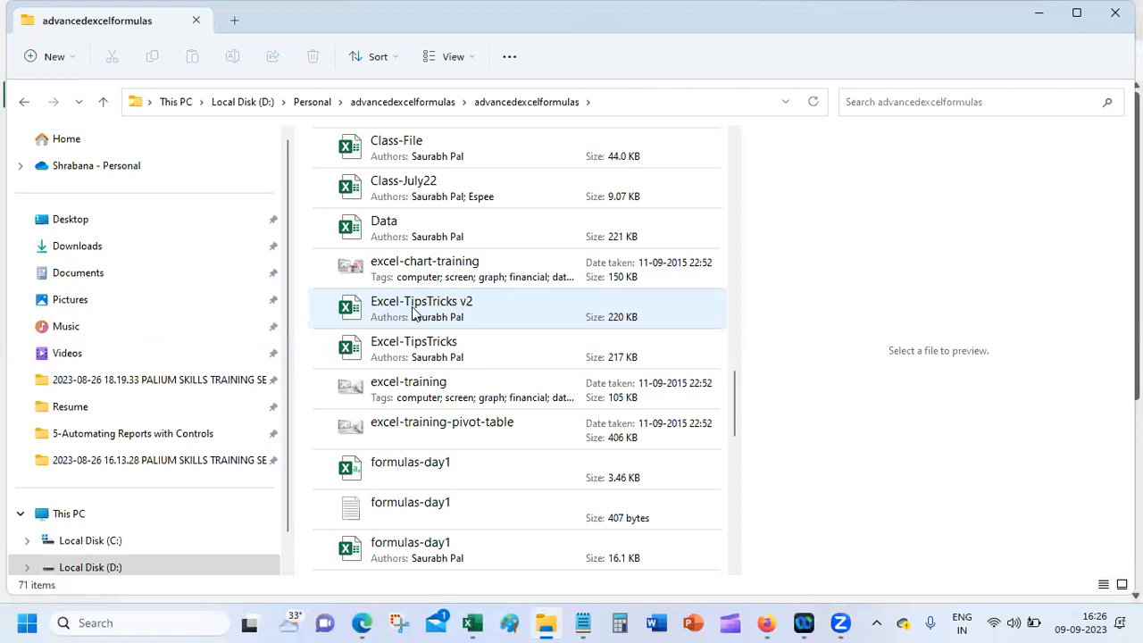
Step: Present the entire screen to the Google Meet call, allowing Firefox to share it
click(513, 326)
click(768, 624)
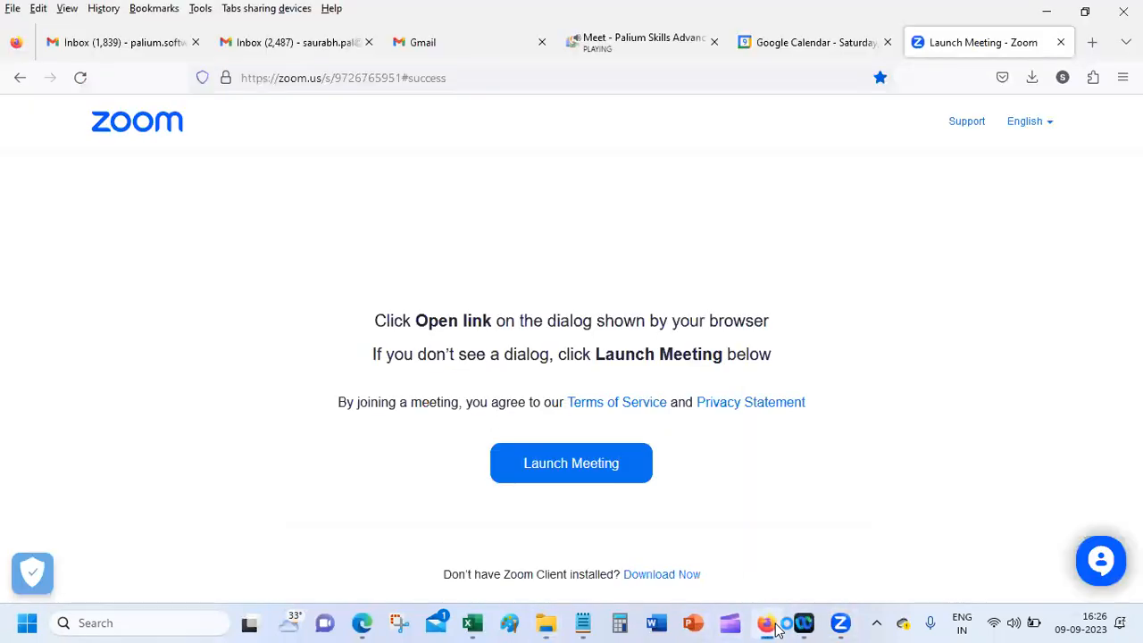
click(641, 46)
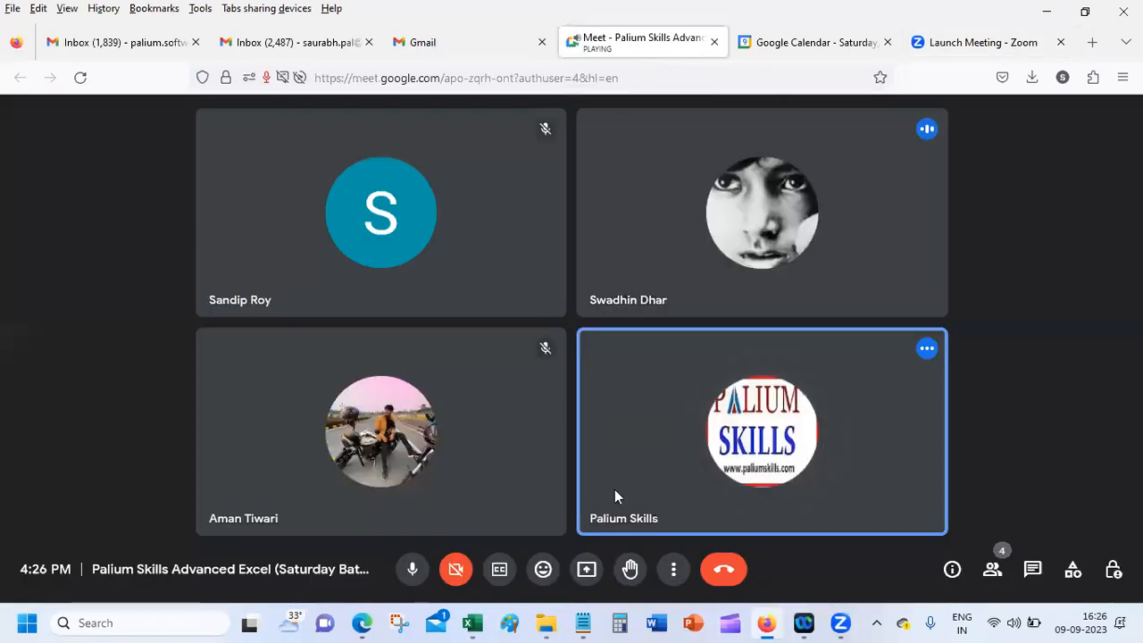
click(587, 572)
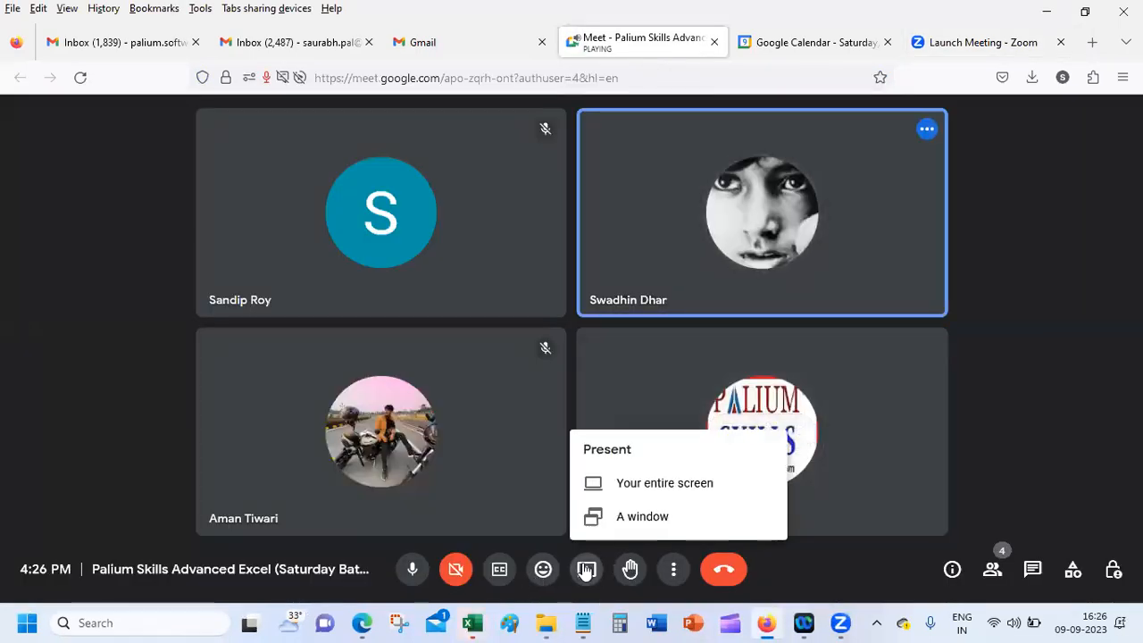
click(661, 487)
click(416, 145)
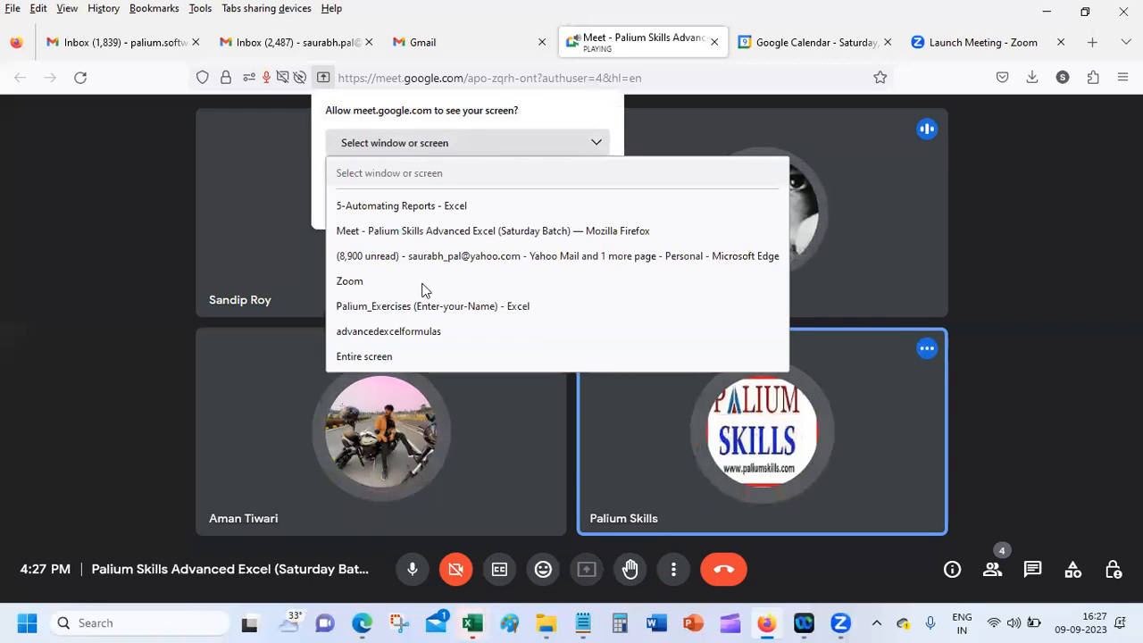
click(434, 357)
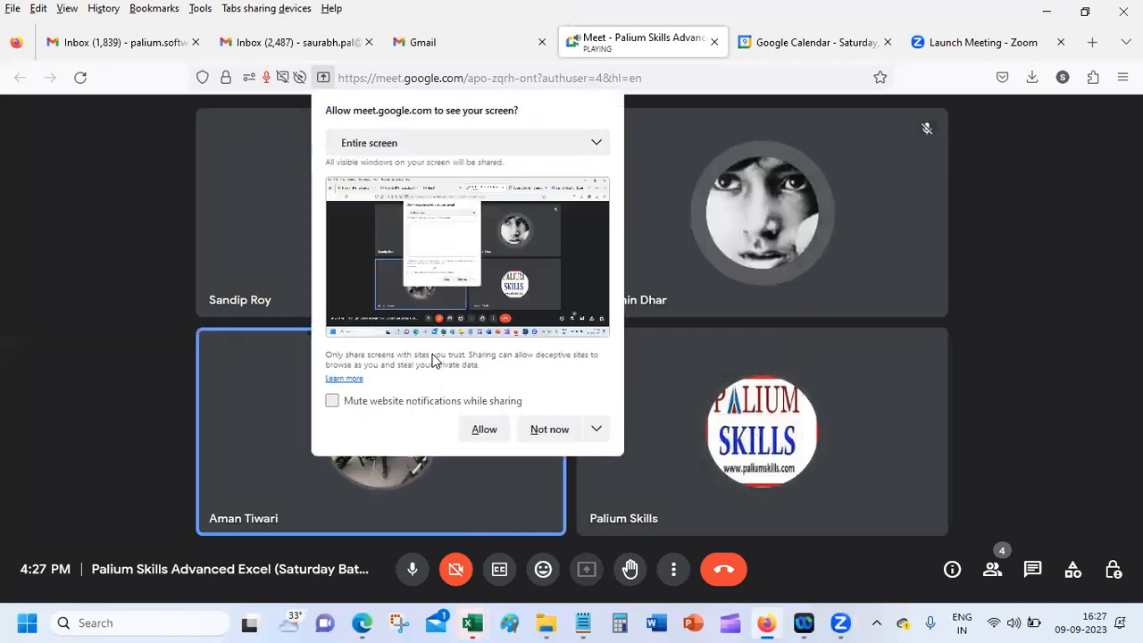
click(484, 430)
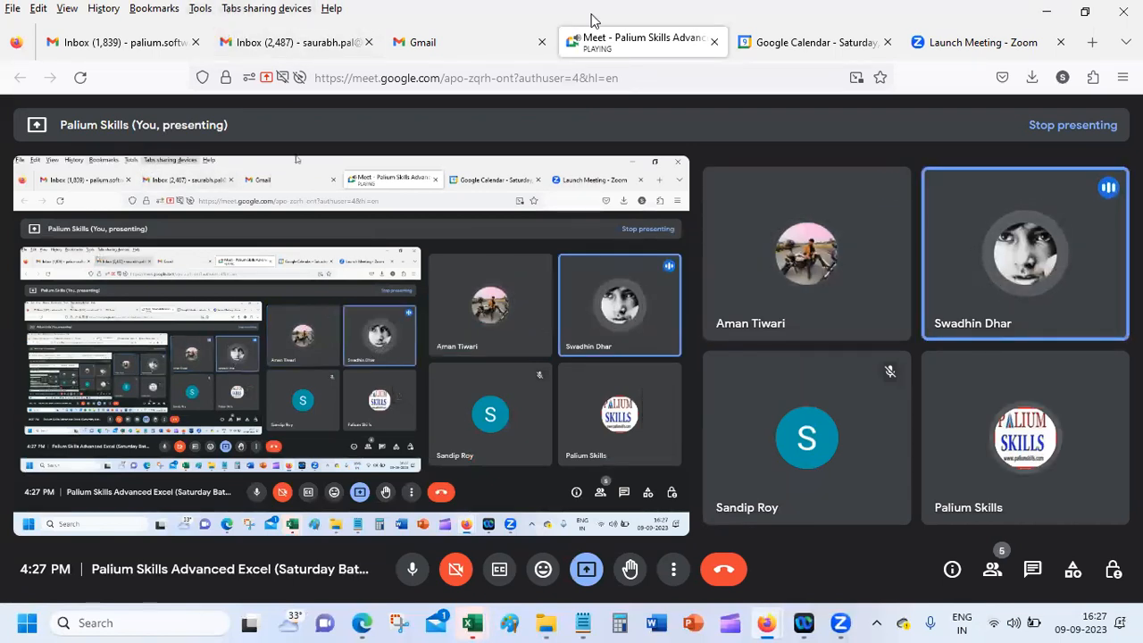
Step: Bring the Excel-TipsTricks v2 workbook back to the front
click(1023, 50)
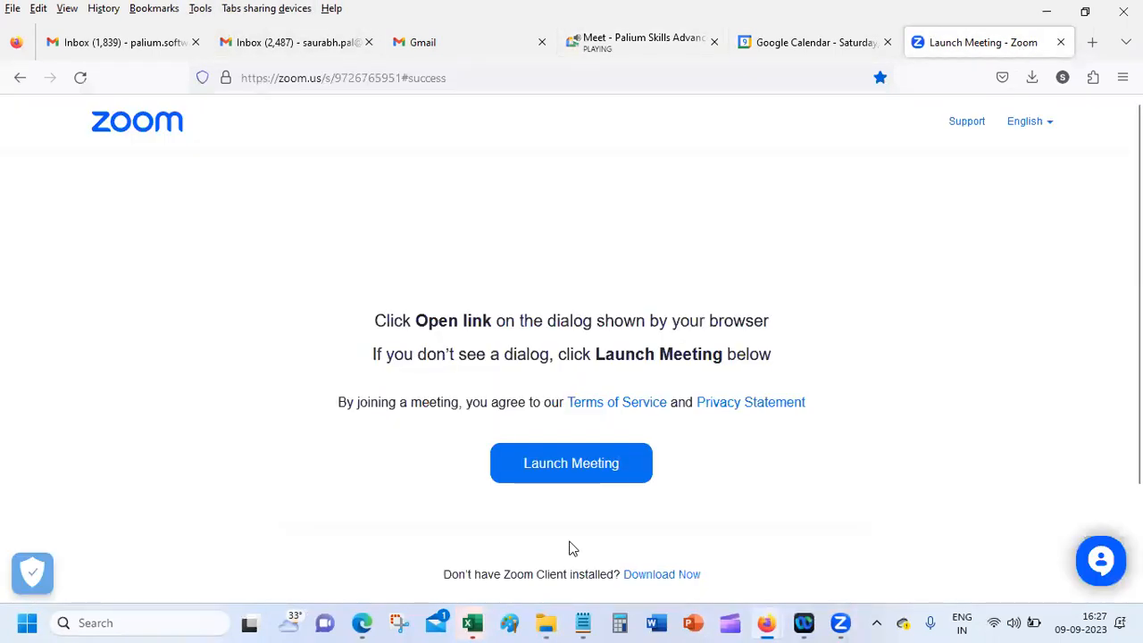
click(473, 622)
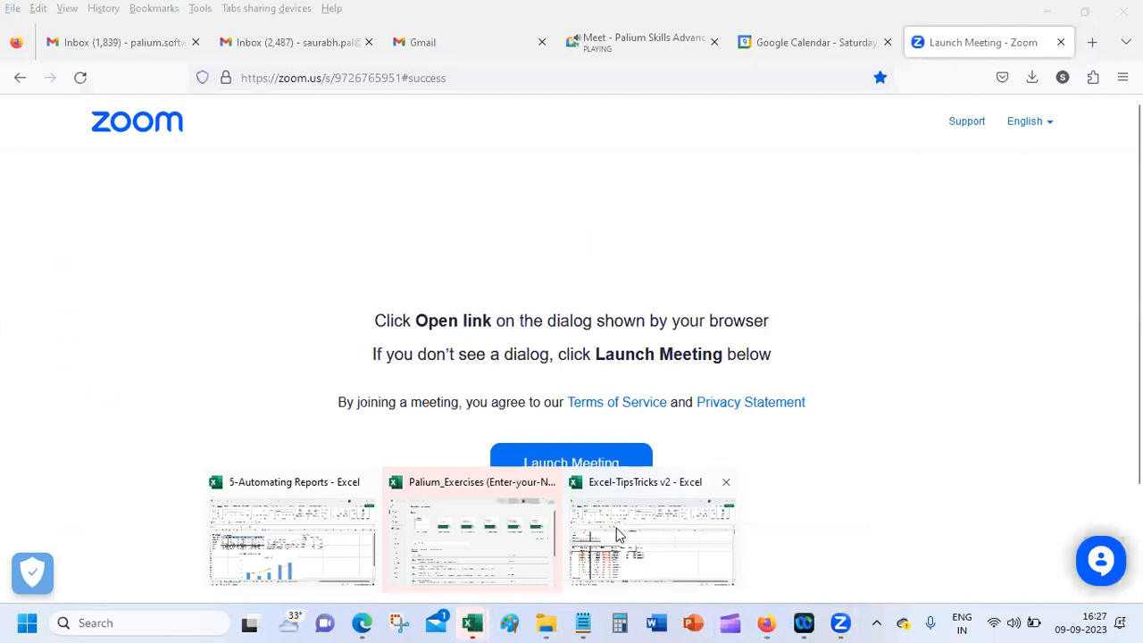
click(616, 534)
Step: Add a new blank sheet and move it to the end of the sheet tabs
click(424, 253)
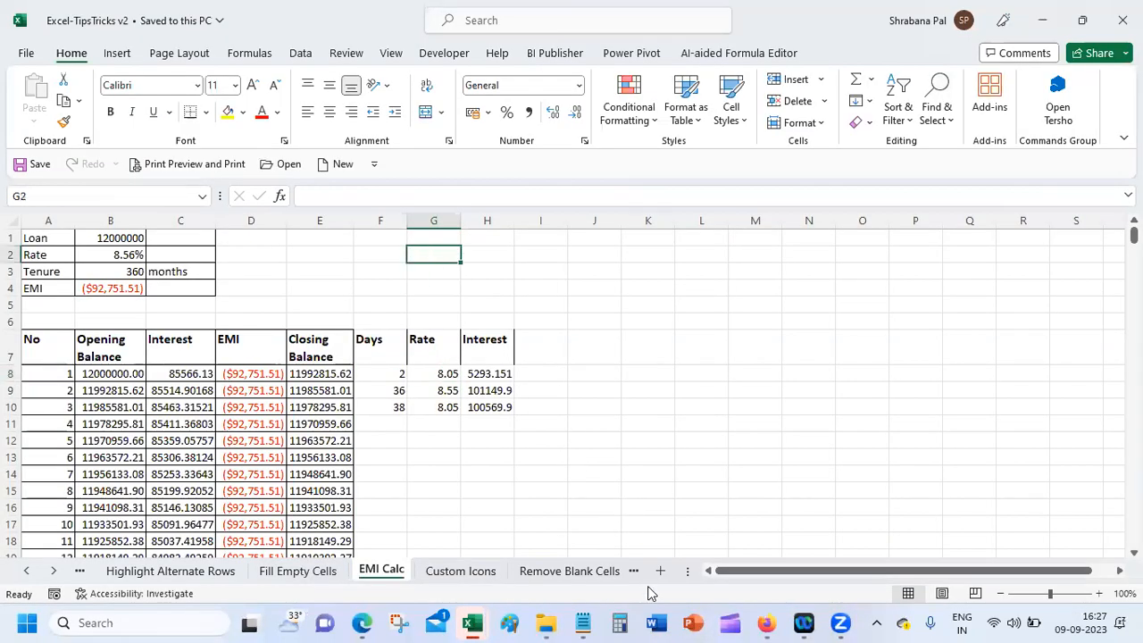
click(661, 571)
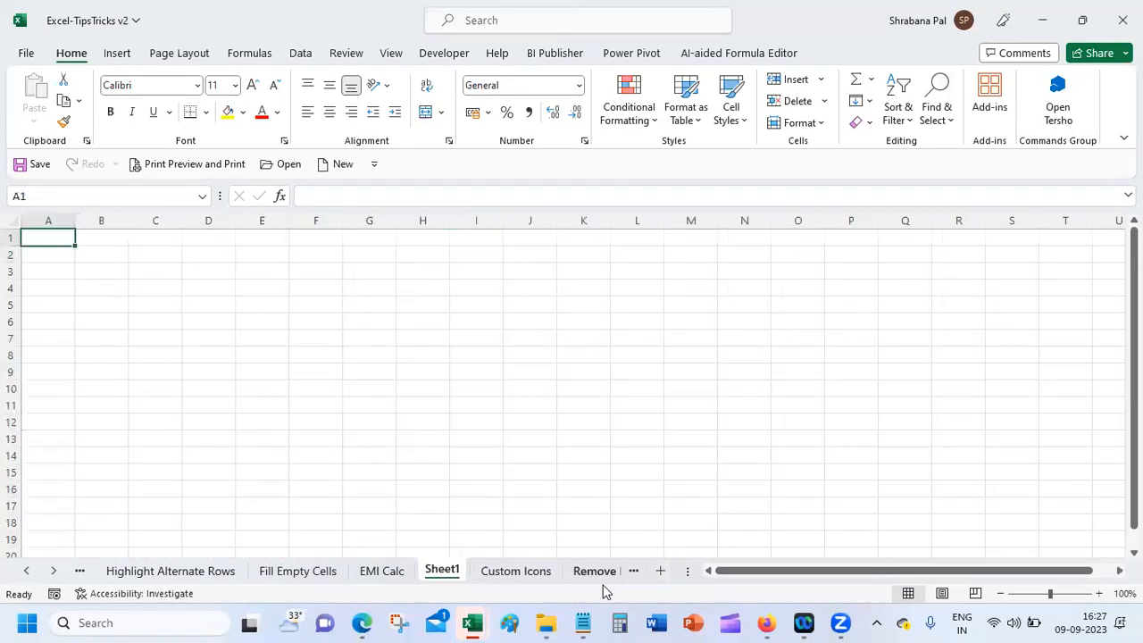
drag(547, 578, 653, 580)
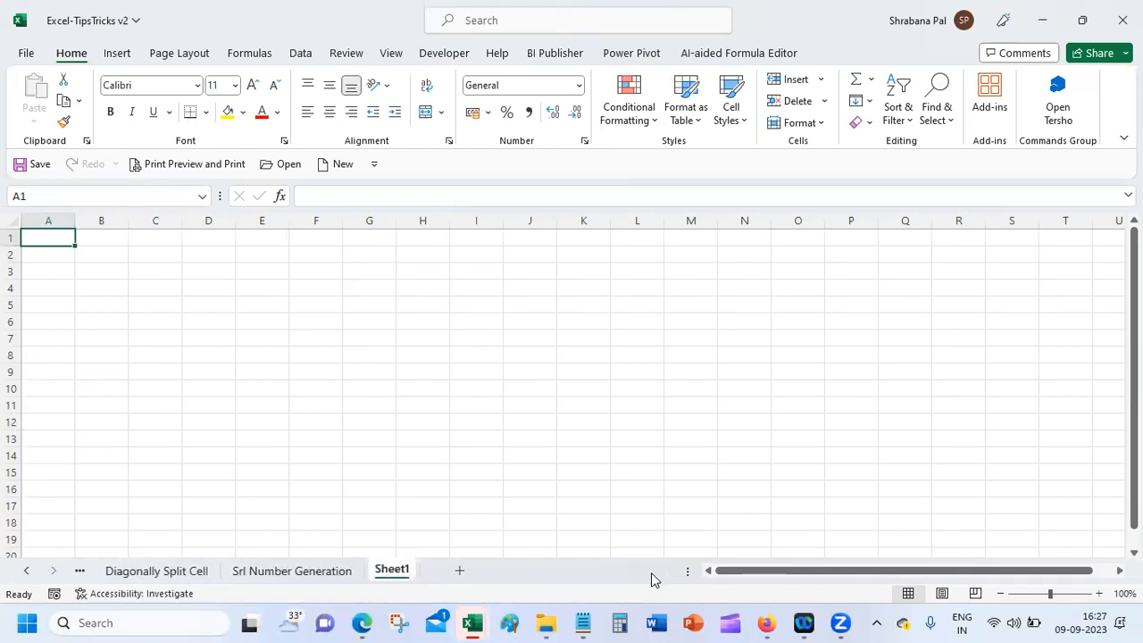
Step: Rename the new sheet to 'Conditional Format'
double_click(392, 569)
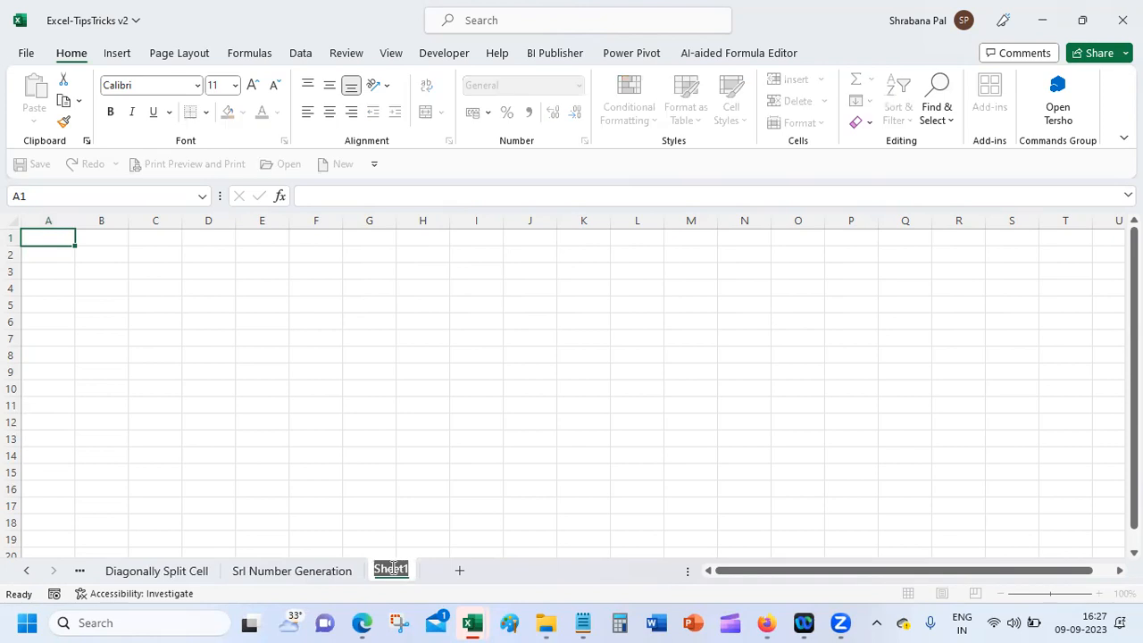
text(S)
key(BackSpace)
text(Con)
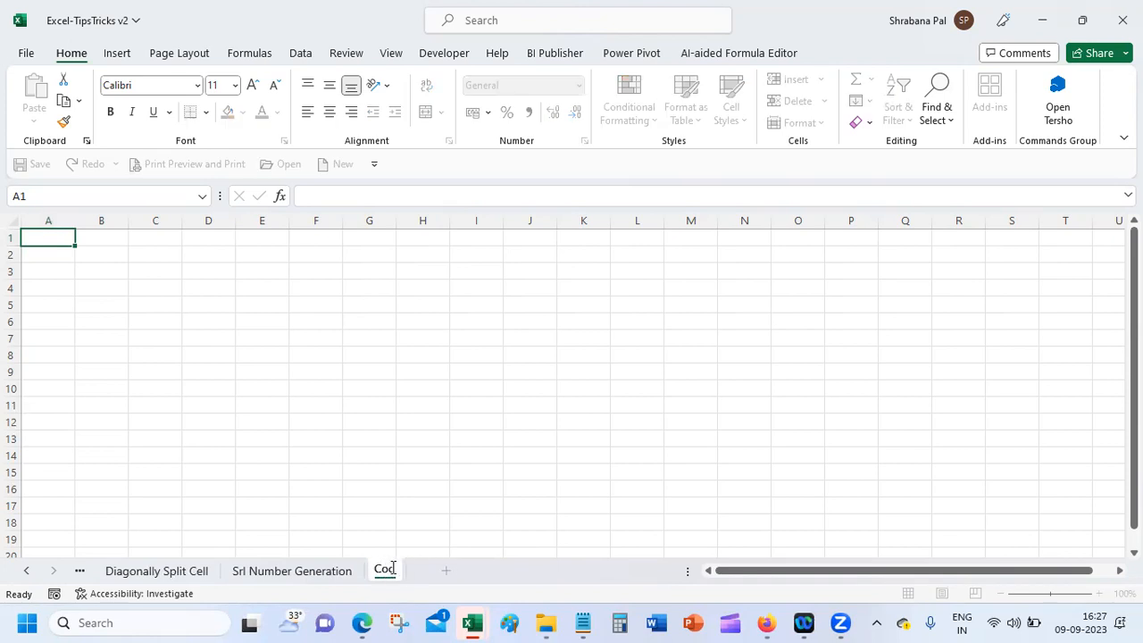
text(diti)
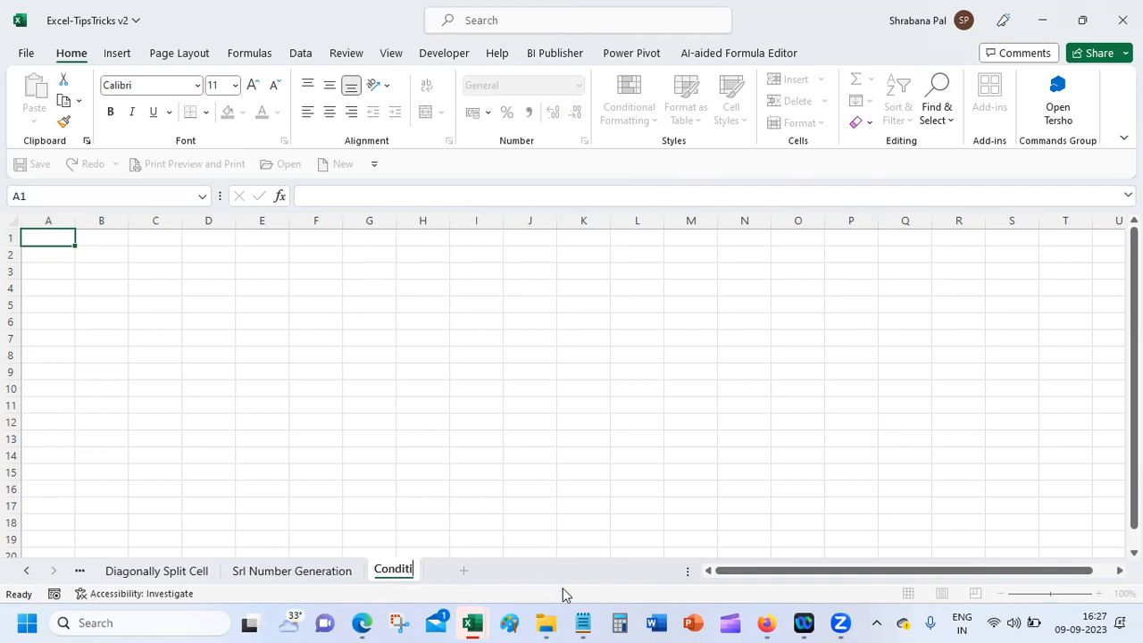
text(onal Format)
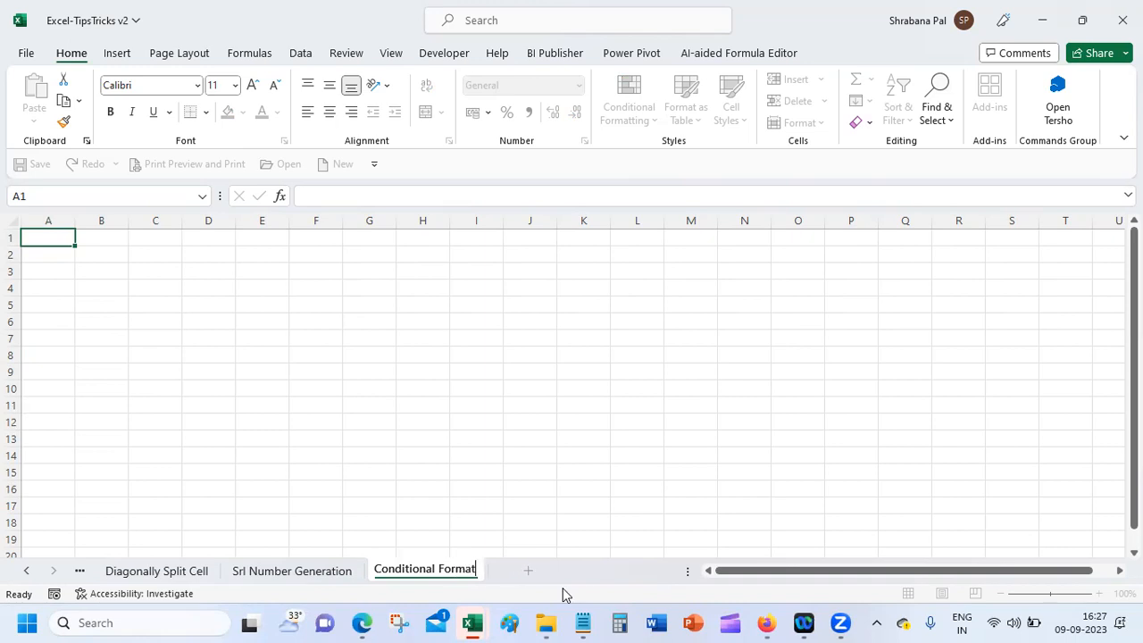
key(Return)
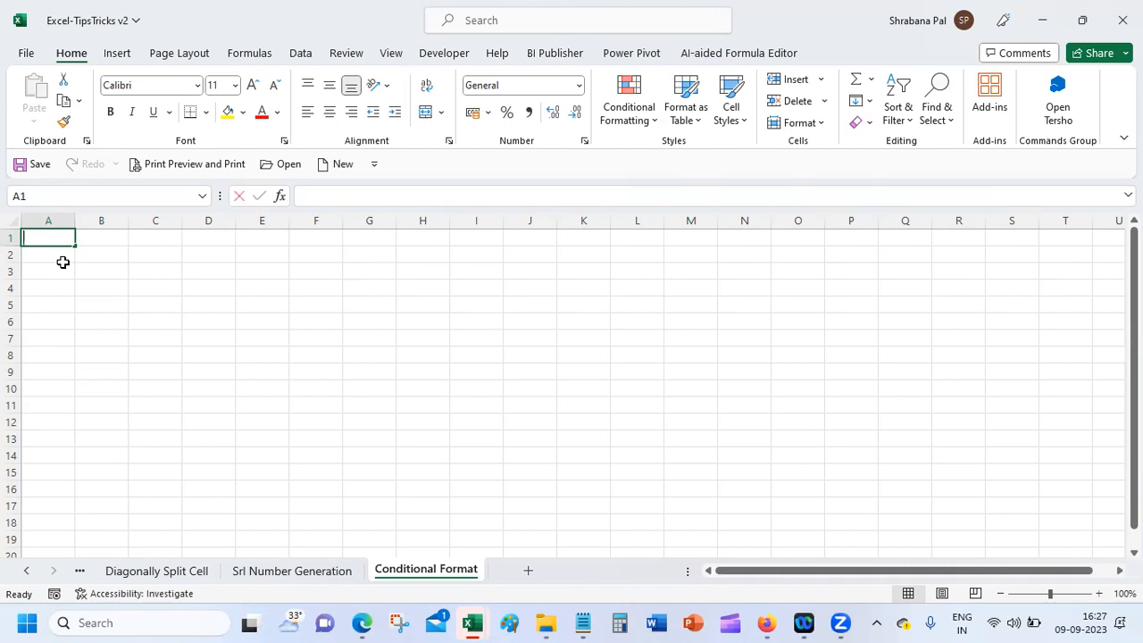
Step: Enter the headers Product, Target, Actual and the TV row with 10000 and 12000
text(Product)
key(Tab)
text(Target)
key(Tab)
text(Actual)
key(Return)
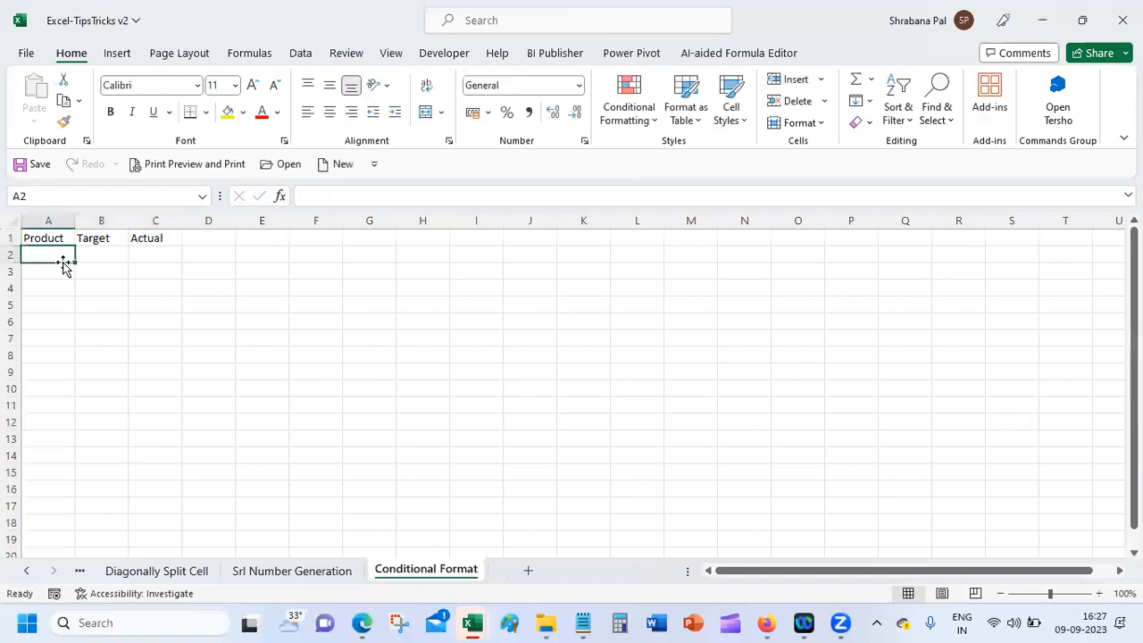
text(TV)
key(Tab)
text(10000)
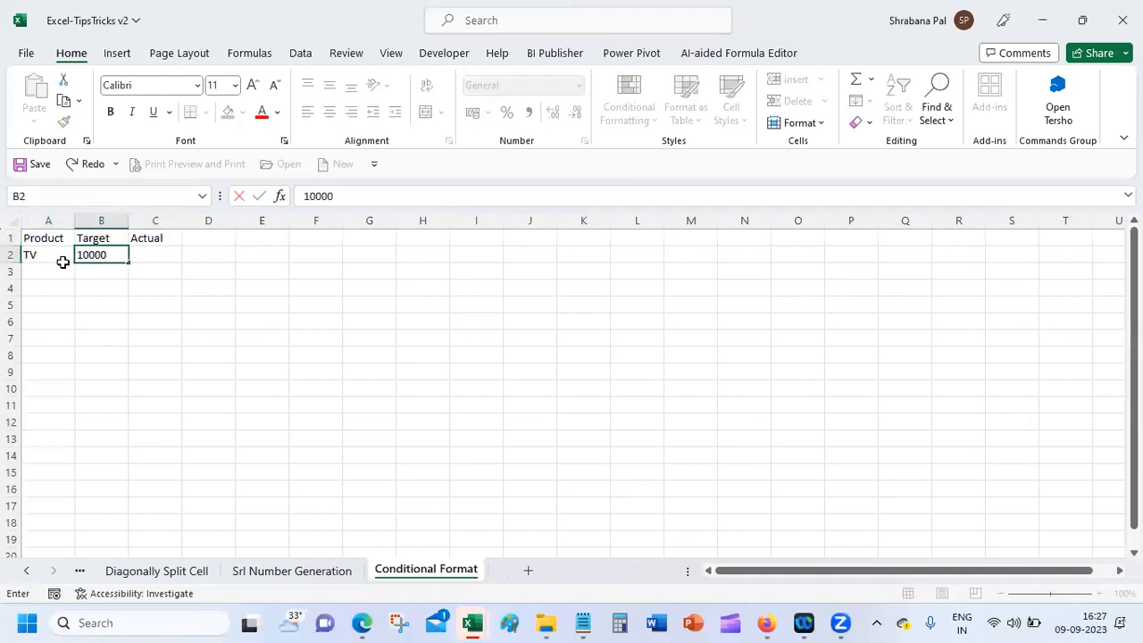
key(Tab)
text(12000)
key(Return)
Step: Add the Mobile row (20000, 18000) and the Fridge row (5000, 2000)
text(Mobile)
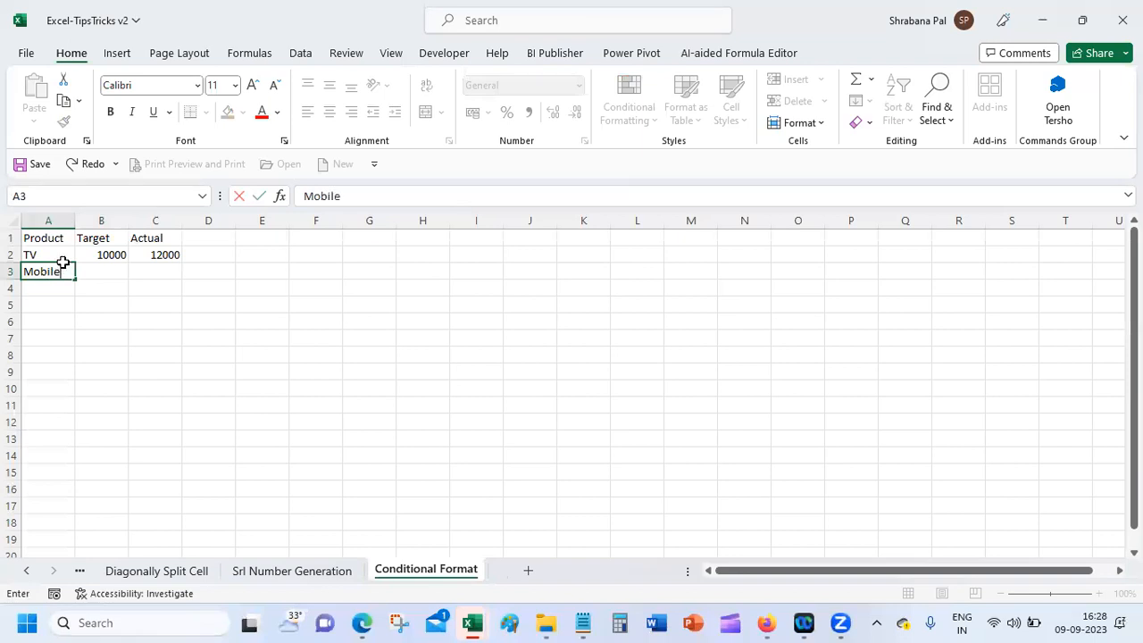
key(Tab)
text(20)
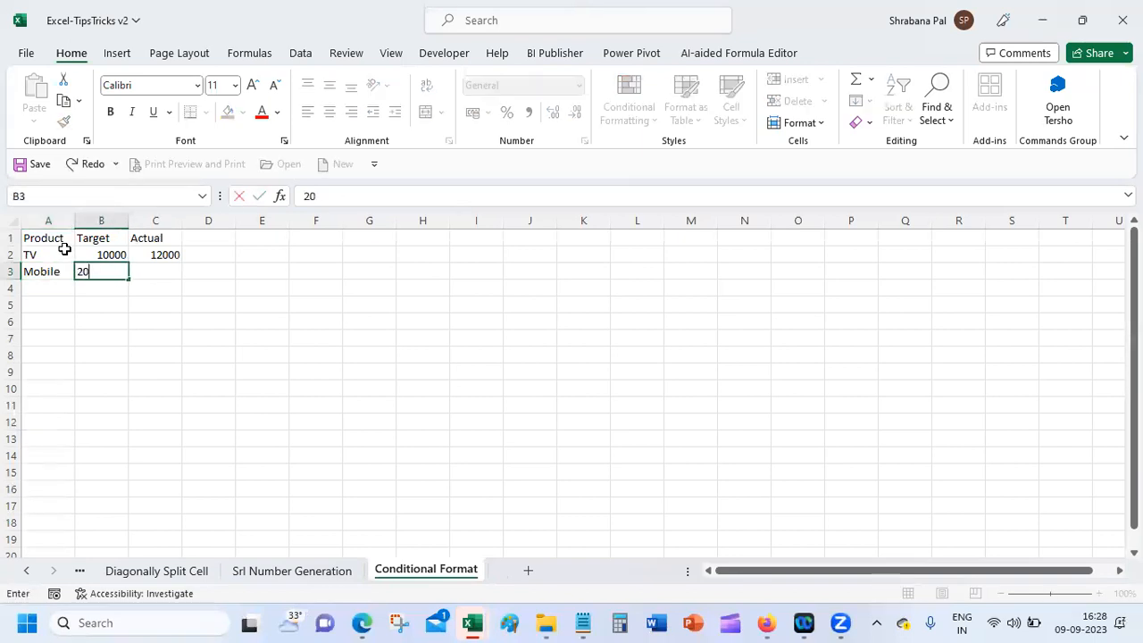
text(000)
key(Tab)
text(18)
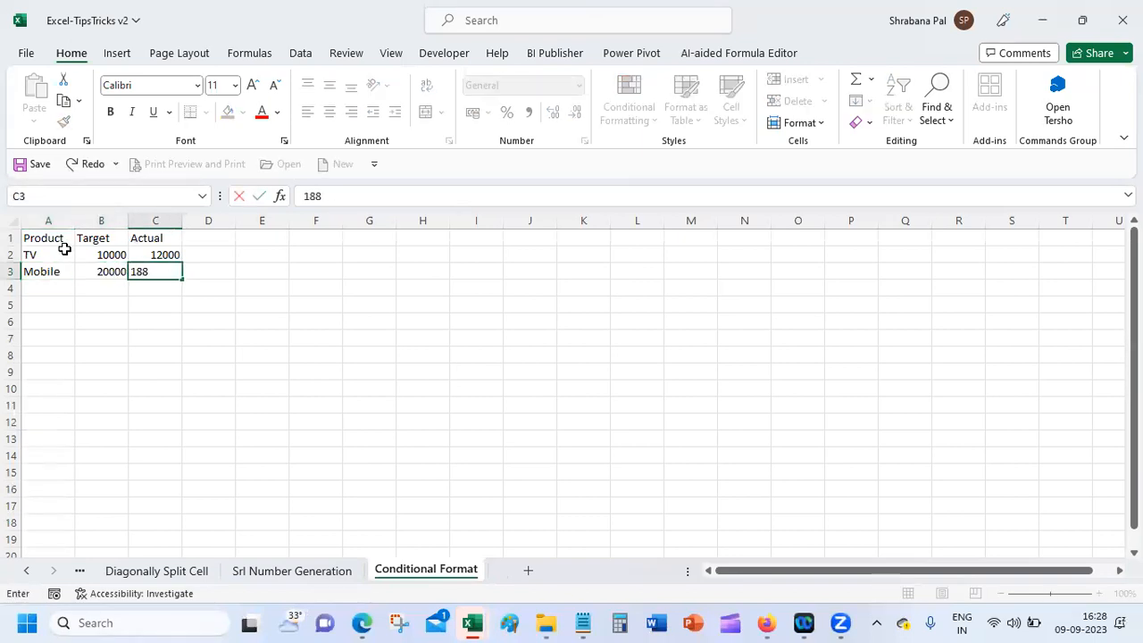
text(000)
key(Return)
text(Fridge)
key(Tab)
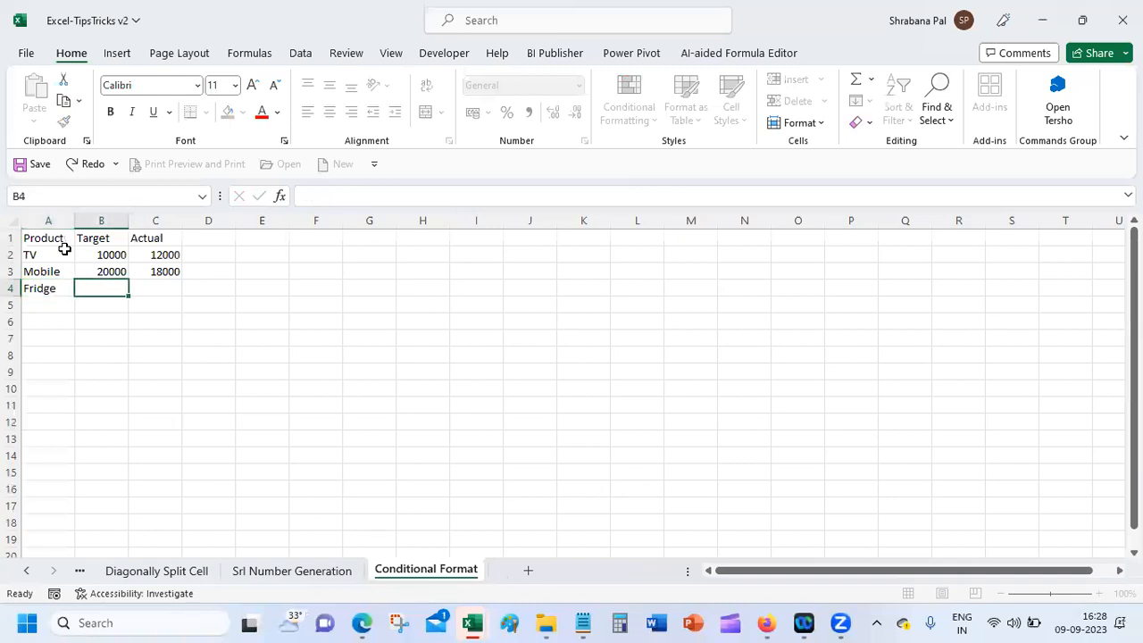
text(5000)
key(Tab)
text(2000)
key(Return)
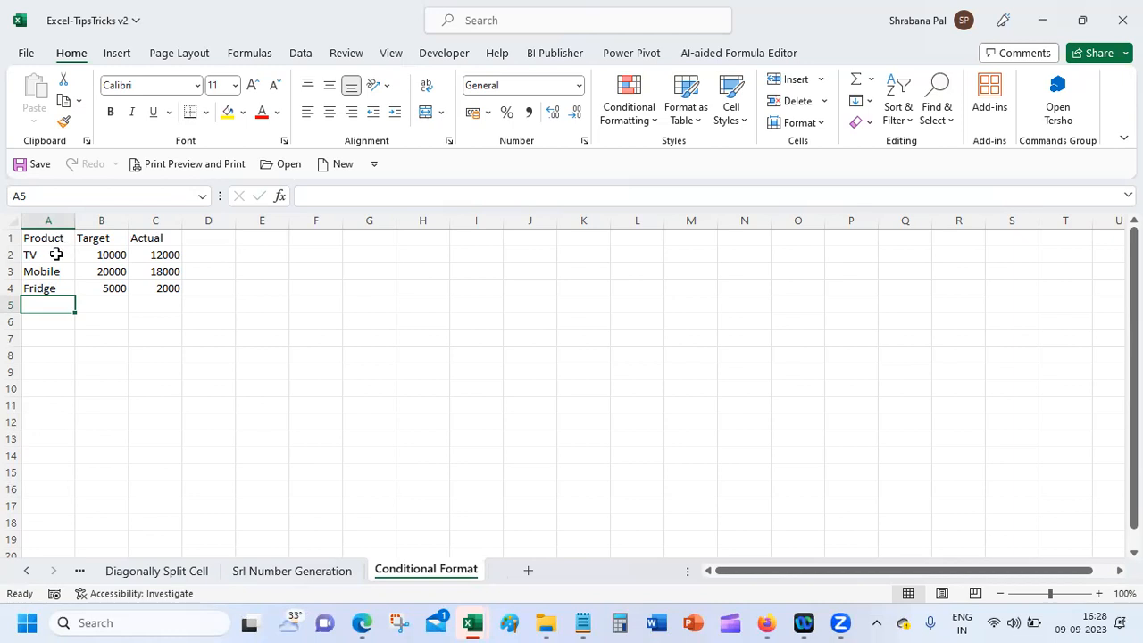
Step: Add the Laptop row with target 10000 and actual 11000
text(a)
key(BackSpace)
text(L)
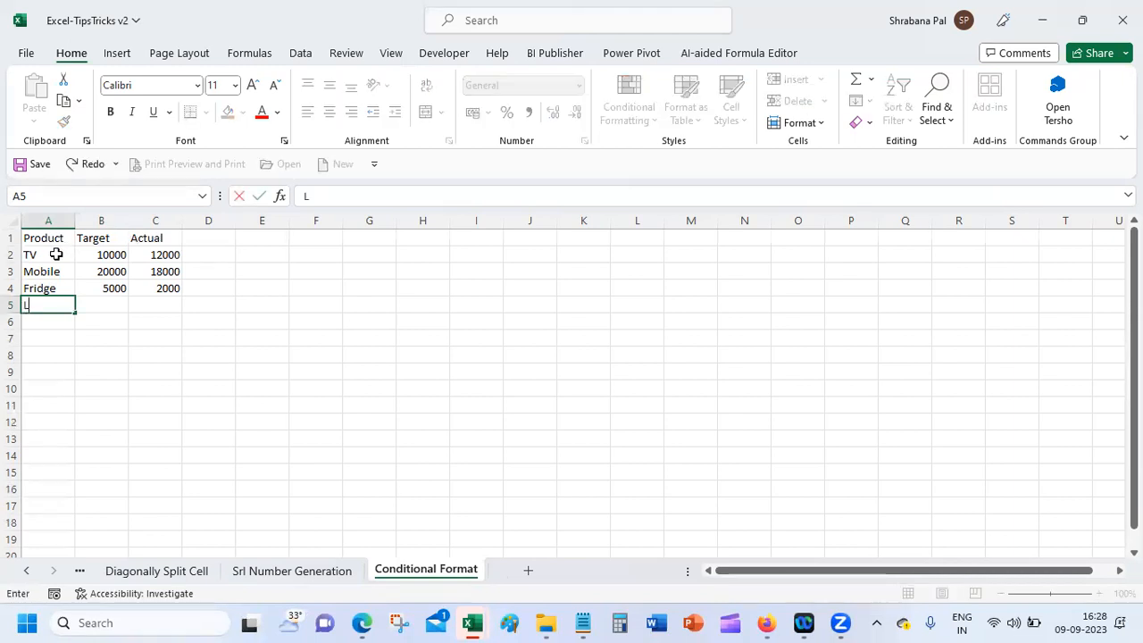
text(aptop)
key(Tab)
text(10000)
key(Tab)
text(11000)
key(Tab)
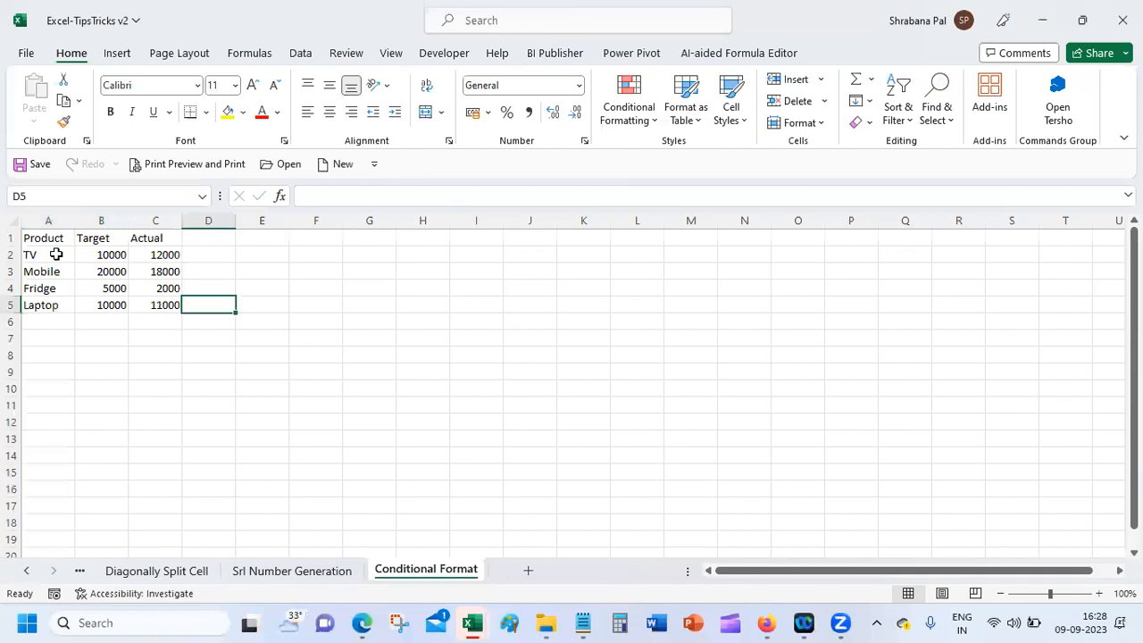
click(200, 237)
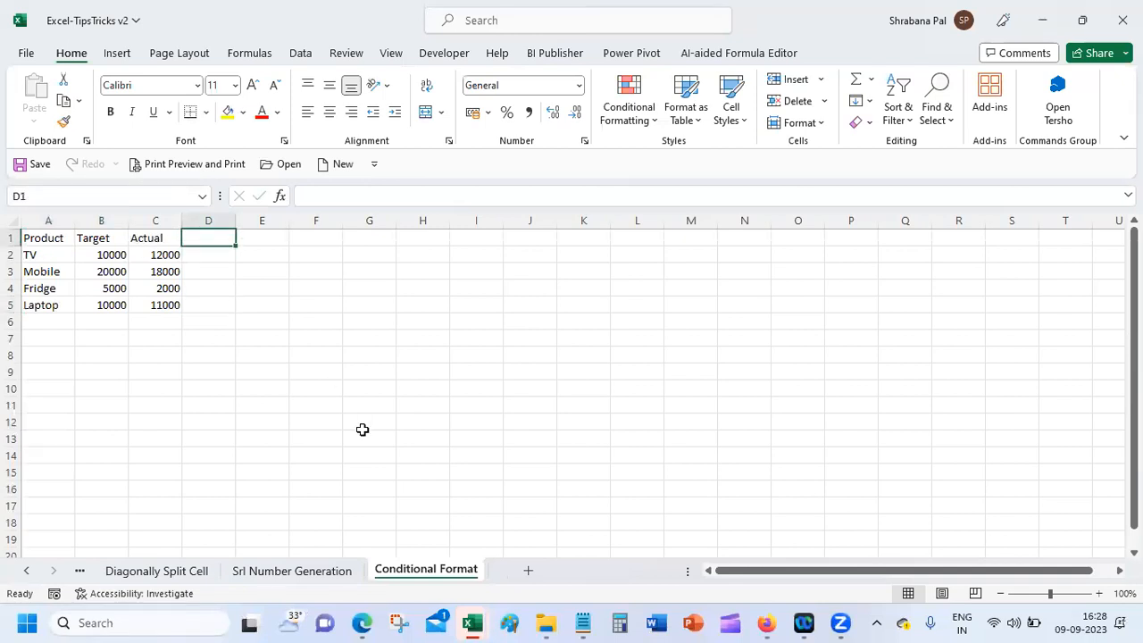
Step: Add the Difference header in D1 and auto-fit column D
text(Diff)
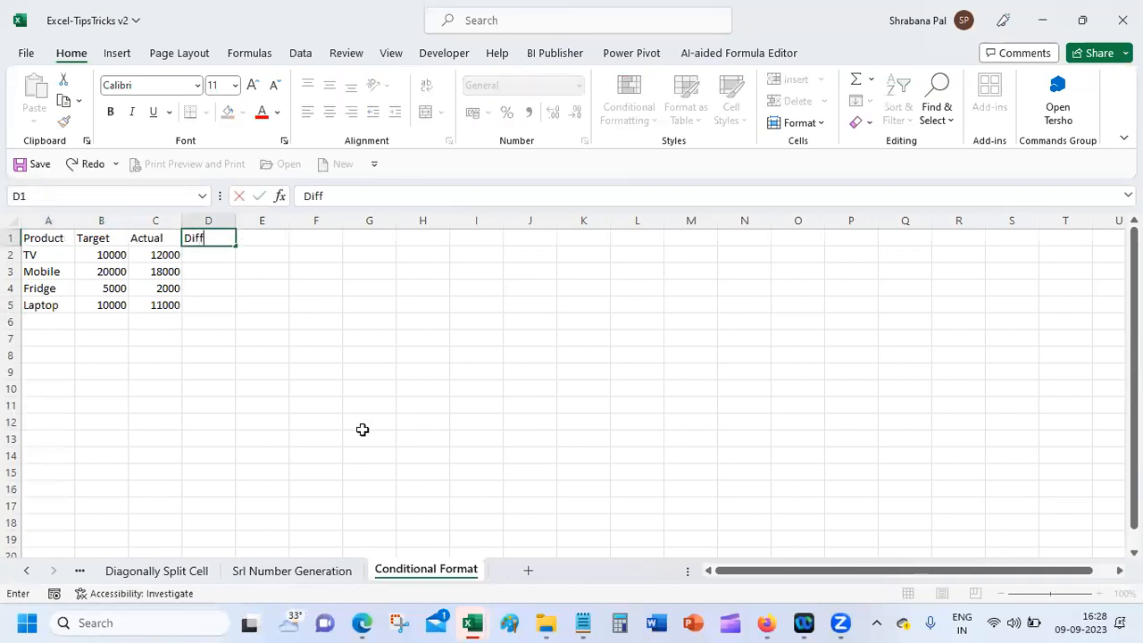
text(erence)
key(Return)
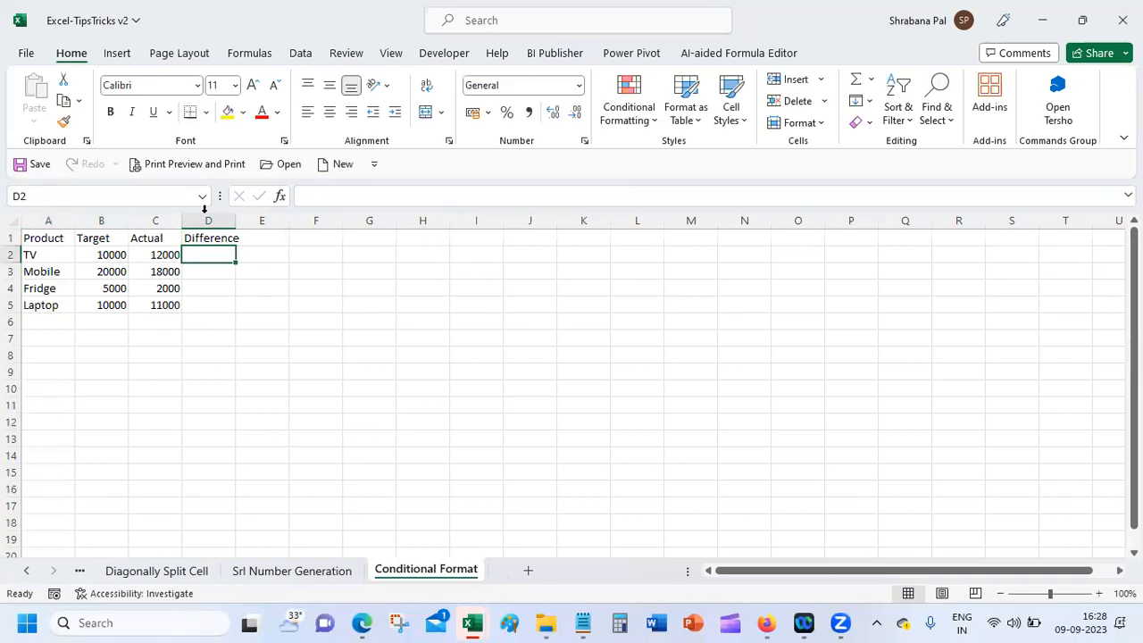
double_click(236, 219)
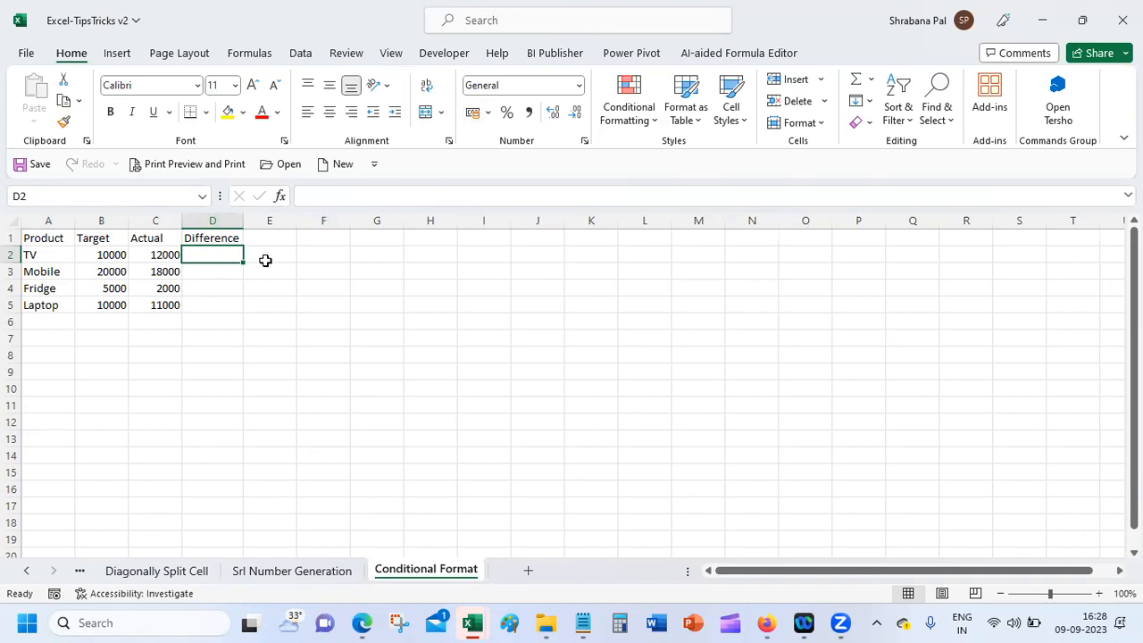
Step: Enter =C2-B2 in D2, fill it down to D5, and select D2:D5
text(=)
click(161, 253)
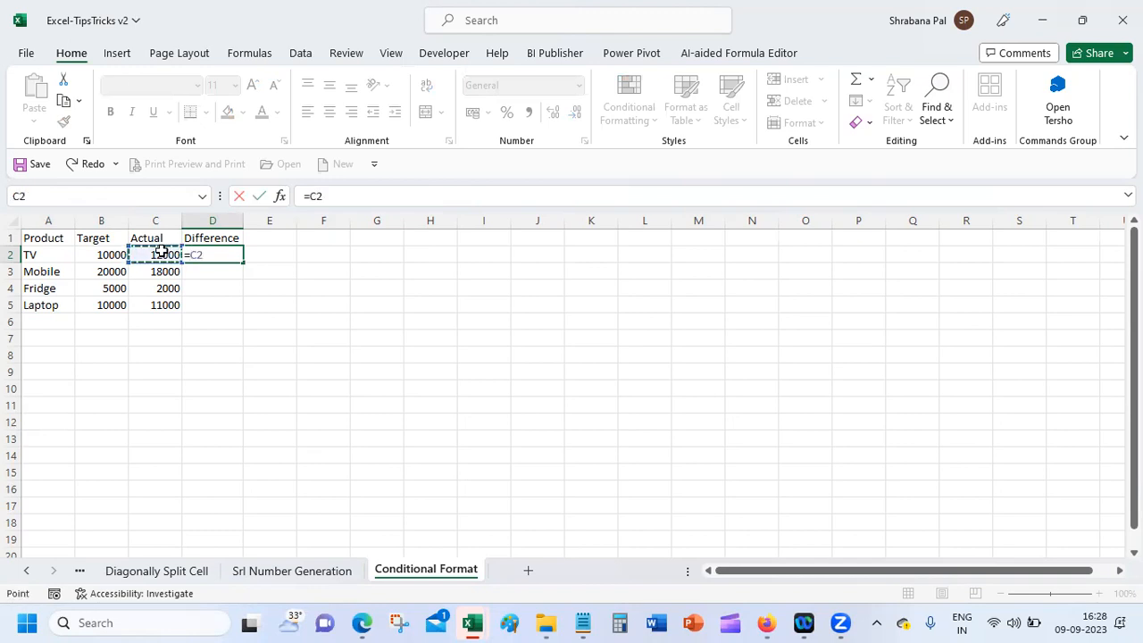
text(-)
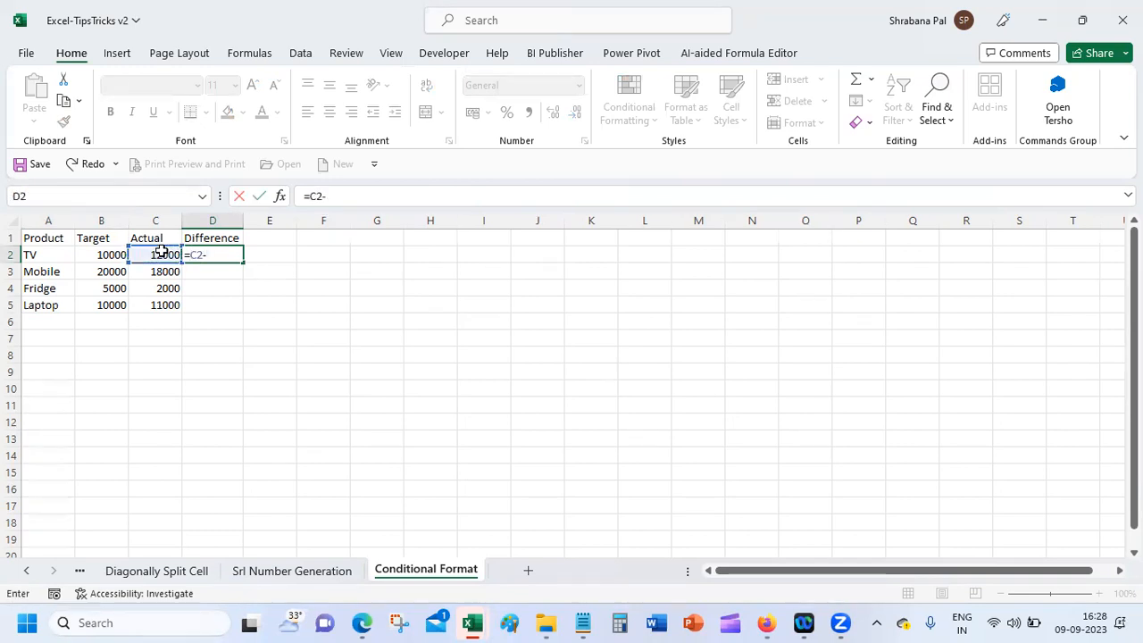
click(91, 254)
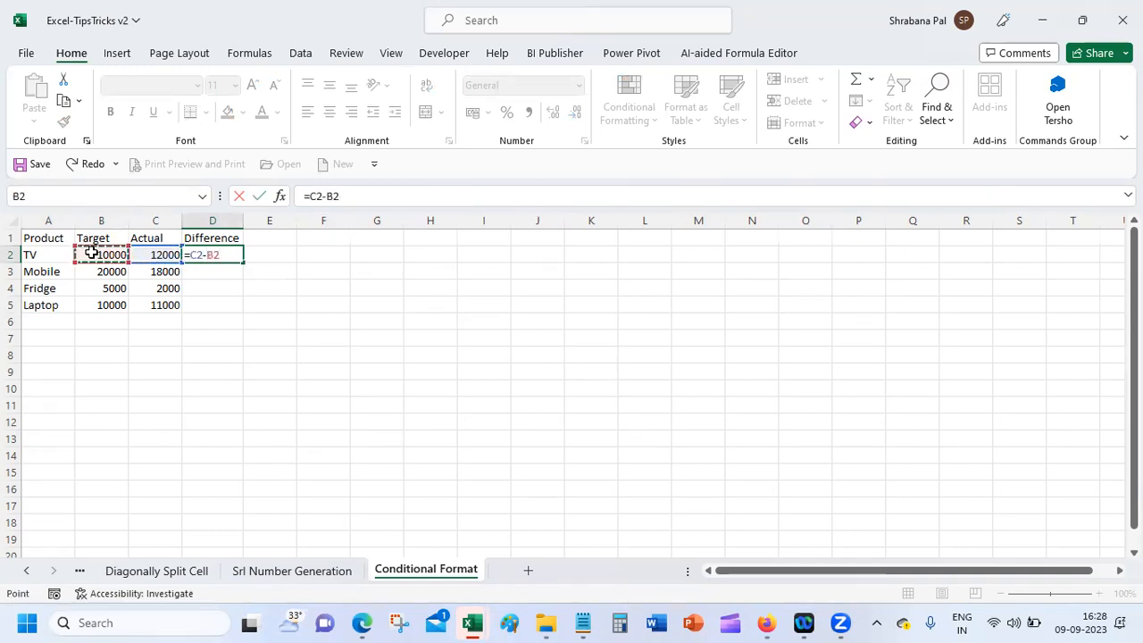
key(Return)
click(200, 254)
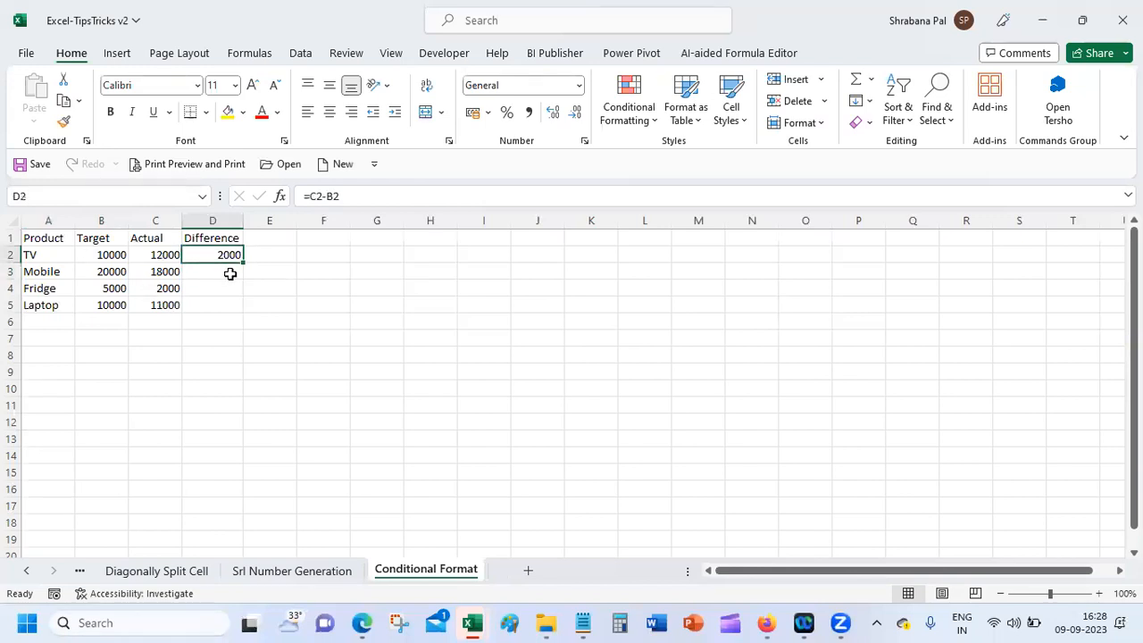
drag(243, 262, 238, 309)
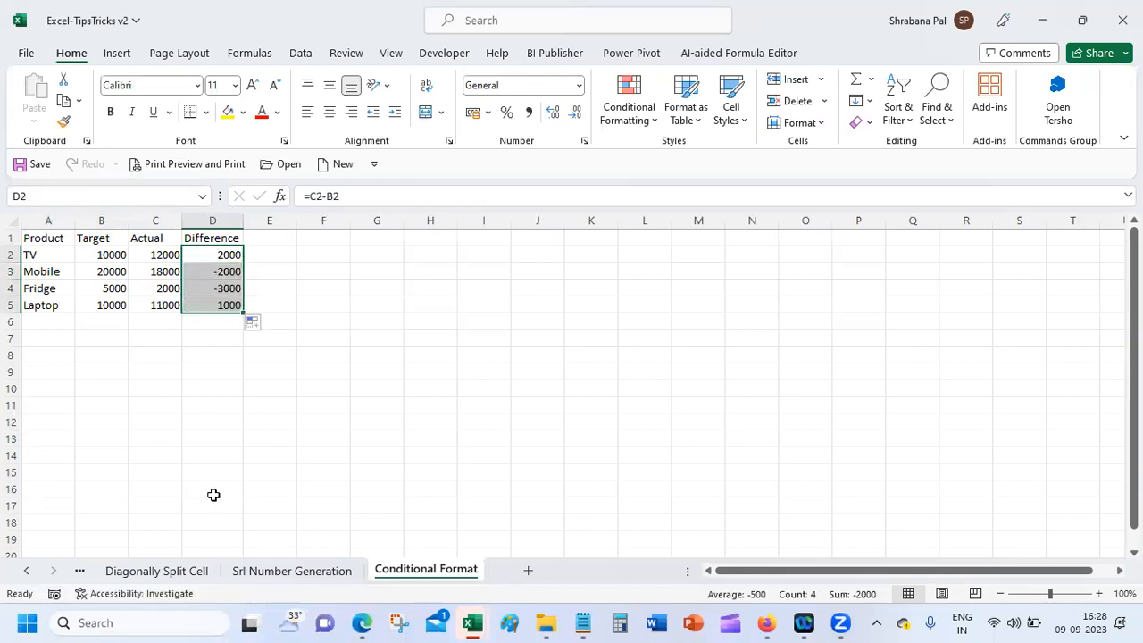
click(200, 325)
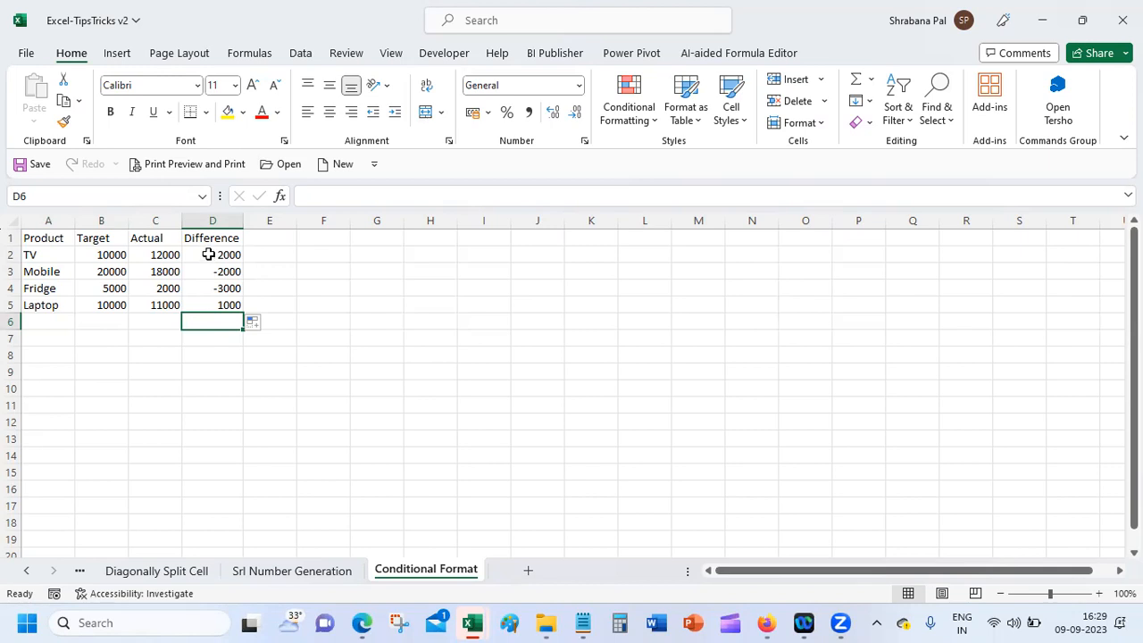
drag(208, 254, 211, 299)
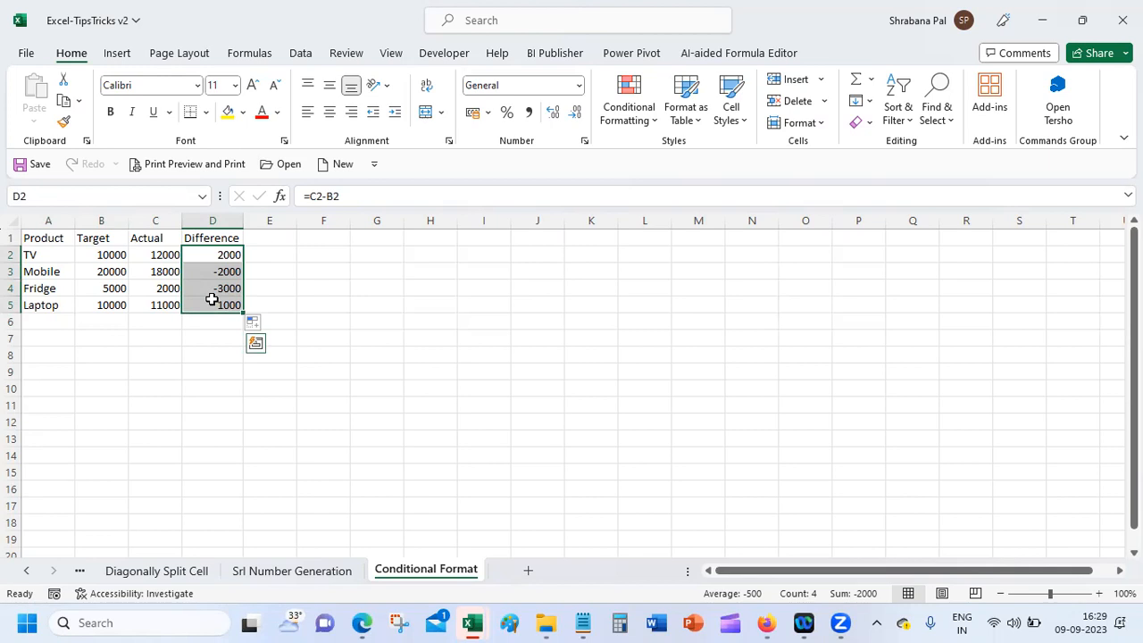
Step: In Format Cells' Custom category, replace General with [Green]0.00 "
click(583, 142)
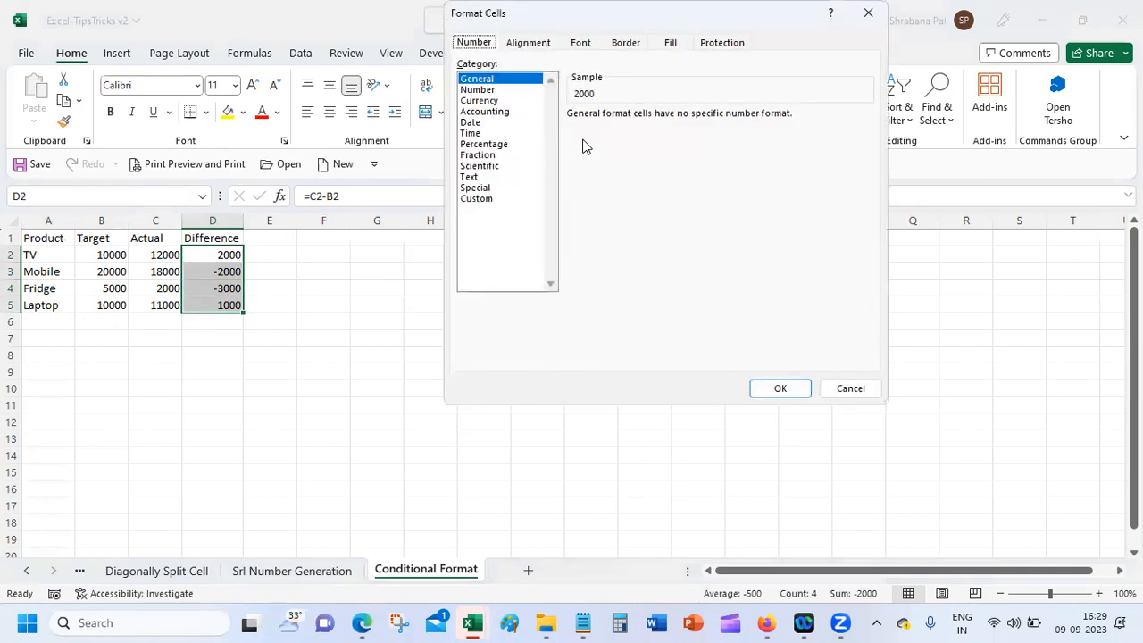
click(496, 200)
drag(632, 130, 526, 123)
key(BackSpace)
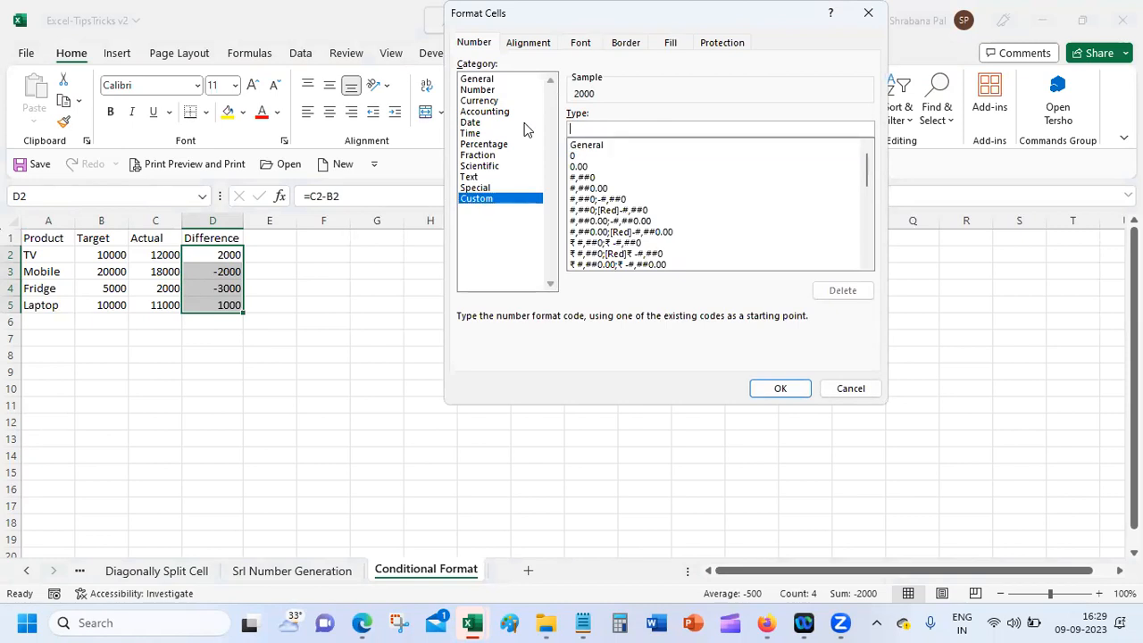
text([Green]0.00)
text(")
key(super+.)
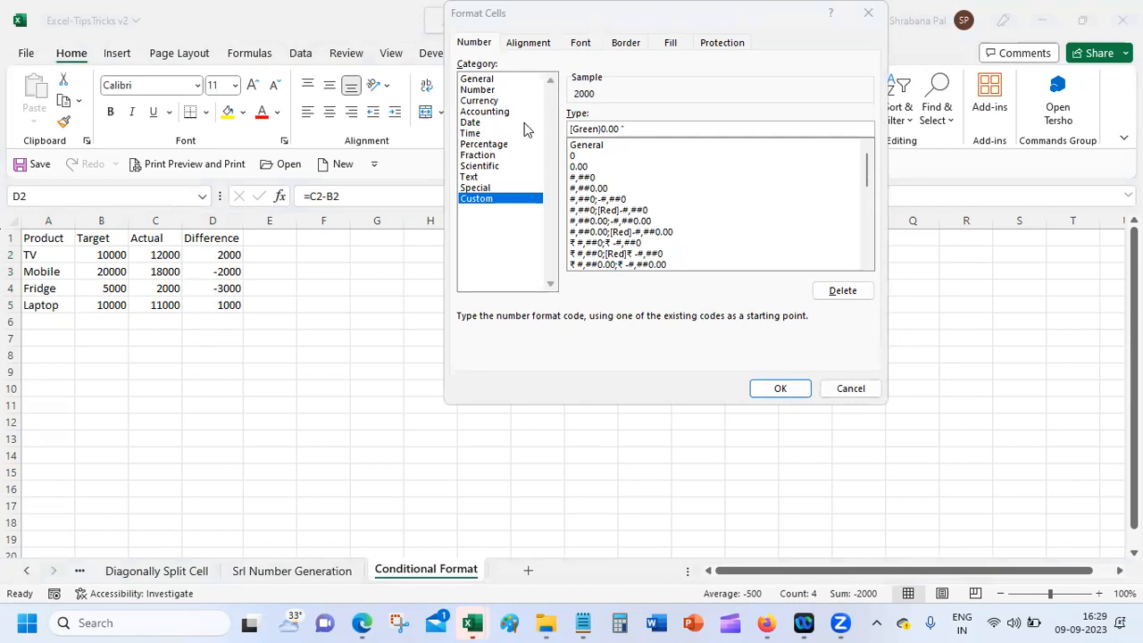
key(super)
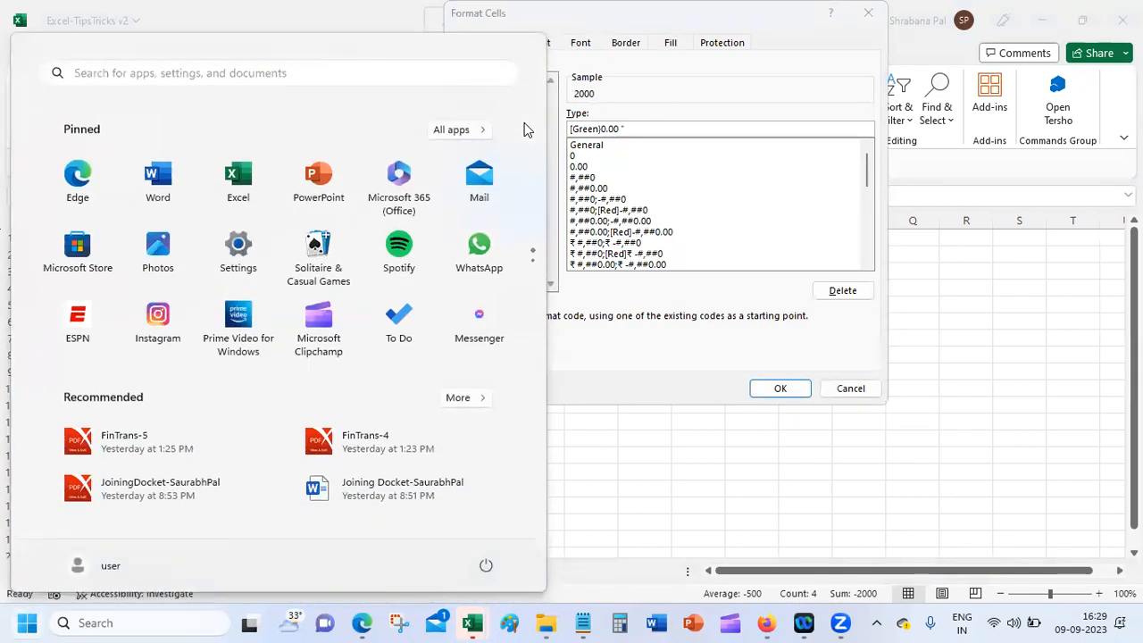
click(652, 100)
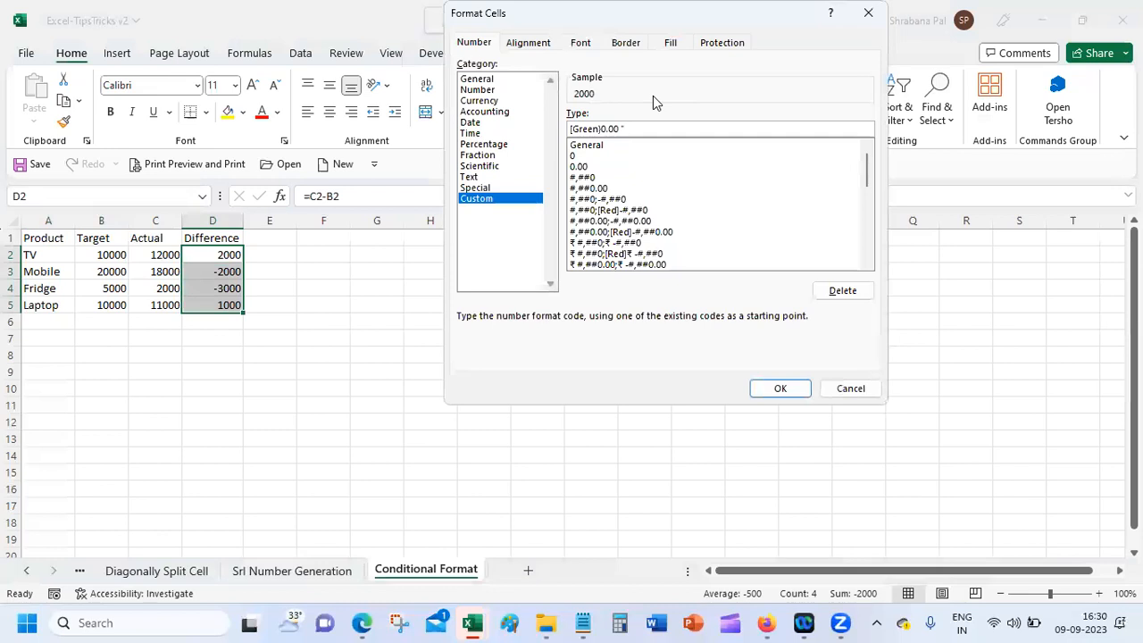
key(super+.)
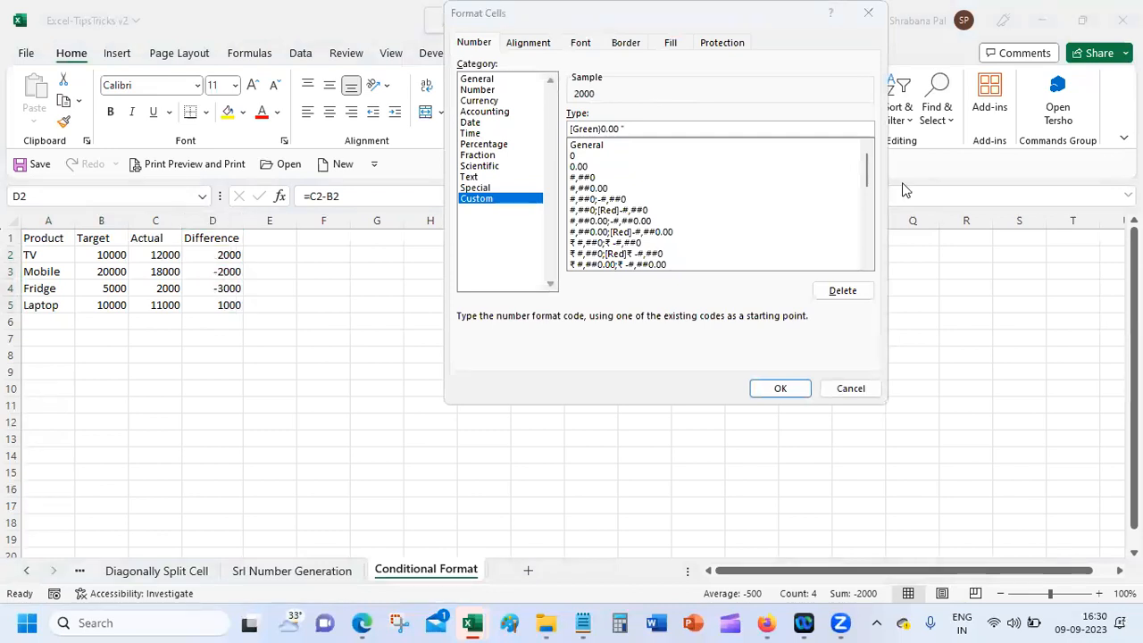
click(676, 67)
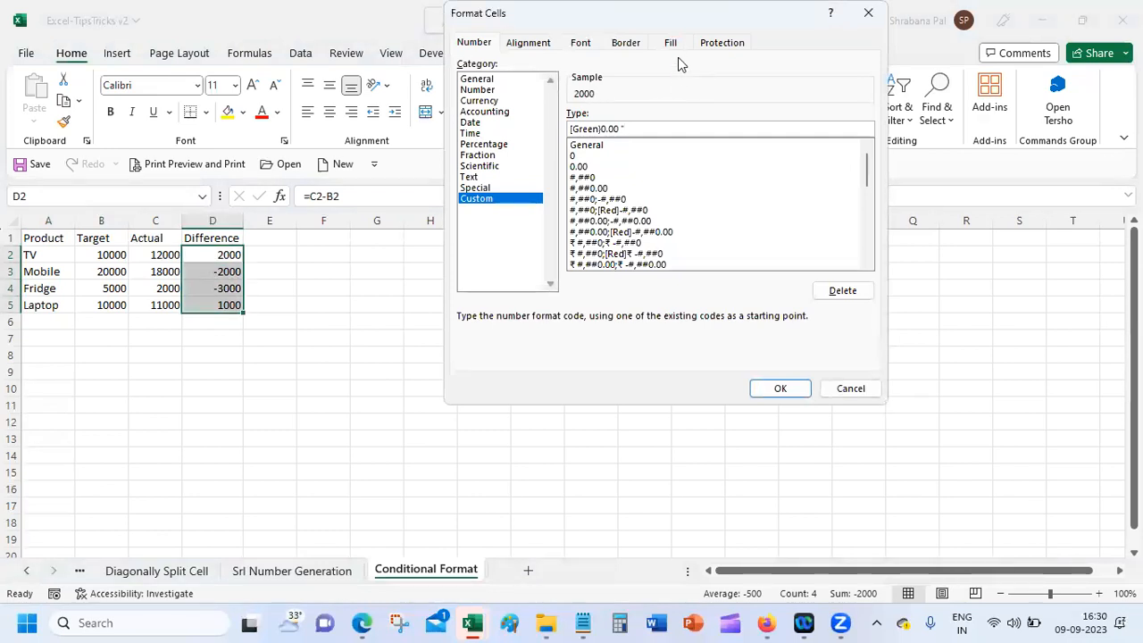
click(644, 128)
Step: Insert the up-arrow emoji ⬆ into the format code using the emoji picker
key(super+period)
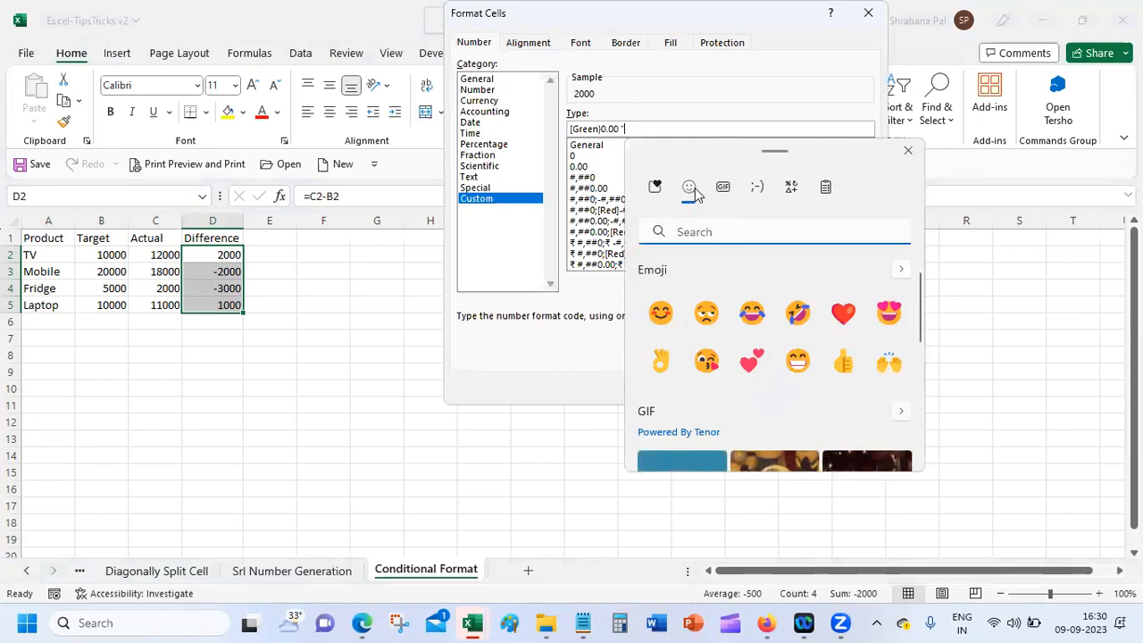
click(695, 187)
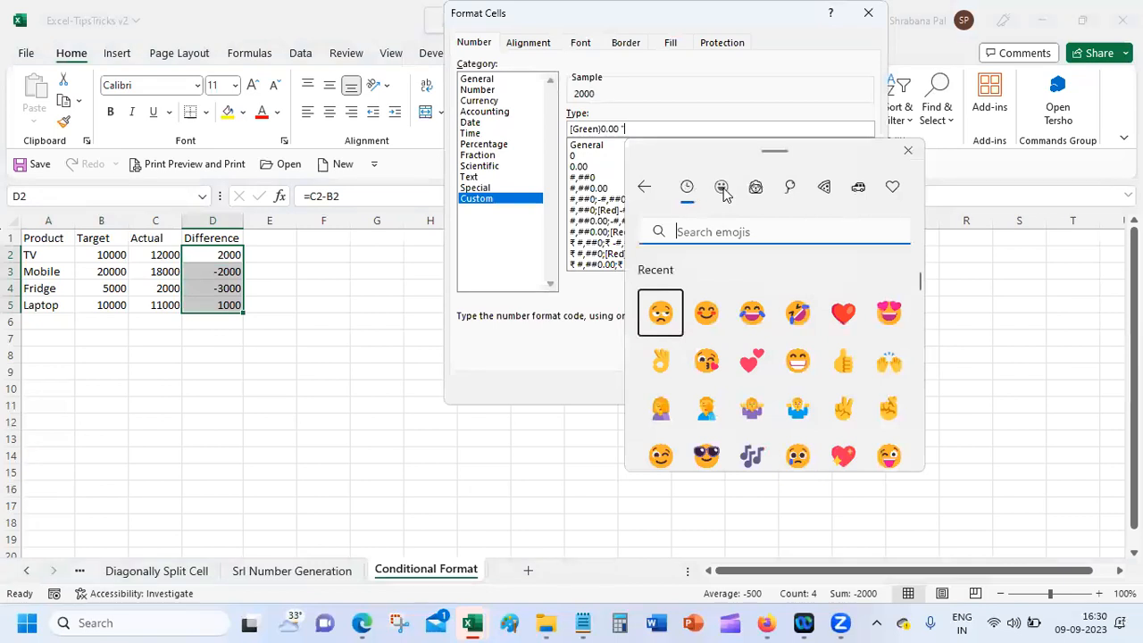
click(725, 193)
click(761, 191)
click(795, 190)
click(829, 191)
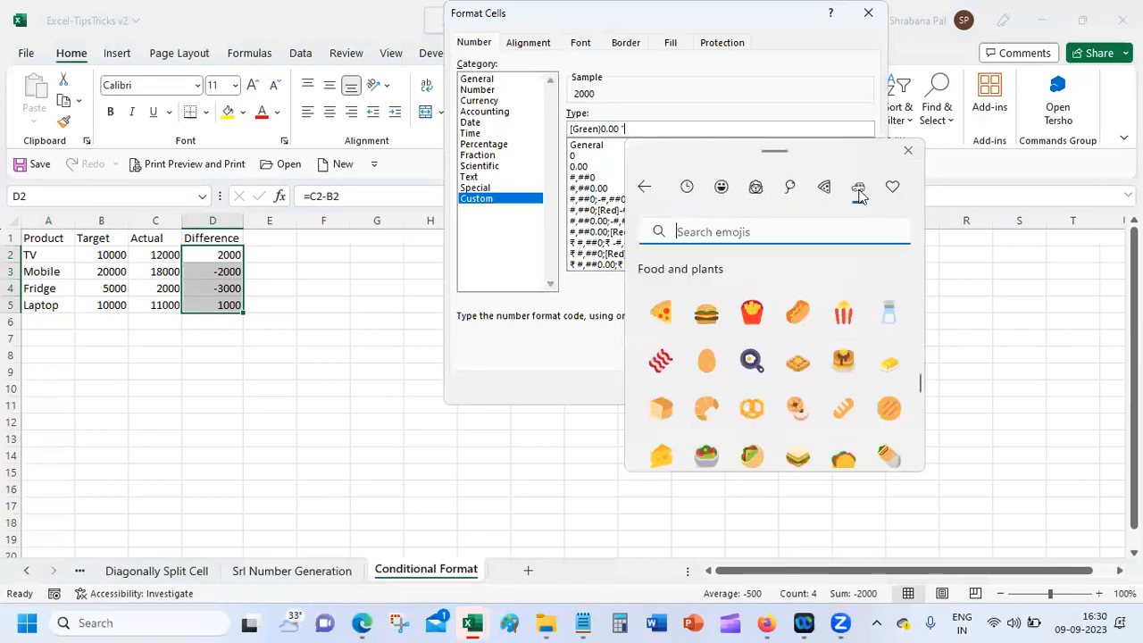
click(859, 191)
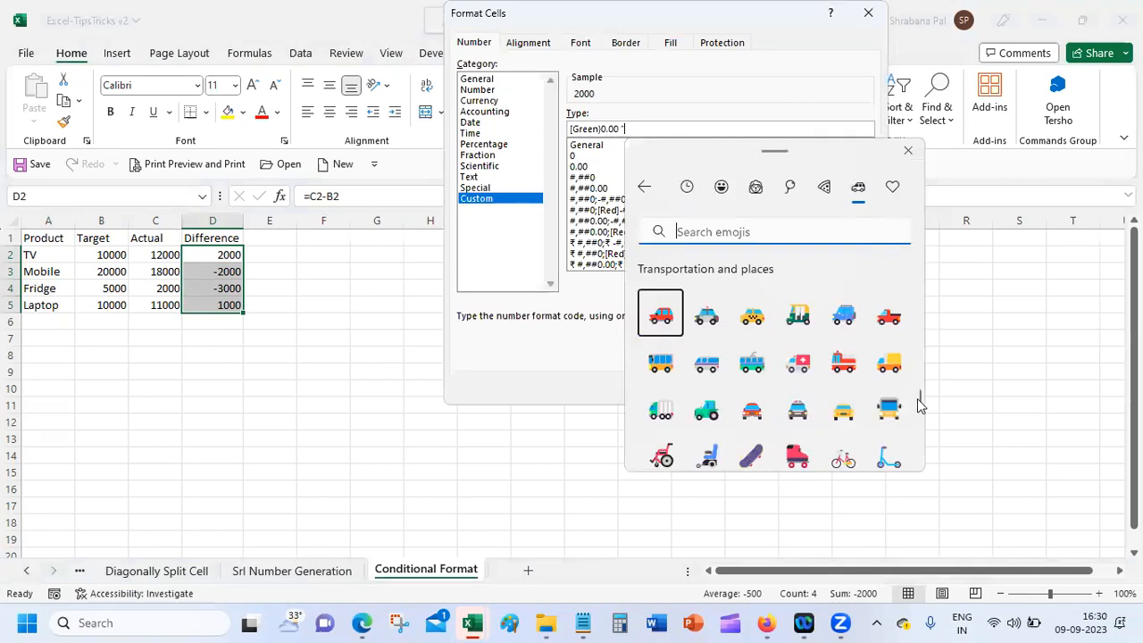
drag(922, 406, 918, 444)
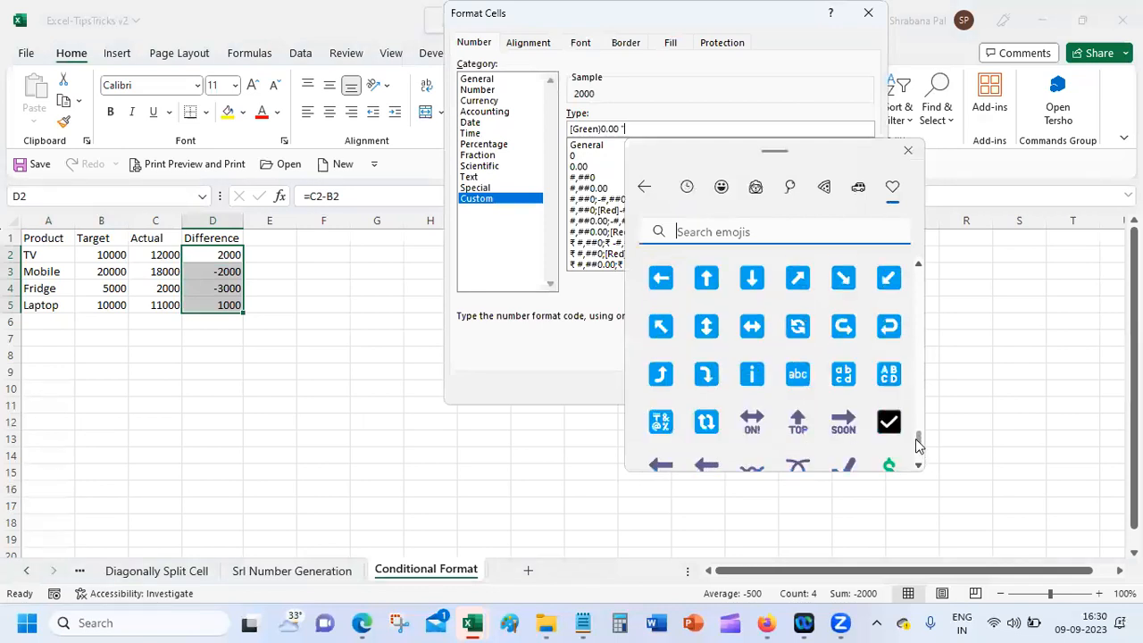
click(709, 282)
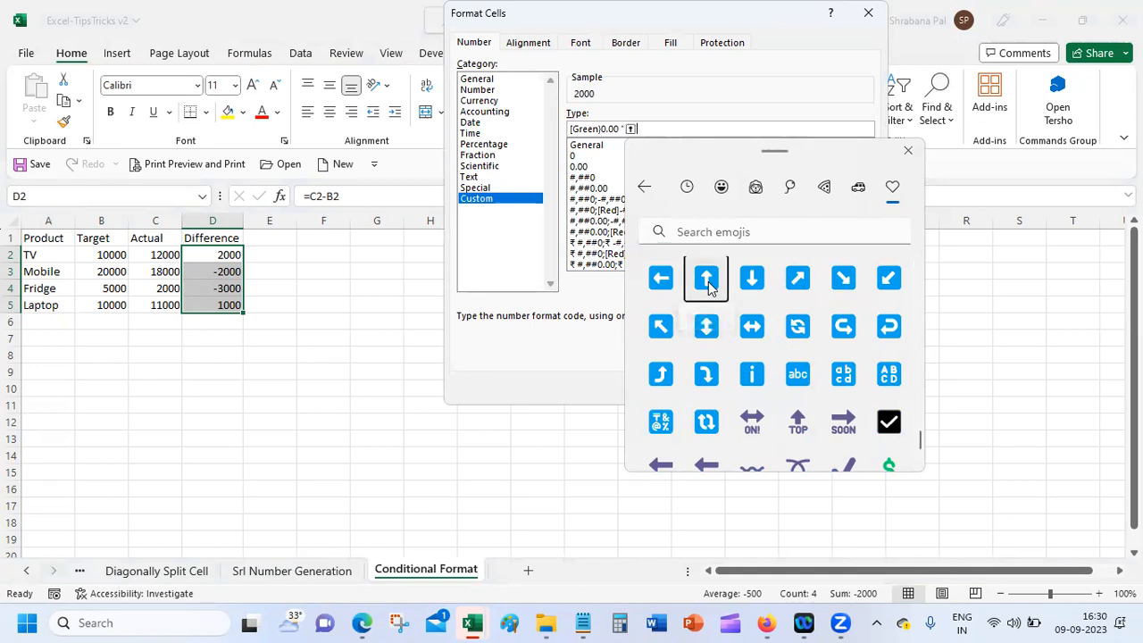
click(907, 153)
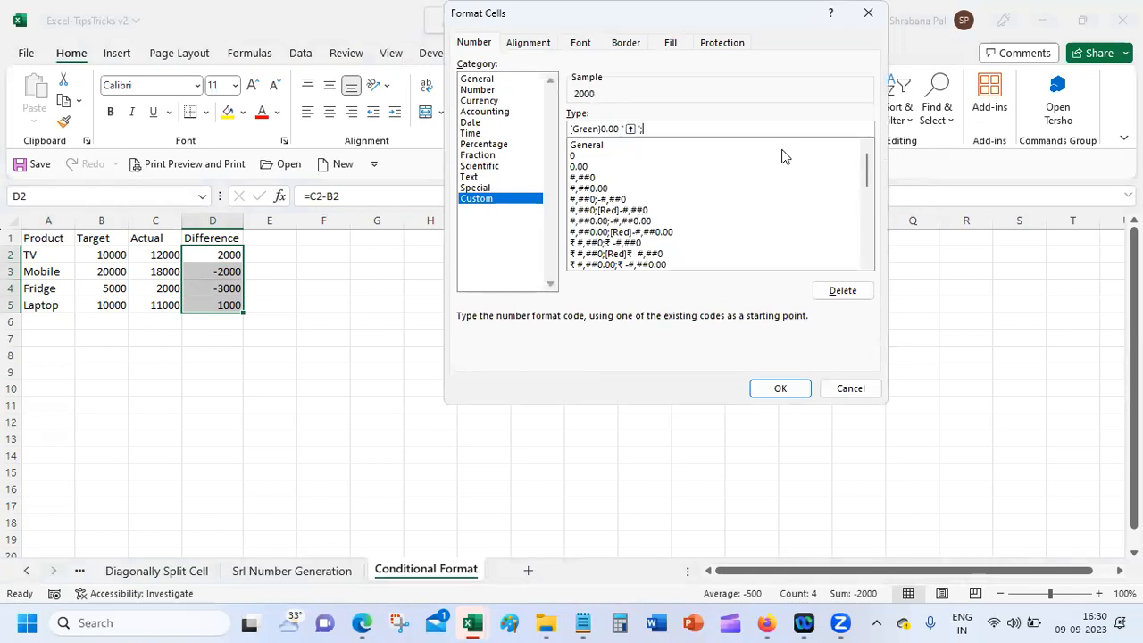
Step: Append the [Red]-0.00 section and browse the emoji picker for an arrow
text([Red])
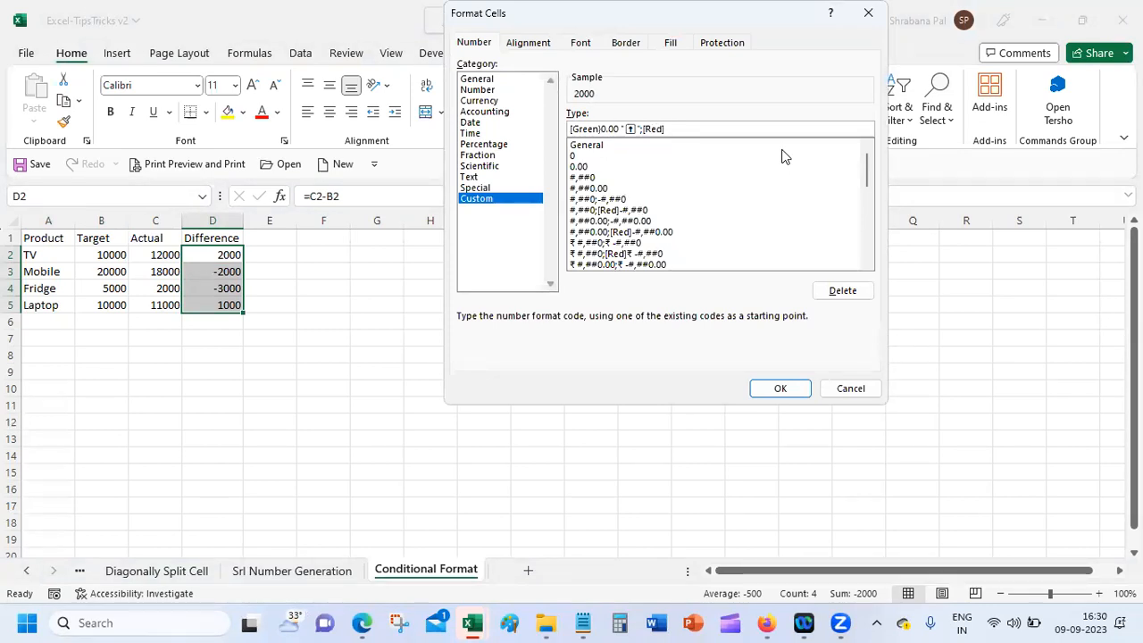
text(-)
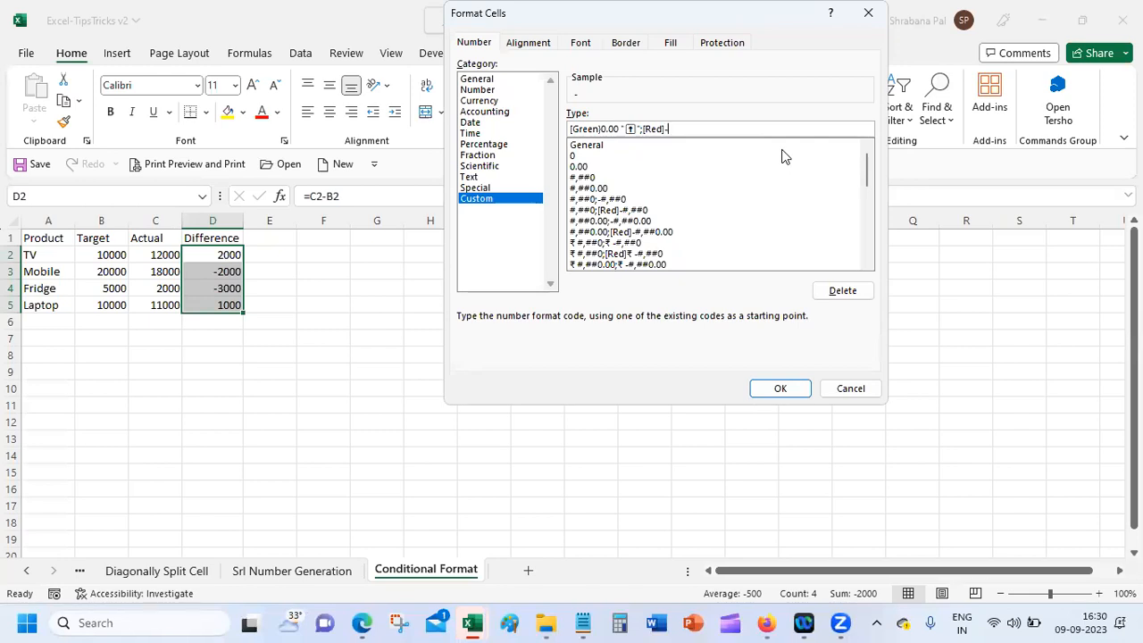
text(0.00)
key(super+period)
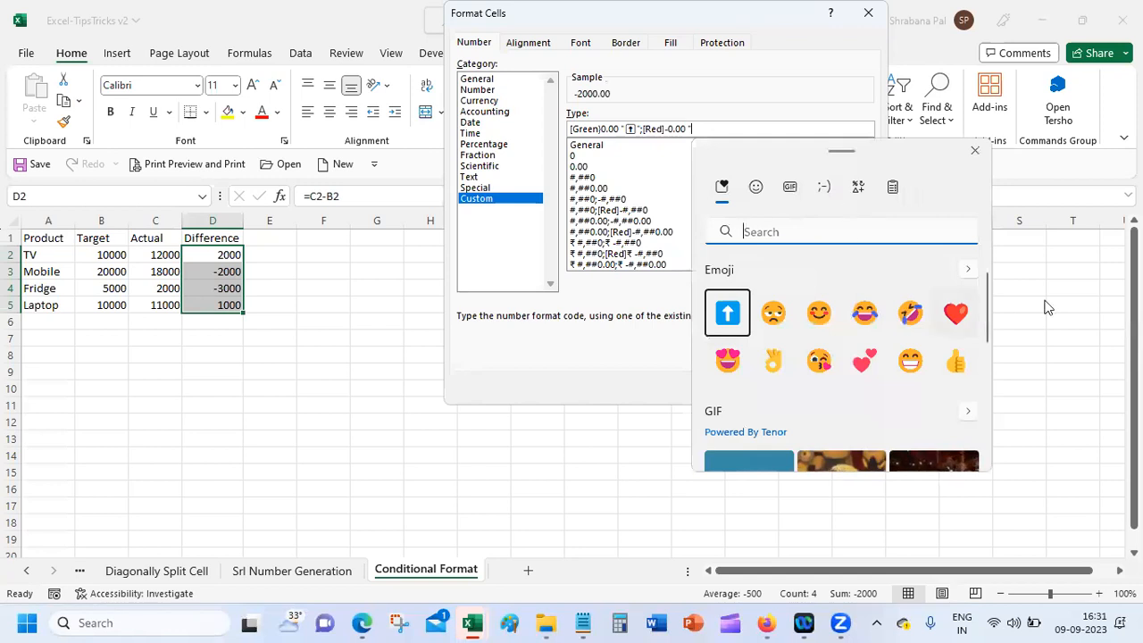
drag(984, 292, 984, 268)
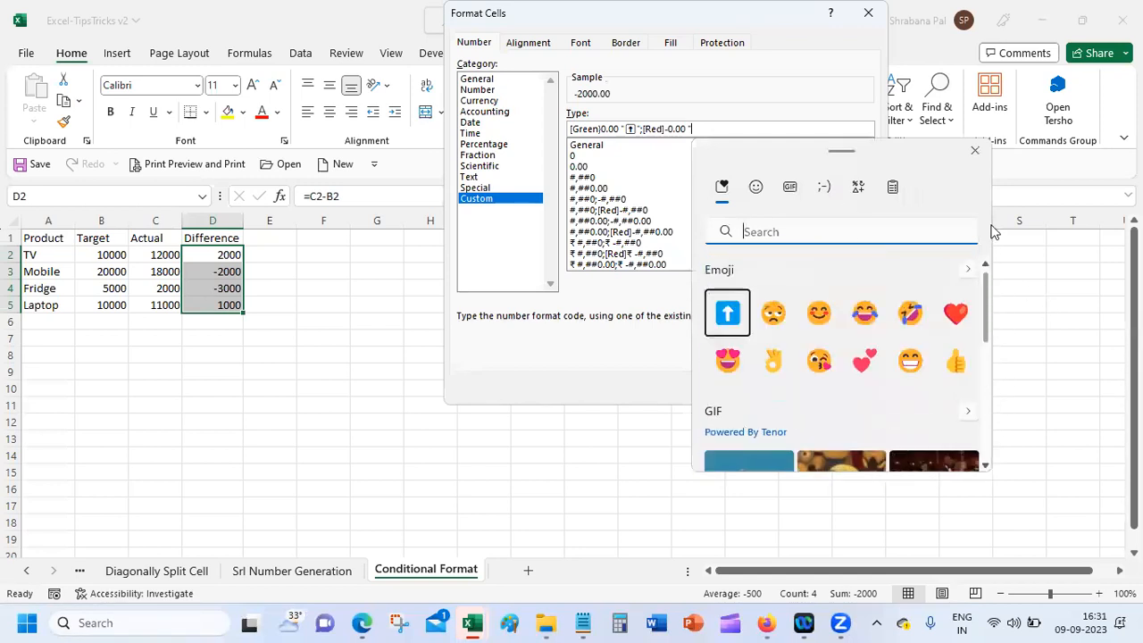
click(830, 198)
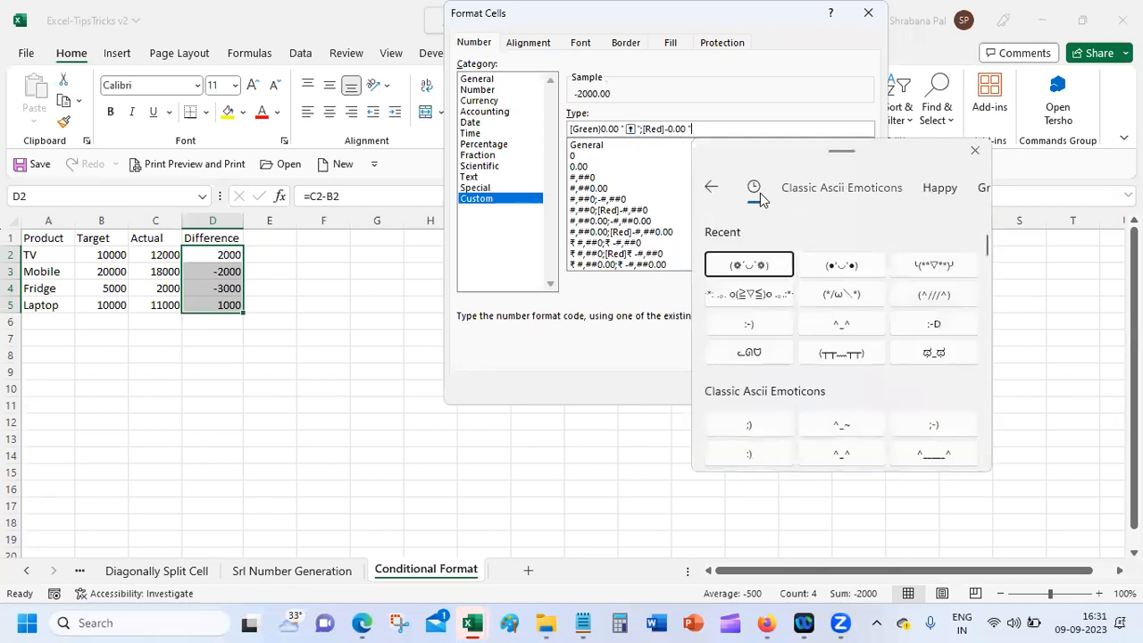
click(711, 187)
click(858, 191)
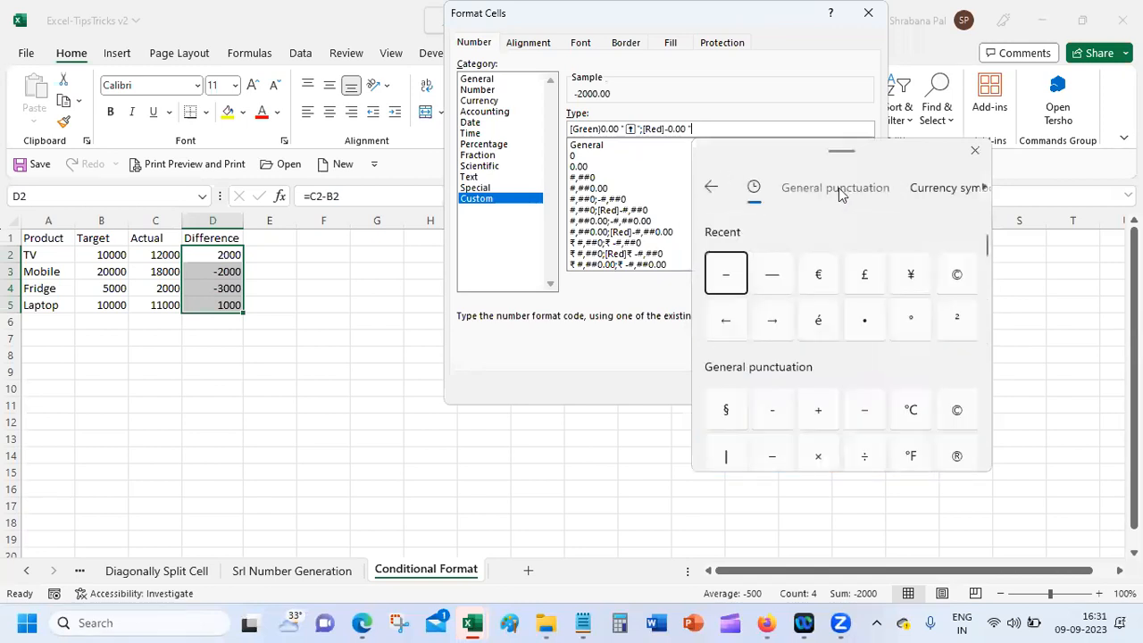
click(711, 186)
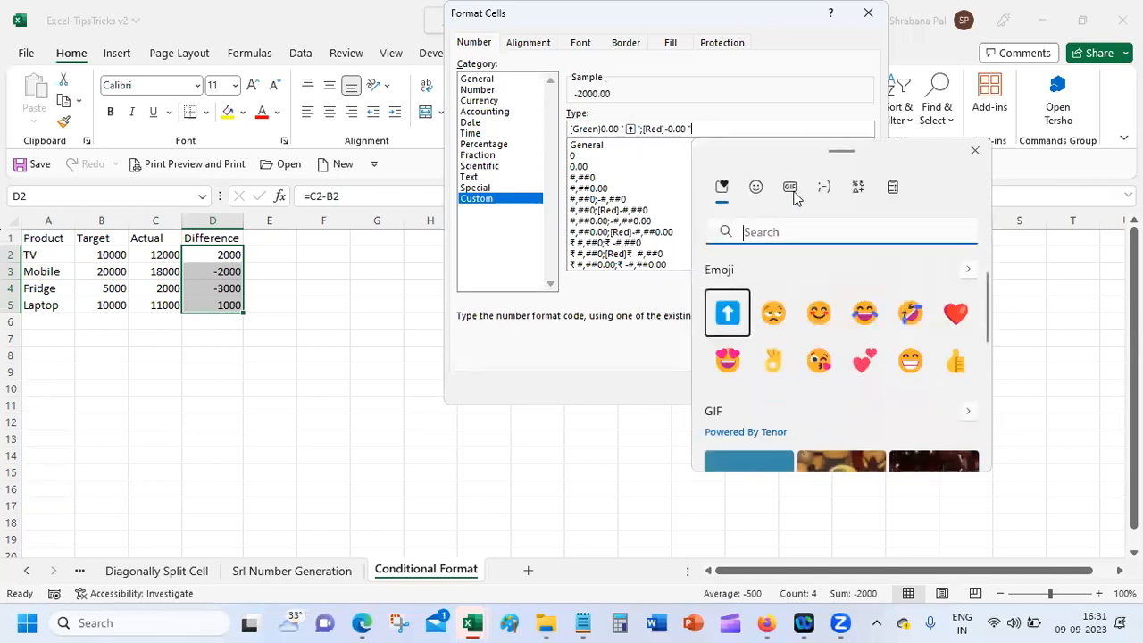
click(790, 189)
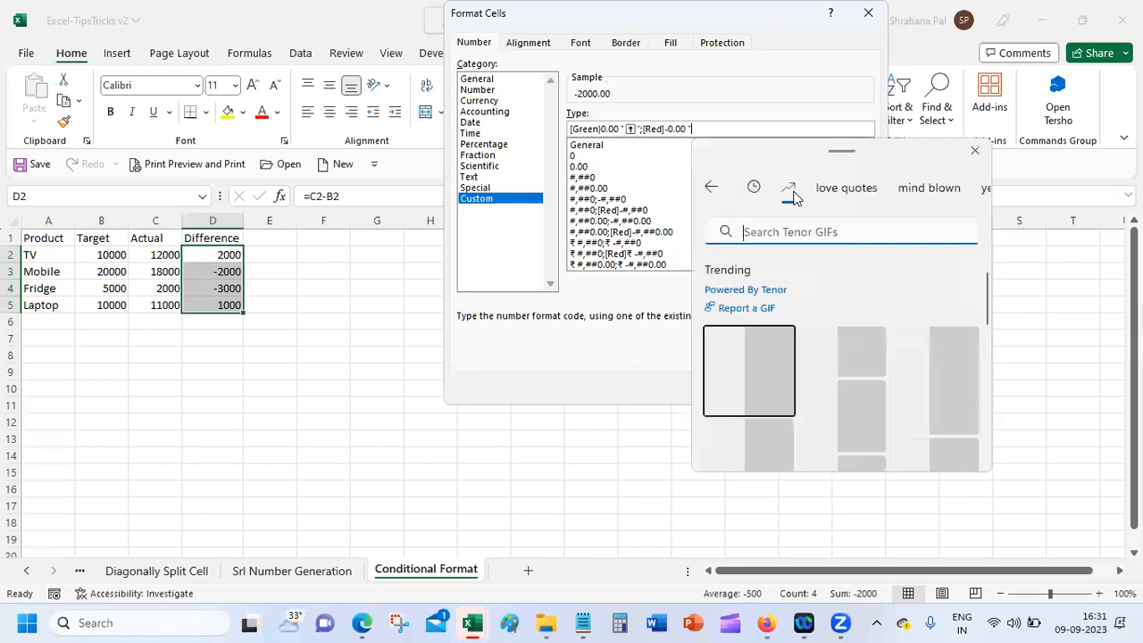
click(838, 192)
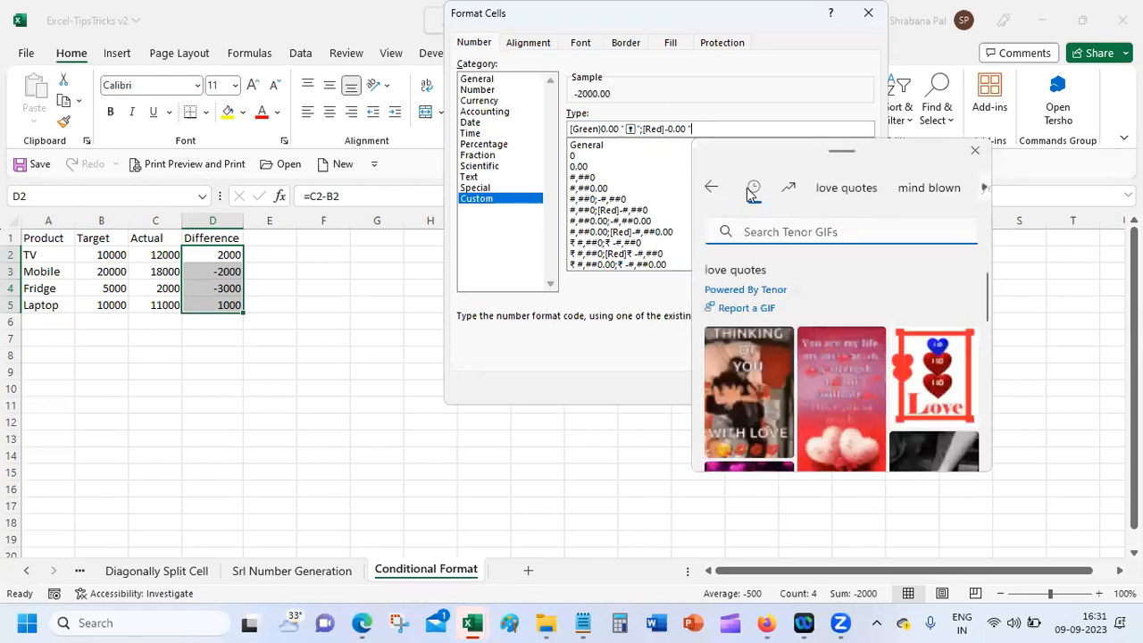
click(753, 190)
click(713, 187)
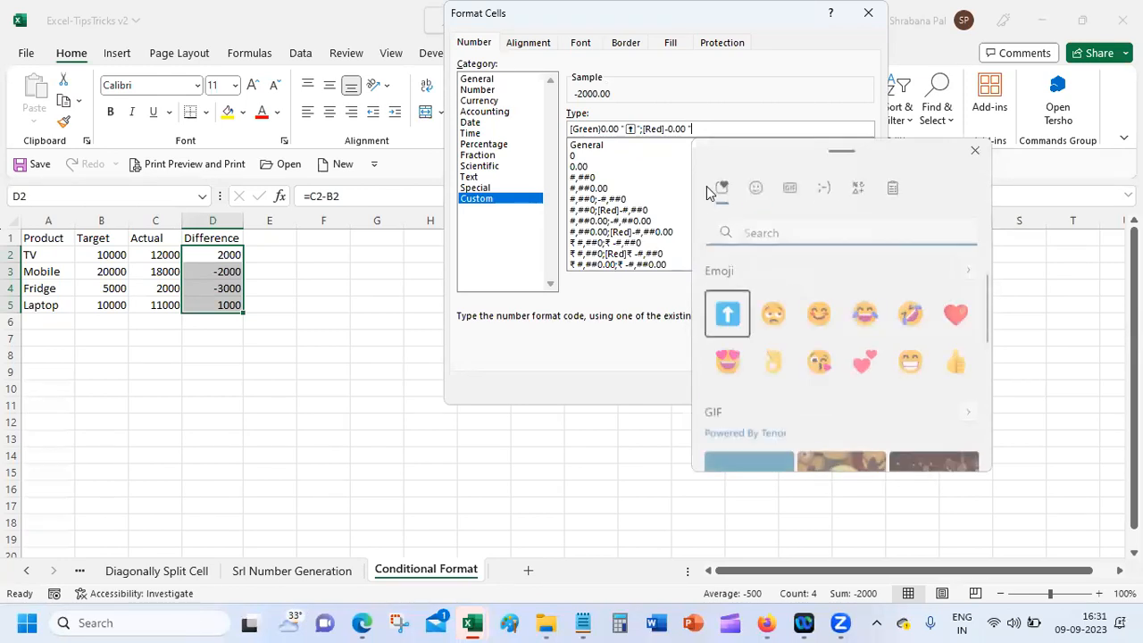
click(757, 188)
Step: Insert the down-arrow emoji ⬇, add the closing quote, and apply the format
drag(986, 276, 982, 443)
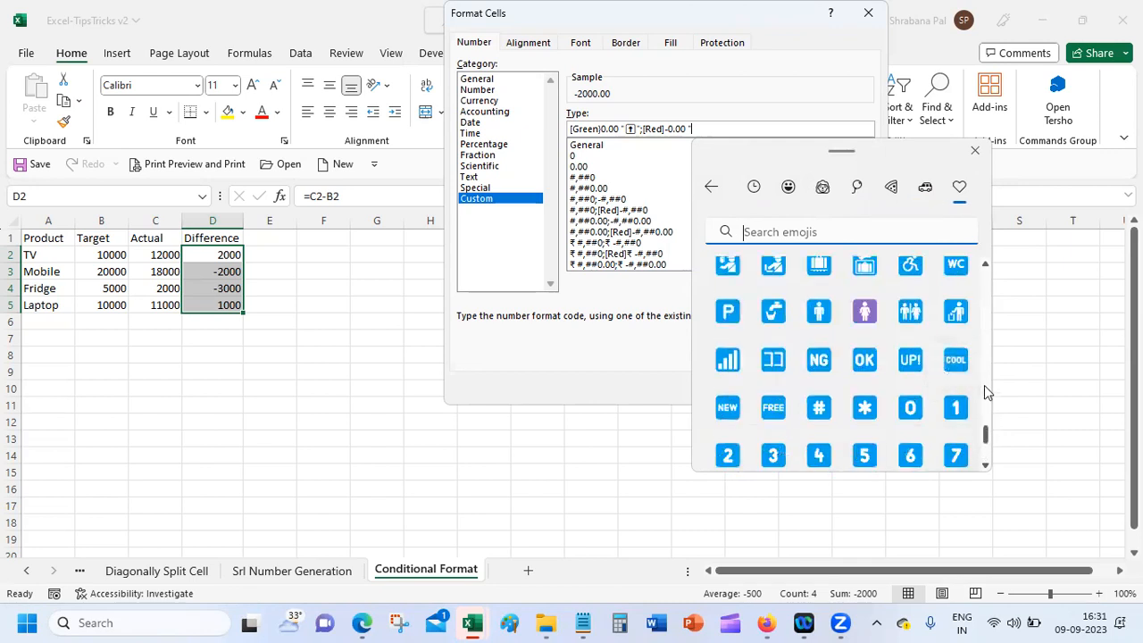
click(985, 386)
click(988, 459)
click(987, 463)
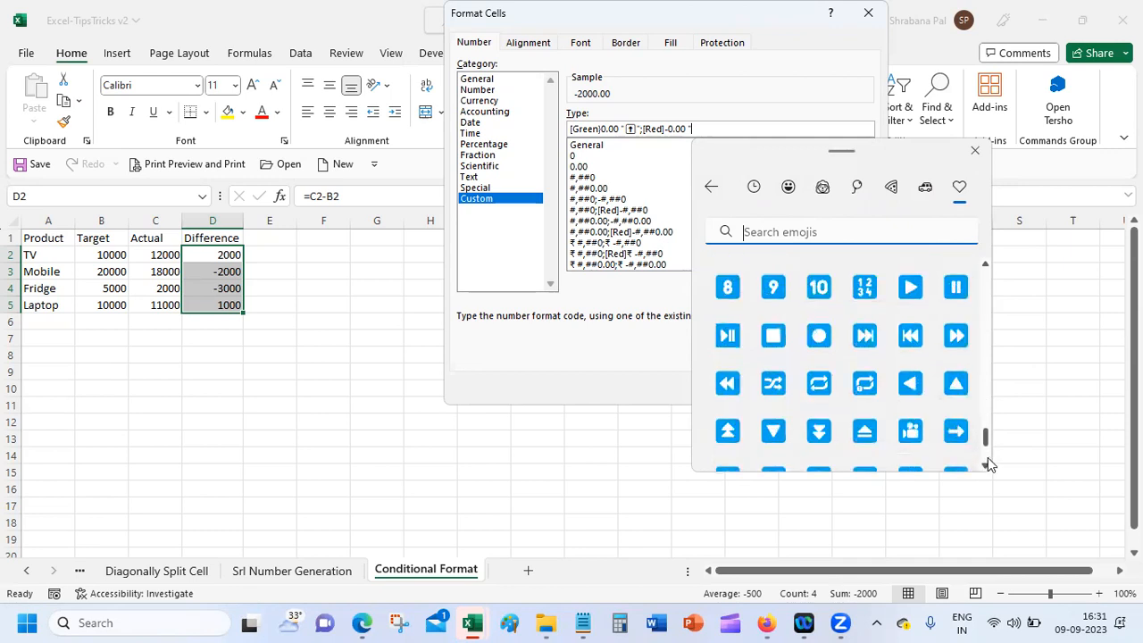
click(987, 464)
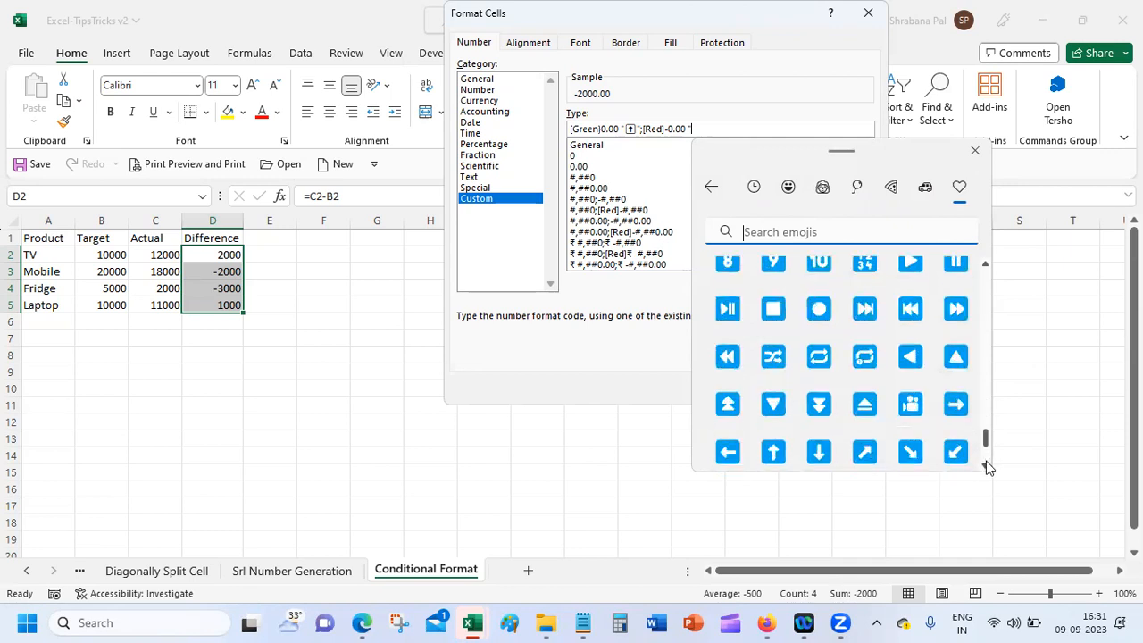
click(986, 464)
click(818, 427)
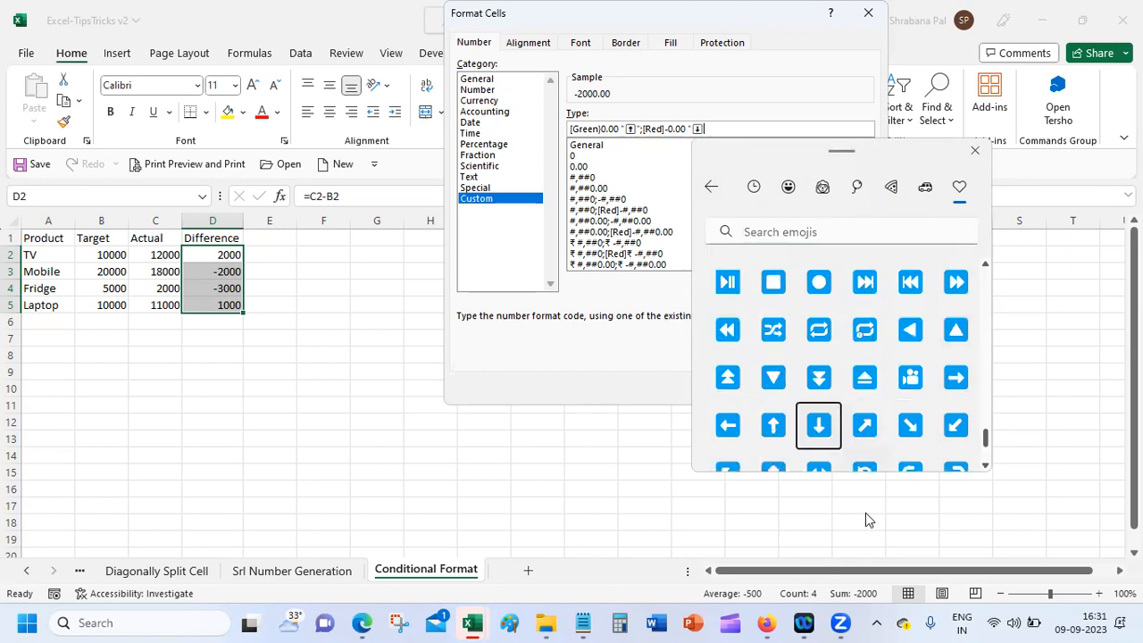
click(758, 83)
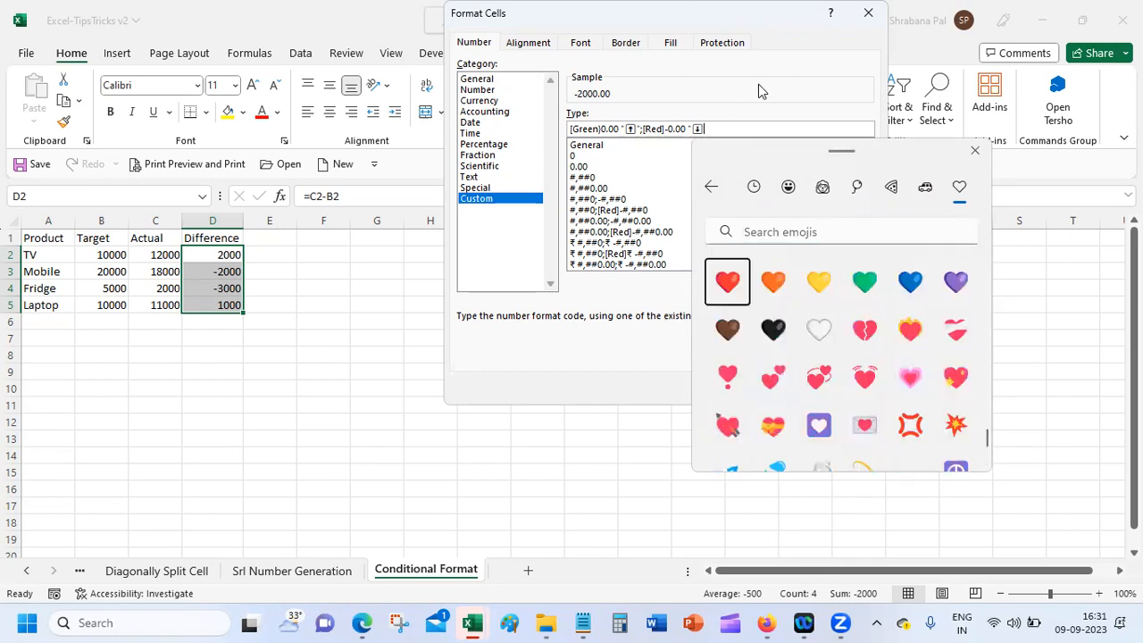
text(")
key(Return)
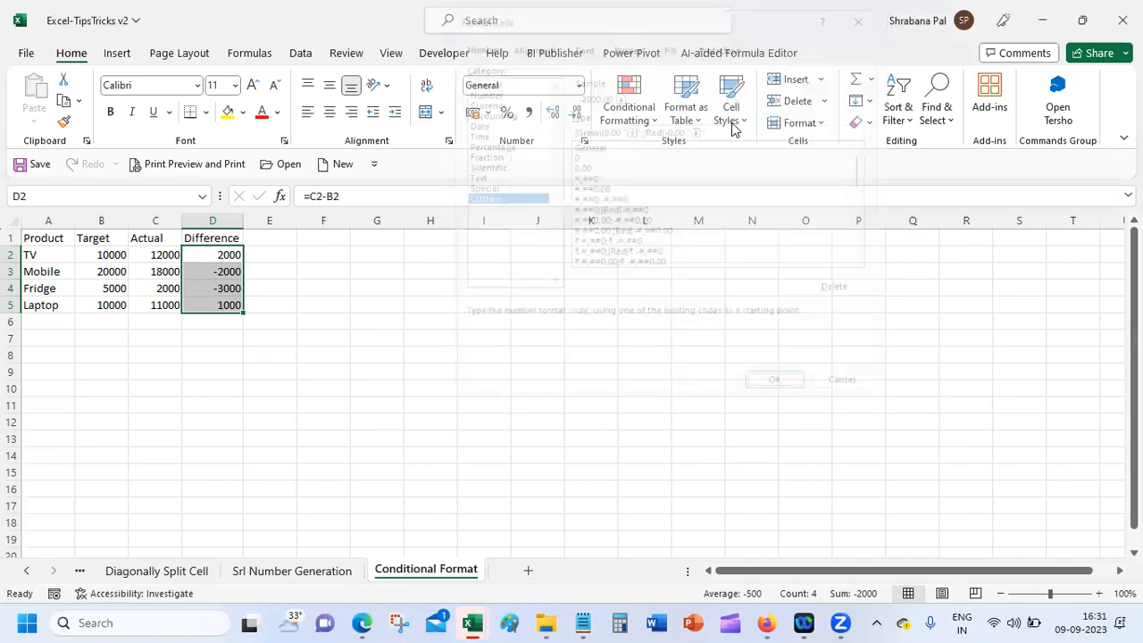
Step: Check the formatted values, reselect D2:D5, and reopen Format Cells
click(205, 378)
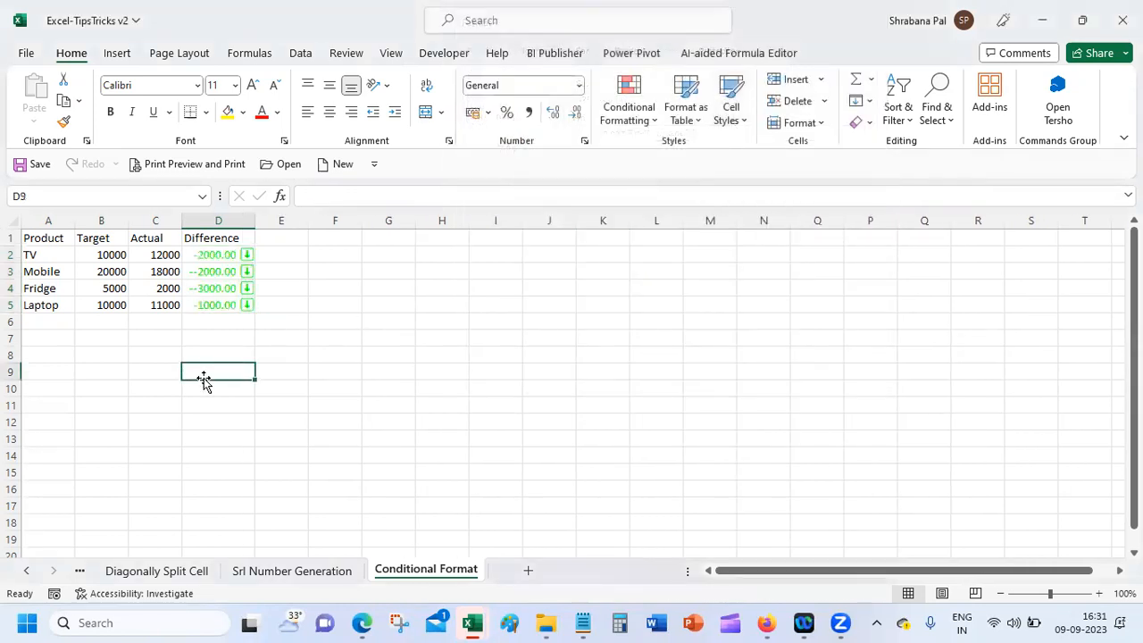
click(197, 256)
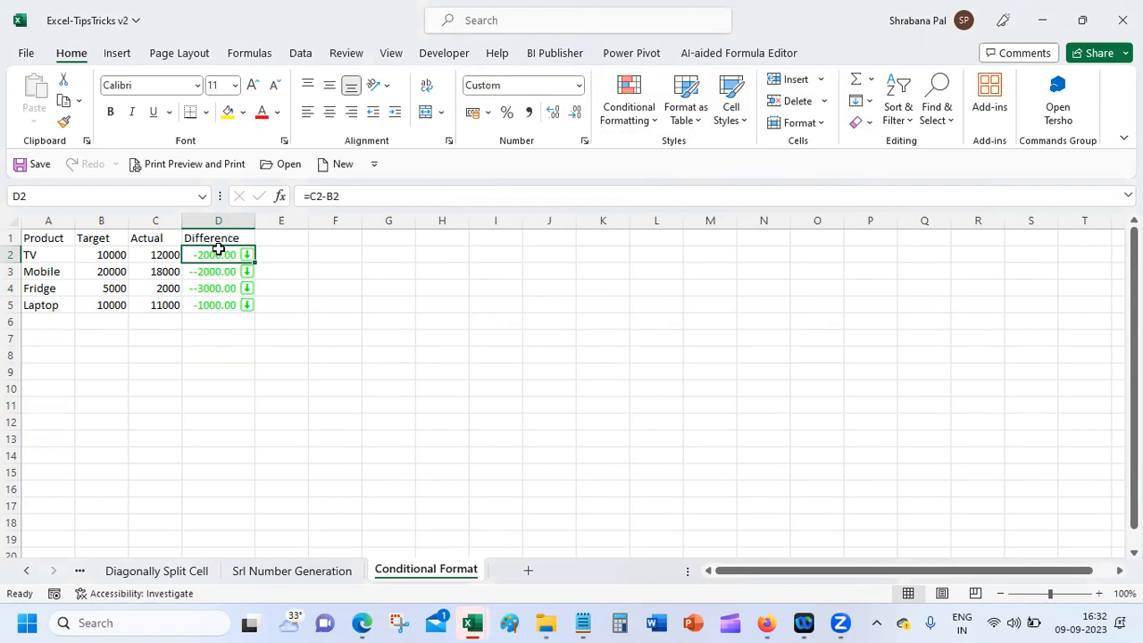
drag(220, 255, 230, 304)
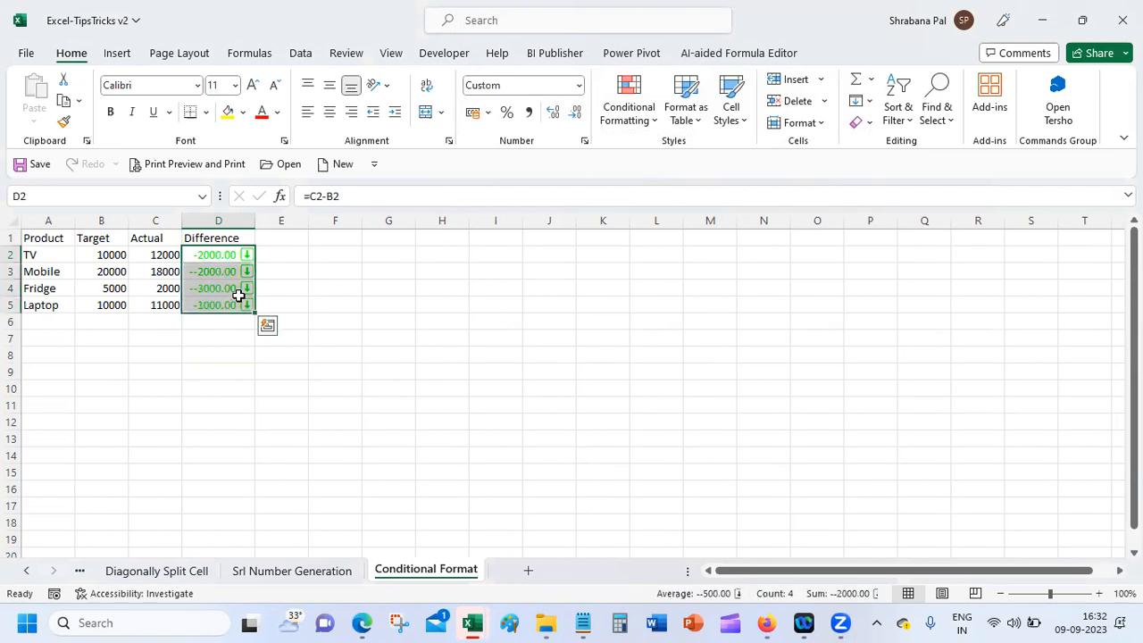
click(584, 140)
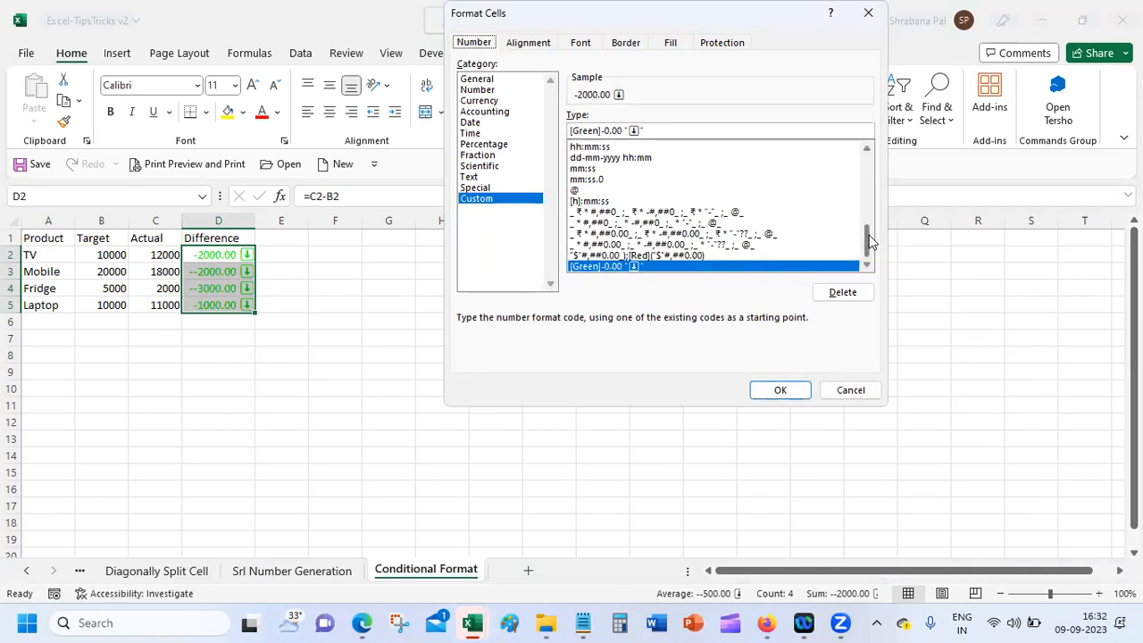
Step: Append a ;[Red]-0.00 section and remove the stray minus after [Green]
click(709, 130)
text(;)
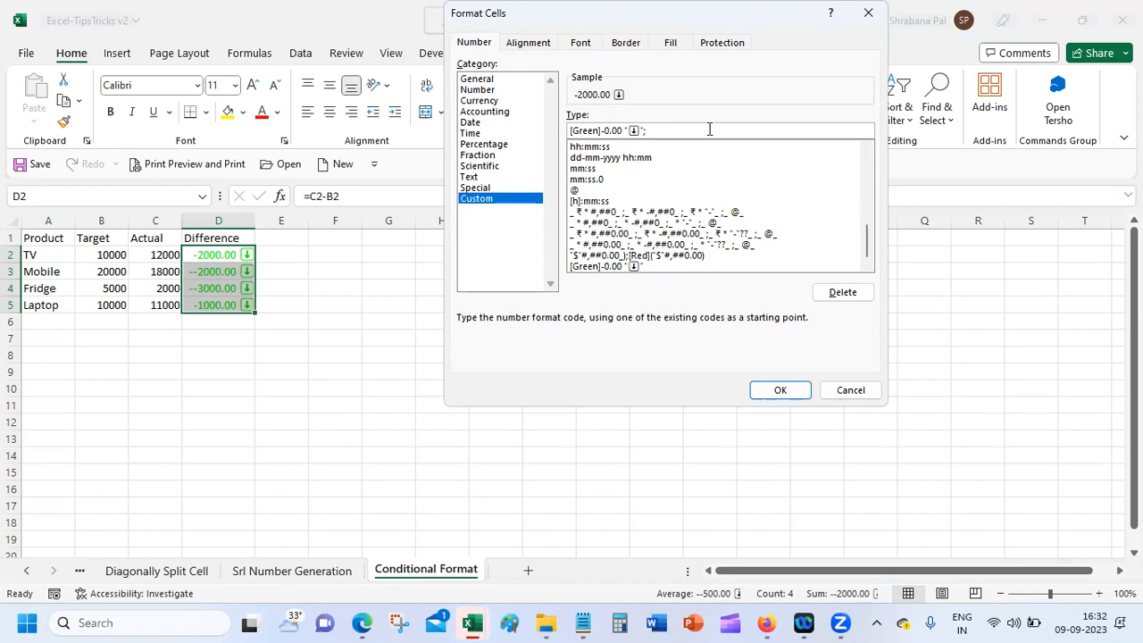
text([Red)
click(601, 130)
key(Delete)
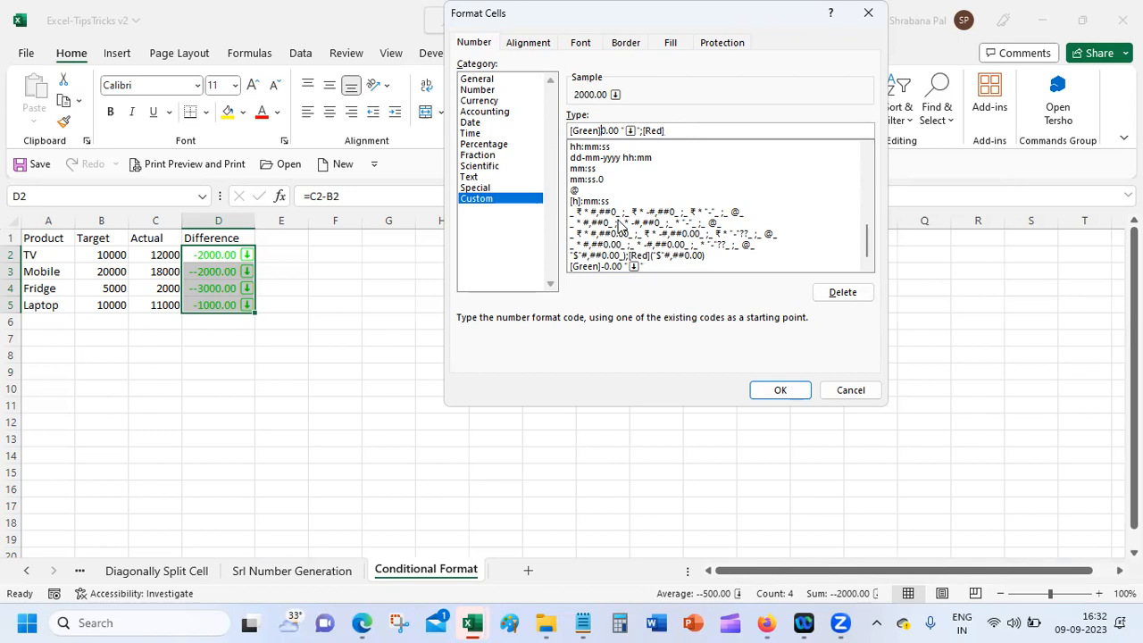
click(701, 131)
text(-0.00)
Step: Swap the colours so the first section is [Red] and the second [Green]
click(573, 131)
key(Delete)
key(Delete)
key(Delete)
key(Delete)
key(Delete)
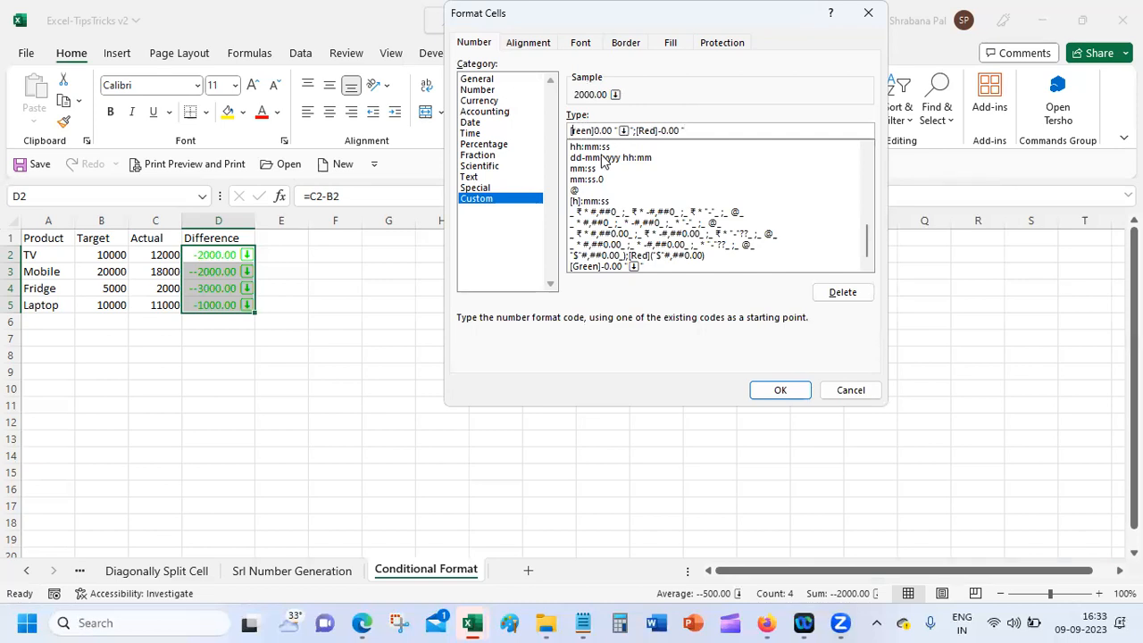
text(Red)
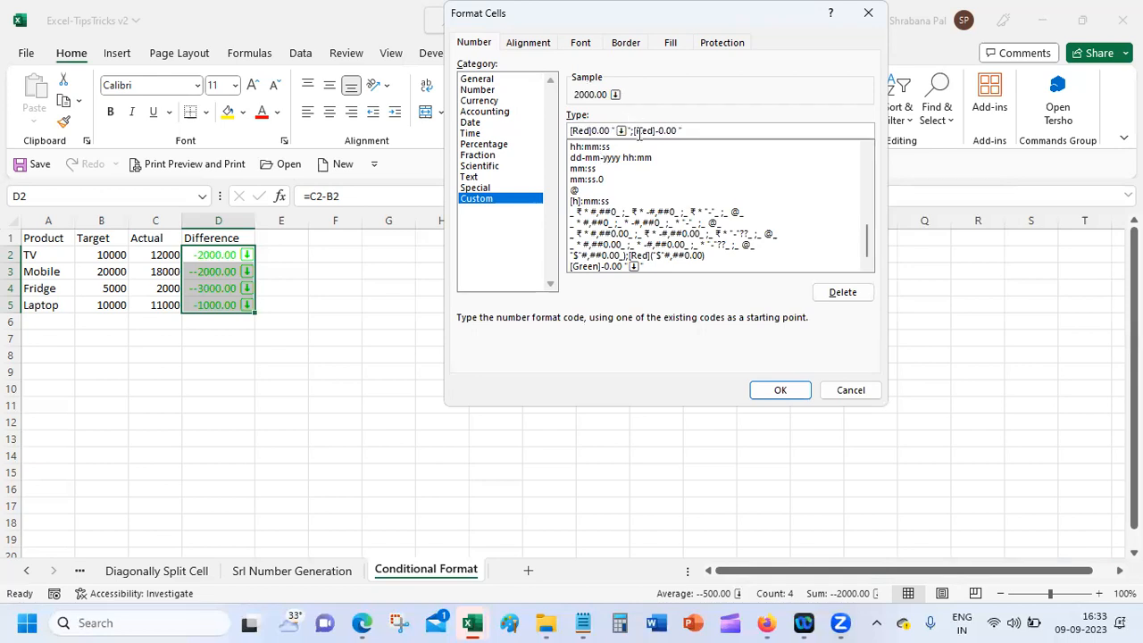
double_click(645, 130)
text(Green)
key(super+period)
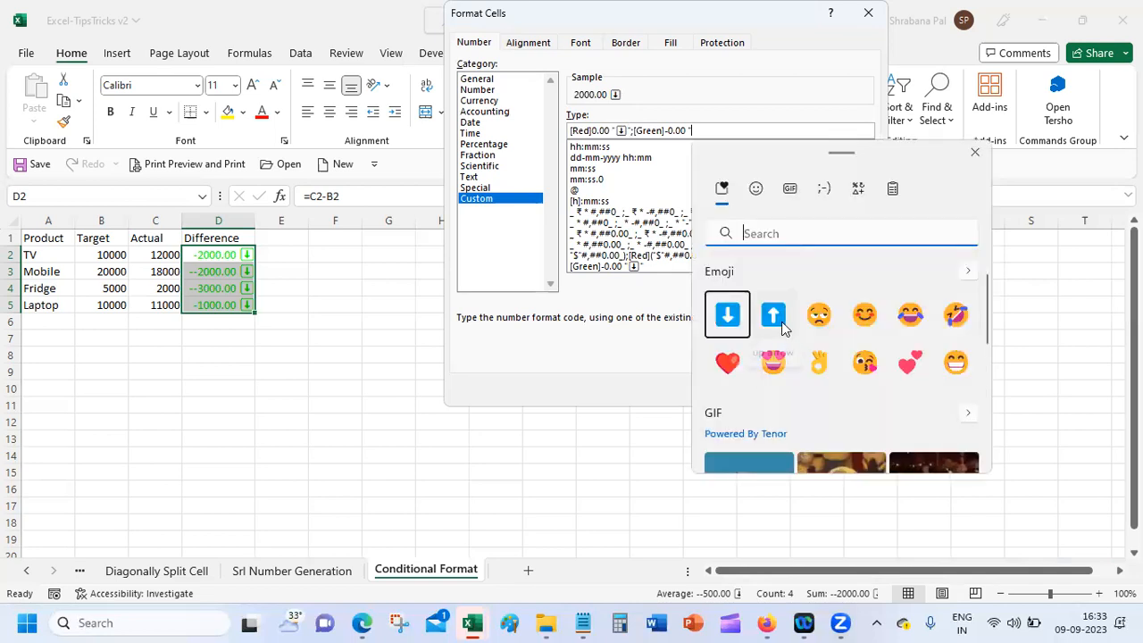
Step: Insert the up-arrow emoji in the green section and apply the format to D2:D5
click(773, 315)
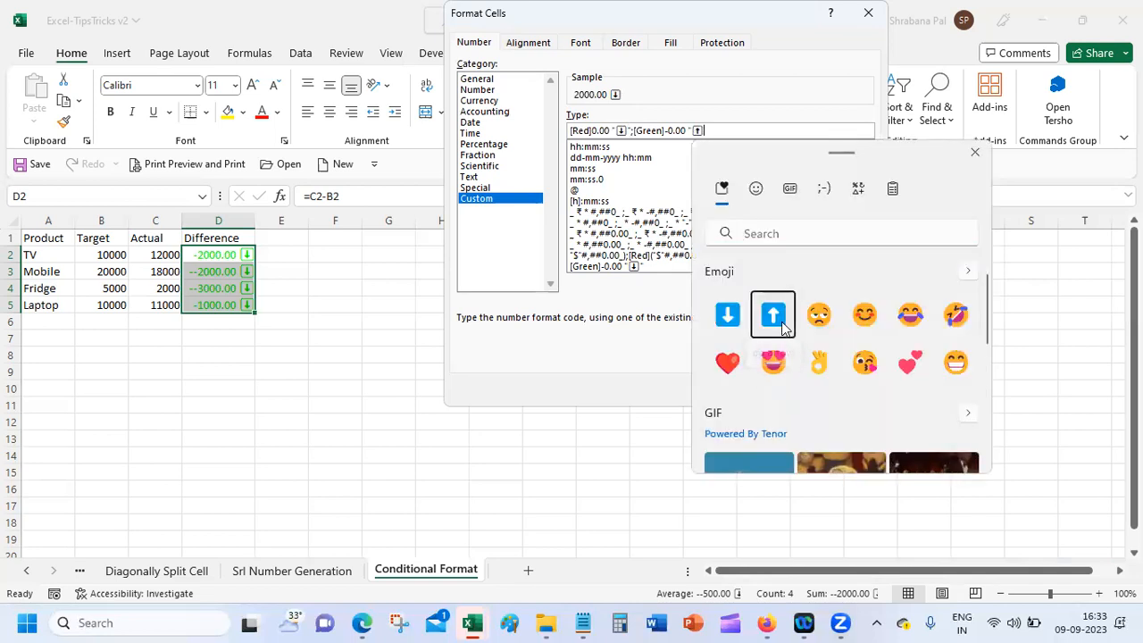
click(975, 157)
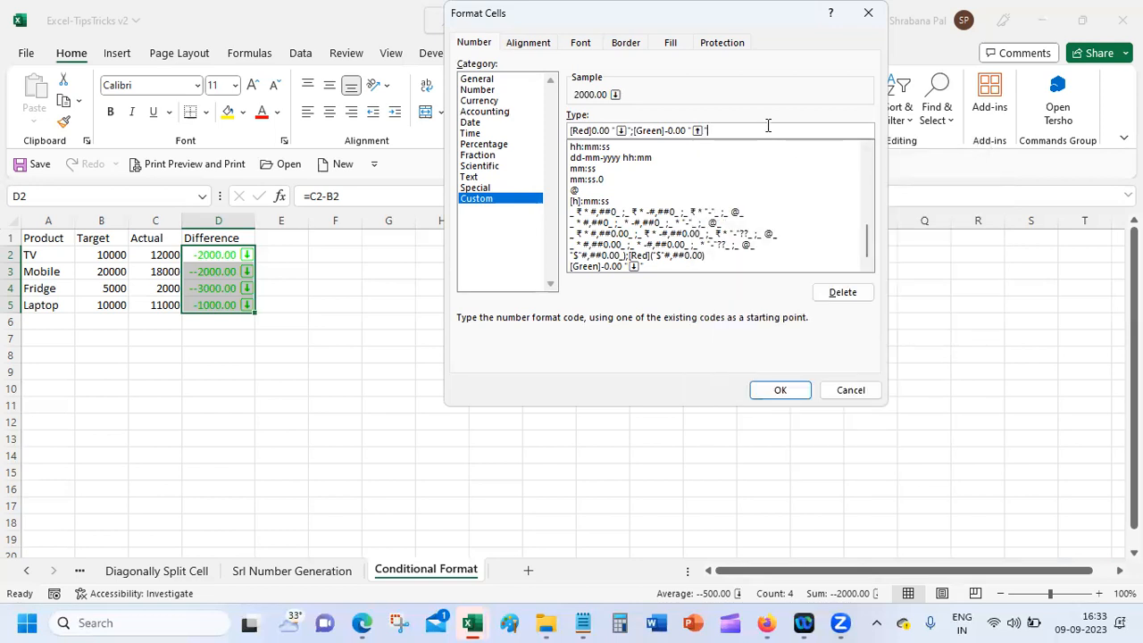
click(780, 389)
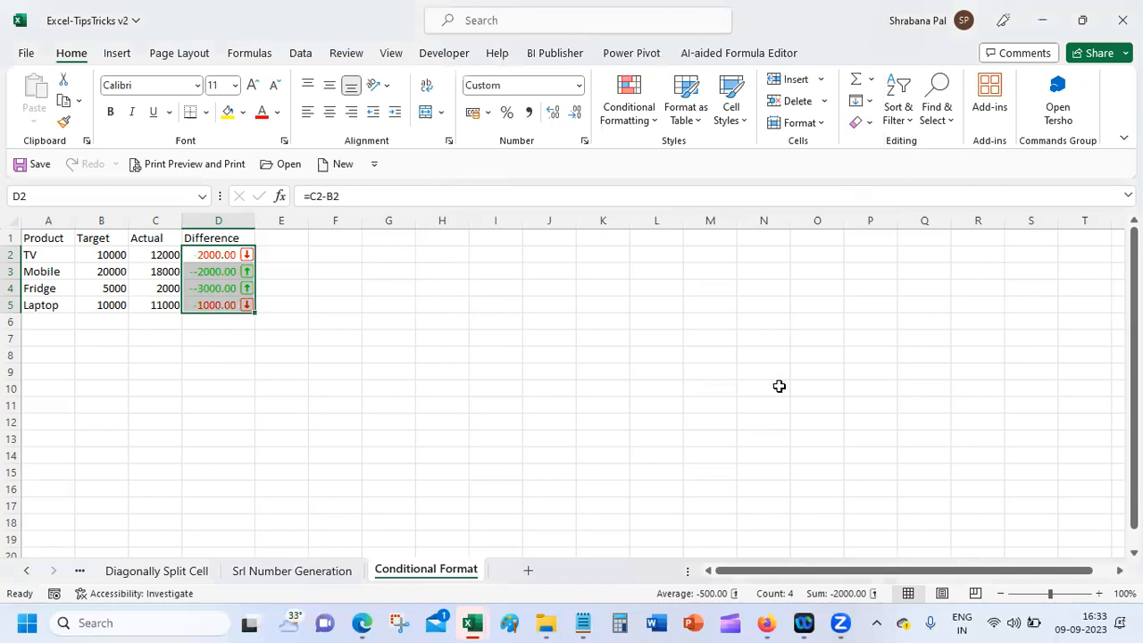
Step: Inspect D2 and D3, then reselect D2:D5 and reopen Format Cells
click(212, 370)
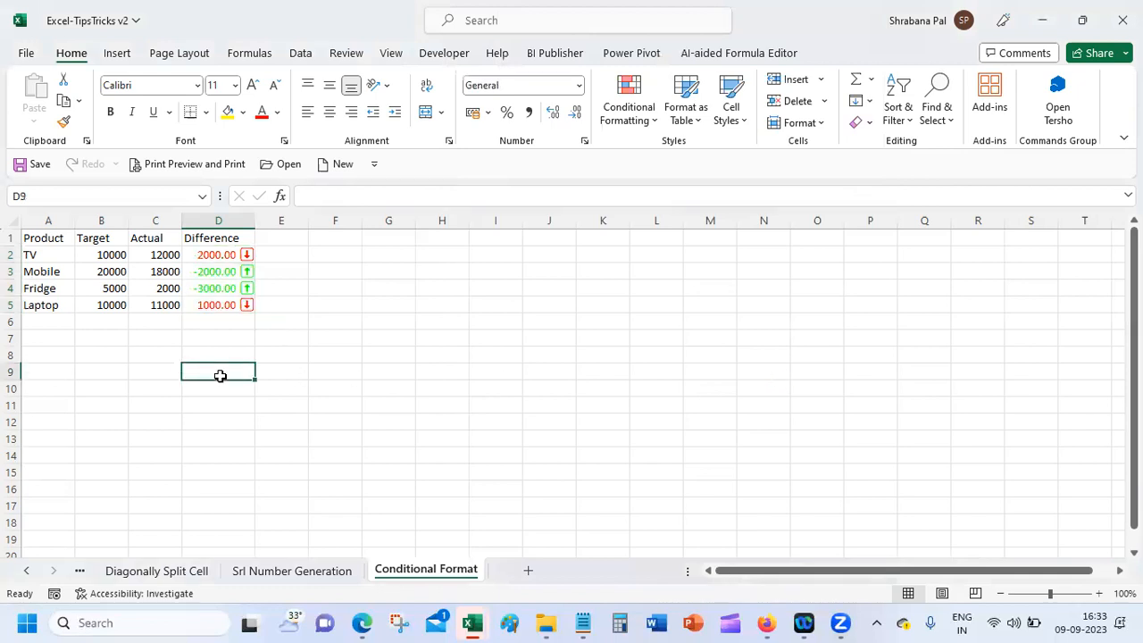
click(202, 255)
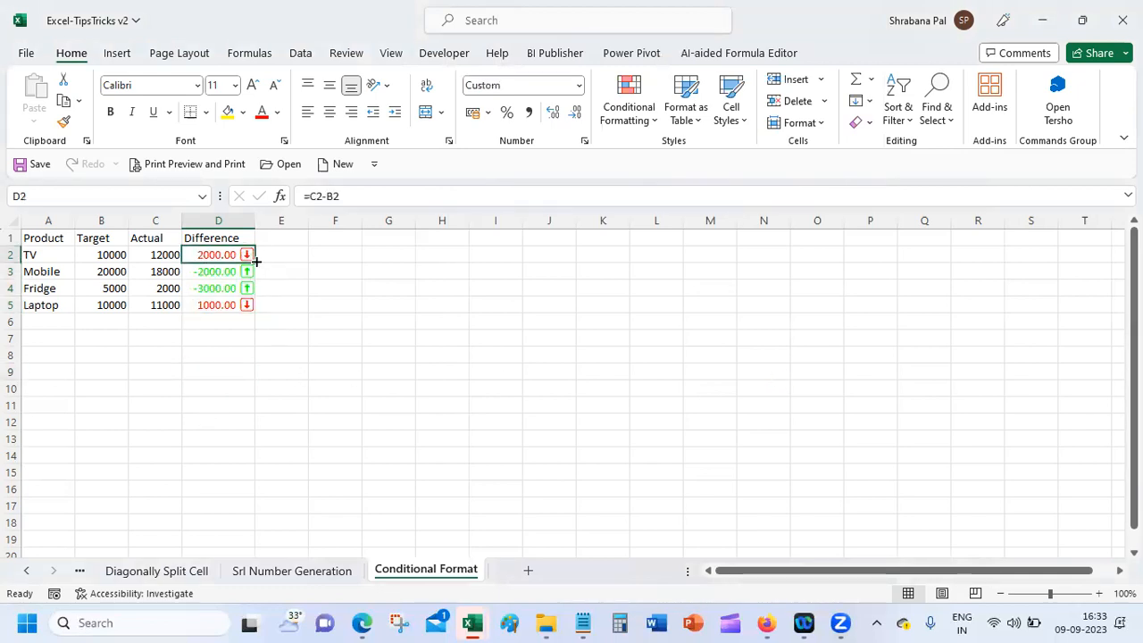
click(221, 274)
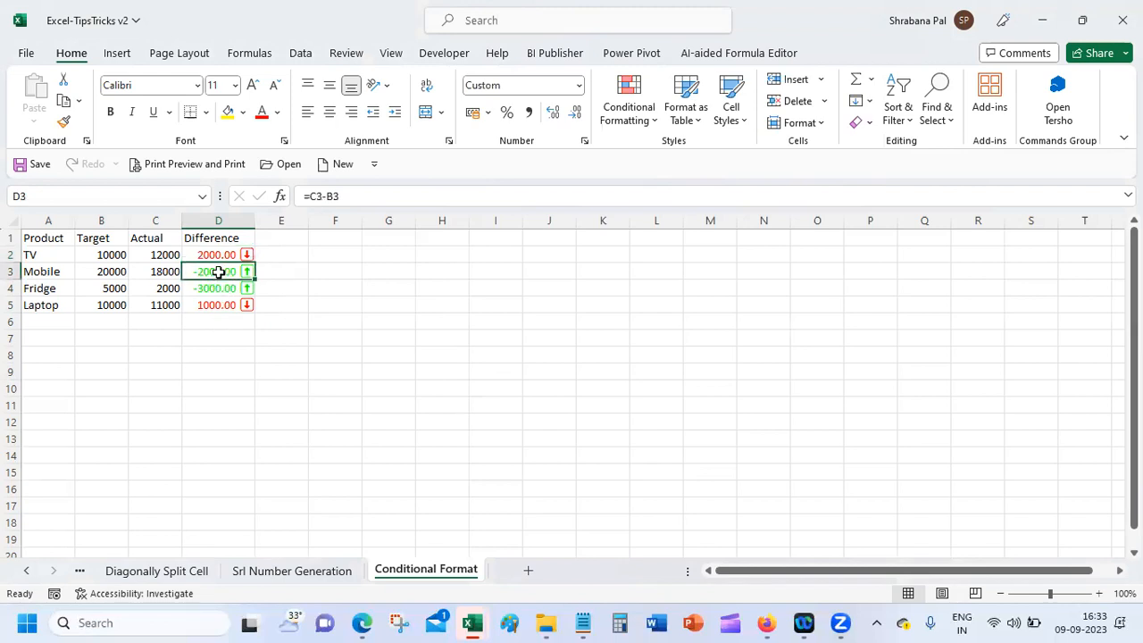
drag(217, 254, 224, 304)
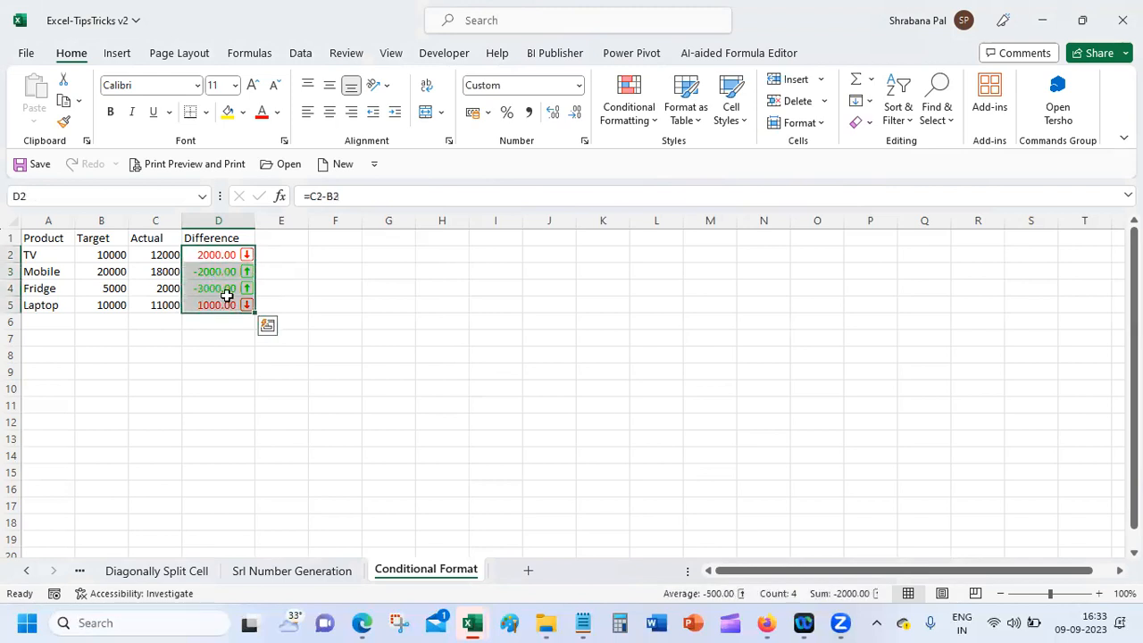
click(585, 143)
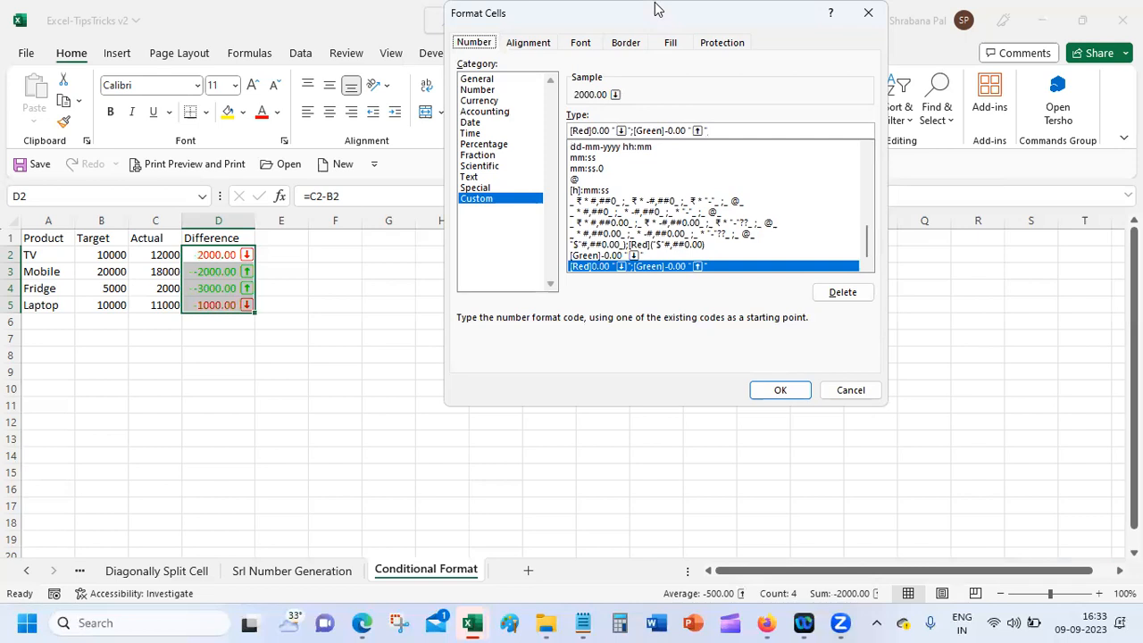
Step: Fix the format code: add a minus after [Red], remove the one after [Green], and apply
drag(663, 13, 710, 125)
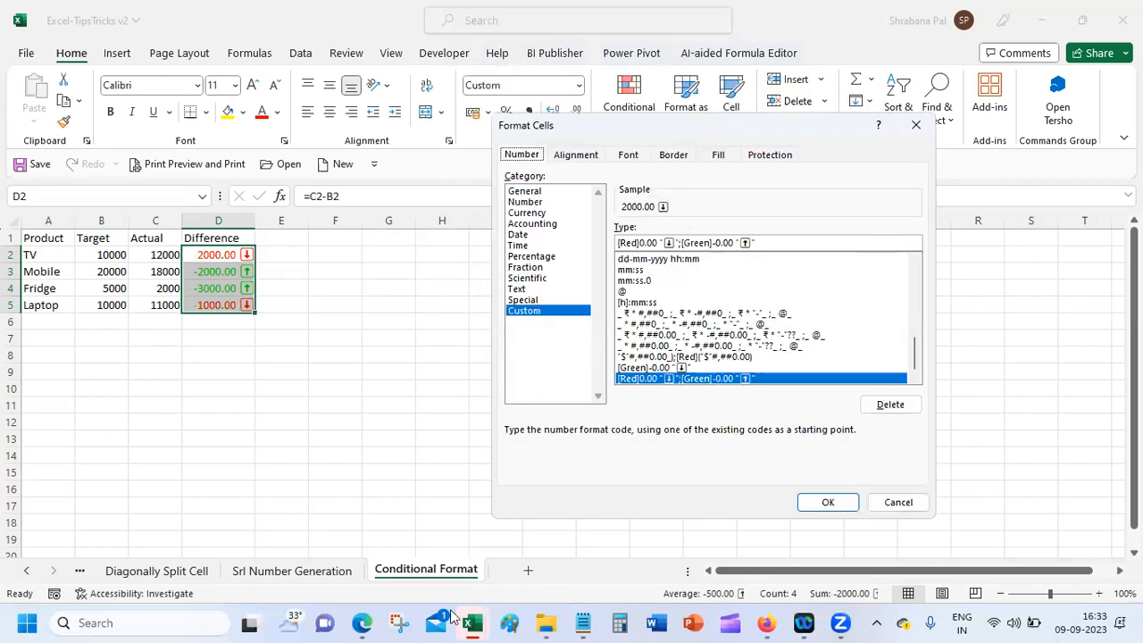
click(773, 624)
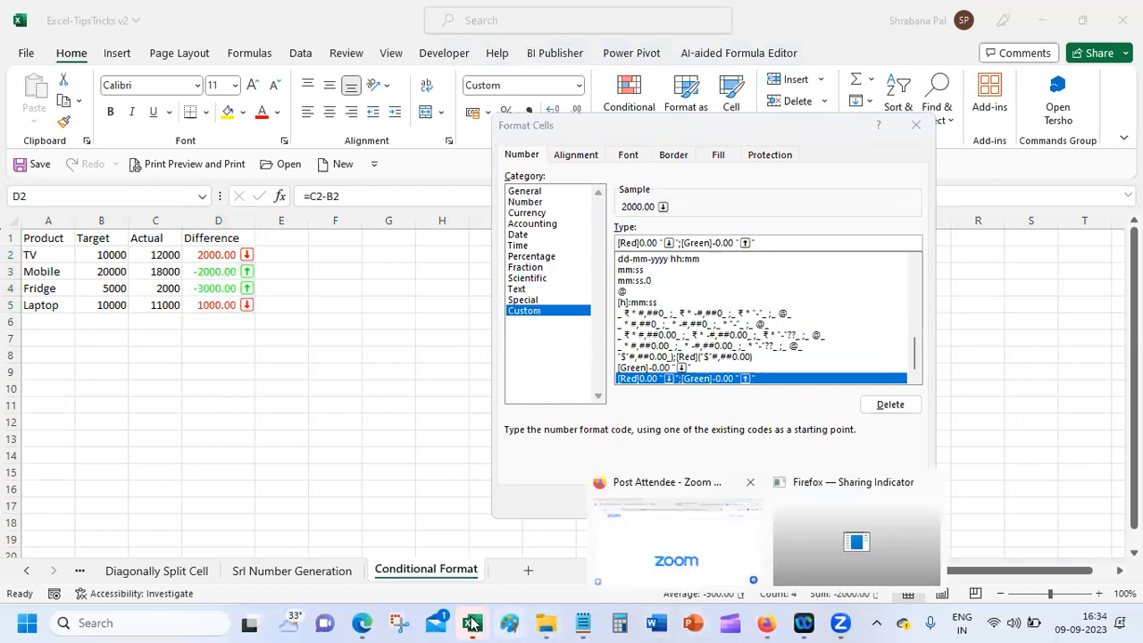
mouse_move(472, 623)
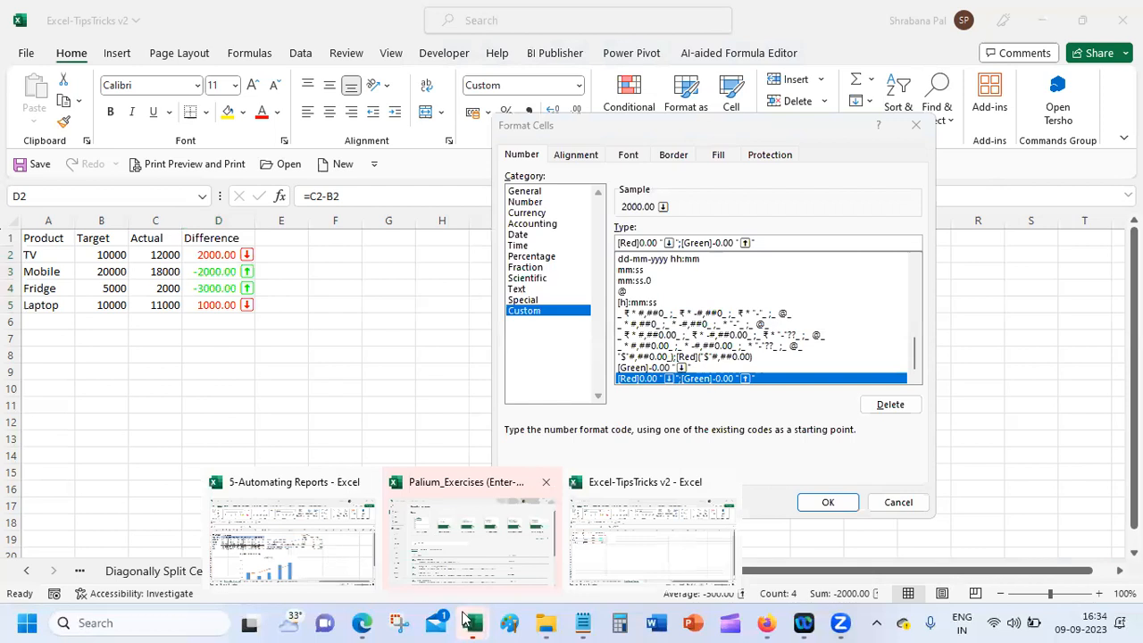
mouse_move(769, 622)
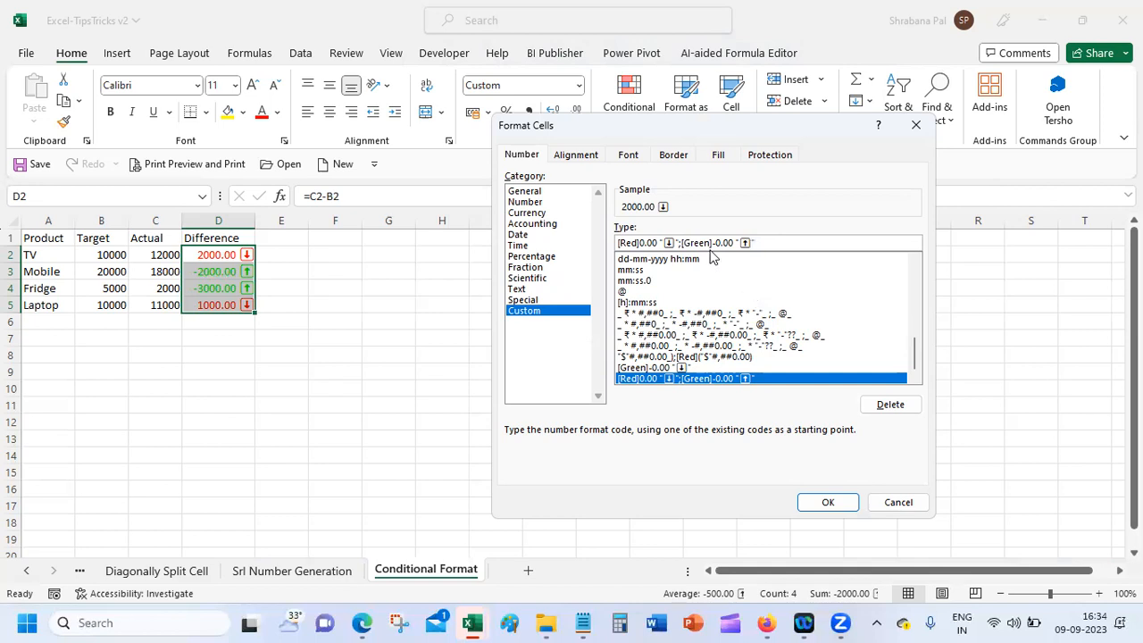
click(681, 242)
click(640, 242)
text(-)
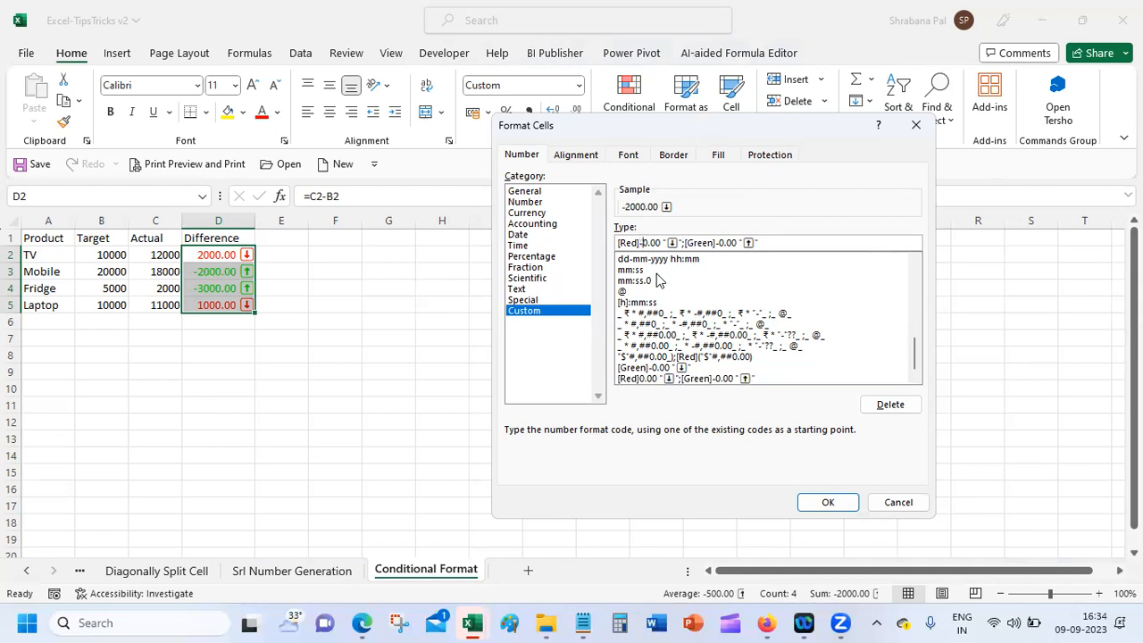
click(720, 242)
key(BackSpace)
click(822, 502)
Step: Check cells D2, C2 and B2 to confirm red negatives and green positives
click(191, 352)
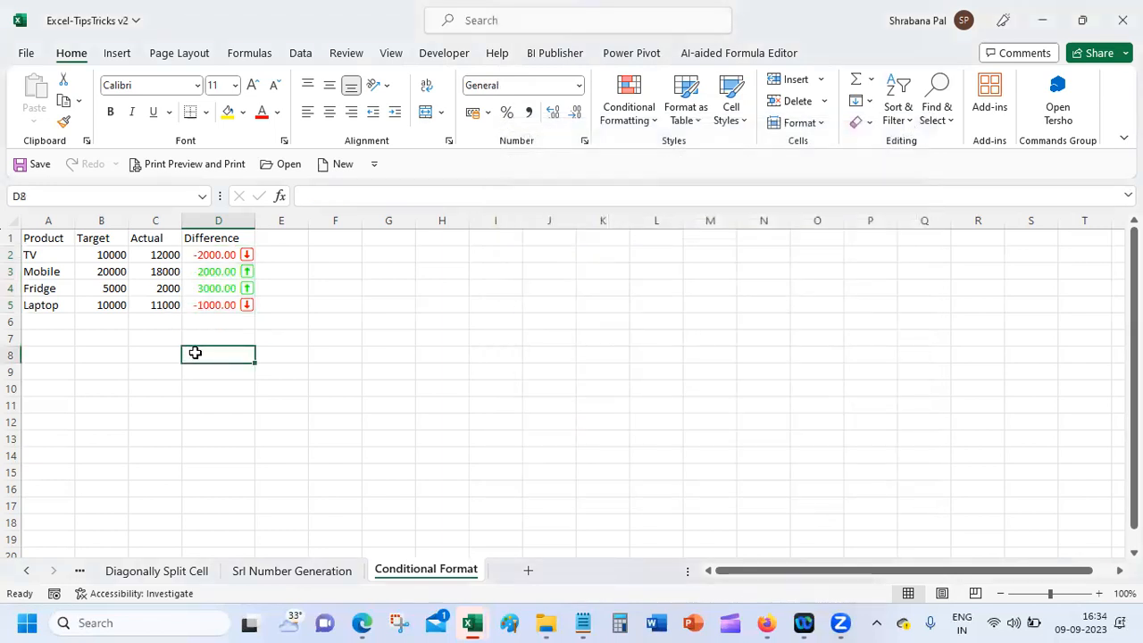
click(228, 253)
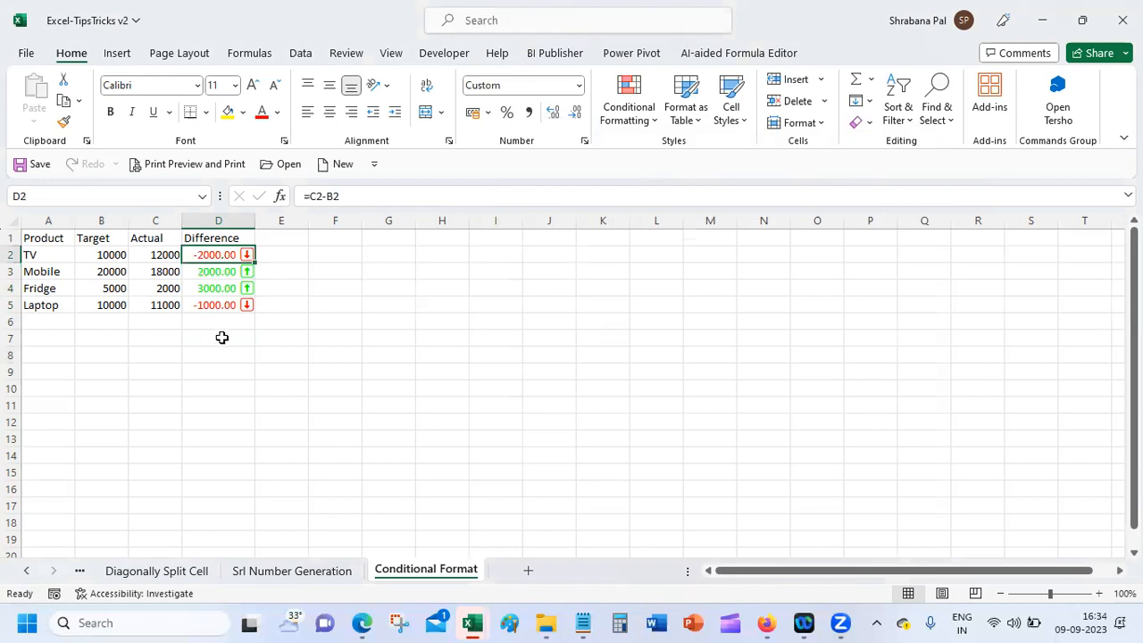
click(164, 255)
click(116, 256)
click(147, 255)
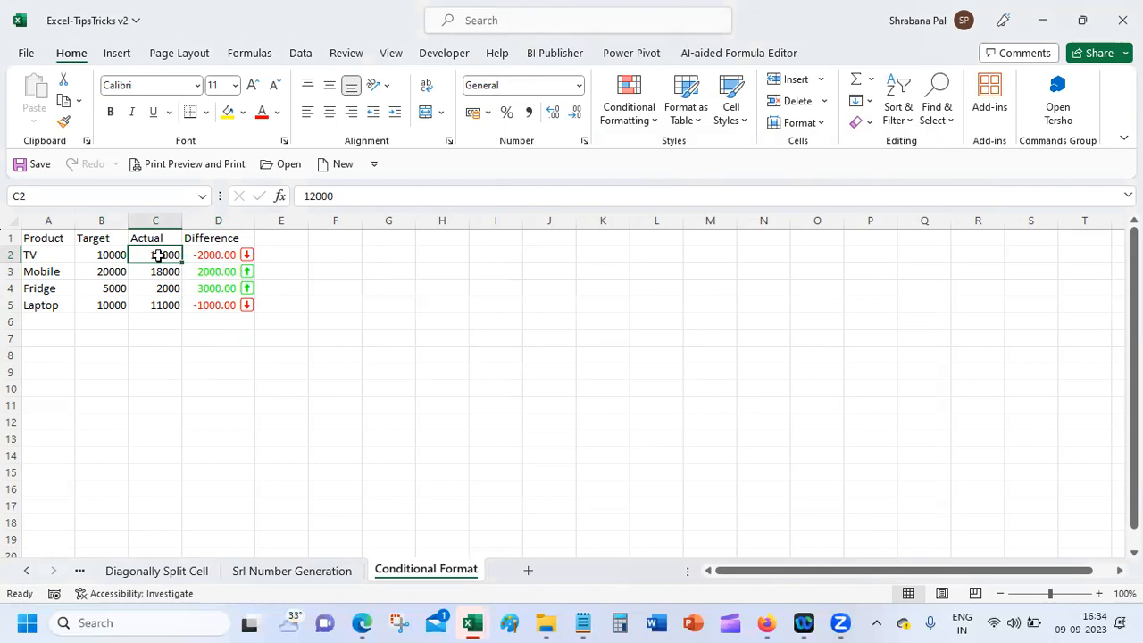
Step: Enter 9000 as TV's Actual value in C2, then select Difference cells D2:D5
text(9000)
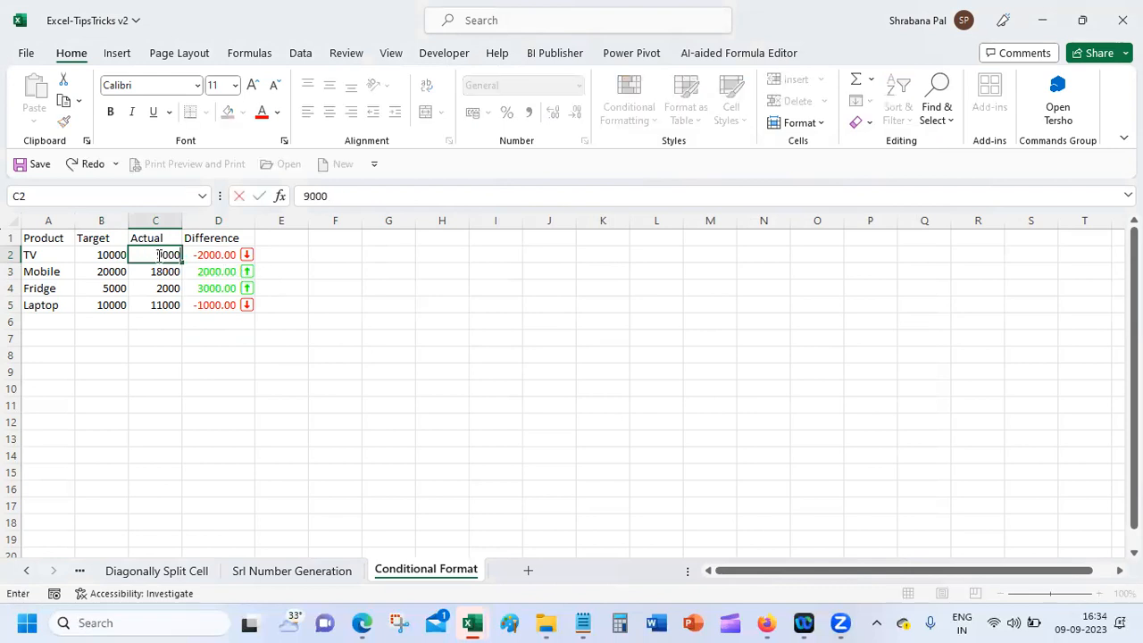
key(Return)
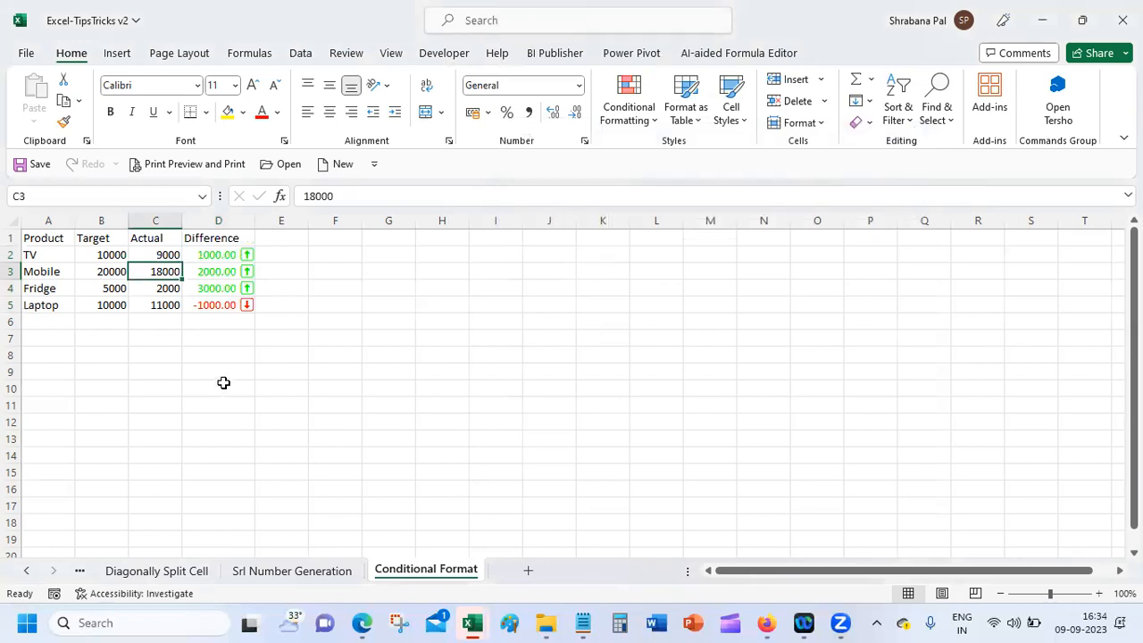
click(232, 254)
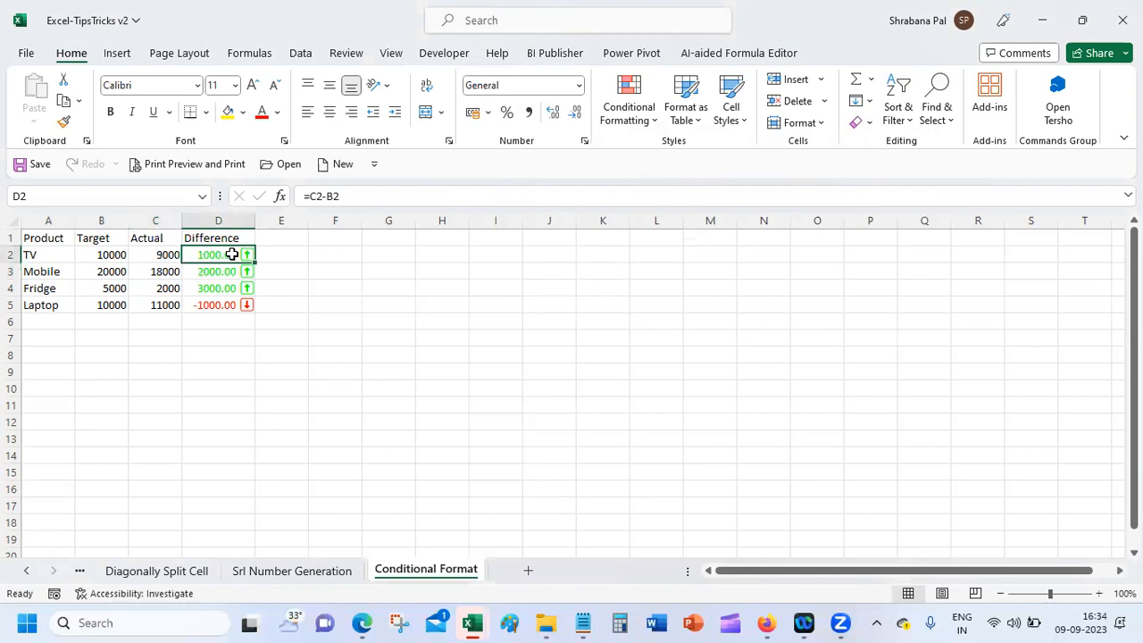
drag(231, 255, 230, 304)
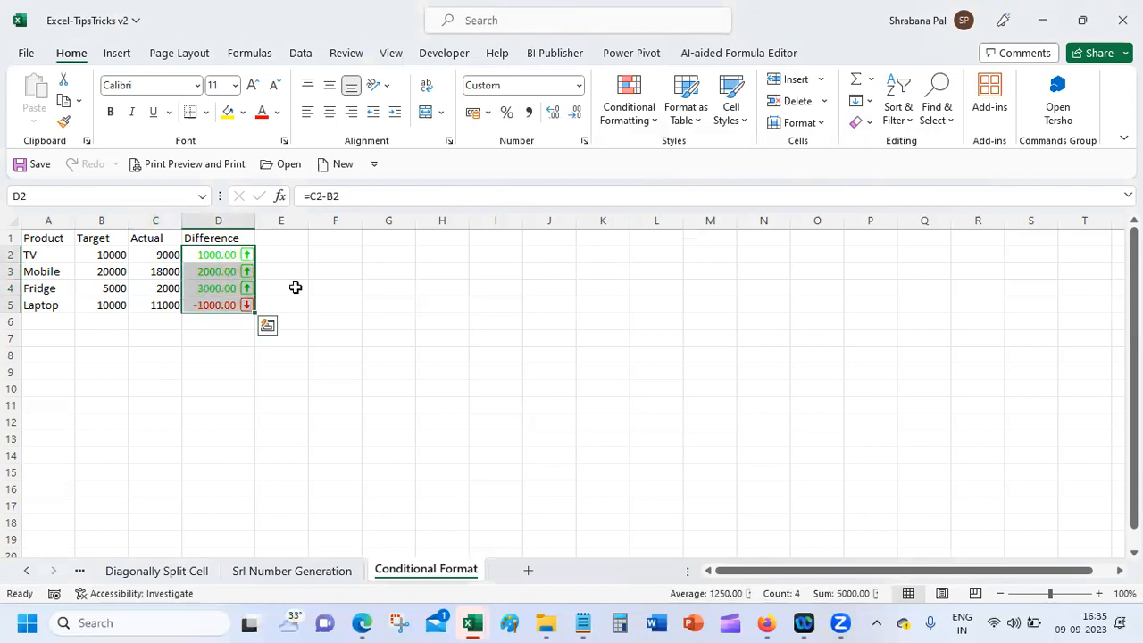
Step: Open the custom number format for D2:D5 and inspect its colour and negative-number parts
click(585, 141)
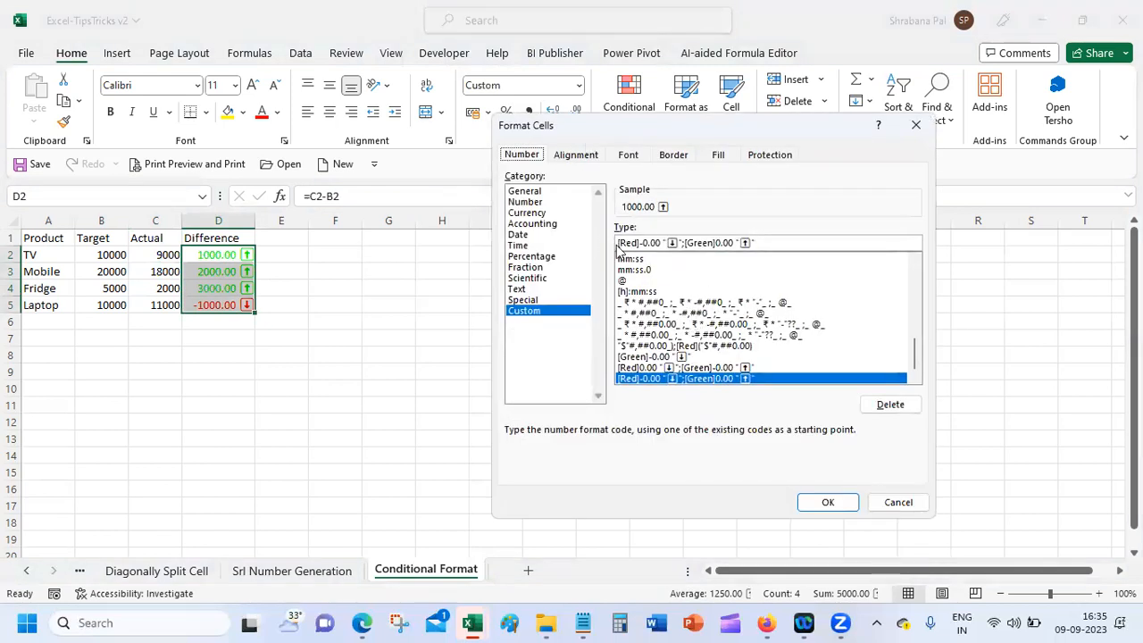
drag(619, 243, 634, 243)
click(643, 241)
drag(644, 242, 658, 242)
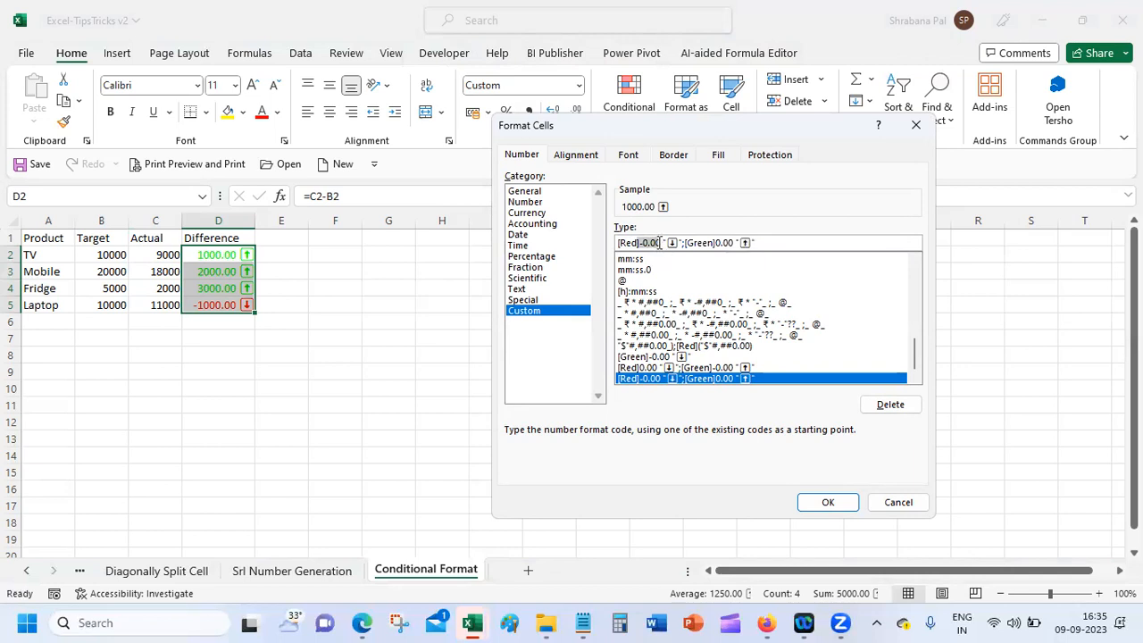
click(660, 242)
Step: Replace [Green] with [Blue] in the custom format code and apply it
double_click(632, 235)
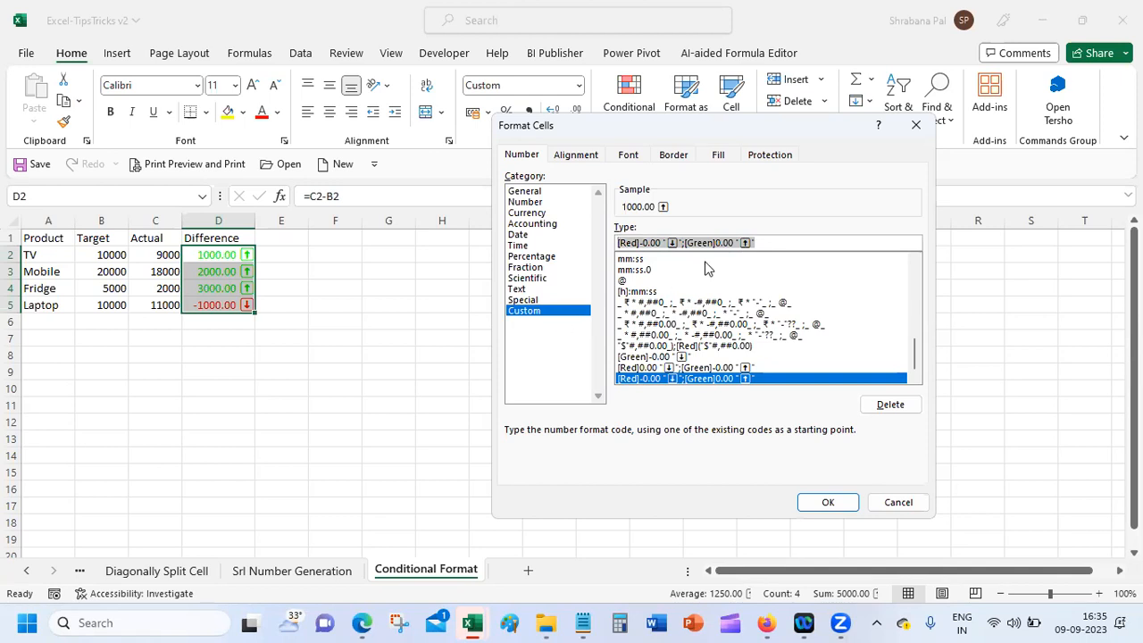
click(782, 242)
key(ctrl+a)
click(689, 243)
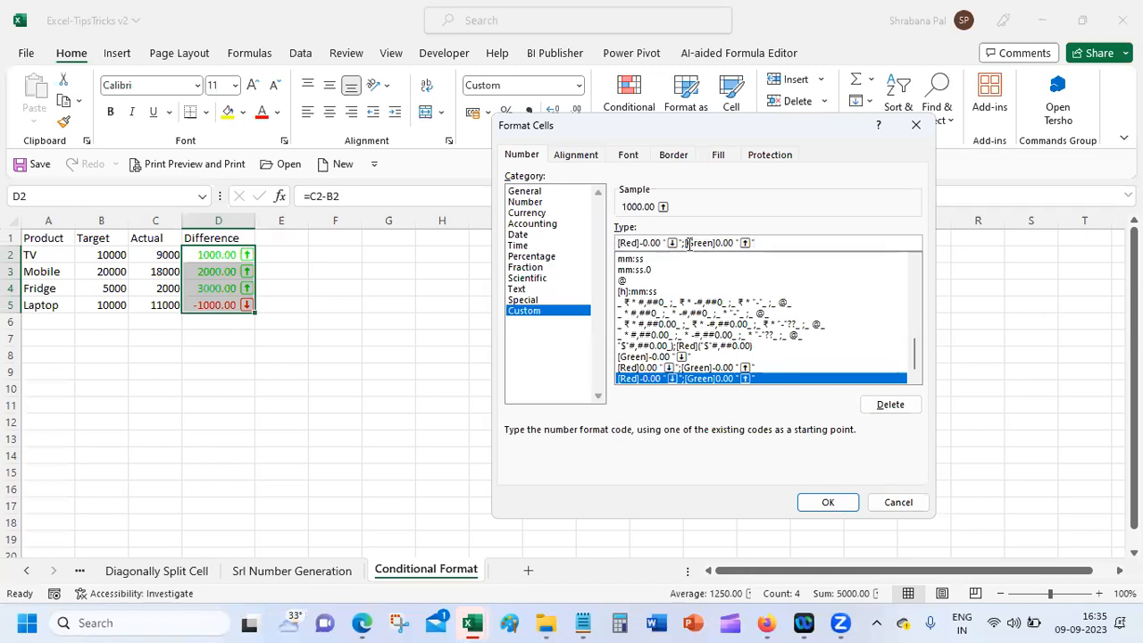
double_click(700, 242)
text(Blue)
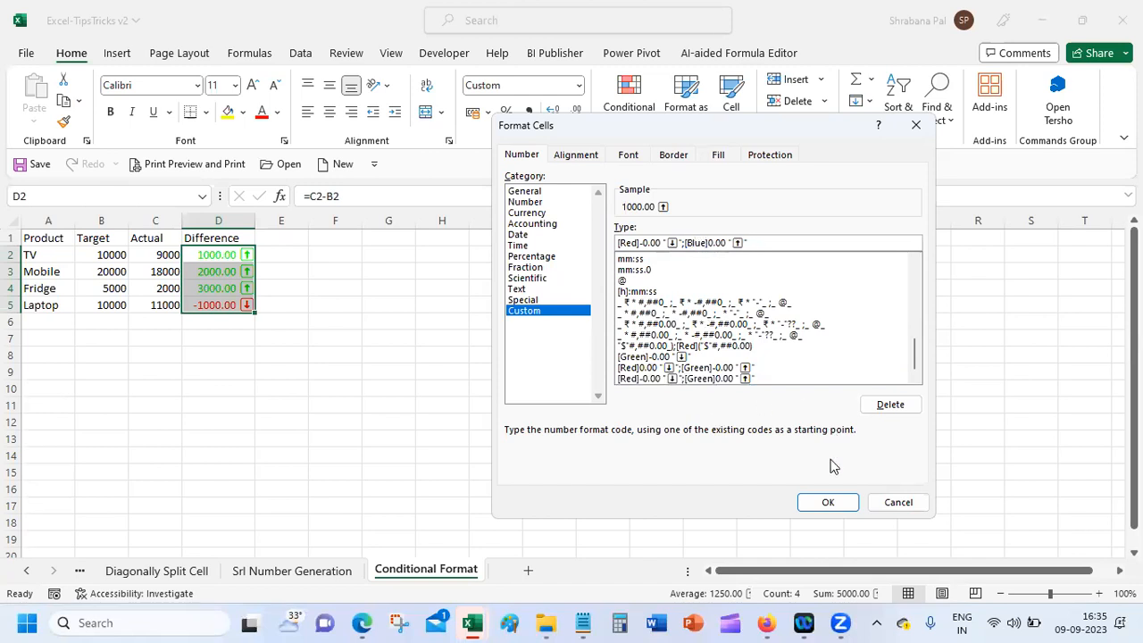
click(832, 501)
click(256, 360)
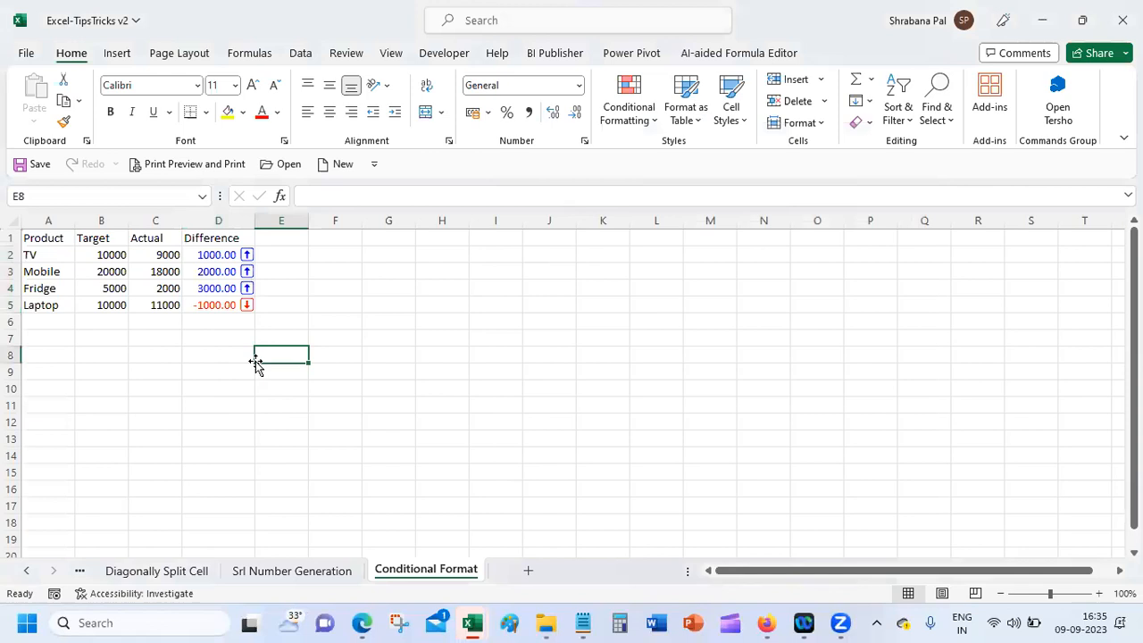
Step: Change Mobile's Actual value in C3 from 18000 to 28000 via the formula bar
click(147, 269)
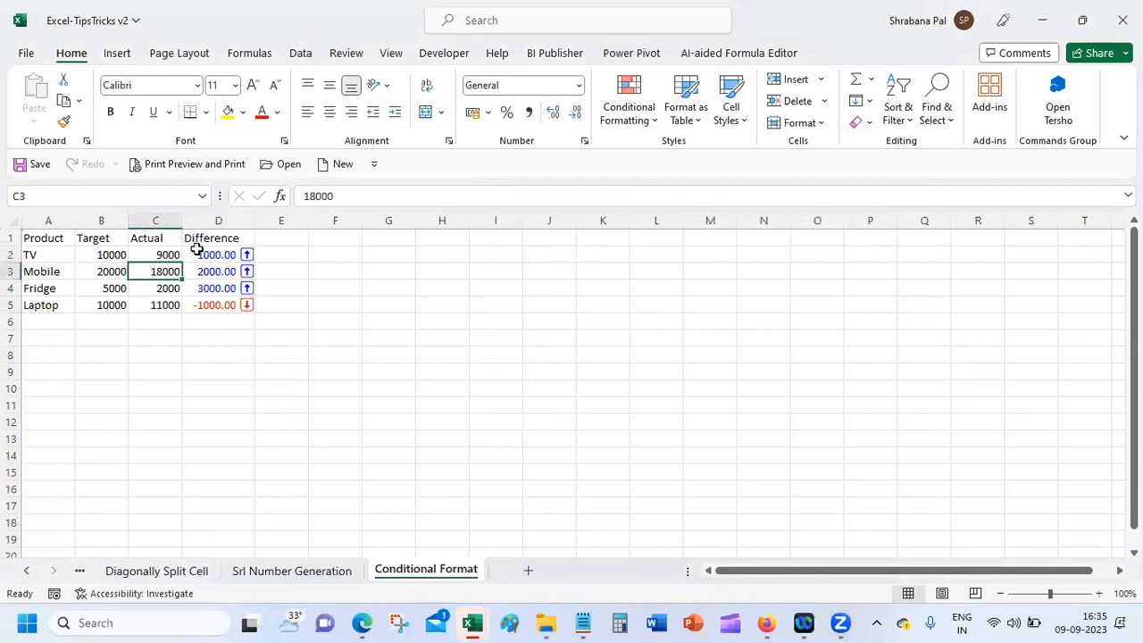
drag(307, 196, 286, 196)
text(2)
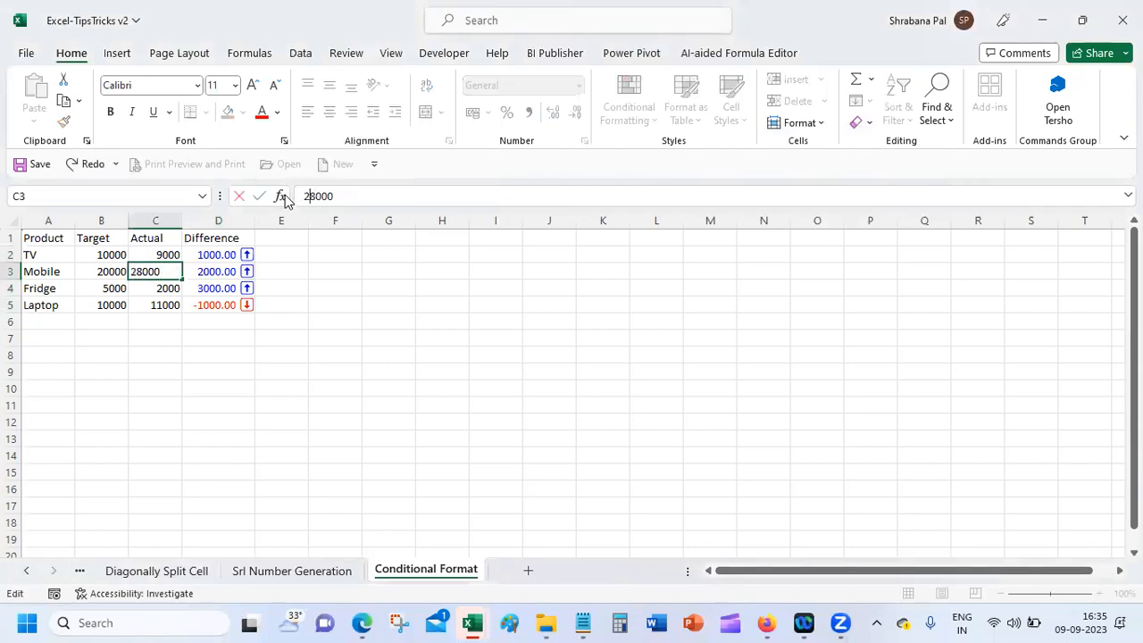
key(Return)
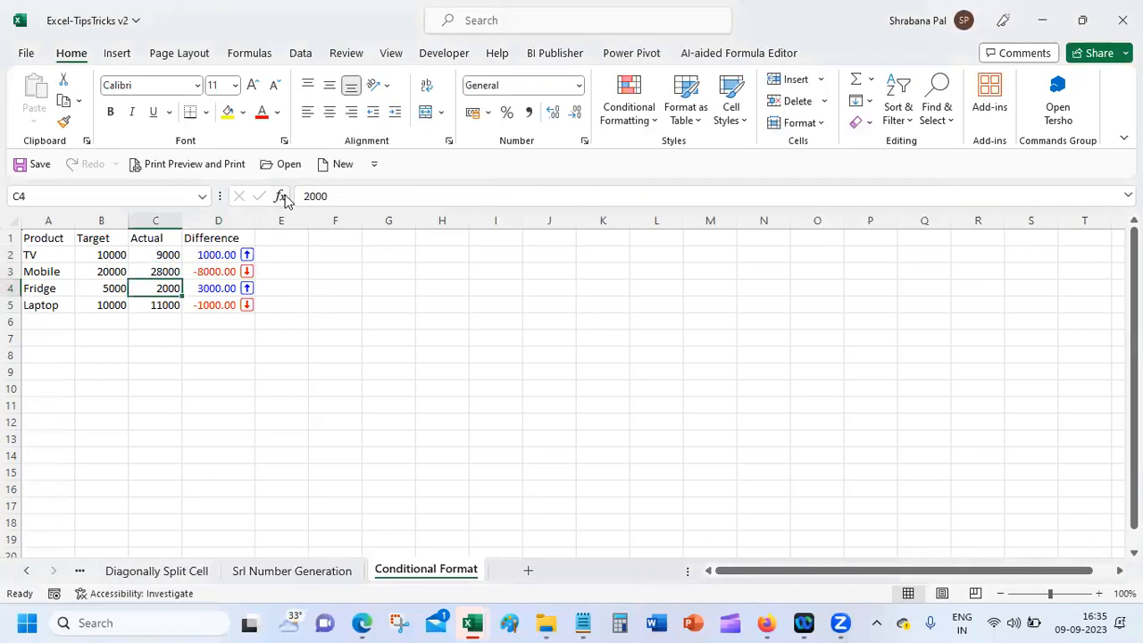
click(152, 259)
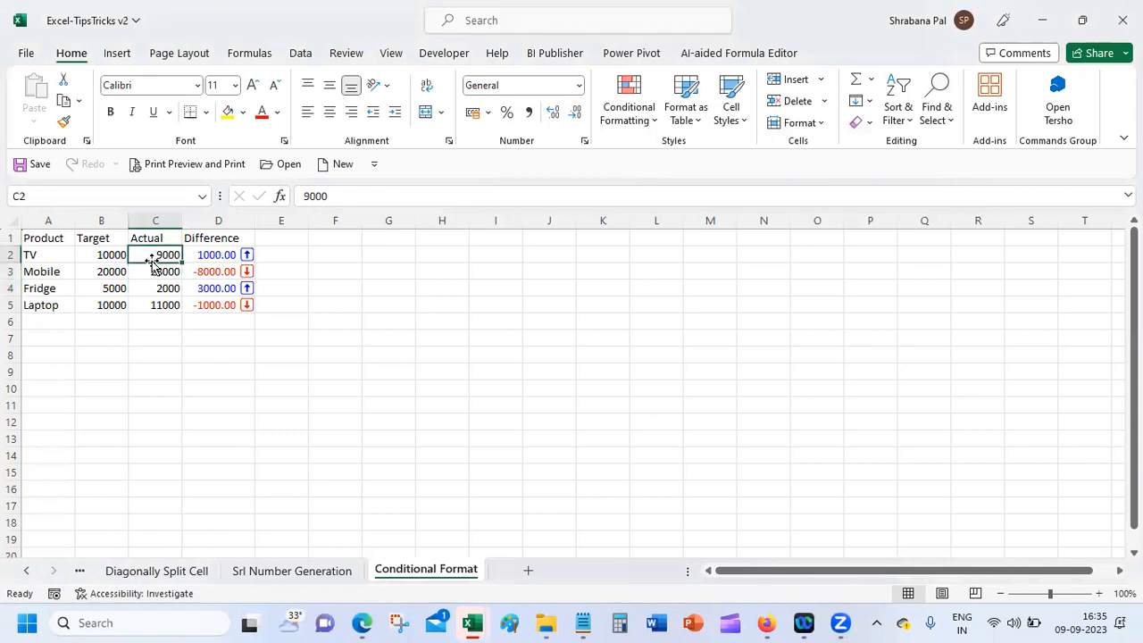
click(342, 253)
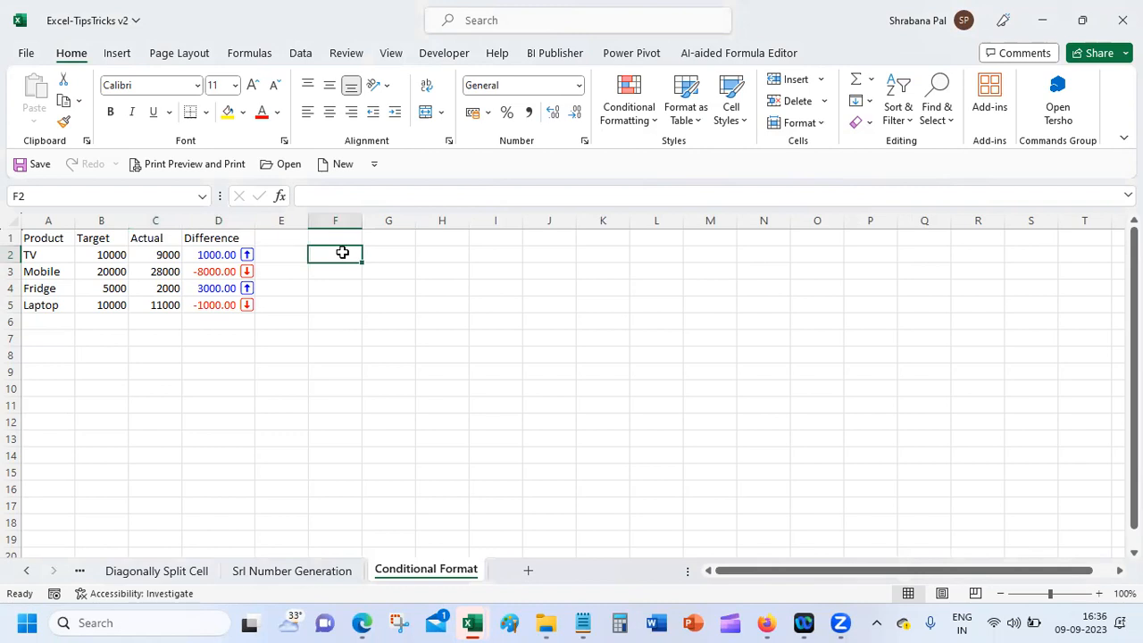
Step: Copy the custom format code from D2's Custom Type box, then cancel the dialog
click(449, 142)
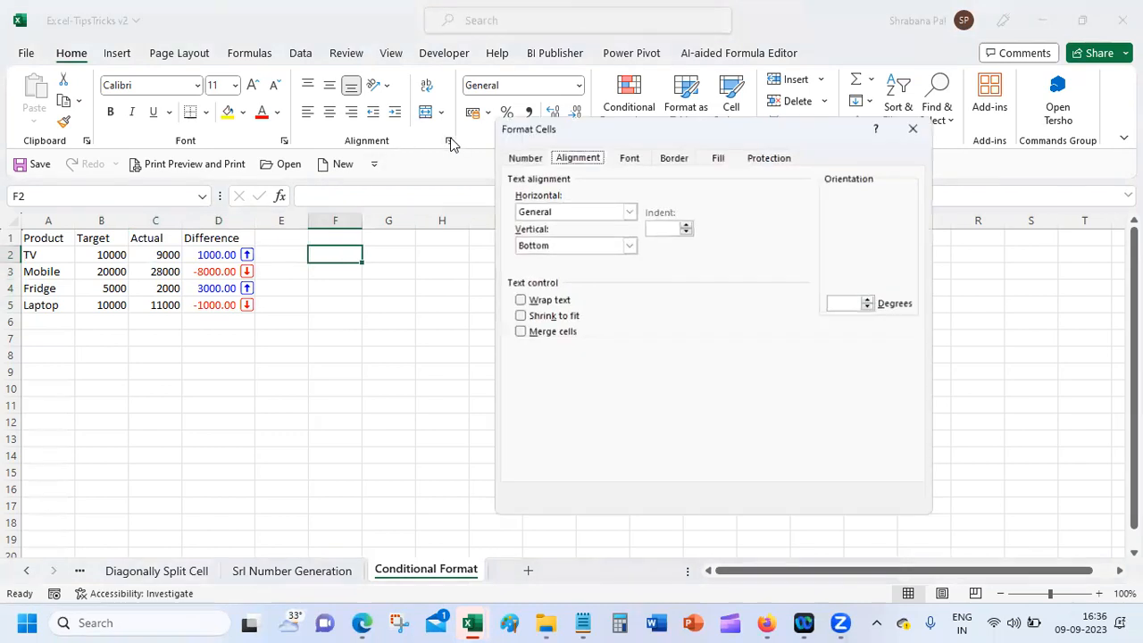
click(520, 157)
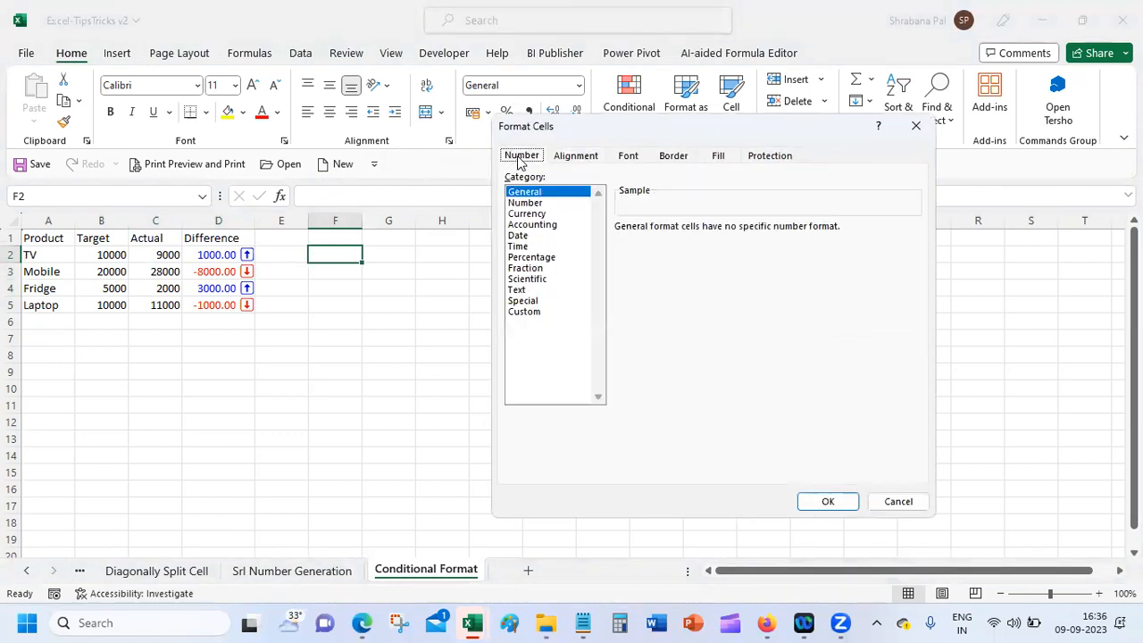
click(547, 313)
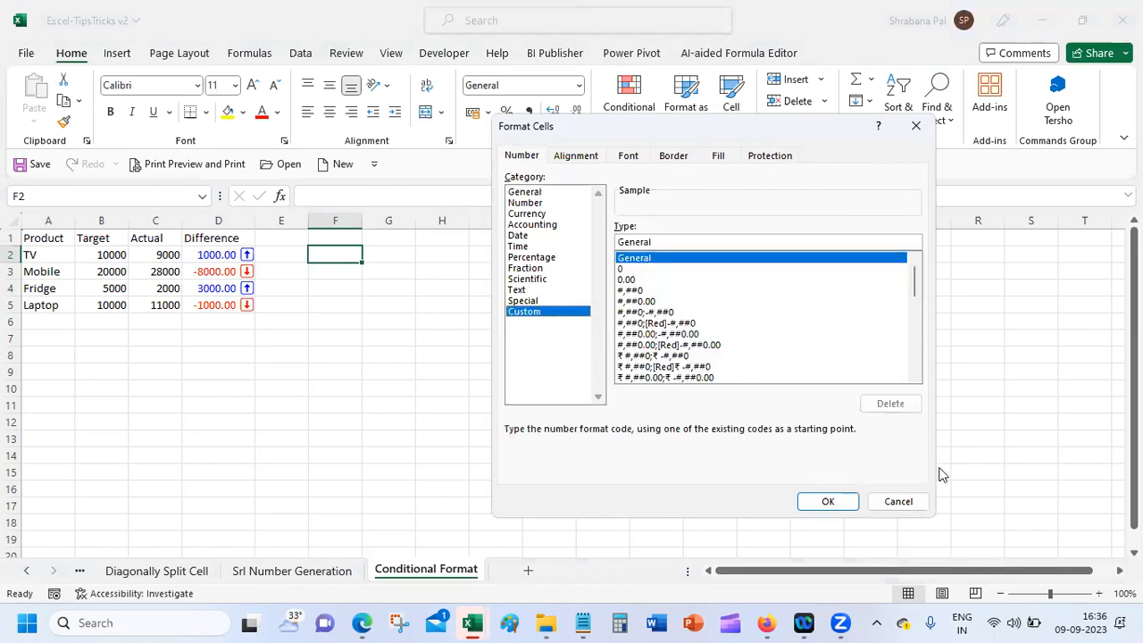
click(899, 501)
click(204, 255)
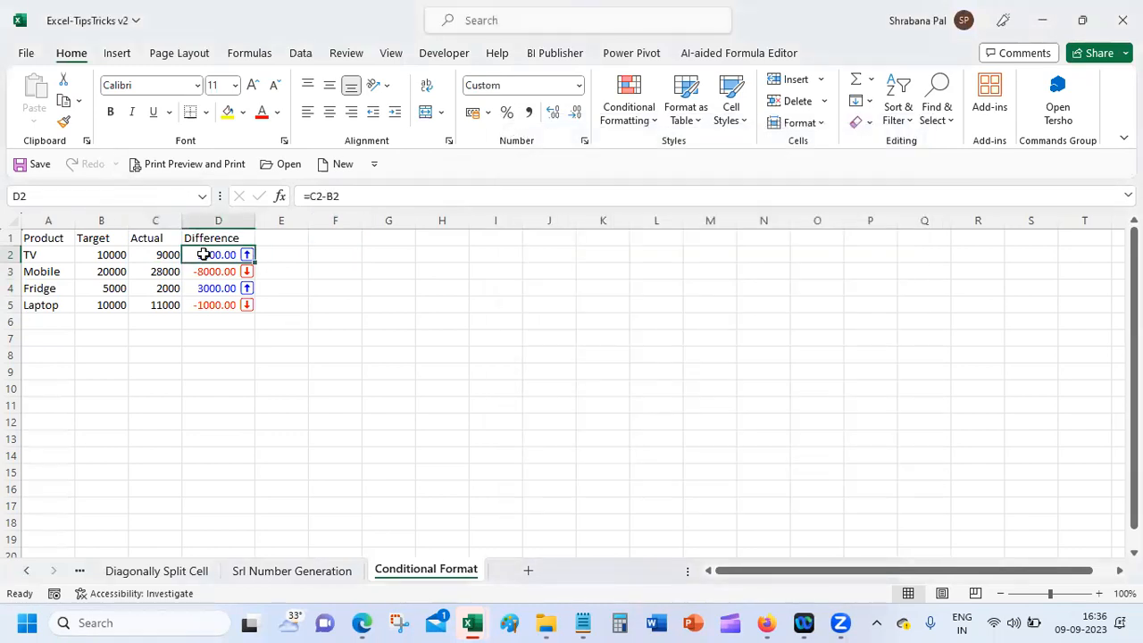
click(584, 141)
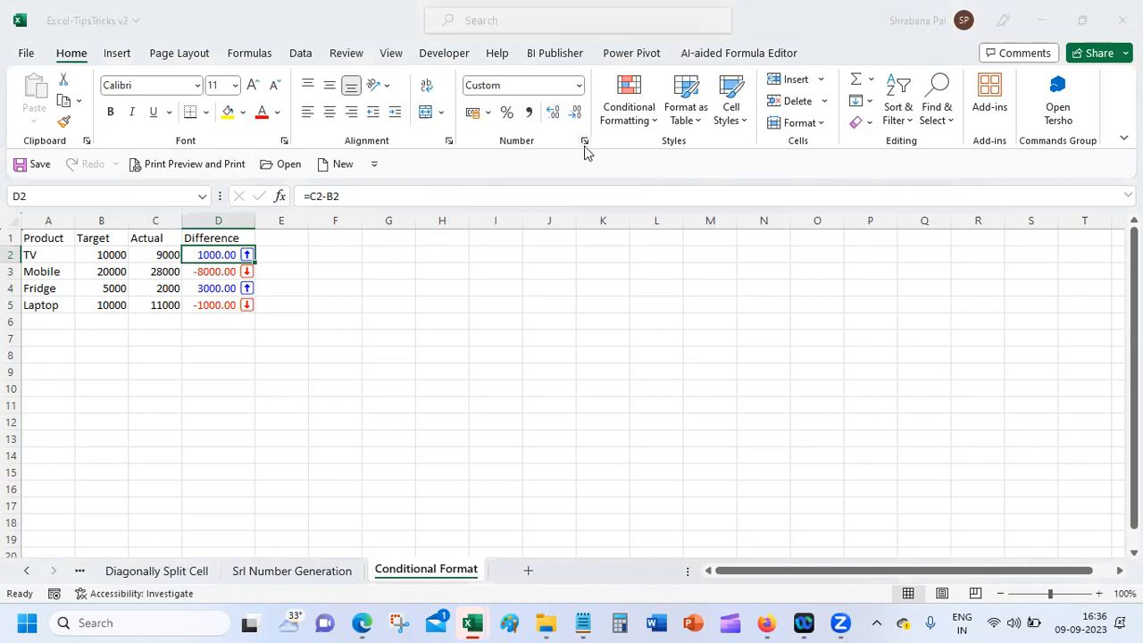
drag(727, 236, 611, 224)
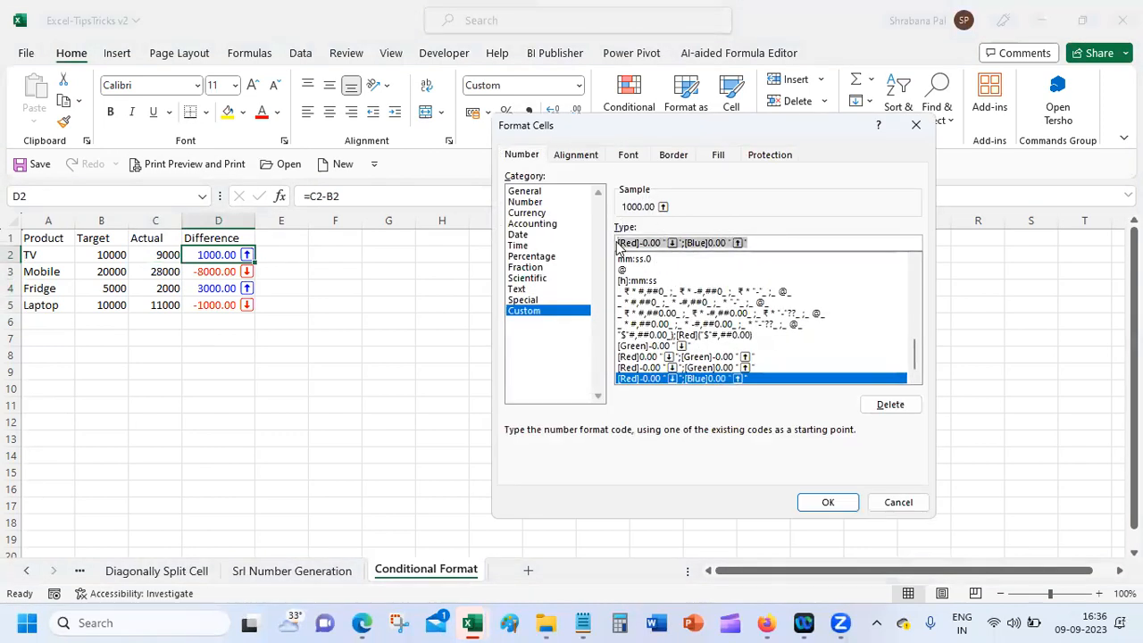
click(874, 502)
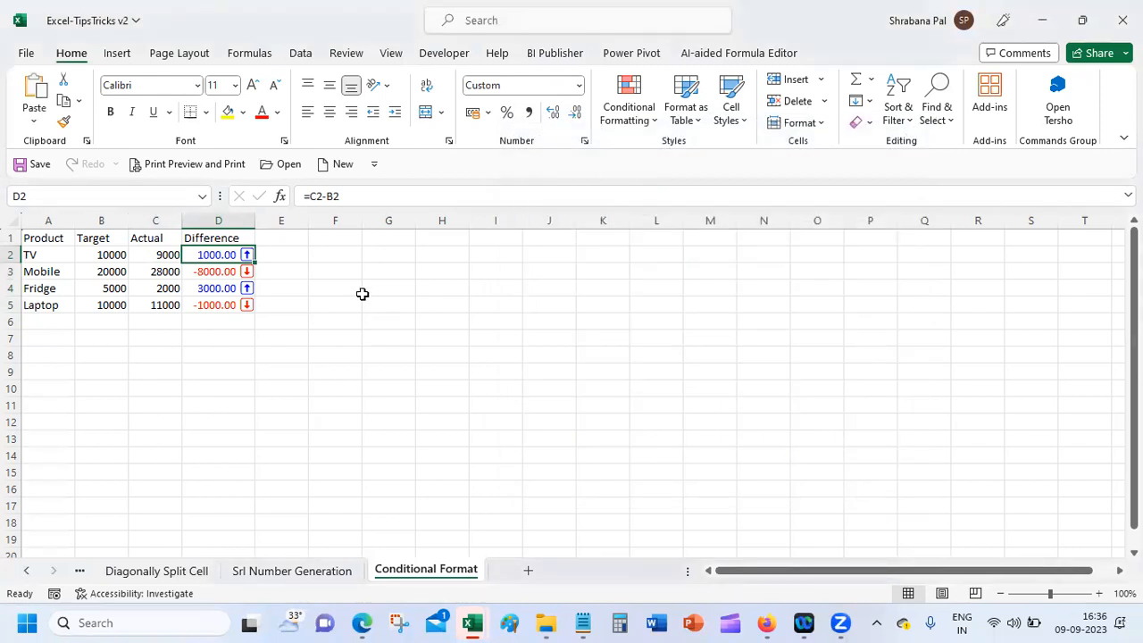
Step: Paste the copied format code as text into cell G4
click(396, 294)
text([Red]-0.00 "↓";[Blue]0.00 "↑")
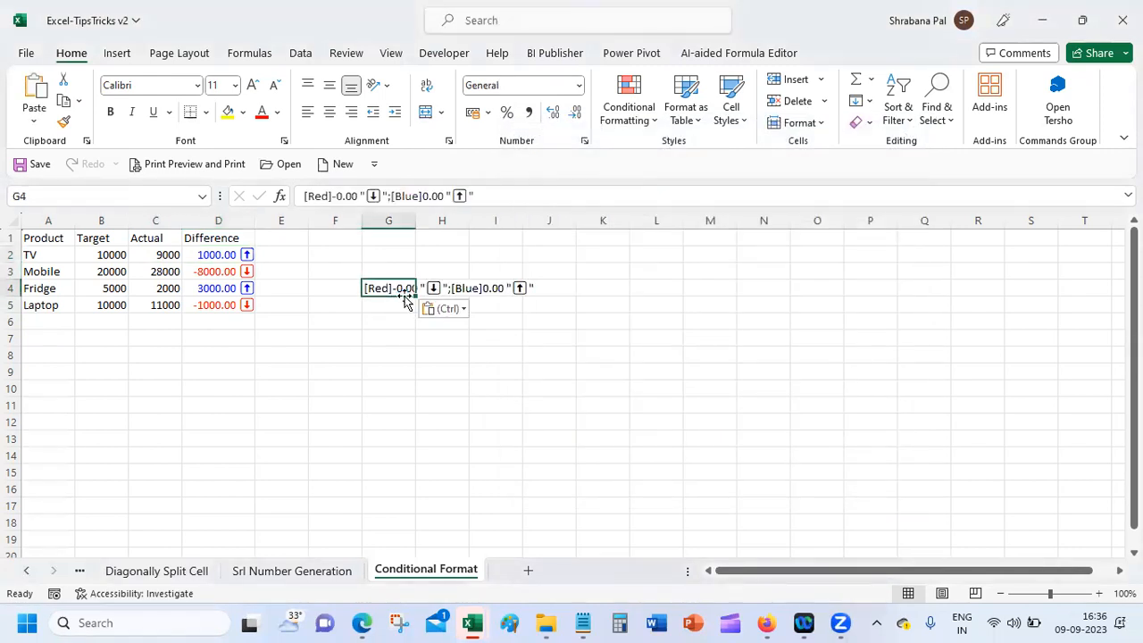
click(306, 441)
click(354, 408)
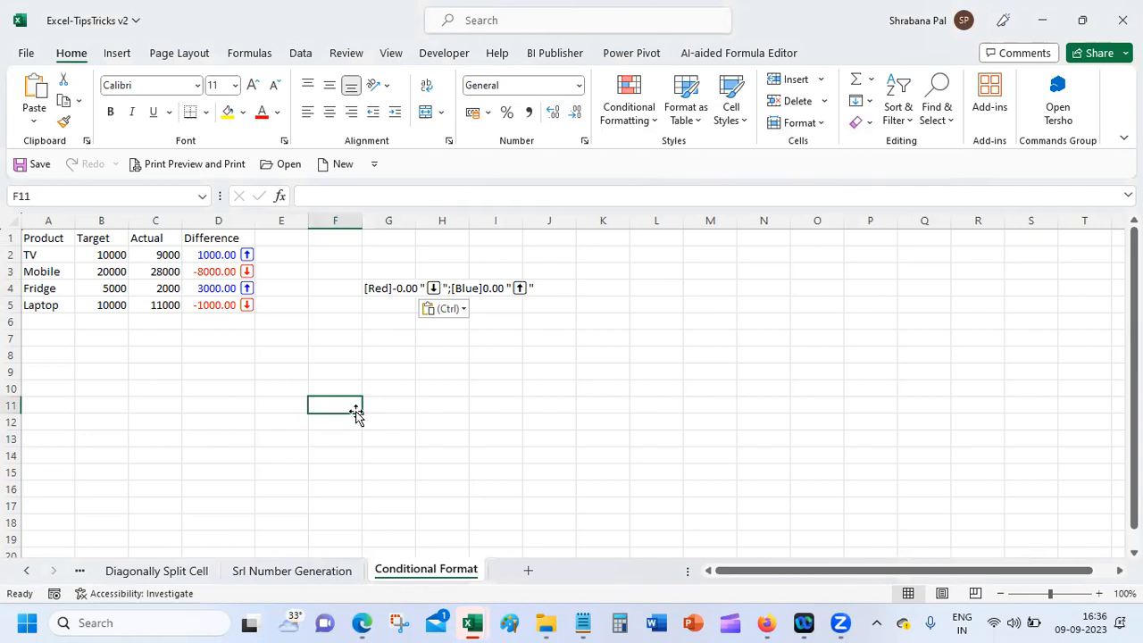
click(340, 250)
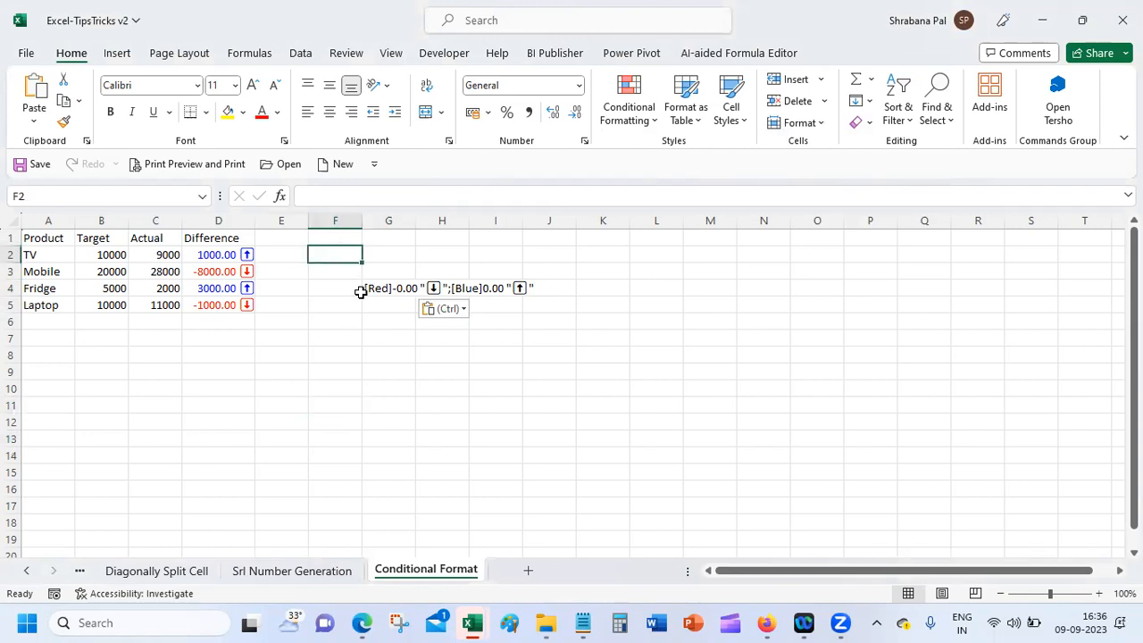
Step: Add a Steps heading in F1 and step 1 'Highlight the cells that need to be formatted'
key(Up)
text(Ste)
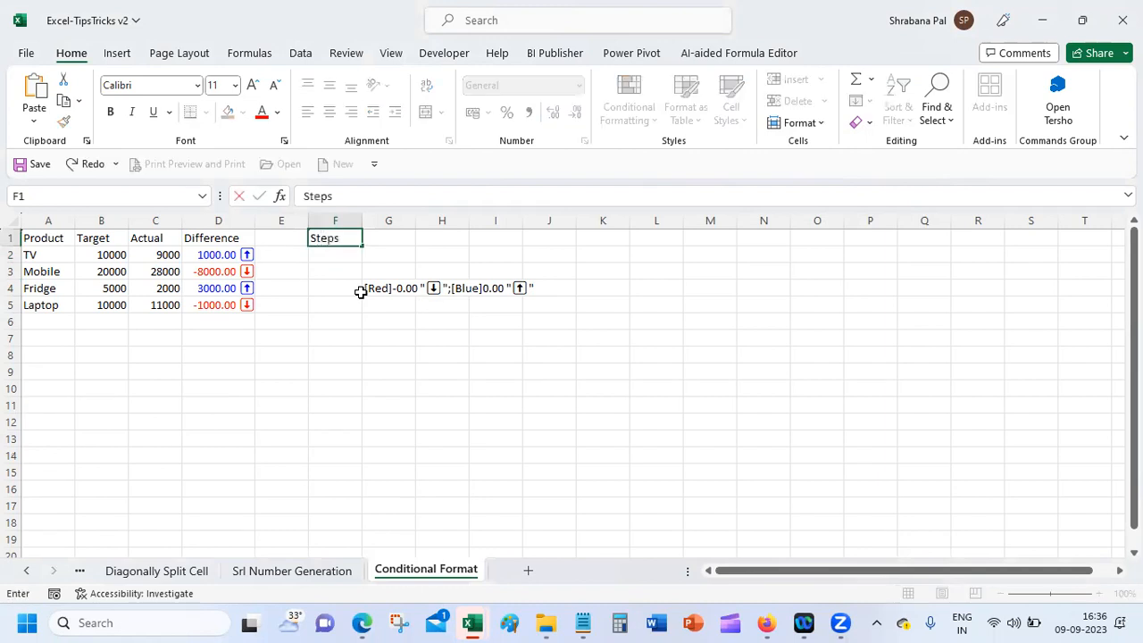
key(Return)
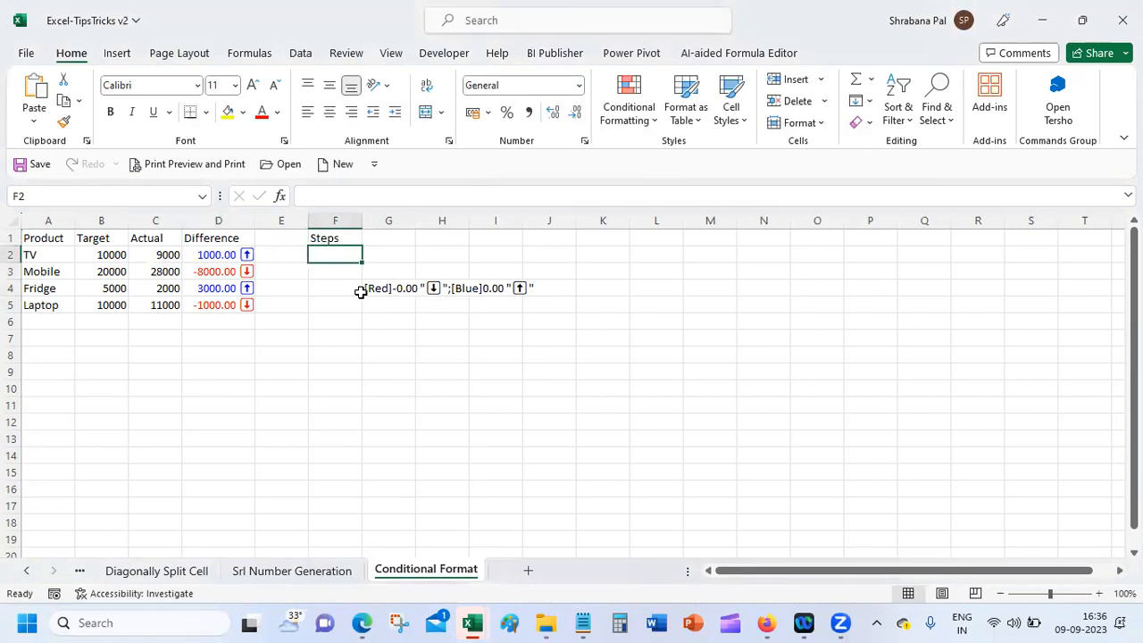
text(1)
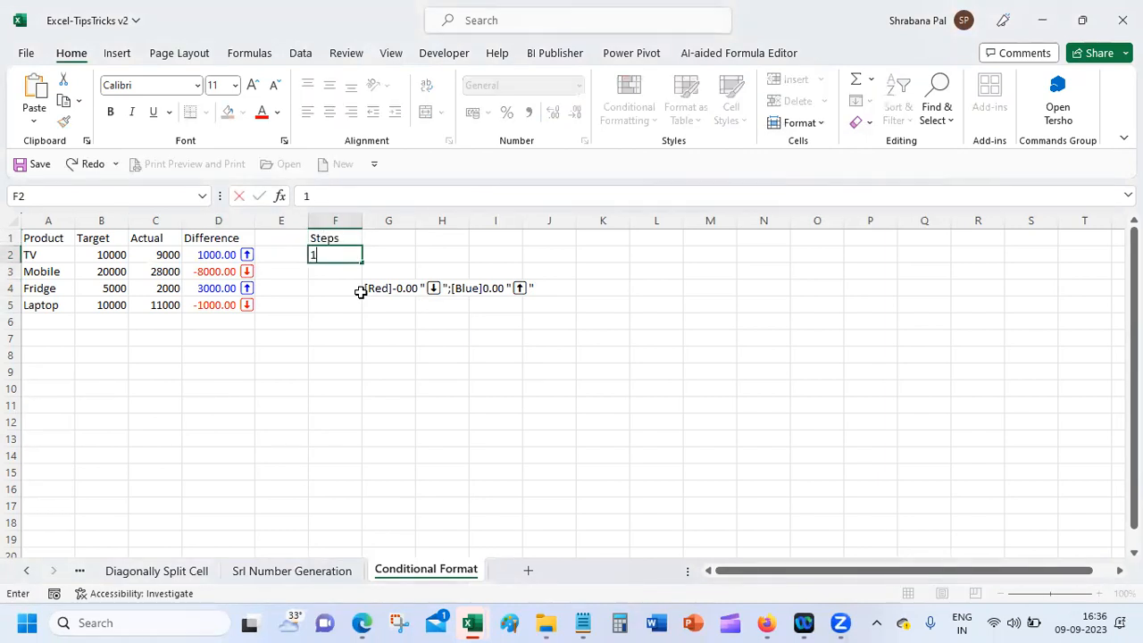
key(Tab)
text(Hig)
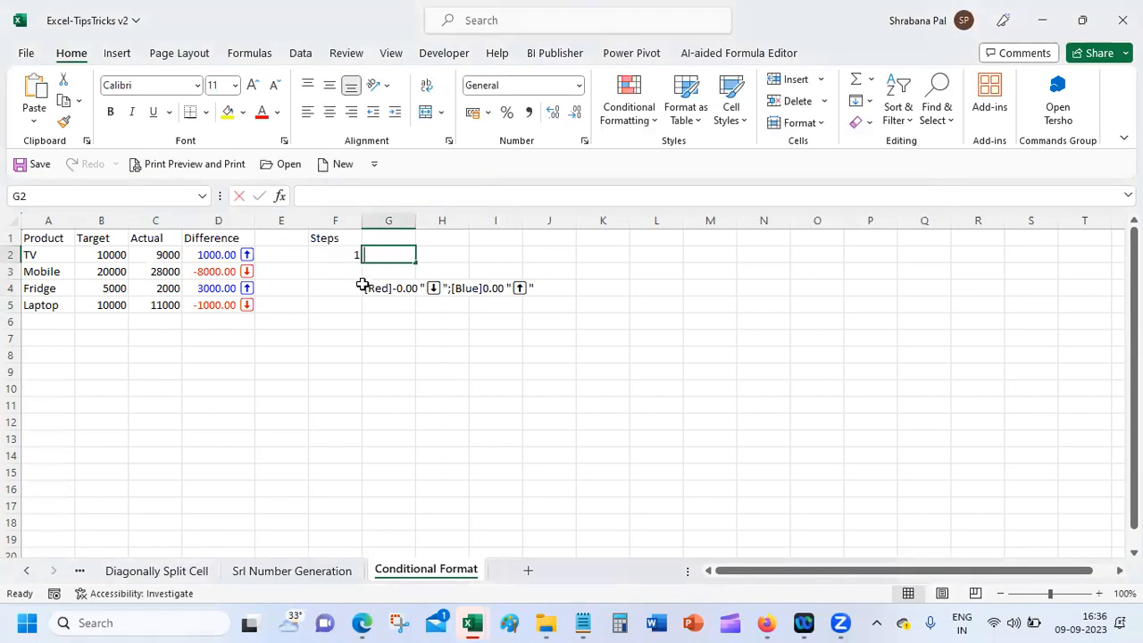
text(hlight the cel)
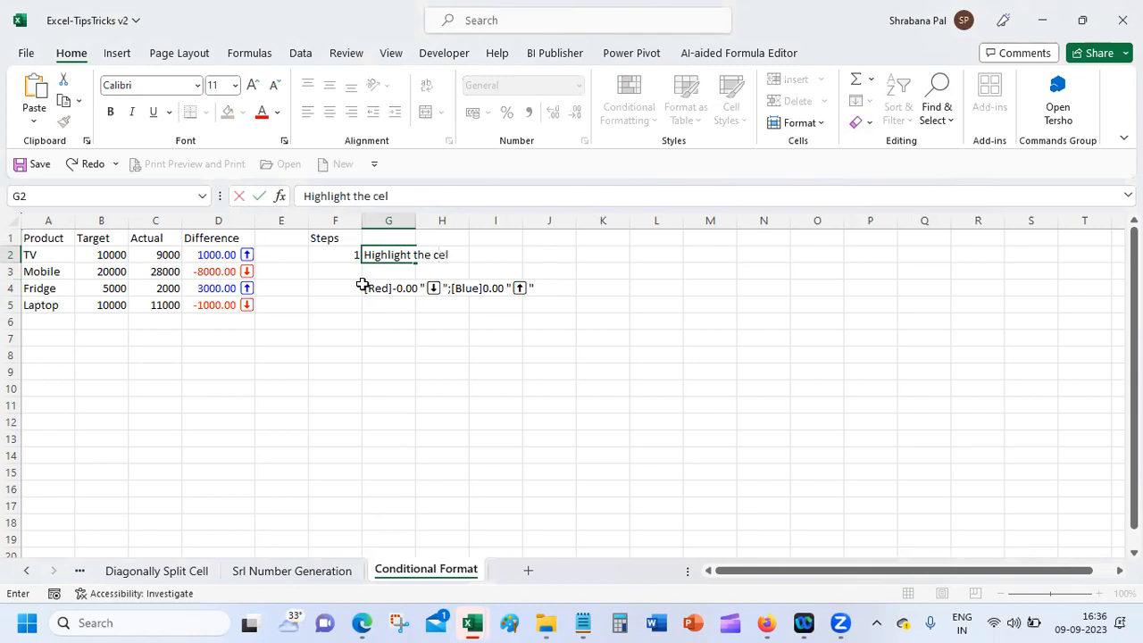
text(ls that need)
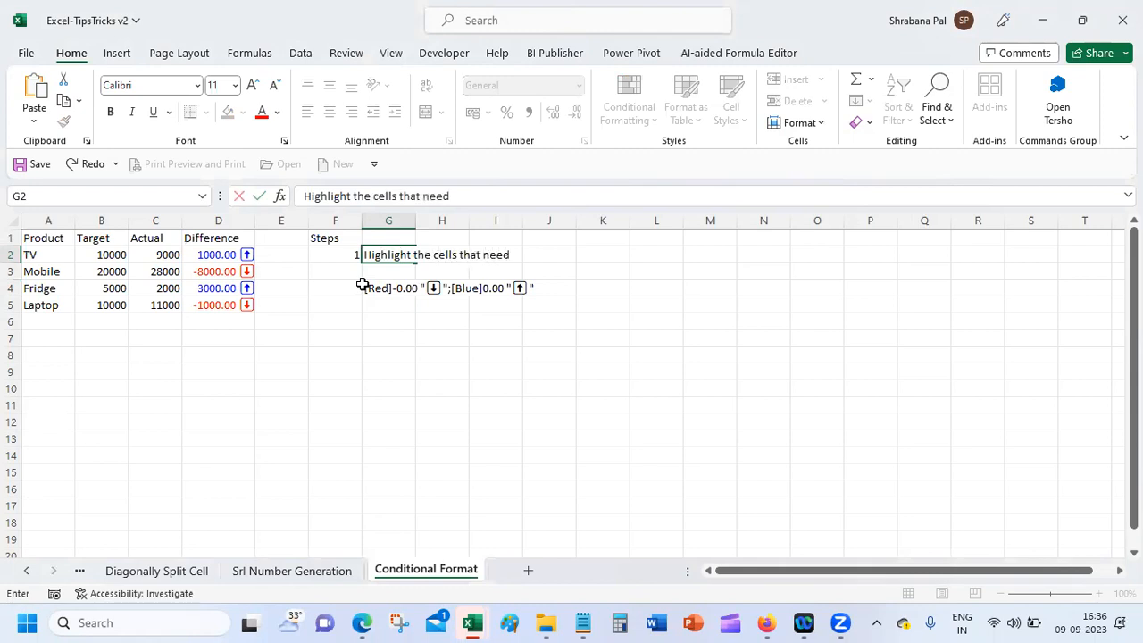
text( to be formatted)
key(Return)
Step: Add step 2 'Go to Format --> Custom' and number the code row '3.'
text(22)
key(BackSpace)
key(Tab)
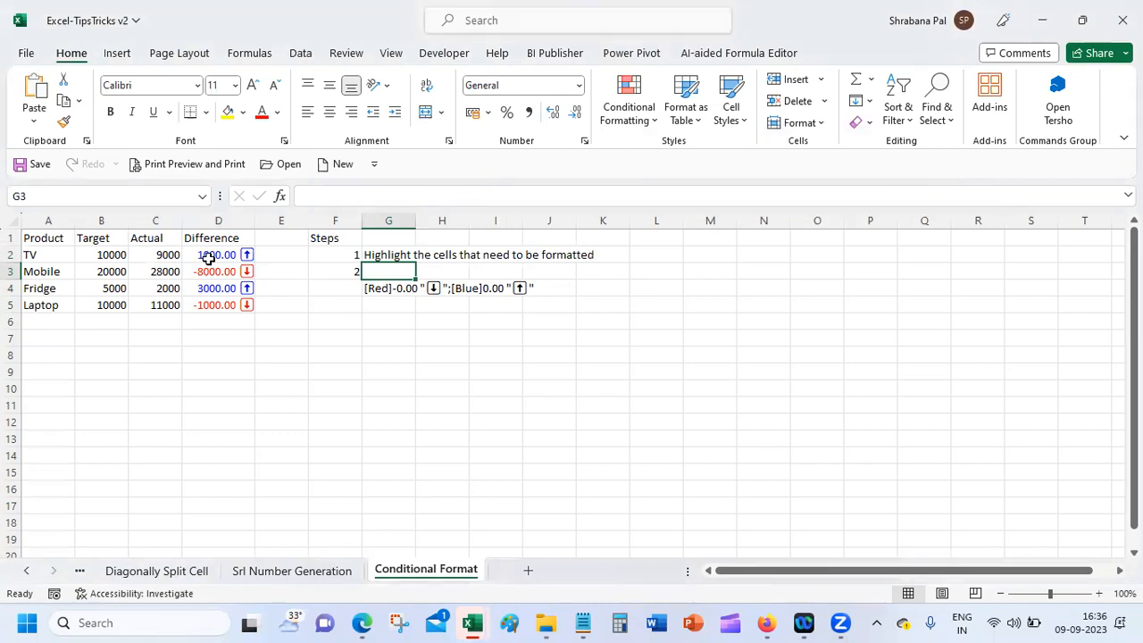
text(Go to)
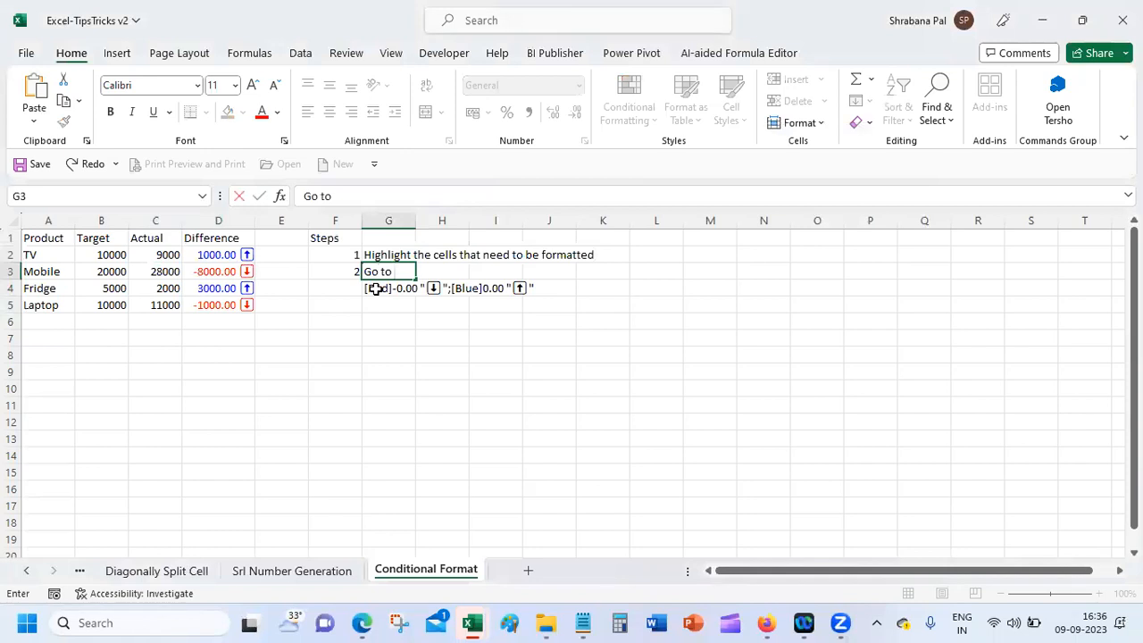
text( Format --> Custom)
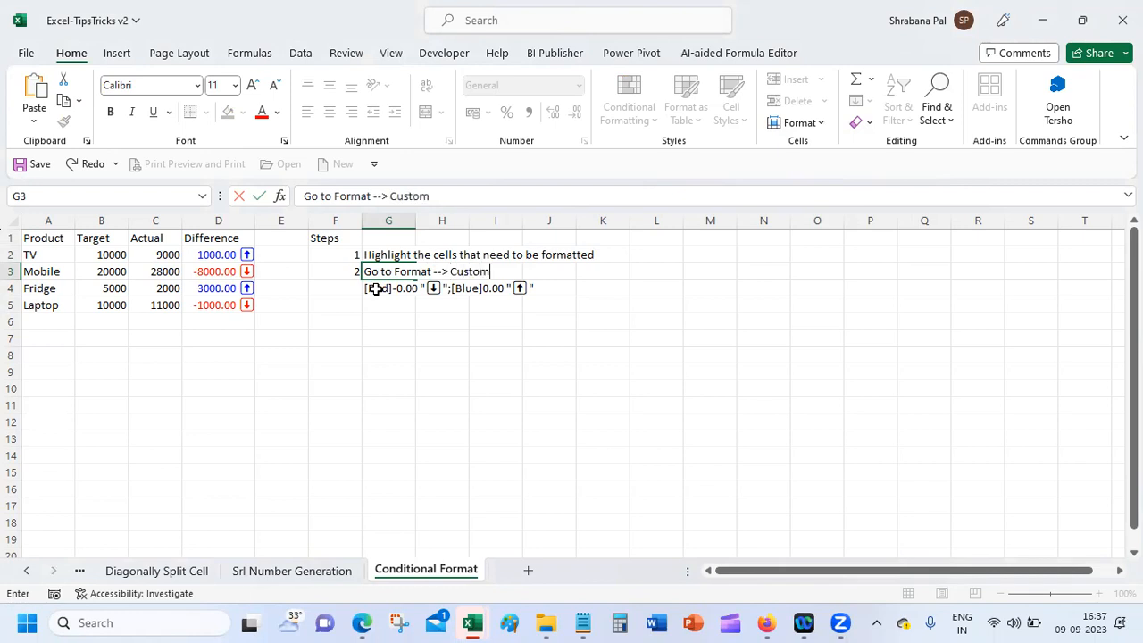
key(Return)
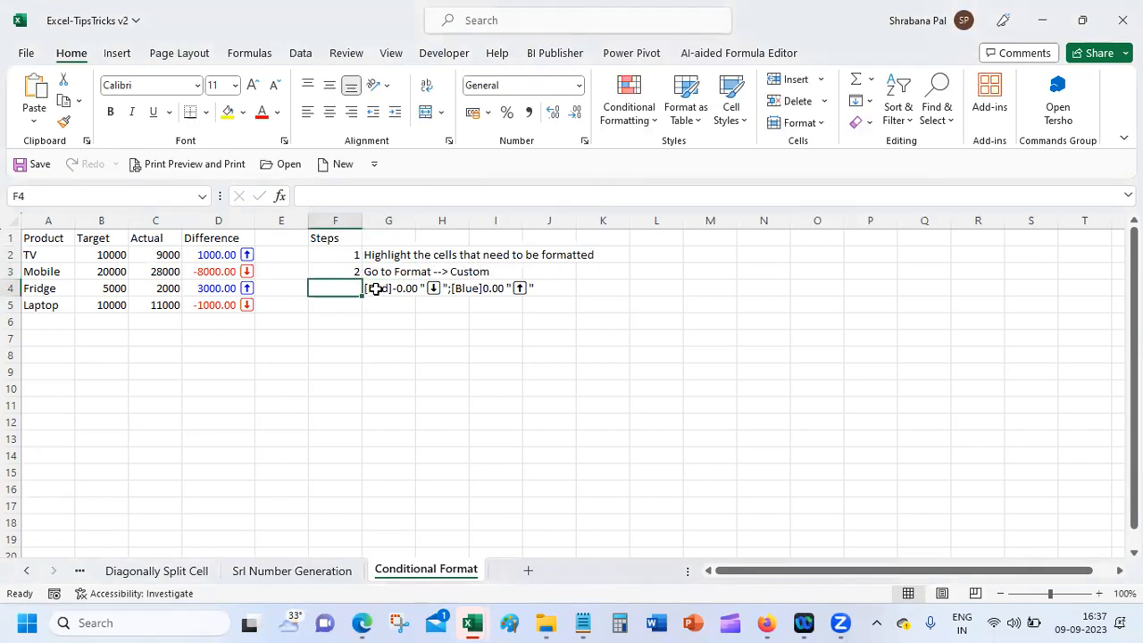
text(3.)
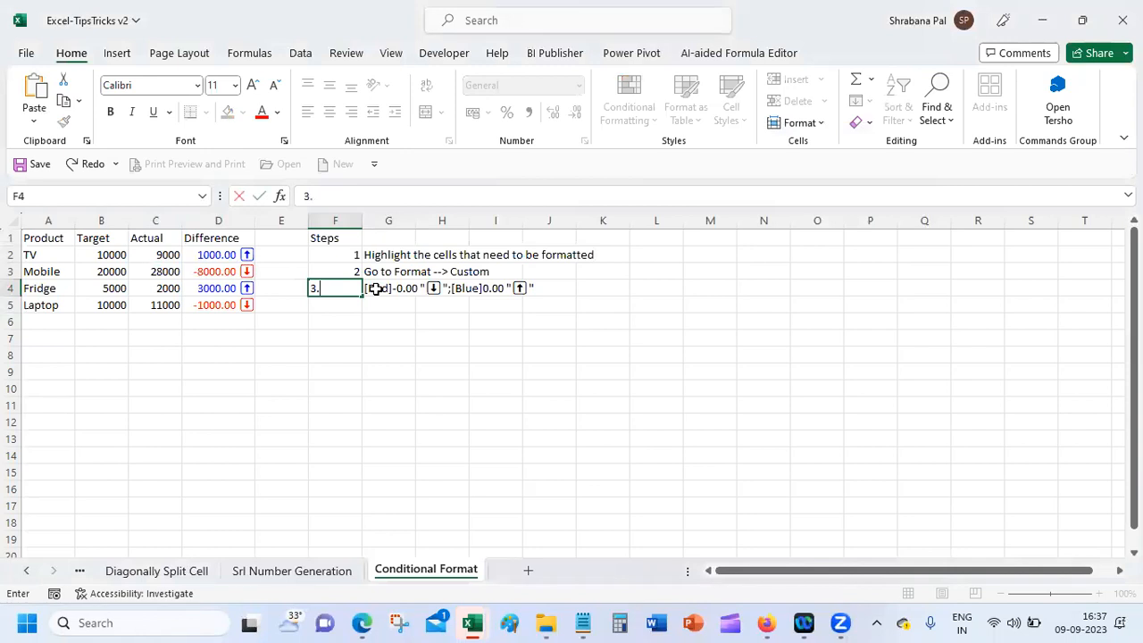
click(376, 289)
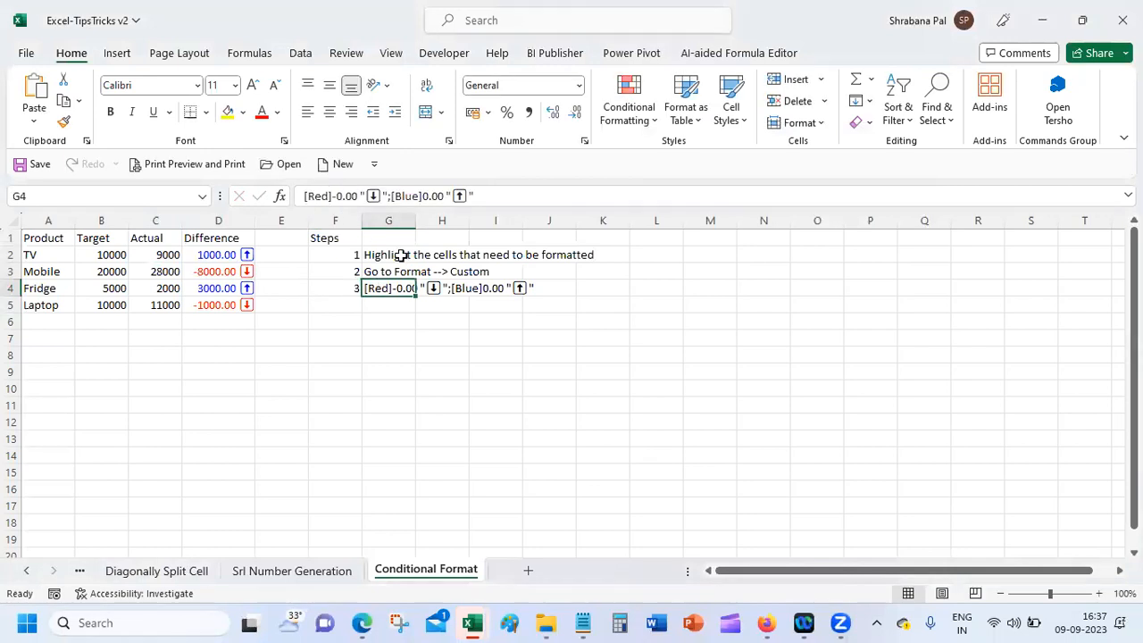
click(397, 274)
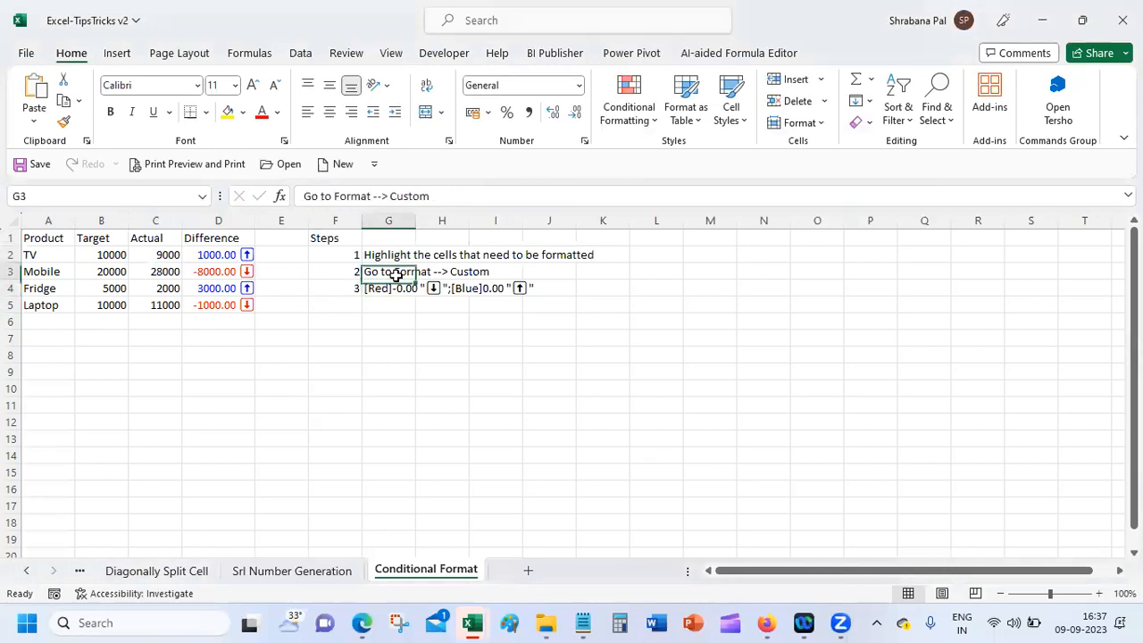
Step: Review the Custom number format codes, then cancel without changes
click(585, 140)
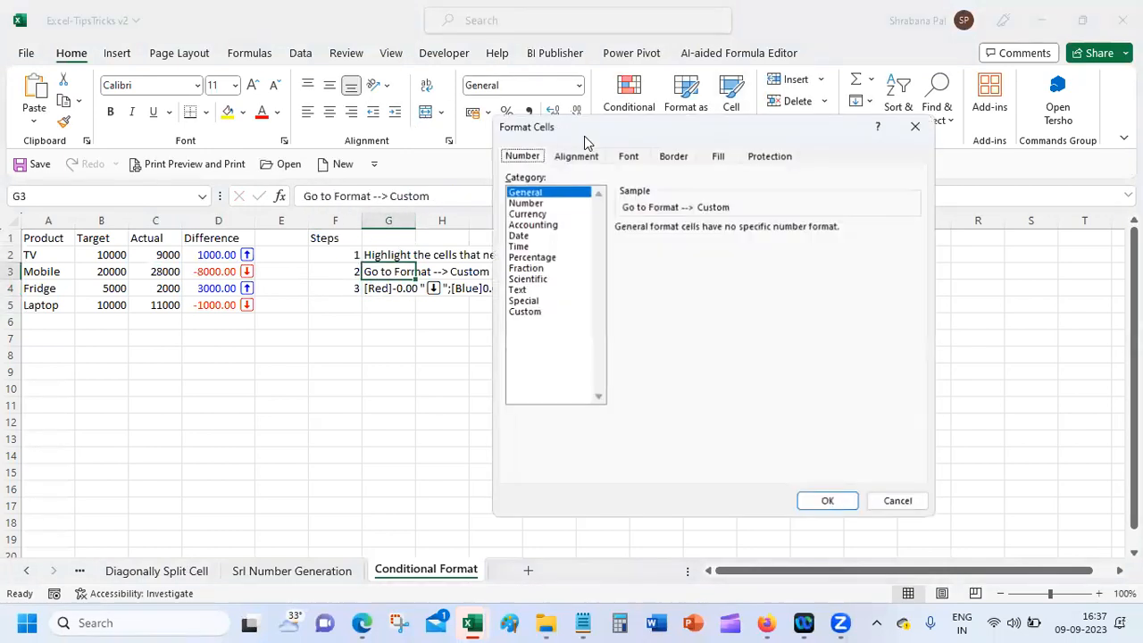
click(543, 313)
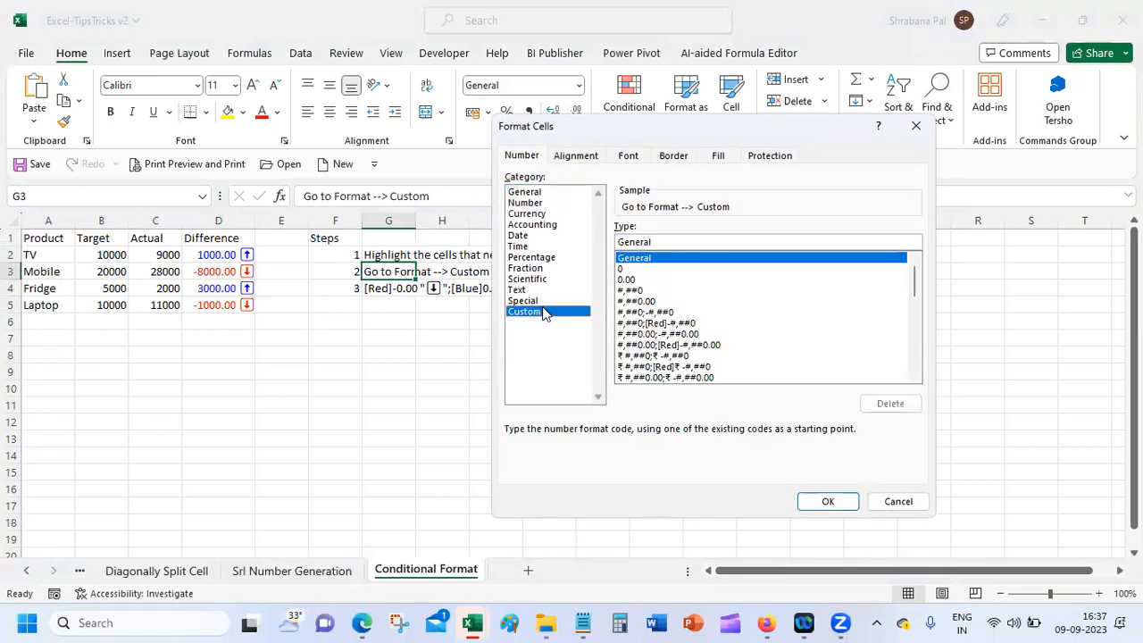
click(899, 501)
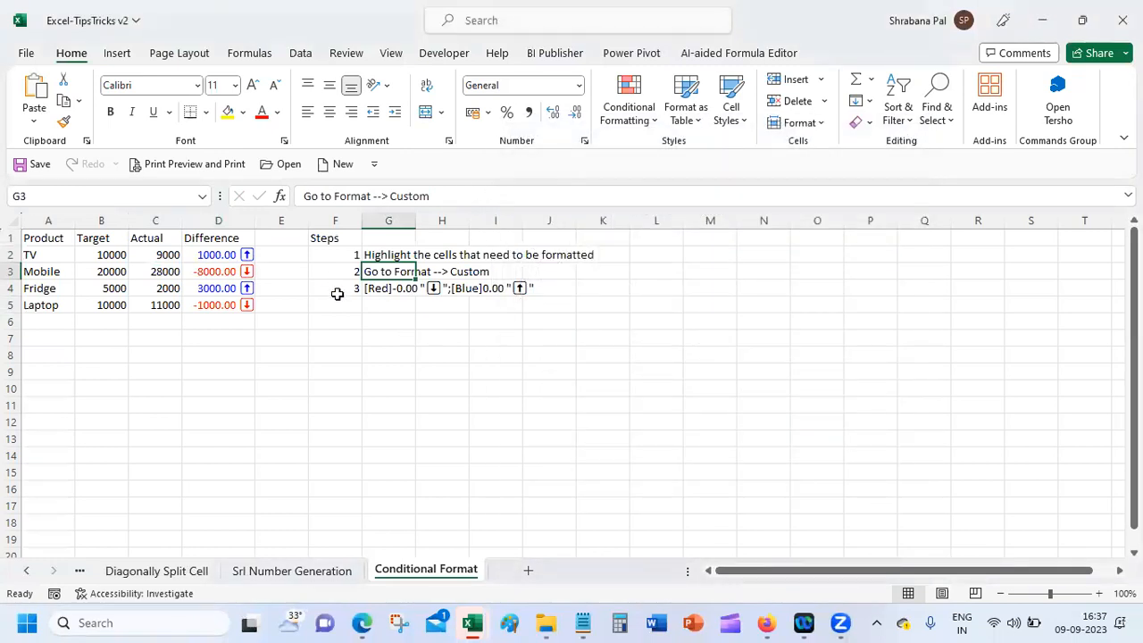
Step: Prefix G4's format code with 'Enter the following in the type -'
click(380, 288)
click(306, 195)
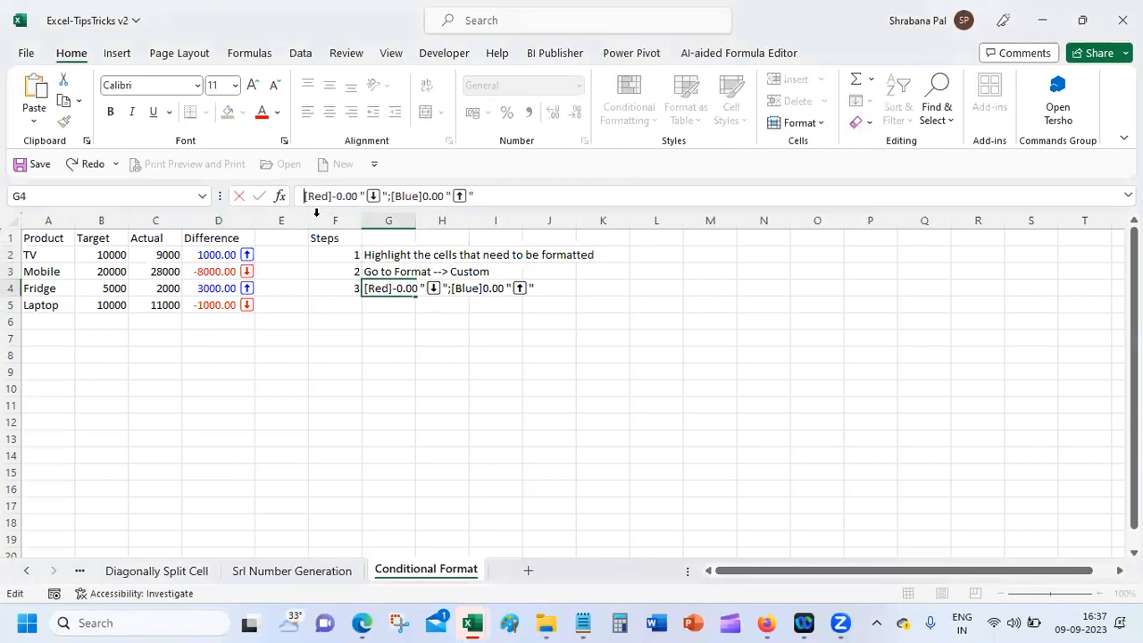
text(Enter th)
text(e foll)
text(owing o9)
key(BackSpace)
key(BackSpace)
text(in the )
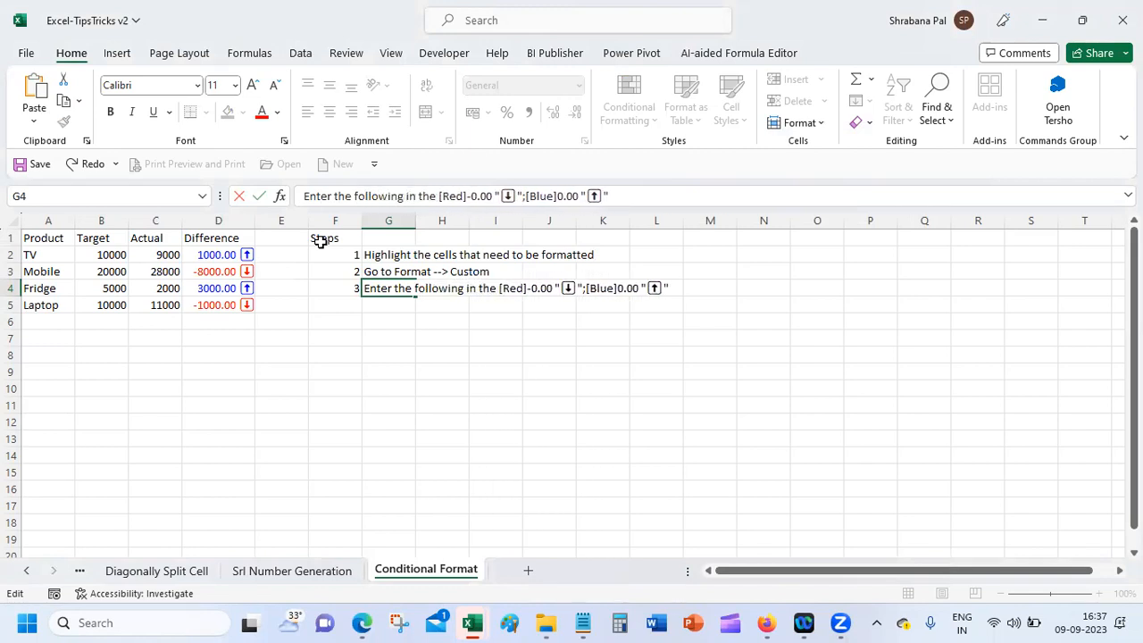
text(type -)
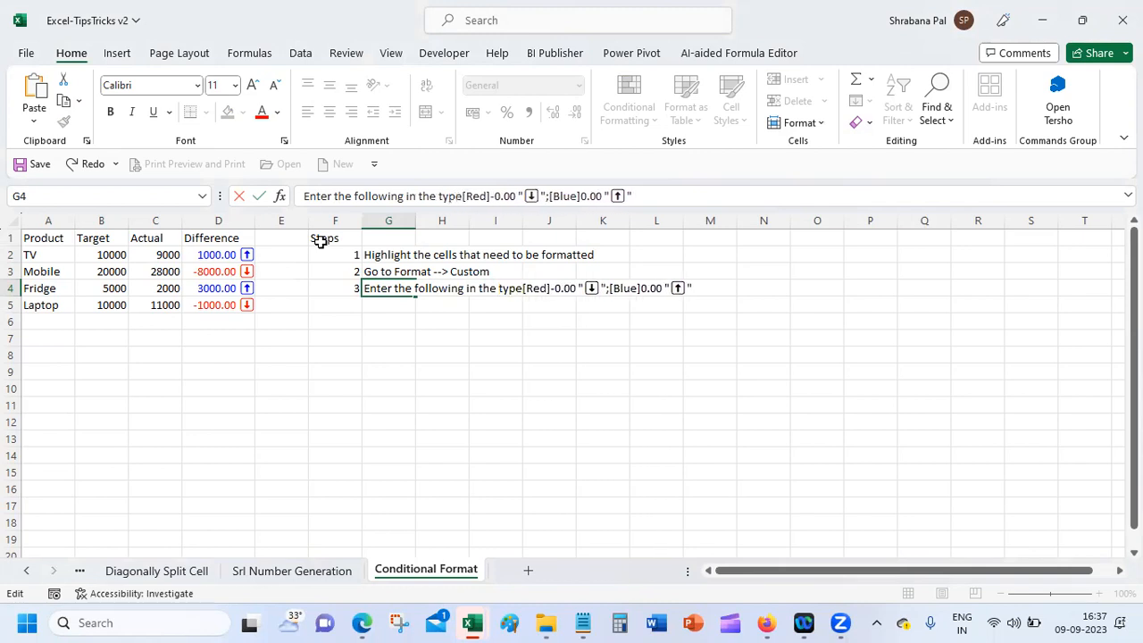
key(Return)
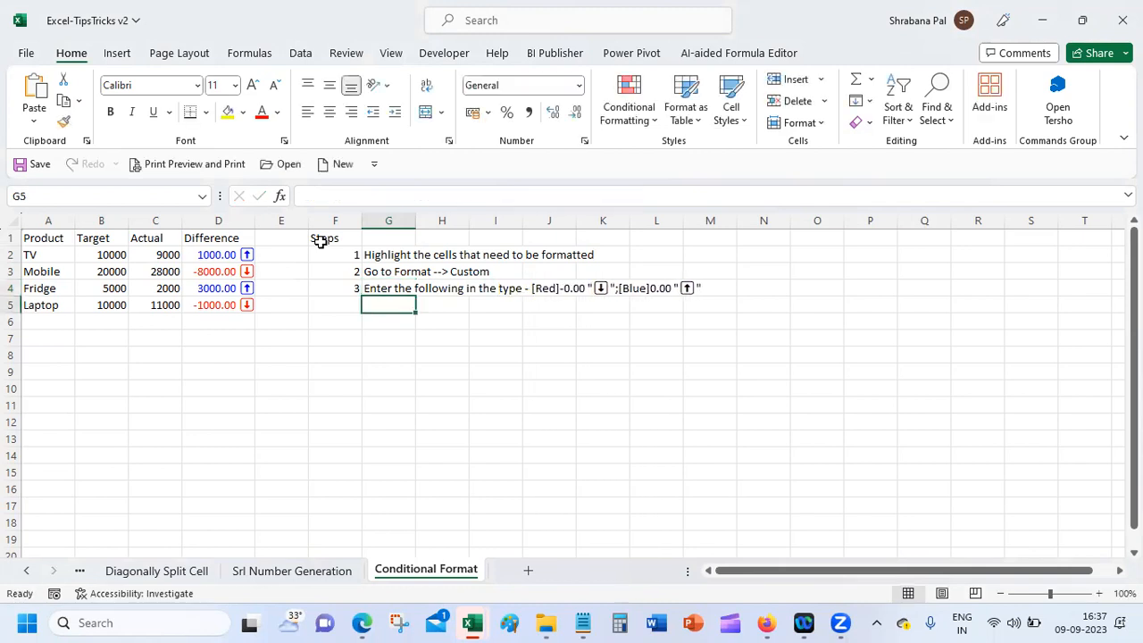
Step: Add step 4 'Click ok to view the change' in row 5
key(Left)
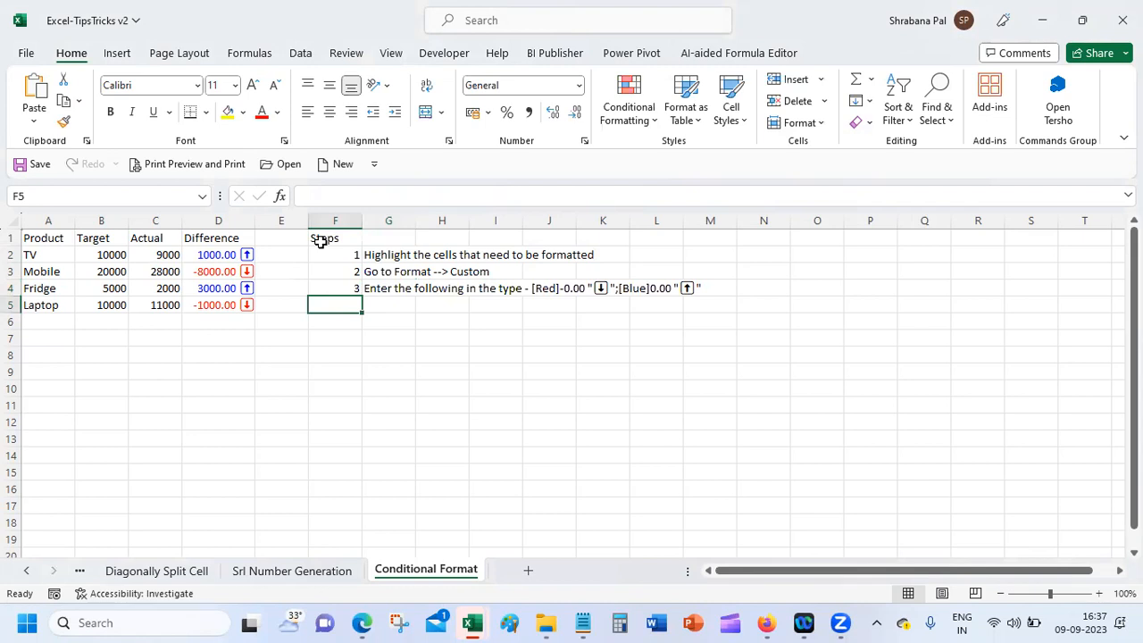
text(3)
key(BackSpace)
text(4)
key(Tab)
key(F2)
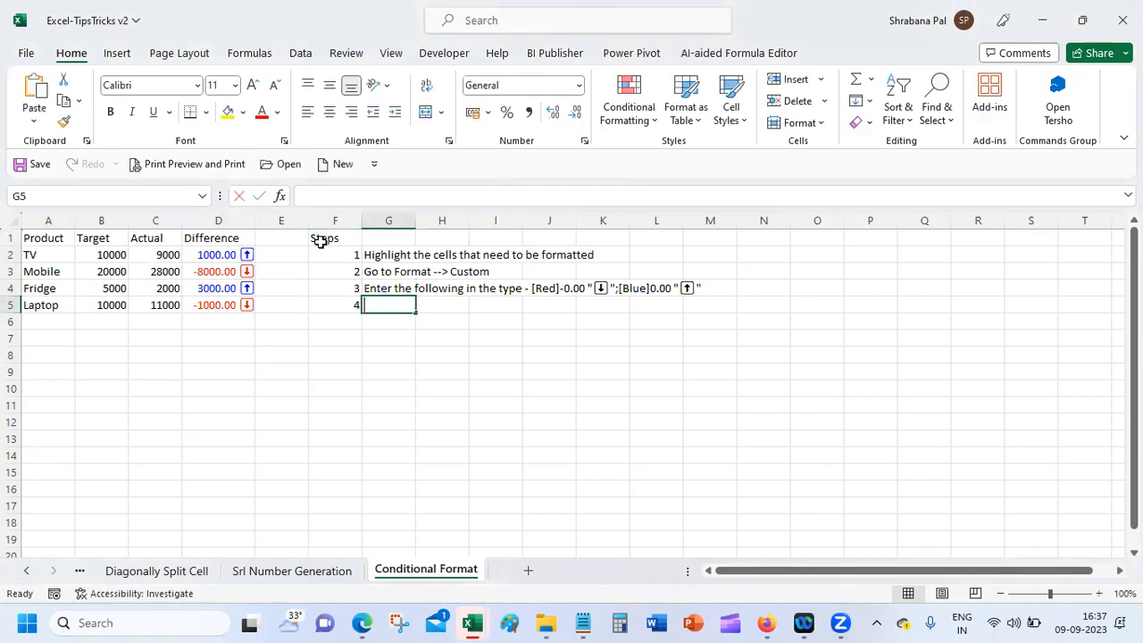
text(Click ok to view the change)
key(Return)
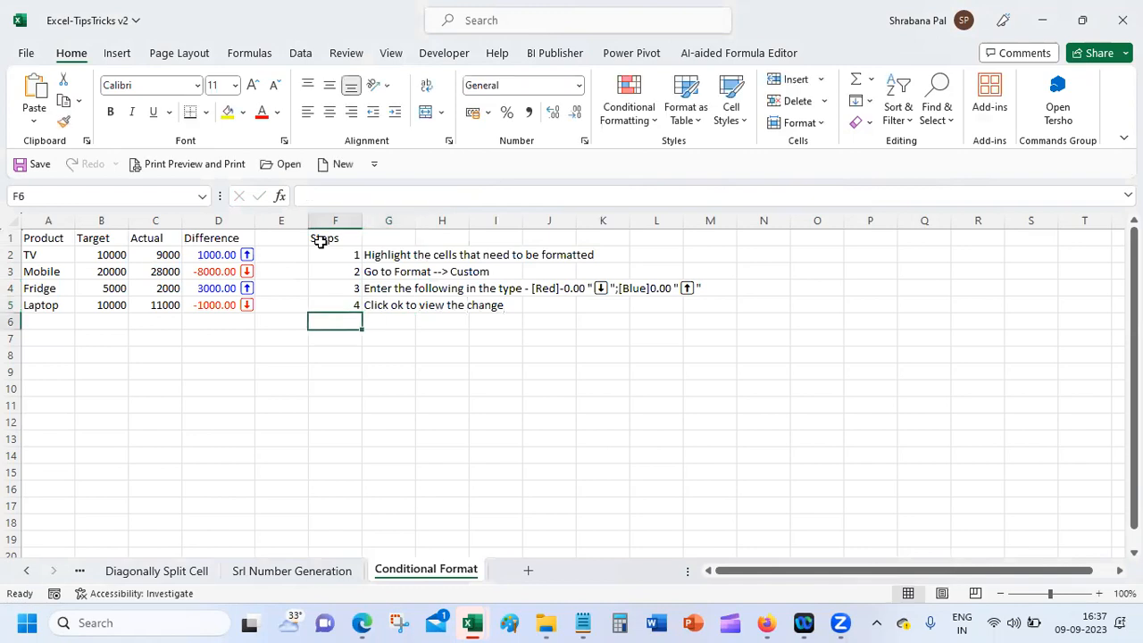
Step: Add step 5 'Make changes to the values to see the color and the emoji change'
text(5)
key(Tab)
text(Make)
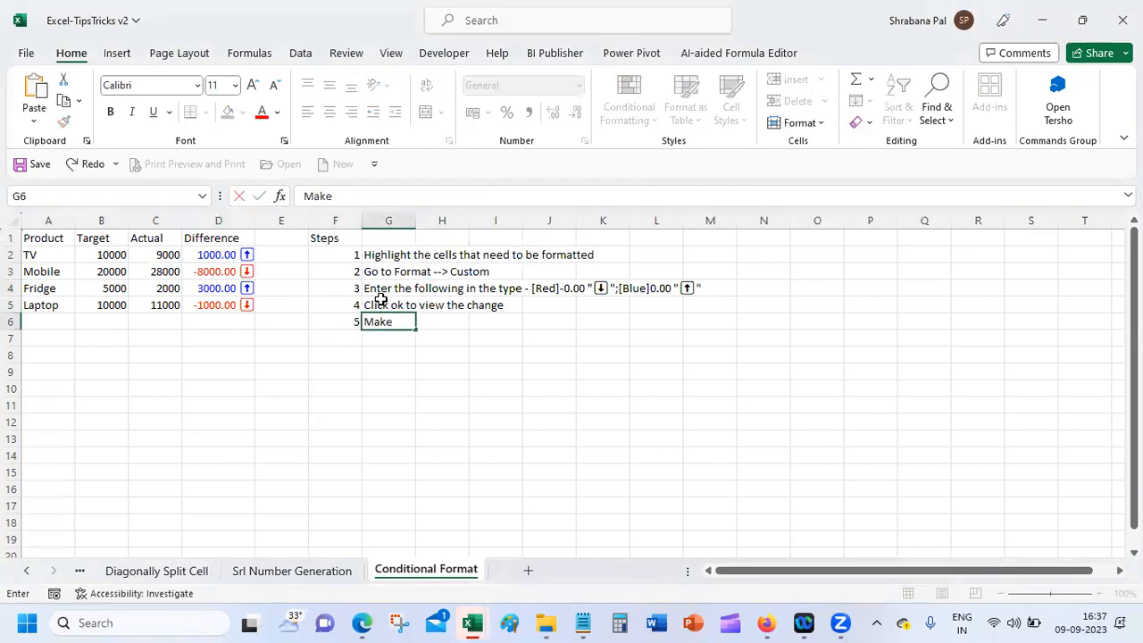
text( changes to the c)
key(BackSpace)
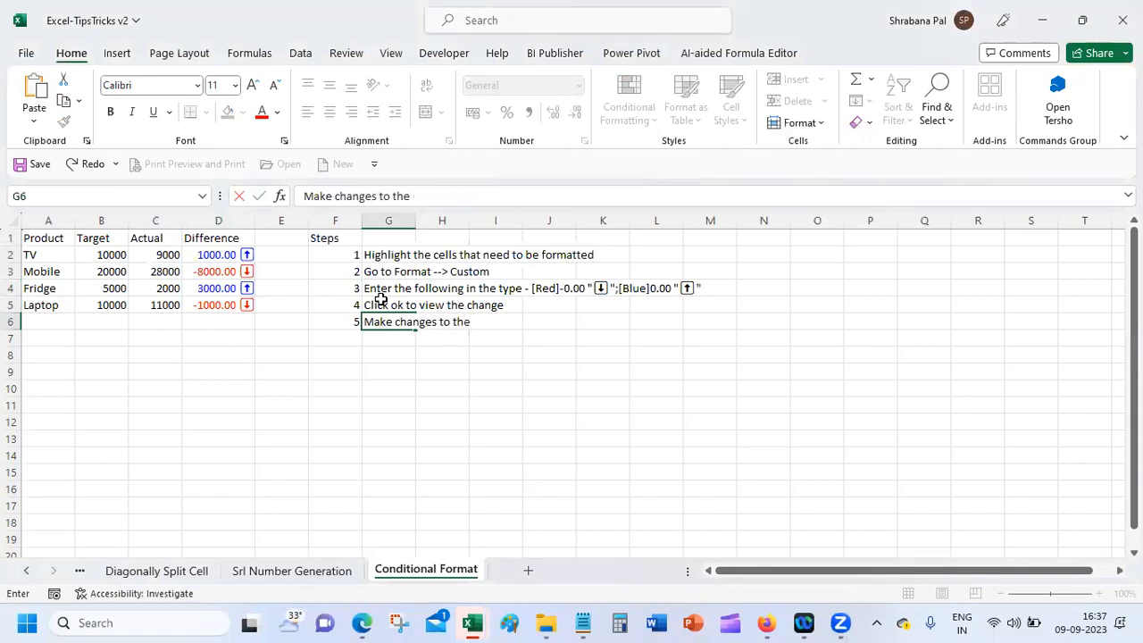
text(values to see the color and the emoj)
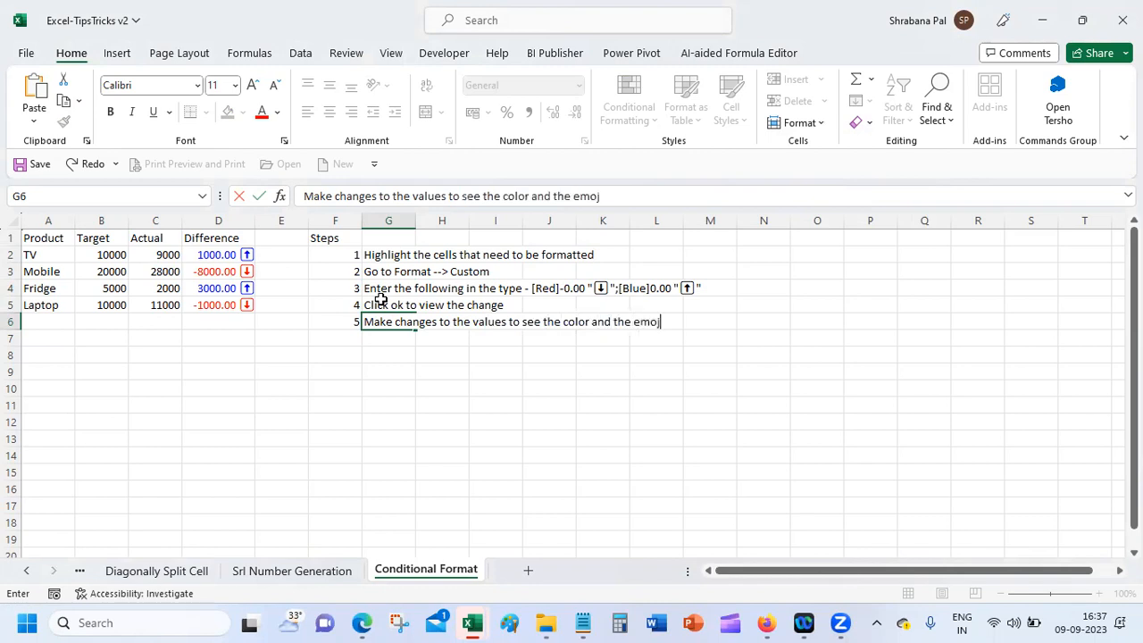
text(i change)
key(Return)
click(392, 268)
click(387, 305)
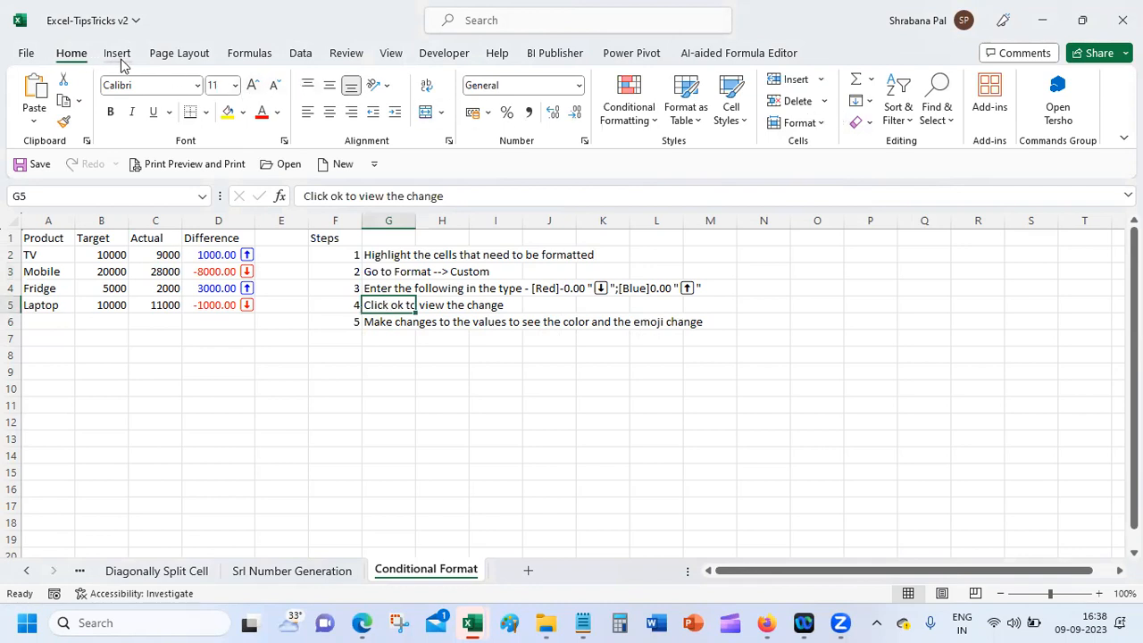
Step: Insert a cell at G5, shifting later steps down, and enter 'Use Windows Sign & . (dot)'
click(790, 79)
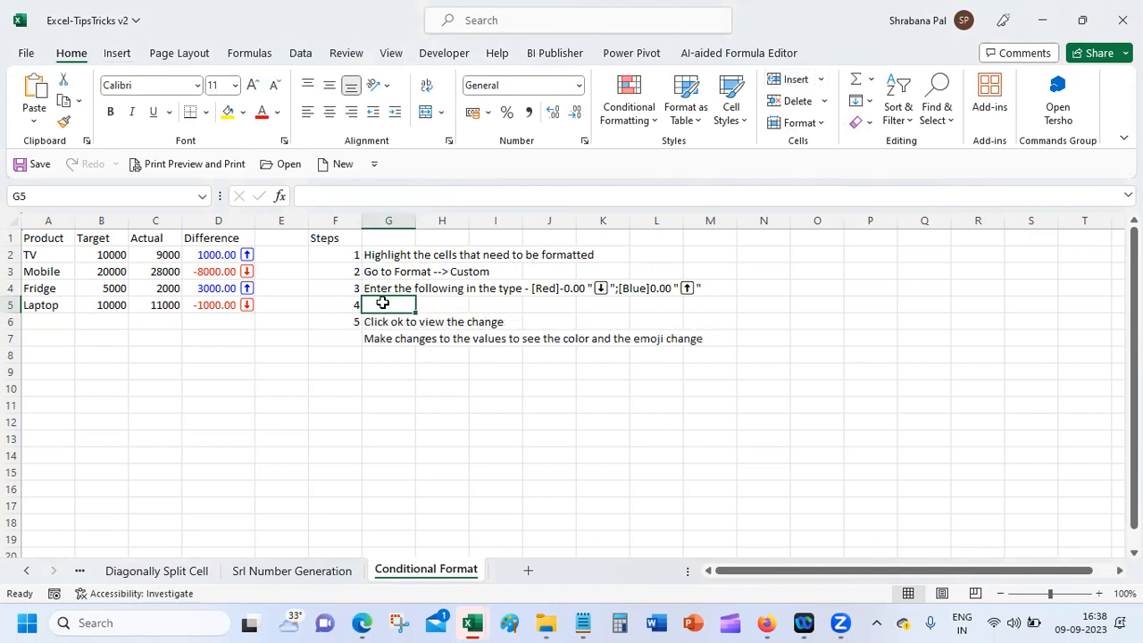
text(Use)
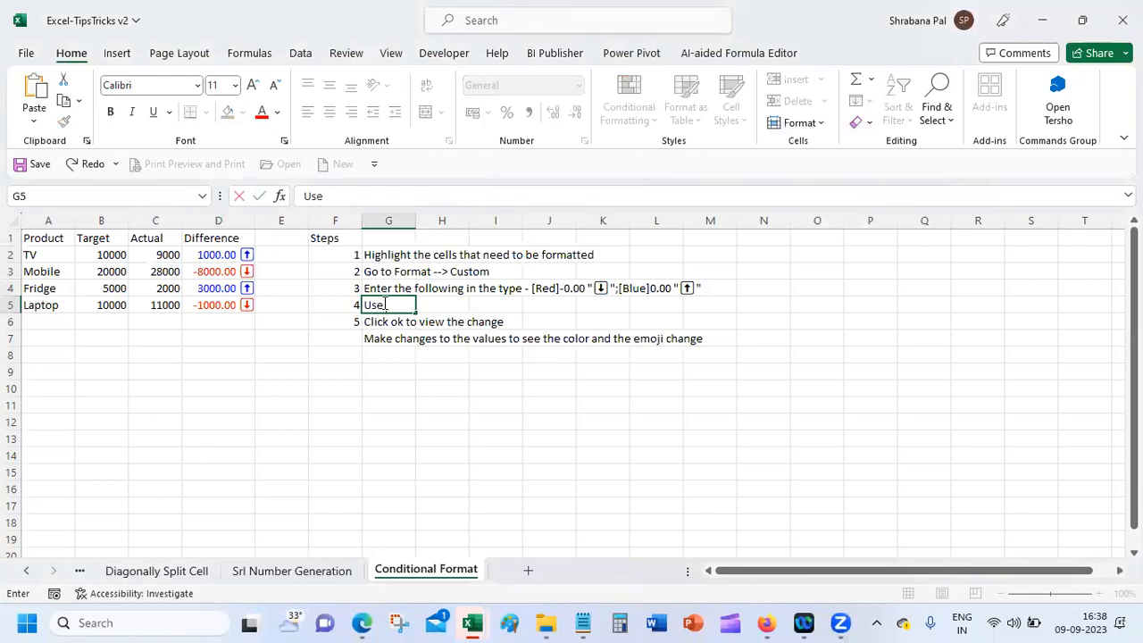
text( Windows si)
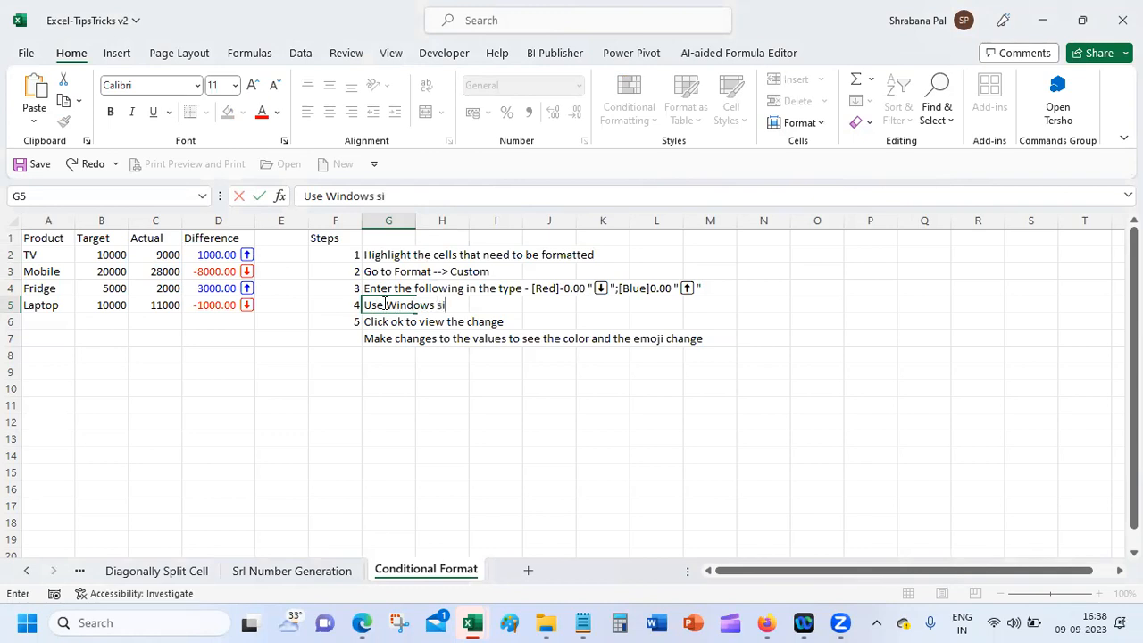
key(BackSpace)
key(BackSpace)
text(Sign & . (dot))
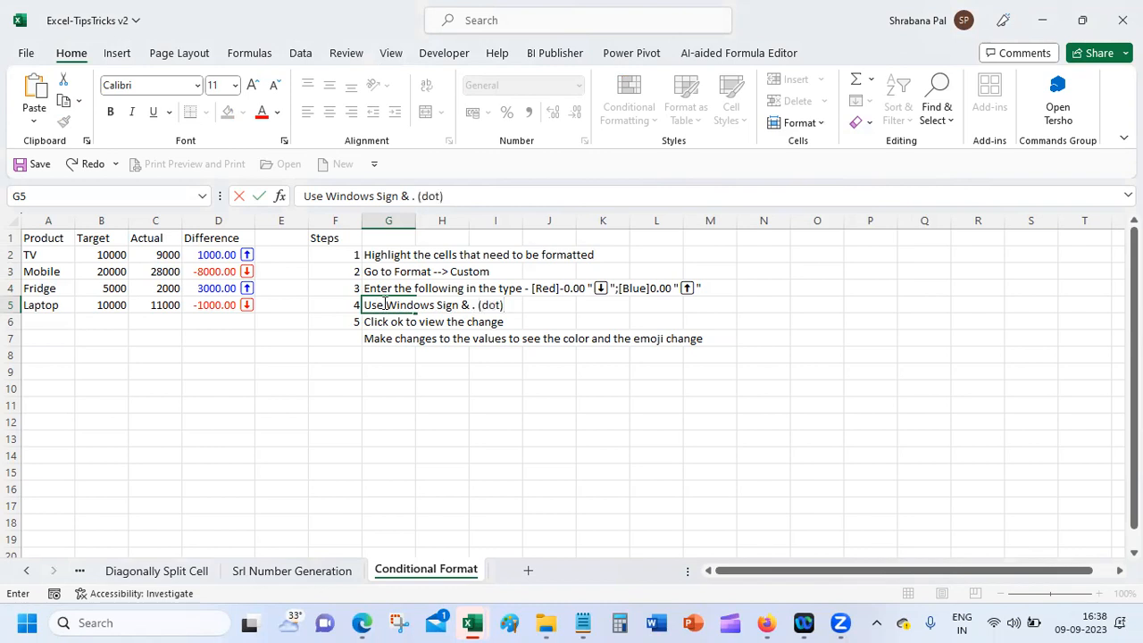
key(Return)
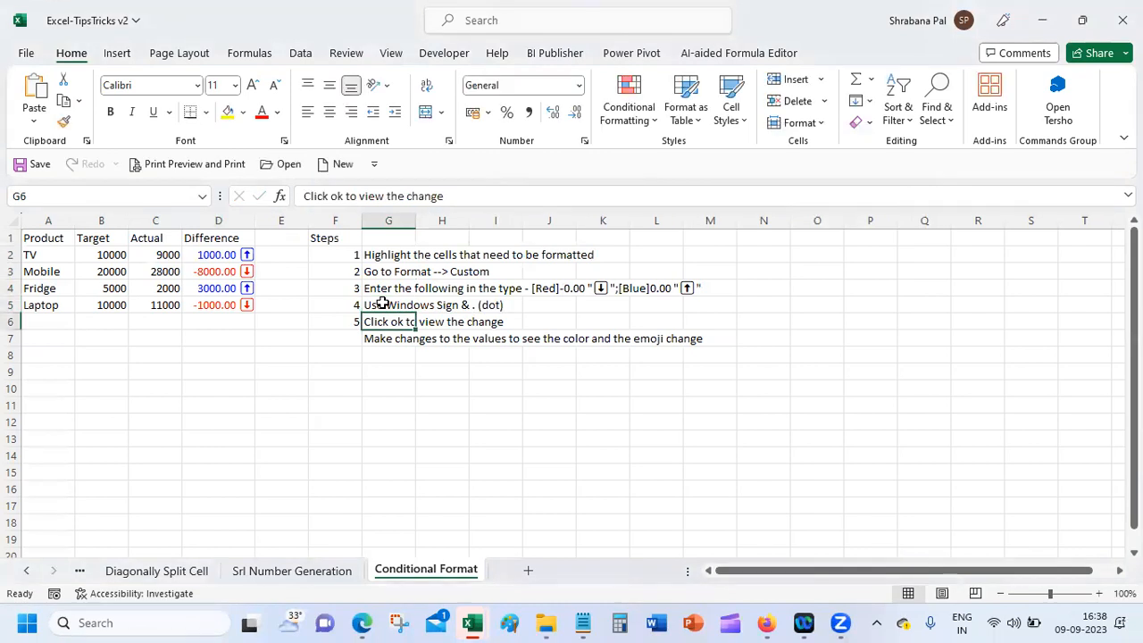
click(383, 303)
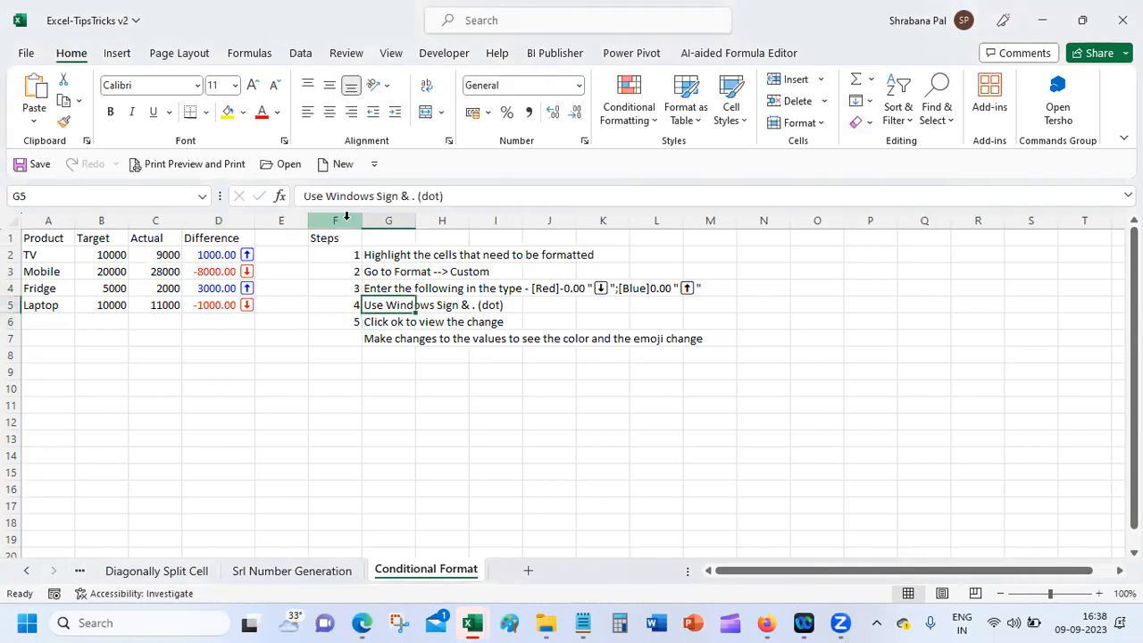
click(335, 422)
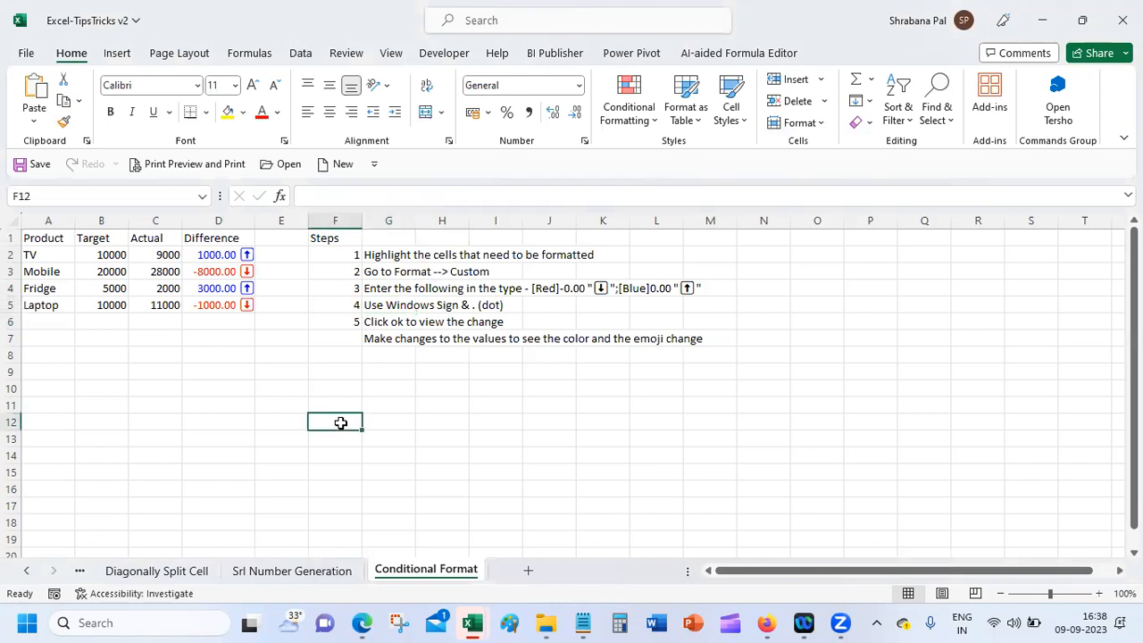
Step: Number the last step 6 and center all six step numbers in column F
click(332, 334)
text(6)
key(Return)
click(371, 392)
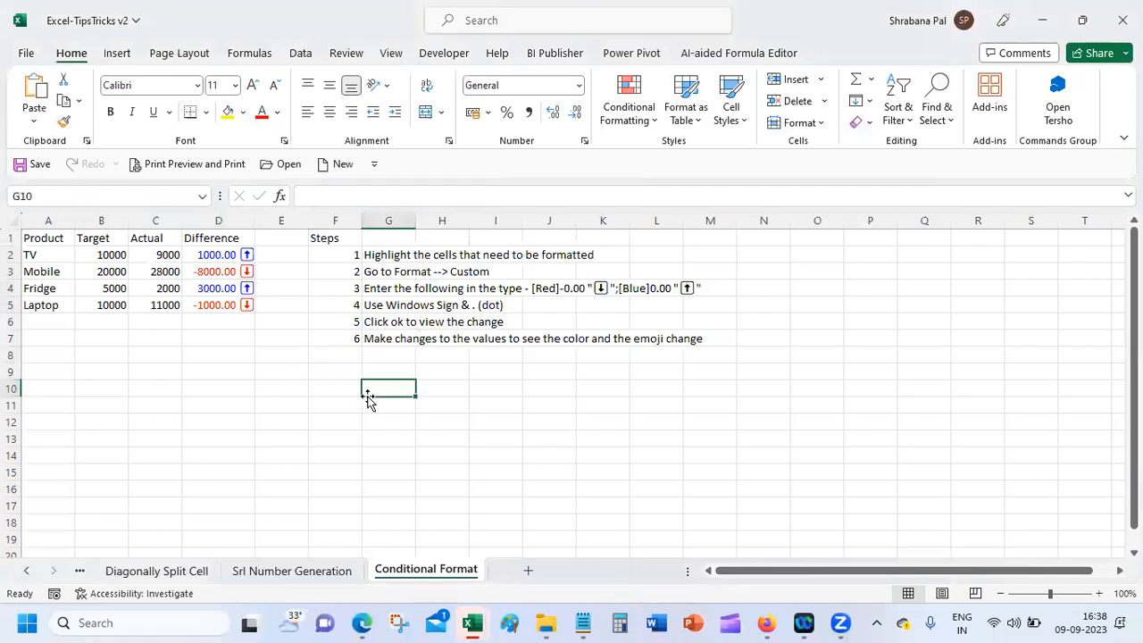
click(338, 250)
drag(337, 250, 348, 335)
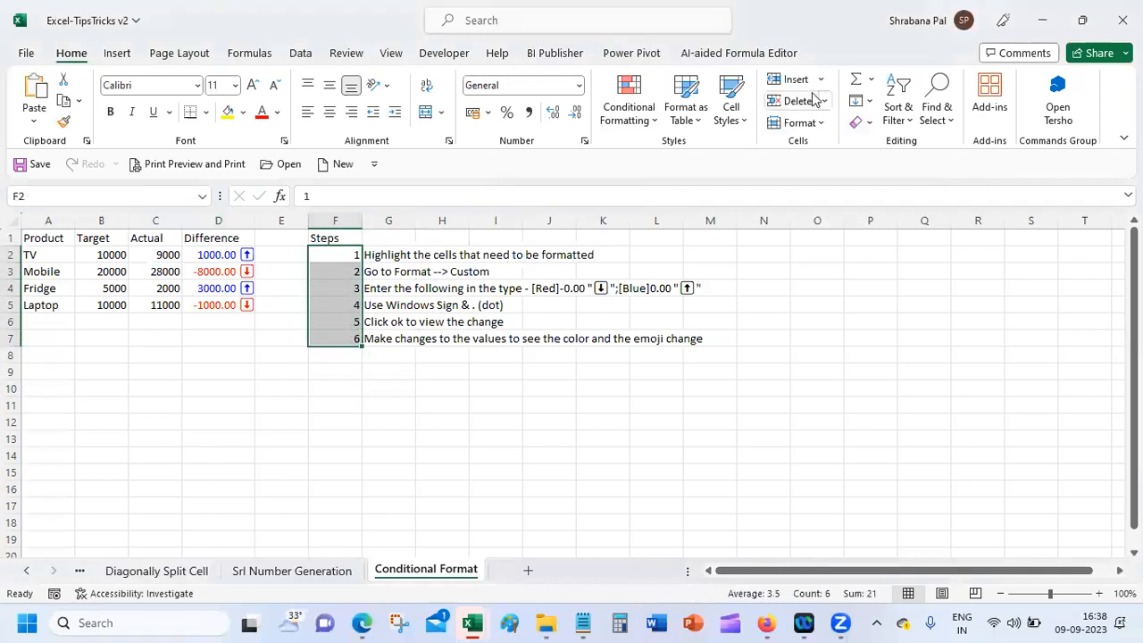
click(330, 112)
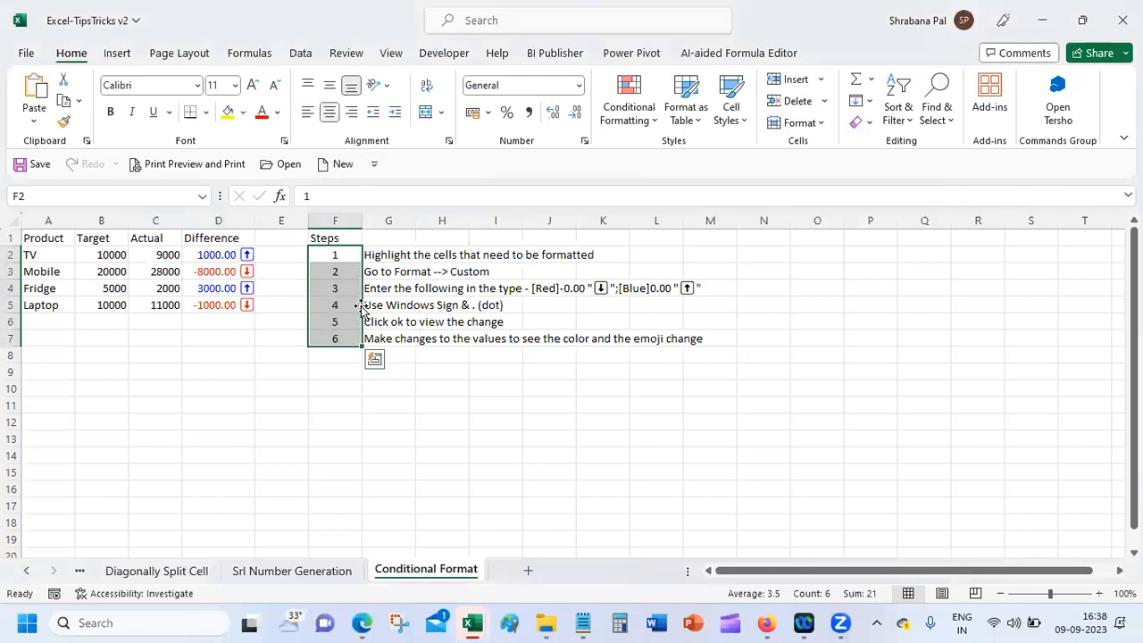
Step: Rename the F1 heading to STEPS and AutoFit column G to the step text
click(332, 237)
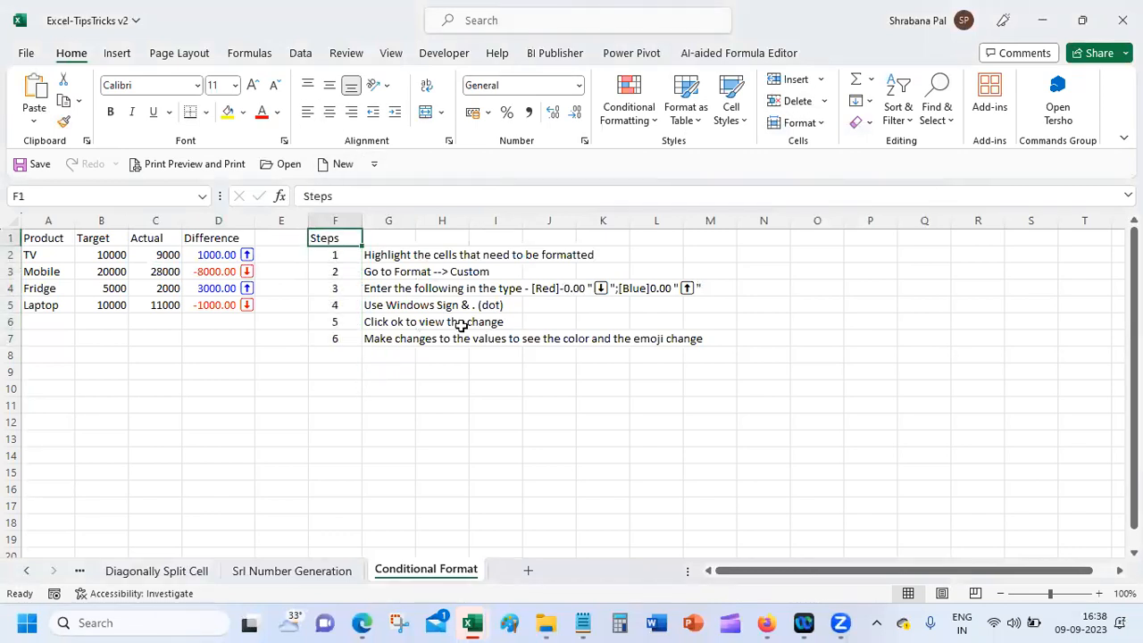
text(STEPS)
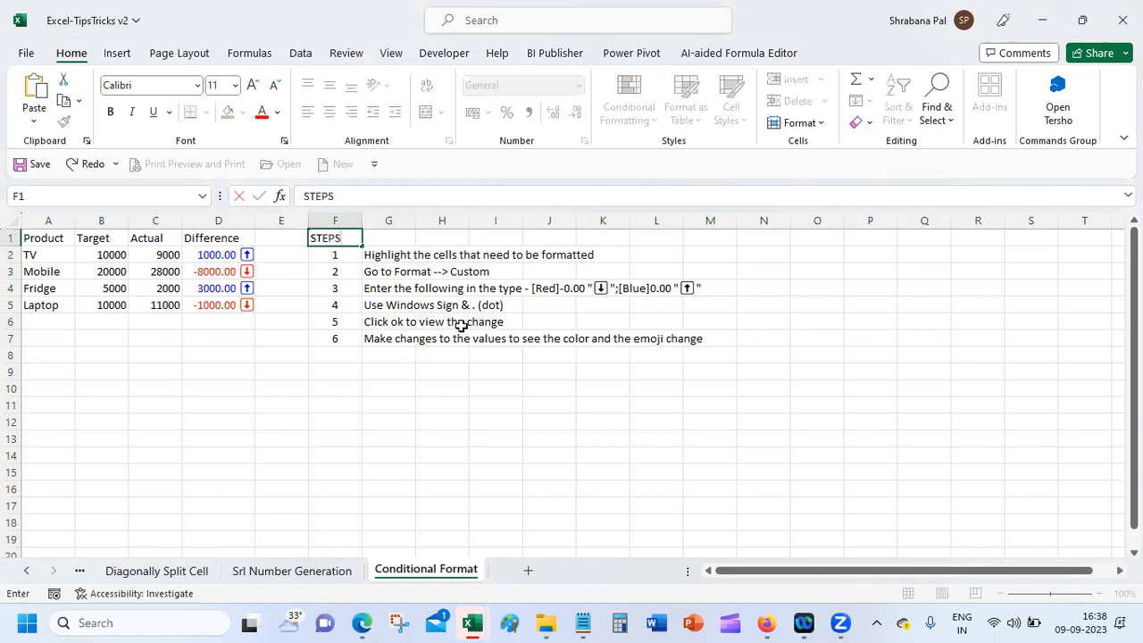
key(Return)
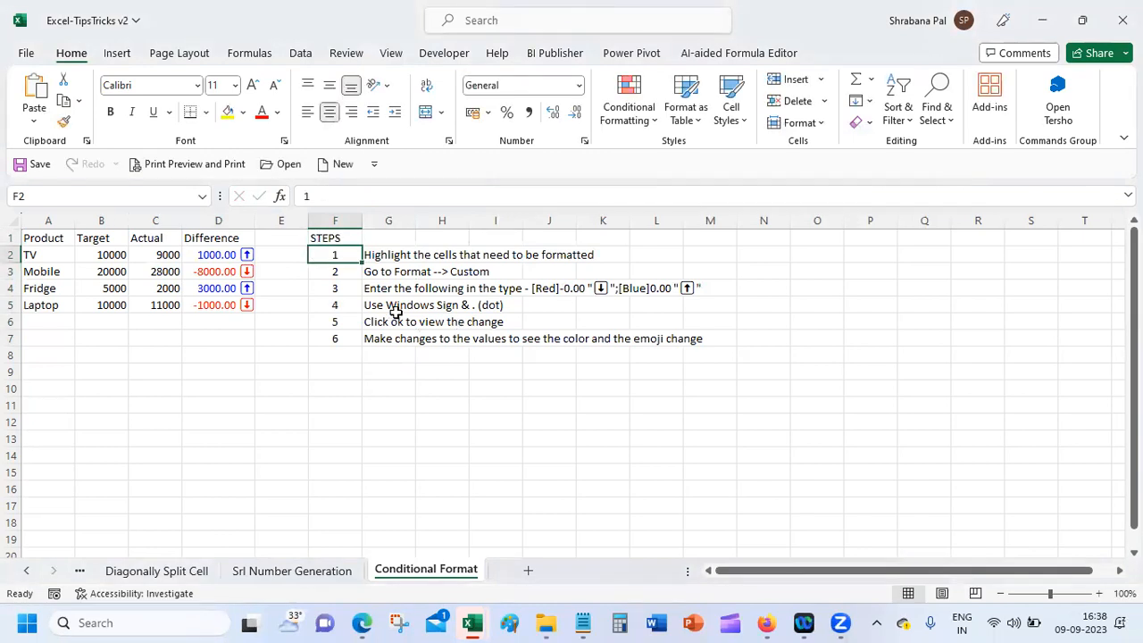
click(369, 239)
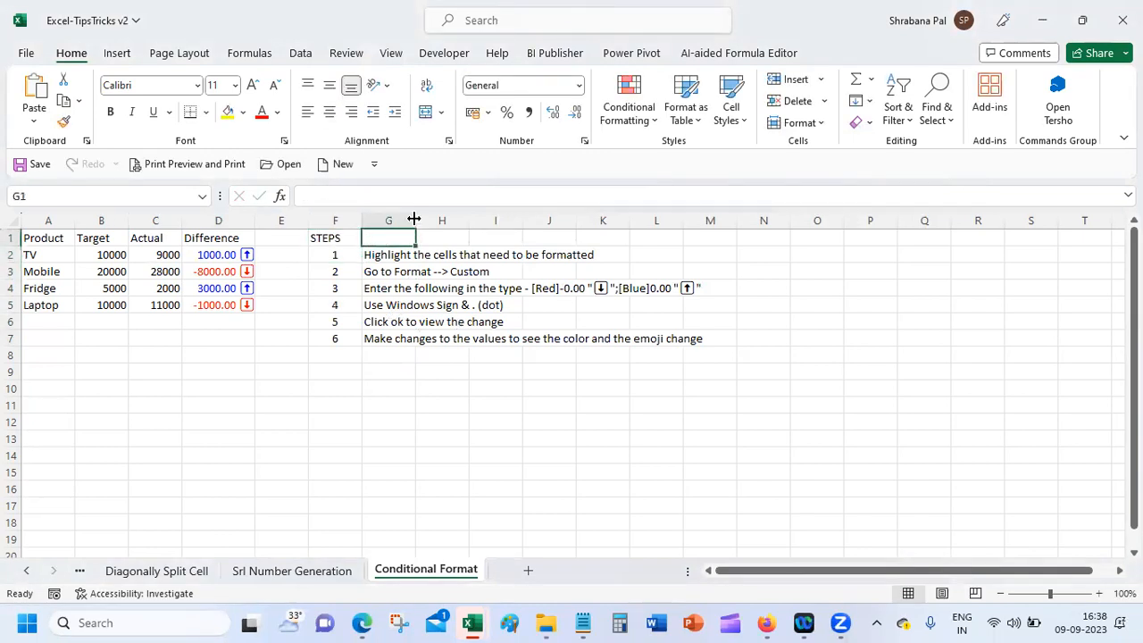
double_click(416, 221)
click(482, 408)
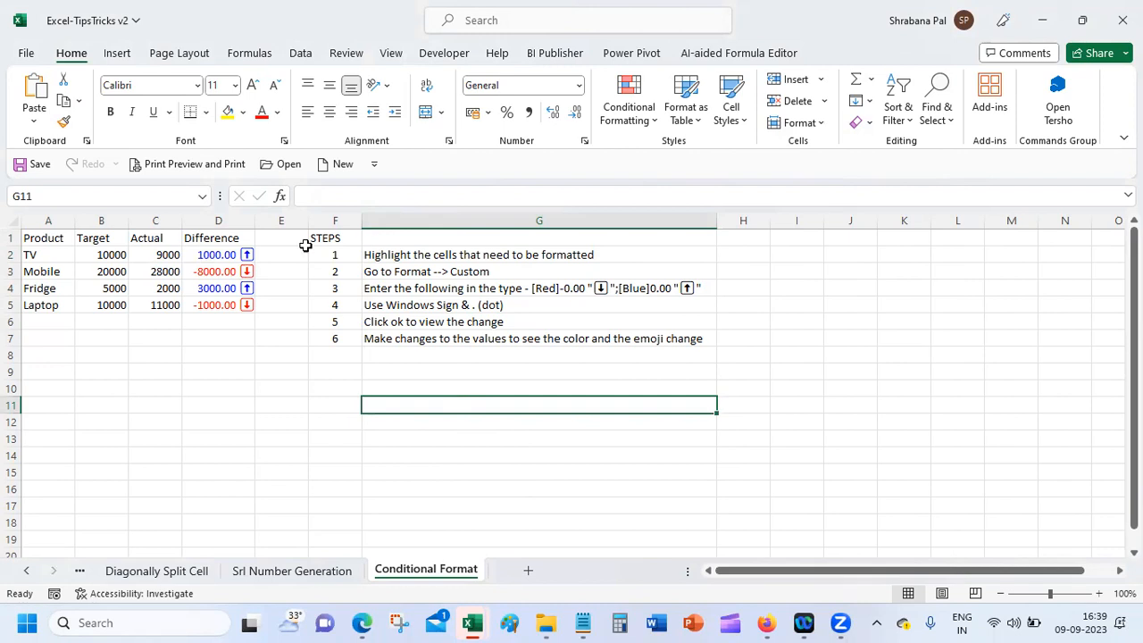
click(333, 236)
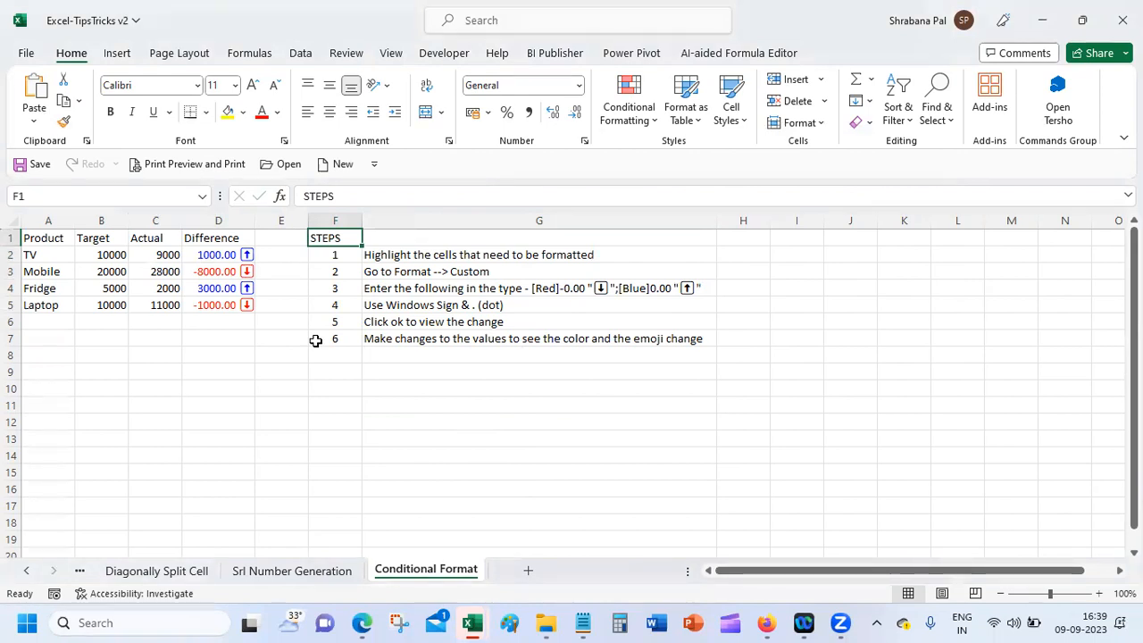
double_click(215, 255)
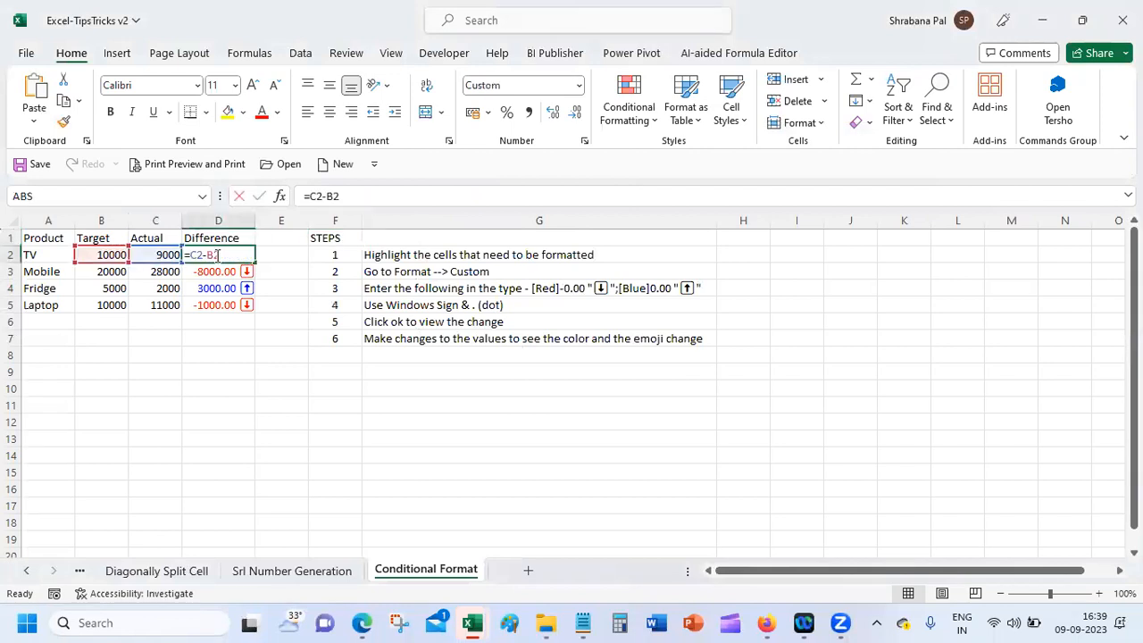
Step: Keep D2's =C2-B2 formula unchanged and enter 18000 as Mobile's Actual value in C3
key(Return)
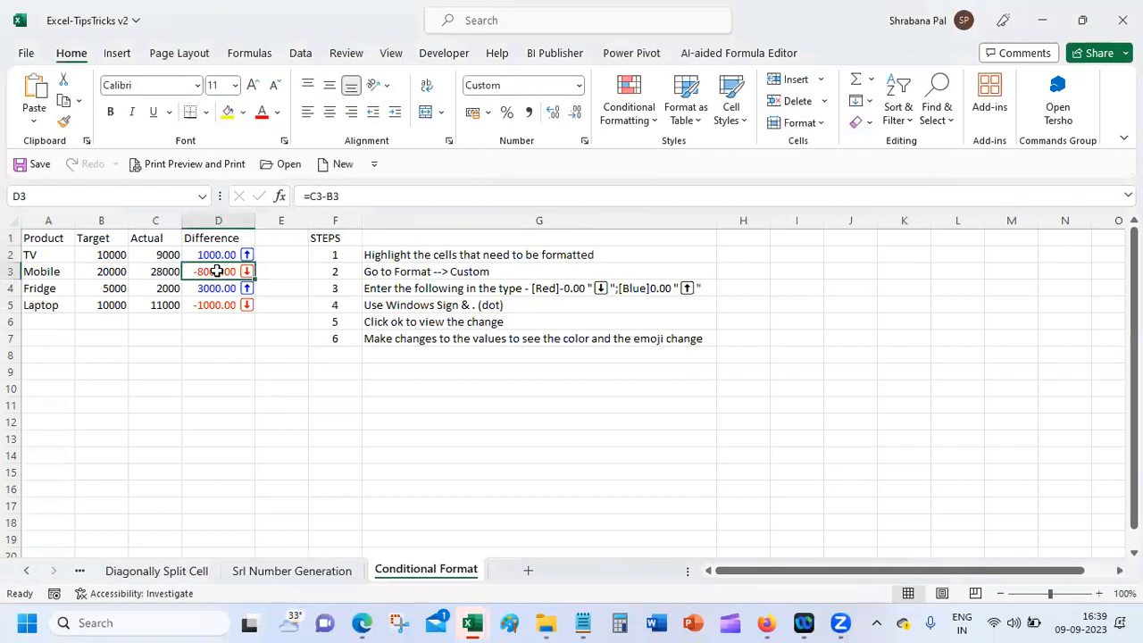
click(166, 271)
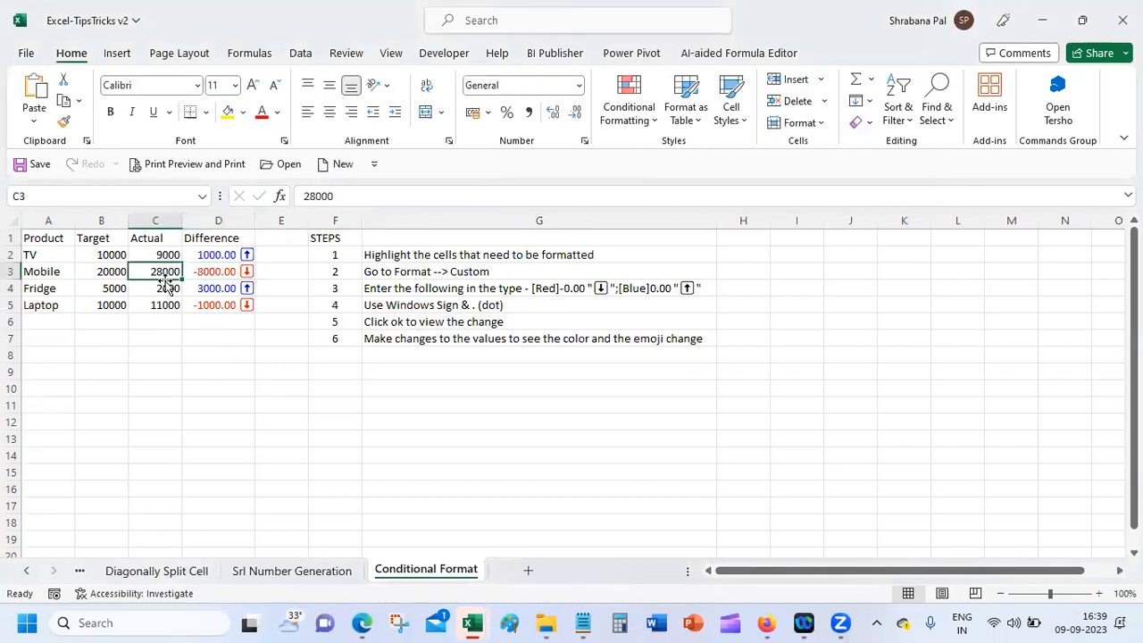
text(18000)
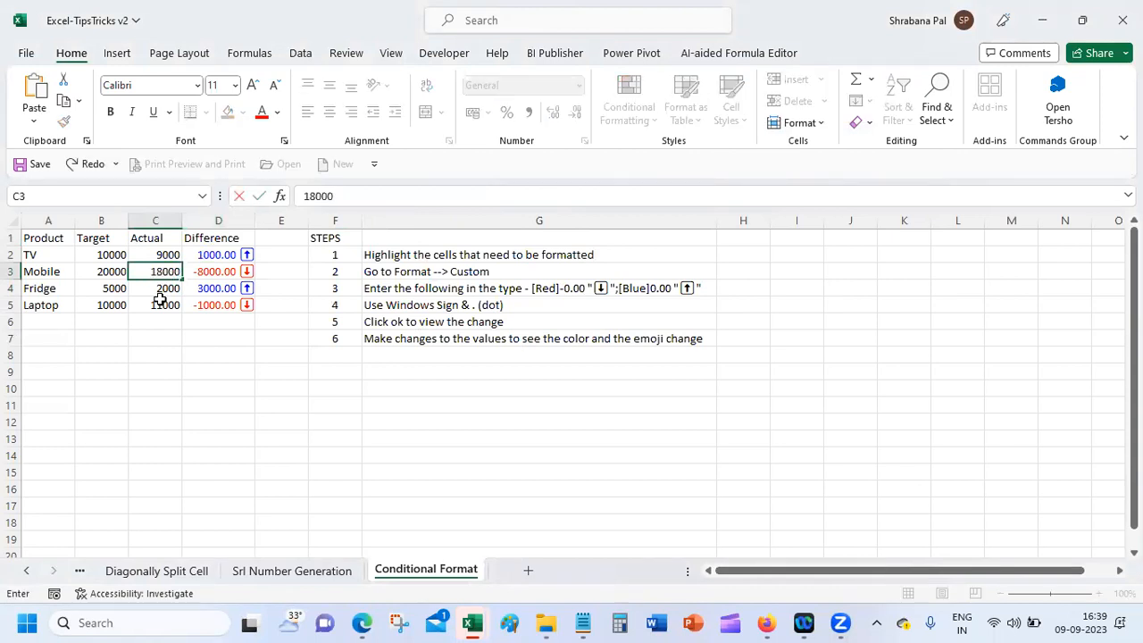
key(Return)
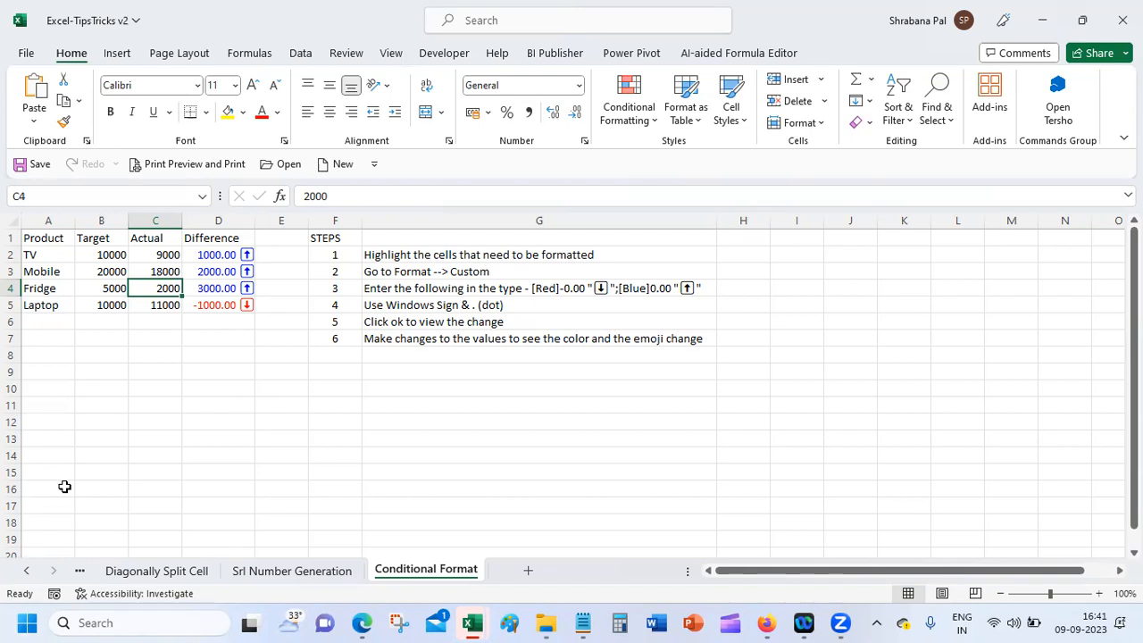
click(150, 357)
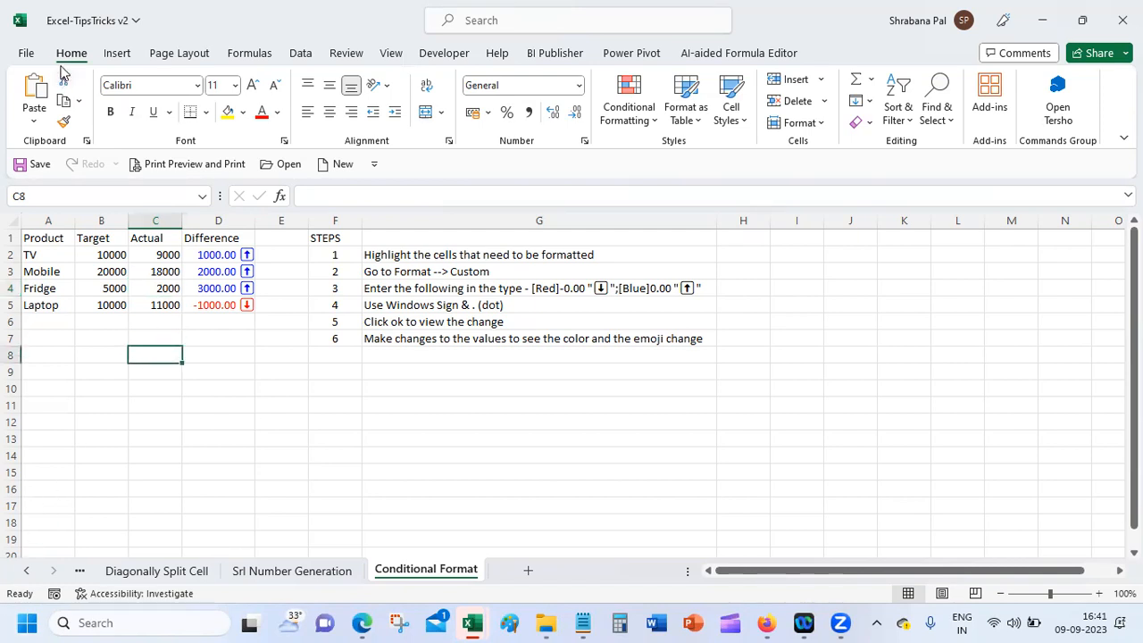
Step: Save the workbook, view the Srl Number Generation and Diagonally Split Cell sheets, then return to Conditional Format
click(22, 164)
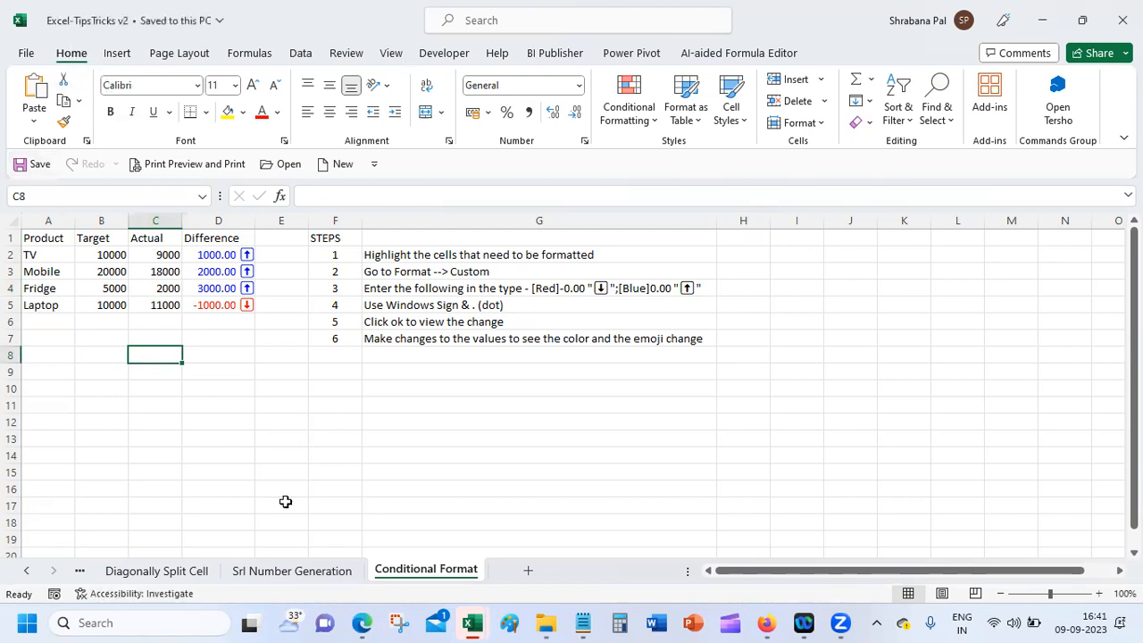
click(291, 577)
click(180, 442)
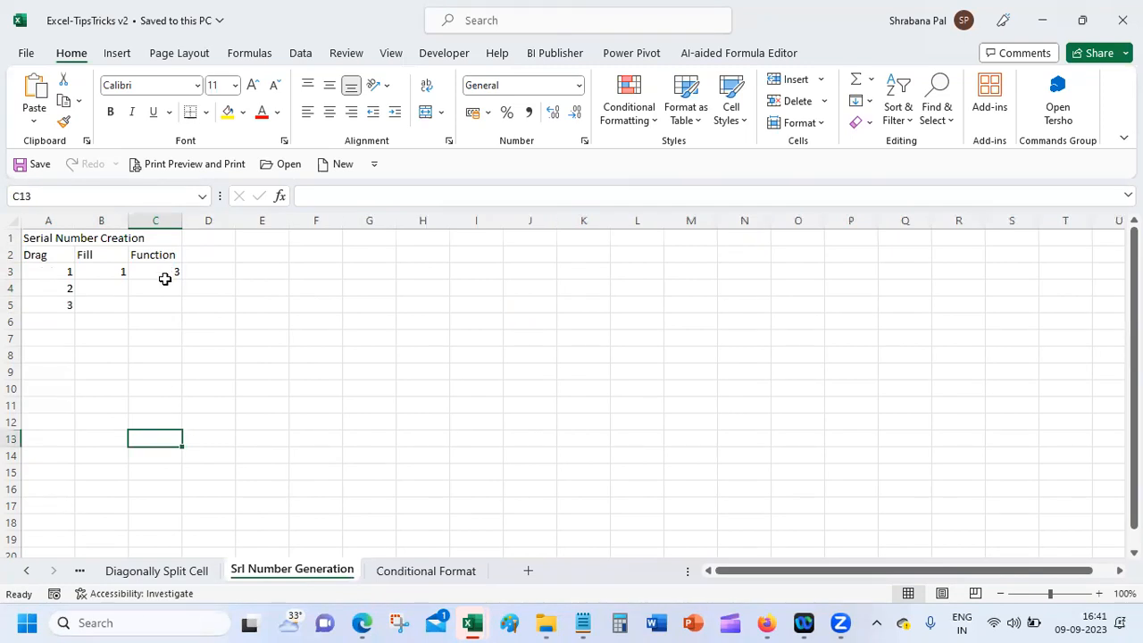
click(167, 574)
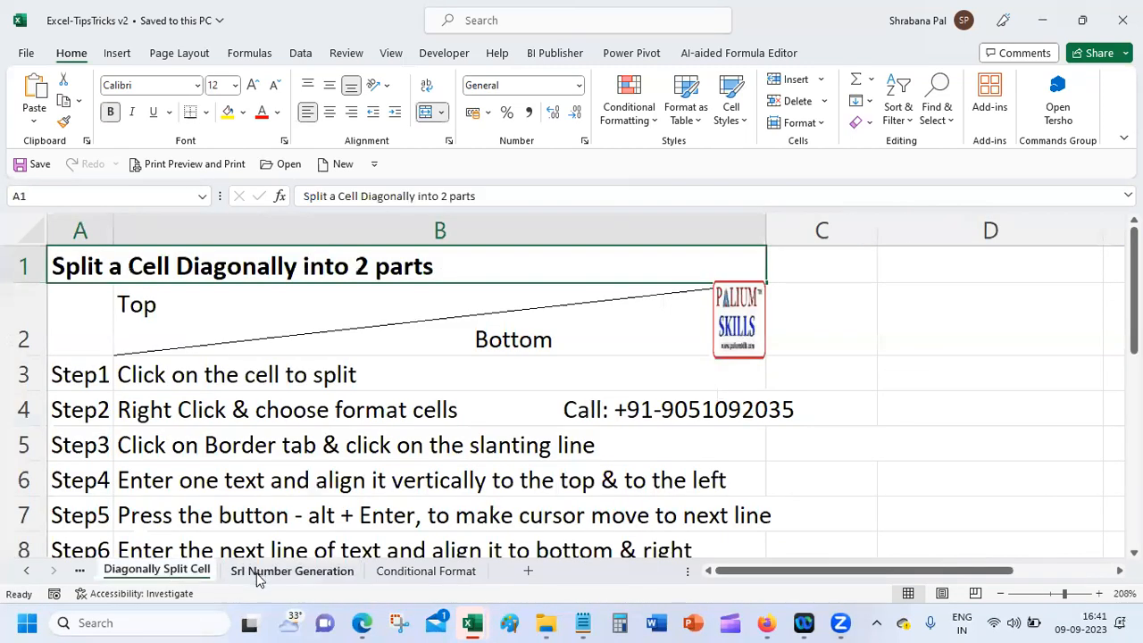
click(259, 574)
click(388, 572)
click(258, 344)
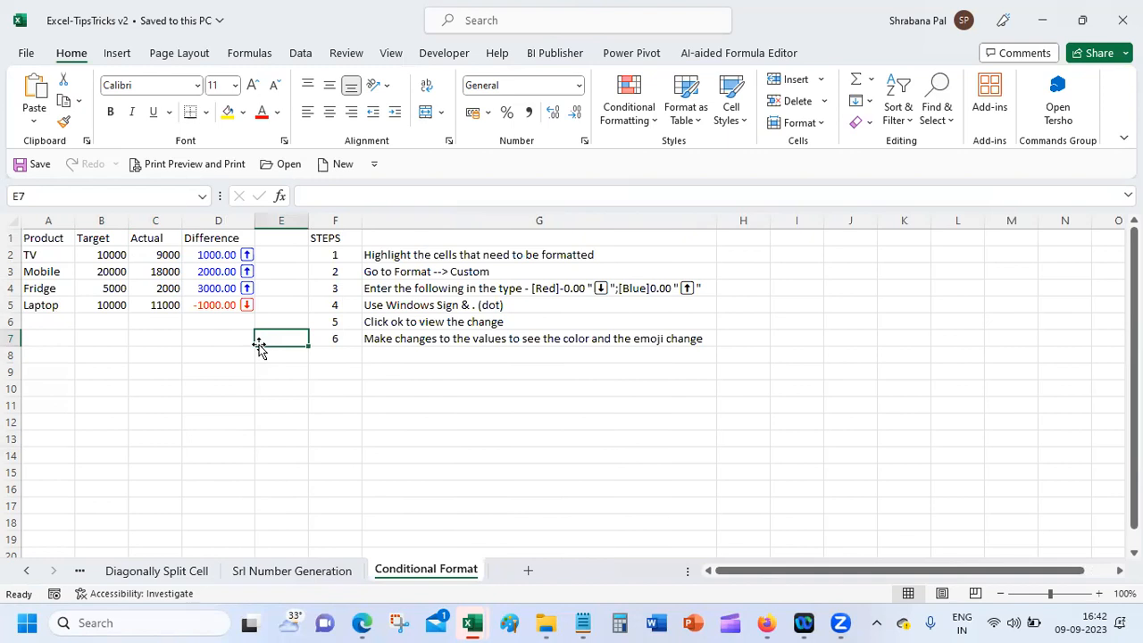
Step: Bold the A1:D1 headers Product, Target, Actual and Difference
click(42, 236)
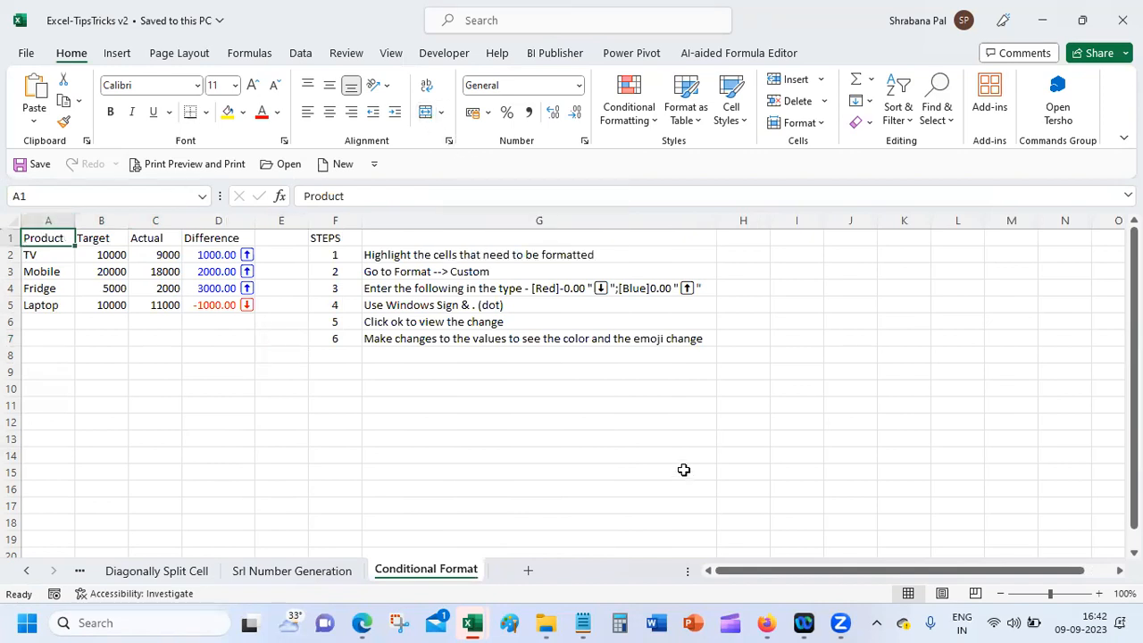
drag(52, 237, 214, 237)
click(110, 112)
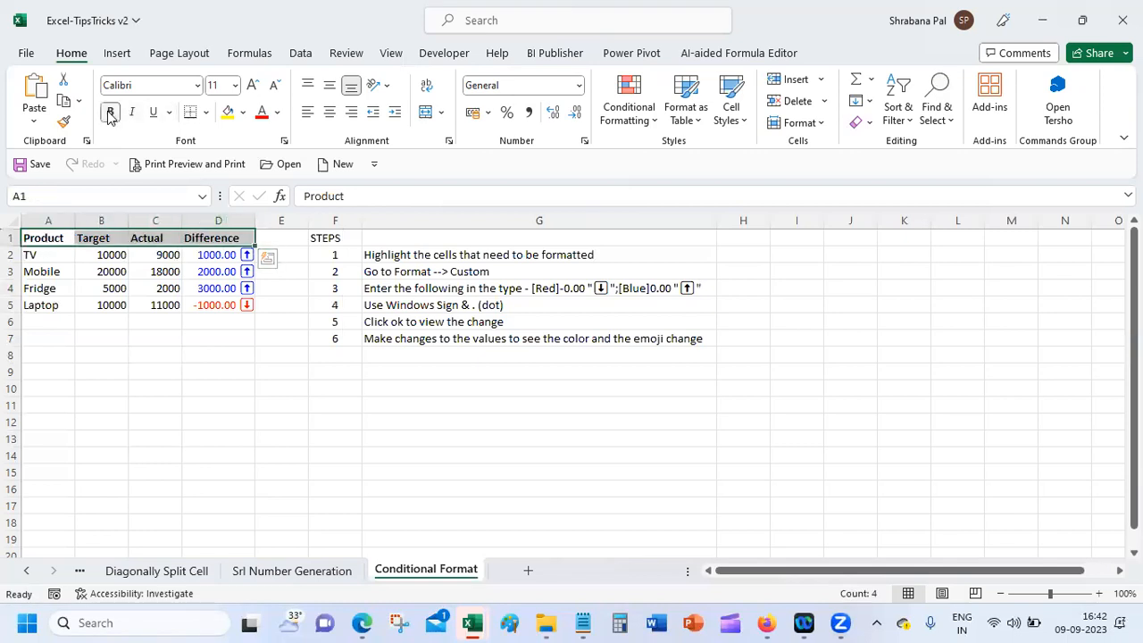
click(91, 287)
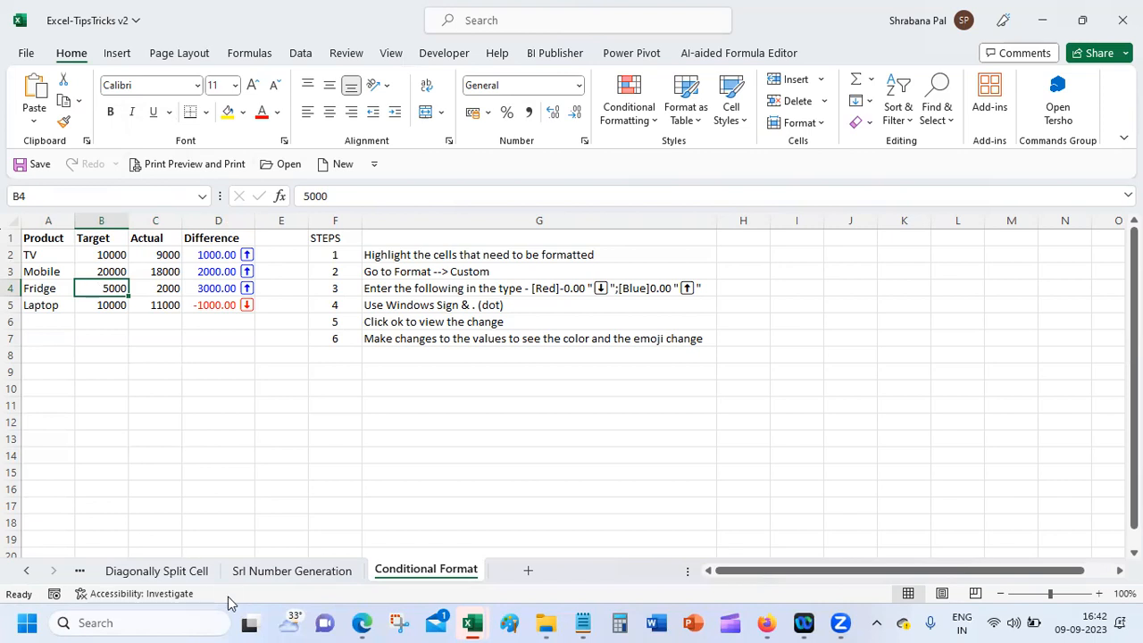
Step: Bring Firefox forward from the taskbar and check the Zoom page and Google Meet tab
click(766, 622)
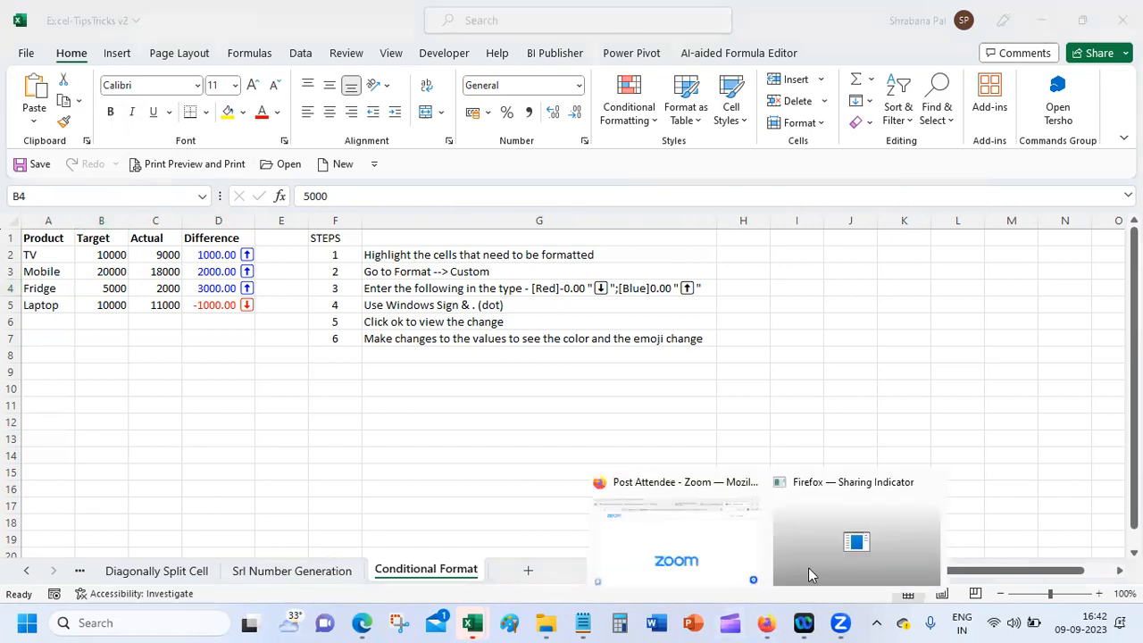
click(850, 542)
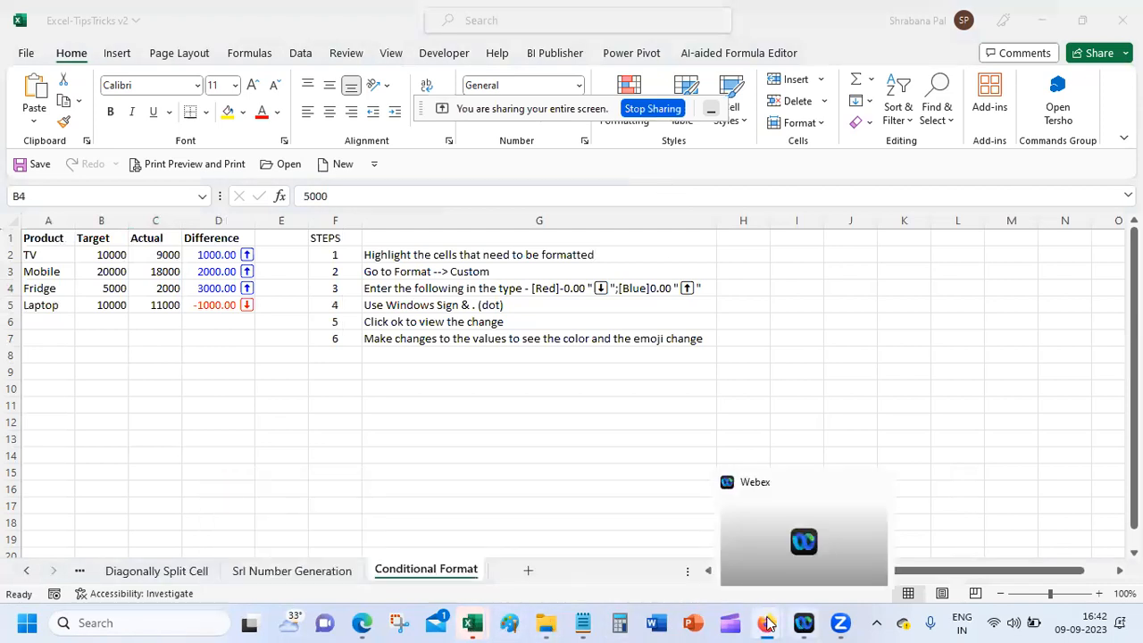
click(668, 530)
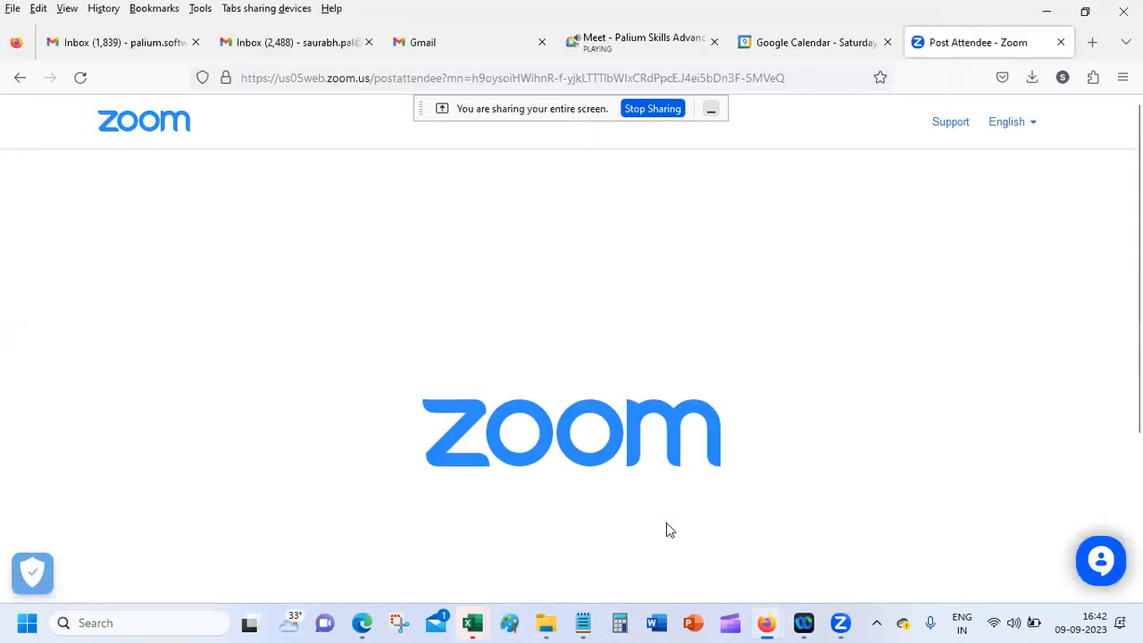
click(622, 42)
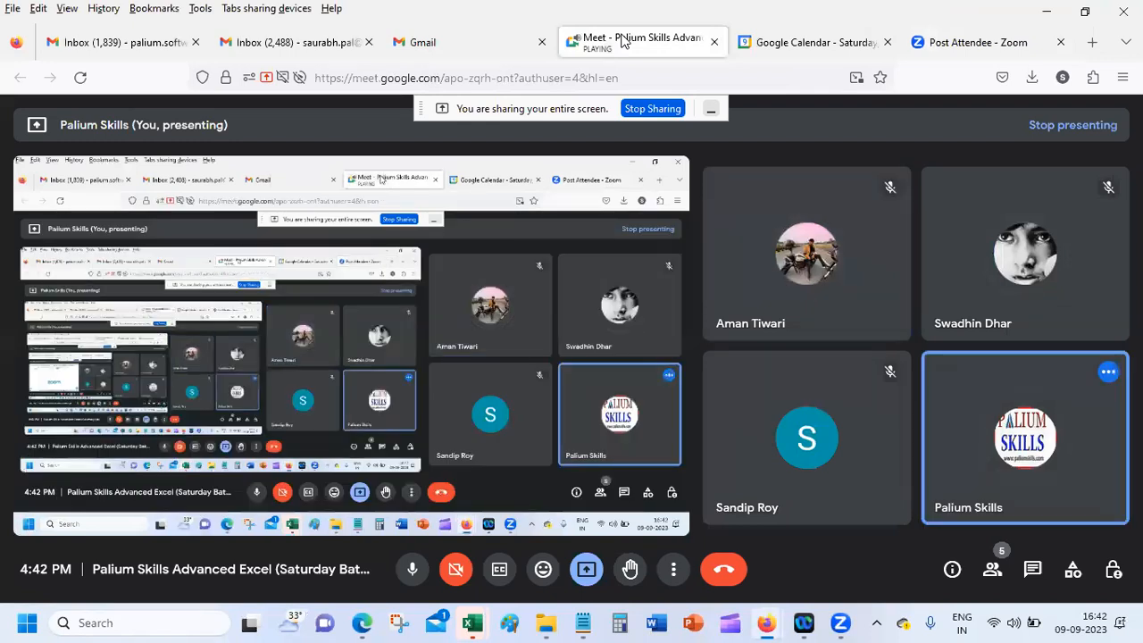
Step: Close the Google Calendar tab and minimize Firefox to return to Excel
click(820, 42)
click(887, 42)
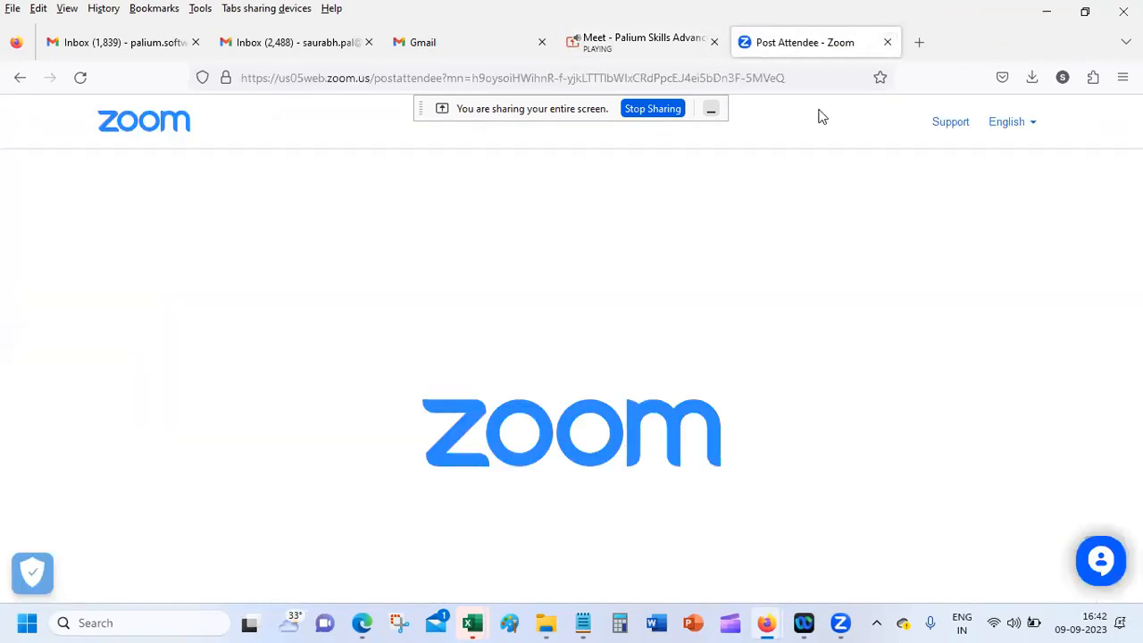
click(1045, 12)
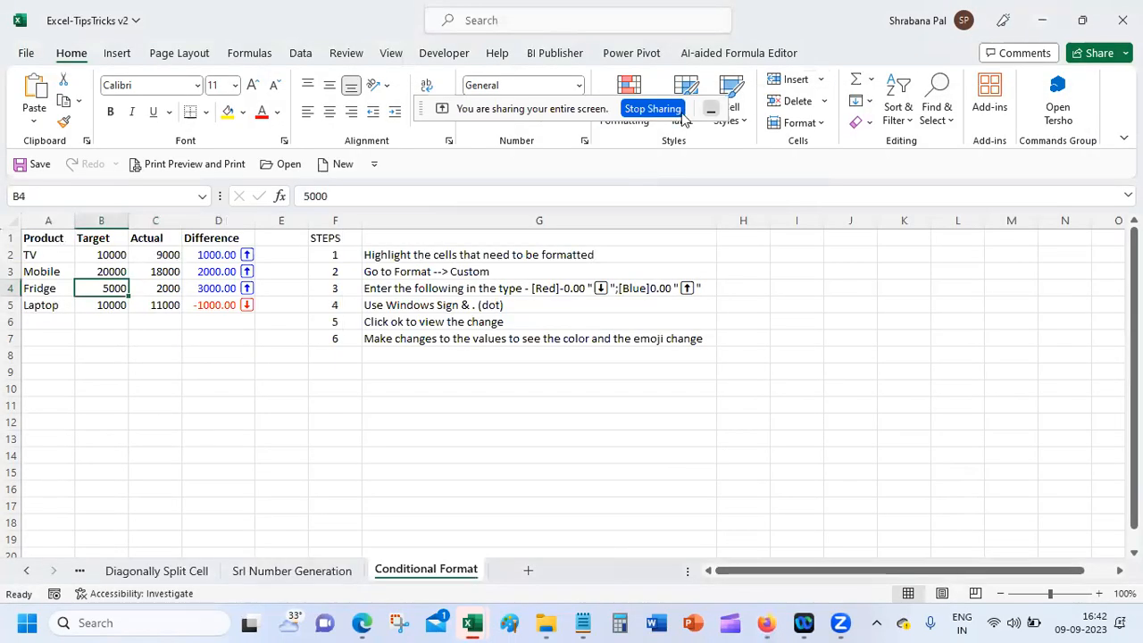
Step: Hide the screen-sharing bar and review STEPS items 3 and 4 in G4 and G5
click(711, 108)
click(474, 293)
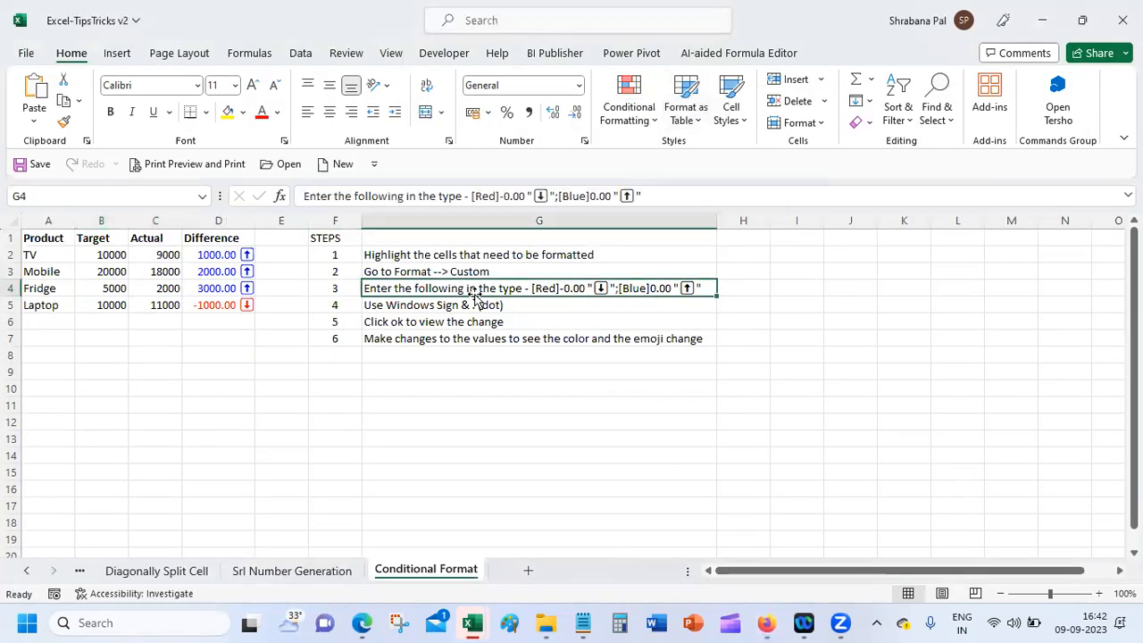
click(465, 309)
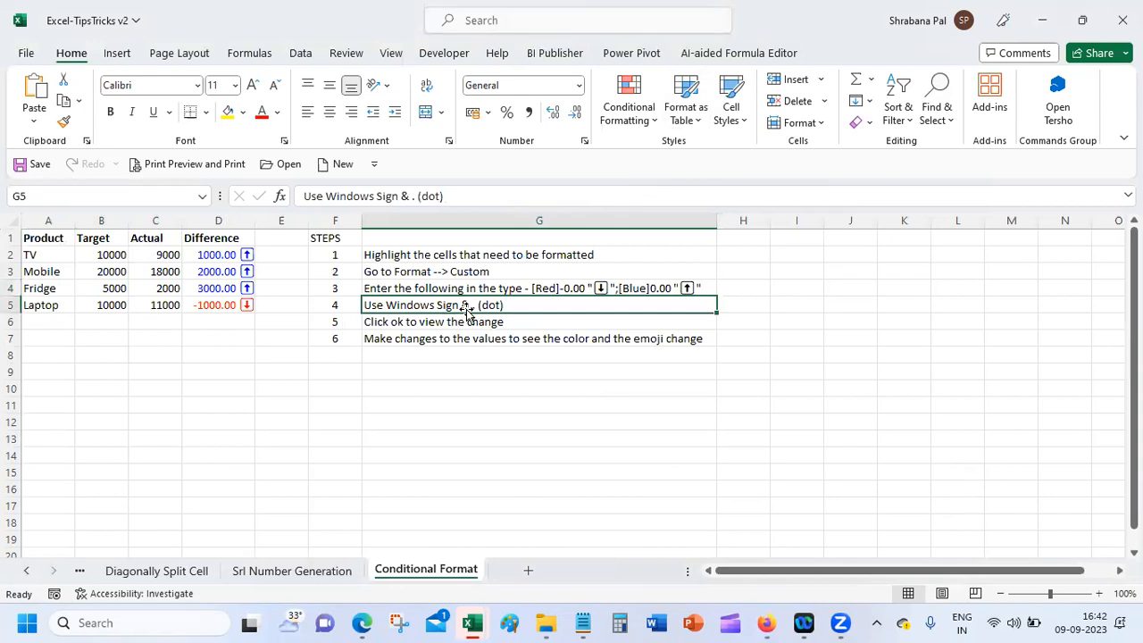
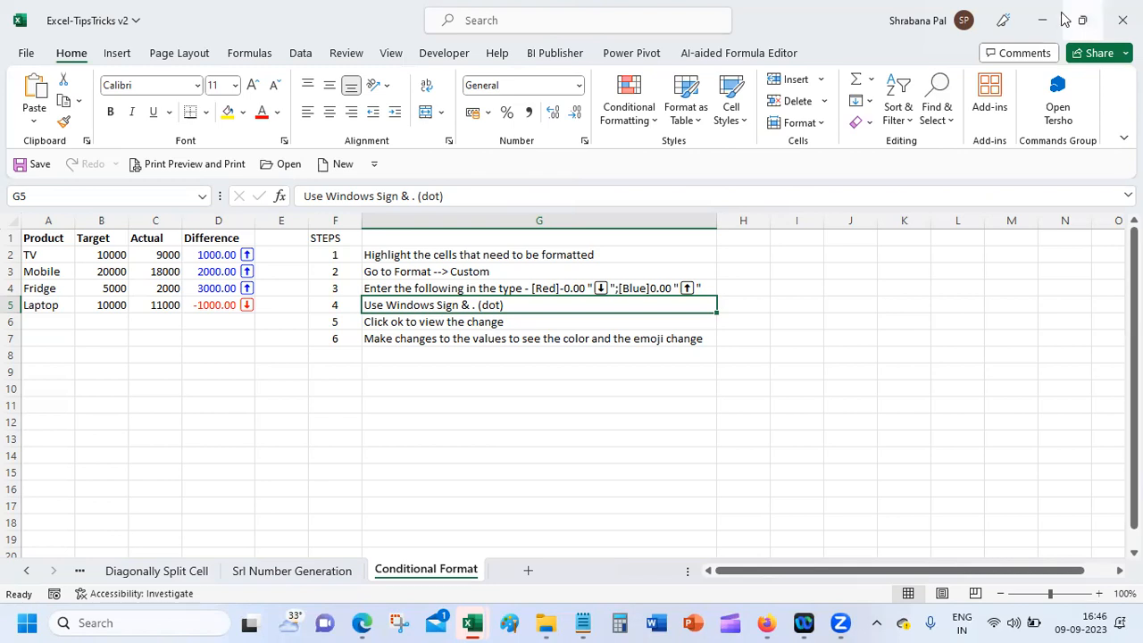
Step: Restore Excel-TipsTricks v2, minimise File Explorer and the exercises workbook, then open Firefox's Google Meet tab
click(1081, 20)
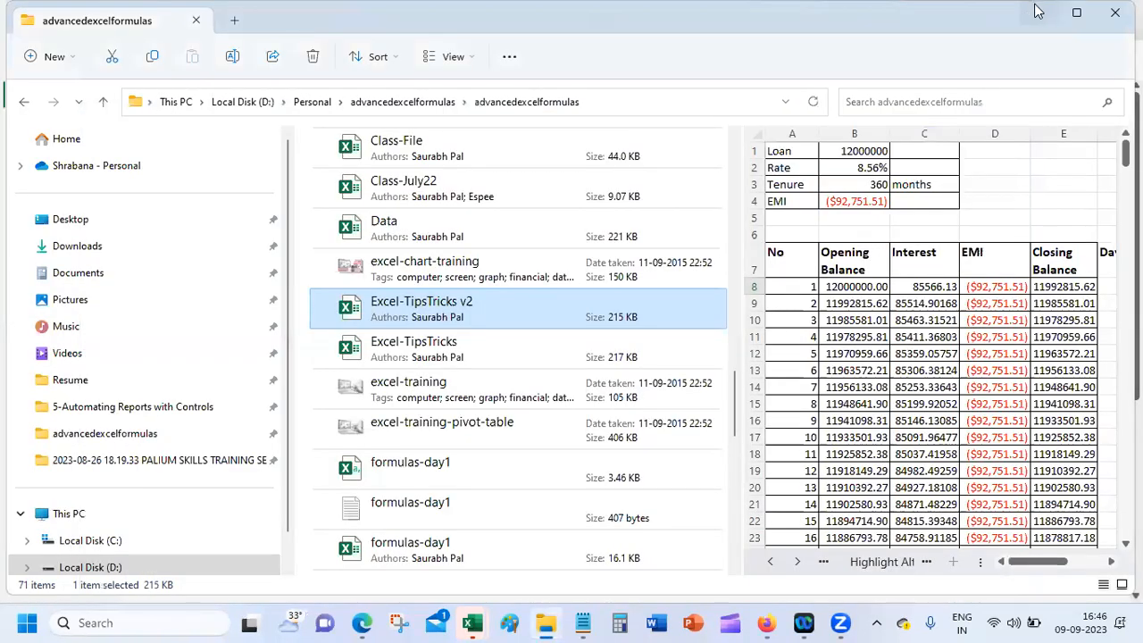
click(1038, 13)
click(1051, 11)
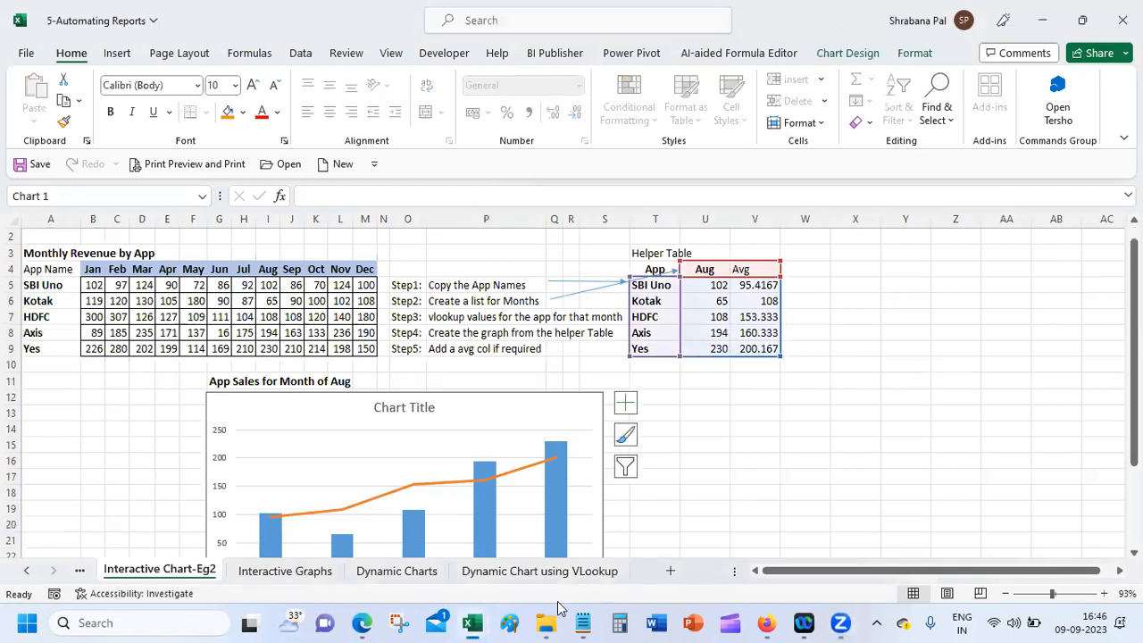
mouse_move(761, 623)
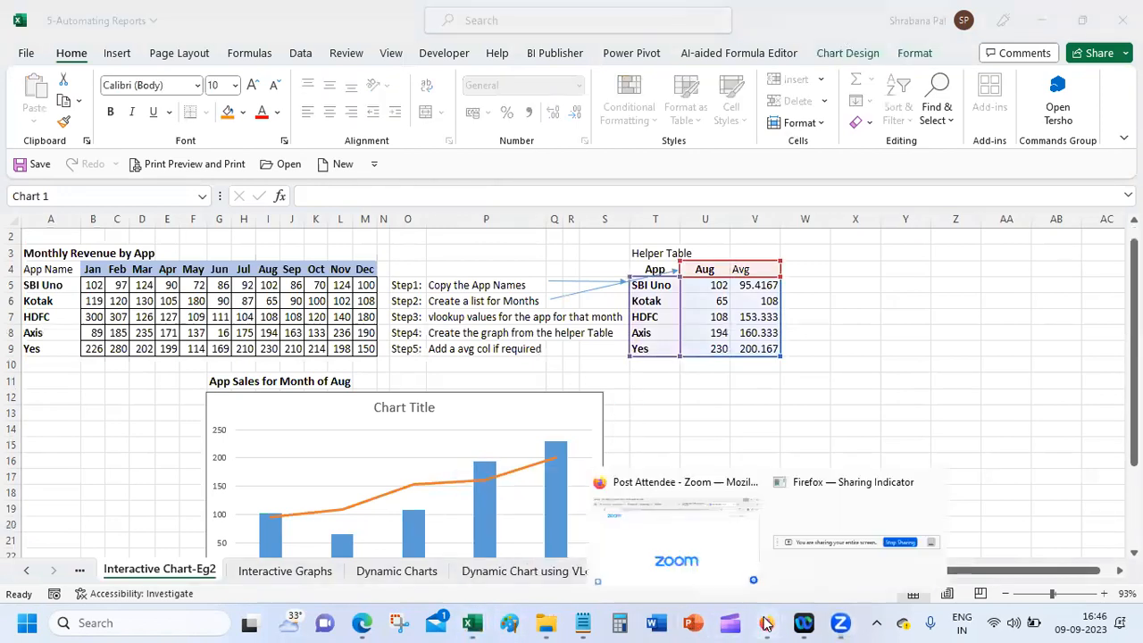
click(689, 555)
click(688, 42)
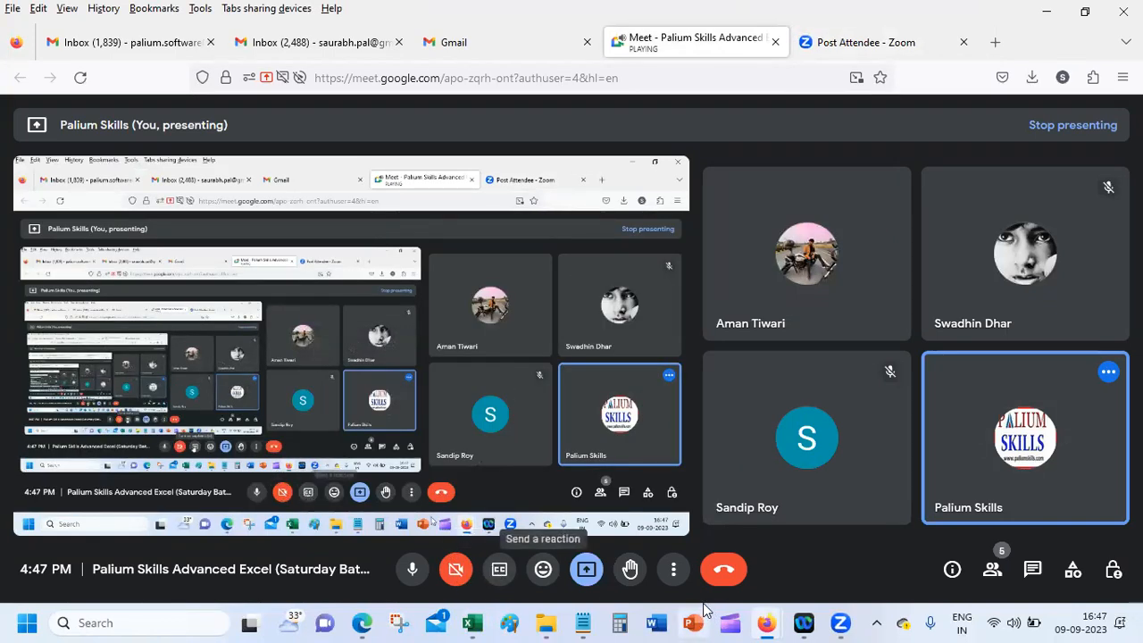
Step: Stop presenting your screen in Meet, then briefly open Start and the Win+. emoji panel
click(587, 571)
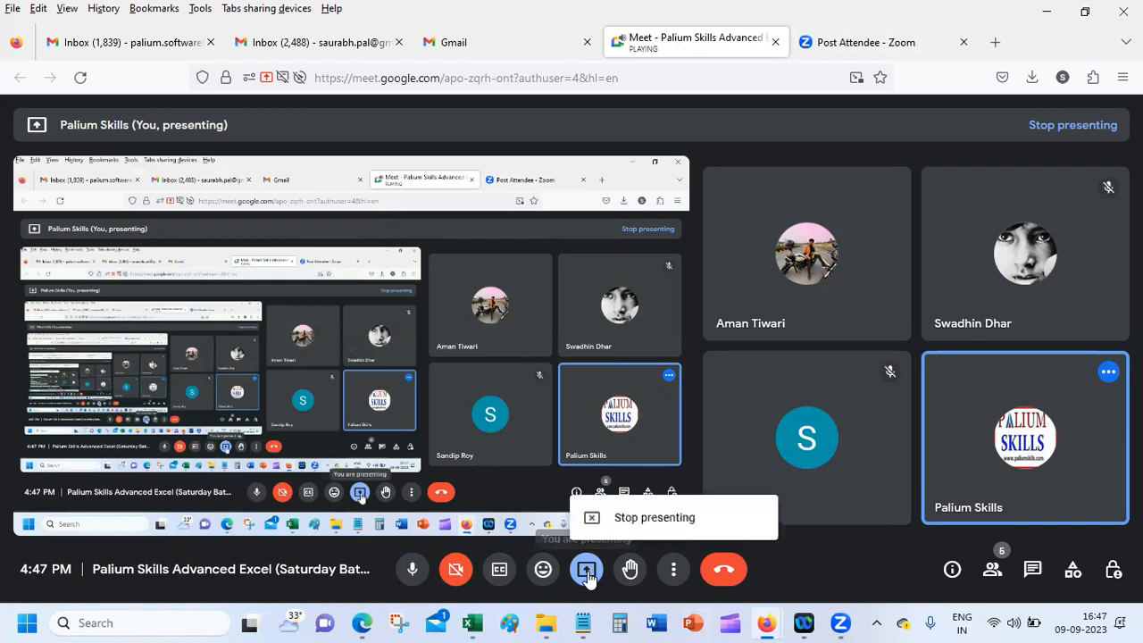
click(640, 525)
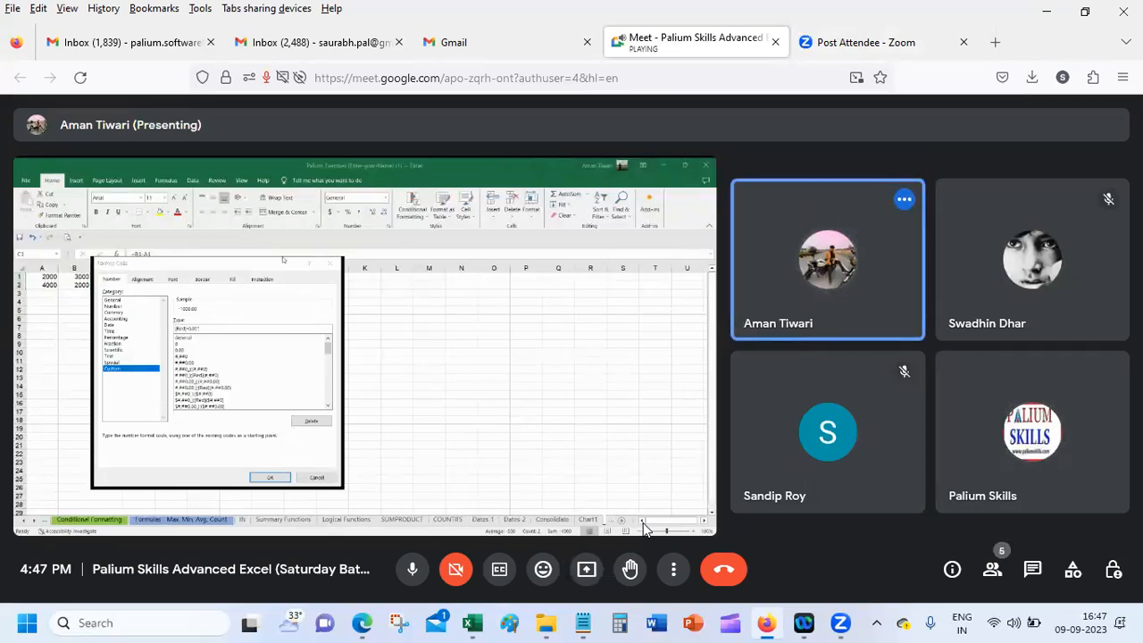
key(super)
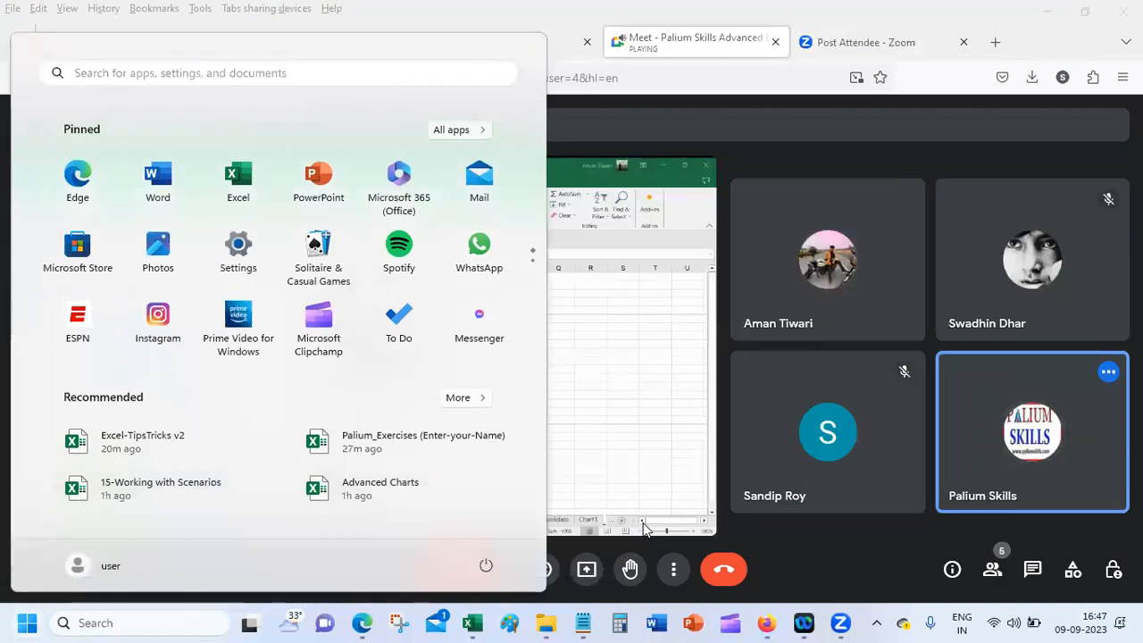
key(Escape)
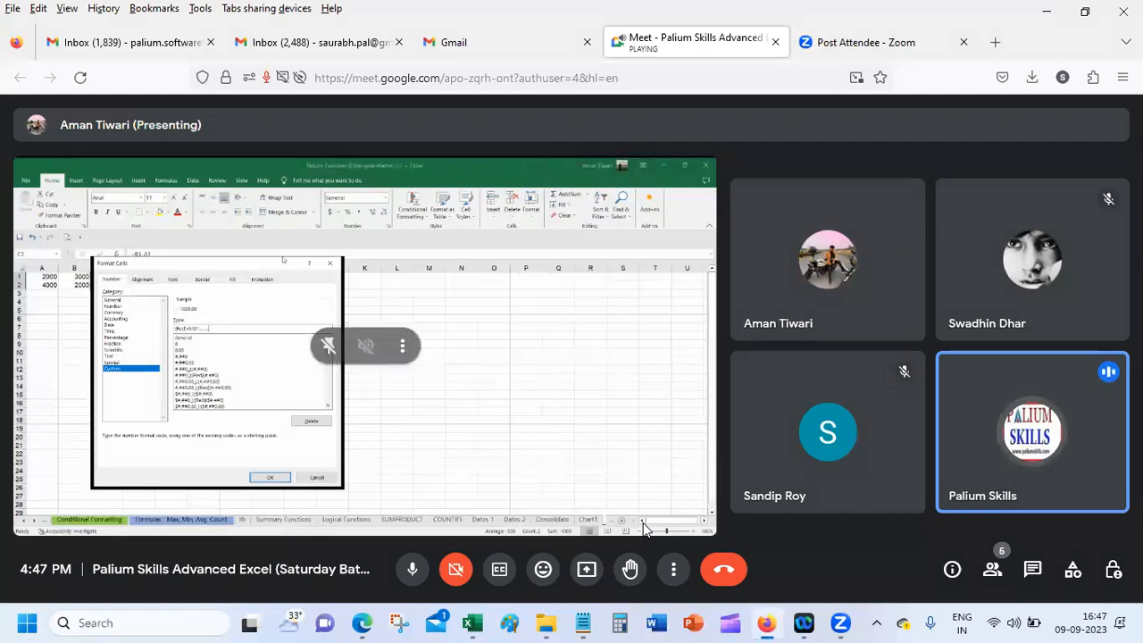
key(super+period)
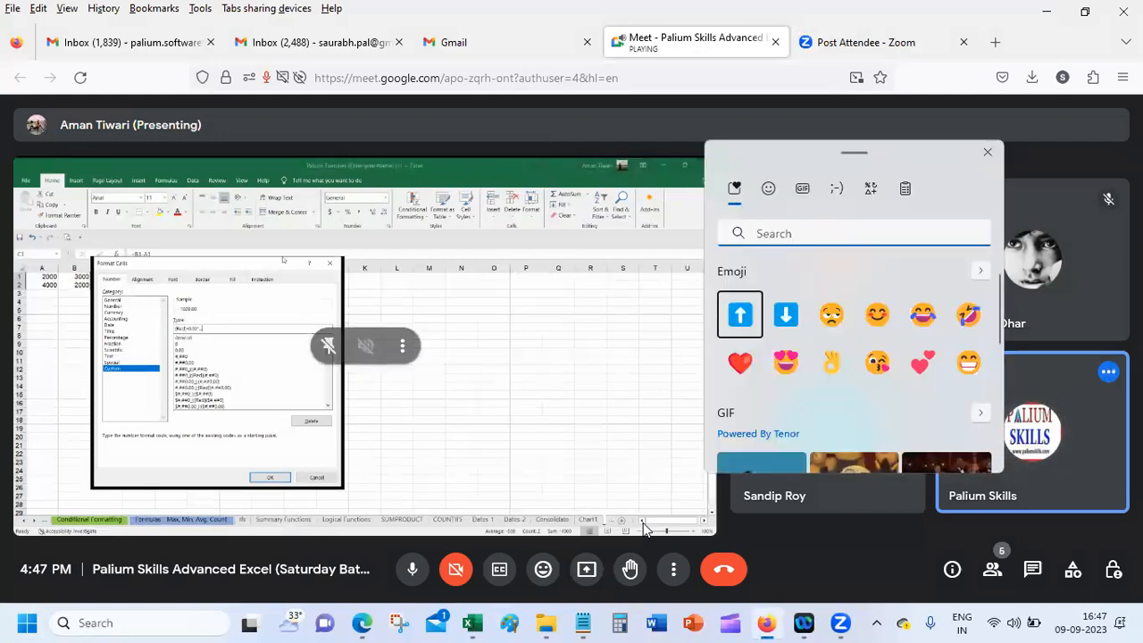
click(1000, 155)
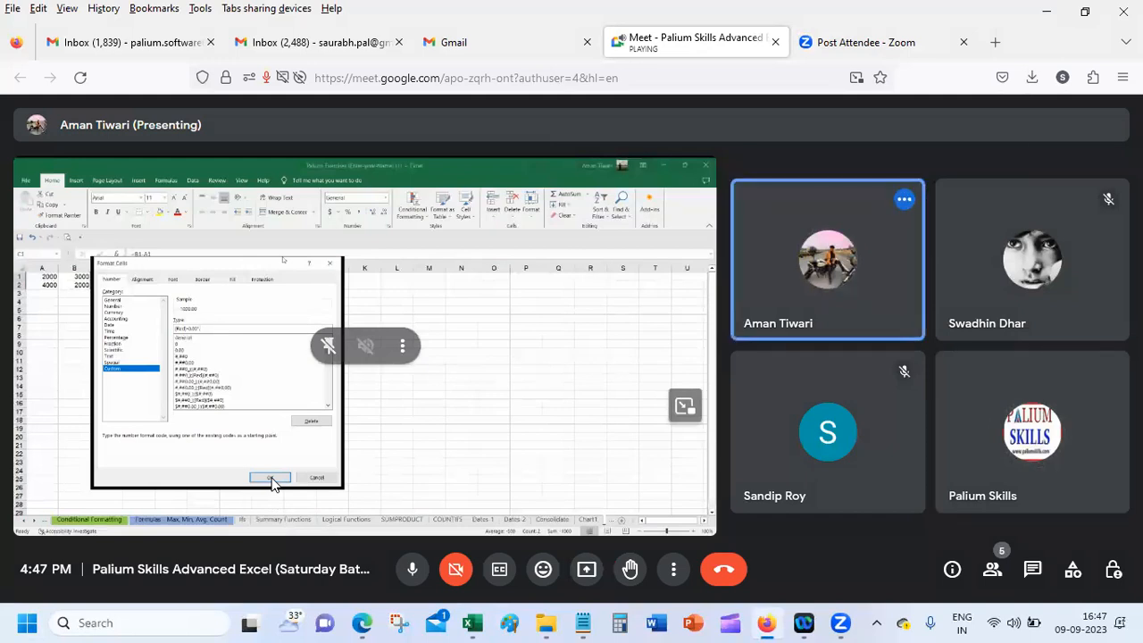
mouse_move(480, 623)
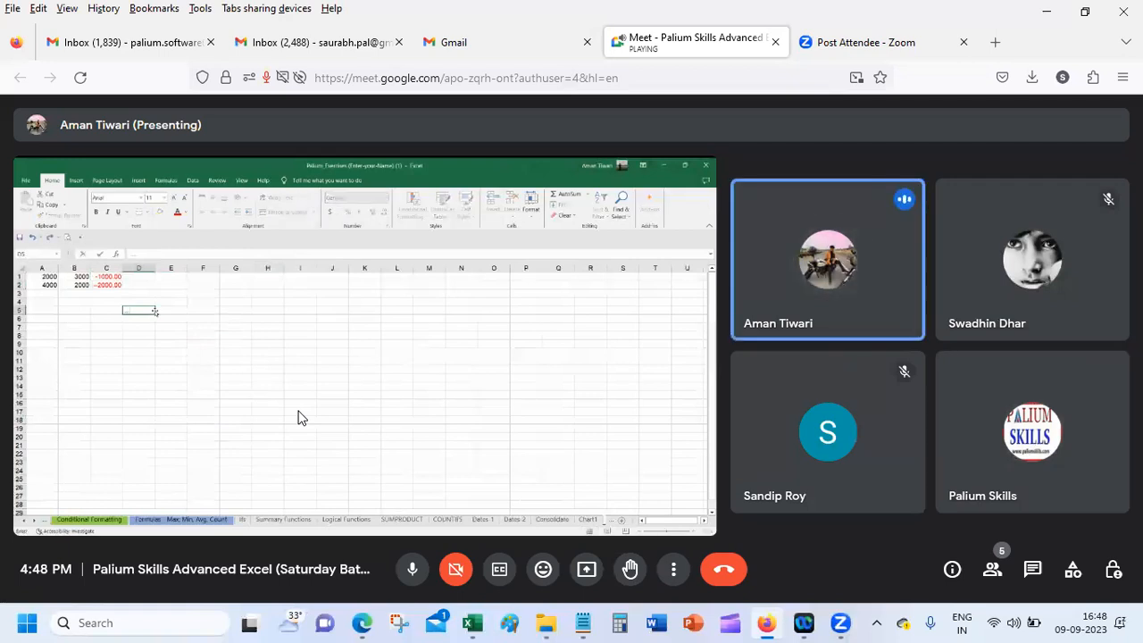
click(479, 622)
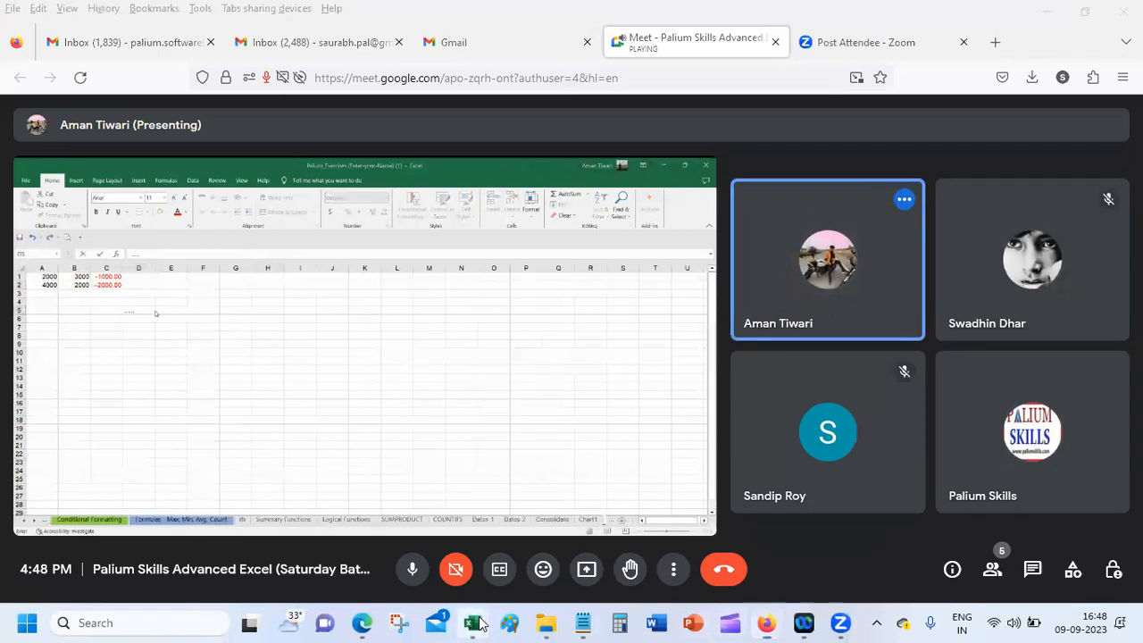
click(326, 525)
click(917, 435)
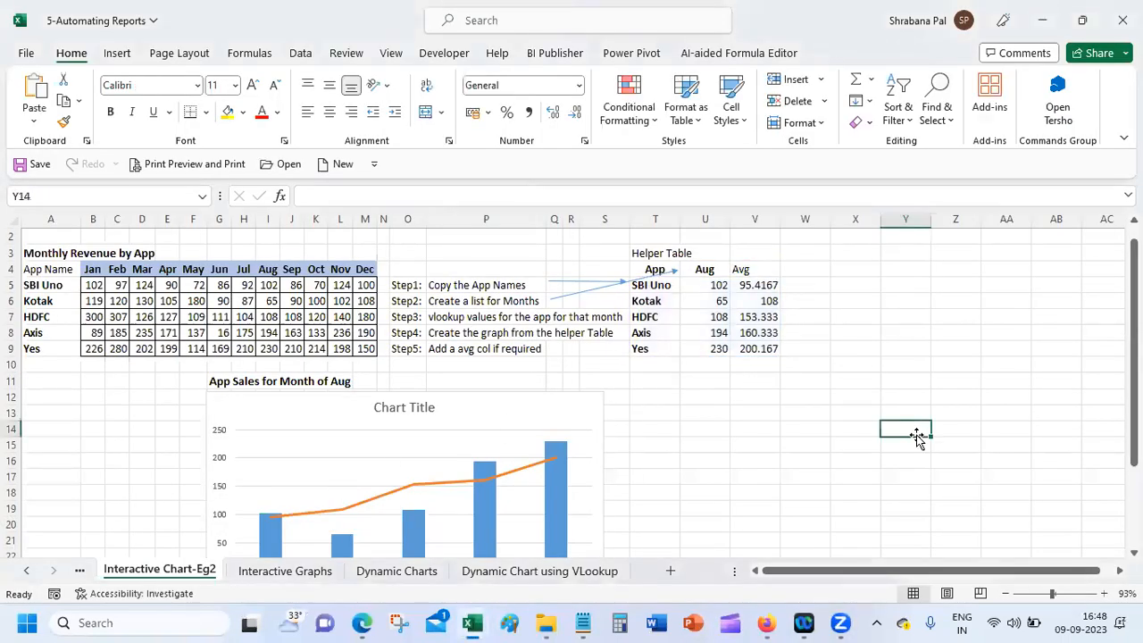
text(.)
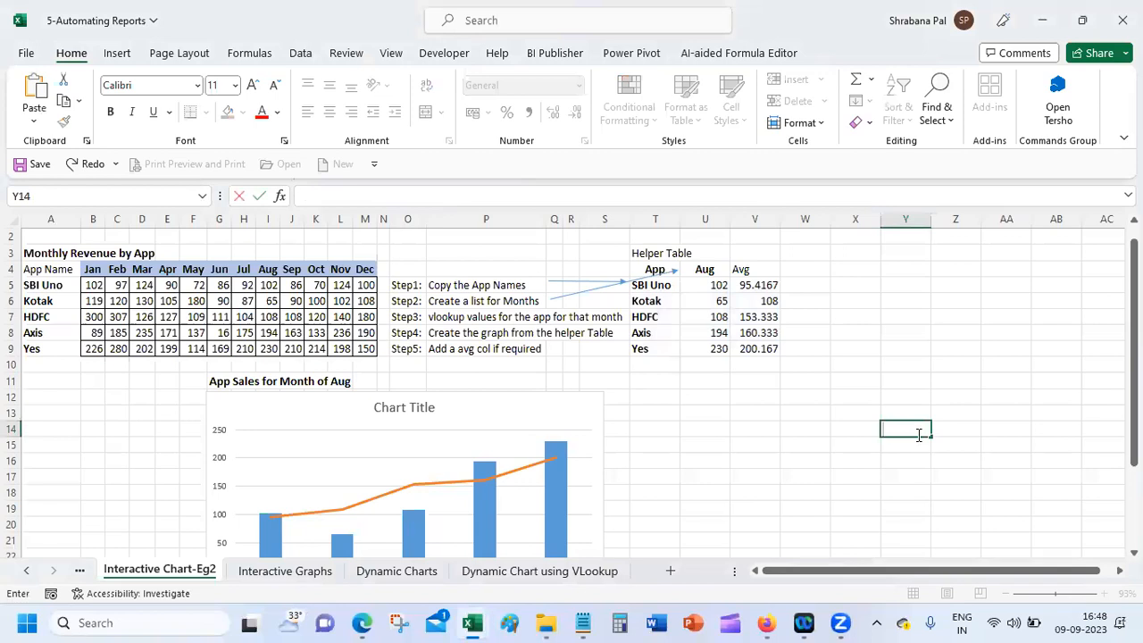
key(super+period)
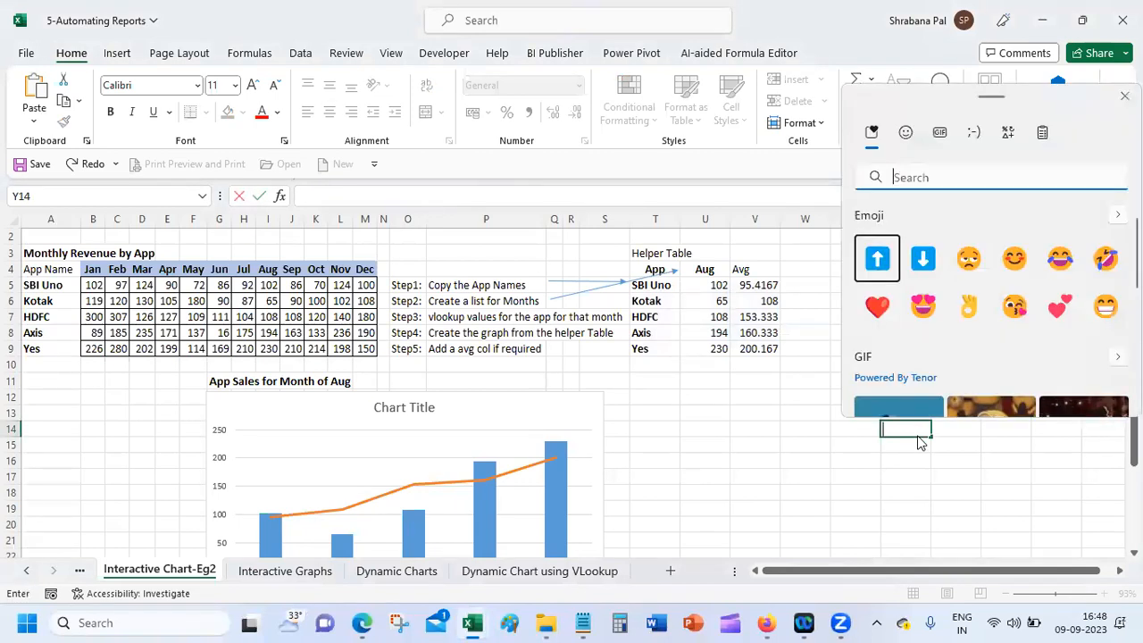
click(919, 435)
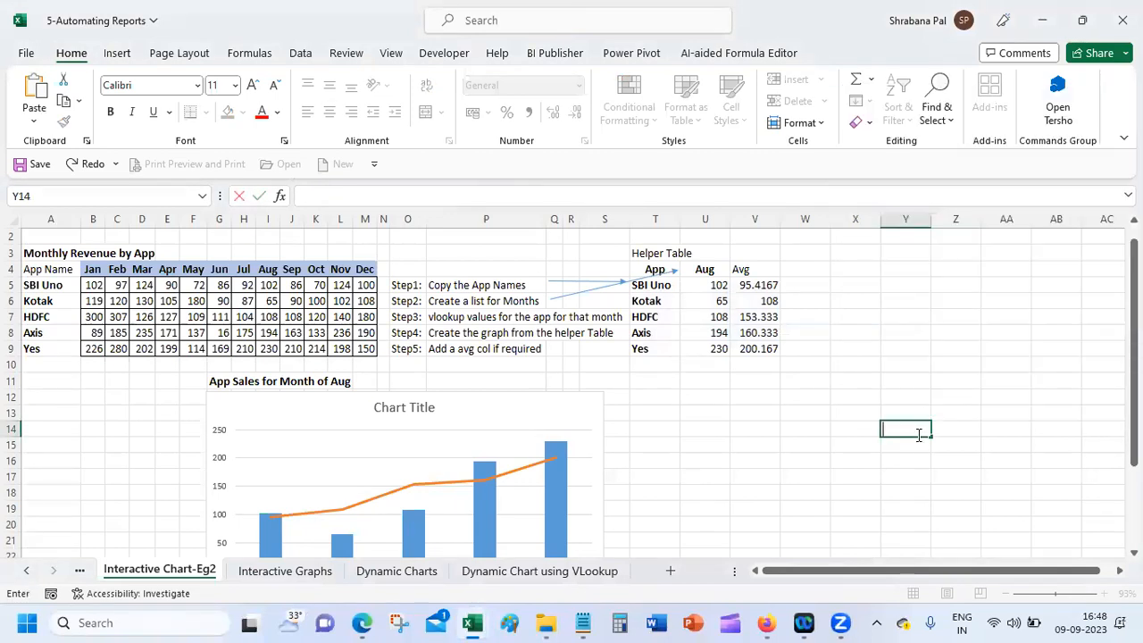
key(super+period)
click(919, 435)
click(1043, 19)
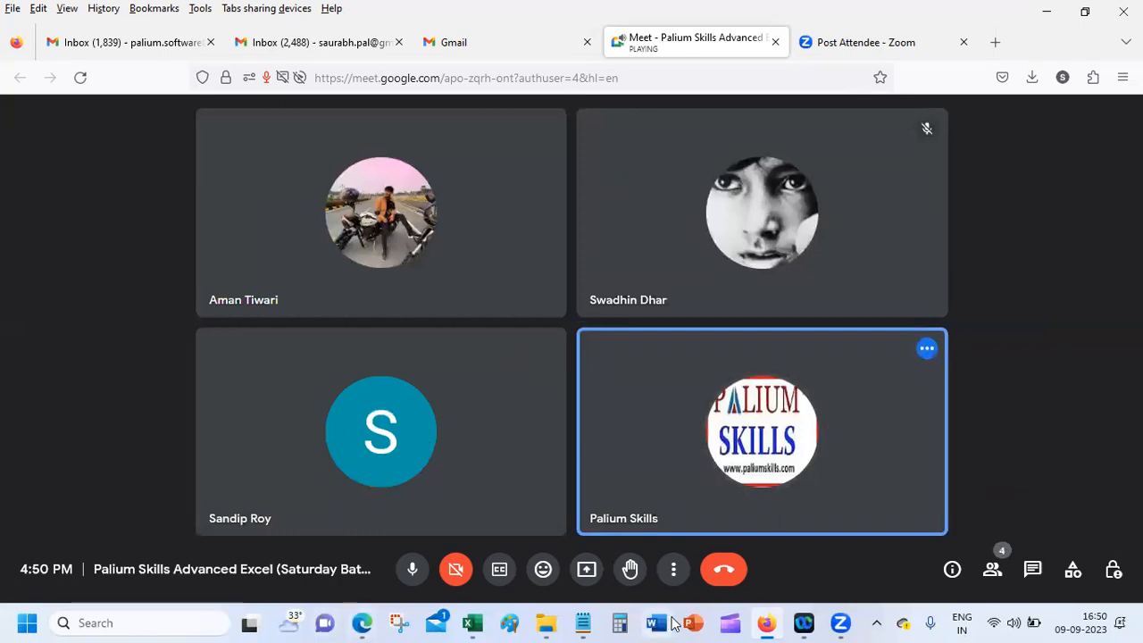
click(477, 616)
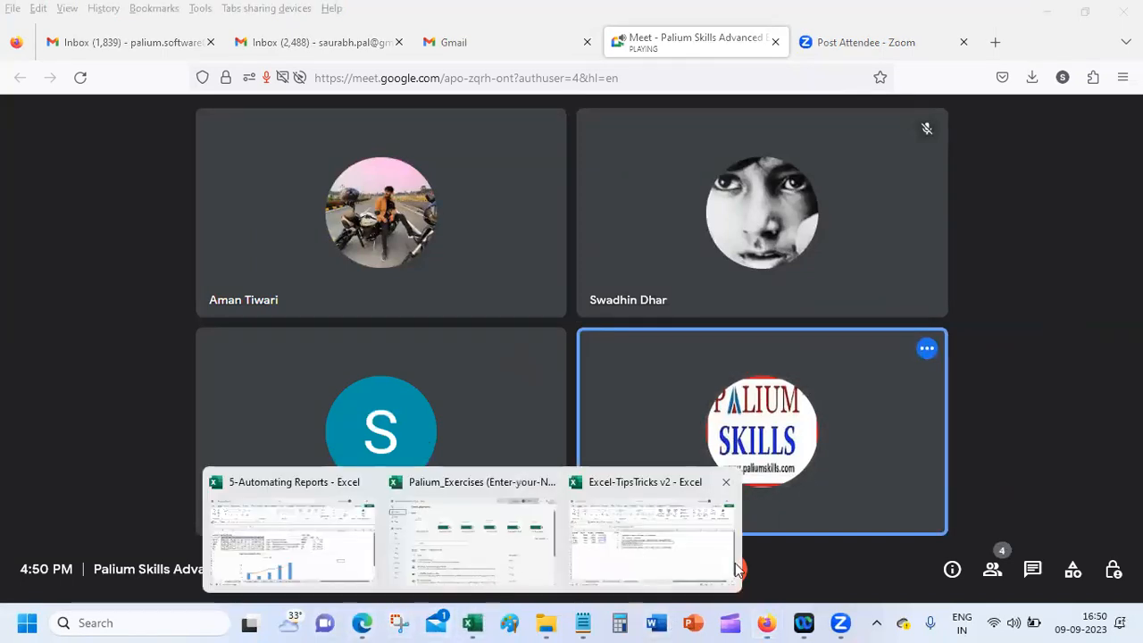
click(676, 560)
click(446, 386)
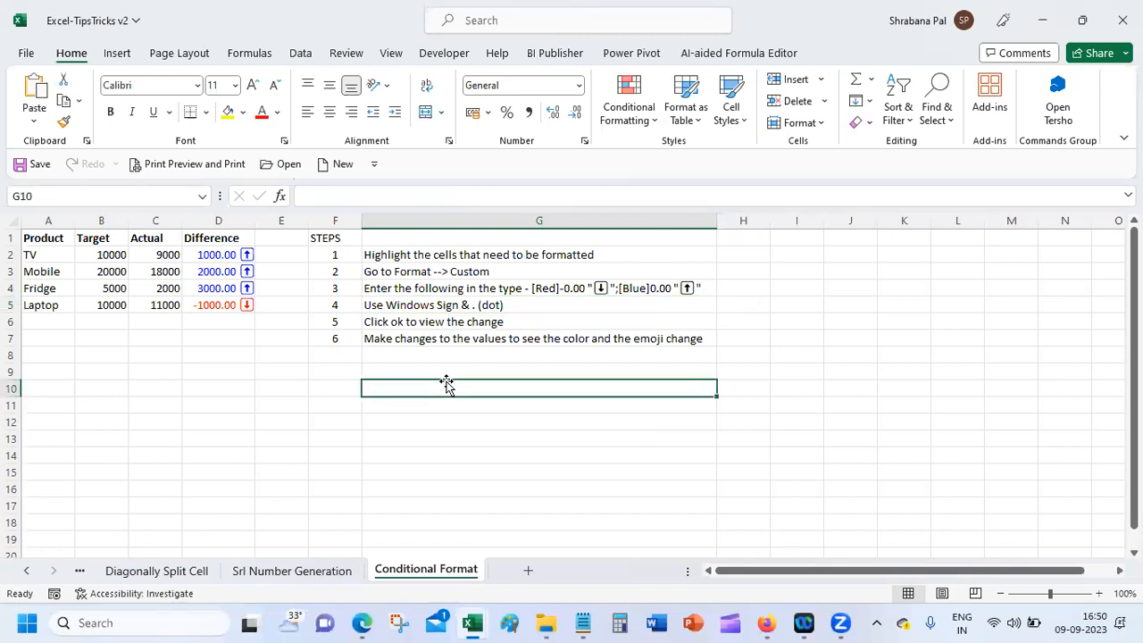
key(super+period)
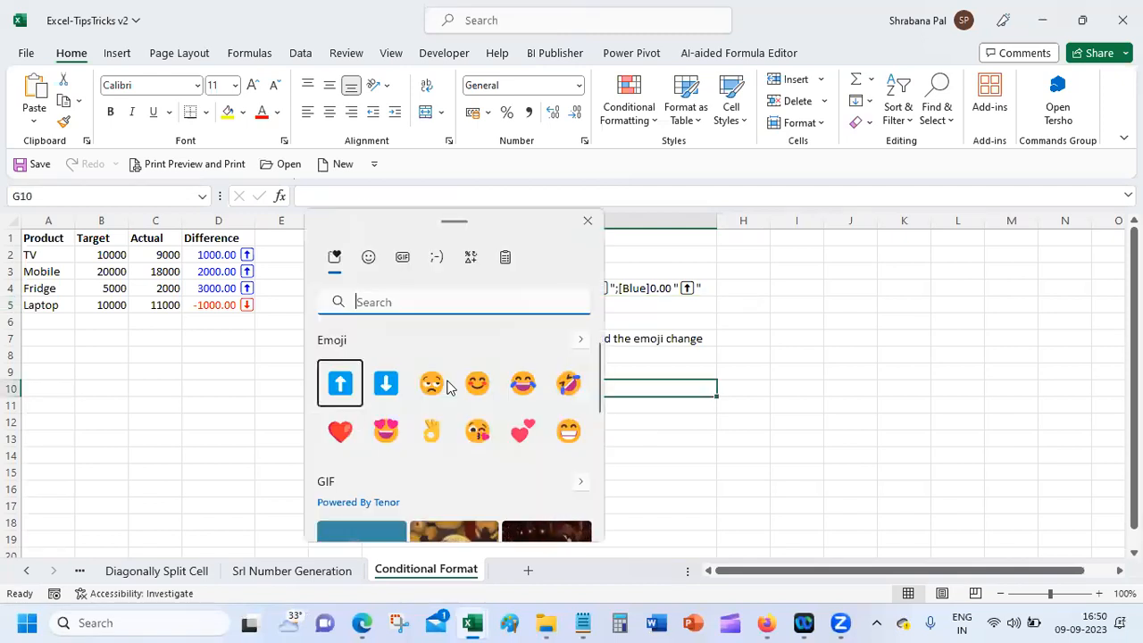
key(Escape)
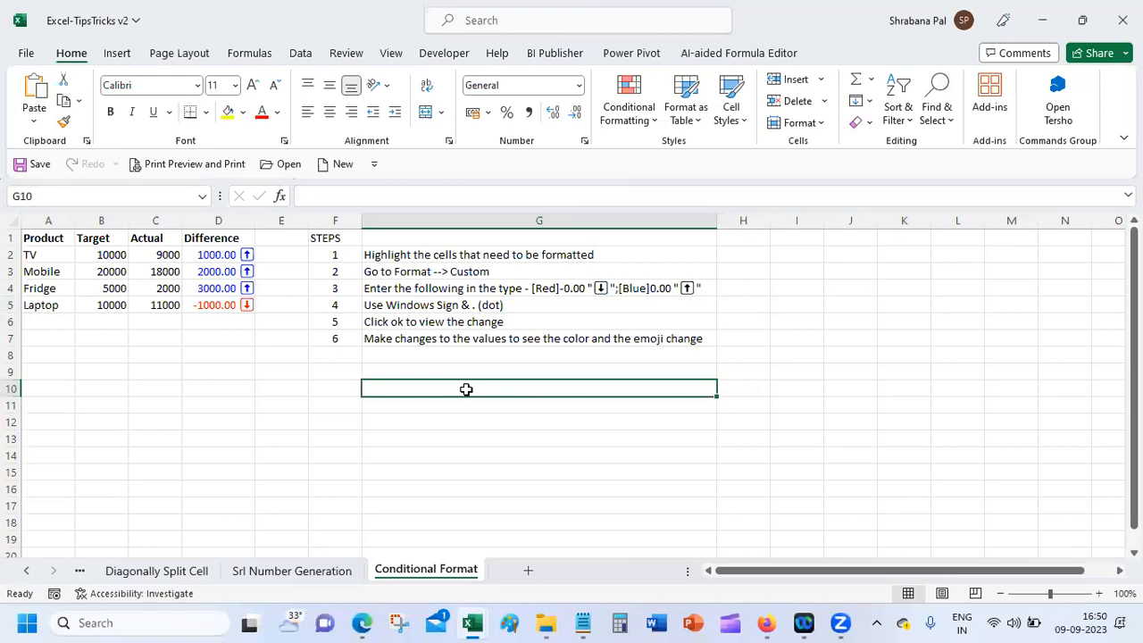
key(super+period)
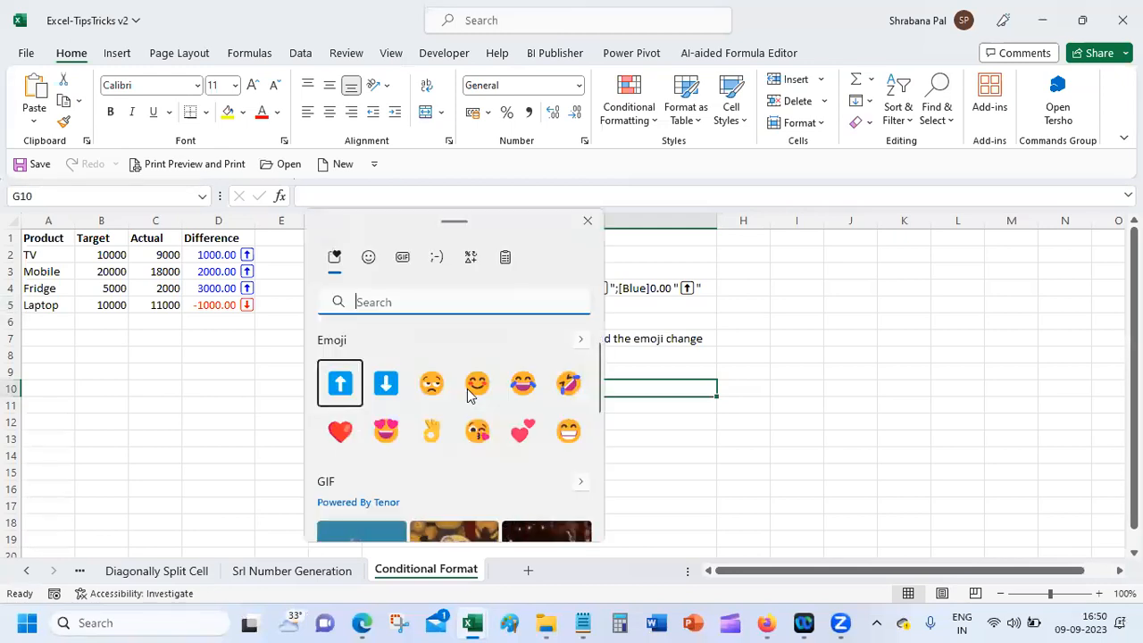
click(588, 221)
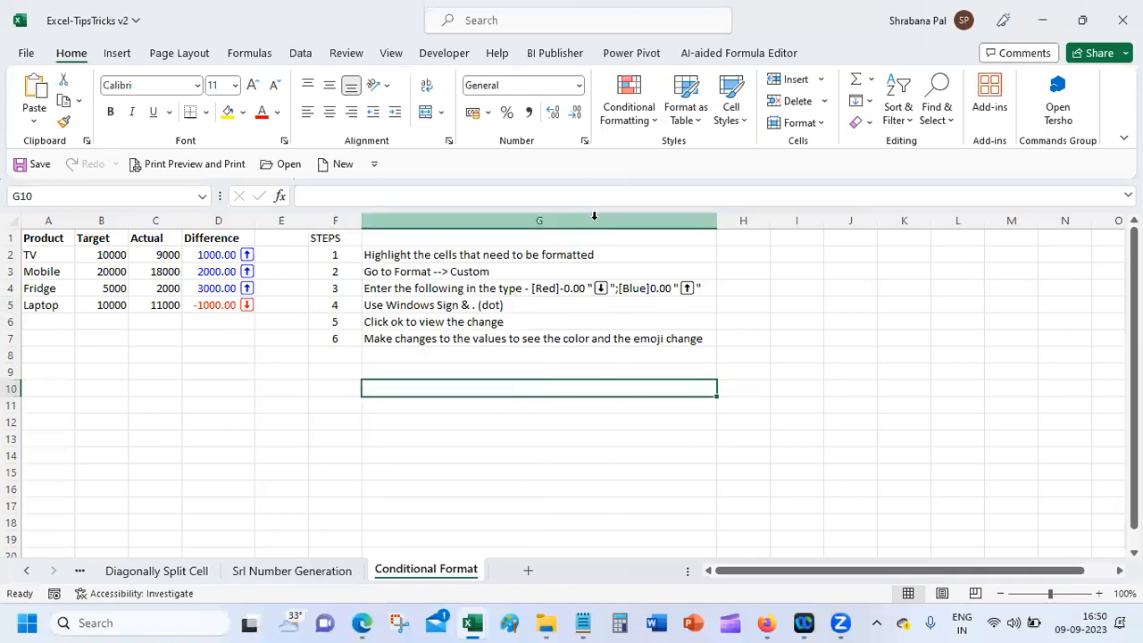
click(766, 622)
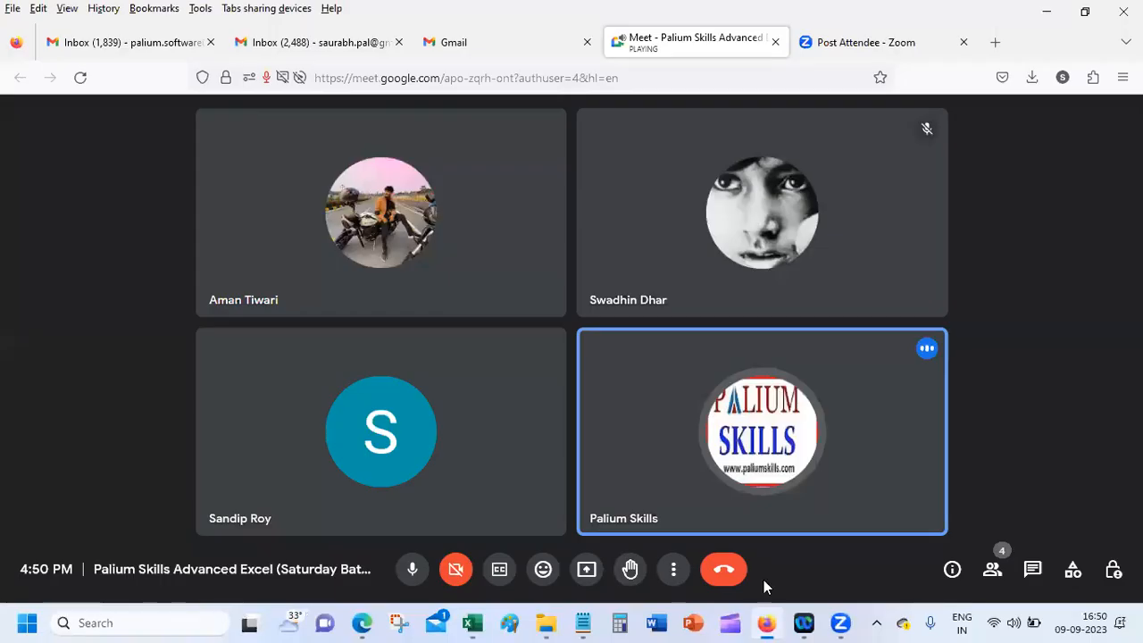
Step: Search Google in a new tab for 'how to get emoji in excel', then minimise Firefox
click(995, 42)
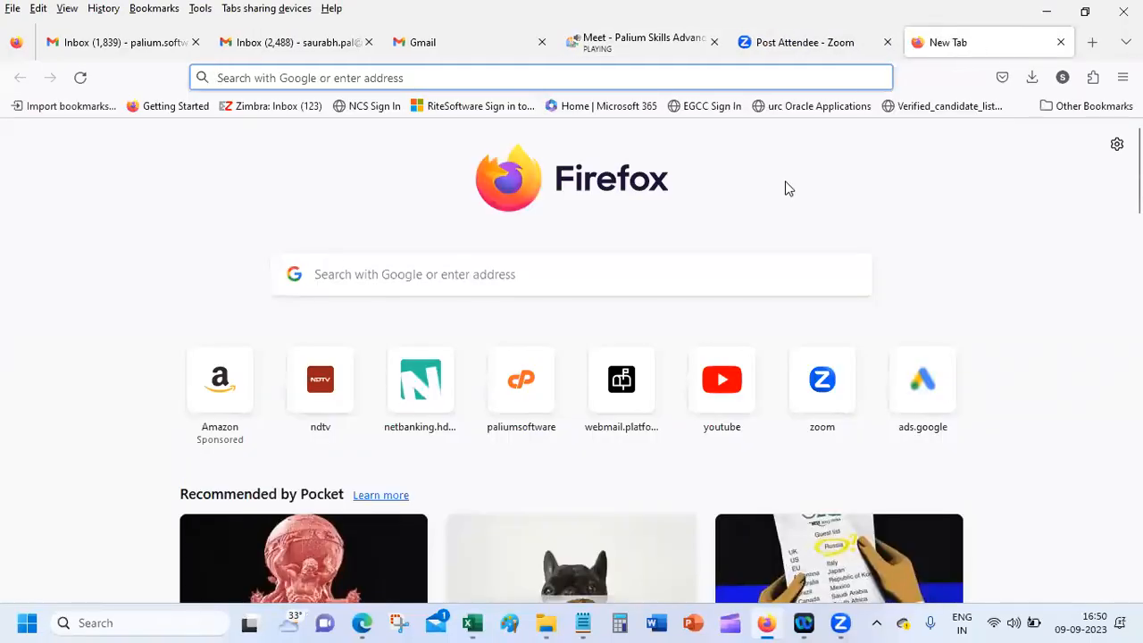
text(h)
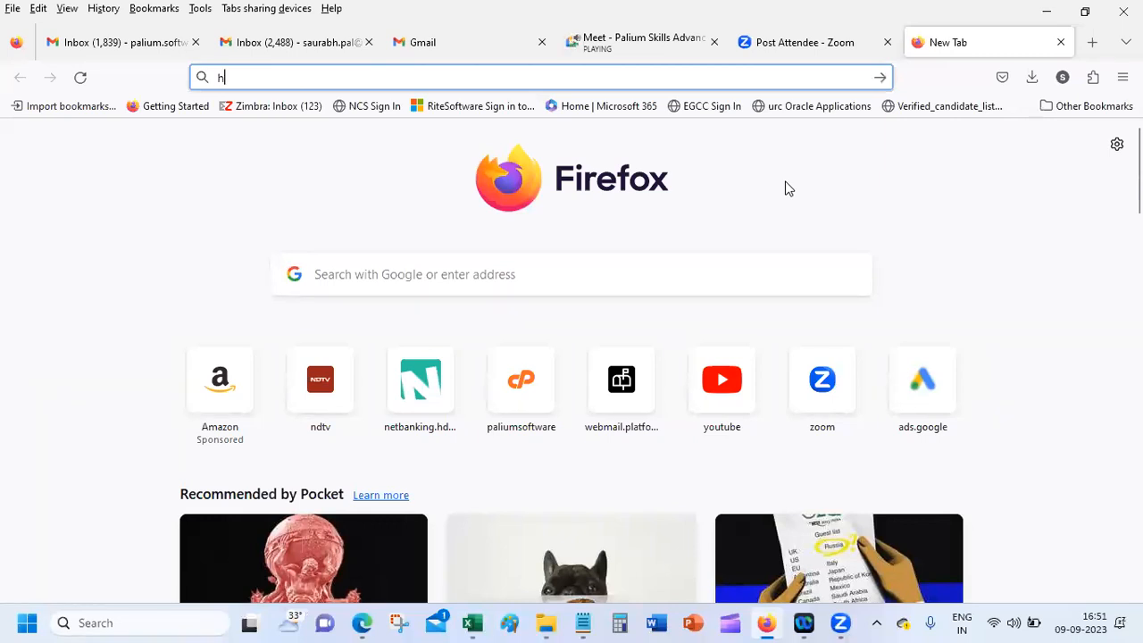
text(ow to get e)
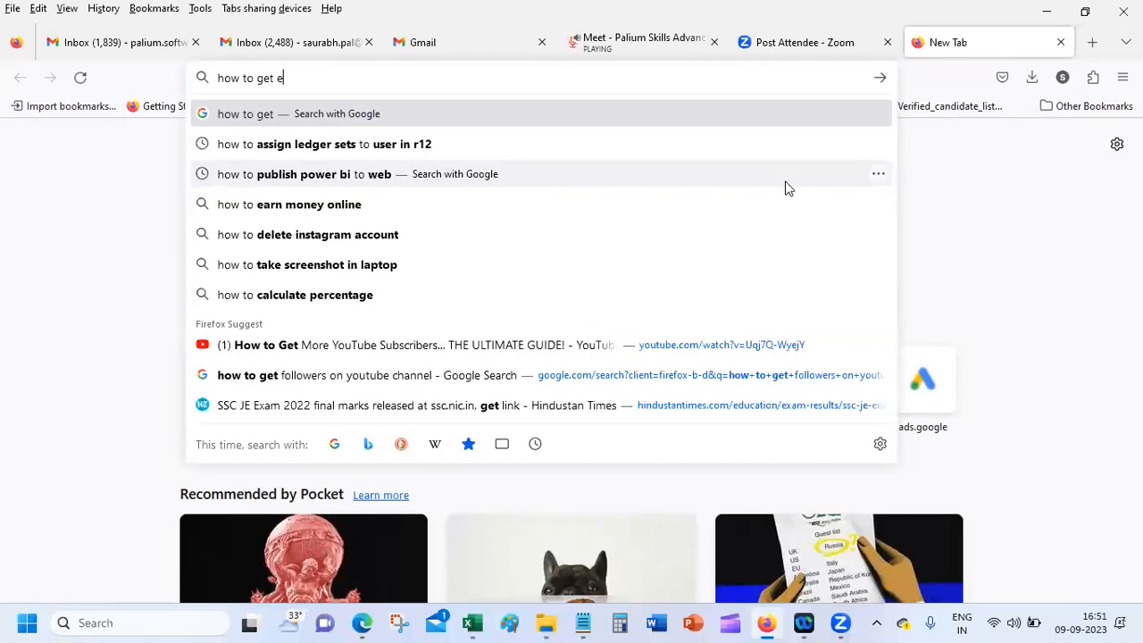
text(moji in)
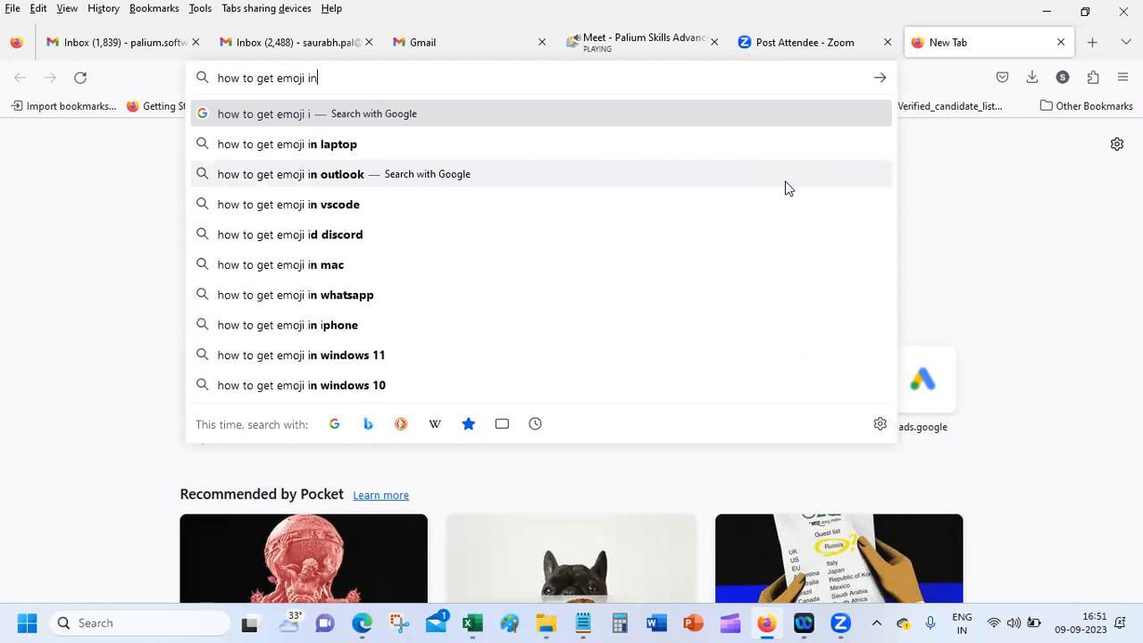
text( excel)
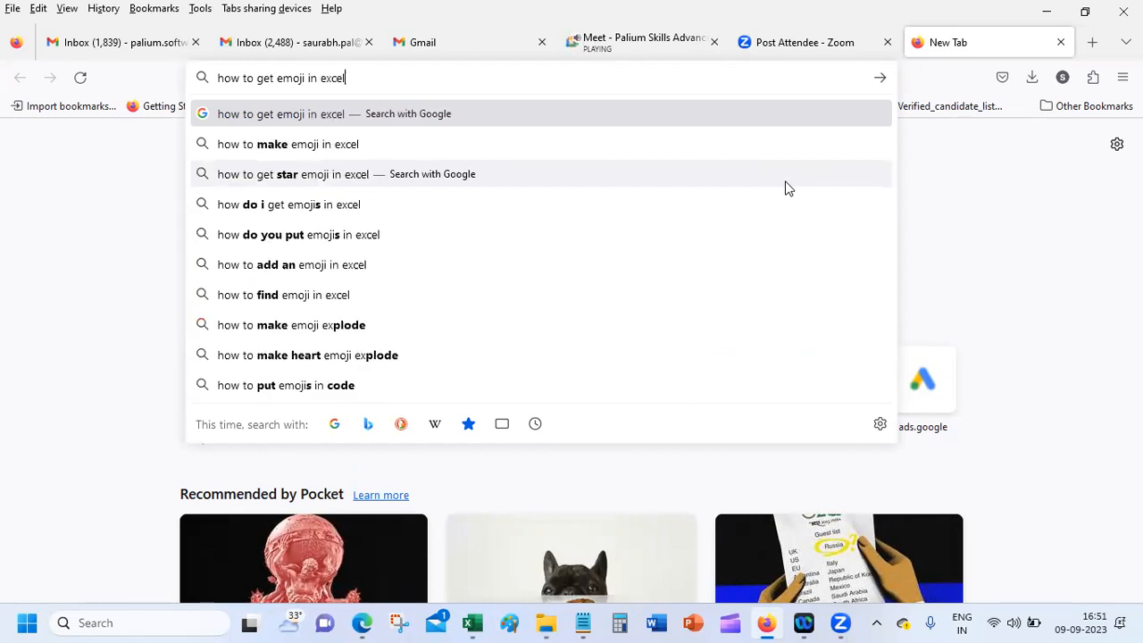
key(Return)
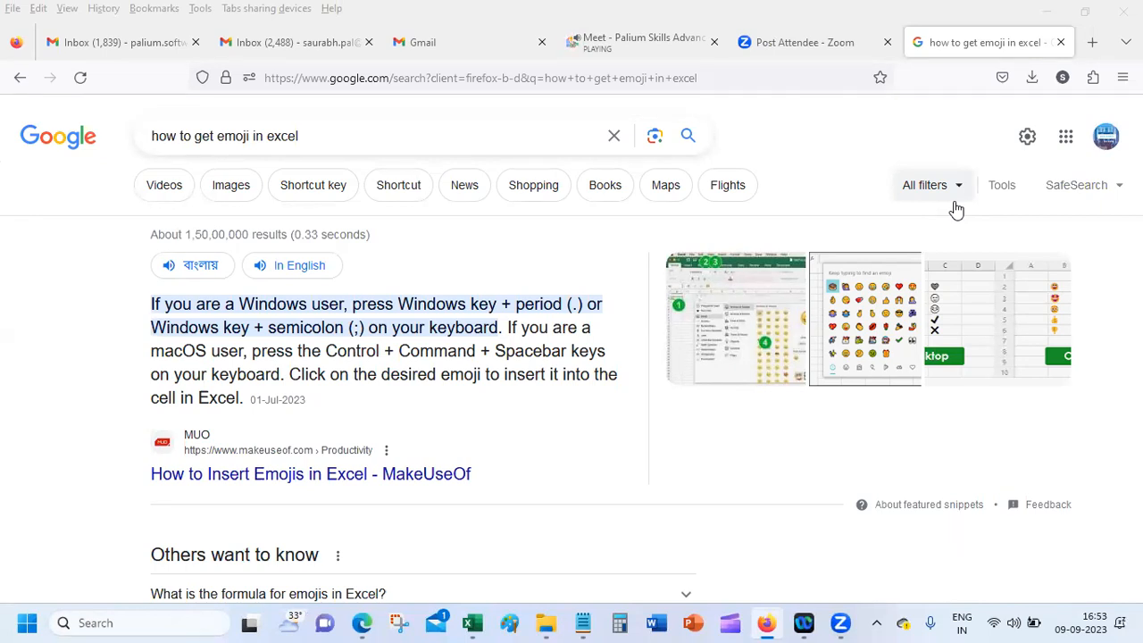
click(767, 622)
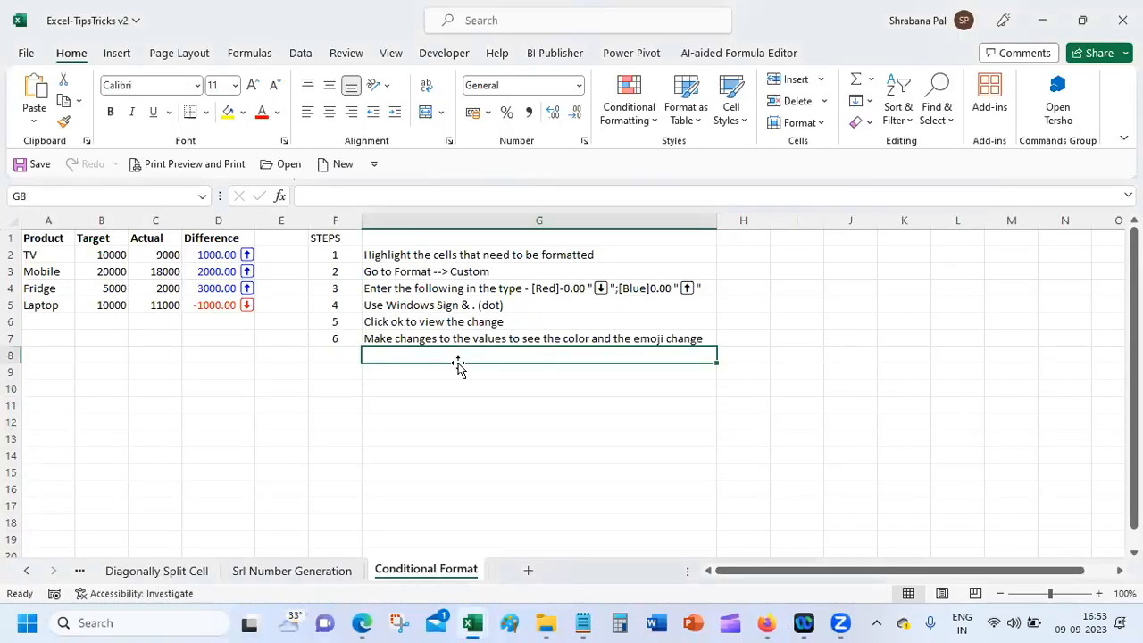
Step: Bring Firefox back and switch to the Google Meet tab
click(766, 622)
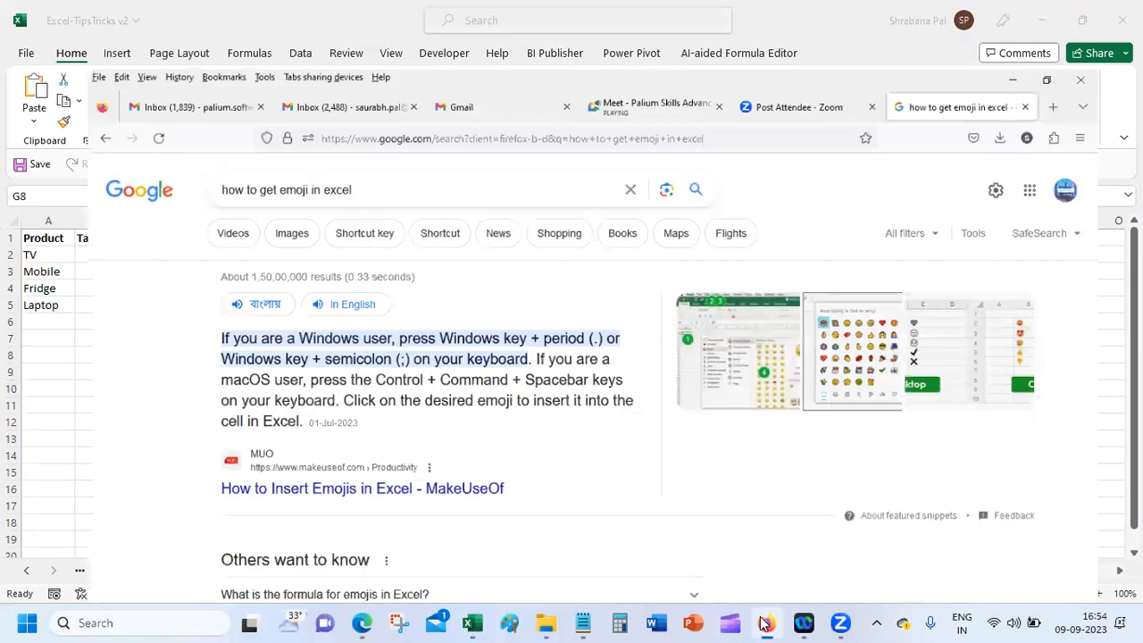
click(767, 623)
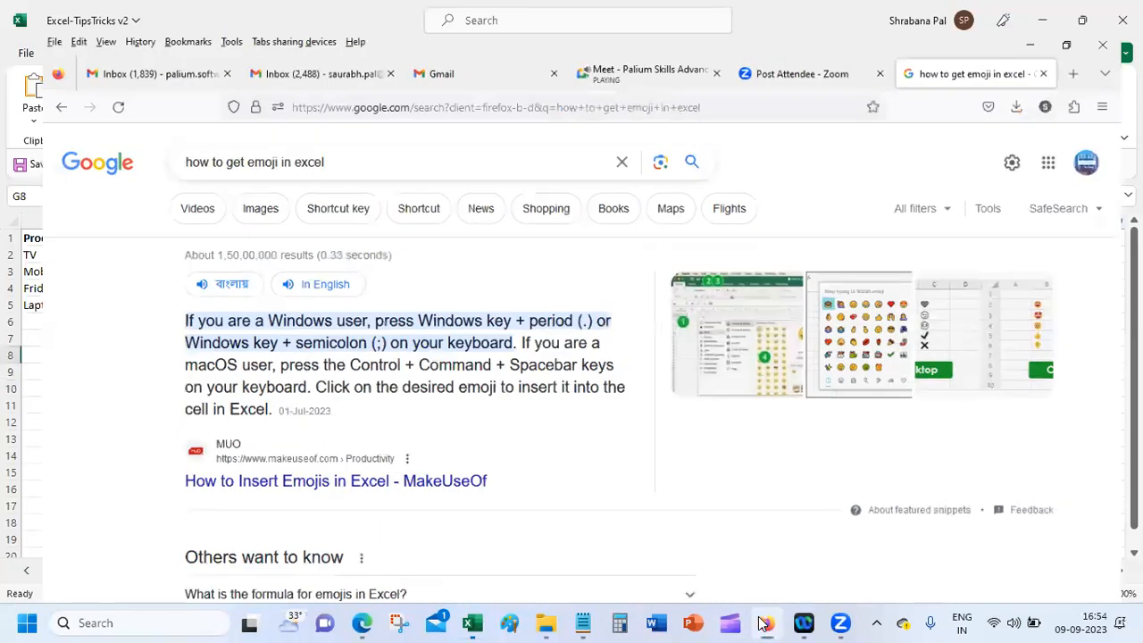
click(767, 622)
click(670, 42)
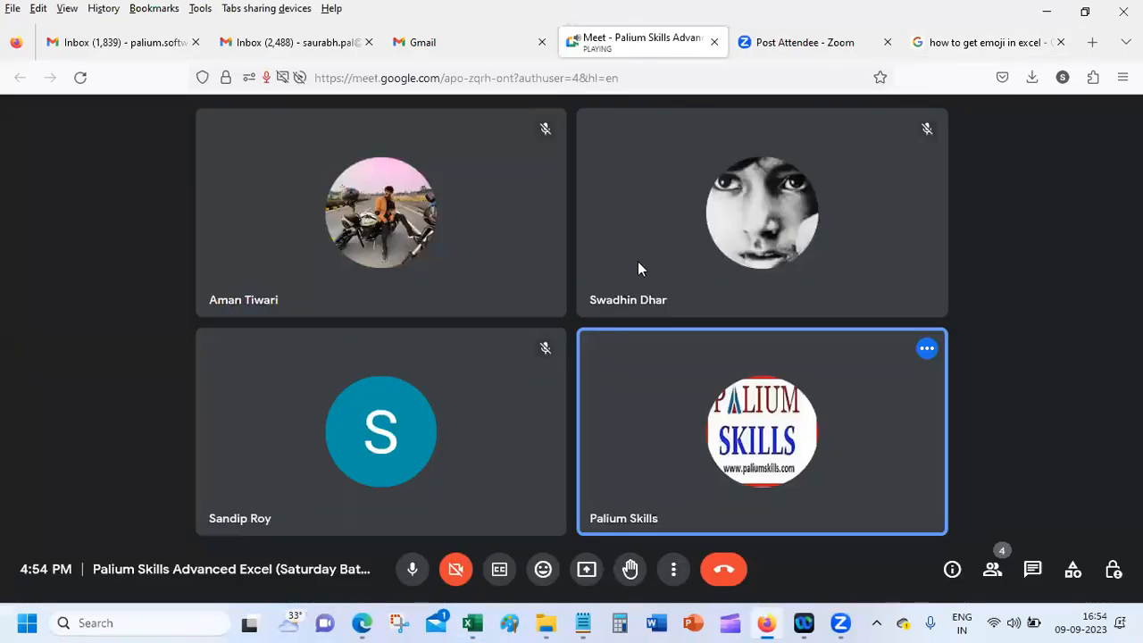
Step: Present the entire screen to the meeting and return to the Excel-TipsTricks v2 workbook
click(582, 572)
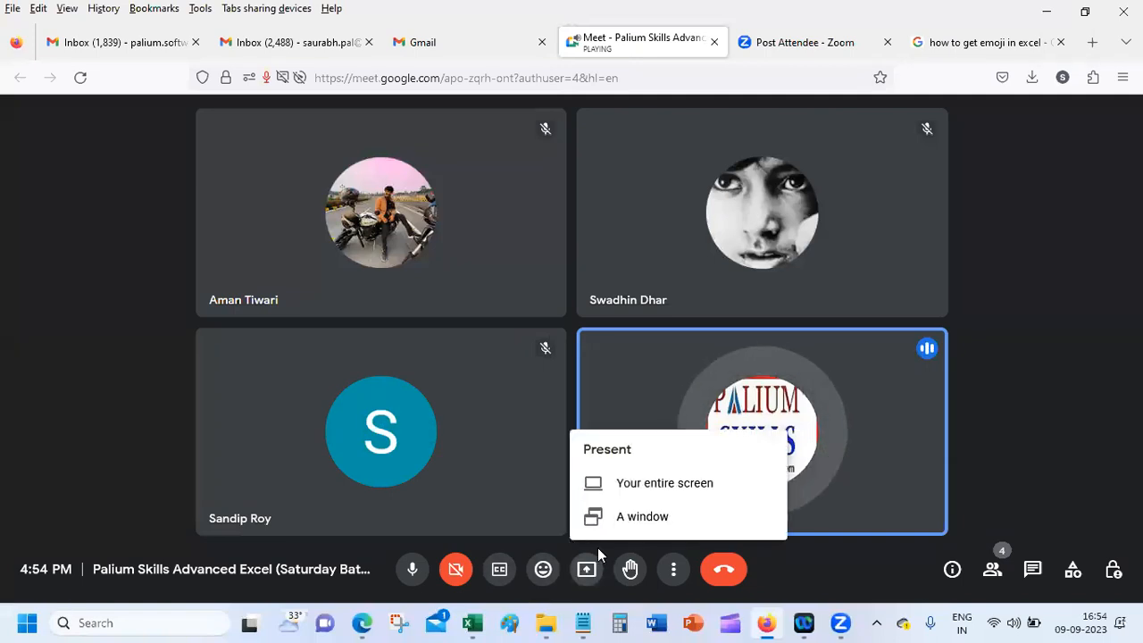
click(649, 479)
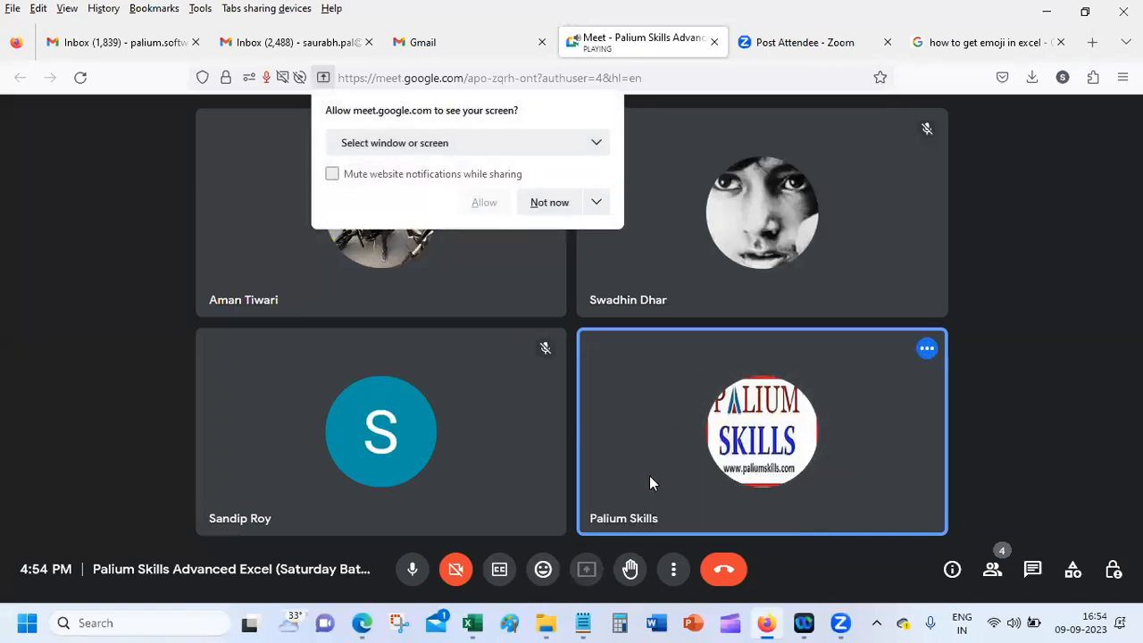
click(505, 142)
click(476, 279)
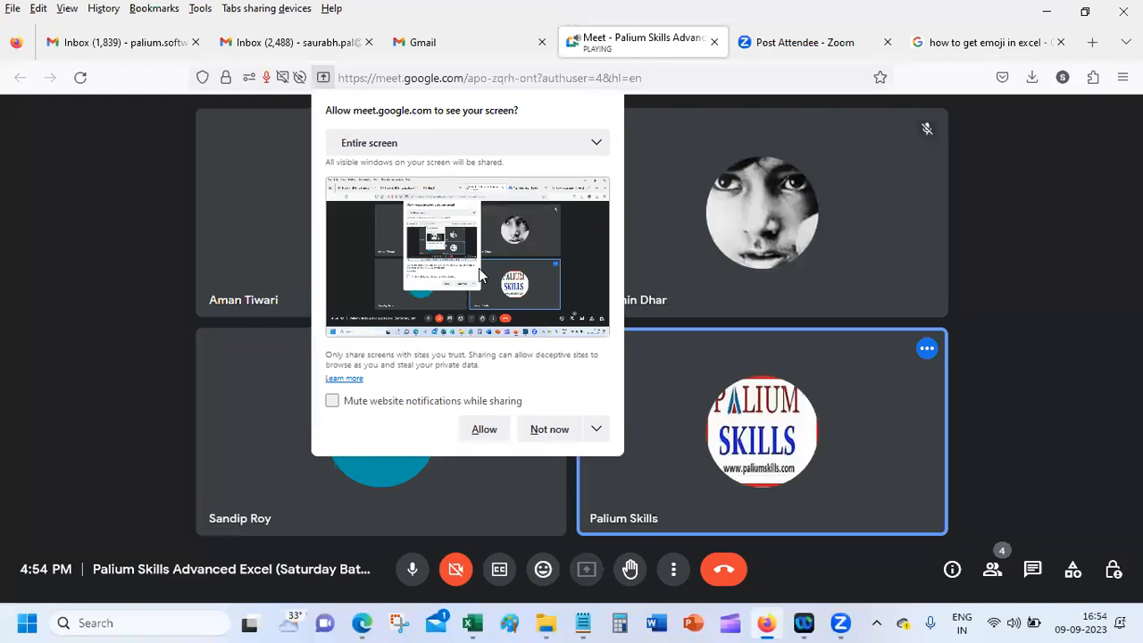
click(485, 436)
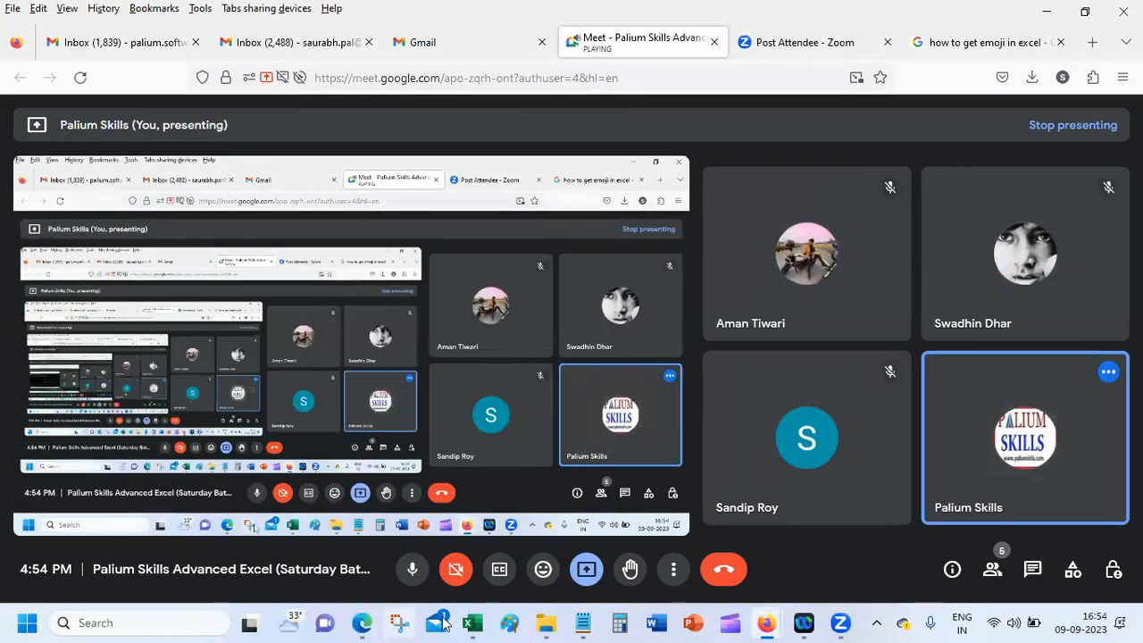
mouse_move(501, 610)
click(672, 541)
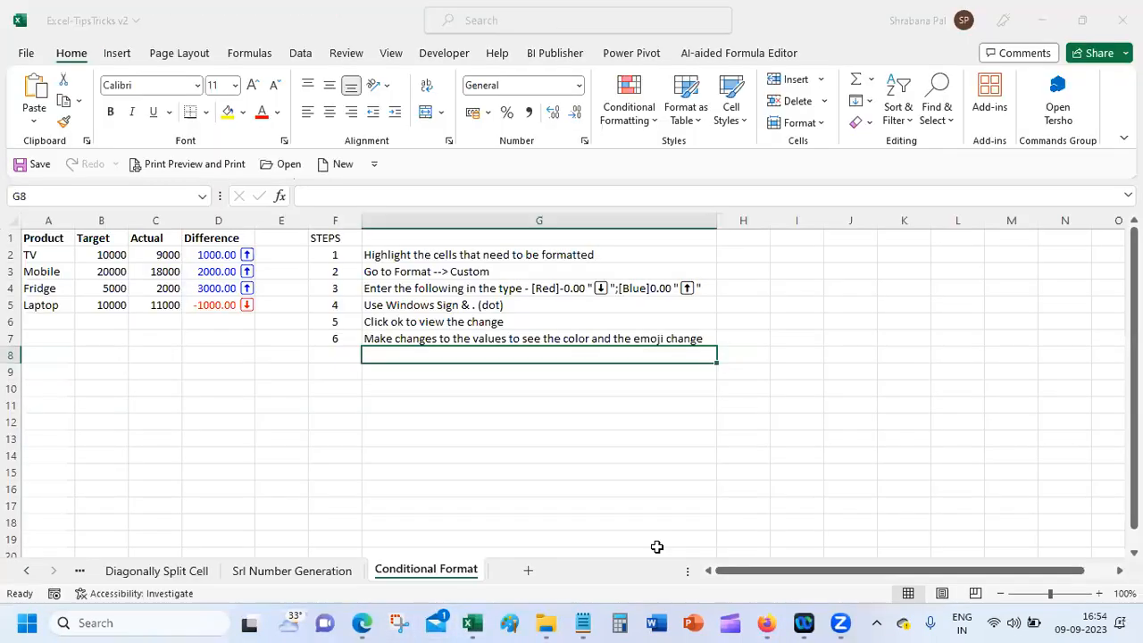
mouse_move(474, 623)
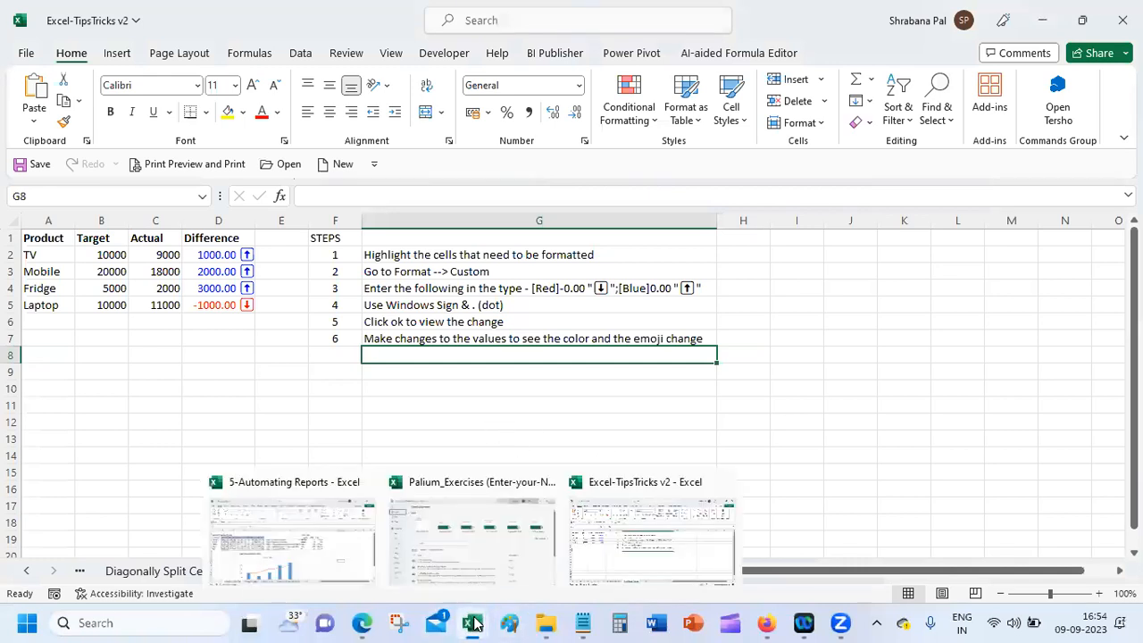
click(467, 541)
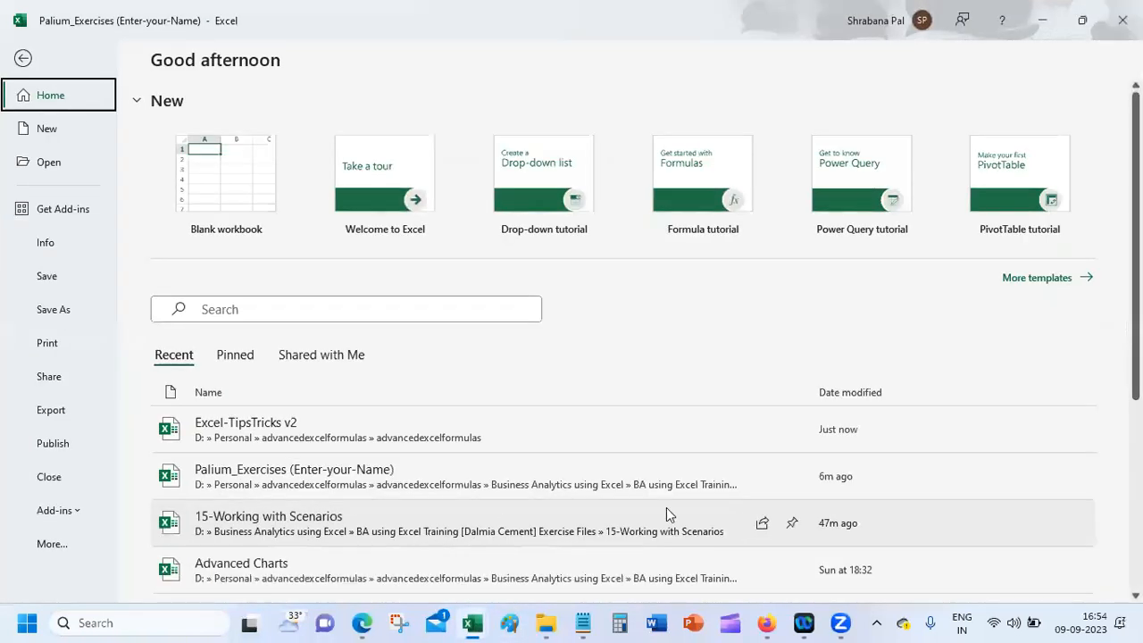
click(279, 429)
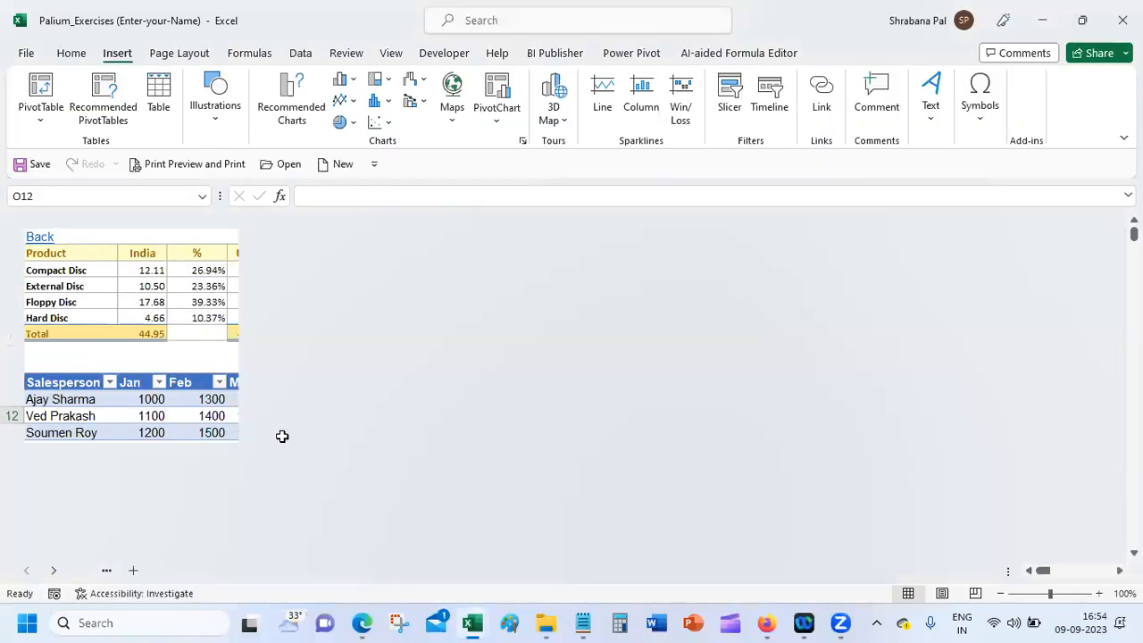
click(326, 309)
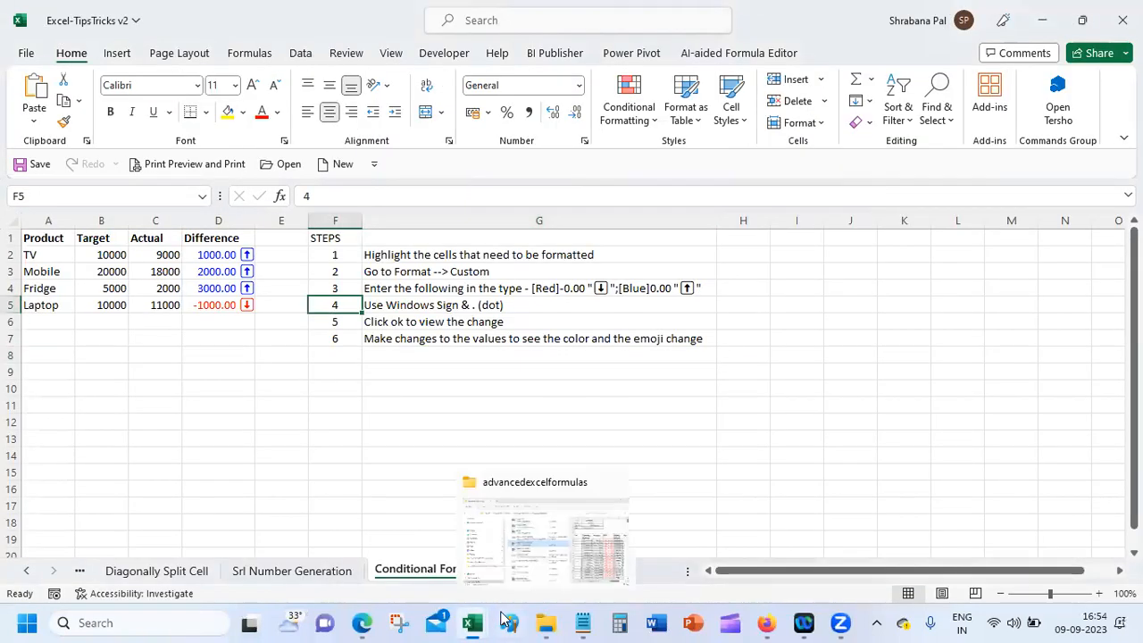
mouse_move(471, 622)
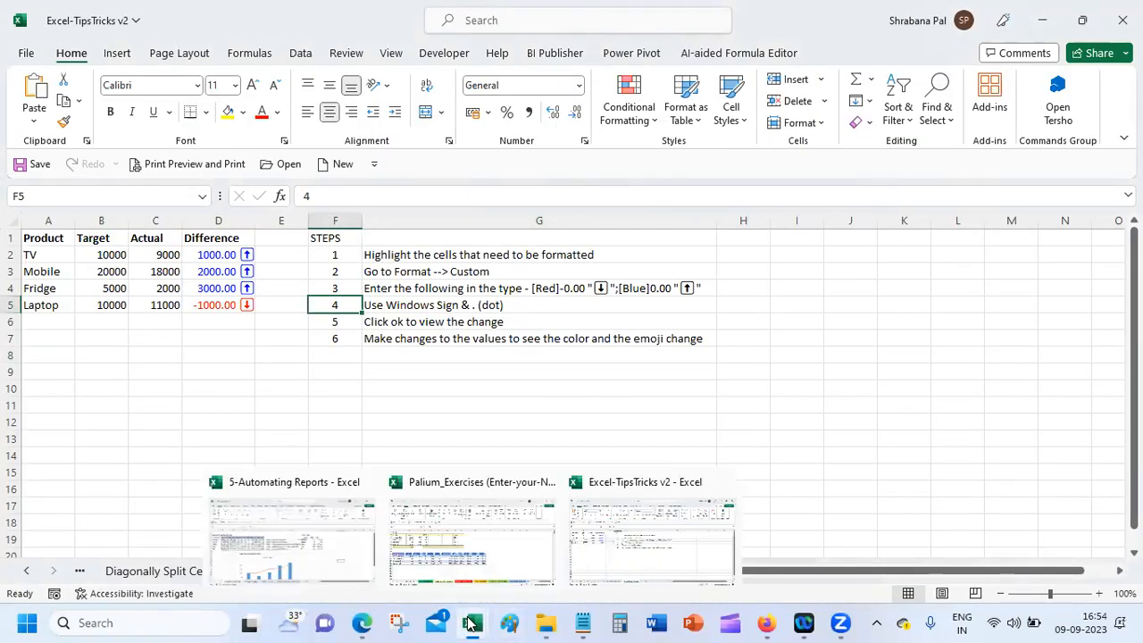
click(457, 386)
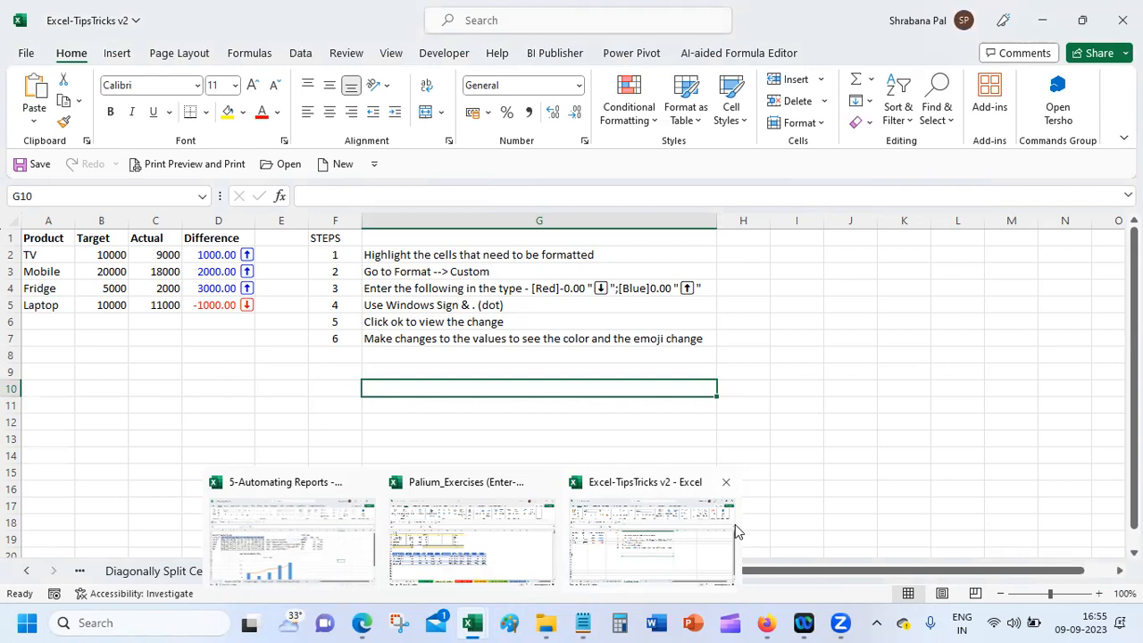
click(336, 404)
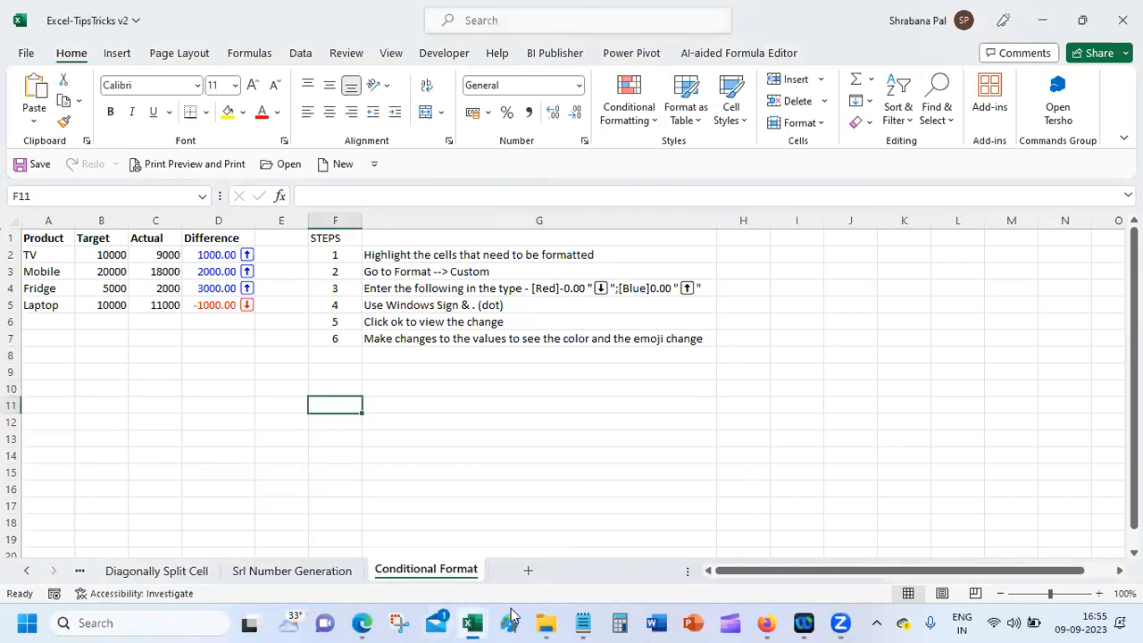
click(26, 53)
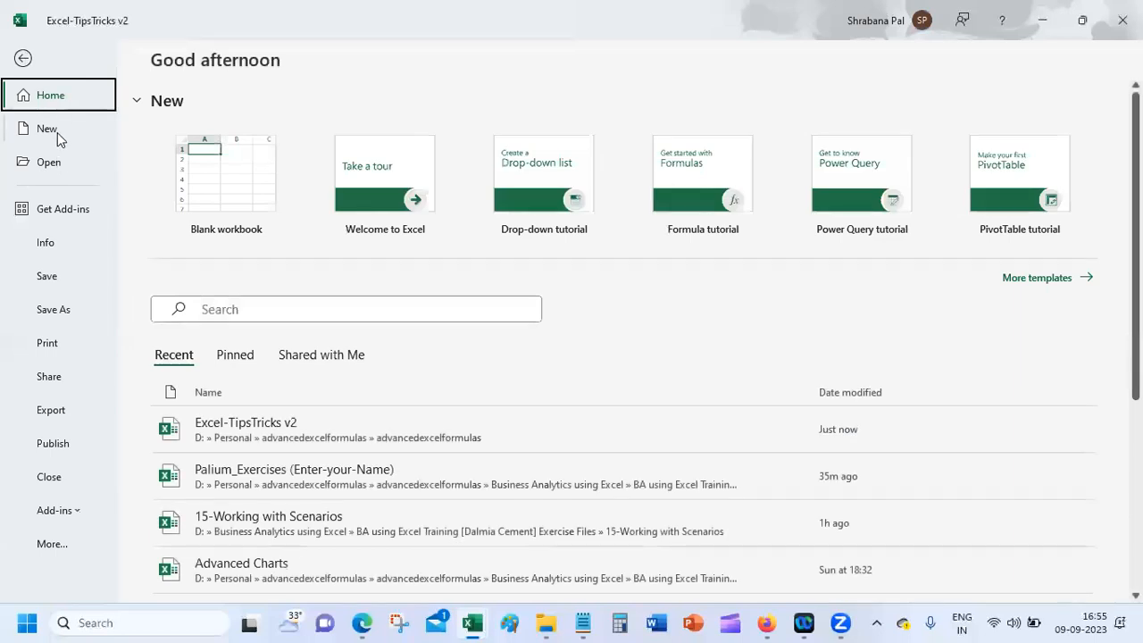
Step: Create a new blank workbook, Book1, from File > New
click(57, 132)
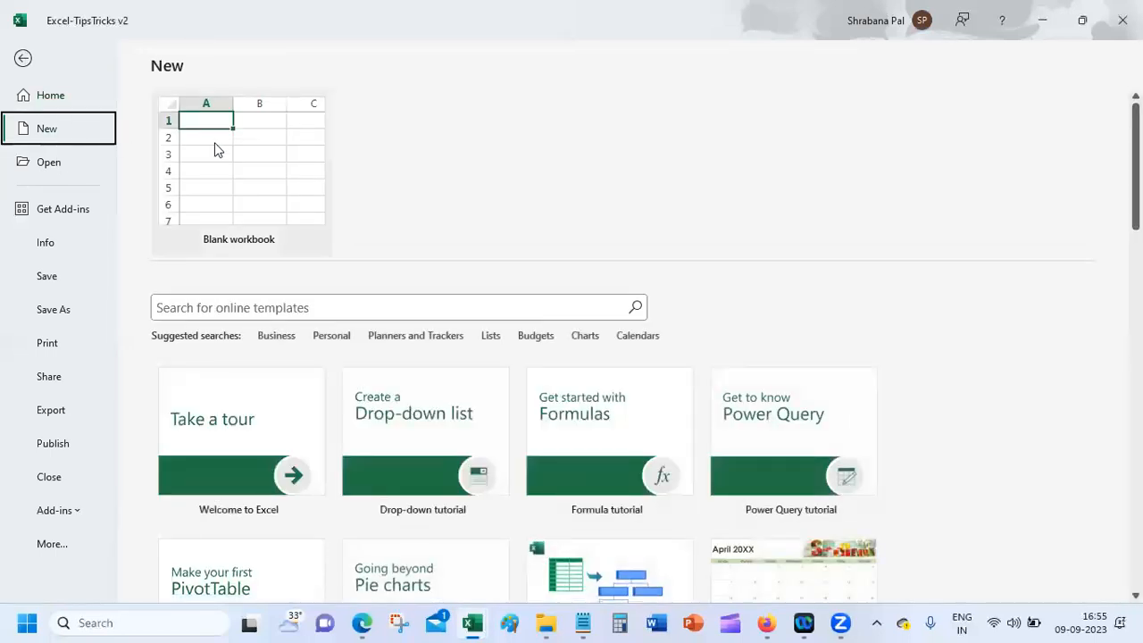
click(215, 150)
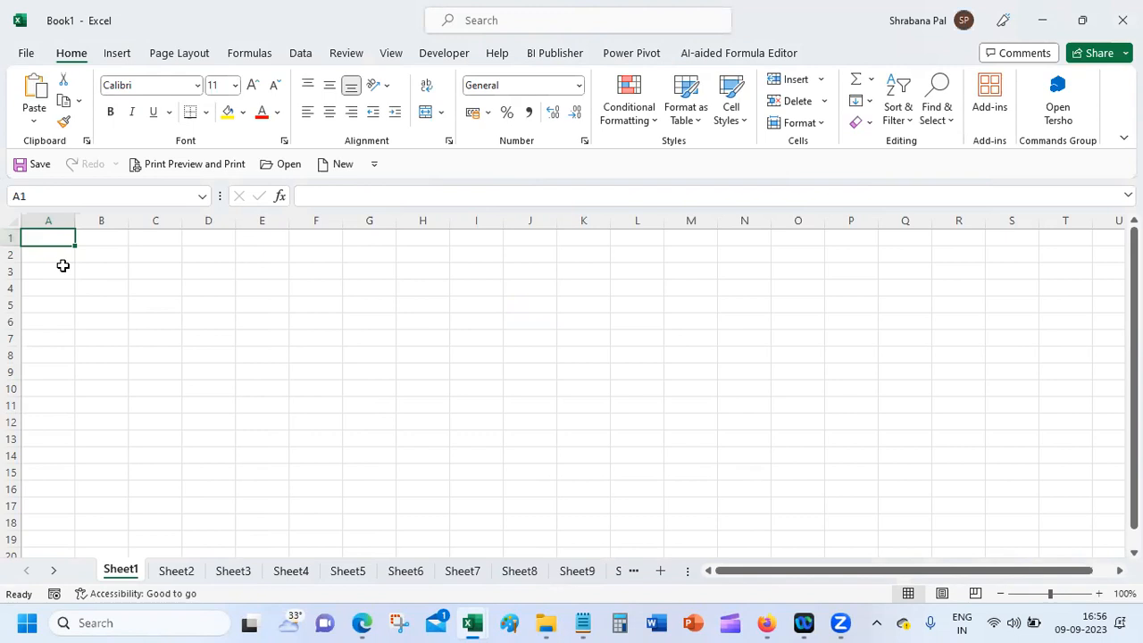
Step: Enter headers Name, City, State, Mobile and Start Date in A1:E1, then widen column E
text(Name)
key(Tab)
text(City)
key(Tab)
text(St)
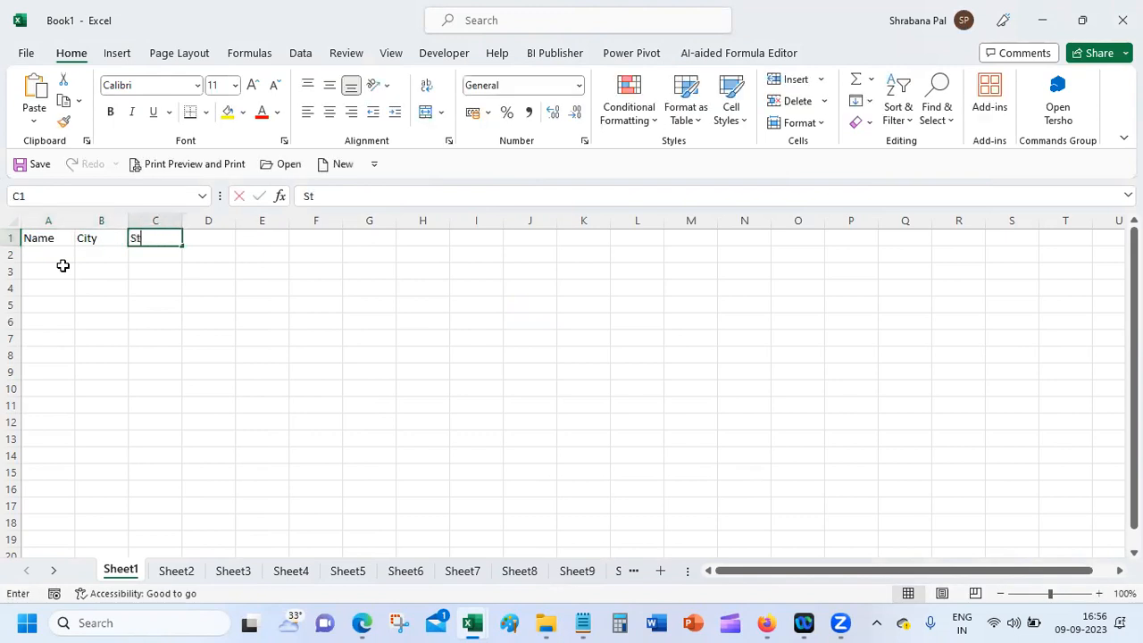
text(ate)
key(Tab)
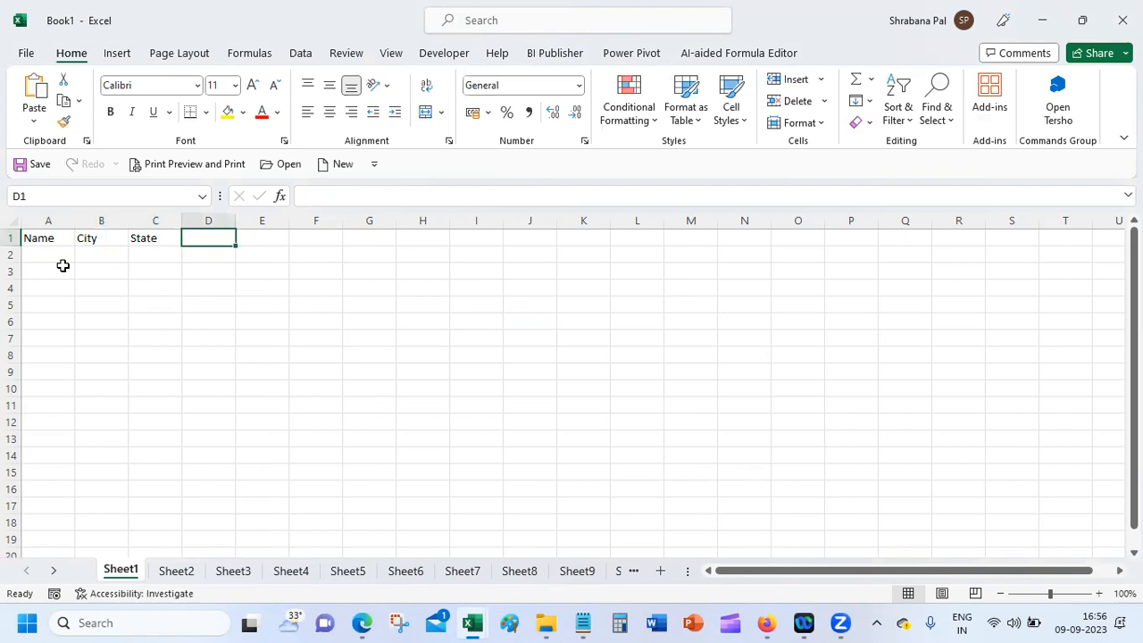
text(Mobile)
key(Tab)
text(Start Date)
key(Tab)
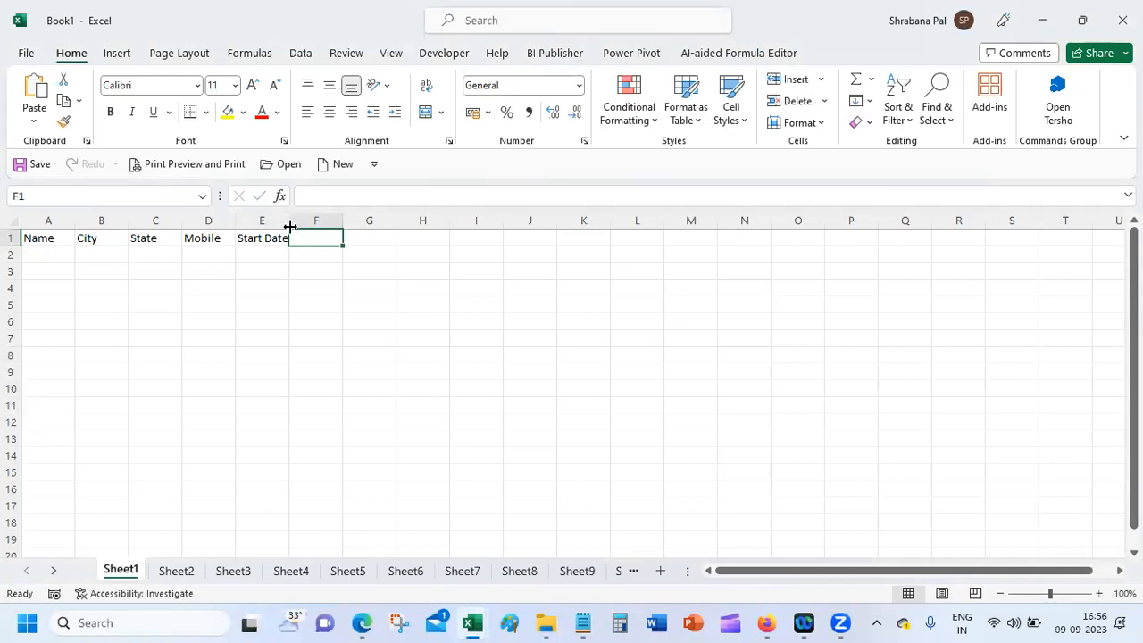
drag(291, 221, 304, 220)
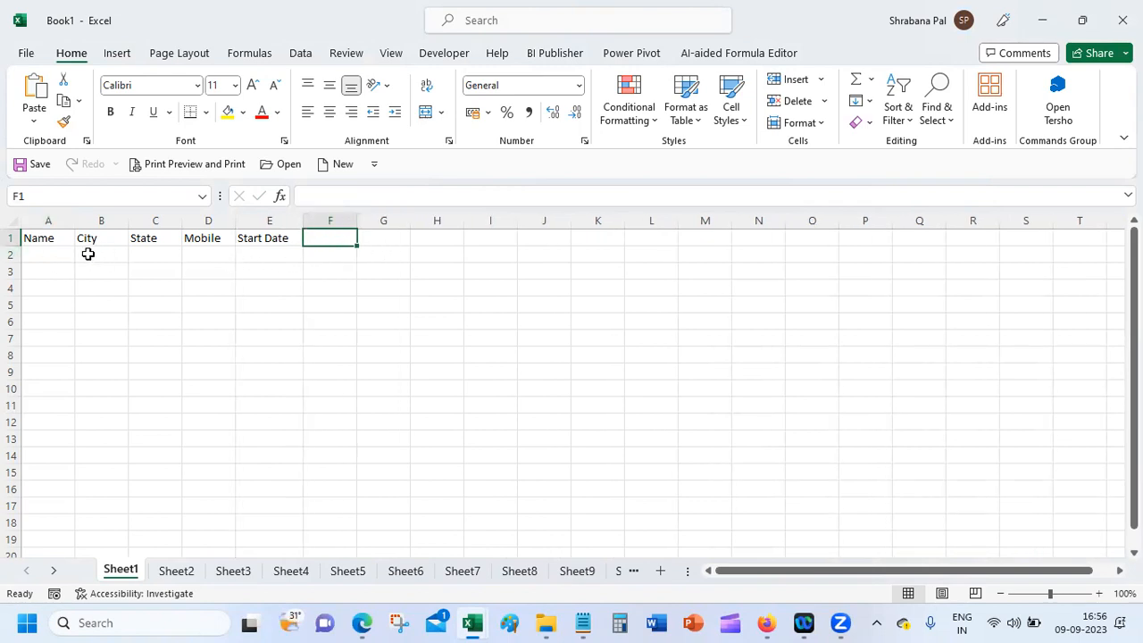
Step: Enter three sample person names under Name in A2:A4
click(44, 255)
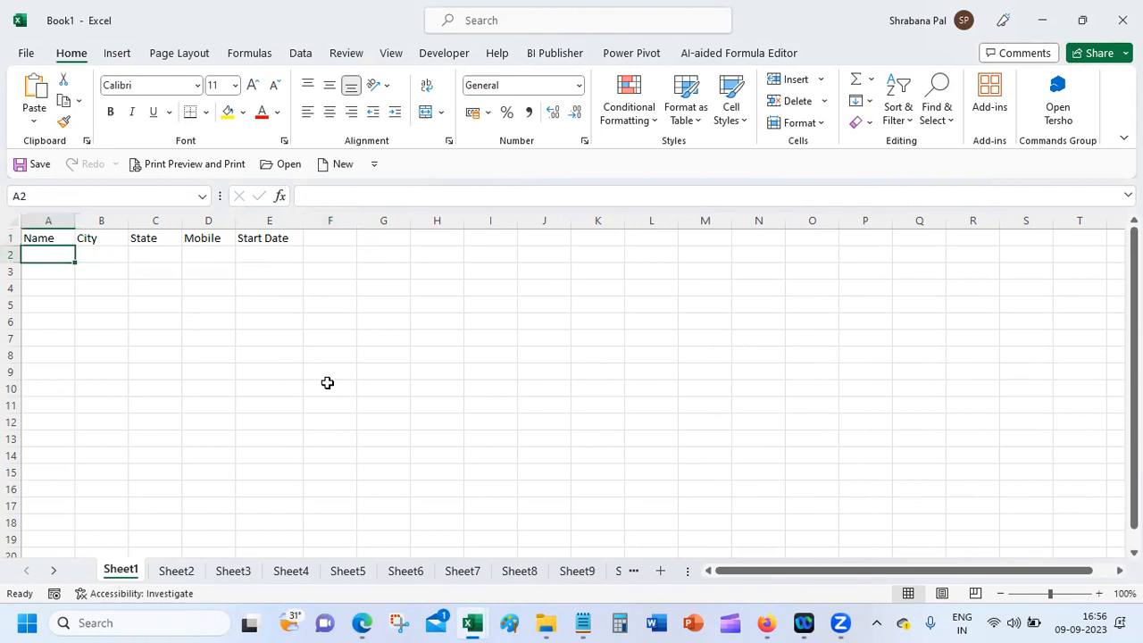
text(Saurabh)
key(Return)
key(Return)
text(Sourav)
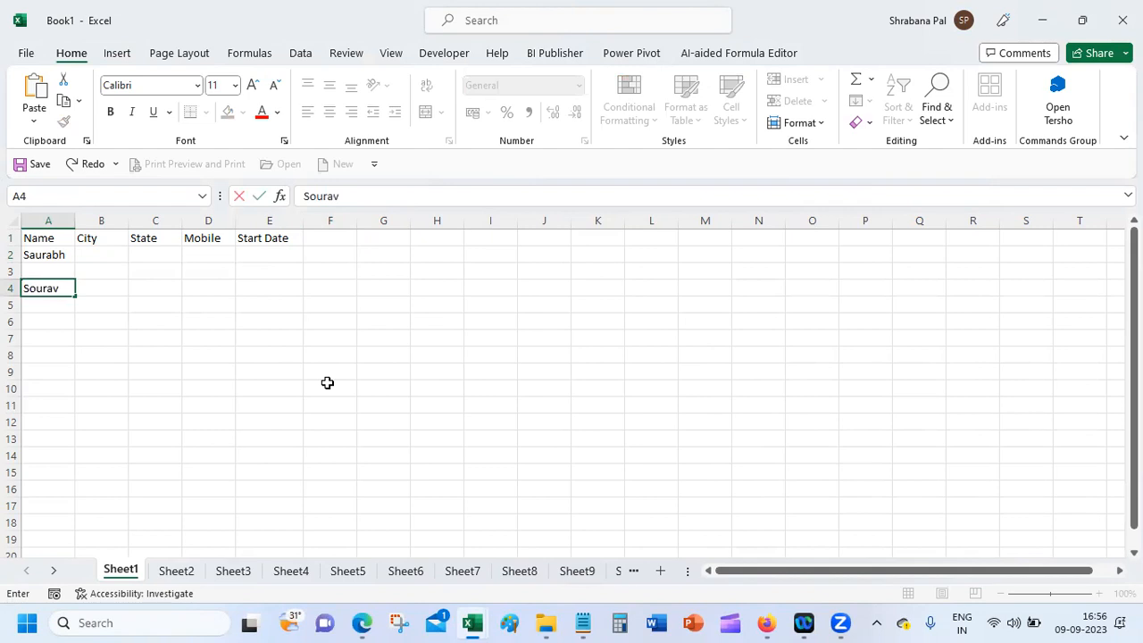
key(Return)
key(Up)
key(Up)
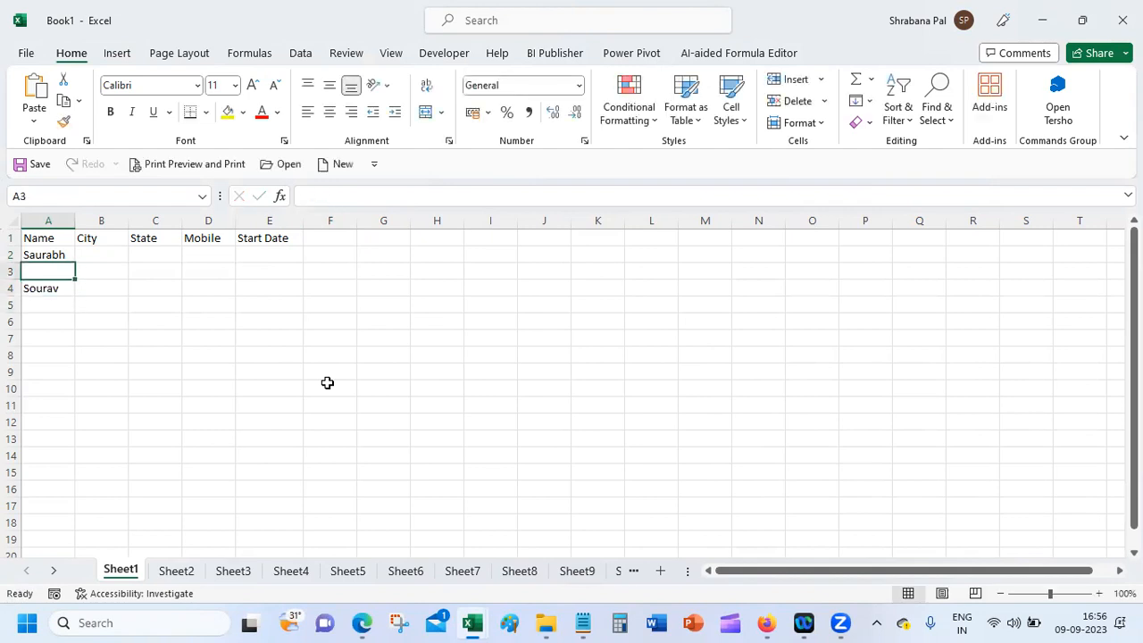
text(Sourabh)
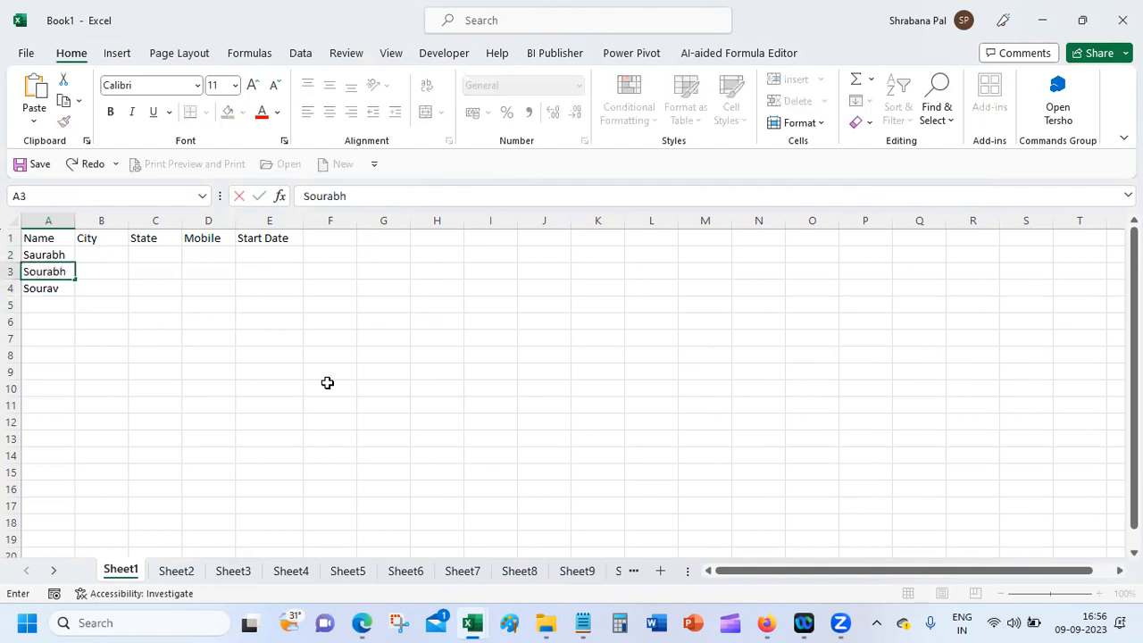
key(Tab)
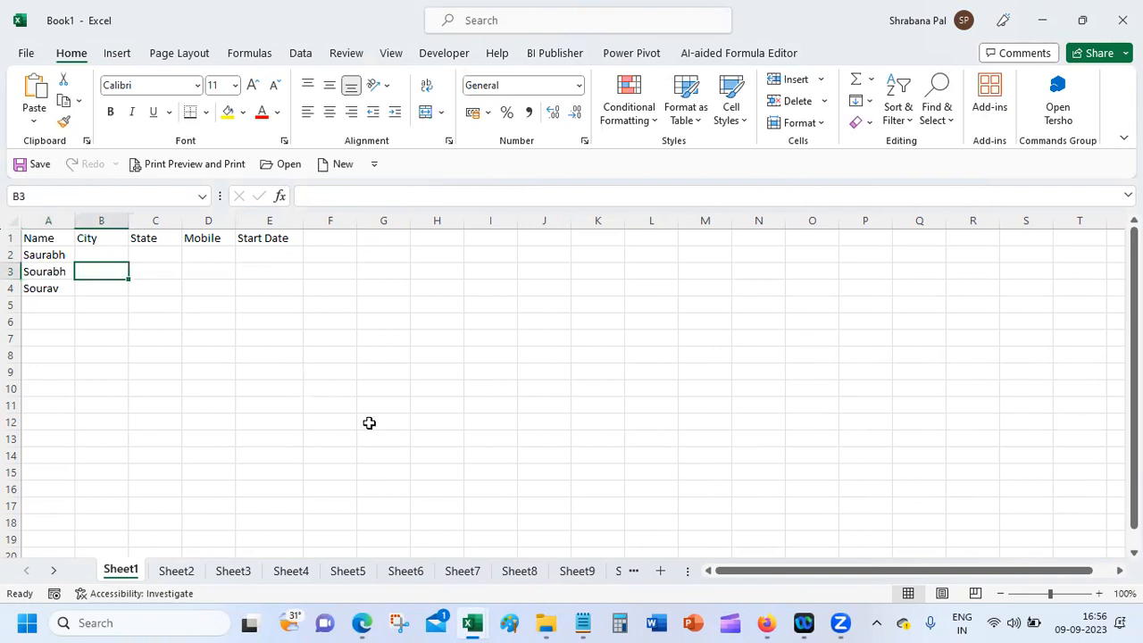
Step: Select B2 under City, glance at the Google Meet window, and return to Book1
mouse_move(783, 620)
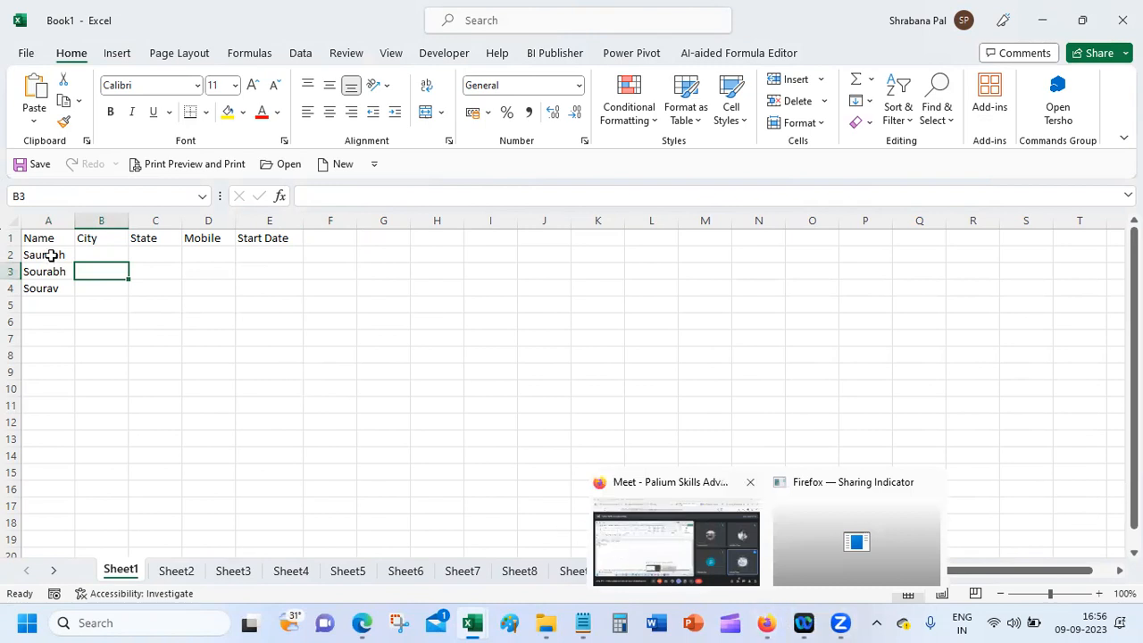
click(99, 254)
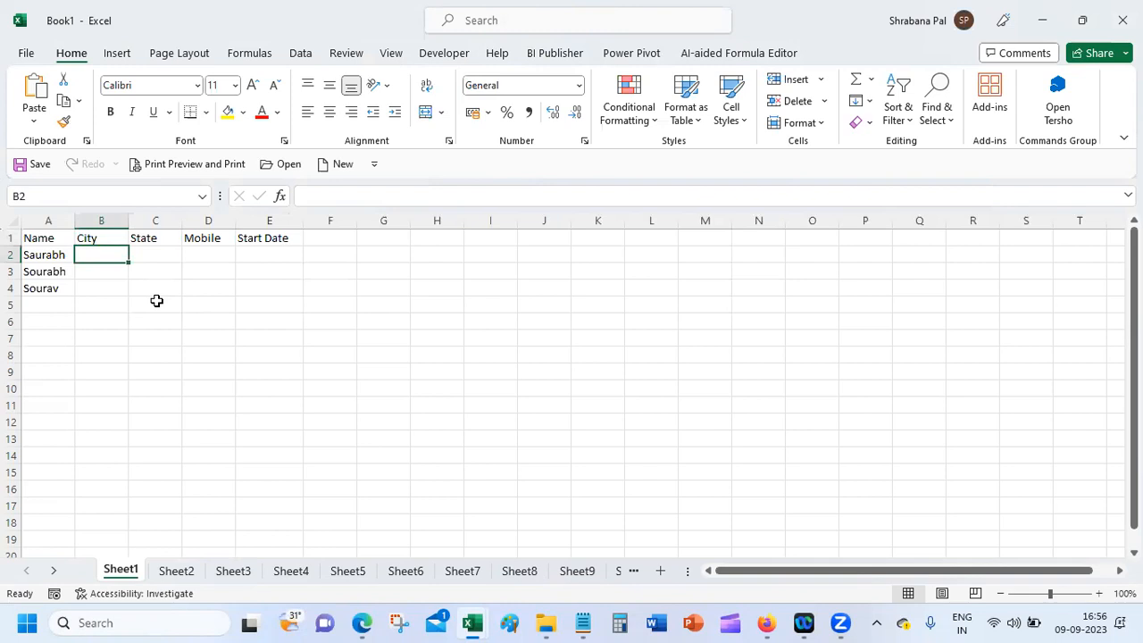
mouse_move(765, 623)
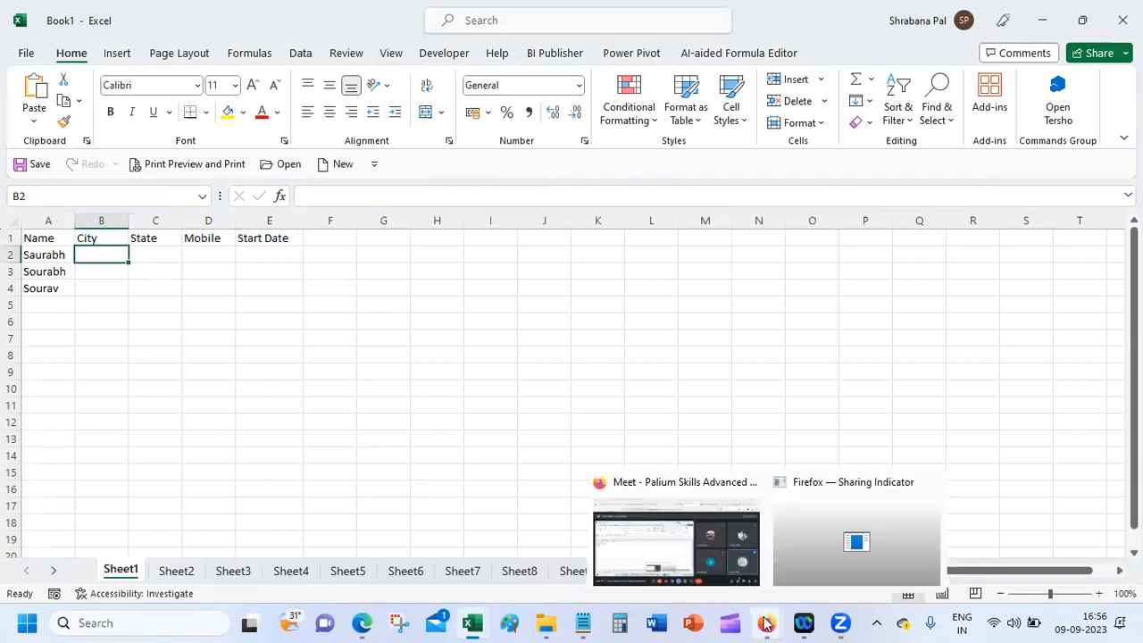
click(706, 563)
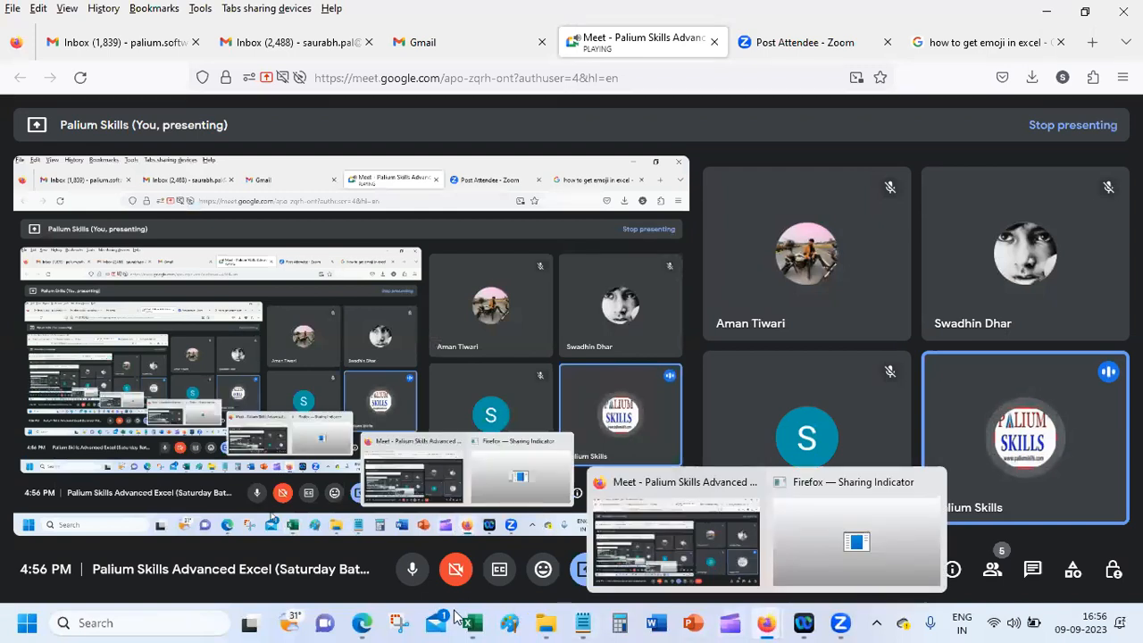
mouse_move(472, 623)
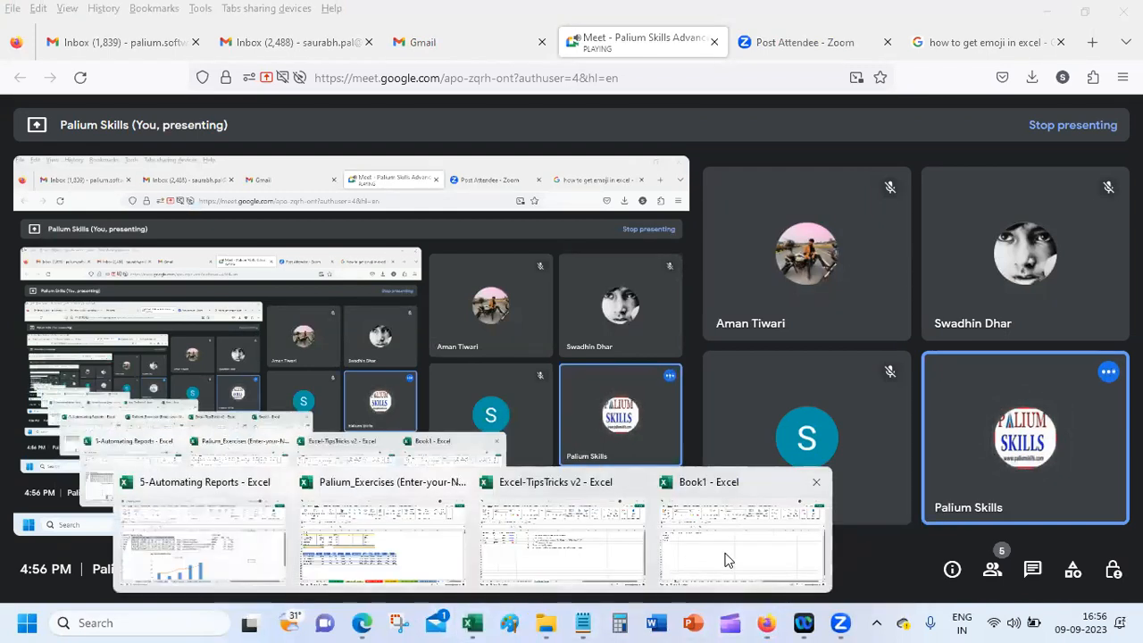
click(695, 562)
Step: Enter Kolkatta, Kolkata and Calcutta in B2:B4 and start a fourth city with C
text(Ko)
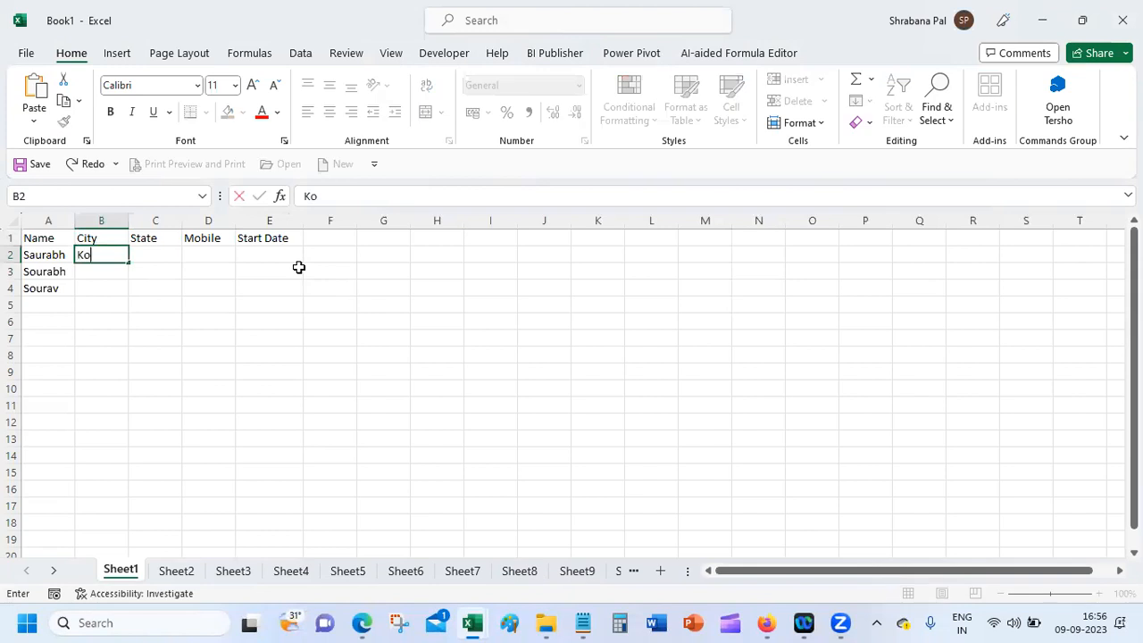
text(lkatta)
key(Return)
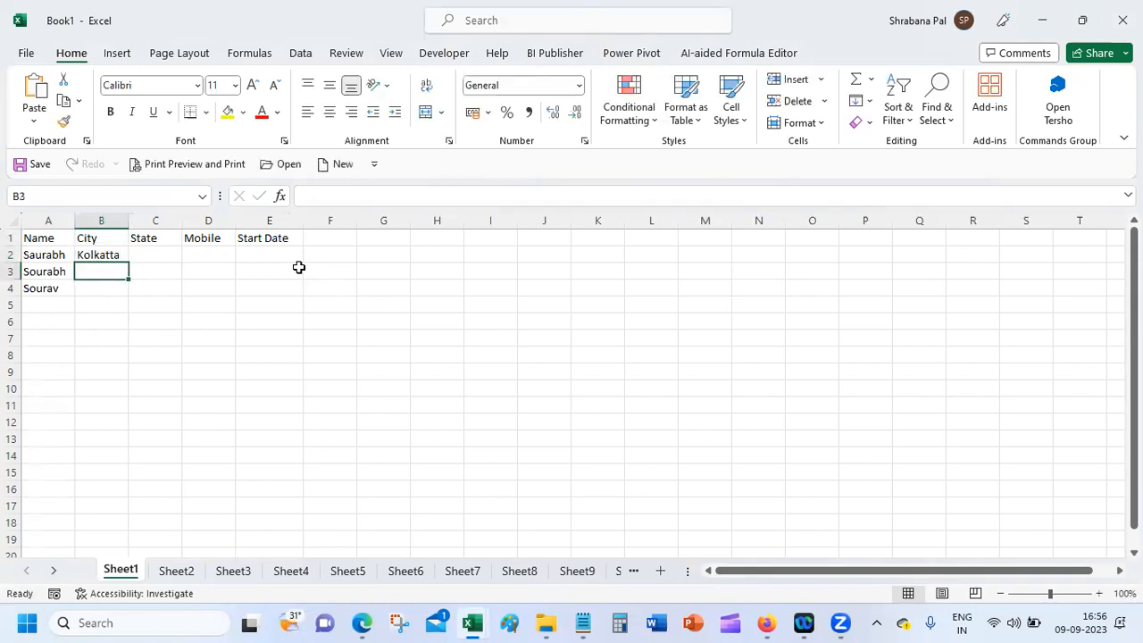
text(Kolkata)
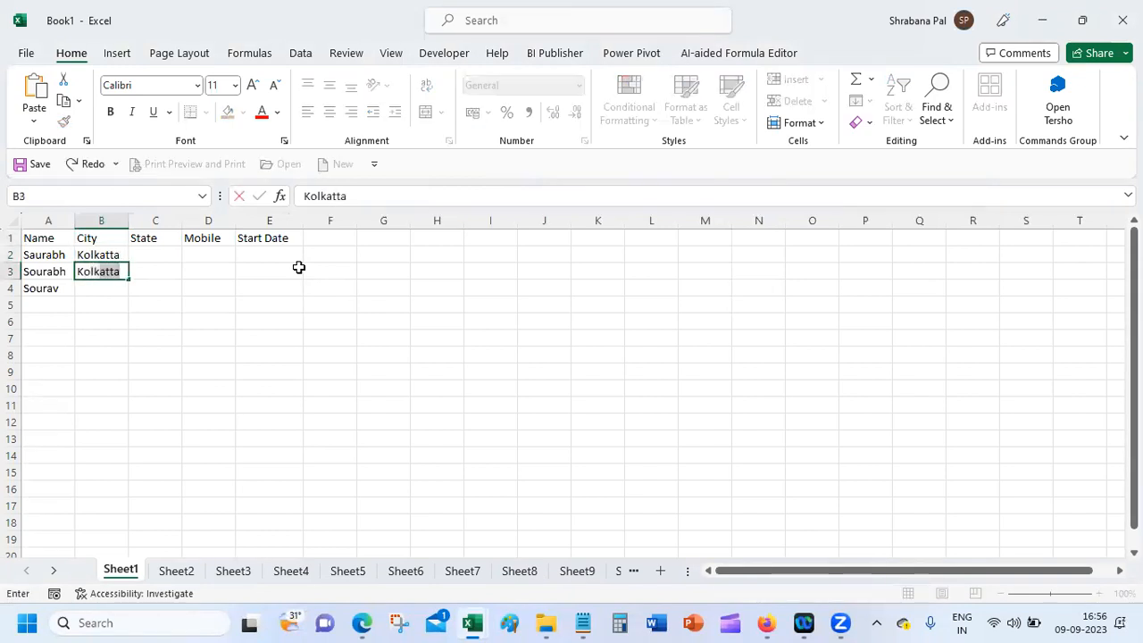
key(Return)
text(Ca)
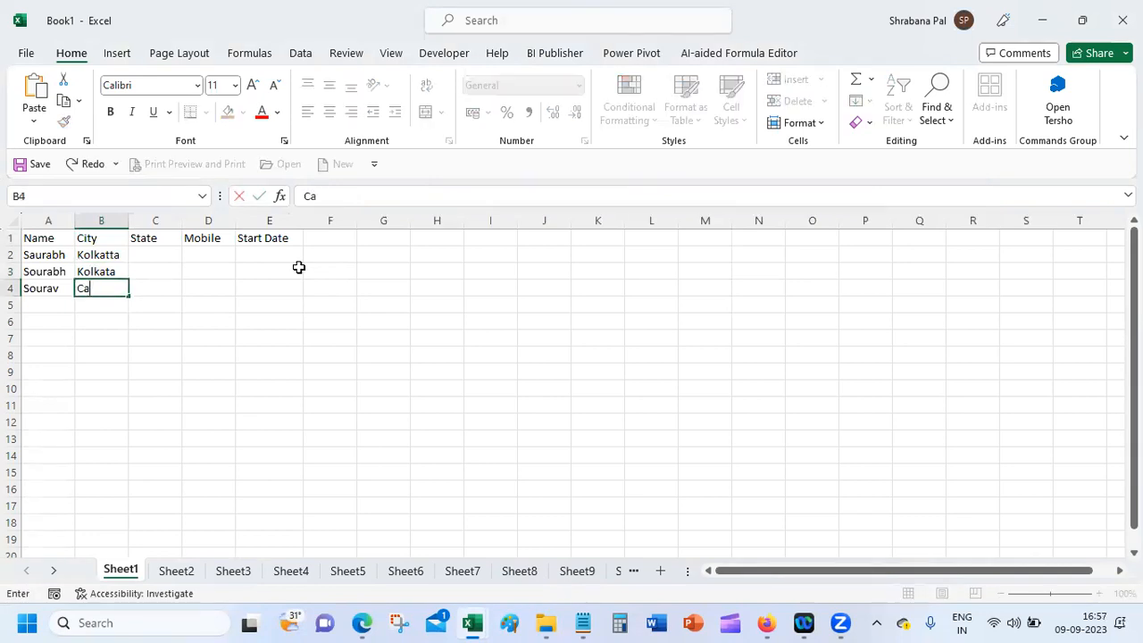
text(lcutta)
key(Return)
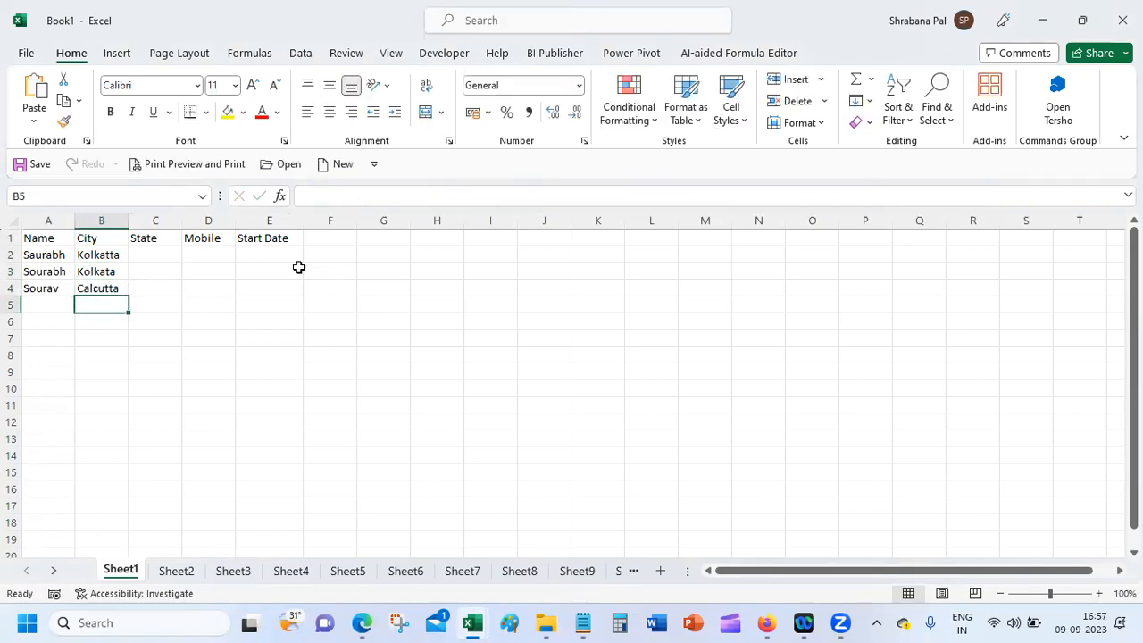
text(C)
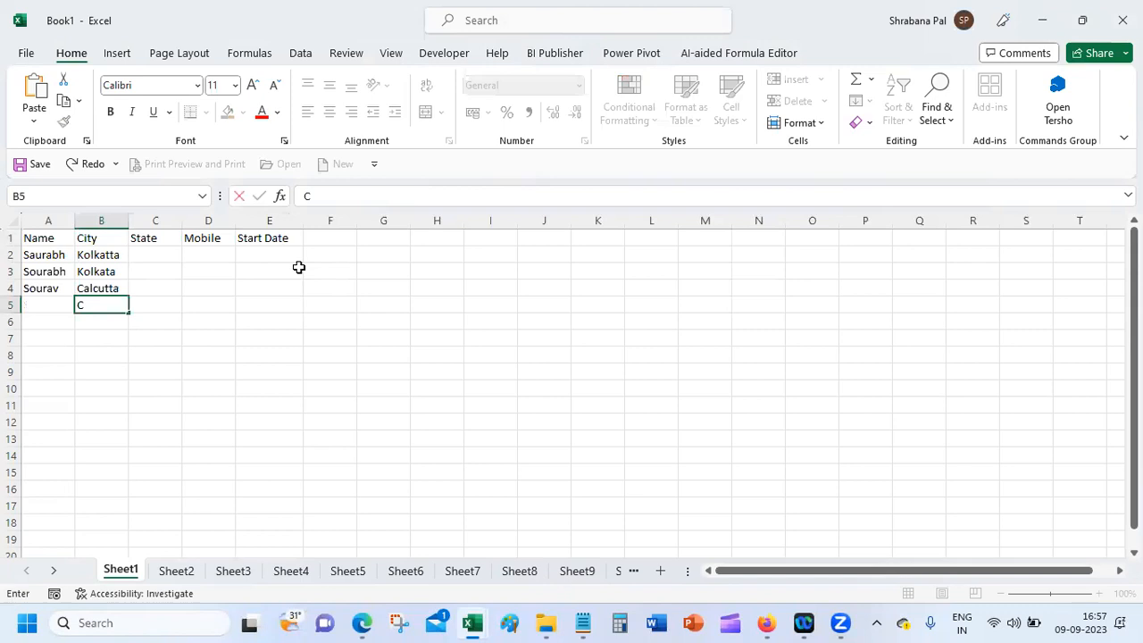
click(766, 623)
Step: Bring the Google Meet call forward and stop the current presentation
click(715, 572)
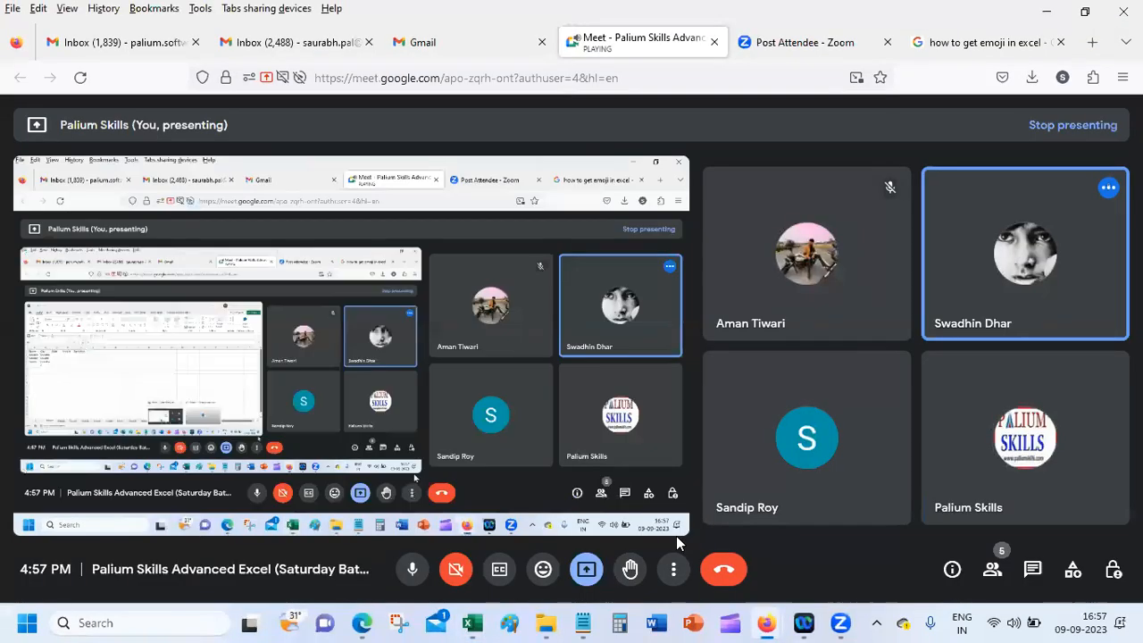
click(585, 572)
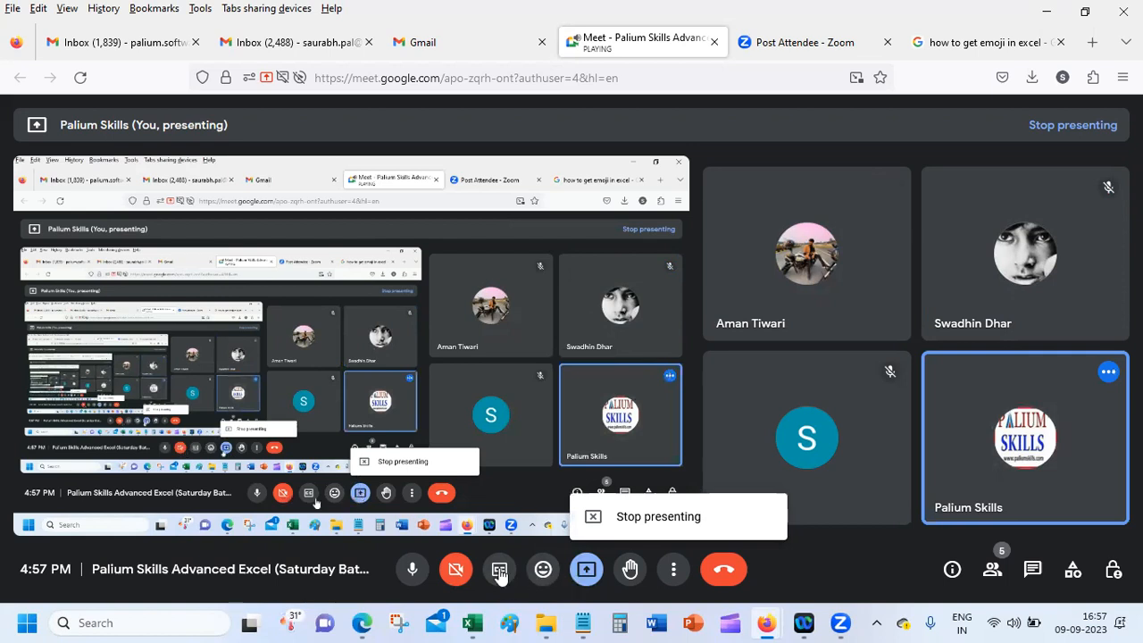
click(628, 523)
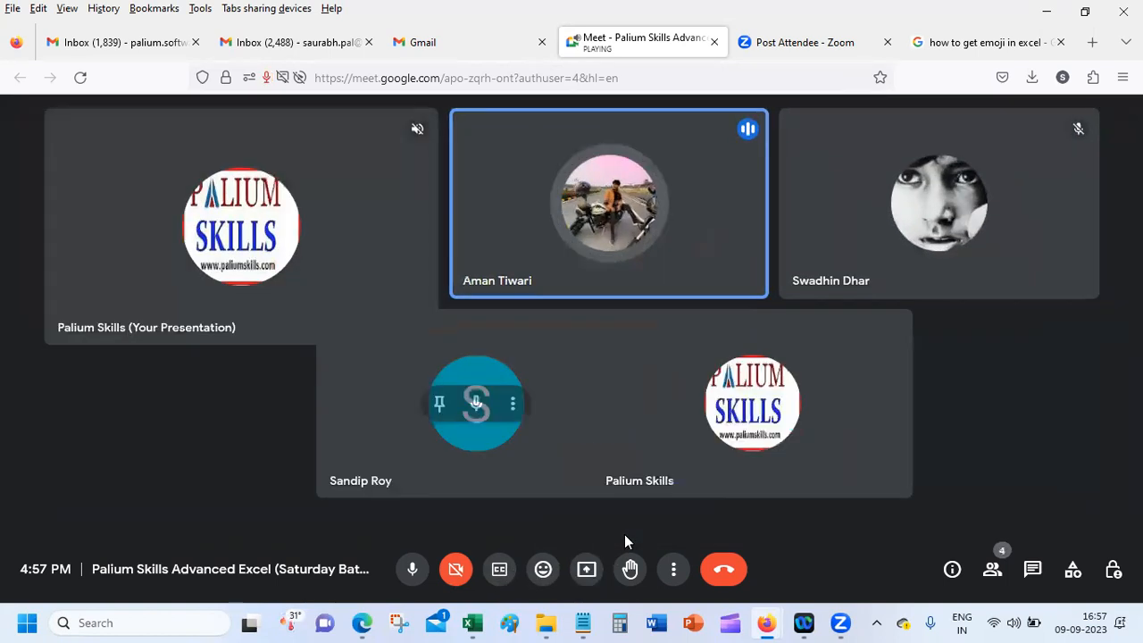
Step: Present the entire screen again and return to the Book1 workbook
click(587, 569)
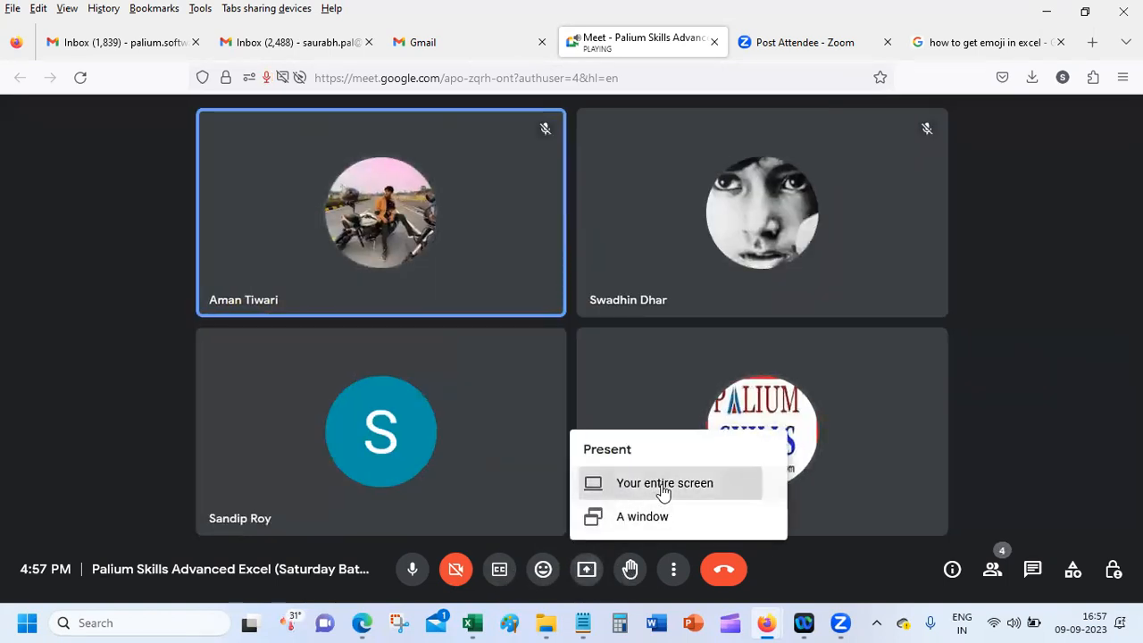
click(663, 493)
click(451, 154)
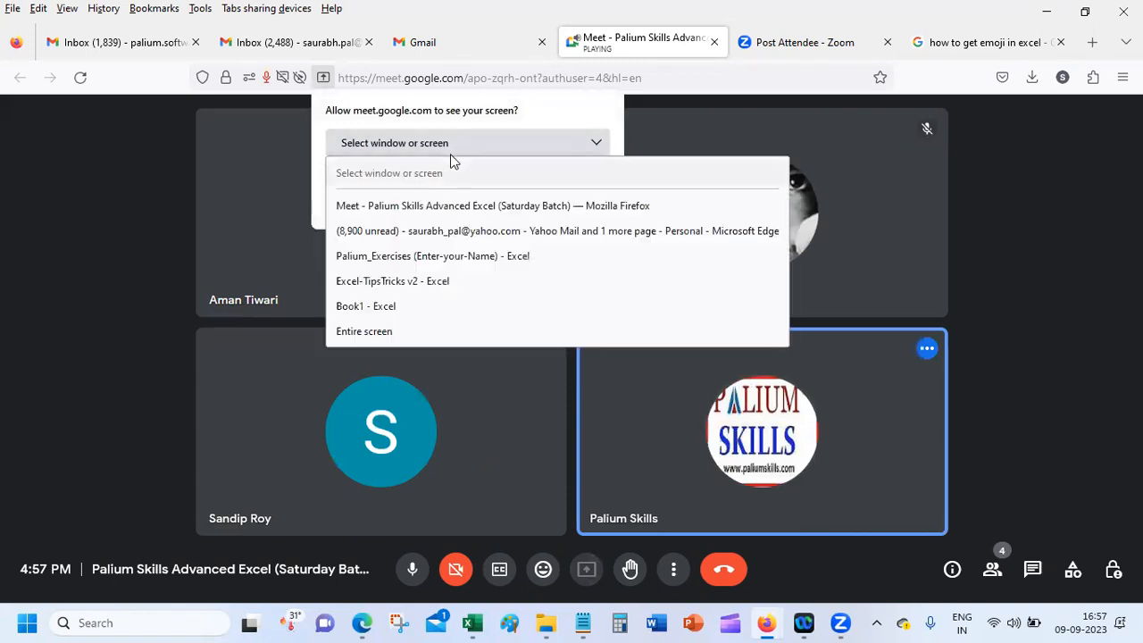
click(452, 327)
click(483, 430)
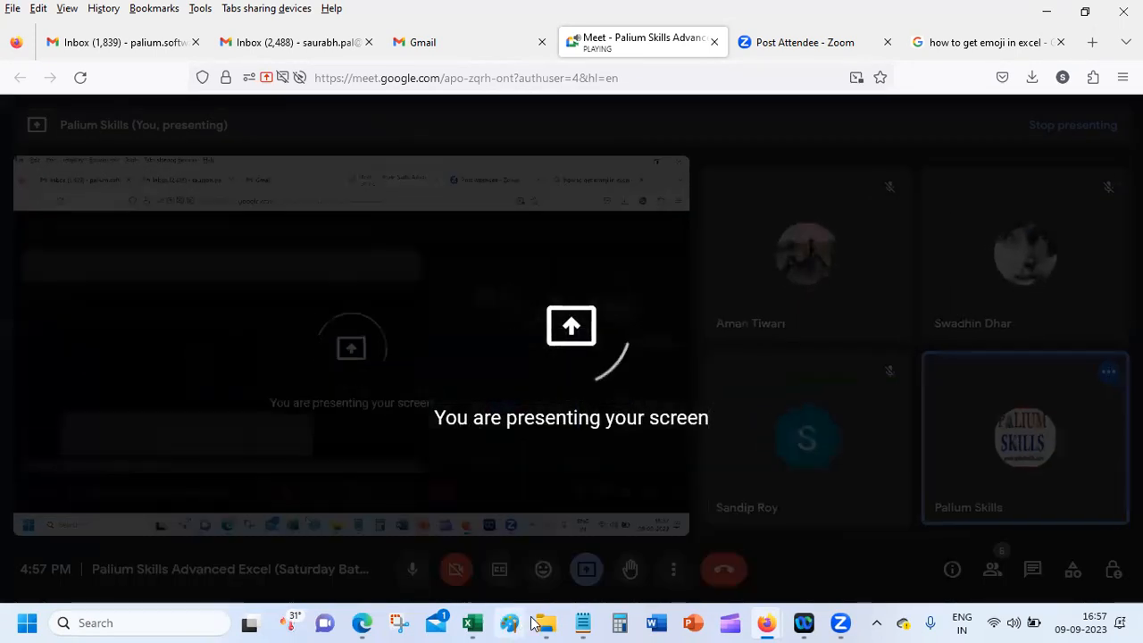
click(478, 623)
click(703, 550)
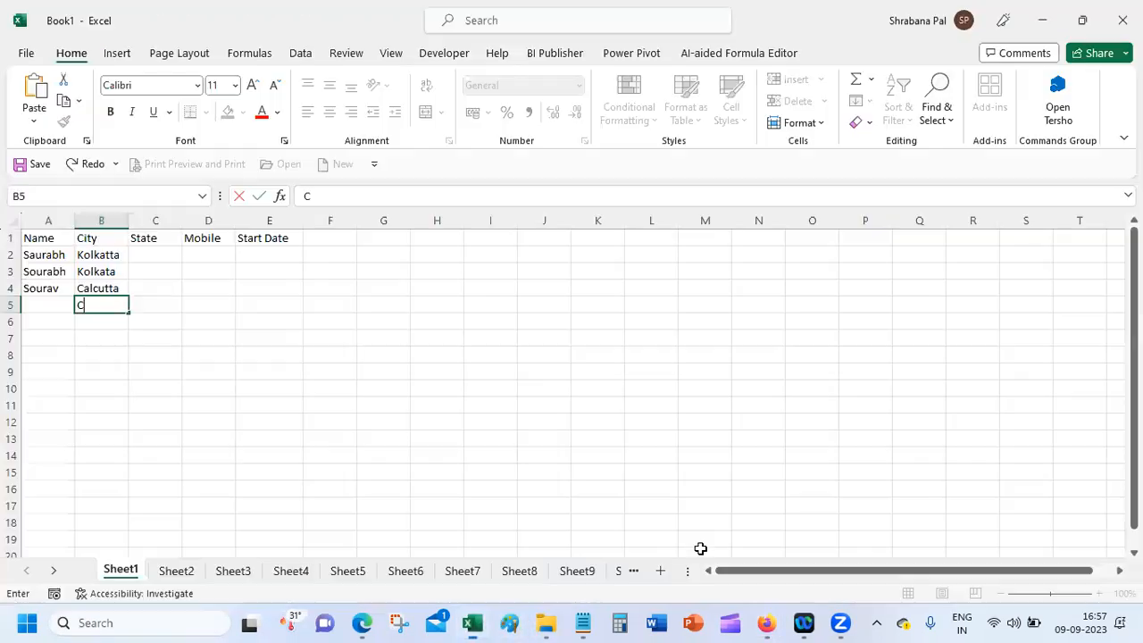
Step: Commit C in B5, then review the A1:E1 headers and the city entries in B2:B5
text(C)
click(132, 255)
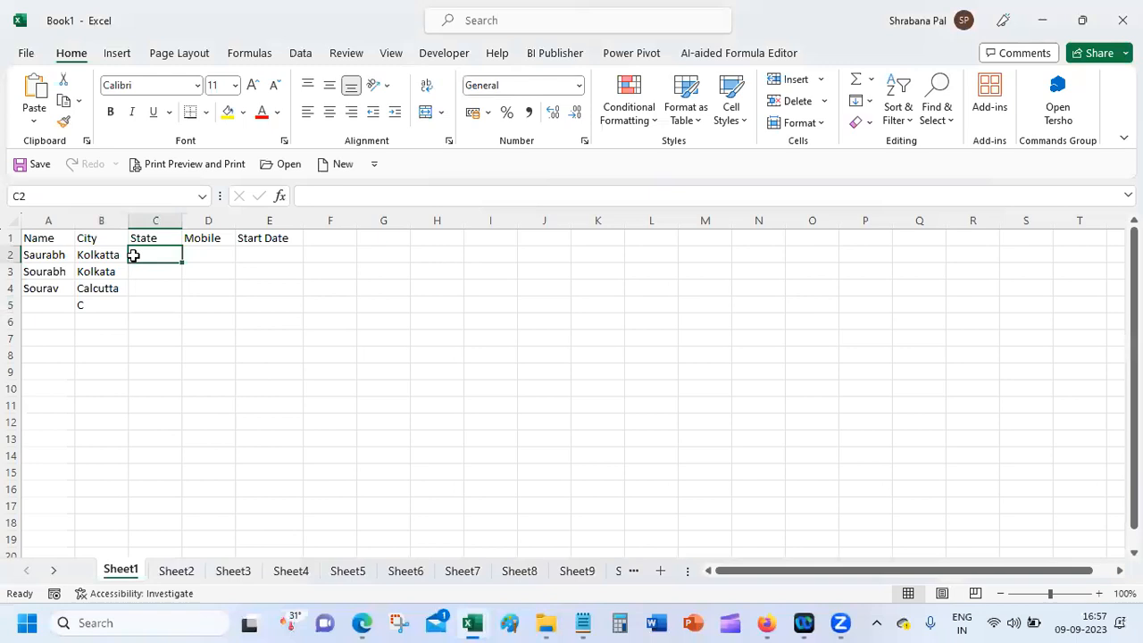
click(100, 309)
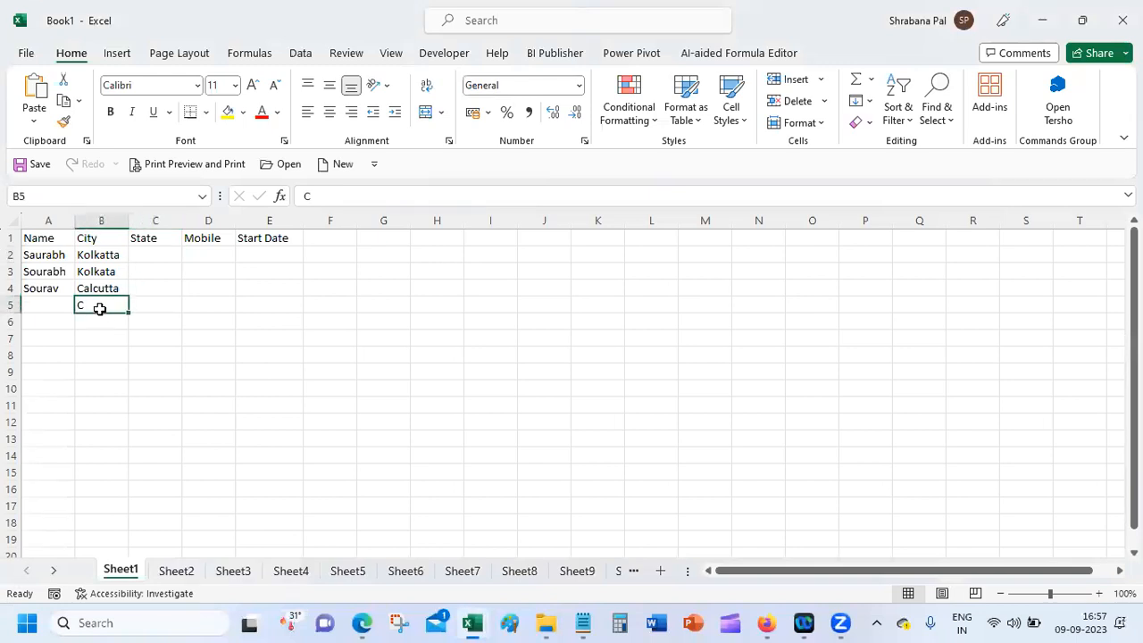
drag(36, 239, 273, 245)
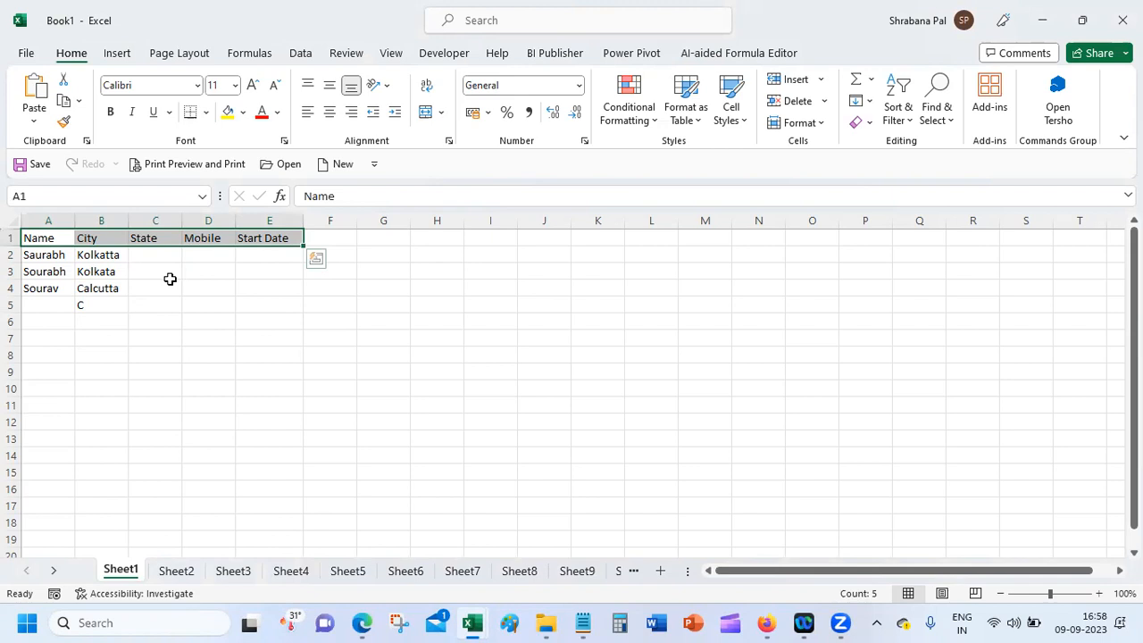
click(102, 256)
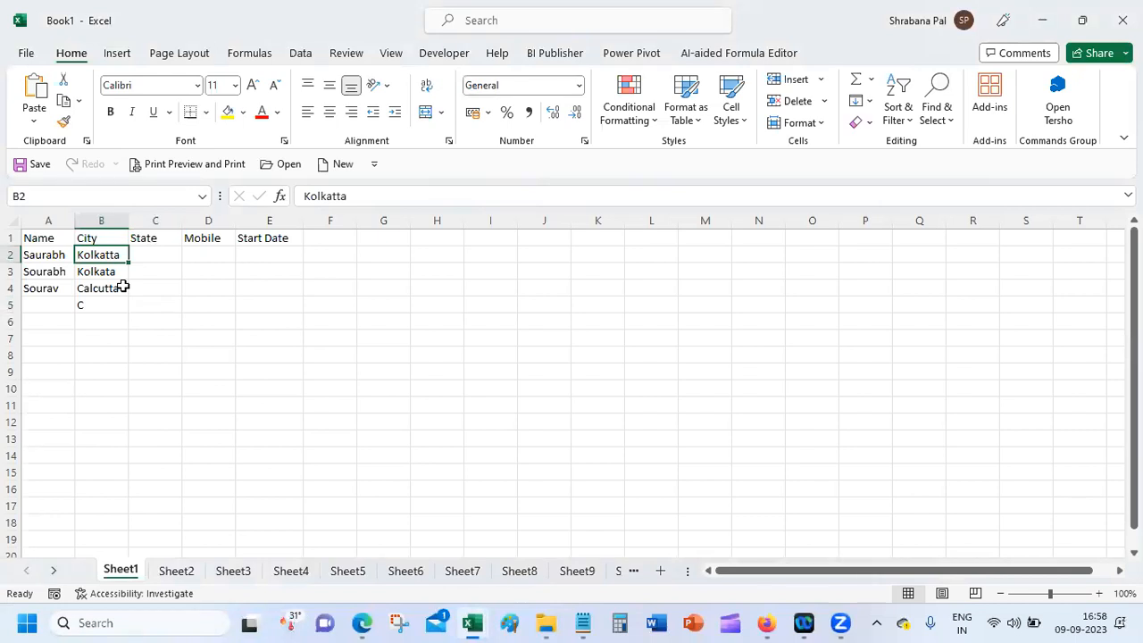
click(111, 272)
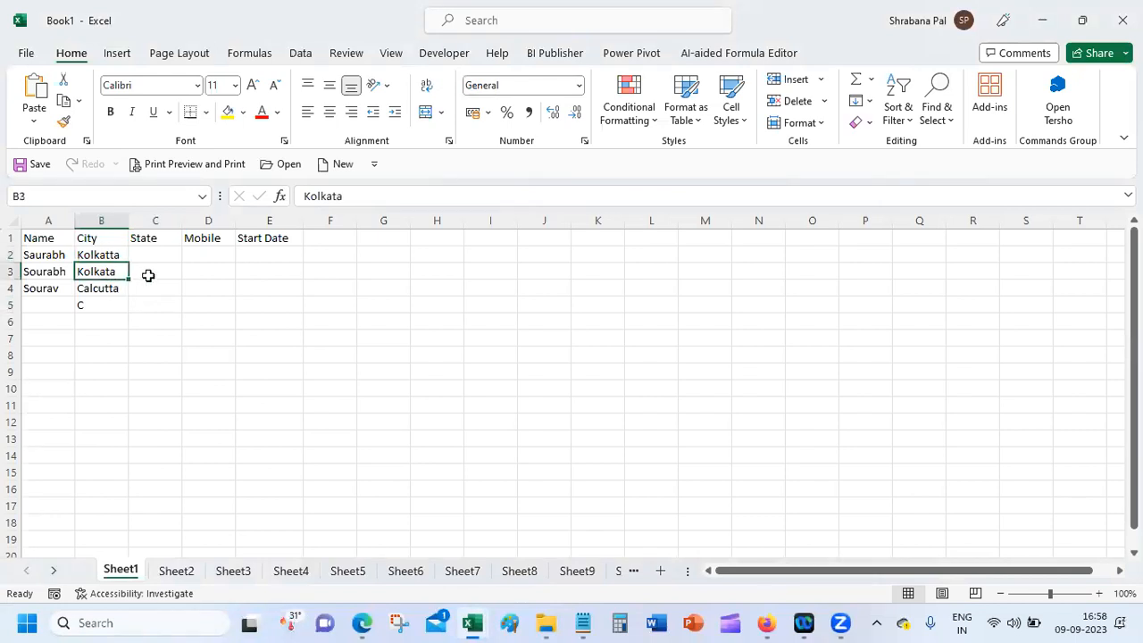
click(102, 289)
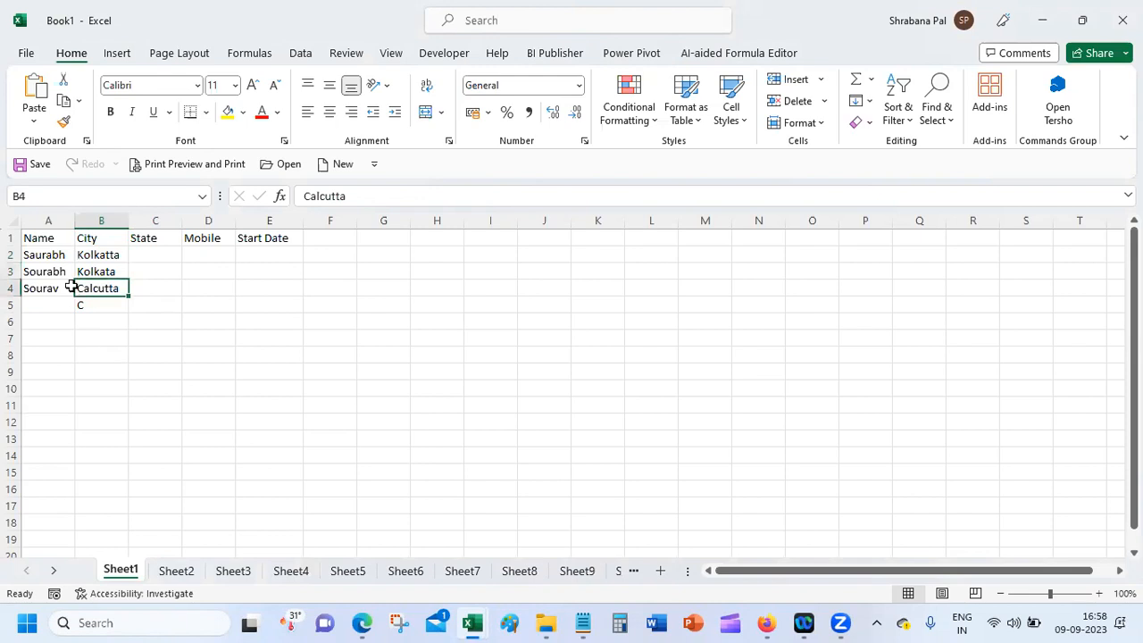
click(90, 305)
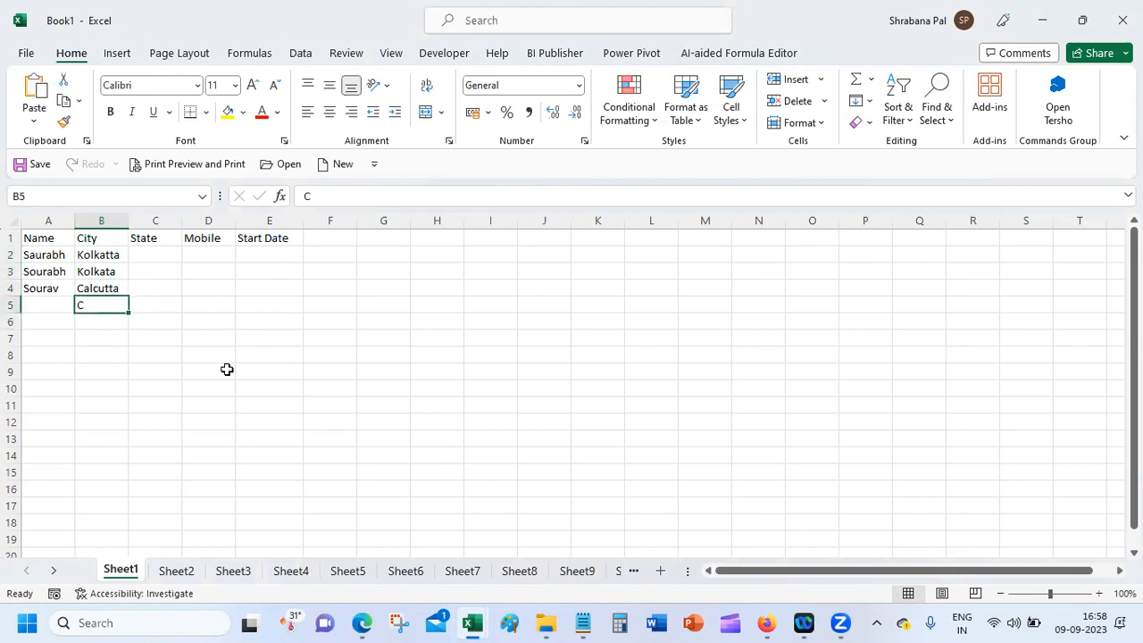
Step: Replace the fourth city in B5 with CCU and move to C2
text(CCU)
key(Return)
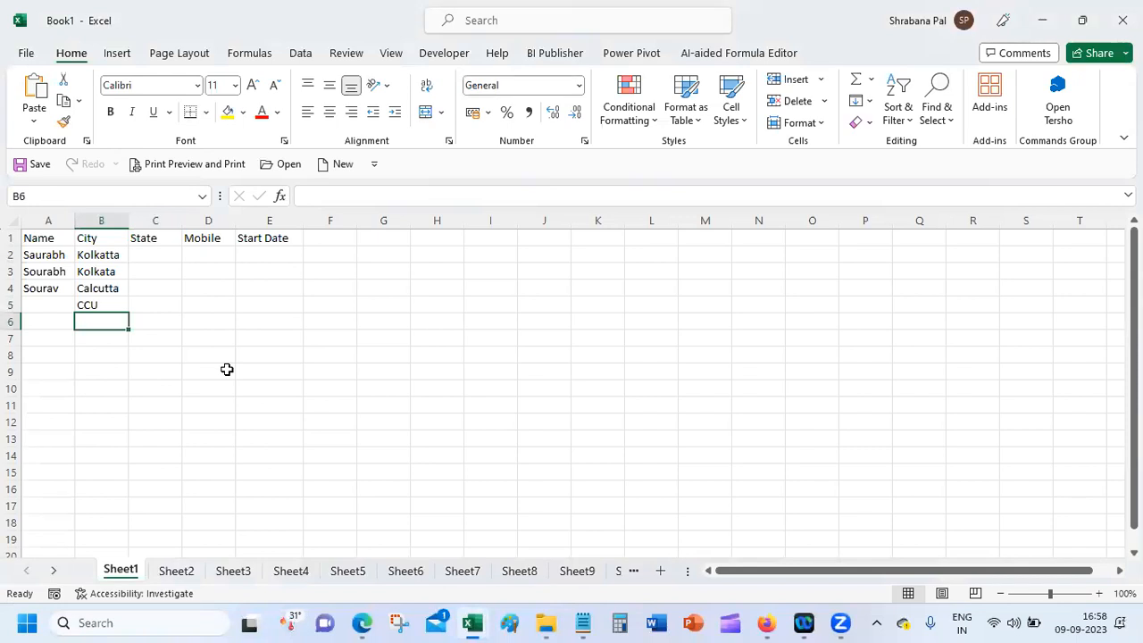
key(Up)
key(Up)
key(Up)
key(Up)
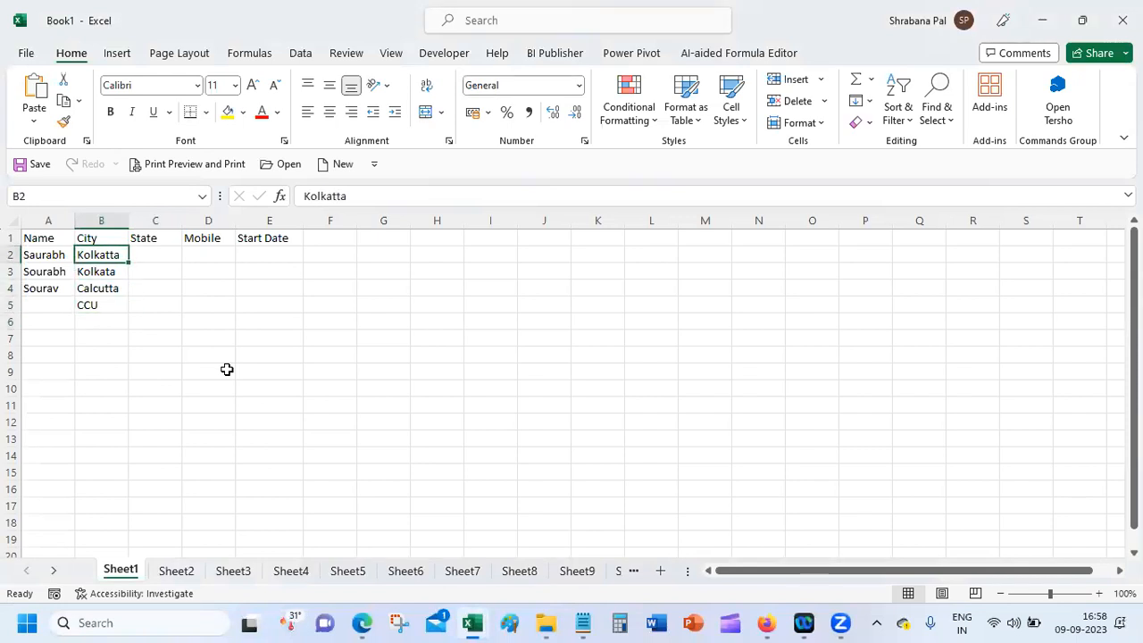
key(Right)
Step: Fill the State column C2:C5 with WB, WestBengal, Bengal and West Bengal
text(WB)
key(Return)
text(Westt)
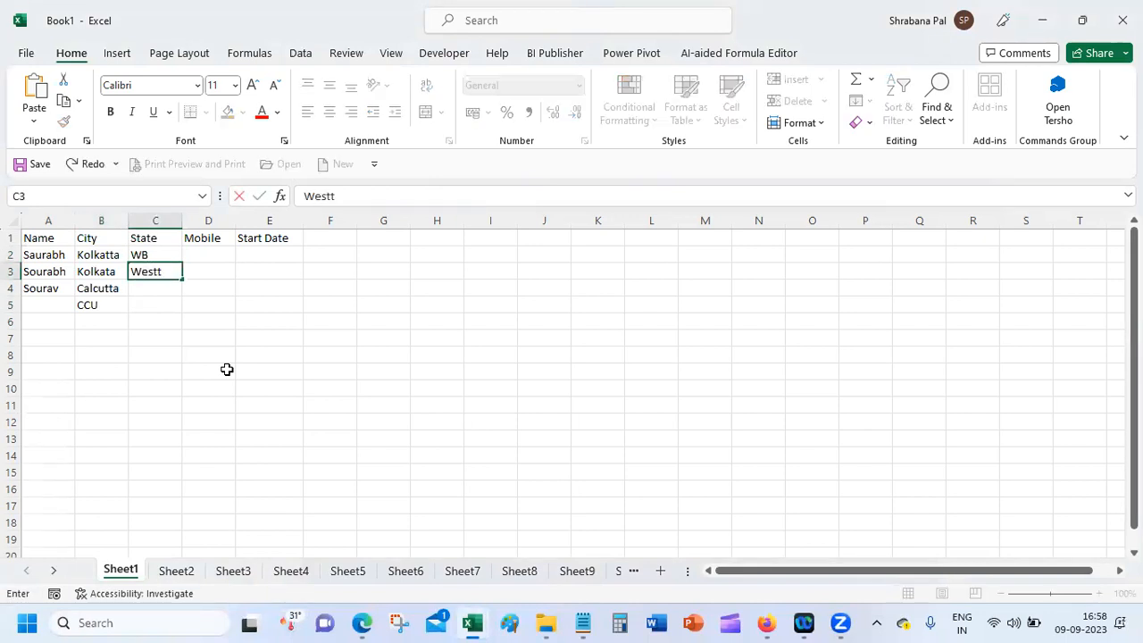
key(BackSpace)
text(Bengal)
key(Return)
text(B)
key(BackSpace)
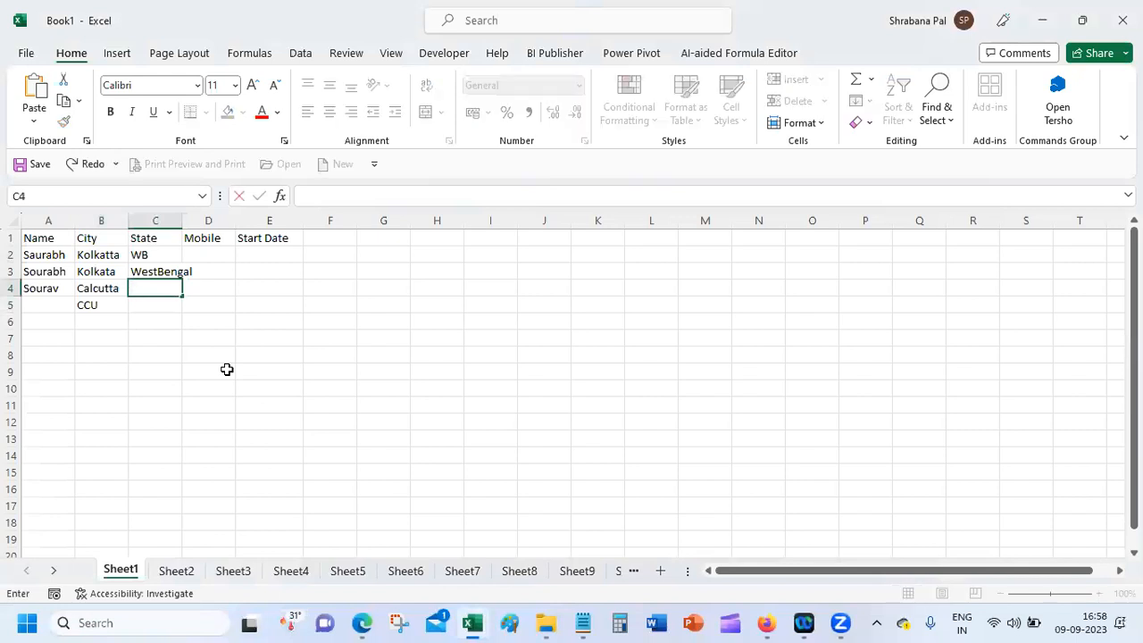
text(Bengal)
key(Return)
text(West Ben)
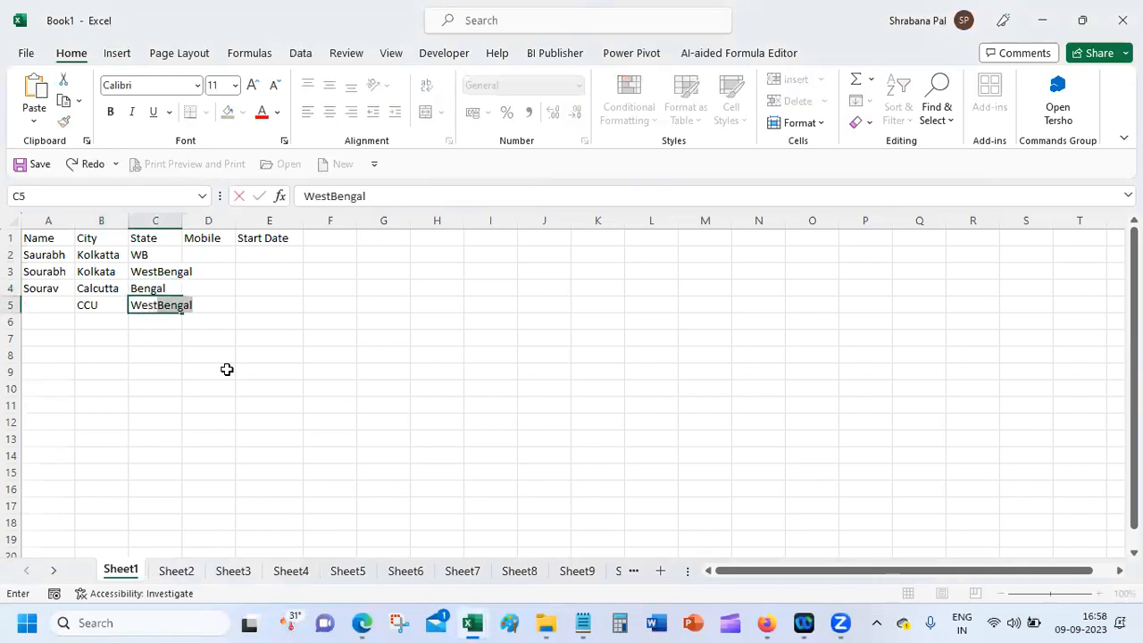
text(gal)
key(Return)
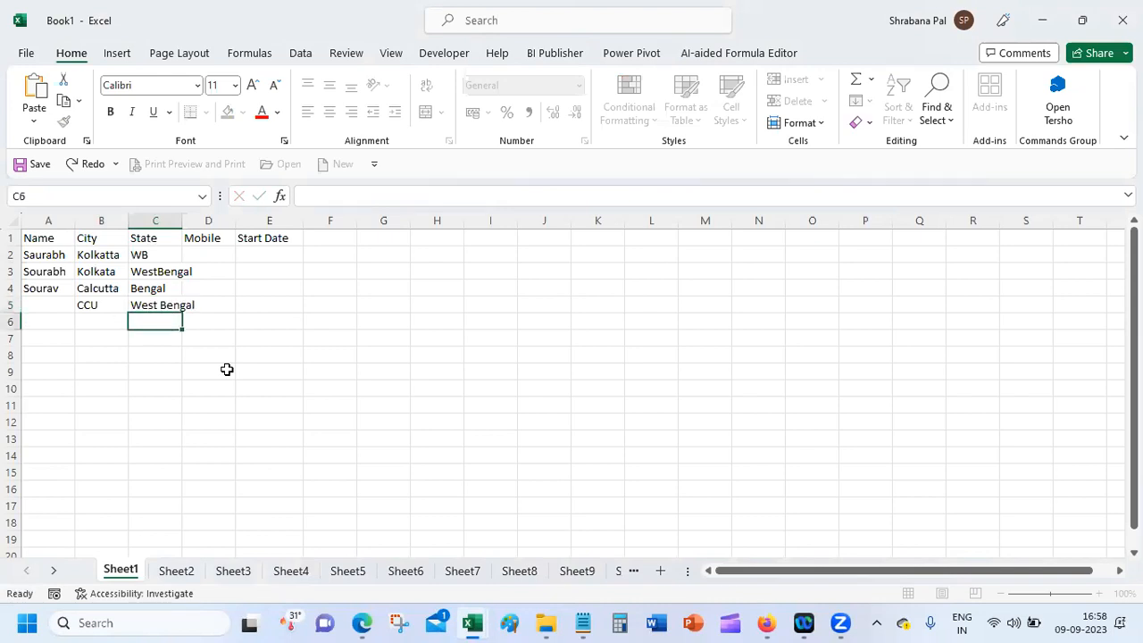
Step: Widen column C to fit West Bengal and enter the first mobile number in D2
drag(181, 221, 198, 221)
click(231, 254)
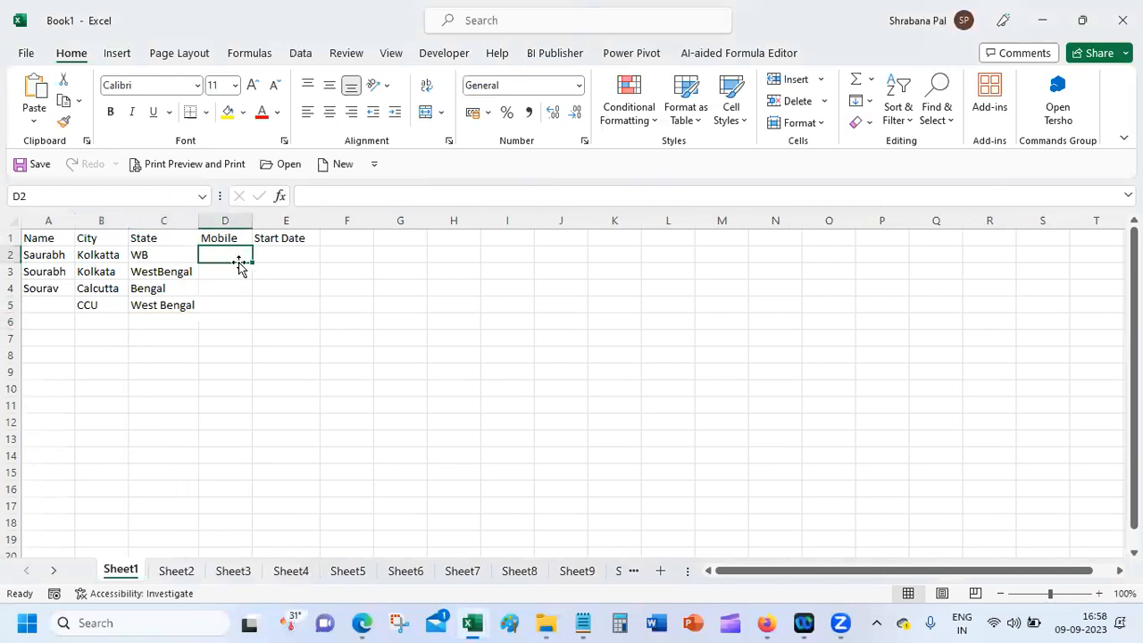
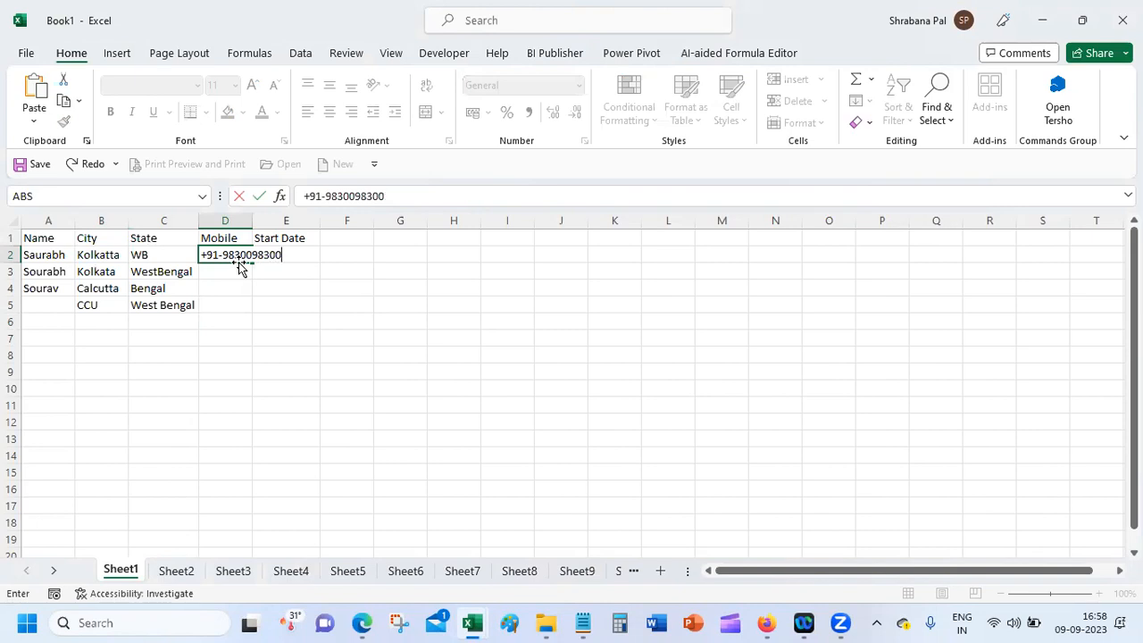
key(Return)
Step: Enter mobile numbers in D3 and D4, with a space in the middle of D4's number
text(+919)
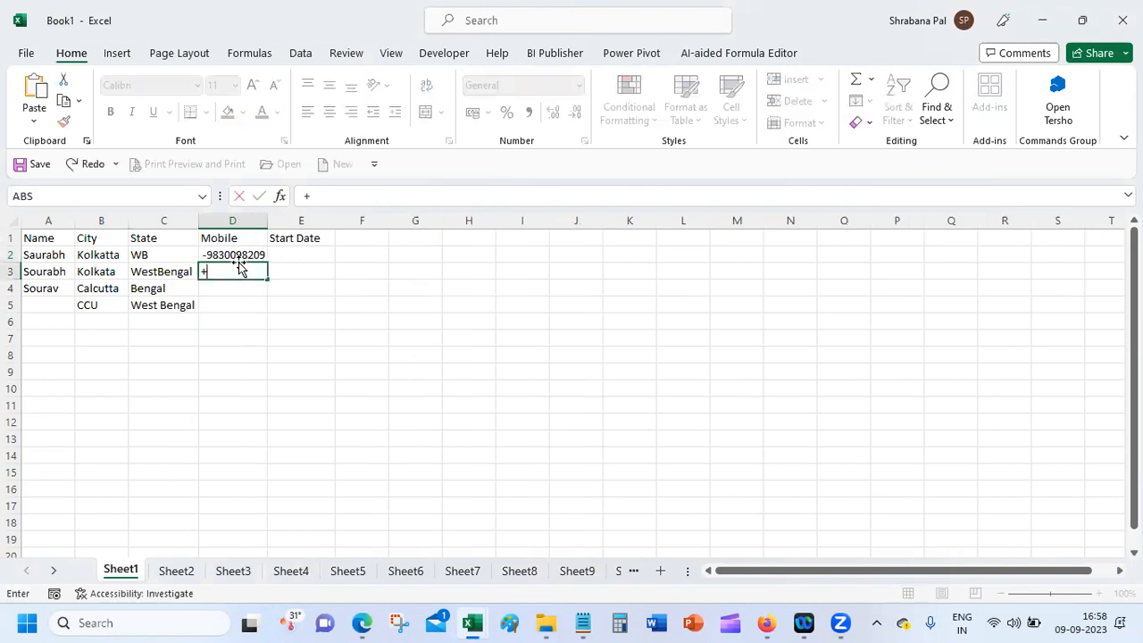
key(BackSpace)
key(BackSpace)
key(BackSpace)
key(BackSpace)
text(98300)
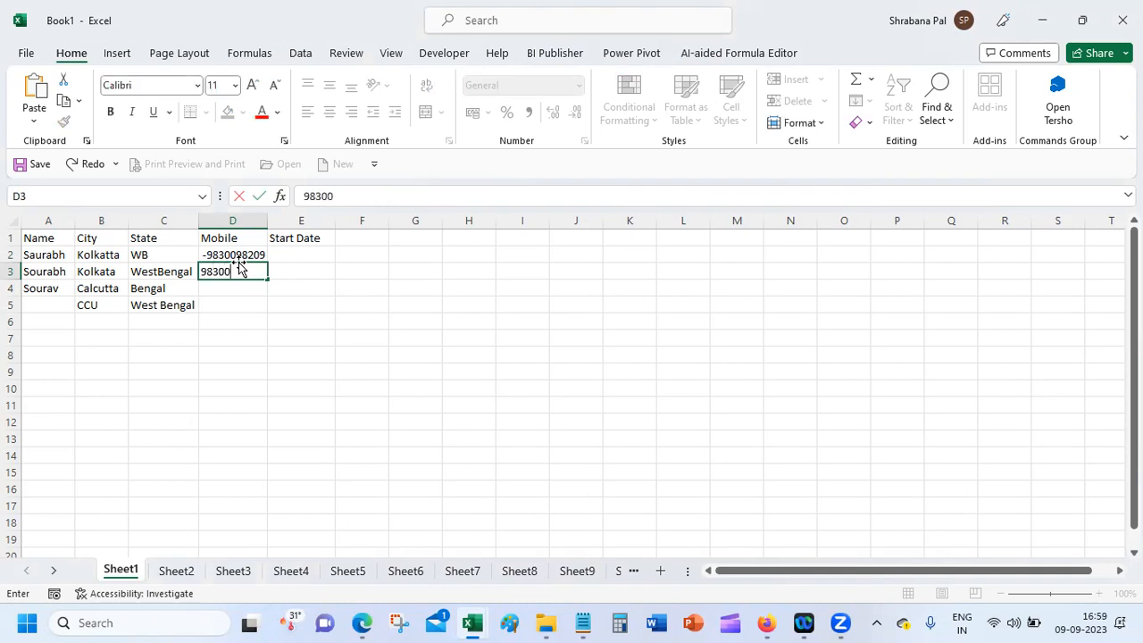
click(997, 622)
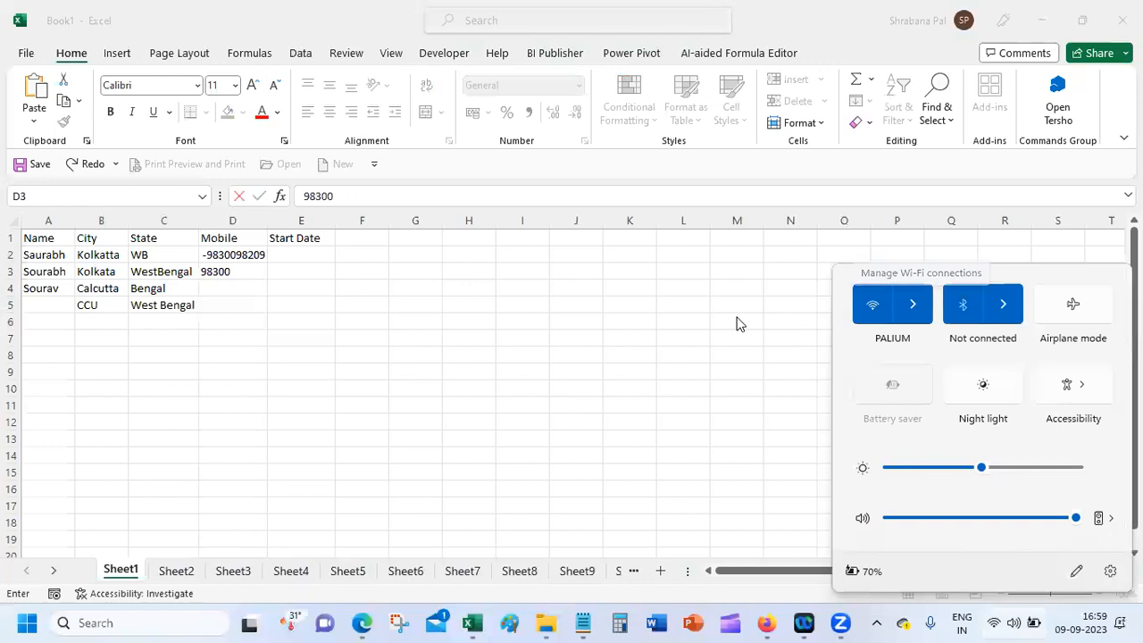
click(584, 334)
click(398, 193)
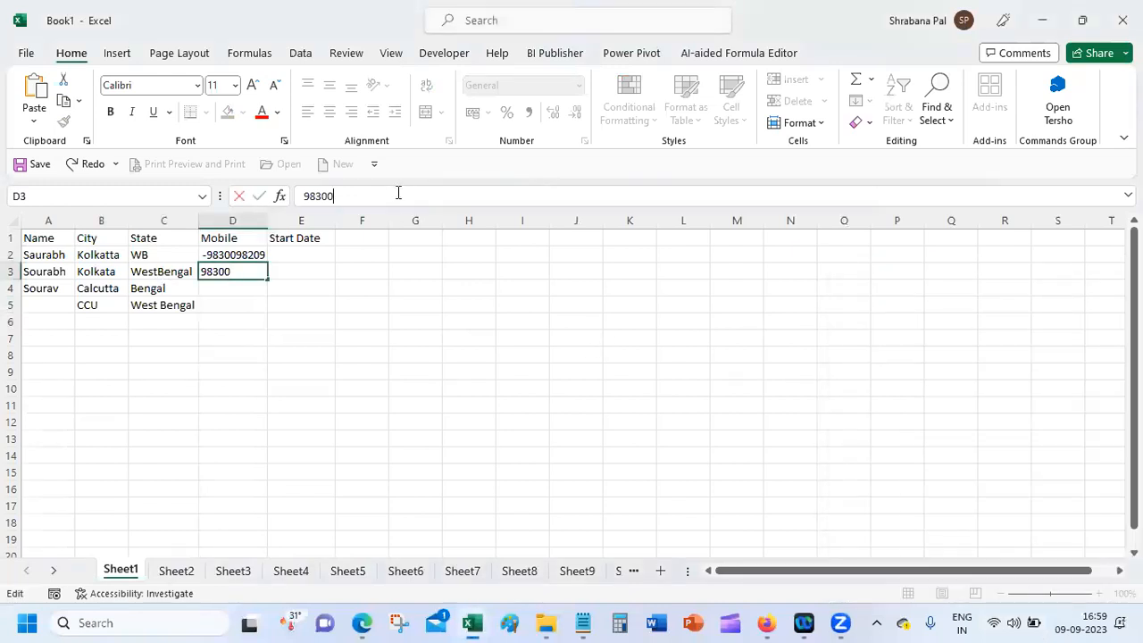
text(98300)
key(Return)
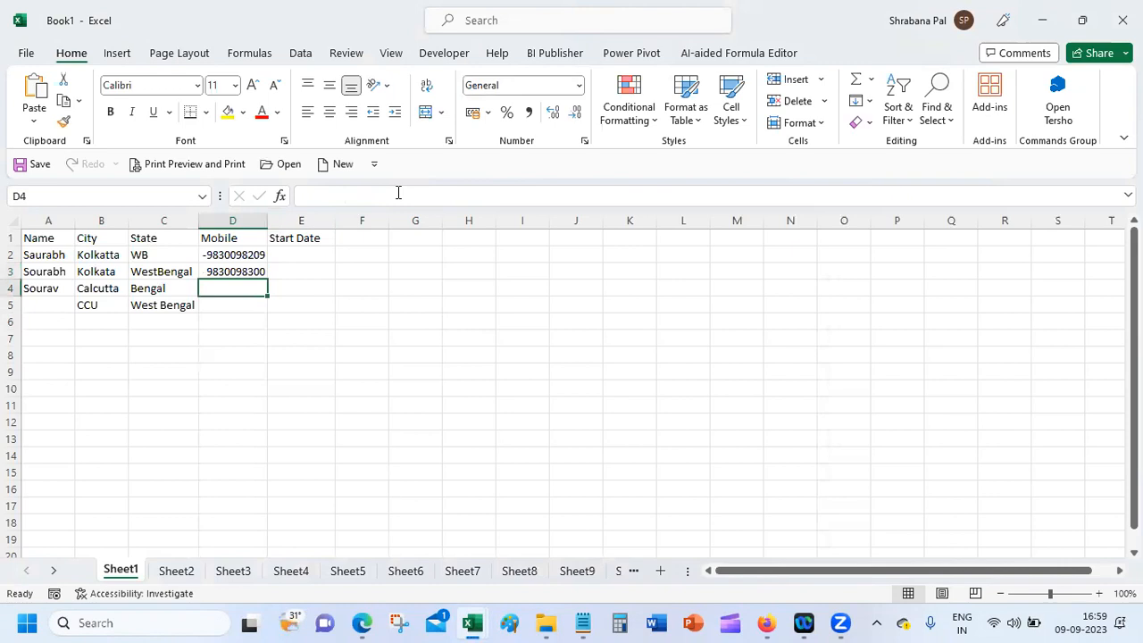
text(98300 98300)
key(Return)
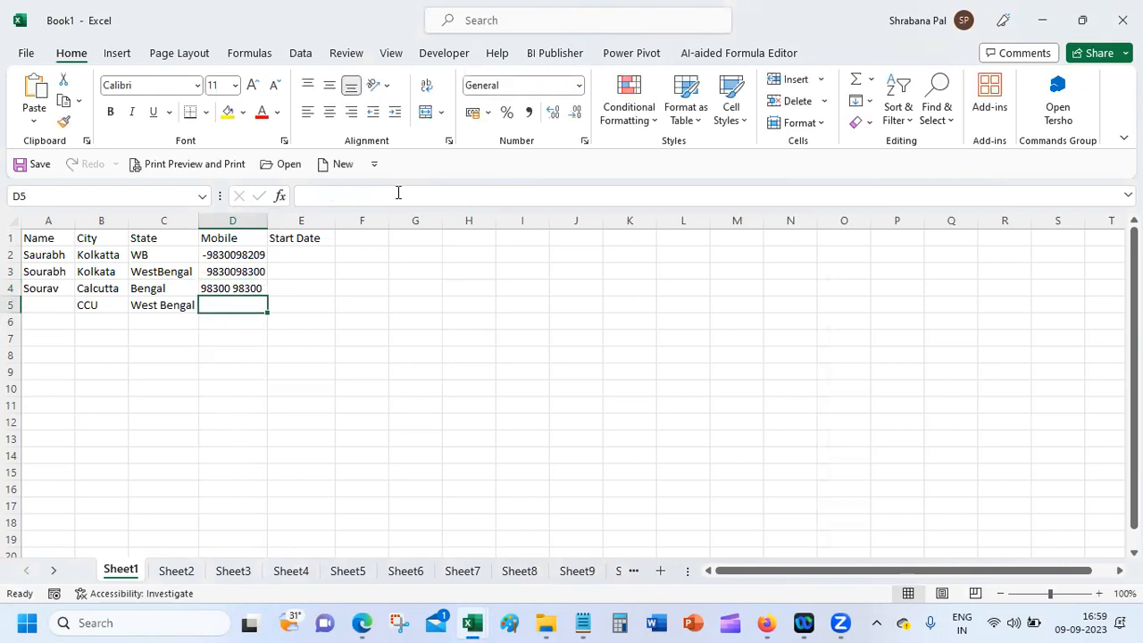
Step: Enter the name Saurav in A5, then select the City cells from B2 downward
click(47, 303)
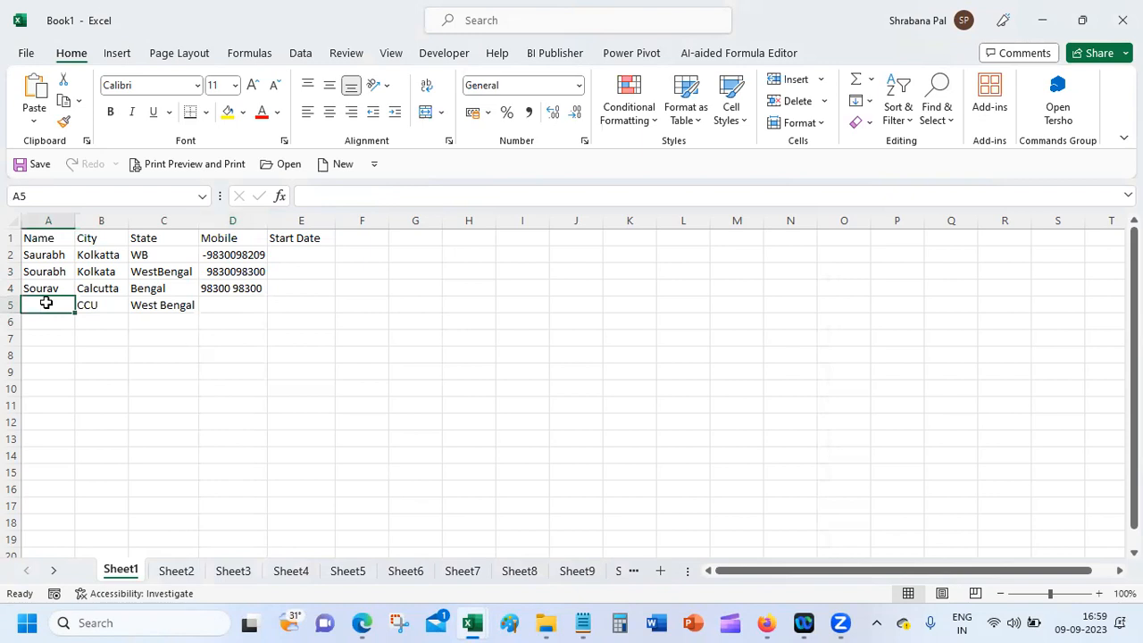
text(Saurav)
key(Tab)
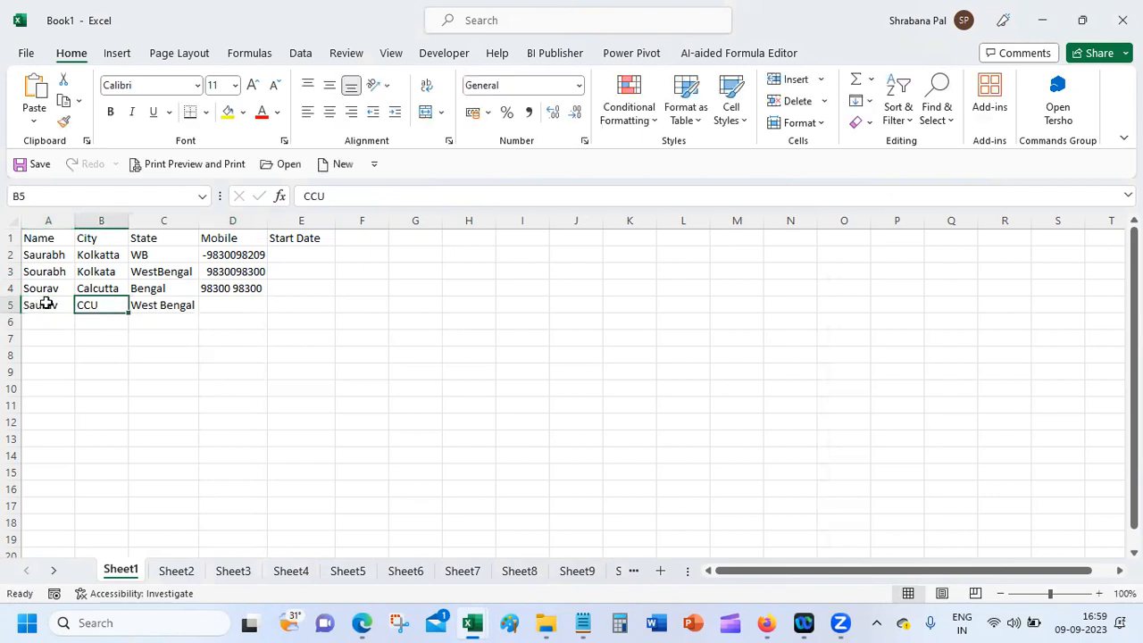
drag(96, 251, 220, 300)
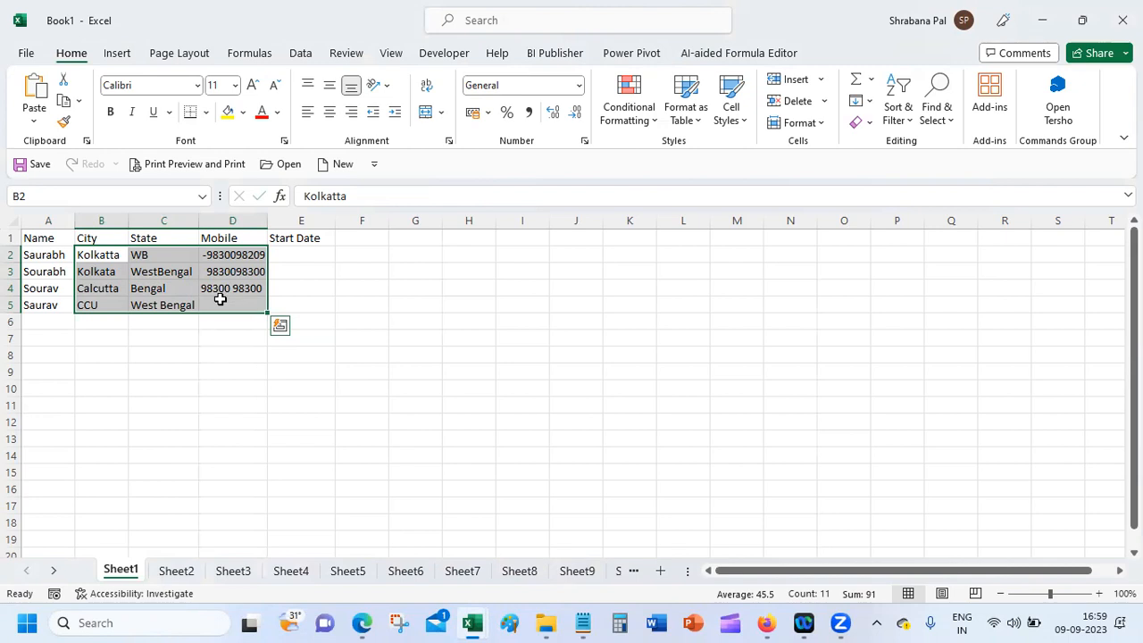
click(50, 251)
drag(105, 255, 114, 536)
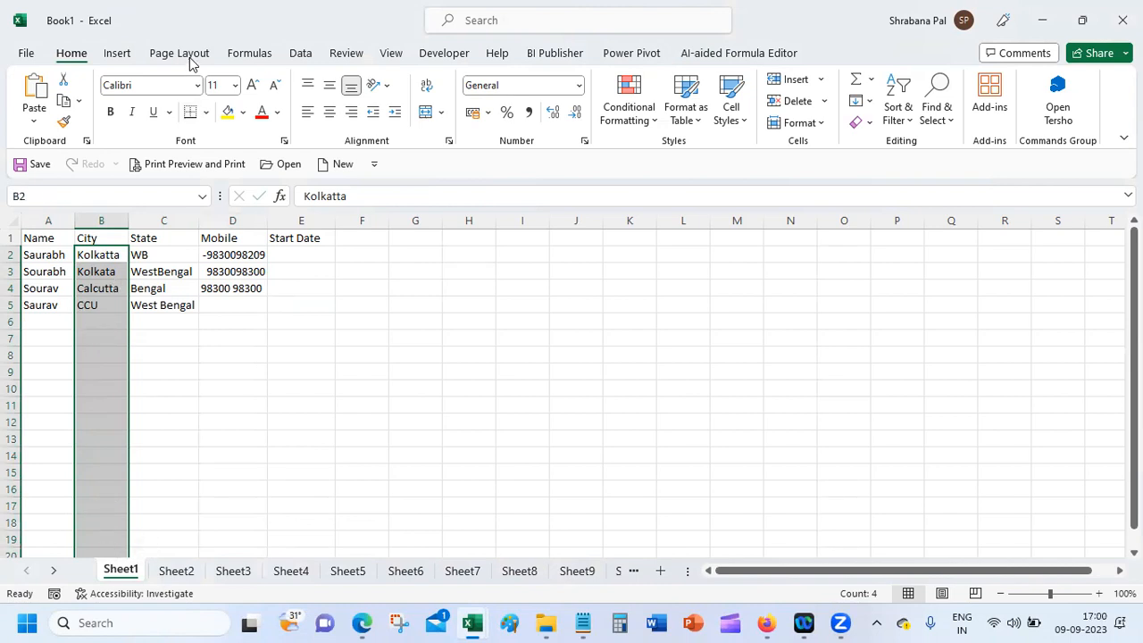
Step: Give the selected City cells List validation with source 'Chennai, Delhi, Kolkata, Mubai'
click(299, 55)
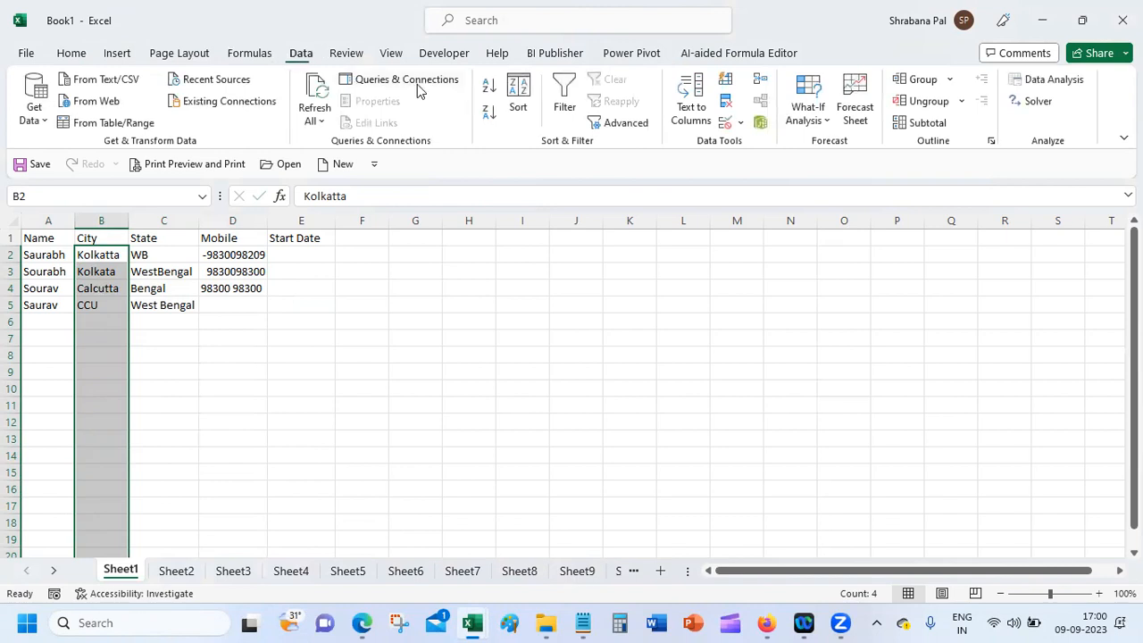
click(726, 125)
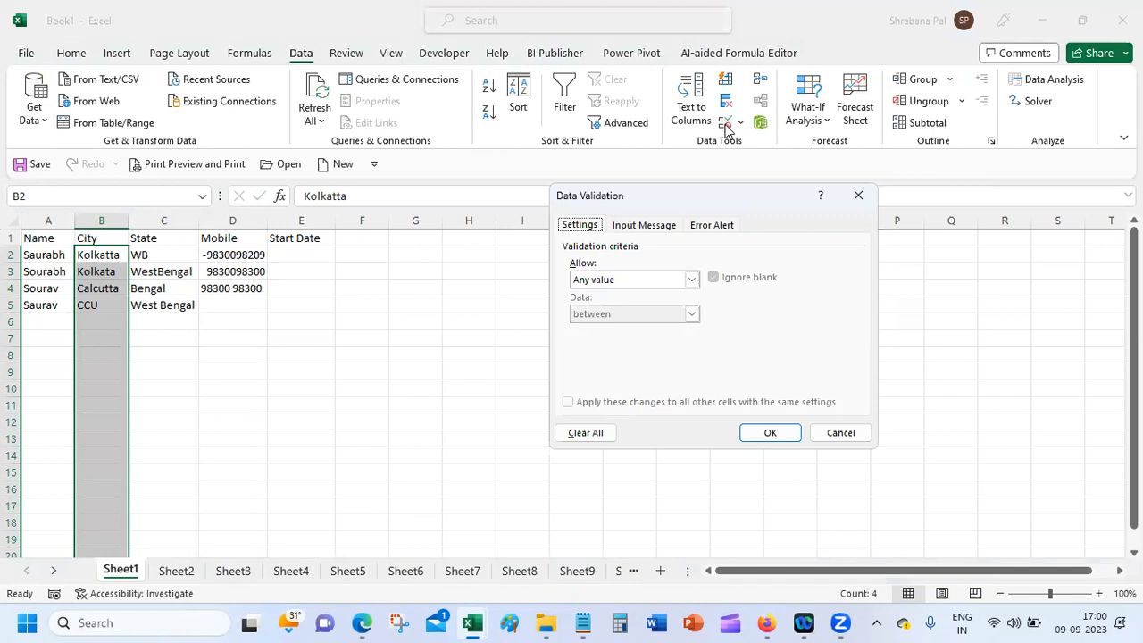
click(607, 284)
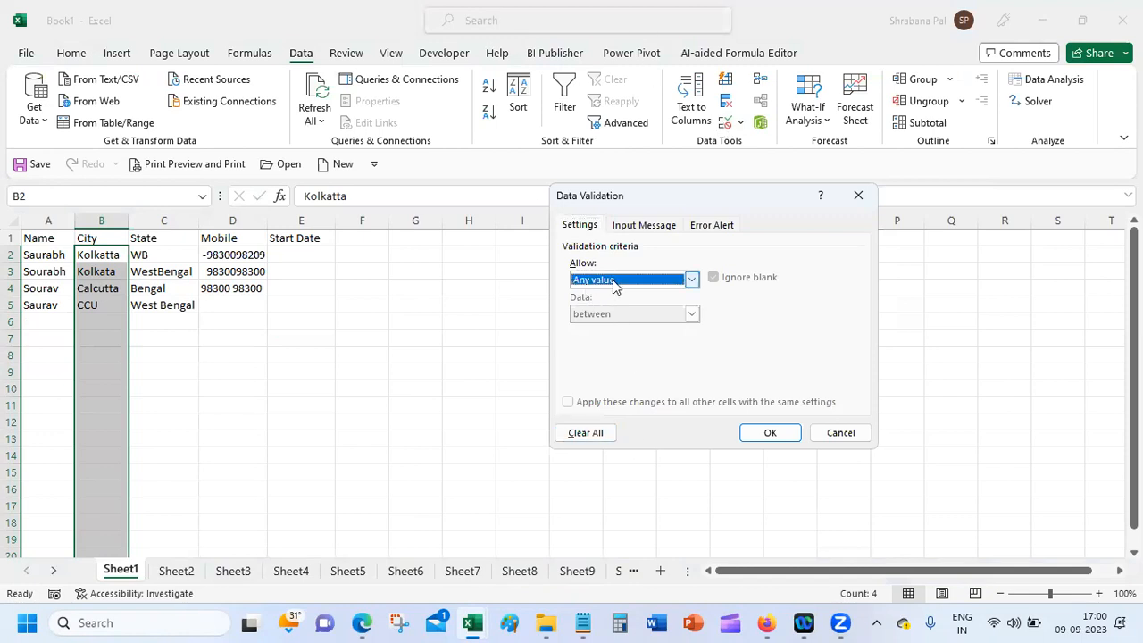
click(620, 329)
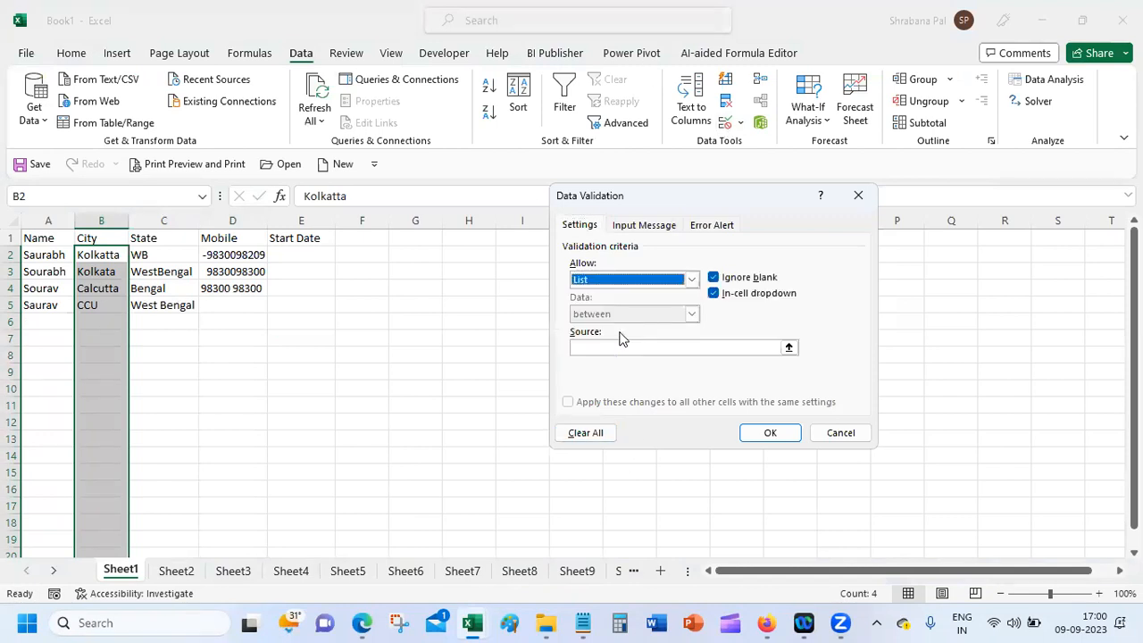
click(624, 347)
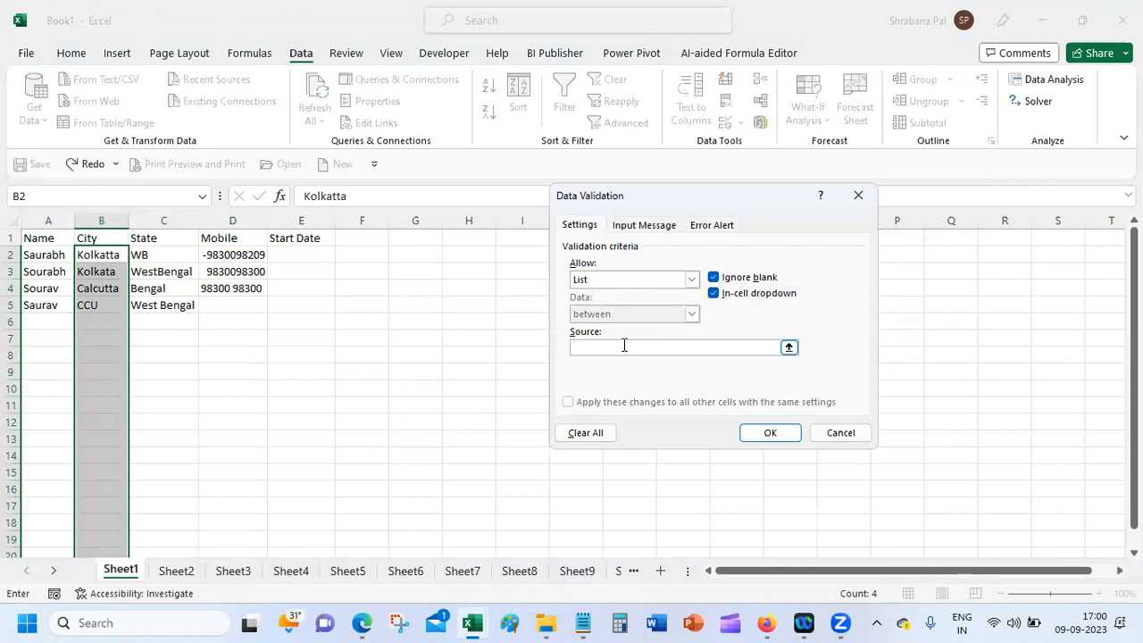
text(Kolk)
key(BackSpace)
key(BackSpace)
key(BackSpace)
key(BackSpace)
text(Chennai, Delhi, Kolkata, Mubai)
key(Return)
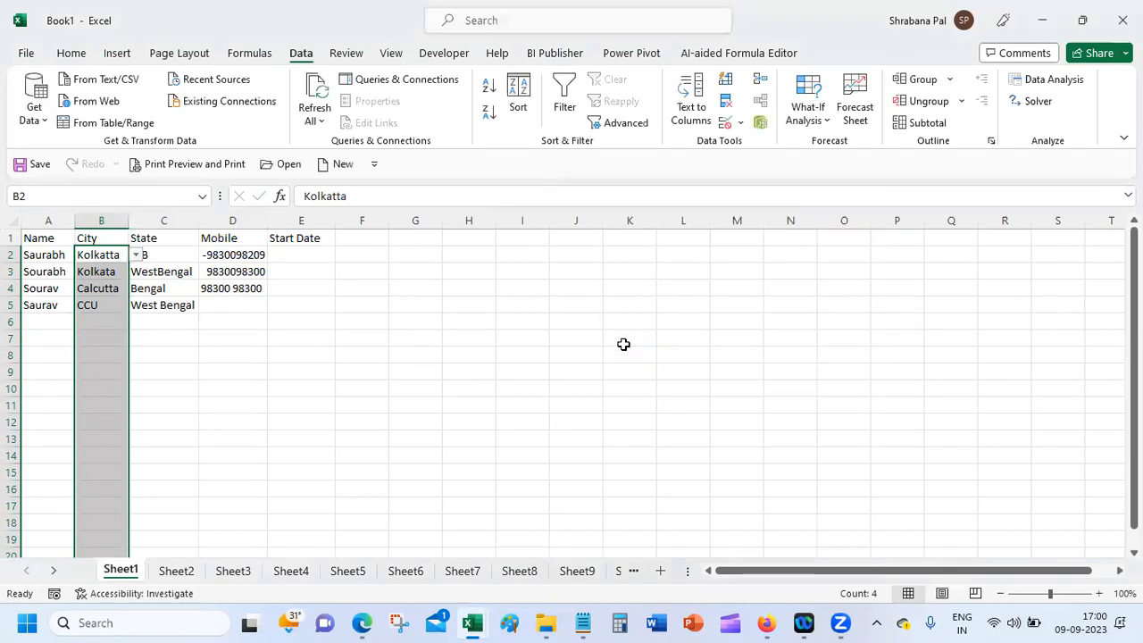
click(120, 325)
click(135, 324)
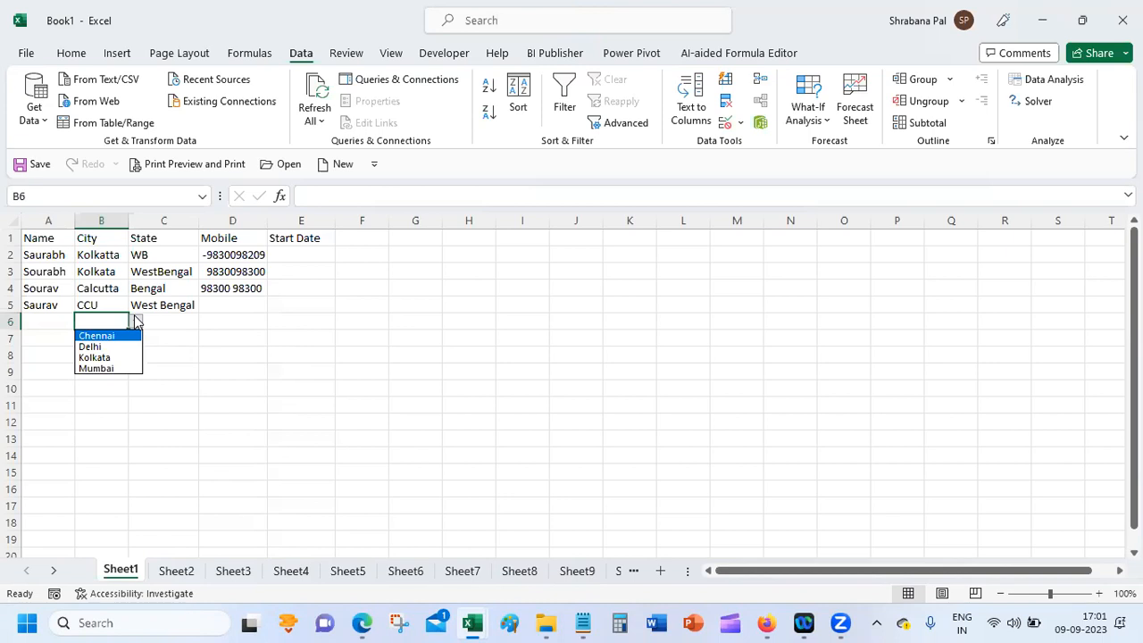
click(106, 279)
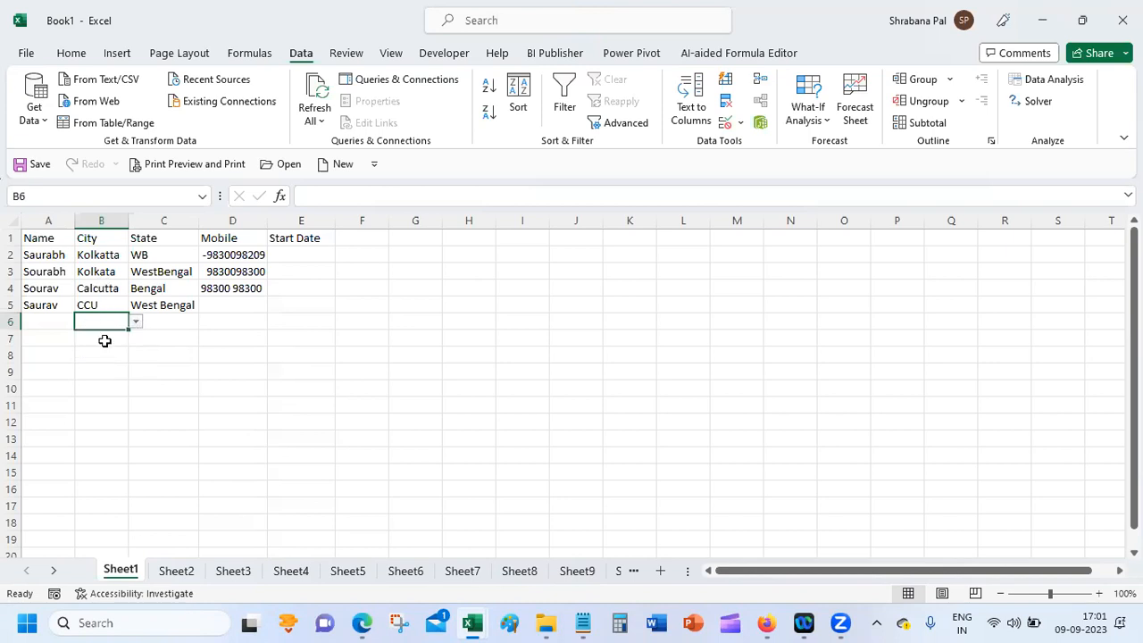
text(kolkat)
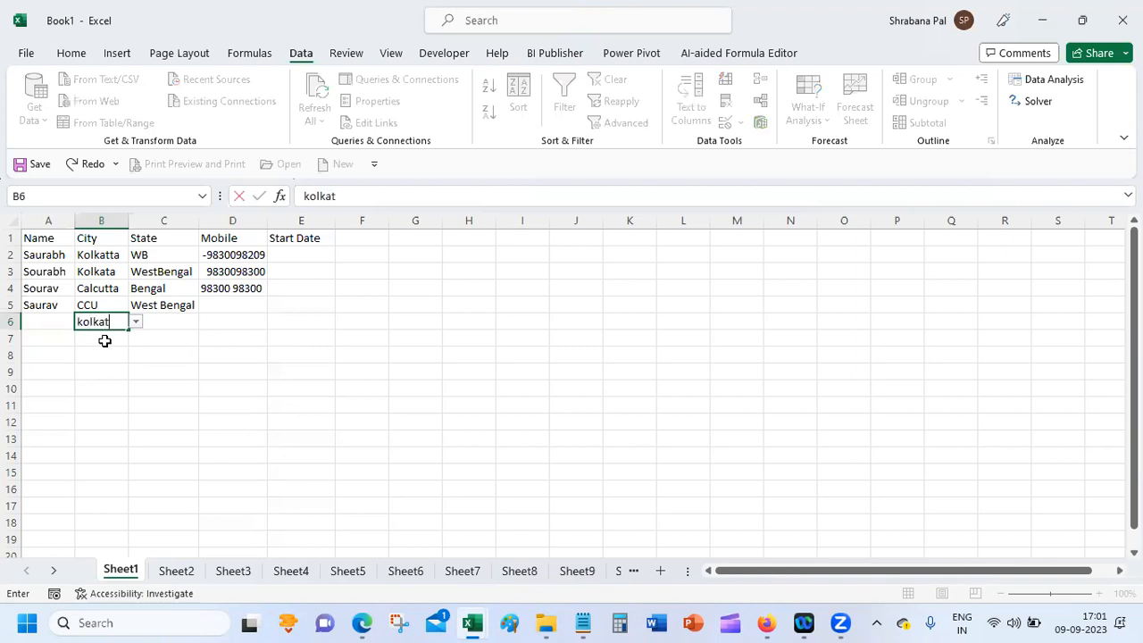
text(ta)
Step: Submit kolkatta in B6 to trigger the validation error, then bring up the Google Meet call
key(Return)
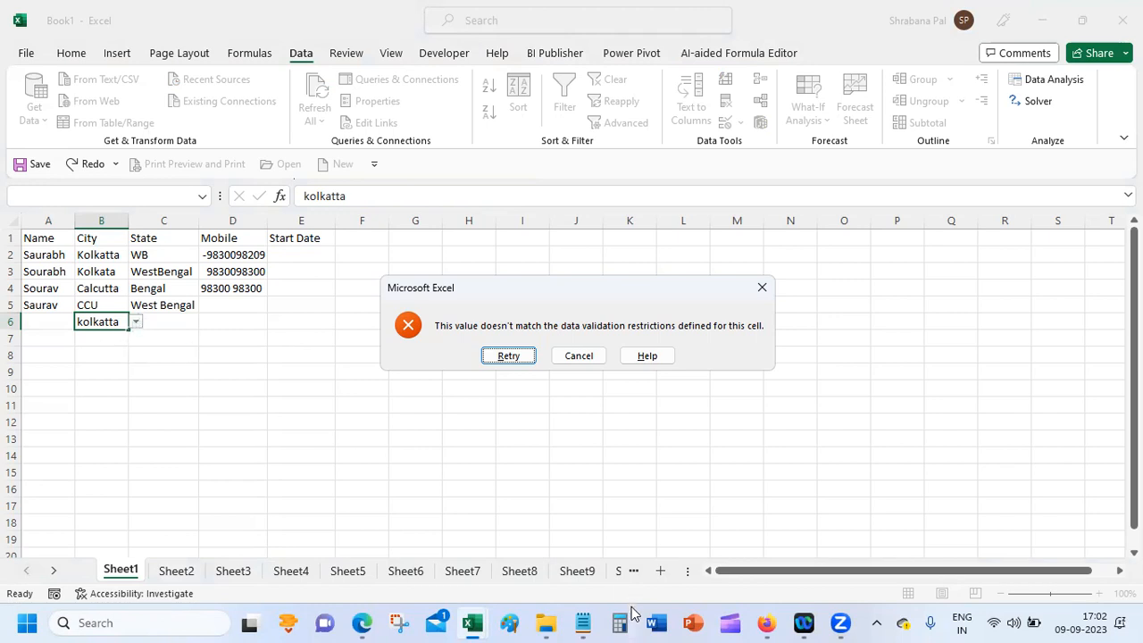
click(766, 623)
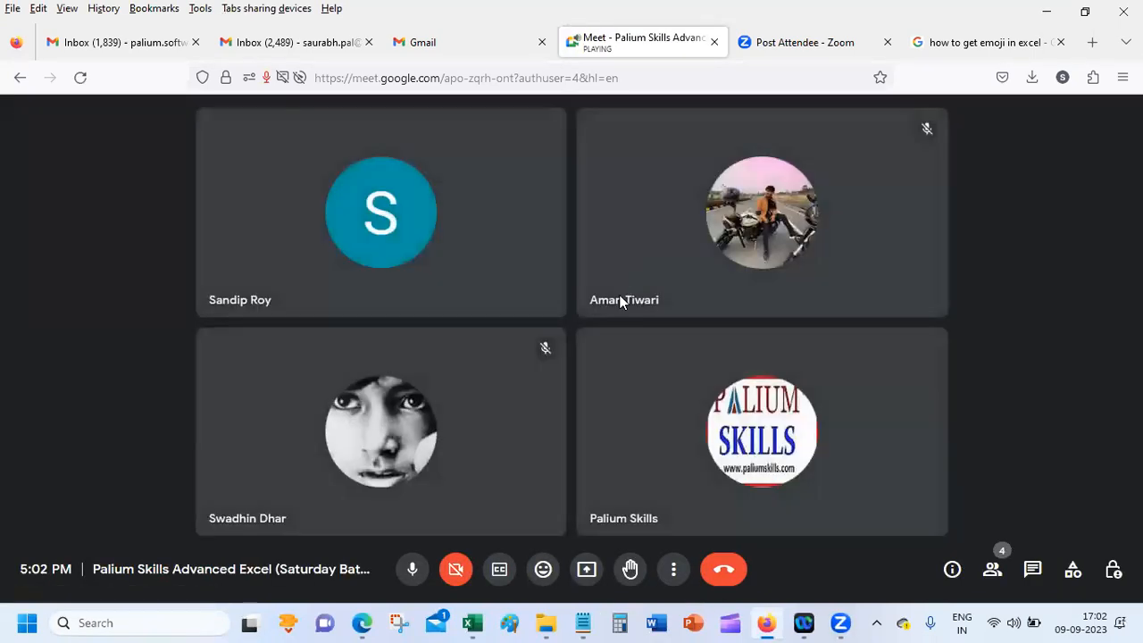
Step: Present the entire screen in Google Meet, allowing the browser to share it
click(586, 569)
click(661, 491)
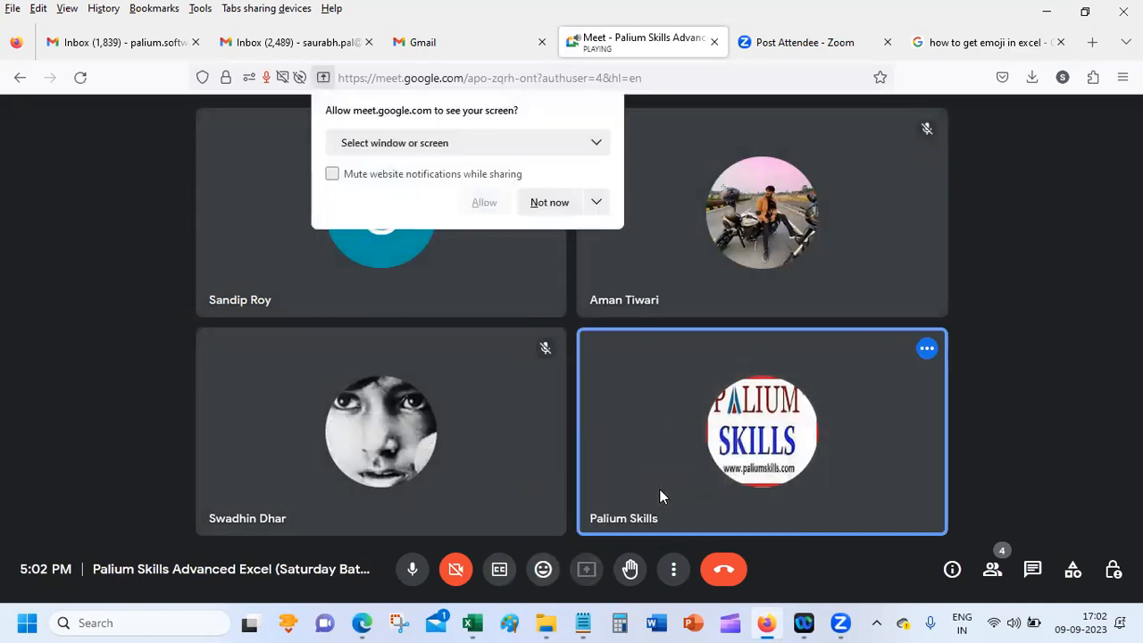
click(444, 153)
click(434, 331)
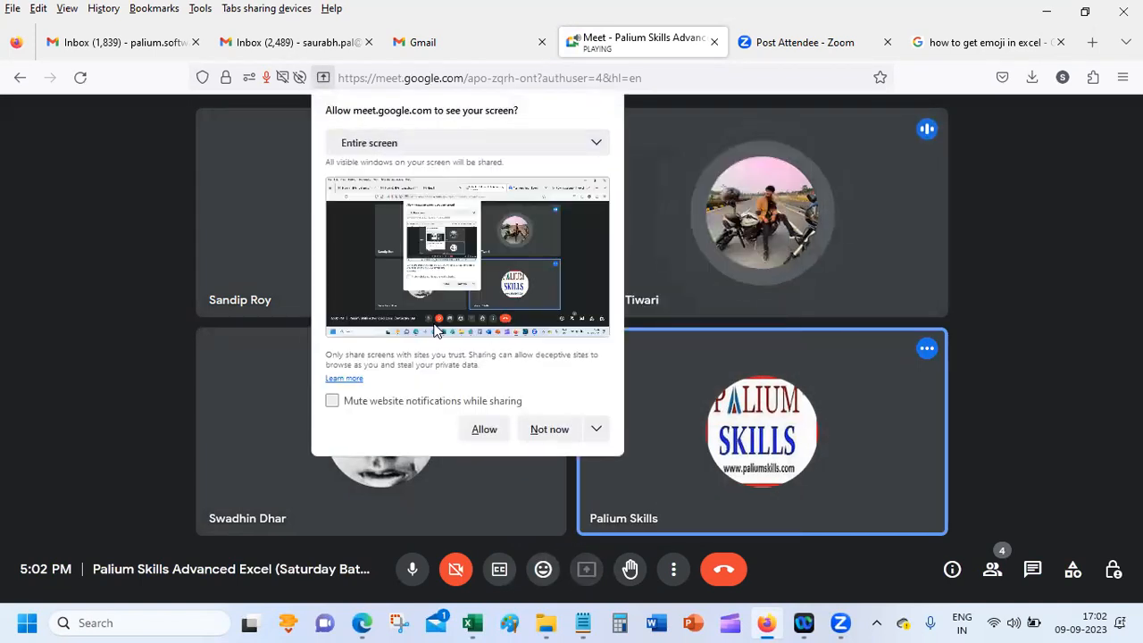
click(484, 429)
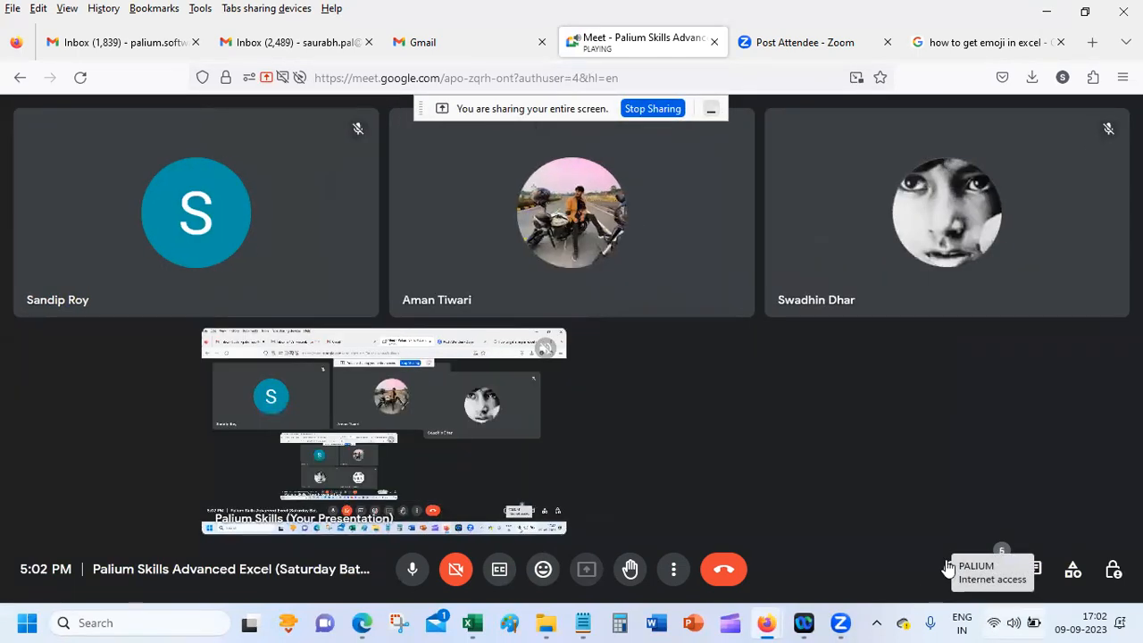
Step: Return to the Book1 workbook and cancel the rejected kolkatta entry
mouse_move(472, 622)
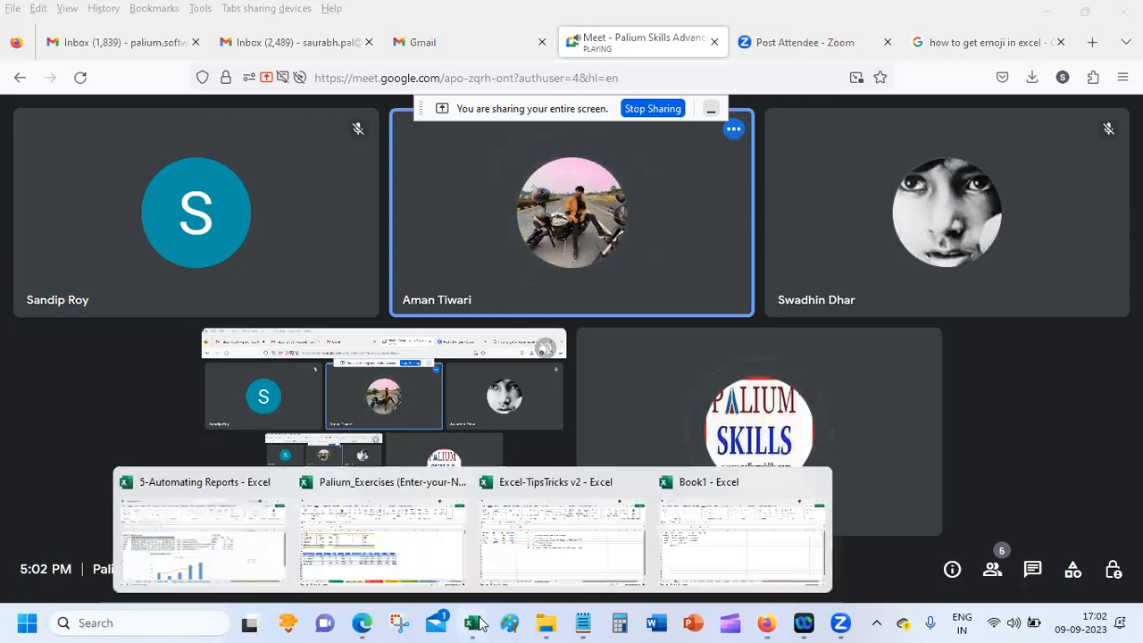
click(711, 555)
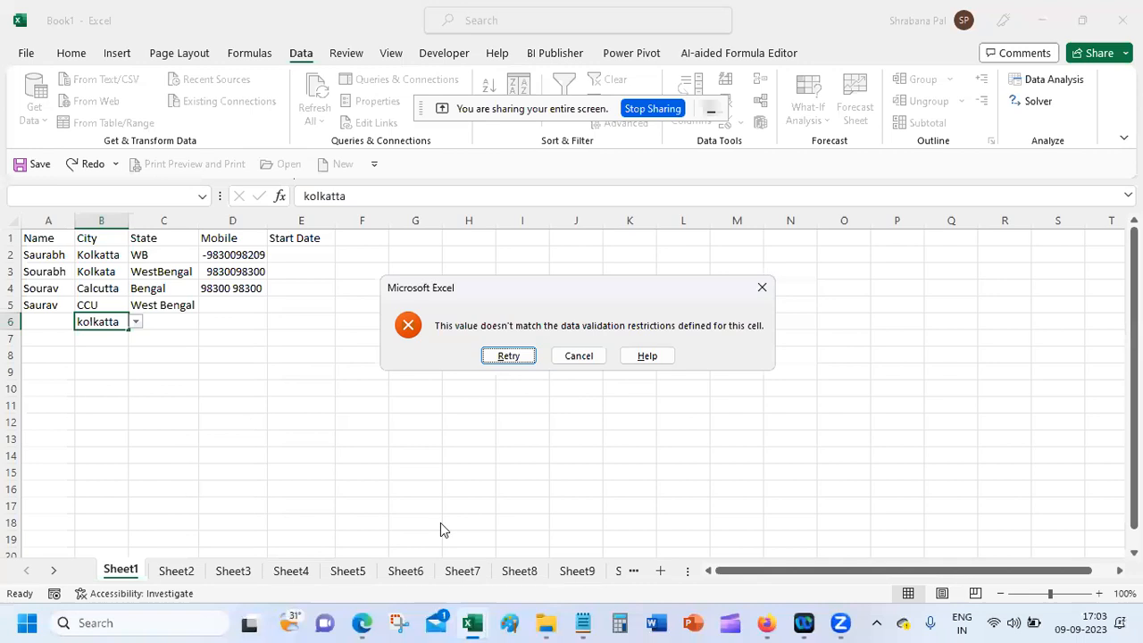
click(585, 359)
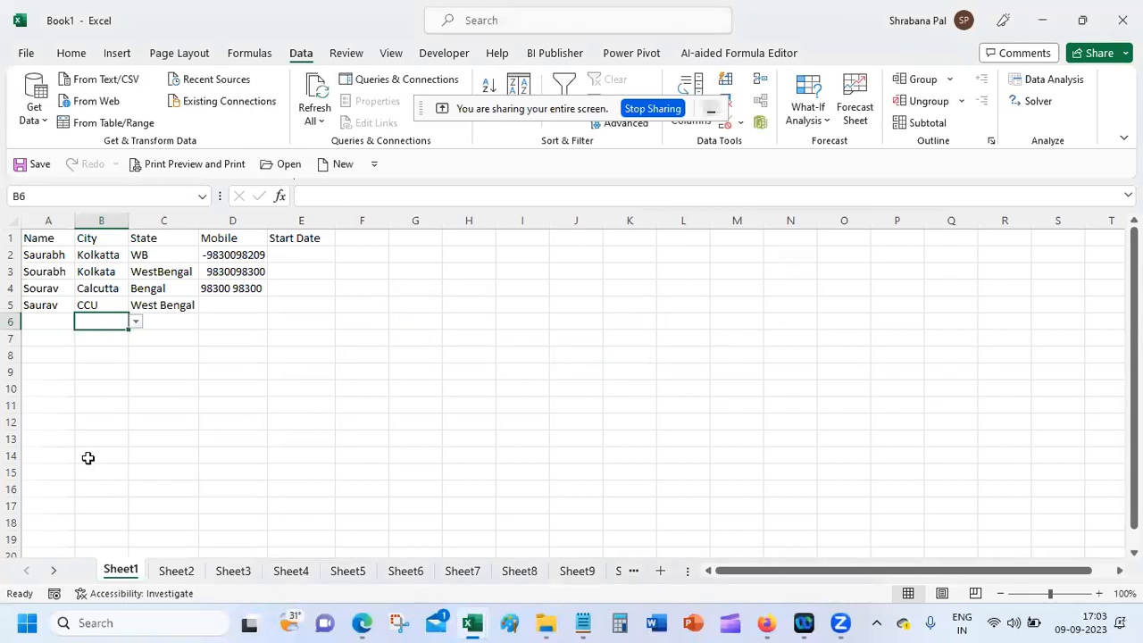
Step: Select the State cells in column C, hide the sharing notice, and open Data Validation options
drag(164, 260, 179, 557)
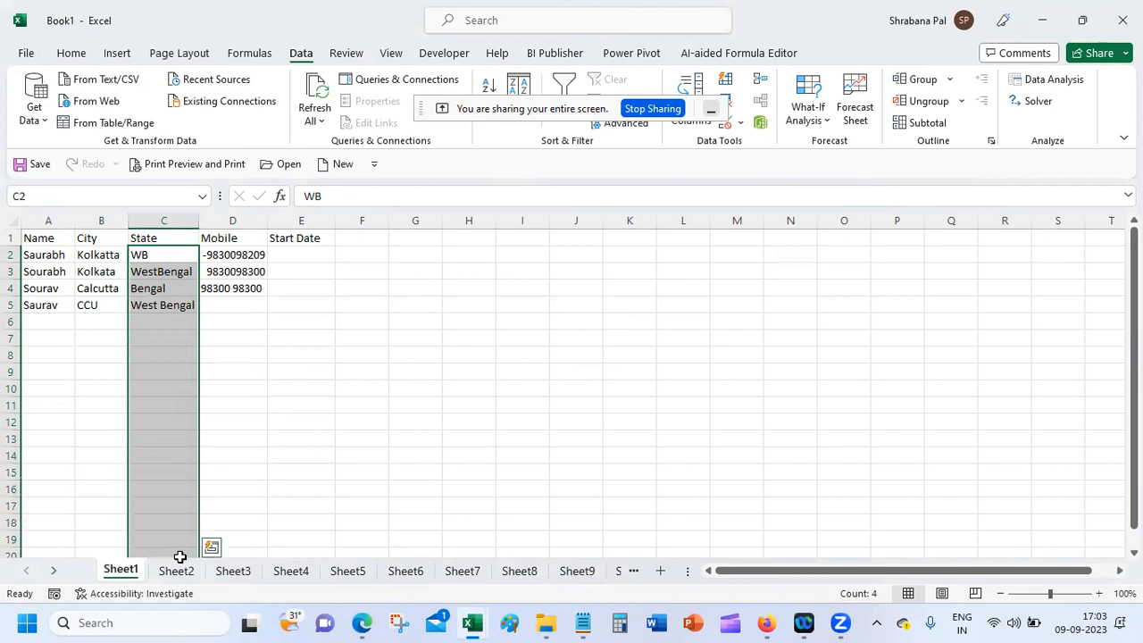
click(712, 109)
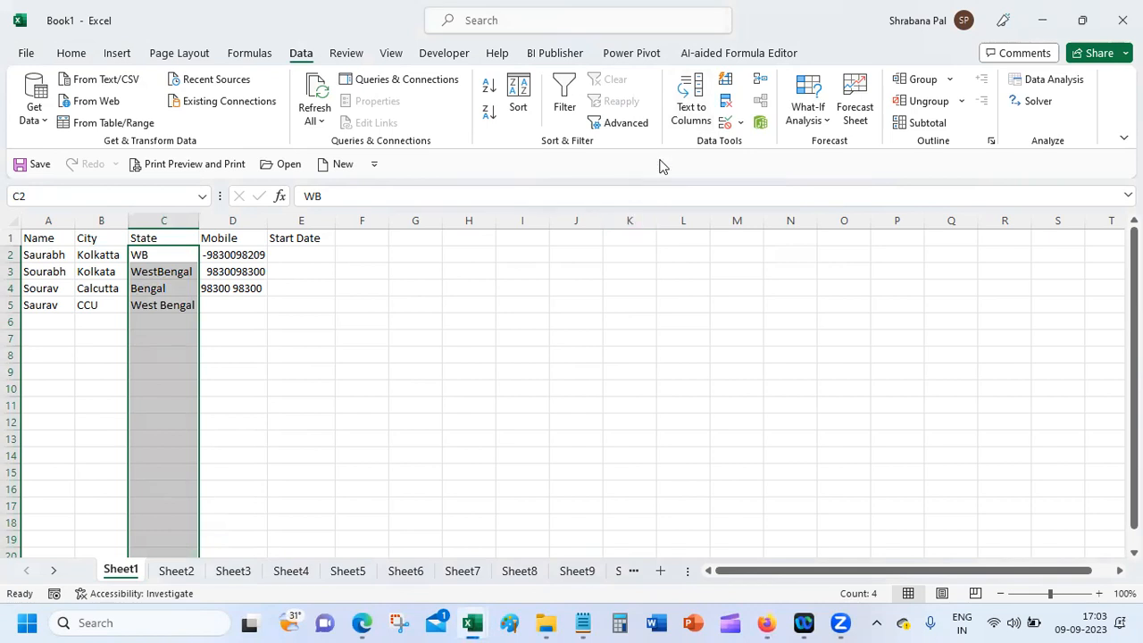
click(739, 123)
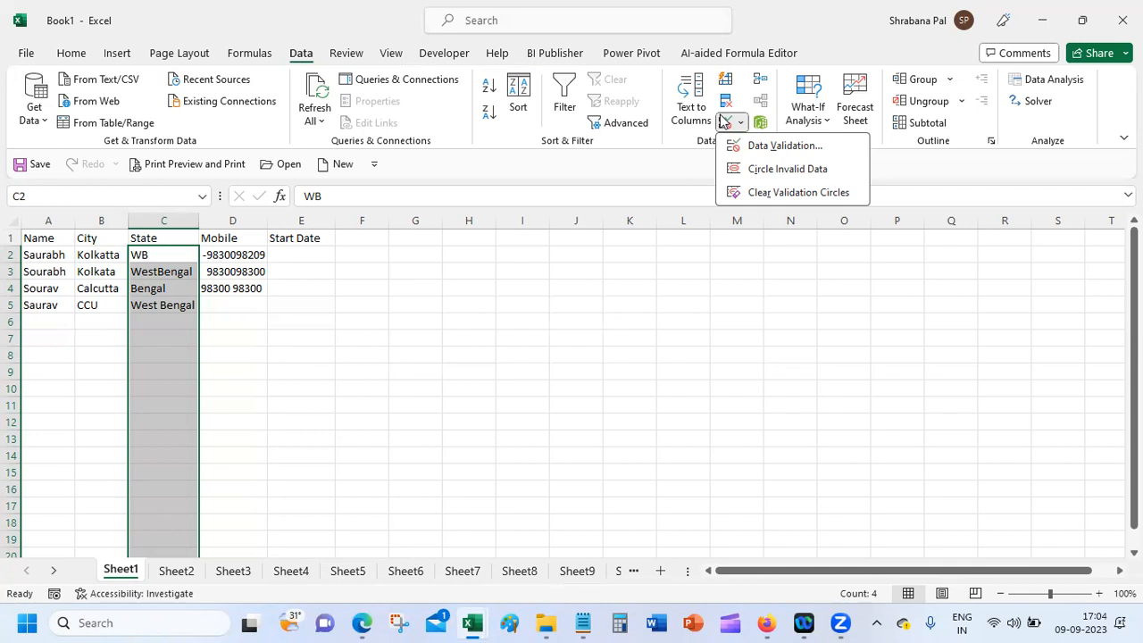
Step: Begin a List validation for State, cancel it, then open and close Text to Columns
click(823, 147)
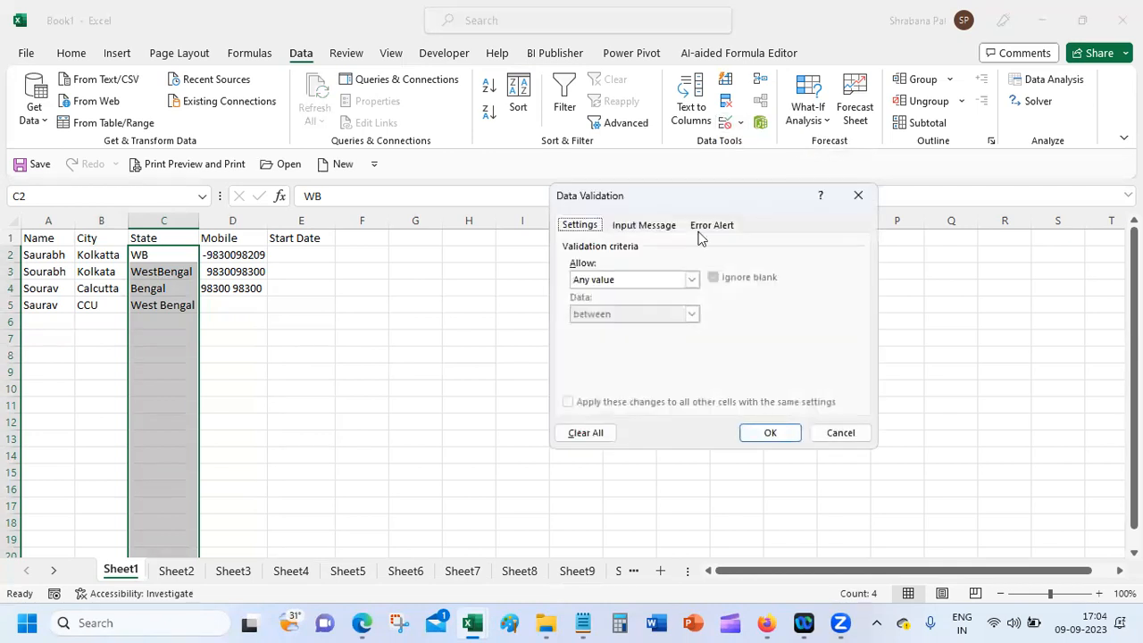
click(643, 286)
click(628, 327)
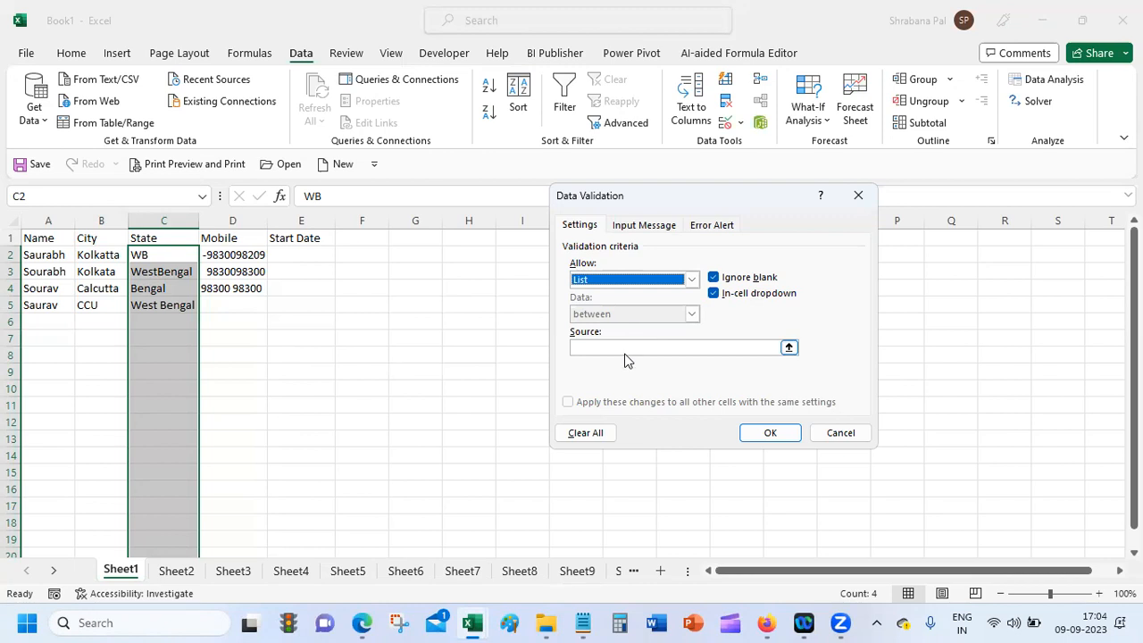
click(855, 439)
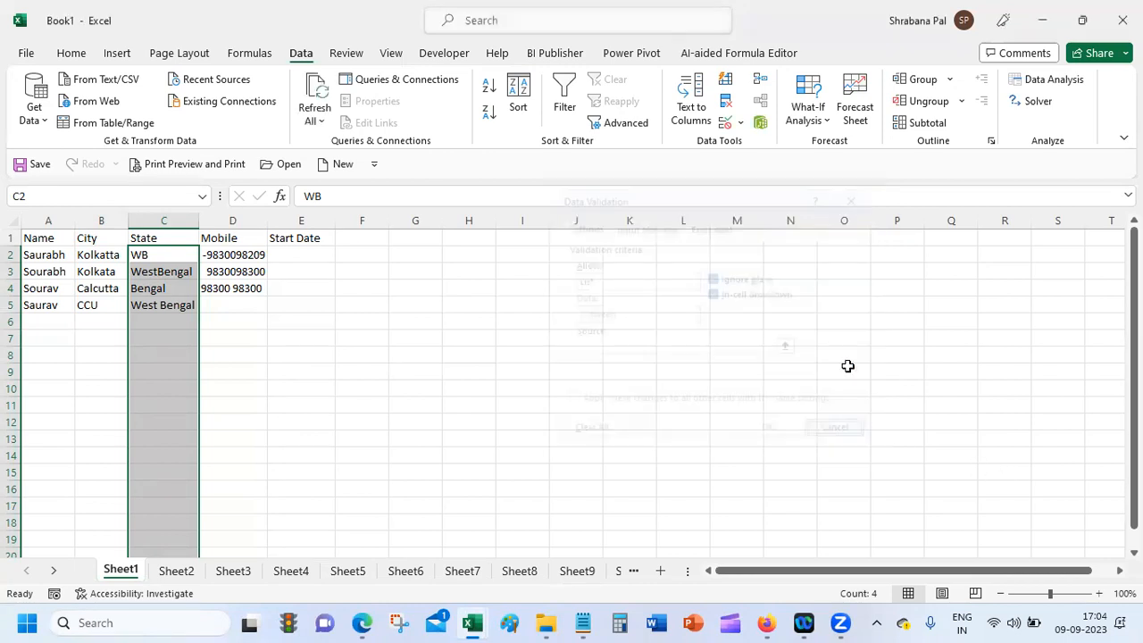
click(691, 111)
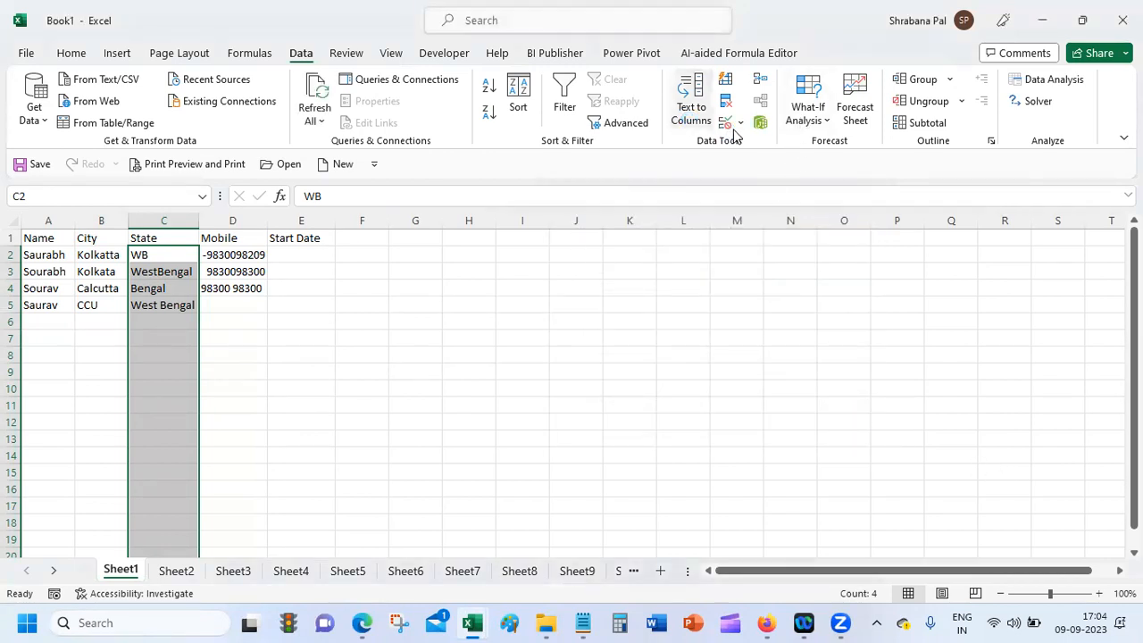
click(906, 156)
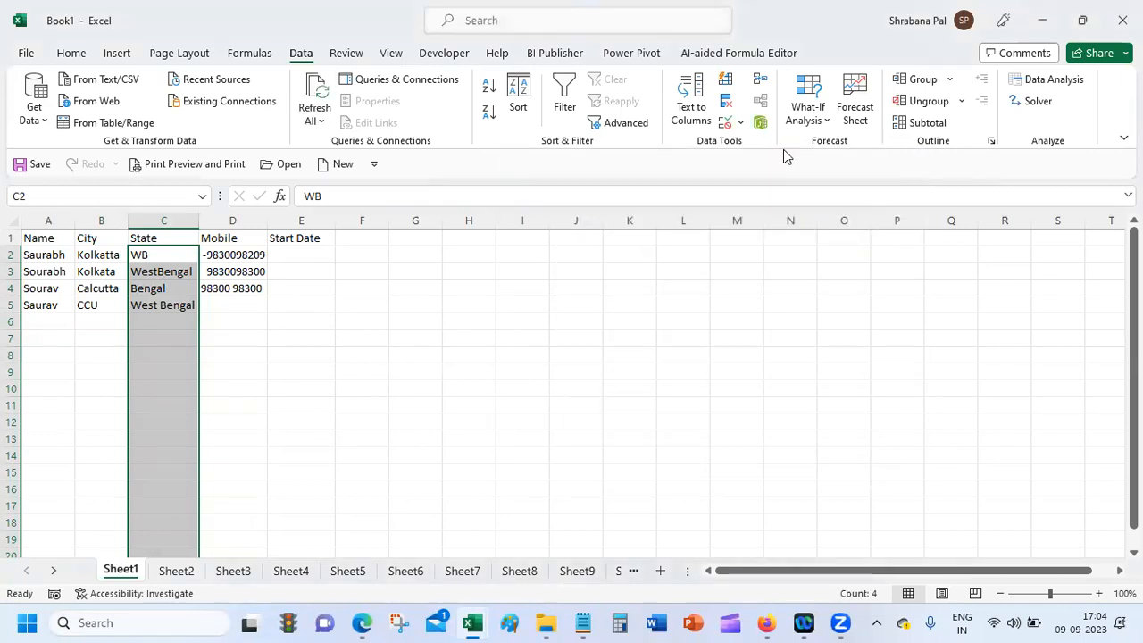
Step: Give the State cells List validation: Assam, Bihar, Maharashtra, Tamil Nadu, West Bengal
click(739, 122)
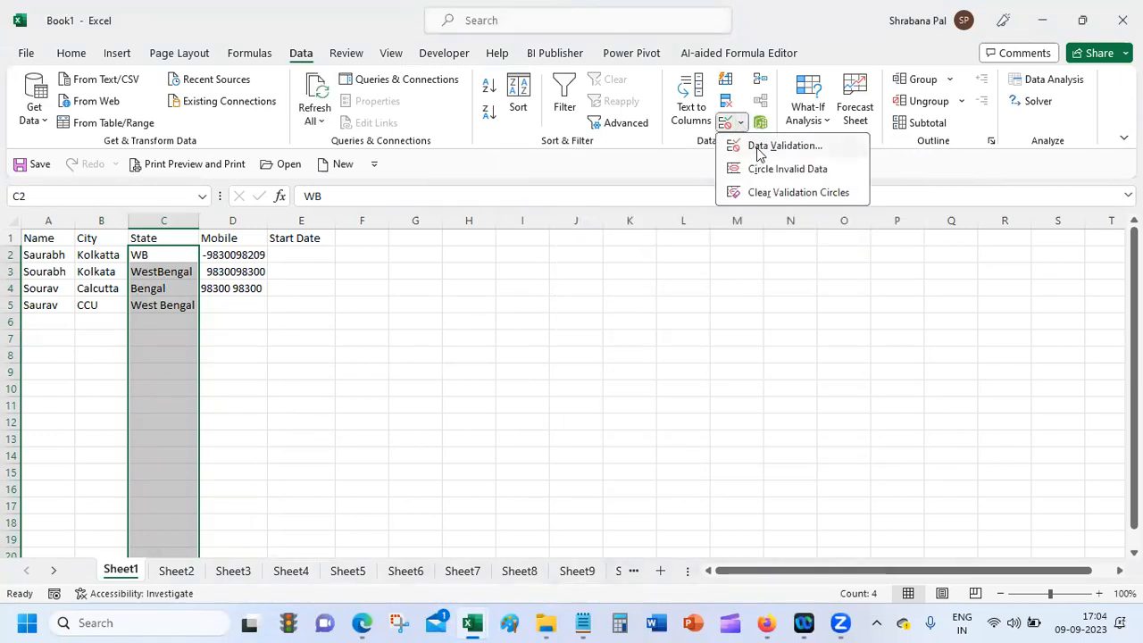
click(755, 143)
click(651, 280)
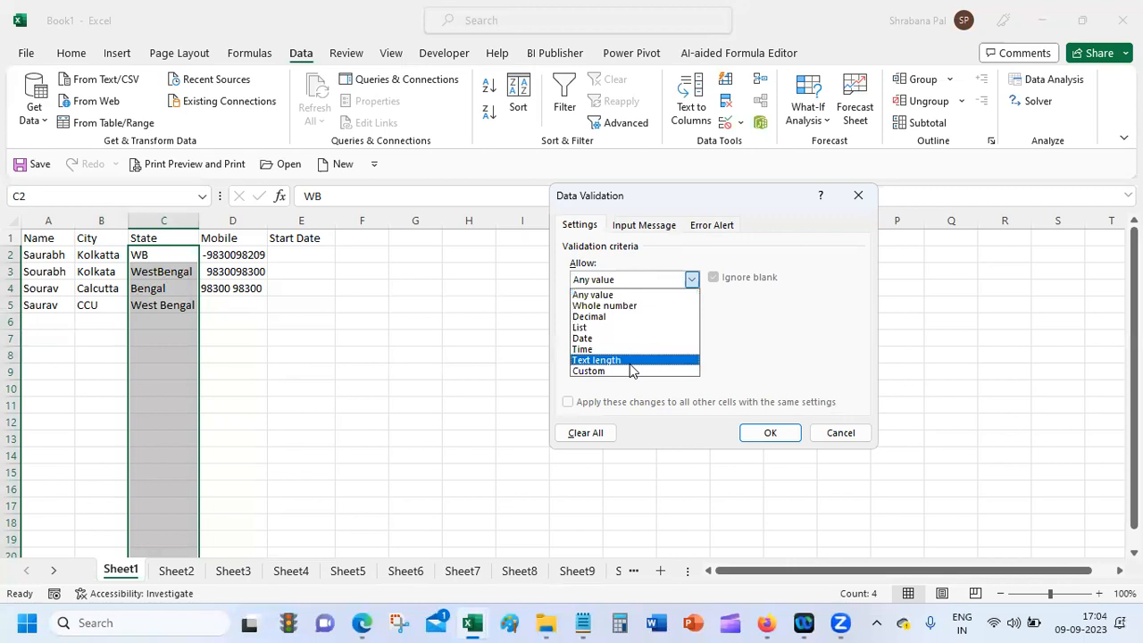
click(638, 329)
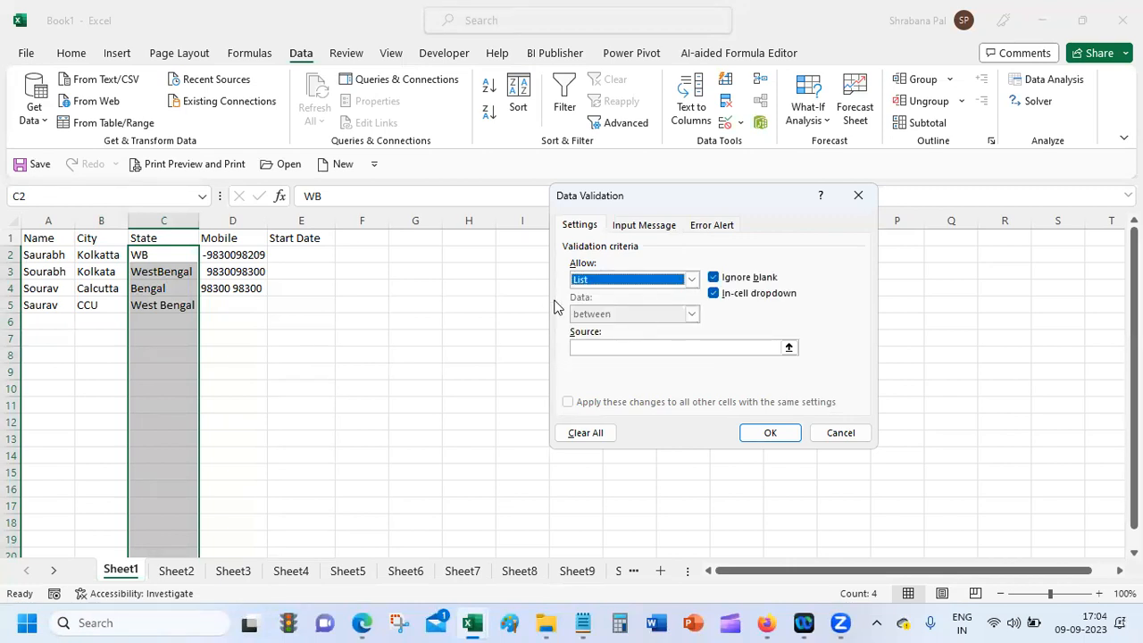
click(609, 348)
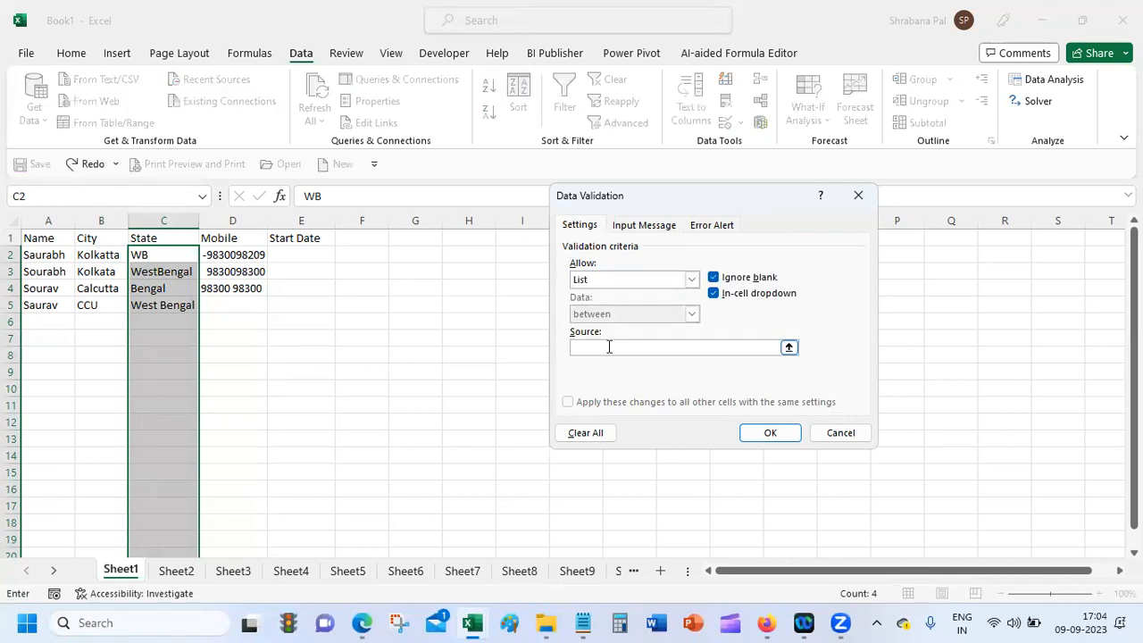
text(C)
key(BackSpace)
text(Assam, Bih)
key(BackSpace)
key(BackSpace)
text(ihar)
text(, Mahar)
text(ashtra,)
text( Tamil )
text(Nadu, We)
text(st BEngal)
key(BackSpace)
key(BackSpace)
key(BackSpace)
key(BackSpace)
key(BackSpace)
text(engal)
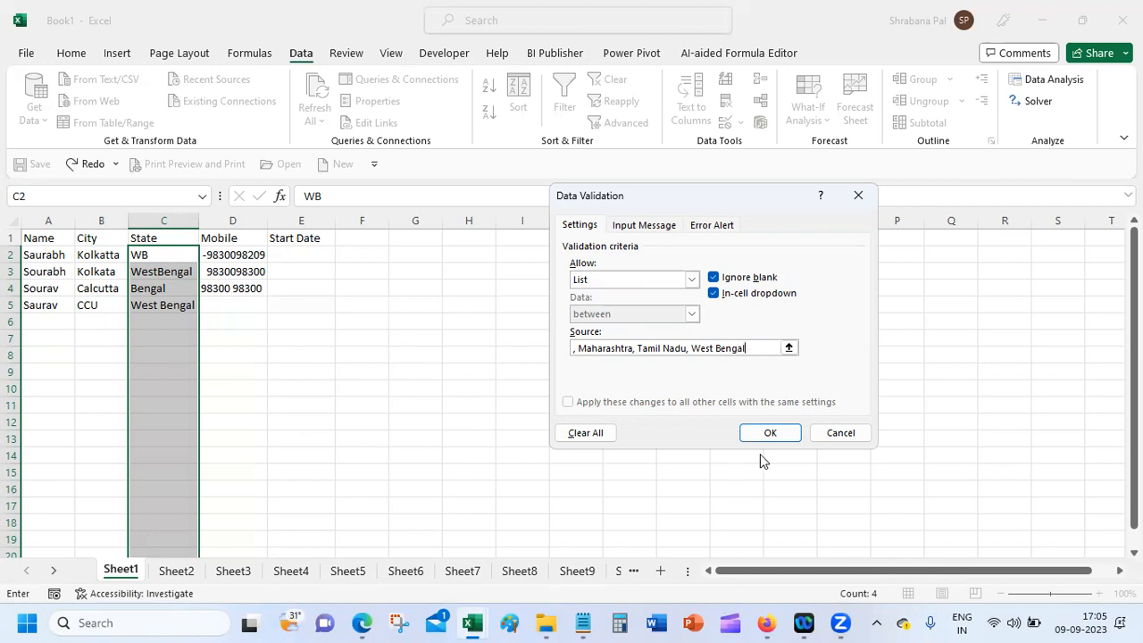
click(768, 432)
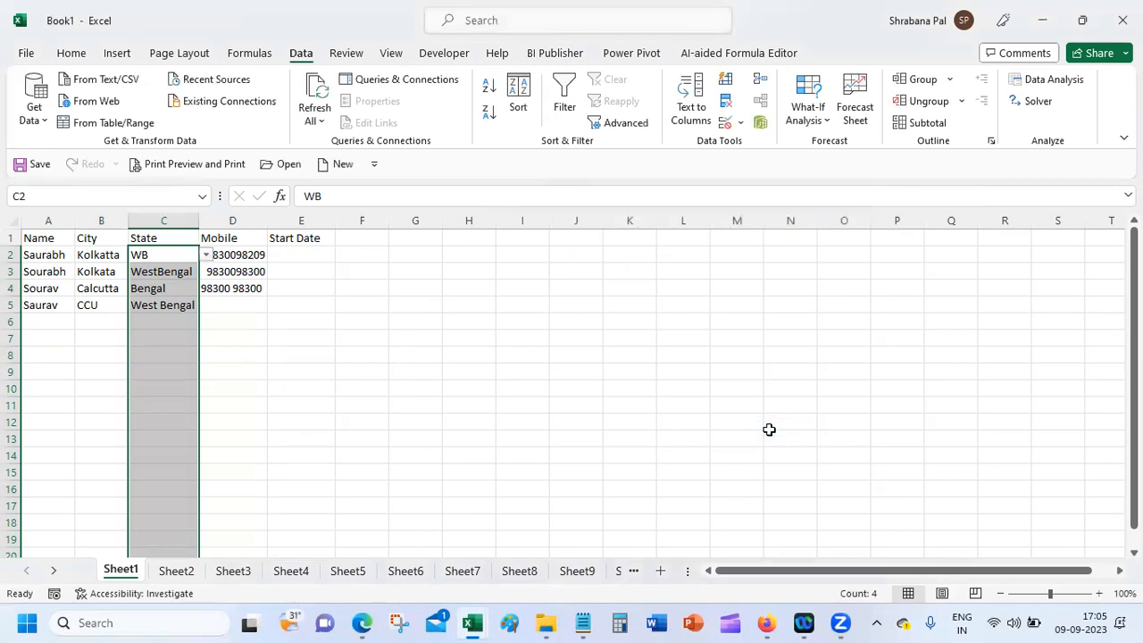
Step: Open C2's in-cell dropdown to view the five allowed states
click(211, 254)
click(172, 253)
click(205, 256)
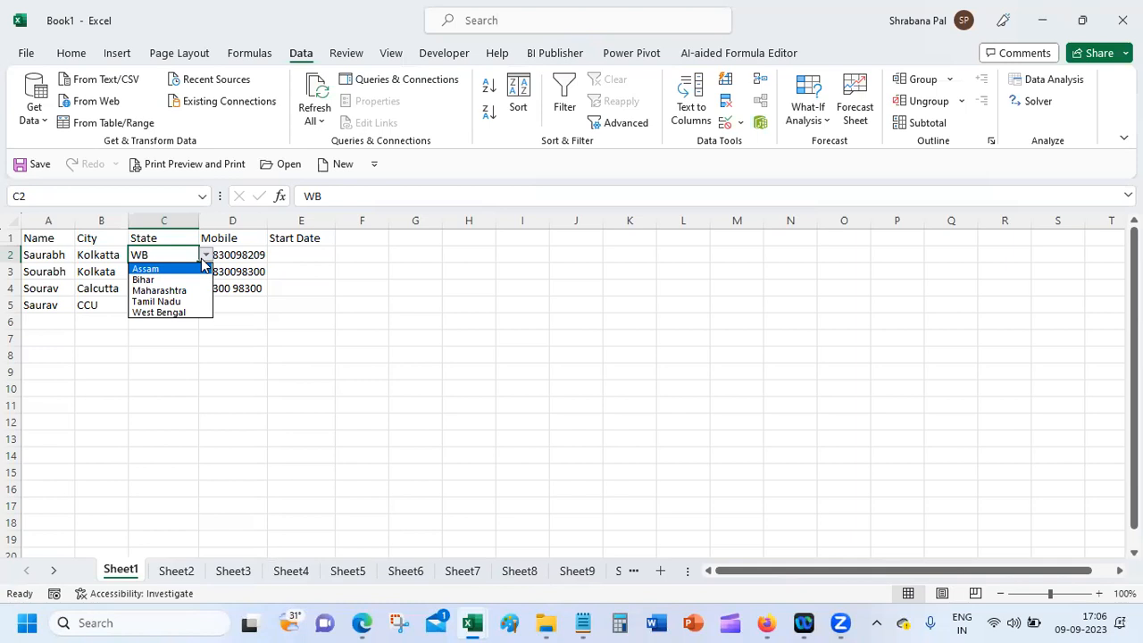
key(Escape)
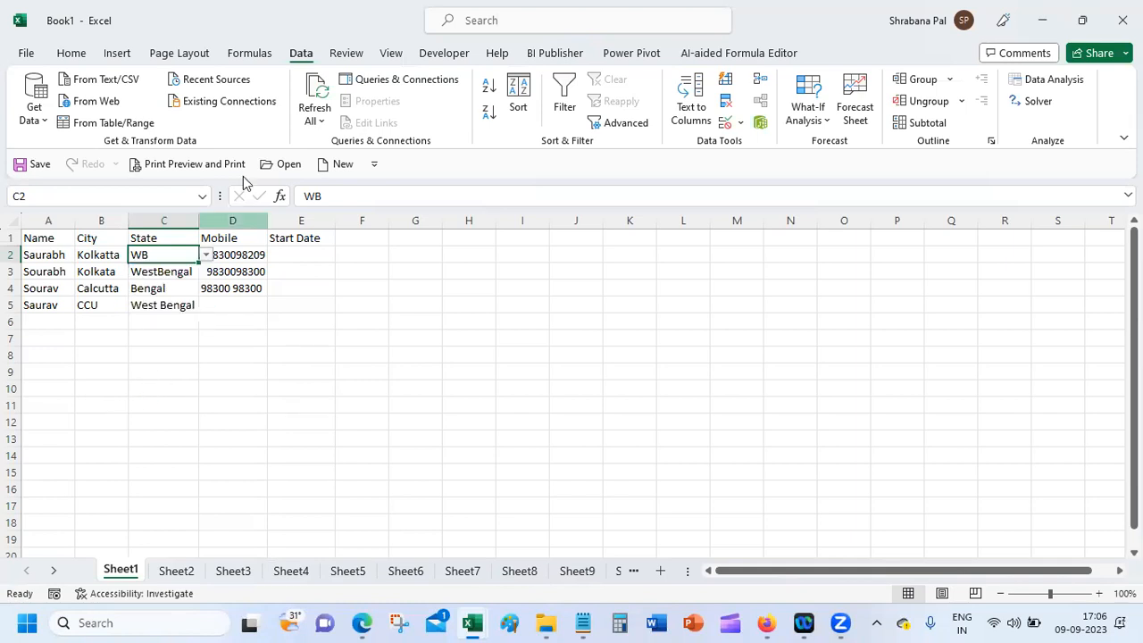
click(206, 255)
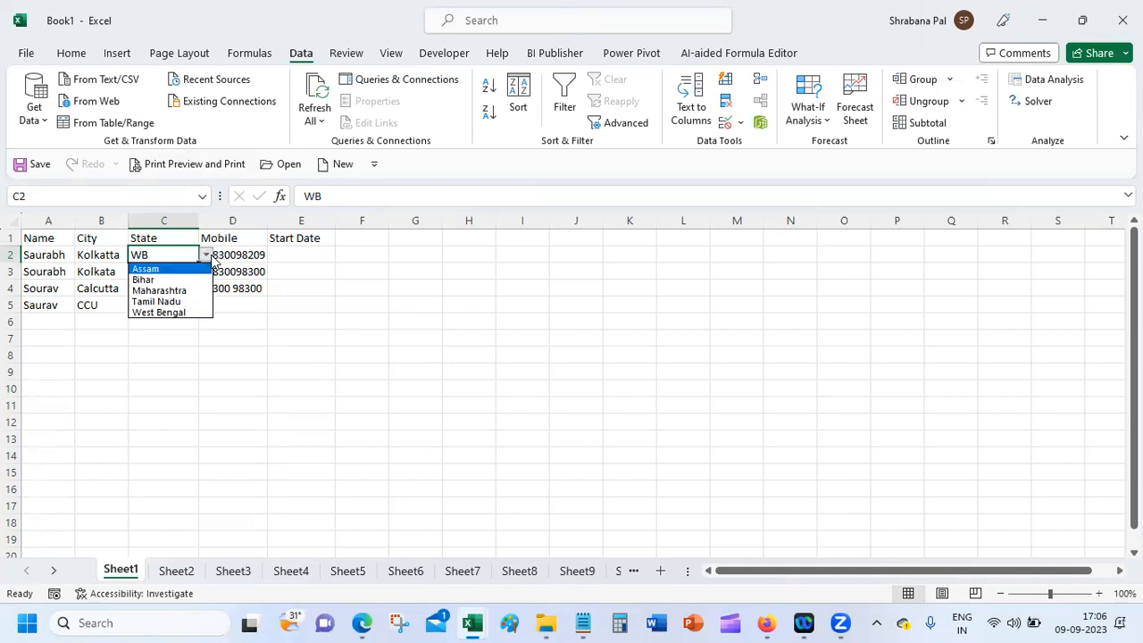
key(Escape)
click(161, 272)
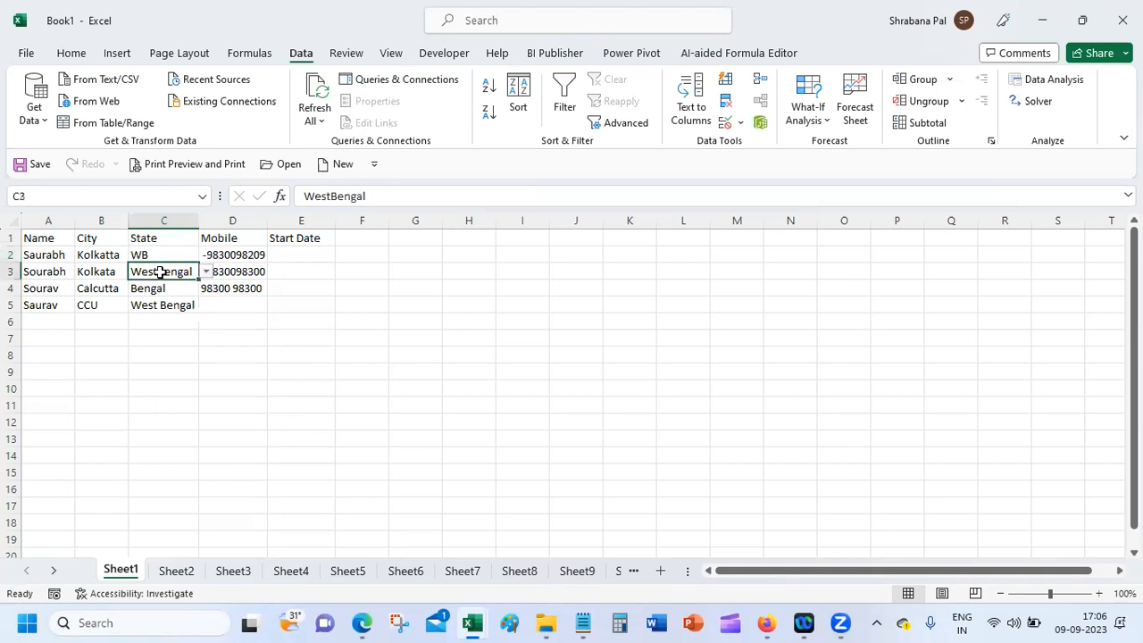
click(206, 272)
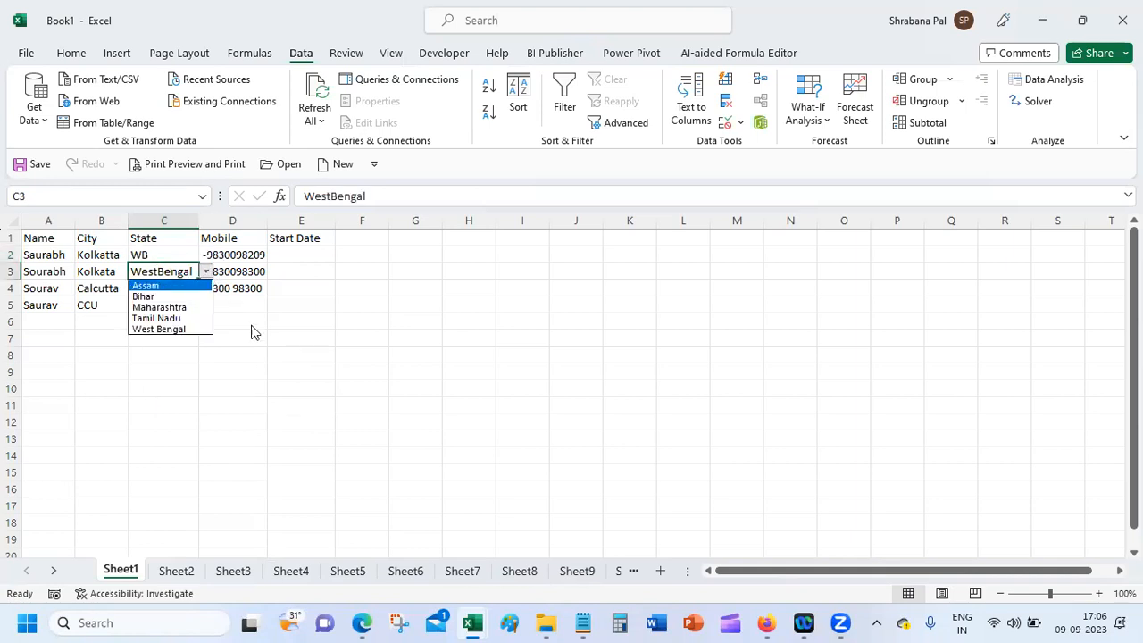
key(Escape)
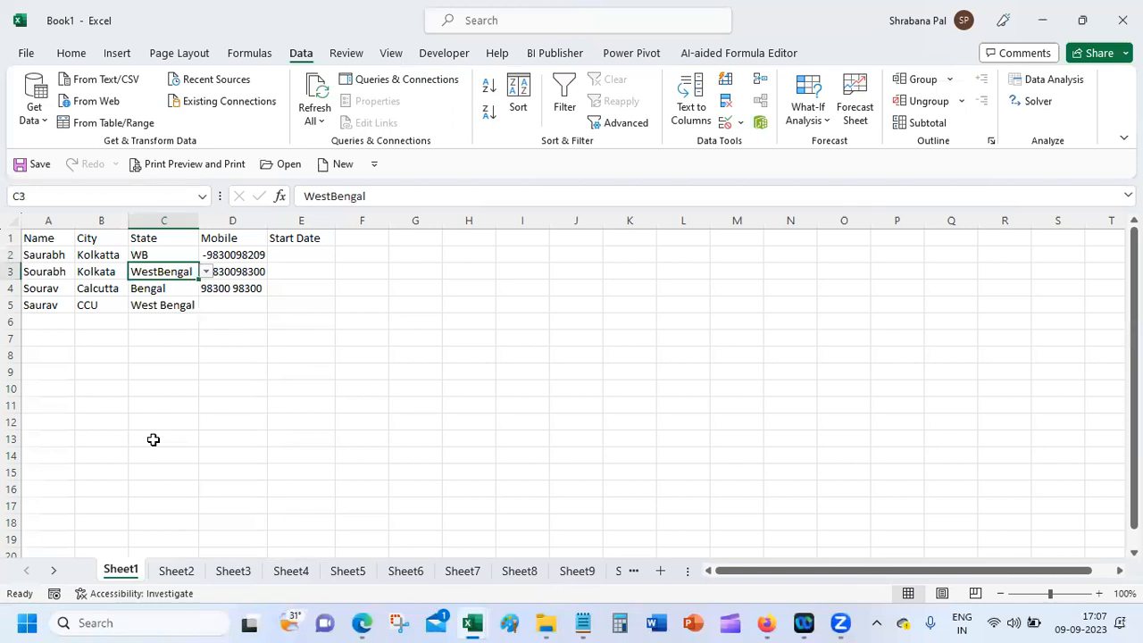
click(101, 272)
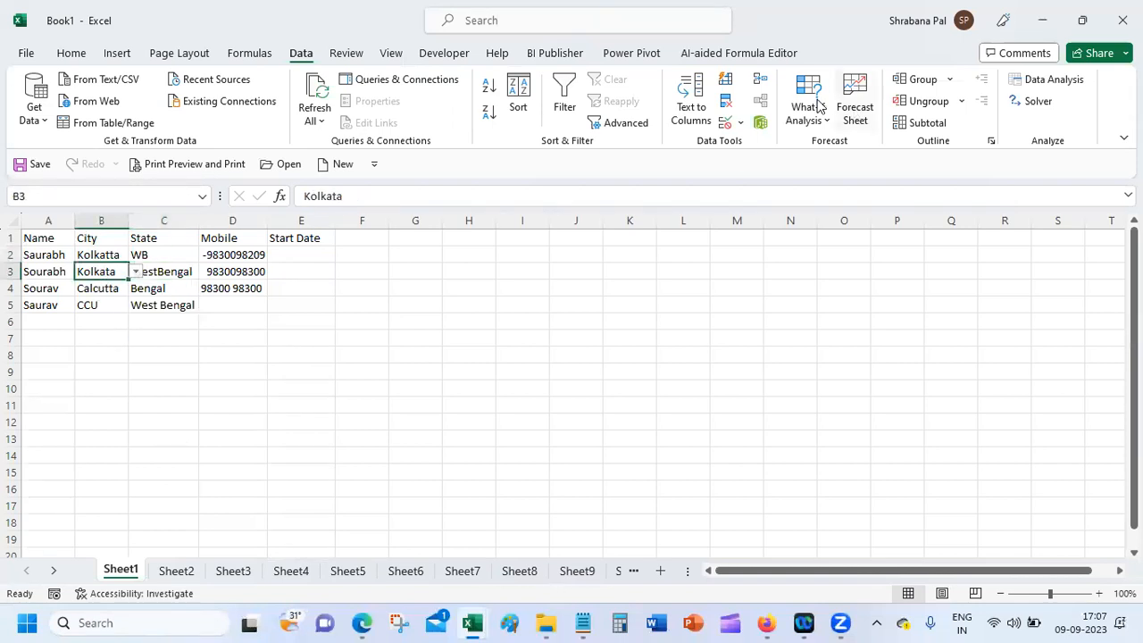
Step: Circle the invalid City and State entries in red, then check the Wi-Fi network list
click(741, 122)
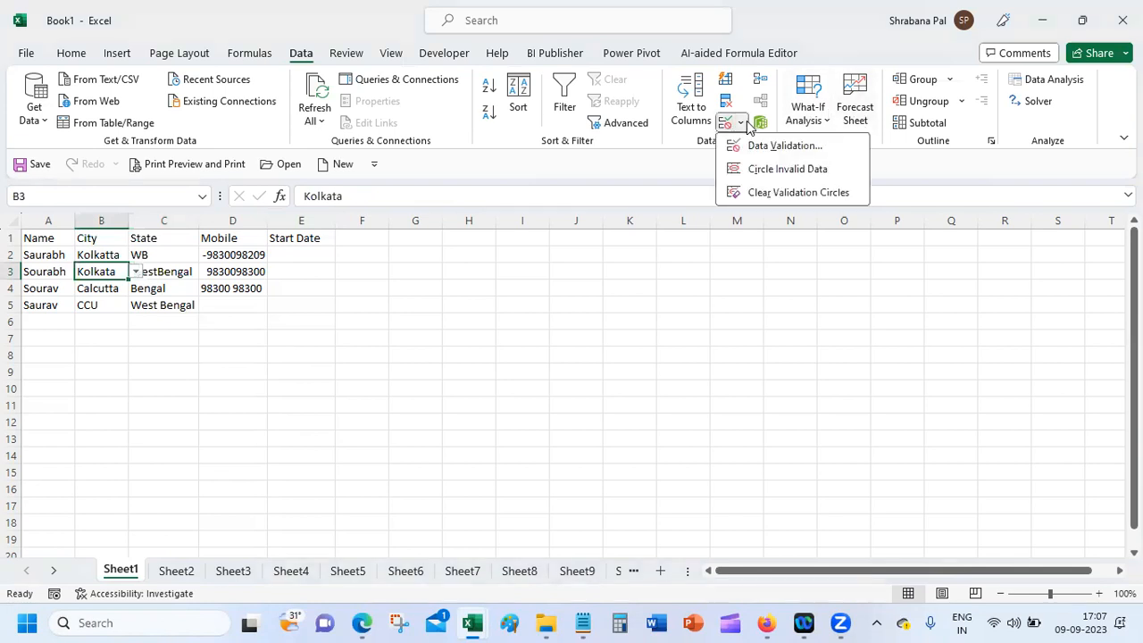
click(788, 169)
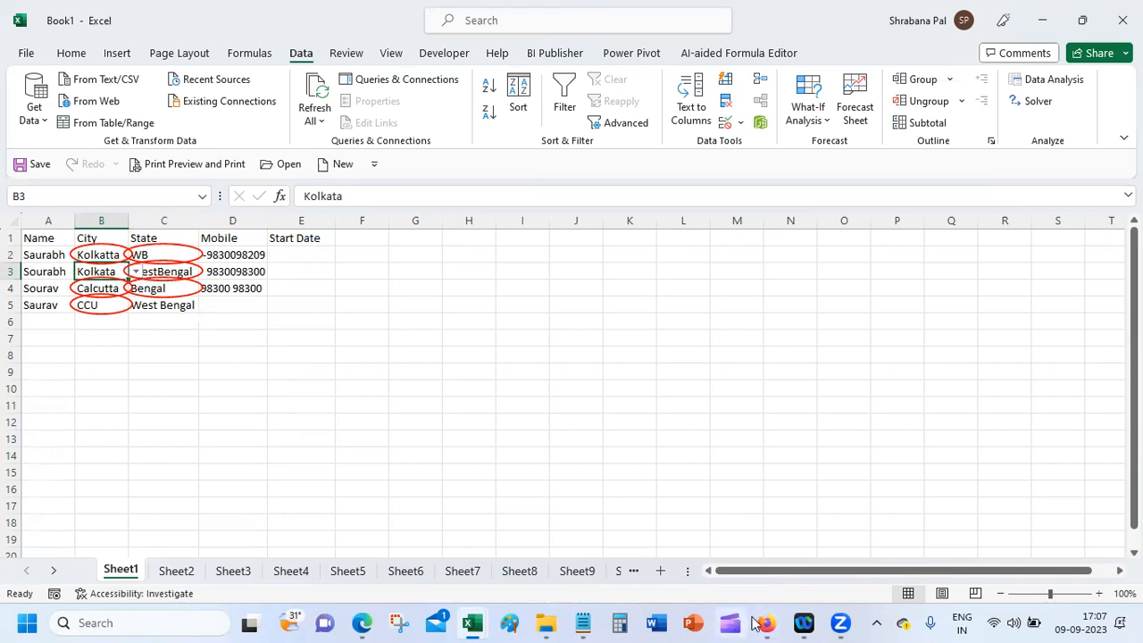
click(1001, 618)
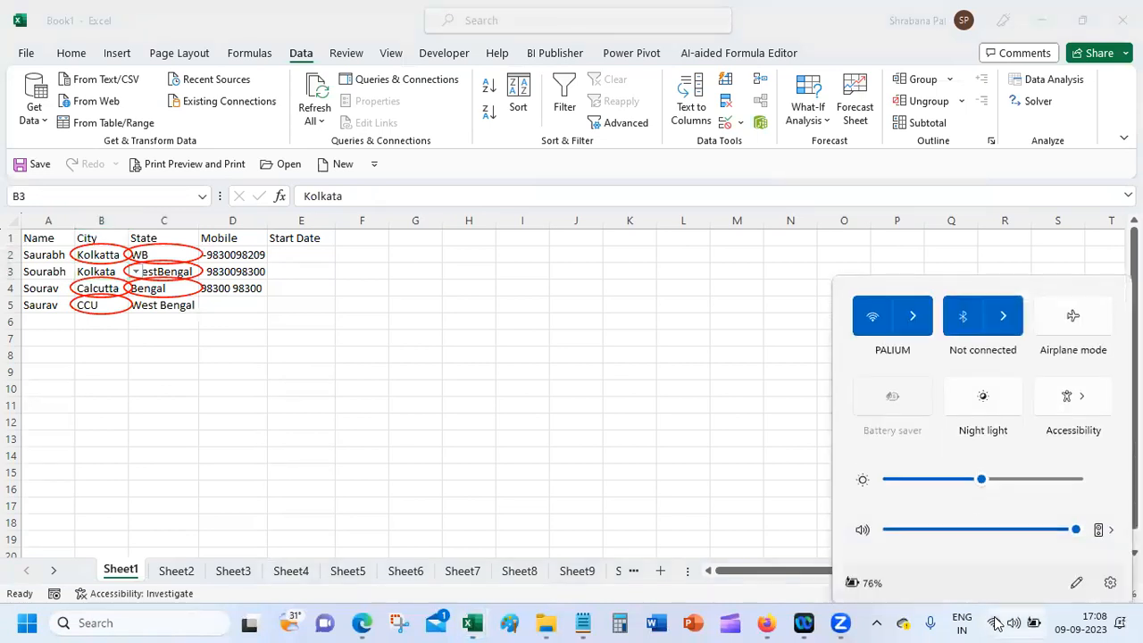
click(912, 303)
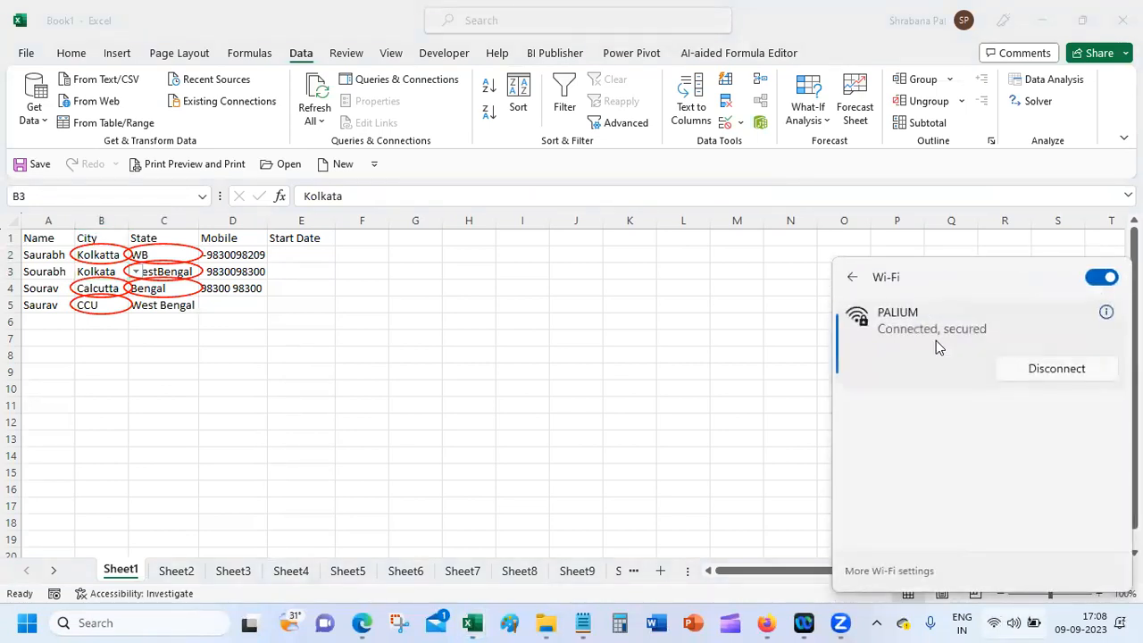
click(605, 350)
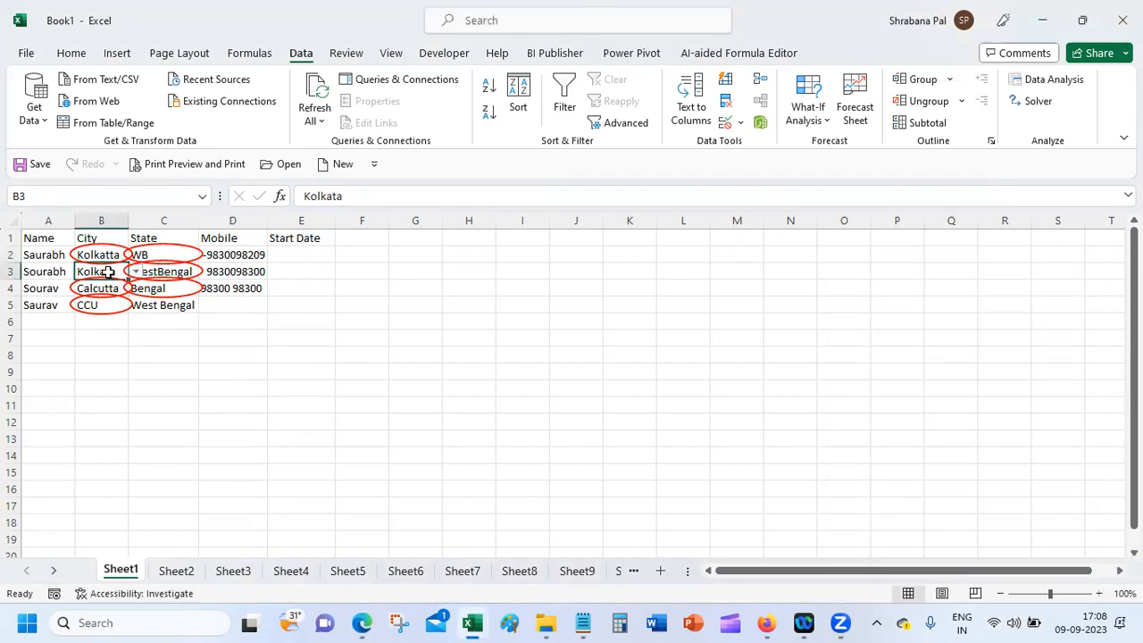
Step: Preview B5's city choices, then set C2 to West Bengal from its dropdown
click(107, 302)
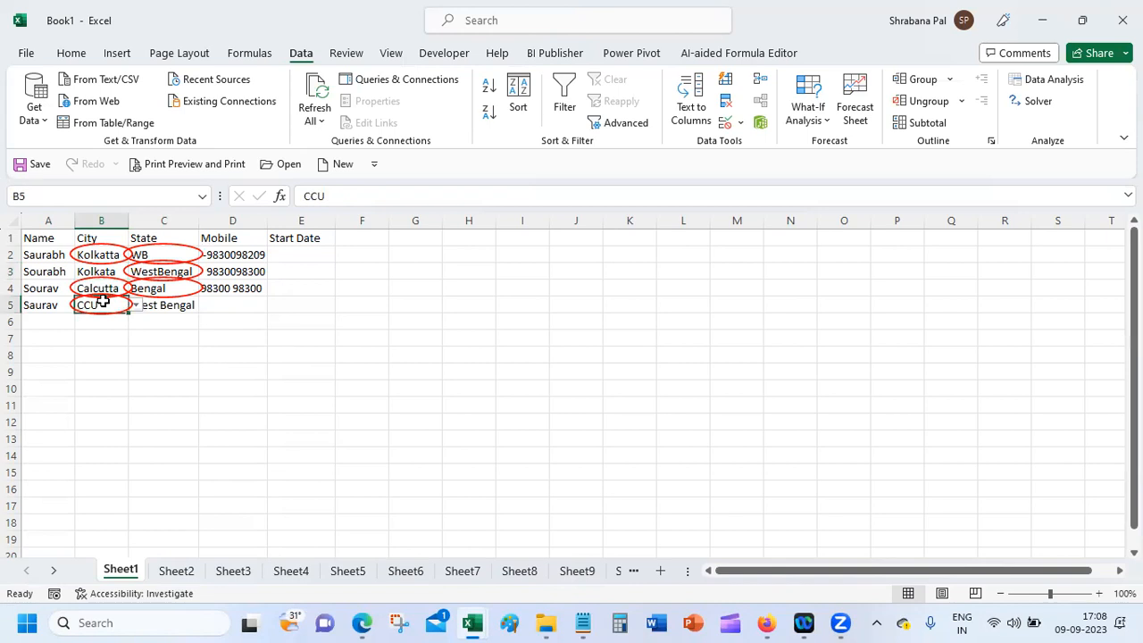
click(137, 306)
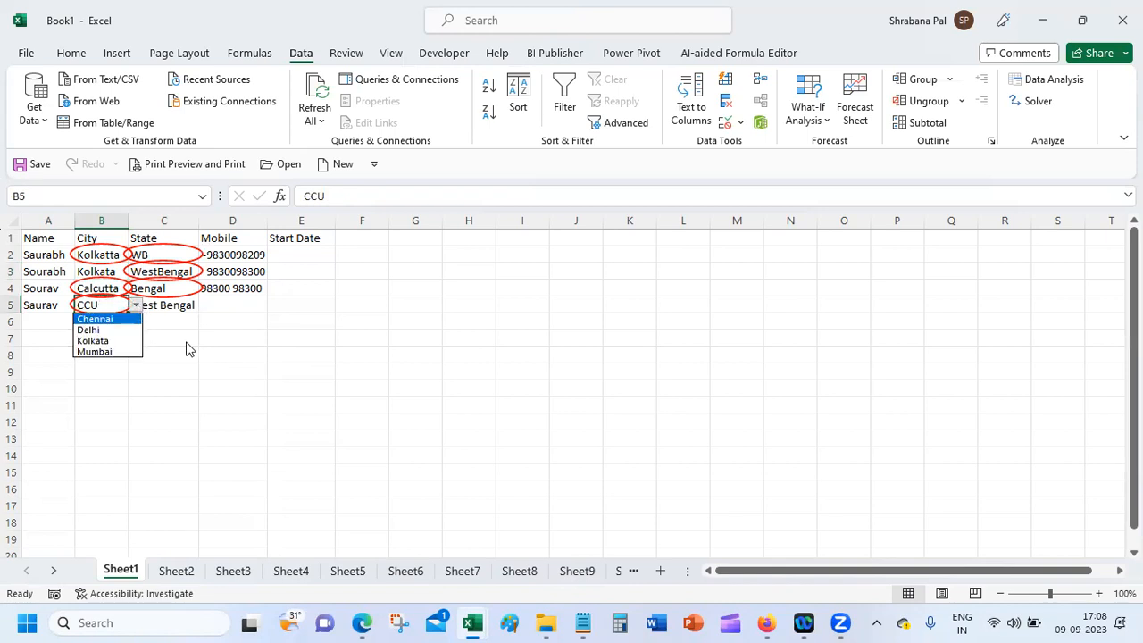
key(Escape)
click(108, 255)
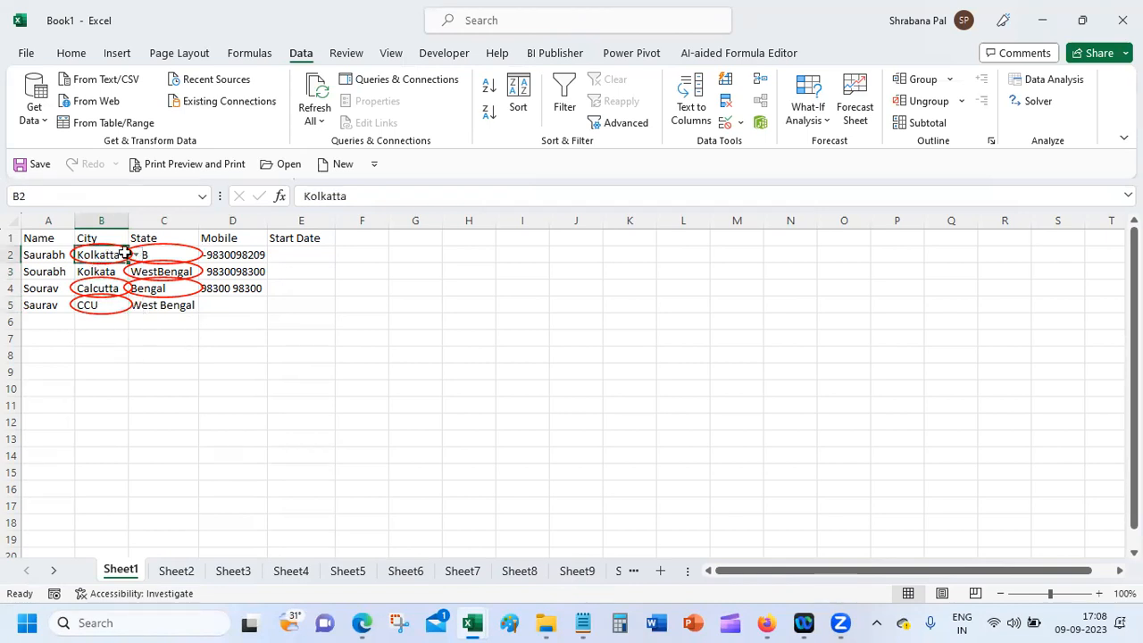
click(169, 254)
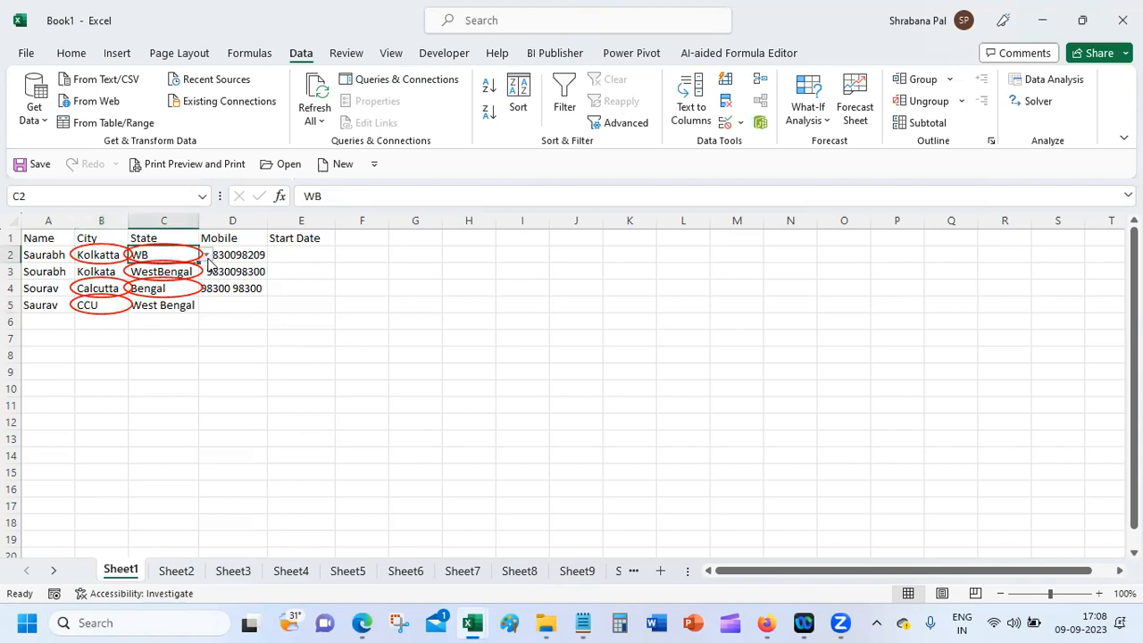
click(206, 257)
key(Escape)
click(159, 351)
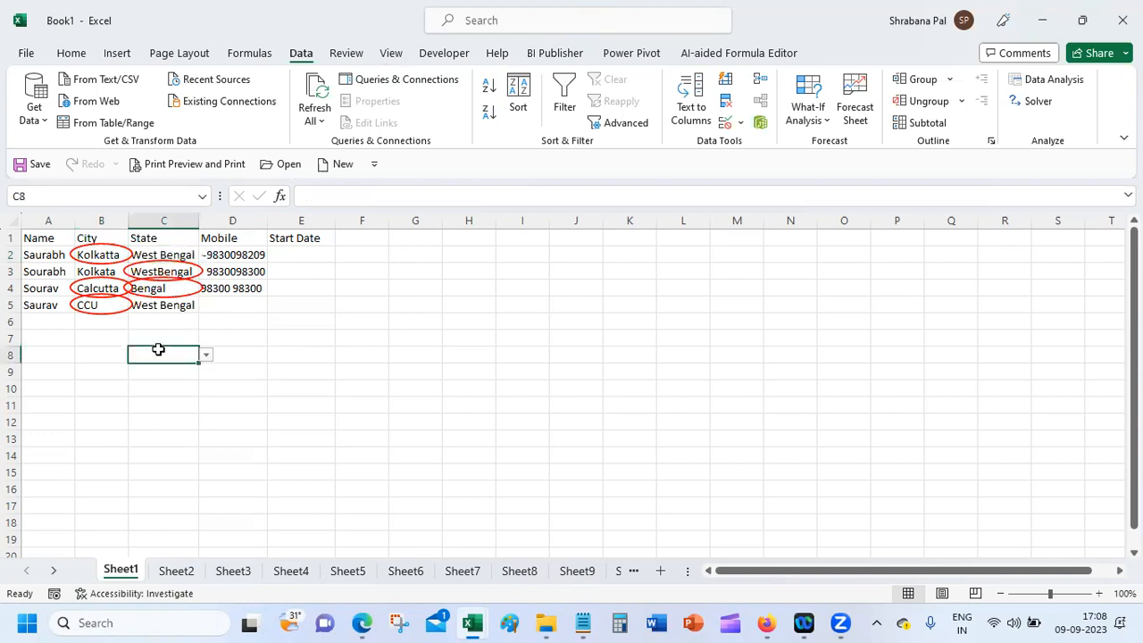
Step: Replace WestBengal in C3 and Bengal in C4 with West Bengal
click(181, 277)
click(206, 271)
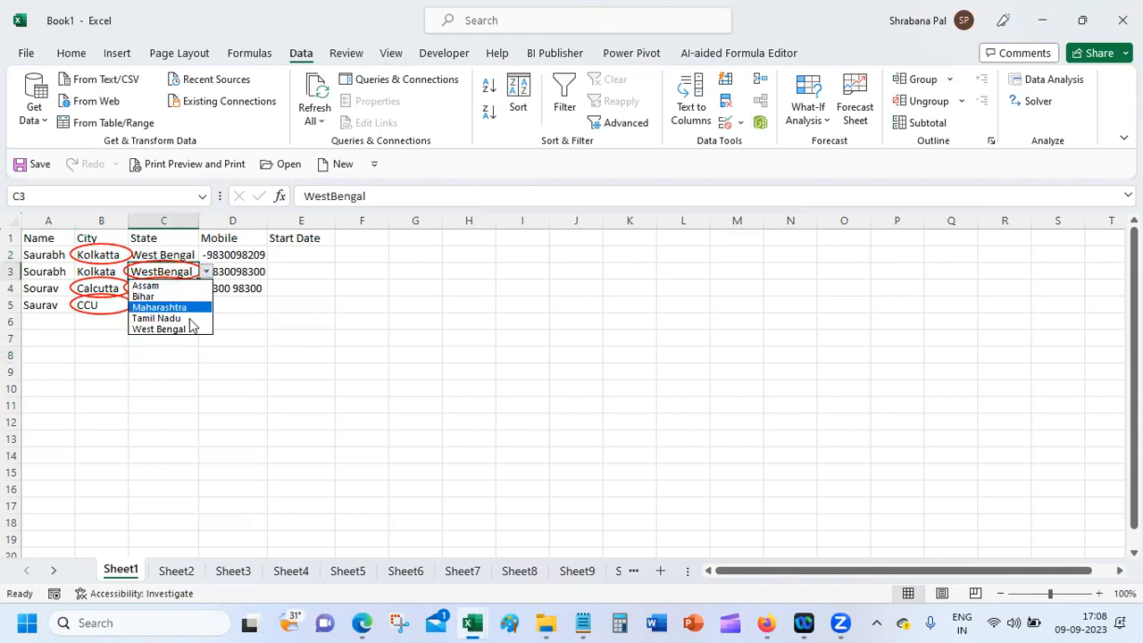
click(190, 328)
click(173, 357)
click(176, 289)
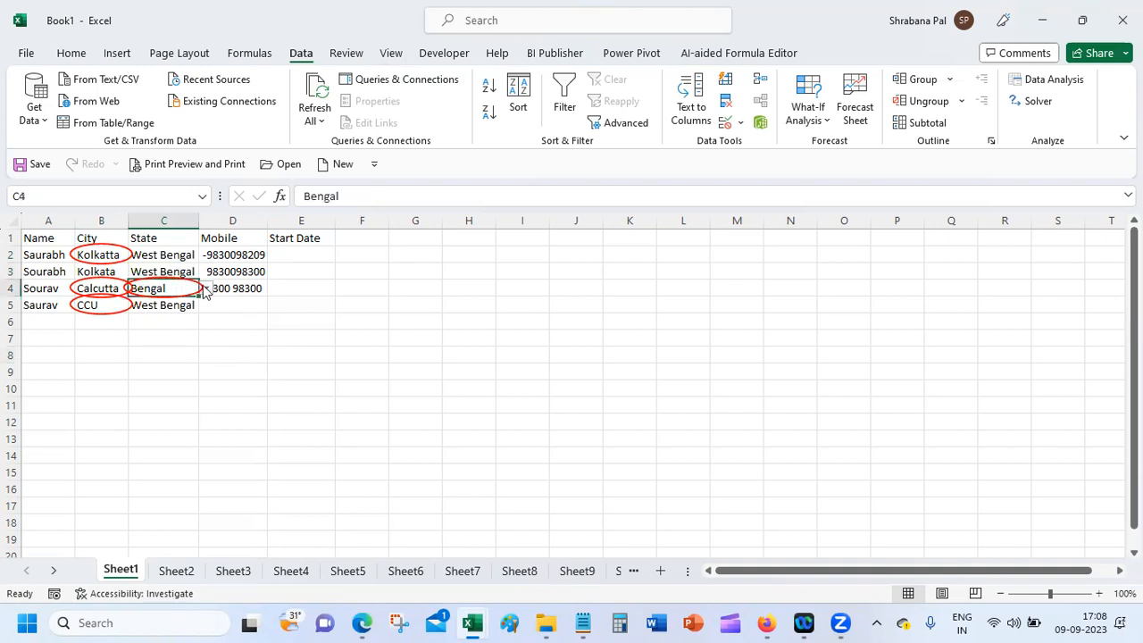
click(207, 289)
click(186, 345)
click(184, 349)
Step: Set B2 to Delhi, B4 (Calcutta) to Mumbai and B5 (CCU) to Kolkata via dropdowns
click(89, 254)
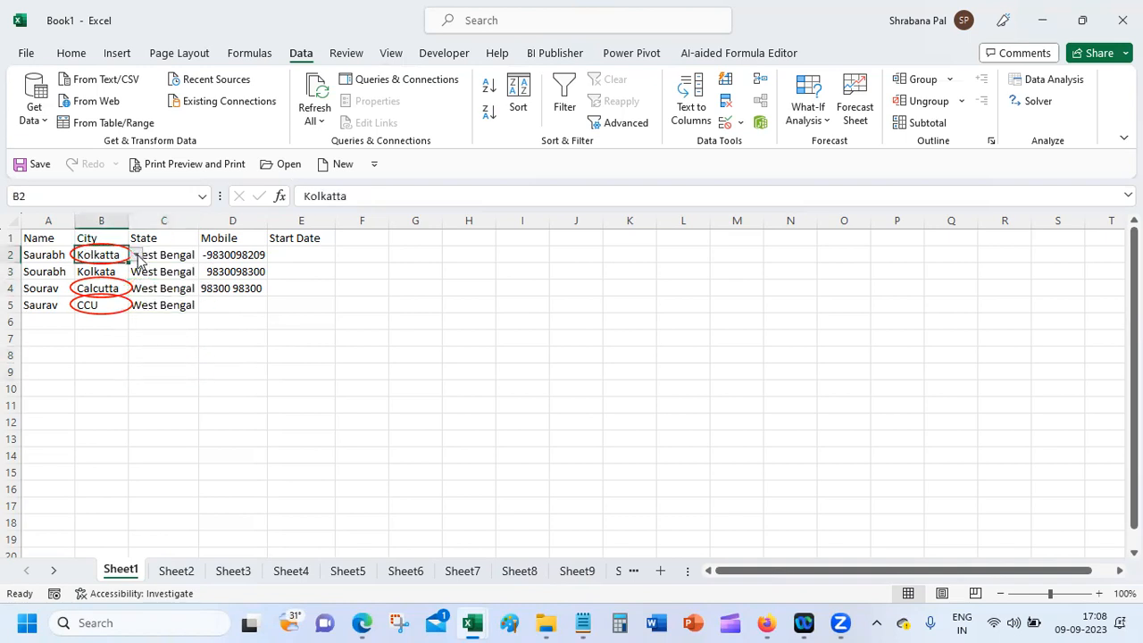
click(136, 255)
click(115, 274)
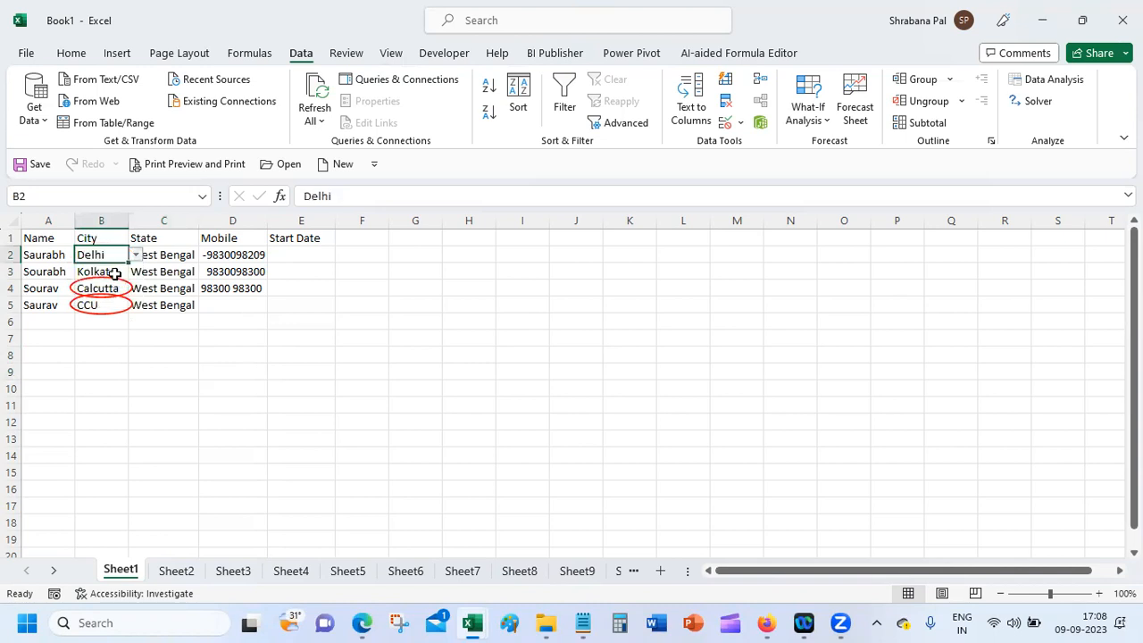
click(105, 290)
click(135, 289)
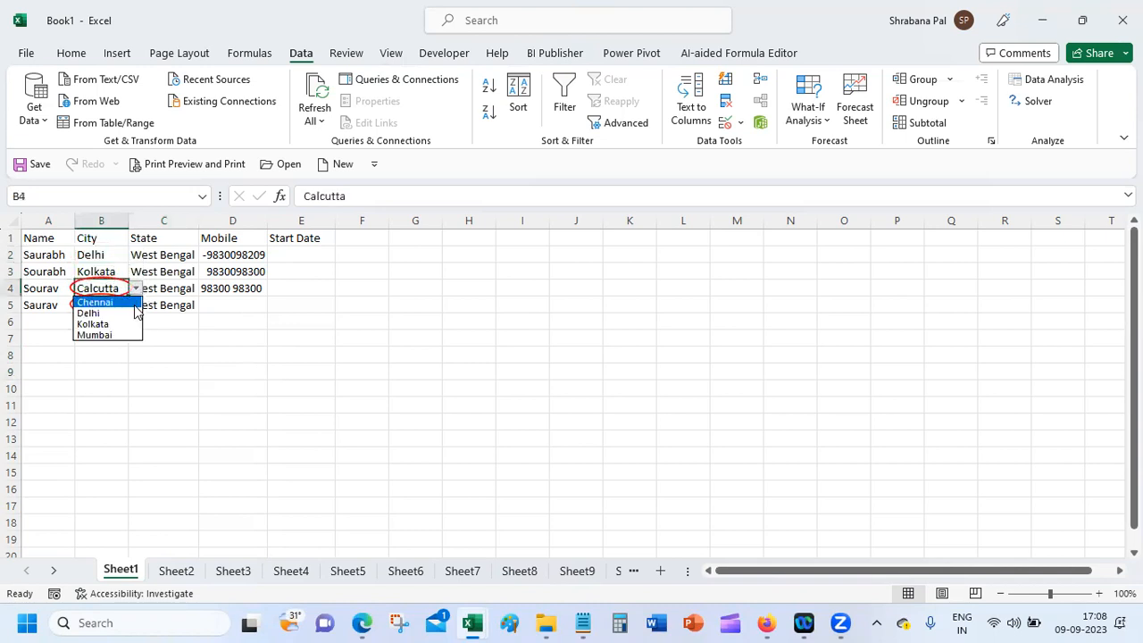
click(125, 335)
click(117, 306)
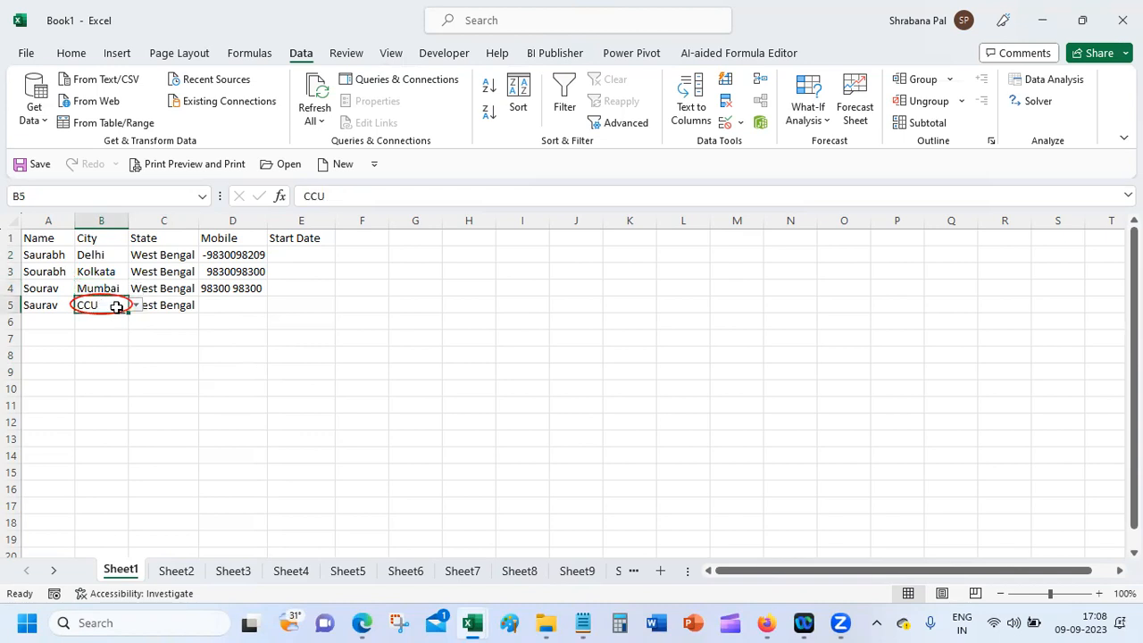
click(136, 305)
click(123, 341)
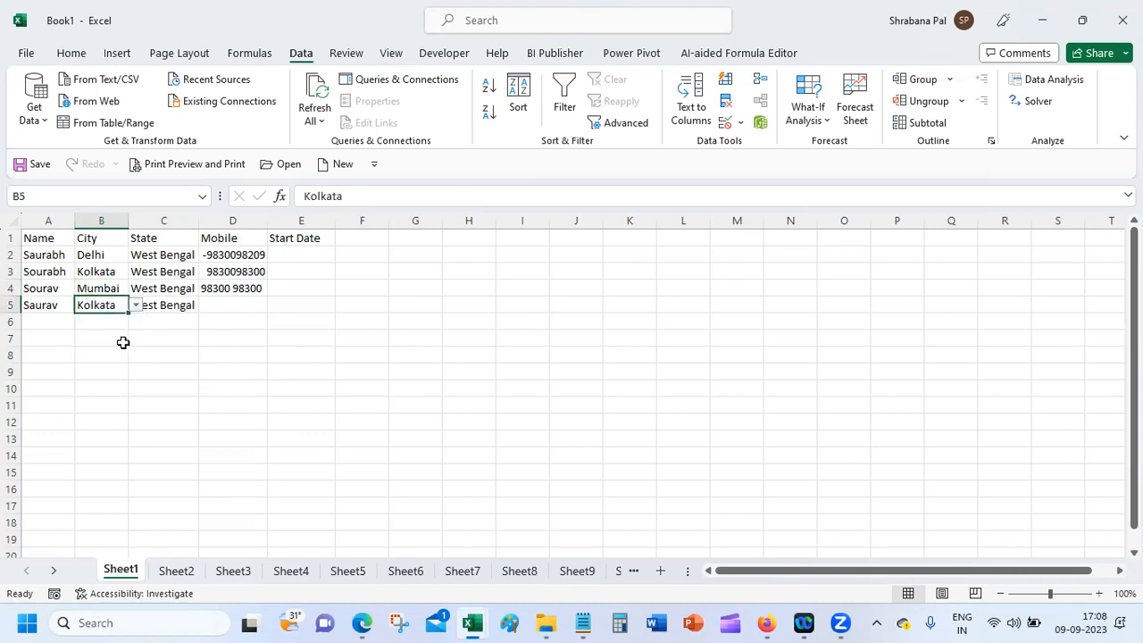
click(107, 385)
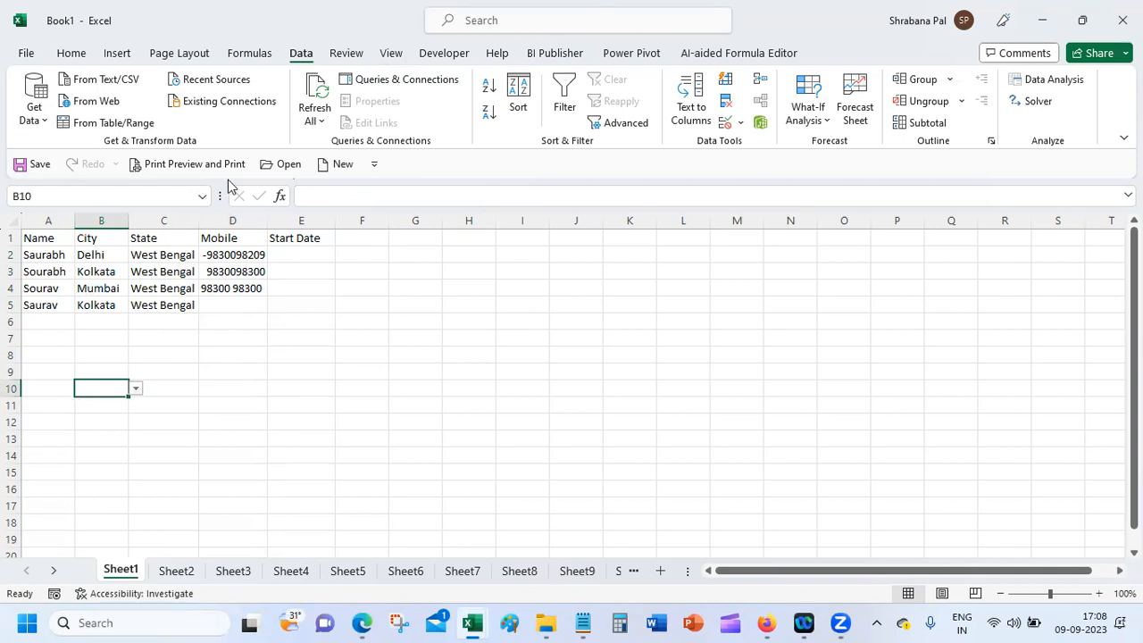
click(98, 255)
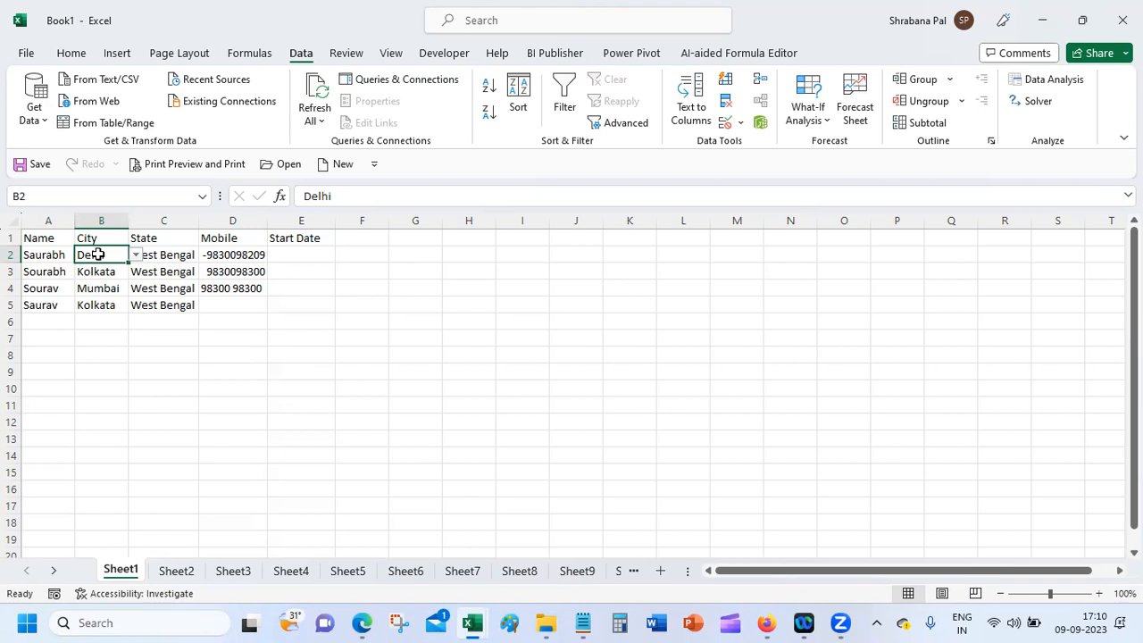
click(165, 253)
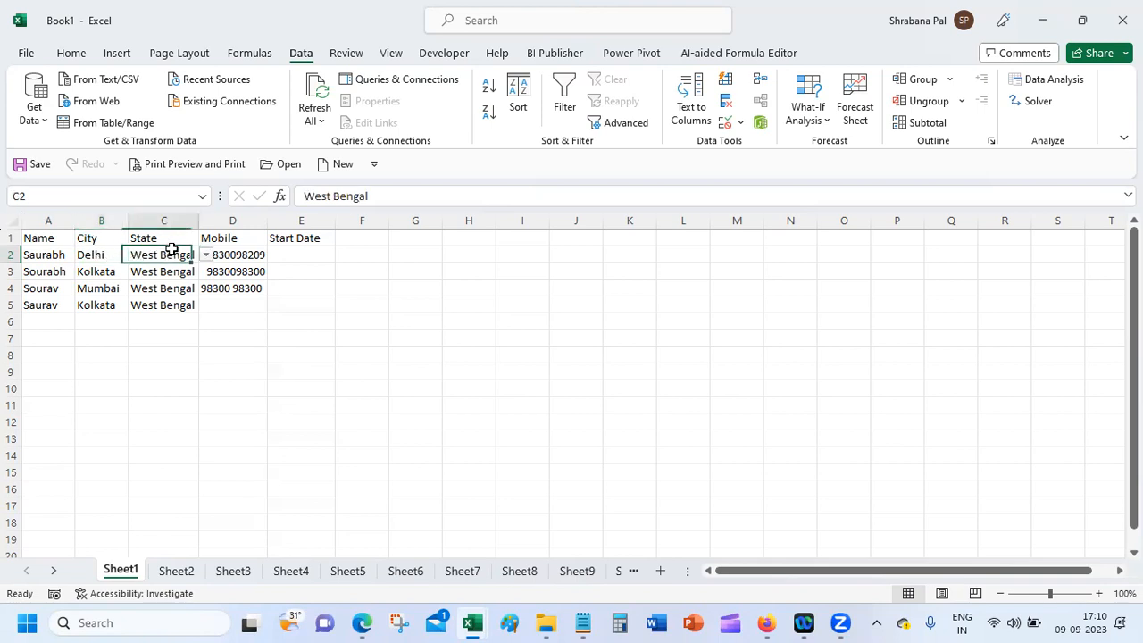
Step: Apply the Chennai, Delhi, Kolkata, Mumbai list validation to City cells B2:B20
drag(103, 255, 103, 556)
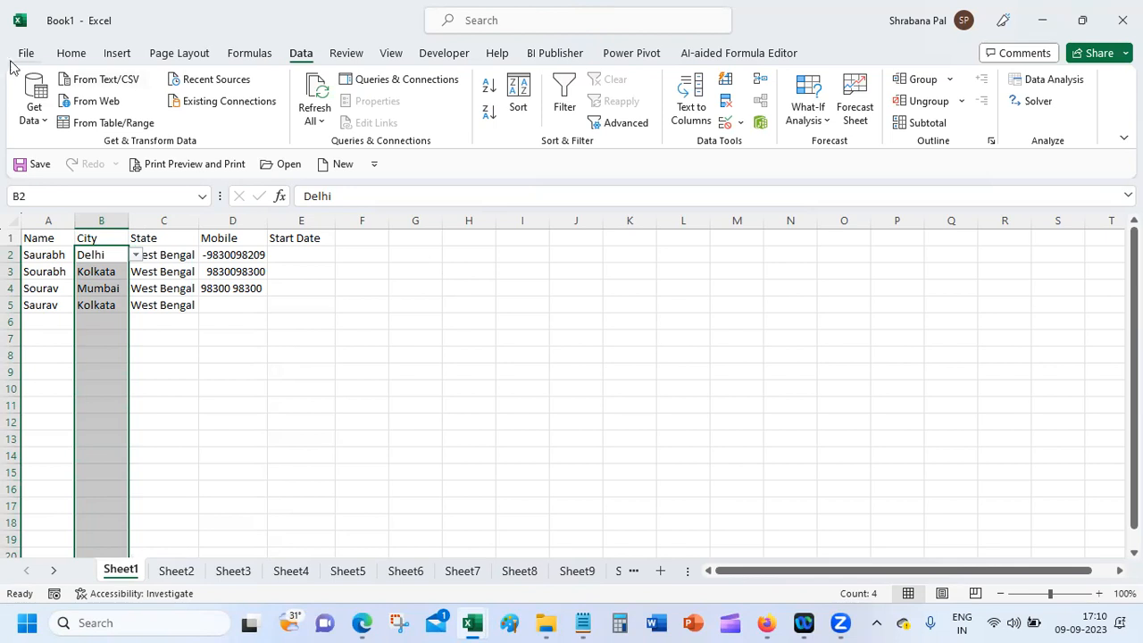
click(68, 54)
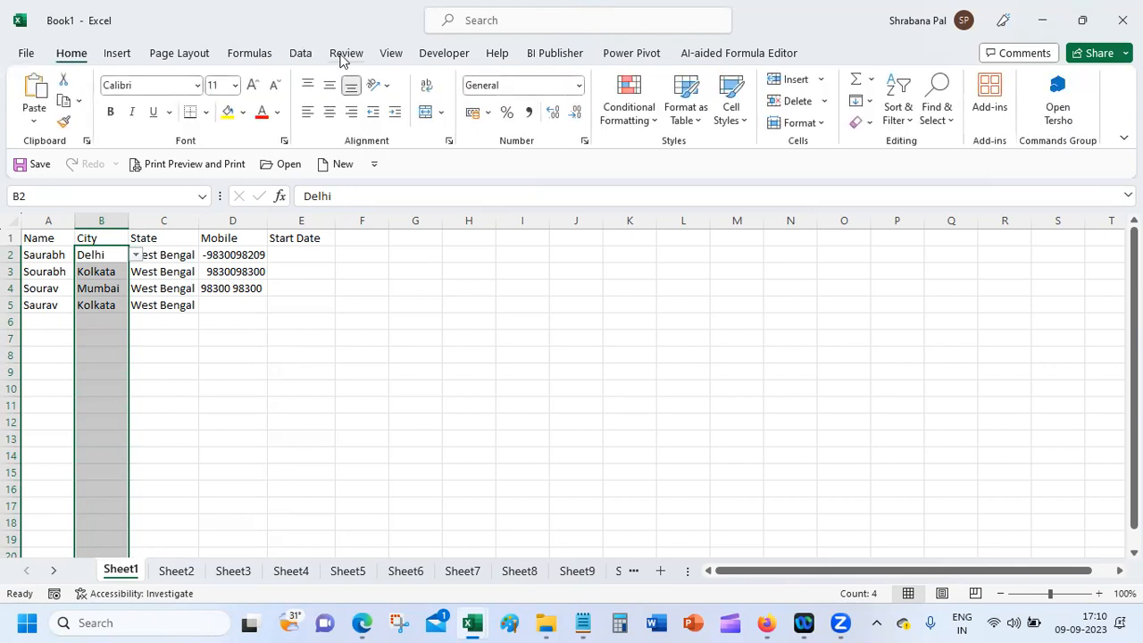
click(305, 56)
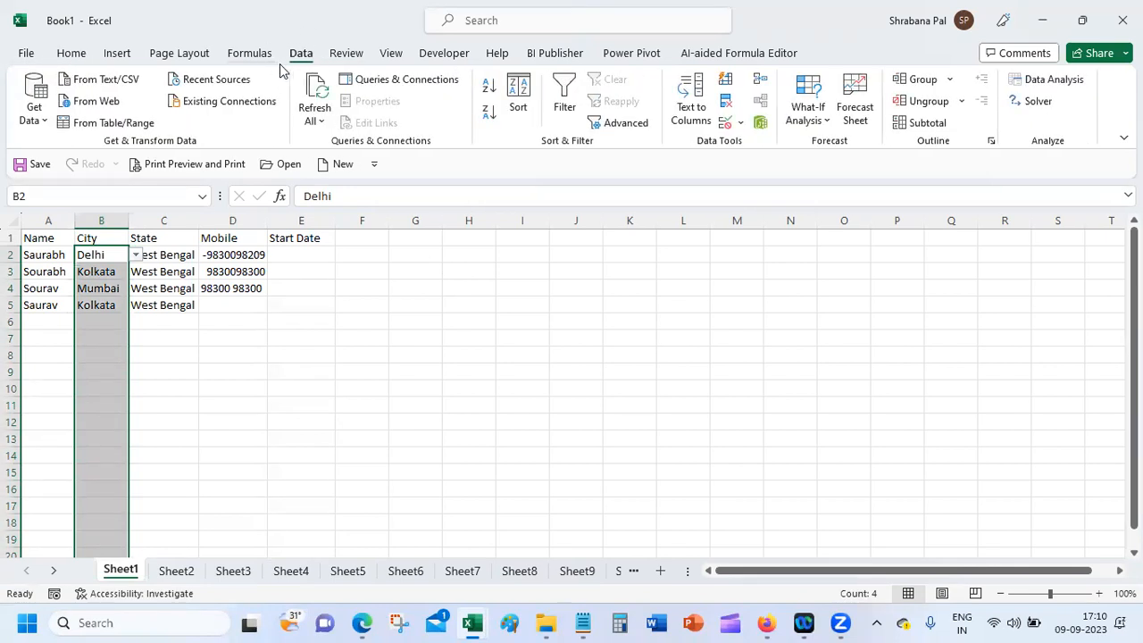
click(740, 123)
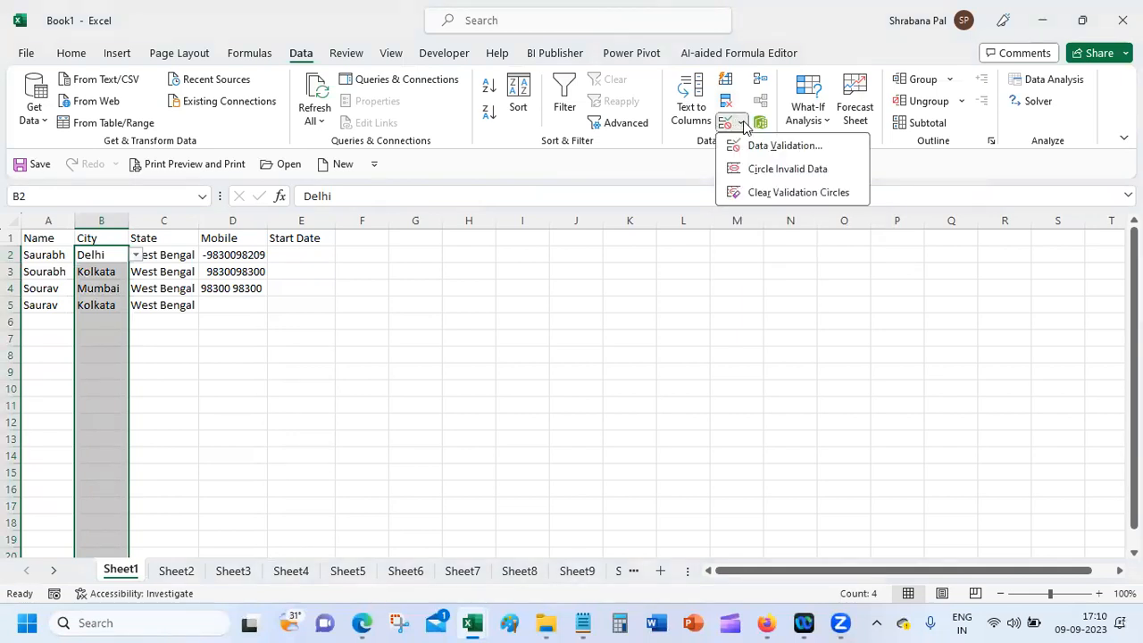
click(770, 145)
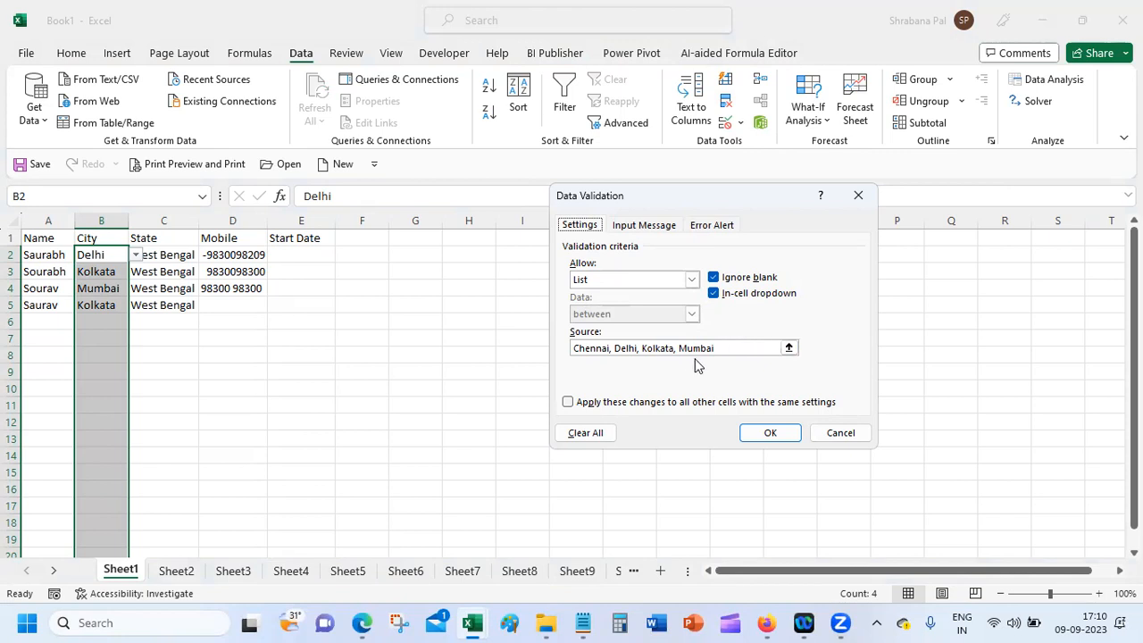
click(770, 434)
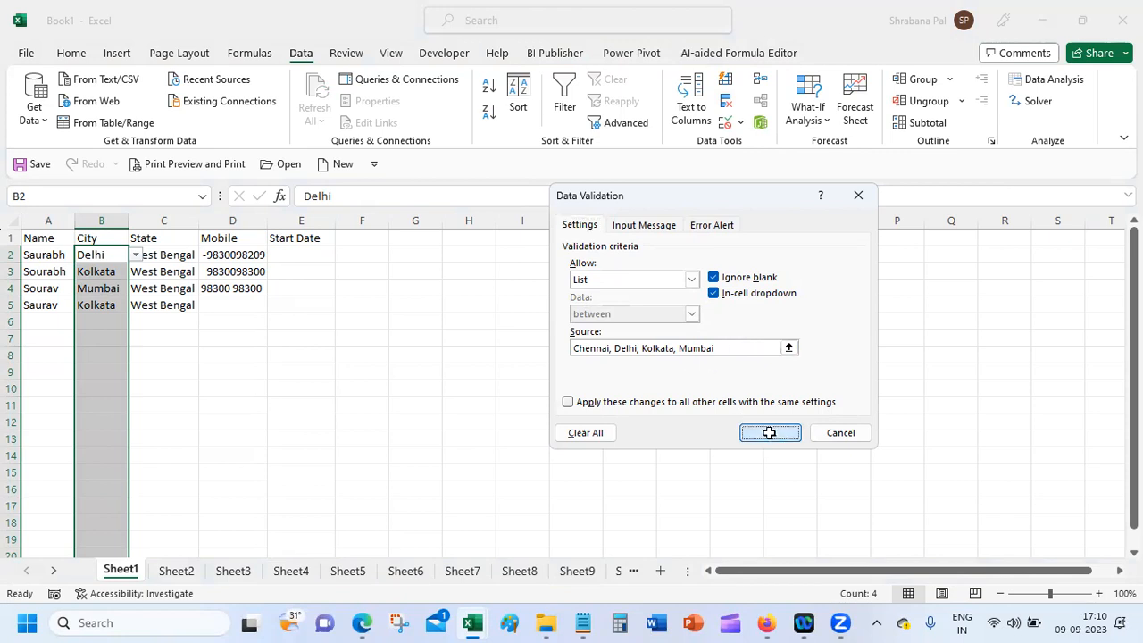
Step: Reselect the City cells below B2 and switch to the Google Meet window
drag(96, 255, 98, 505)
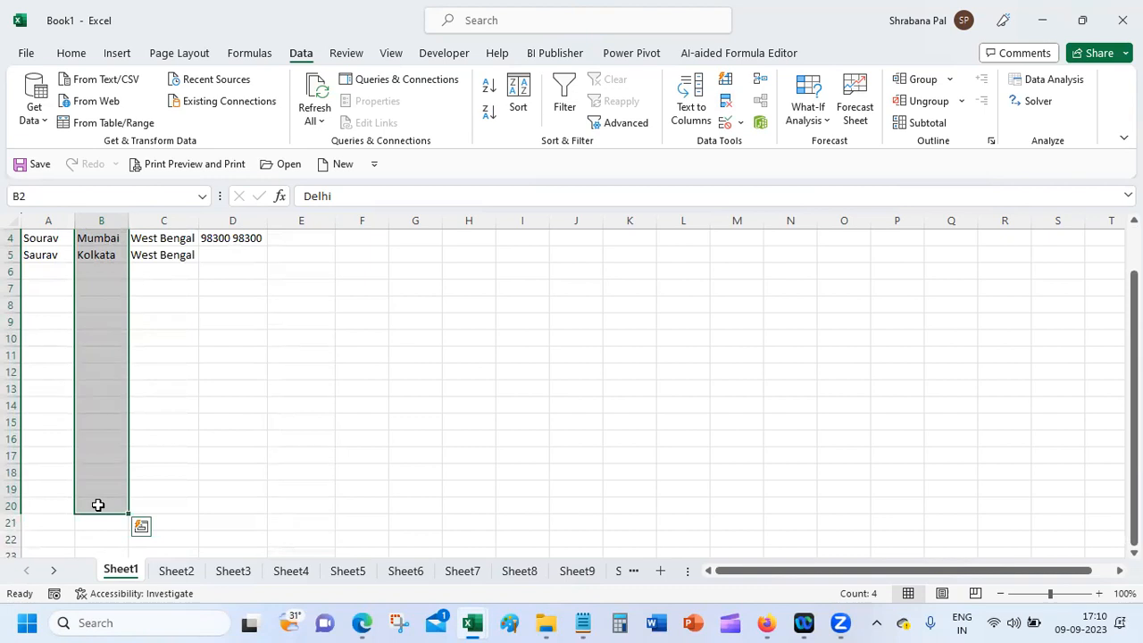
mouse_move(775, 622)
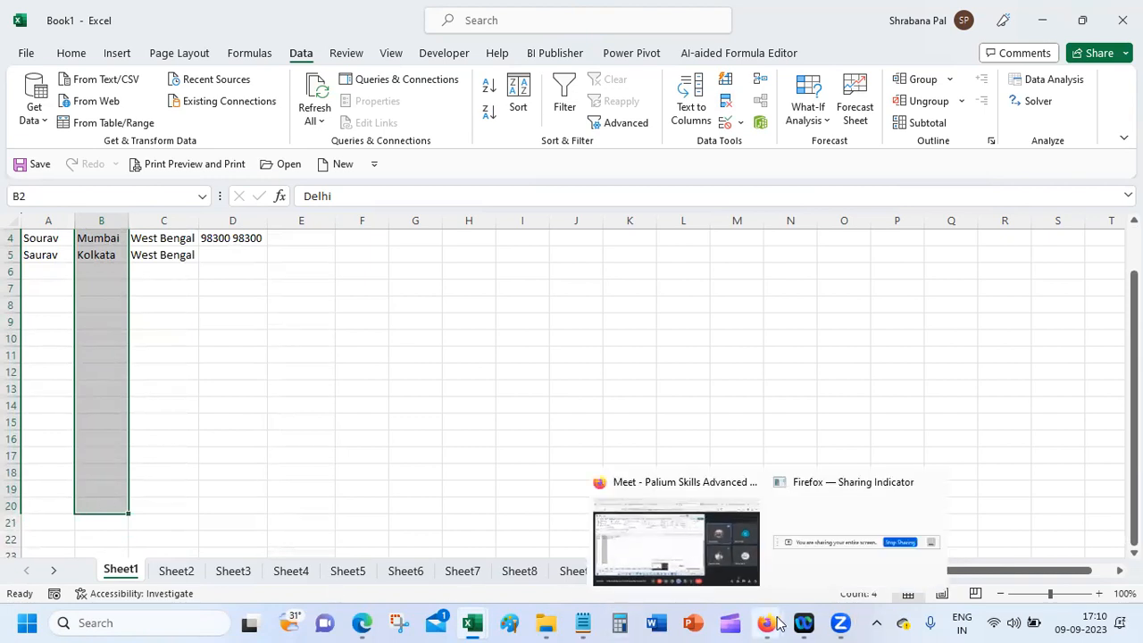
click(636, 536)
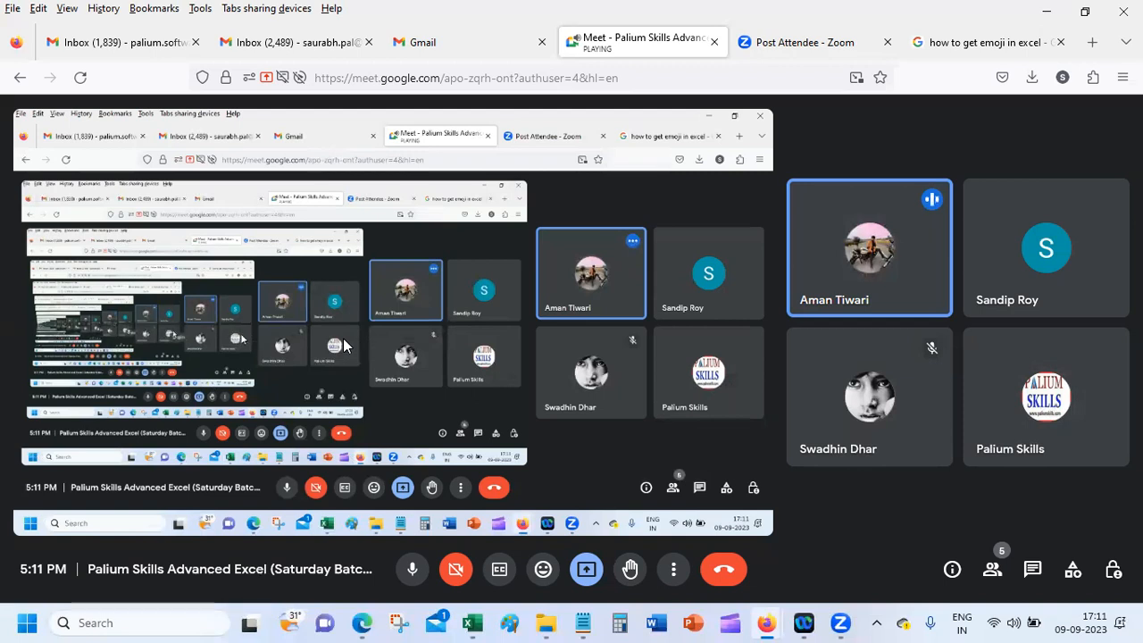
mouse_move(768, 623)
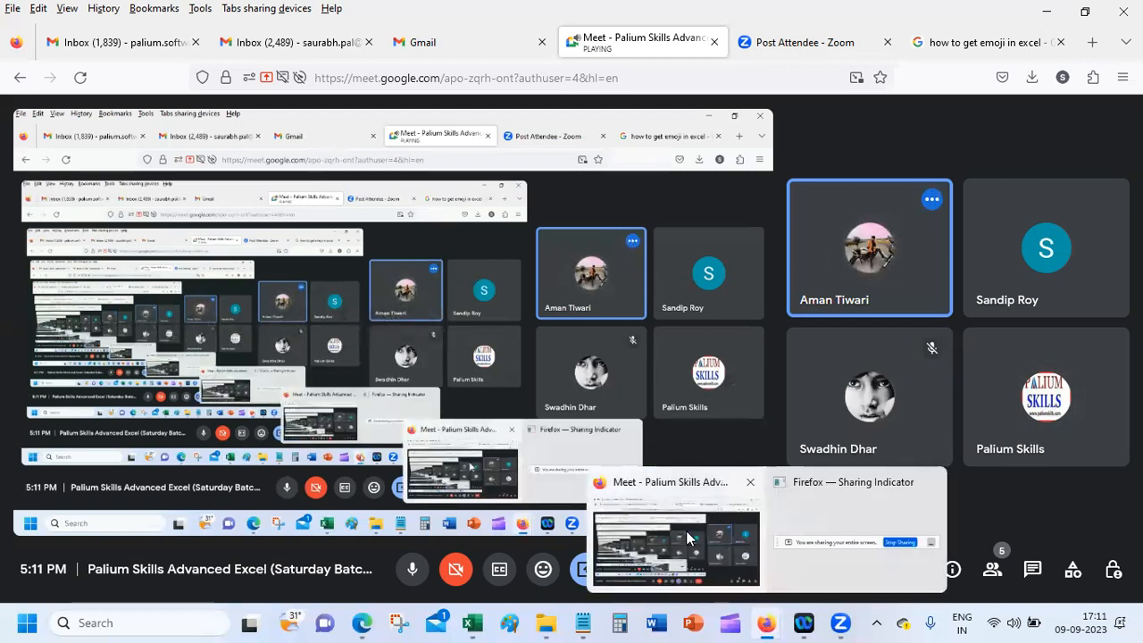
mouse_move(472, 622)
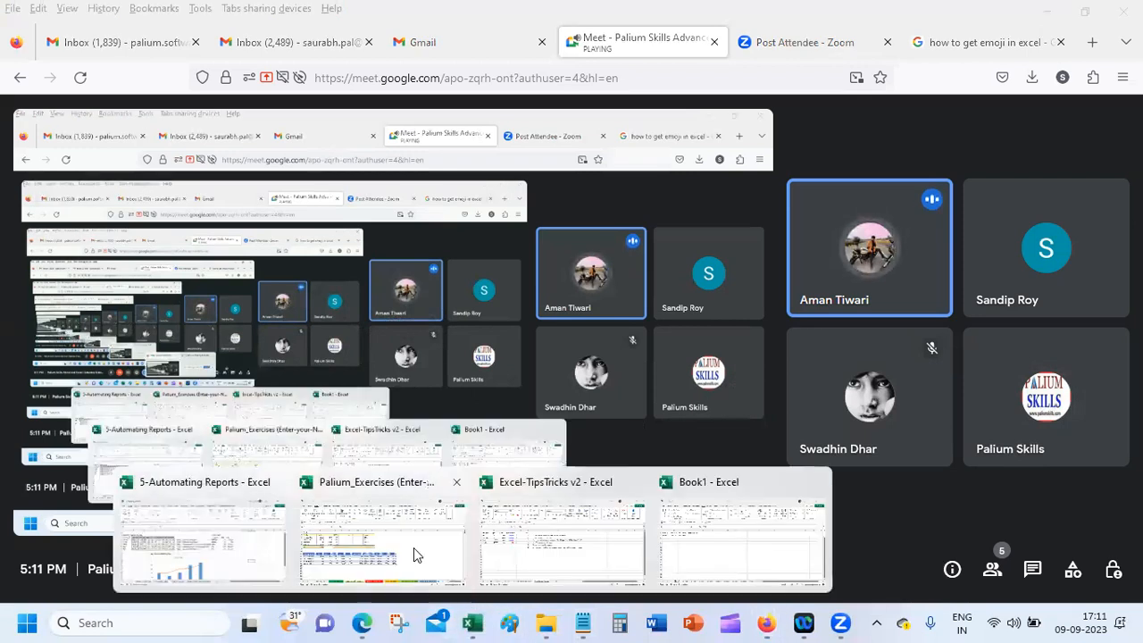
click(682, 542)
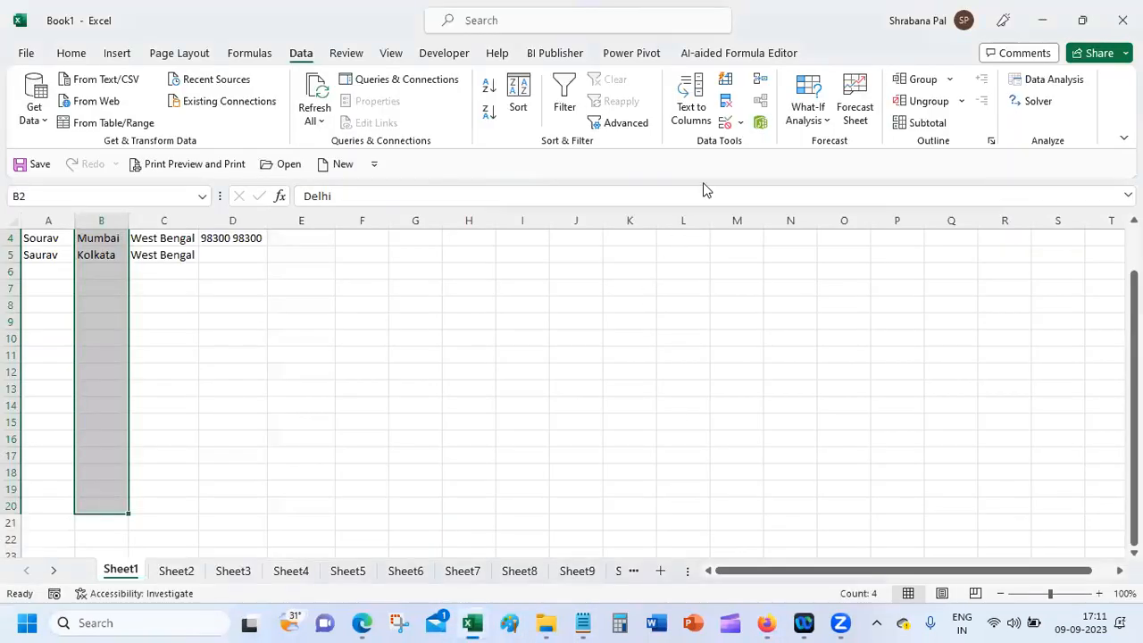
click(743, 124)
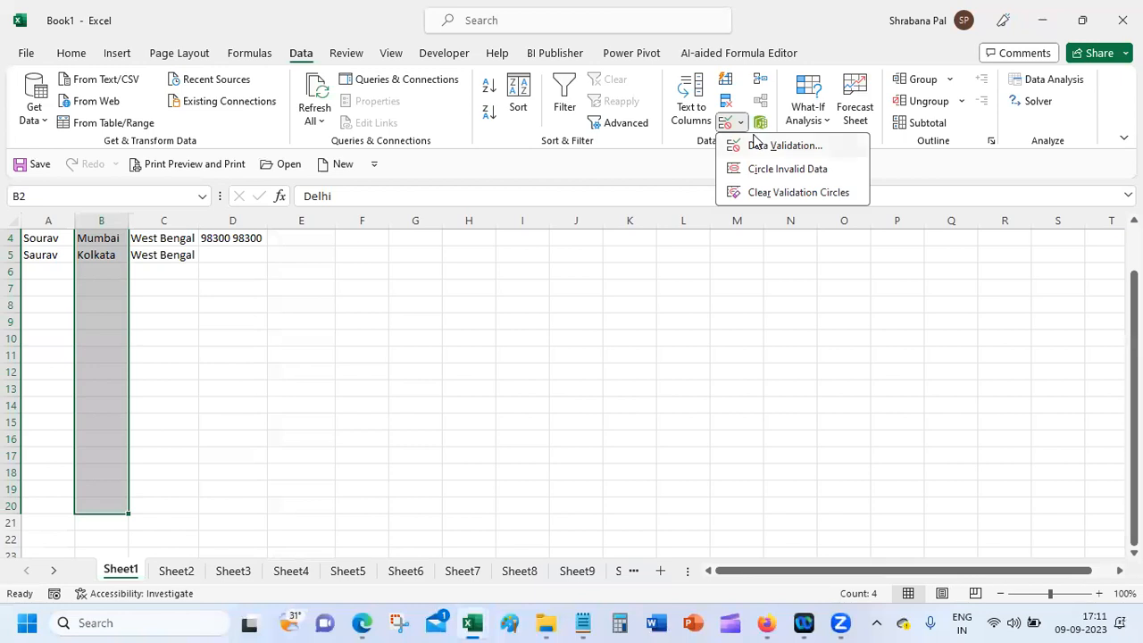
click(766, 144)
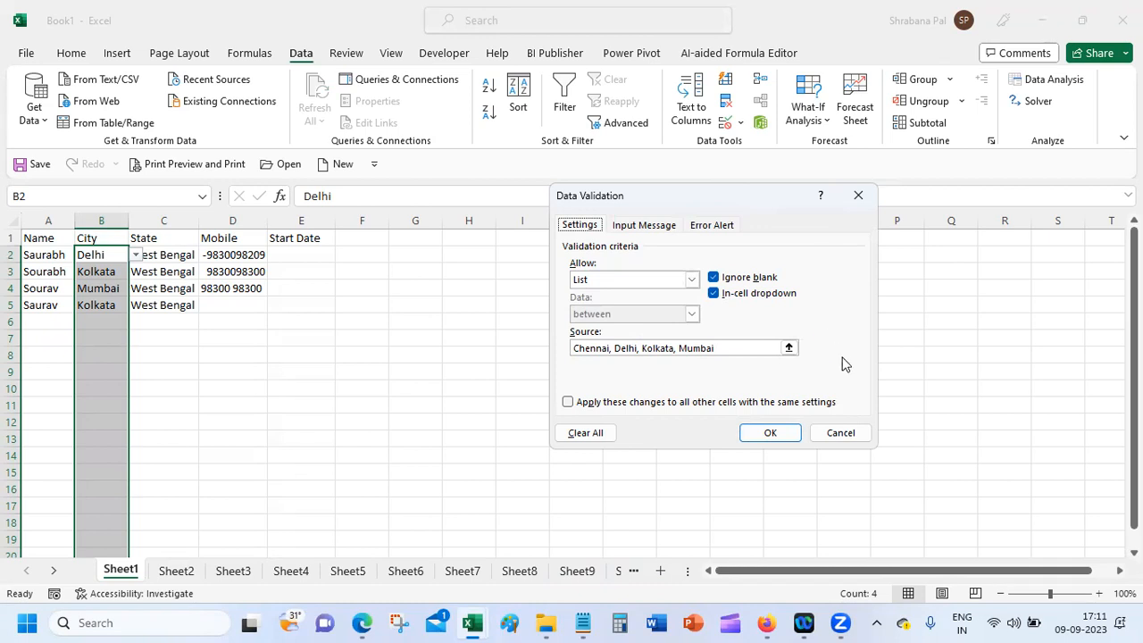
click(851, 437)
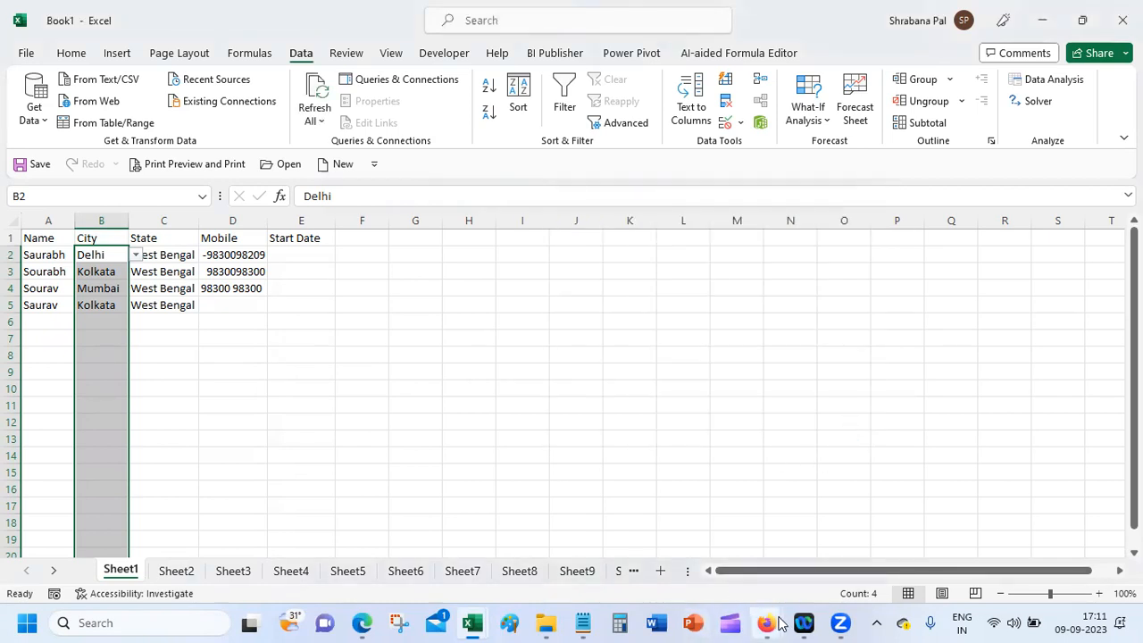
Step: Bring Google Meet up full screen and choose Stop presenting from the Present menu
mouse_move(780, 622)
click(660, 559)
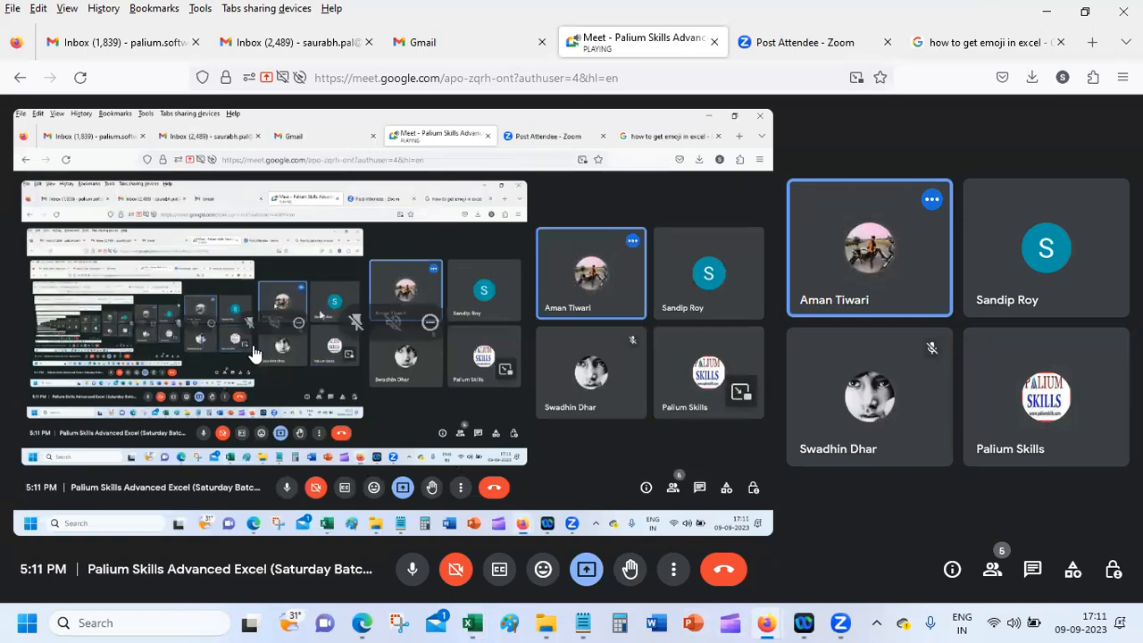
double_click(102, 315)
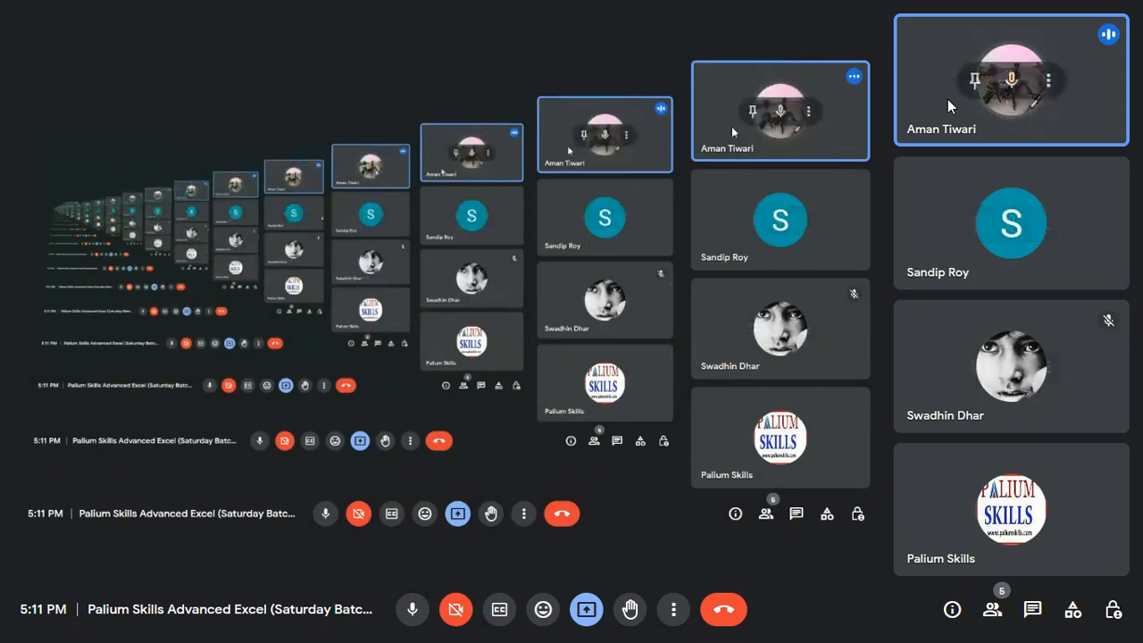
click(585, 609)
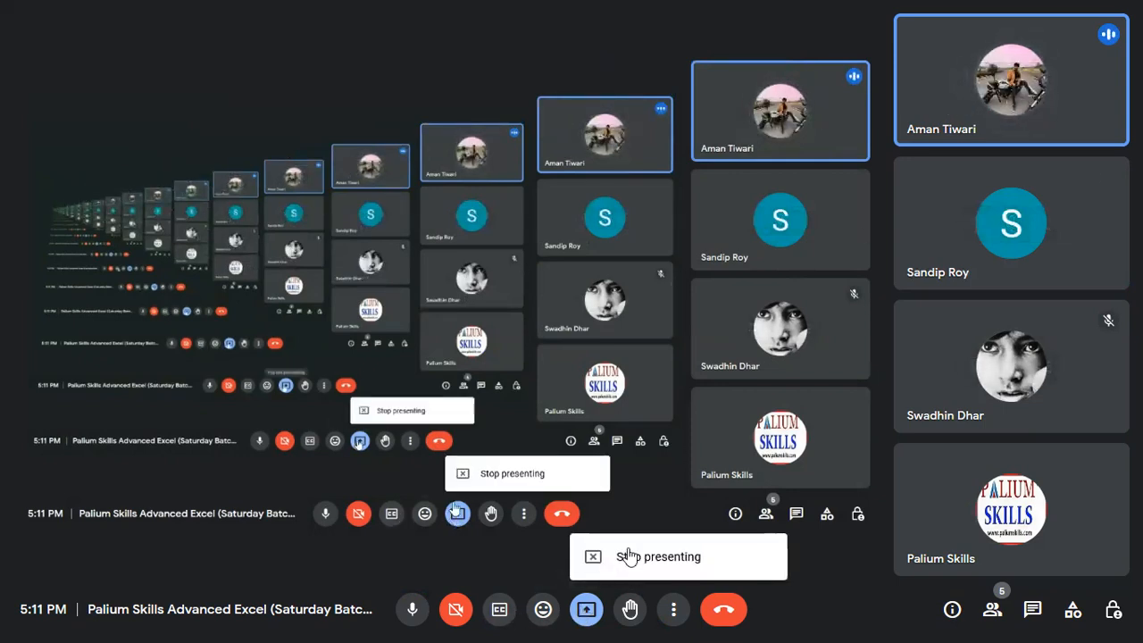
click(644, 556)
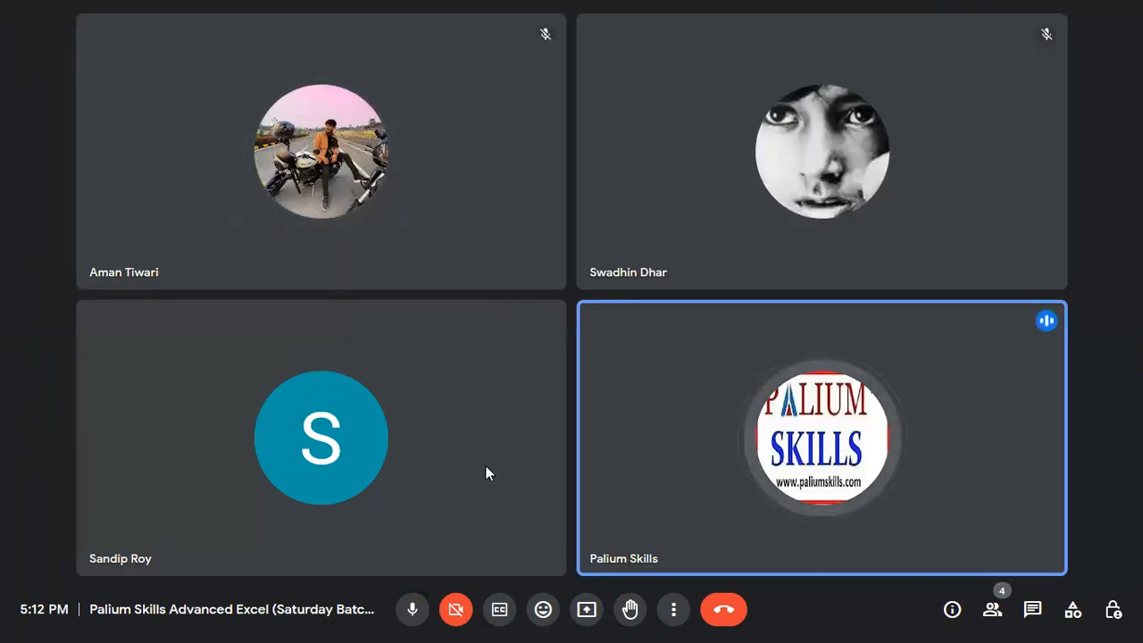
Step: Start presenting again with the Your entire screen option
click(586, 609)
click(648, 522)
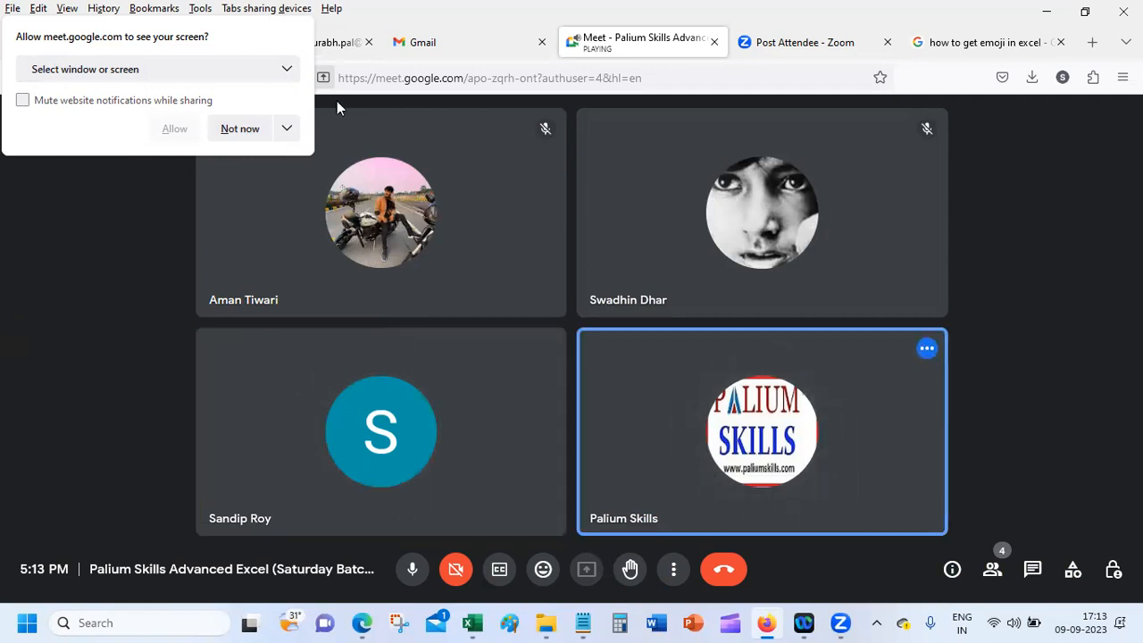
Step: Answer Not now to the sharing prompt, dismiss the Can't share warning, and mute the microphone
click(239, 128)
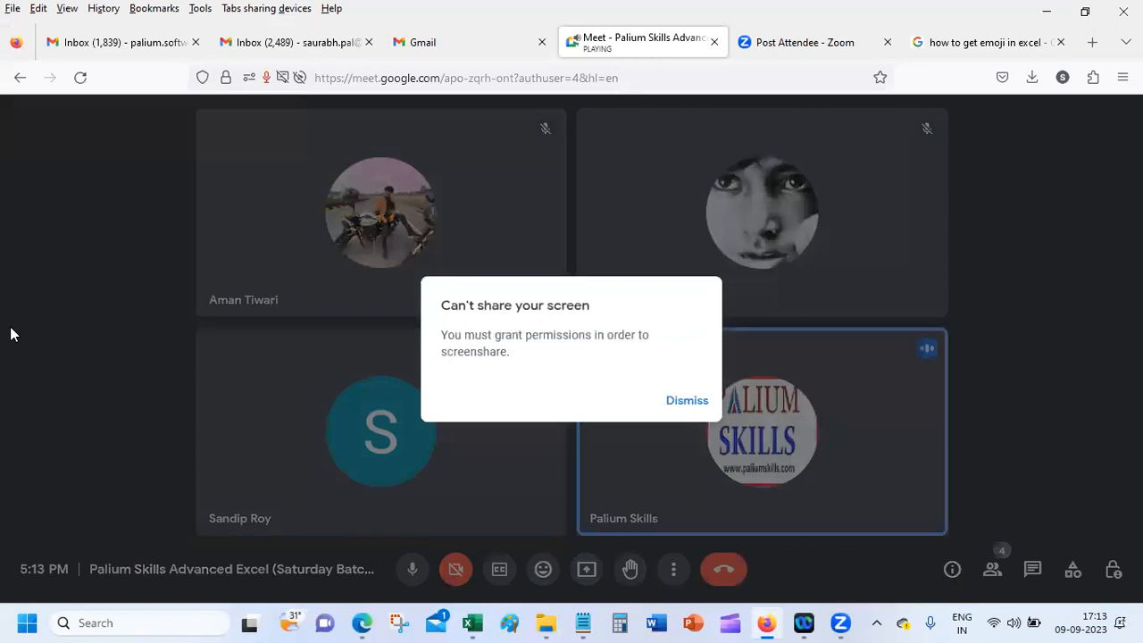
click(686, 401)
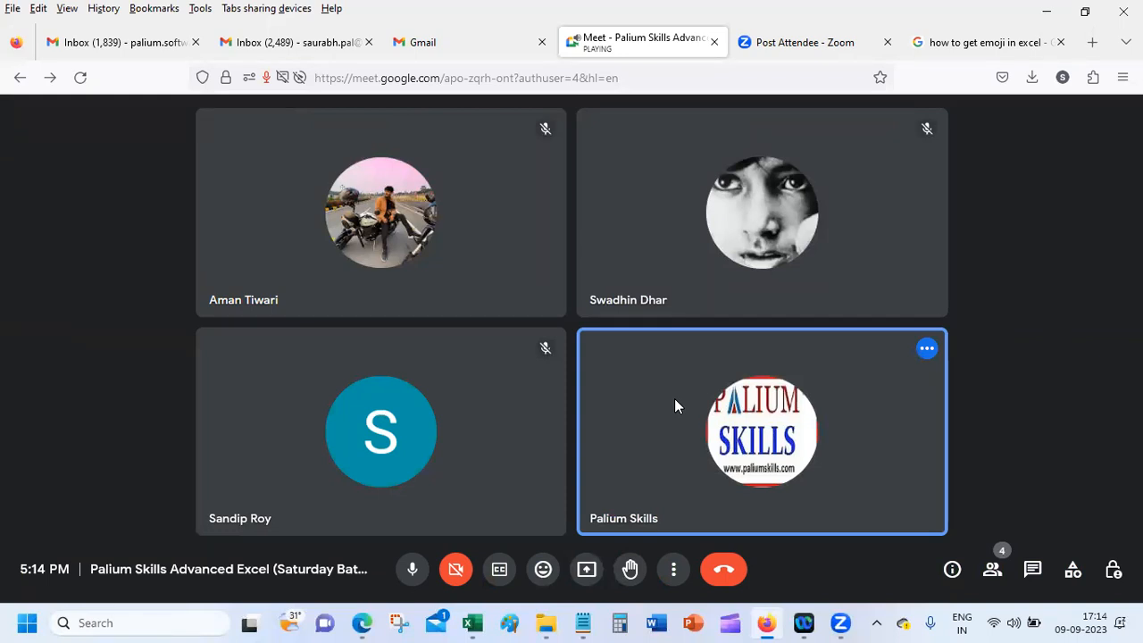
click(414, 570)
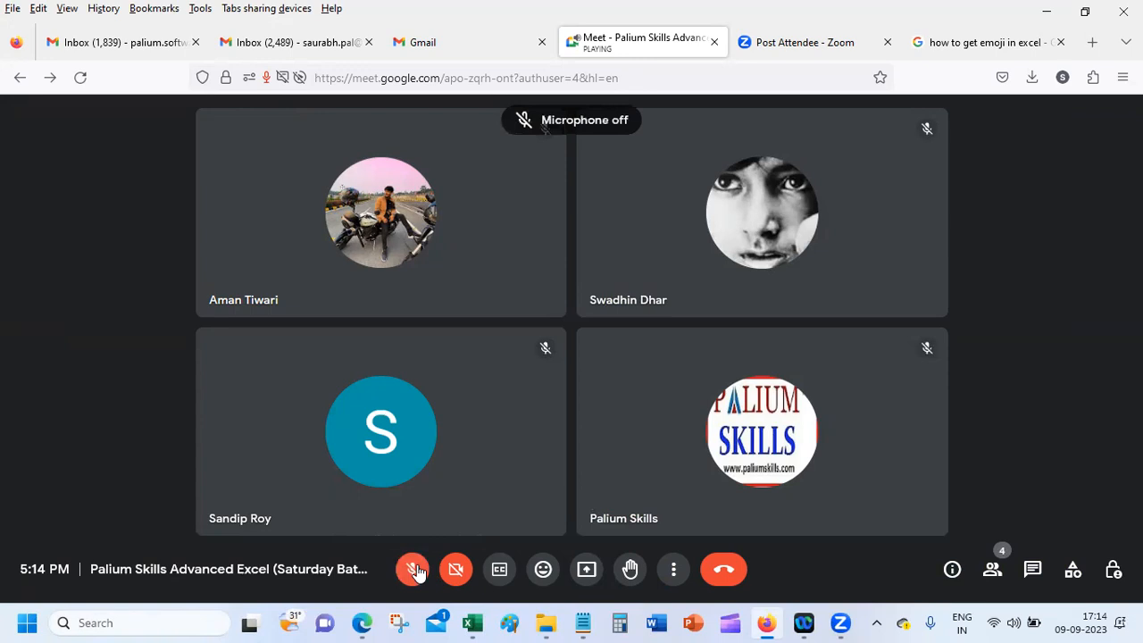
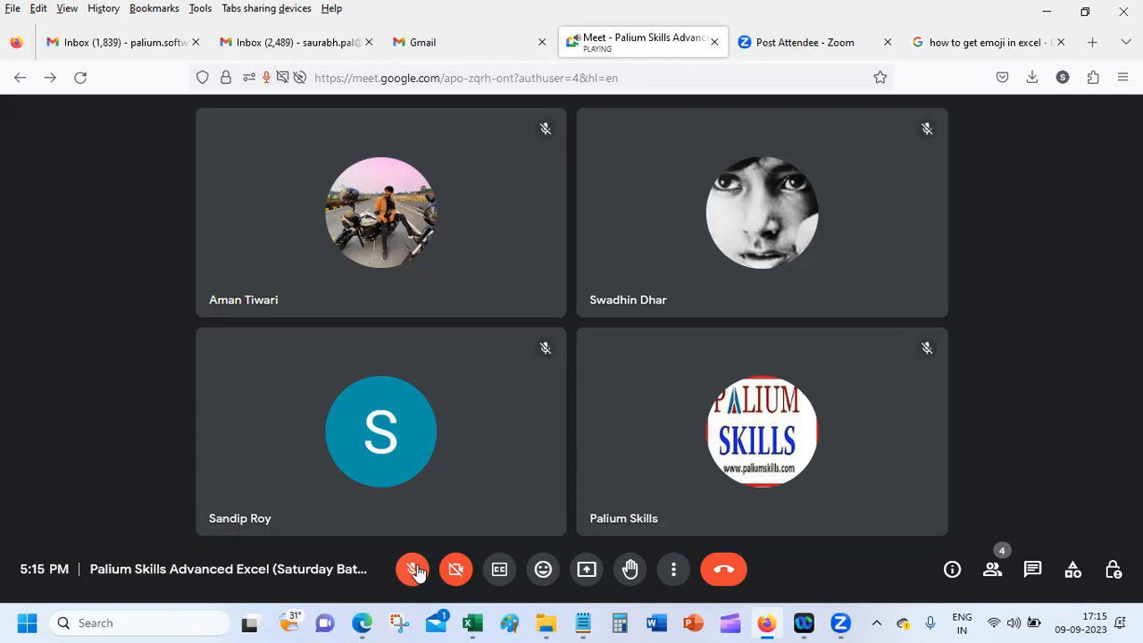
Step: Unmute the microphone and choose to present your entire screen in Google Meet
click(415, 572)
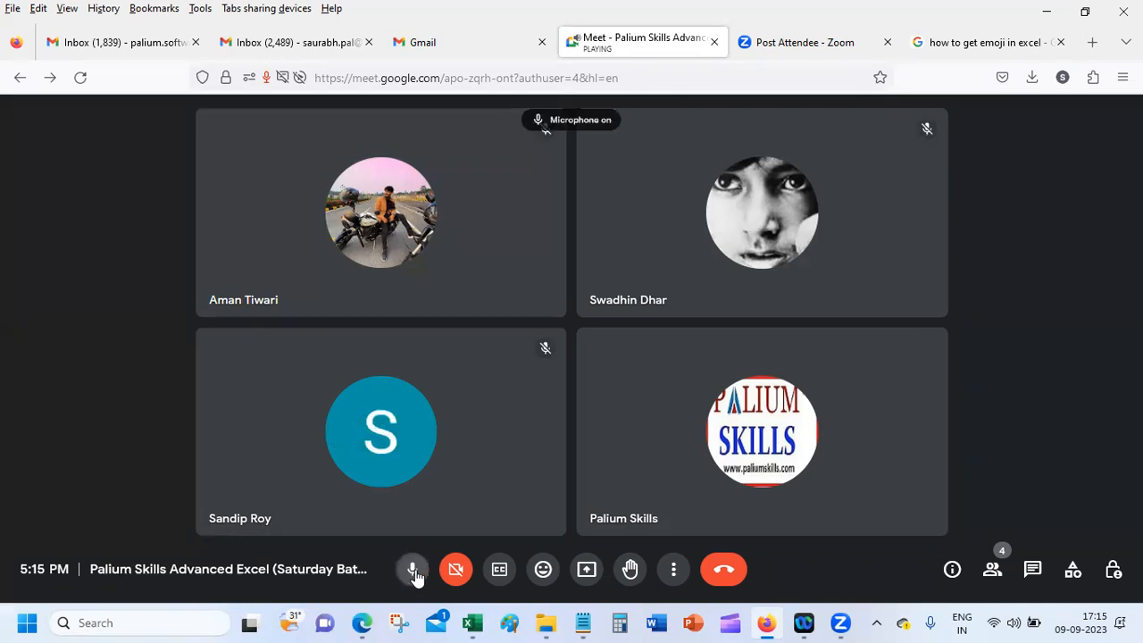
mouse_move(555, 502)
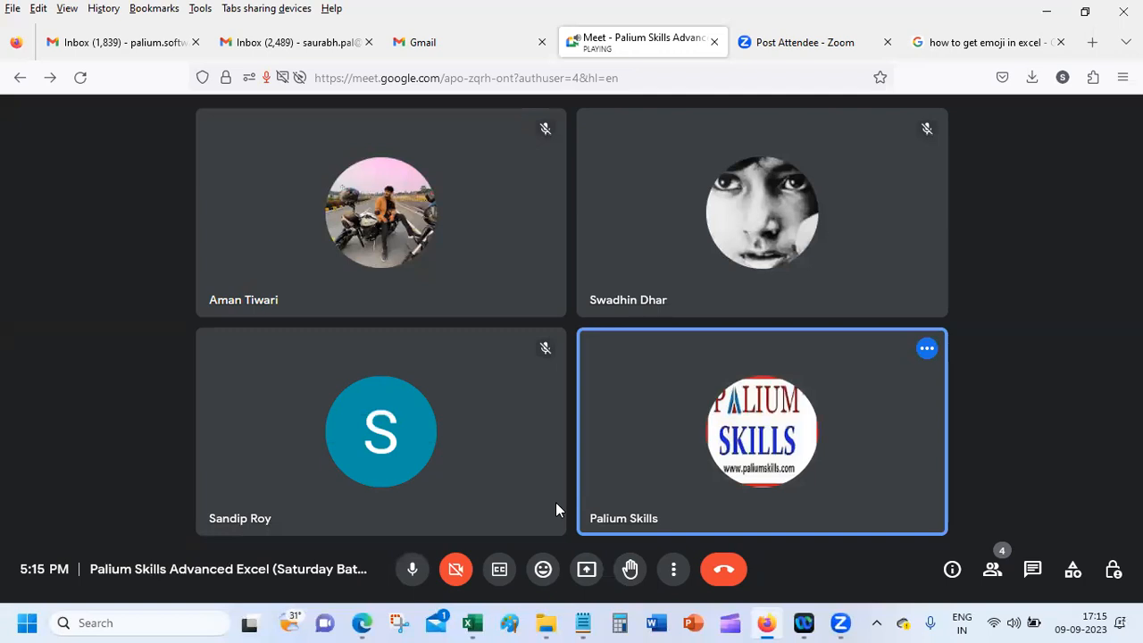
mouse_move(473, 618)
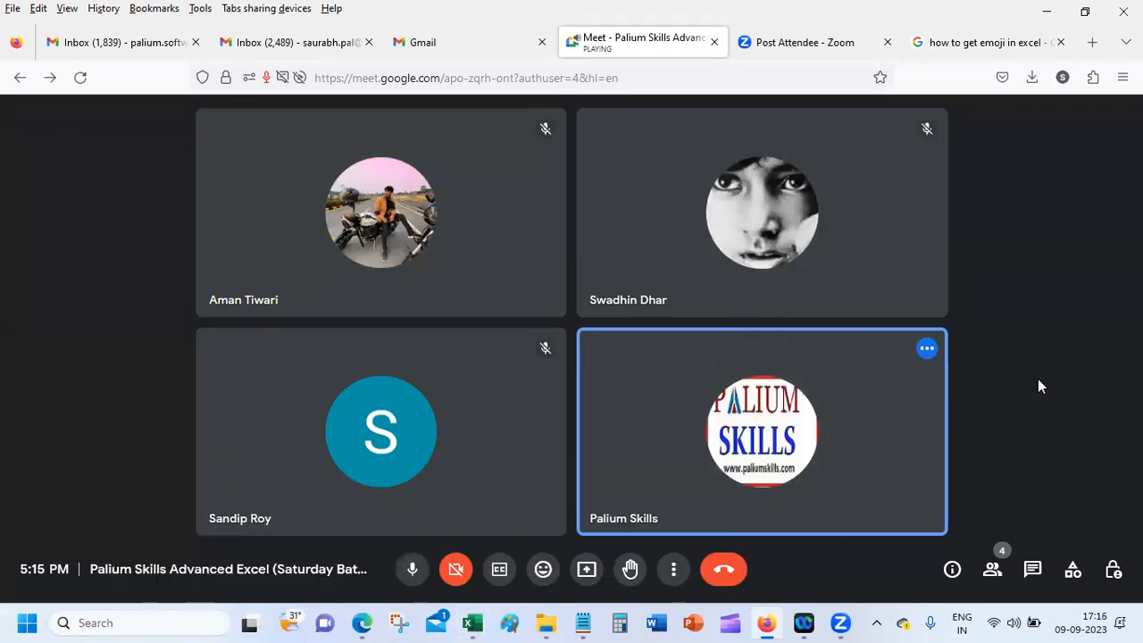
click(587, 570)
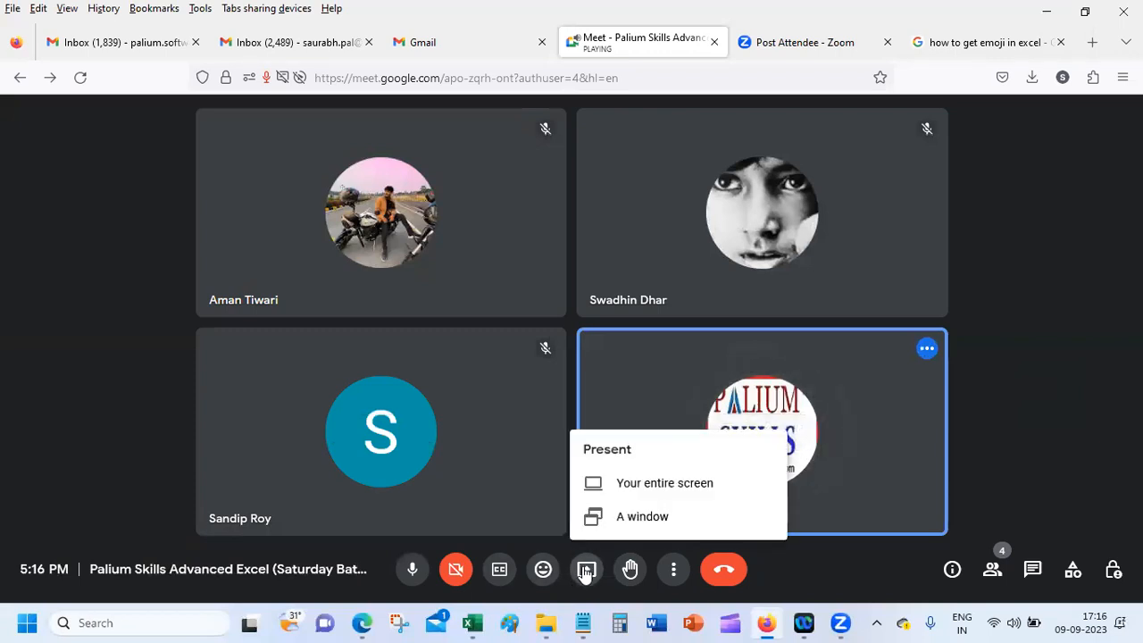
click(666, 485)
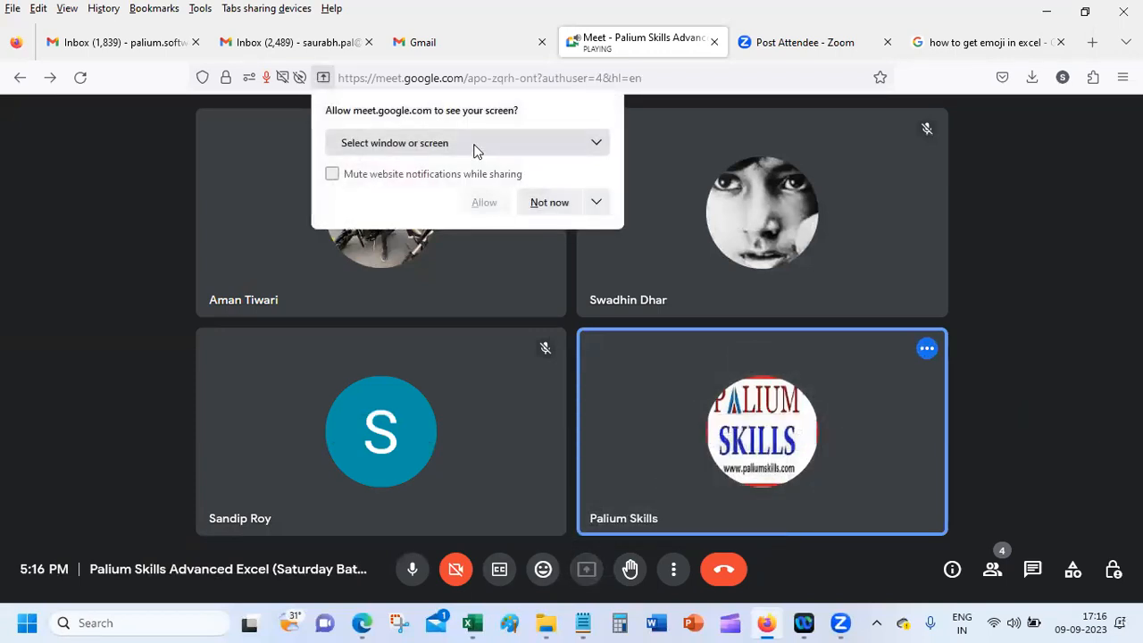
Step: Allow Firefox to share the entire screen, then bring the Book1 workbook forward
click(475, 145)
click(449, 336)
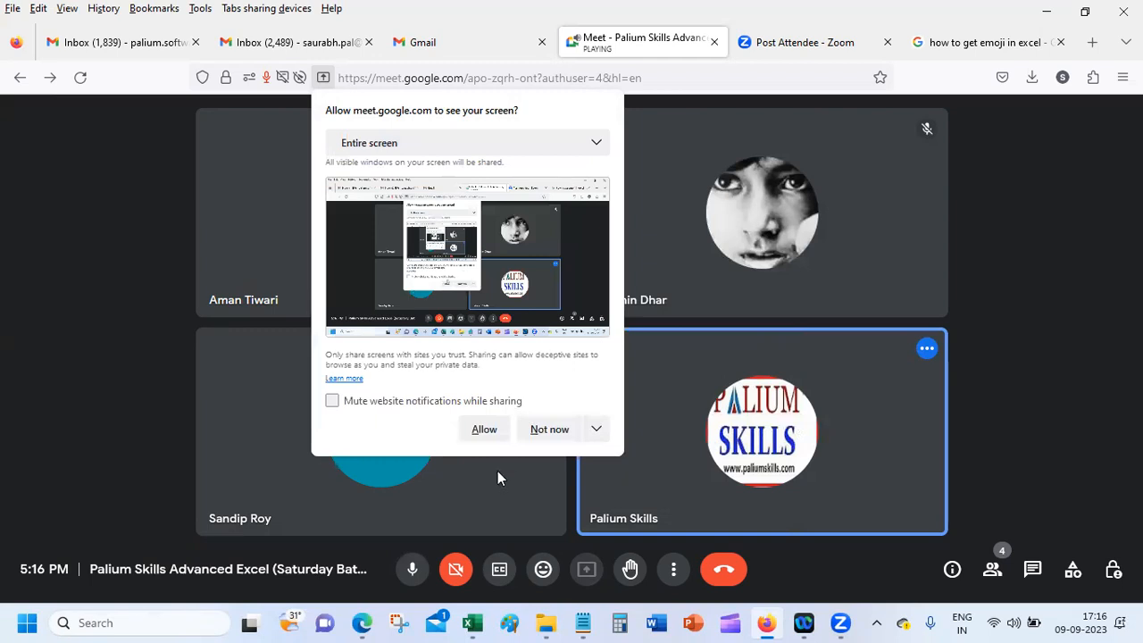
click(478, 431)
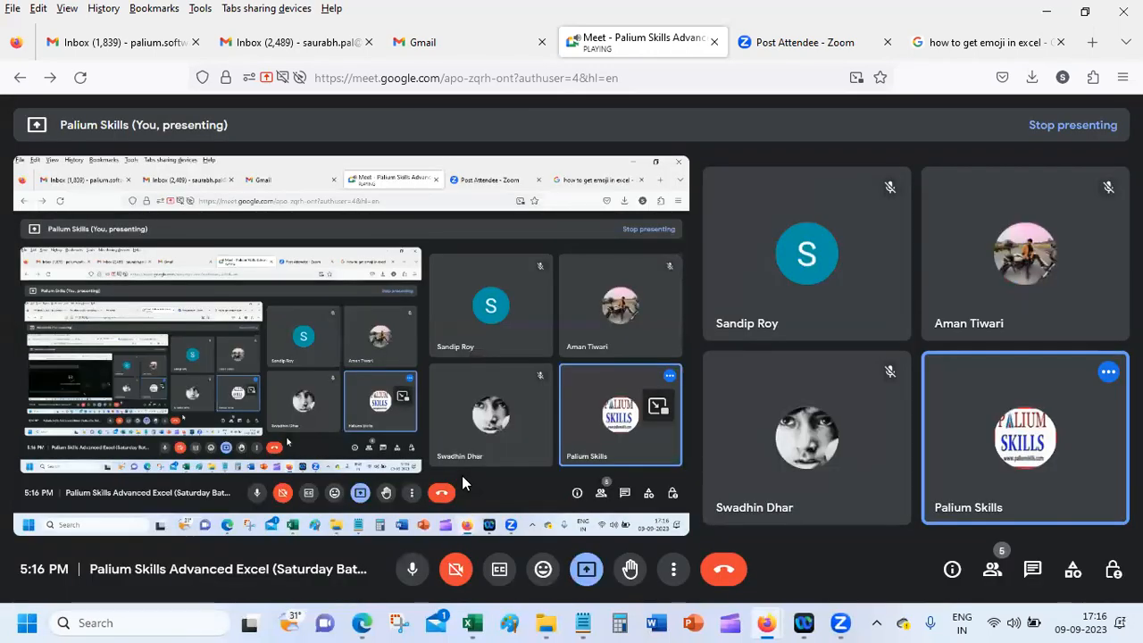
click(482, 624)
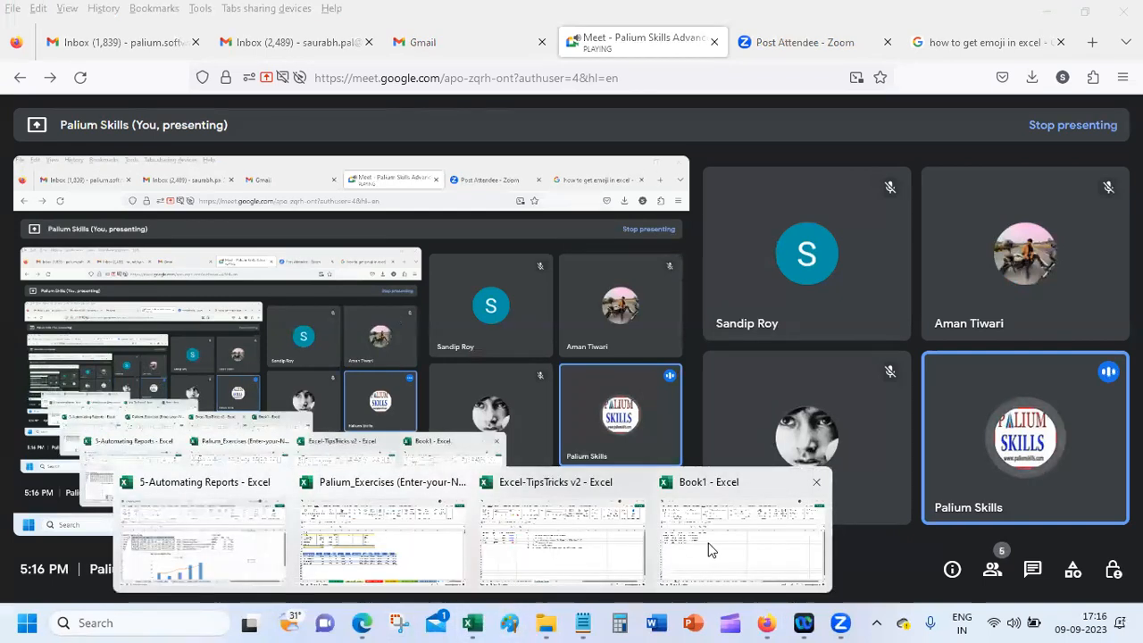
click(708, 549)
Step: Add the title Mr. before the name in cell A2
click(296, 308)
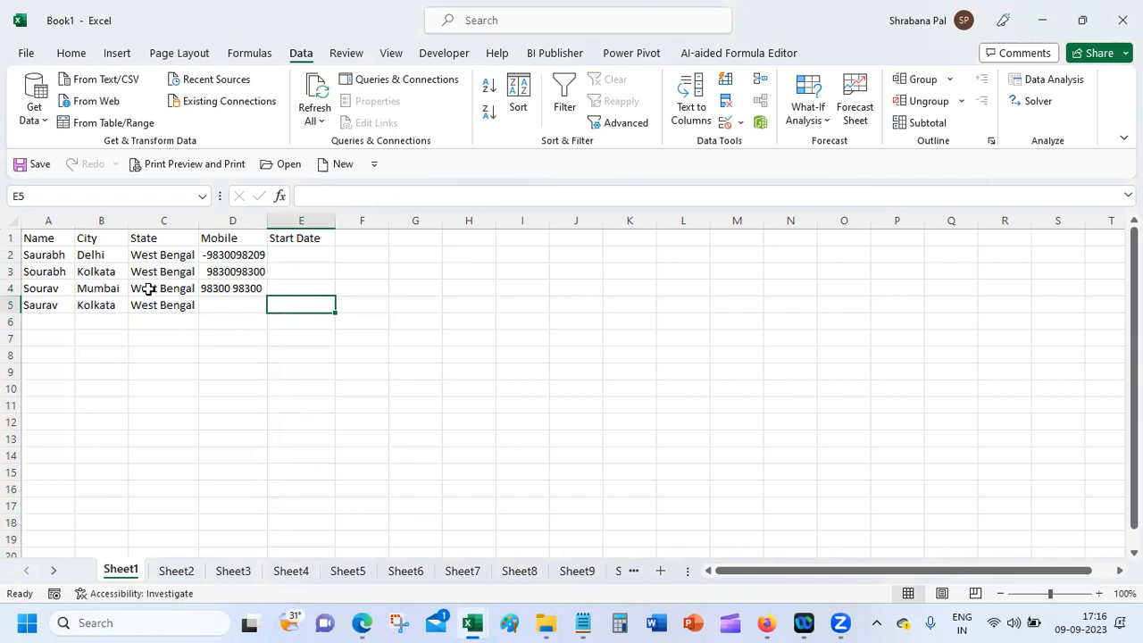
click(105, 251)
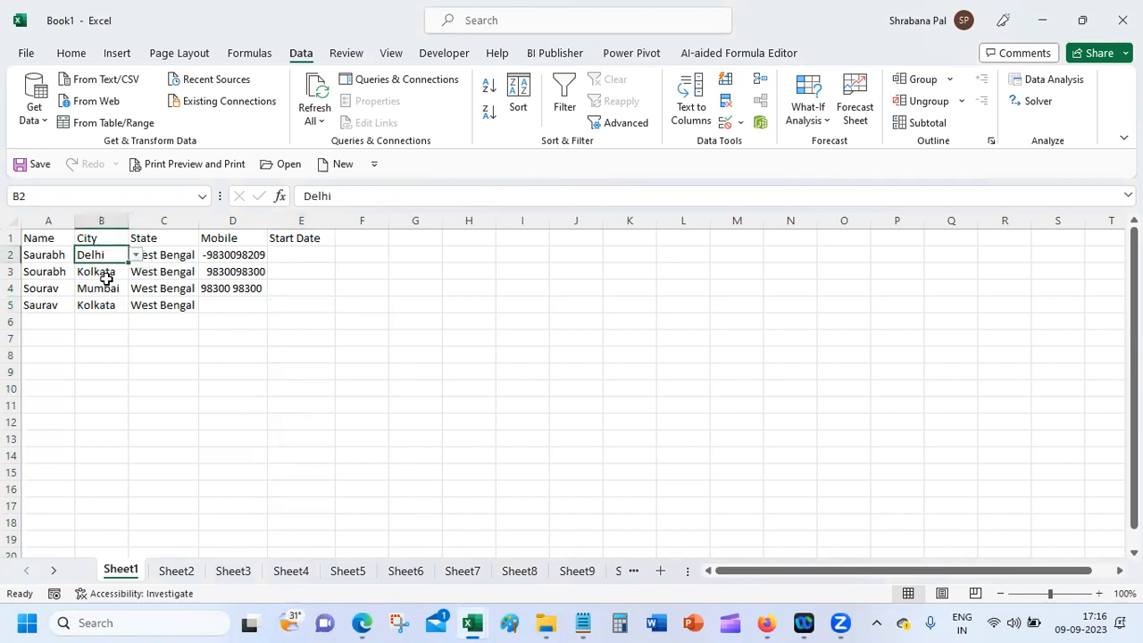
click(40, 253)
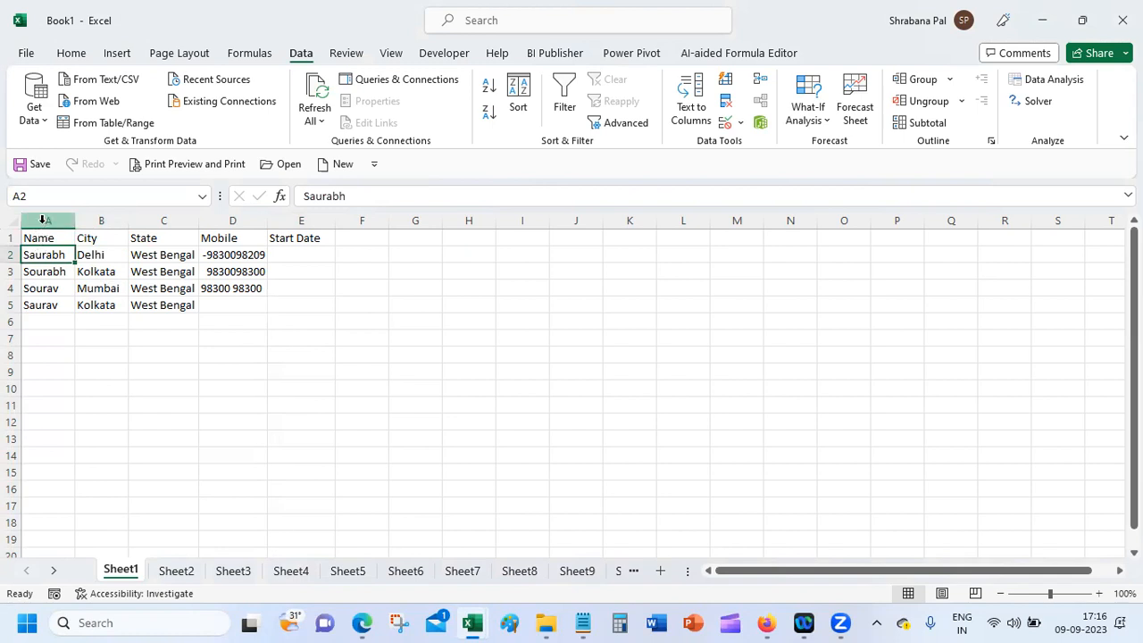
click(42, 219)
click(51, 253)
click(50, 220)
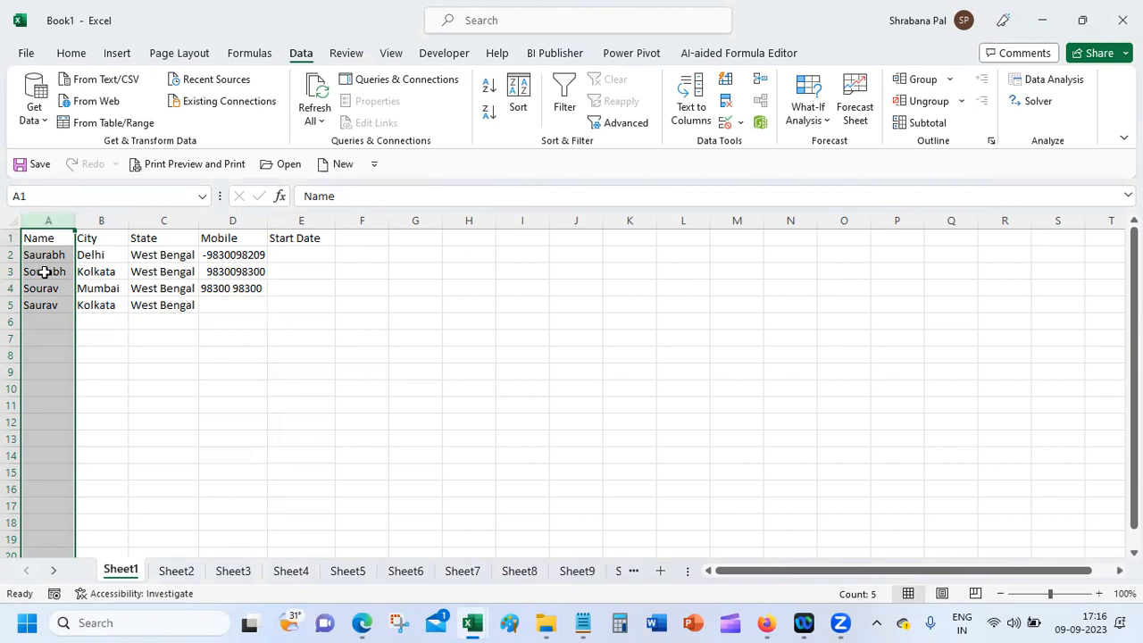
click(43, 256)
click(306, 196)
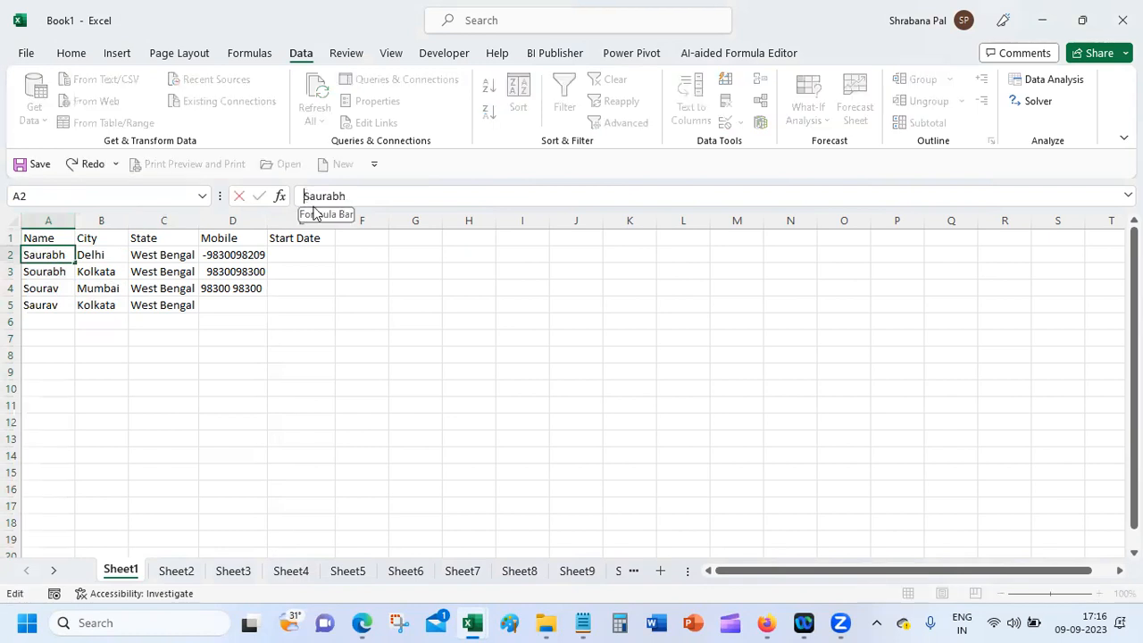
text(Mr)
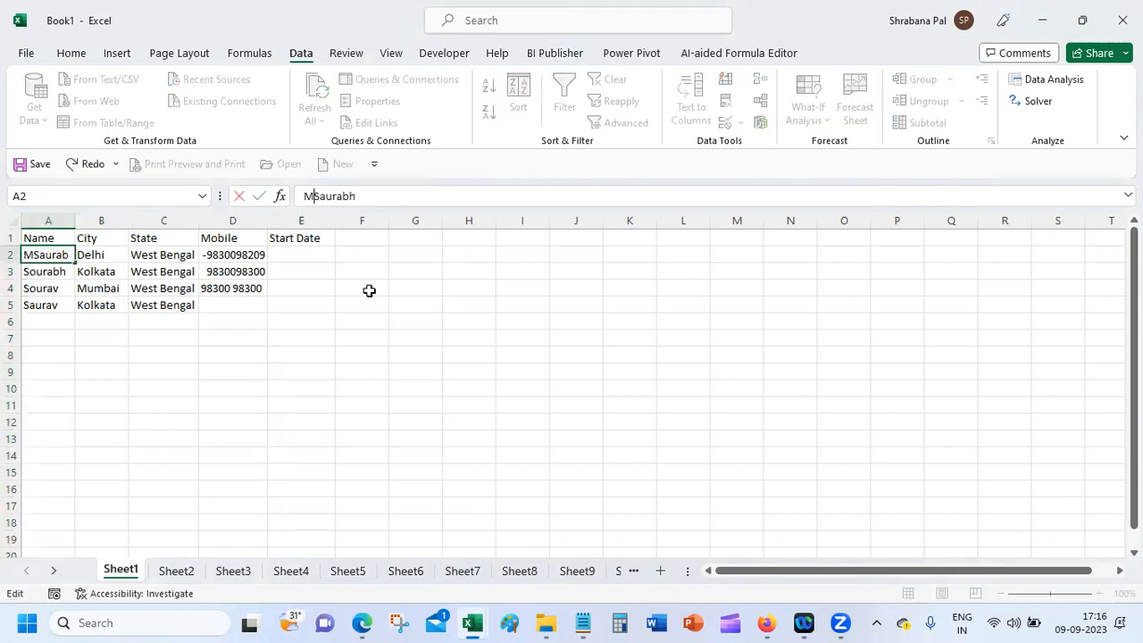
text(.)
key(Return)
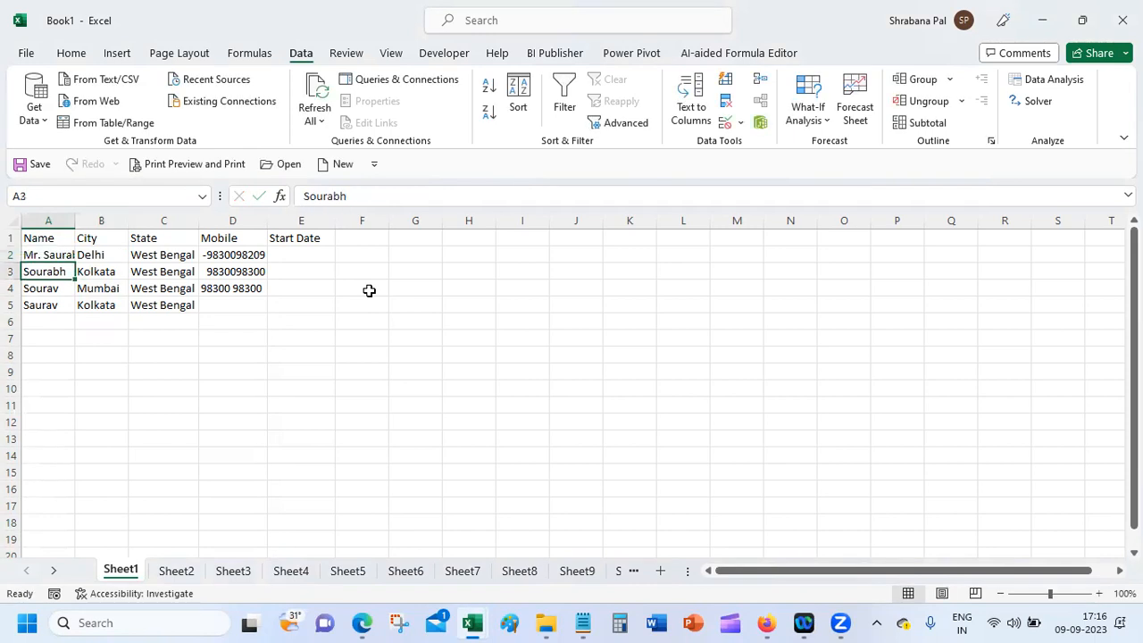
Step: Prefix the names in A3, A4 and A5 with Mr., Mrs. and Ms., then autofit column A
click(305, 195)
text(Mr.)
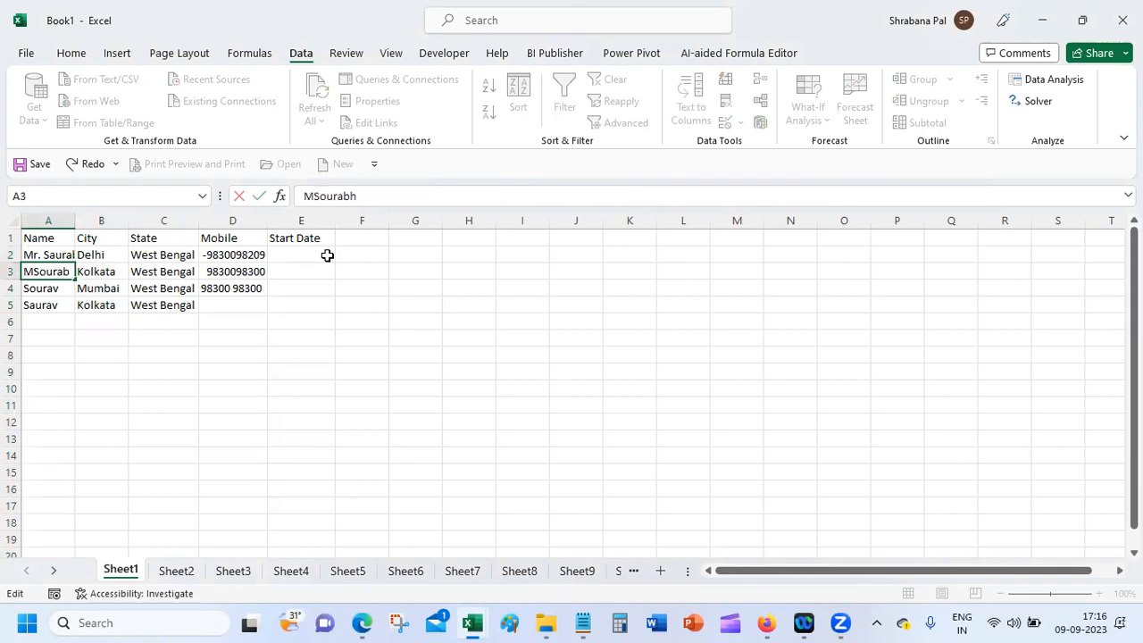
key(Return)
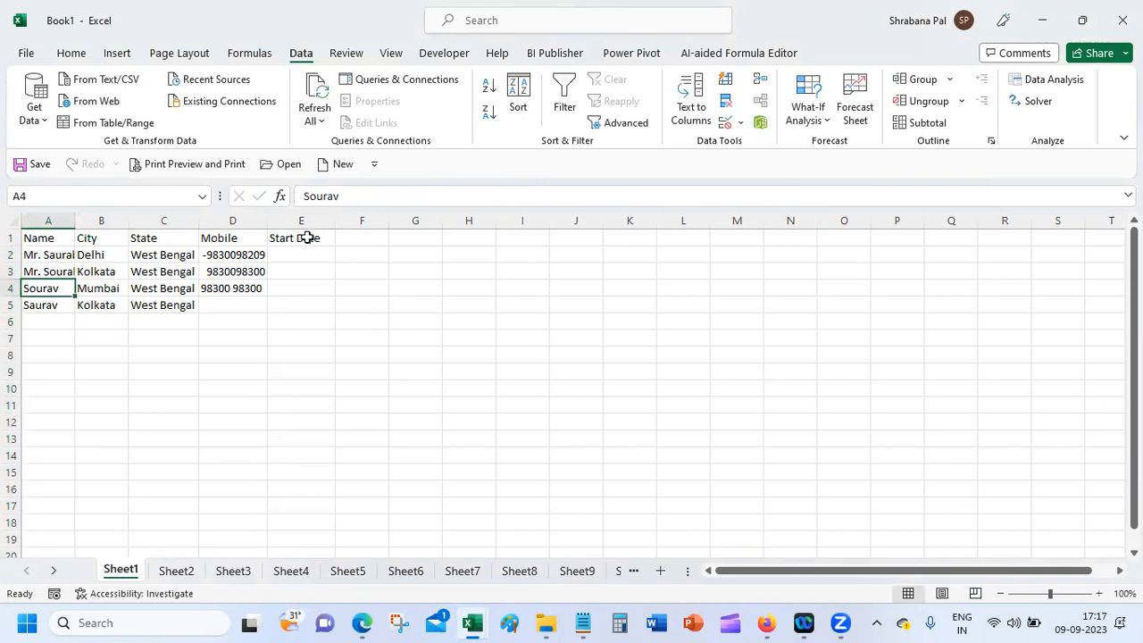
click(306, 195)
text(Mrs.)
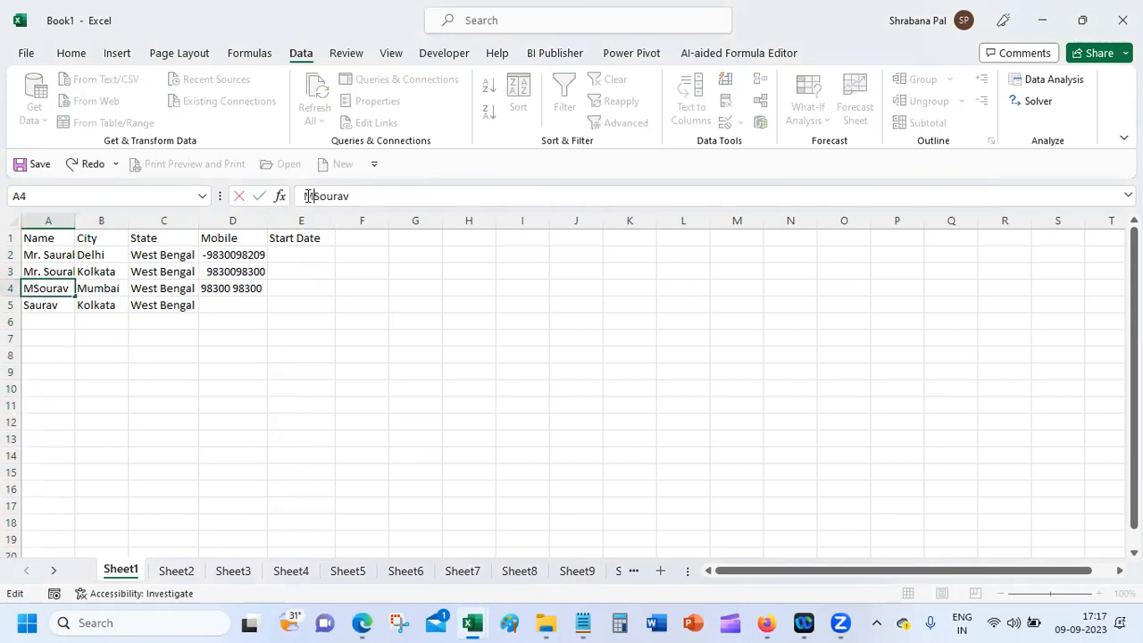
key(Return)
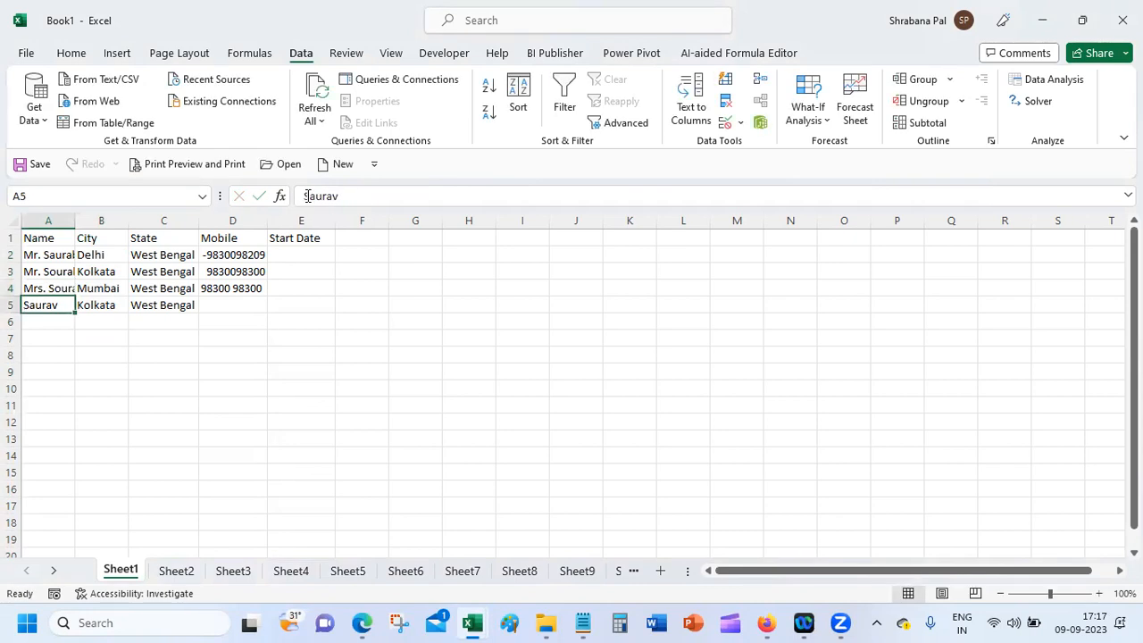
click(307, 196)
text(Ms.)
key(Return)
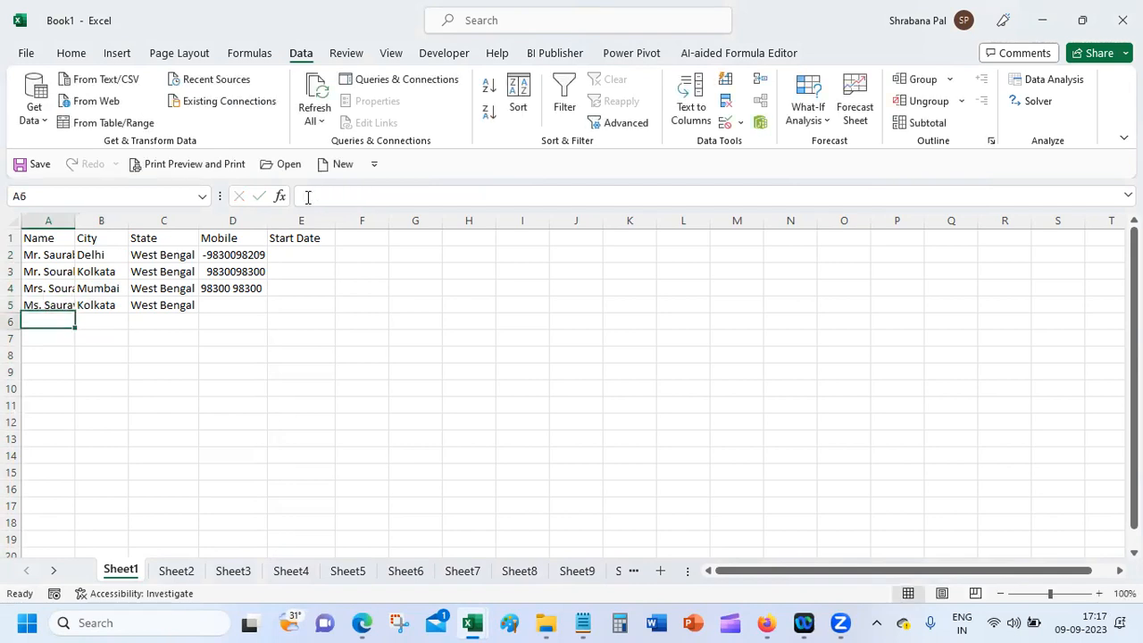
double_click(75, 222)
Step: Replace every 'Mr.' on the sheet with nothing using Find and Replace (Ctrl+H)
click(58, 255)
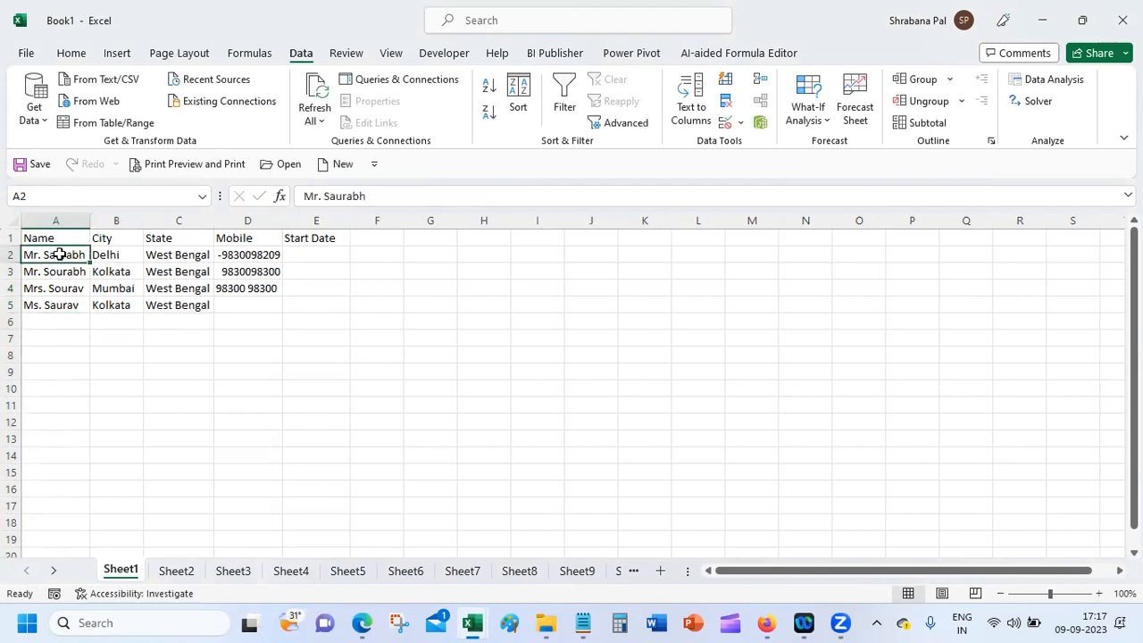
key(ctrl+h)
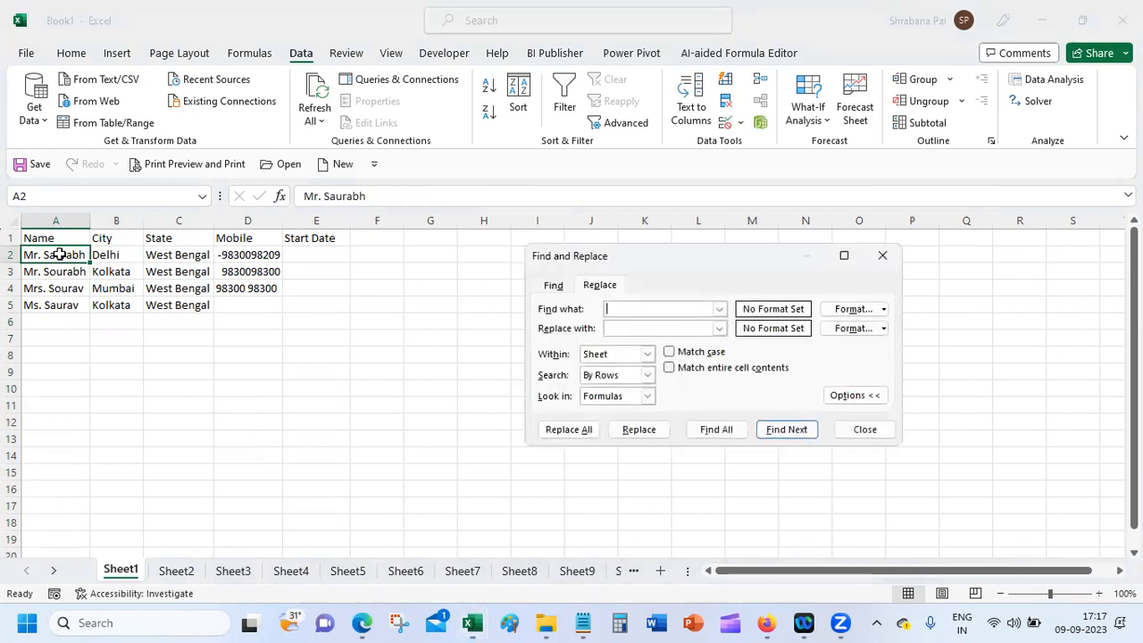
text(Mr/)
key(BackSpace)
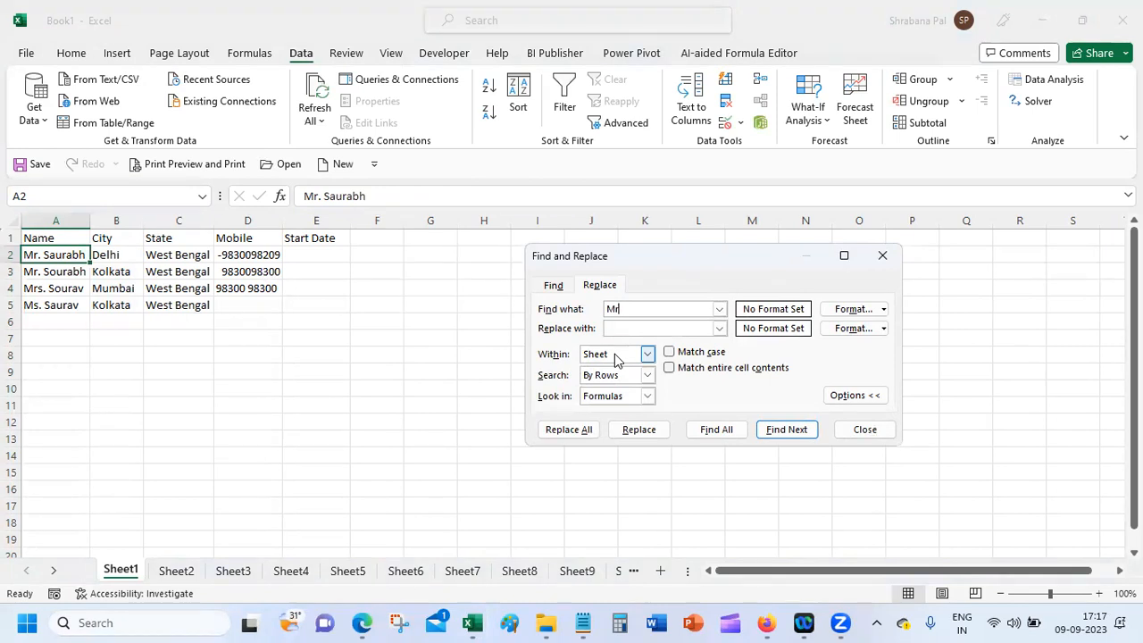
text(.)
key(Tab)
click(577, 433)
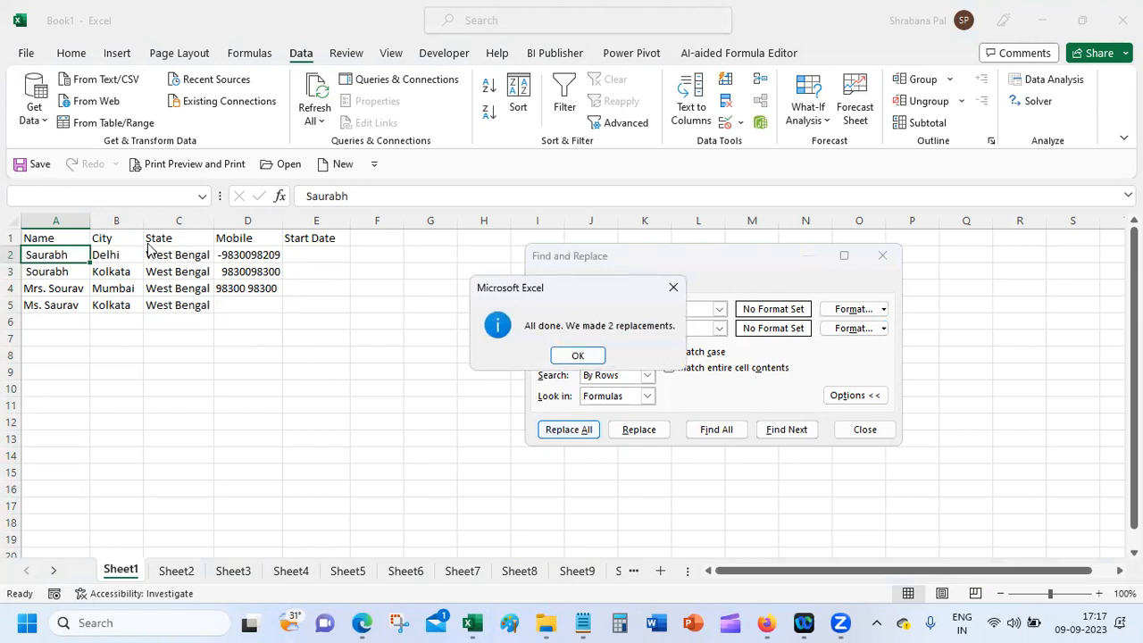
click(565, 356)
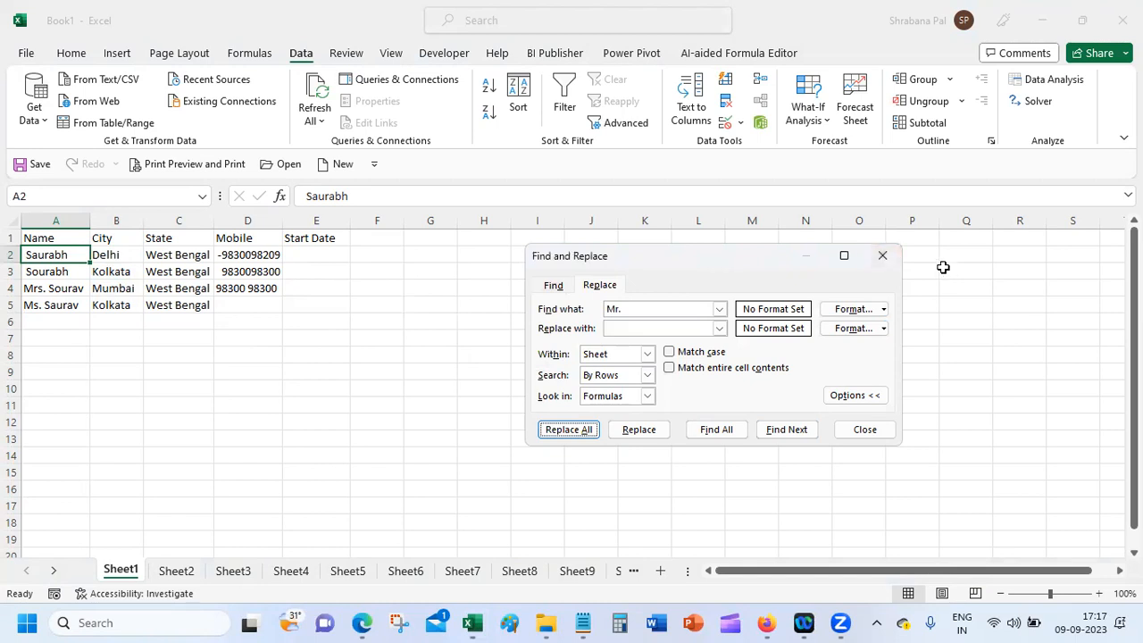
Step: Reopen Replace from Home > Find & Select, then close it without changes
click(883, 255)
click(75, 58)
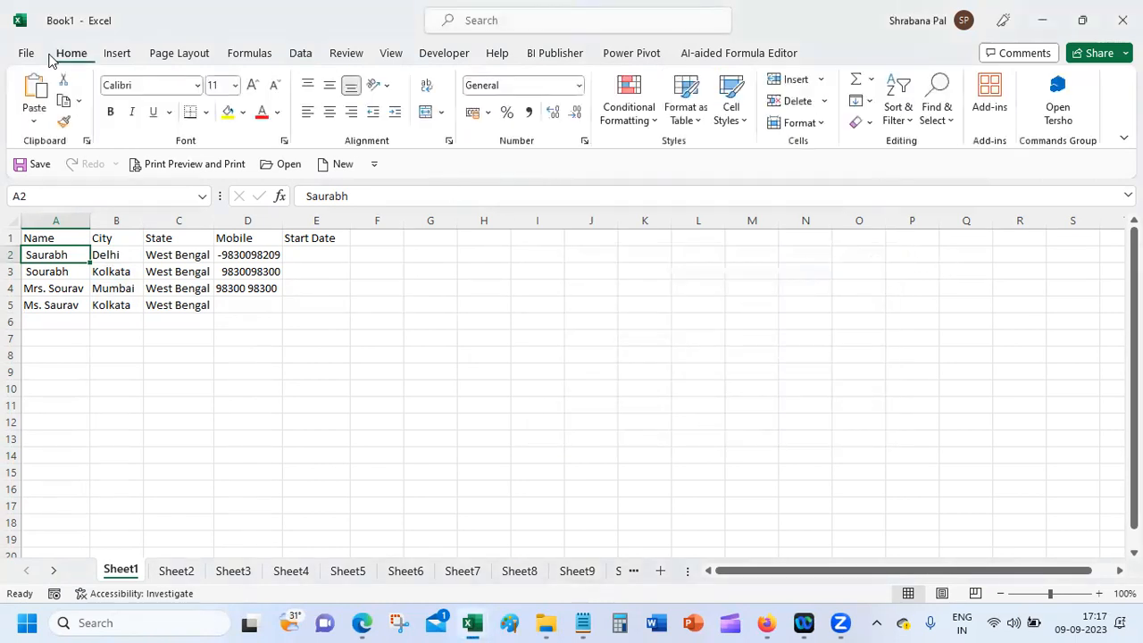
click(938, 121)
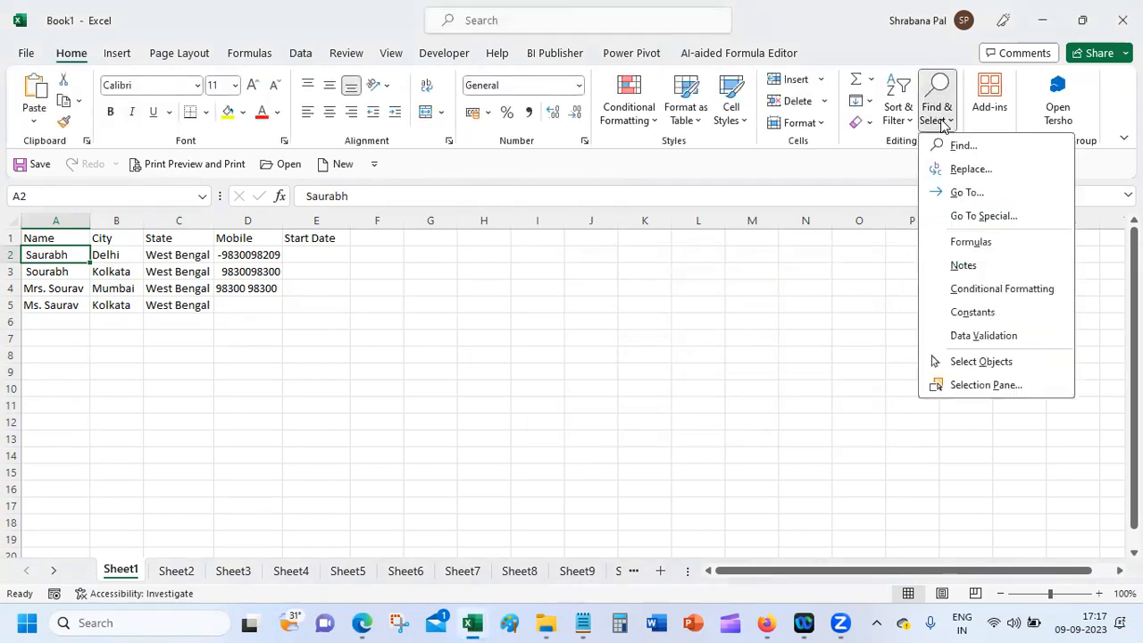
click(980, 171)
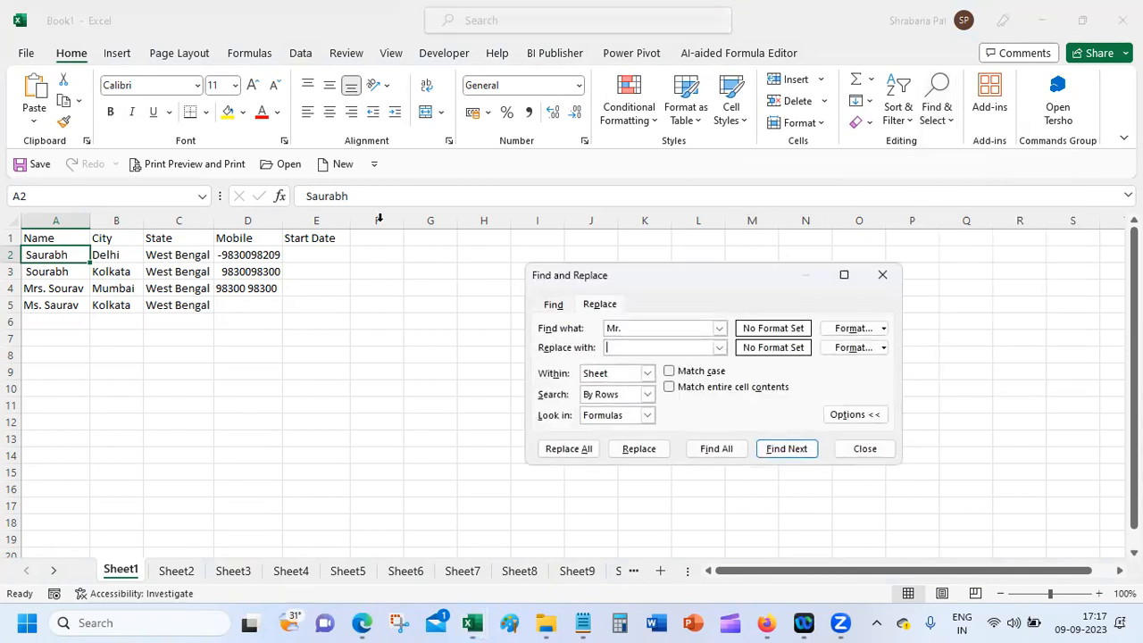
click(623, 350)
click(862, 446)
click(317, 402)
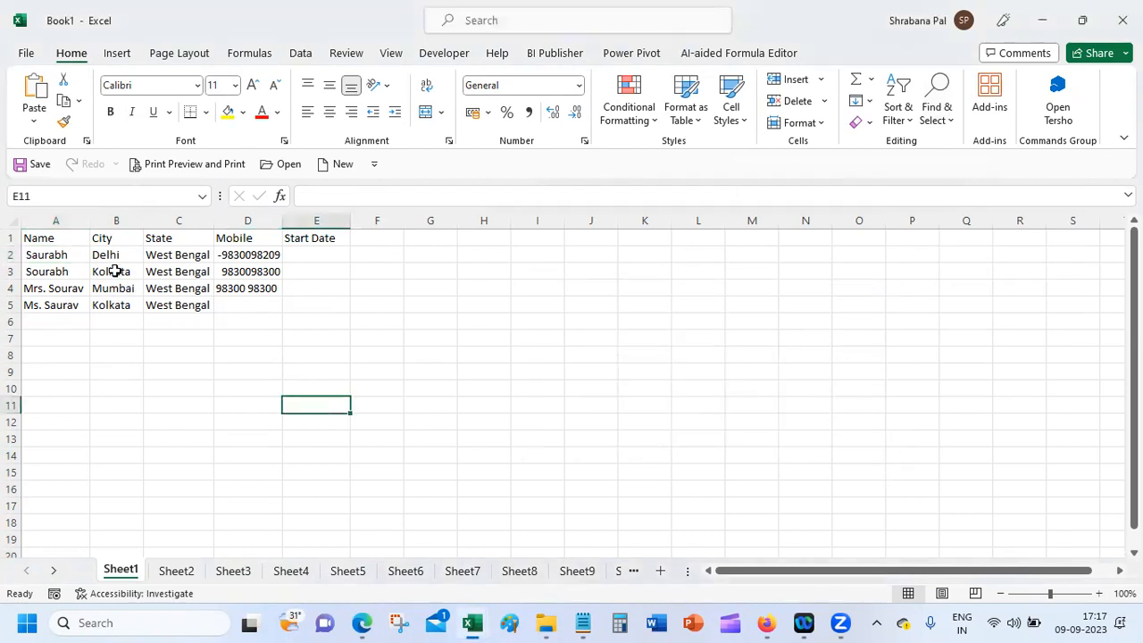
drag(105, 256, 127, 545)
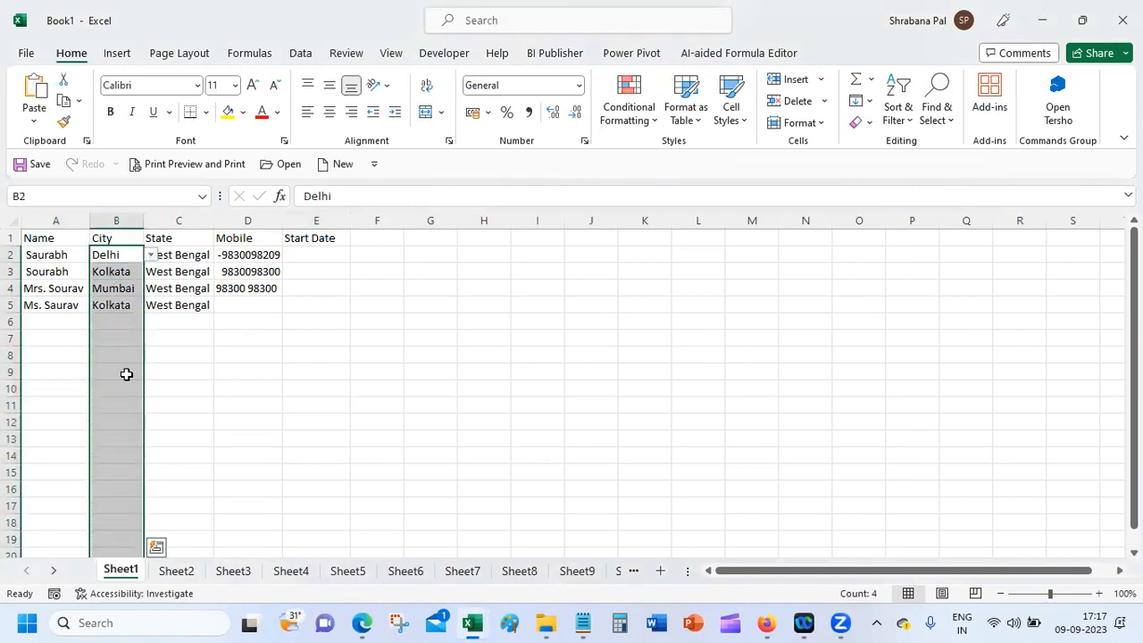
click(116, 318)
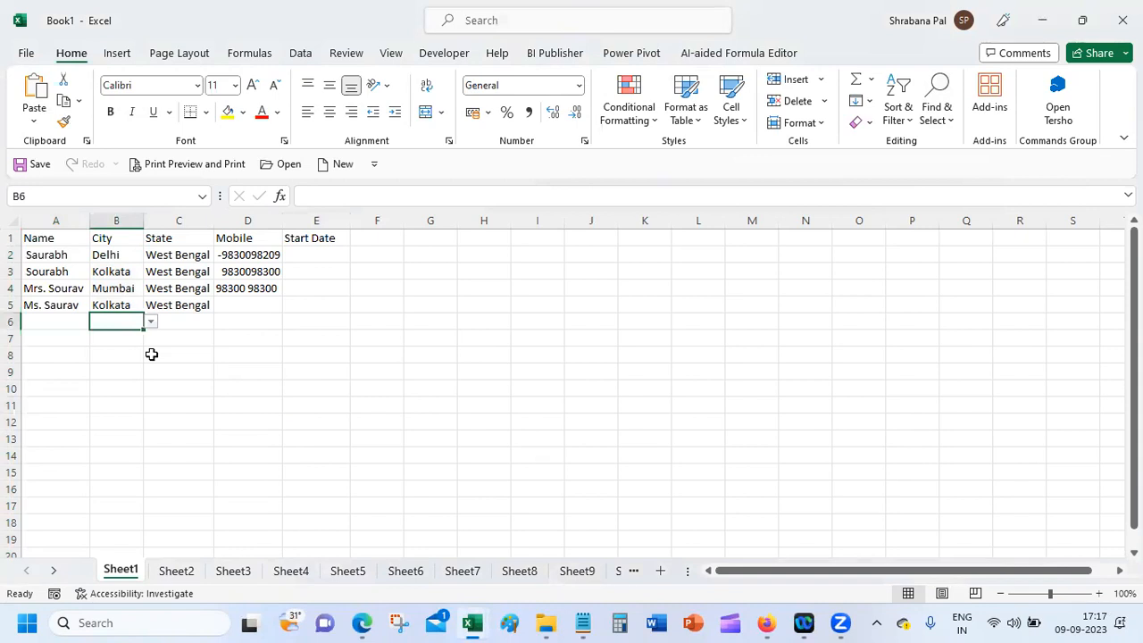
text(Kolkatta)
key(Return)
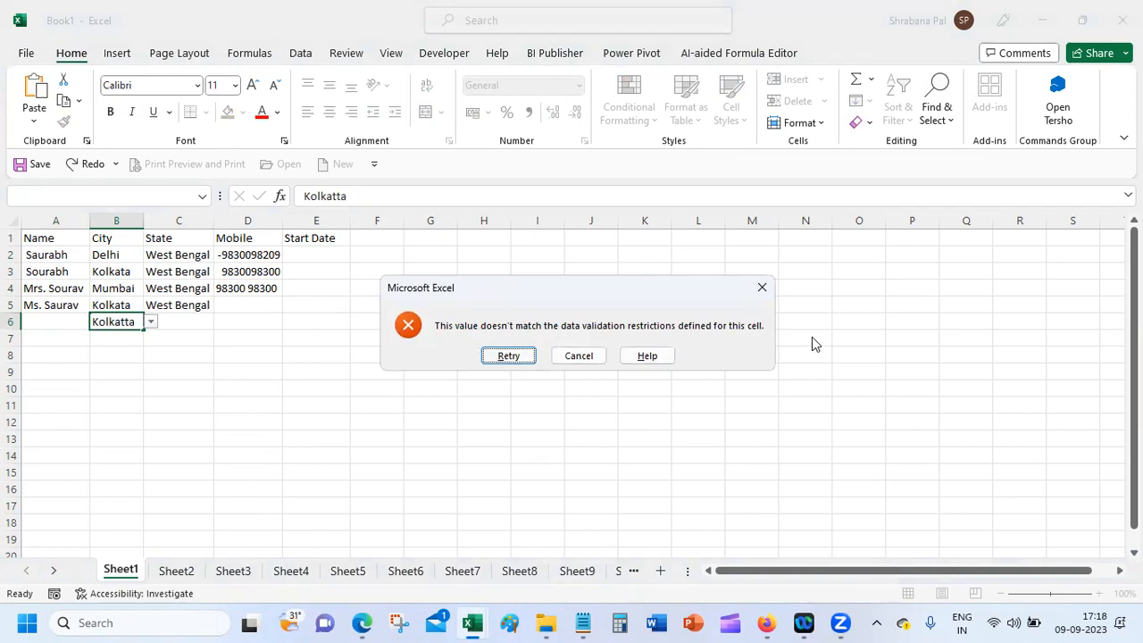
click(567, 356)
drag(123, 251, 136, 547)
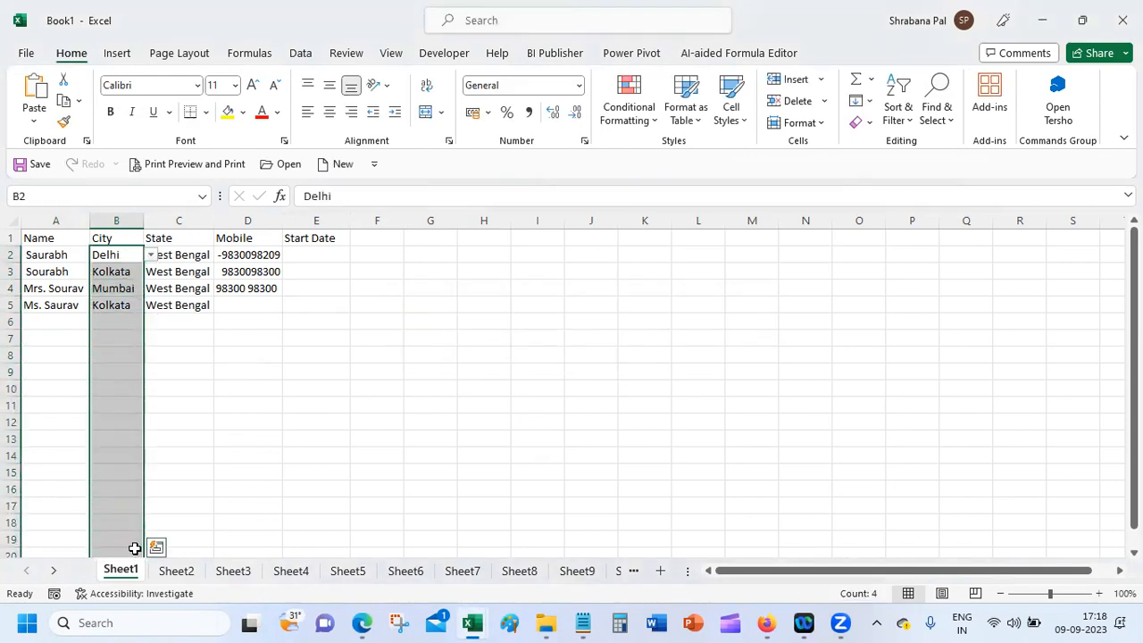
click(303, 53)
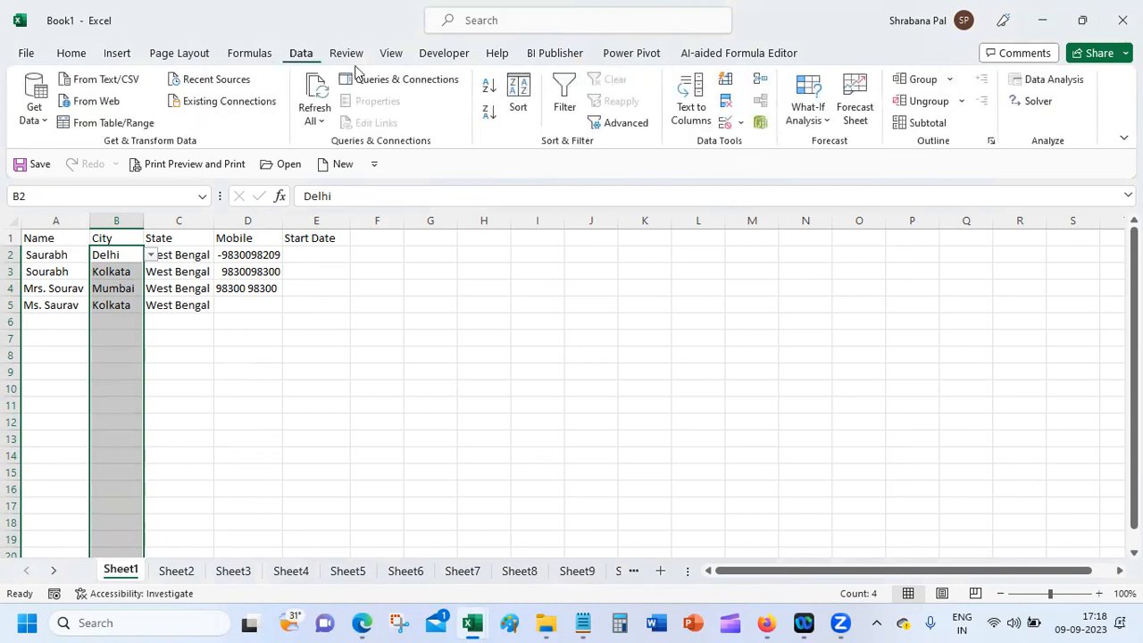
Step: Give the City validation the error title 'Incorrect Value entered' and a choose-city-from-dropdown message
click(738, 125)
click(755, 145)
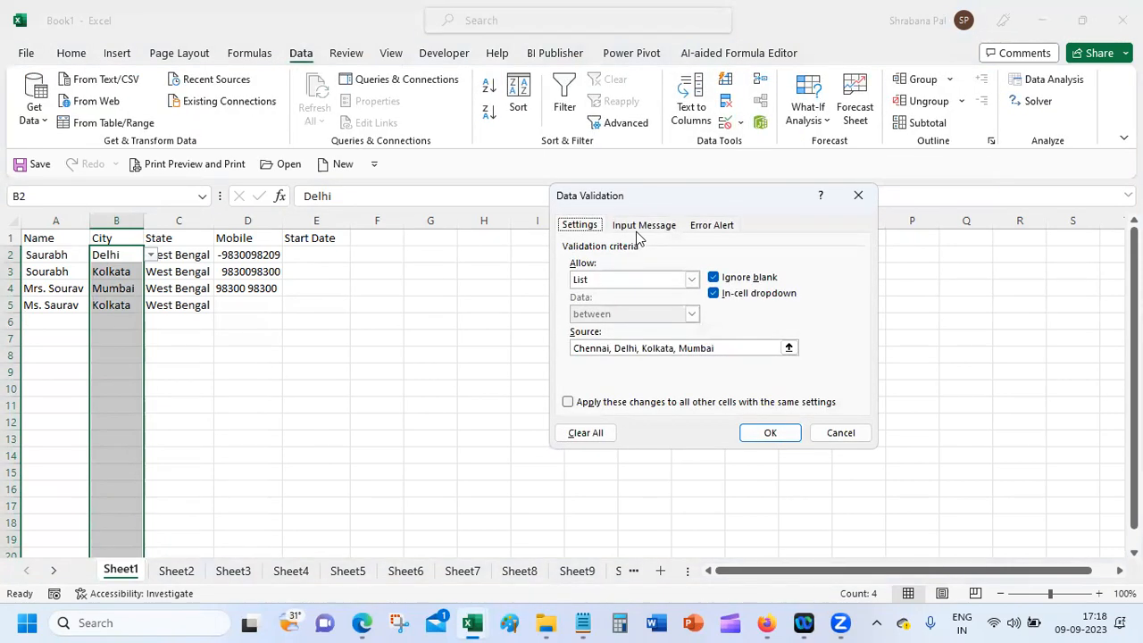
click(727, 225)
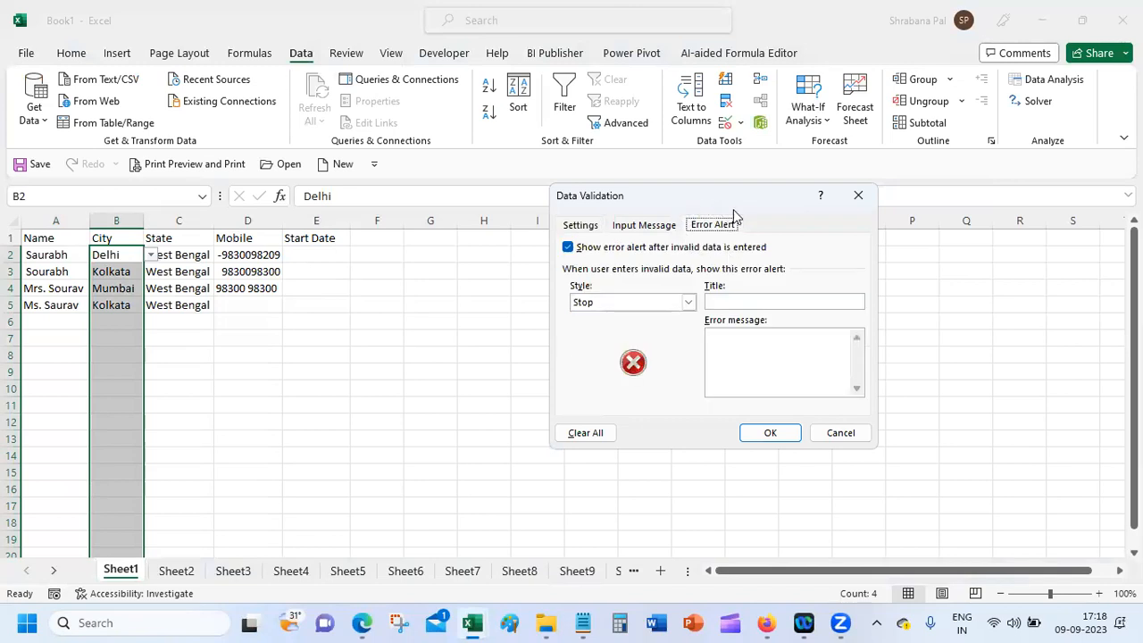
click(747, 301)
text(Incorr)
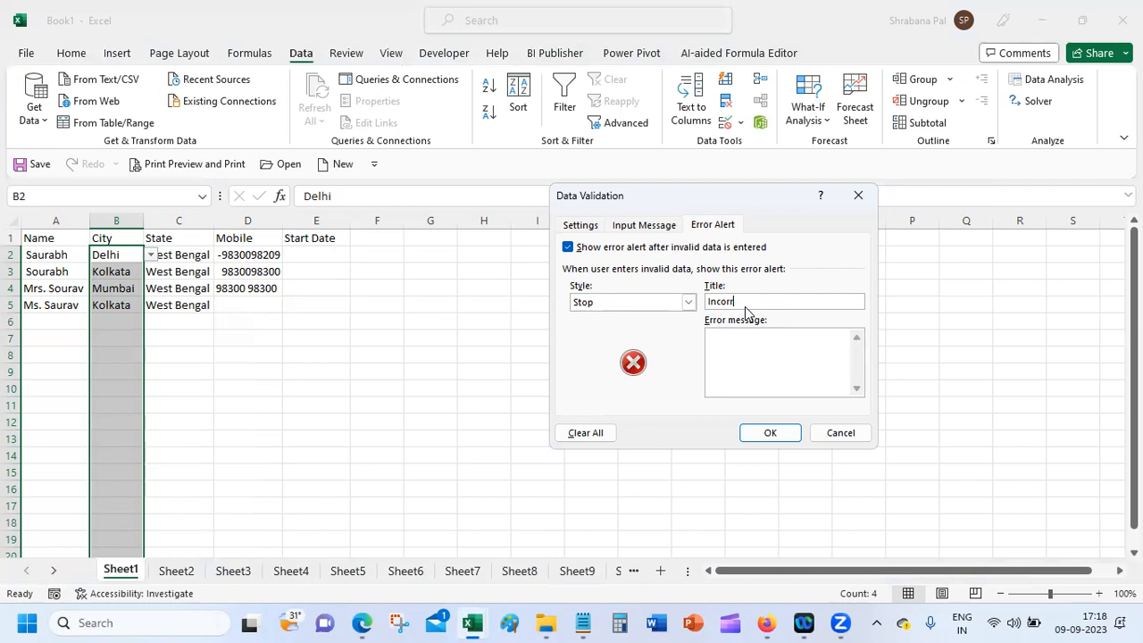
text(ect Value entered)
key(Tab)
text(The value entered)
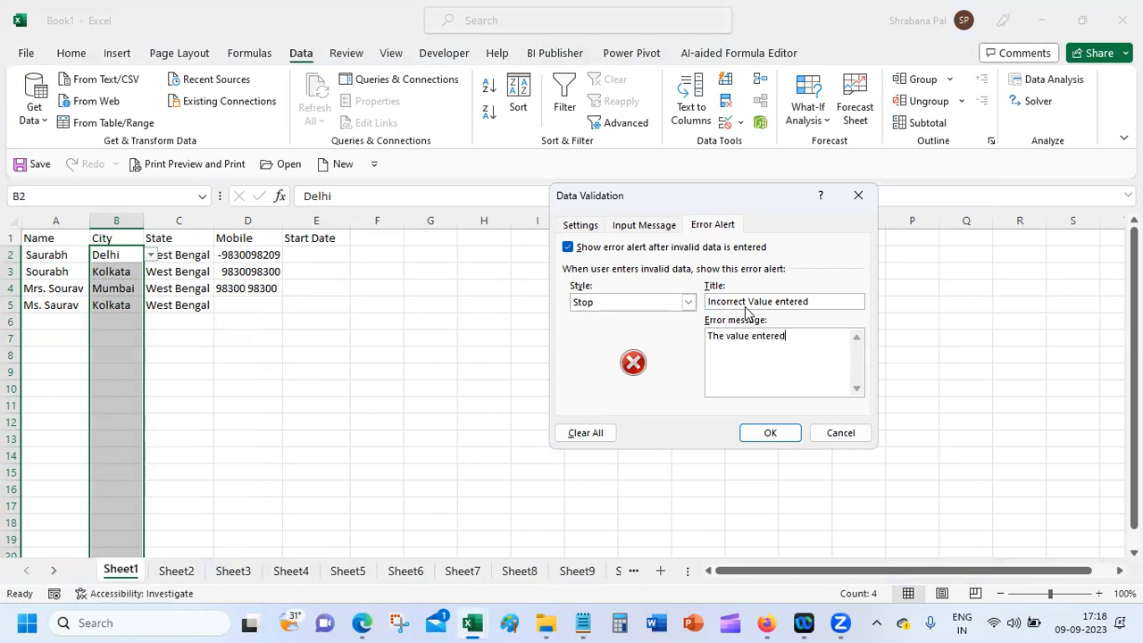
text( is incorrect. Choose Name of )
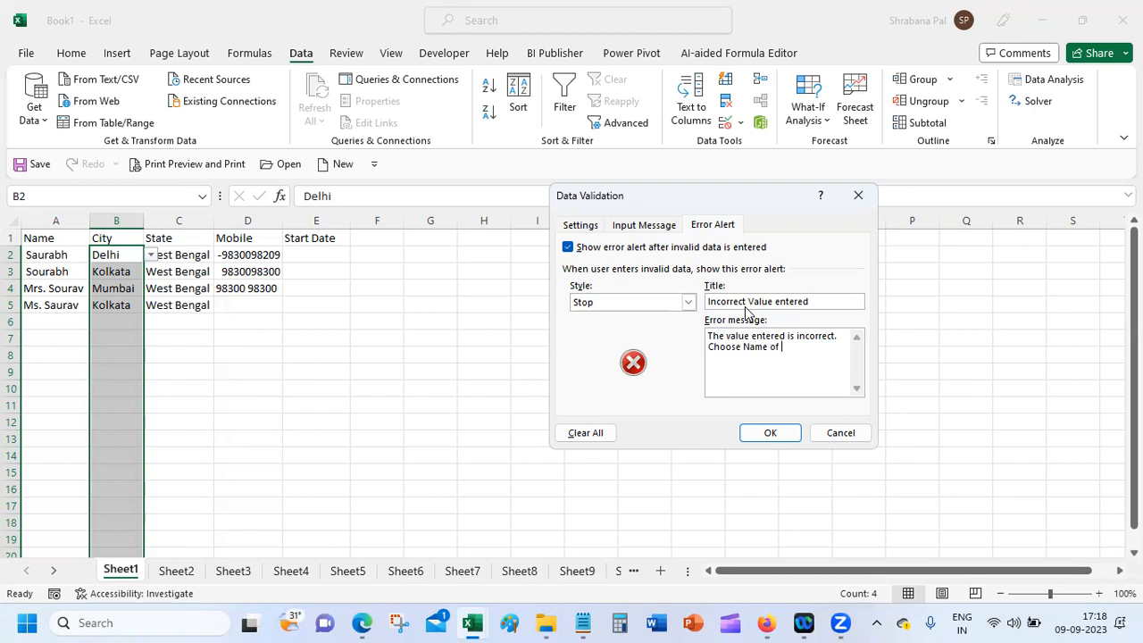
text(City from the dow)
key(BackSpace)
key(BackSpace)
key(BackSpace)
text(dropdown)
click(770, 433)
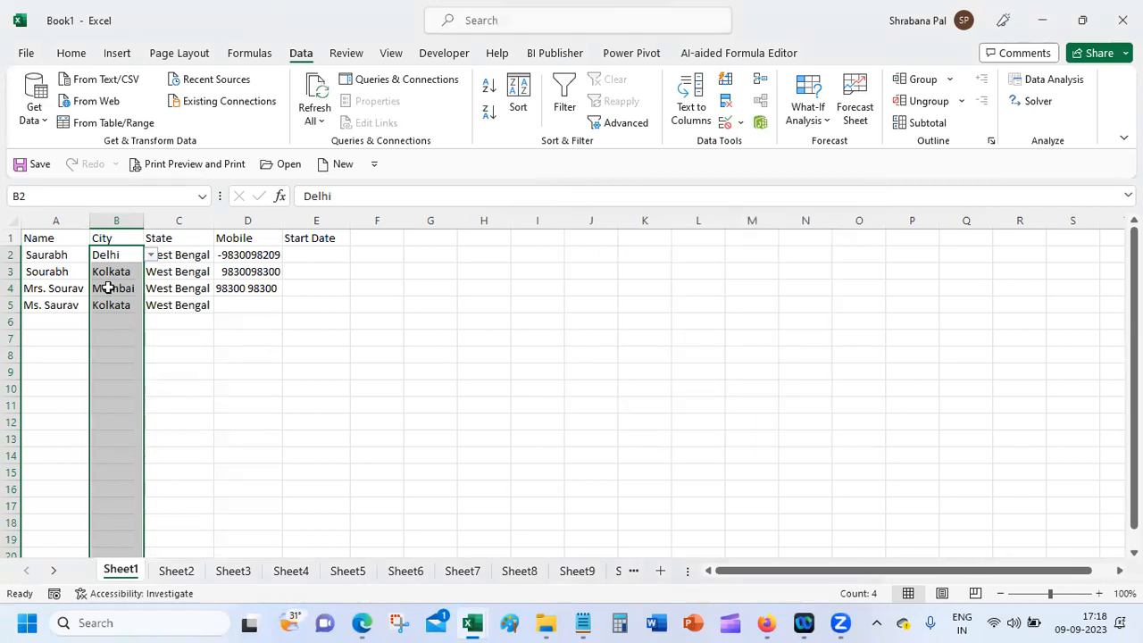
Step: Enter the misspelt 'Kolkatta' in B6 to trigger the custom alert, then cancel it
click(94, 321)
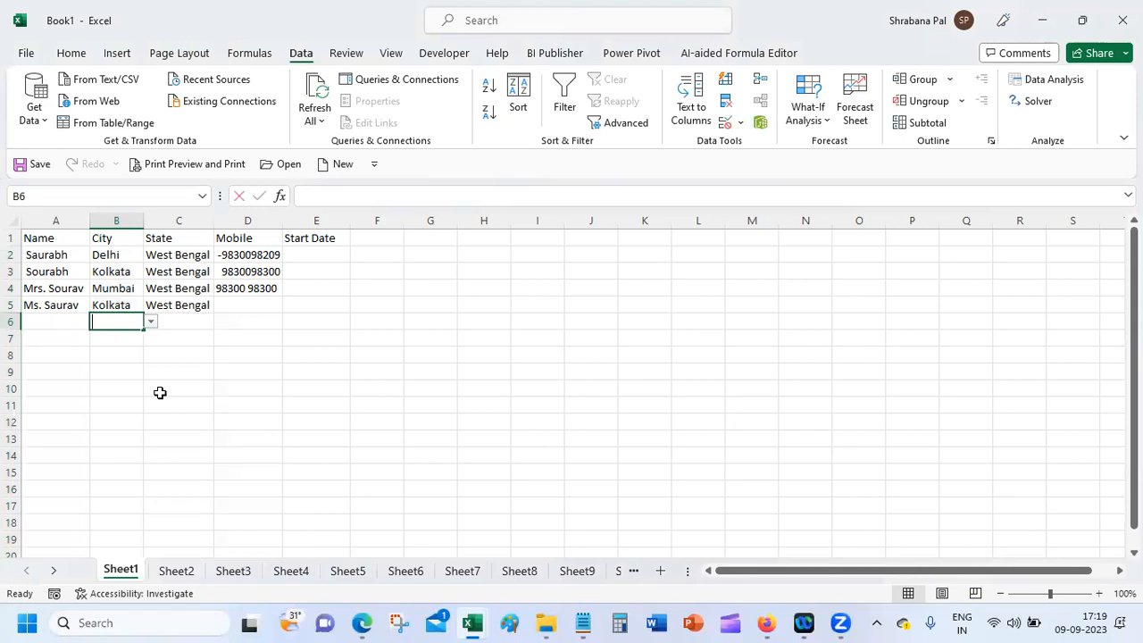
text(Kolkatta)
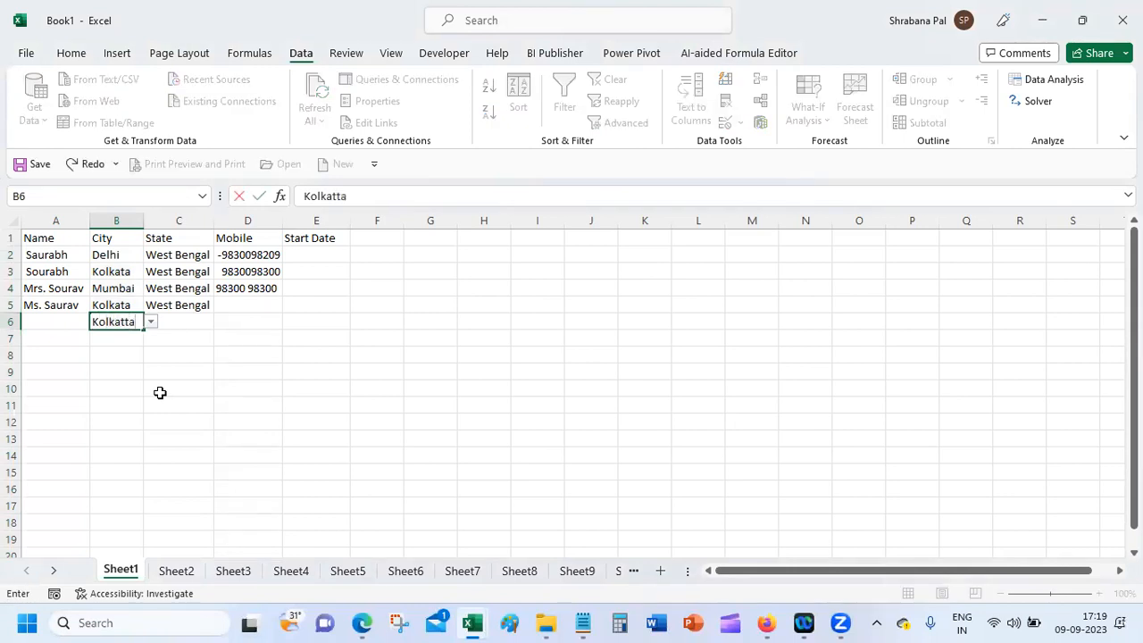
key(Return)
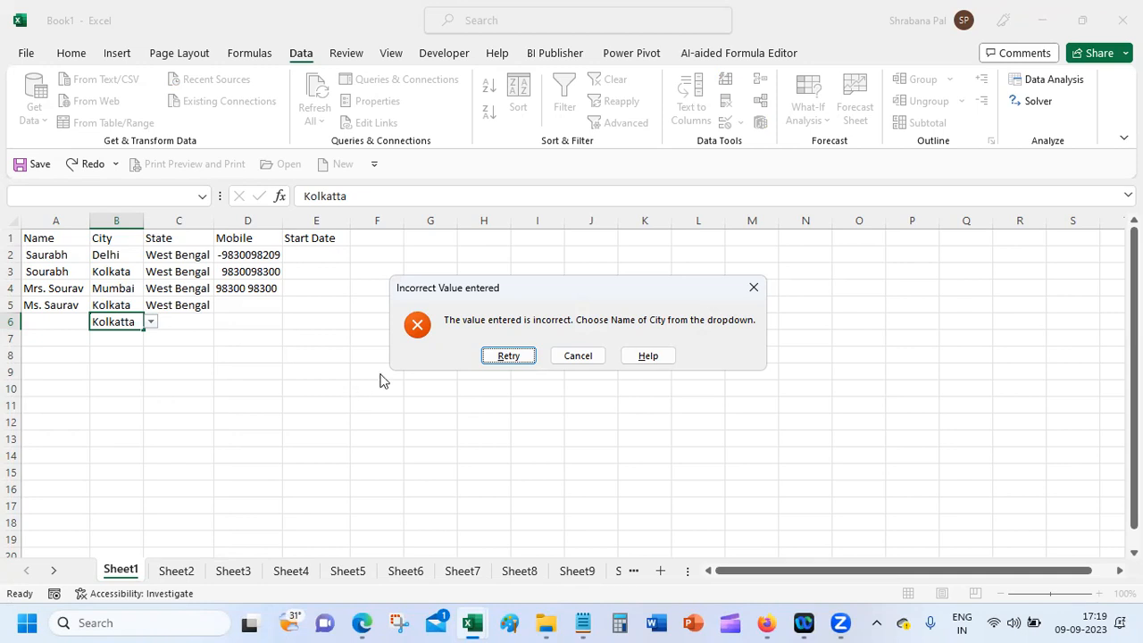
click(577, 359)
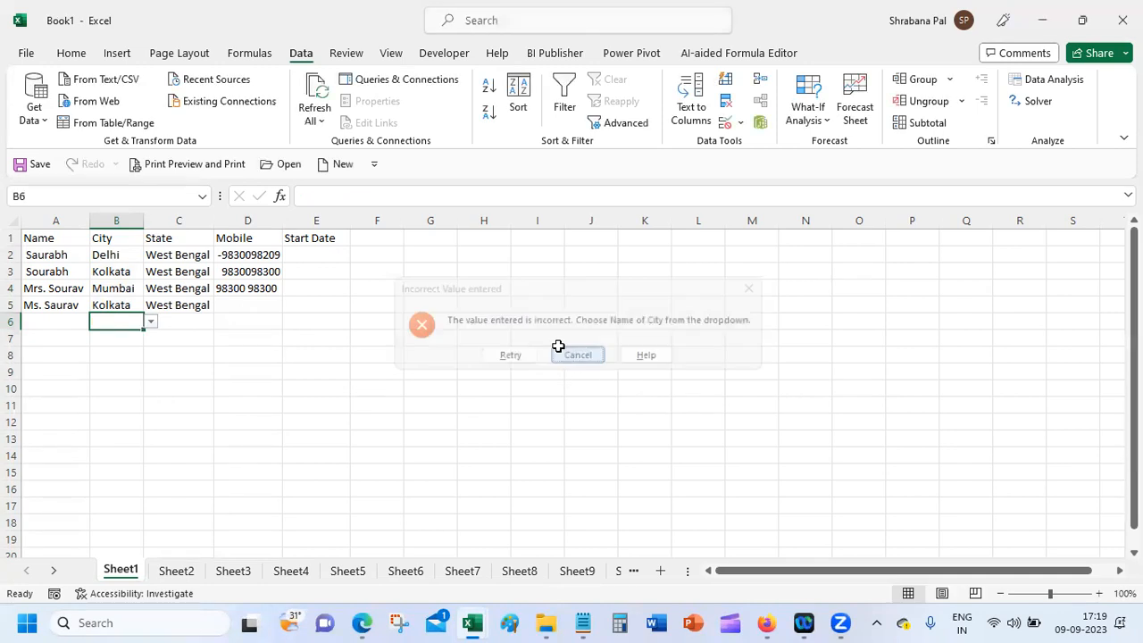
Step: Review the error alert title and message in Data Validation and close it unchanged
click(729, 122)
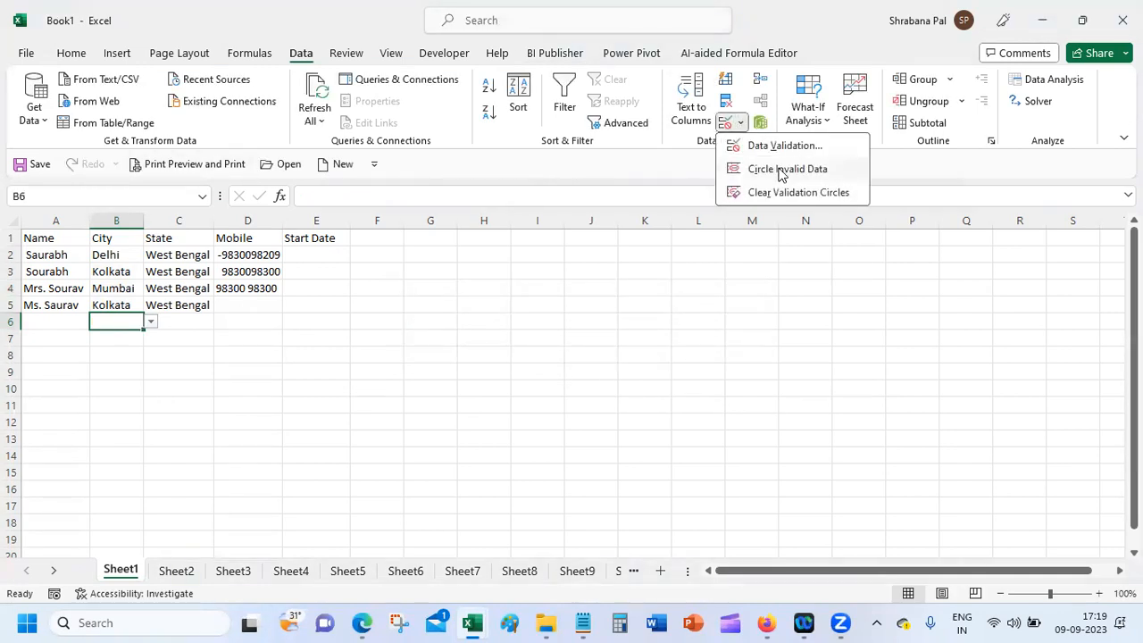
click(757, 146)
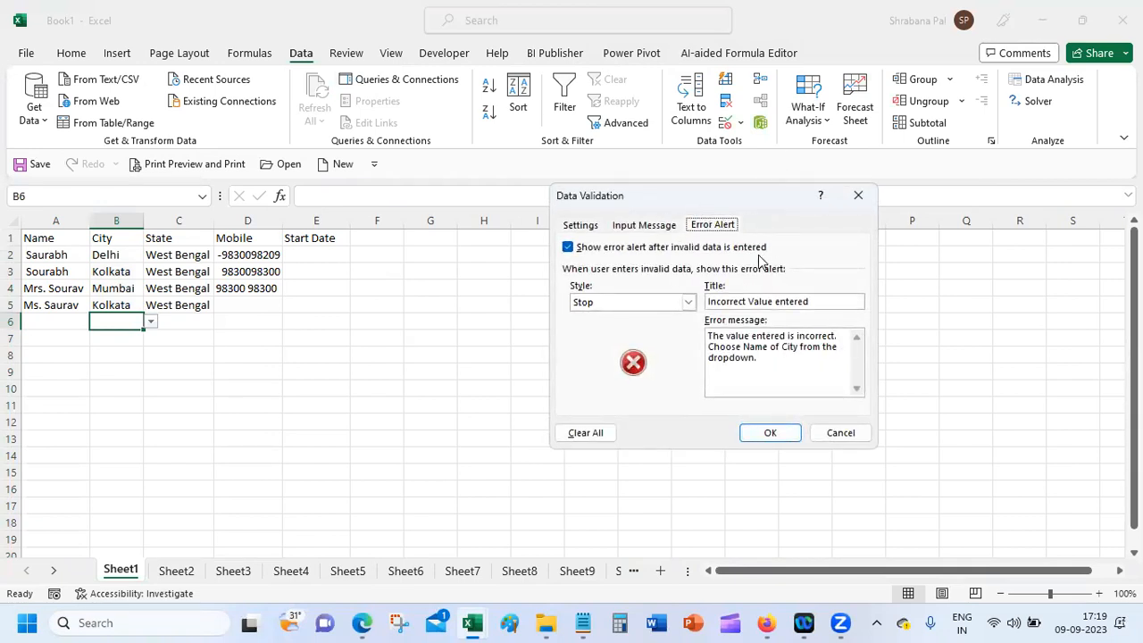
click(745, 302)
drag(819, 301, 688, 299)
drag(770, 361, 694, 324)
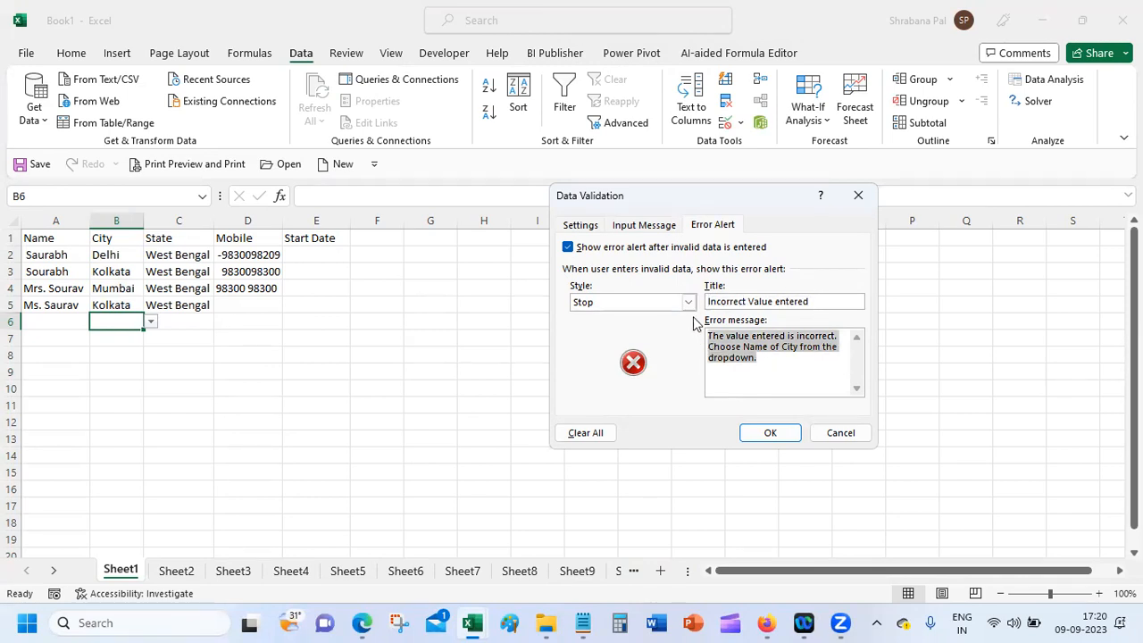
click(766, 432)
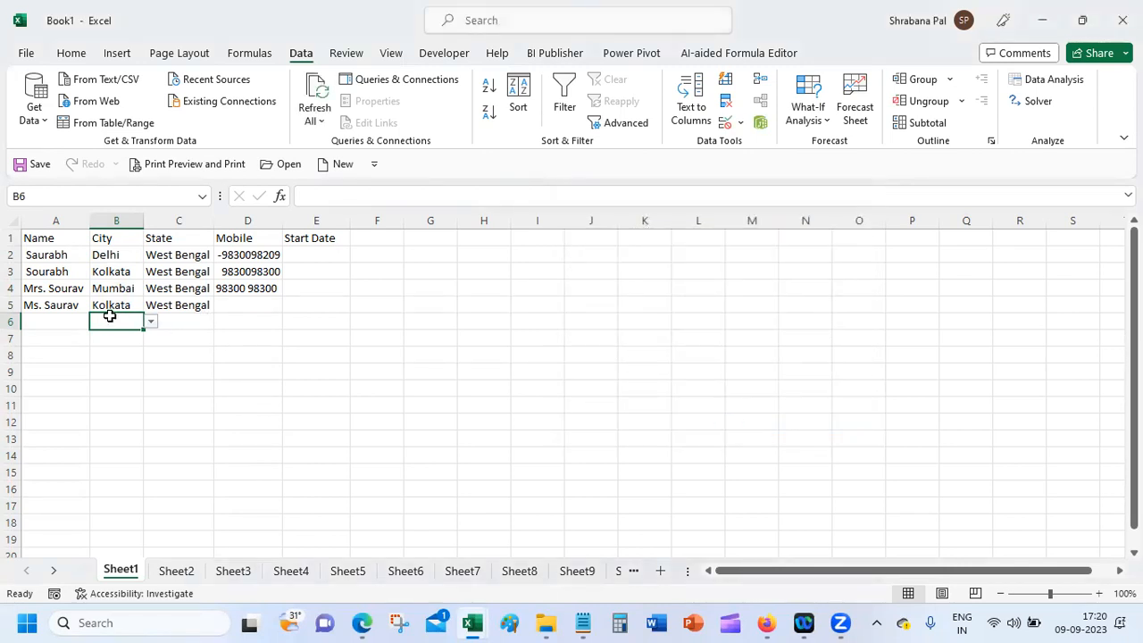
text(gjgk)
key(Return)
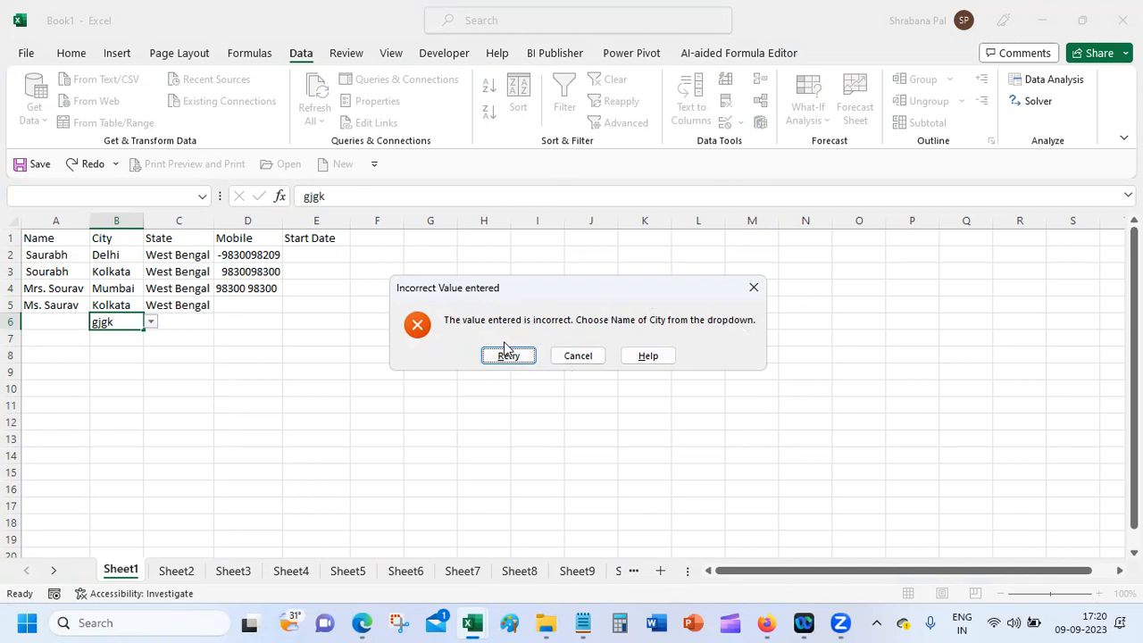
click(574, 356)
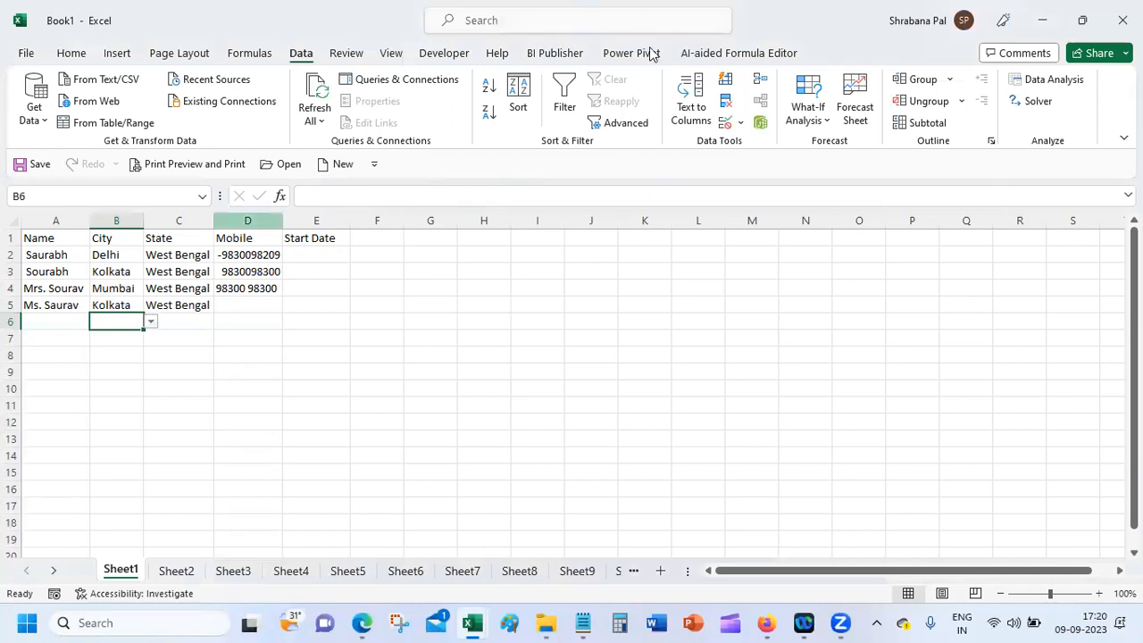
click(728, 122)
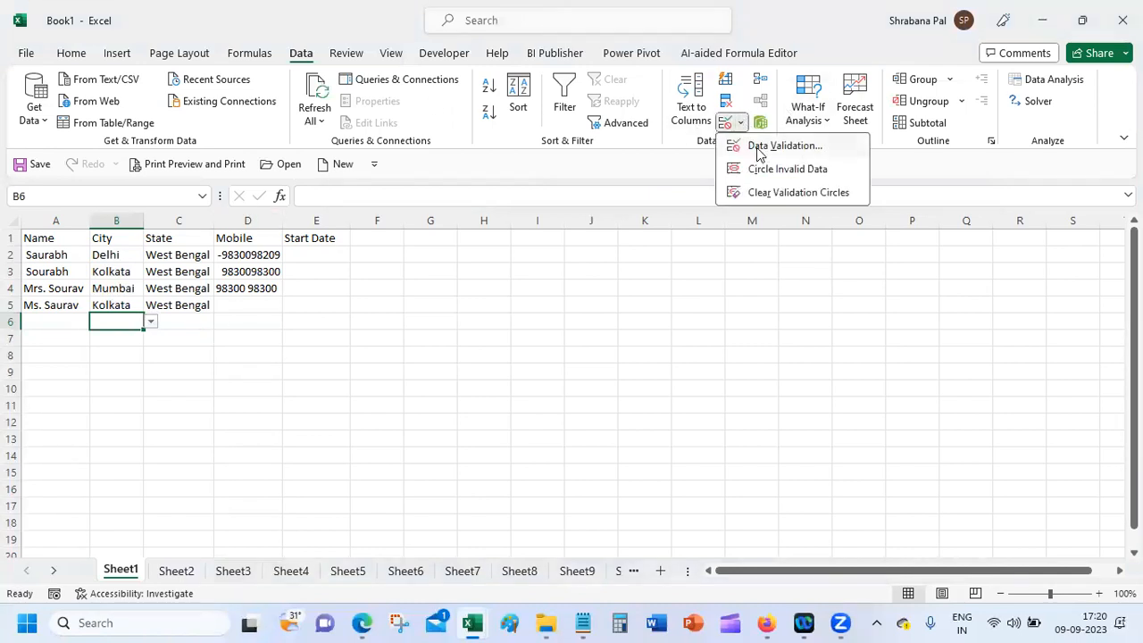
click(764, 150)
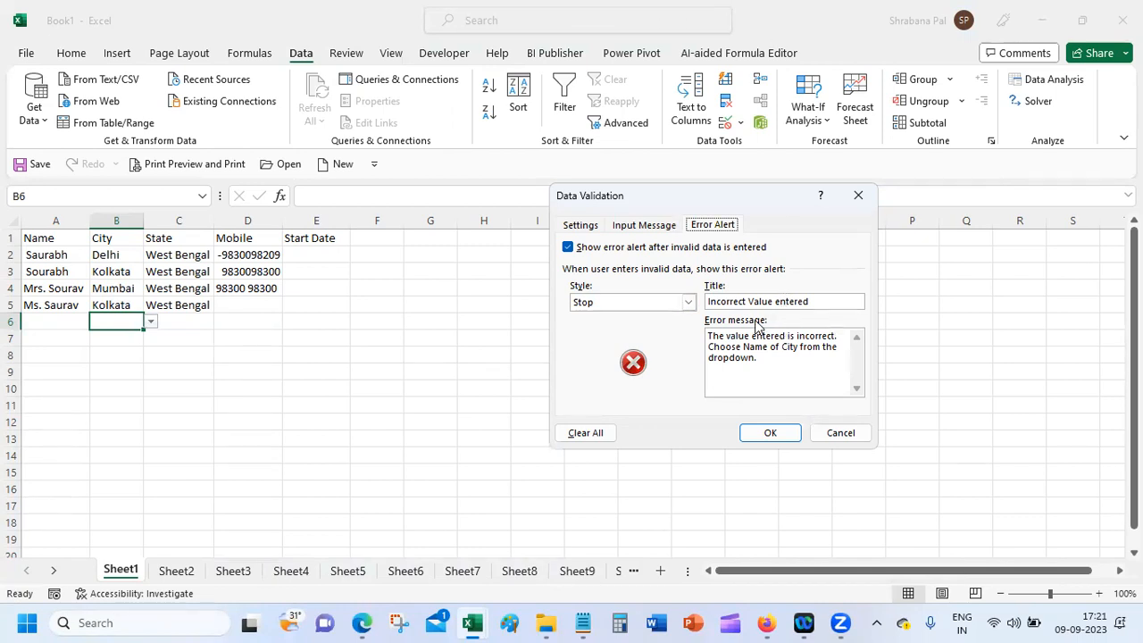
click(770, 434)
drag(105, 257, 122, 551)
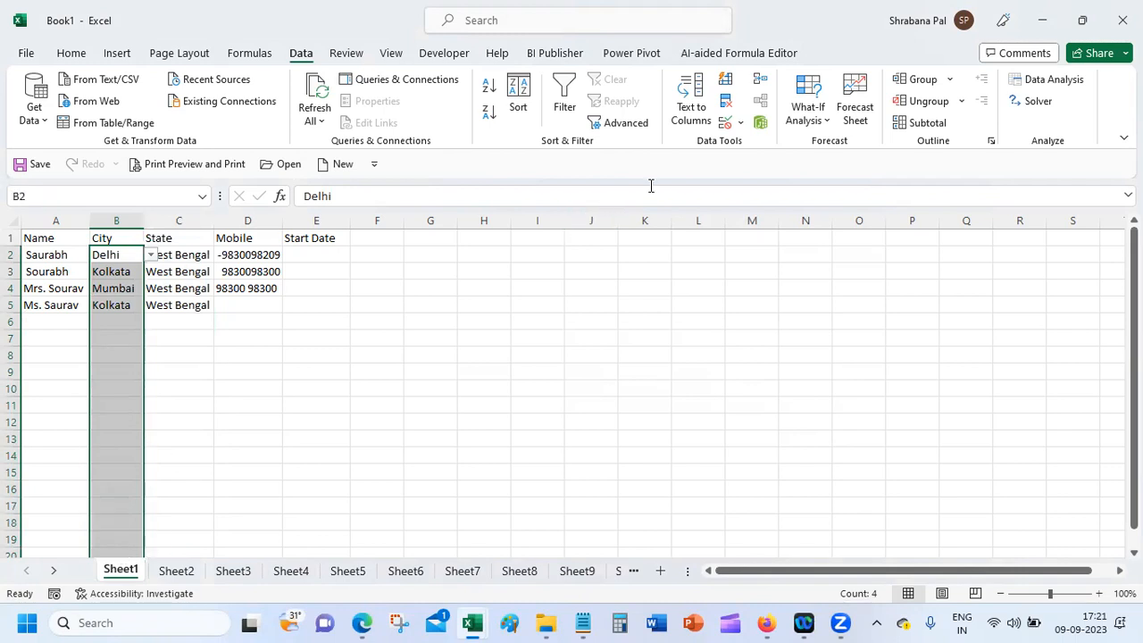
Step: Try switching the City validation to Any value, then cancel to keep the city list
click(740, 122)
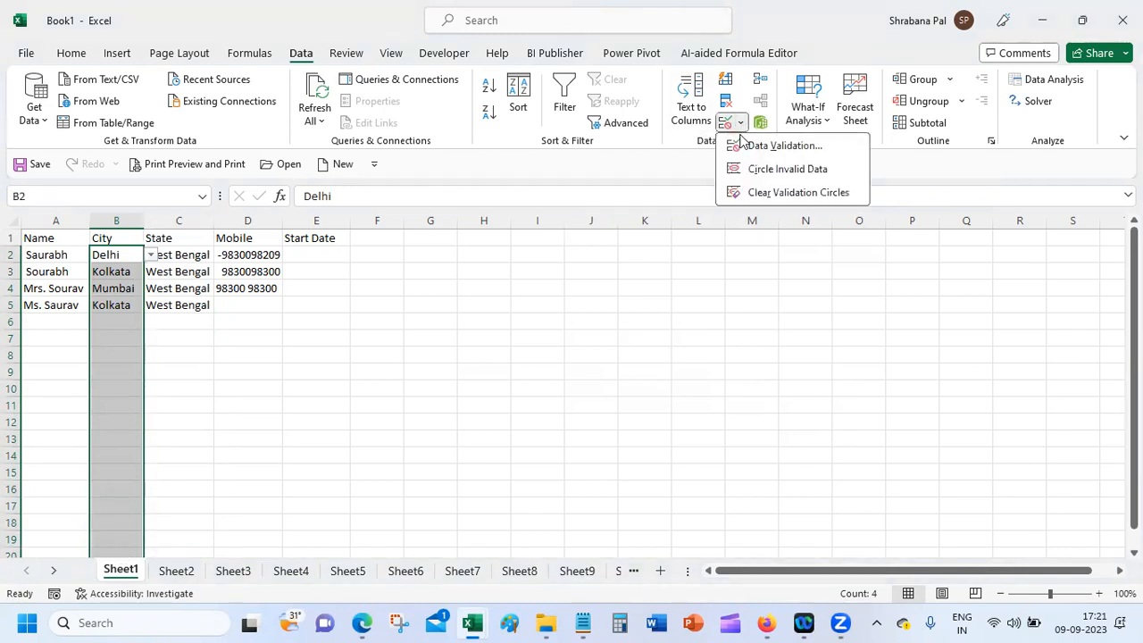
click(742, 144)
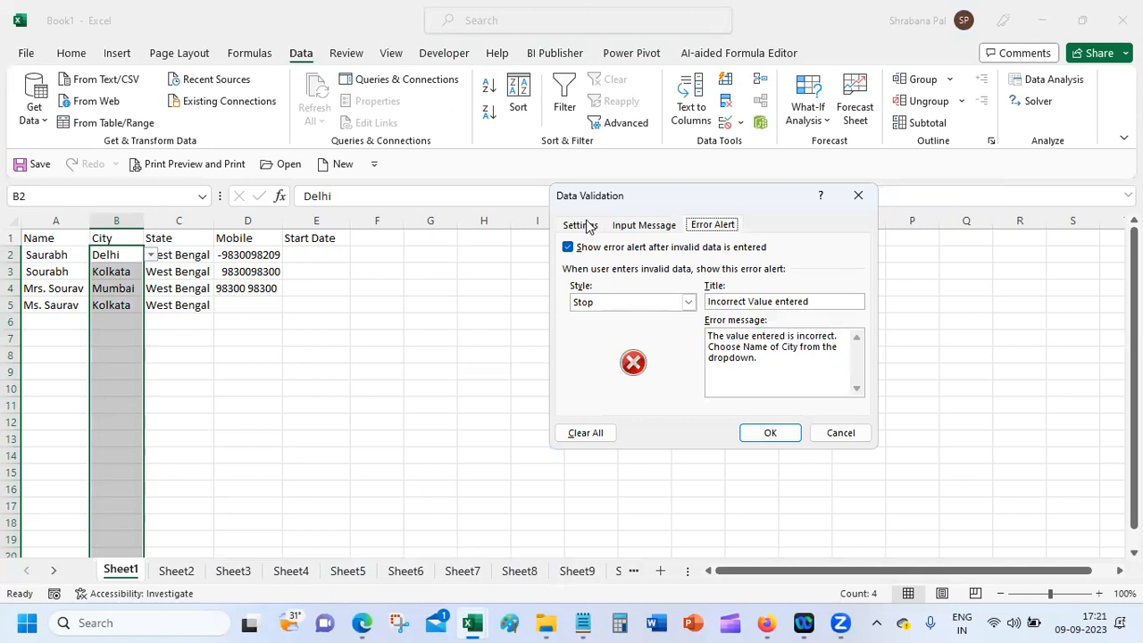
click(587, 225)
click(619, 280)
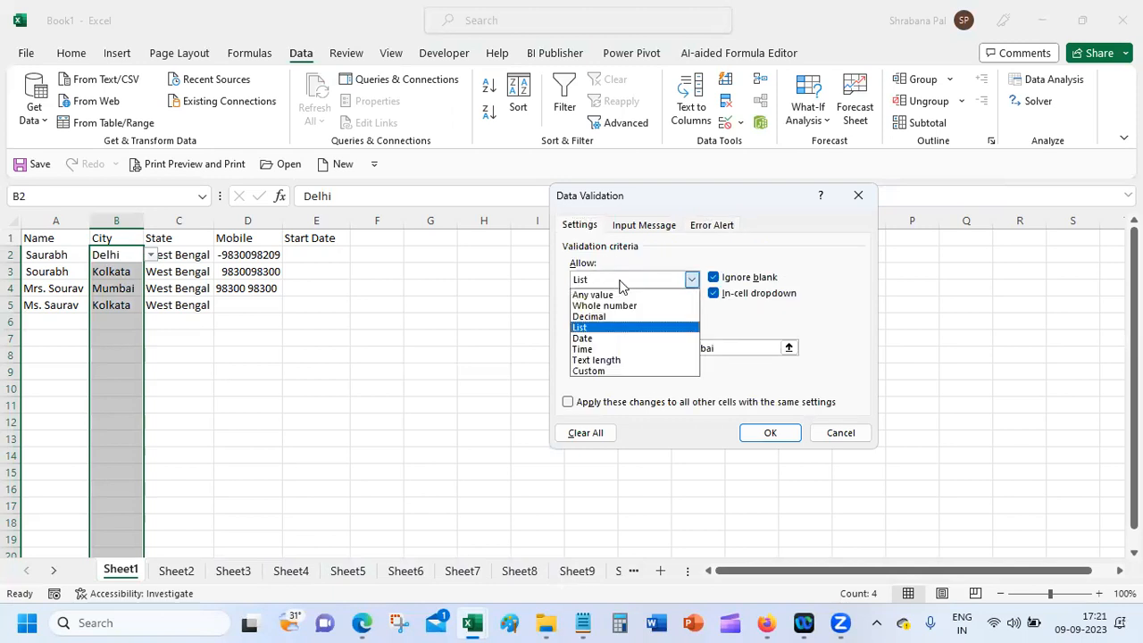
click(620, 296)
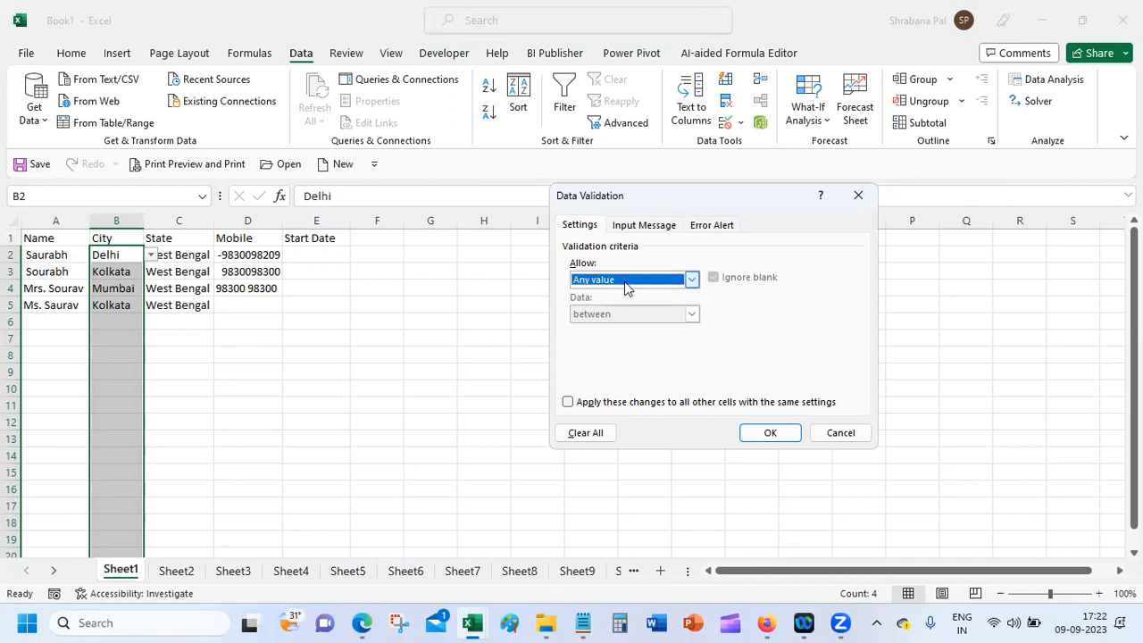
click(860, 437)
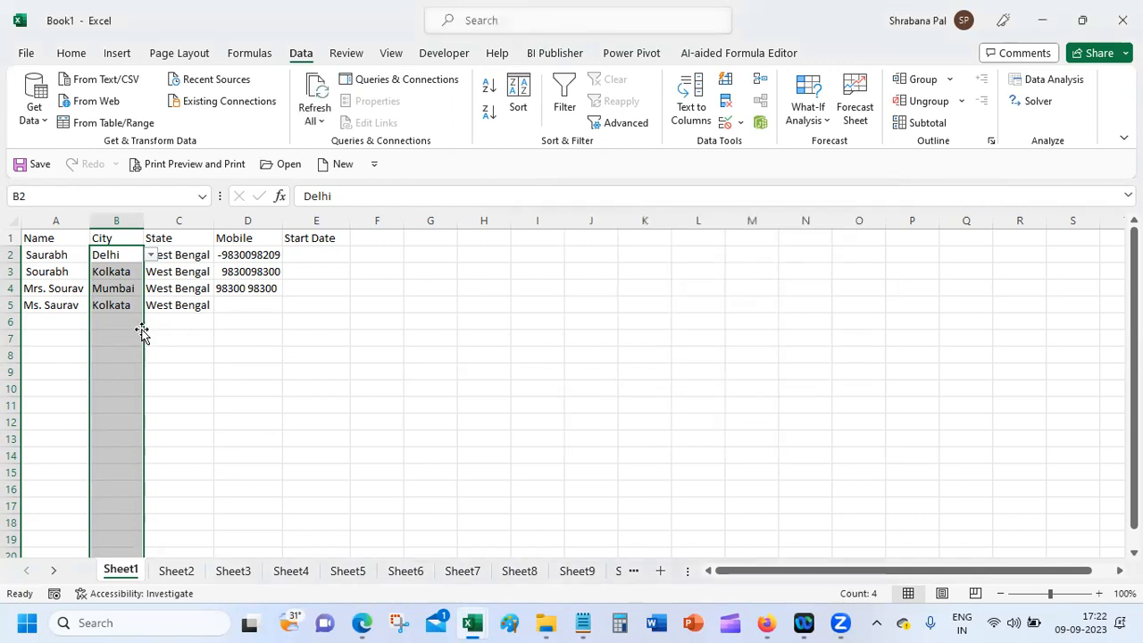
Step: Select the City cells from B2 down column B
click(122, 255)
drag(123, 254, 117, 404)
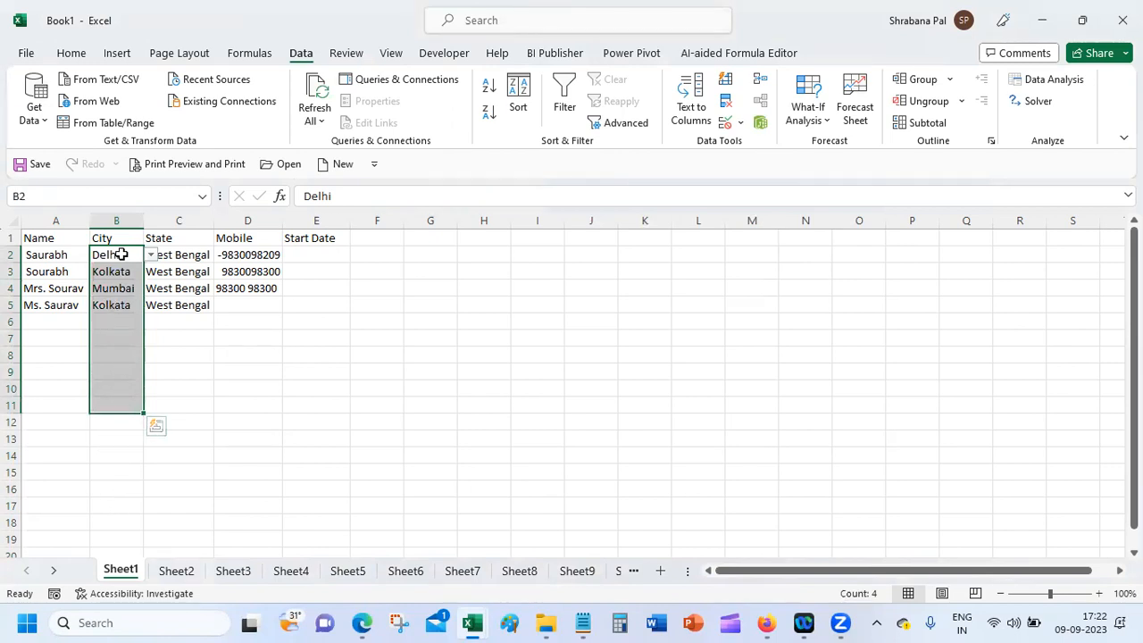
drag(120, 254, 107, 550)
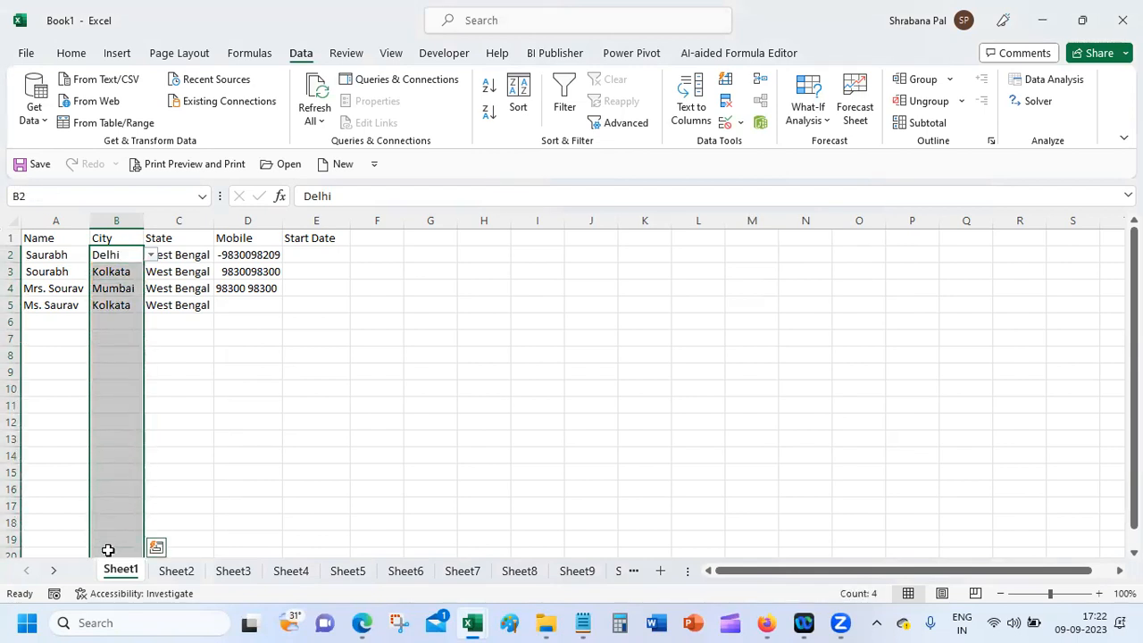
click(741, 122)
click(759, 145)
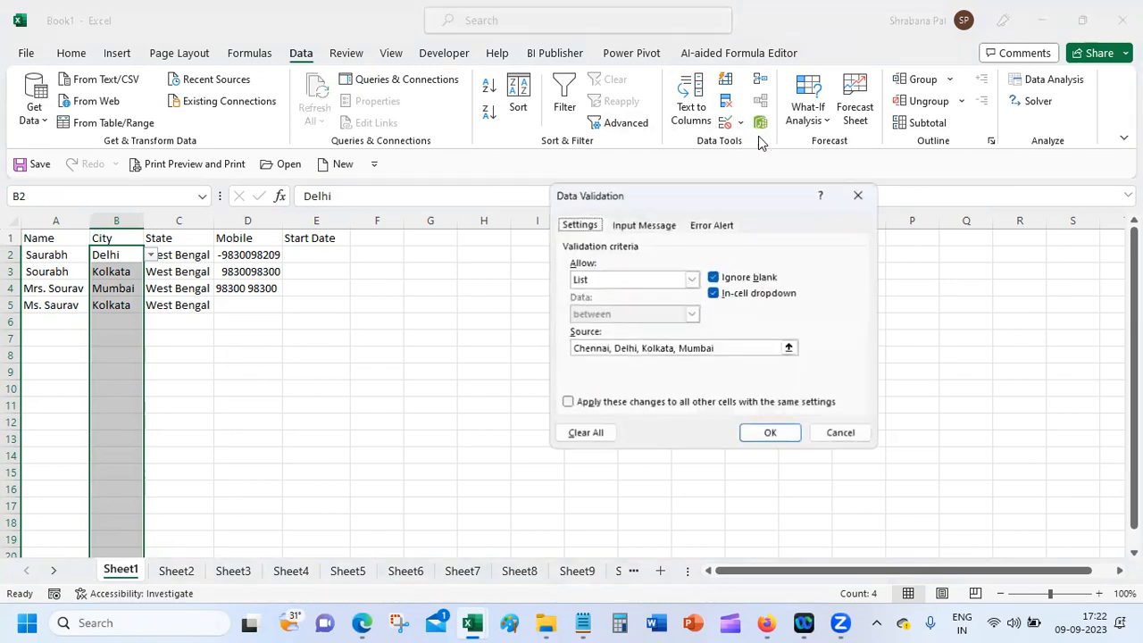
click(645, 226)
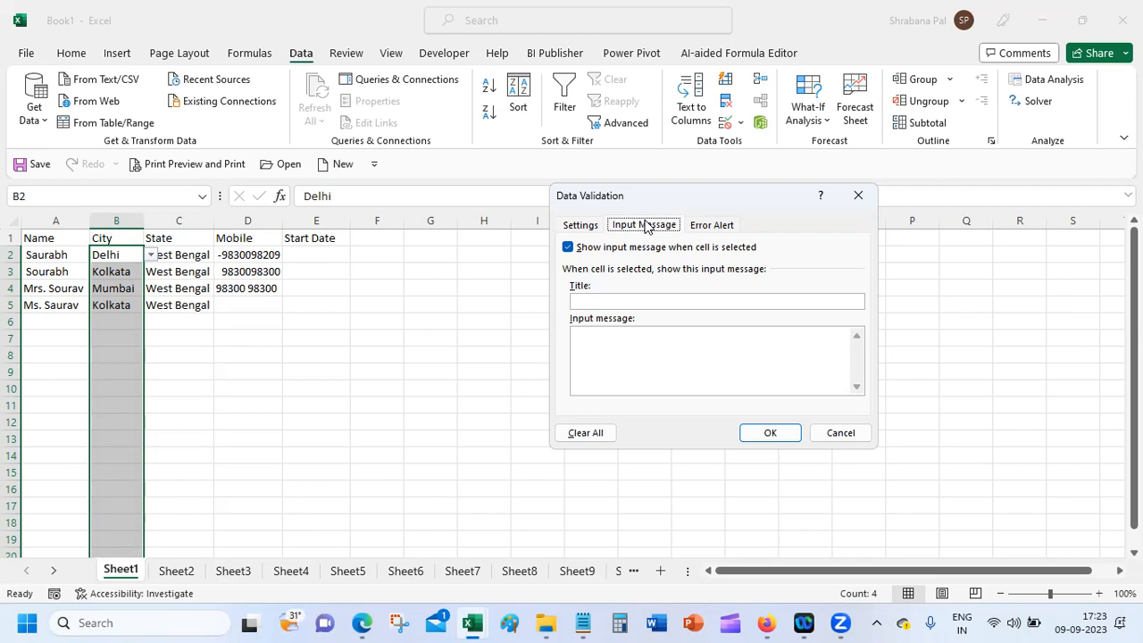
click(598, 229)
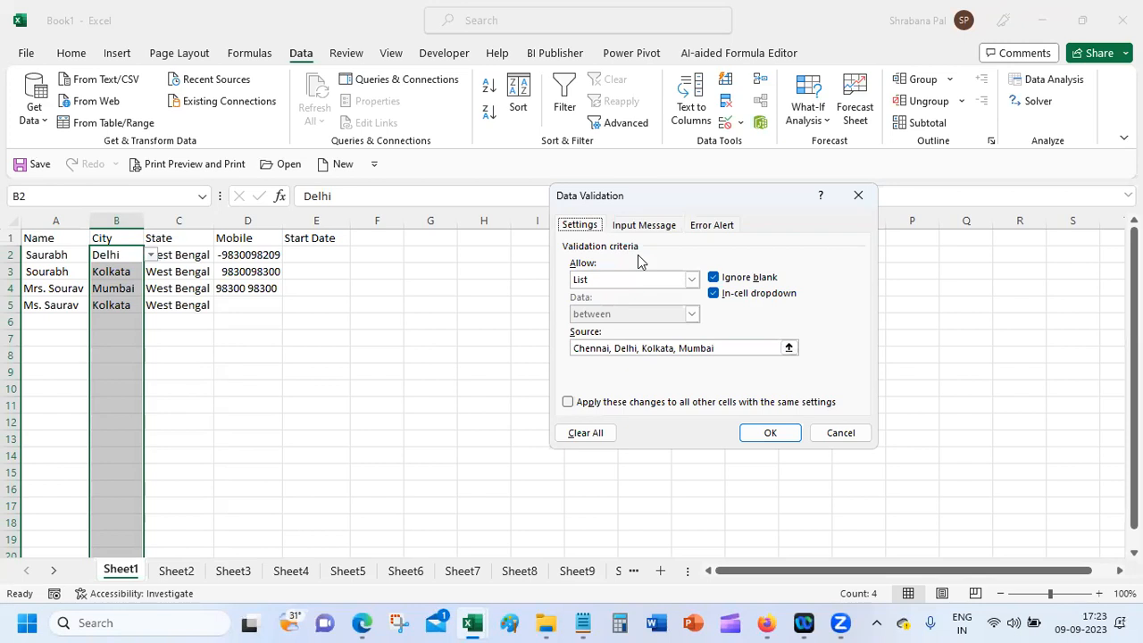
click(846, 435)
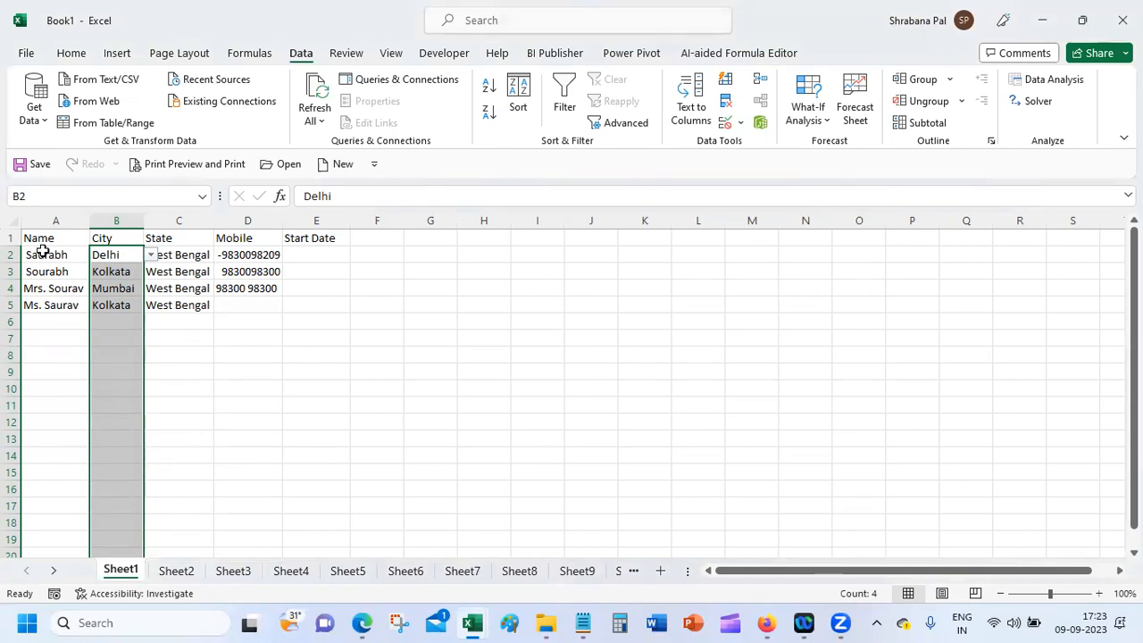
click(71, 54)
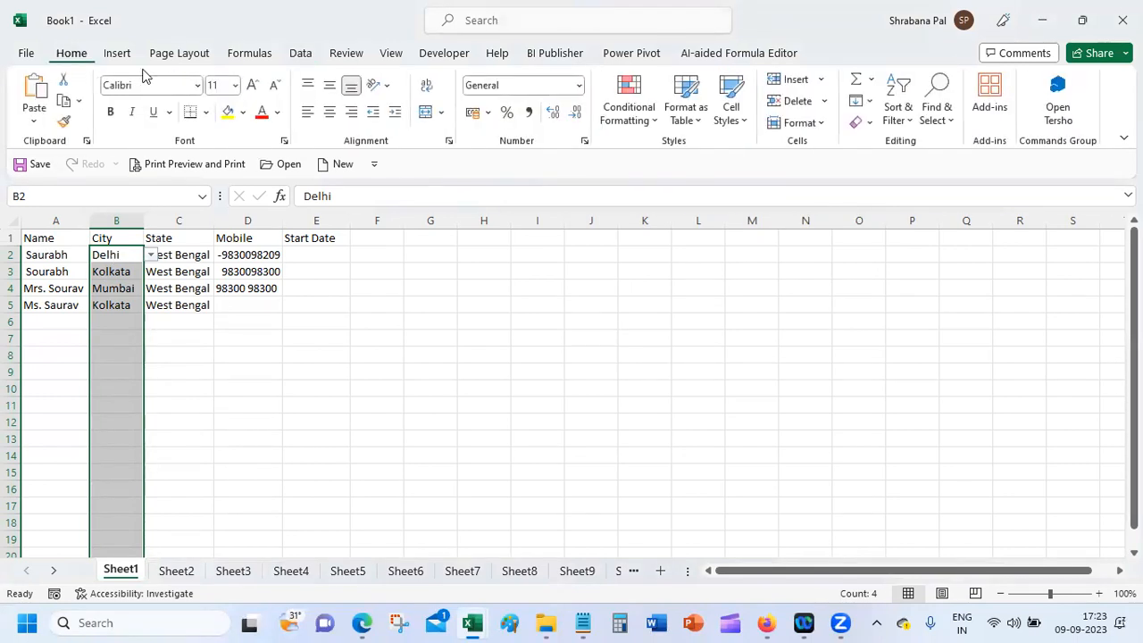
click(950, 120)
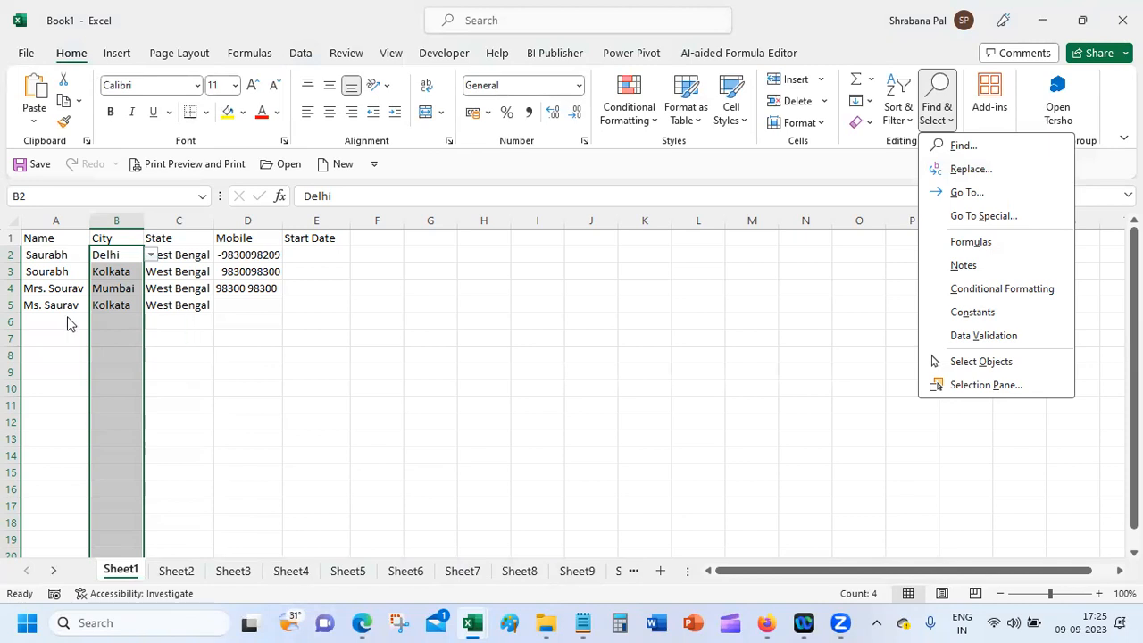
click(258, 254)
click(258, 254)
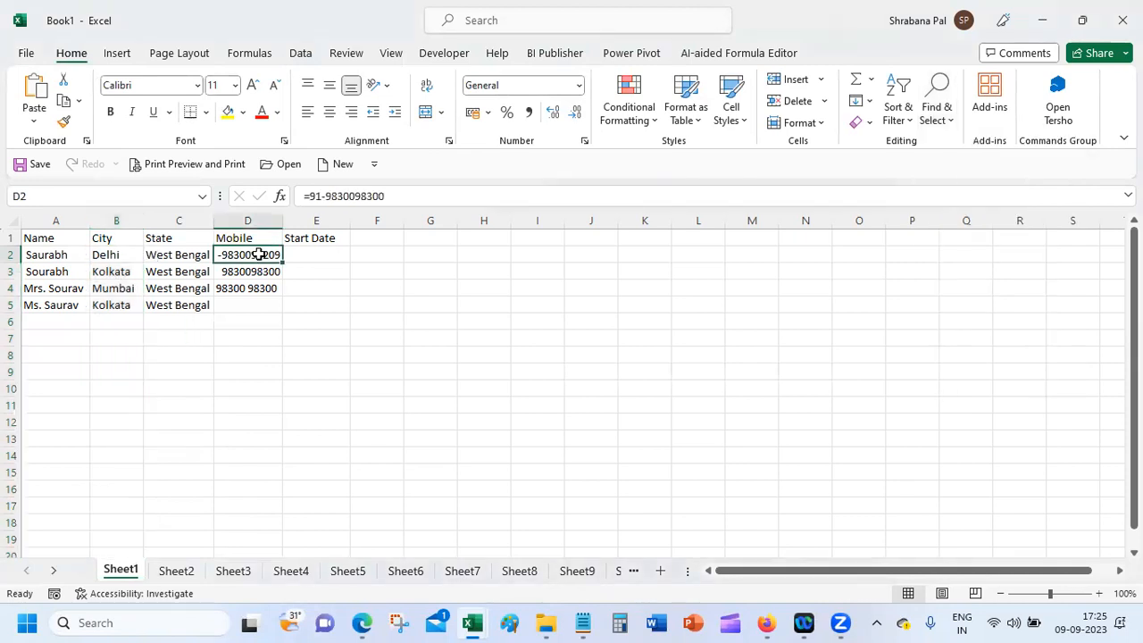
Step: Type the heading Pincode in F1 and select F2:F20 beneath it
click(354, 238)
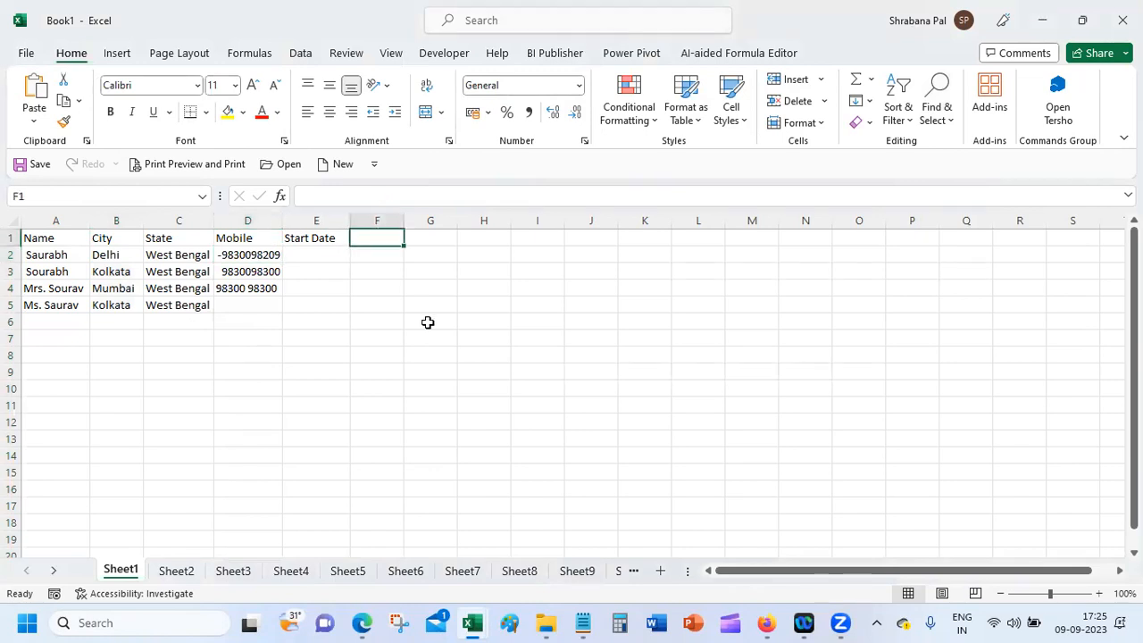
text(Pincode)
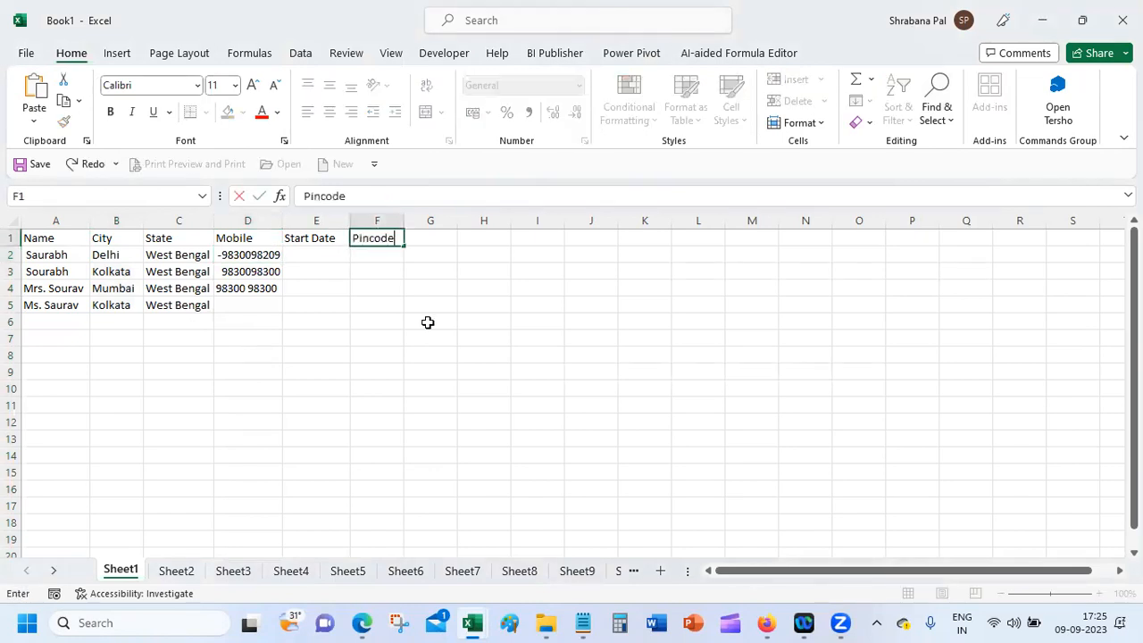
key(Return)
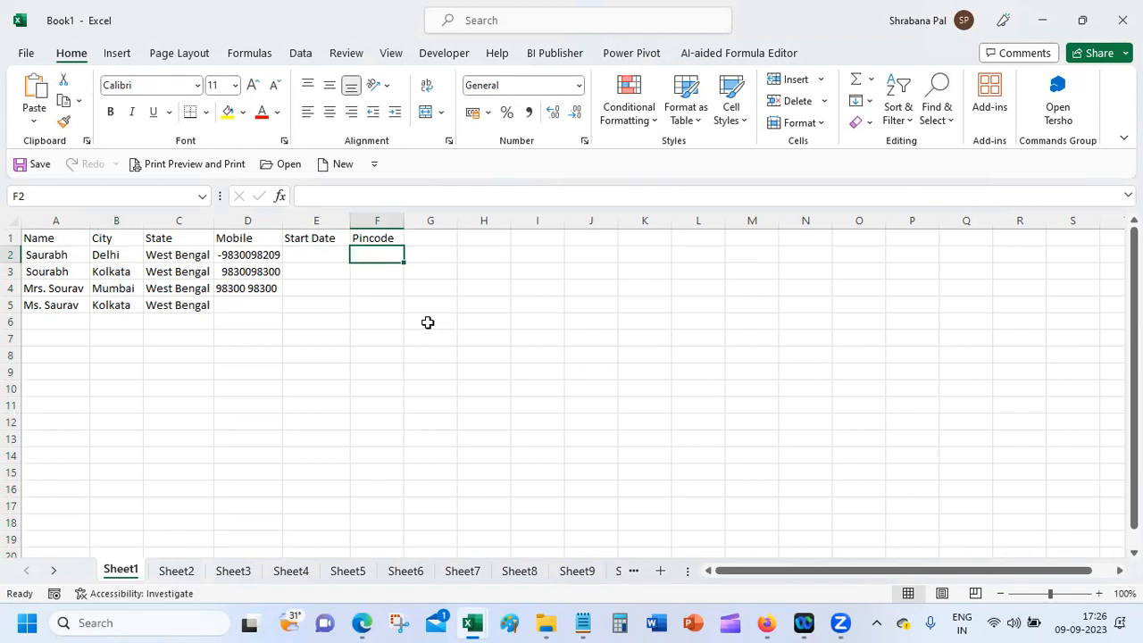
shift+click(374, 552)
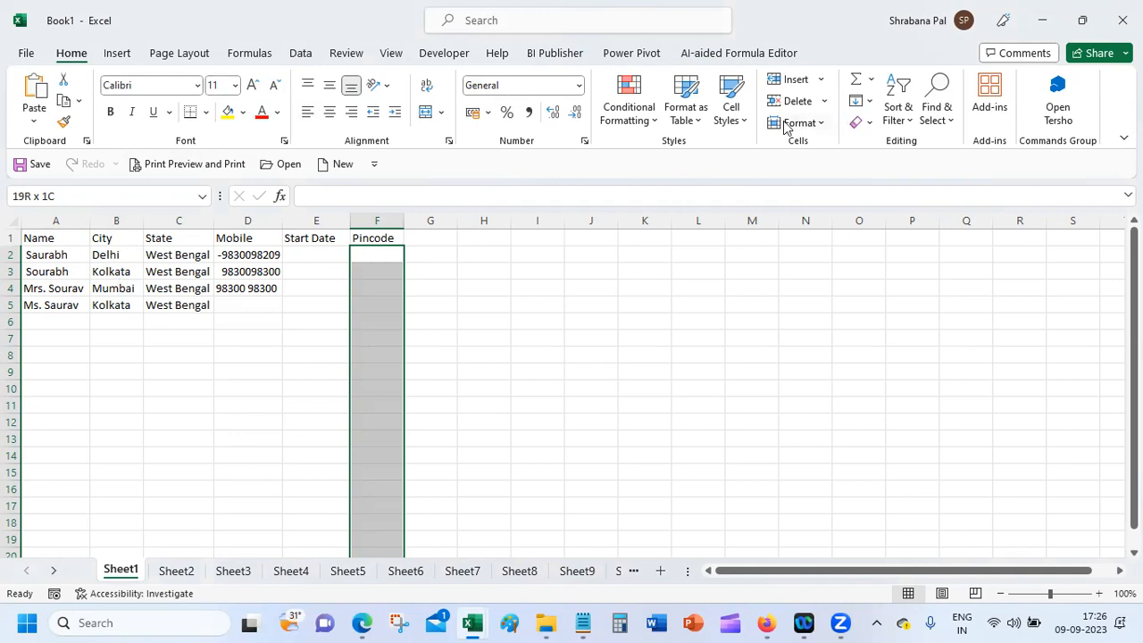
Step: Set the Pincode cells' Data Validation to allow Whole number only
click(300, 52)
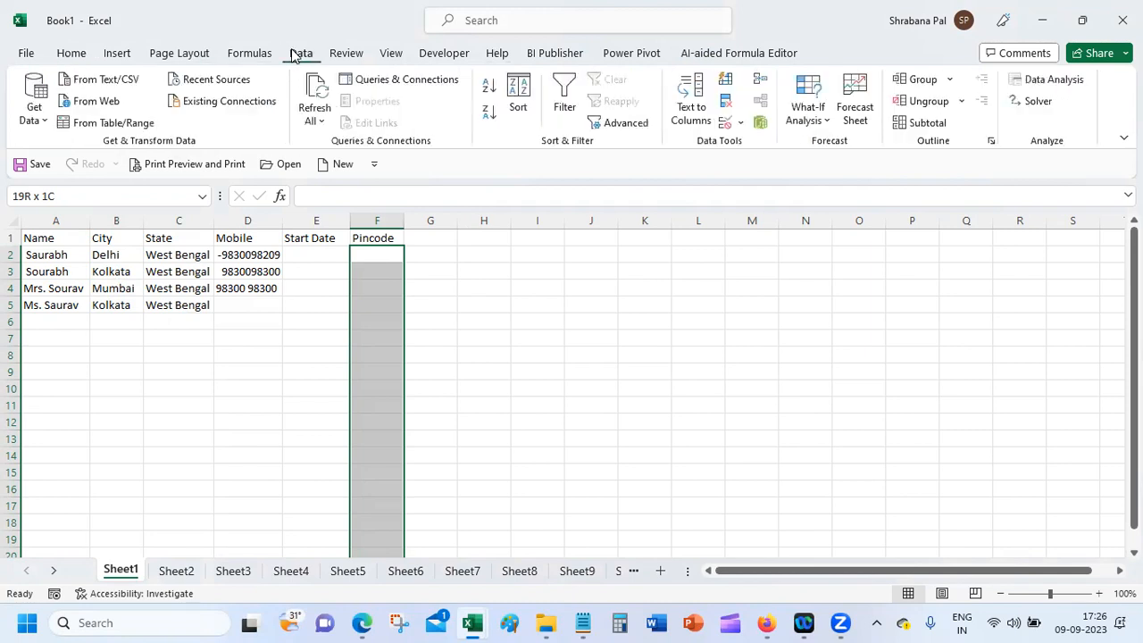
click(734, 122)
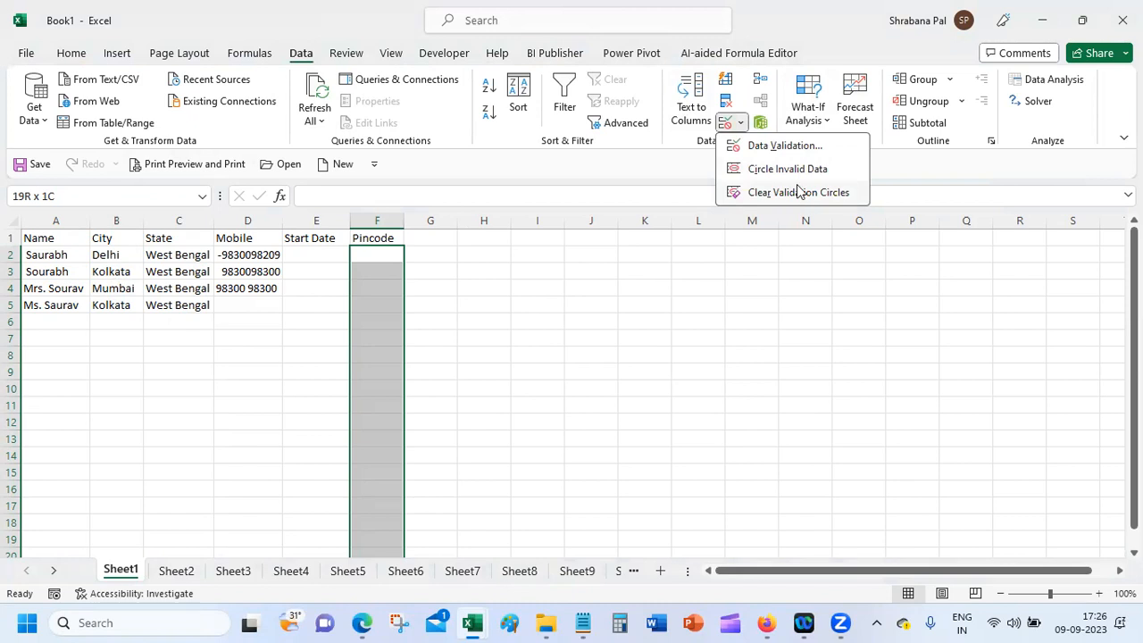
click(790, 145)
click(649, 280)
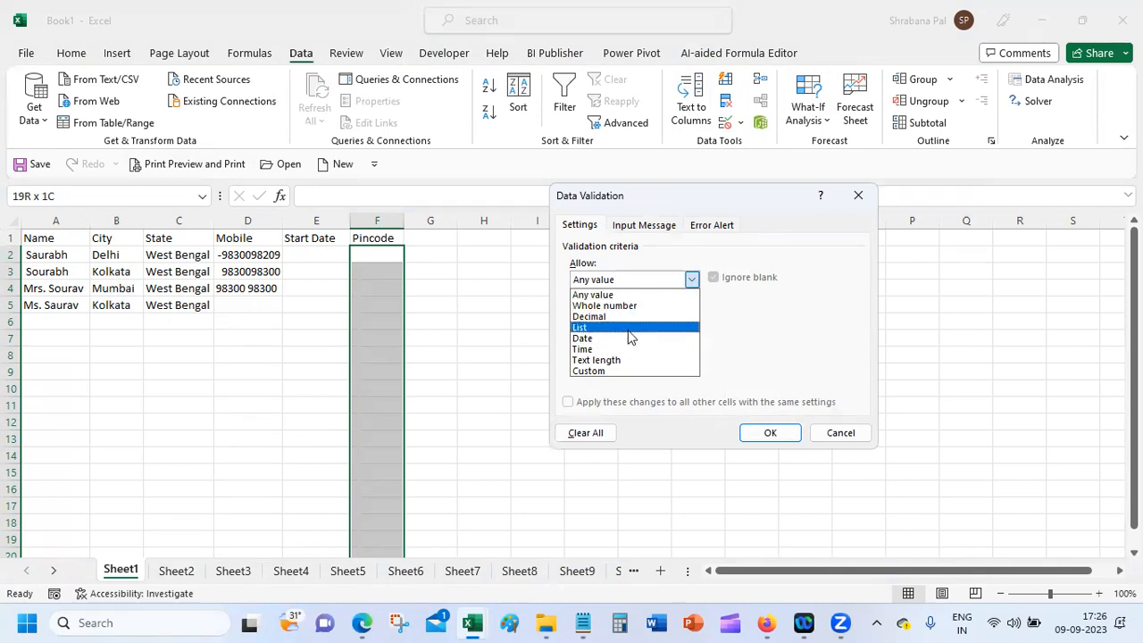
click(638, 308)
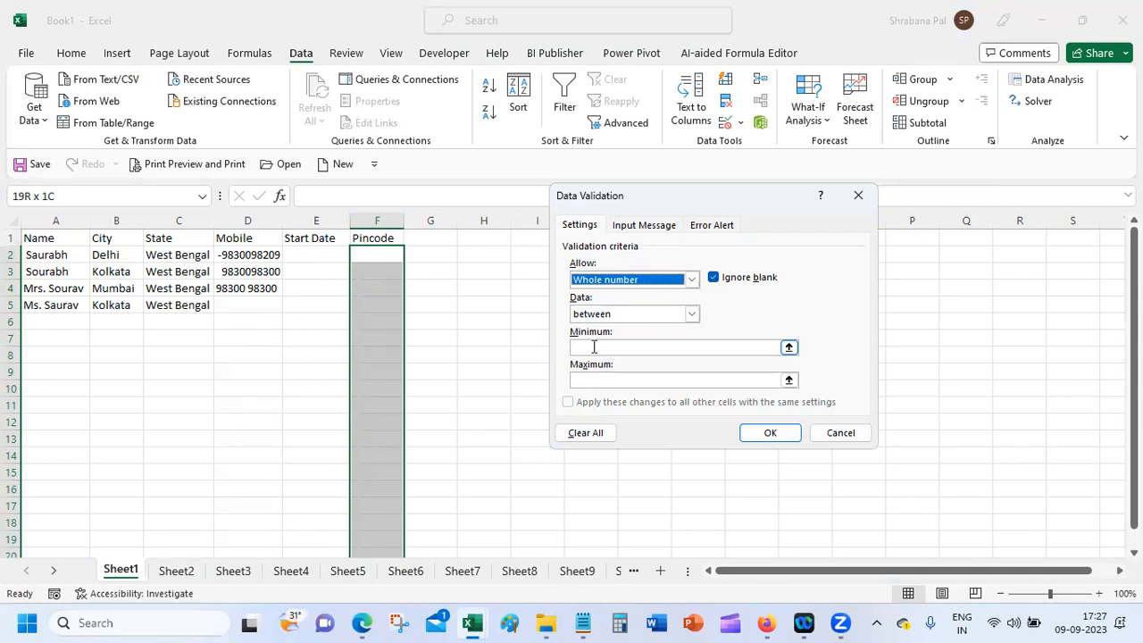
Step: Limit the whole numbers to between 100001 and 999999 and confirm the rule
click(604, 347)
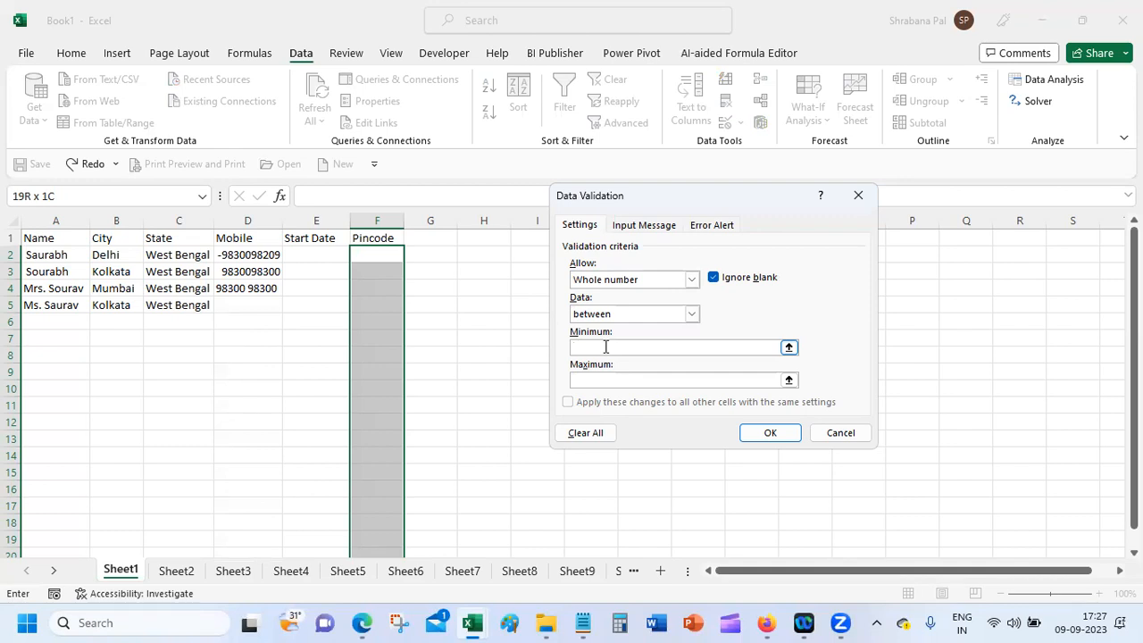
text(100001)
key(Tab)
text(999999)
click(690, 315)
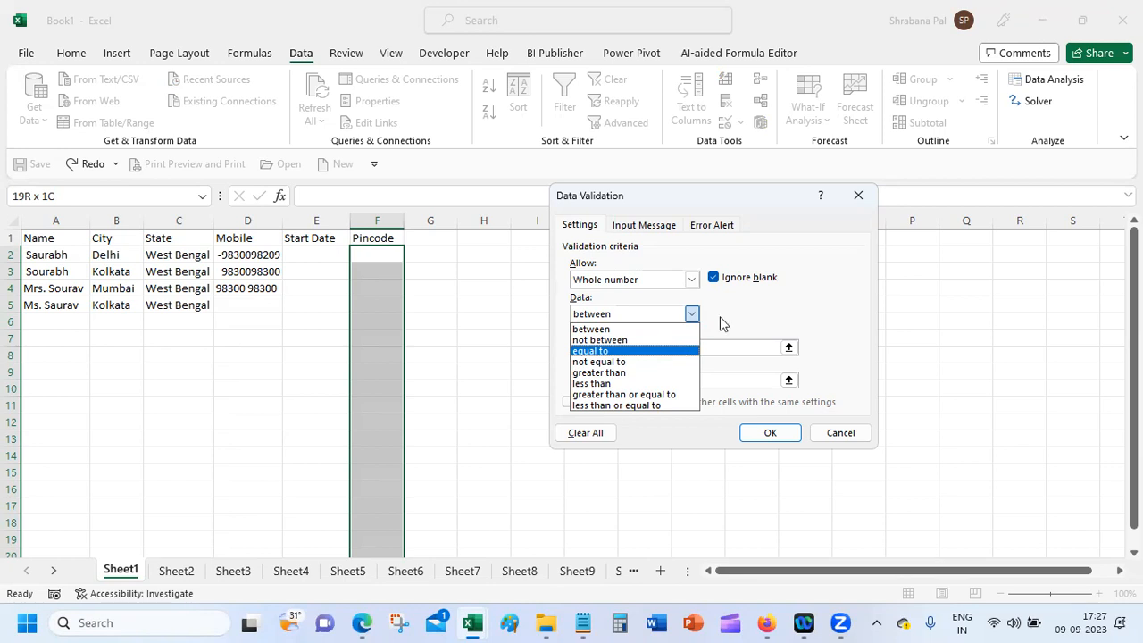
click(756, 316)
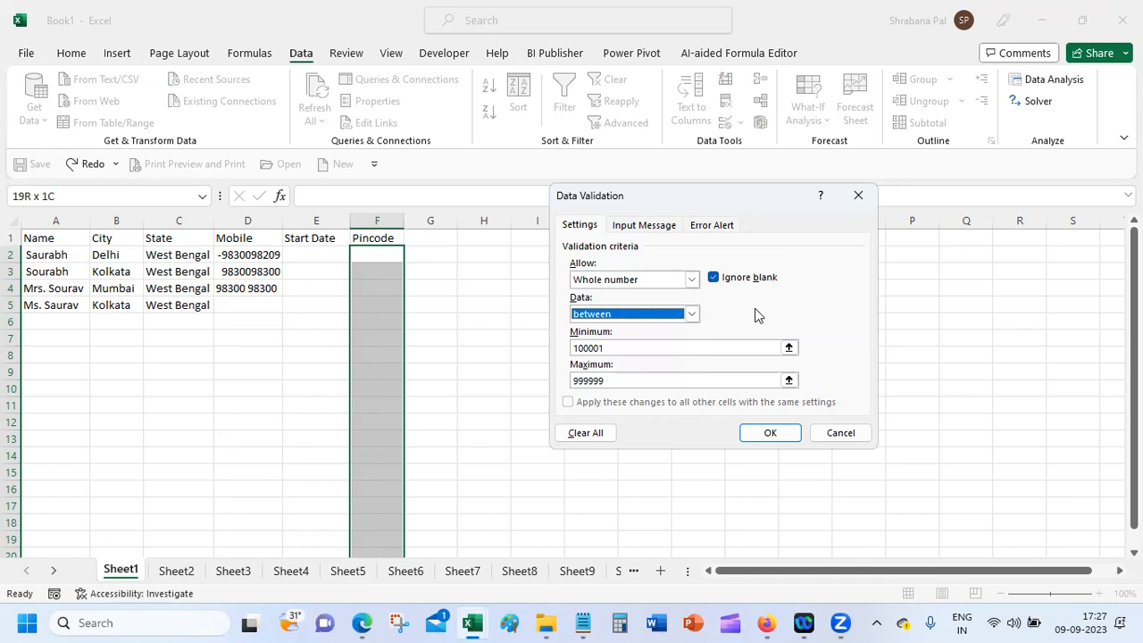
click(693, 314)
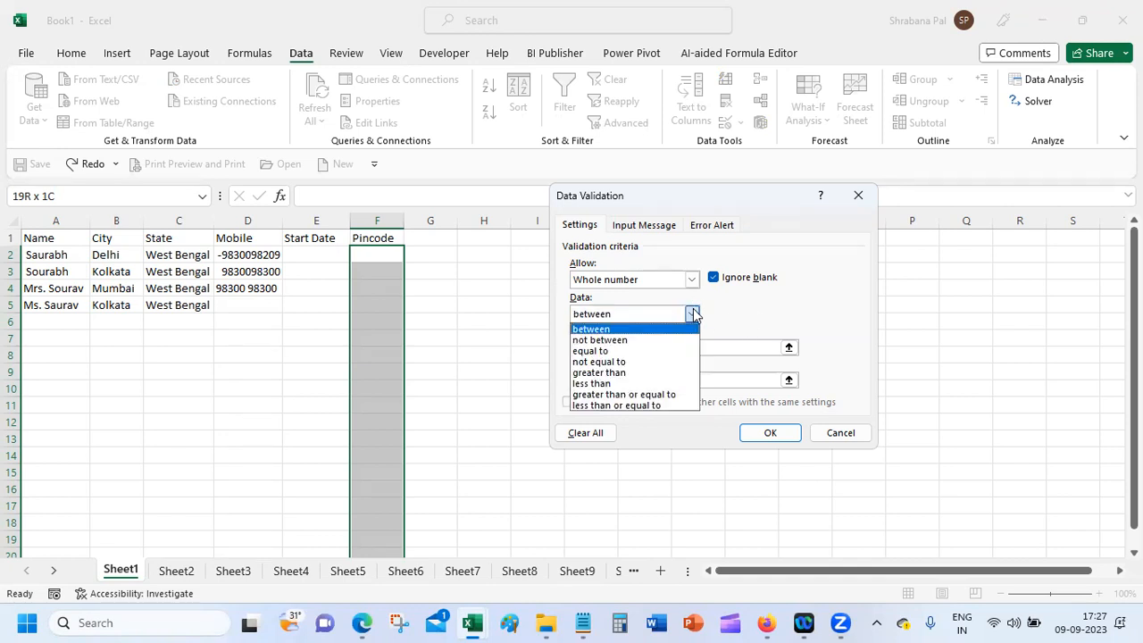
click(740, 320)
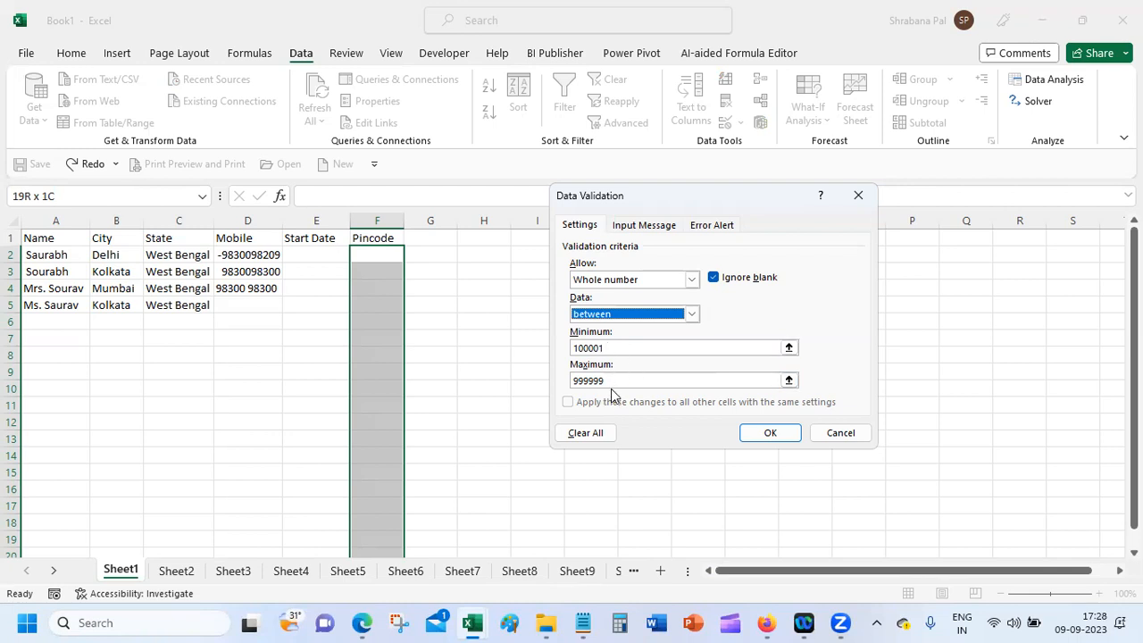
click(768, 433)
Step: Test F2 with '700 068', cancel the rejection, then enter 700068
click(366, 254)
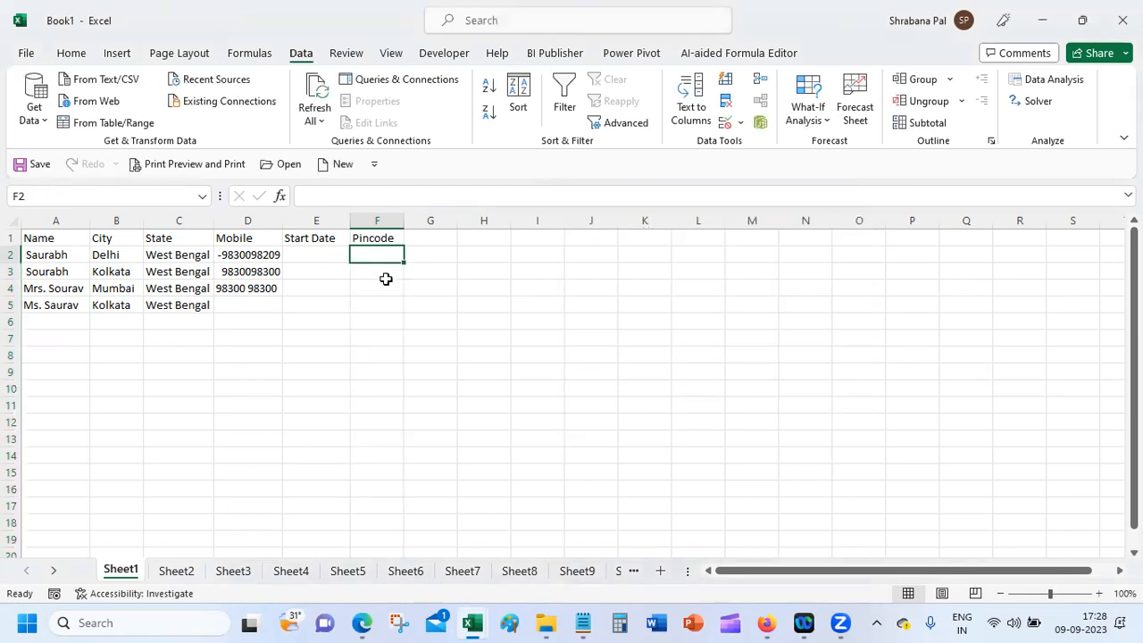
text(700)
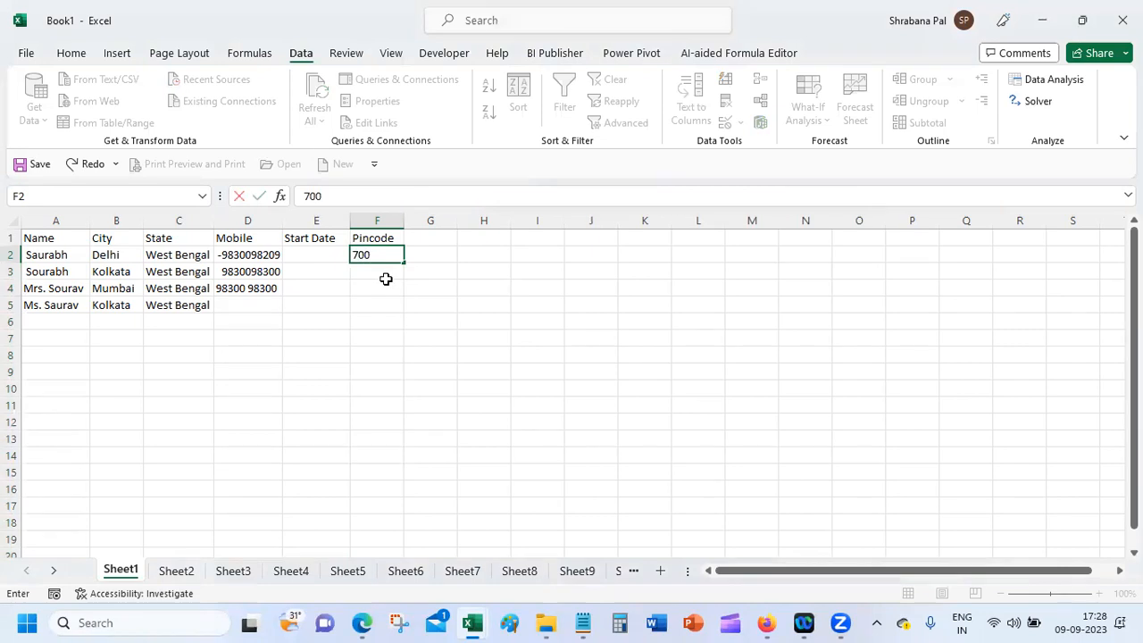
text( 068)
key(Return)
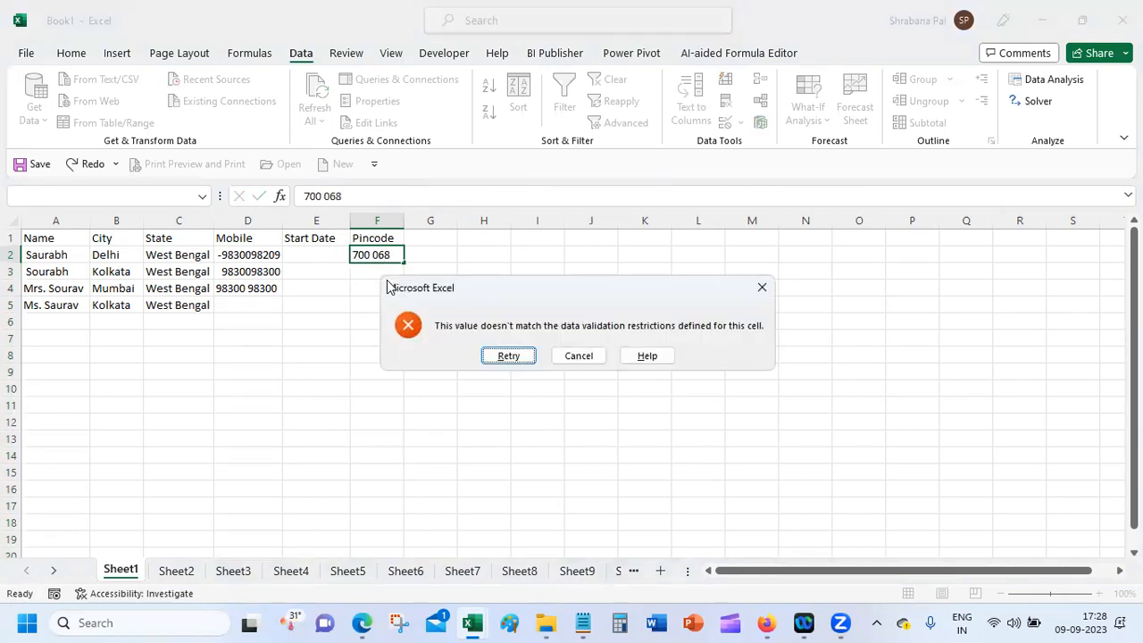
key(Tab)
key(Return)
text(700068)
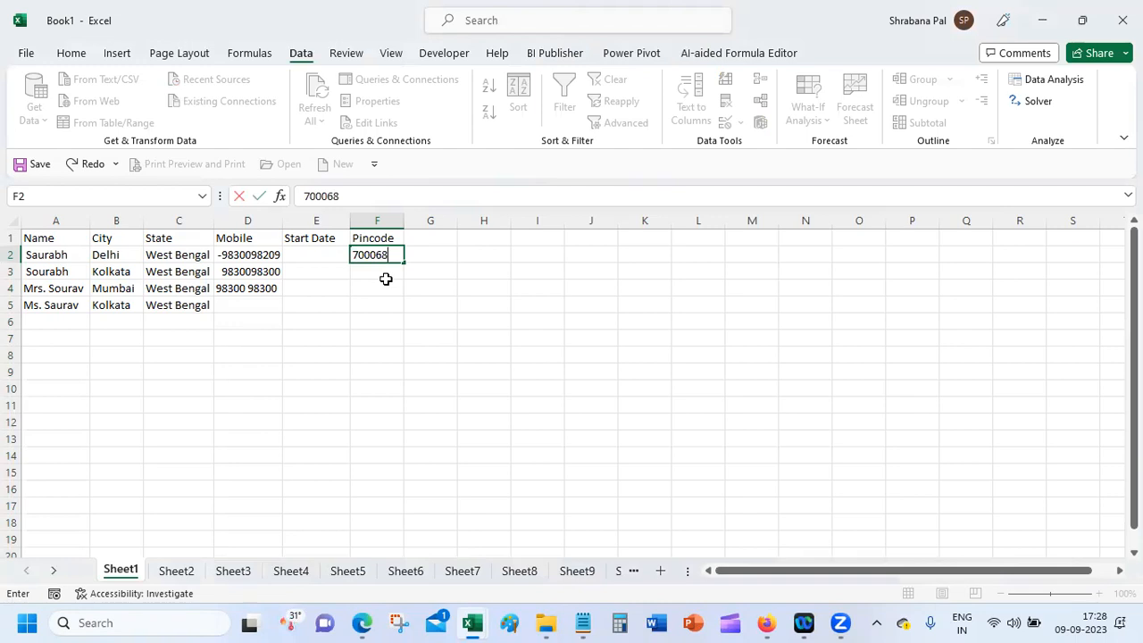
key(Return)
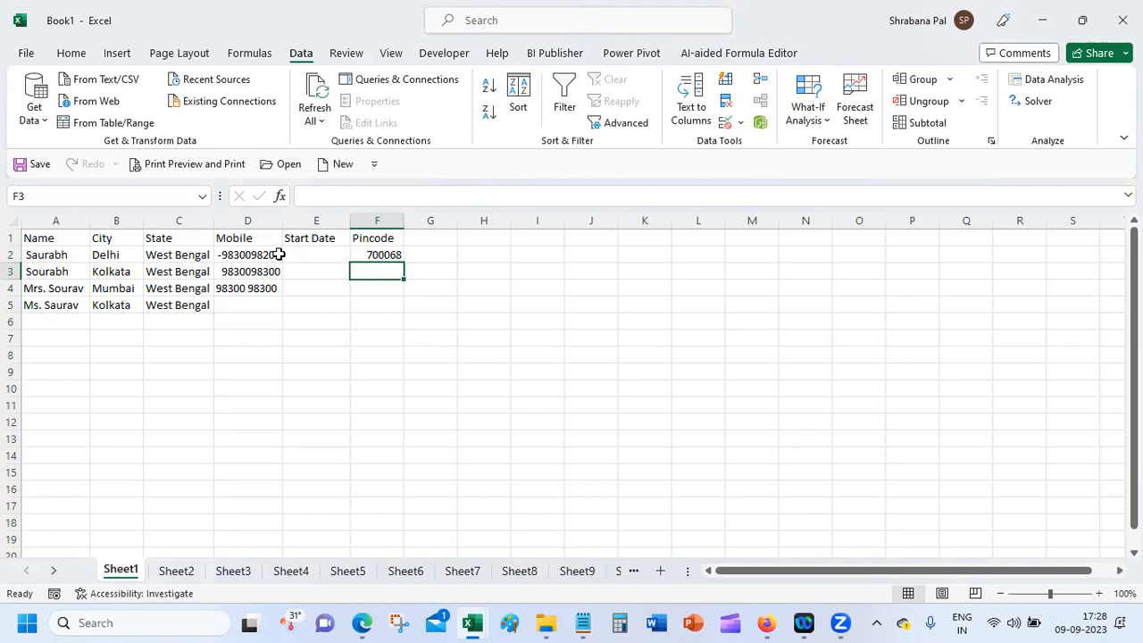
Step: For D2:D19, set up a Text length validation rule equal to 10
drag(245, 259, 257, 563)
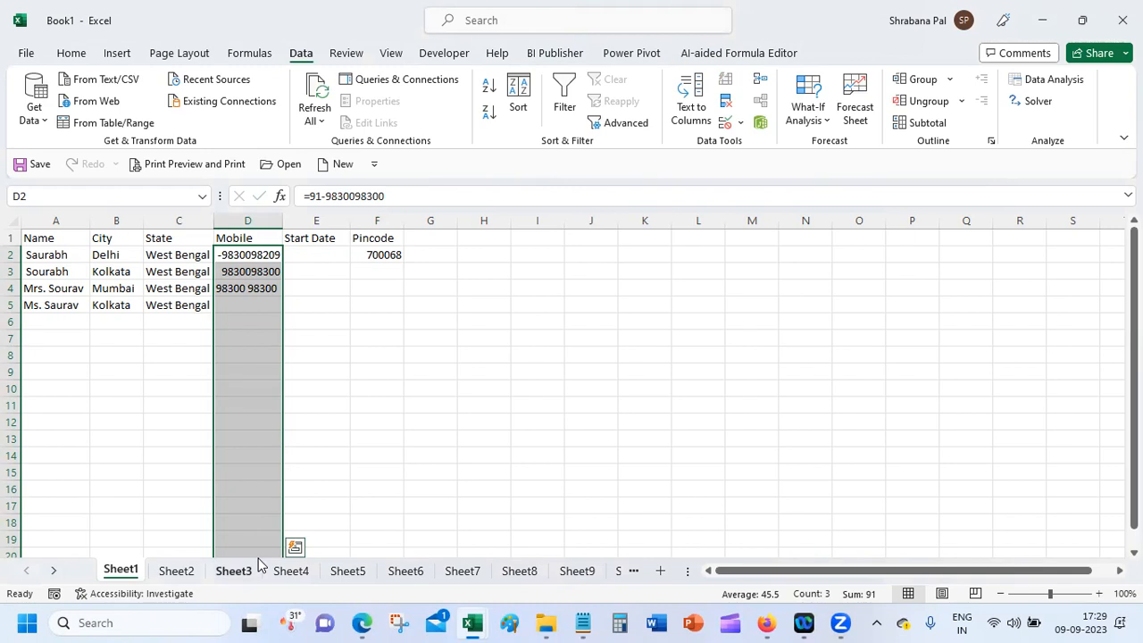
click(740, 124)
click(782, 144)
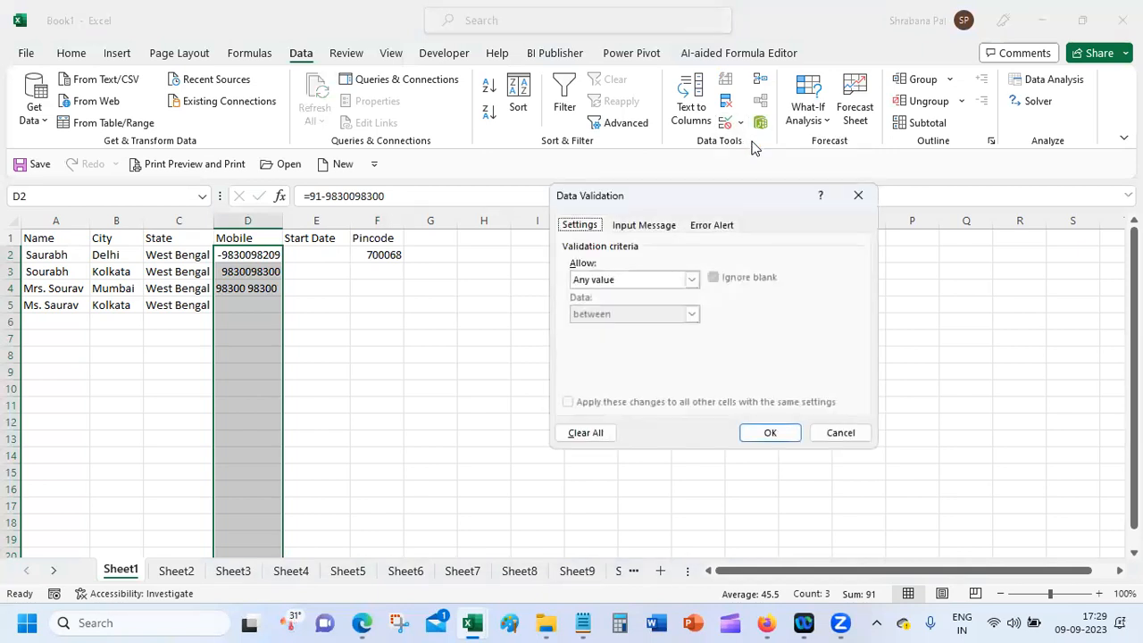
click(643, 279)
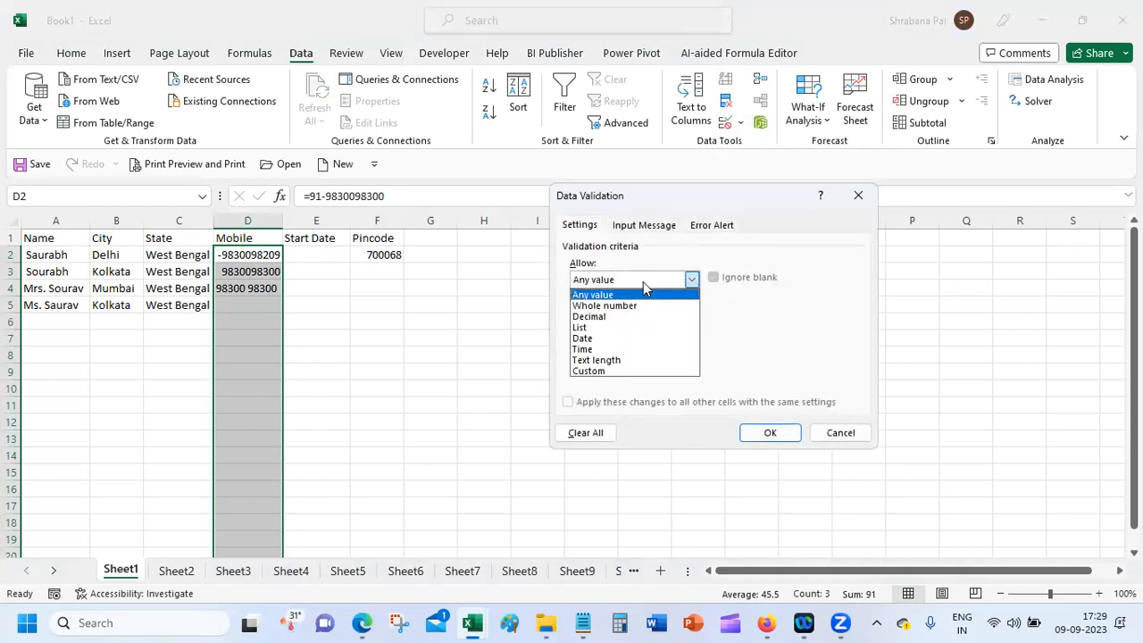
click(631, 360)
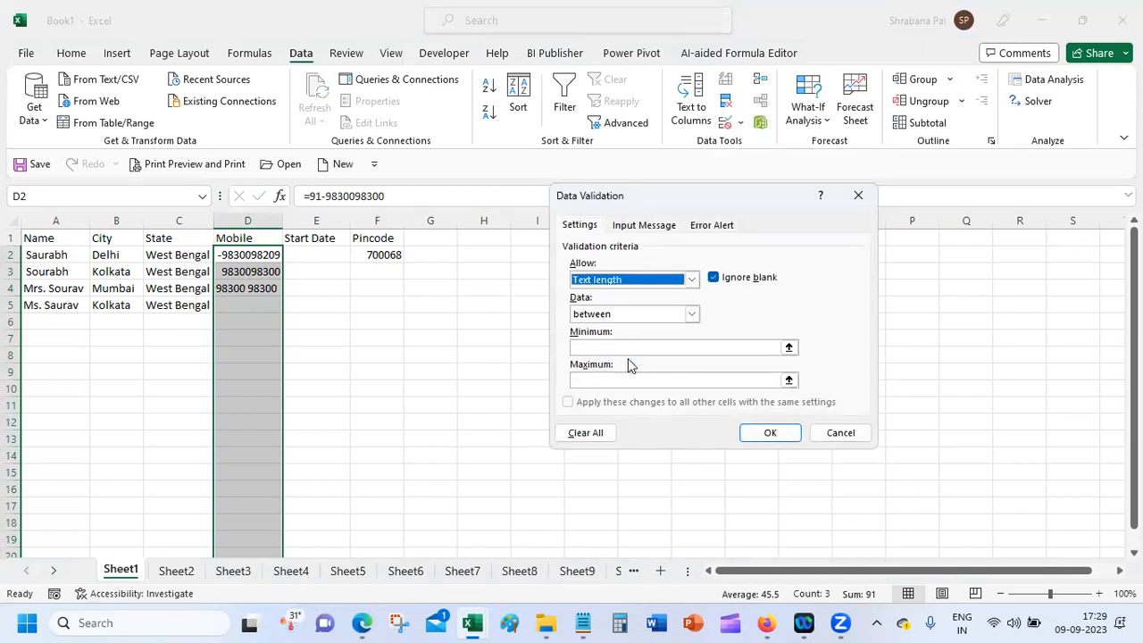
click(649, 315)
click(648, 360)
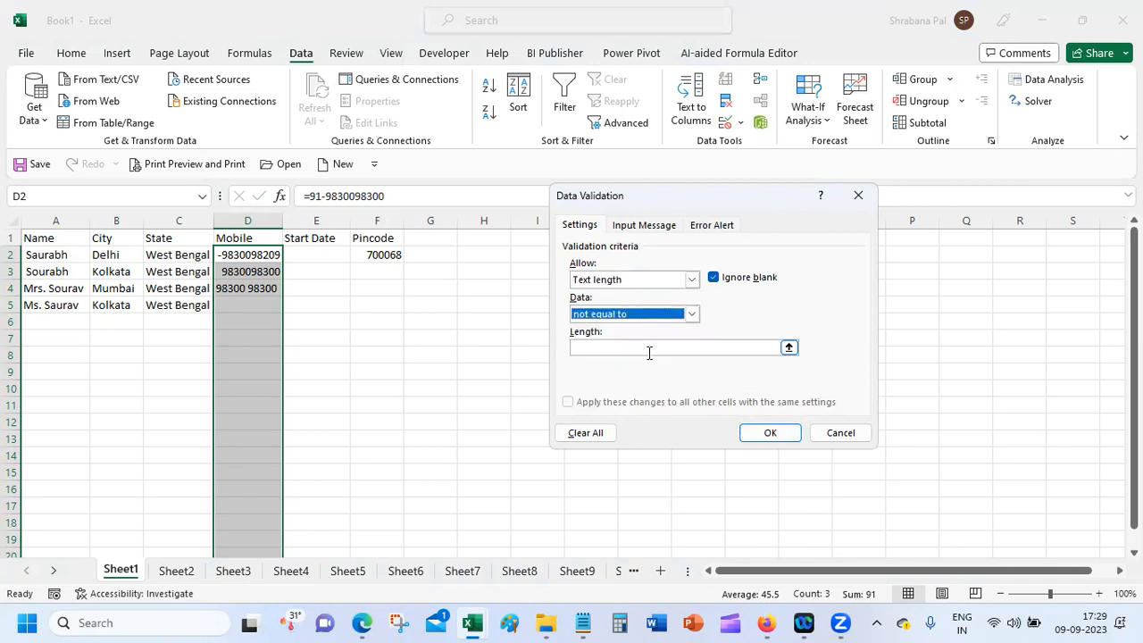
click(643, 314)
click(639, 348)
click(639, 347)
text(1)
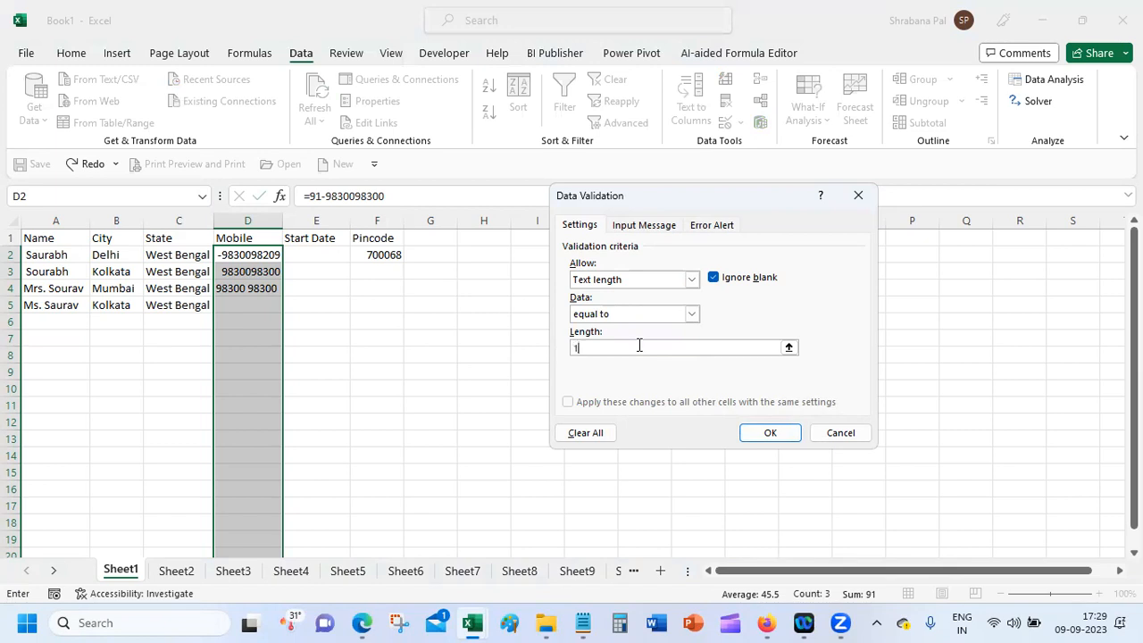
text(0)
Step: Briefly try Whole number between, then switch back to Text length equal to 10 and apply it
click(651, 278)
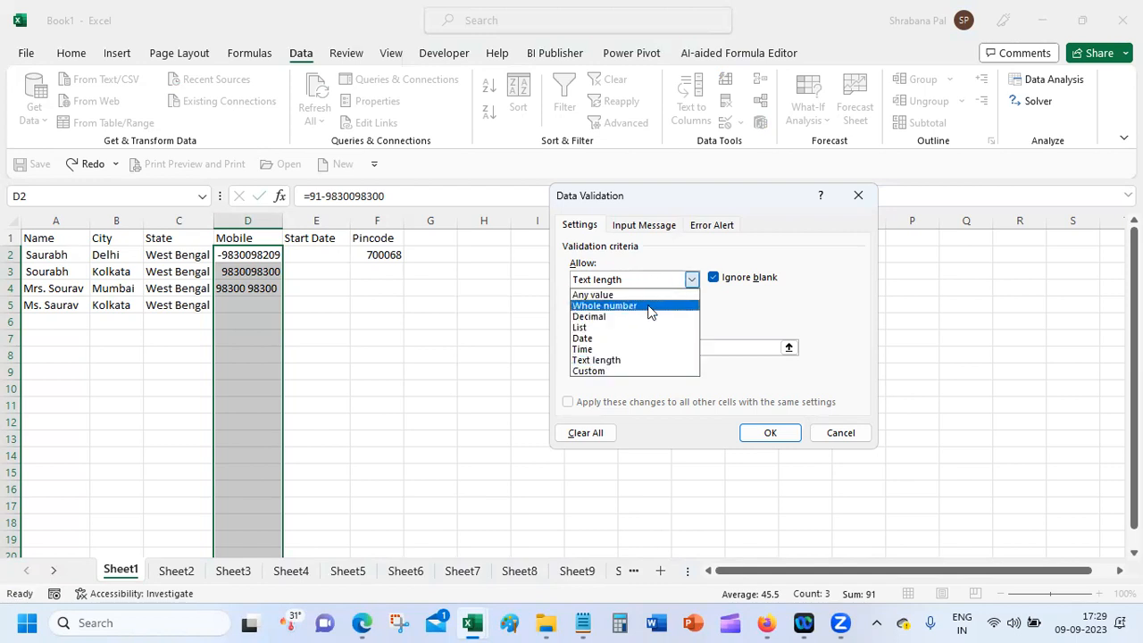
click(646, 307)
click(650, 315)
click(636, 330)
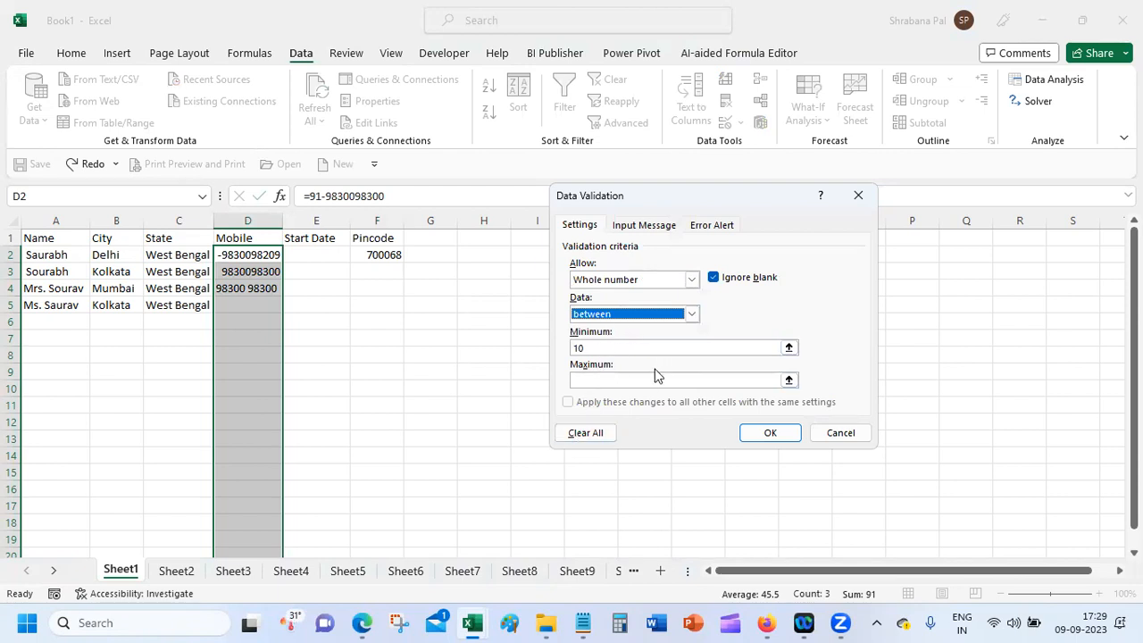
click(649, 281)
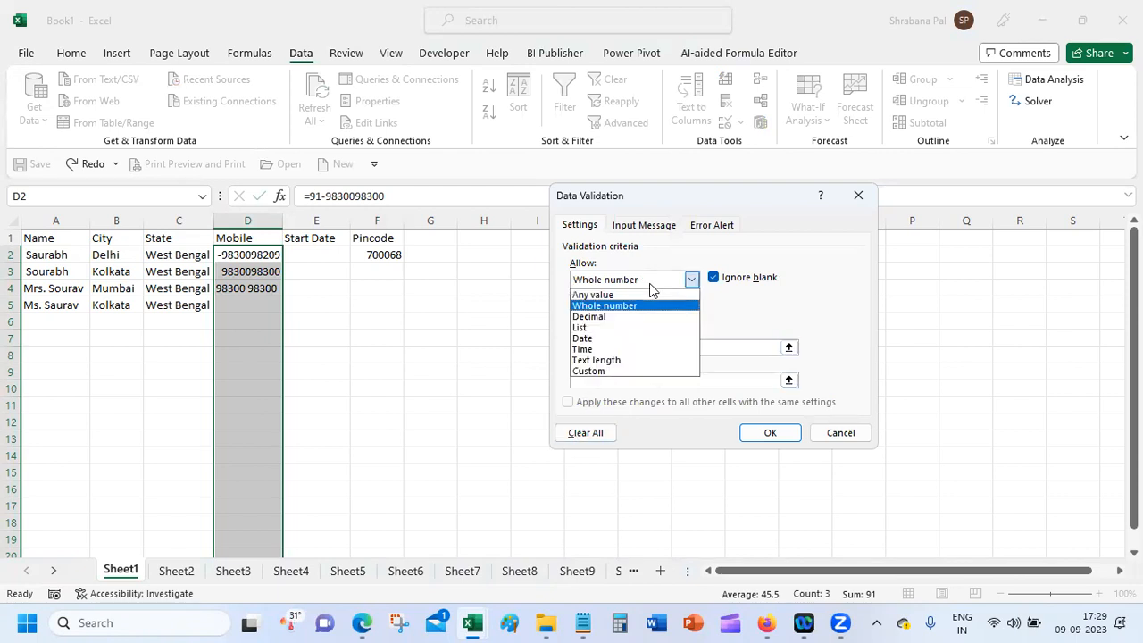
click(638, 361)
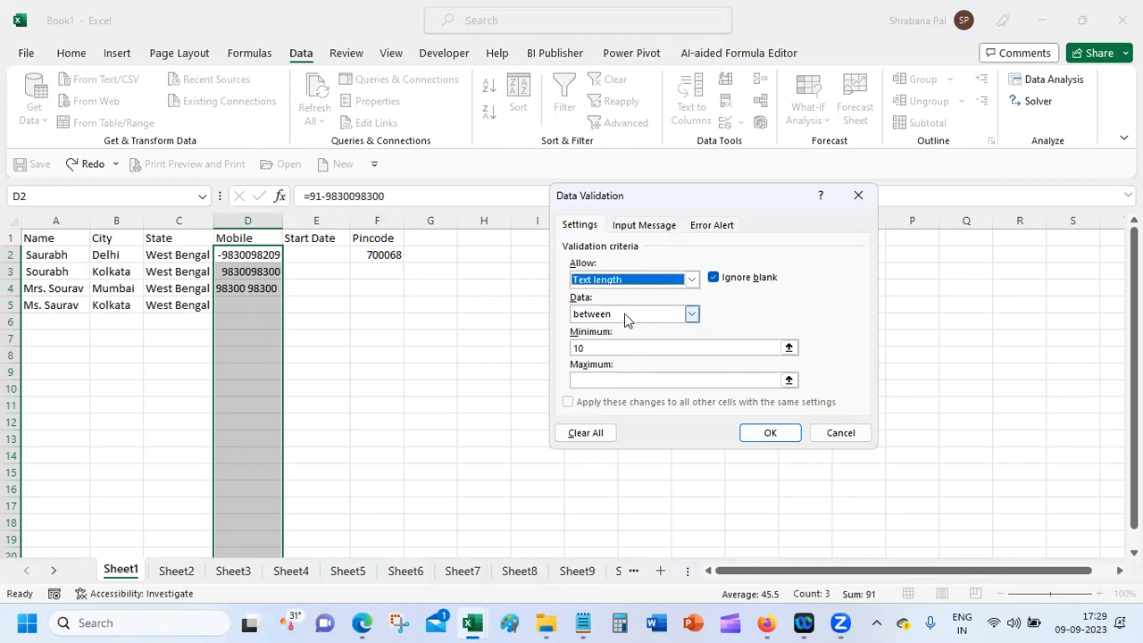
click(627, 315)
click(632, 352)
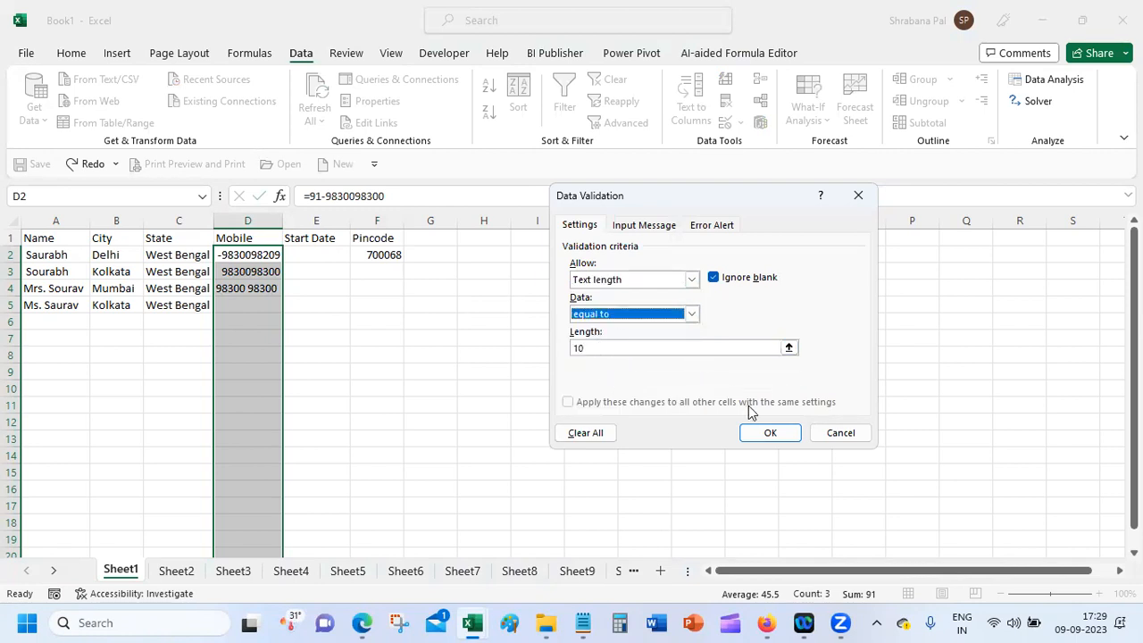
click(757, 433)
click(758, 433)
click(247, 305)
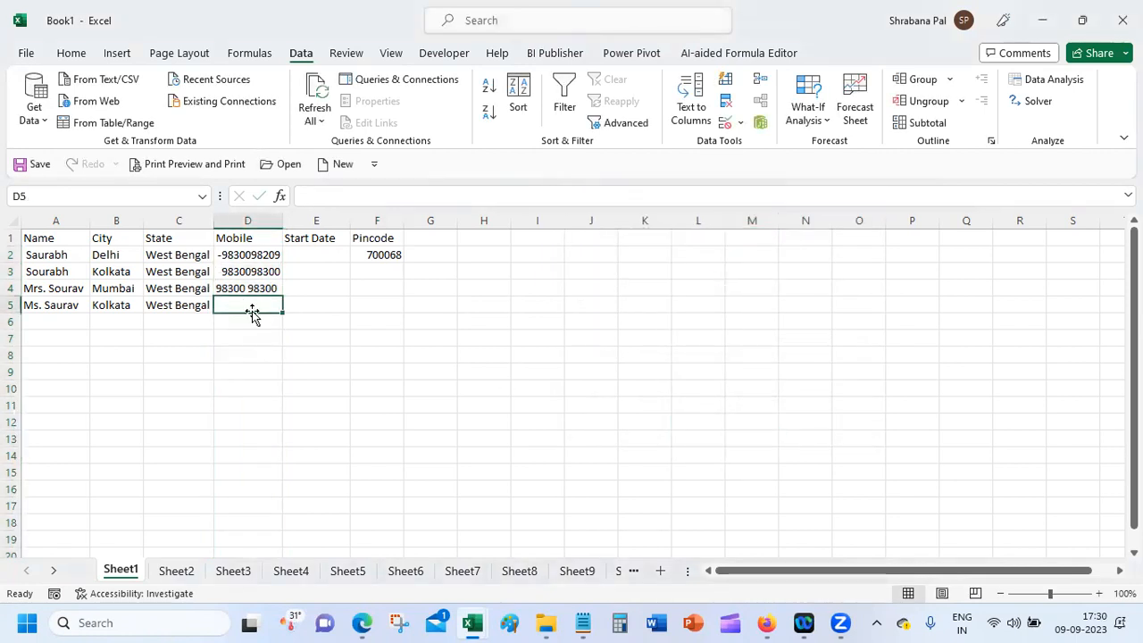
text(3546)
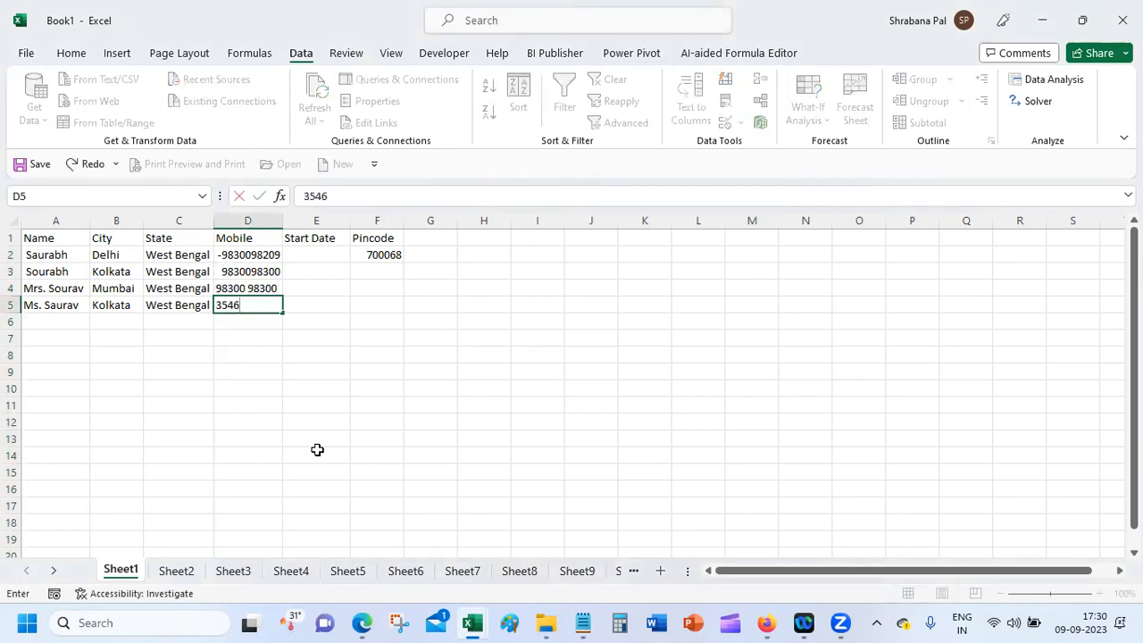
text(4ABC12)
key(Return)
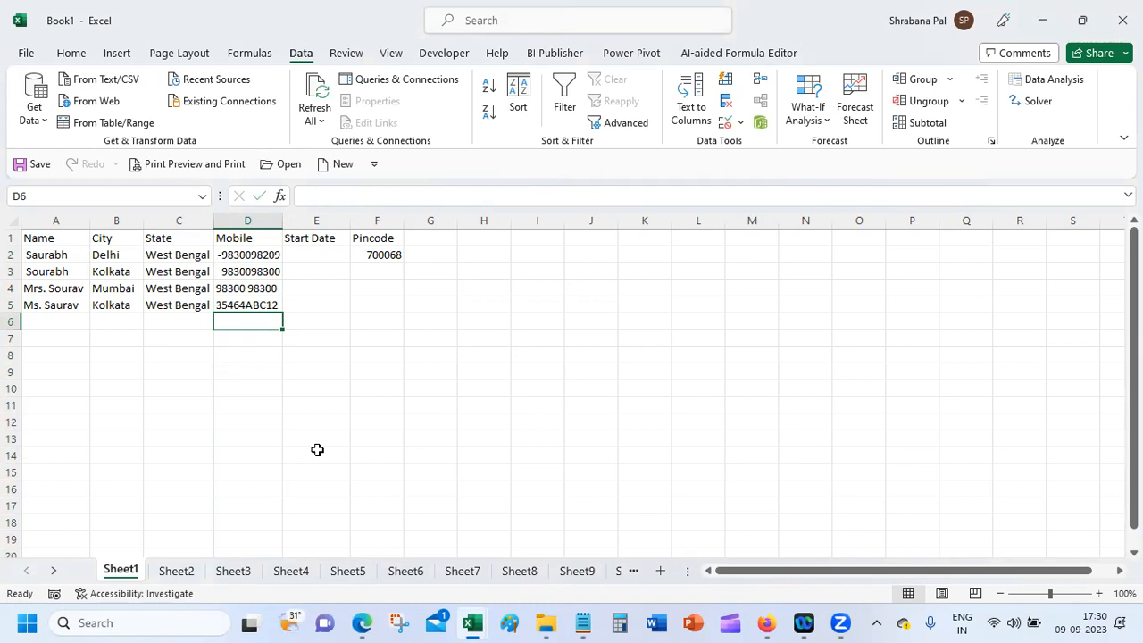
key(Up)
key(Right)
key(Right)
text(2343)
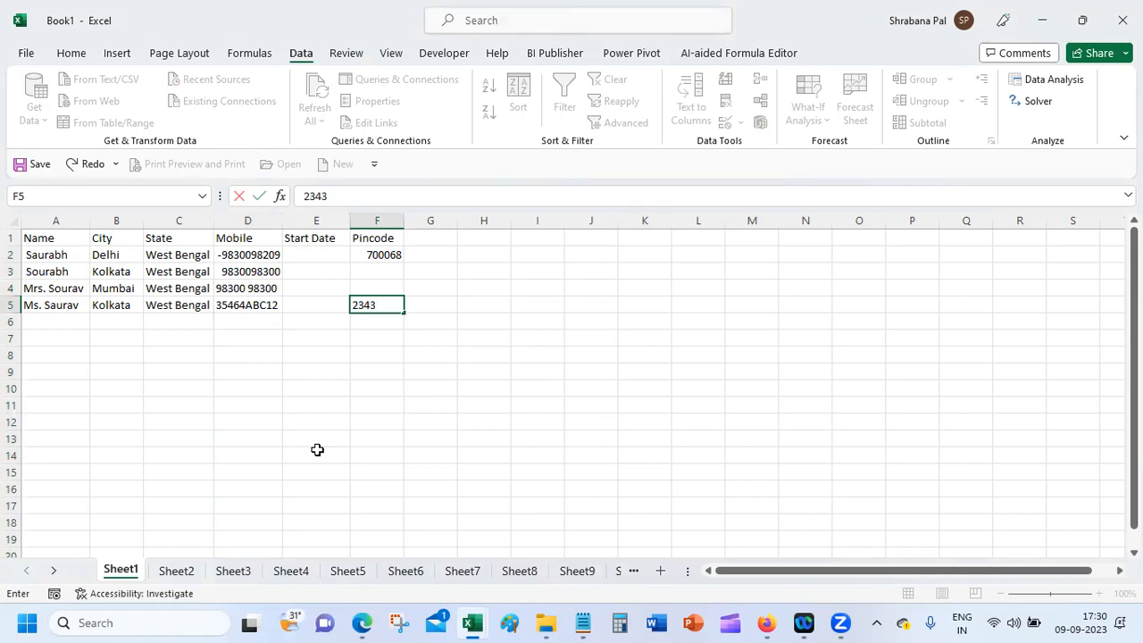
text(AB)
key(Return)
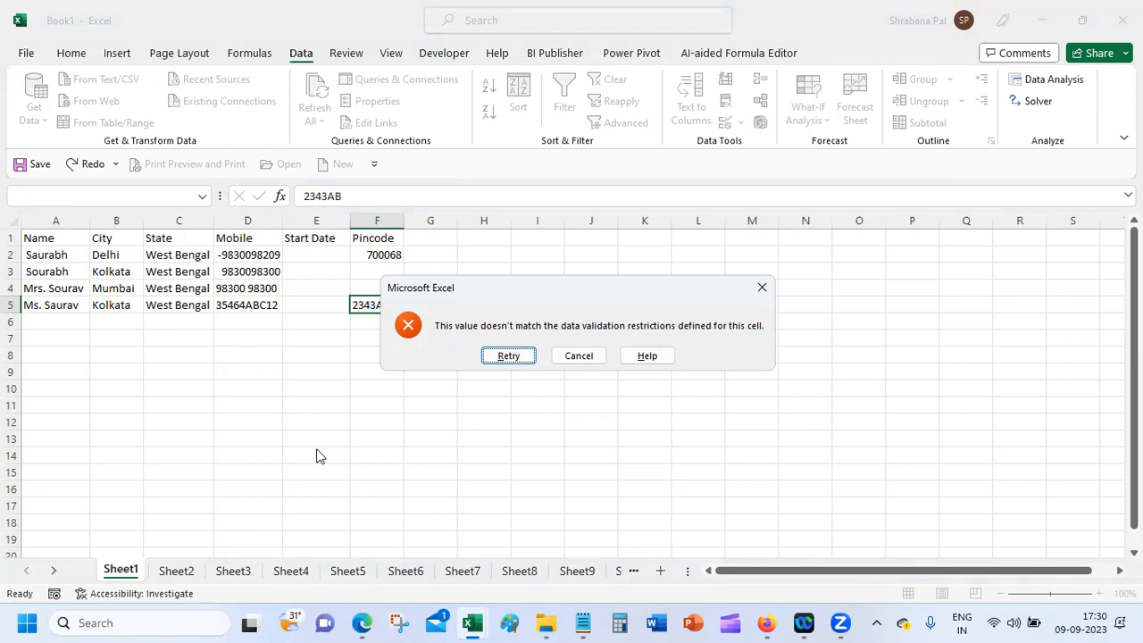
click(588, 360)
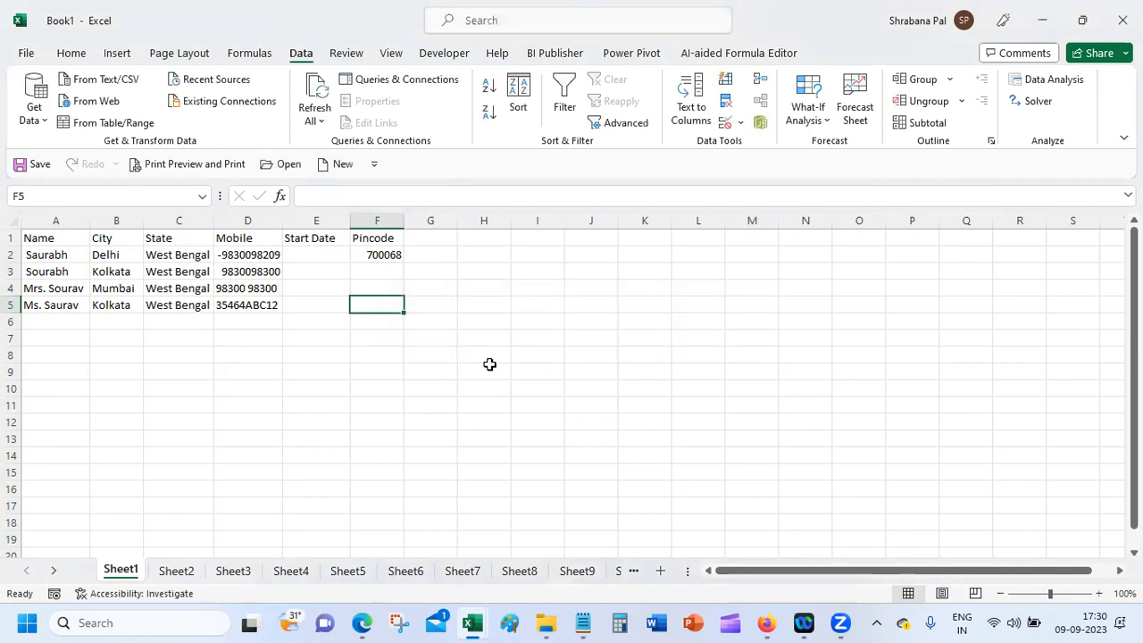
click(270, 306)
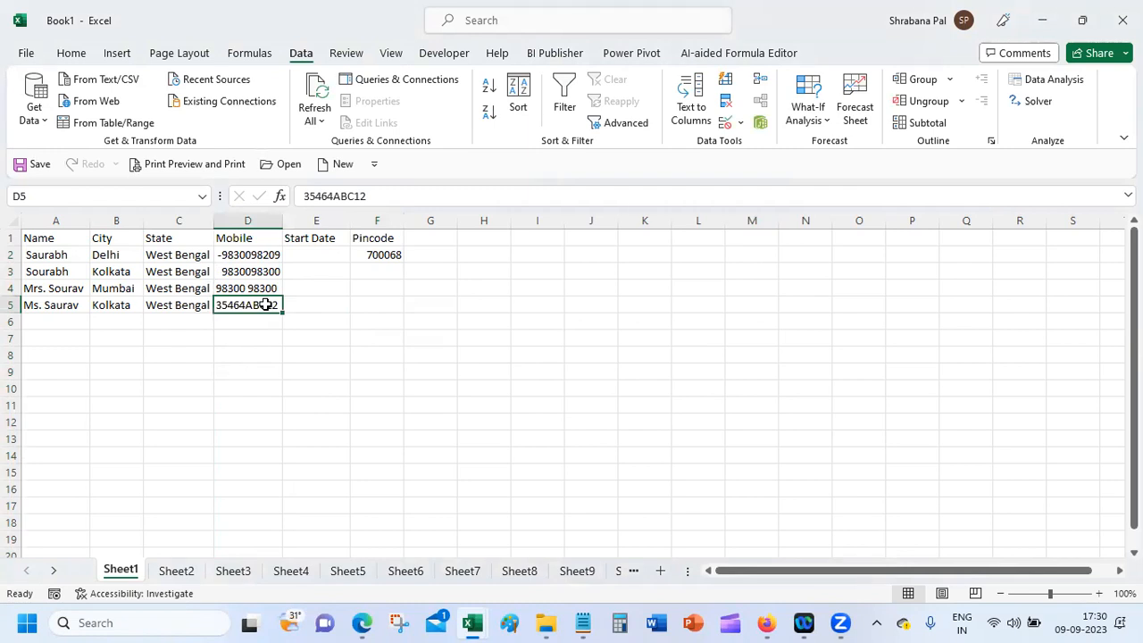
key(BackSpace)
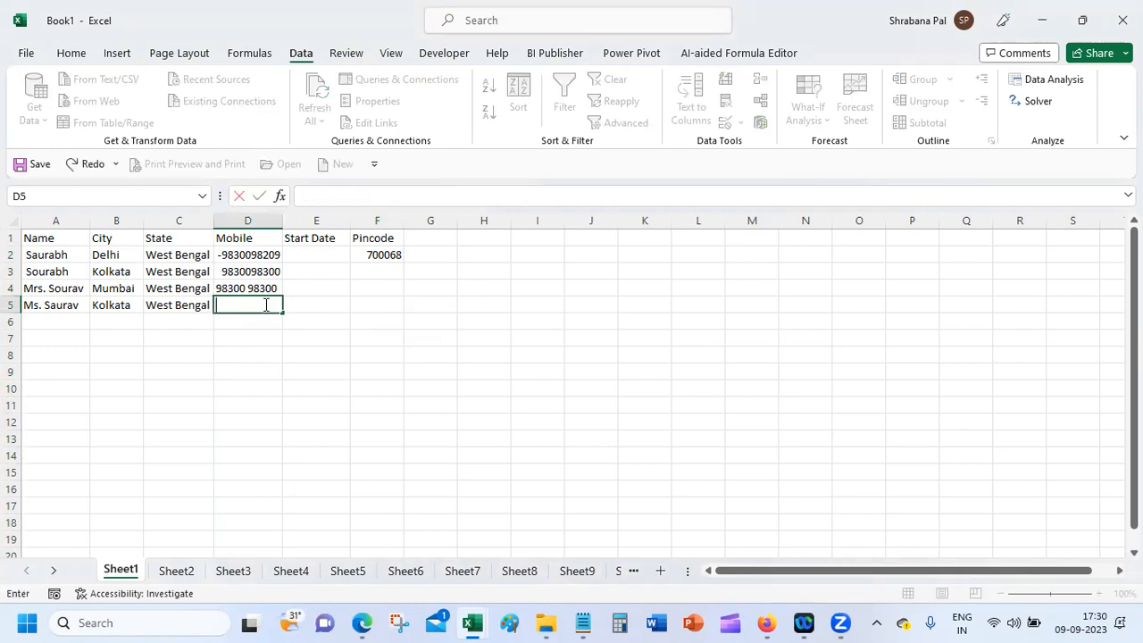
click(235, 366)
drag(241, 256, 256, 545)
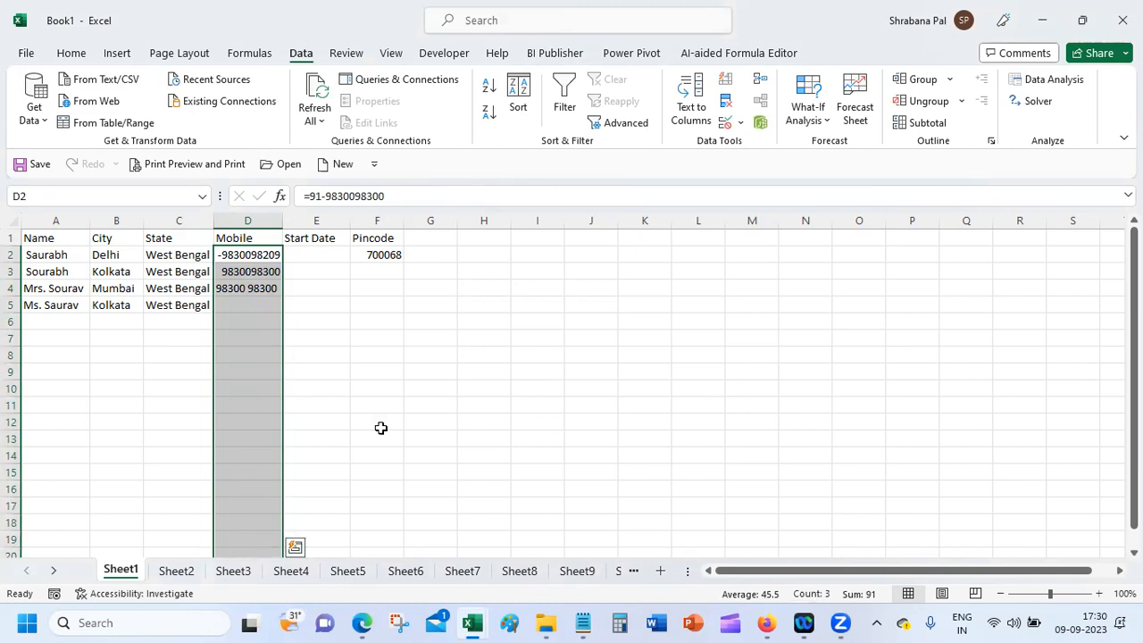
click(740, 122)
click(756, 147)
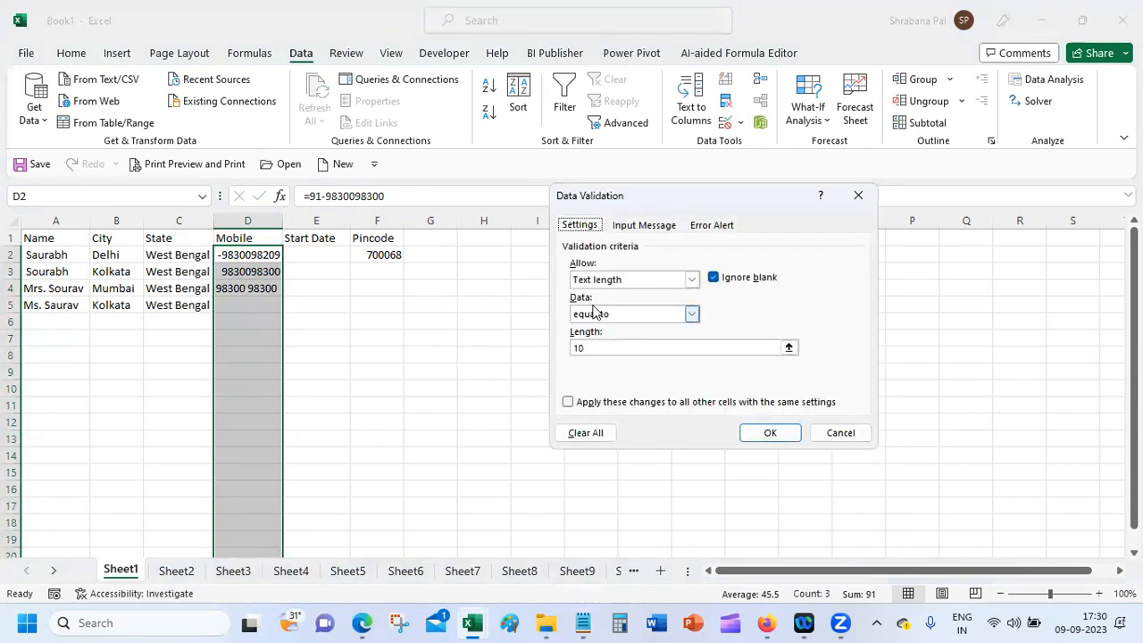
click(692, 280)
click(621, 307)
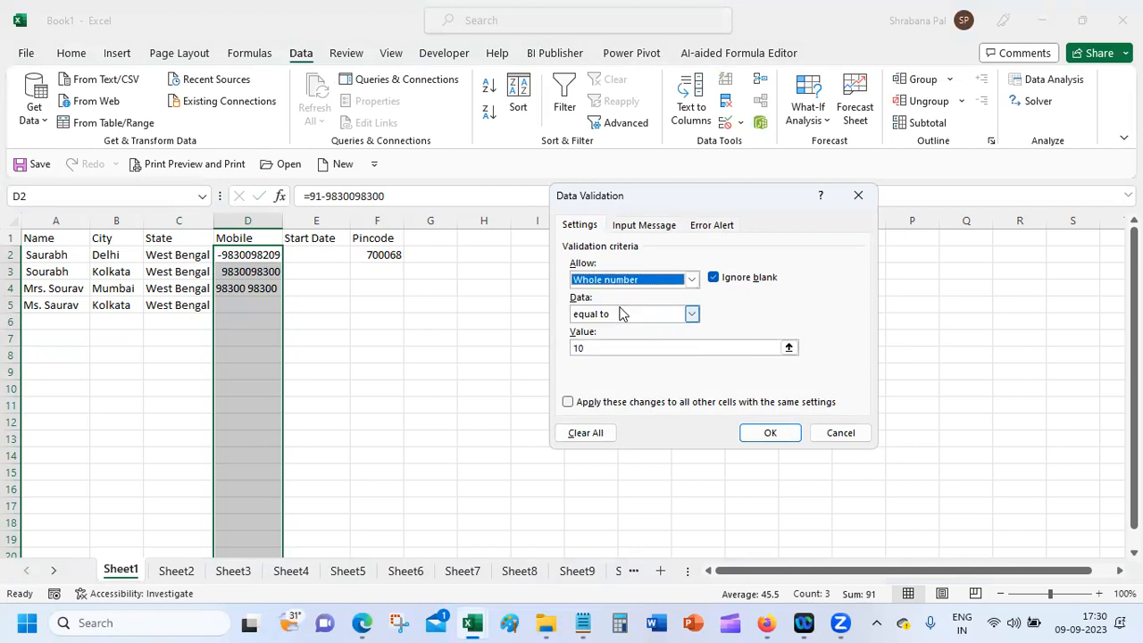
click(608, 317)
click(613, 330)
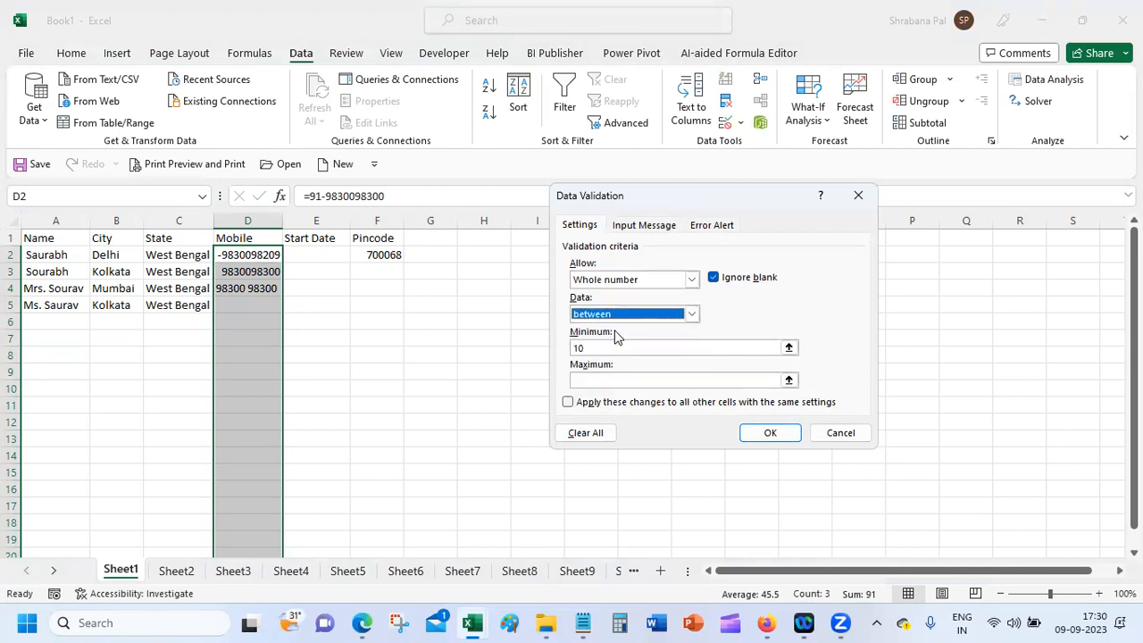
click(614, 347)
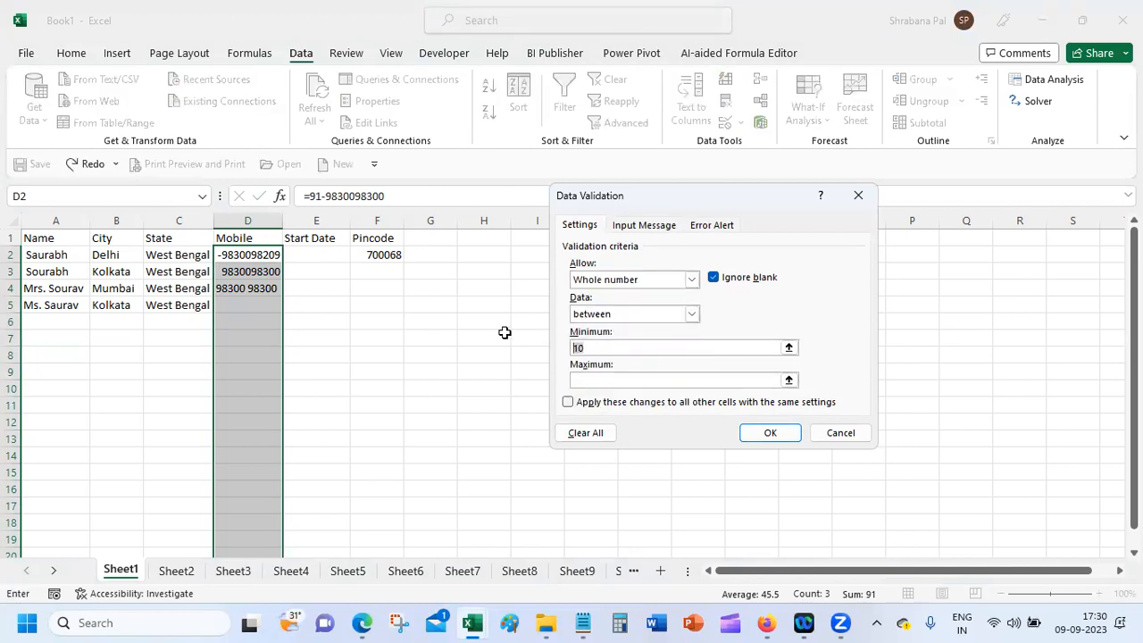
text(11111)
text(1111)
text(1)
text(99999)
text(999)
text(99)
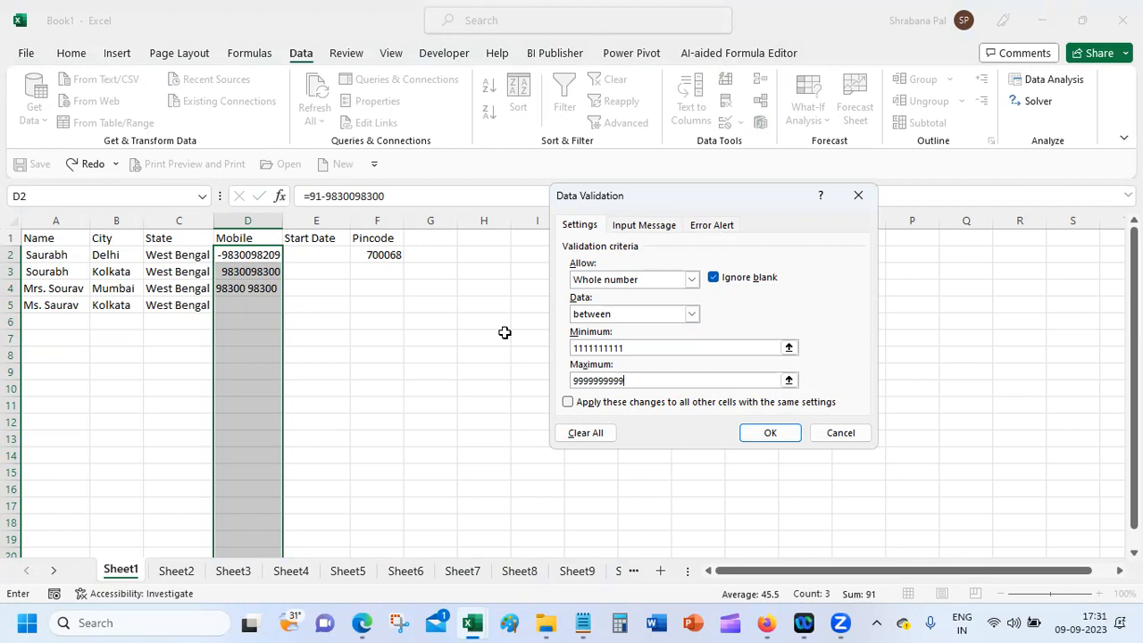
click(722, 234)
click(751, 302)
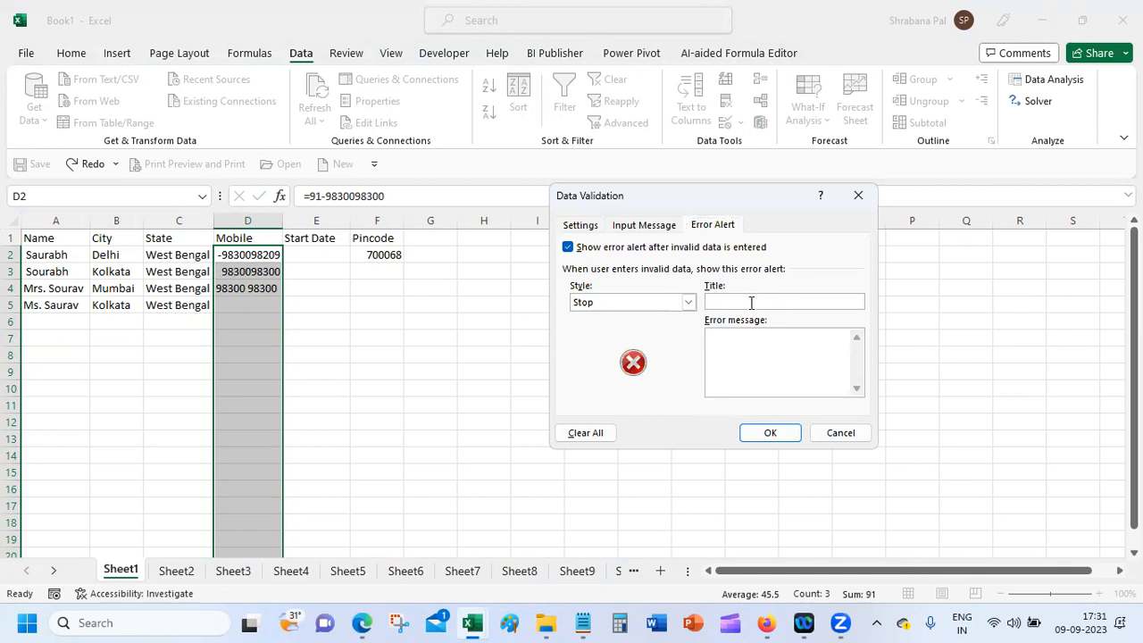
text(Incorrect )
text(Mobile)
text( Number)
text(Enter a)
text( number b)
text(etween 1)
text(1111)
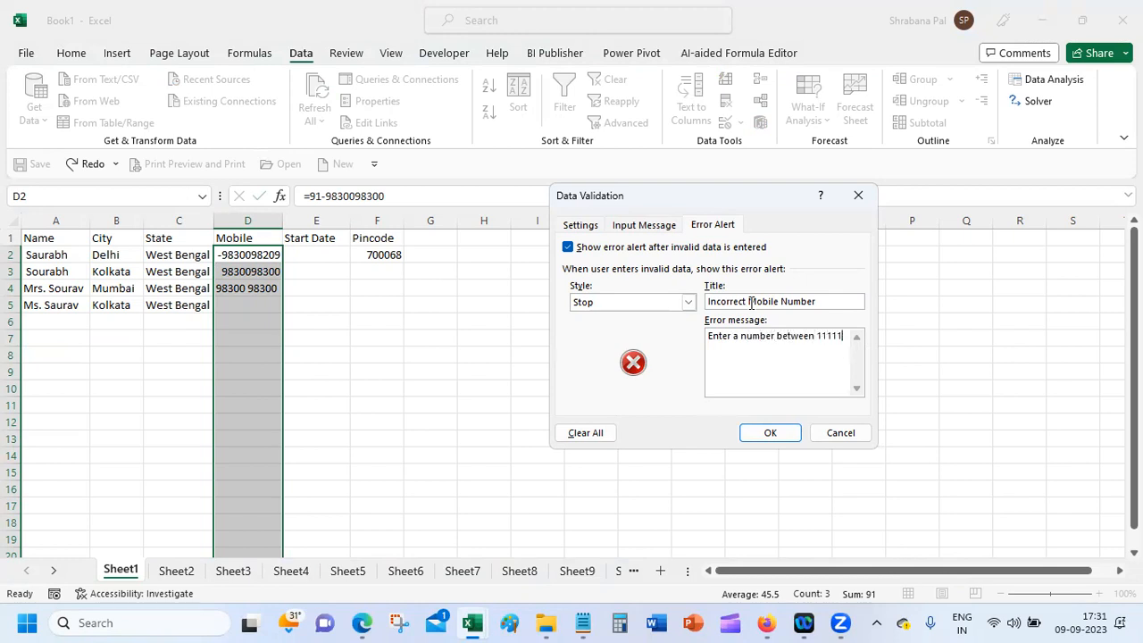
text(11111 and 9999999999)
click(769, 434)
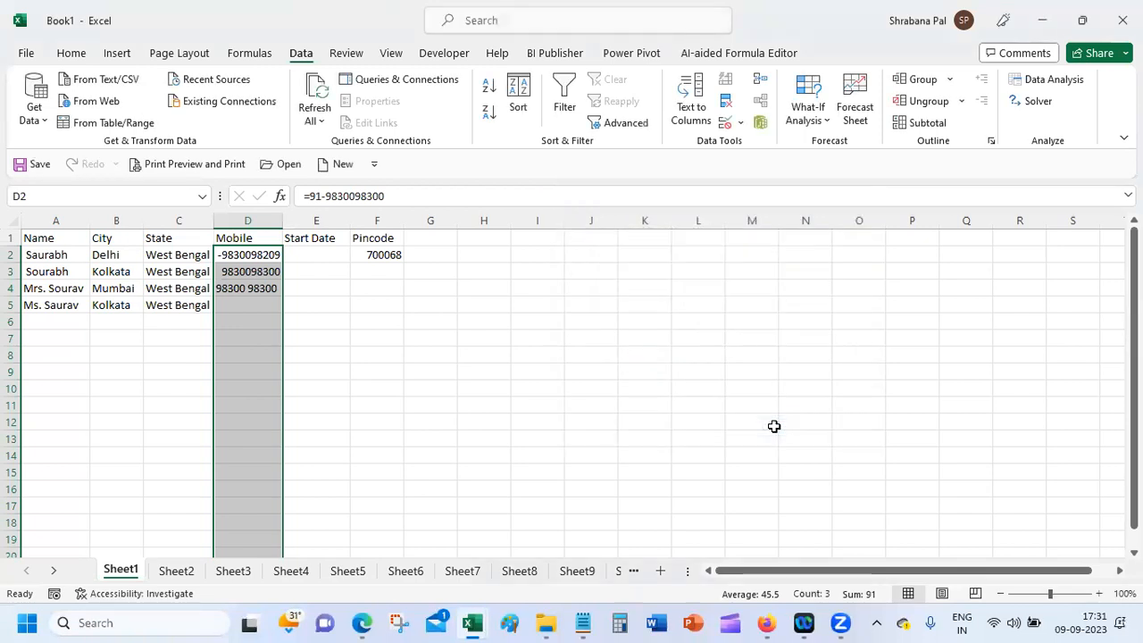
click(256, 303)
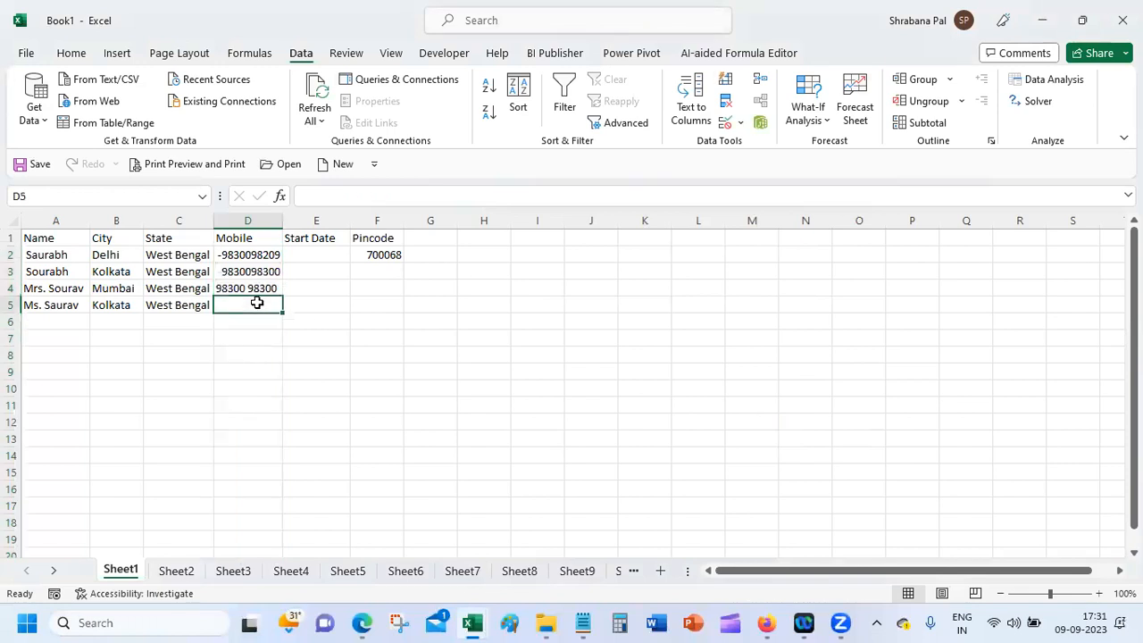
text(4533323324)
key(Tab)
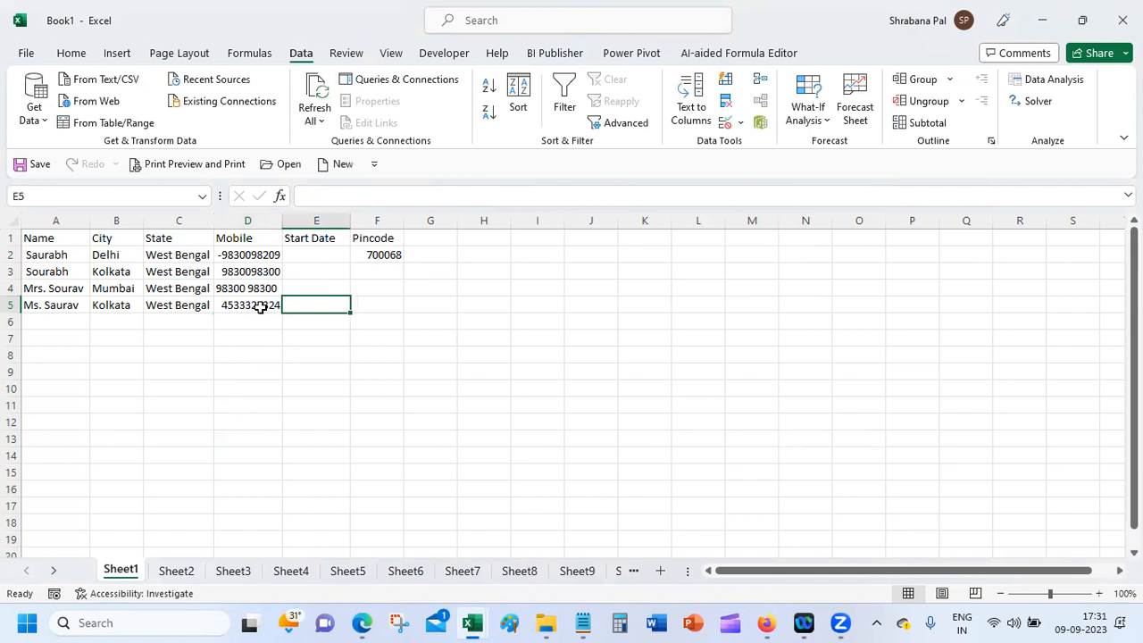
Step: Append 'ttt' to D5 to test the rule, cancel the rejected entry, and reselect D2:D19
click(259, 307)
click(399, 196)
text(ttt)
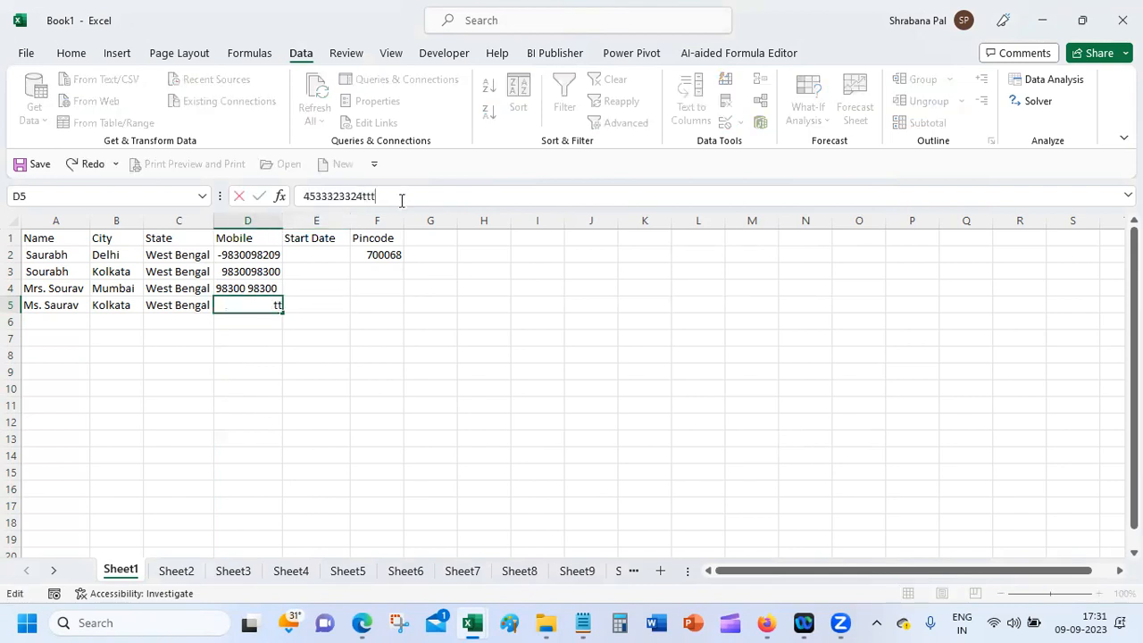
key(Return)
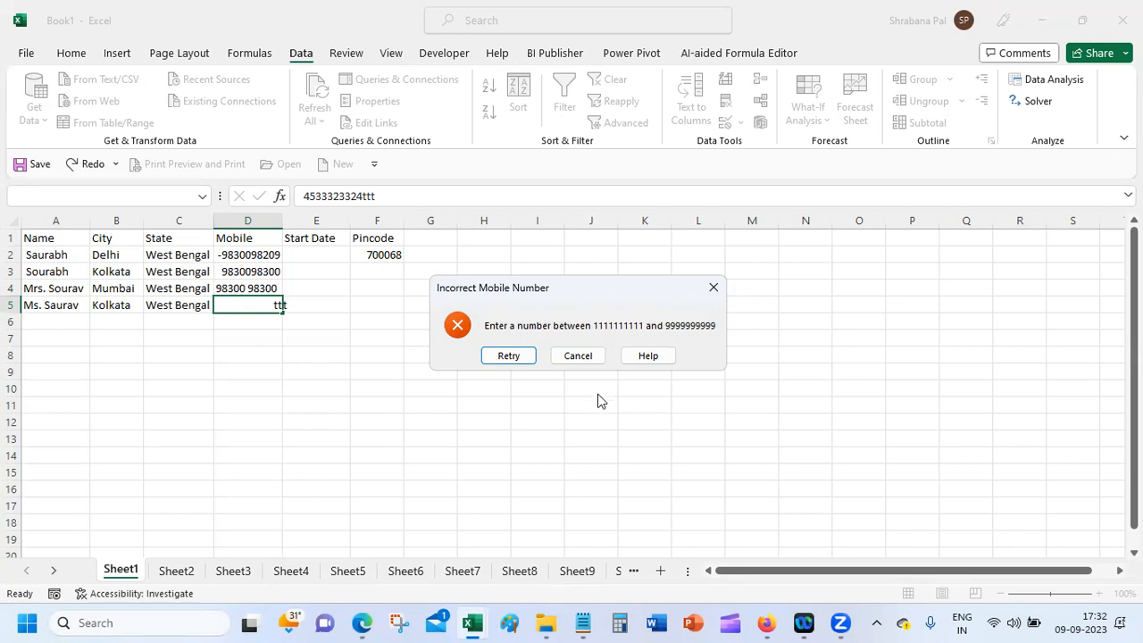
click(581, 357)
drag(258, 255, 262, 547)
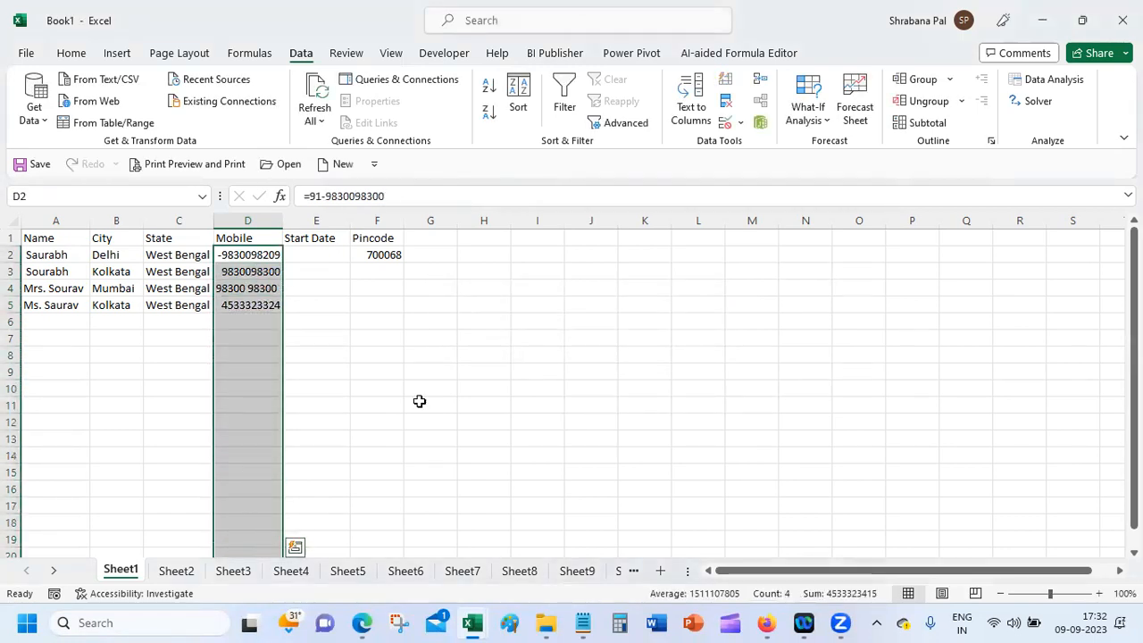
Step: Reopen the Mobile cells' validation settings and copy the error alert message
click(741, 122)
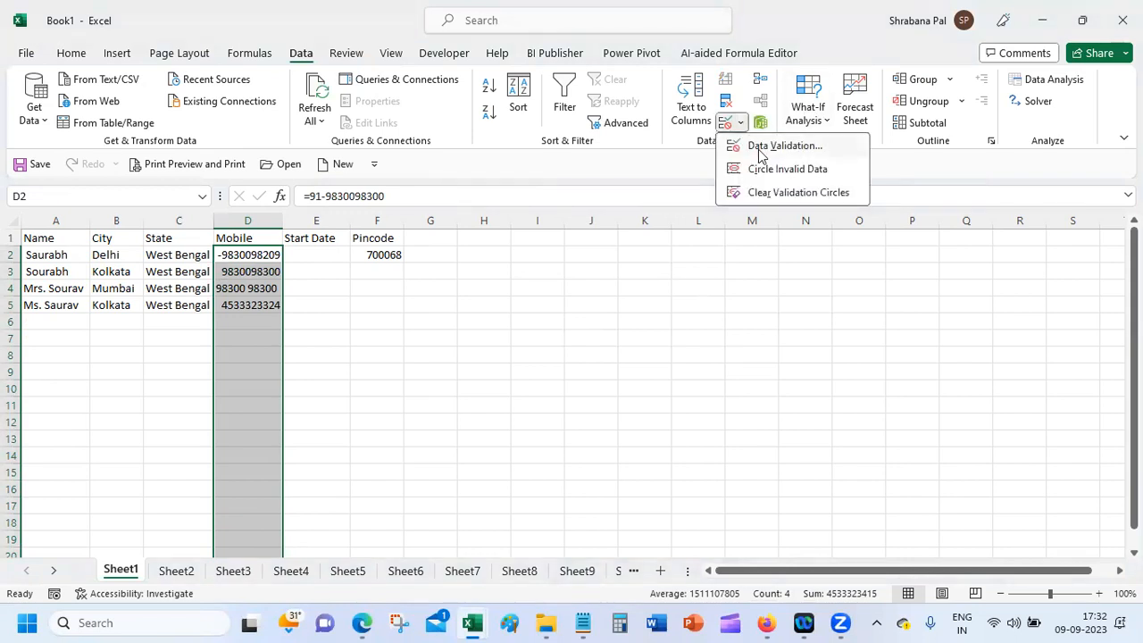
click(758, 148)
click(580, 226)
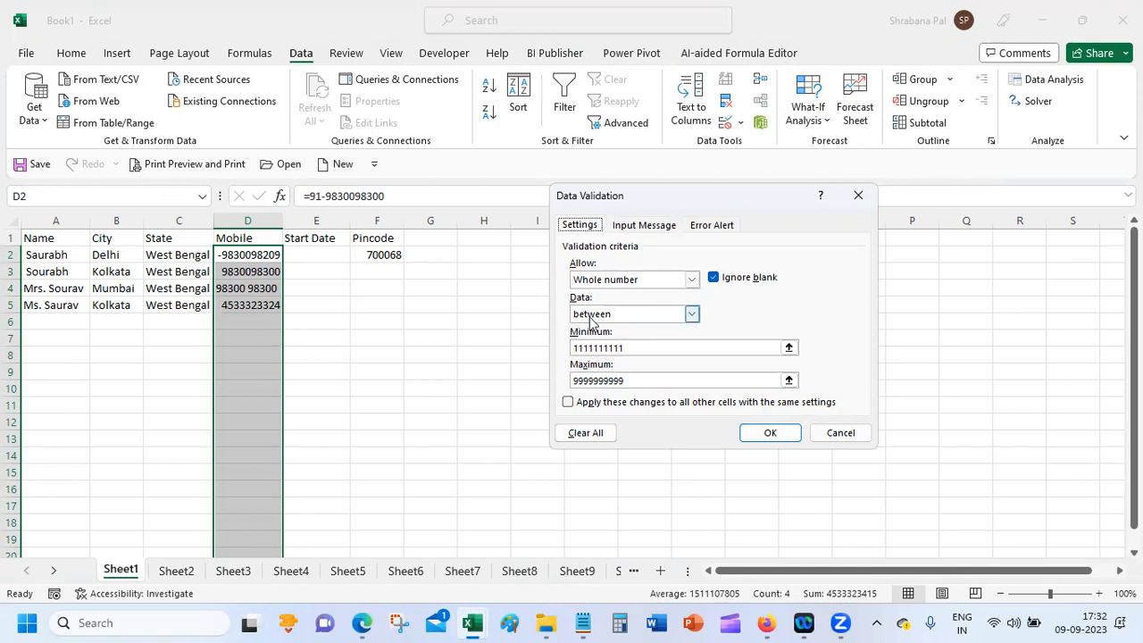
click(710, 225)
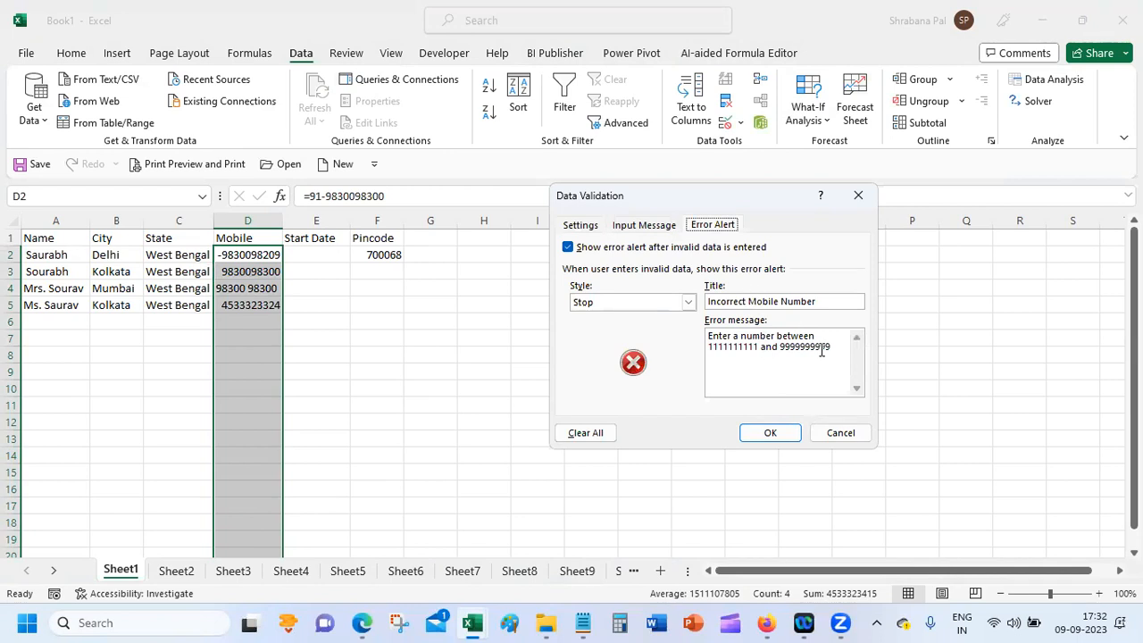
drag(831, 350, 688, 334)
key(ctrl+c)
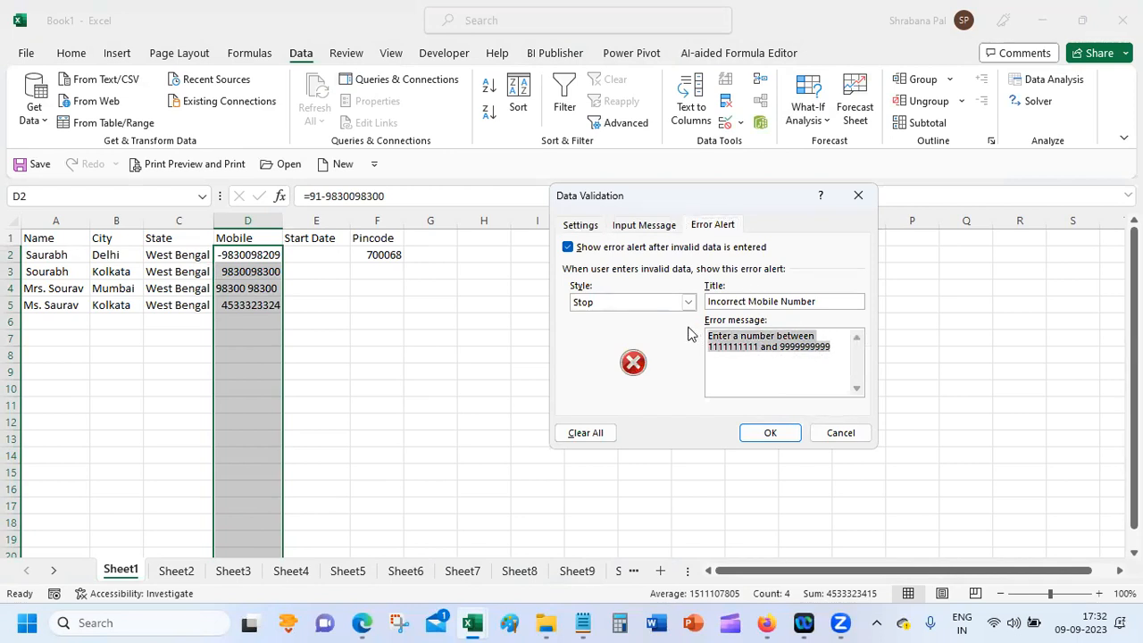
Step: Paste the range text as the input message, title it 'Enter the correct value', and apply
click(629, 225)
click(637, 337)
key(ctrl+v)
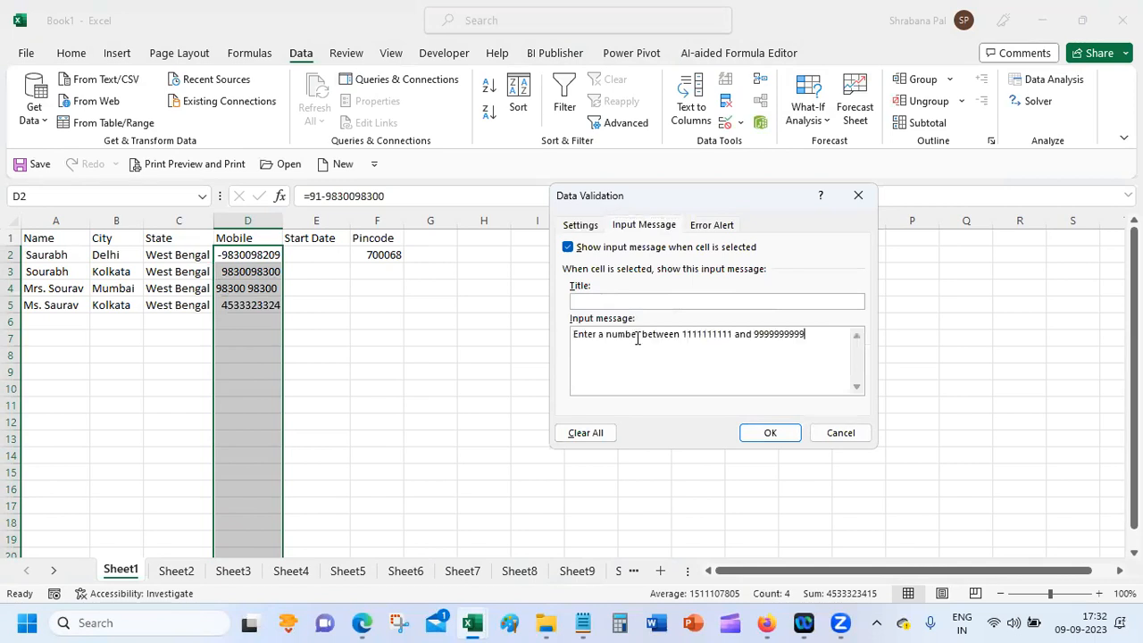
text(Enter the correct value)
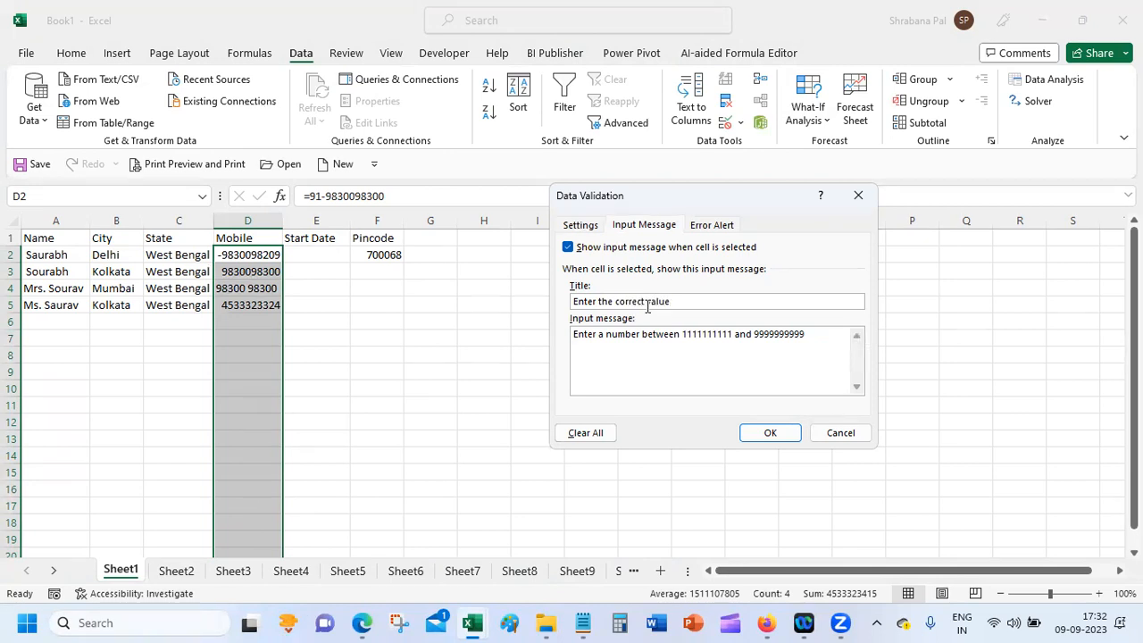
click(769, 433)
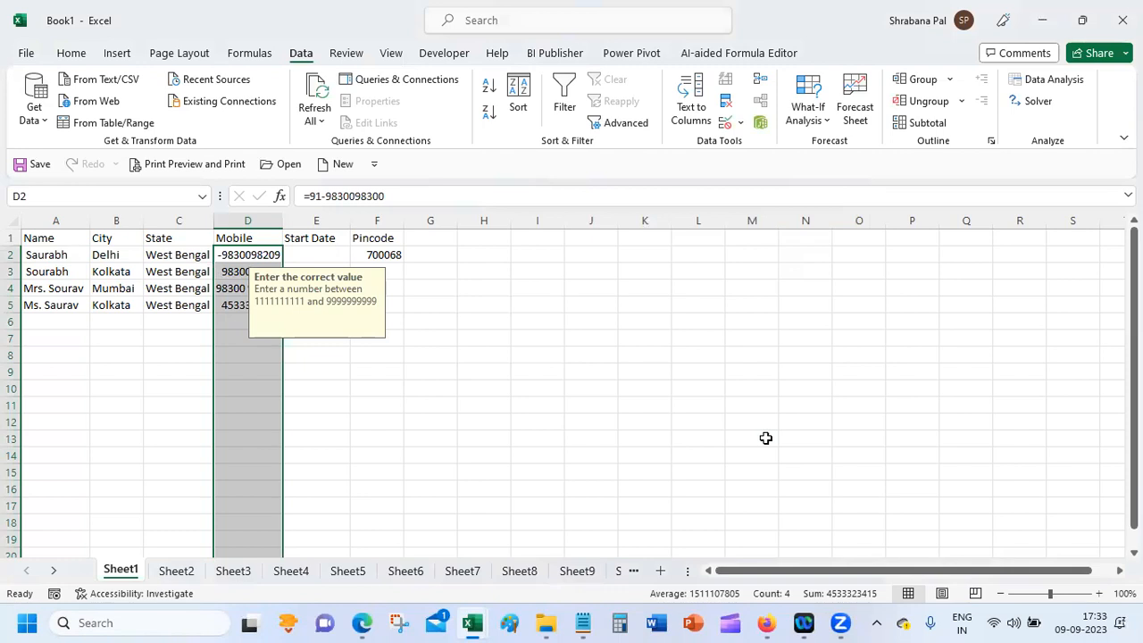
click(474, 410)
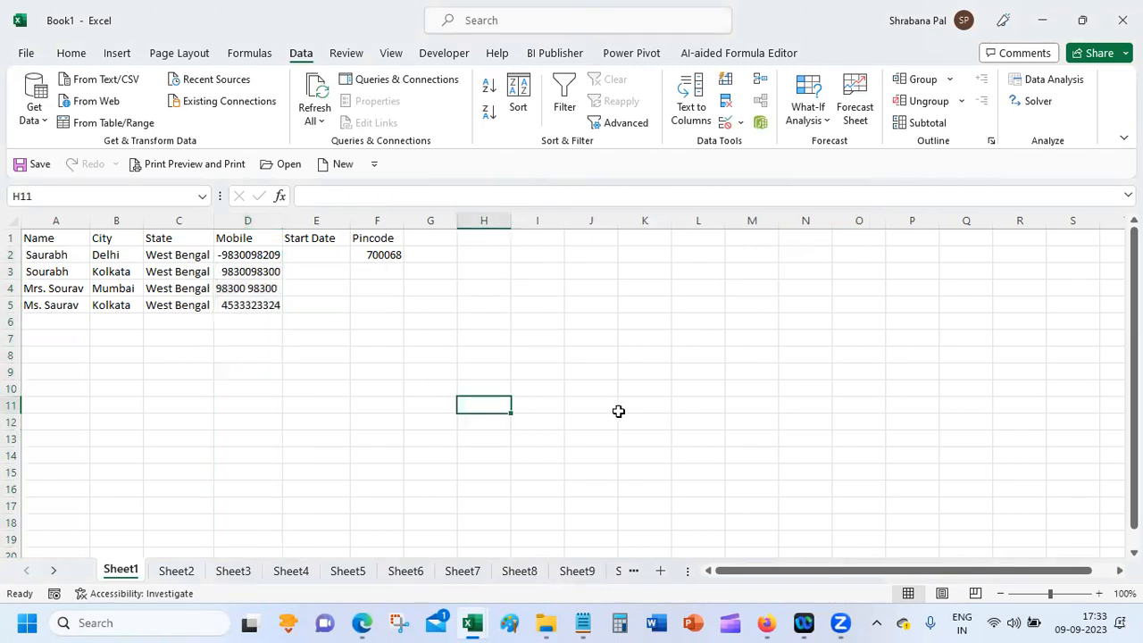
click(254, 321)
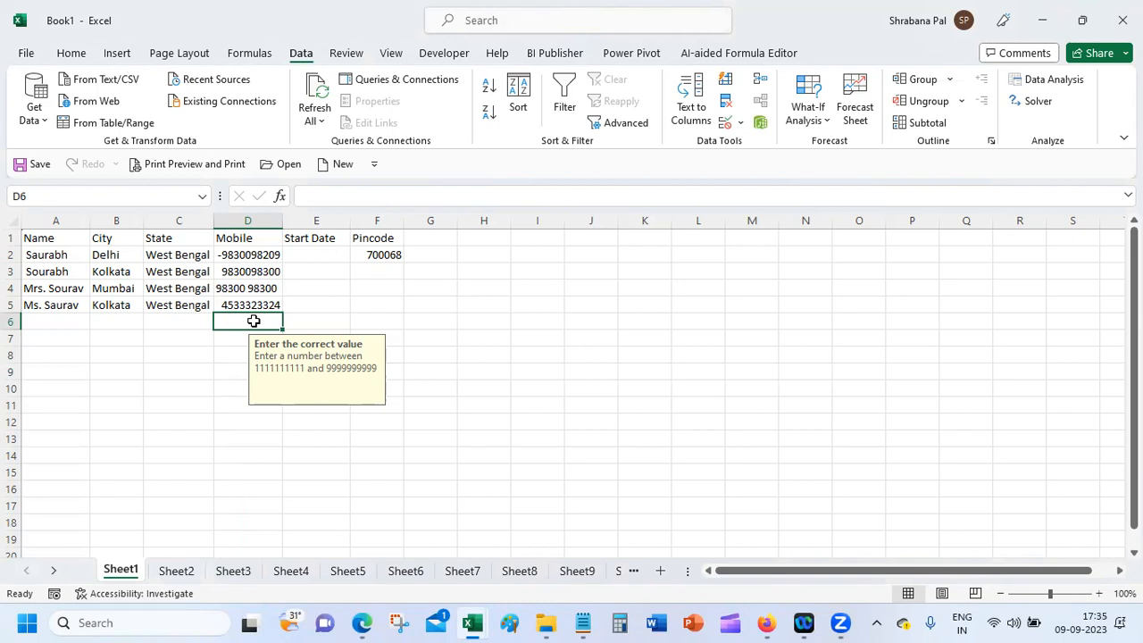
click(227, 337)
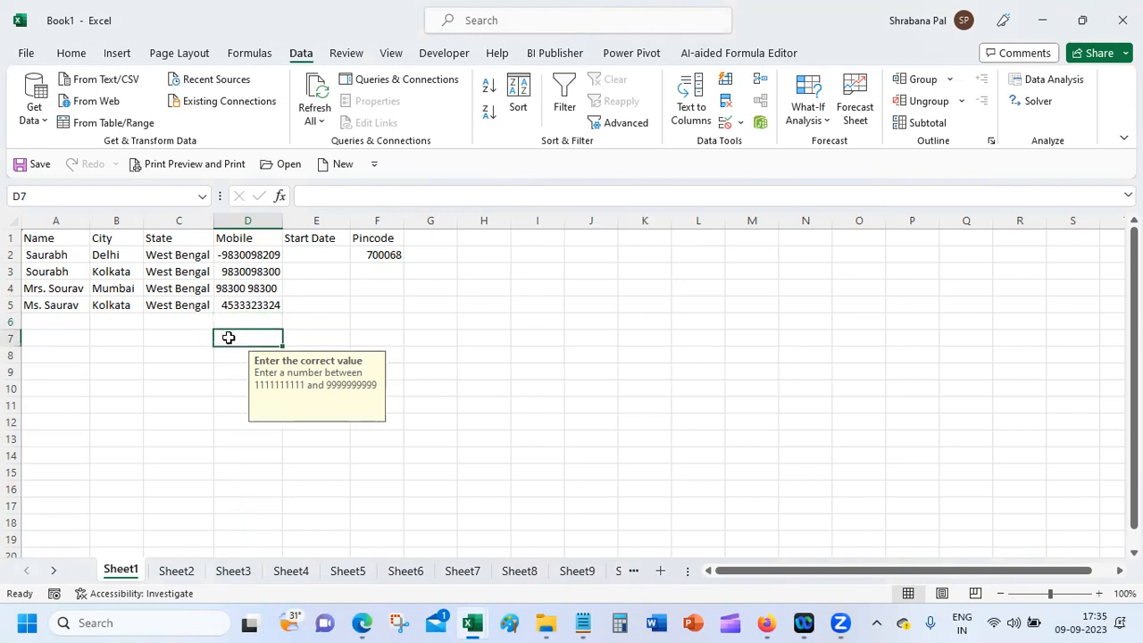
click(189, 255)
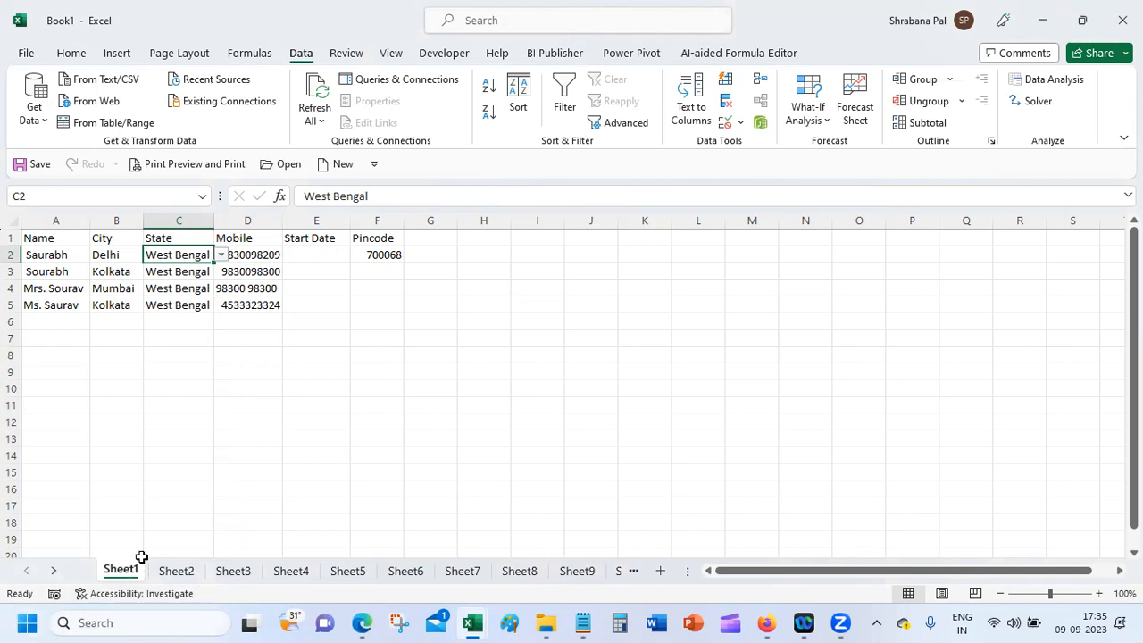
shift+click(173, 548)
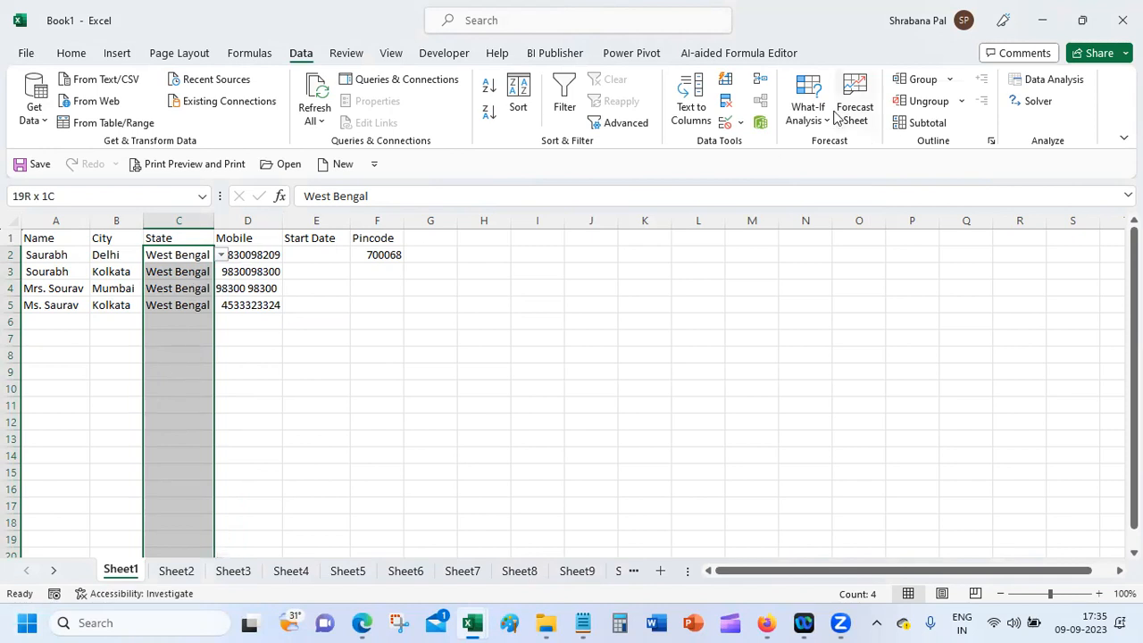
Step: Review the State column's list source: Assam, Bihar, Maharashtra, Tamil Nadu, West Bengal
click(740, 124)
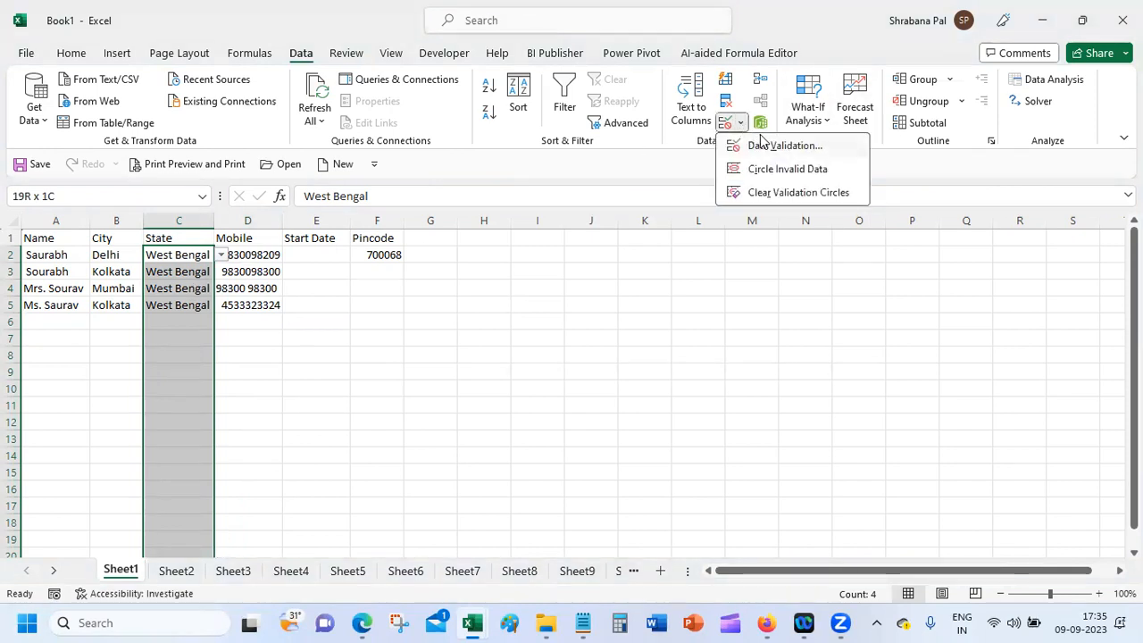
click(779, 146)
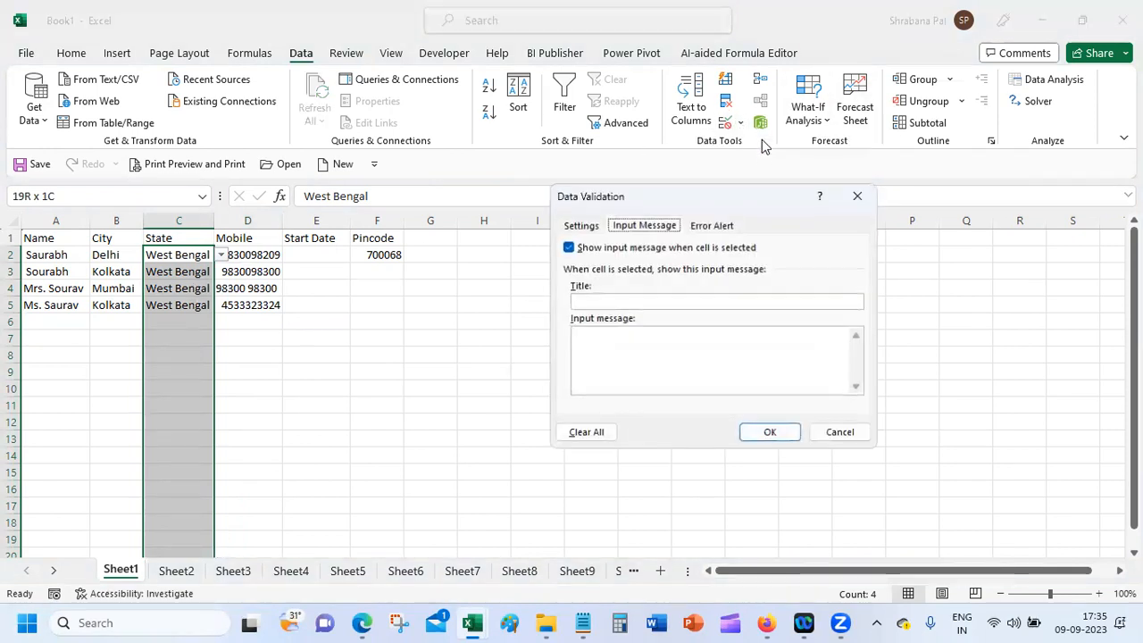
click(576, 225)
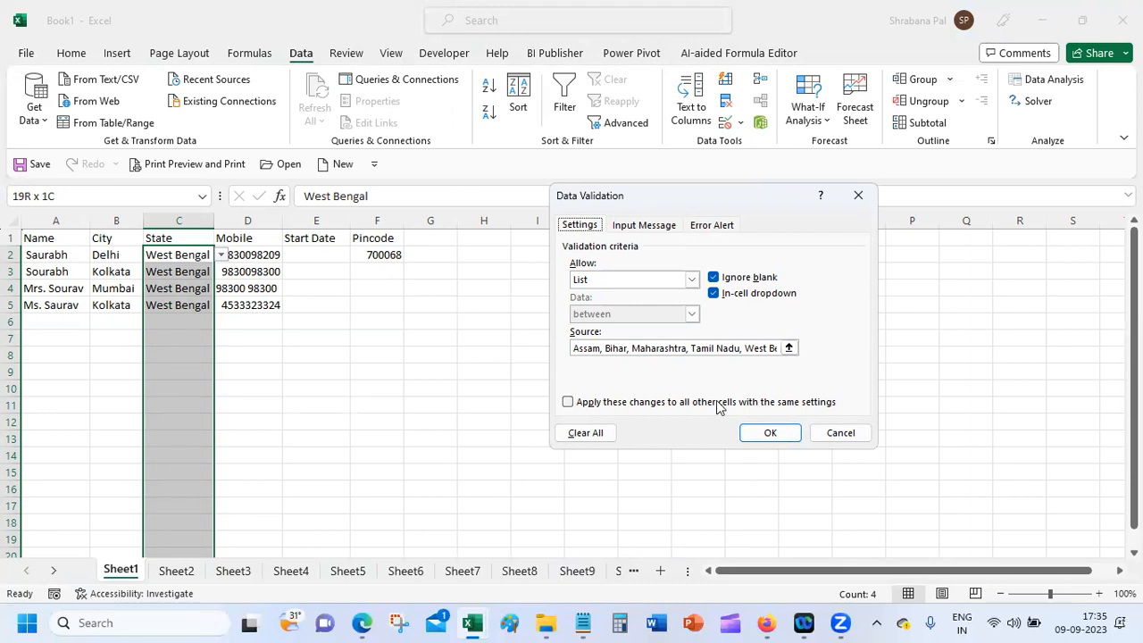
click(840, 433)
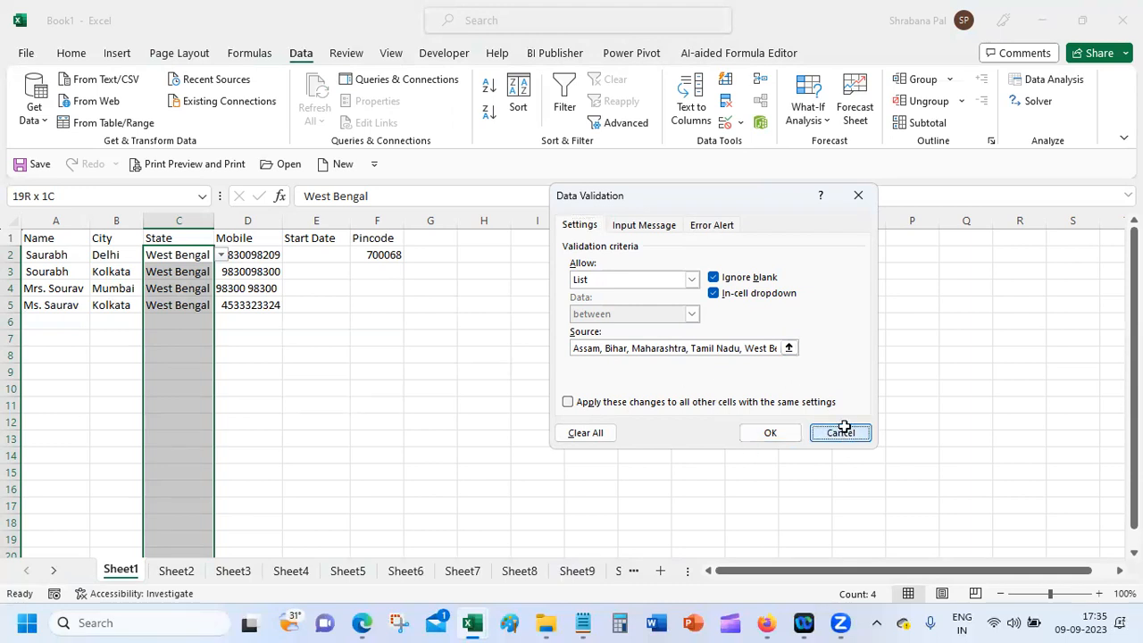
click(179, 345)
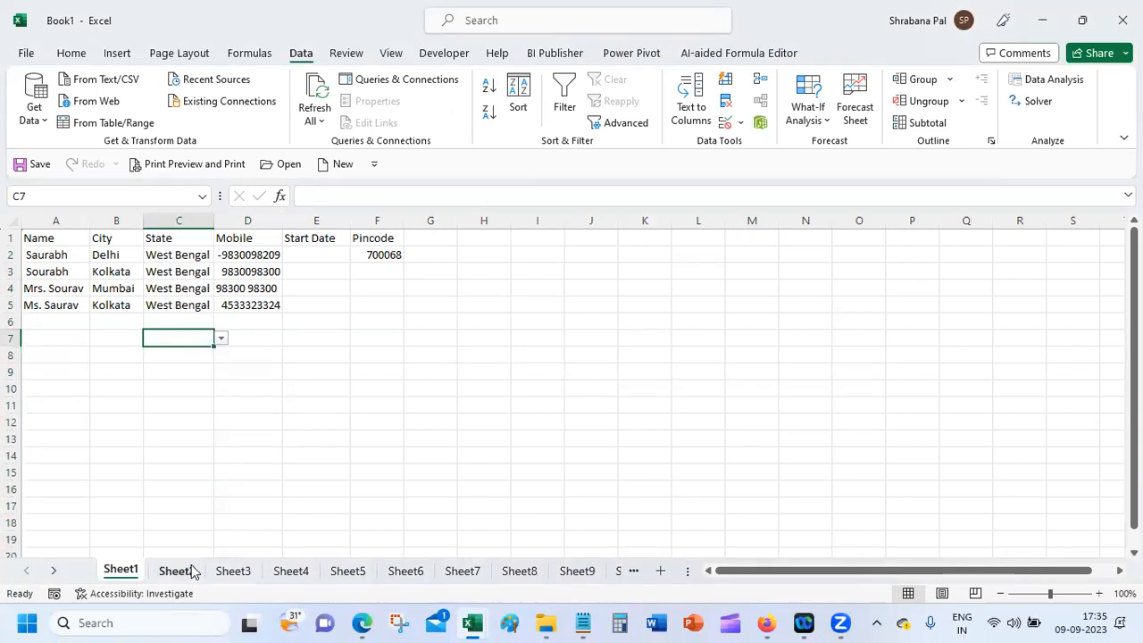
Step: Copy the state list from C2's validation source and go to Sheet2
click(195, 254)
click(741, 122)
click(750, 147)
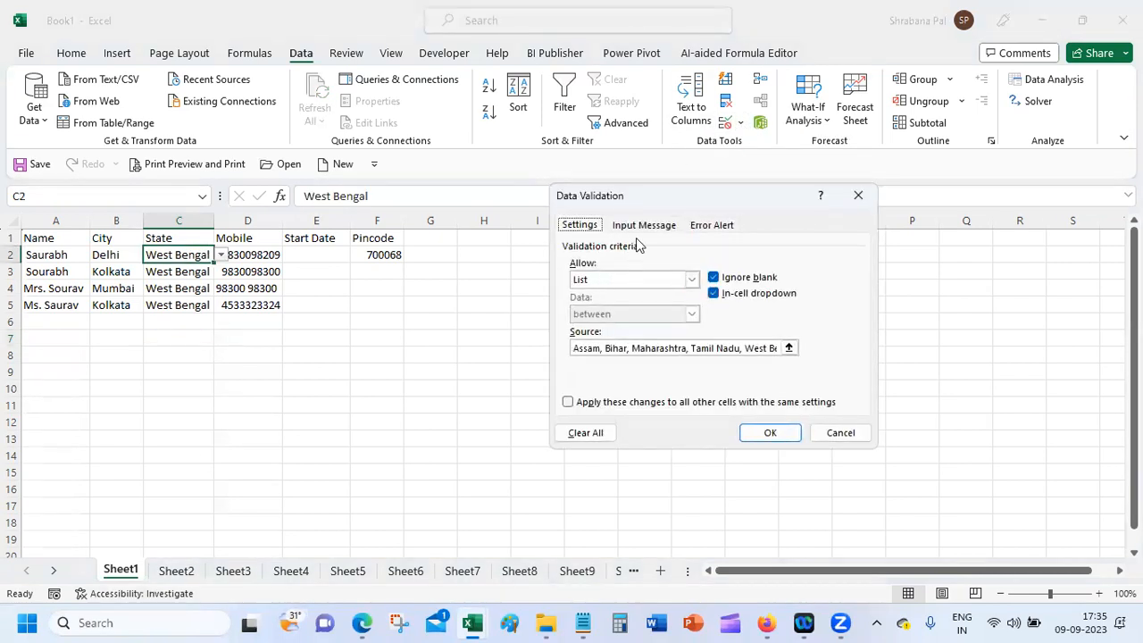
drag(574, 351, 877, 350)
key(ctrl+c)
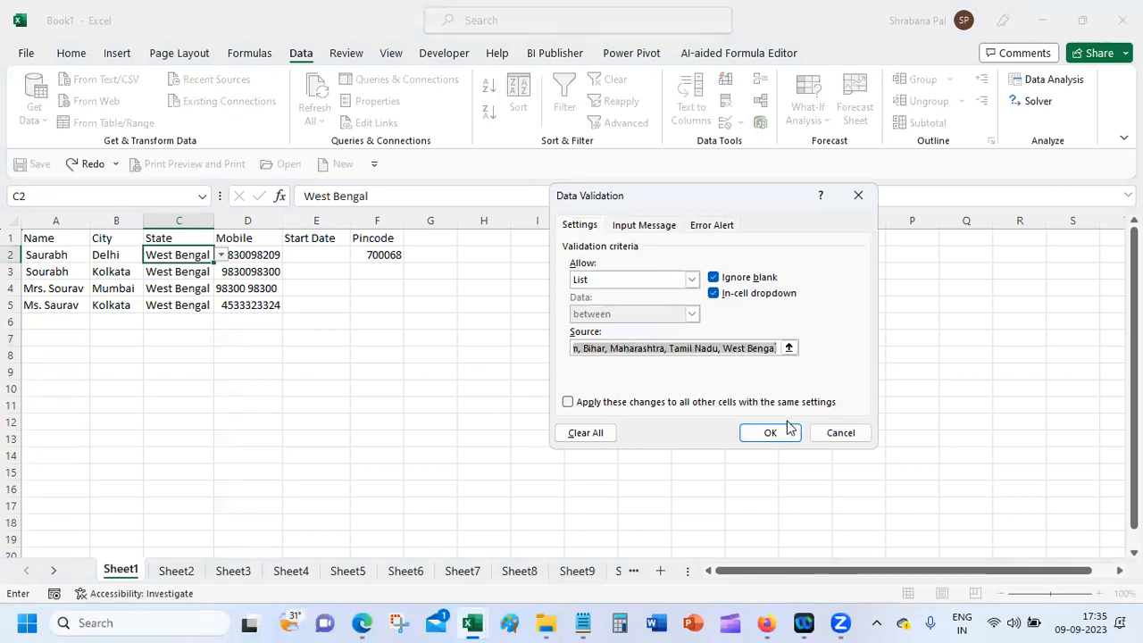
click(840, 433)
click(193, 575)
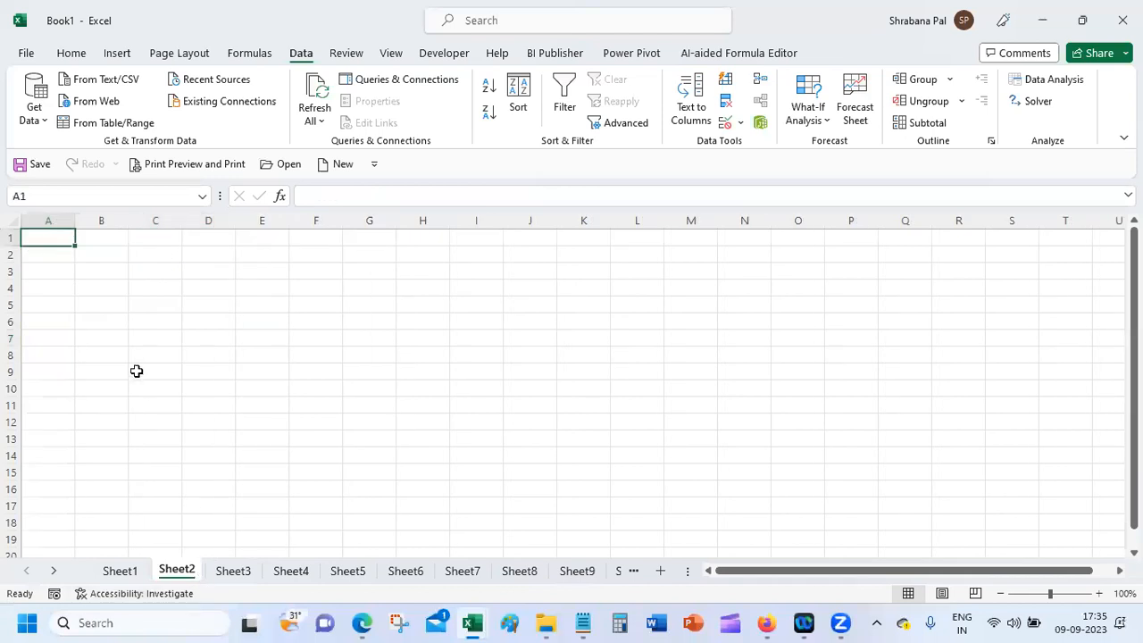
Step: Paste the comma-separated state list into A1, cancelling a stray Create Table dialog on A3
key(ctrl+v)
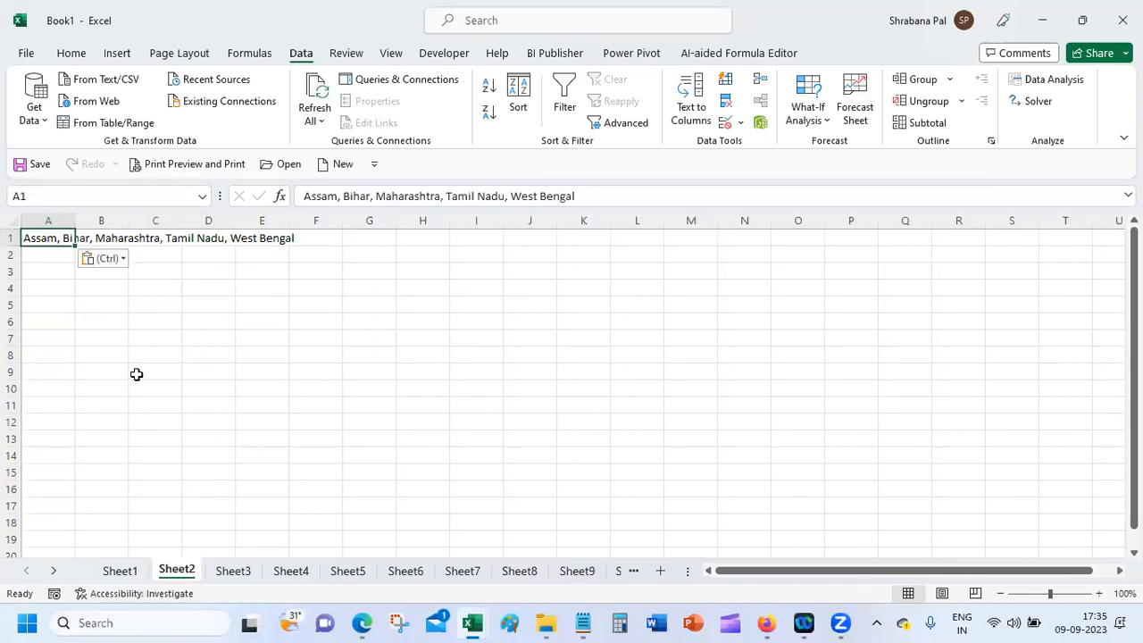
key(ctrl+c)
click(44, 269)
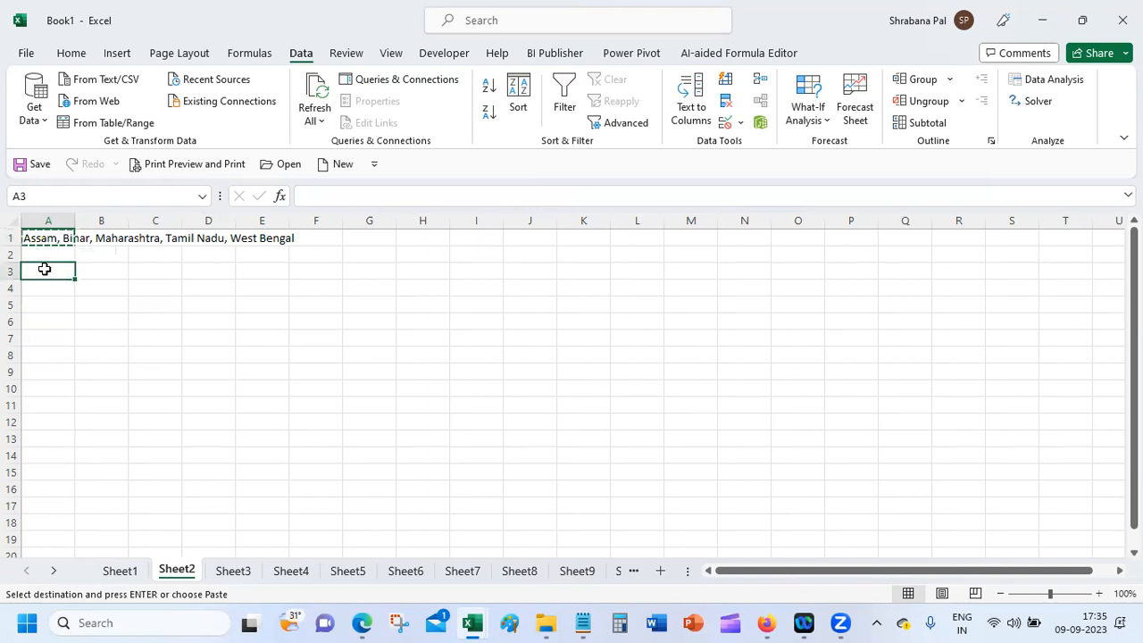
click(71, 52)
click(80, 164)
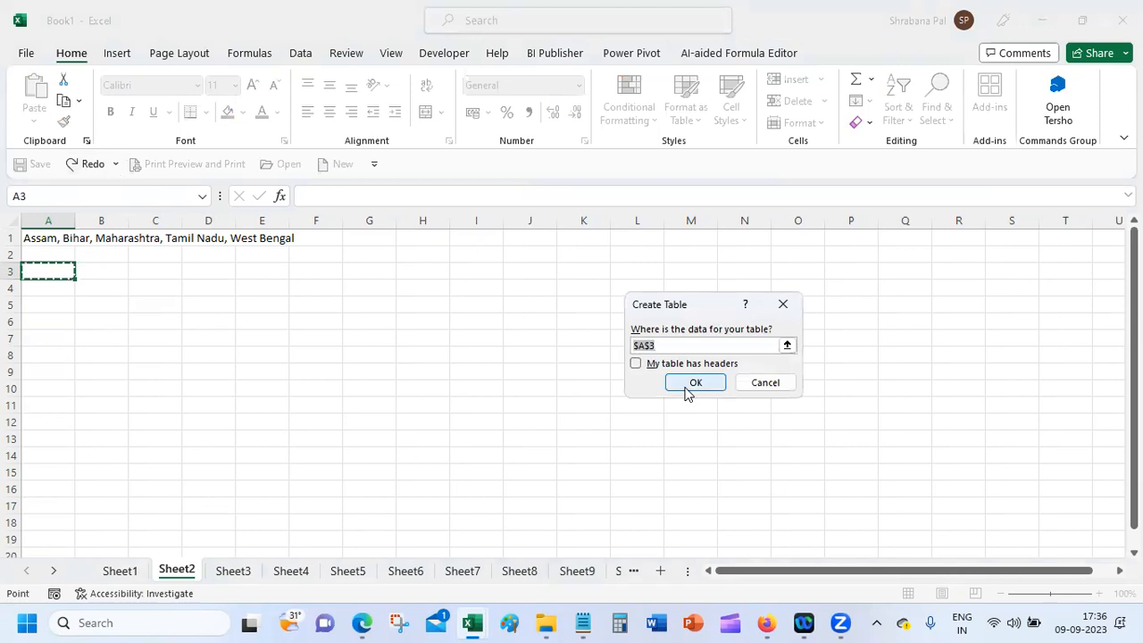
click(761, 383)
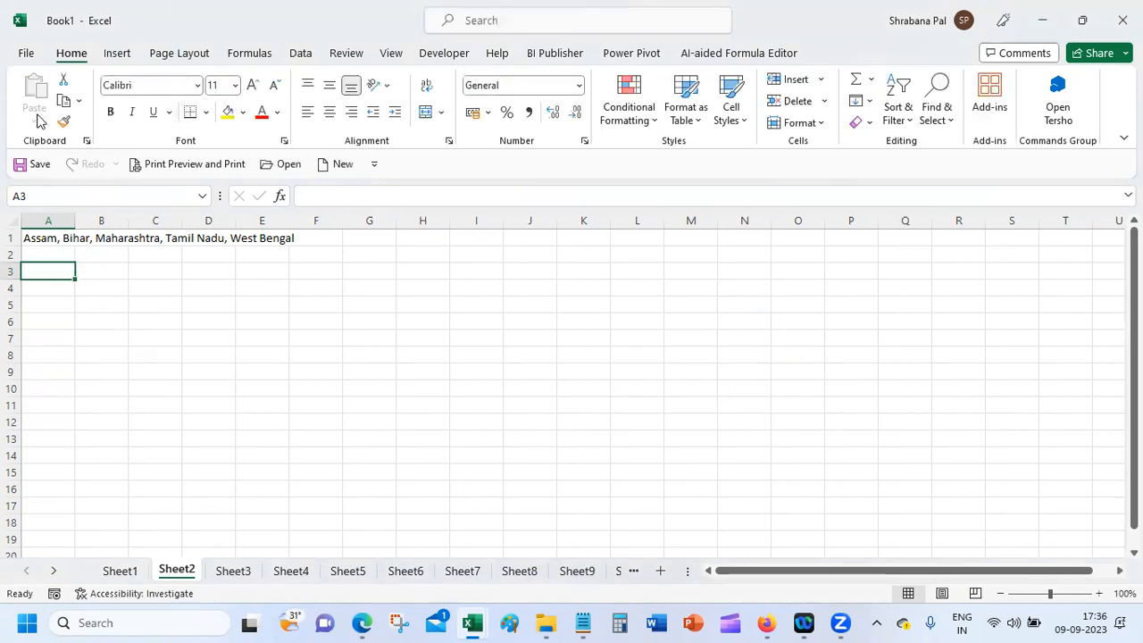
click(49, 238)
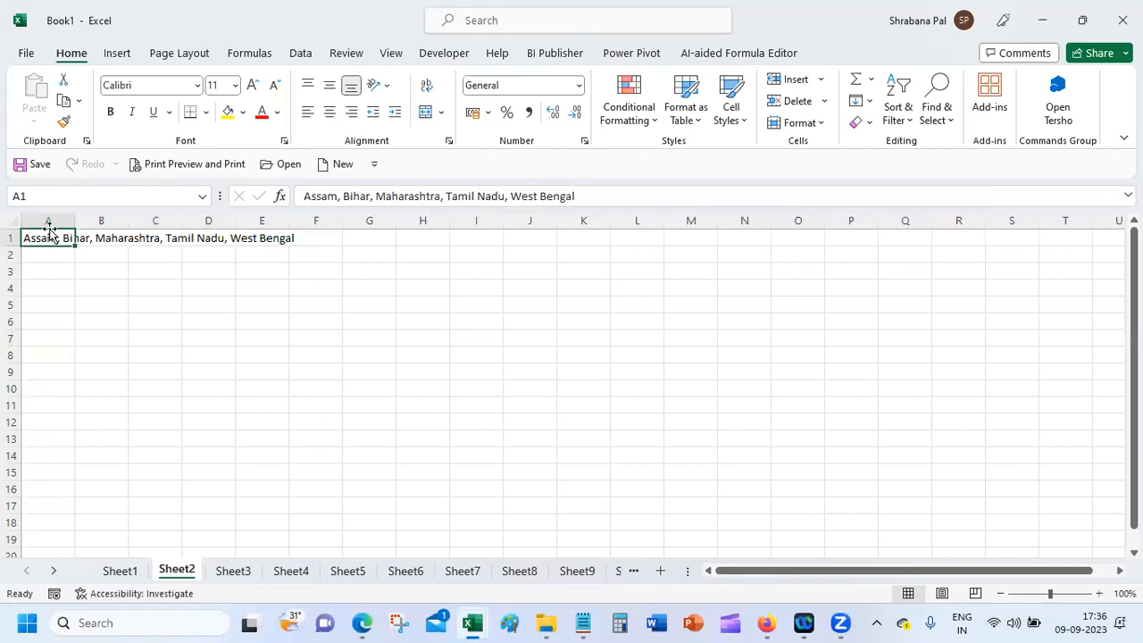
Step: Split A1's state list at commas into cells A1 through E1 with Text to Columns
click(301, 53)
click(688, 100)
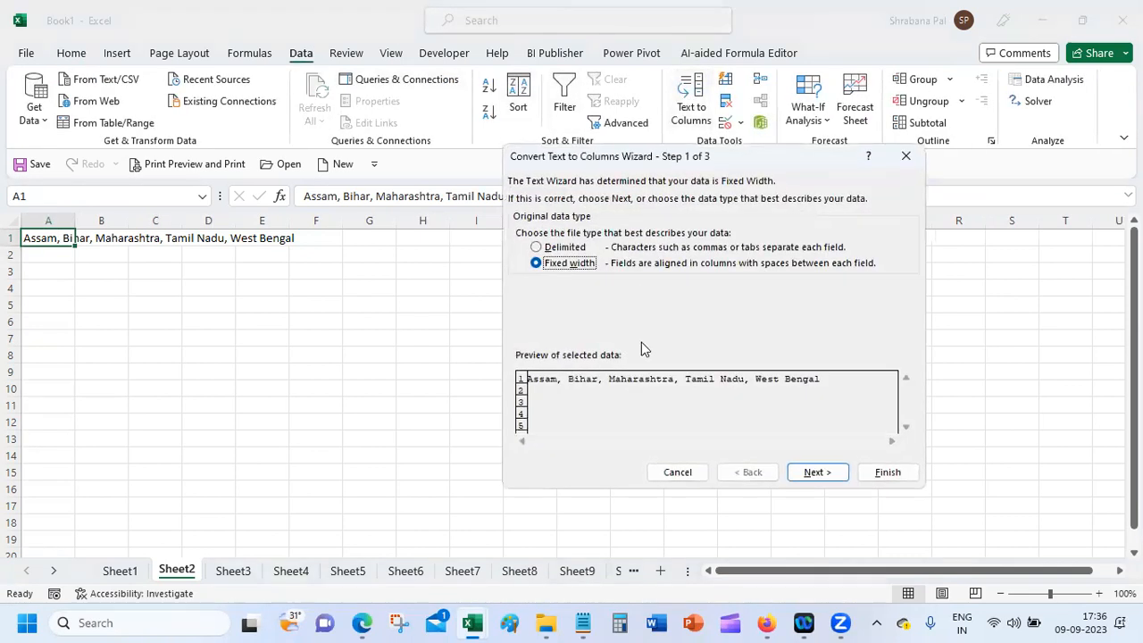
click(571, 249)
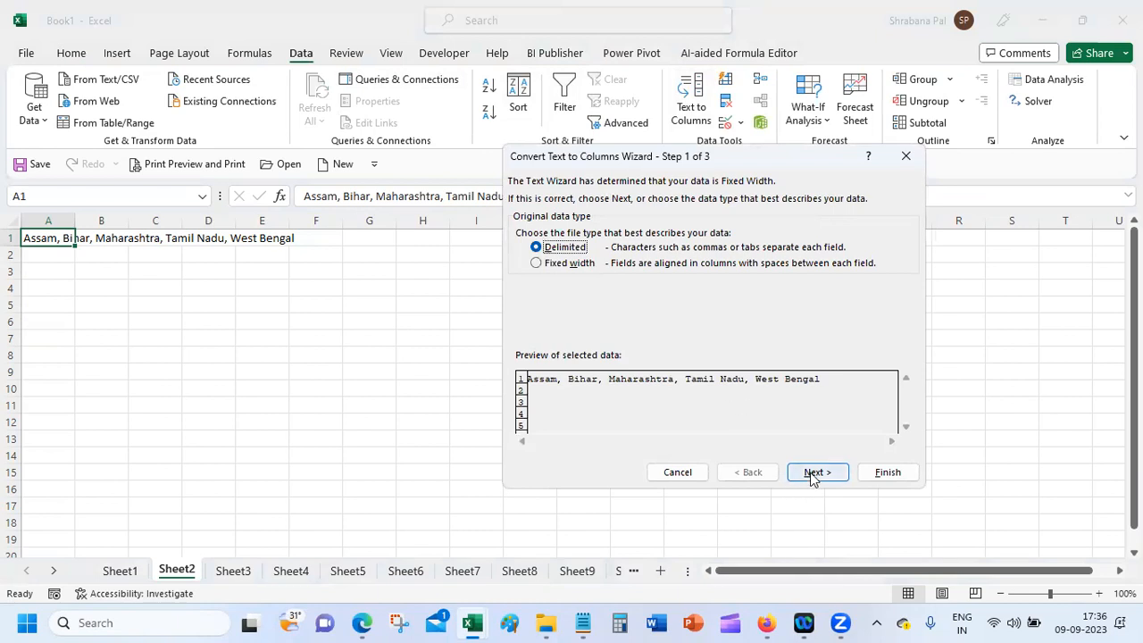
click(814, 473)
click(549, 263)
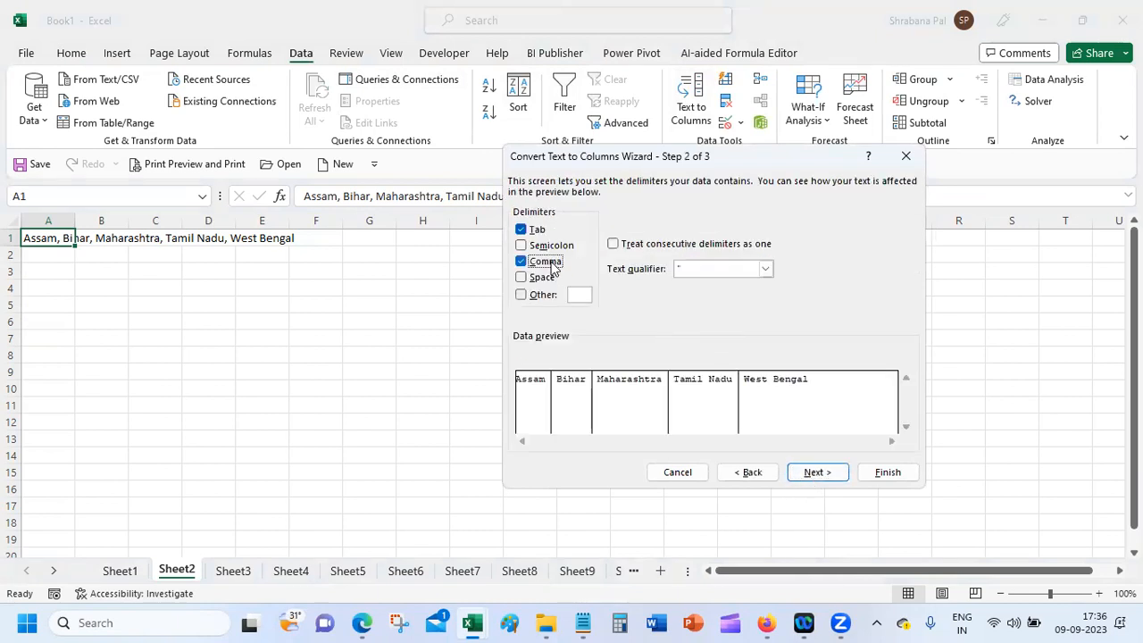
click(882, 473)
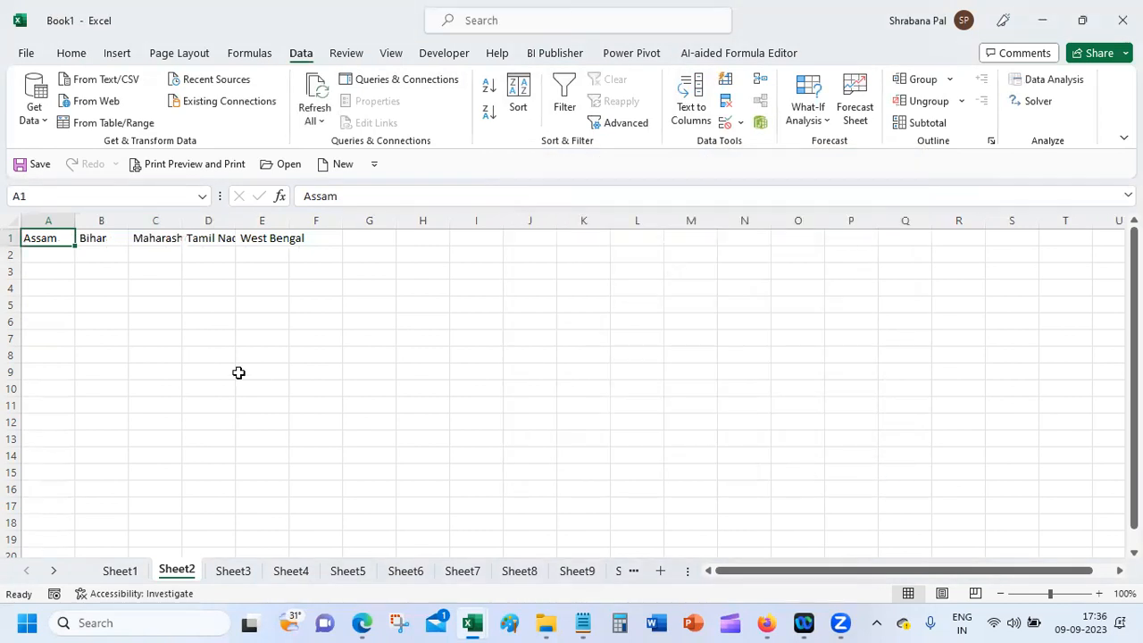
Step: AutoFit columns B through E so Bihar, Maharashtra, Tamil Nadu and West Bengal show fully
double_click(235, 219)
drag(182, 219, 182, 219)
double_click(182, 219)
double_click(129, 219)
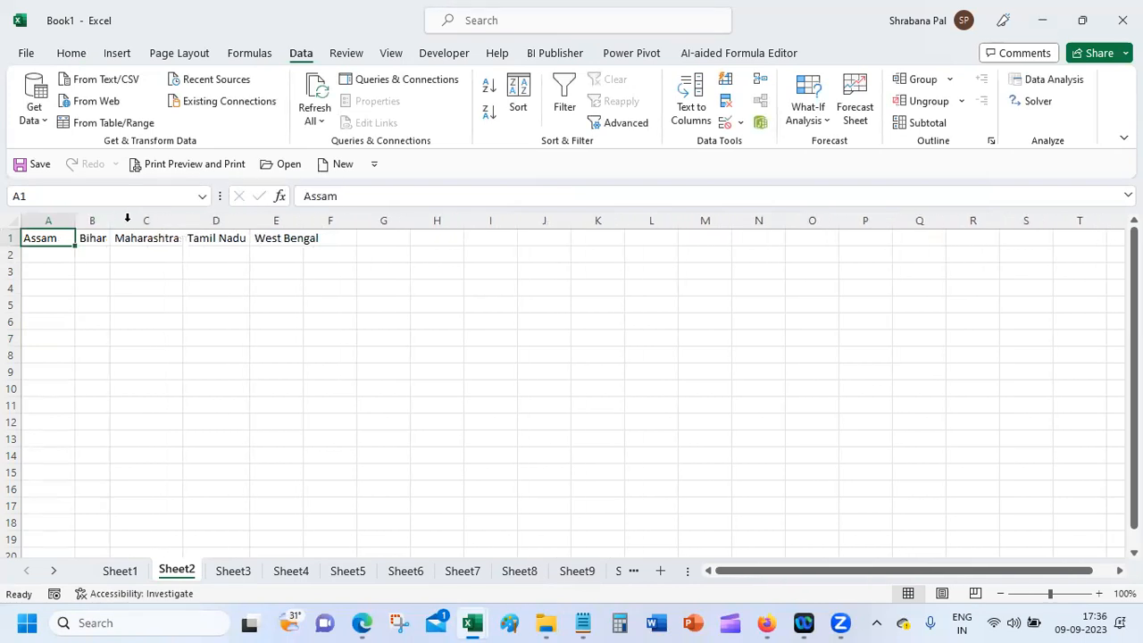
click(271, 237)
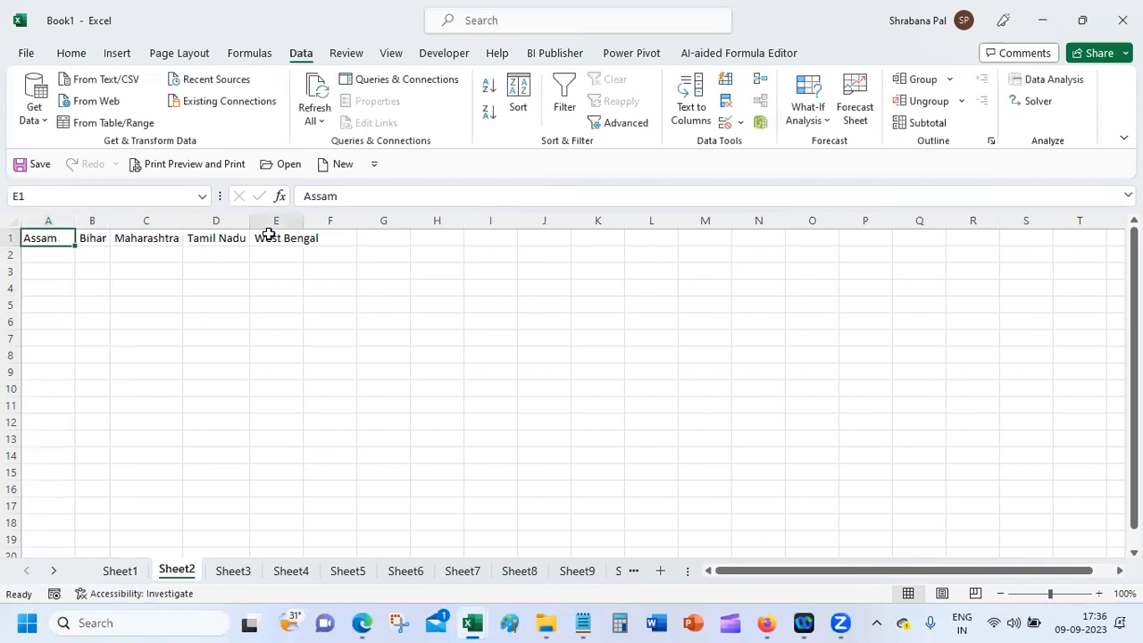
click(305, 196)
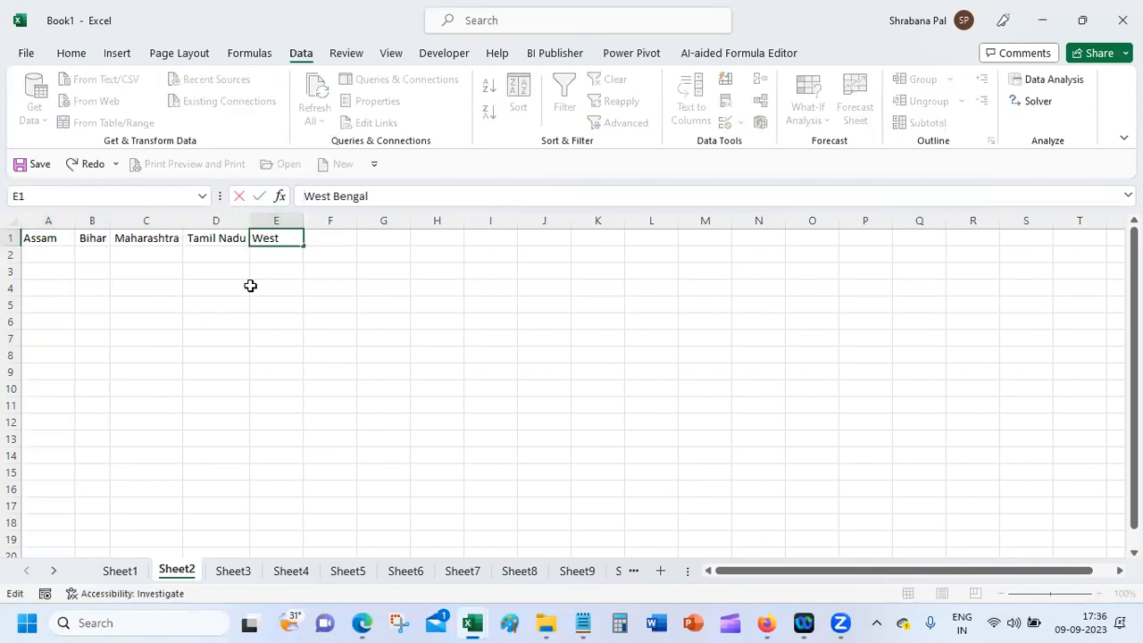
key(Return)
double_click(300, 217)
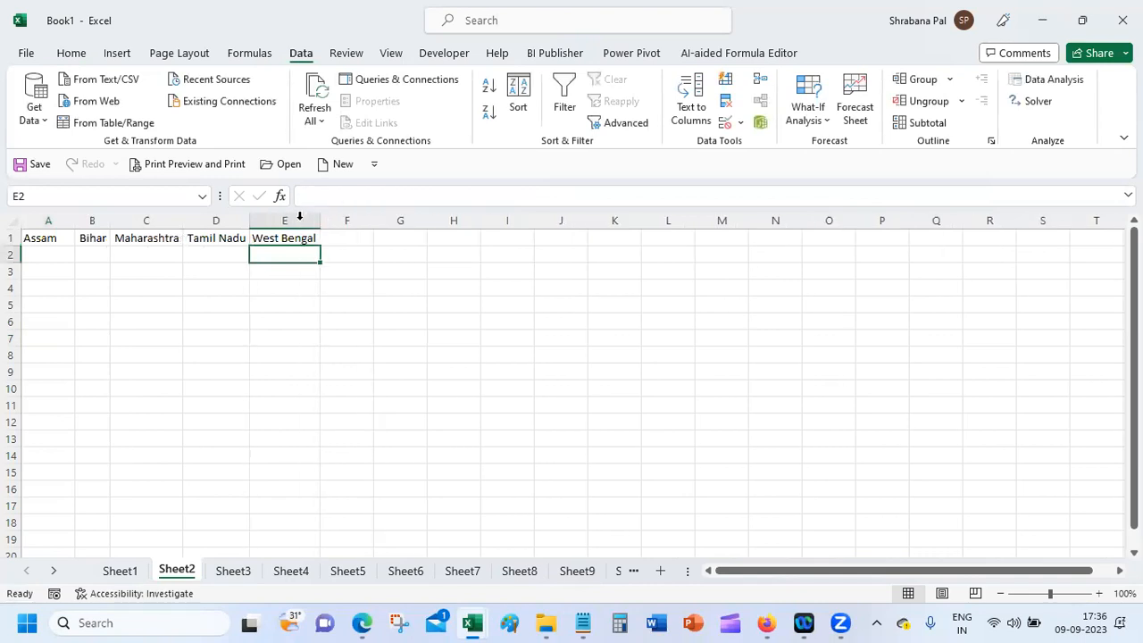
drag(250, 220, 265, 221)
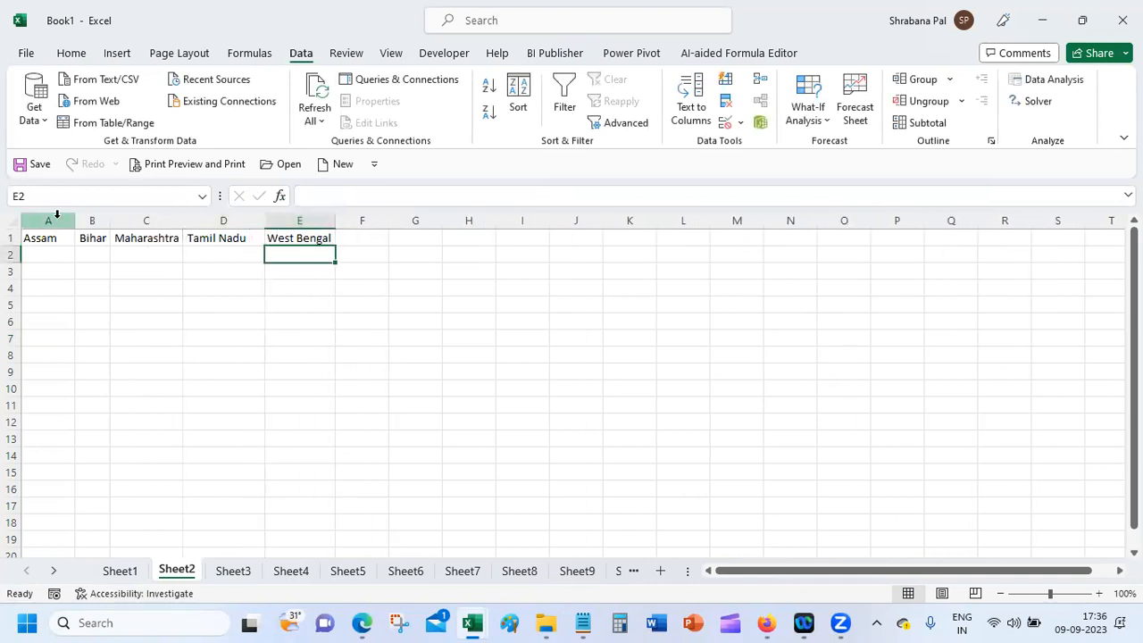
drag(40, 238, 314, 240)
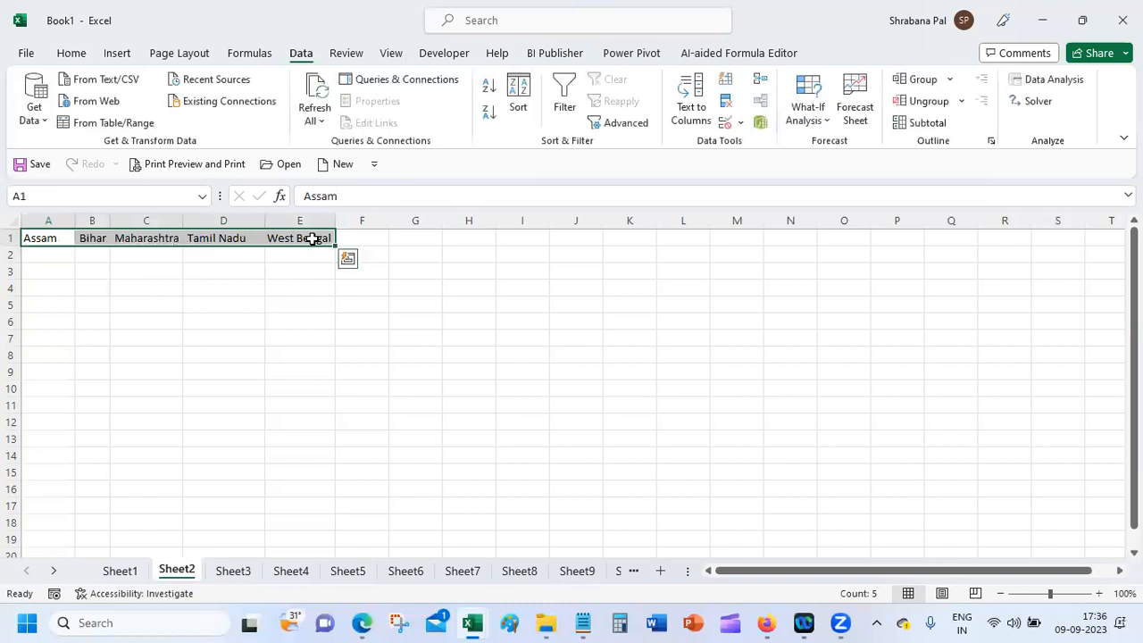
Step: Paste the five states transposed into a vertical list starting at A3
key(ctrl+c)
click(41, 269)
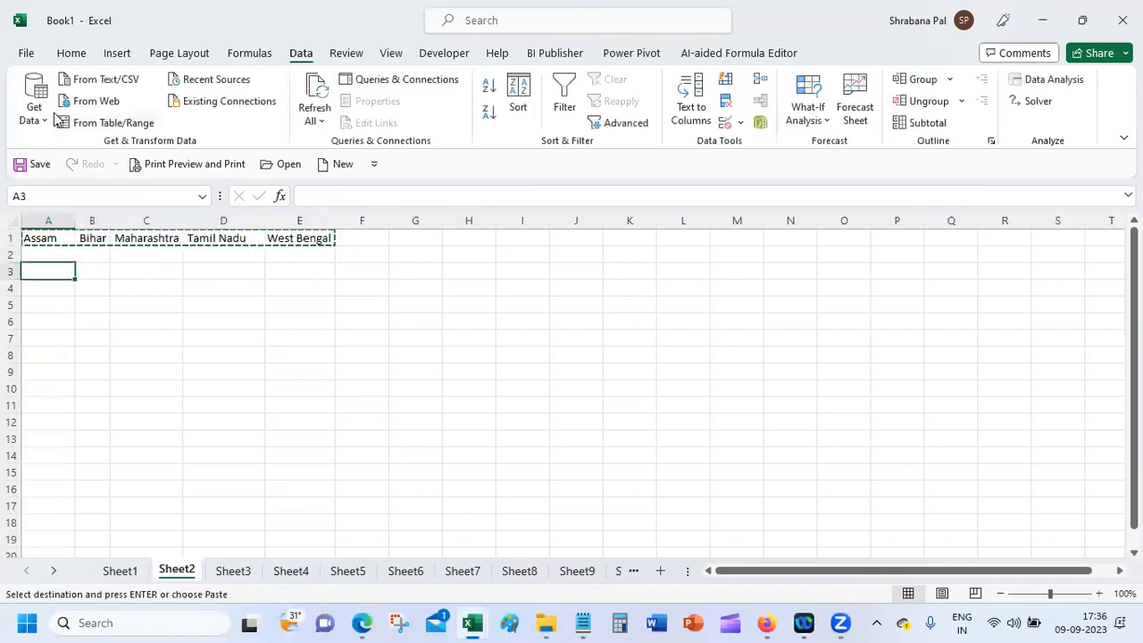
click(71, 53)
click(34, 134)
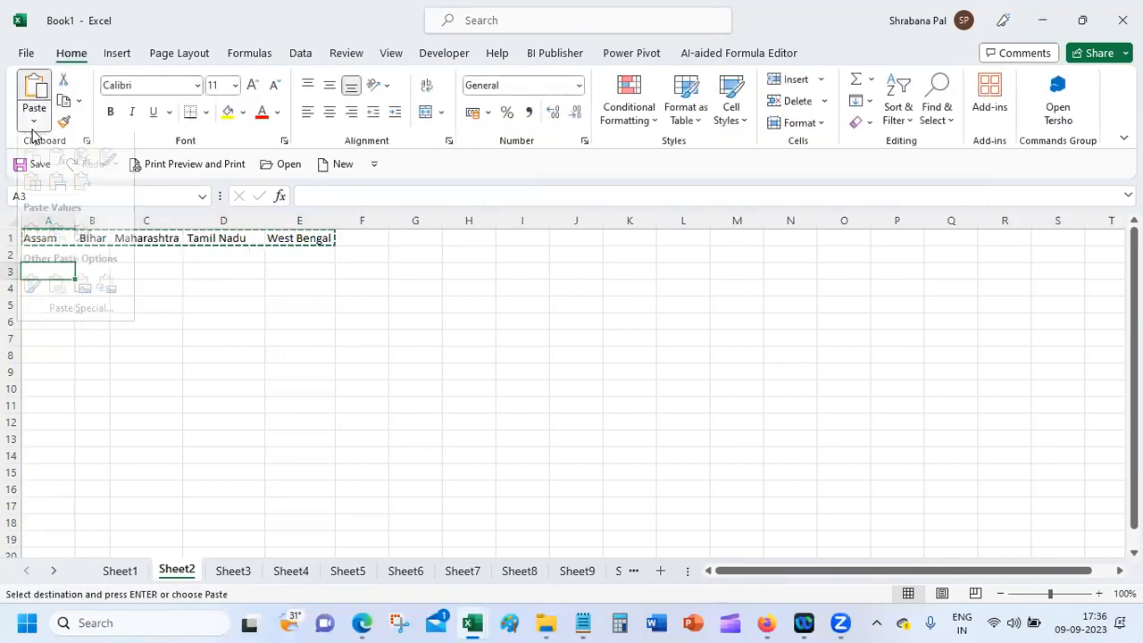
click(86, 197)
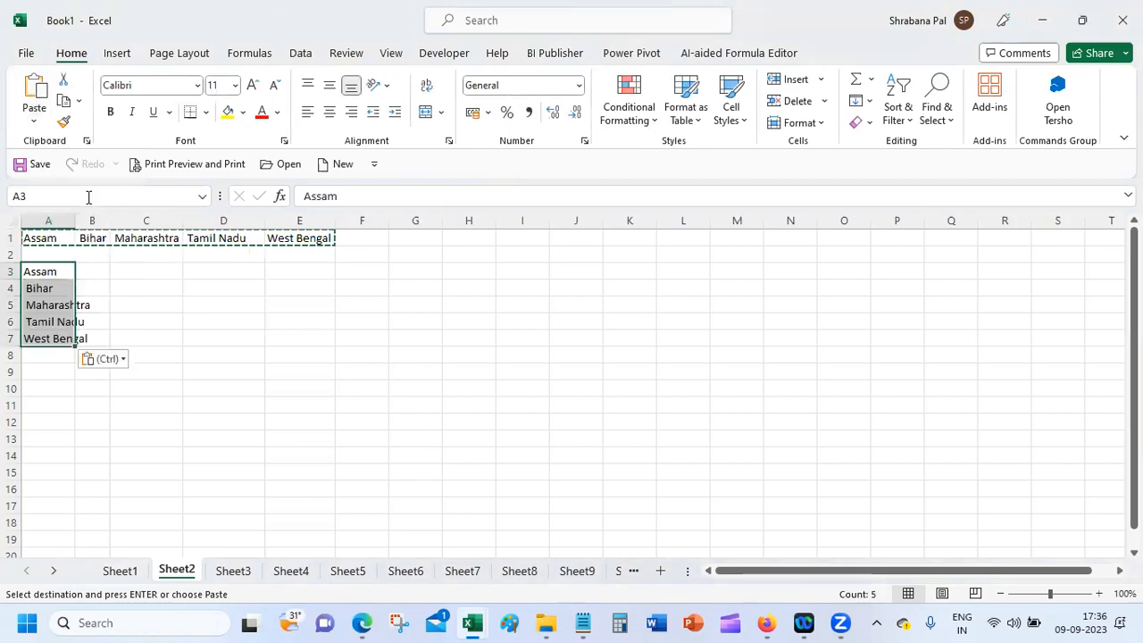
click(78, 386)
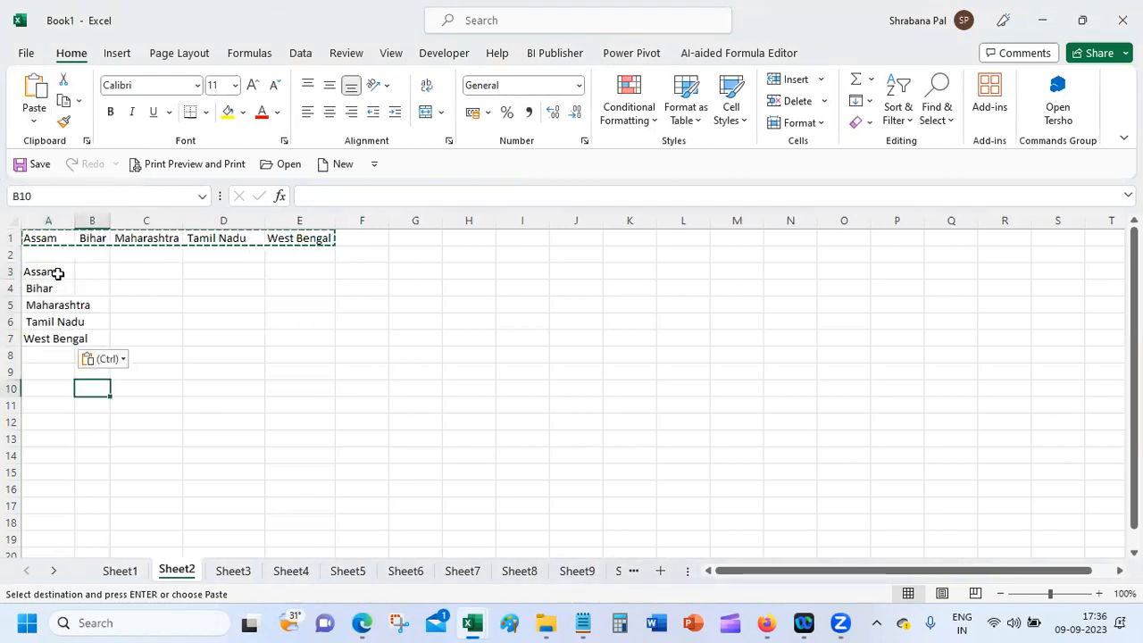
Step: Delete the original horizontal row 1 of states
click(59, 258)
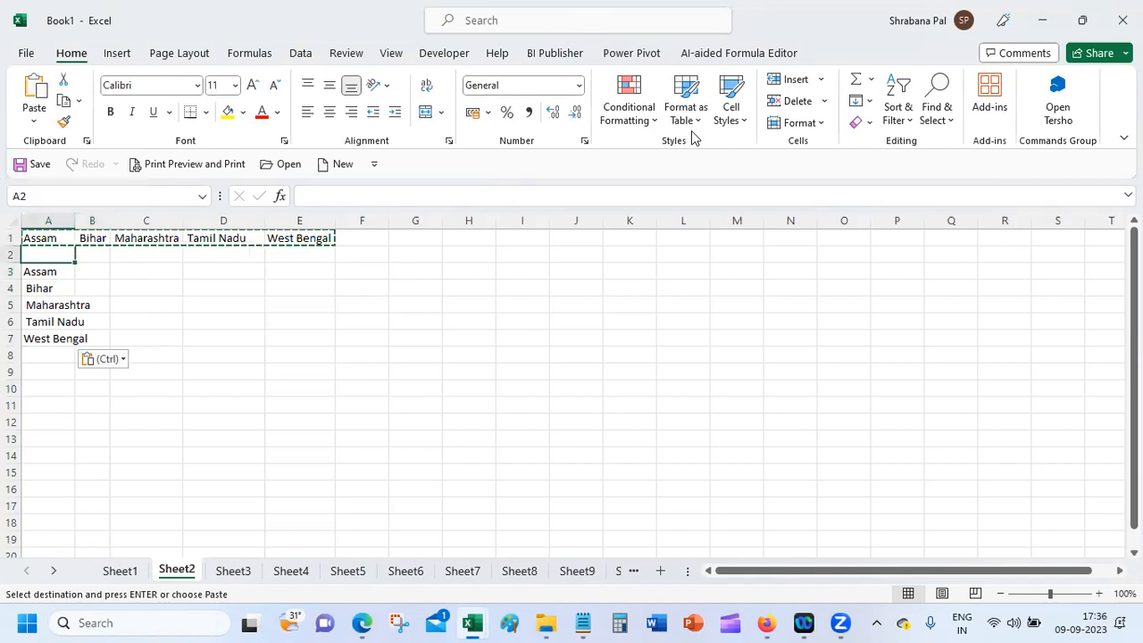
click(695, 138)
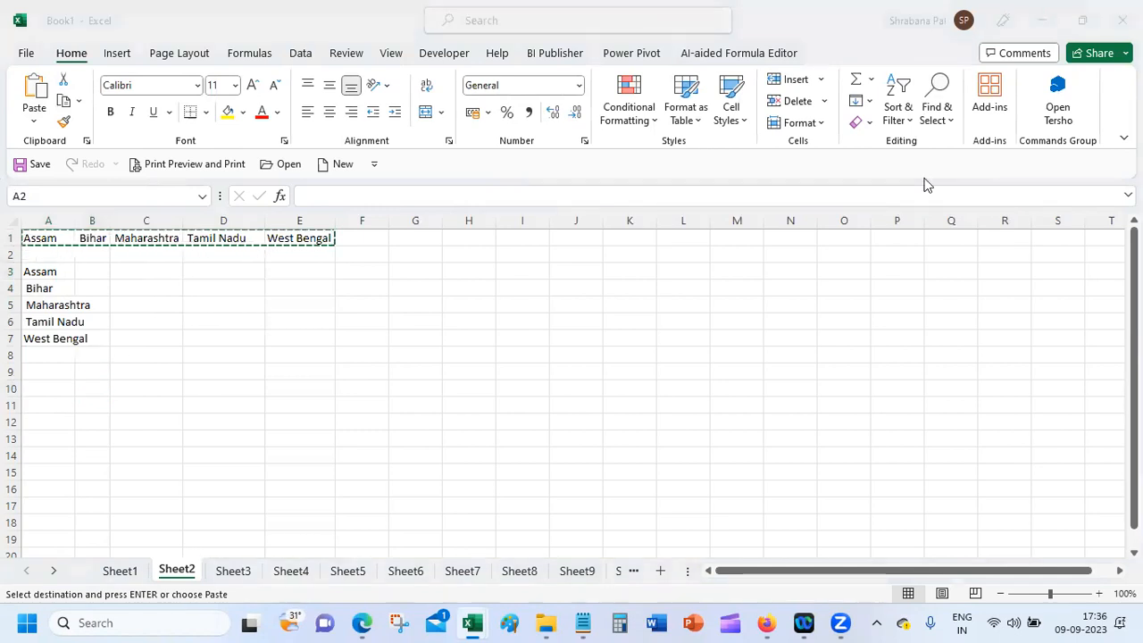
click(82, 271)
double_click(82, 271)
click(36, 258)
click(12, 234)
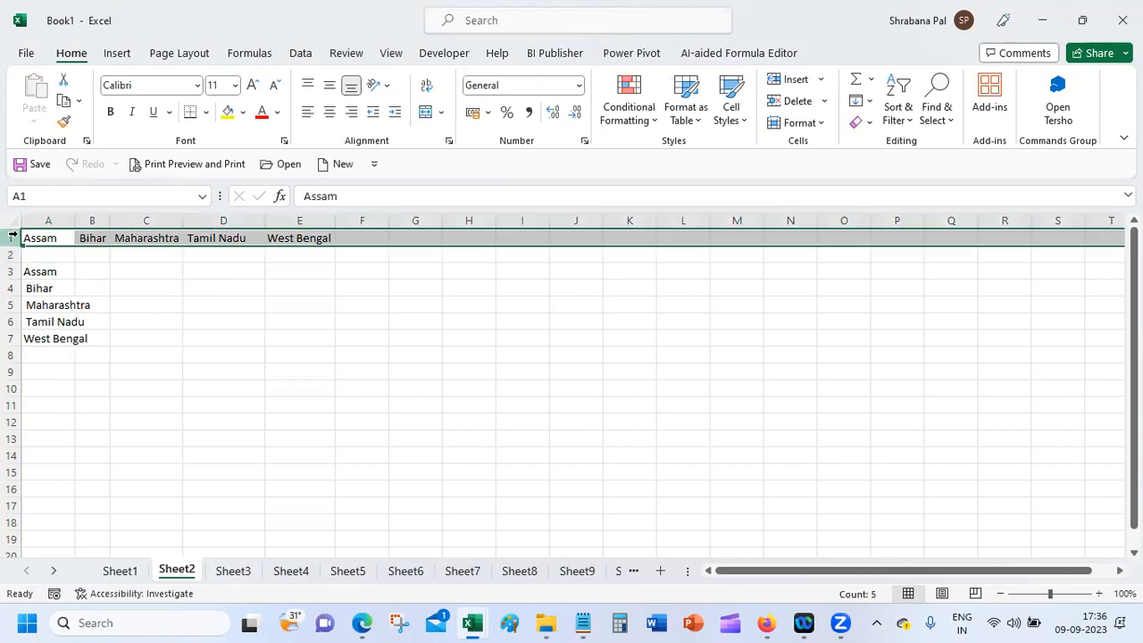
right_click(13, 235)
key(Escape)
click(77, 405)
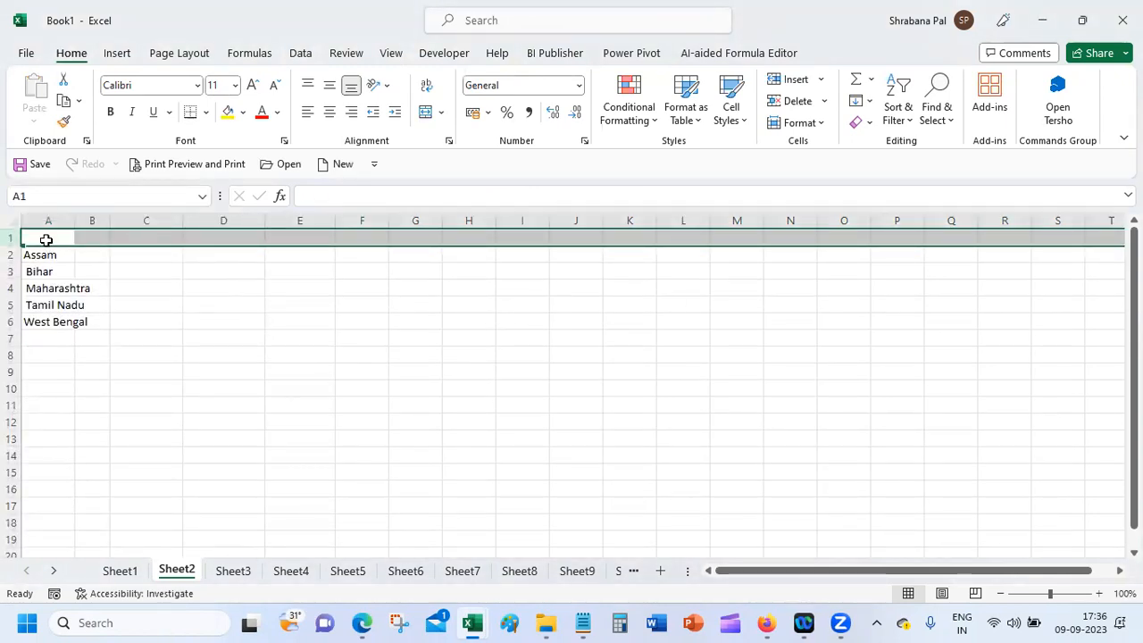
Step: Add the heading State in A1
click(46, 240)
text(Stat)
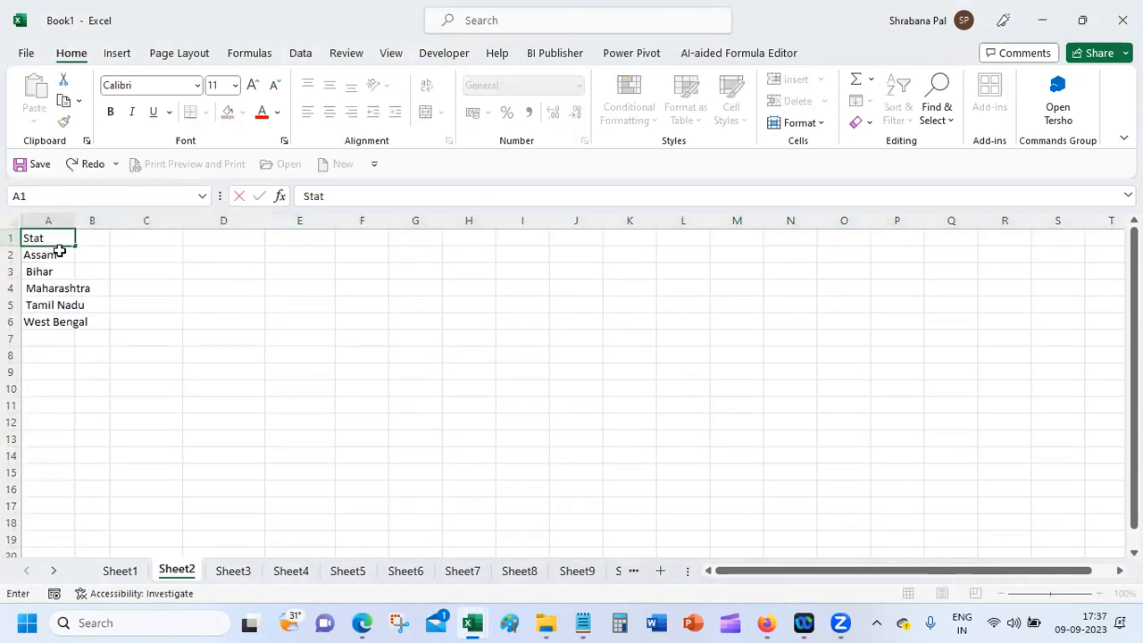
text(e)
key(Return)
Step: Remove the leading spaces from Bihar, Maharashtra and Tamil Nadu
click(41, 272)
click(303, 195)
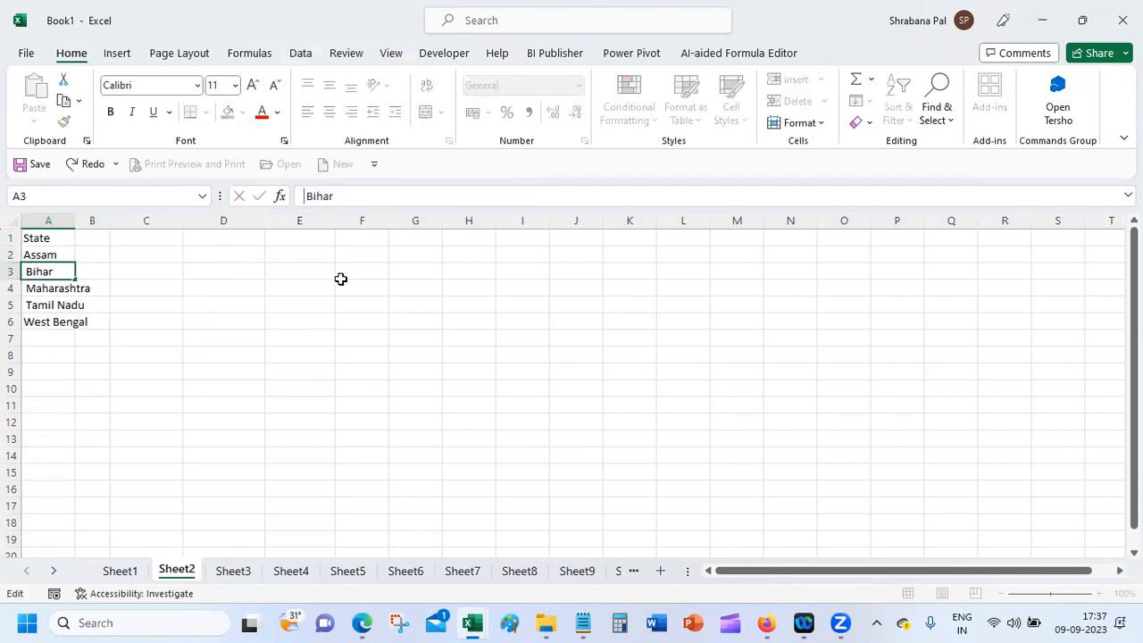
key(Delete)
click(48, 289)
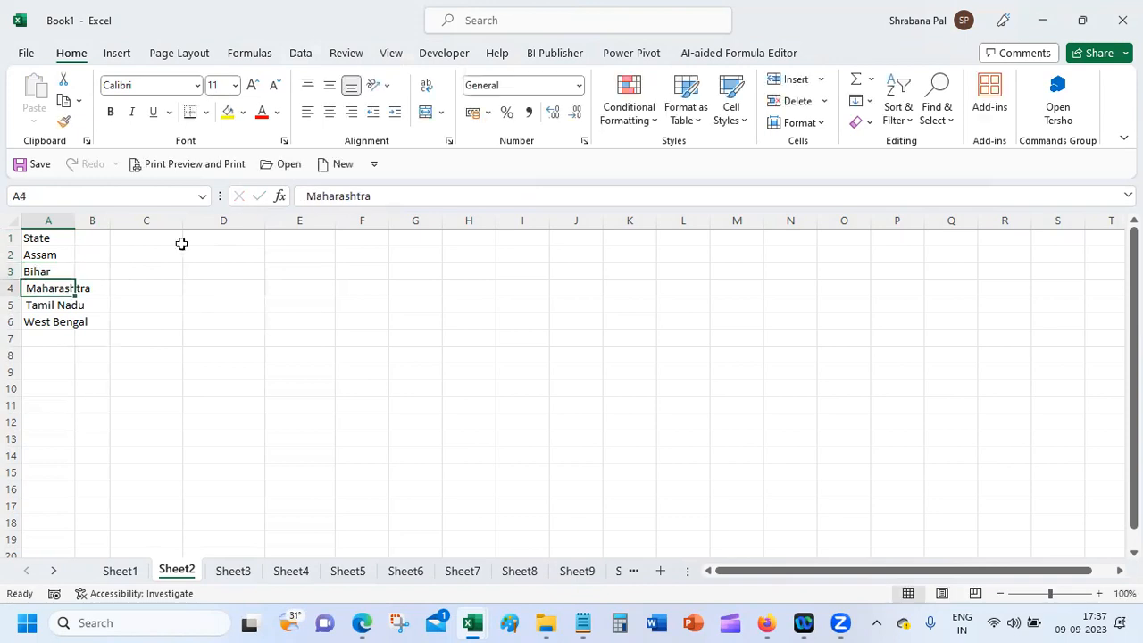
click(308, 197)
key(Delete)
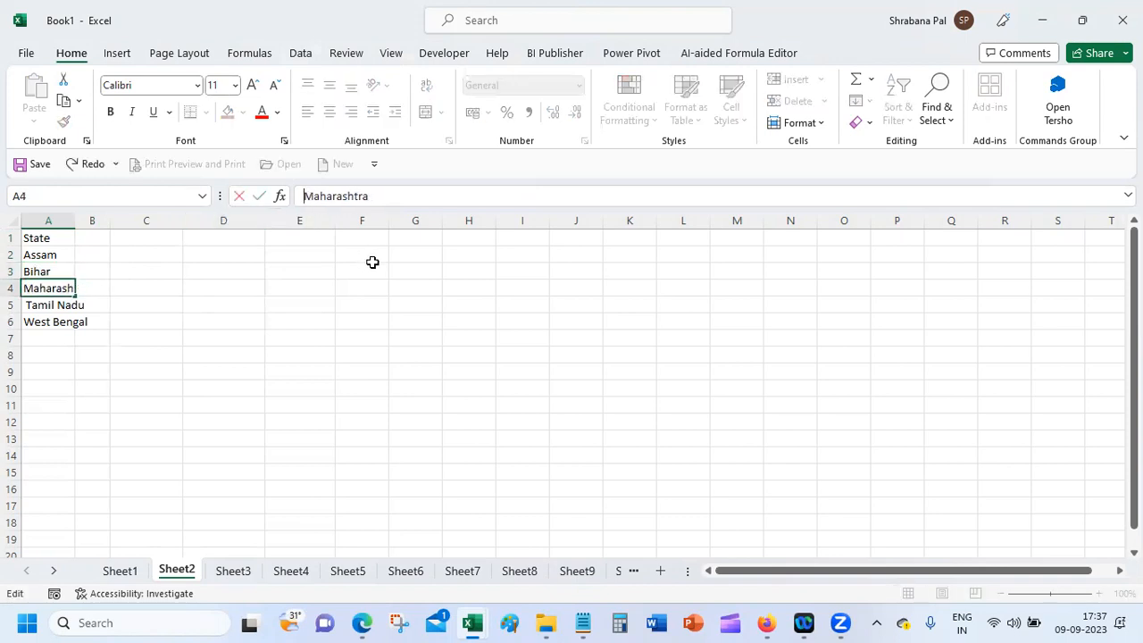
key(Return)
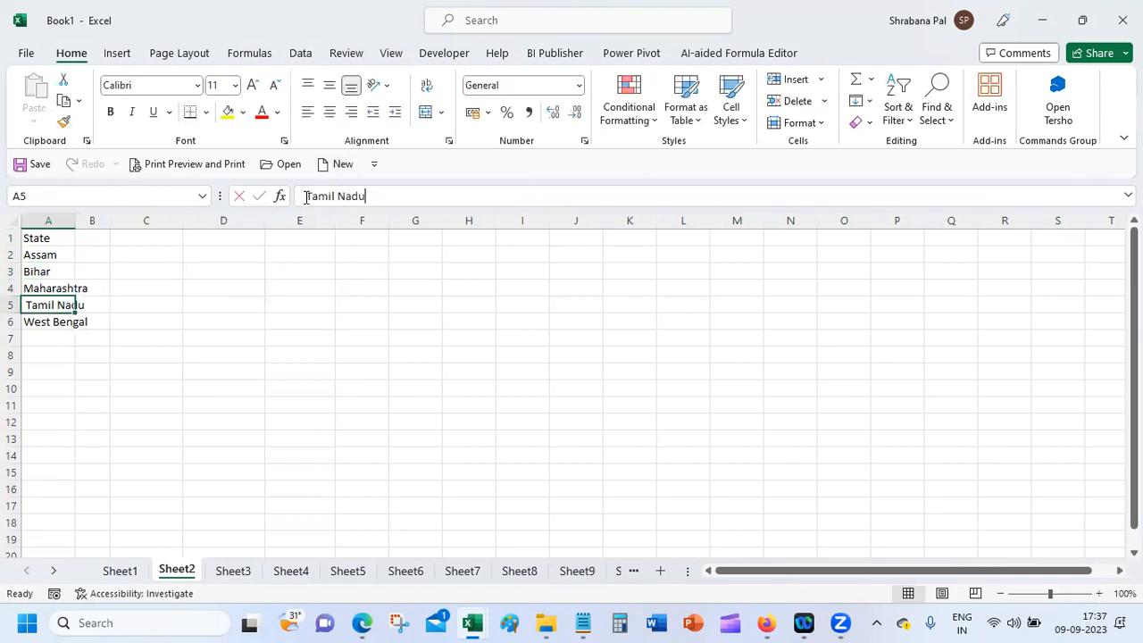
click(307, 197)
key(Delete)
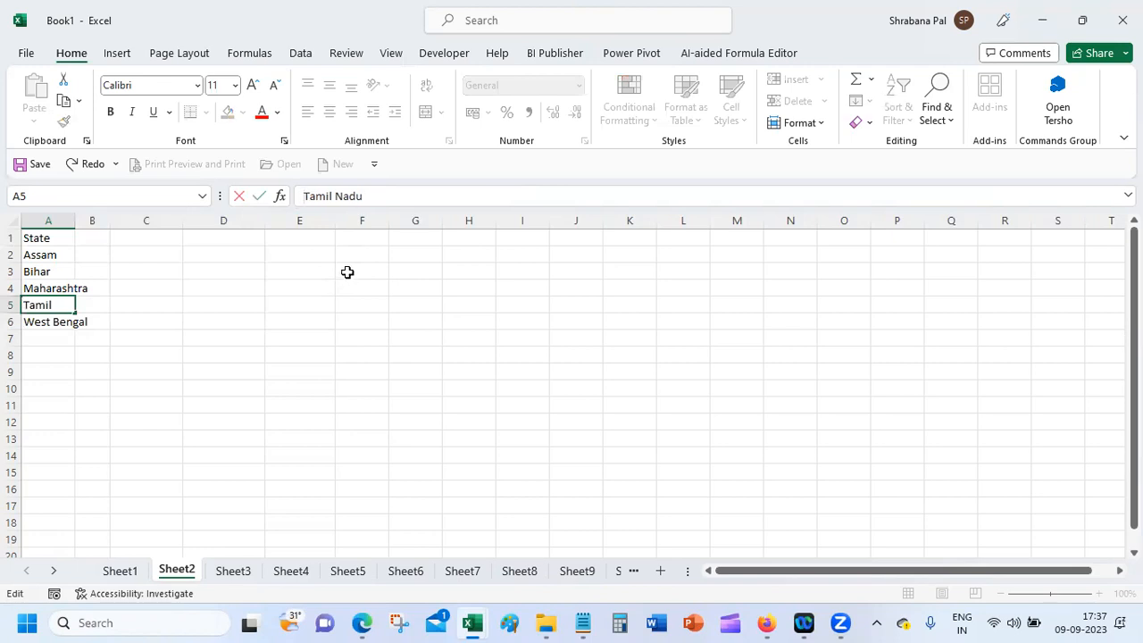
key(Return)
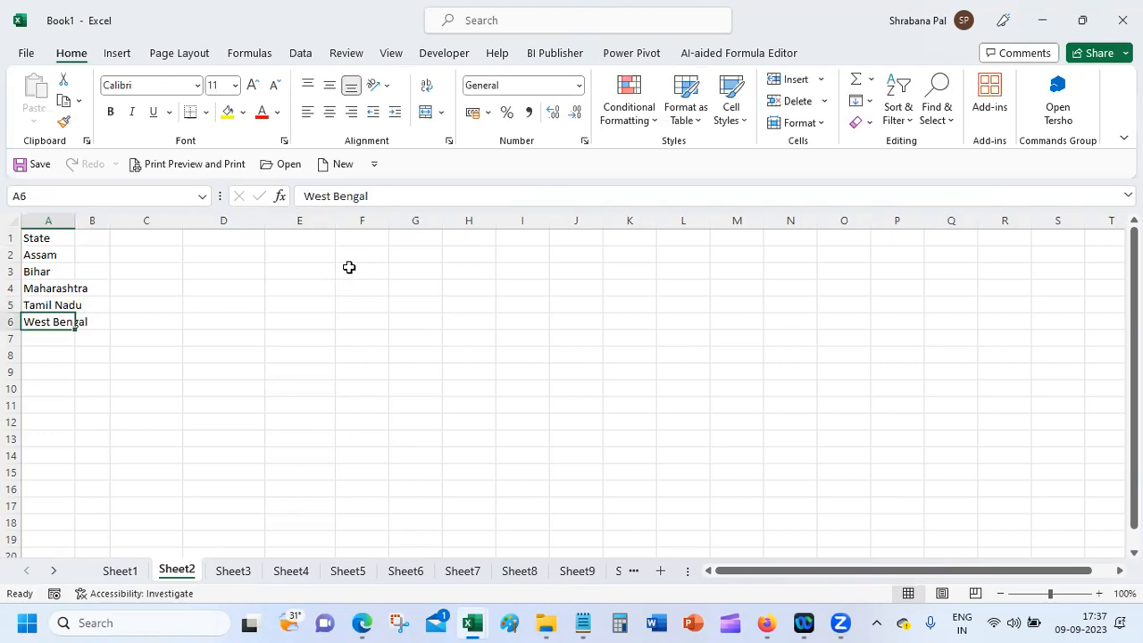
Step: AutoFit column A to the longest state name
click(123, 356)
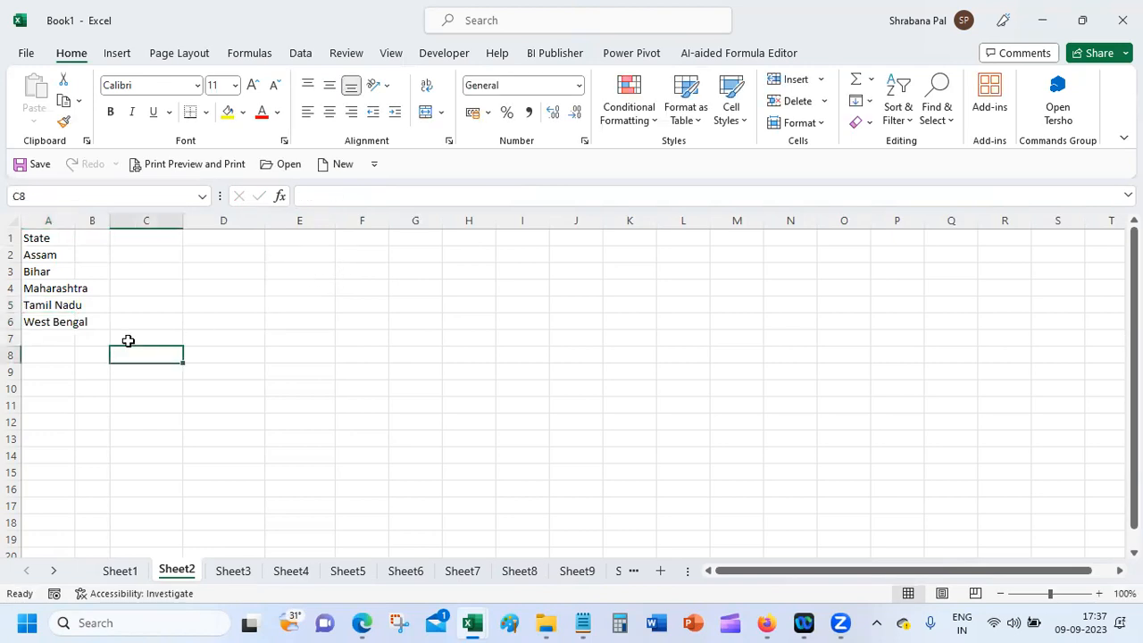
double_click(76, 221)
click(70, 360)
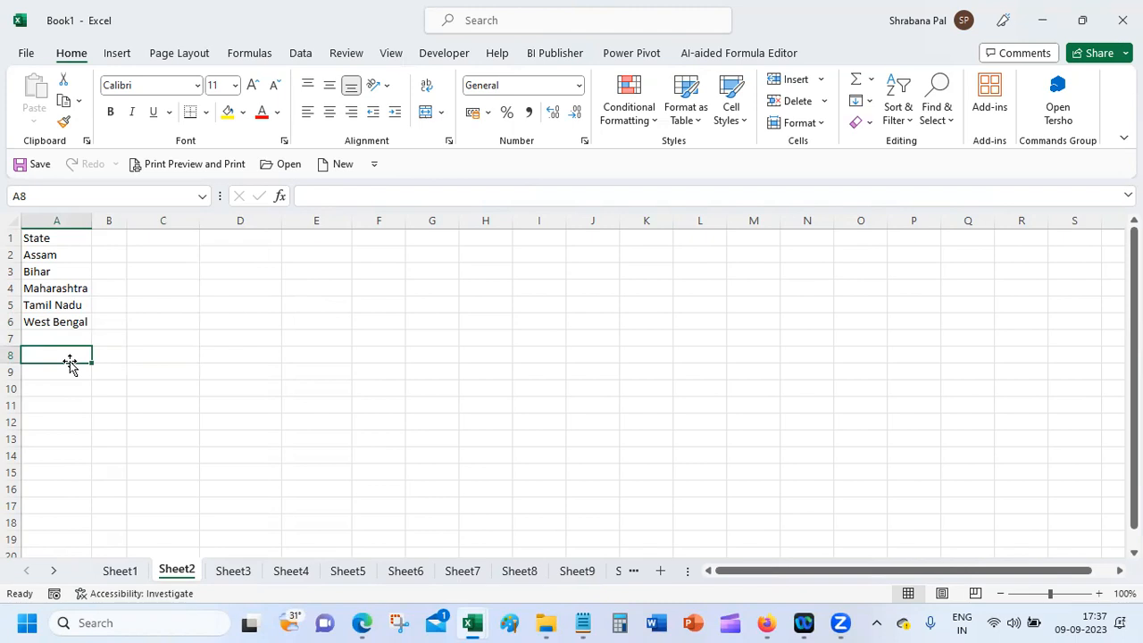
Step: On Sheet1, enter 'States' in G1 and select the column cells below down to G20
click(57, 254)
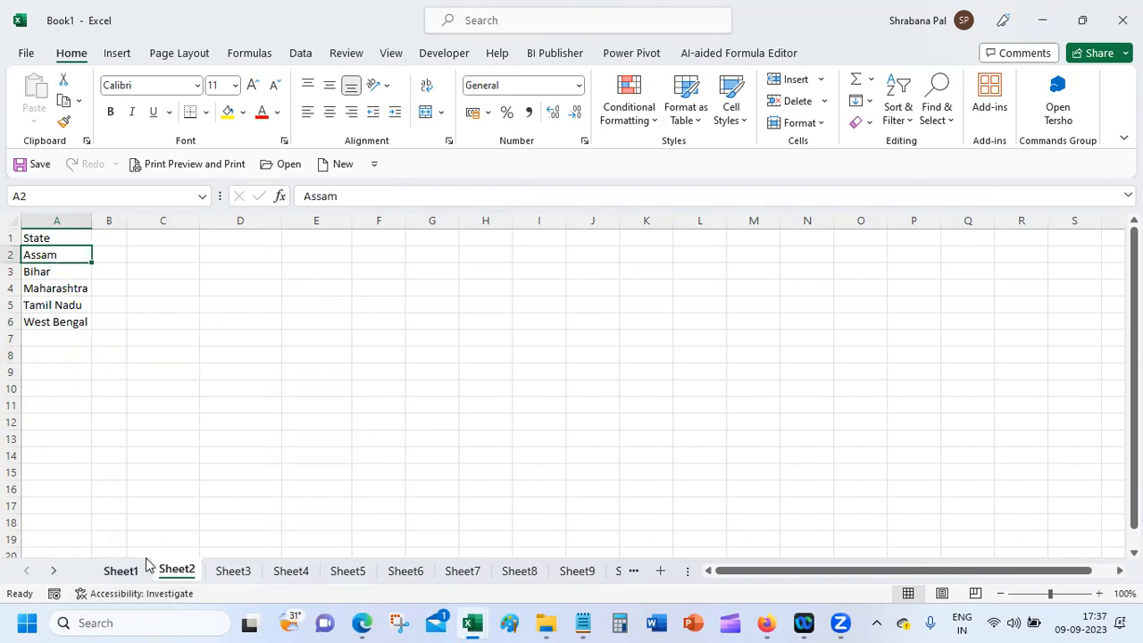
click(118, 570)
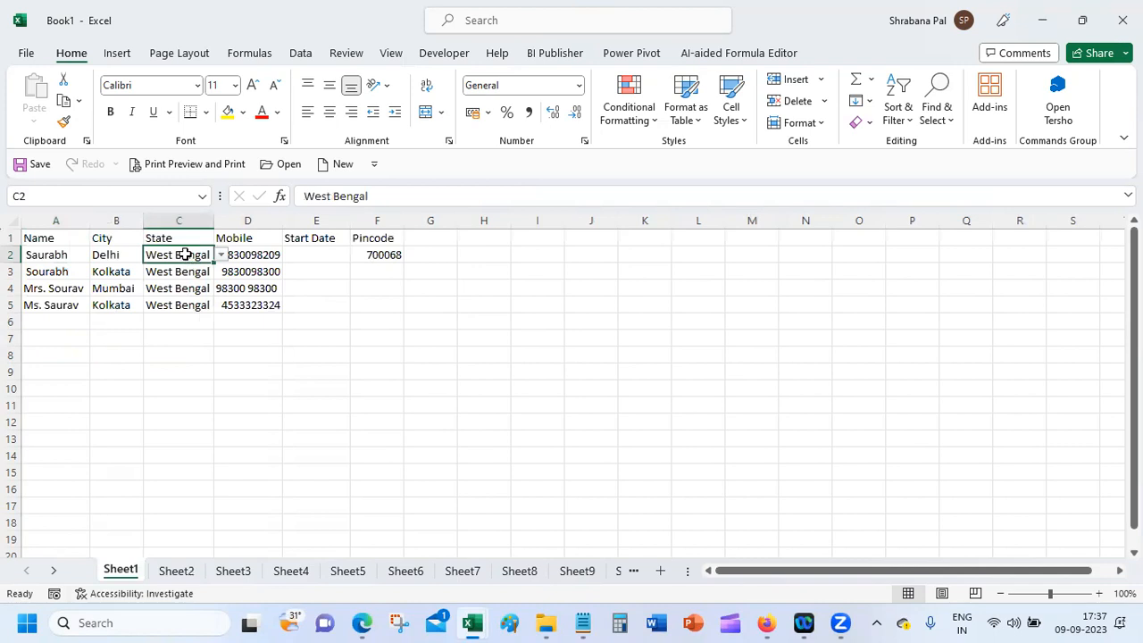
click(429, 238)
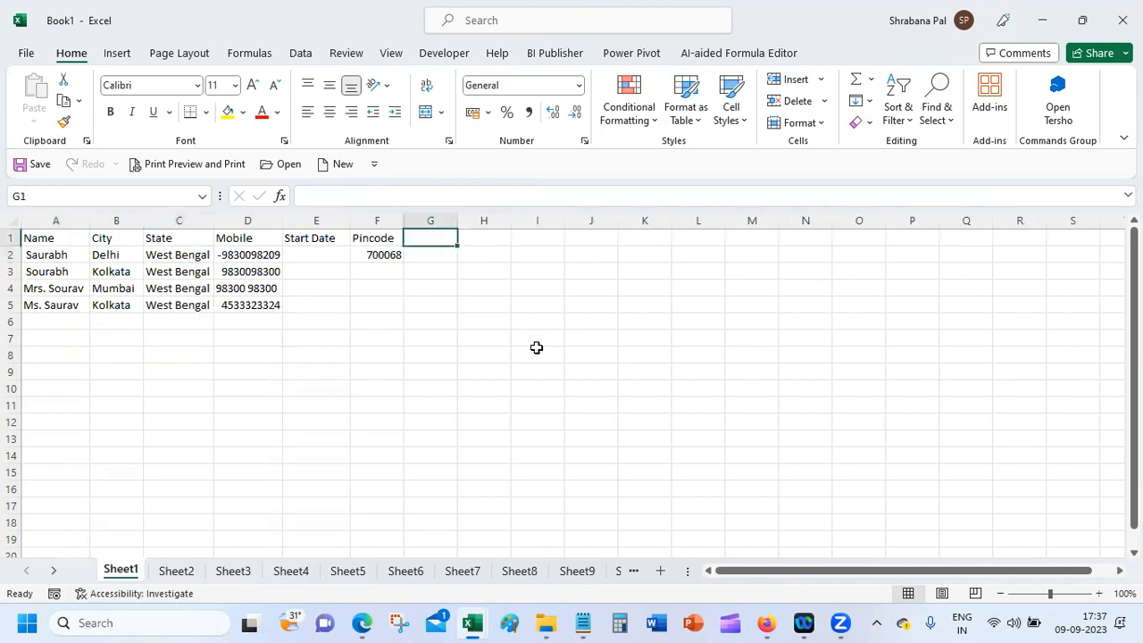
text(States)
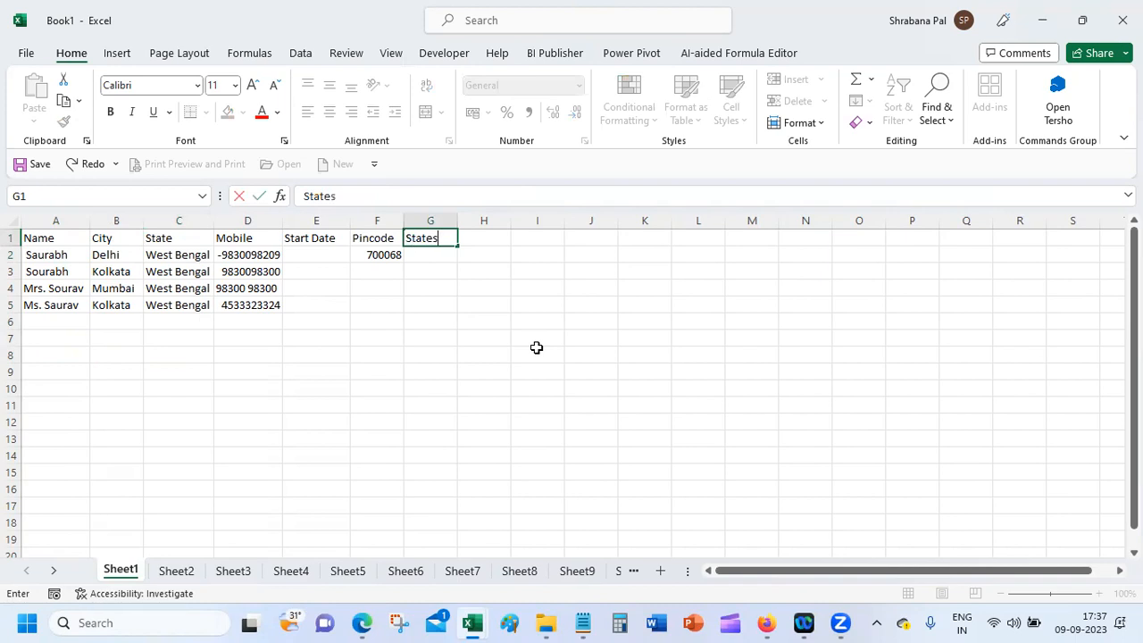
key(Return)
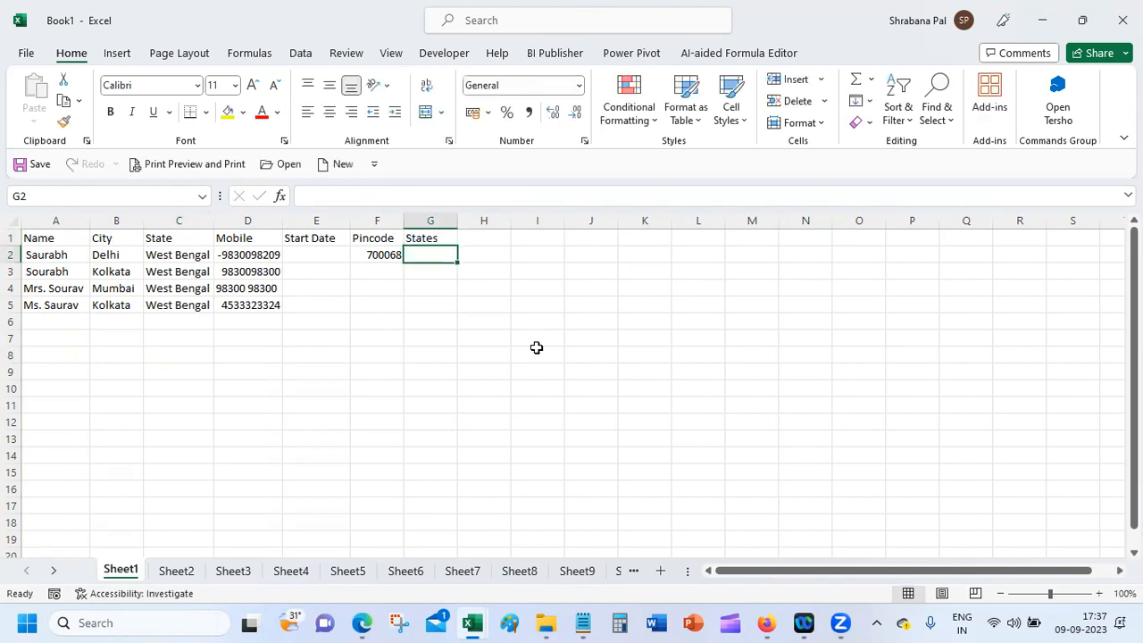
key(shift+Down)
key(shift+Down)
key(shift+Down)
key(shift+Down)
key(shift+Down)
key(shift+Down)
key(shift+Down)
key(shift+Down)
key(shift+Down)
key(shift+Down)
key(shift+Down)
key(shift+Down)
key(shift+Down)
key(shift+Down)
key(shift+Down)
key(shift+Down)
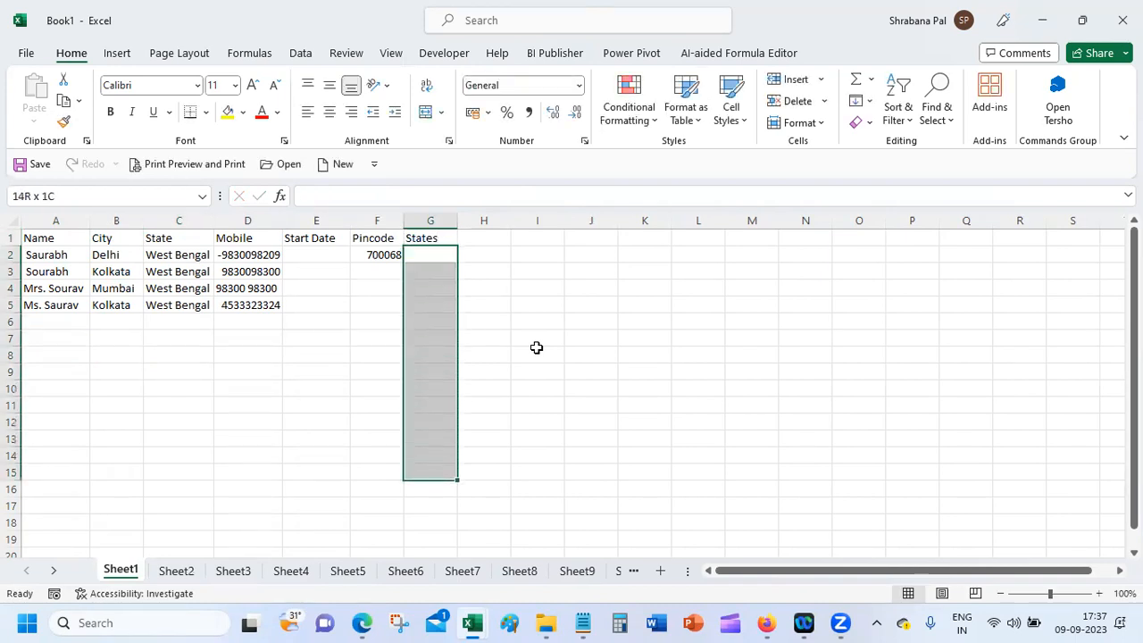
key(shift+Down)
key(shift+Down)
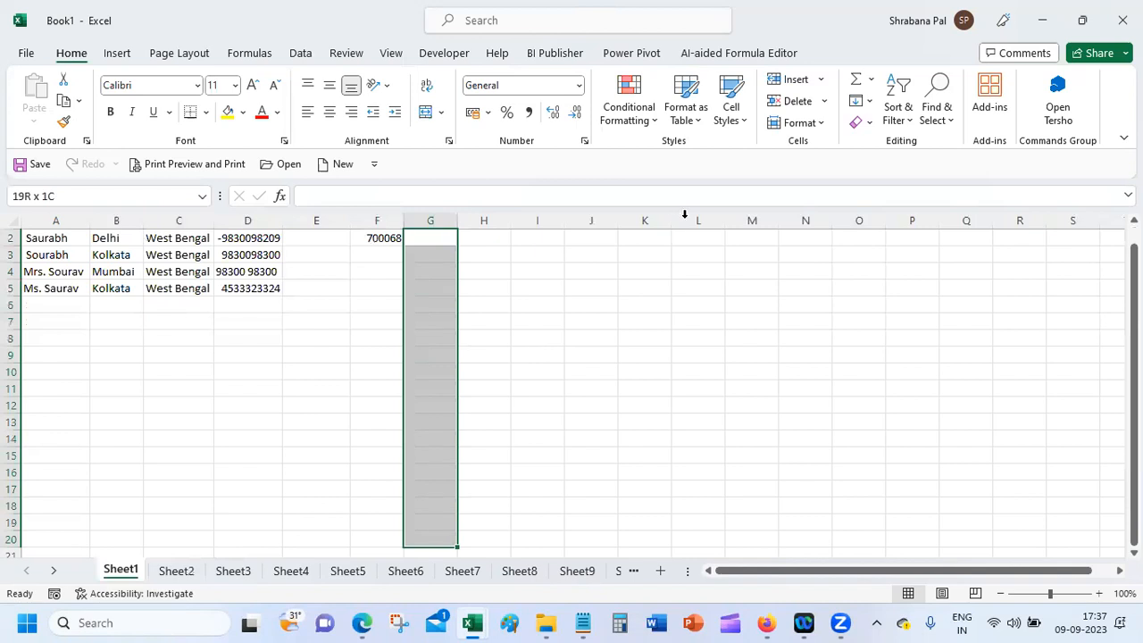
click(317, 59)
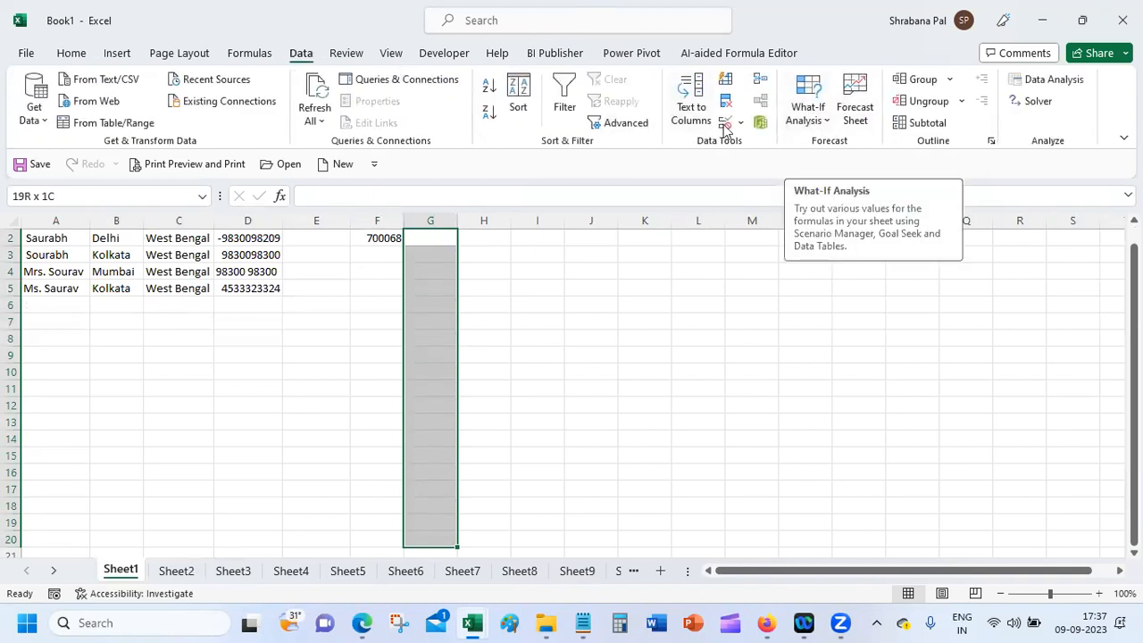
Step: Add a List data validation to column G with source =Sheet2!$A$2:$A$6
click(740, 122)
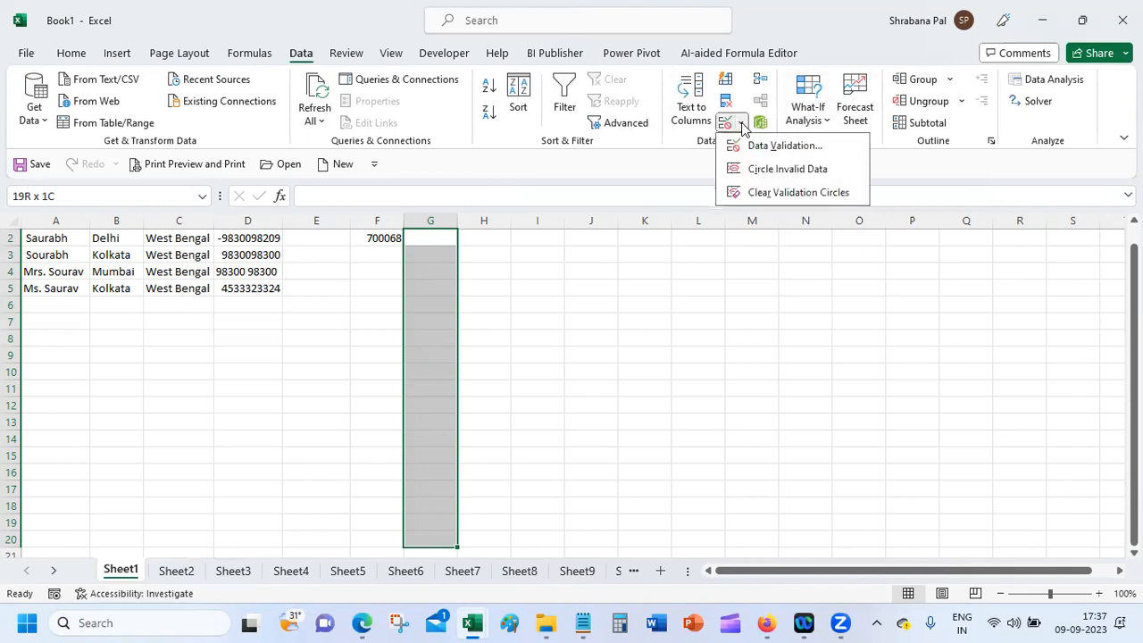
click(781, 147)
click(634, 277)
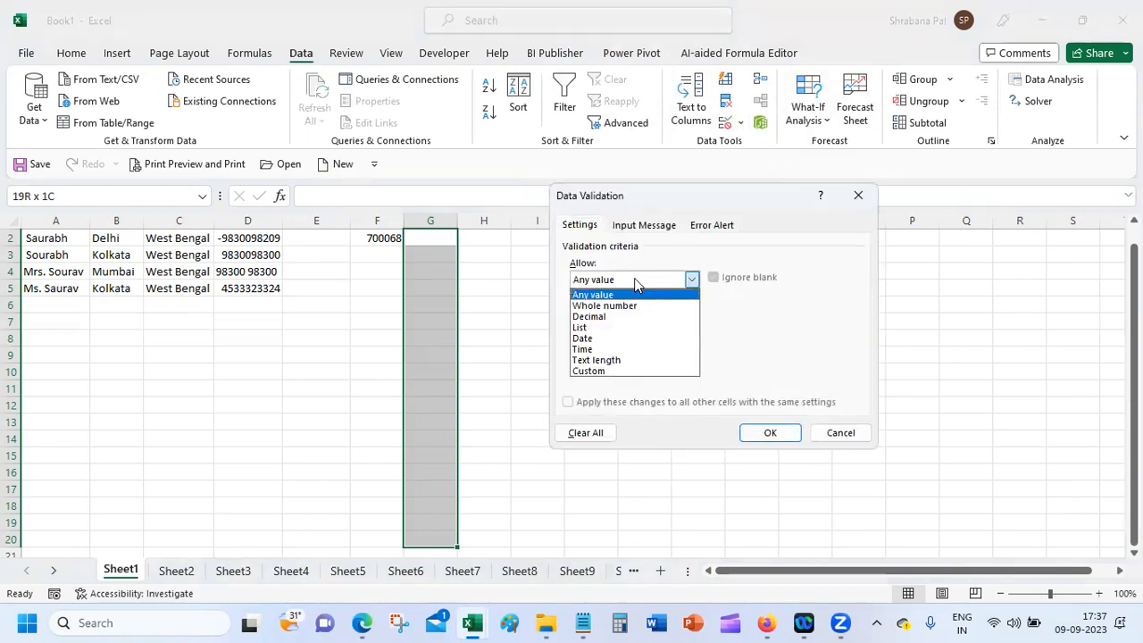
click(626, 331)
click(616, 347)
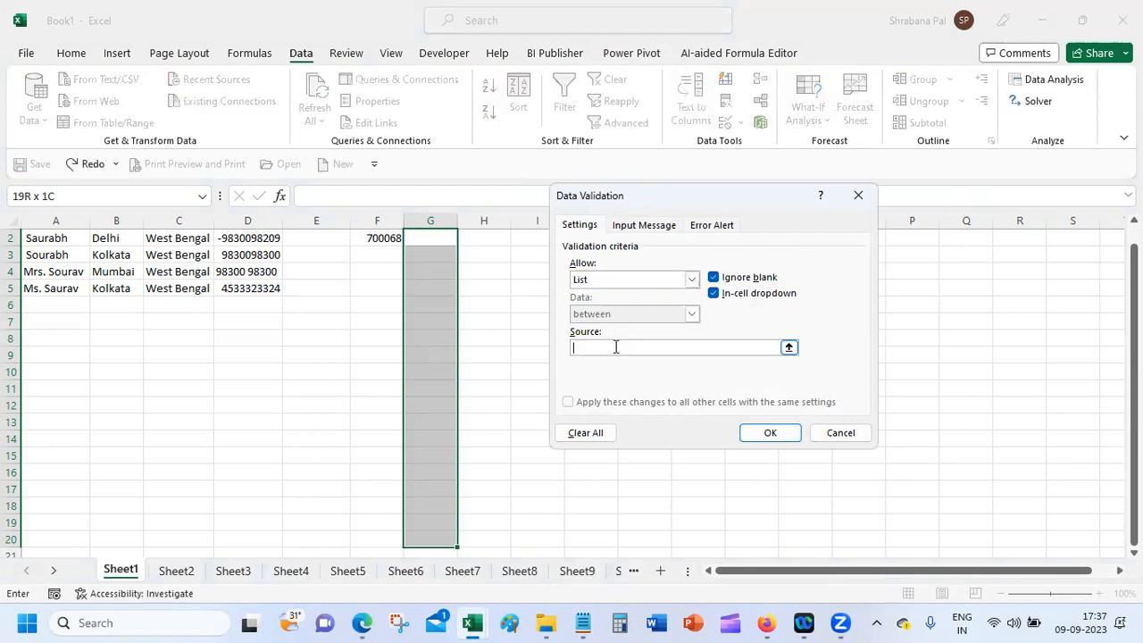
click(789, 347)
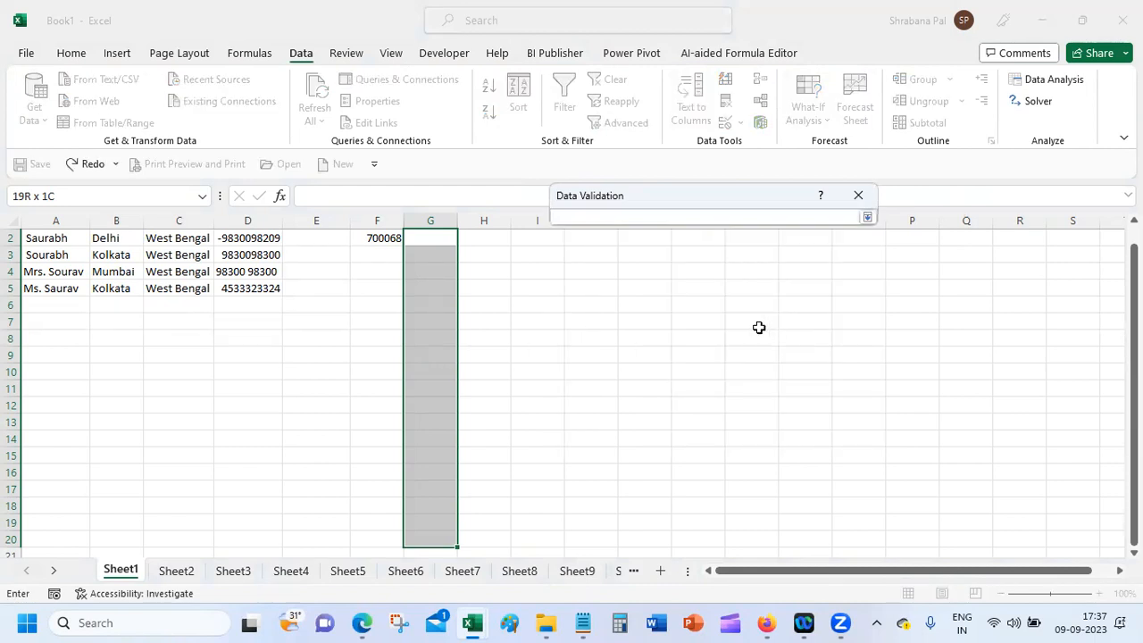
click(174, 572)
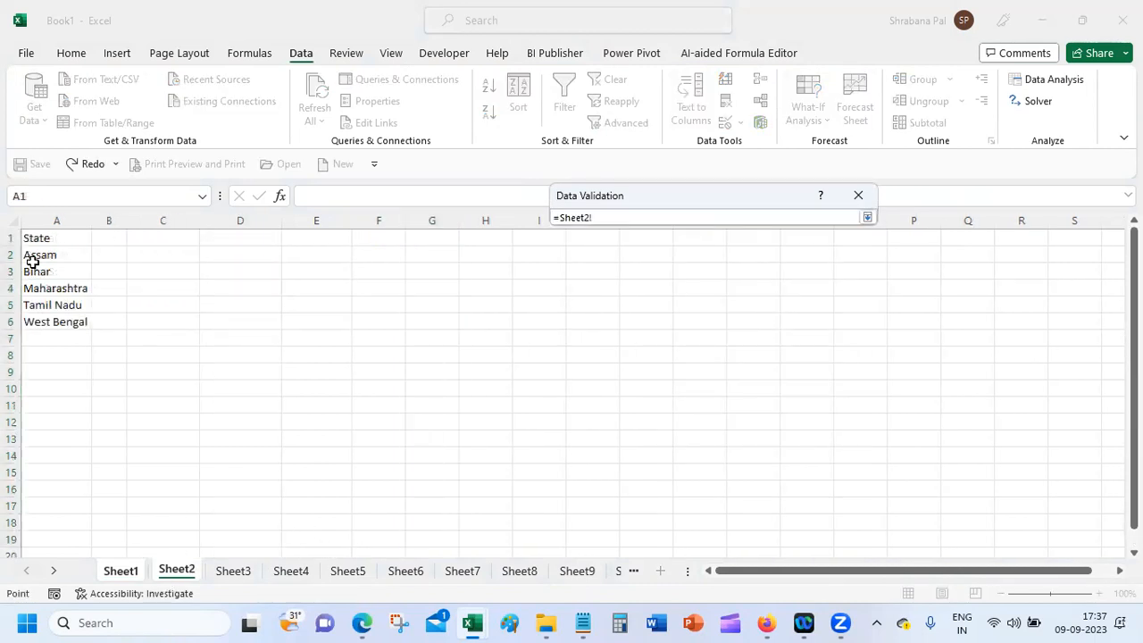
drag(41, 255, 51, 322)
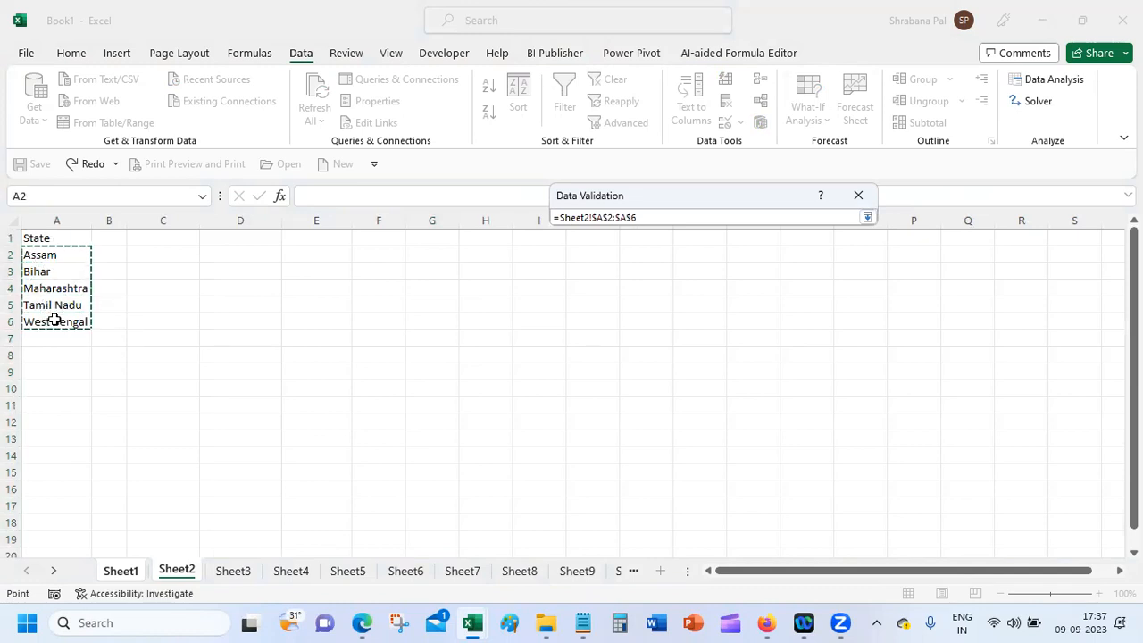
key(Return)
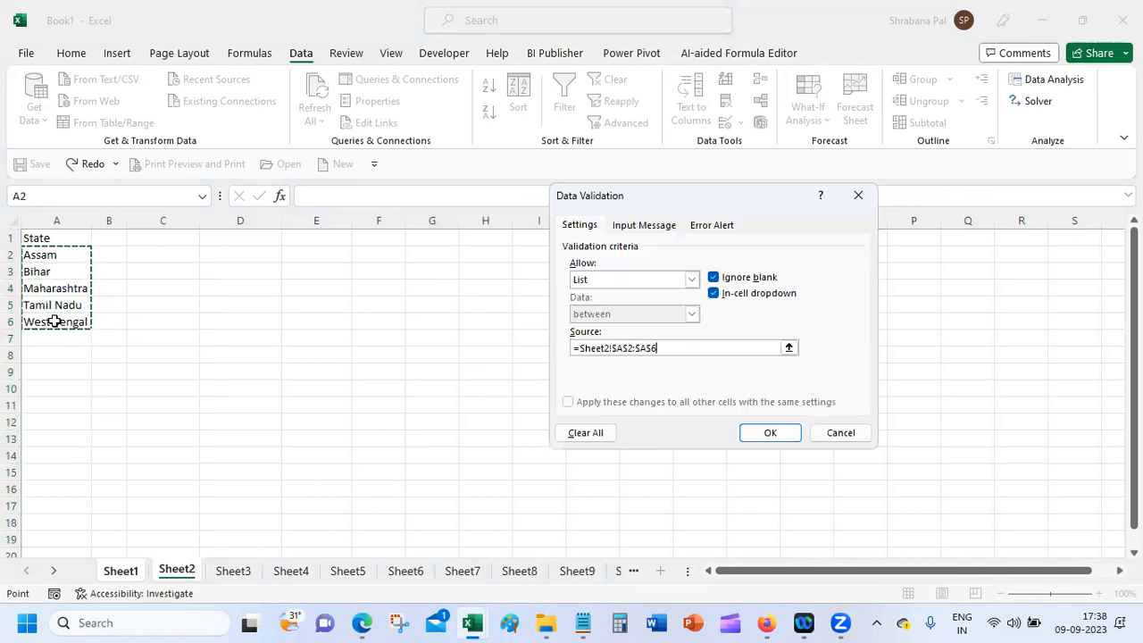
click(770, 432)
Step: Test G2's new state dropdown without choosing a value, then return to Sheet2
click(438, 238)
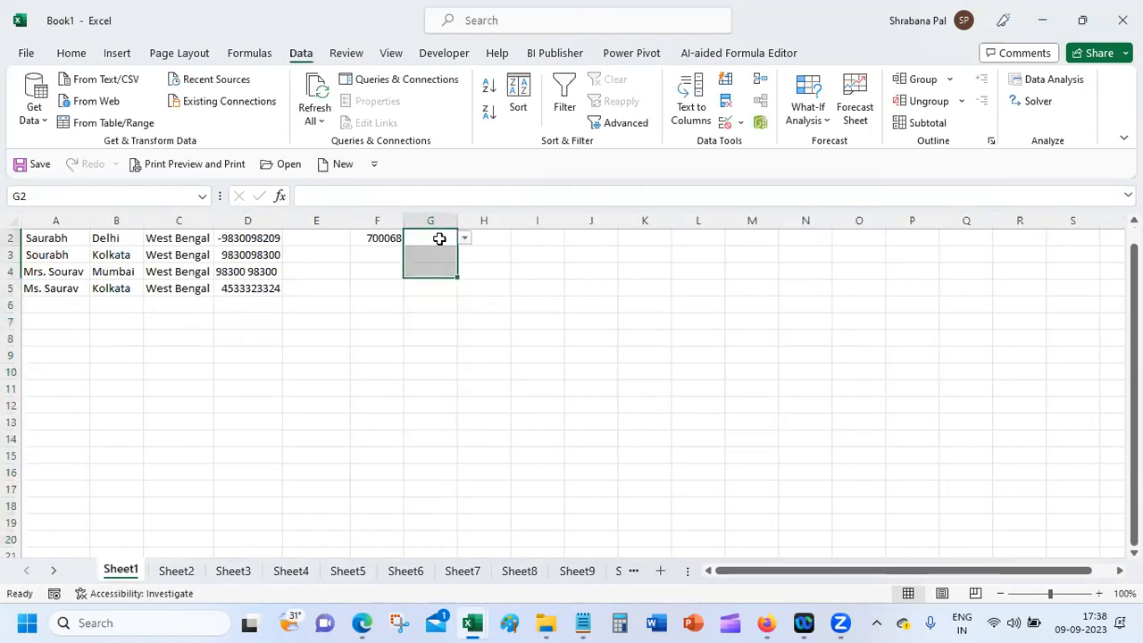
click(463, 239)
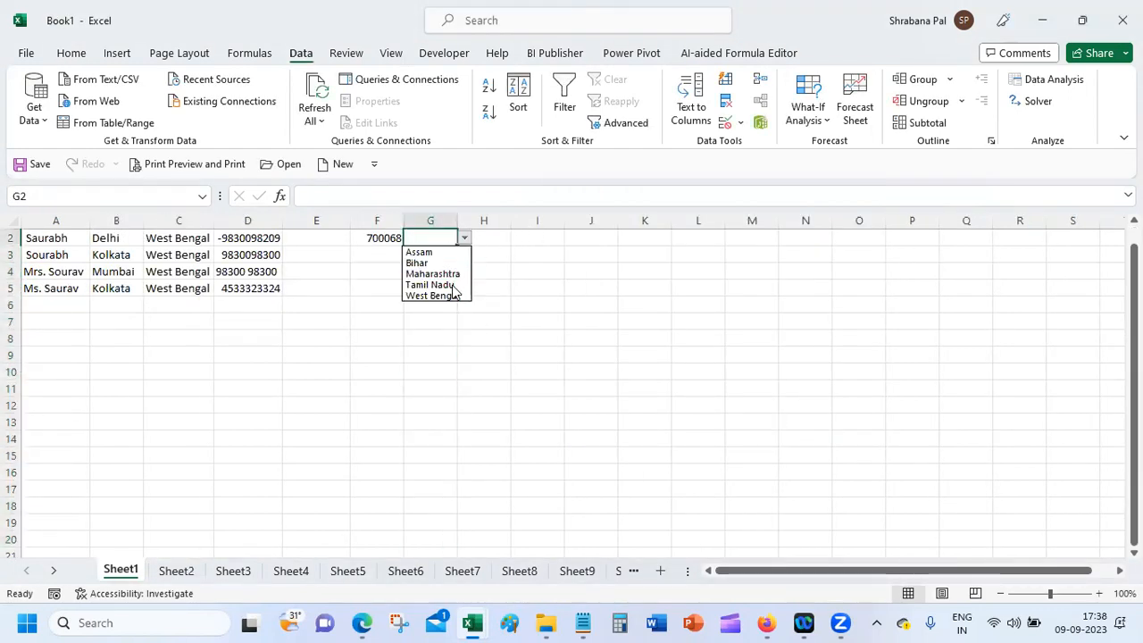
click(443, 240)
click(177, 570)
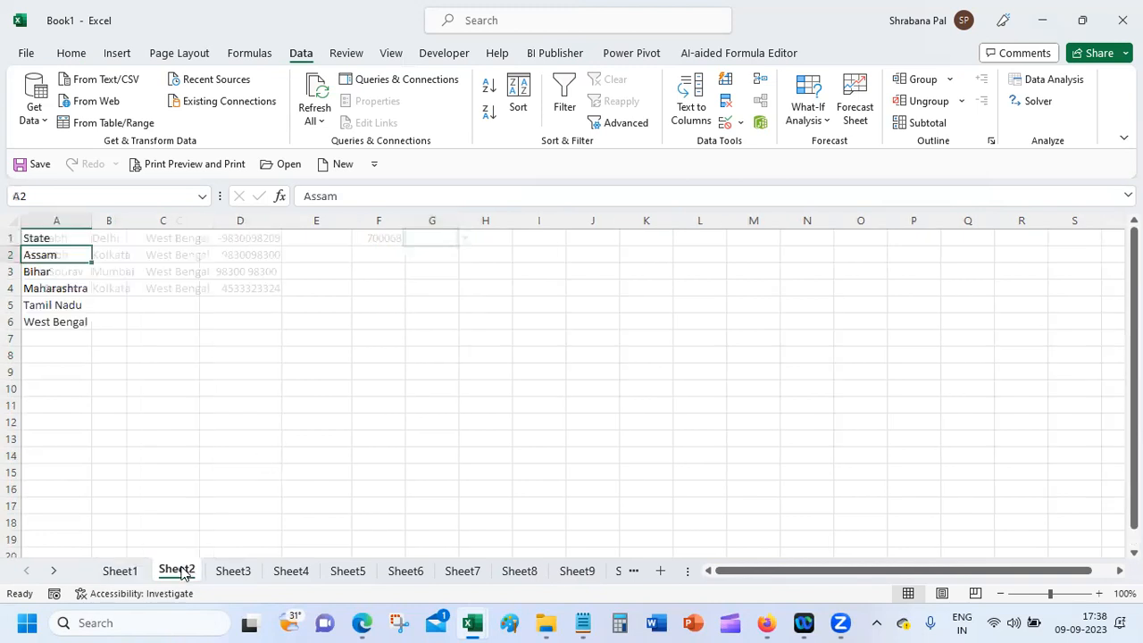
Step: Rename Sheet2 to 'Master' and protect it with a password
text(Master)
key(Return)
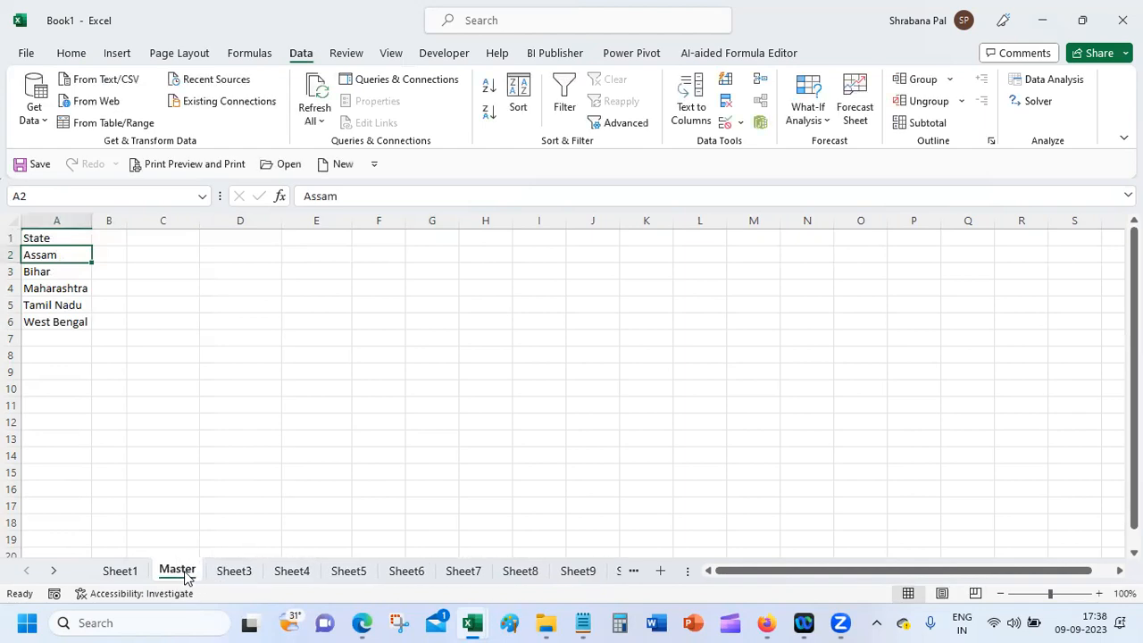
right_click(183, 576)
click(224, 466)
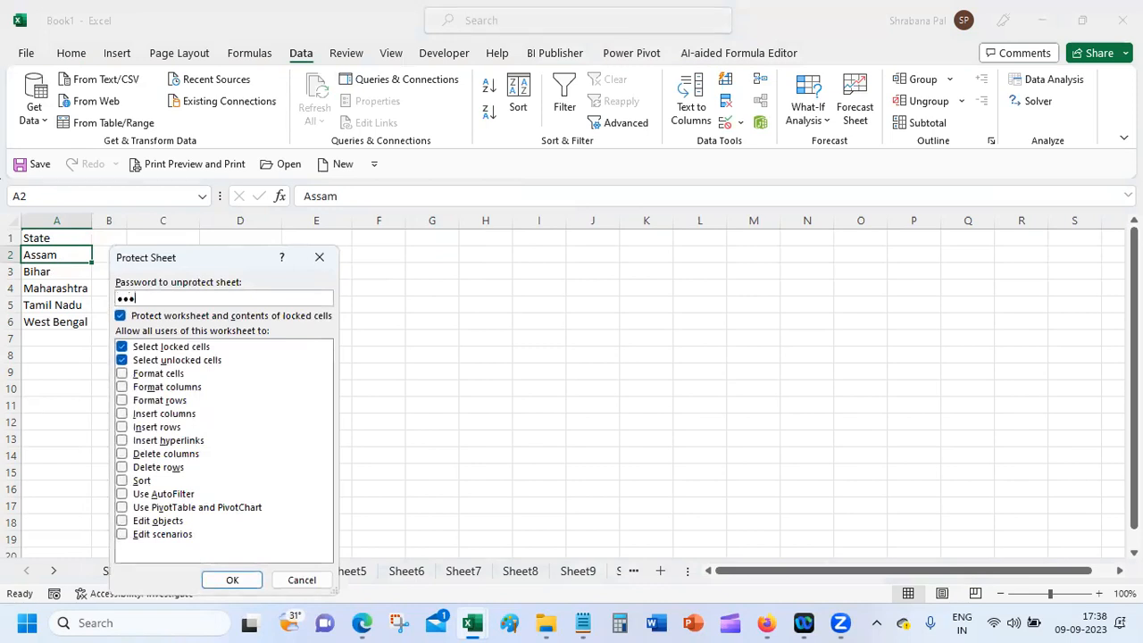
key(Return)
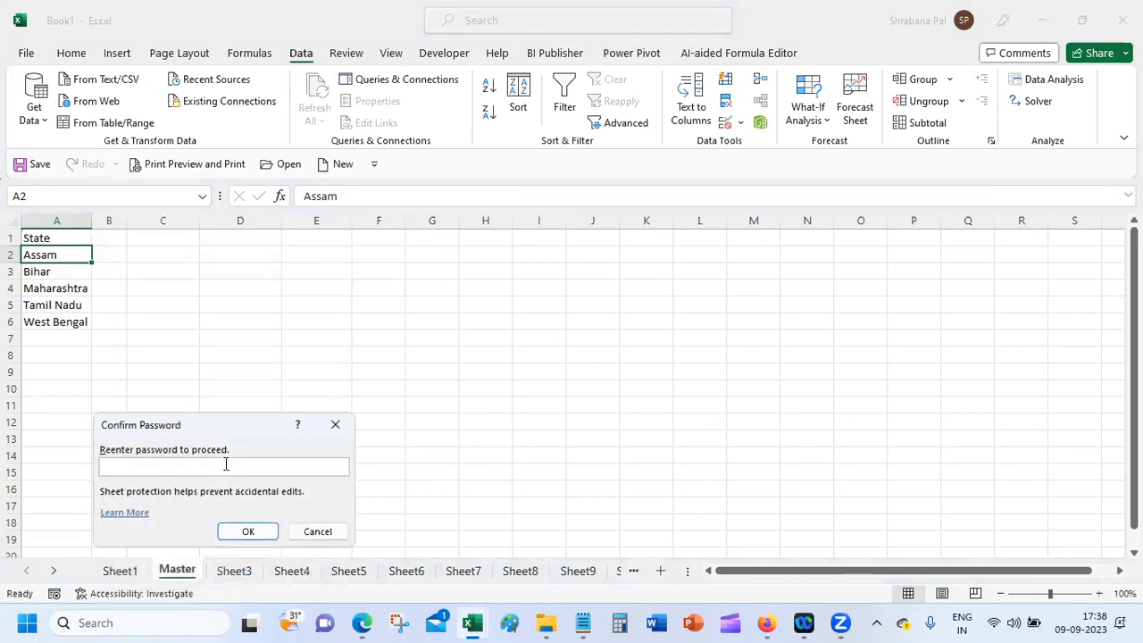
key(Return)
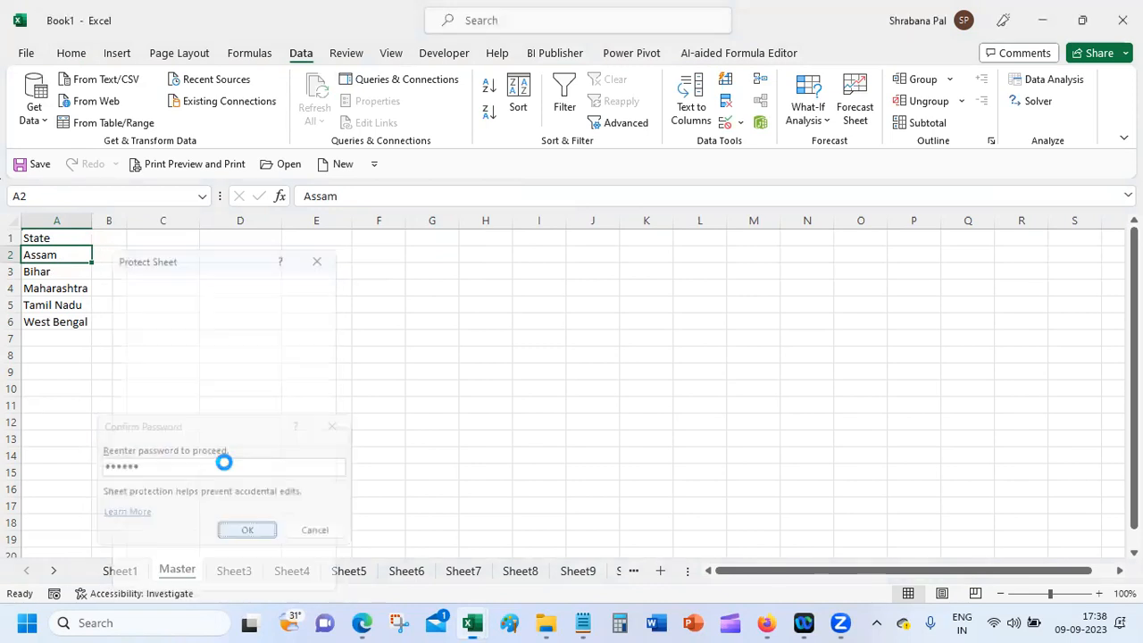
Step: Choose Bihar from G2's state dropdown on Sheet1
click(119, 571)
click(465, 238)
click(454, 258)
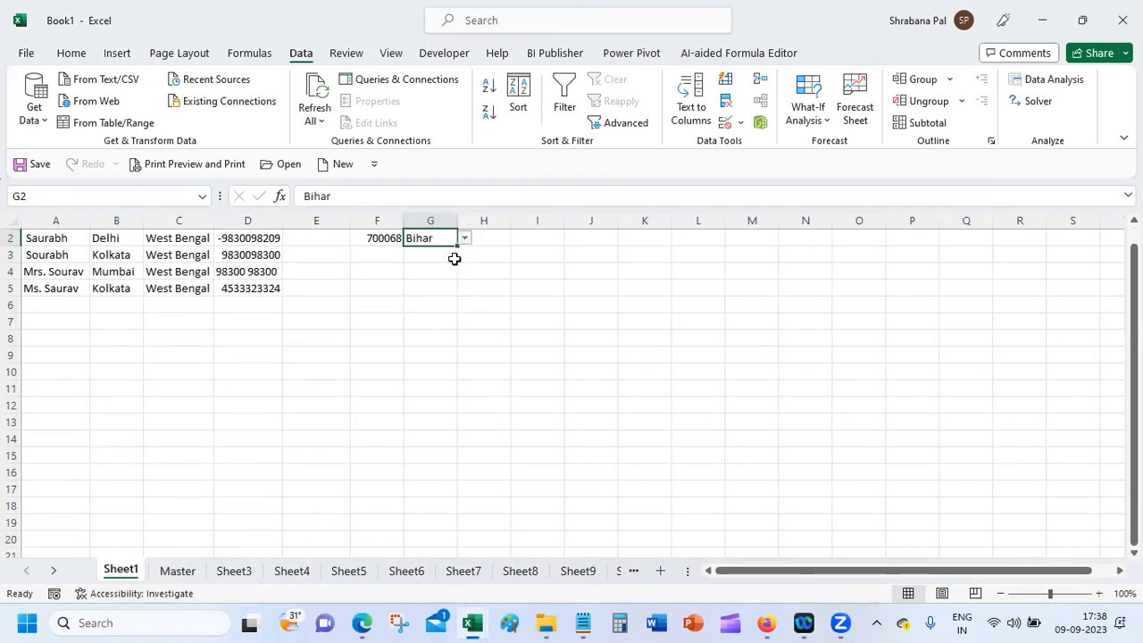
Step: Check that G2's validation source now points to Master's A2:A6, closing it unchanged
click(741, 124)
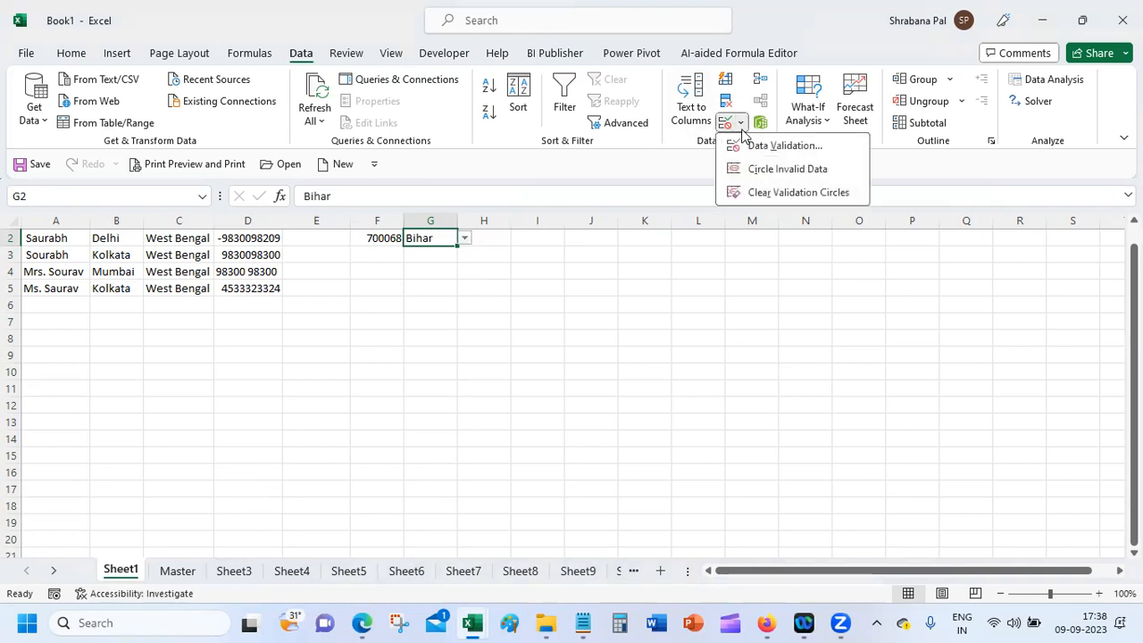
click(785, 149)
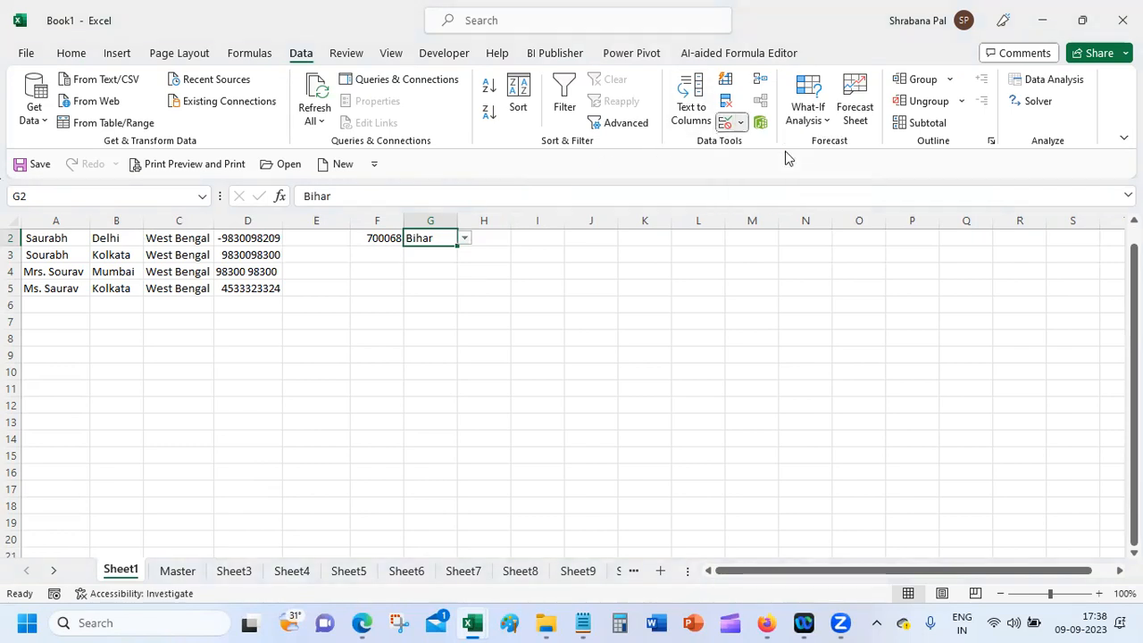
click(640, 347)
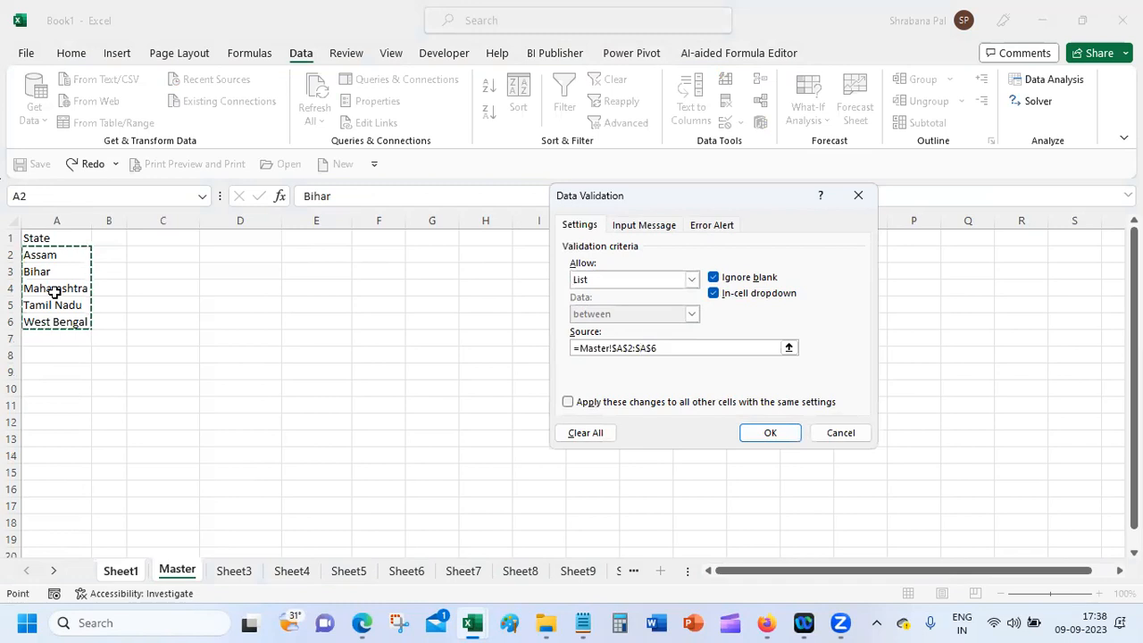
click(846, 438)
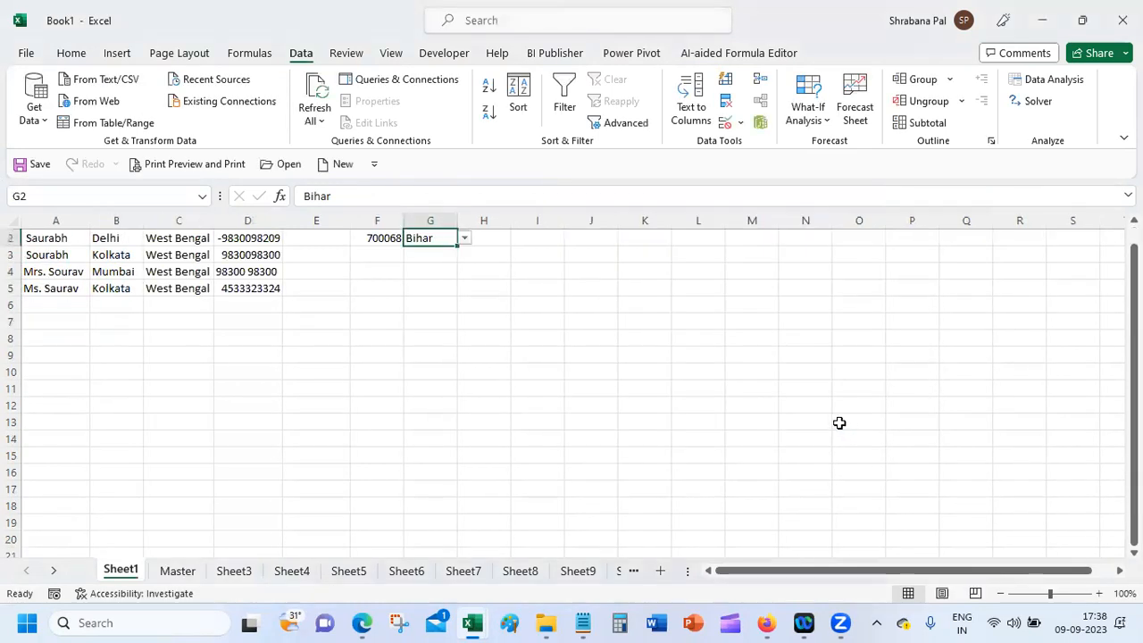
click(157, 575)
Step: Try deleting Maharashtra in Master's A4 and dismiss the protected-sheet warning
click(70, 288)
key(Delete)
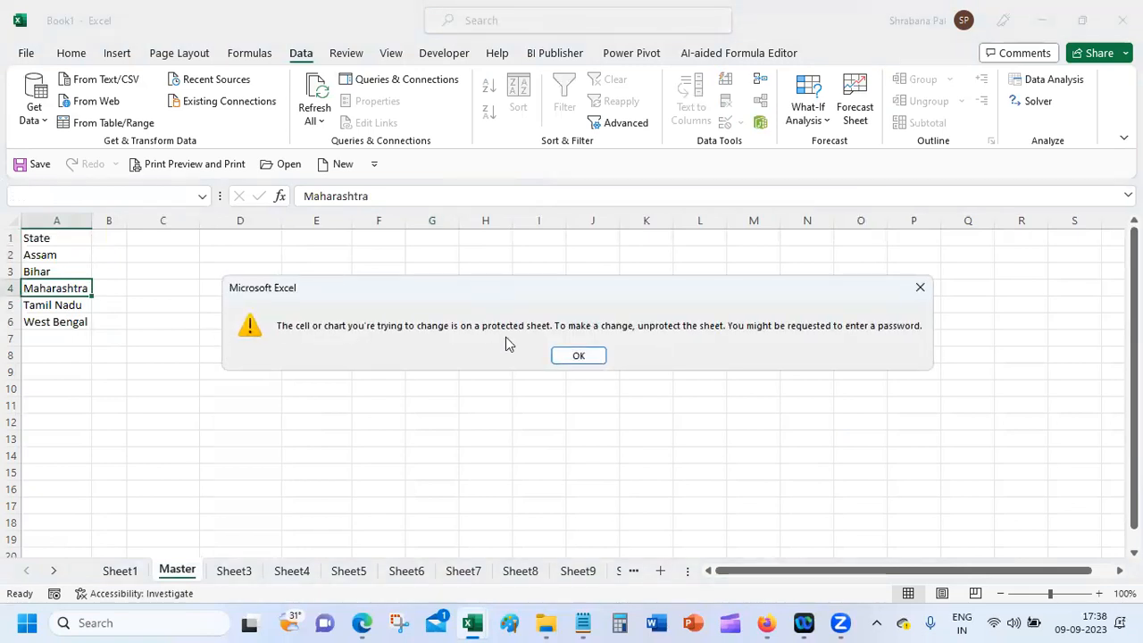
click(579, 356)
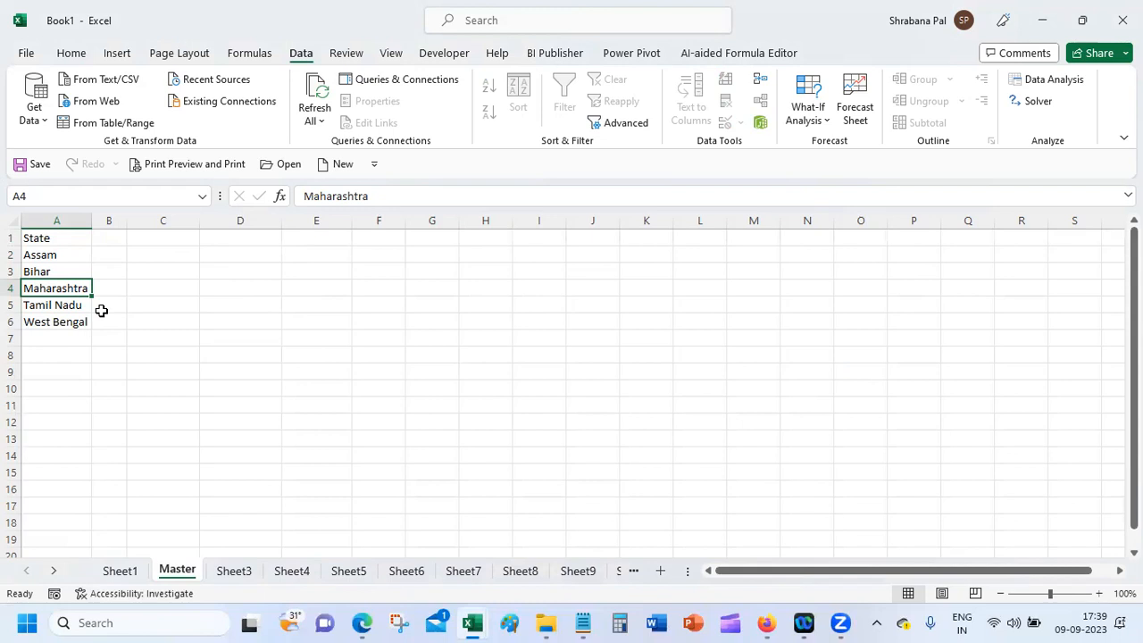
Step: Look over Sheet1 and Master, ending on the empty Sheet3
click(120, 571)
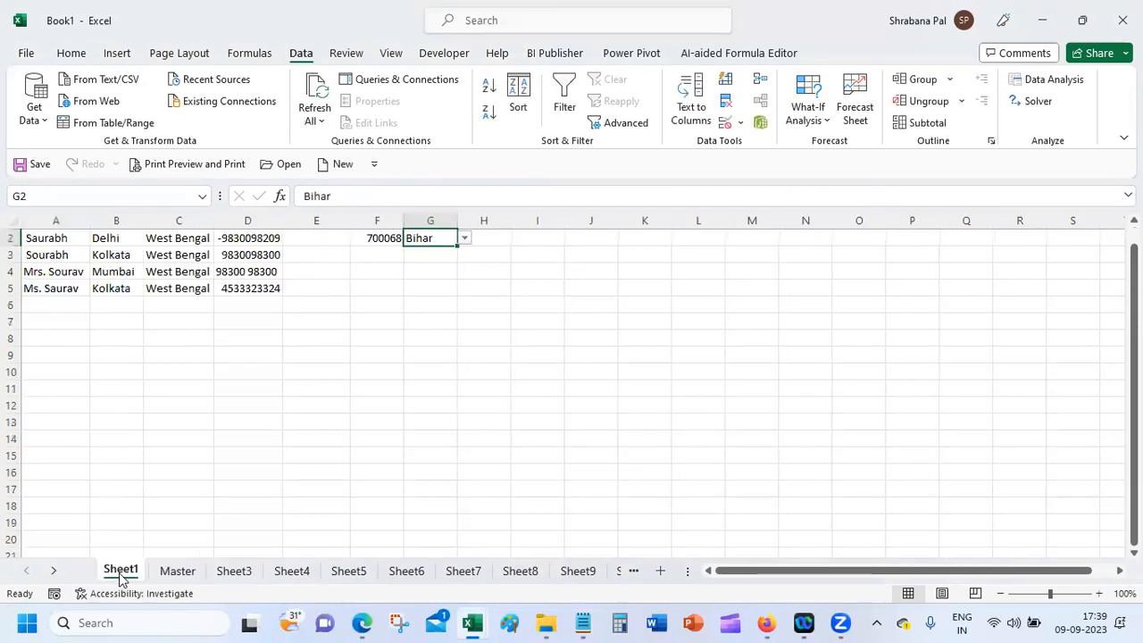
click(175, 570)
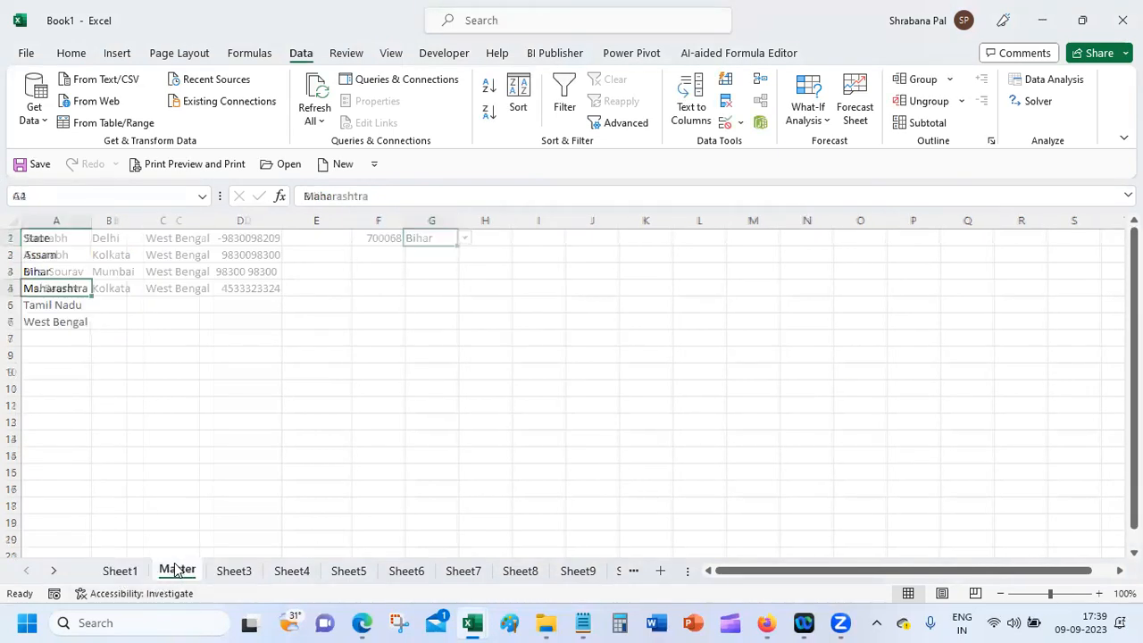
click(225, 572)
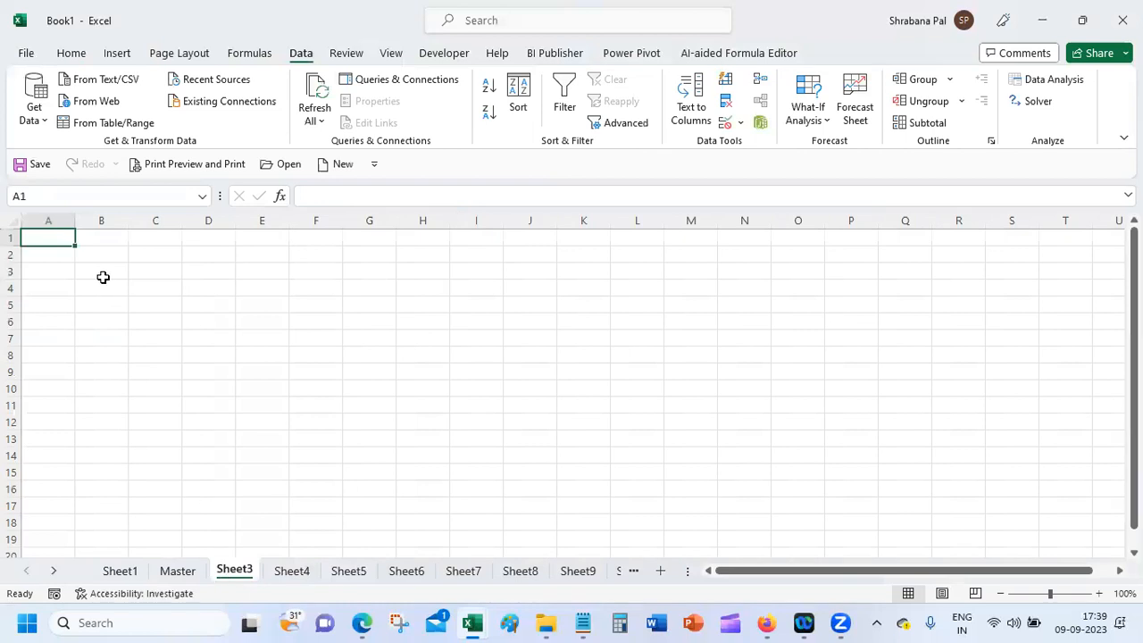
Step: Enter headers State in A1, City in C1, Pincode in E1 and Countries in G1
drag(55, 255, 55, 347)
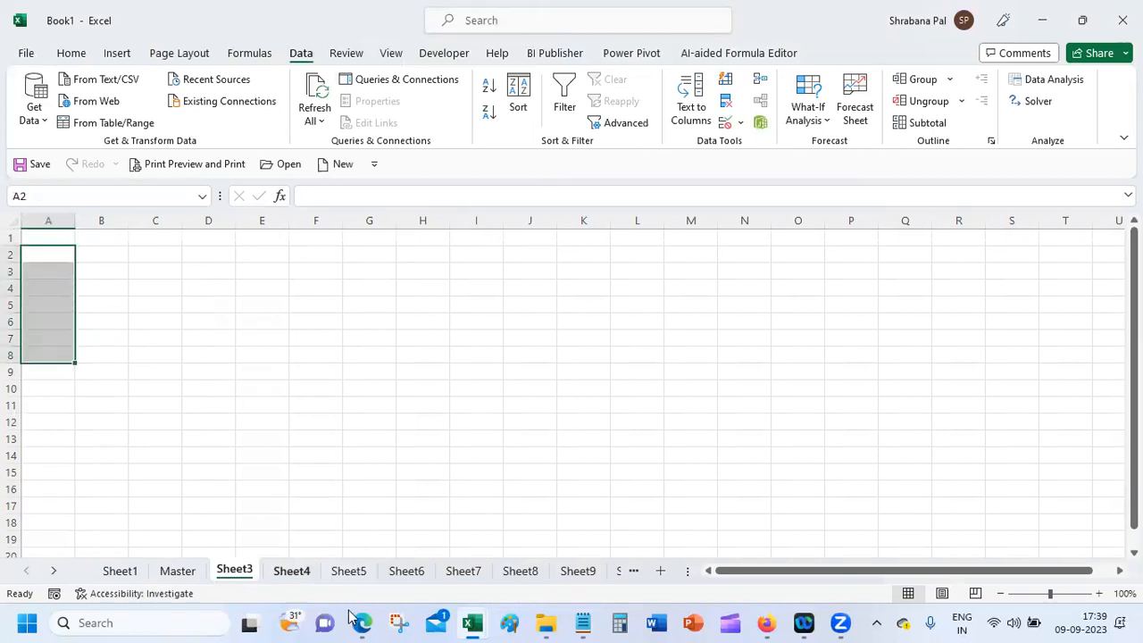
click(63, 238)
text(Sta)
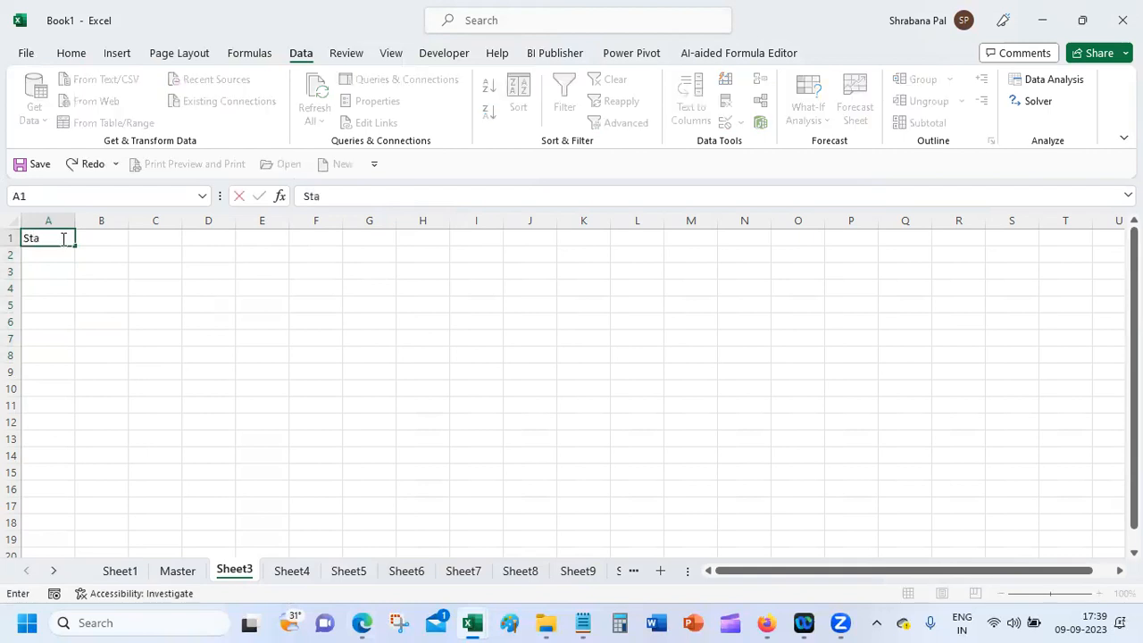
text(te)
key(Tab)
key(Tab)
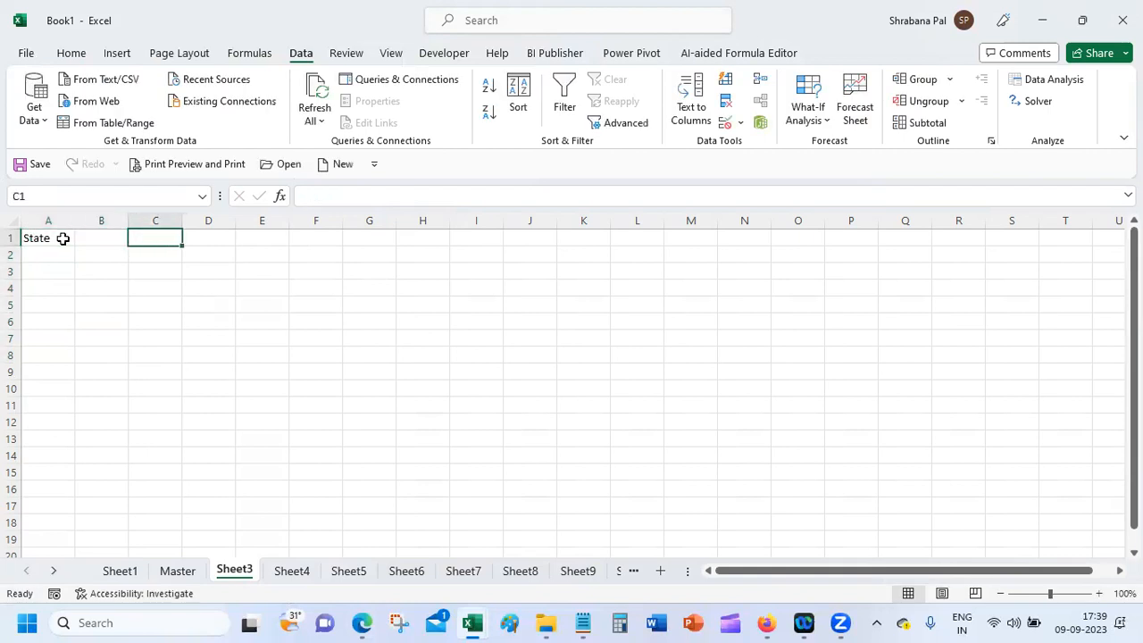
text(C)
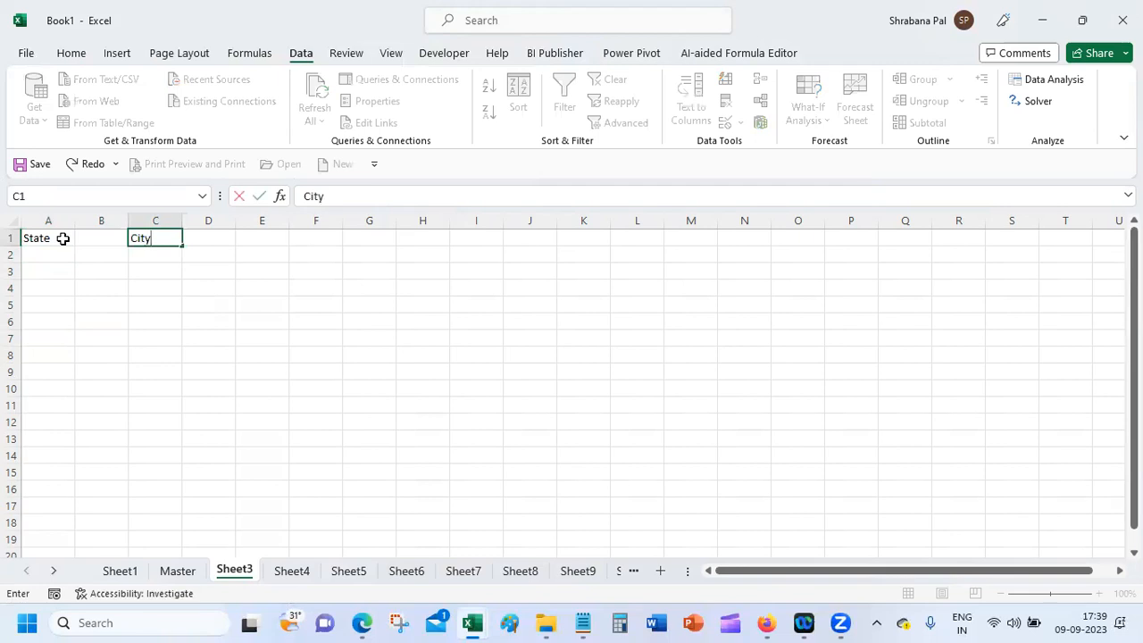
text(ity)
key(Tab)
key(Tab)
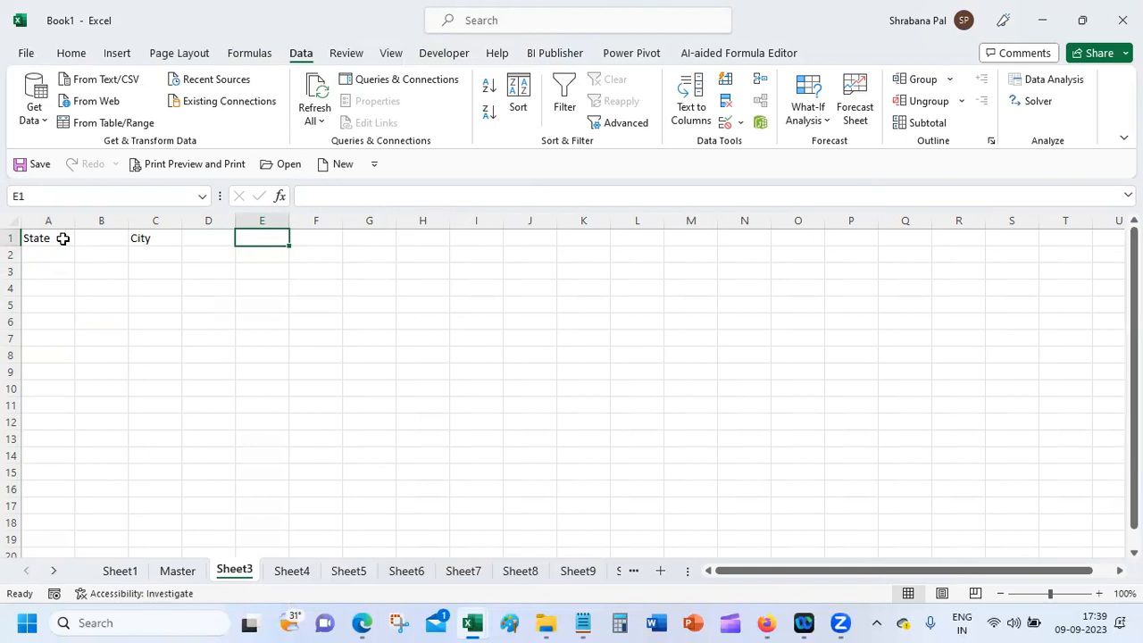
text(Pincode)
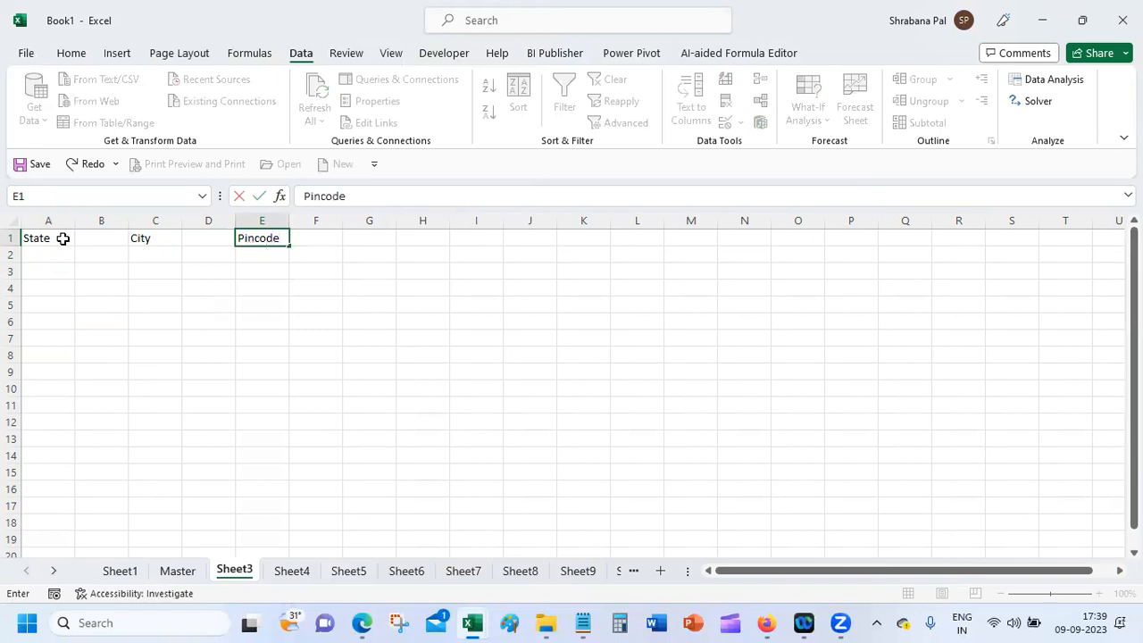
key(Tab)
key(Tab)
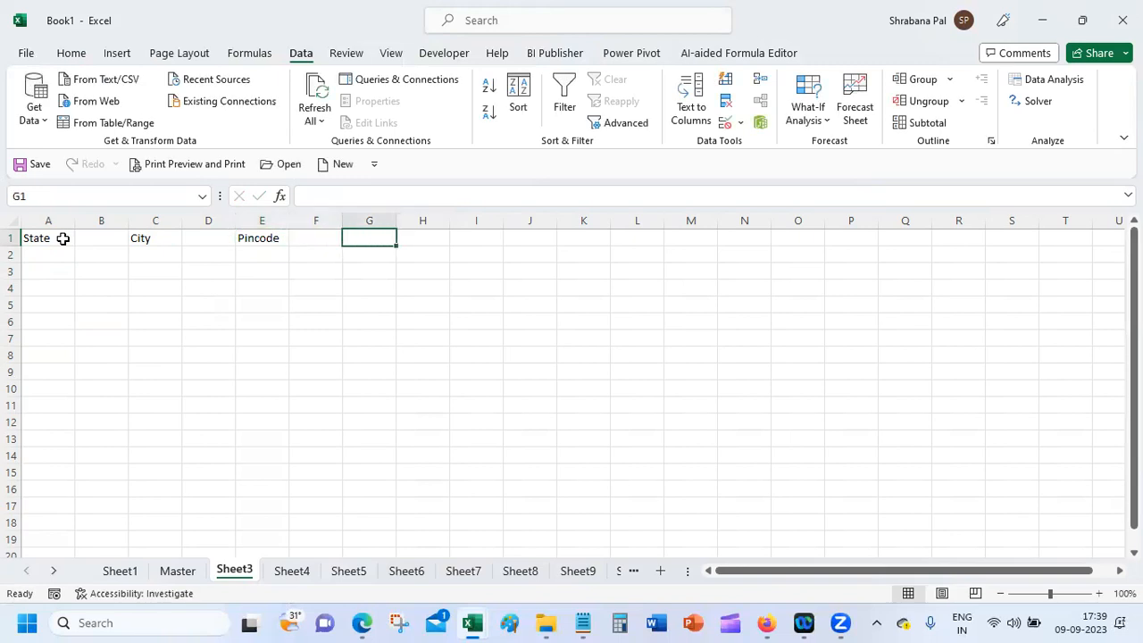
text(Countries)
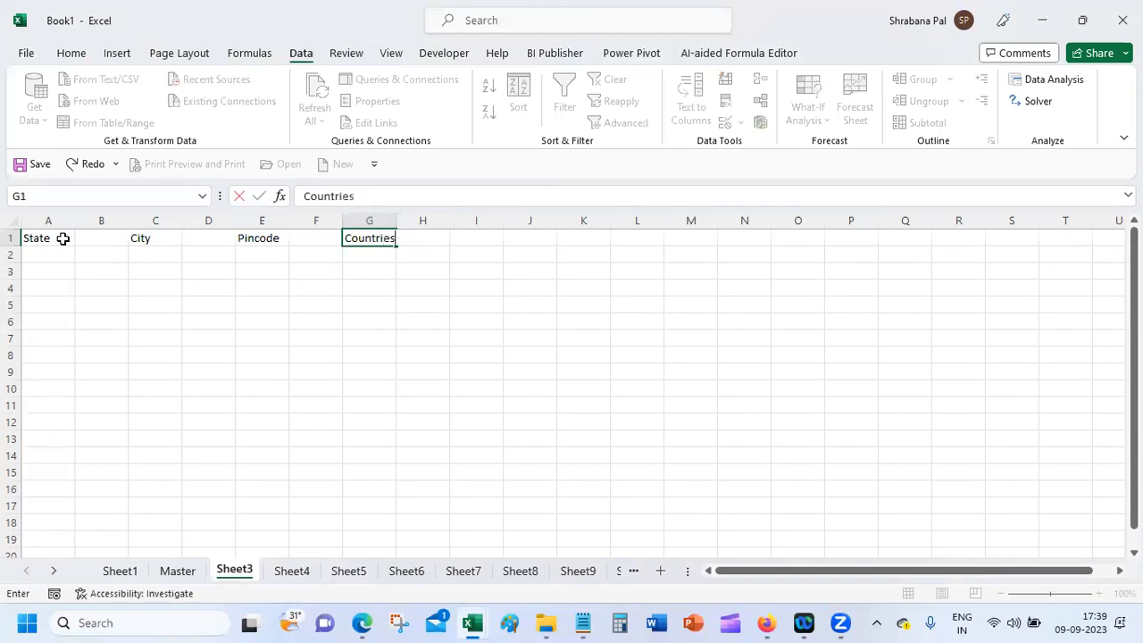
key(Return)
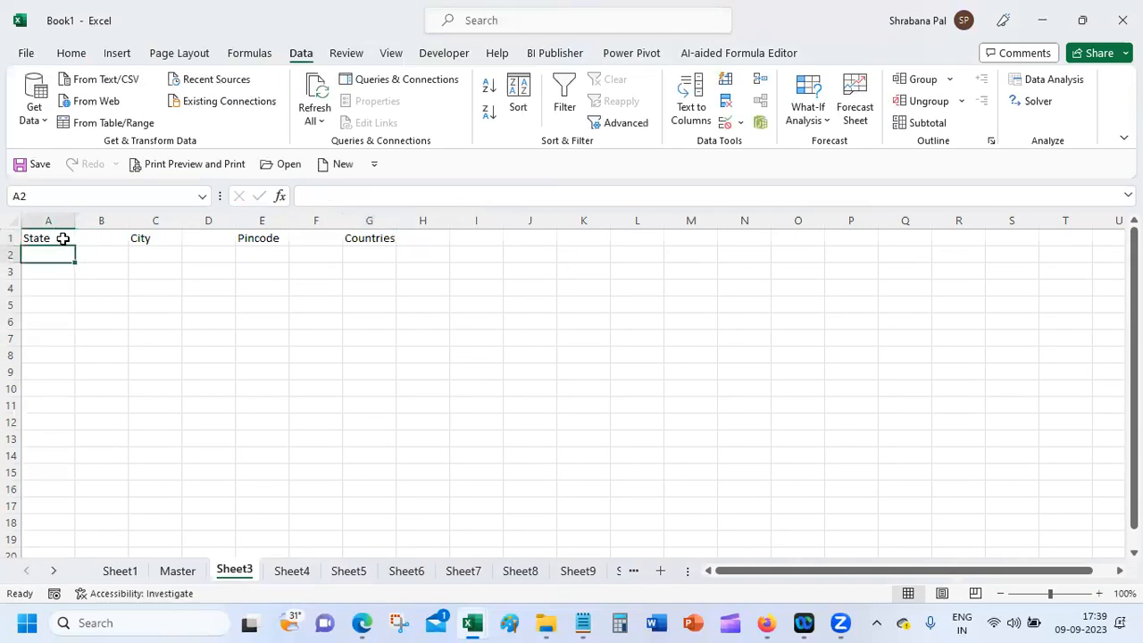
Step: Autofit column G to the width of the Countries header
click(372, 234)
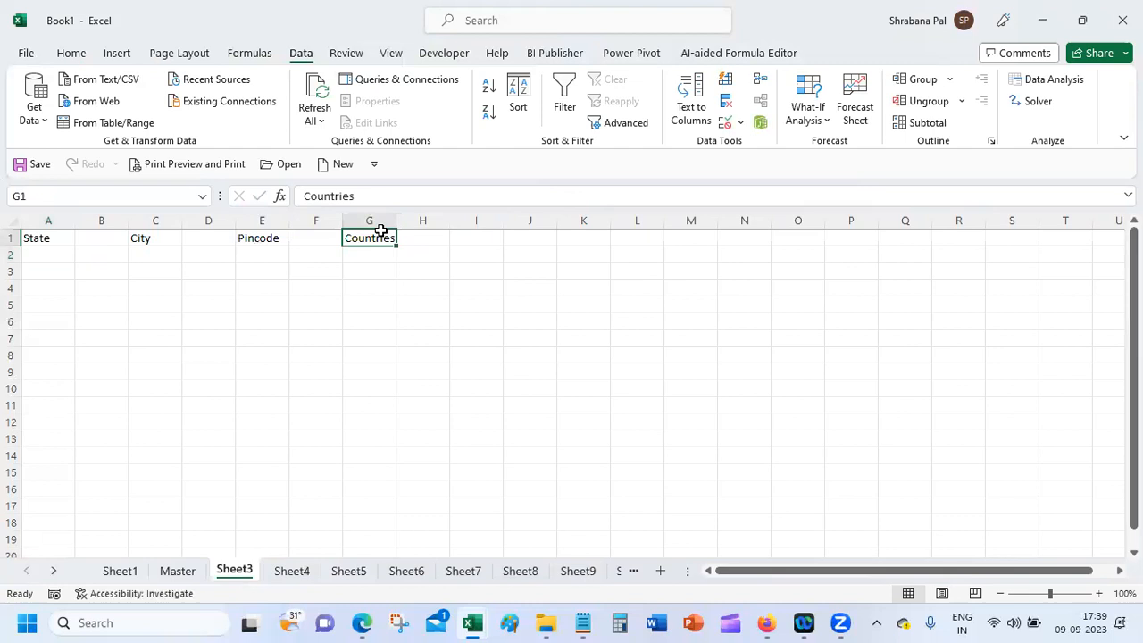
double_click(401, 217)
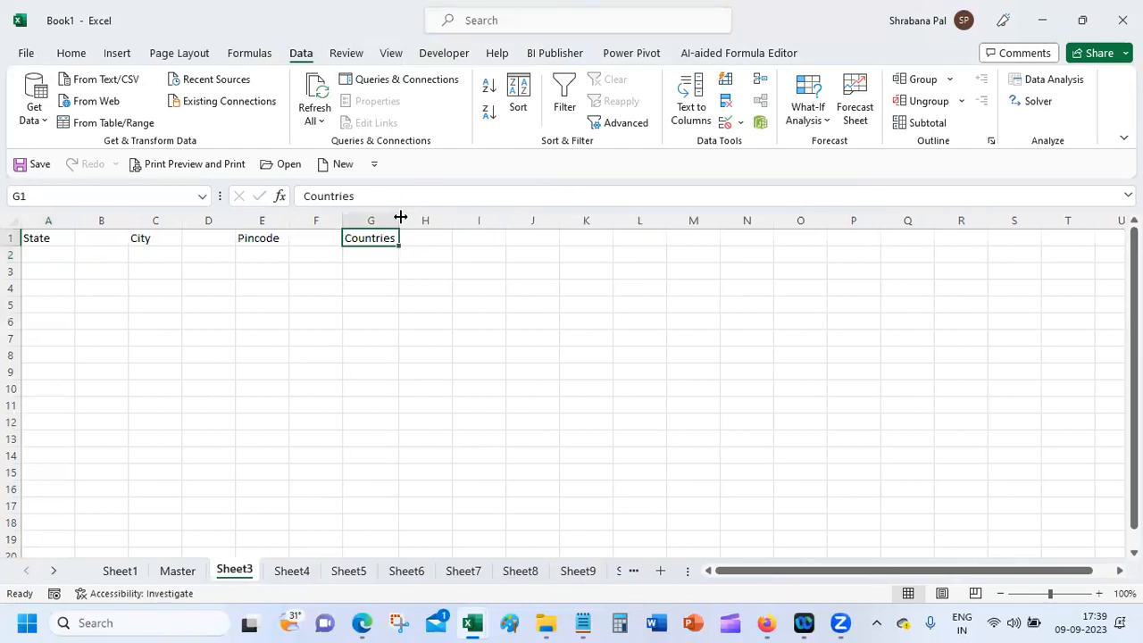
click(768, 622)
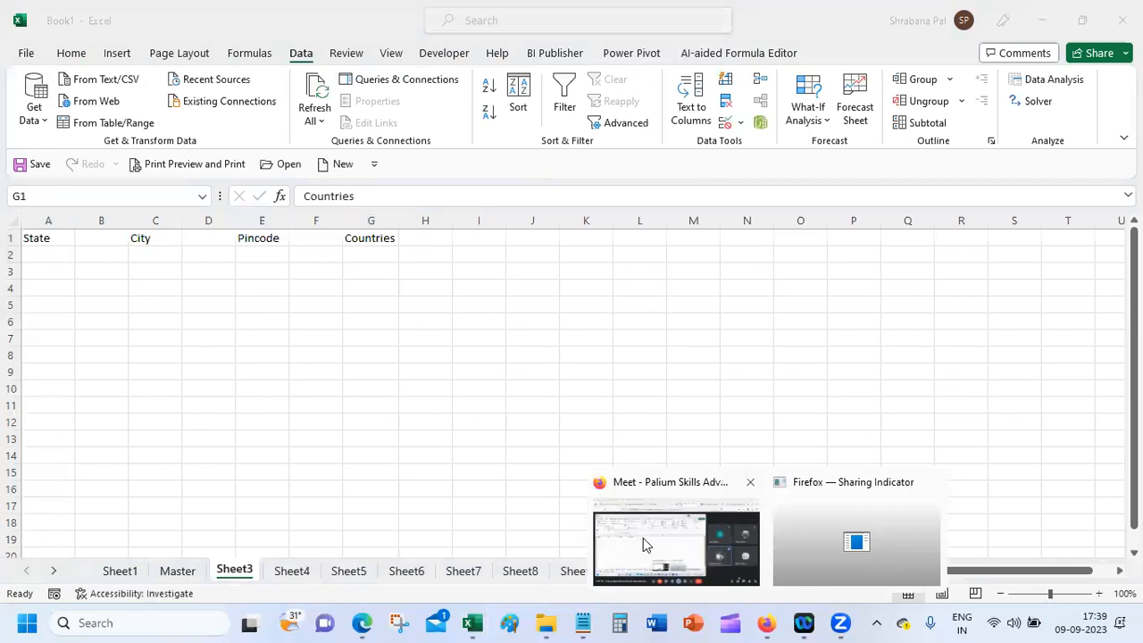
Step: Stop the current screen share in the Google Meet call
click(643, 538)
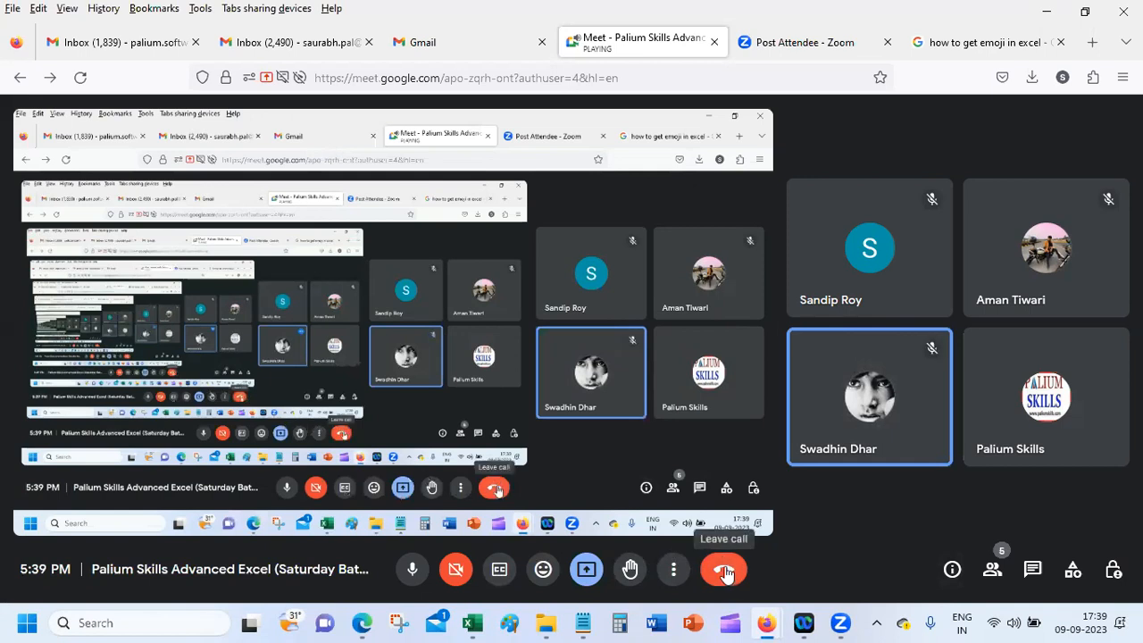
click(586, 574)
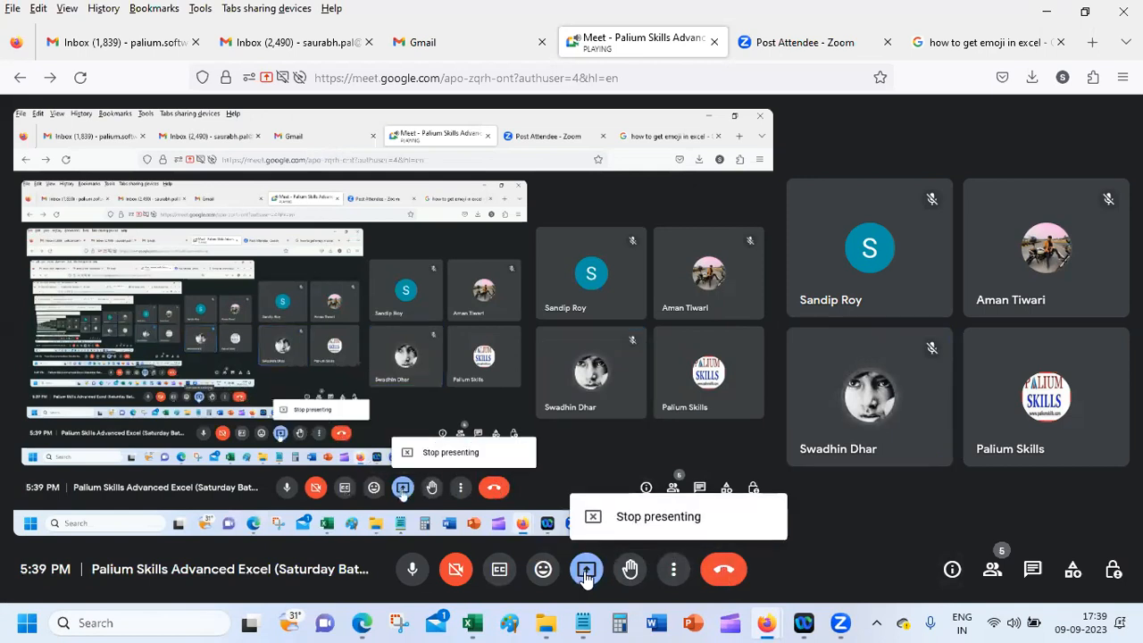
click(658, 516)
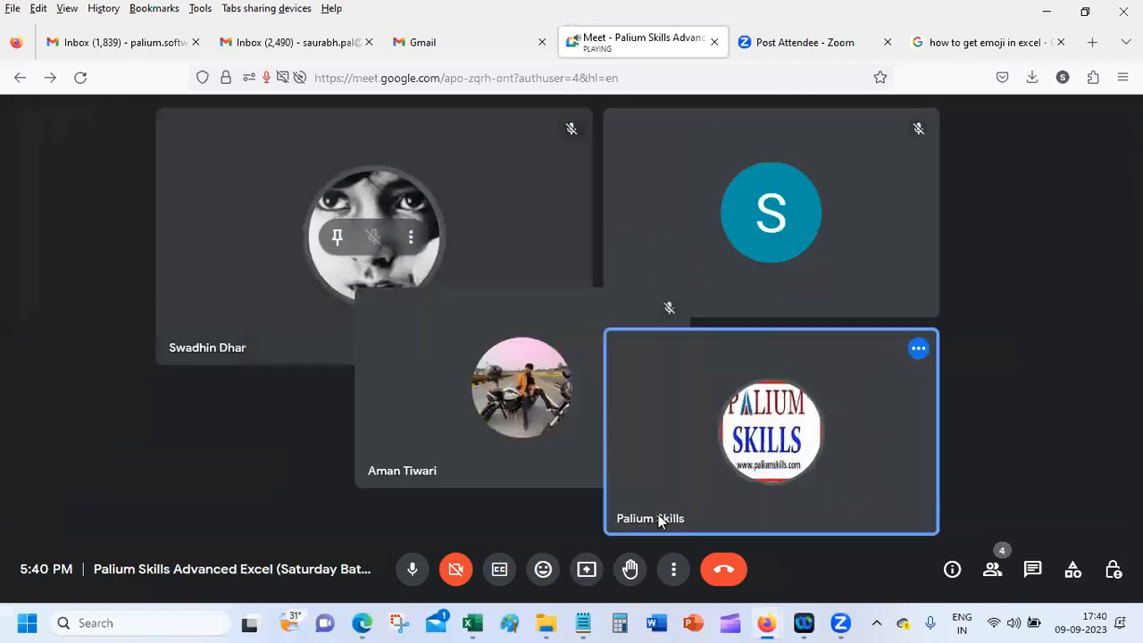
Step: Start presenting the entire screen again and allow sharing
click(587, 570)
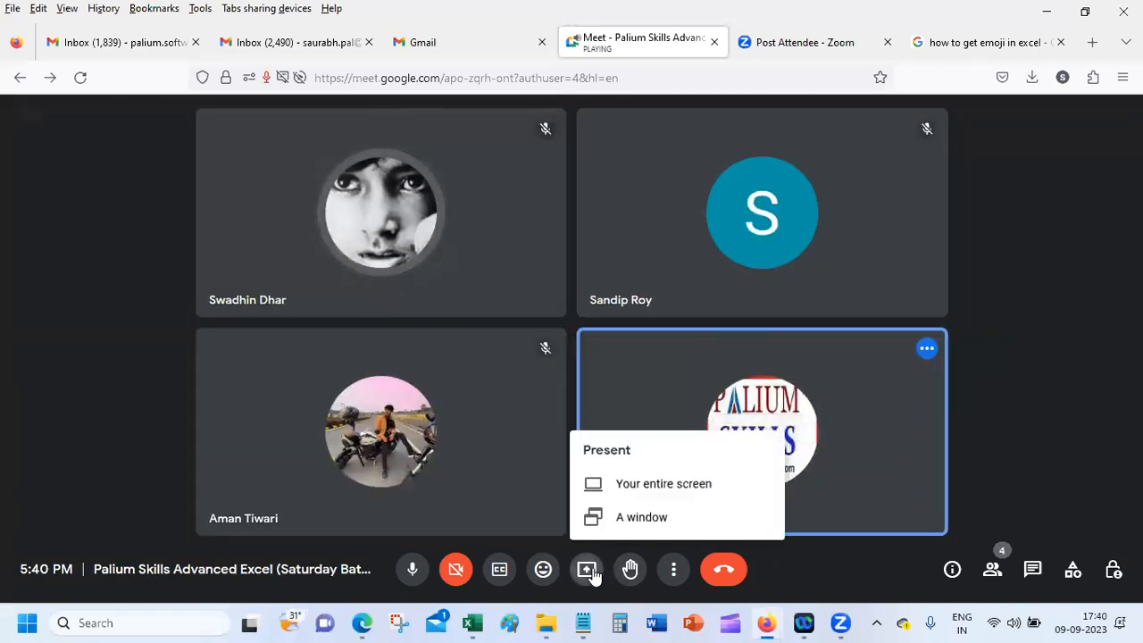
click(659, 487)
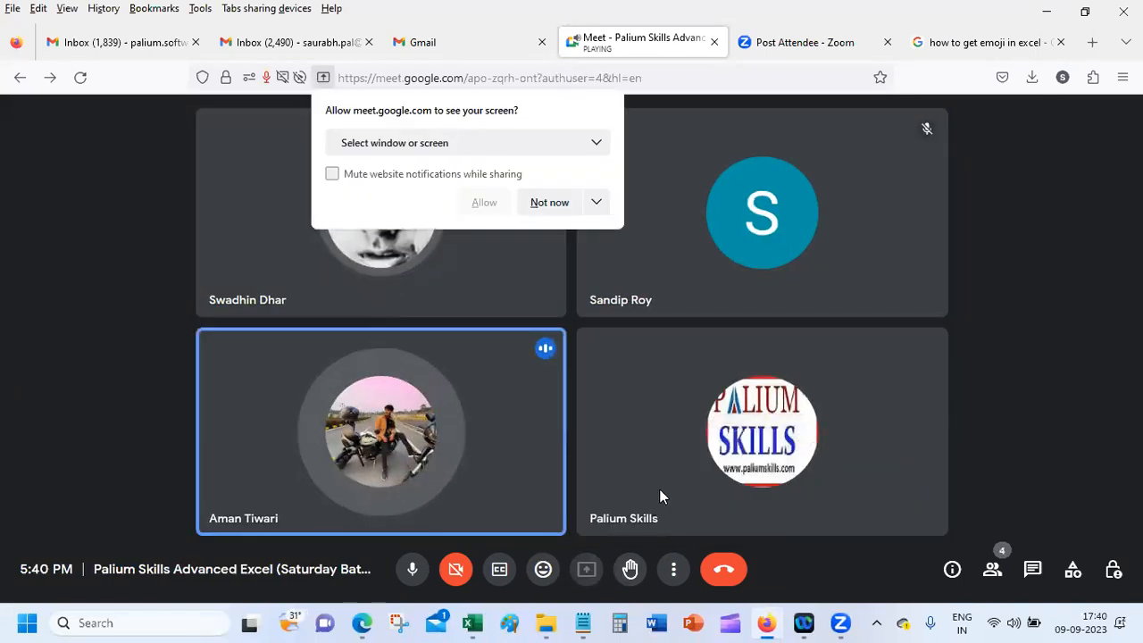
click(493, 140)
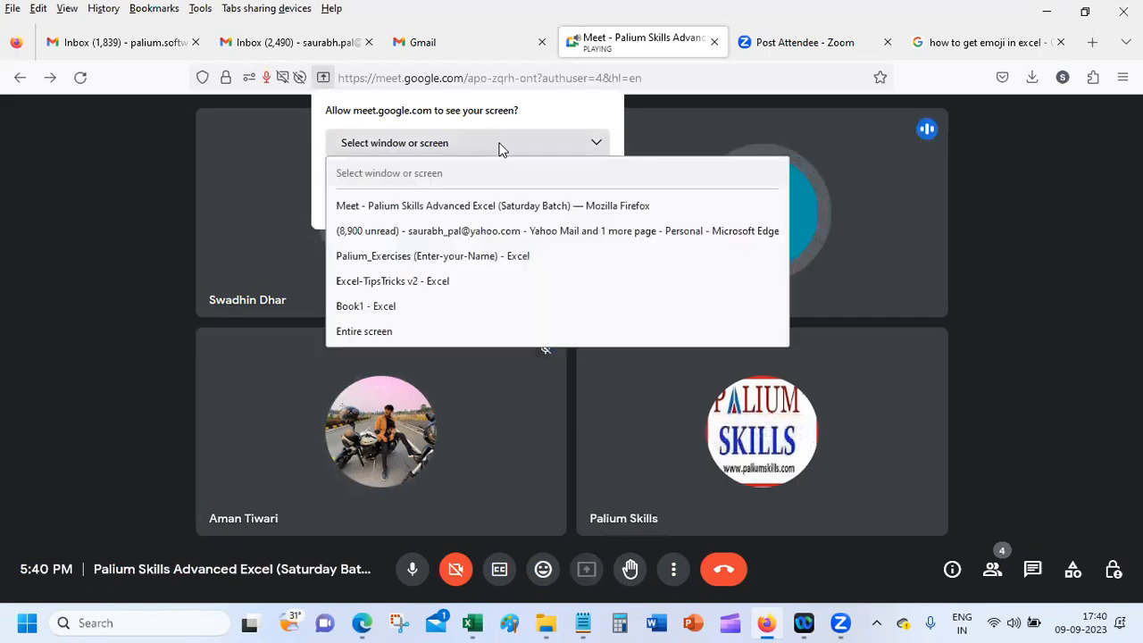
click(474, 332)
click(482, 428)
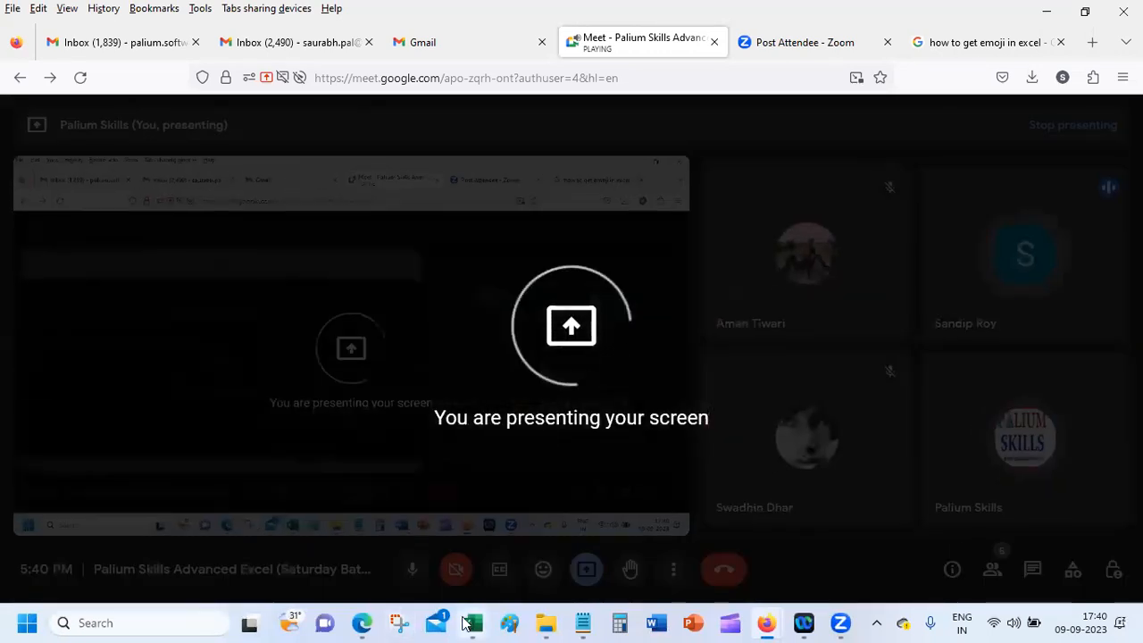
Step: Bring the Book1 workbook window back to the front
mouse_move(473, 622)
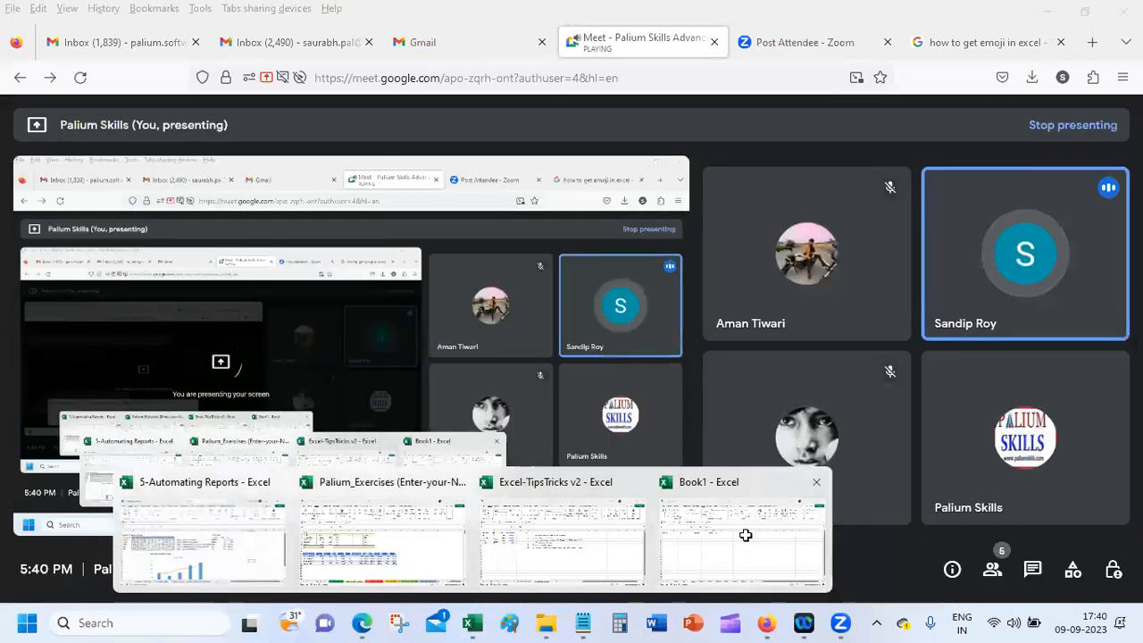
click(743, 534)
click(350, 338)
Step: Select G2:G13 and C2:C14 on Sheet3, then bring up the Sheet3 tab's context menu
click(372, 256)
drag(371, 258, 376, 439)
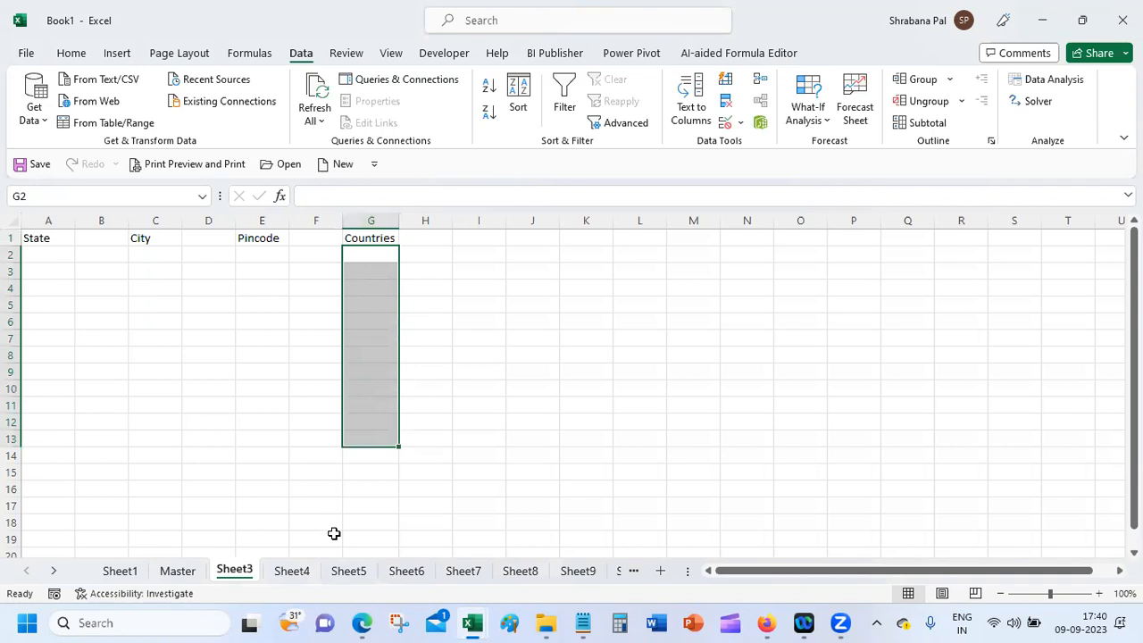
drag(133, 260, 140, 460)
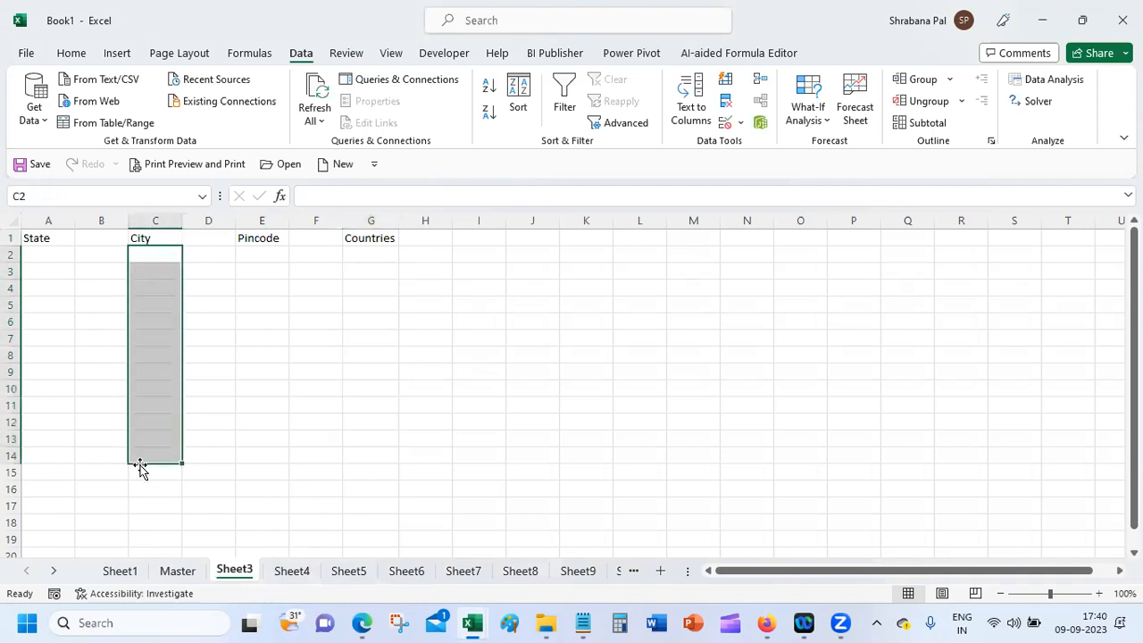
right_click(230, 577)
click(194, 510)
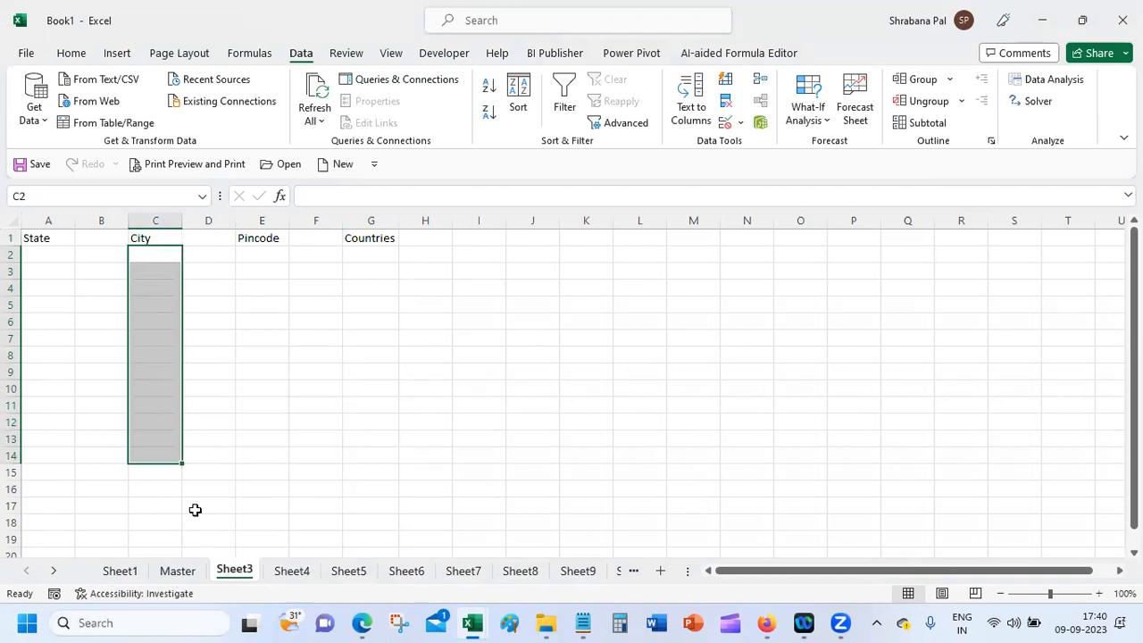
right_click(235, 572)
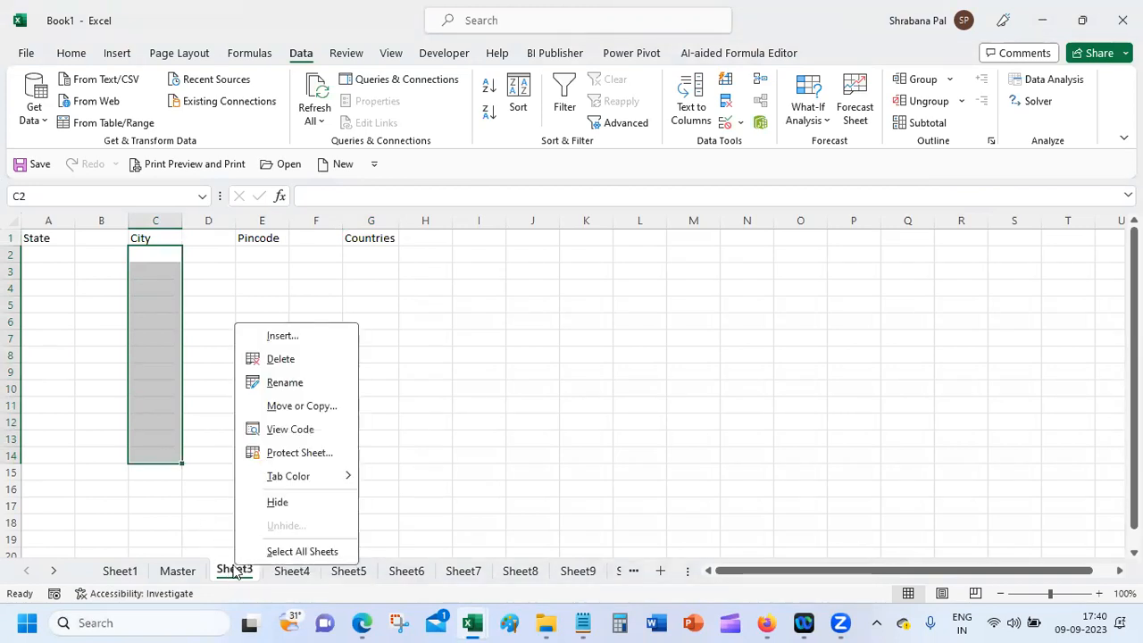
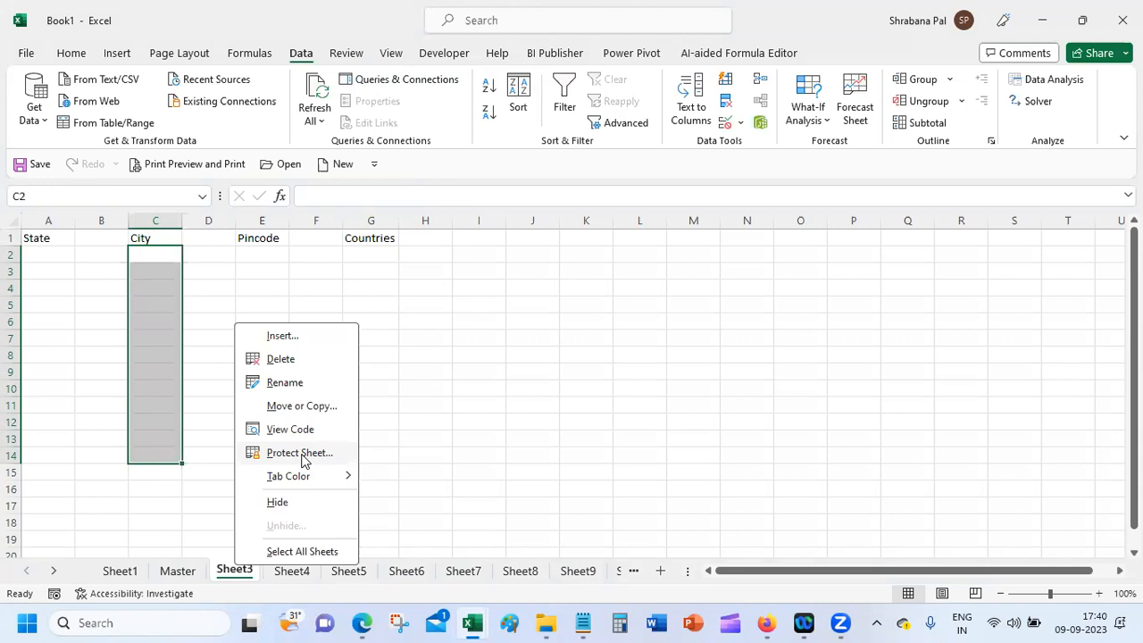
Step: Close the tab menu, pass through Master to Sheet1, and select States cells G2:G20
click(89, 426)
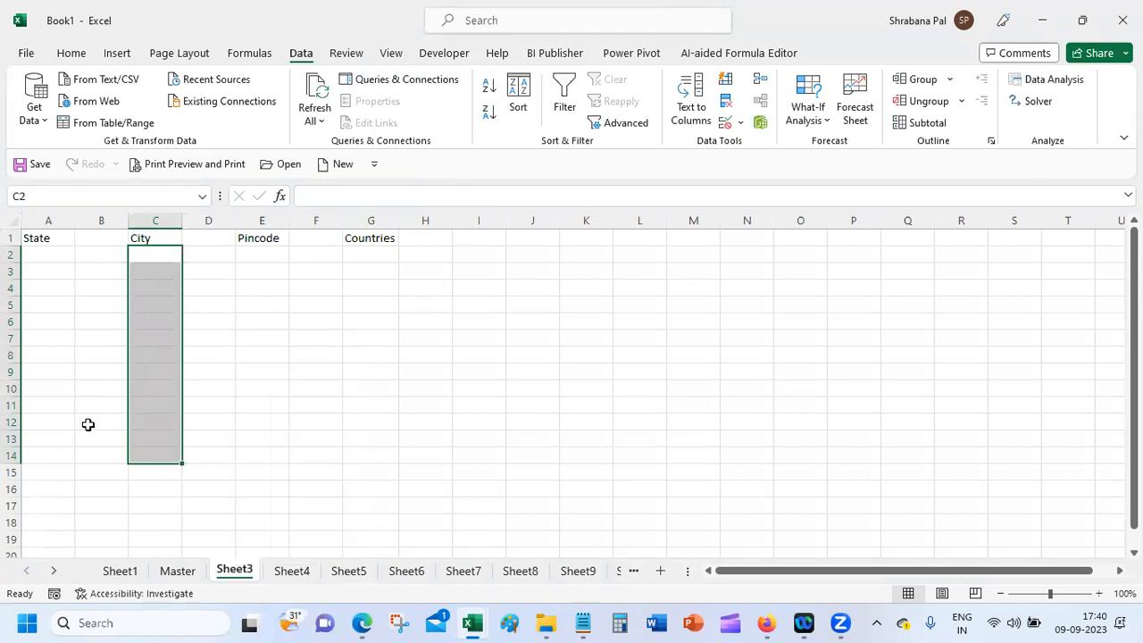
click(175, 571)
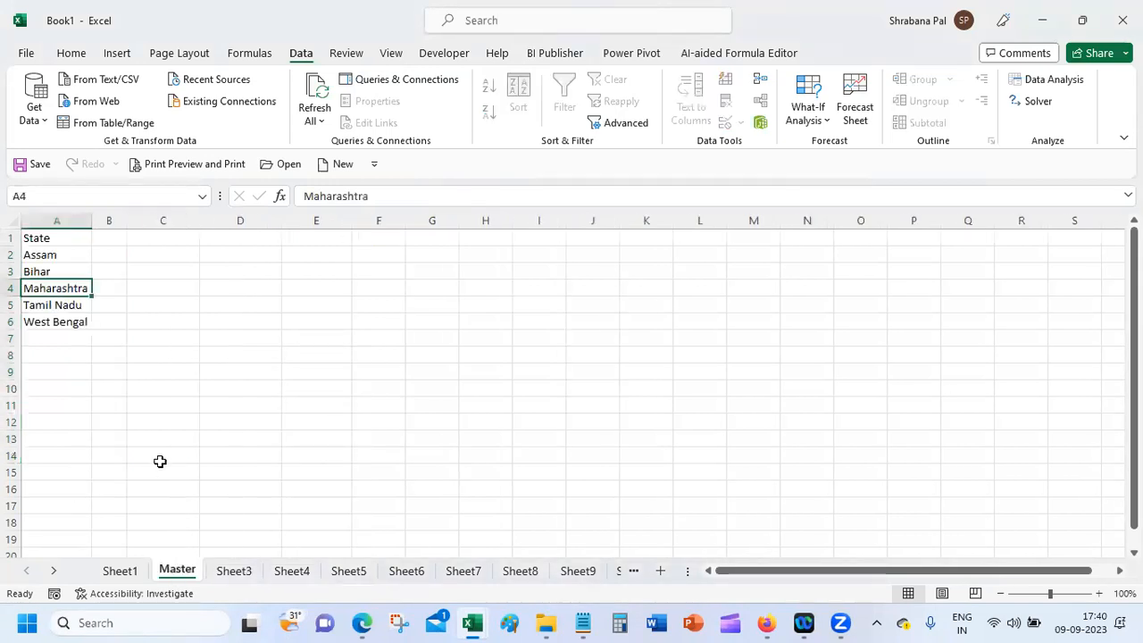
click(119, 572)
drag(434, 236, 426, 493)
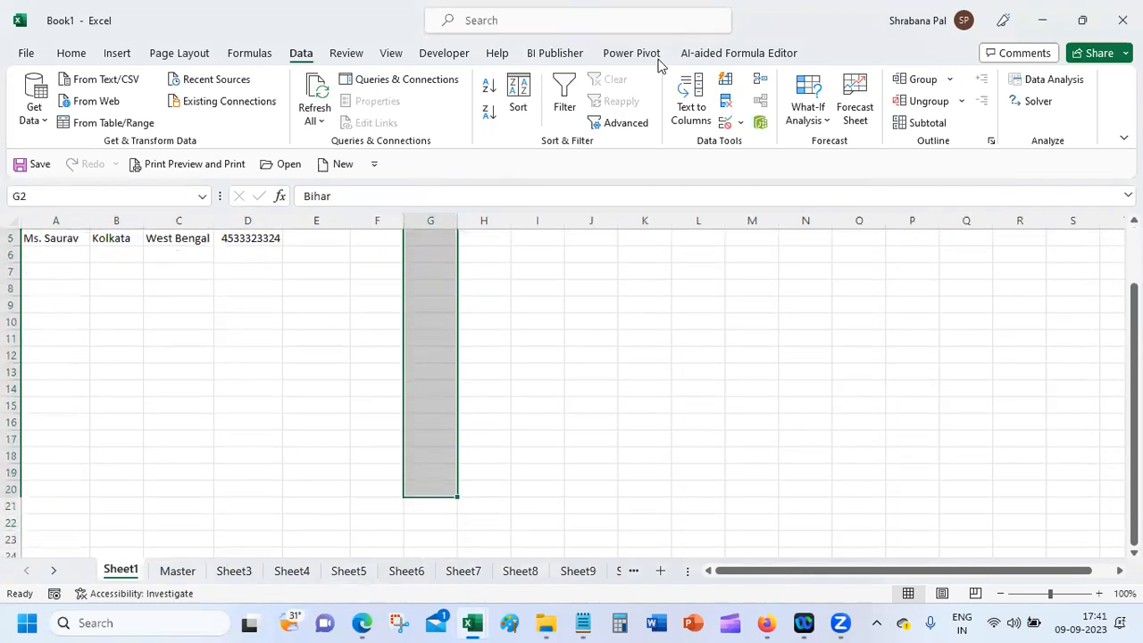
click(724, 123)
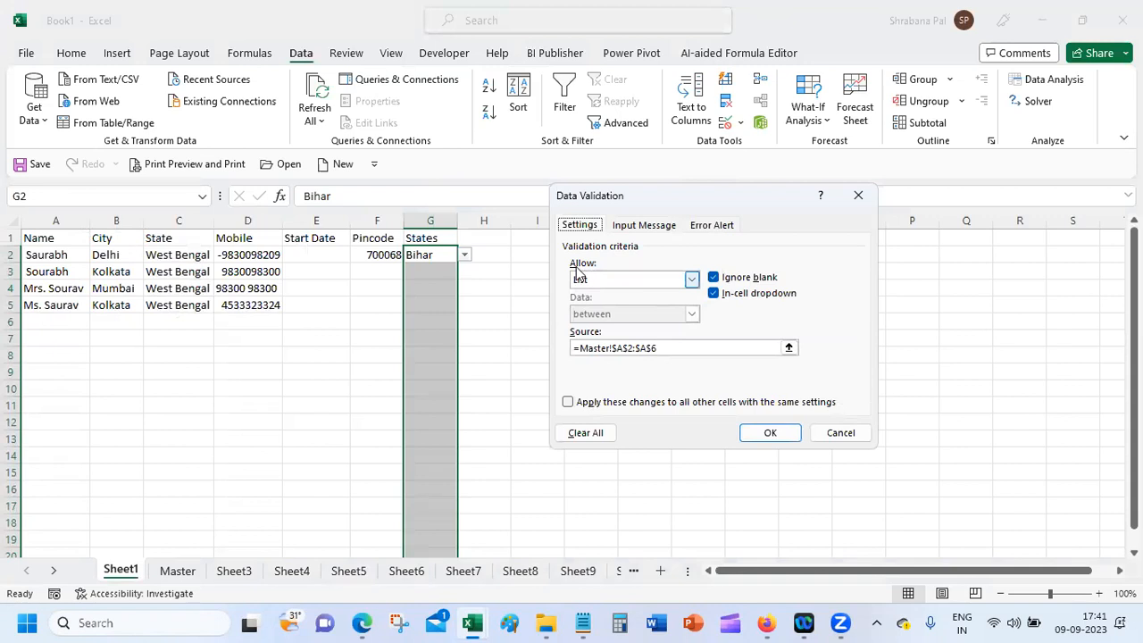
click(585, 348)
double_click(659, 348)
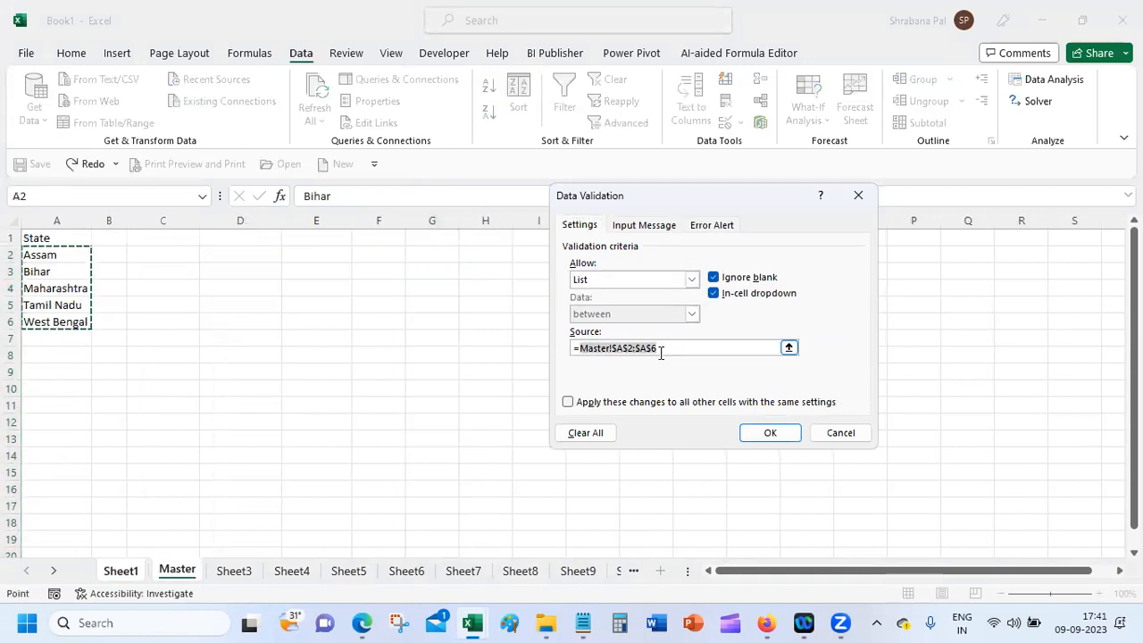
key(BackSpace)
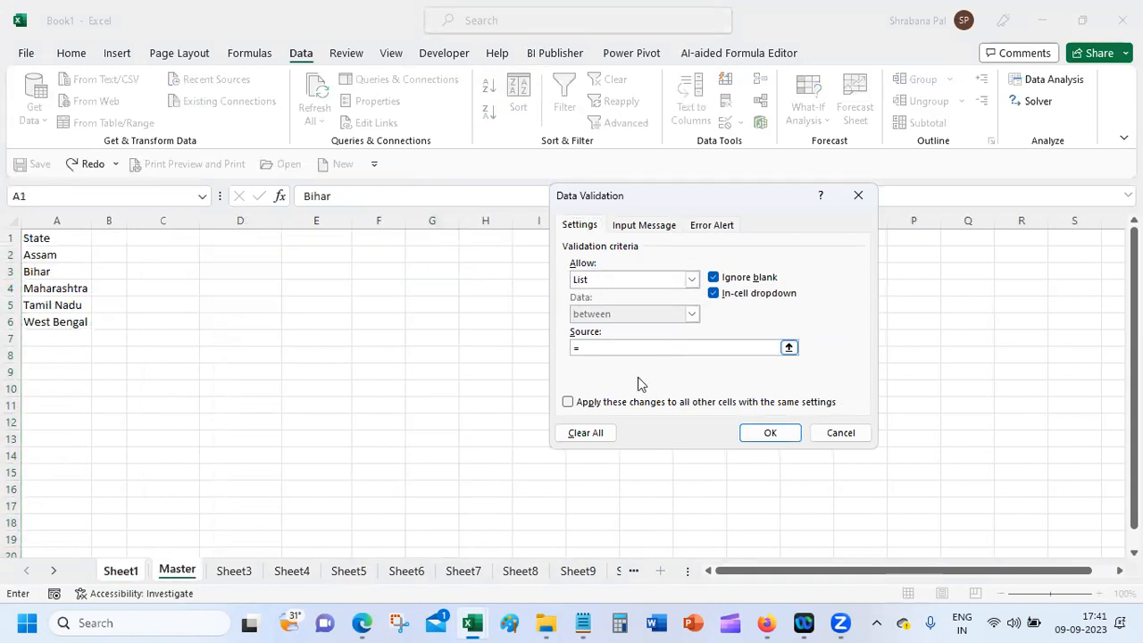
click(228, 573)
drag(38, 253, 41, 388)
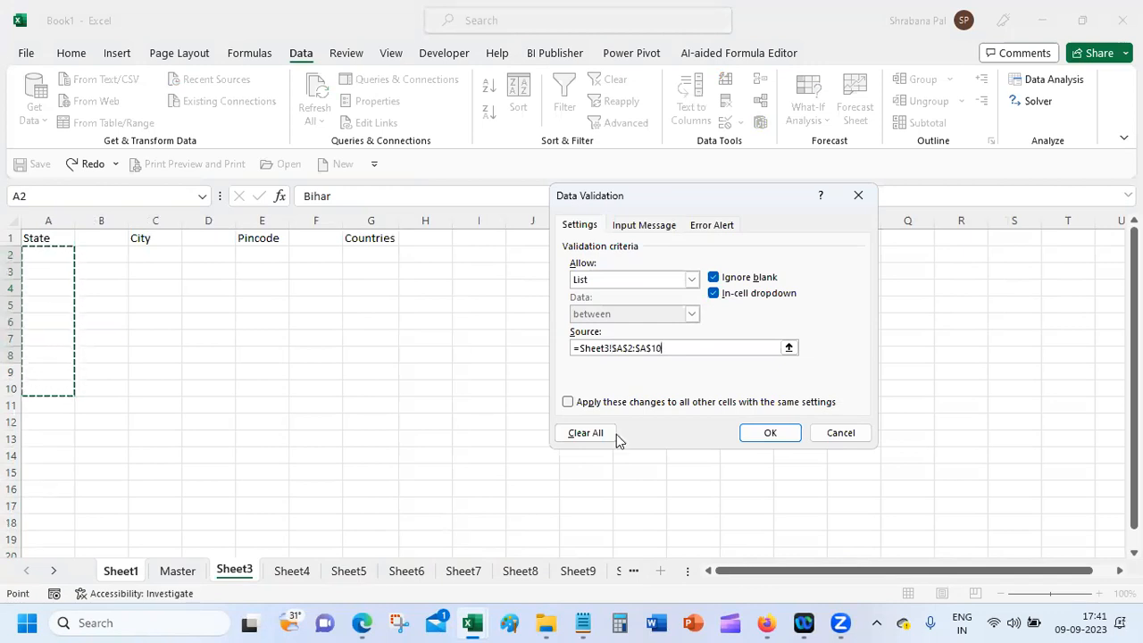
click(841, 434)
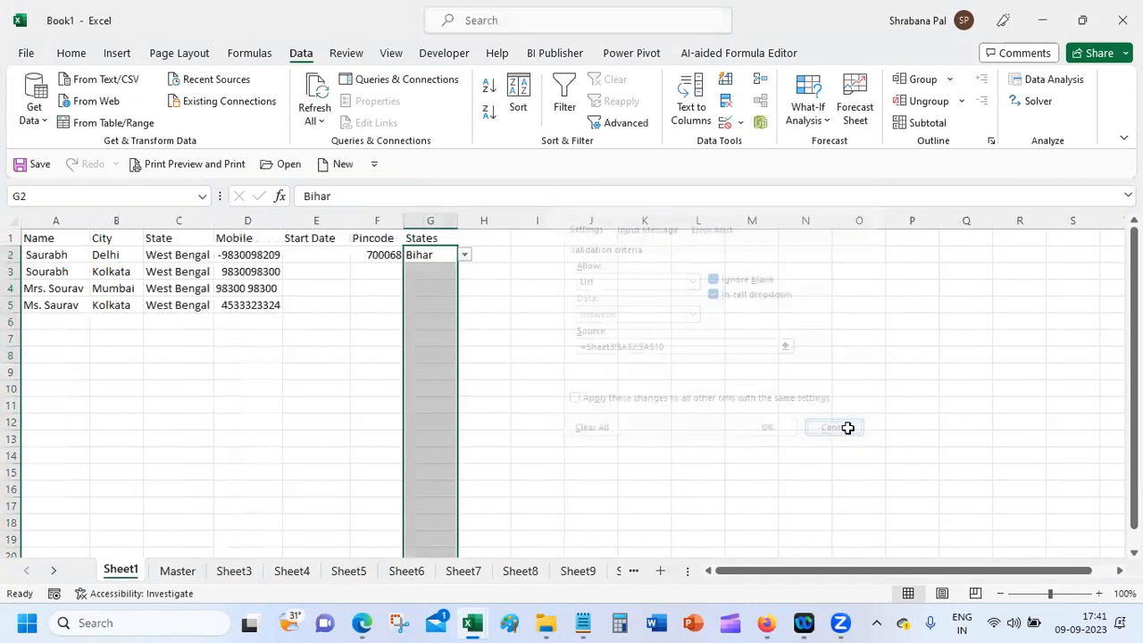
click(245, 390)
click(178, 571)
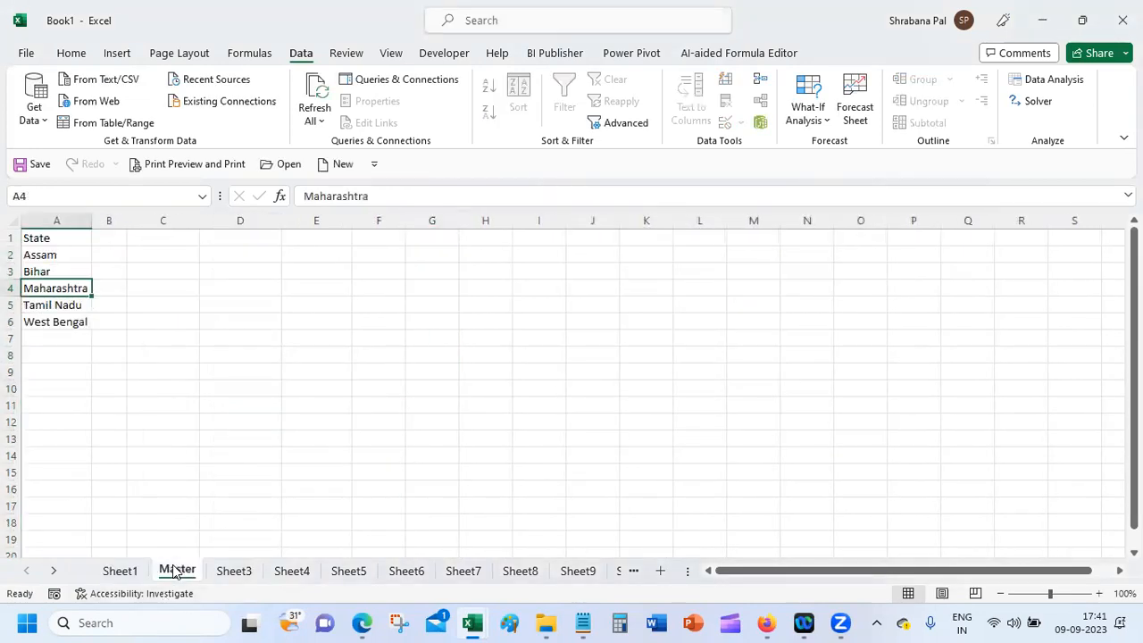
click(120, 571)
click(437, 253)
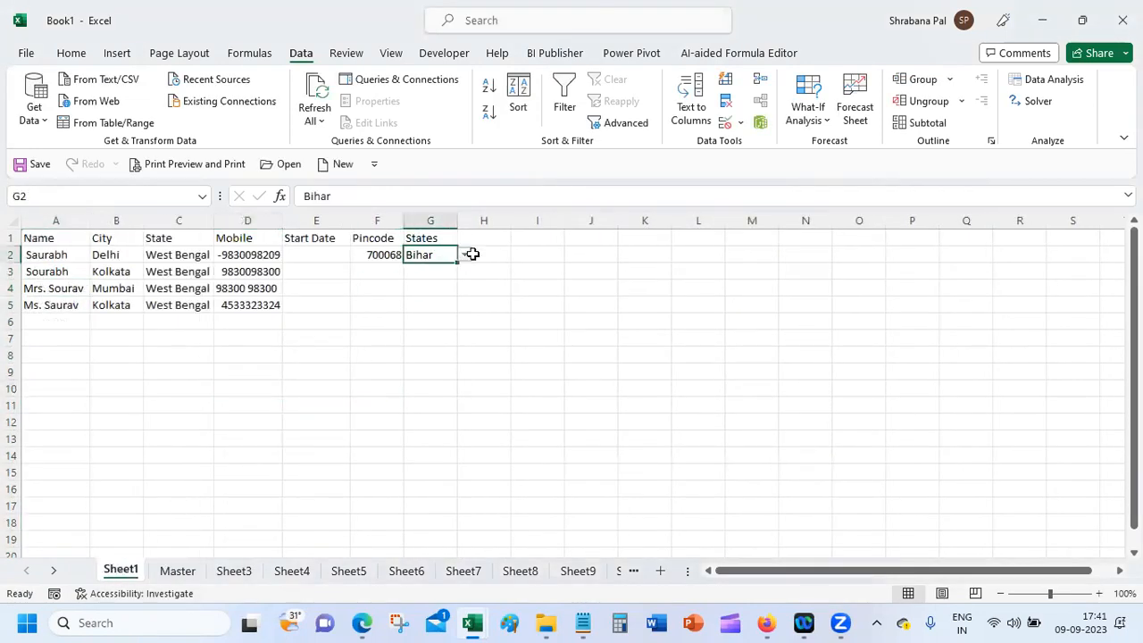
click(465, 255)
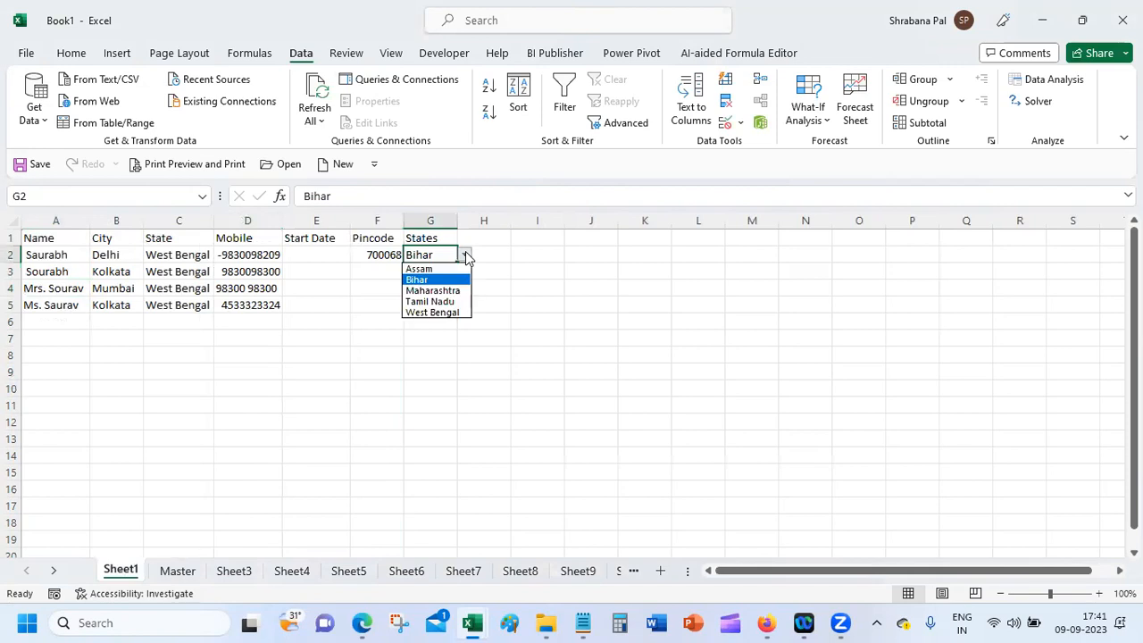
click(723, 121)
click(724, 122)
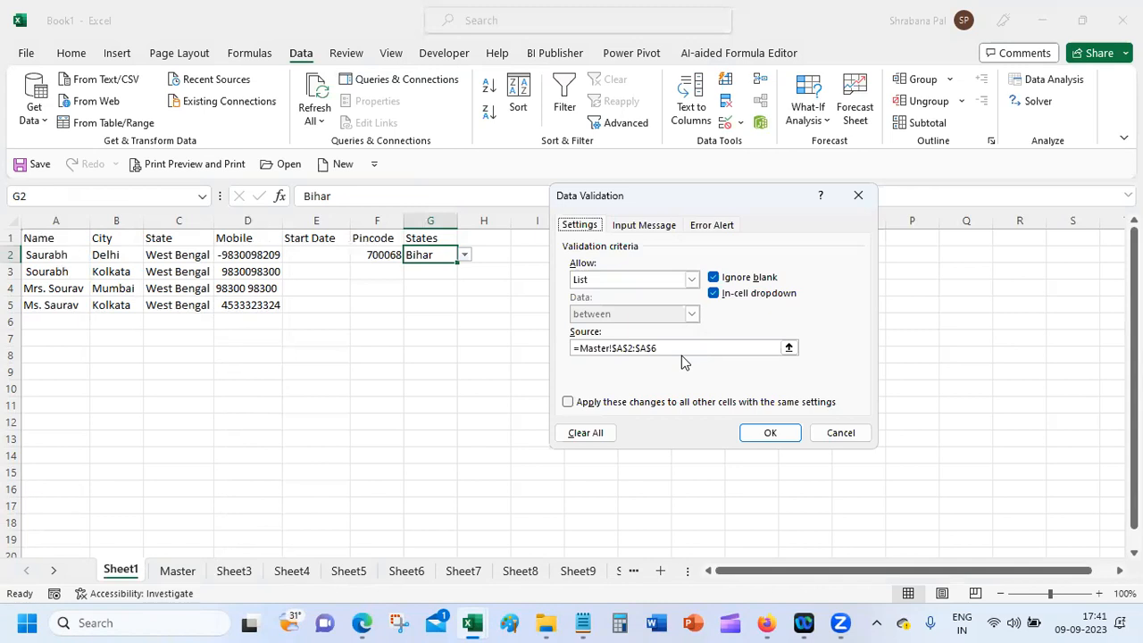
click(840, 432)
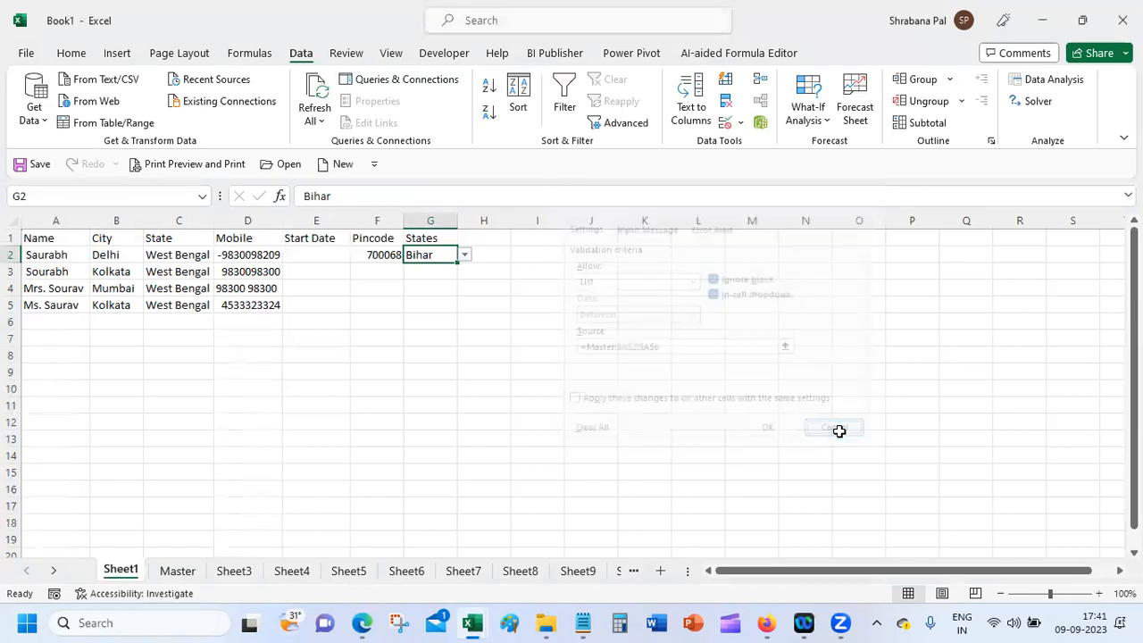
Step: Open Sheet3, select C9 and its tab menu, then bring the Google Meet call forward
click(228, 571)
right_click(228, 572)
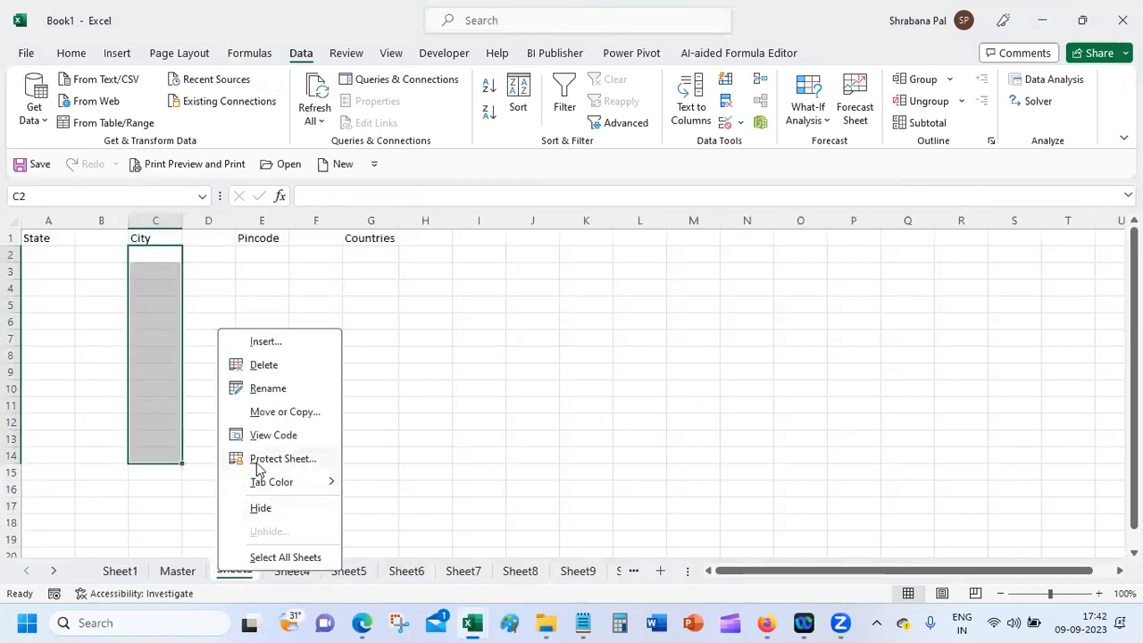
click(166, 375)
click(165, 380)
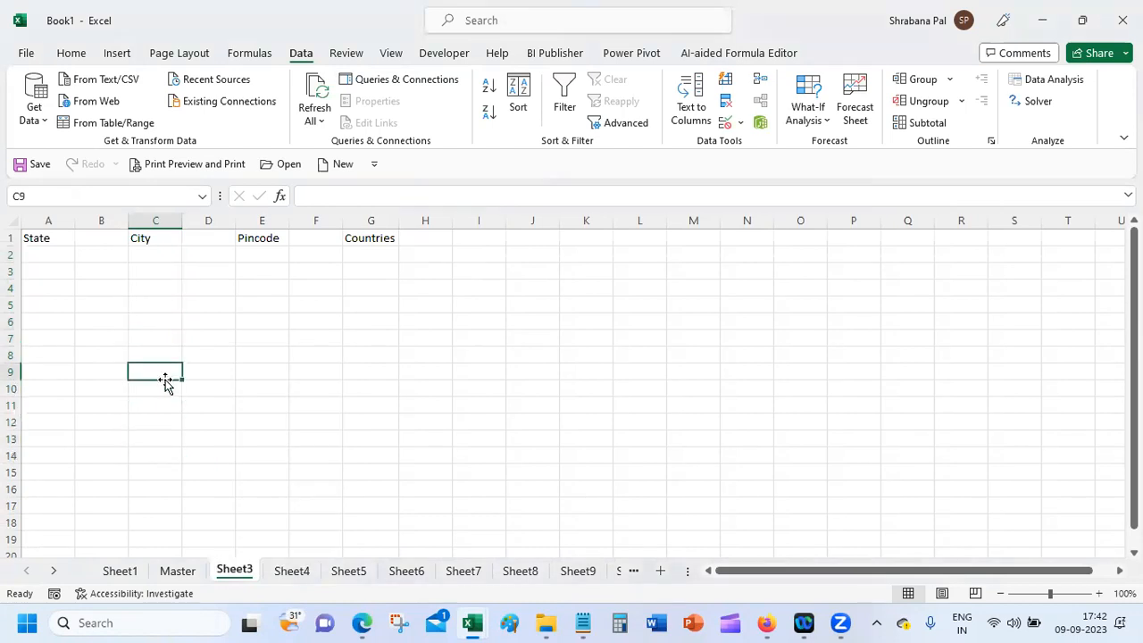
right_click(229, 572)
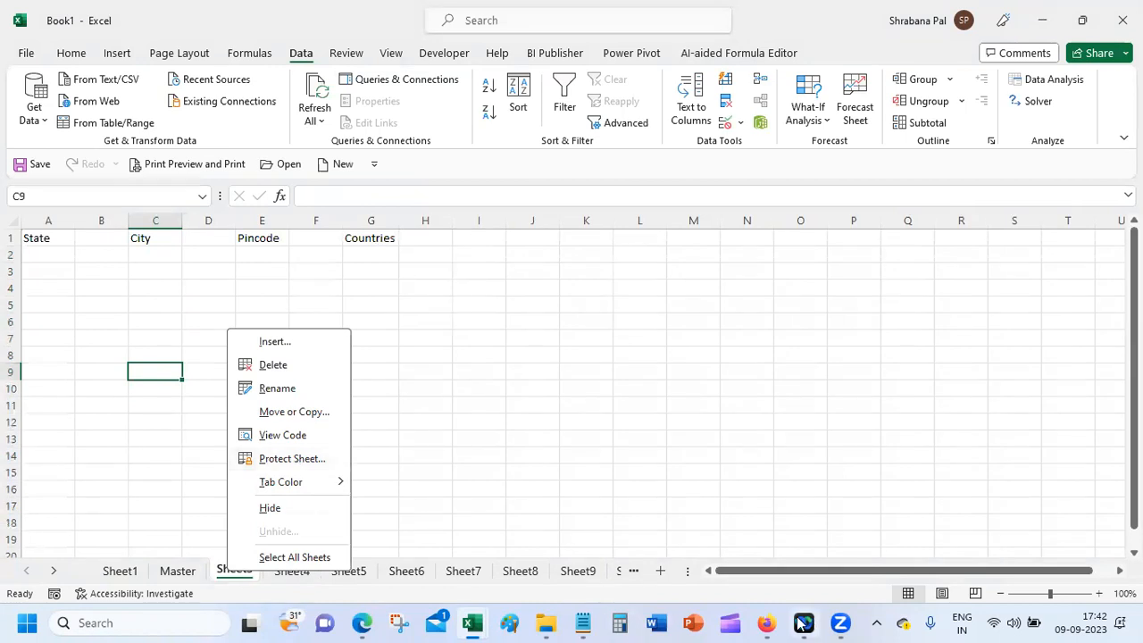
click(767, 622)
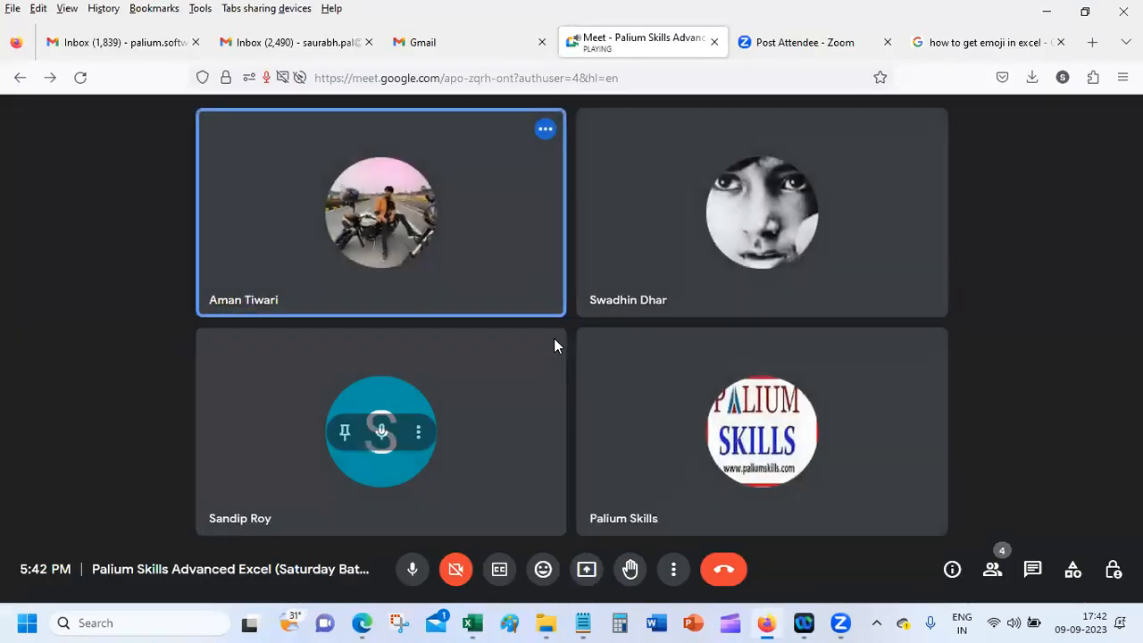
Step: Share the entire screen in Google Meet, allow it, and bring Book1 - Excel back
click(586, 569)
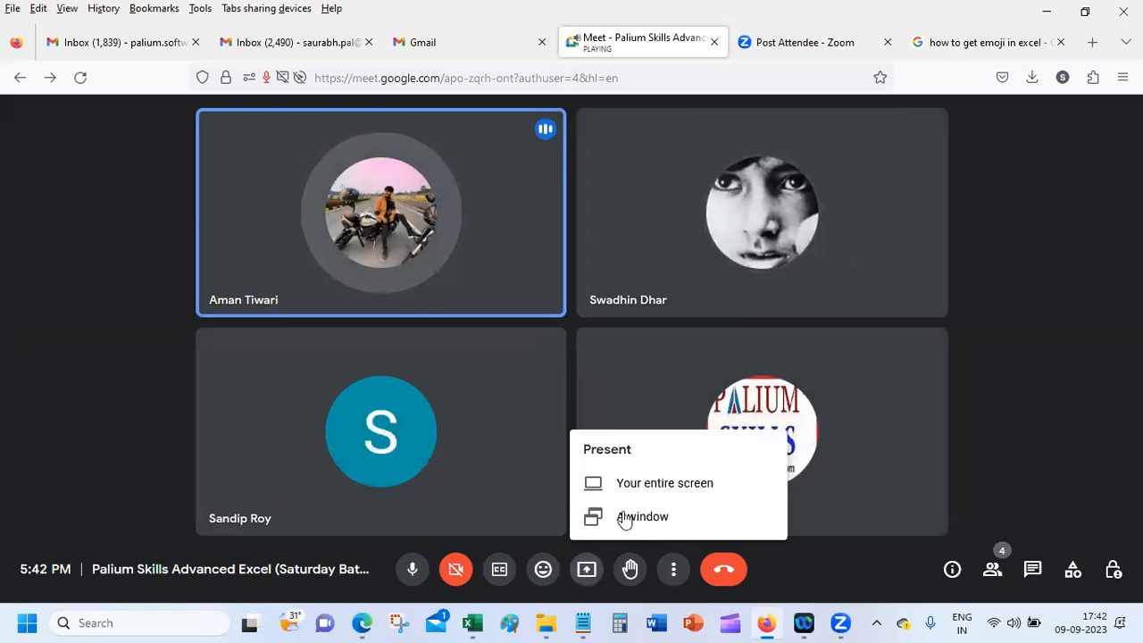
click(651, 487)
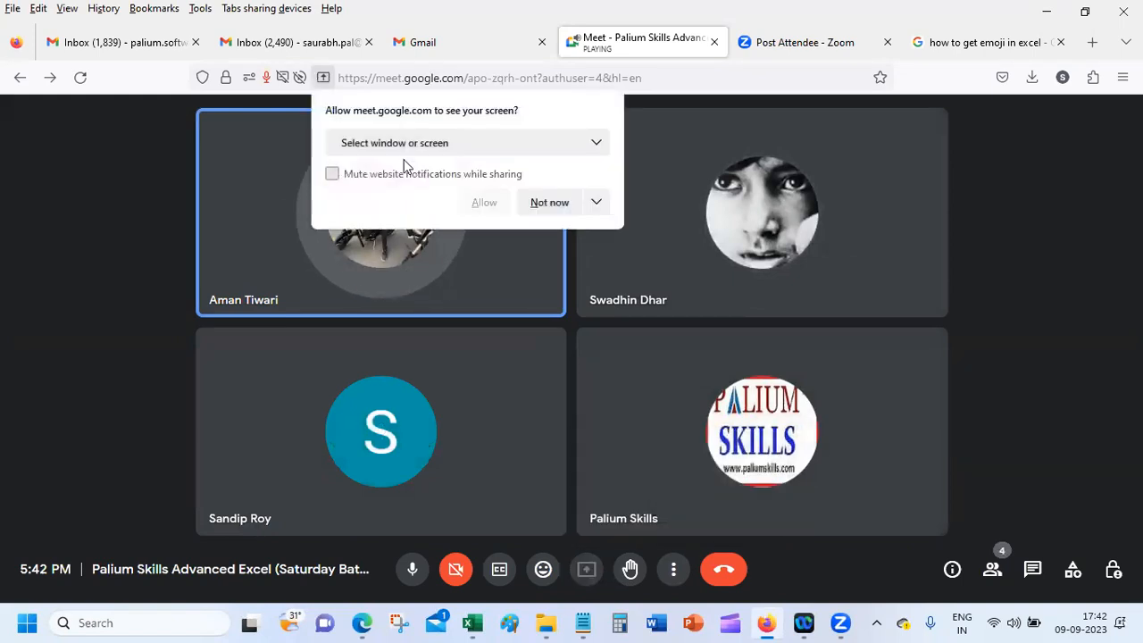
click(406, 146)
click(413, 331)
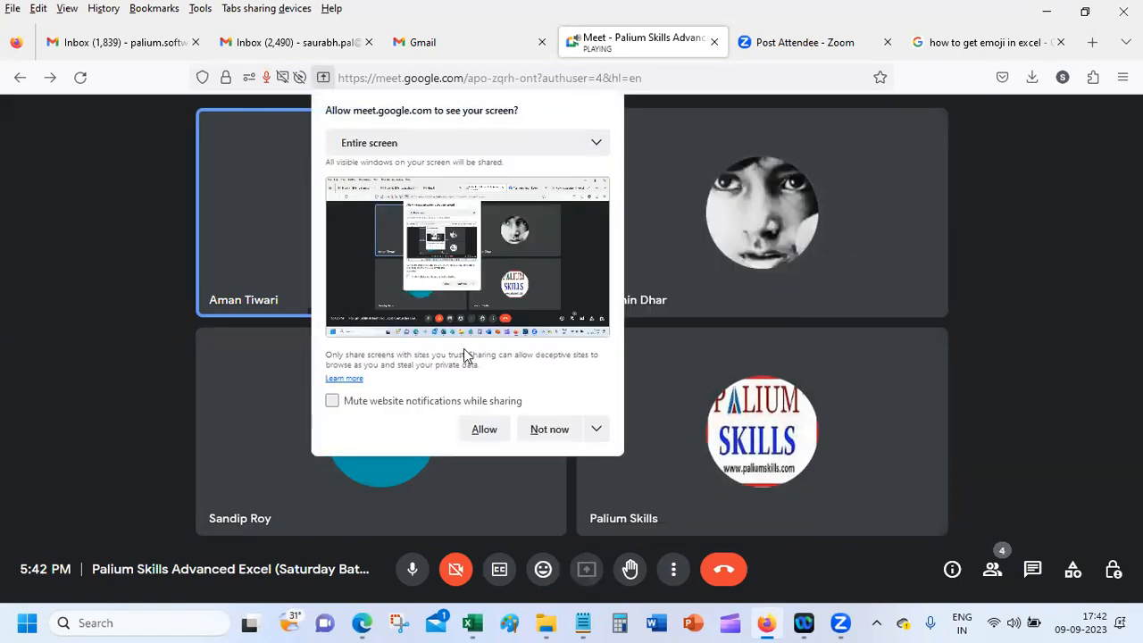
click(487, 429)
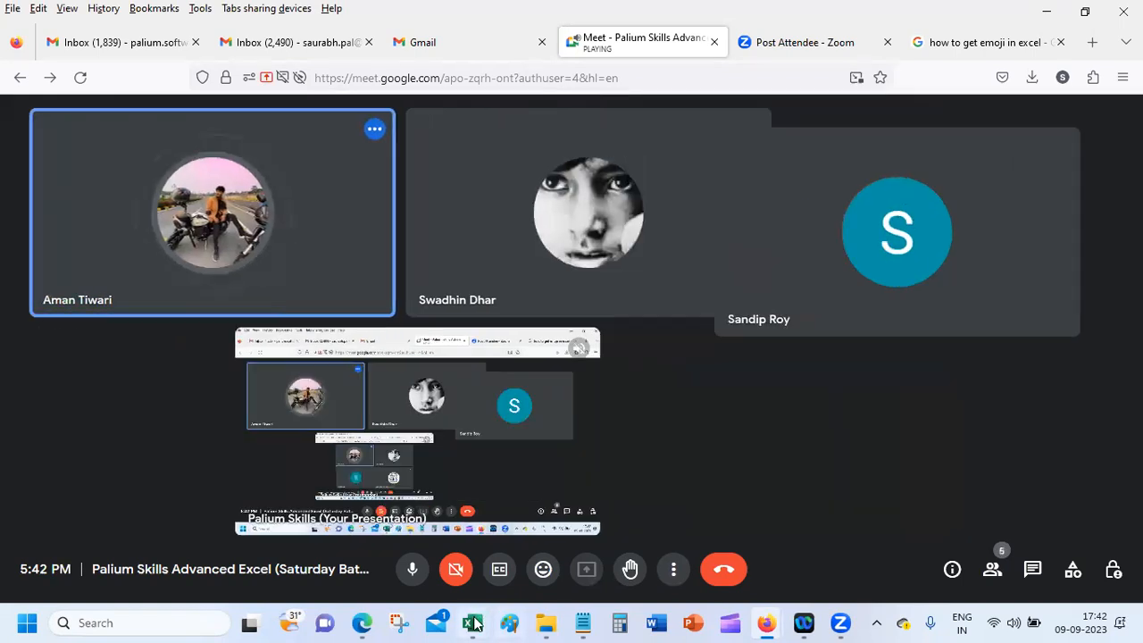
mouse_move(475, 624)
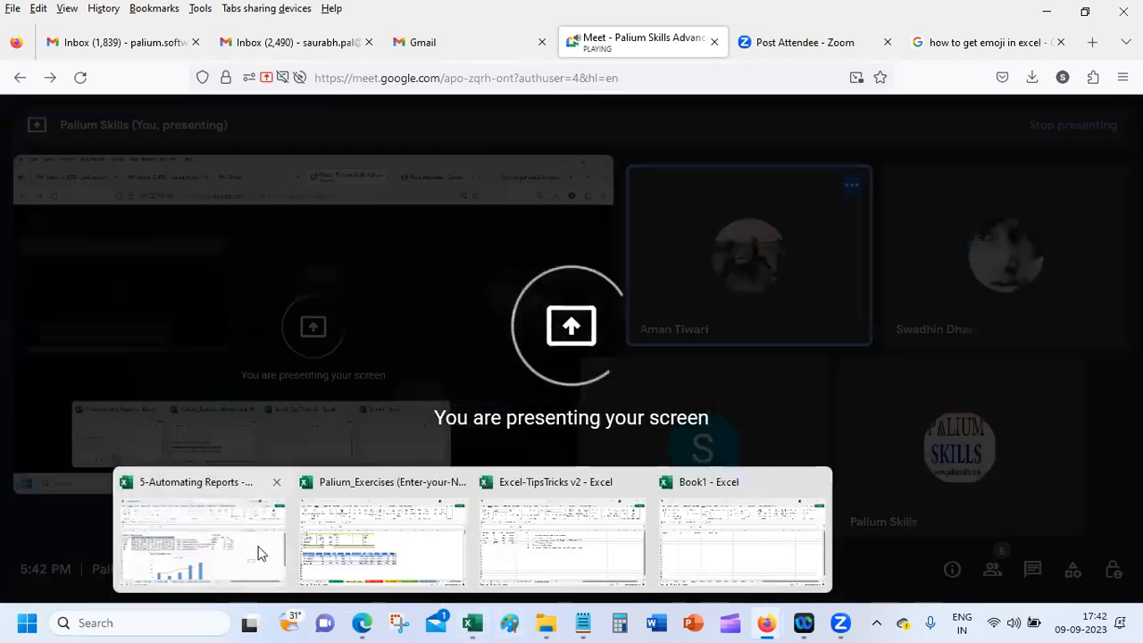
click(747, 527)
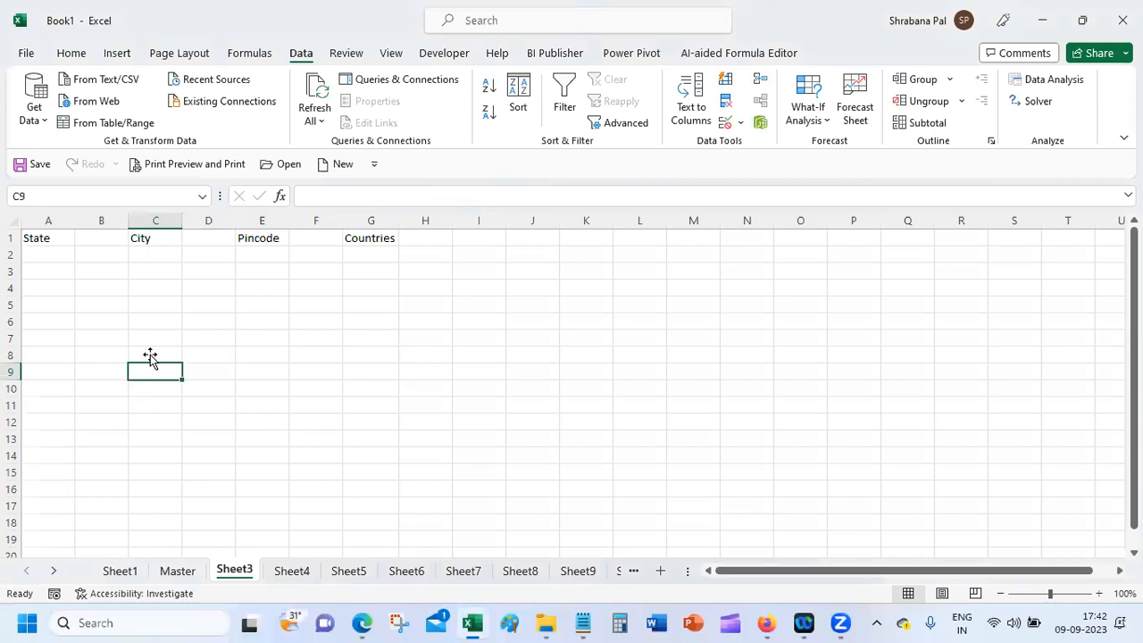
click(163, 253)
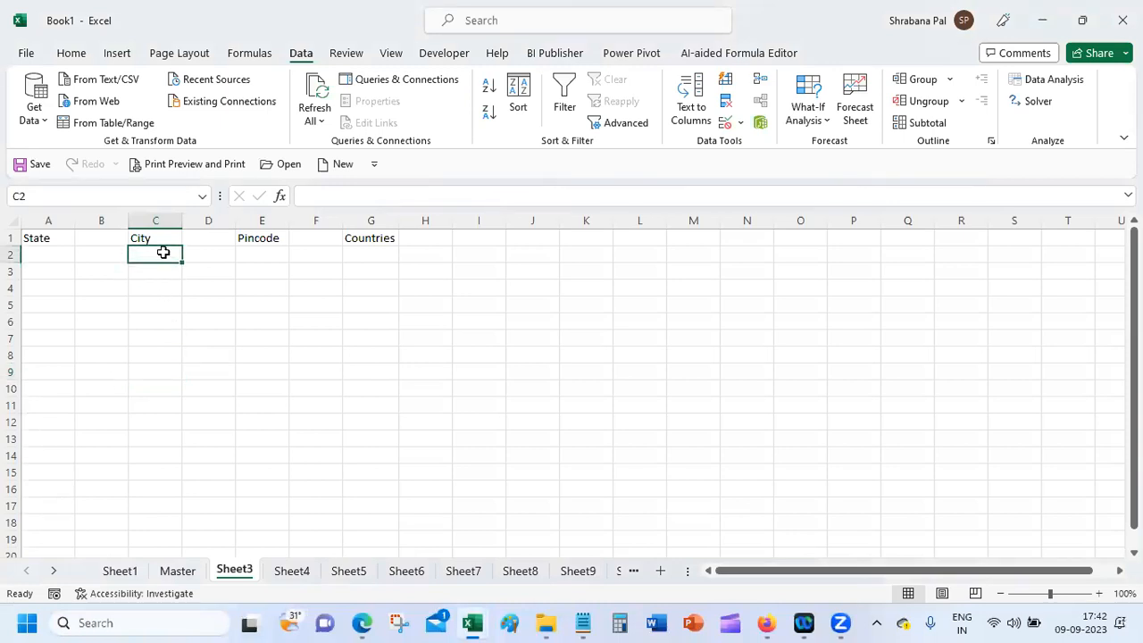
right_click(239, 573)
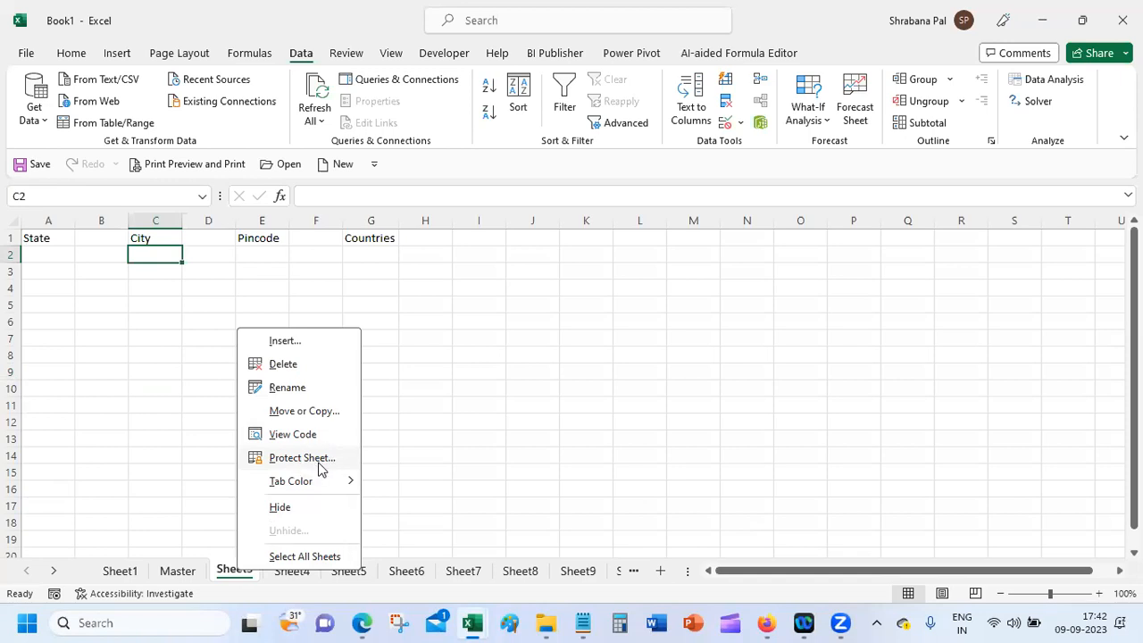
click(162, 458)
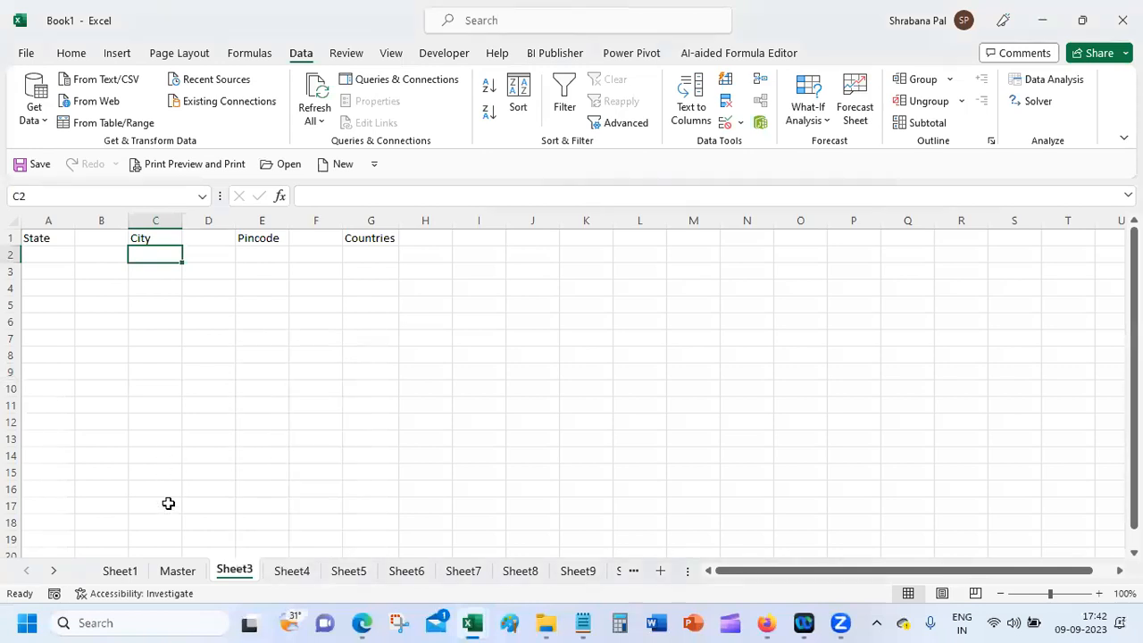
click(124, 574)
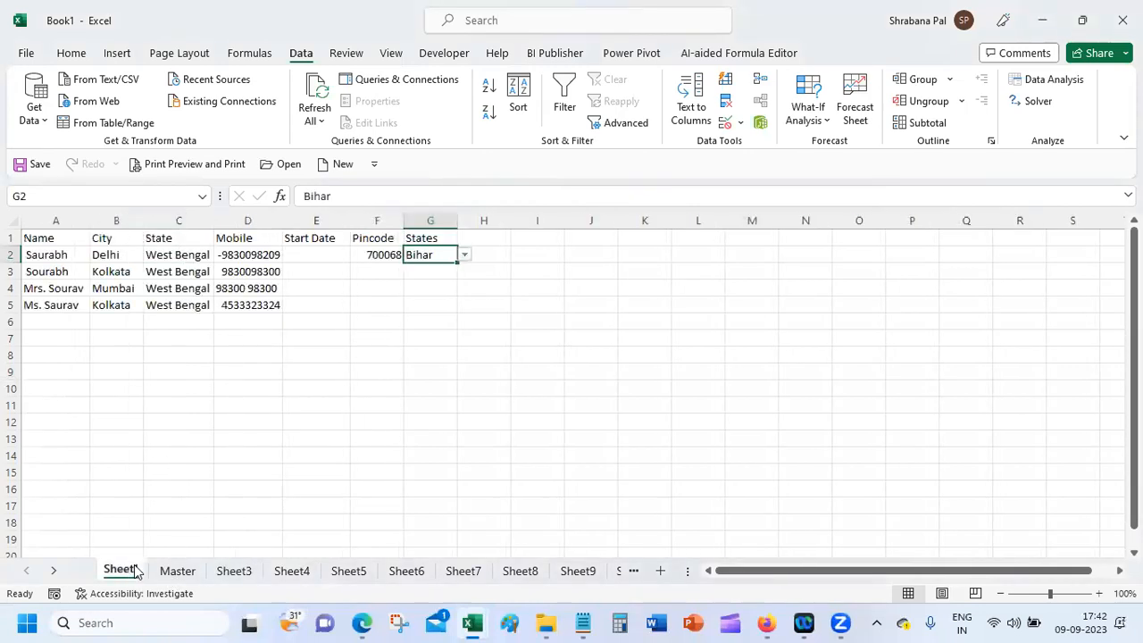
click(464, 255)
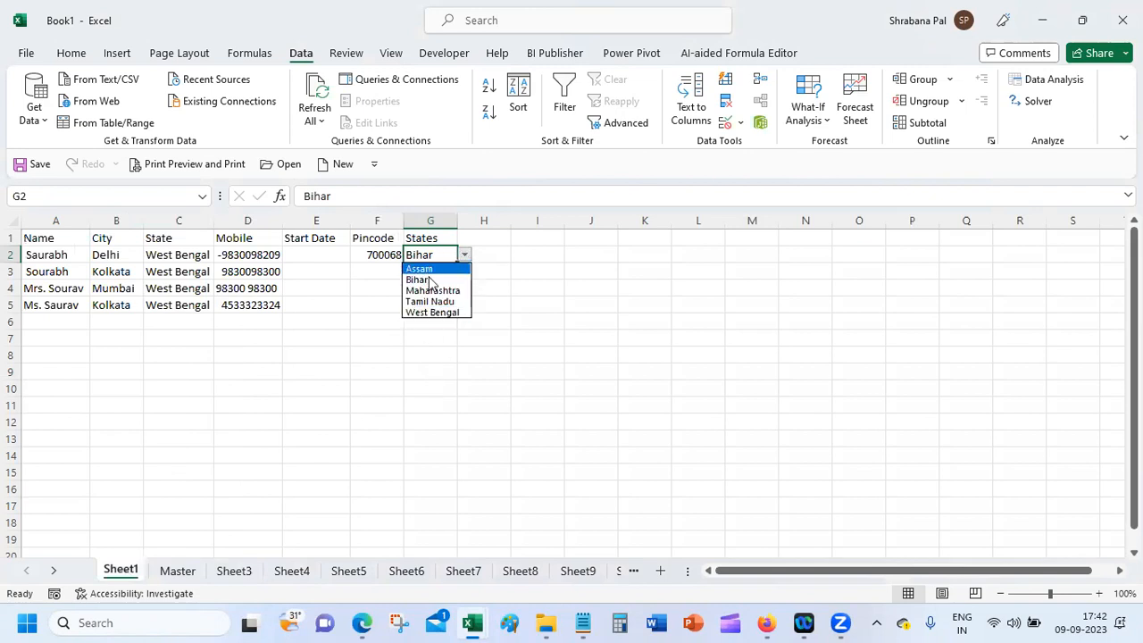
click(434, 252)
drag(429, 259, 426, 550)
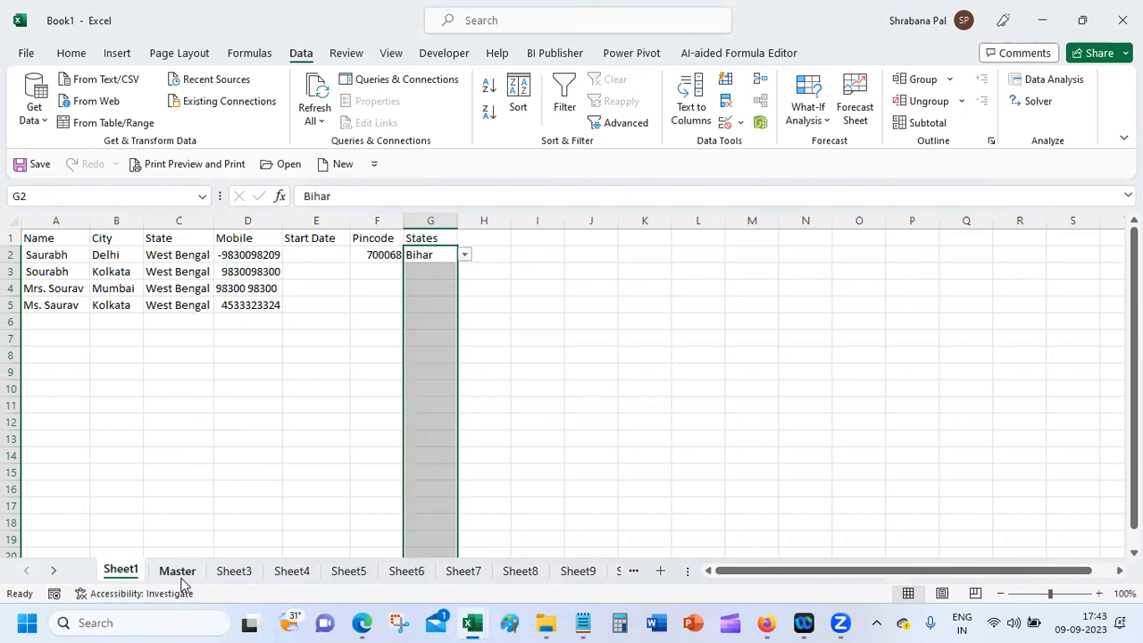
click(359, 293)
click(431, 269)
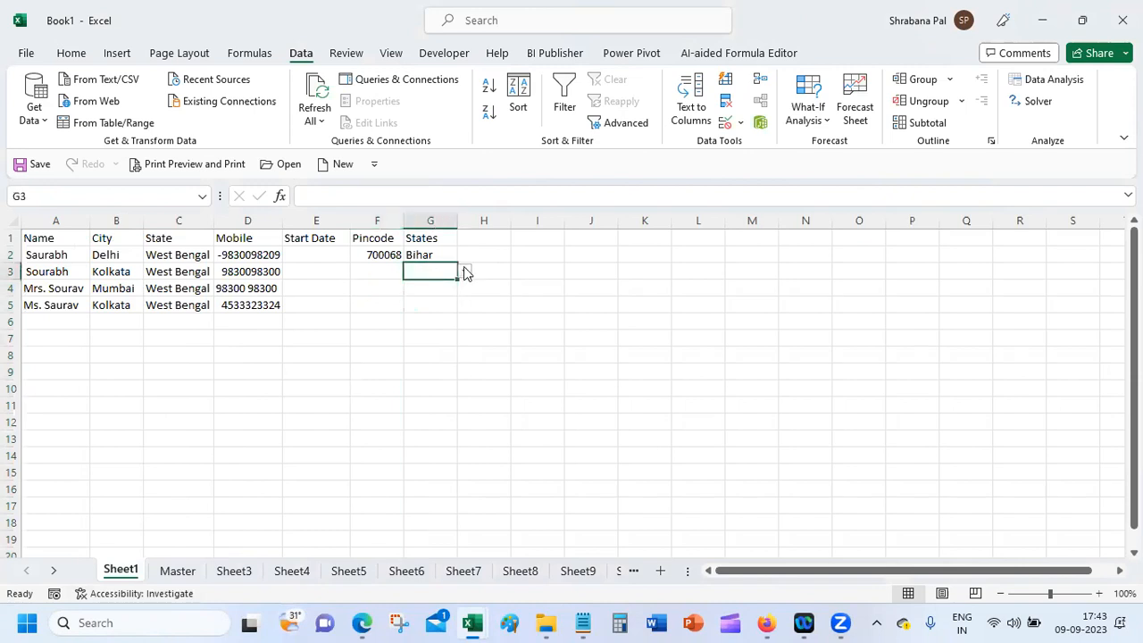
click(465, 271)
click(386, 295)
click(410, 302)
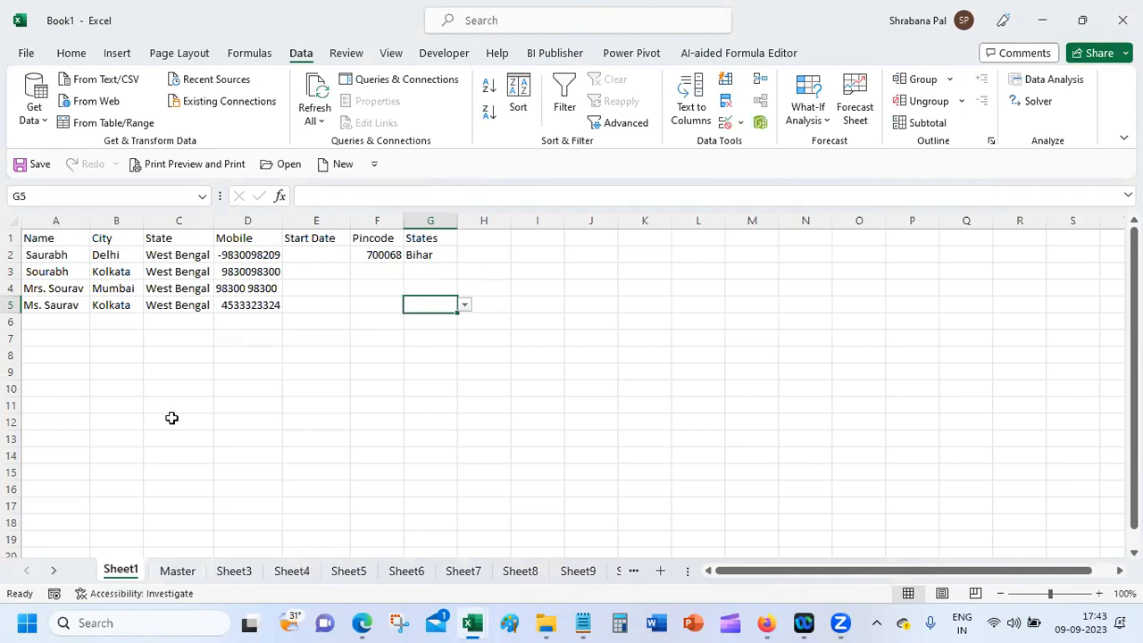
drag(430, 254, 434, 399)
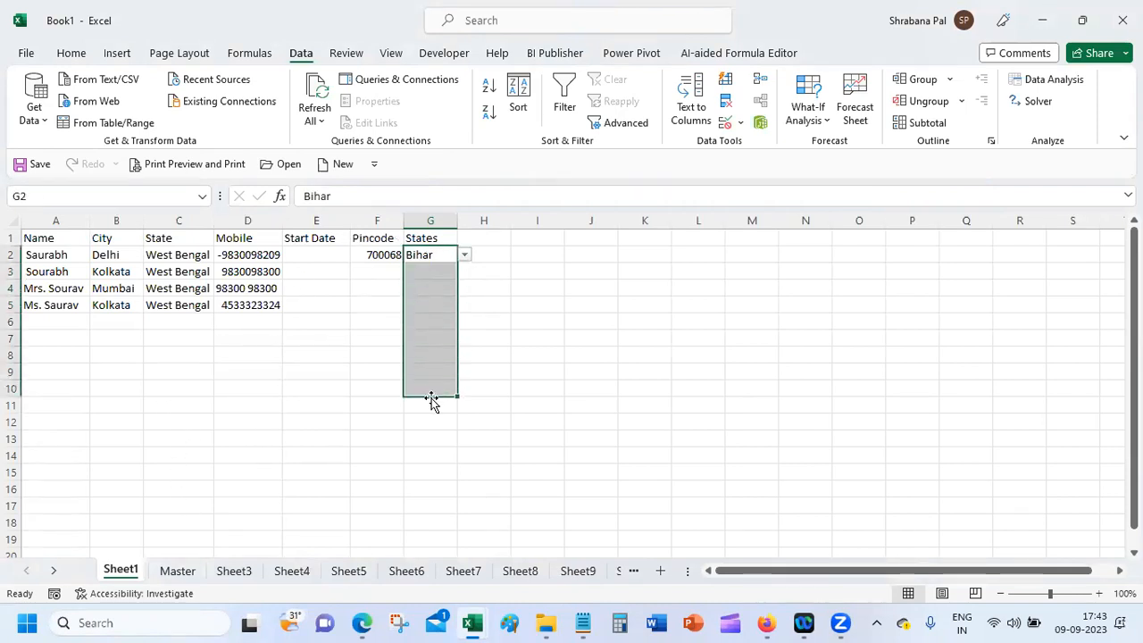
Step: Check the state list in Master!A2:A6, then review Sheet1 G2:G19's Data Validation without changes
click(177, 570)
click(54, 256)
drag(53, 256, 57, 322)
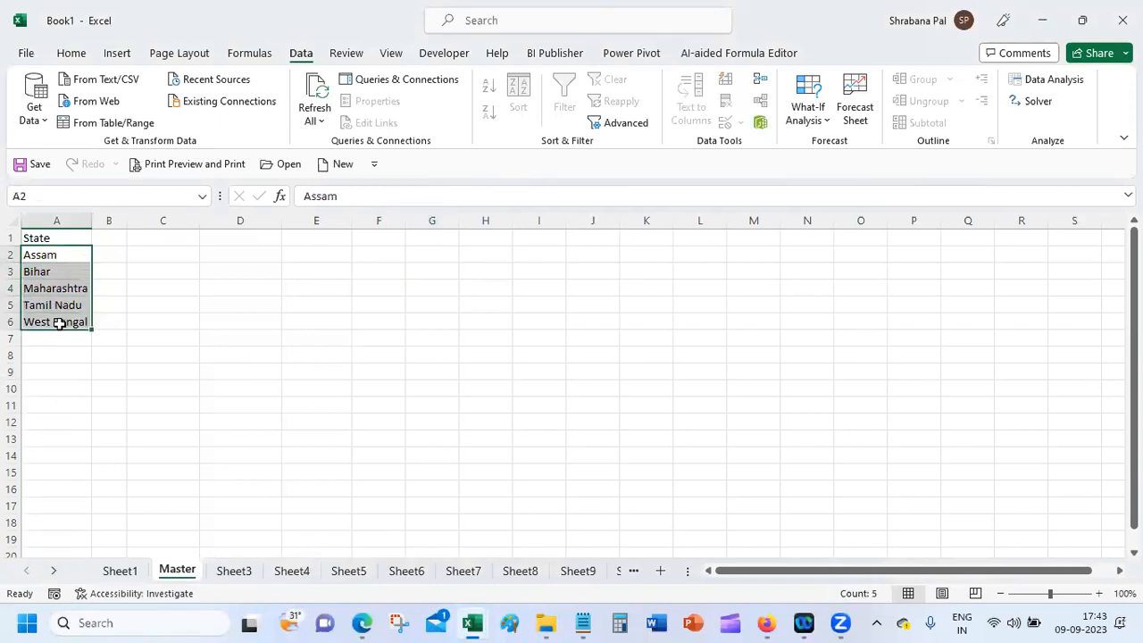
click(118, 573)
drag(428, 263, 431, 548)
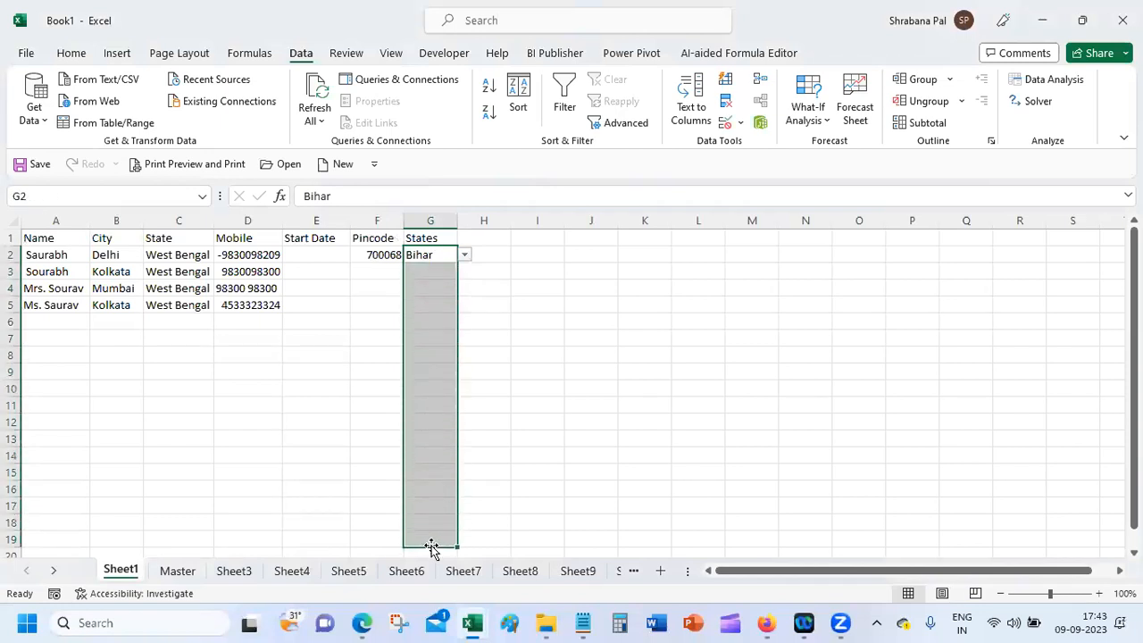
click(725, 124)
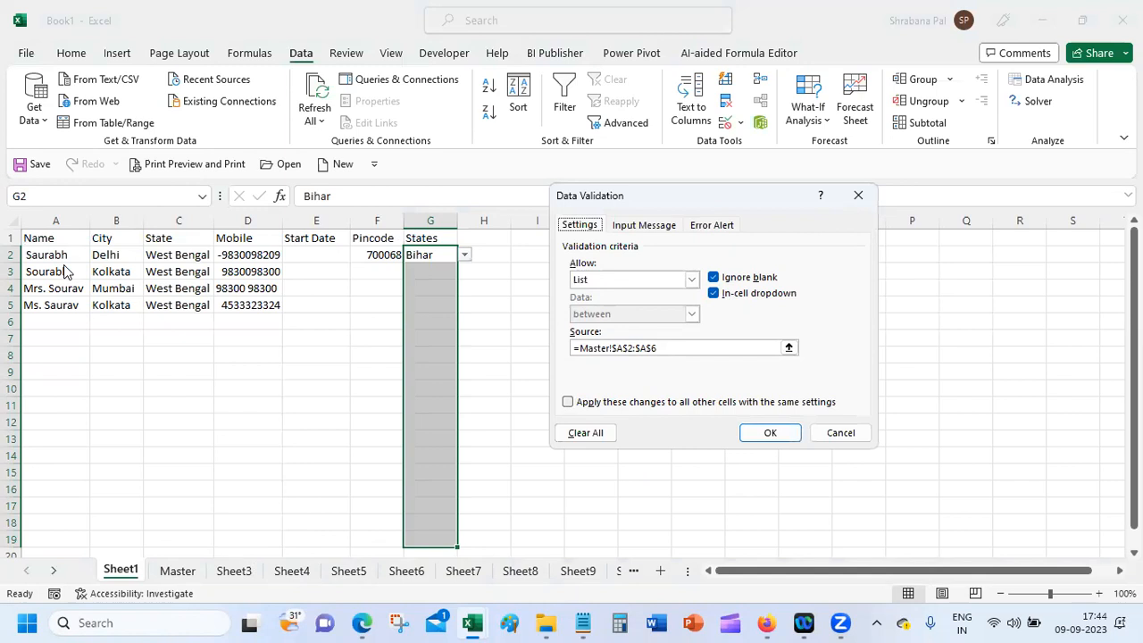
click(846, 440)
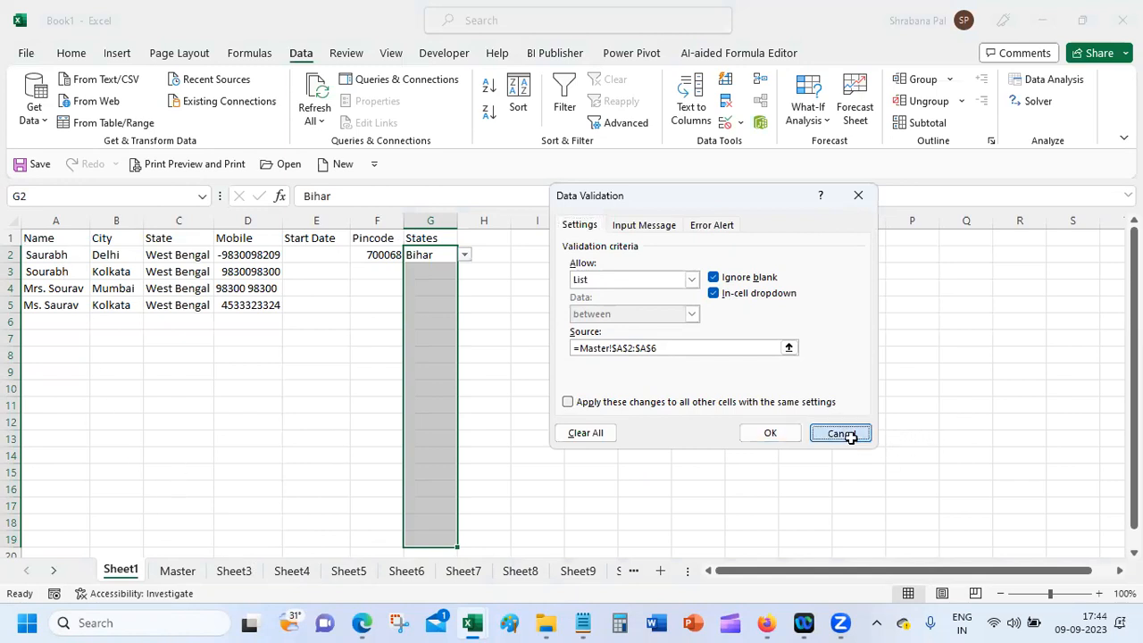
Step: On Sheet3, select the State, City, Pincode and Countries headings in row 1
click(231, 573)
click(36, 237)
click(141, 237)
click(263, 254)
click(266, 239)
click(396, 236)
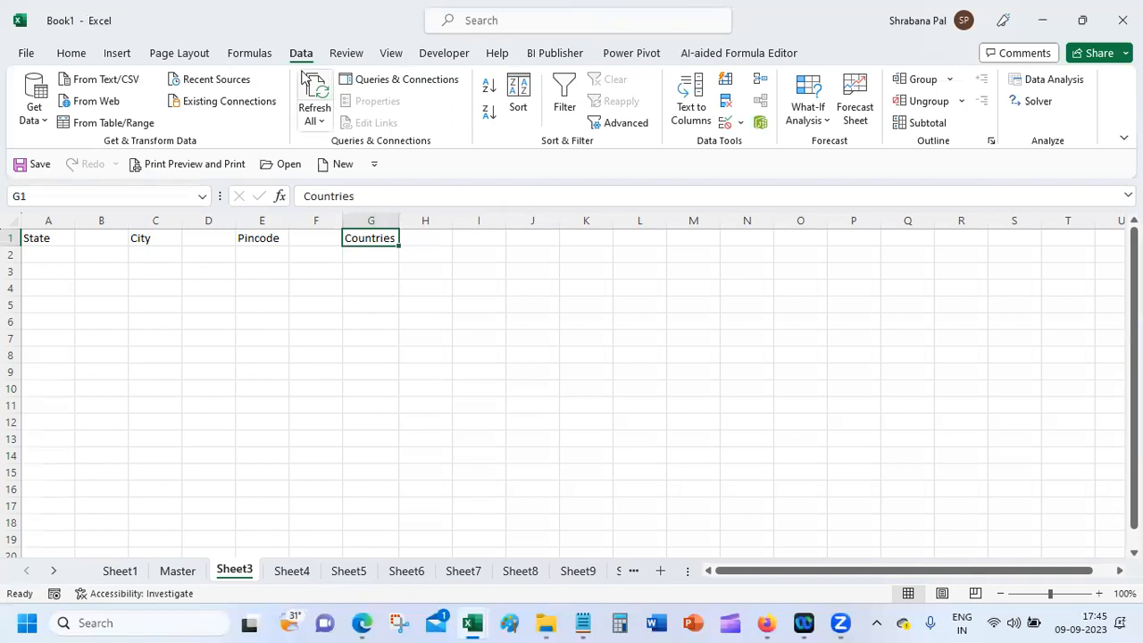
Step: Open Sheet3's Protect Sheet dialog from the tab menu, then cancel without protecting
right_click(232, 572)
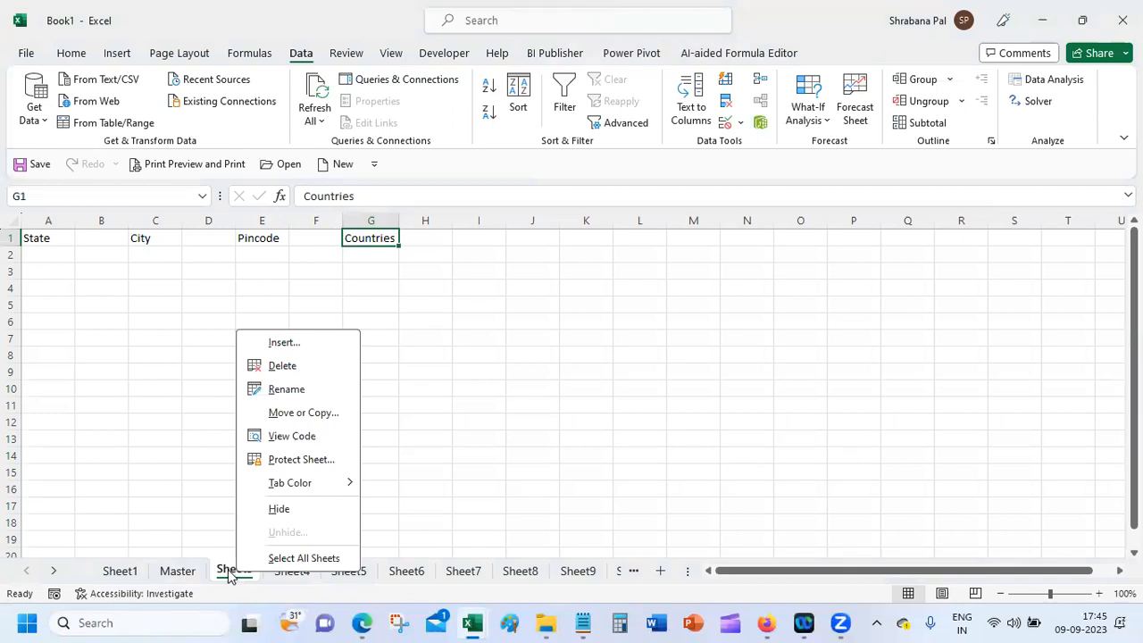
click(229, 571)
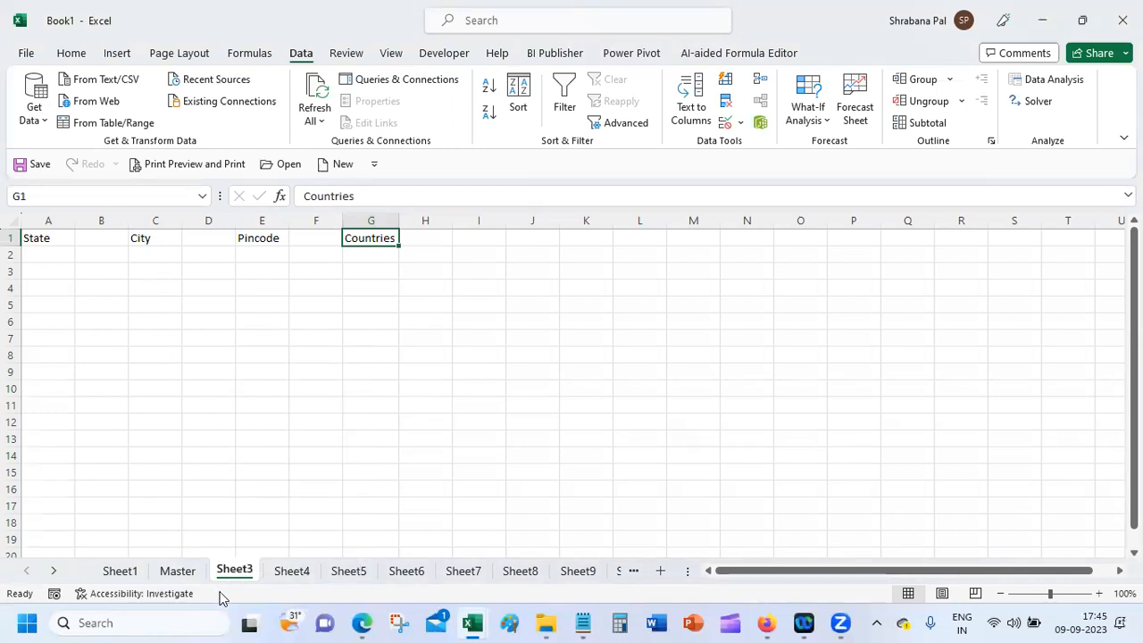
right_click(231, 575)
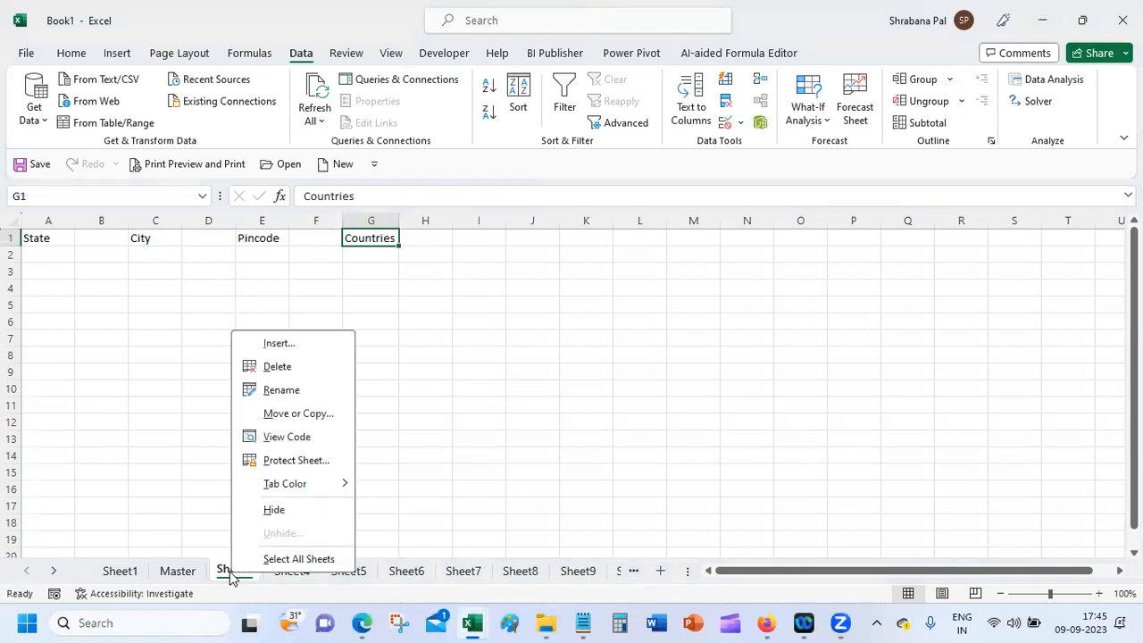
click(296, 460)
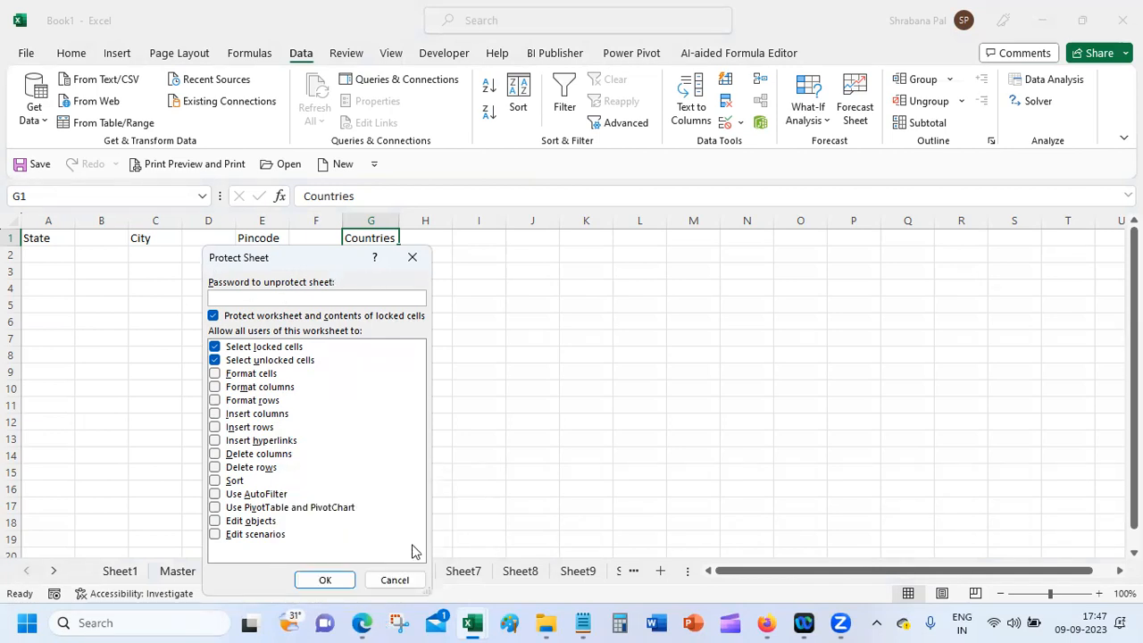
click(409, 578)
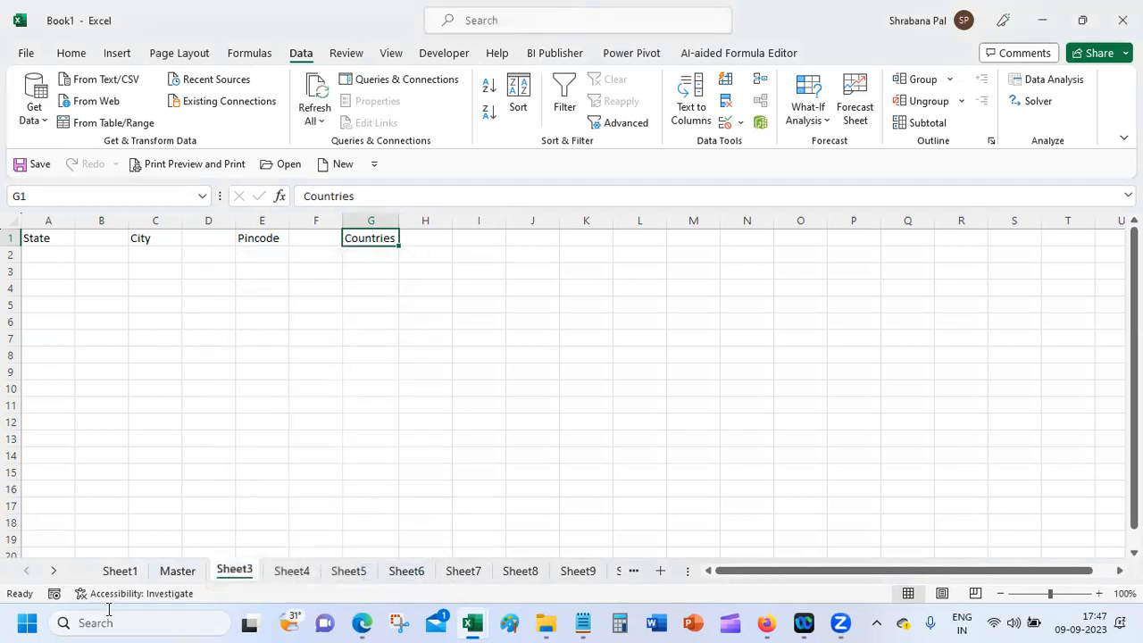
Step: Flip between Sheet1 and the Master sheet, selecting Assam in Master cell A2
click(122, 573)
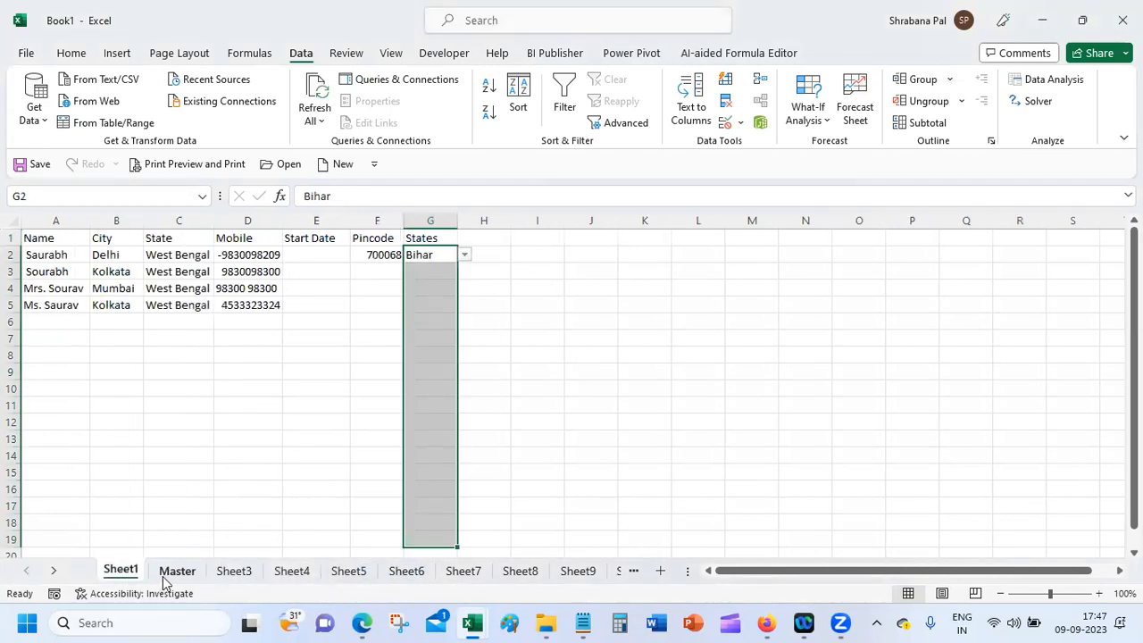
click(165, 580)
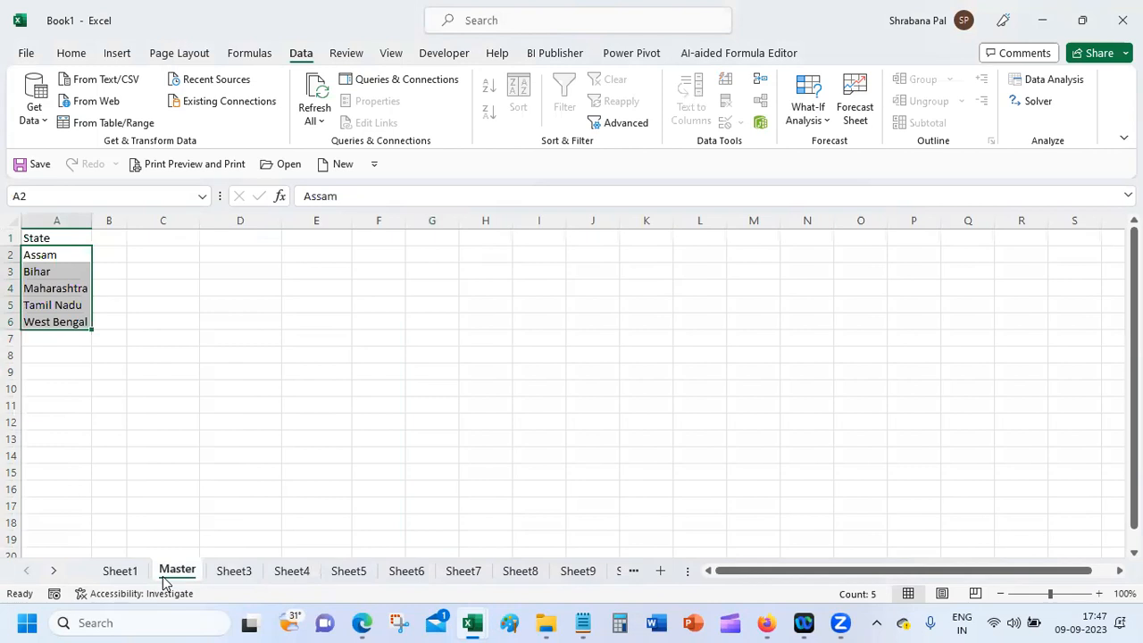
click(123, 572)
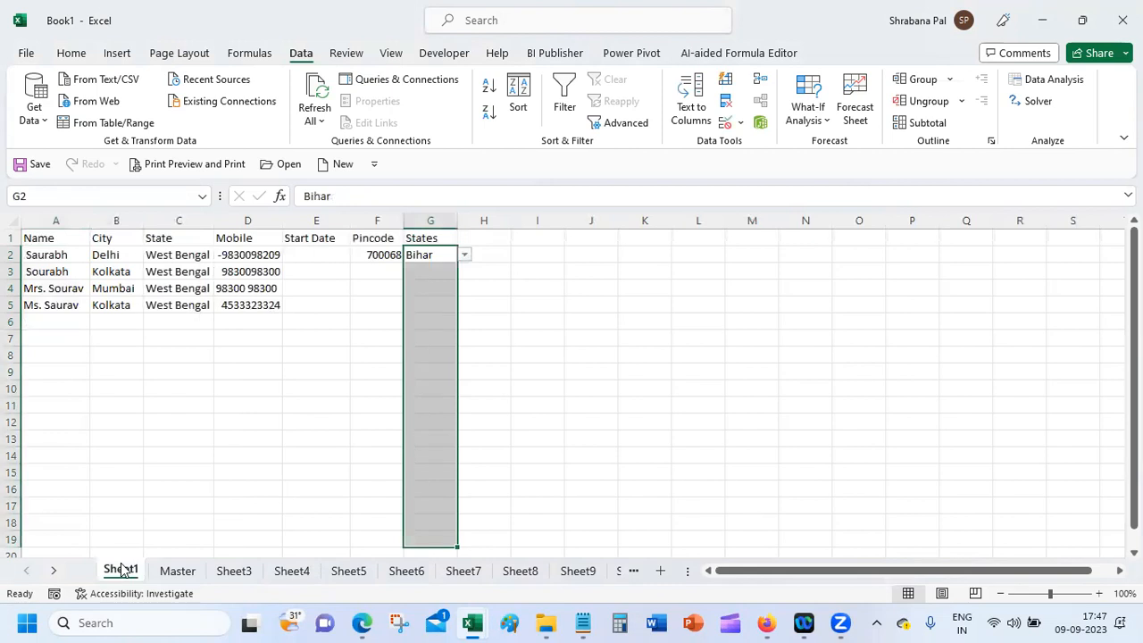
click(177, 571)
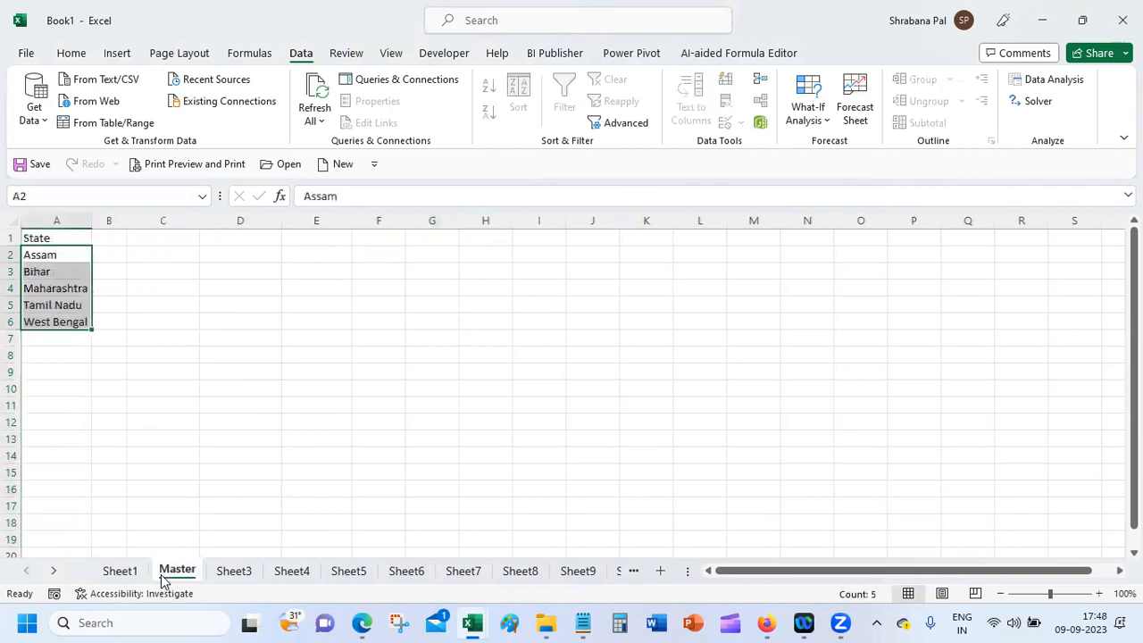
click(94, 362)
click(51, 255)
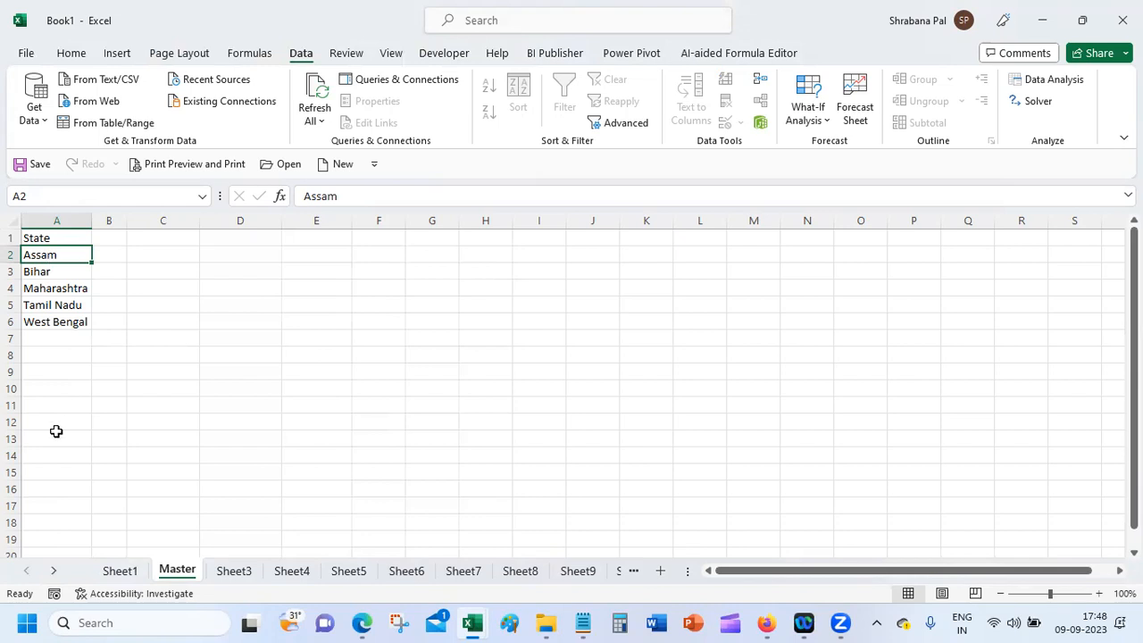
Step: On Sheet1, open Data Validation for the States cells and pick the Master list source
click(119, 571)
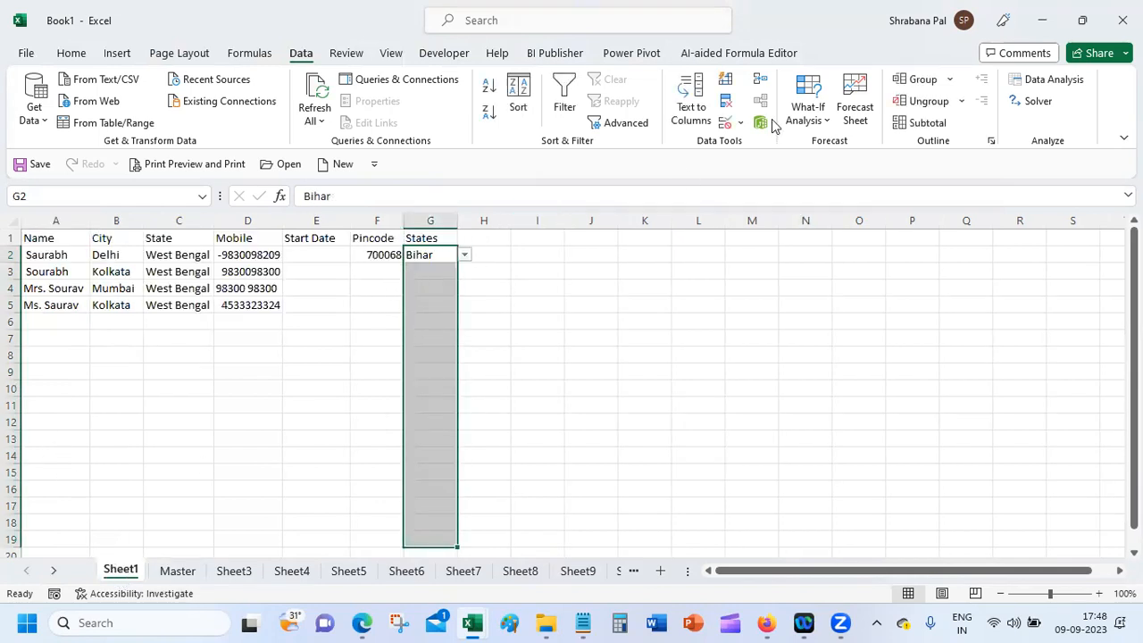
click(725, 122)
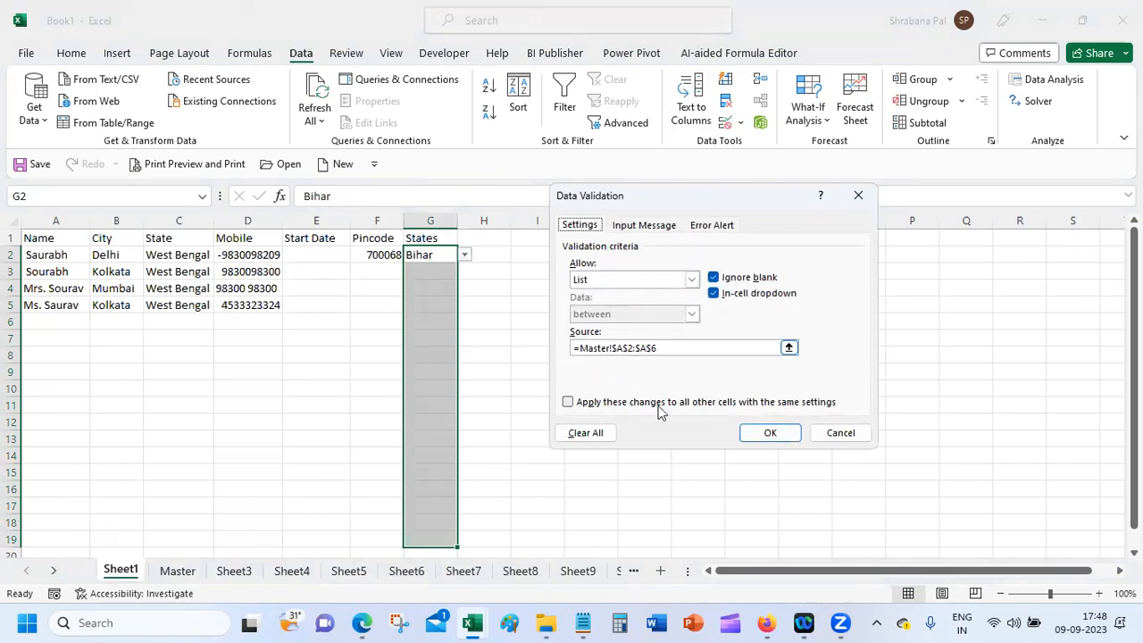
click(706, 347)
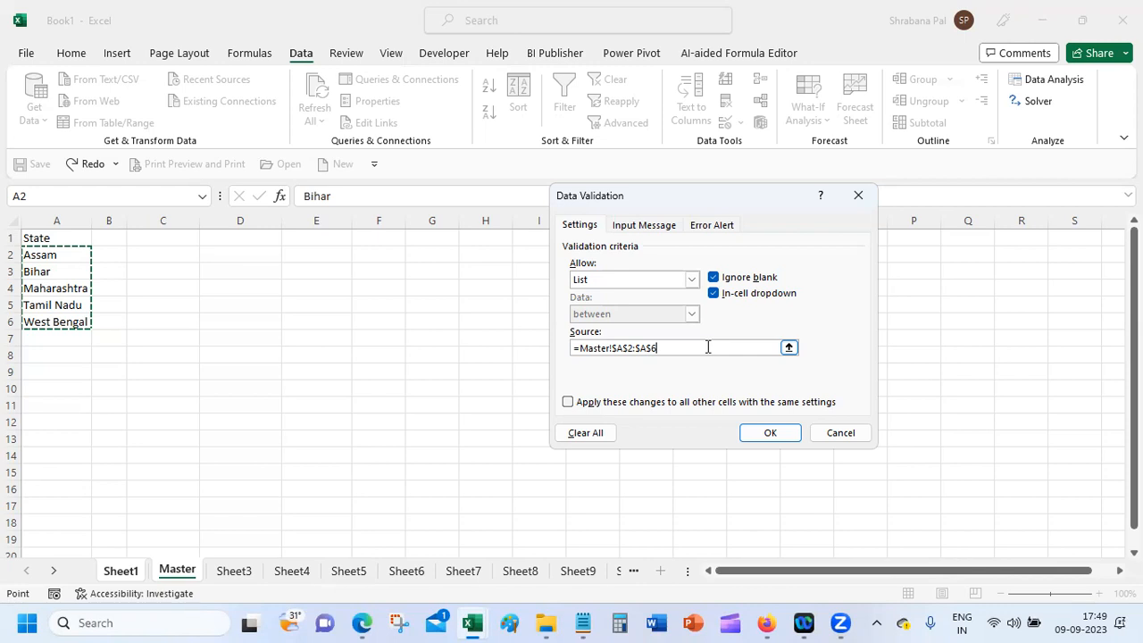
Step: Confirm the Master!$A$2:$A$6 list rule with OK and click off the States cells
click(757, 432)
click(376, 311)
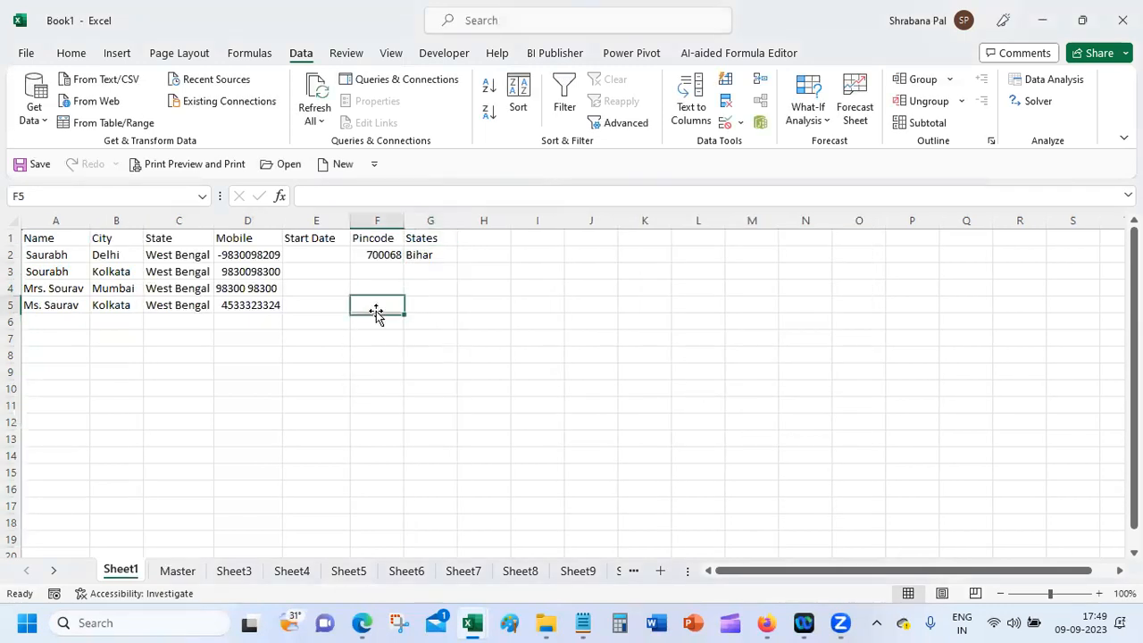
Step: Add 'Start Time' and 'End Time' headers in H1 and I1, and widen column H
click(483, 237)
text(Start Time)
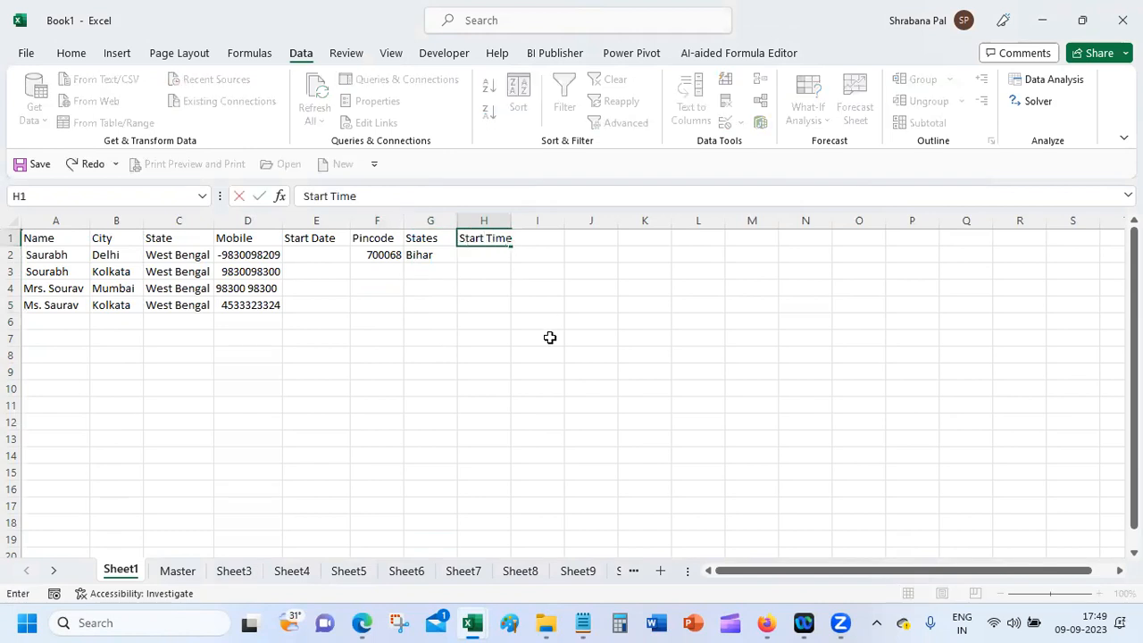
key(Tab)
text(End Time)
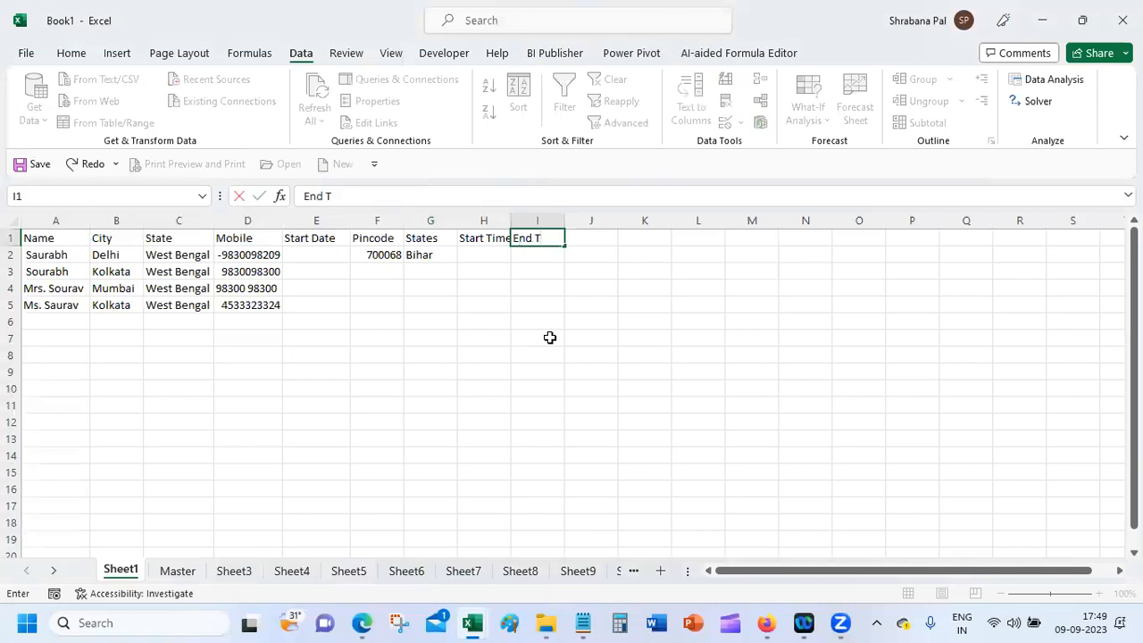
key(Return)
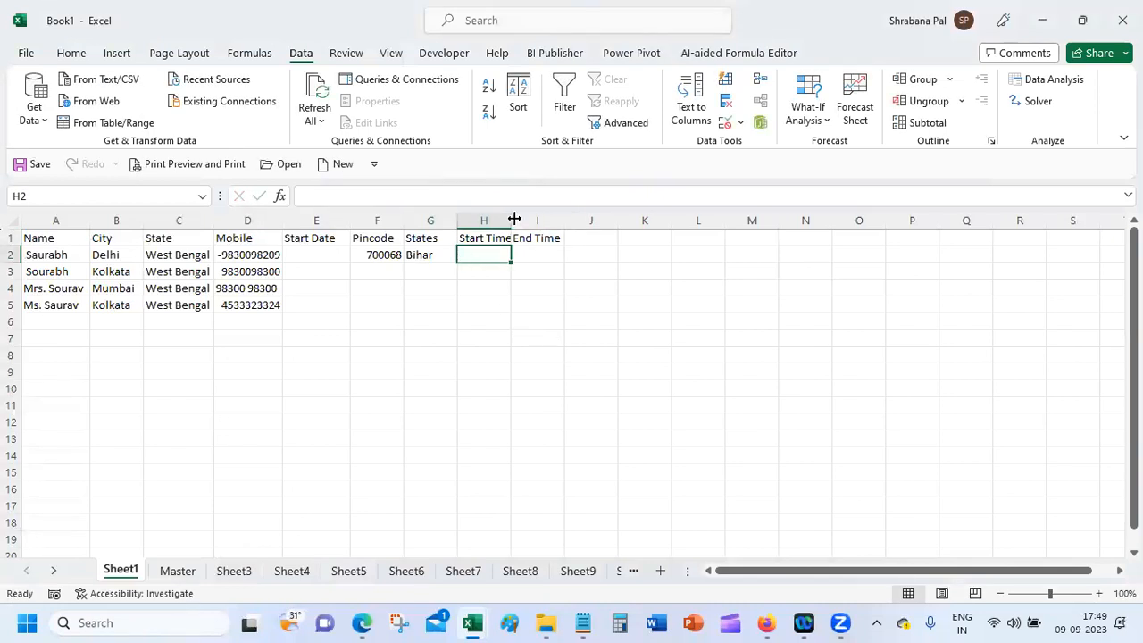
drag(511, 220, 517, 221)
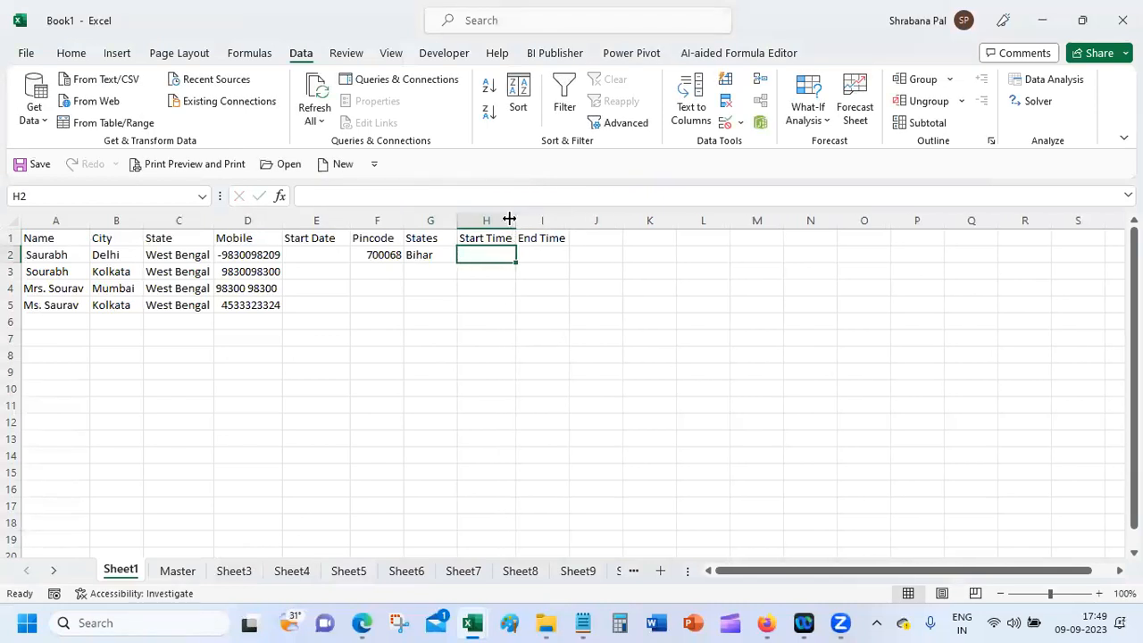
Step: Allow only times between 9:00 and 9:30 in Start Time cells H2:H20
shift+click(485, 550)
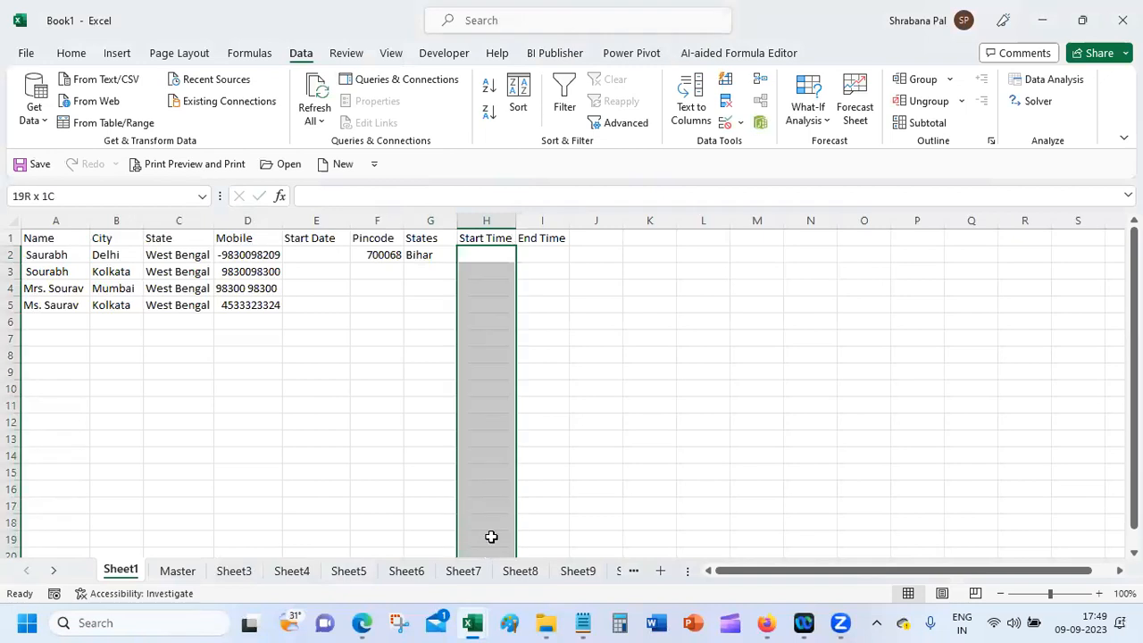
click(723, 123)
click(649, 282)
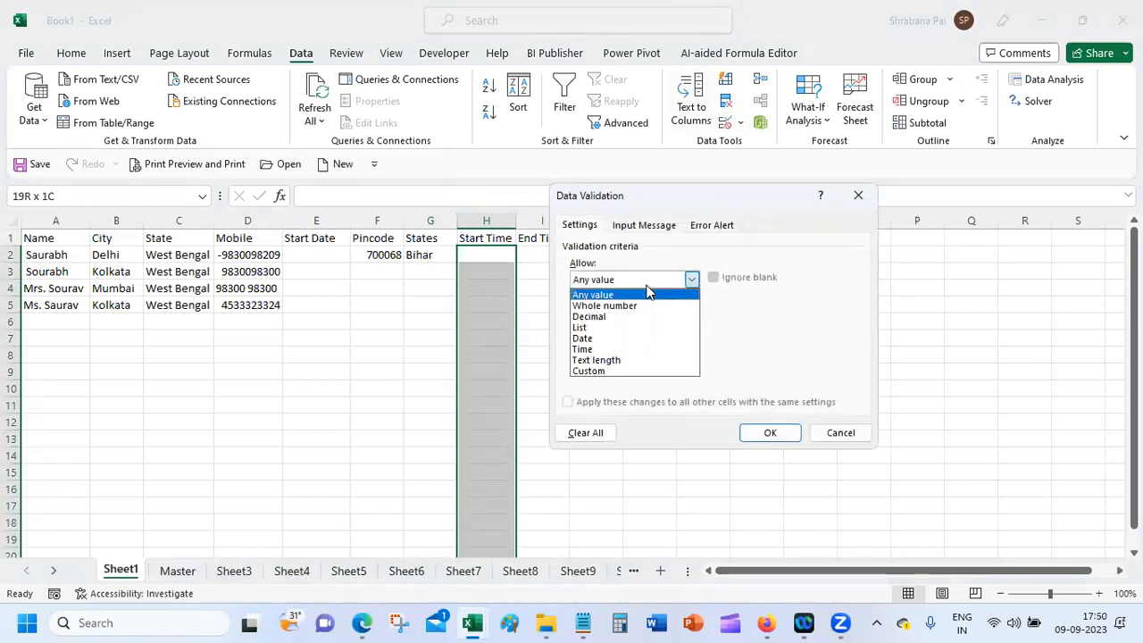
click(640, 349)
click(638, 346)
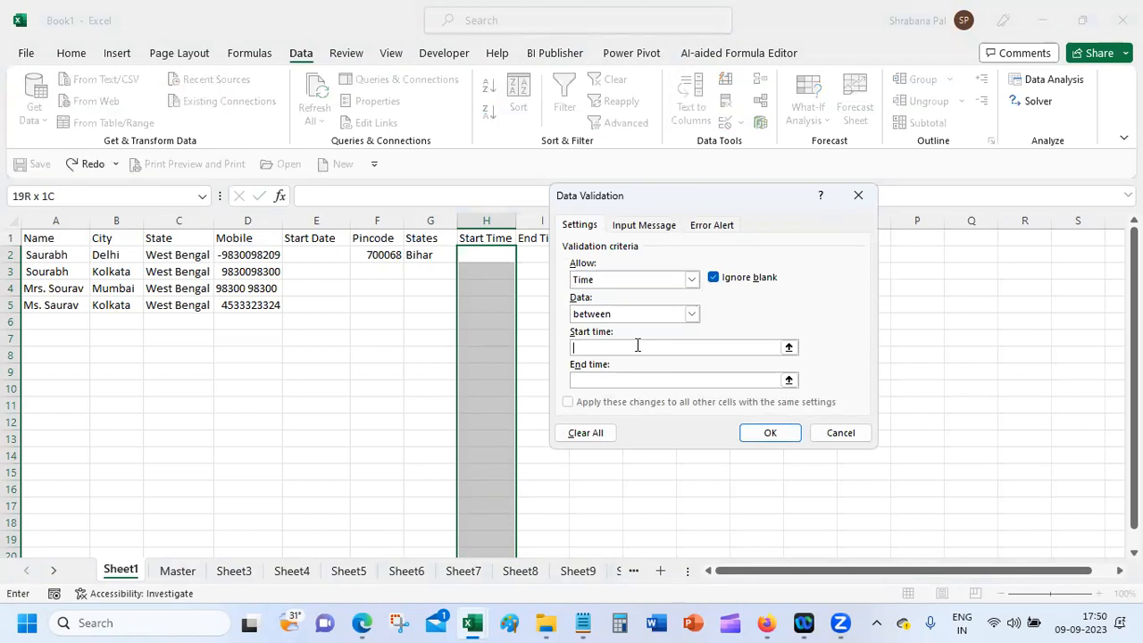
text(9:00)
key(Tab)
text(9:30)
key(Return)
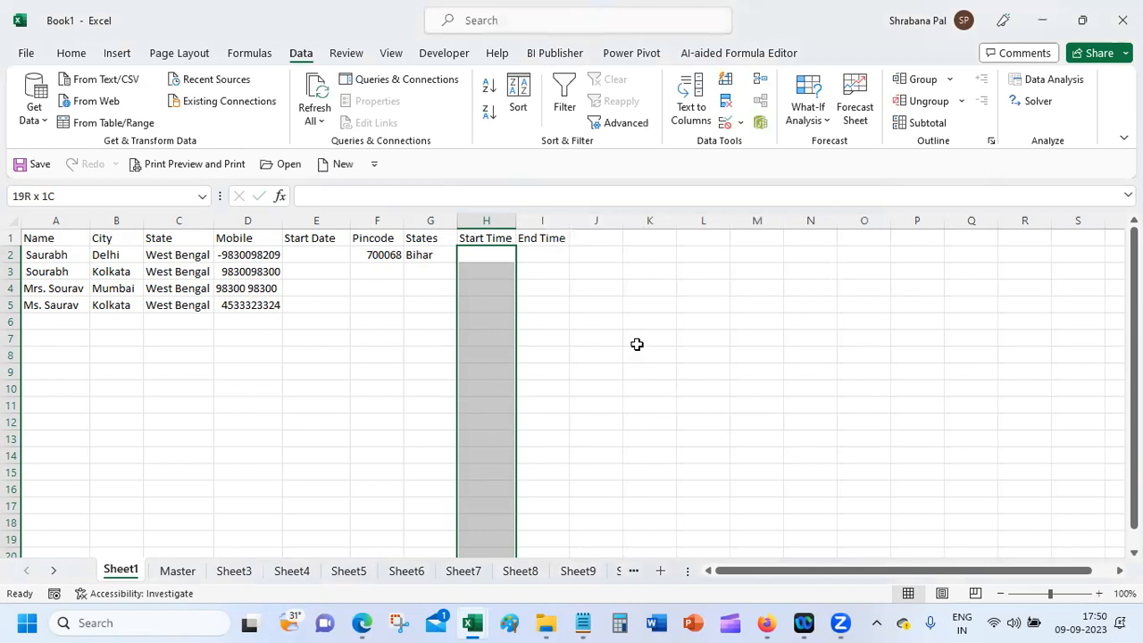
Step: Limit End Time cells from I2 down to times between 6:00 PM and 6:30 PM
drag(547, 259, 543, 548)
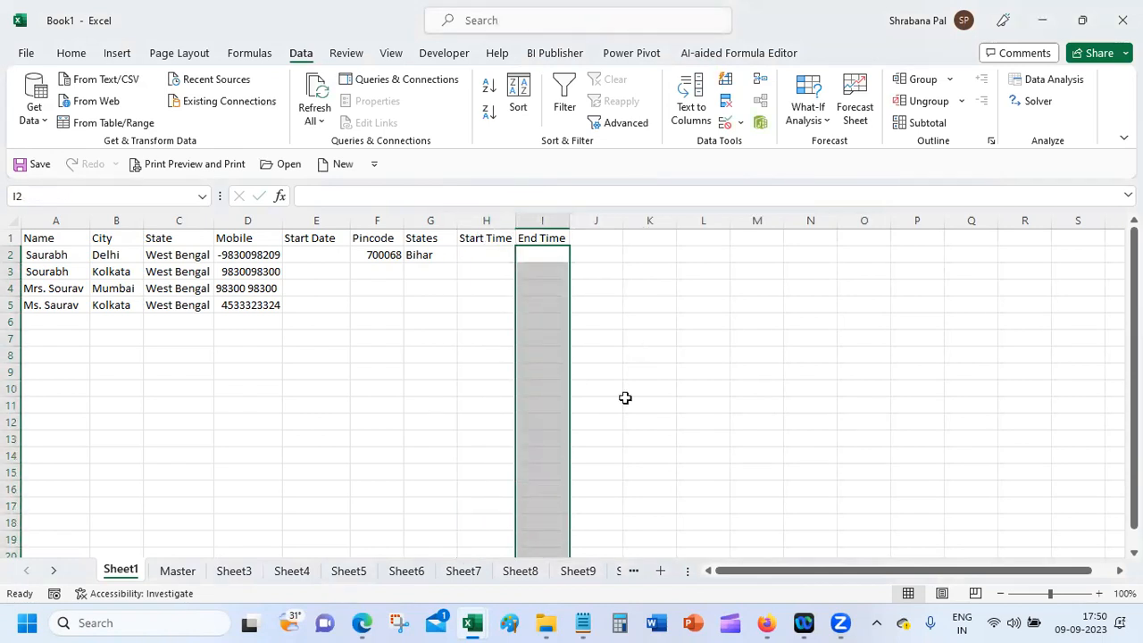
click(725, 121)
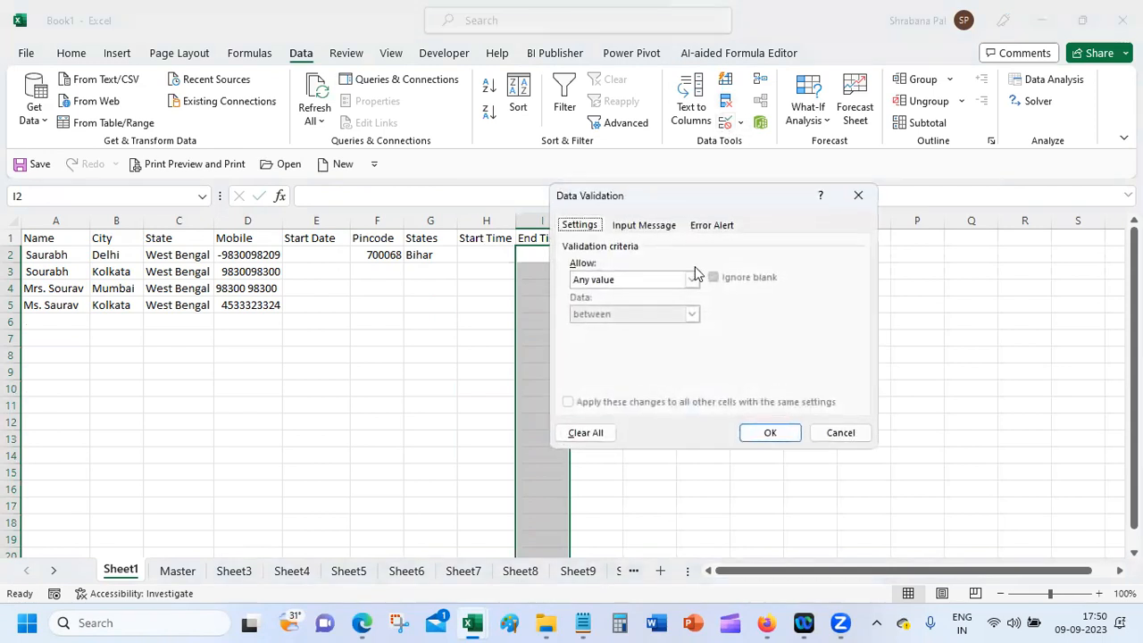
click(645, 279)
click(639, 347)
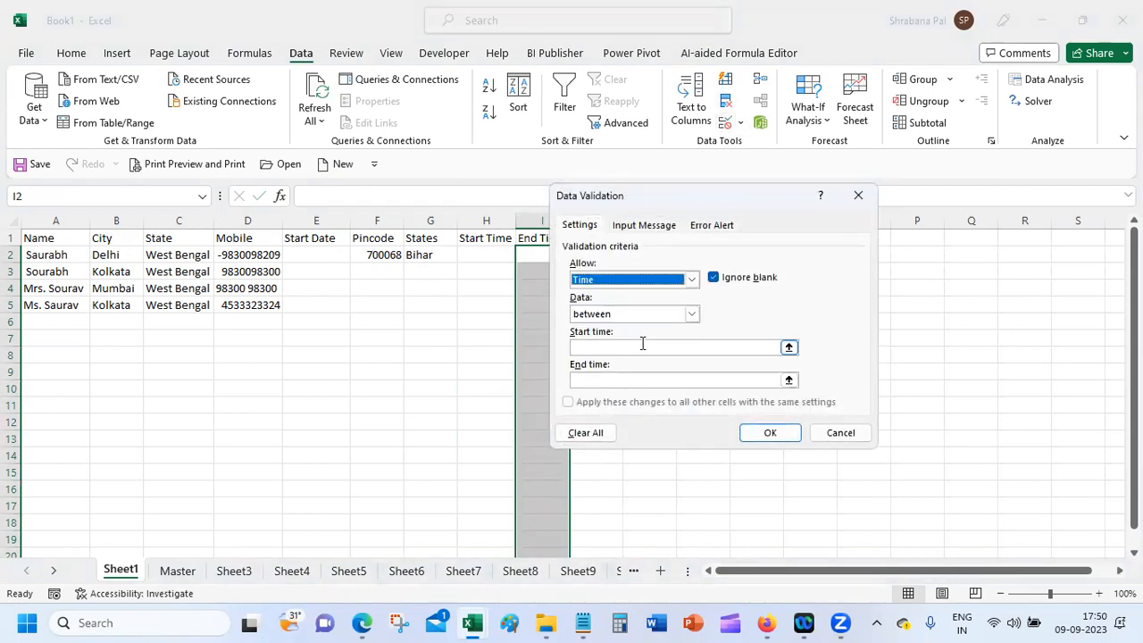
click(642, 347)
text(6:00 PM)
key(Tab)
text(6)
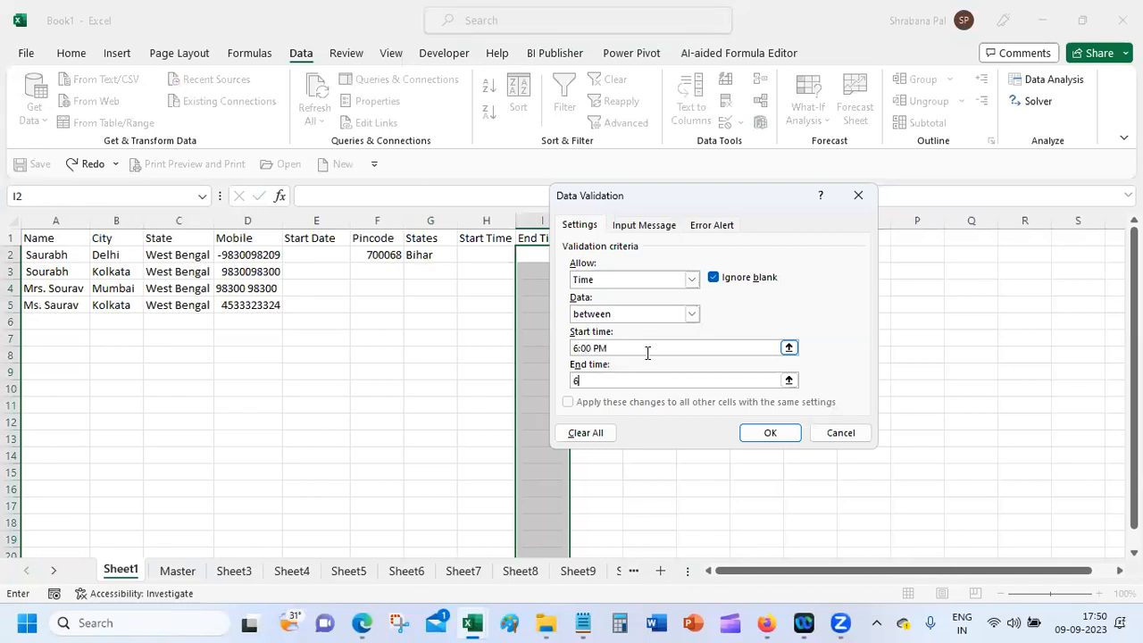
text(:30 PM)
key(Return)
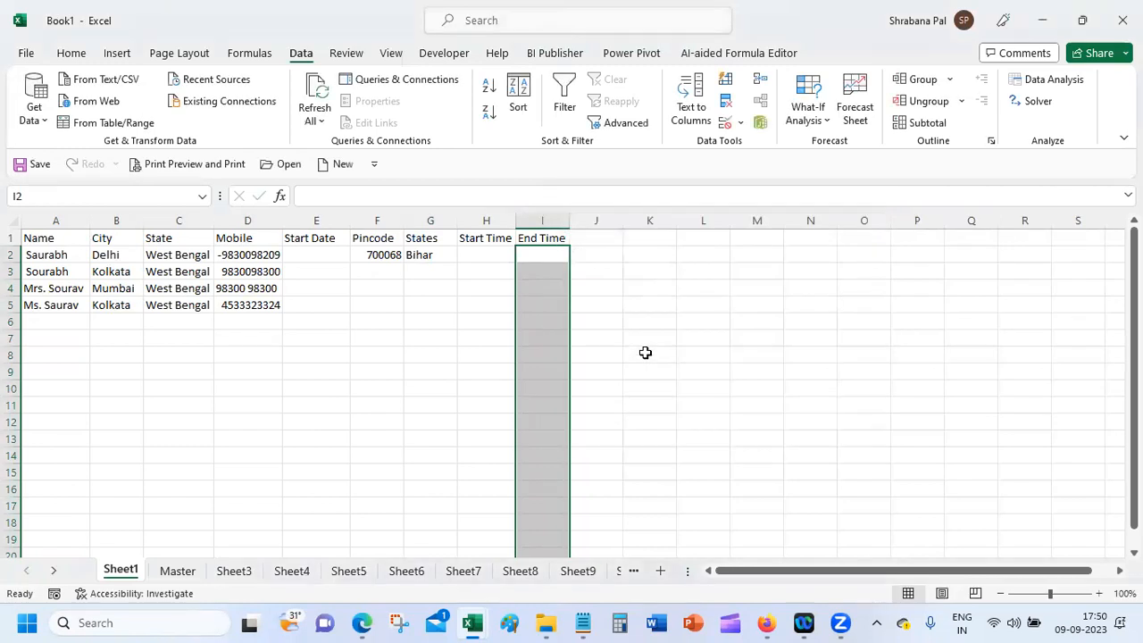
Step: Test the End Time rule by entering 5:00 in I2 and discarding the rejected entry
click(553, 255)
text(5)
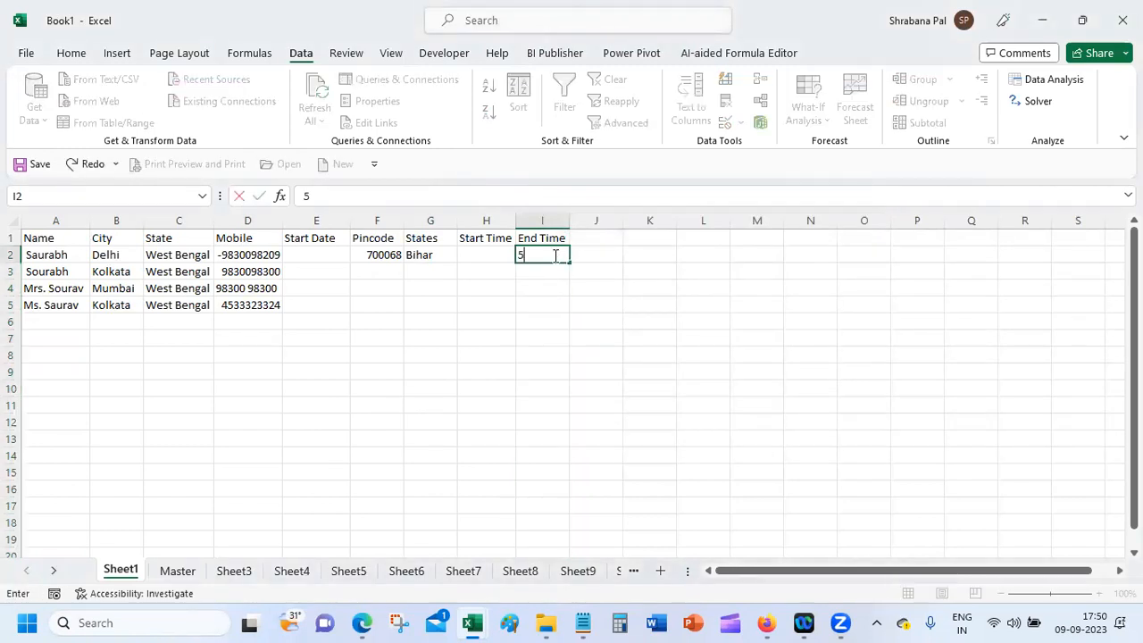
text(:00)
key(Return)
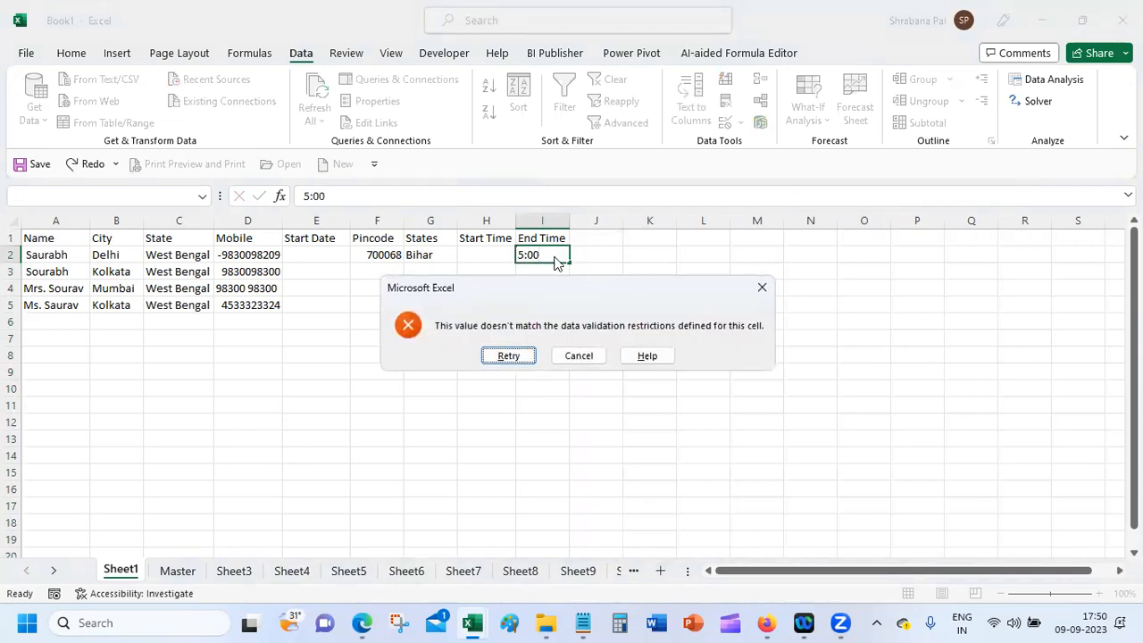
click(595, 358)
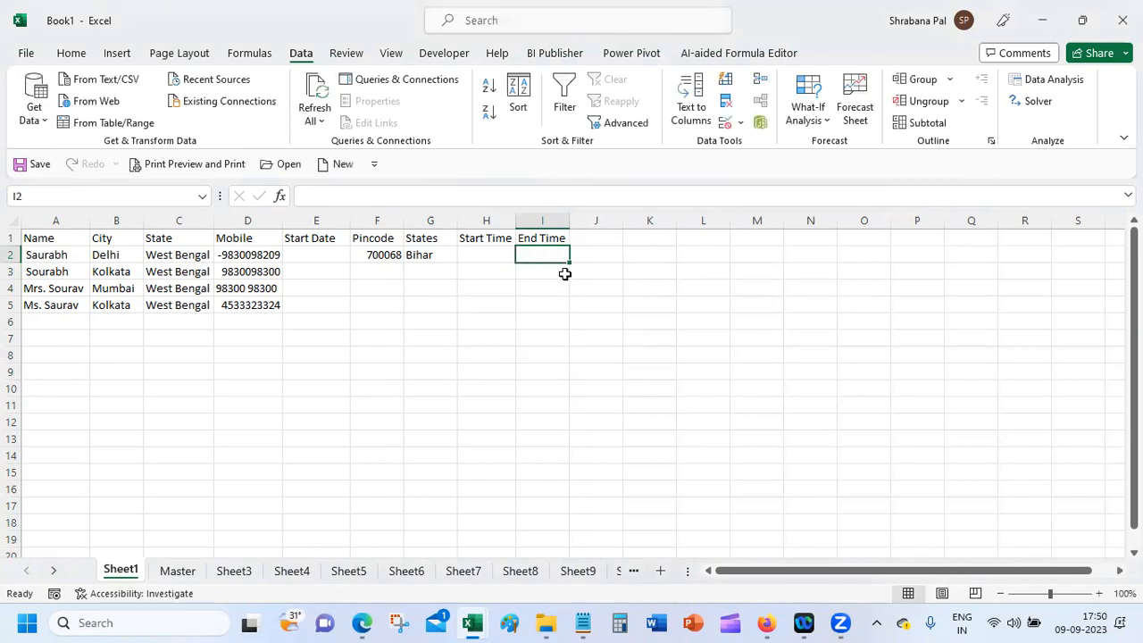
Step: Try 19:00 PM, 10:00 and 9:00 in I2, cancelling each rejected entry
text(19:00 PM)
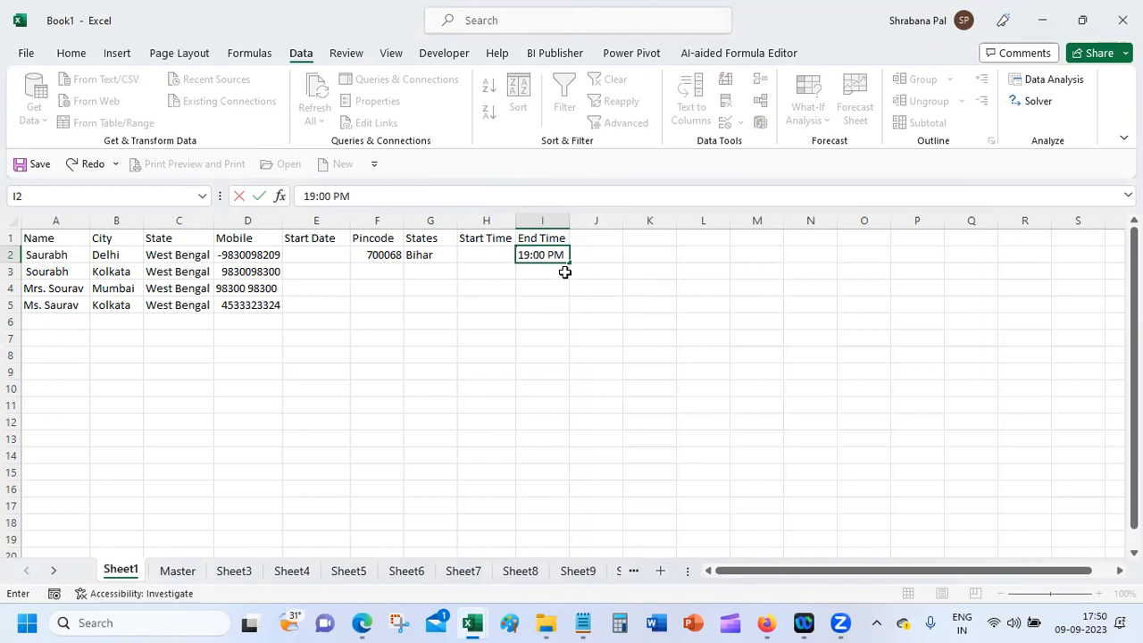
key(Return)
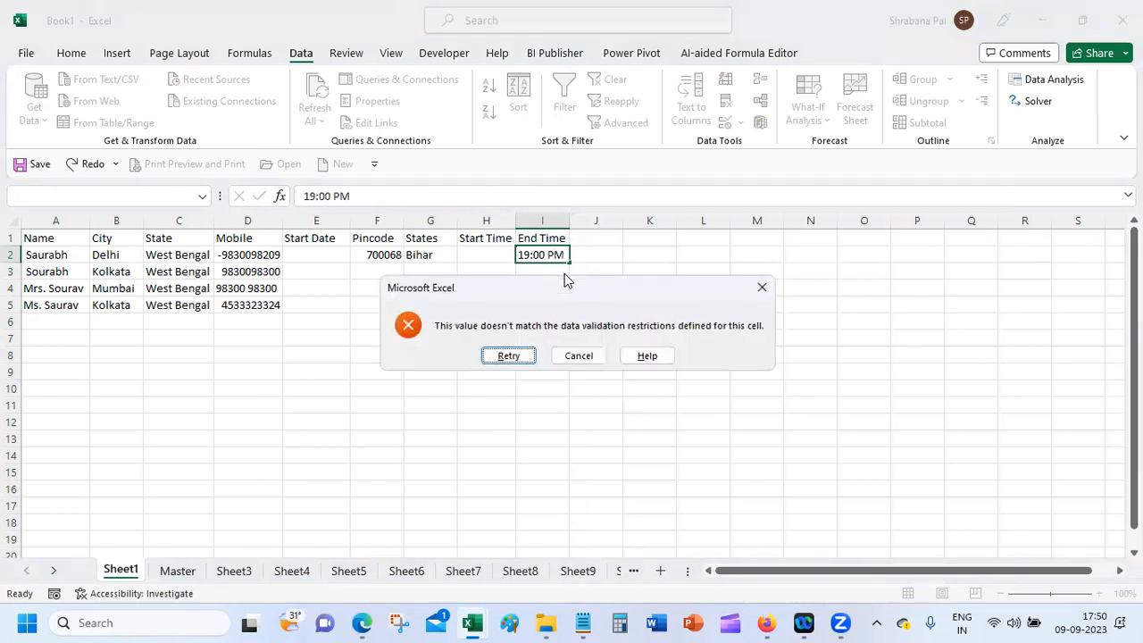
key(Return)
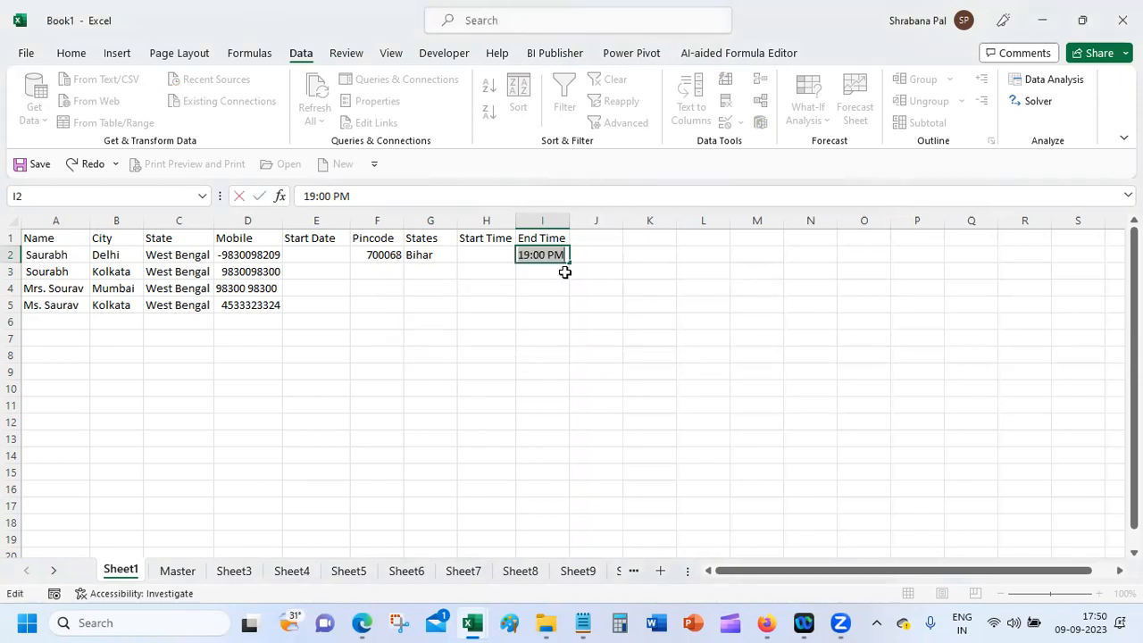
text(10:00)
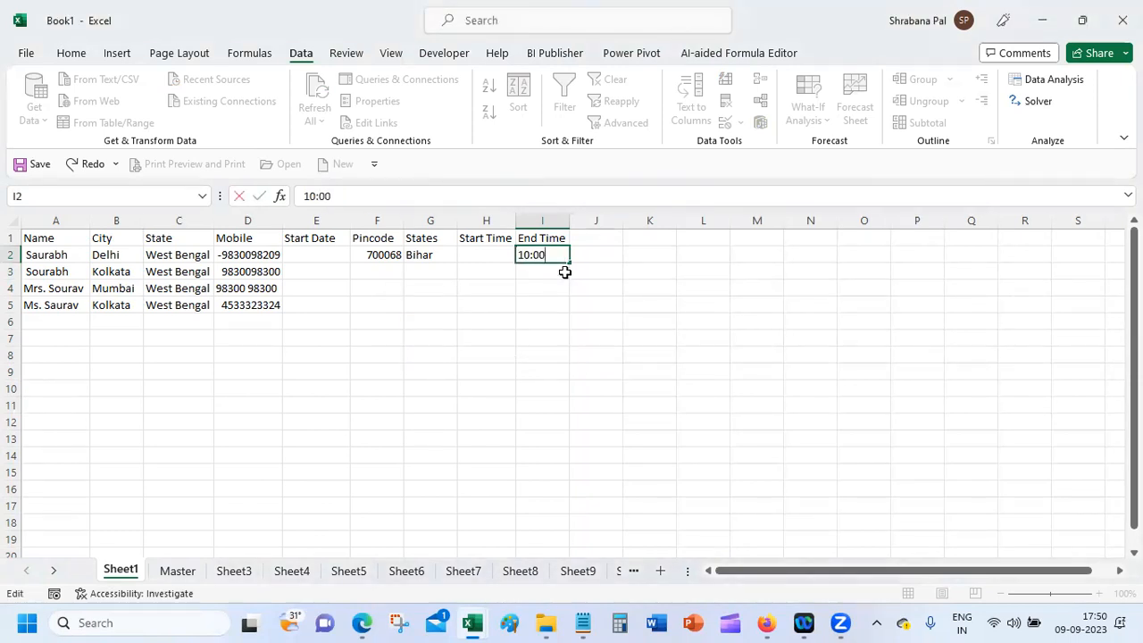
key(Return)
key(Tab)
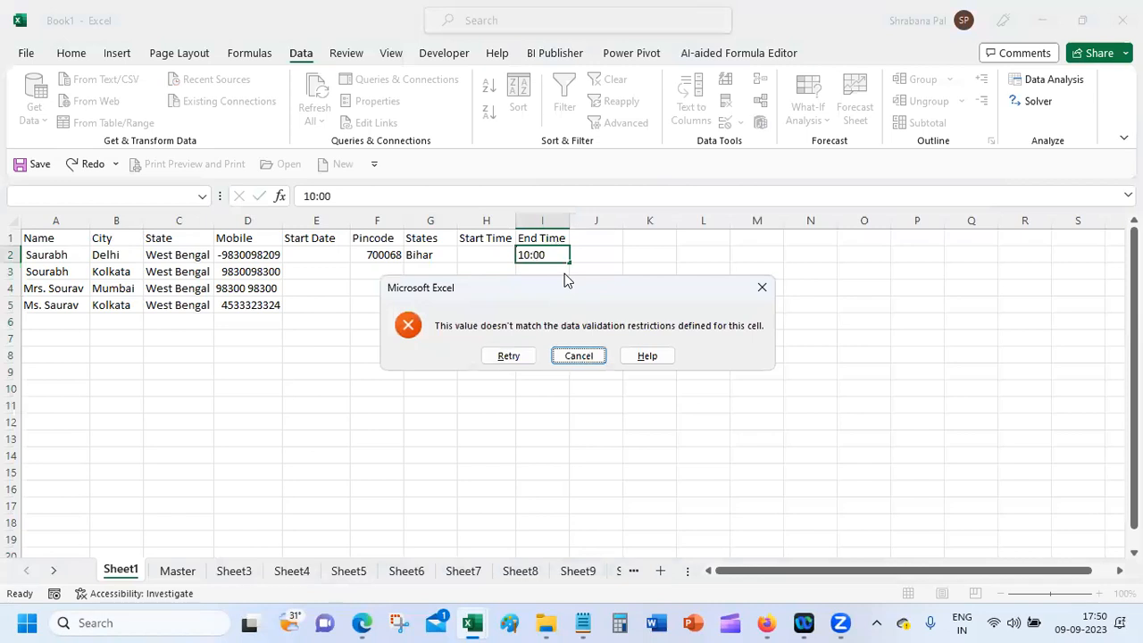
click(578, 355)
text(9:00)
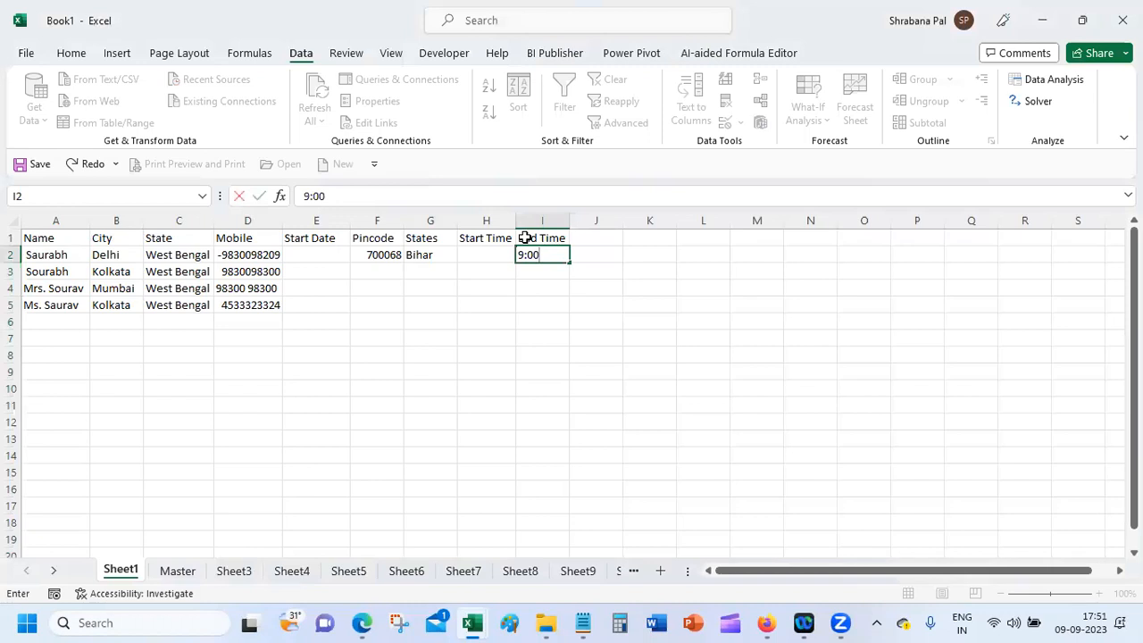
key(Return)
key(Tab)
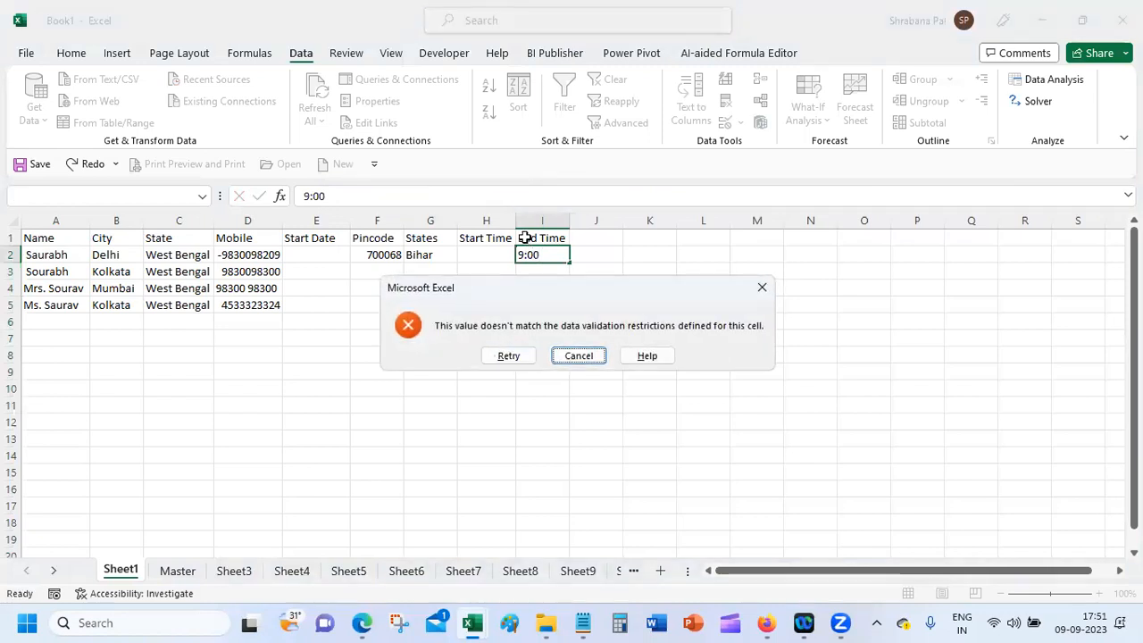
key(Return)
text(9:01)
key(BackSpace)
key(BackSpace)
key(BackSpace)
key(BackSpace)
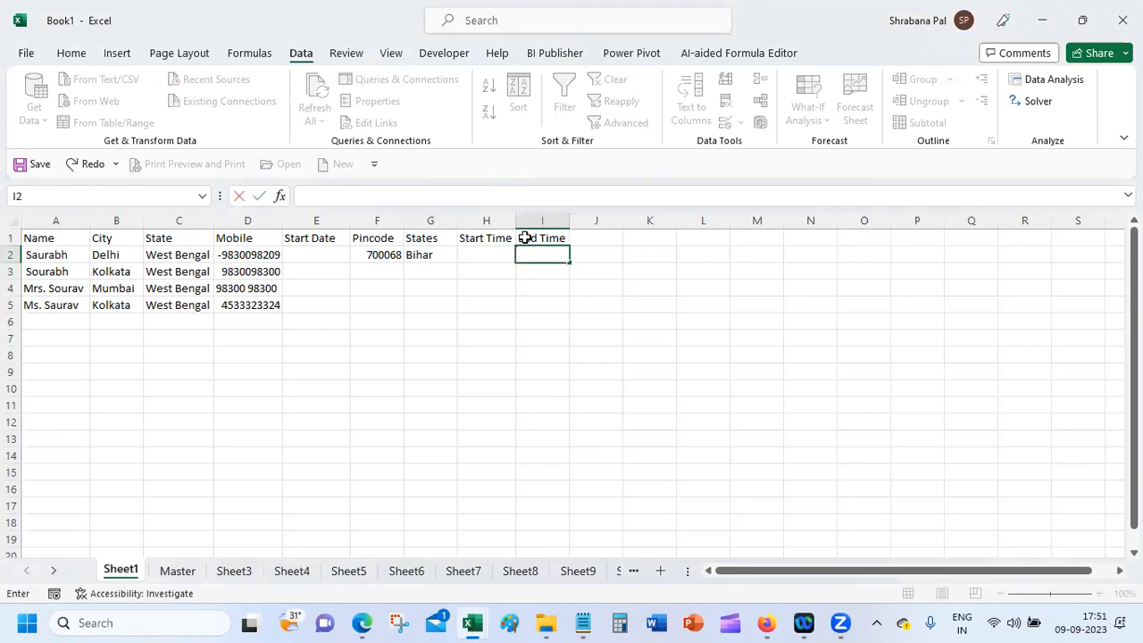
Step: Enter 9:00 as the Start Time in H2 and 6:00 PM as the End Time in I2
key(Left)
text(9)
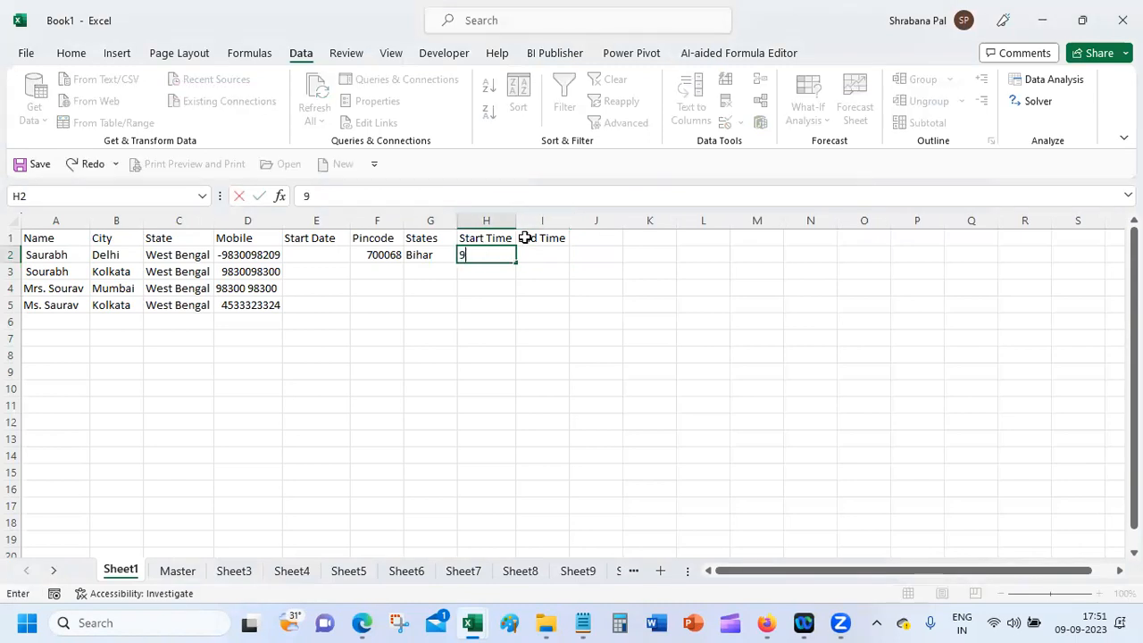
text(:00)
key(Return)
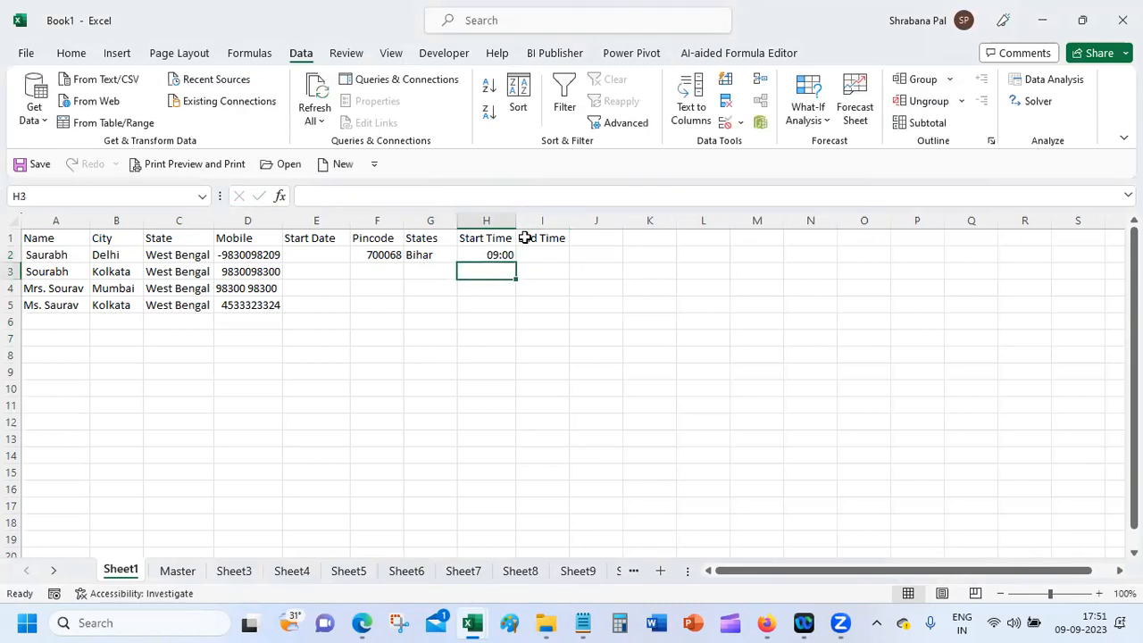
key(Up)
key(Right)
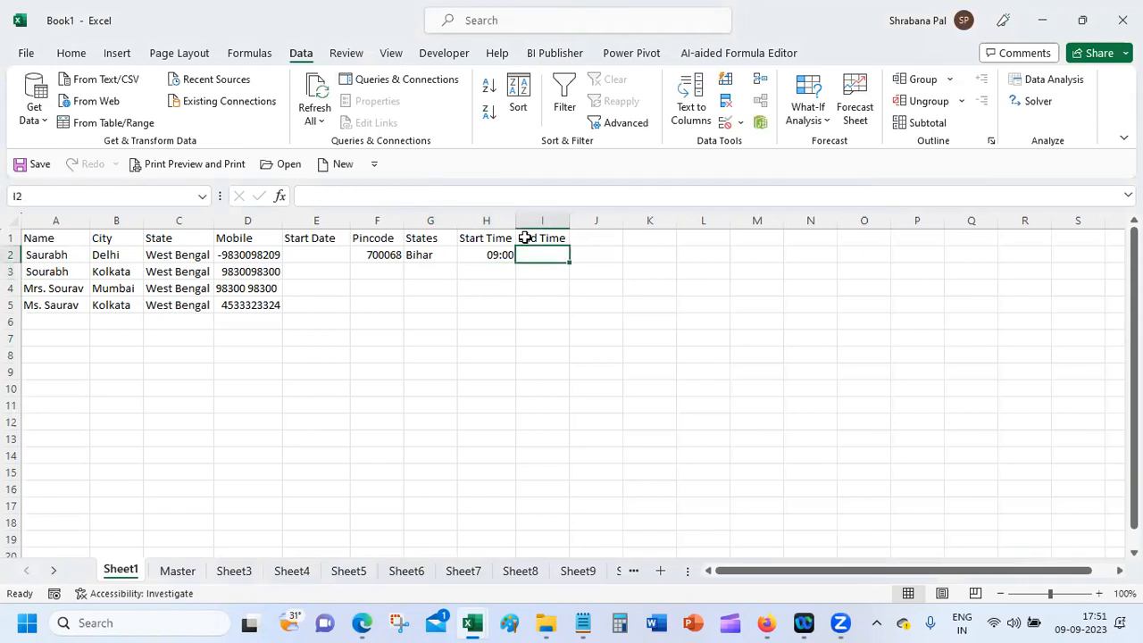
text(6:00)
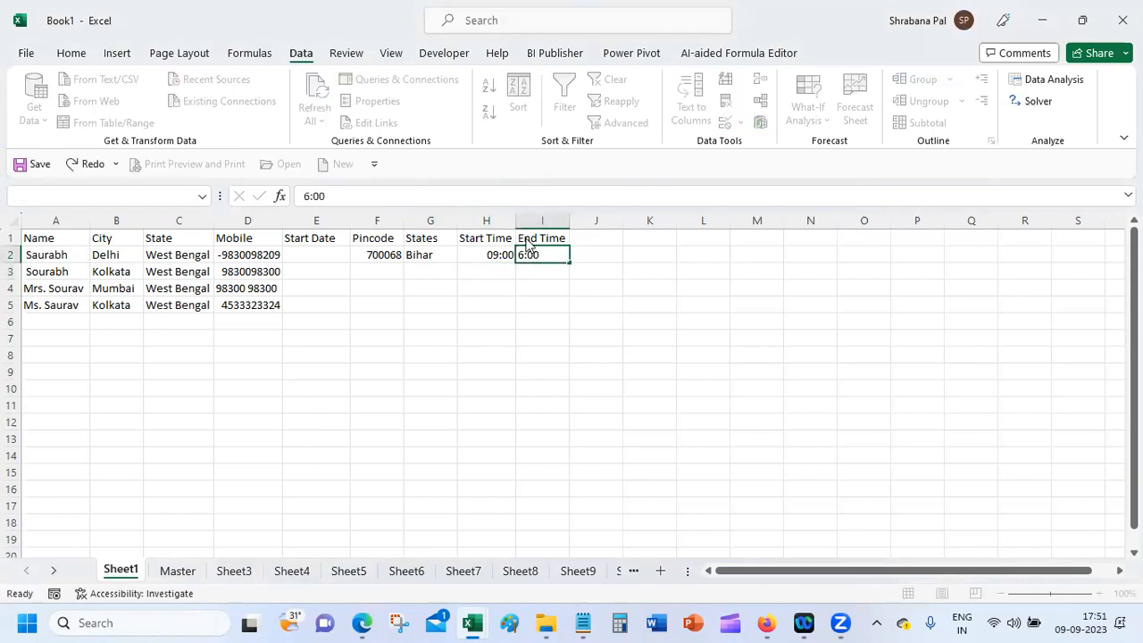
key(Return)
key(Tab)
key(Return)
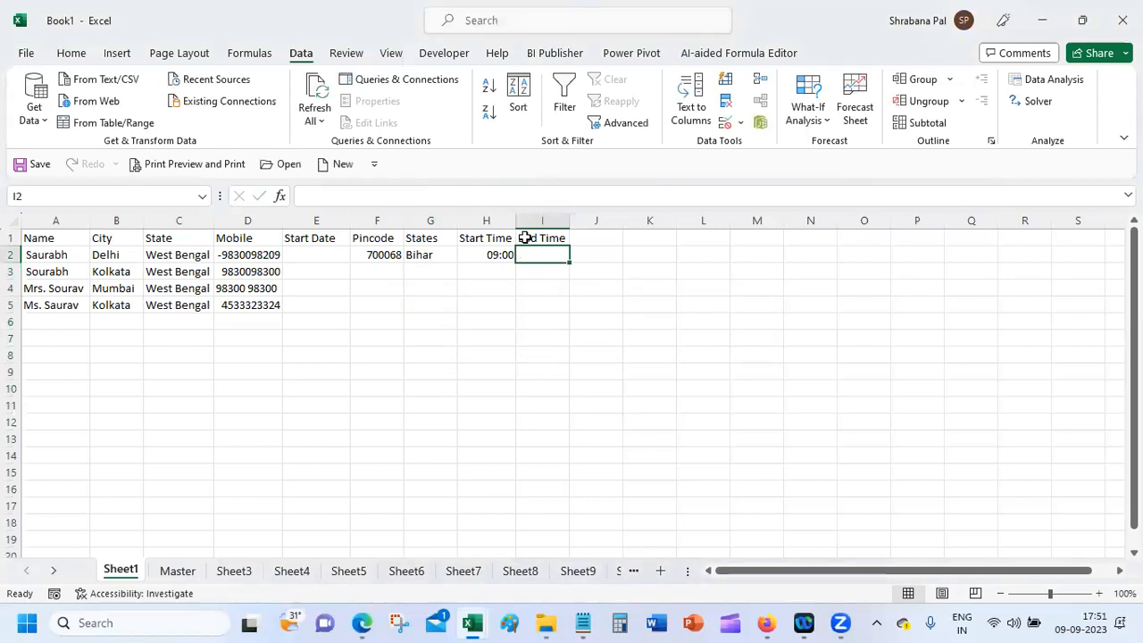
text(6:00)
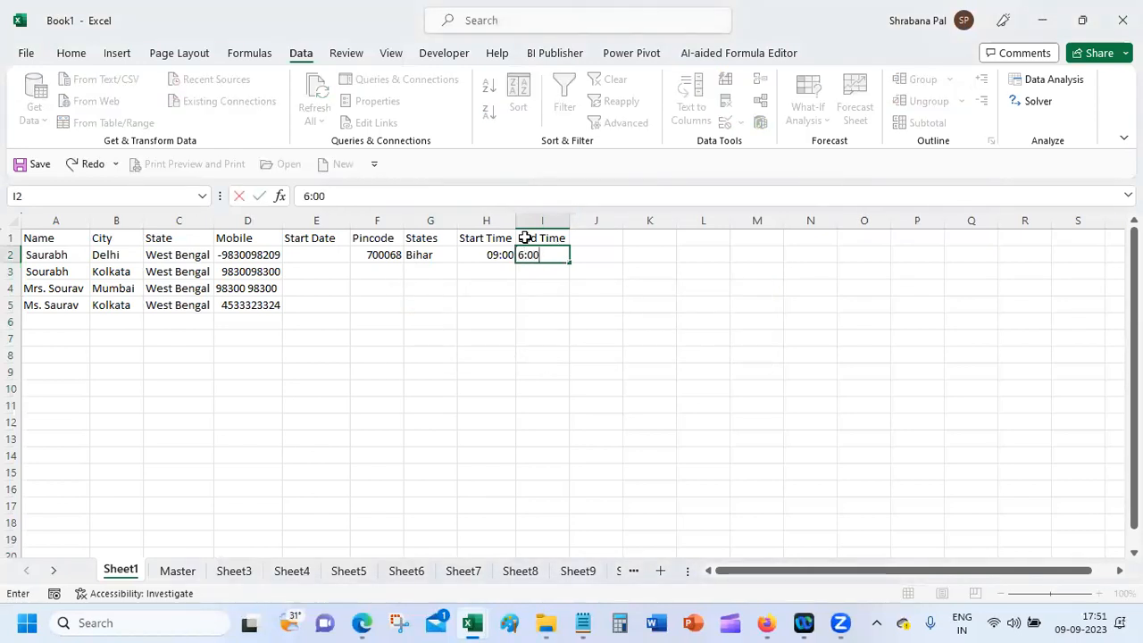
text( PM)
key(Return)
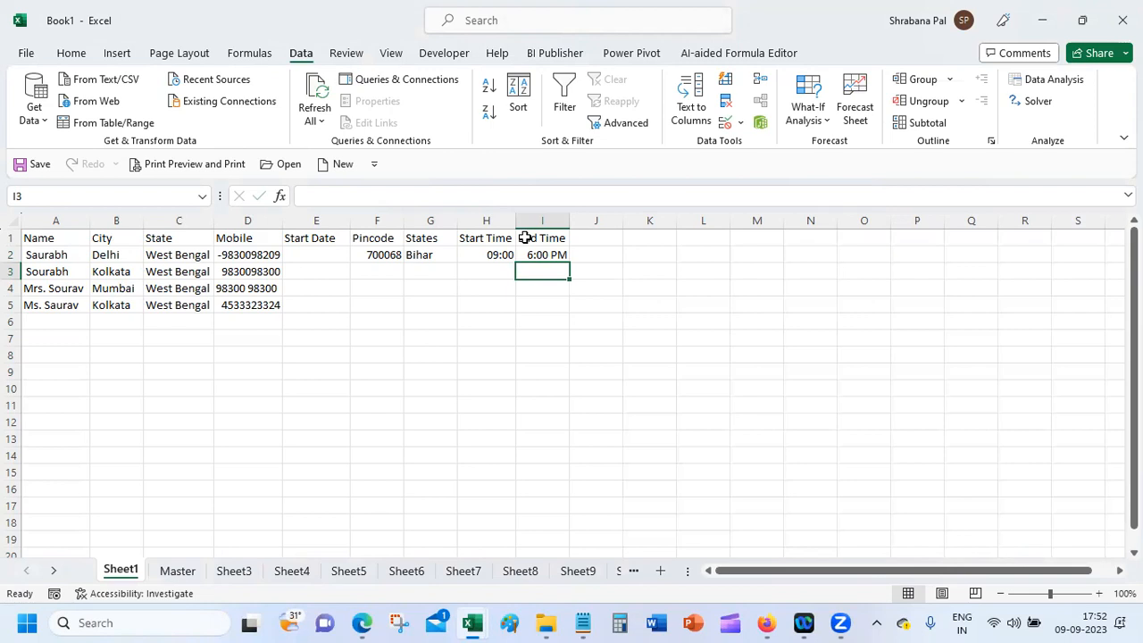
Step: Glance at the Master sheet, return to Sheet1 and select the Start Date cells from E2 downward
scroll(525, 237, down, 1)
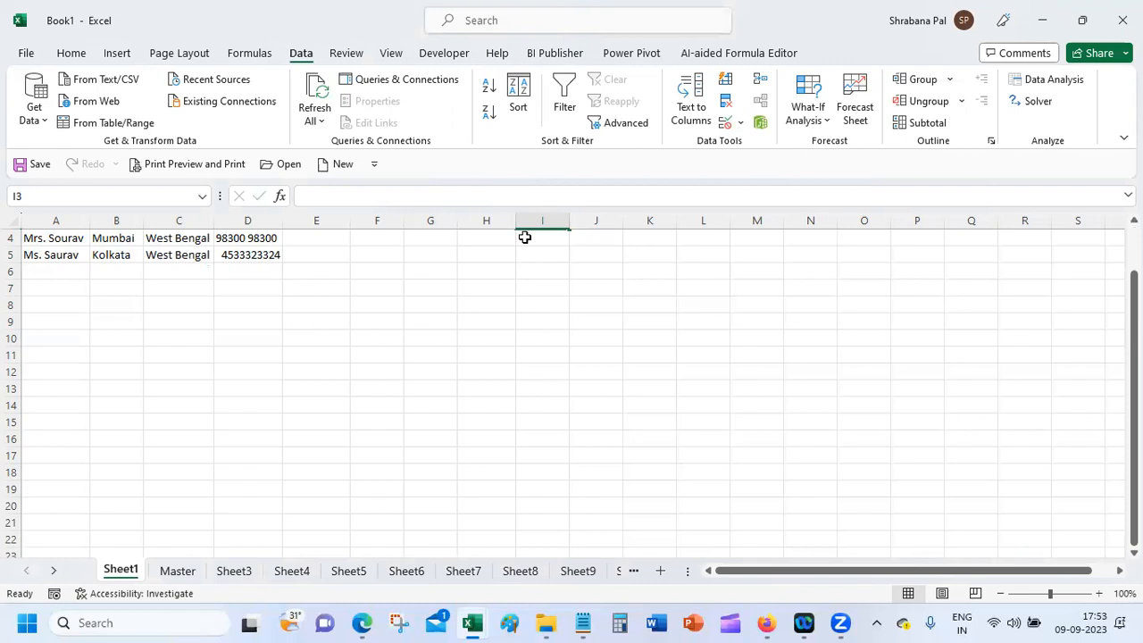
click(177, 570)
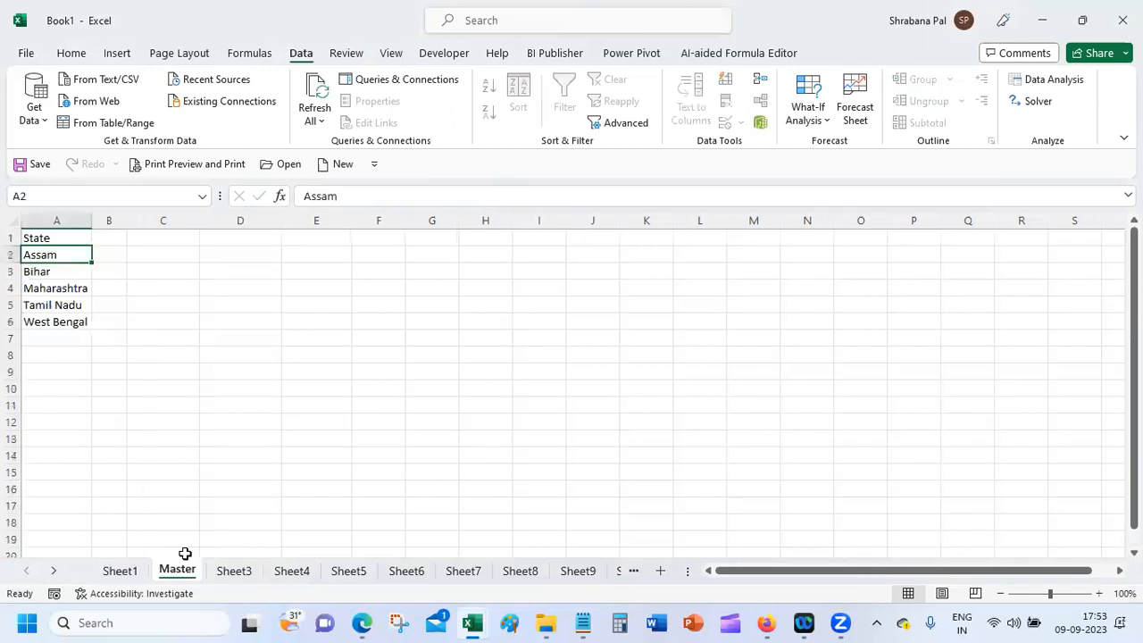
click(152, 277)
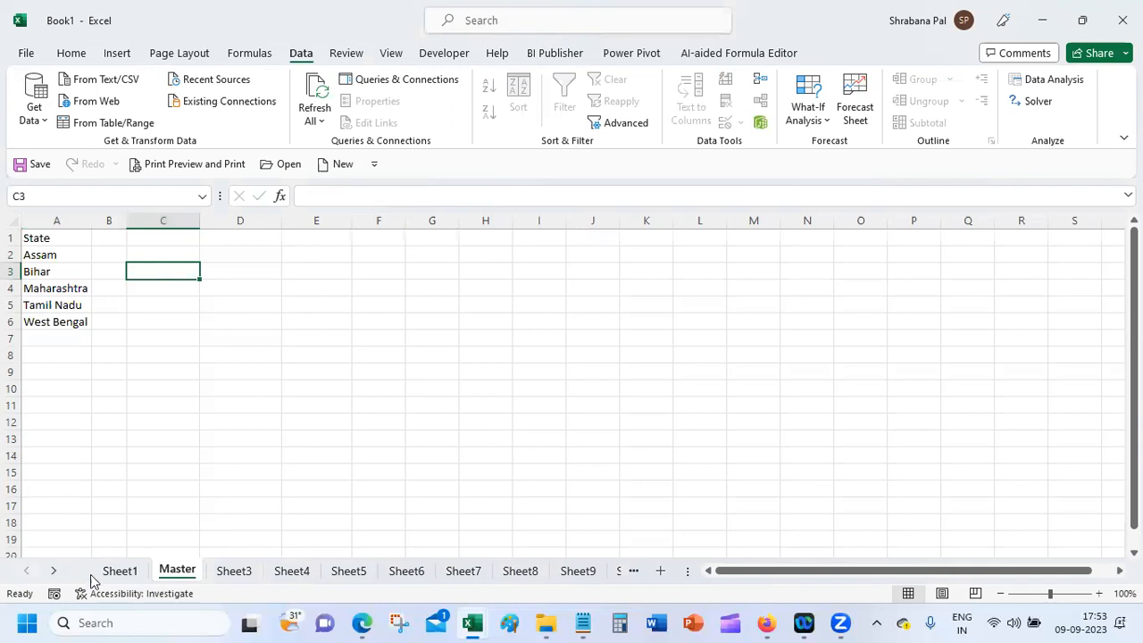
click(119, 571)
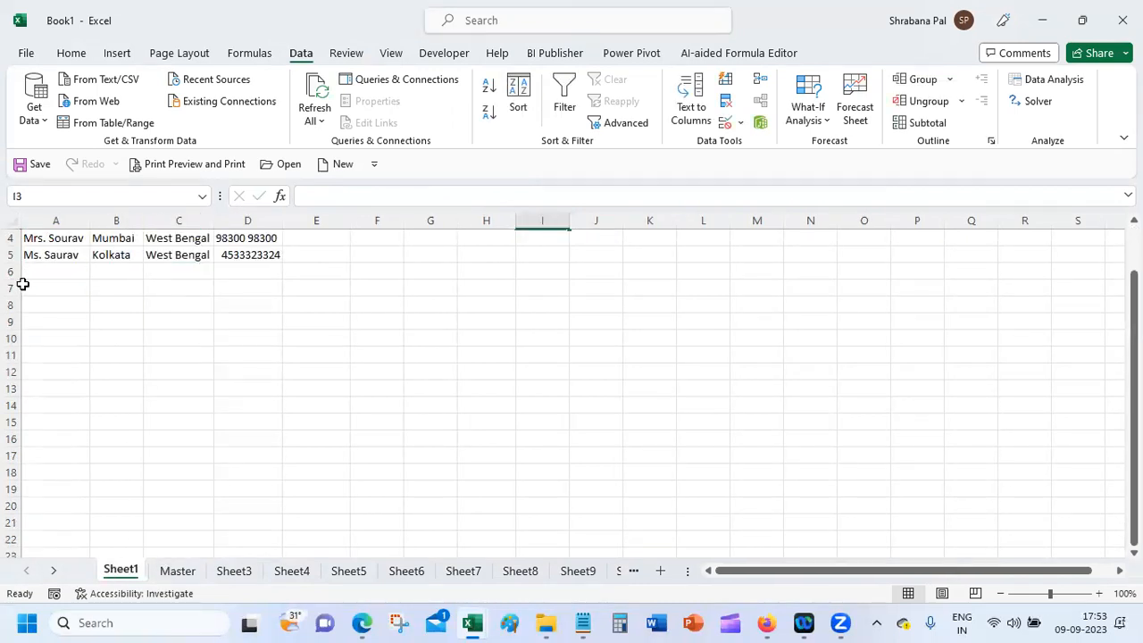
scroll(20, 281, up, 1)
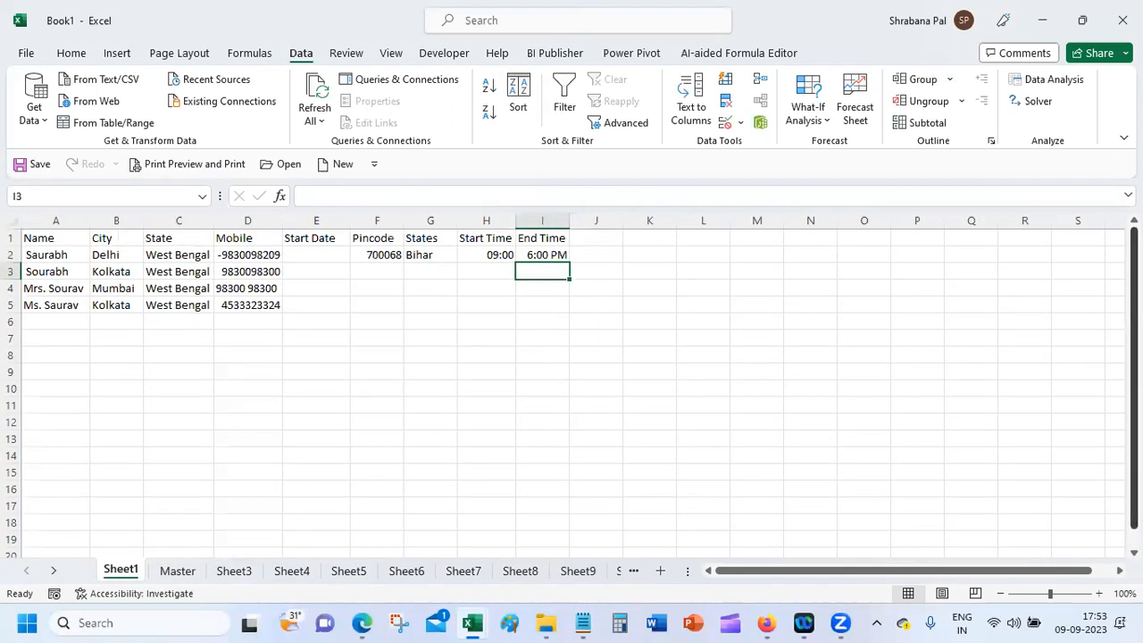
click(318, 257)
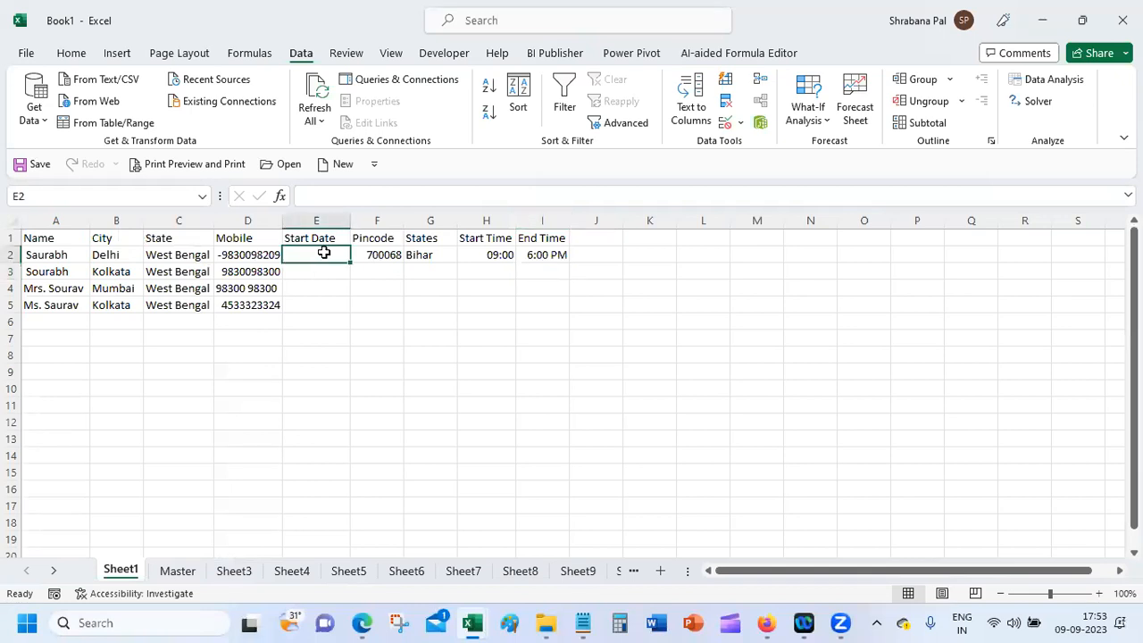
drag(317, 255, 319, 554)
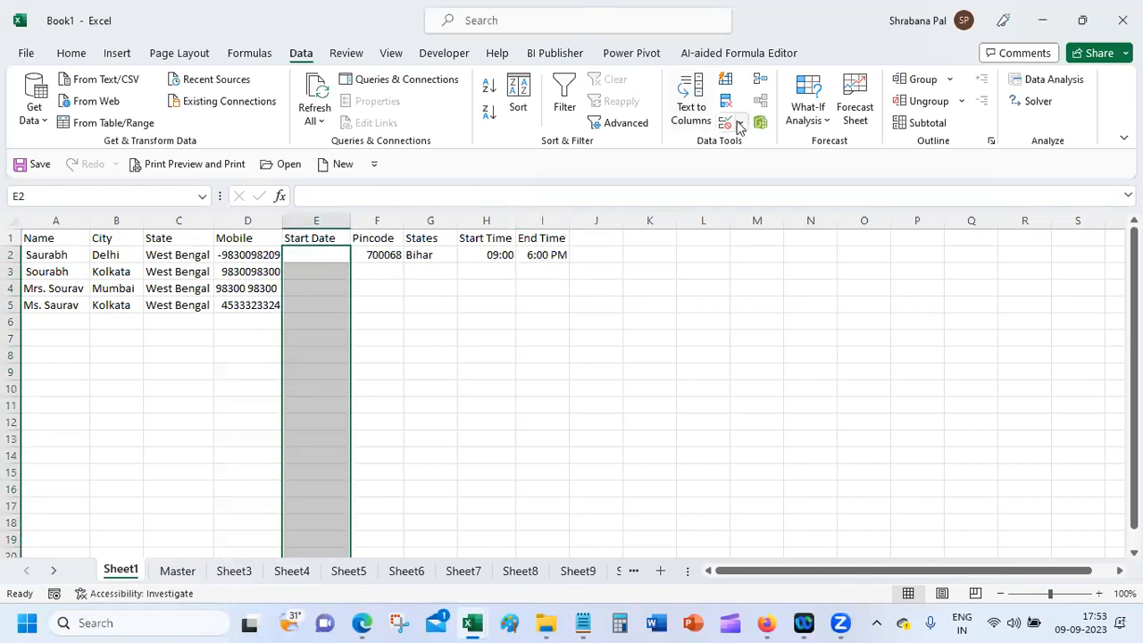
Step: Add a Date validation rule to column E allowing only 01/01/2023 through 31/12/2023
click(740, 123)
click(755, 145)
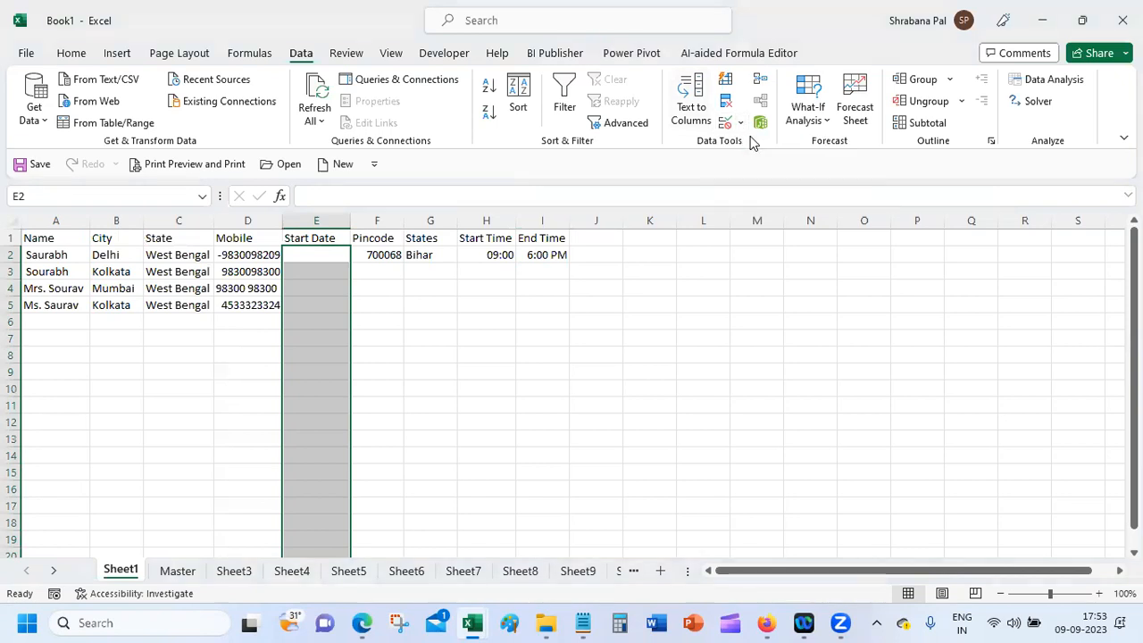
click(627, 277)
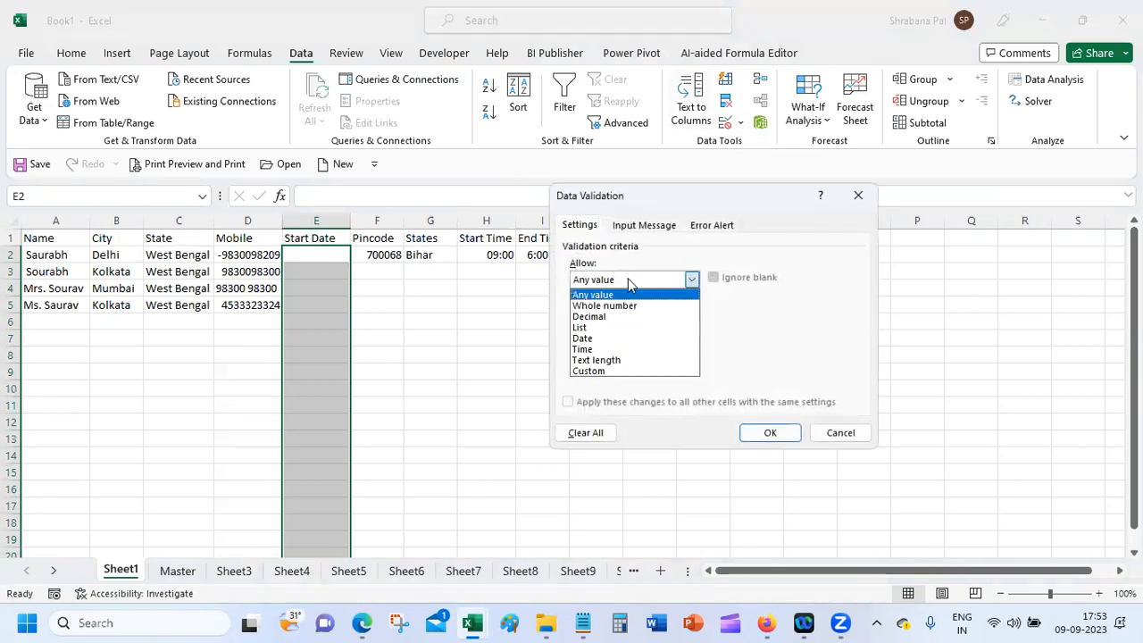
click(632, 338)
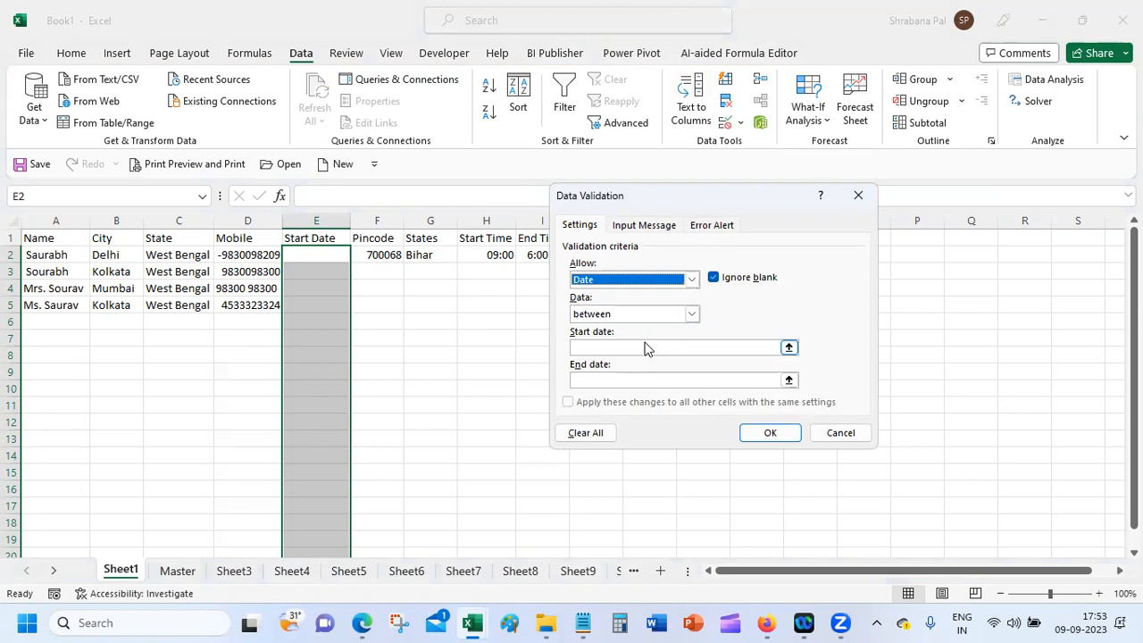
click(647, 348)
text(01/01/)
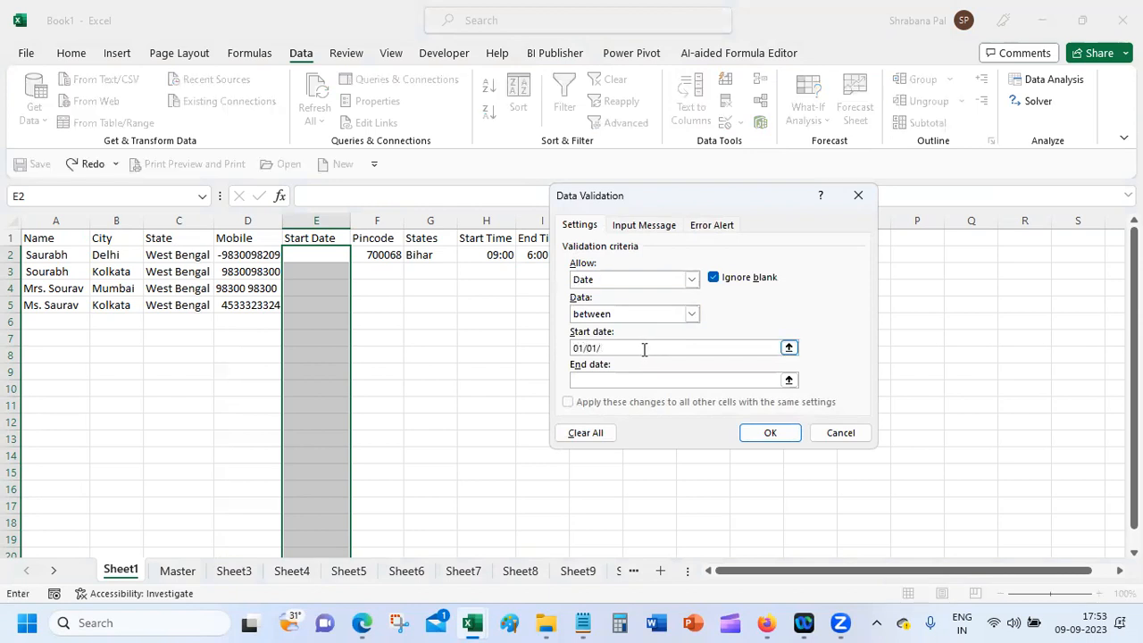
text(2023)
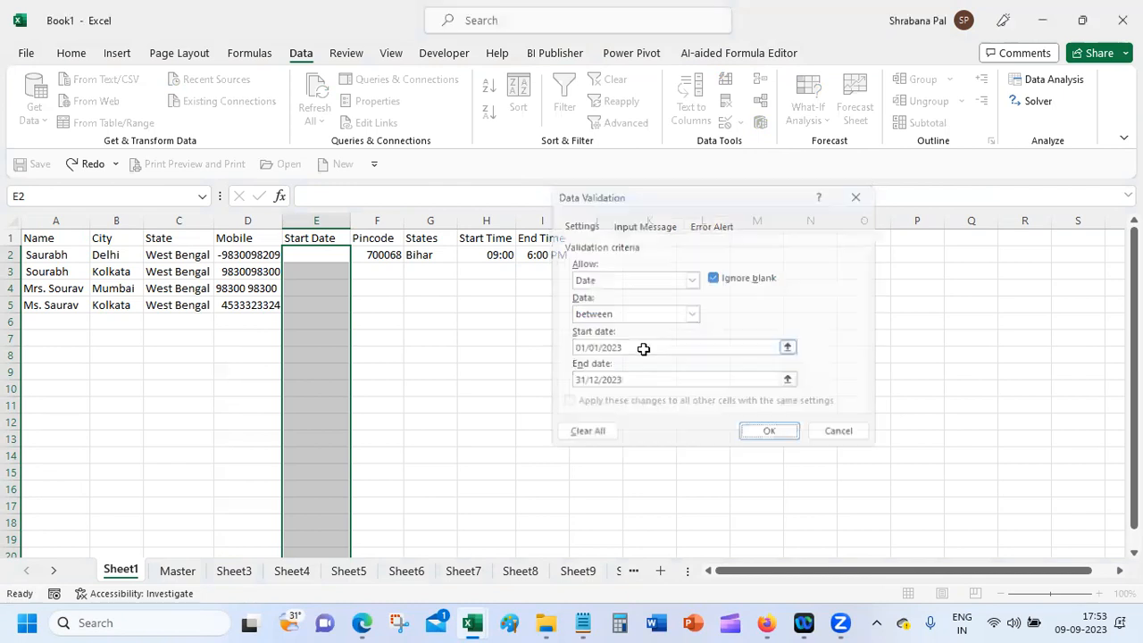
key(Return)
click(332, 258)
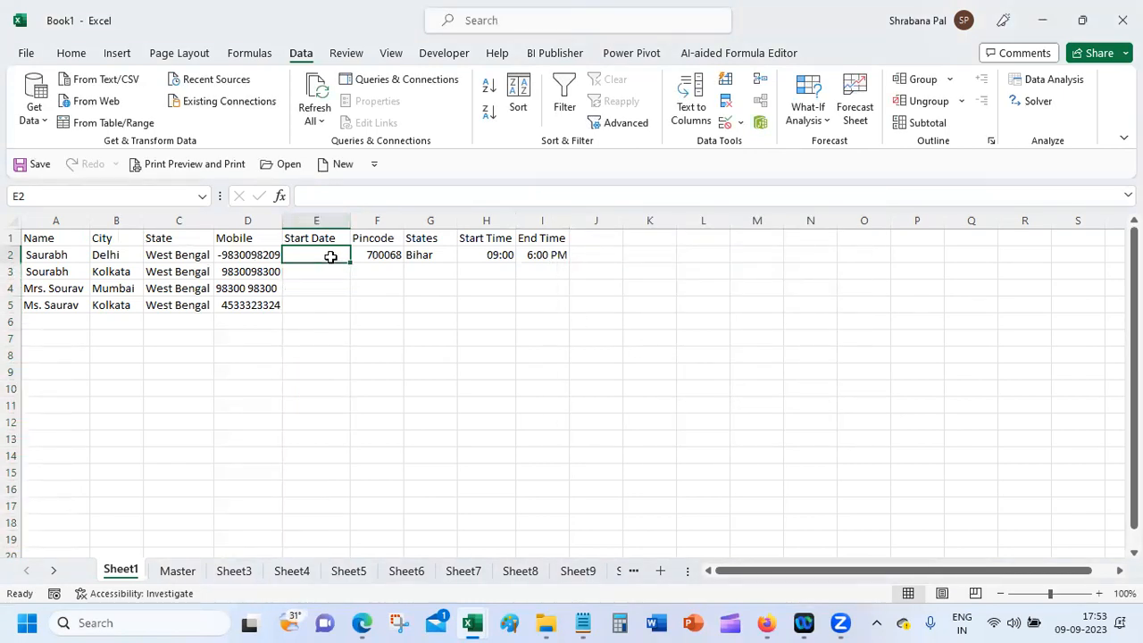
Step: Enter 01/01/2023 in E2 and 31/12/2023 in E3
text(01/01/2023)
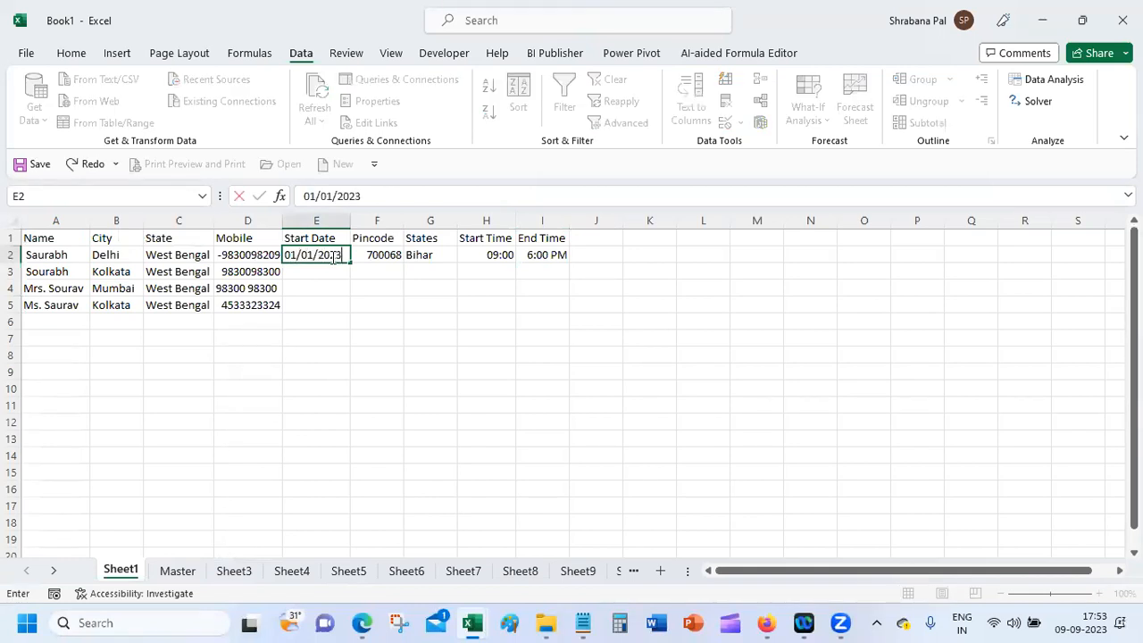
key(Return)
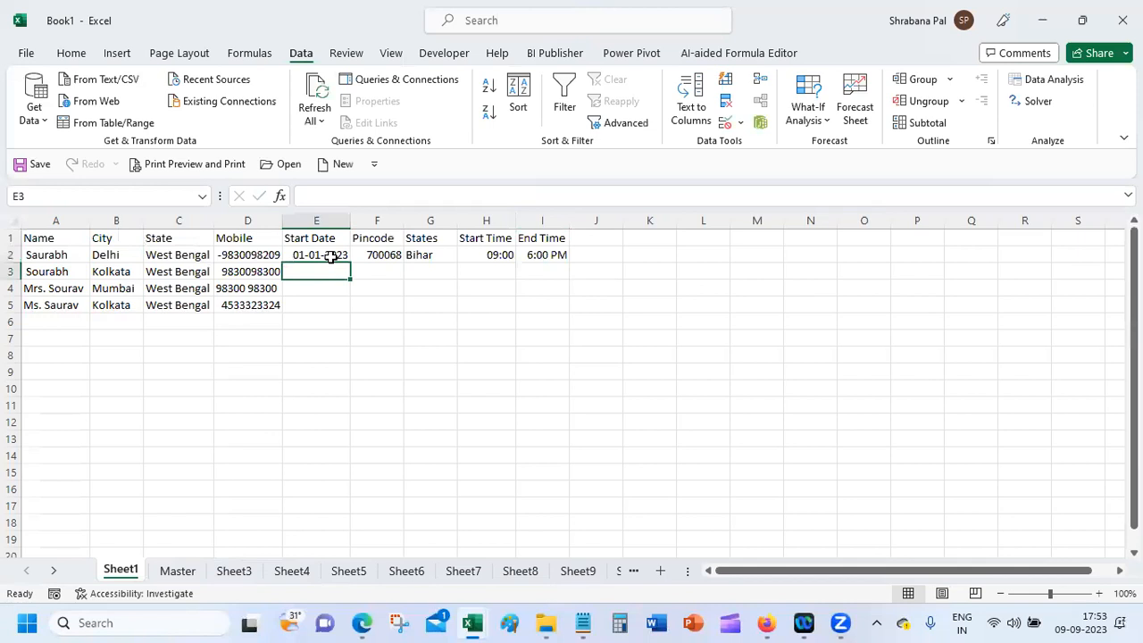
text(31/12/2023)
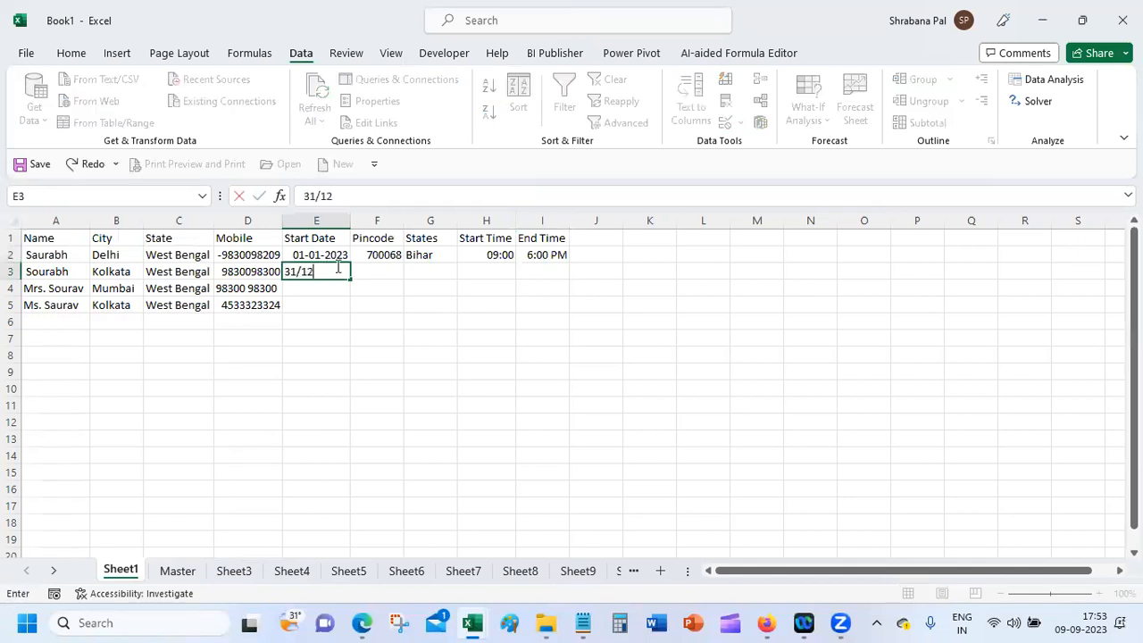
key(Return)
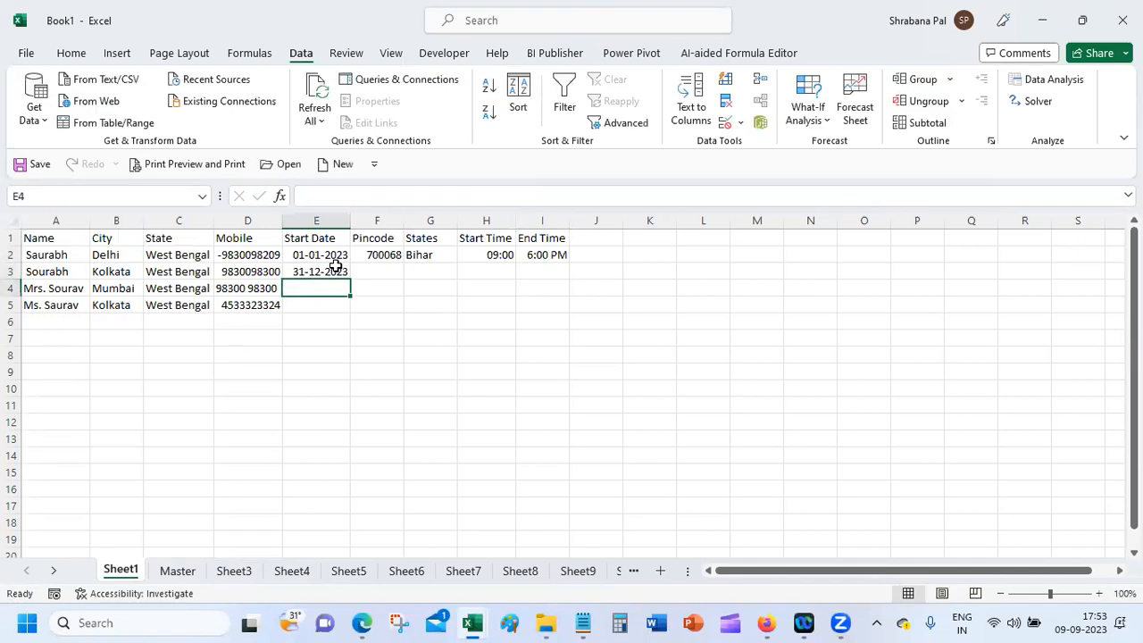
Step: Copy the E2:E3 date pair and paste it into E4:E5
drag(334, 252, 342, 270)
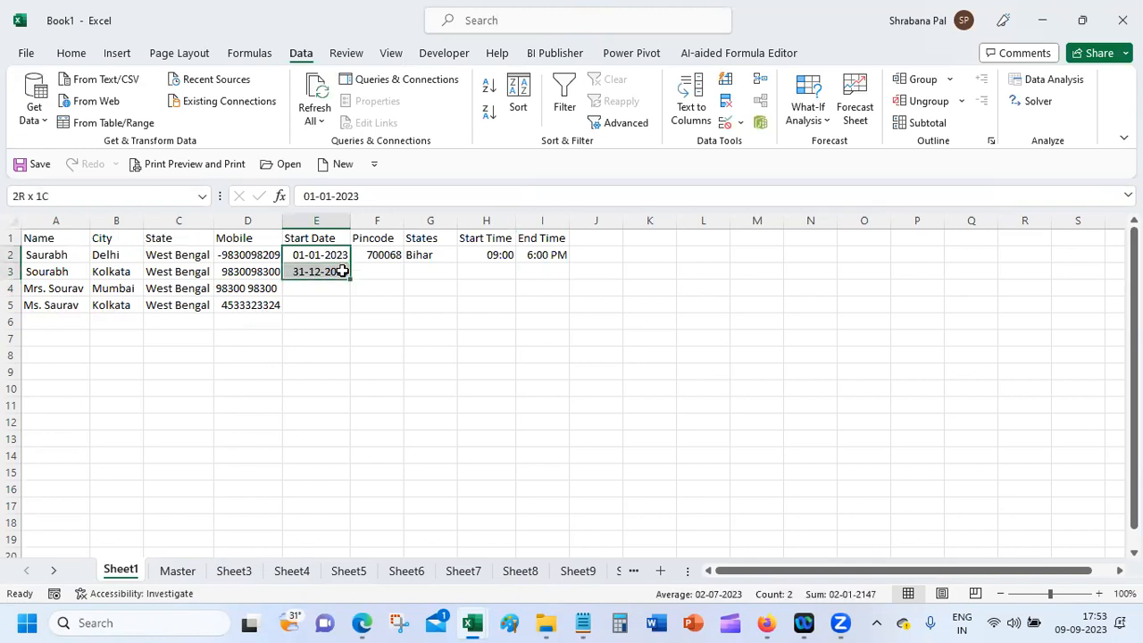
key(ctrl+c)
click(339, 284)
key(ctrl+v)
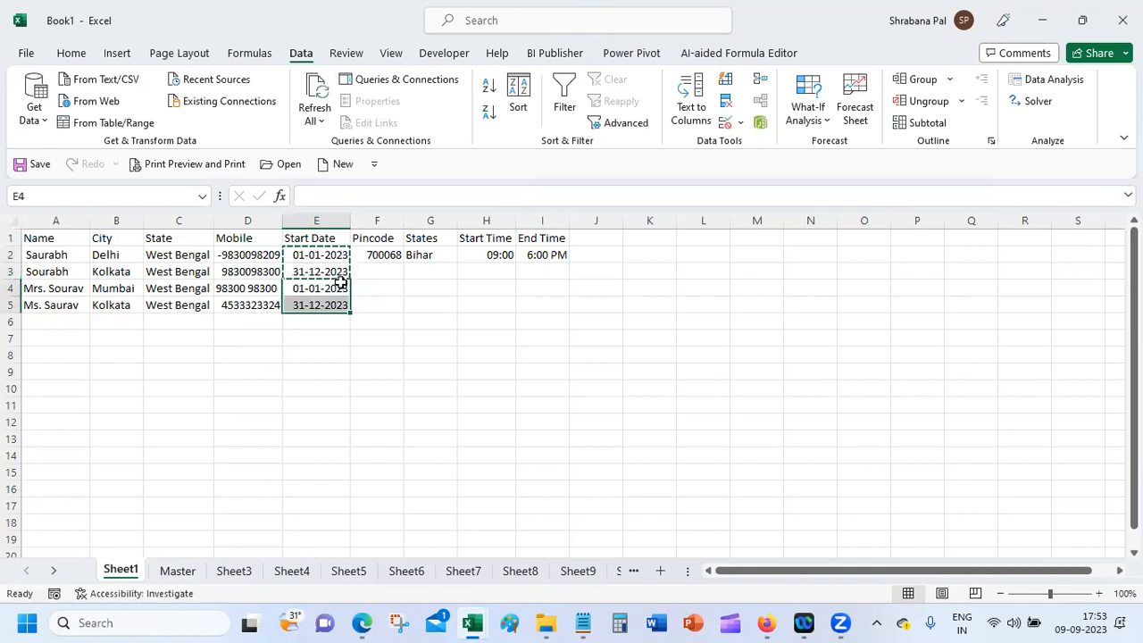
click(315, 336)
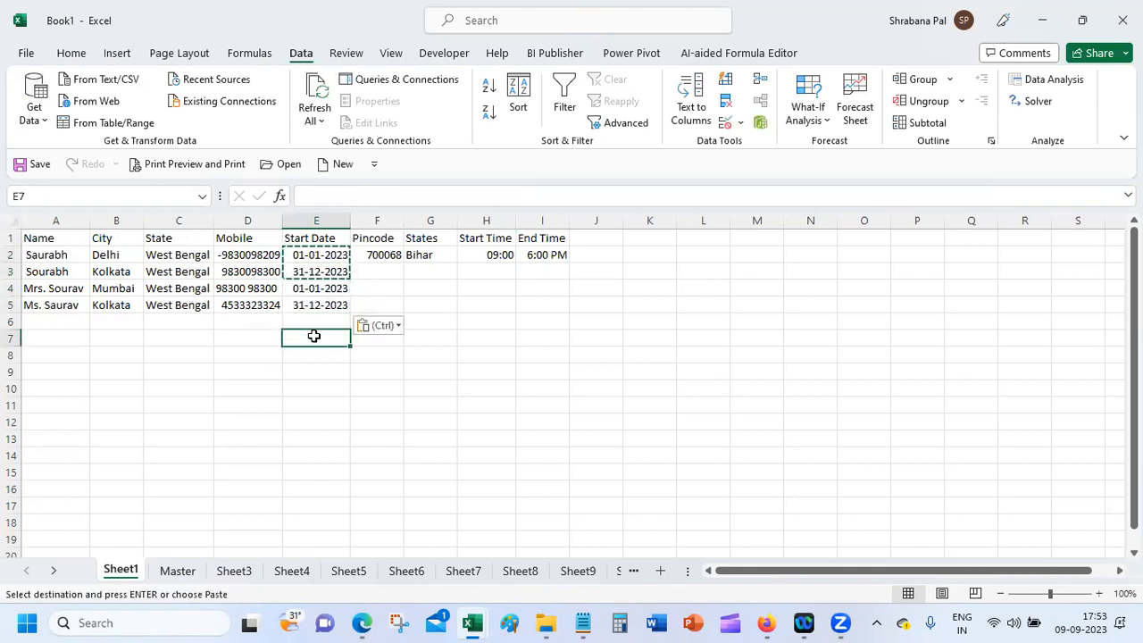
click(381, 276)
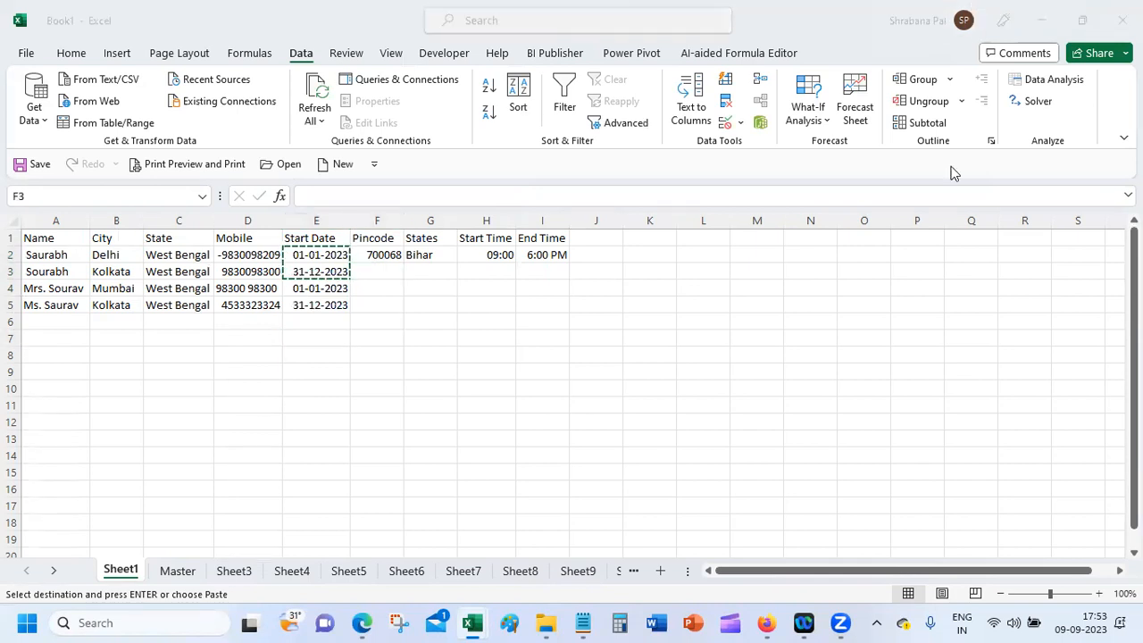
Step: Enter Pincodes 700070, 700068 and 121204 in F3:F5
double_click(379, 269)
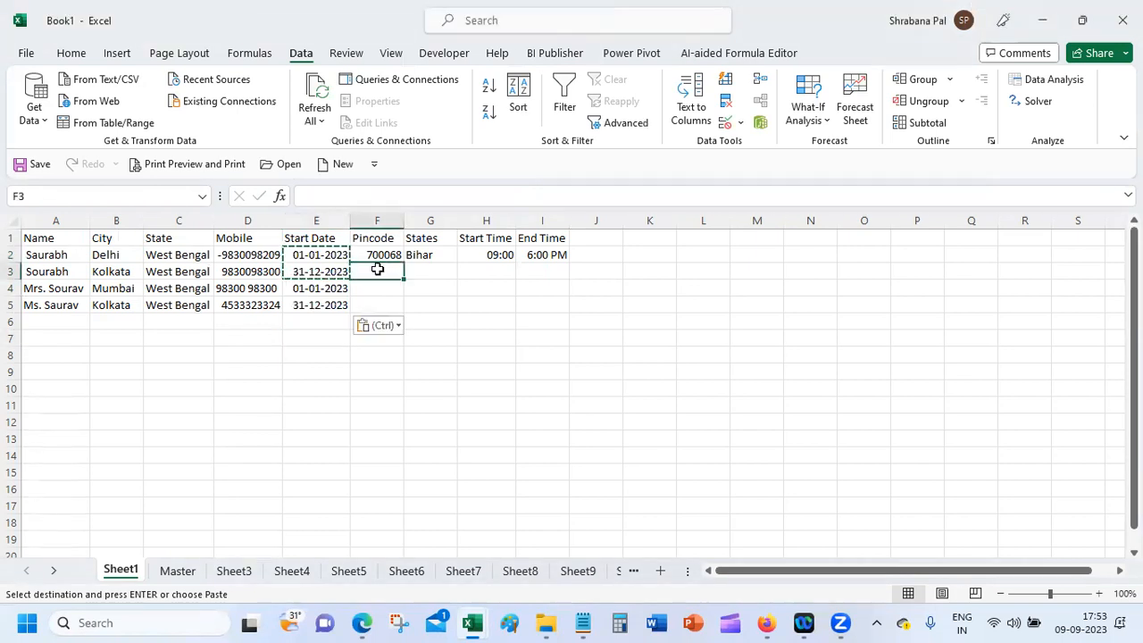
text(700070)
key(Return)
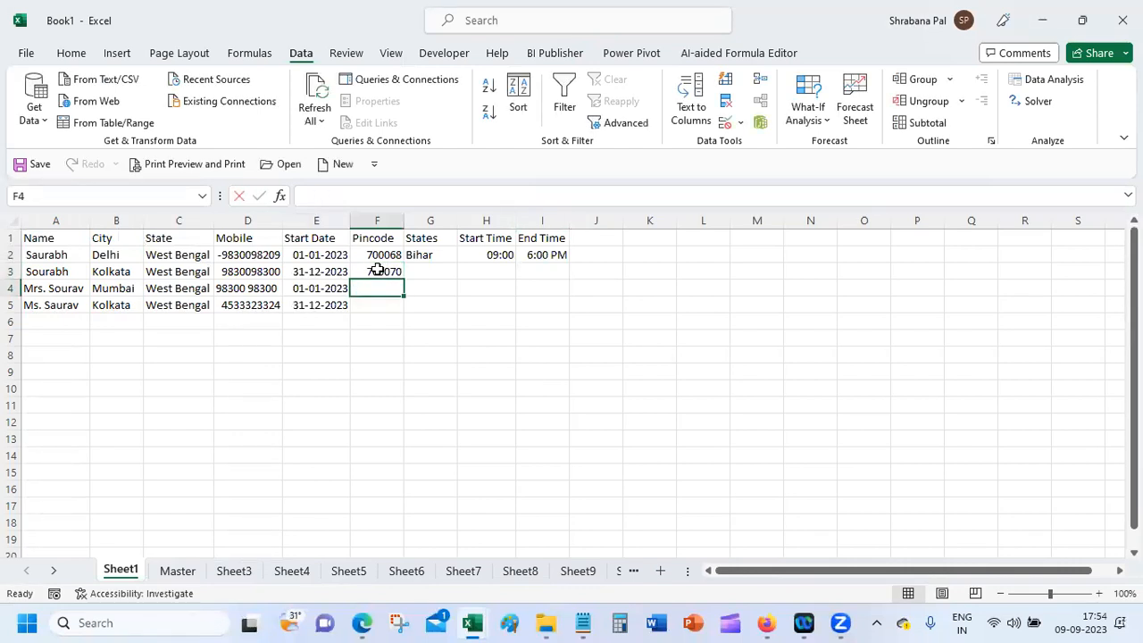
text(700068)
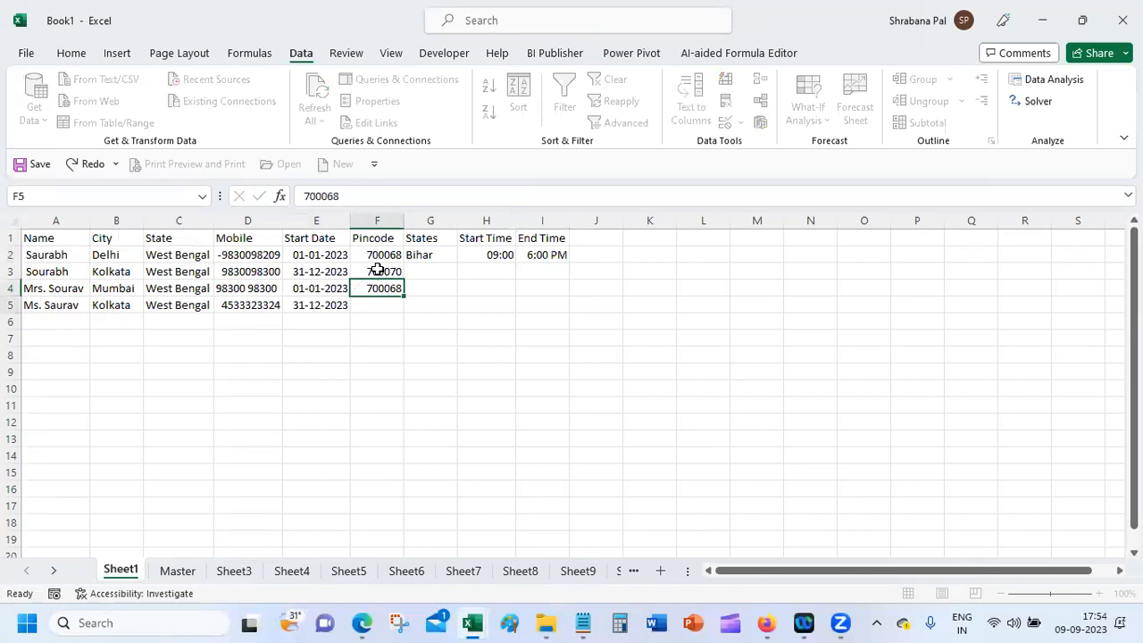
key(Return)
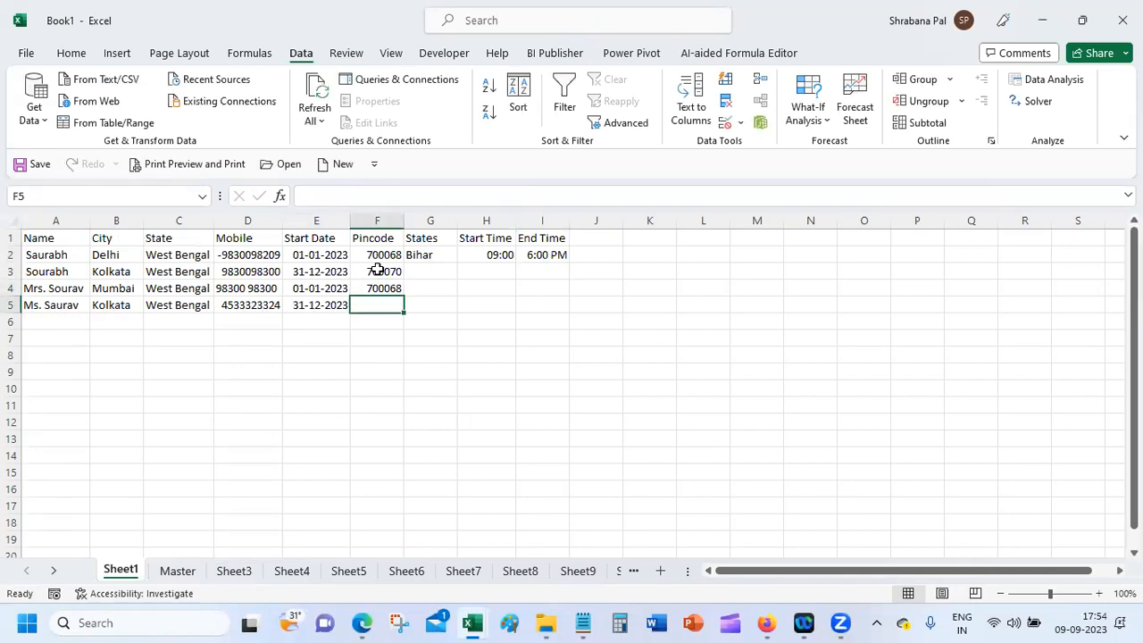
text(121204)
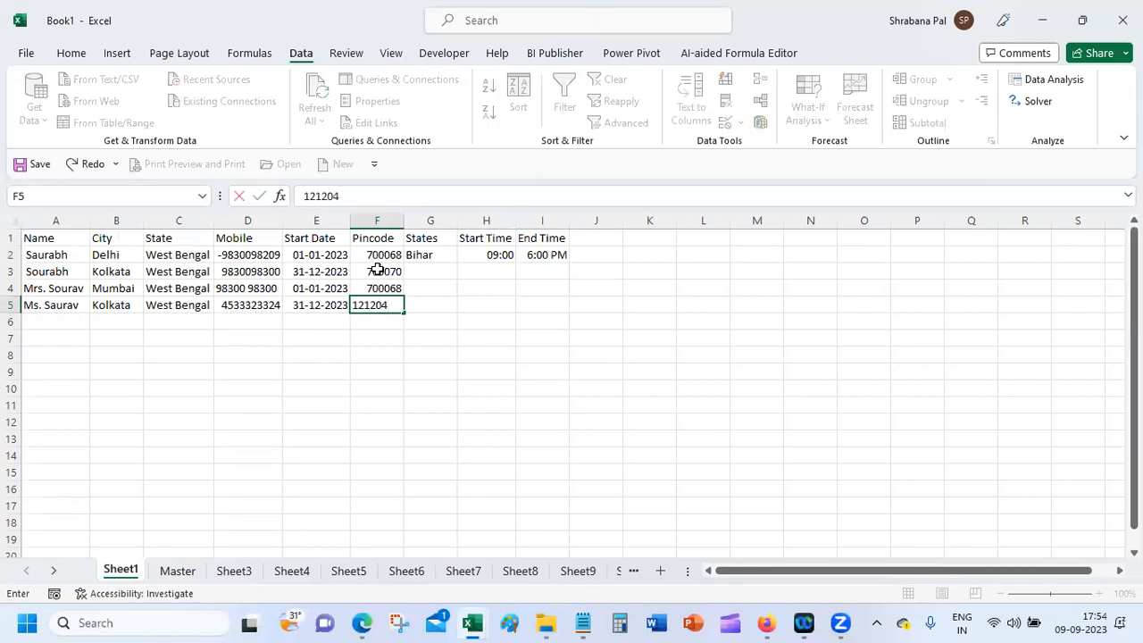
key(Return)
Step: Set G3's State to Assam from its dropdown, replacing an accidental Bihar pick
click(427, 272)
click(466, 272)
click(438, 295)
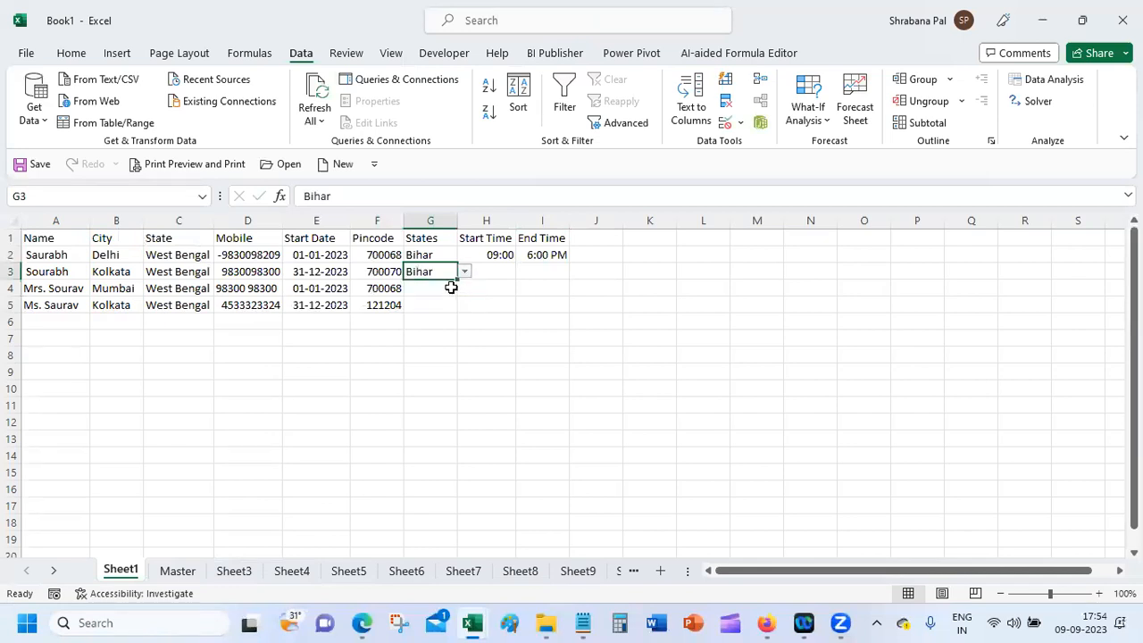
click(447, 286)
click(451, 273)
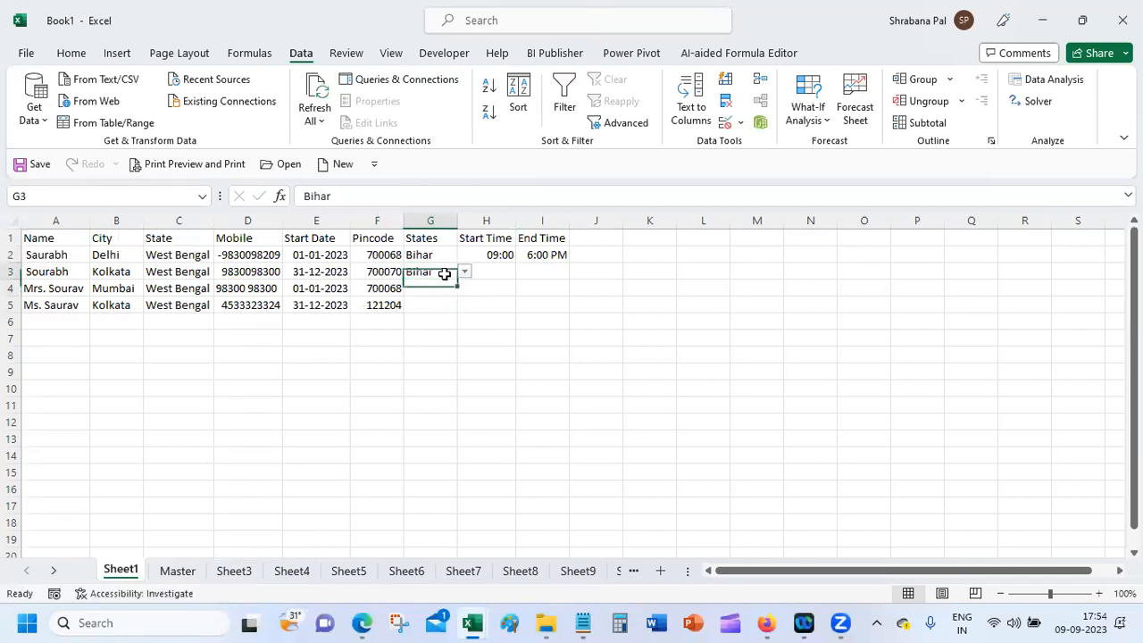
click(466, 271)
click(436, 286)
Step: Choose Maharashtra for G4 and Tamil Nadu for G5 from their State dropdowns
click(449, 288)
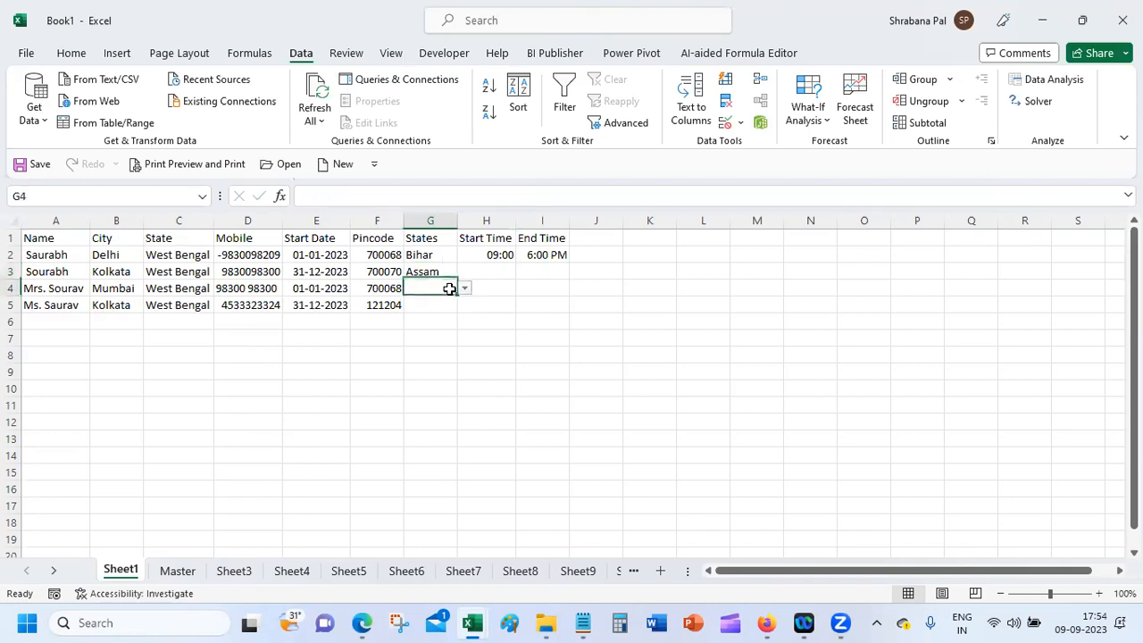
click(465, 288)
click(453, 330)
click(447, 304)
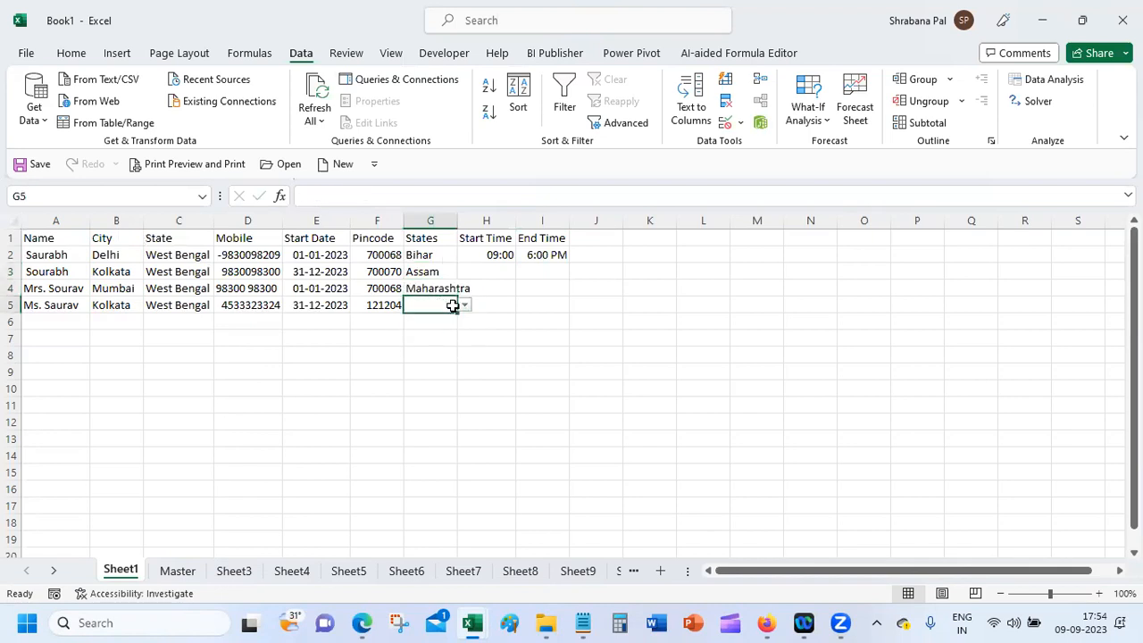
click(465, 305)
click(442, 351)
click(481, 273)
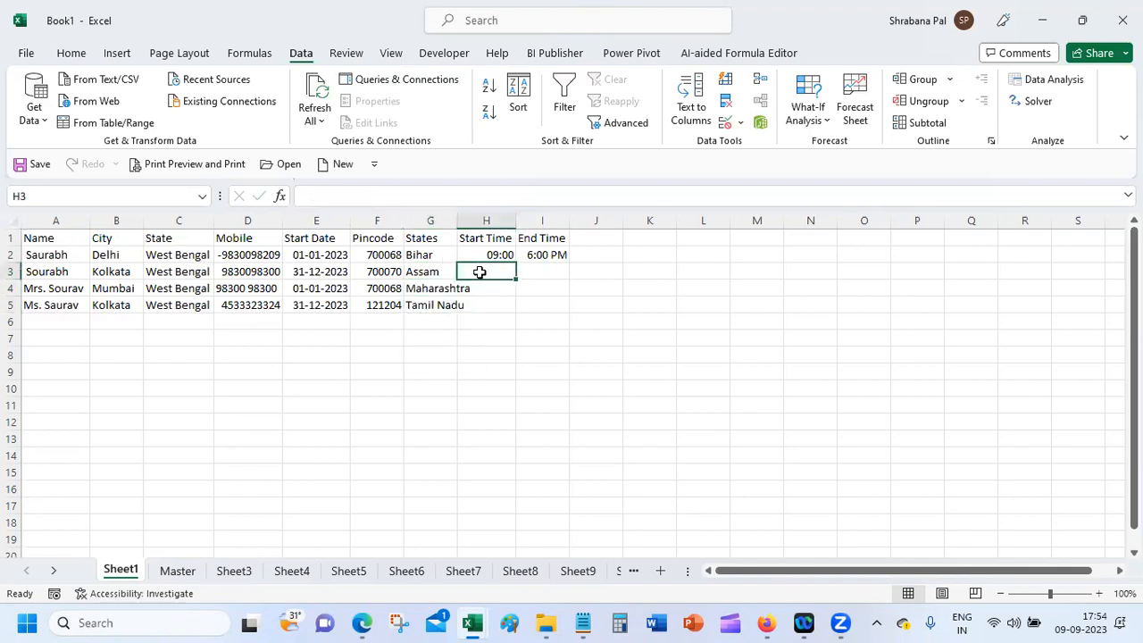
drag(487, 255, 533, 312)
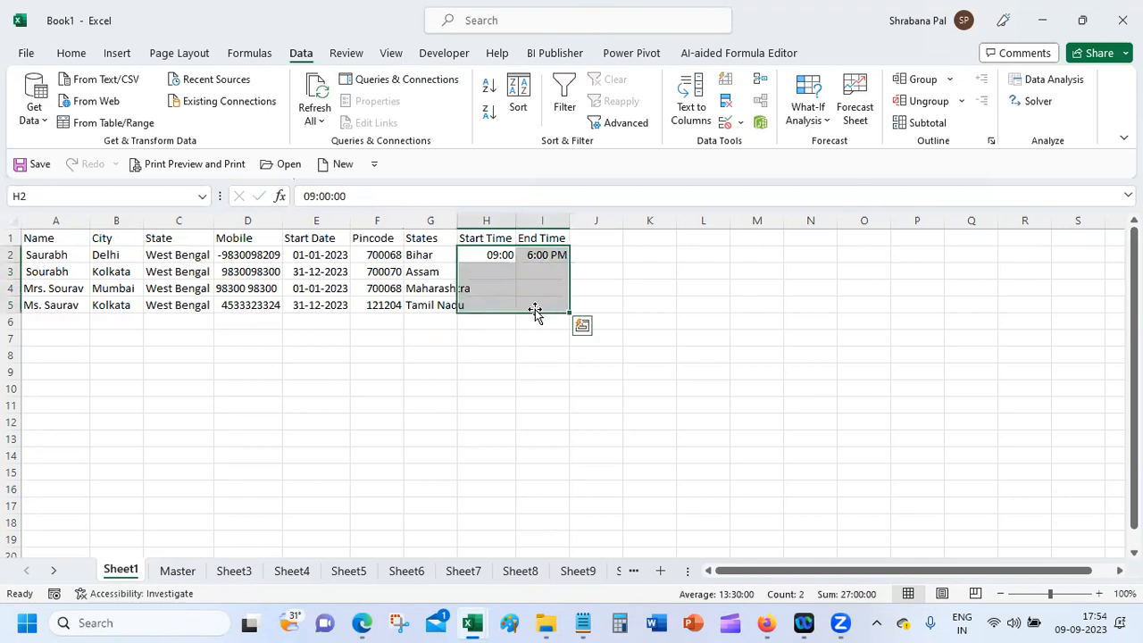
key(ctrl+d)
drag(41, 311, 528, 619)
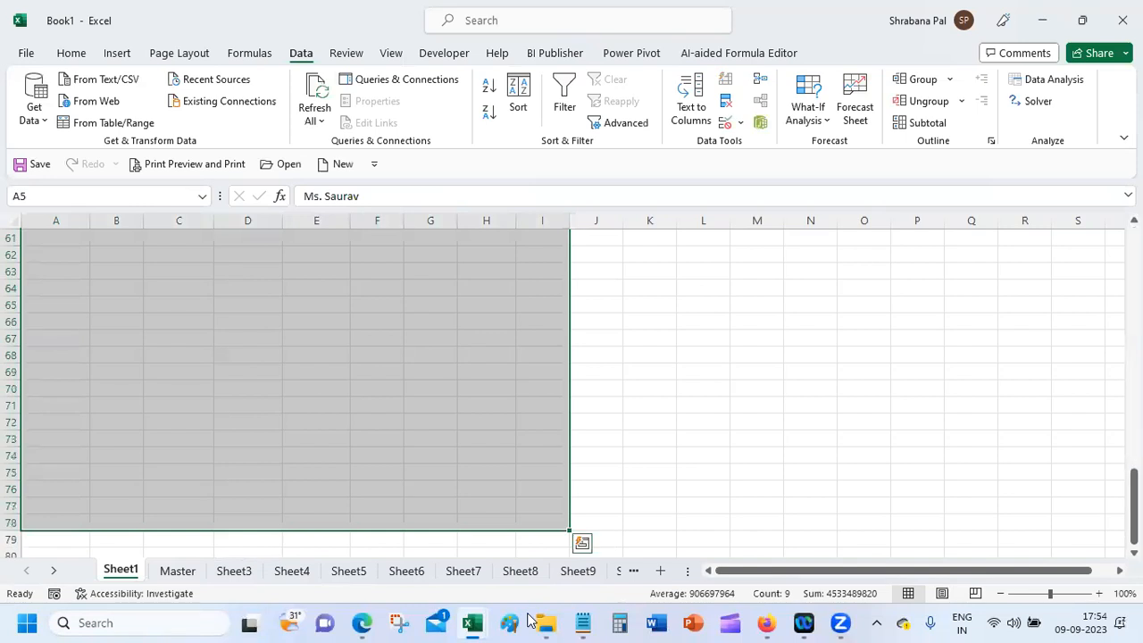
key(ctrl+q)
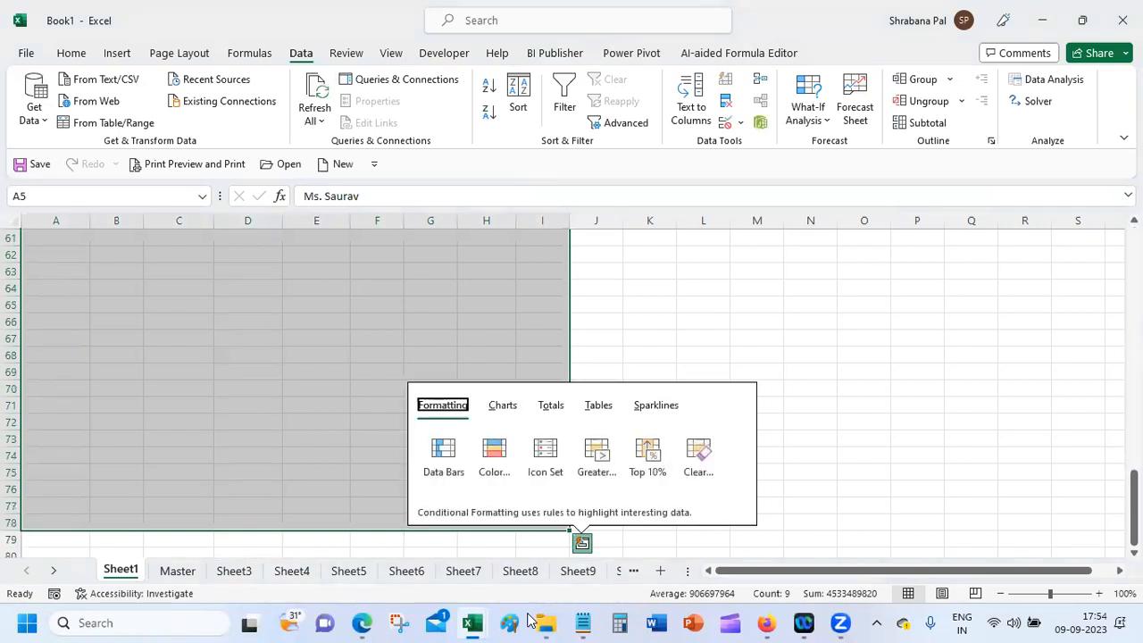
click(465, 291)
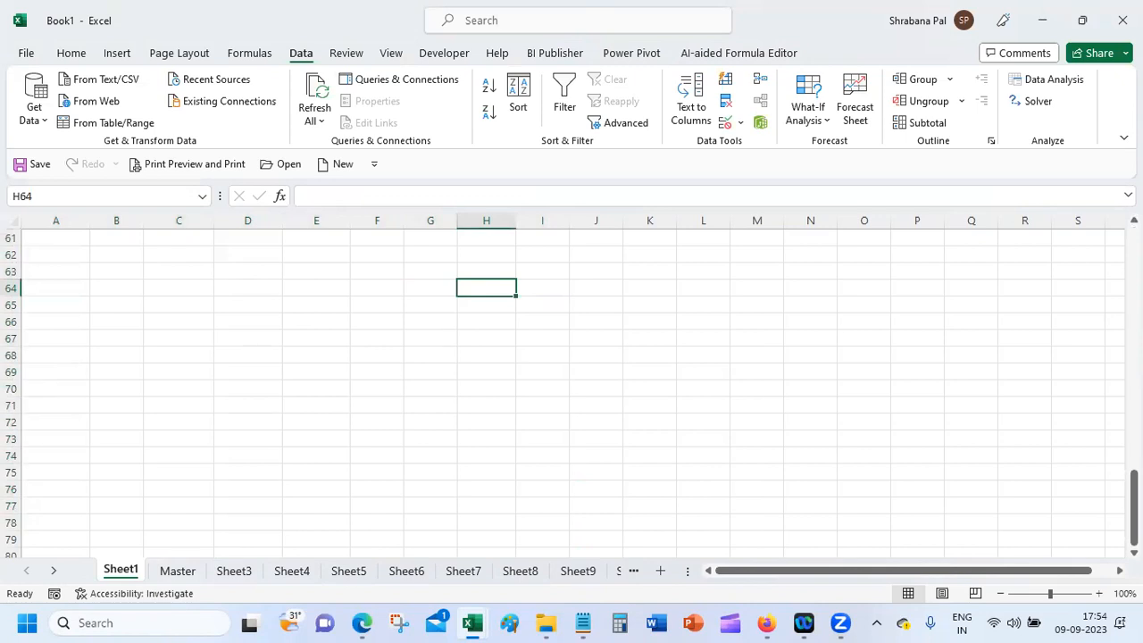
scroll(116, 304, up, 20)
drag(48, 308, 536, 589)
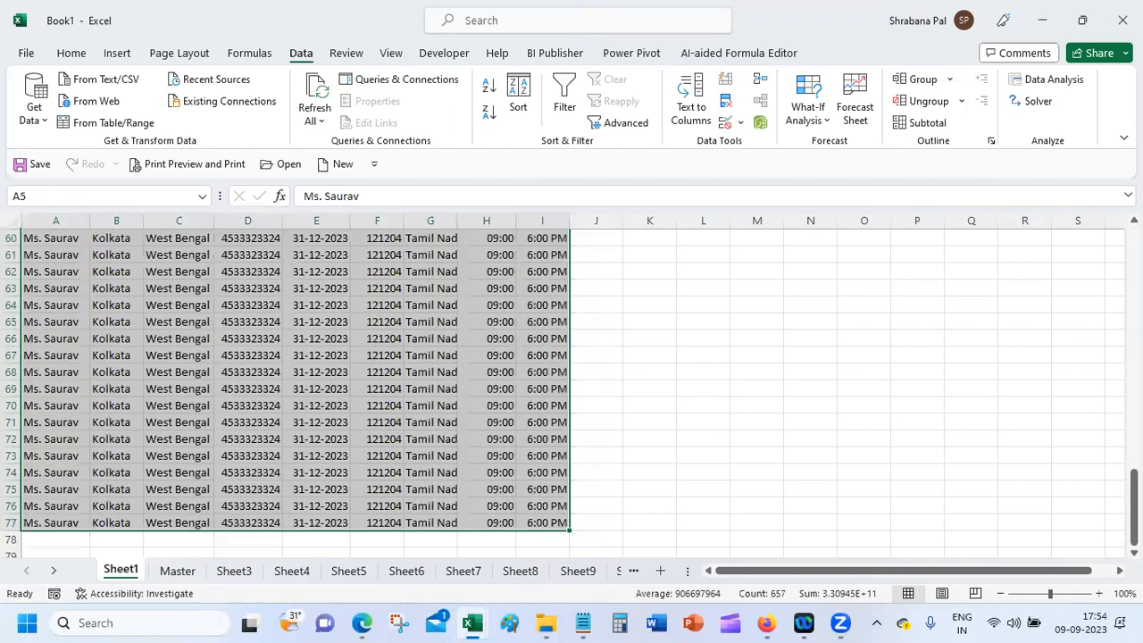
scroll(196, 275, up, 20)
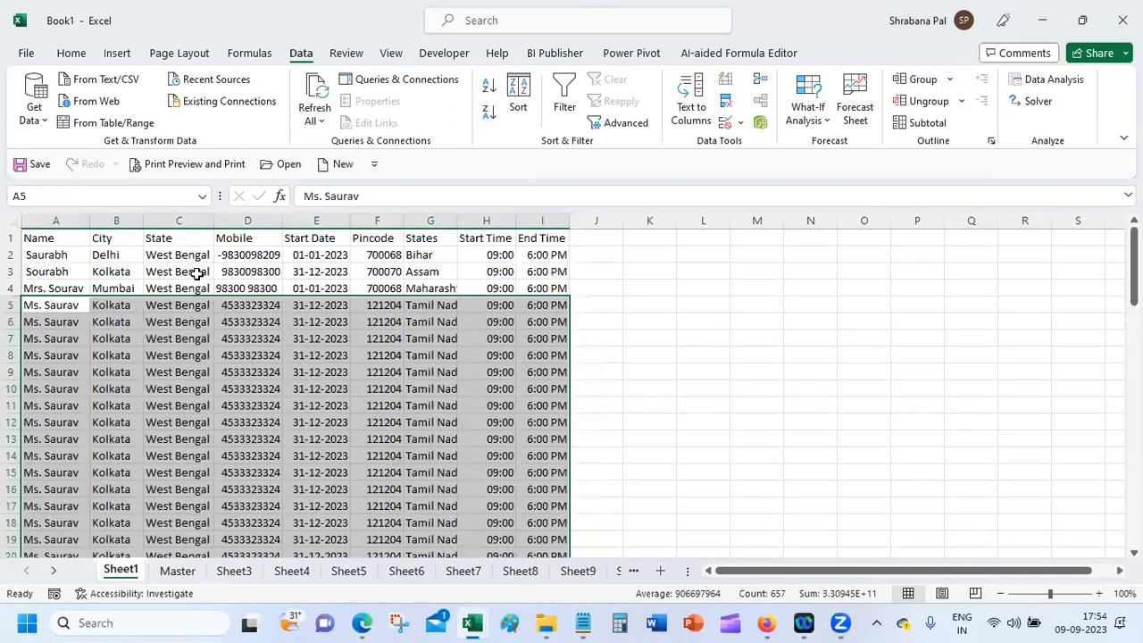
click(140, 238)
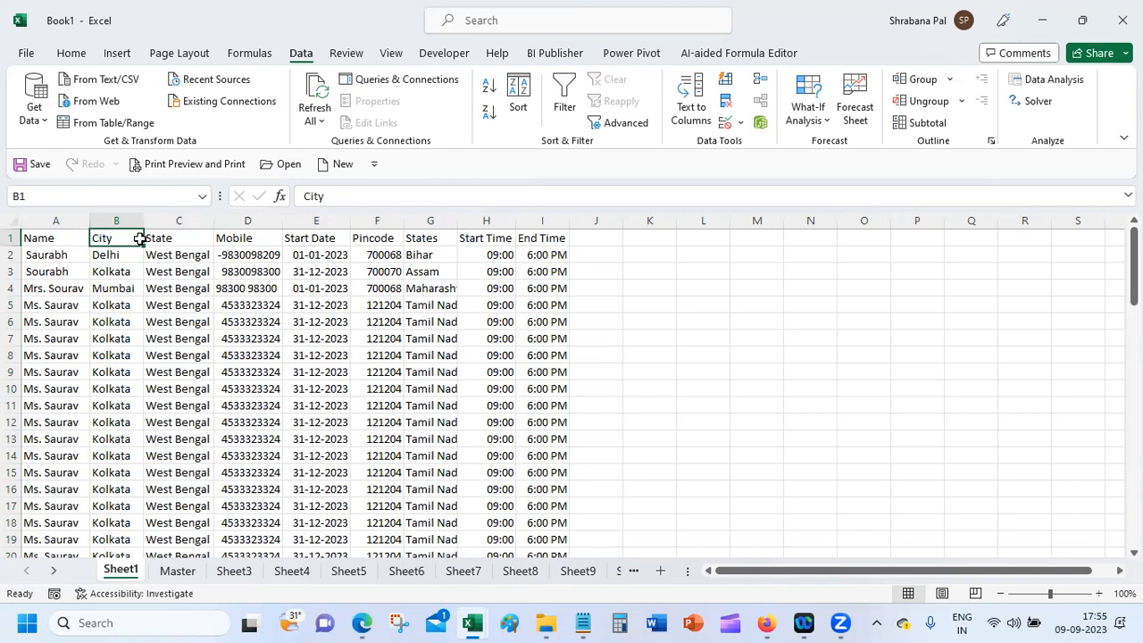
Step: Save Book1 as CSV (Comma delimited) in local Documents, keeping only the active sheet
click(24, 55)
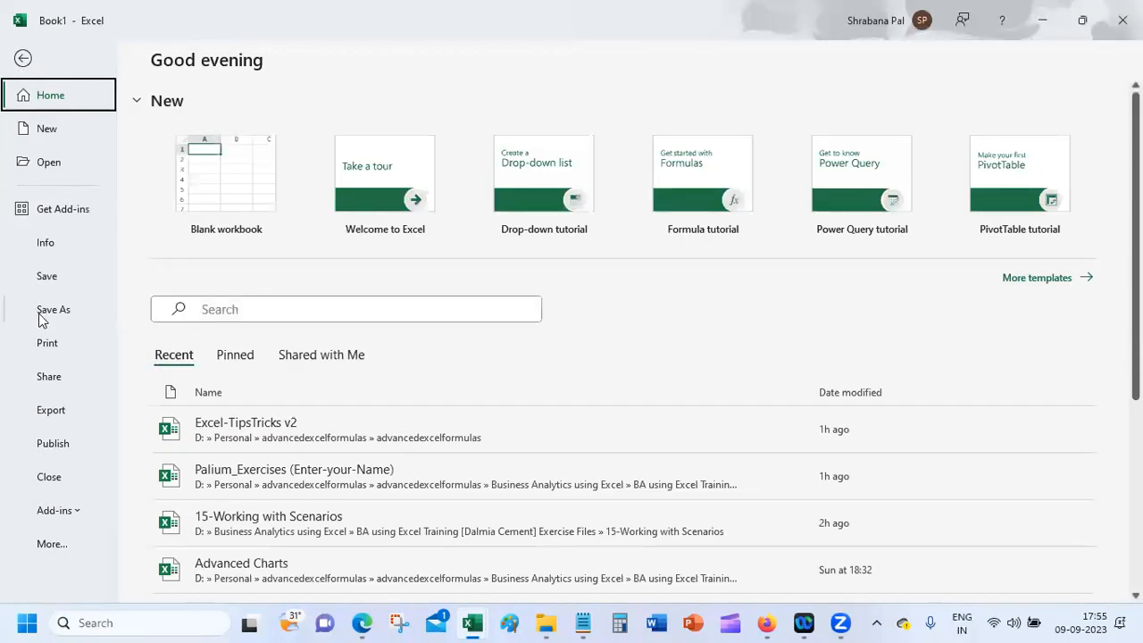
click(39, 317)
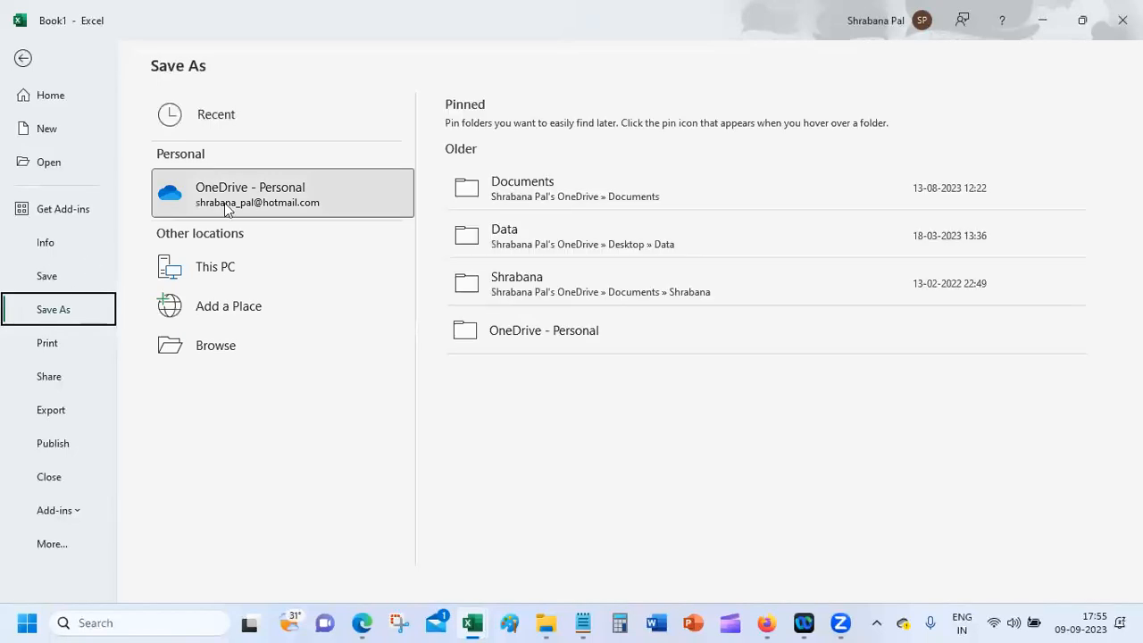
click(558, 189)
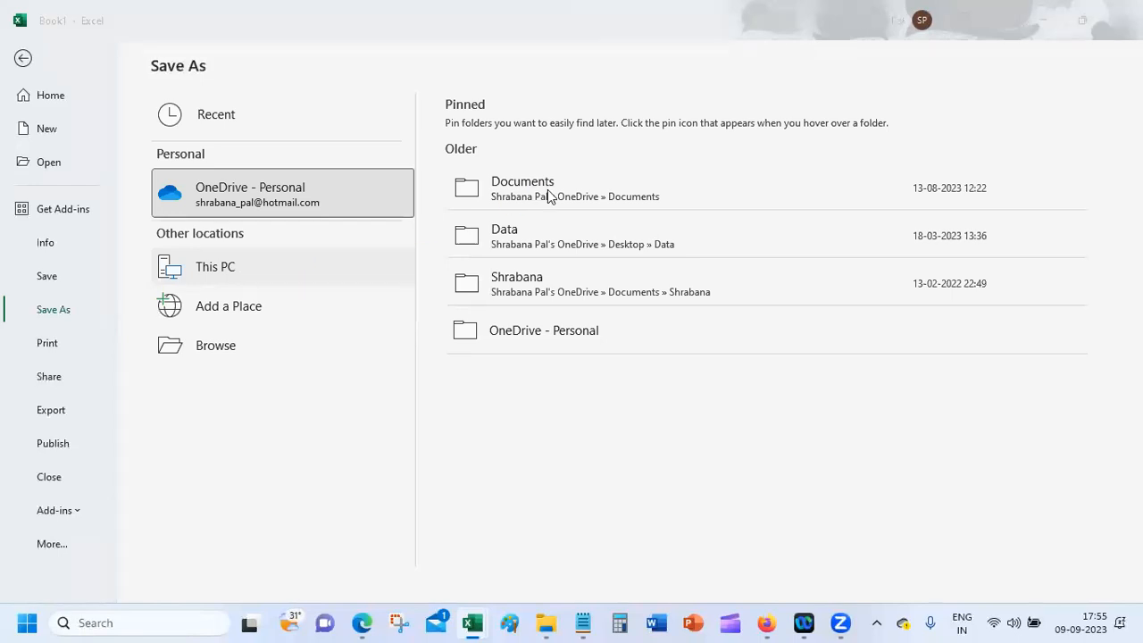
click(201, 307)
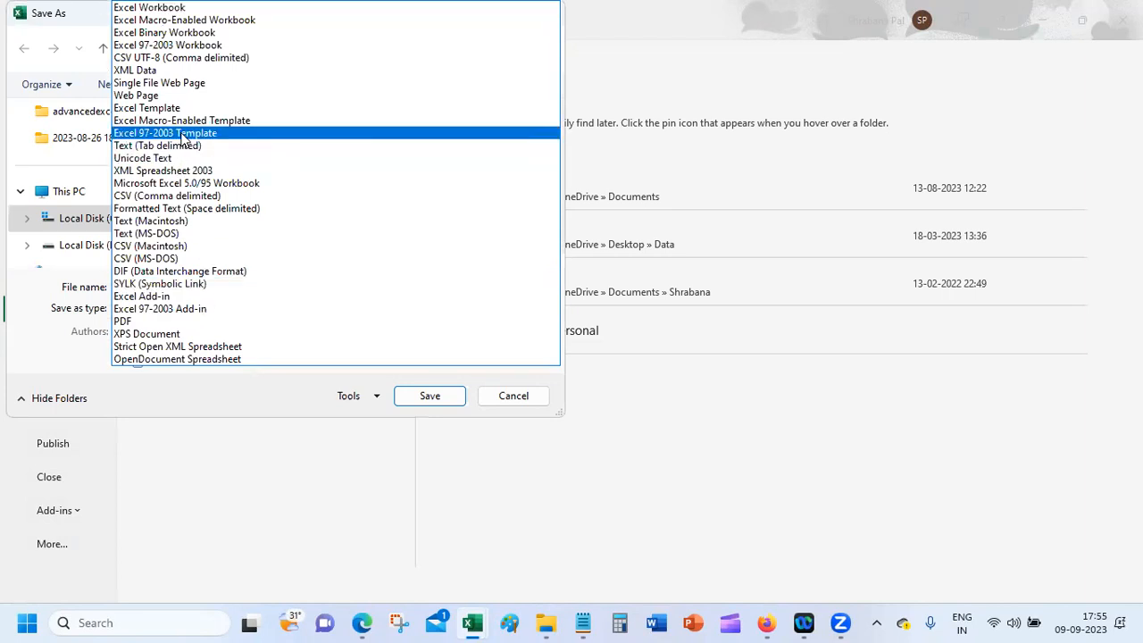
click(189, 196)
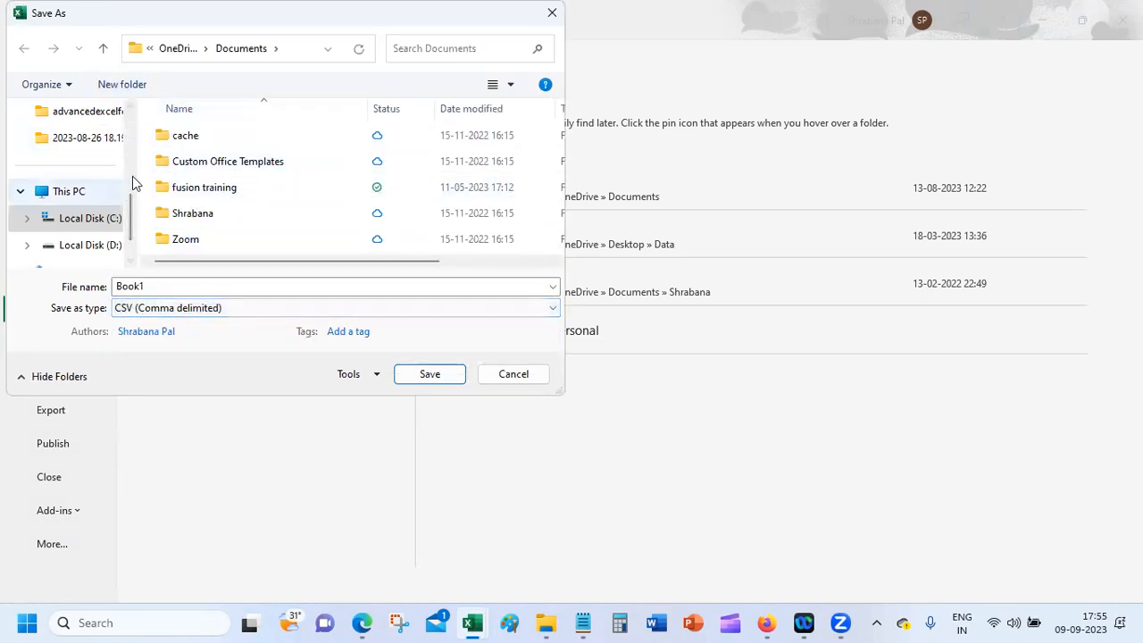
scroll(132, 176, up, 5)
click(89, 114)
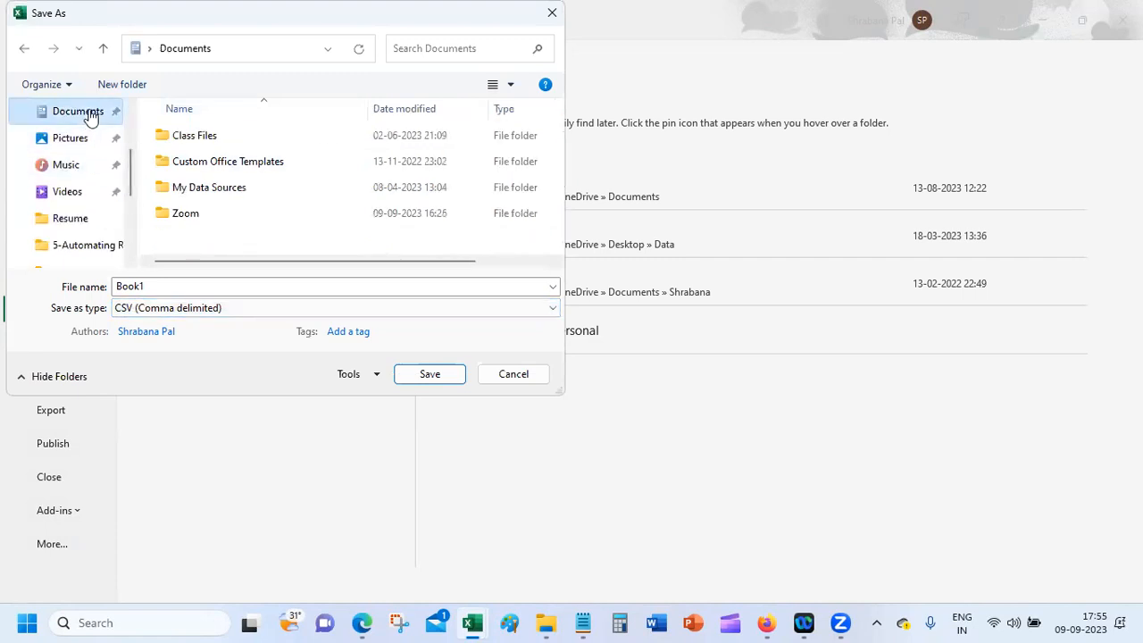
click(428, 379)
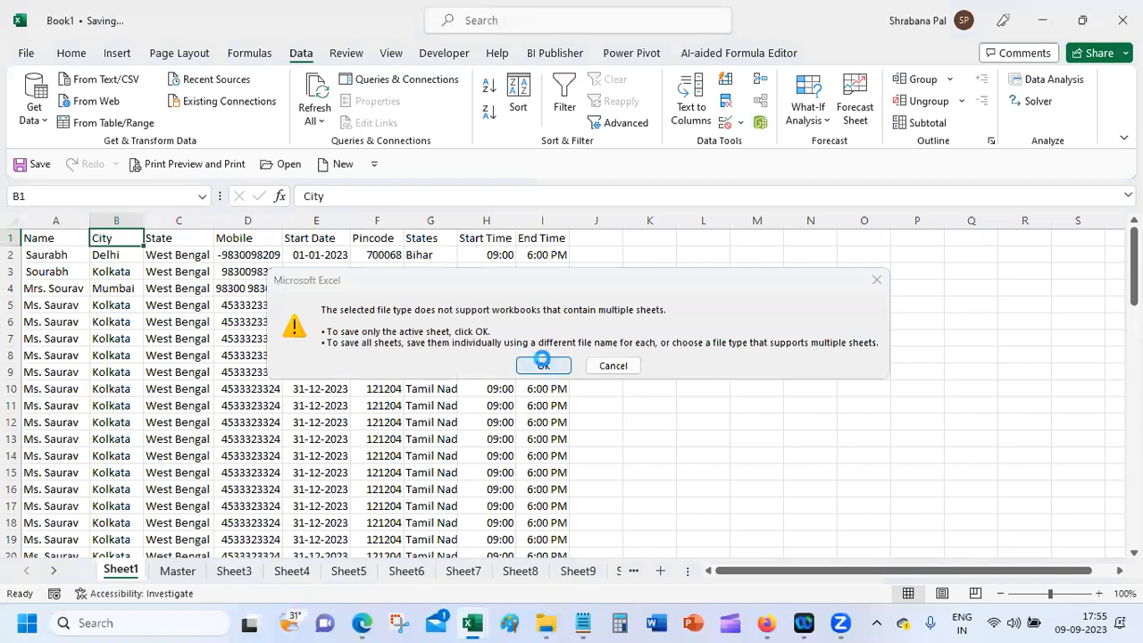
click(542, 364)
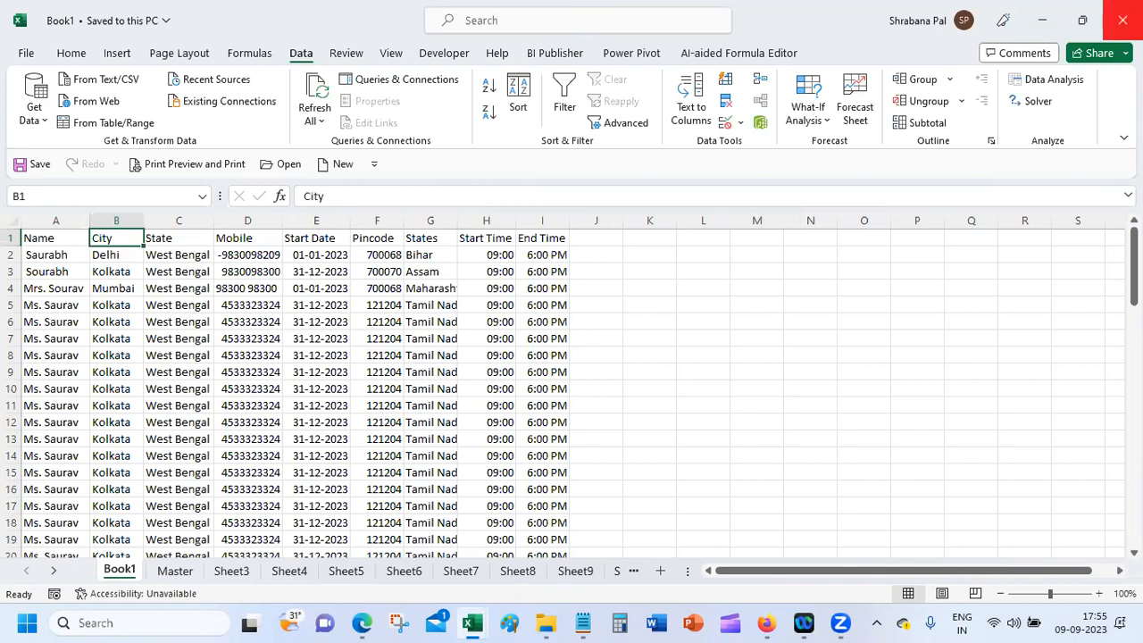
click(1123, 19)
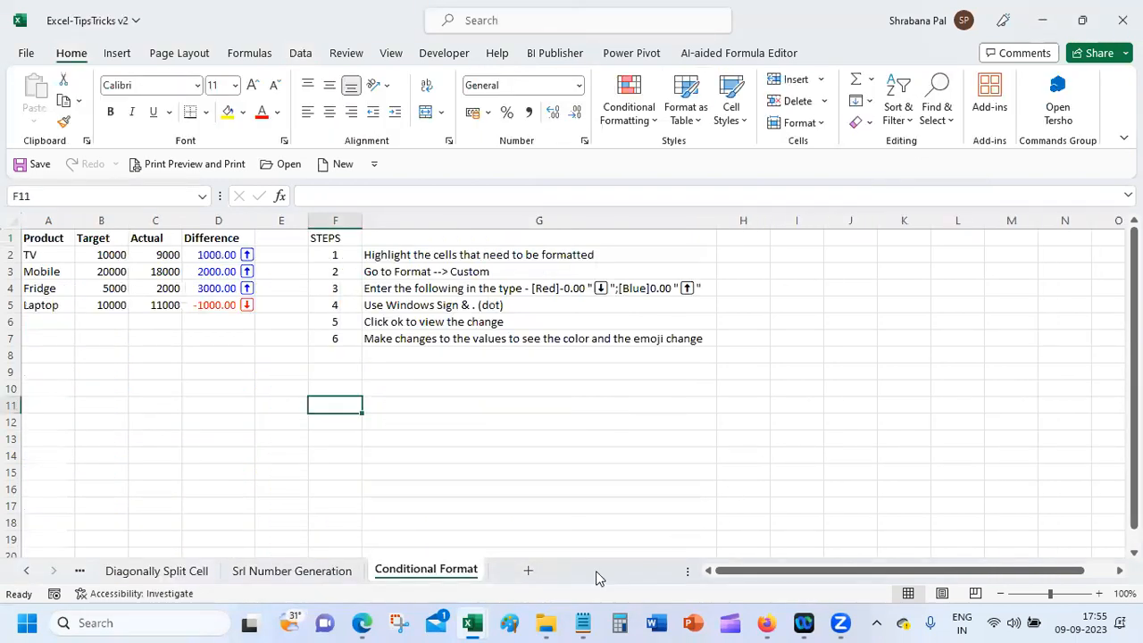
Step: Reopen the saved Book1 CSV from File Explorer's Home recent files list
click(549, 622)
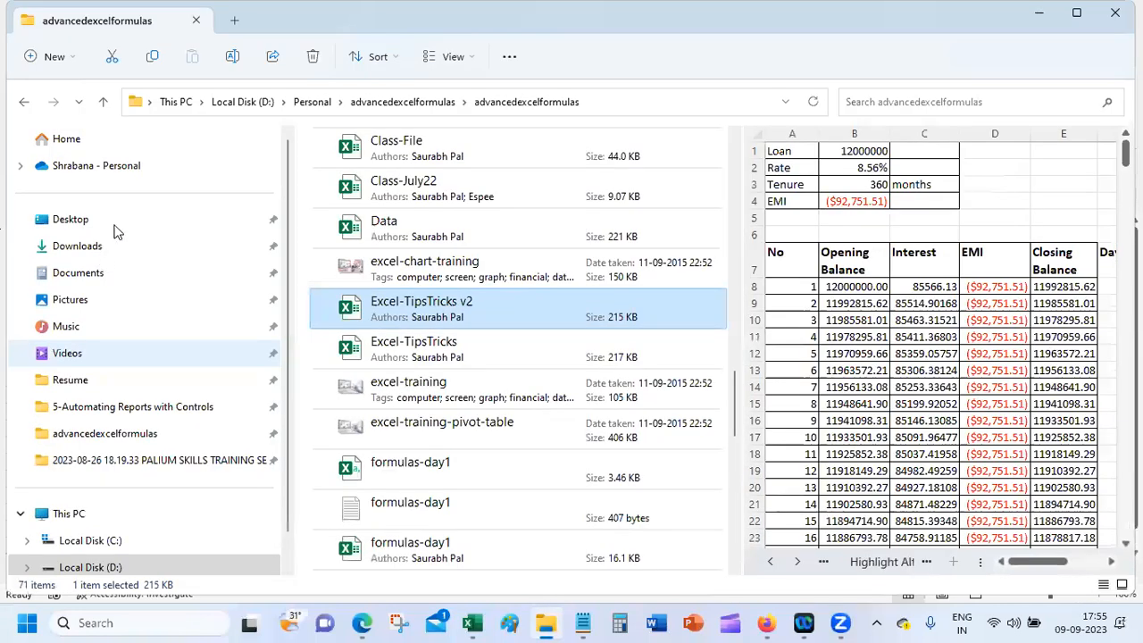
click(112, 224)
click(96, 141)
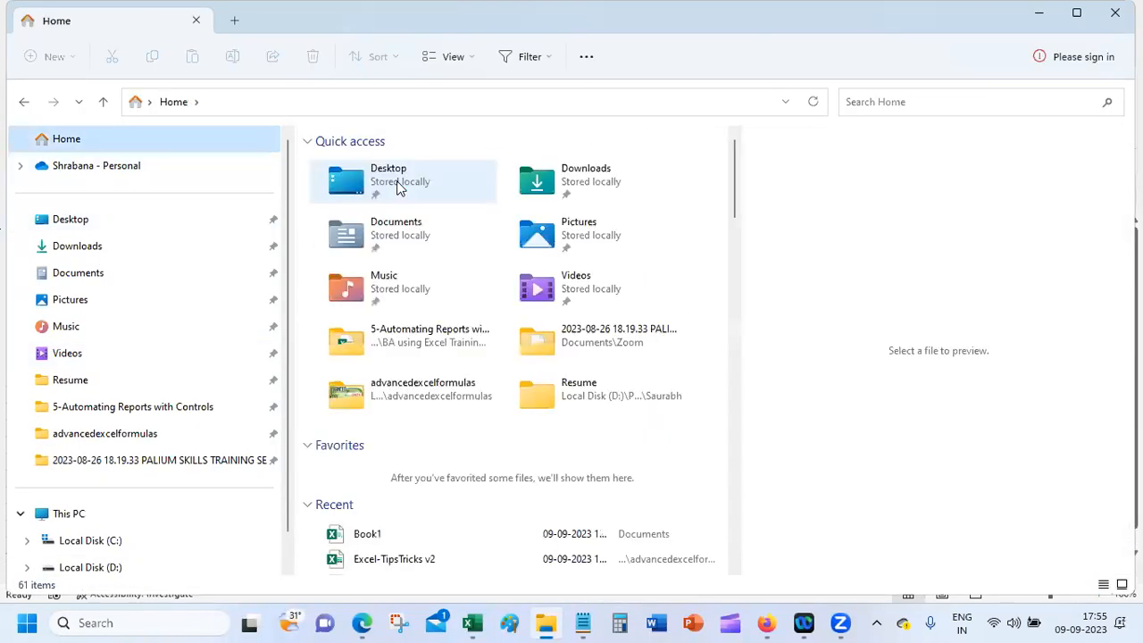
double_click(456, 533)
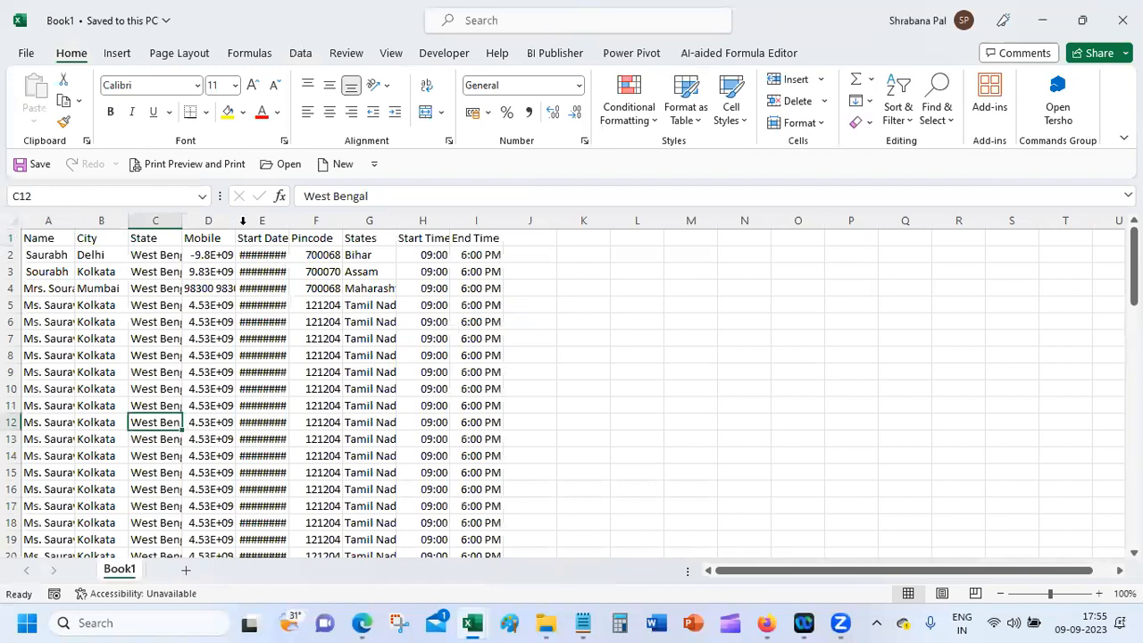
Step: AutoFit columns E, G, H, D, C, B and A so dates, states, numbers and names show fully
double_click(289, 221)
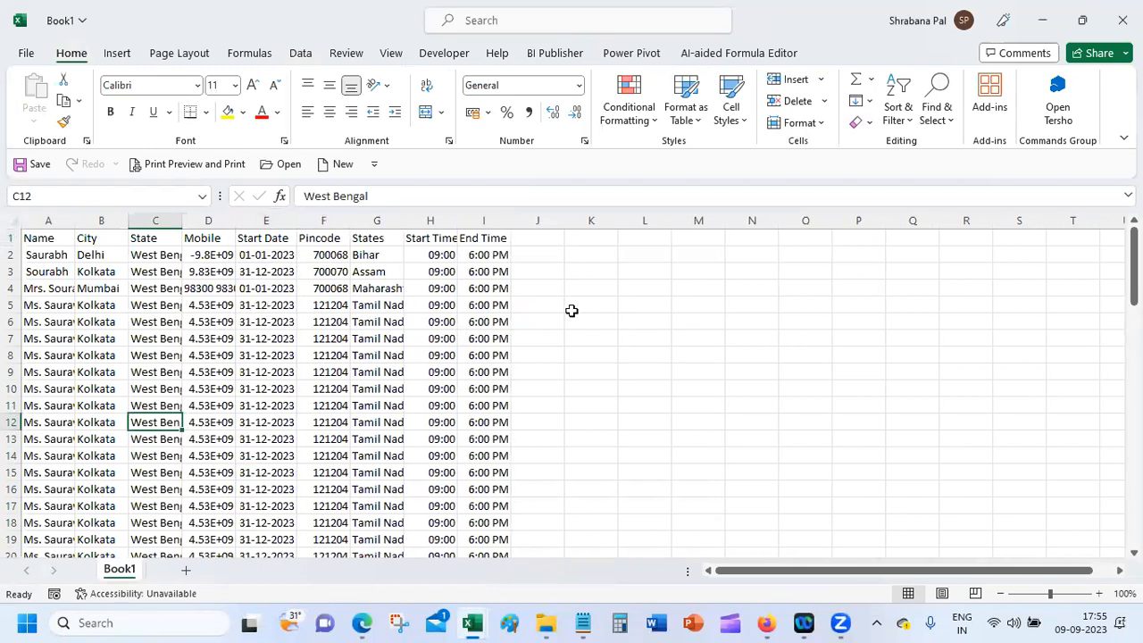
double_click(404, 221)
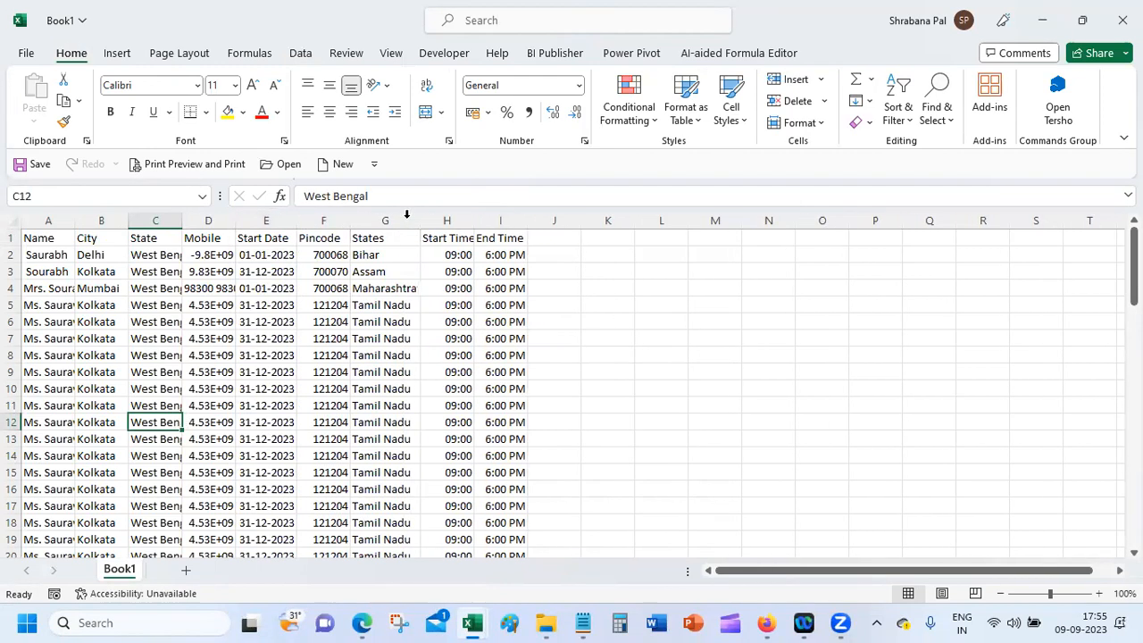
double_click(475, 219)
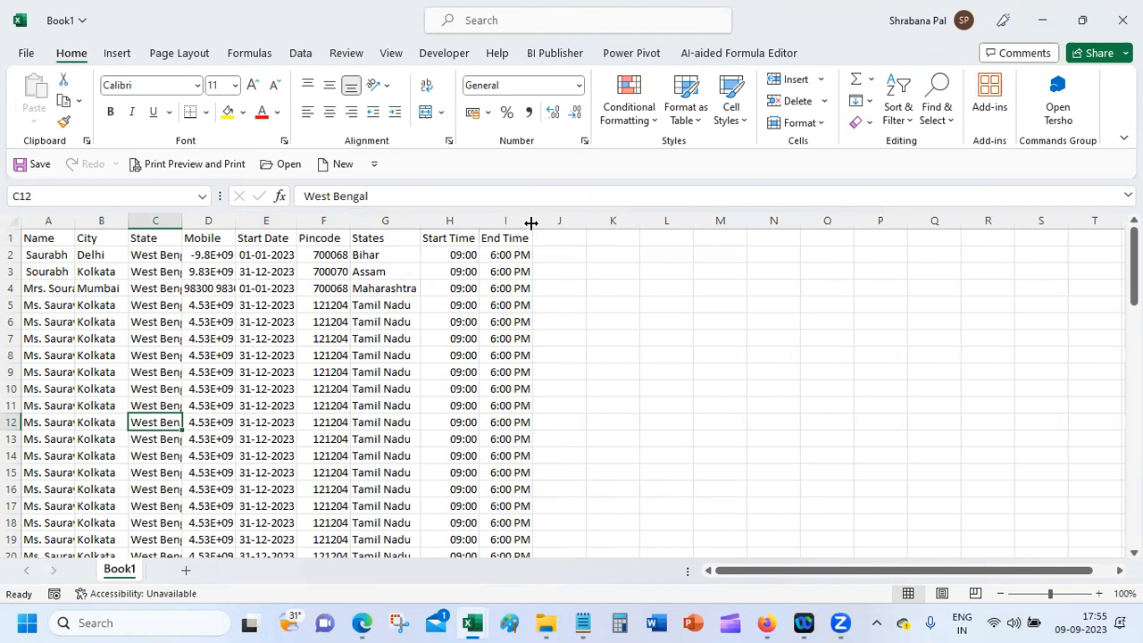
double_click(236, 221)
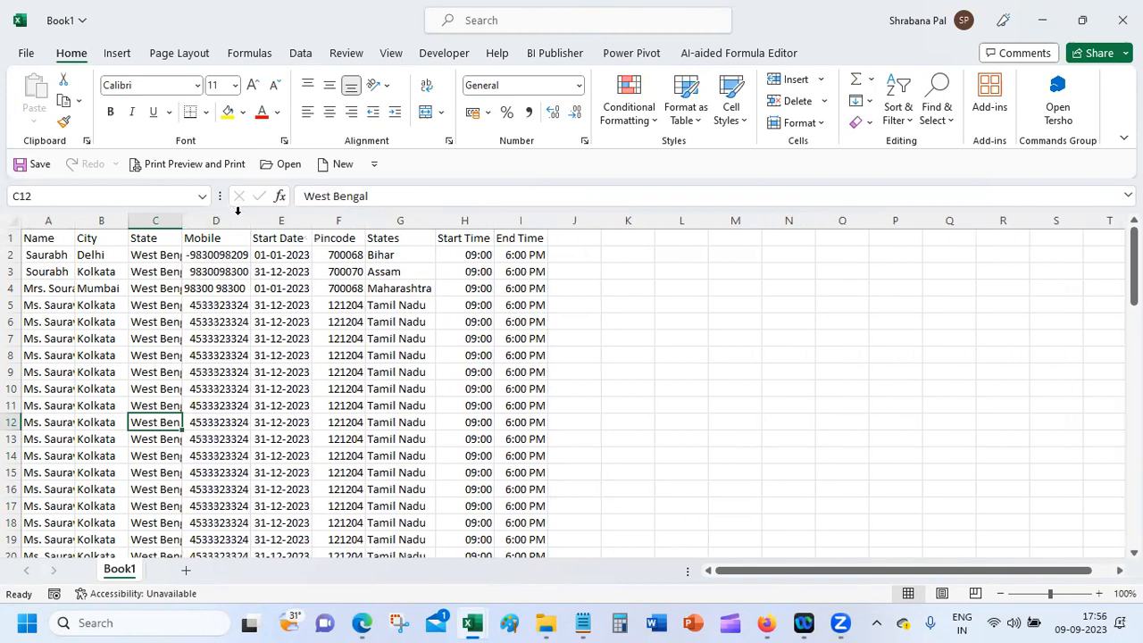
double_click(183, 221)
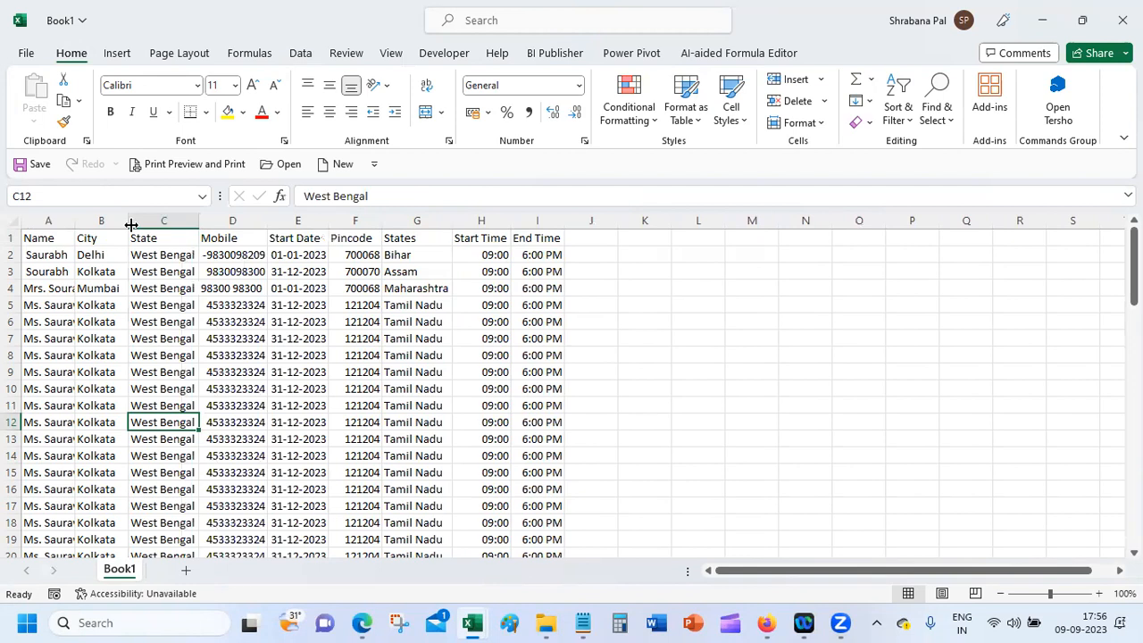
double_click(128, 221)
double_click(75, 221)
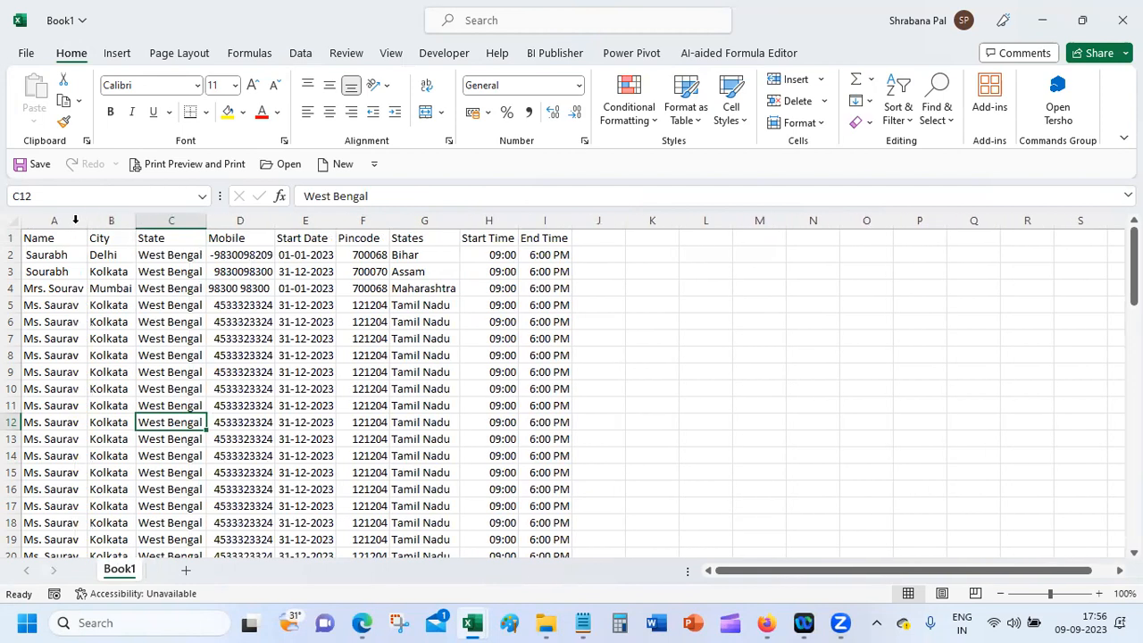
Step: Deselect the table and close the Book1 CSV workbook
click(610, 418)
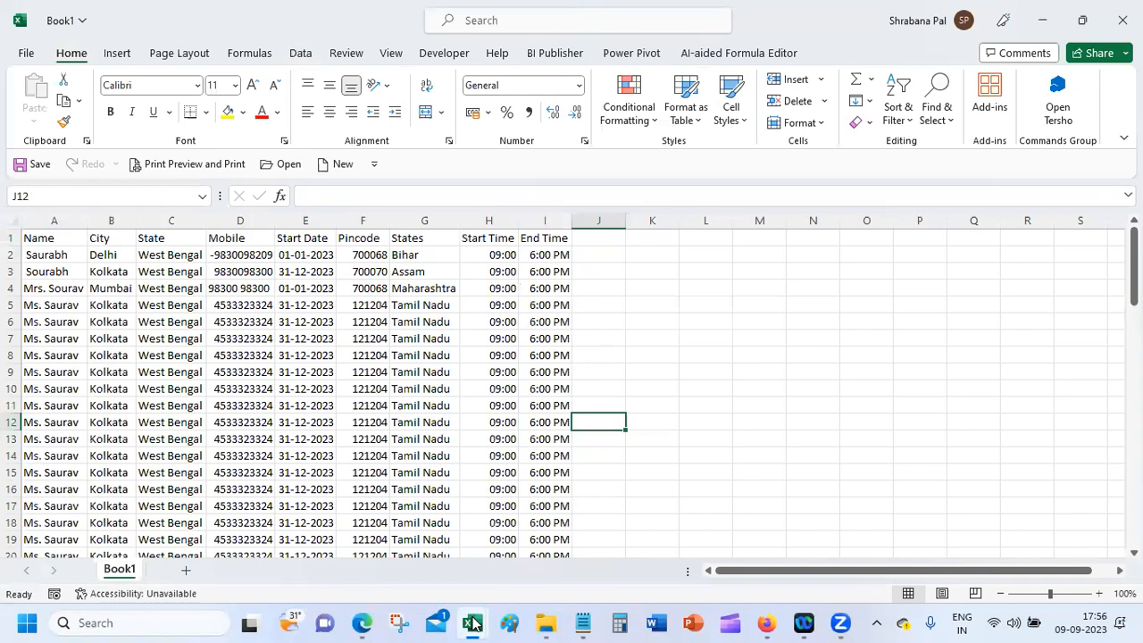
mouse_move(473, 622)
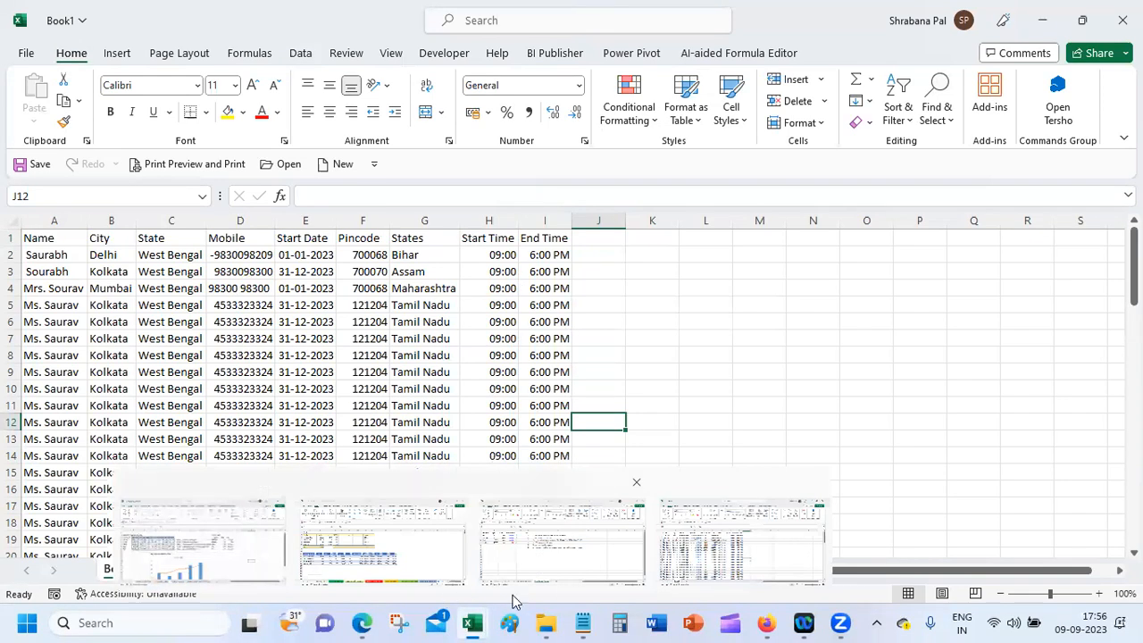
click(594, 318)
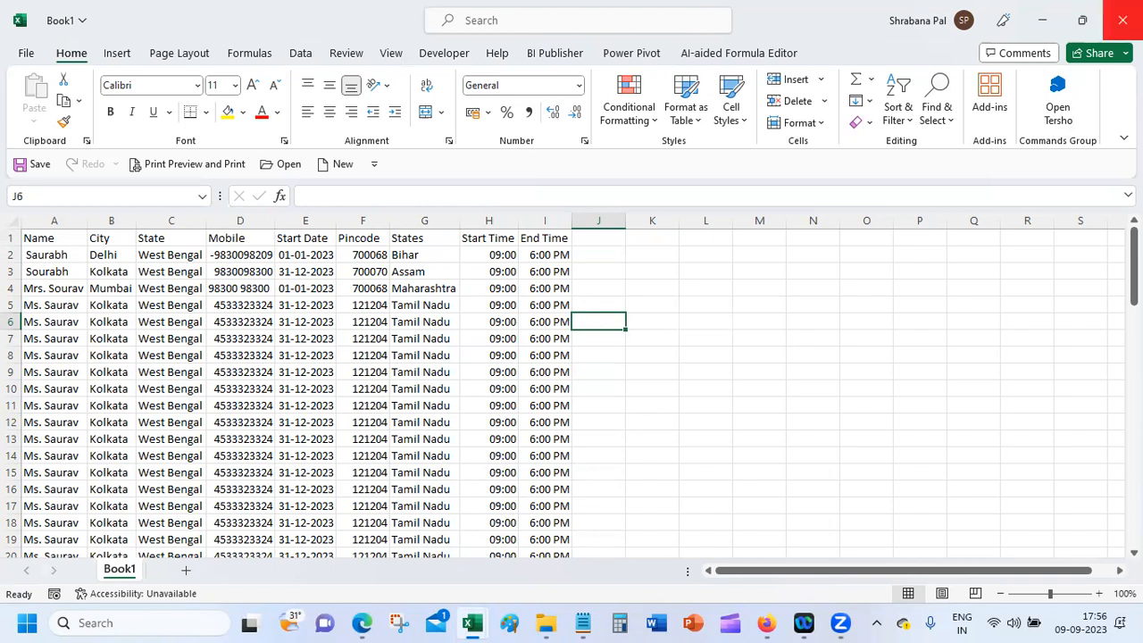
click(1122, 20)
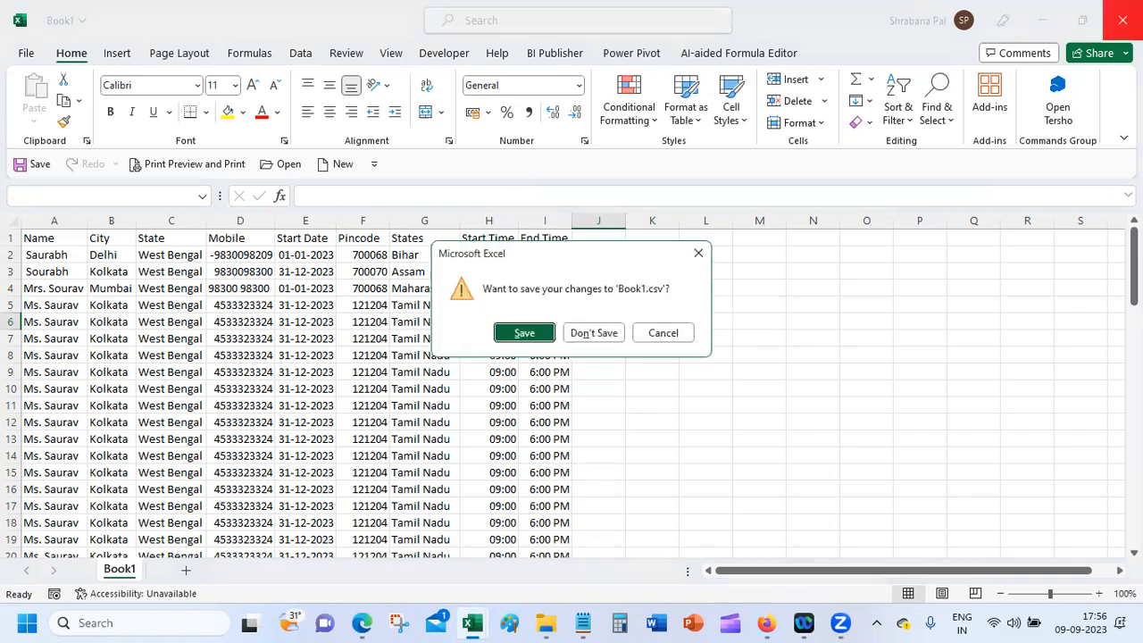
Step: Discard the CSV changes with Don't Save and bring File Explorer to the front
click(589, 334)
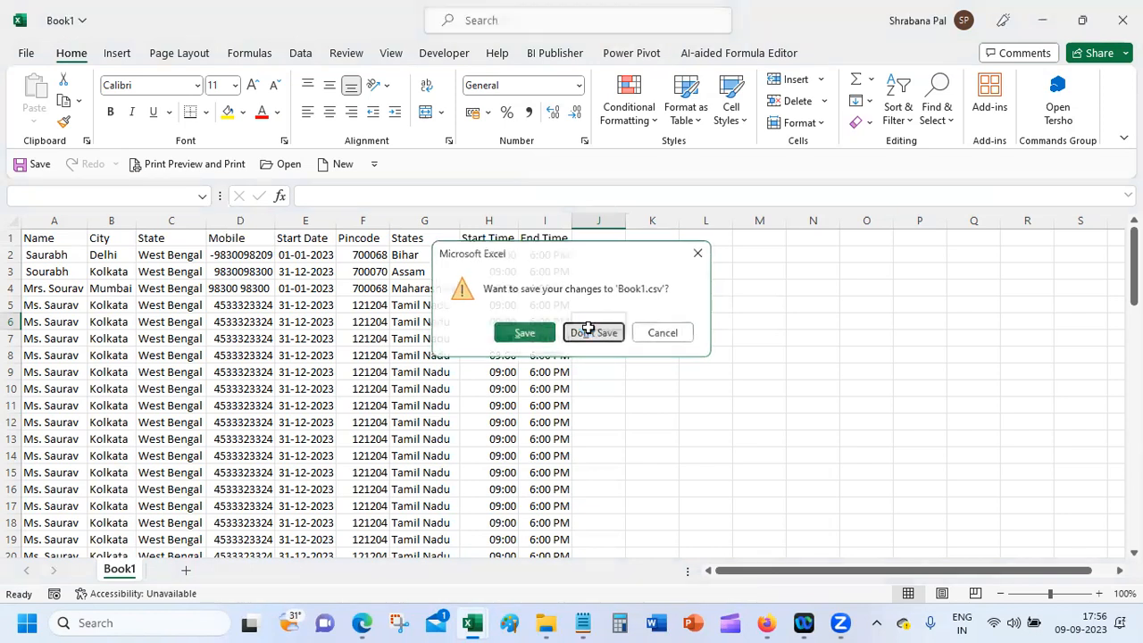
click(546, 616)
drag(729, 151, 738, 178)
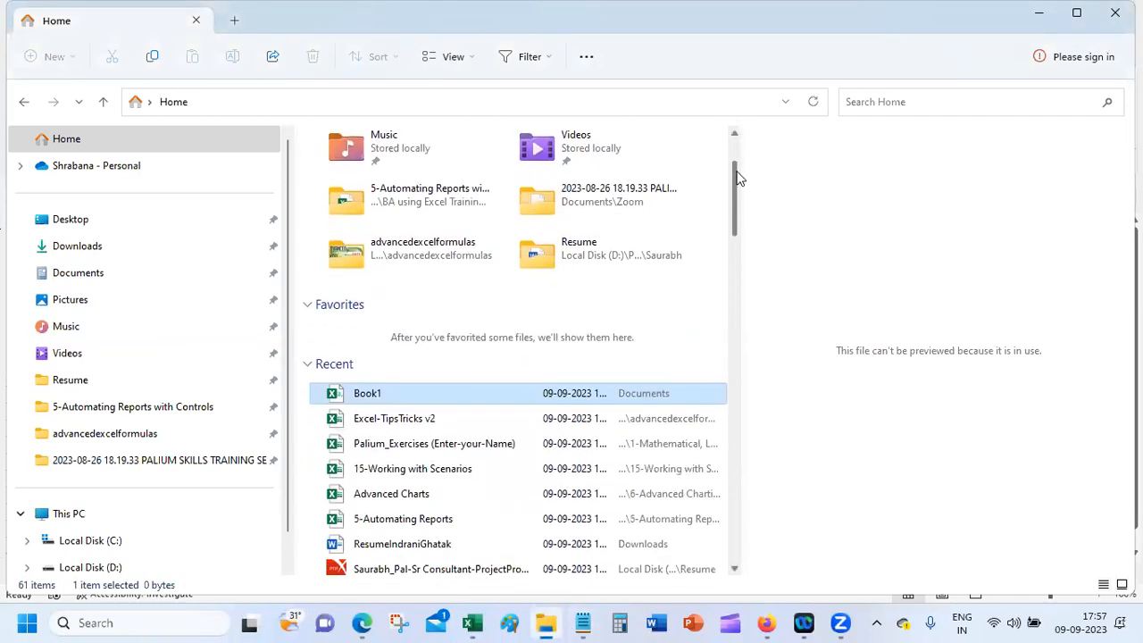
Step: Open Excel-TipsTricks v2 with Notepad just once through Open with > Choose another app
click(463, 426)
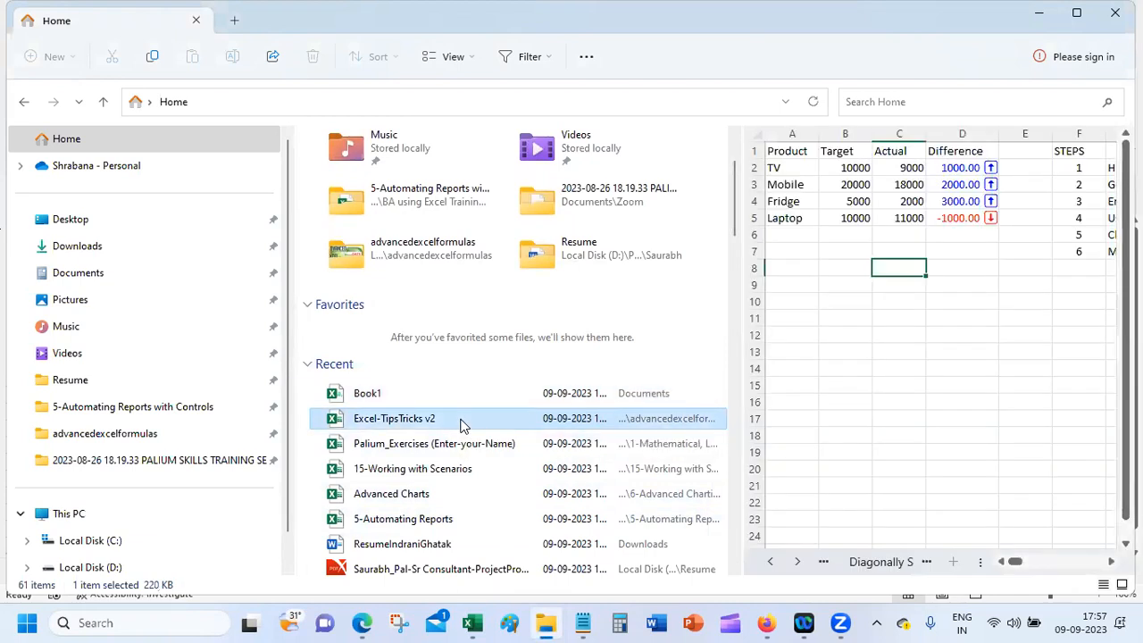
right_click(463, 426)
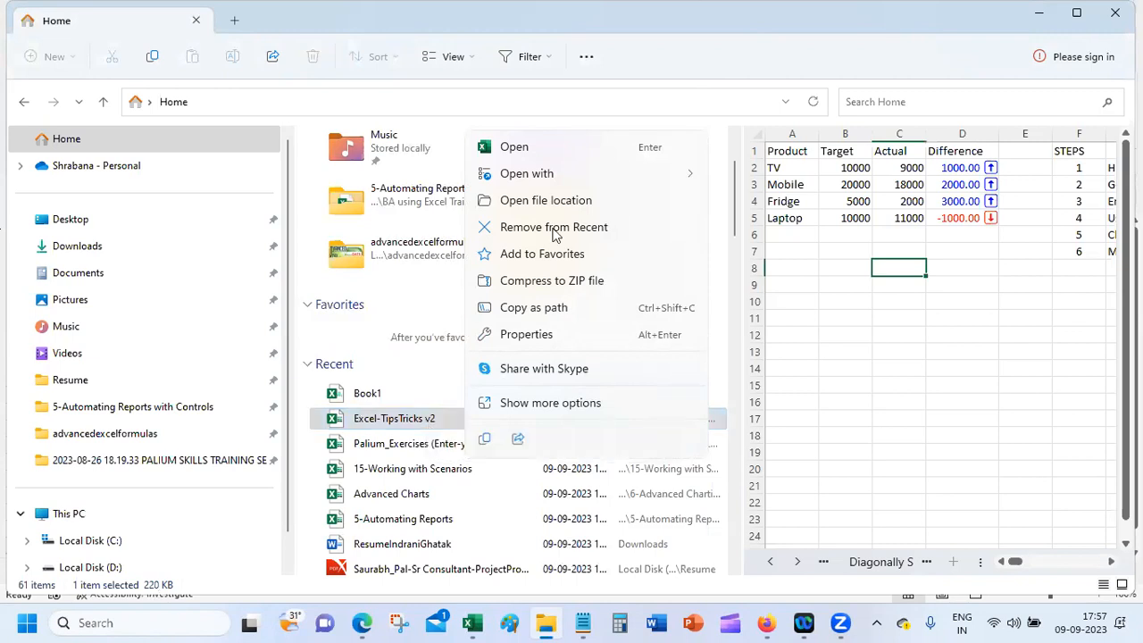
mouse_move(598, 173)
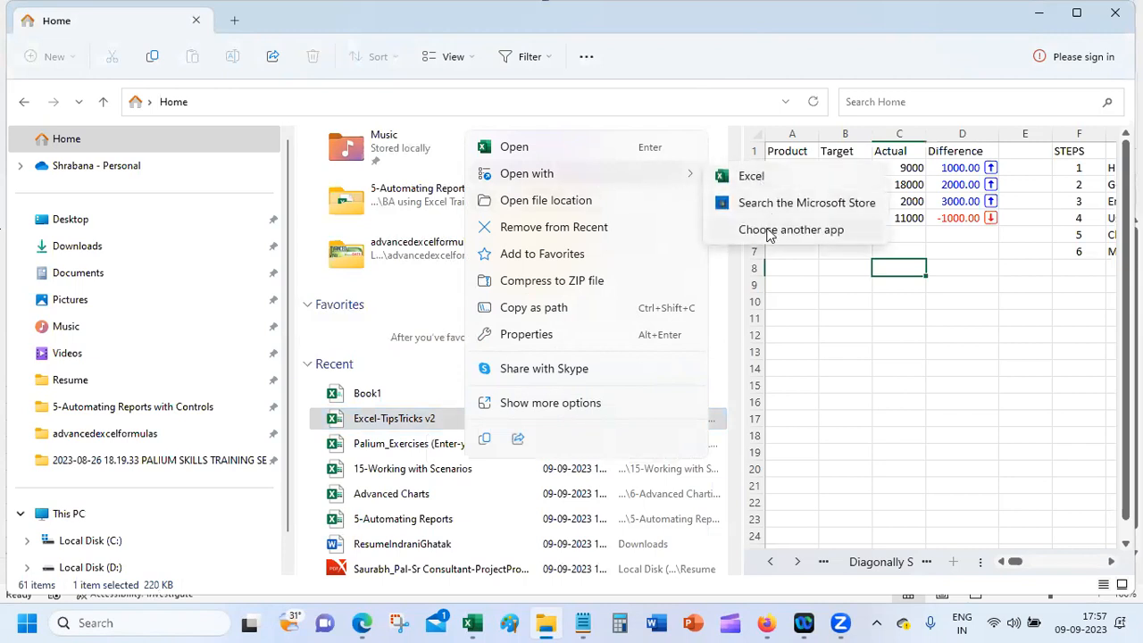
click(770, 231)
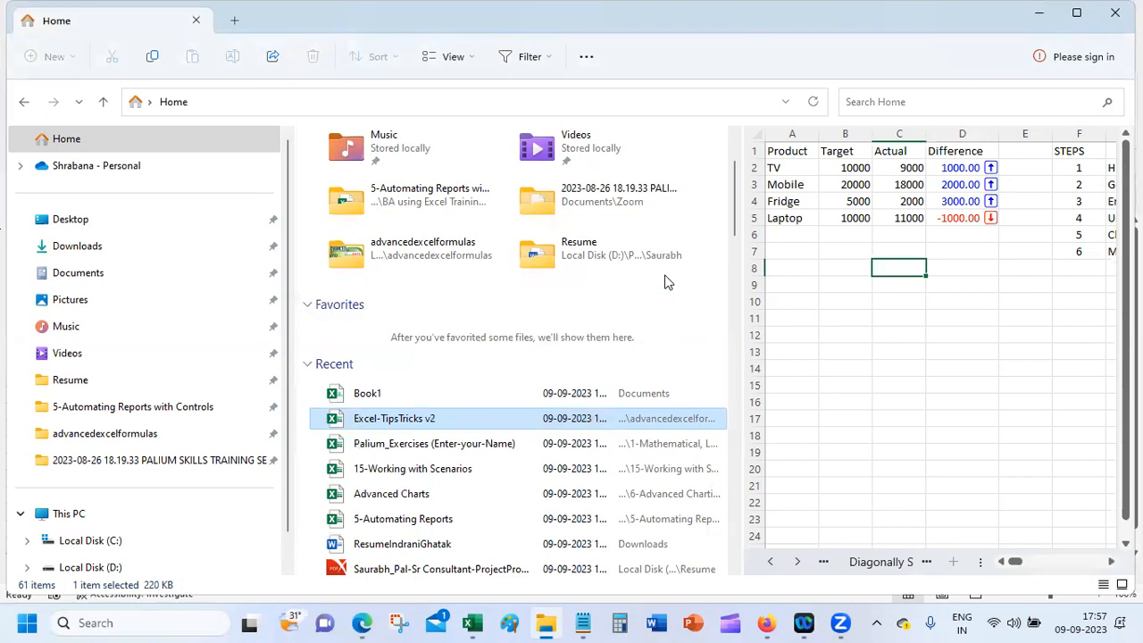
right_click(478, 421)
mouse_move(706, 181)
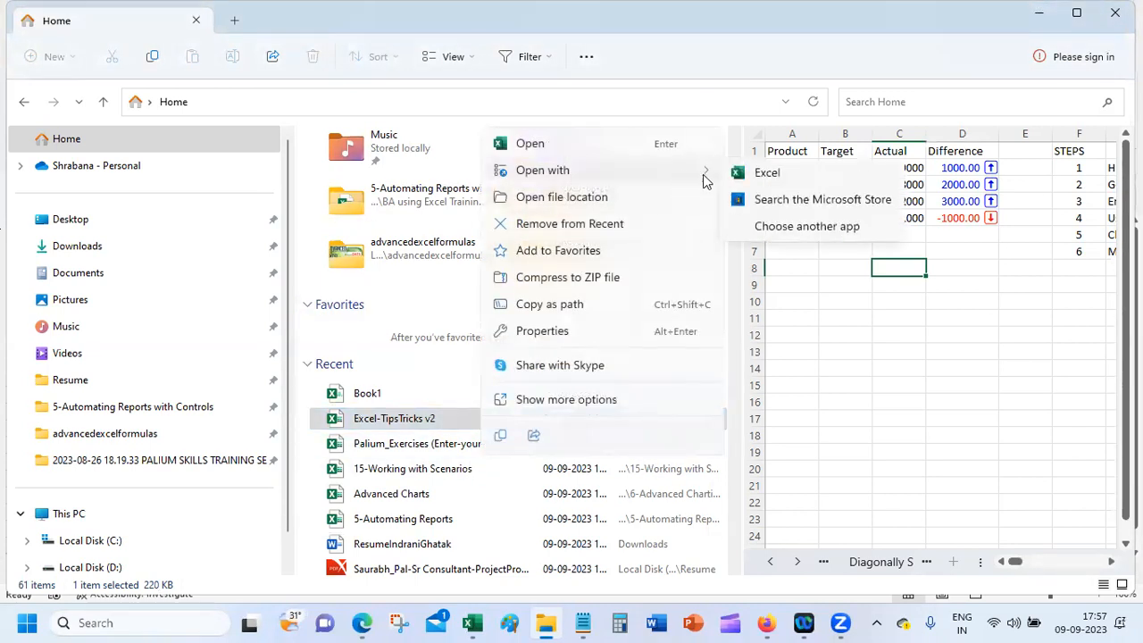
click(777, 229)
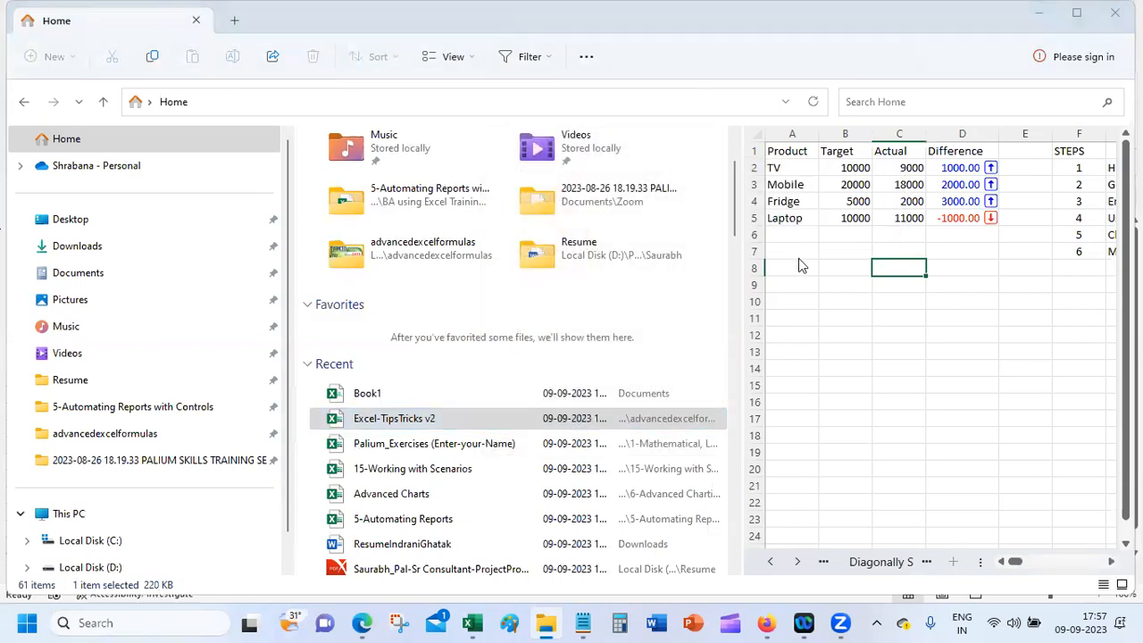
click(561, 290)
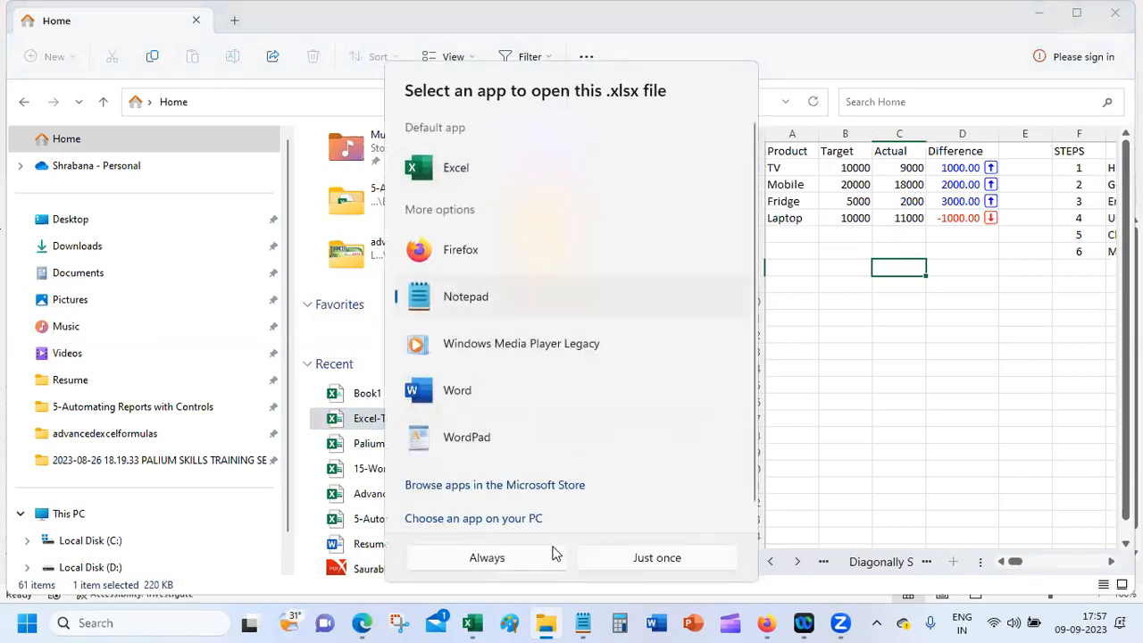
click(618, 558)
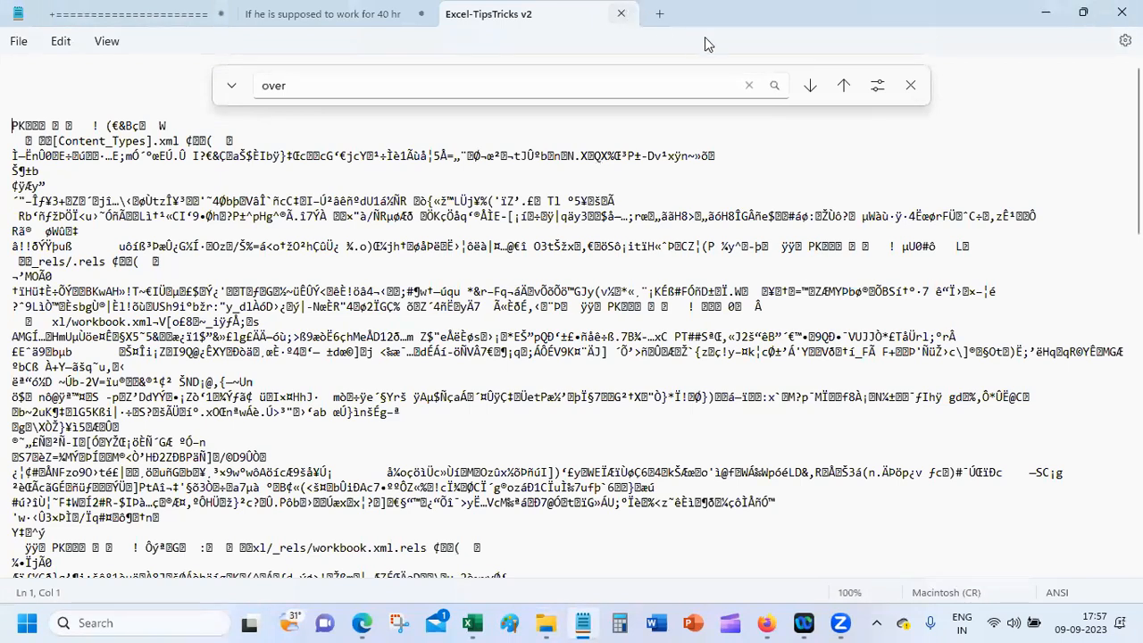
Step: Close the garbled Notepad tab and open Book1 from File Explorer's Recent list in Notepad
click(620, 14)
click(544, 620)
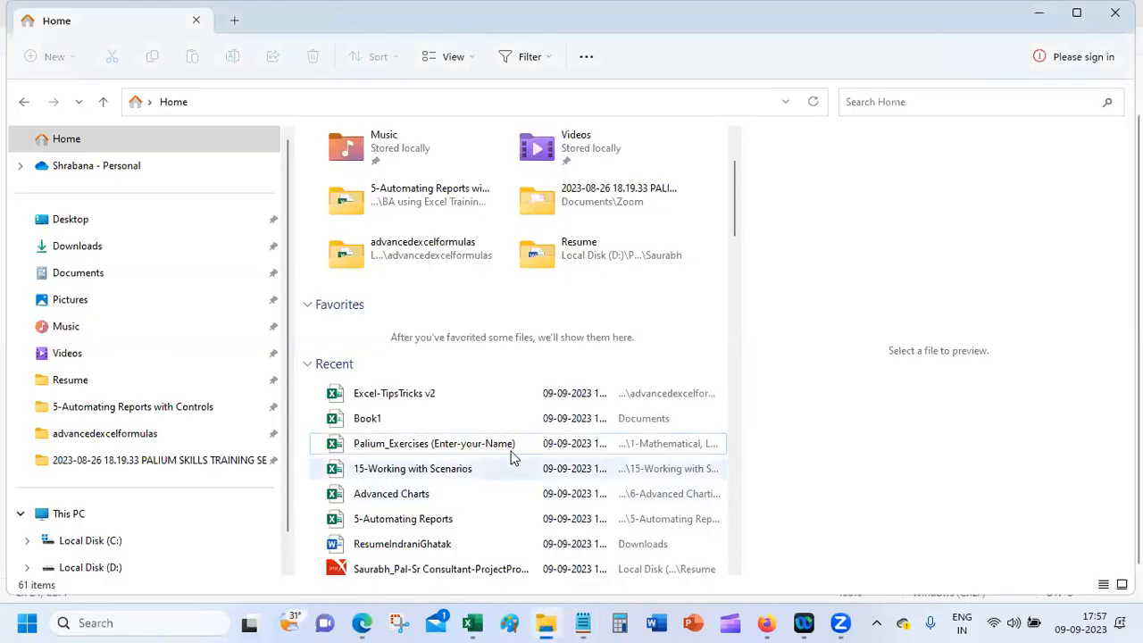
click(496, 400)
click(490, 413)
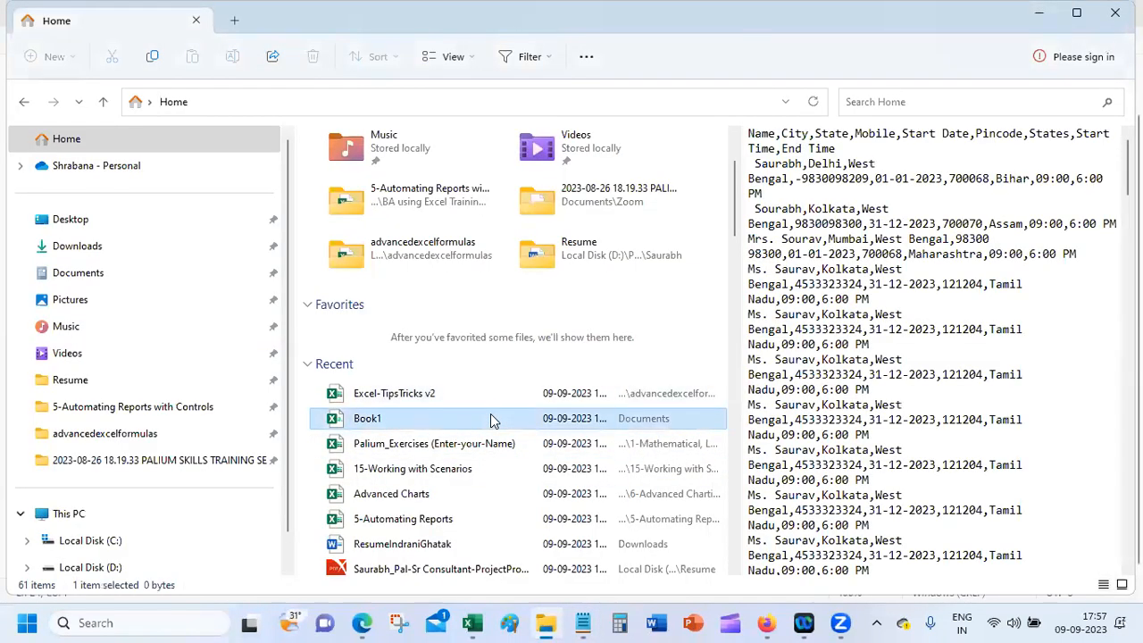
right_click(490, 413)
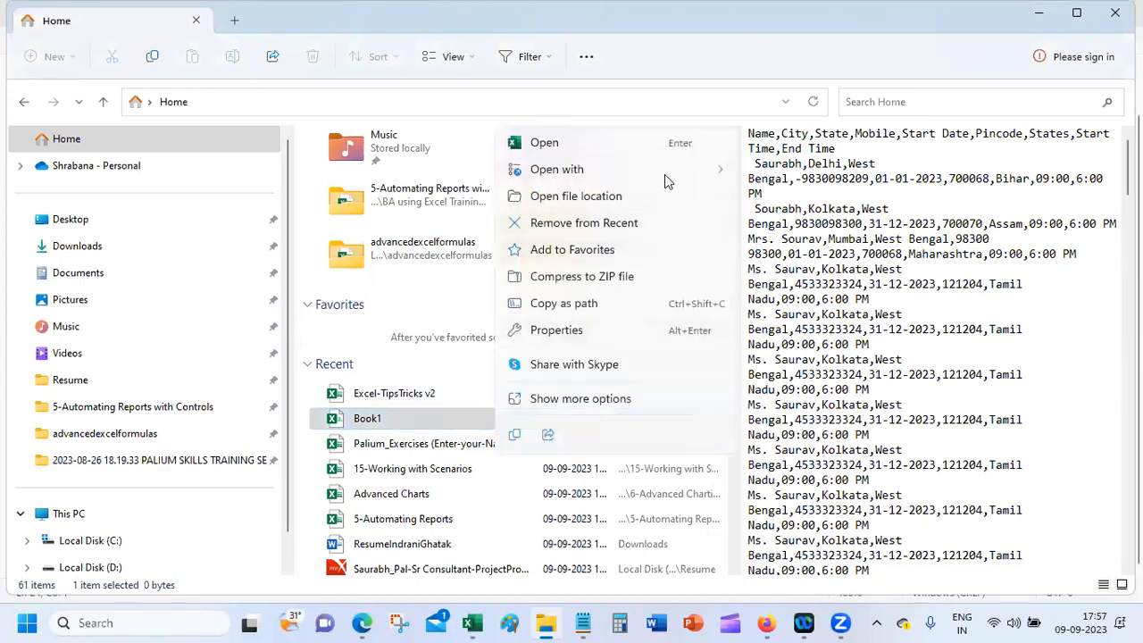
mouse_move(671, 169)
click(825, 196)
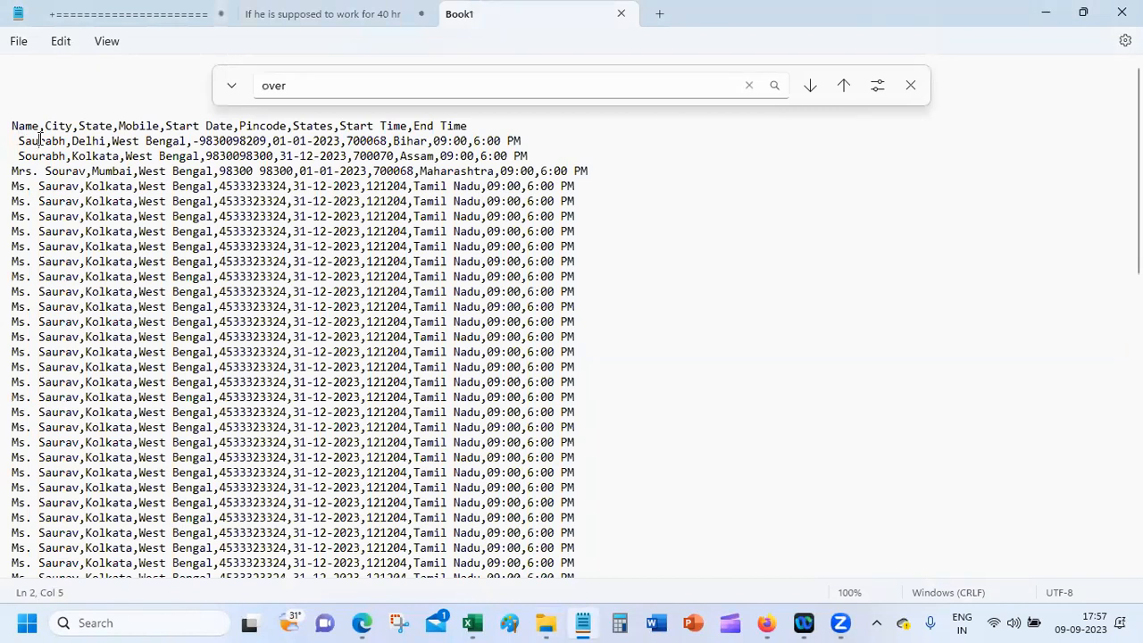
Step: Select a few characters in the fourth data line in Notepad, then close the find bar
click(88, 171)
drag(206, 170, 418, 171)
click(904, 85)
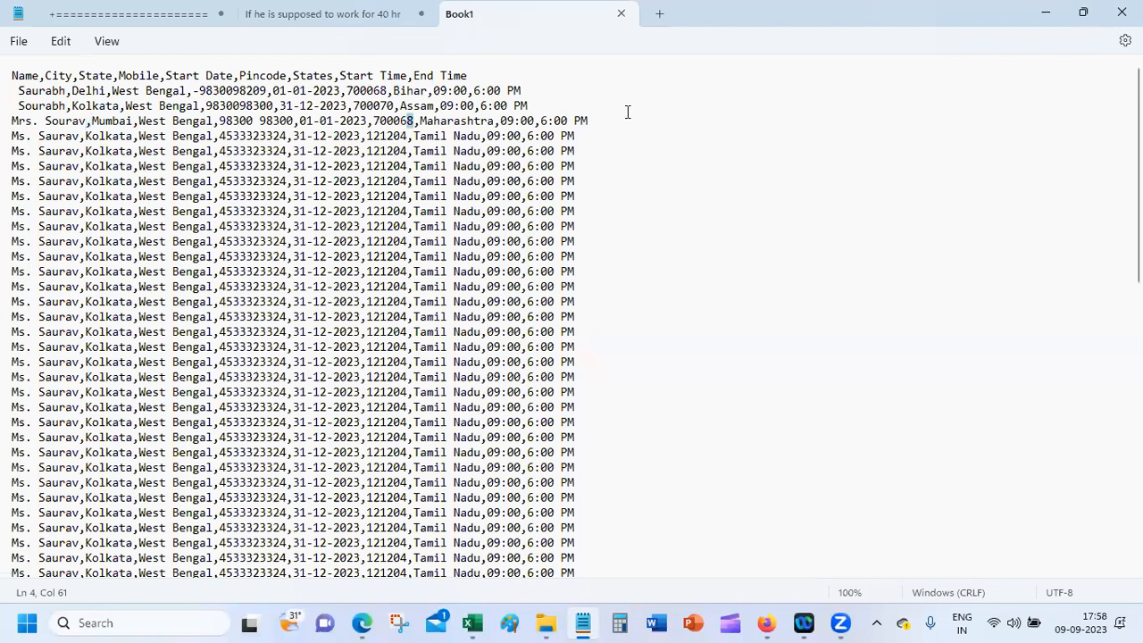
Step: Save the data as Book1.txt without replacing Book1.csv, close the tab, and return to File Explorer
click(18, 42)
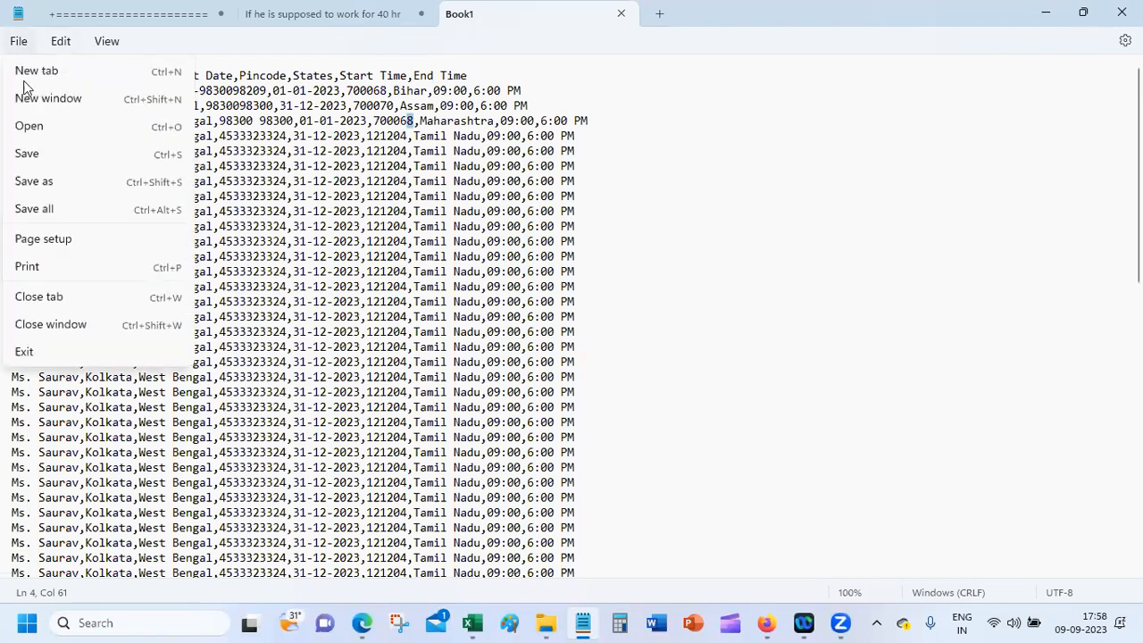
click(65, 181)
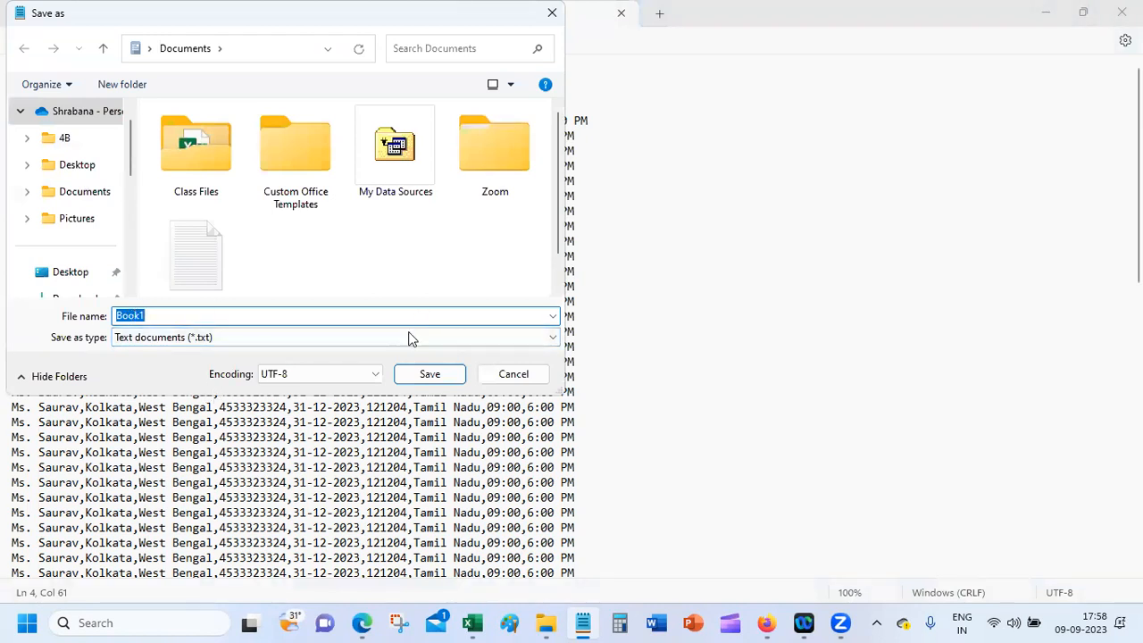
click(428, 382)
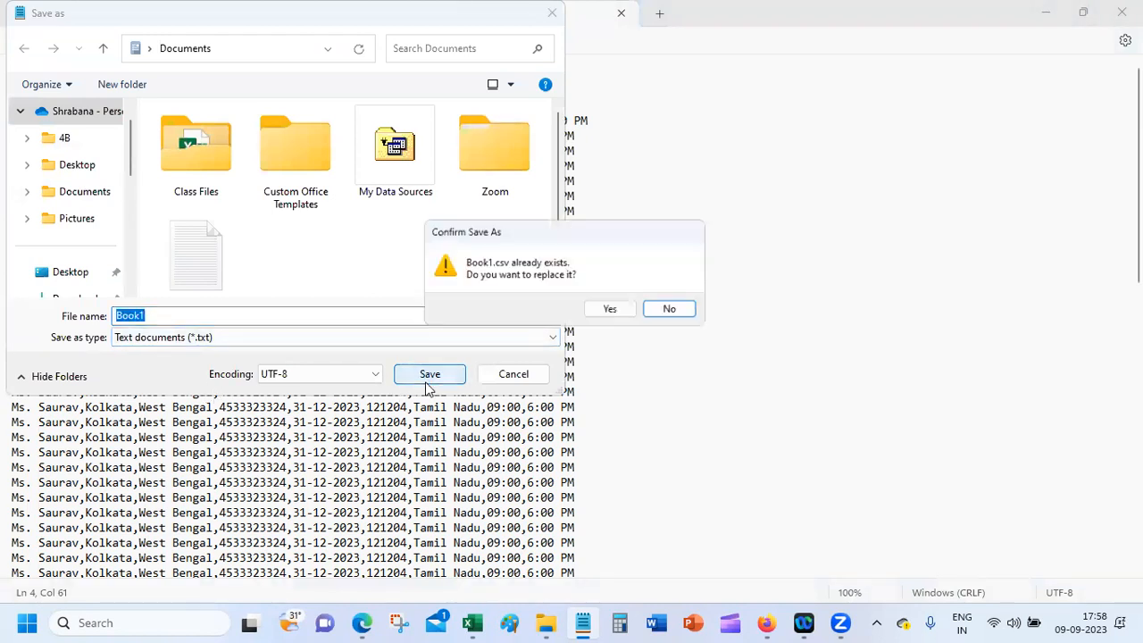
click(682, 312)
click(232, 317)
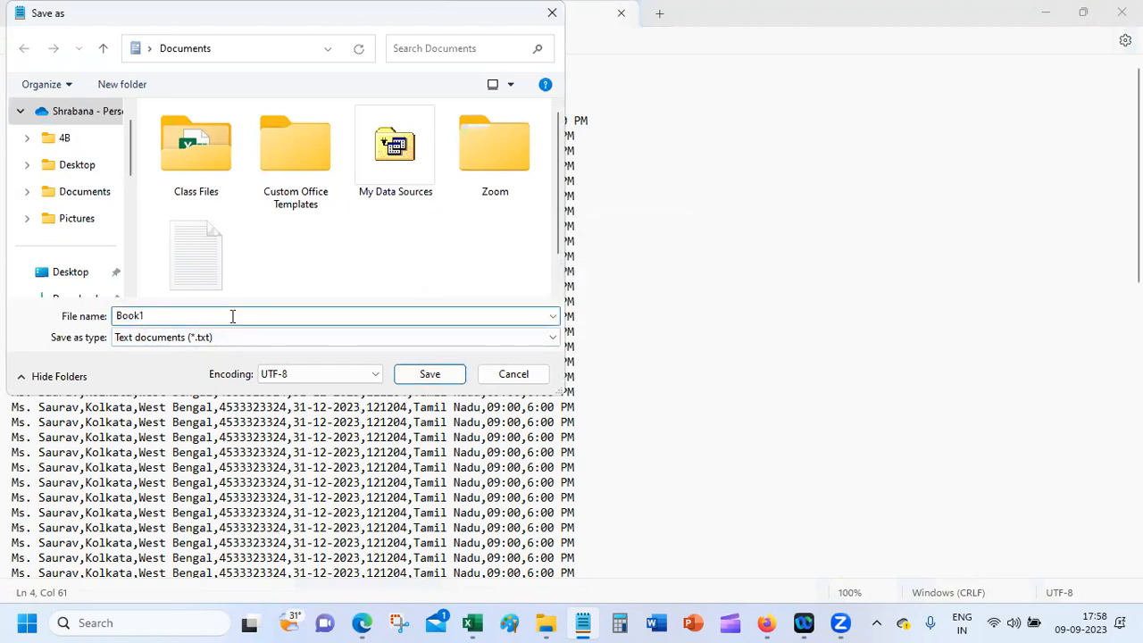
text(.txt)
click(450, 378)
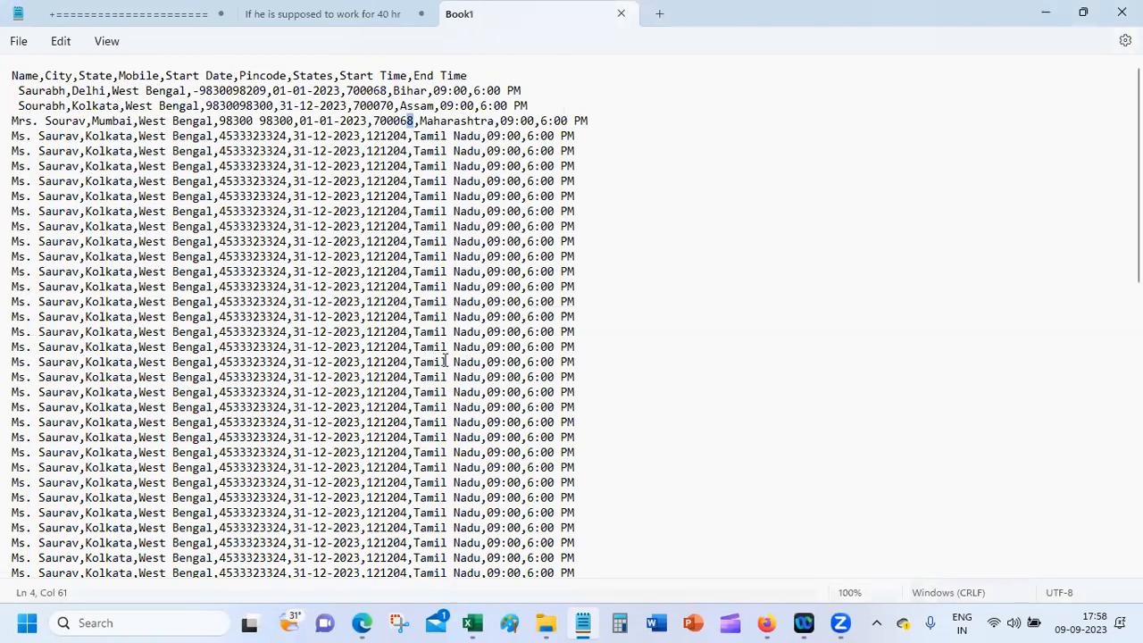
click(622, 14)
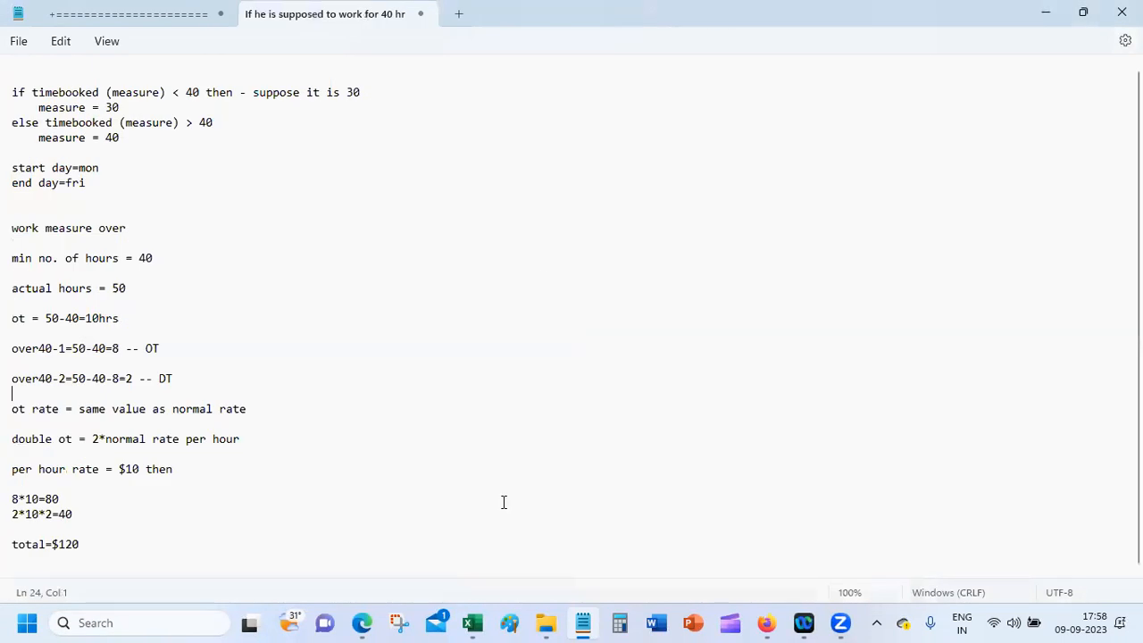
click(545, 623)
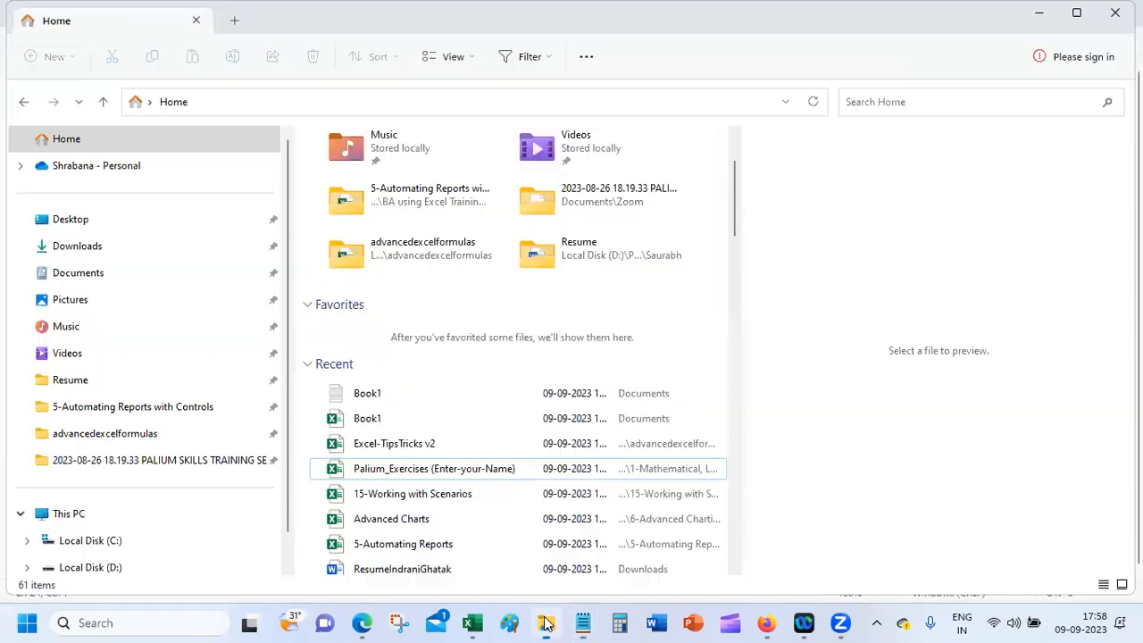
Step: Preview Book1.txt from Explorer's Recent list, close Notepad's Book1 tab, and bring up Excel-TipsTricks v2
click(413, 394)
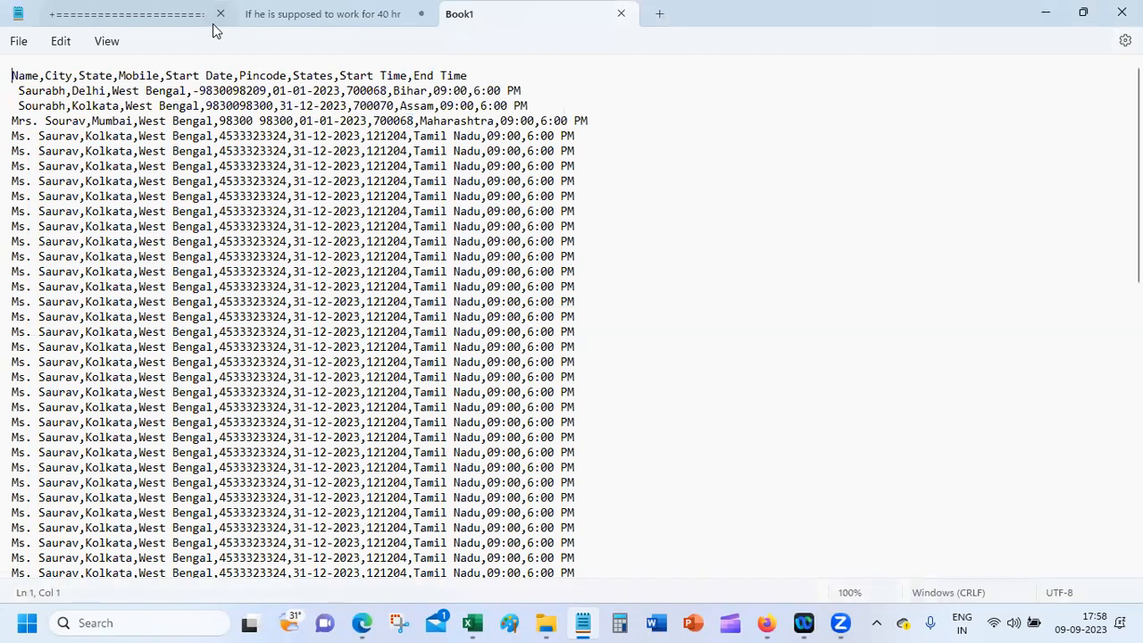
click(622, 15)
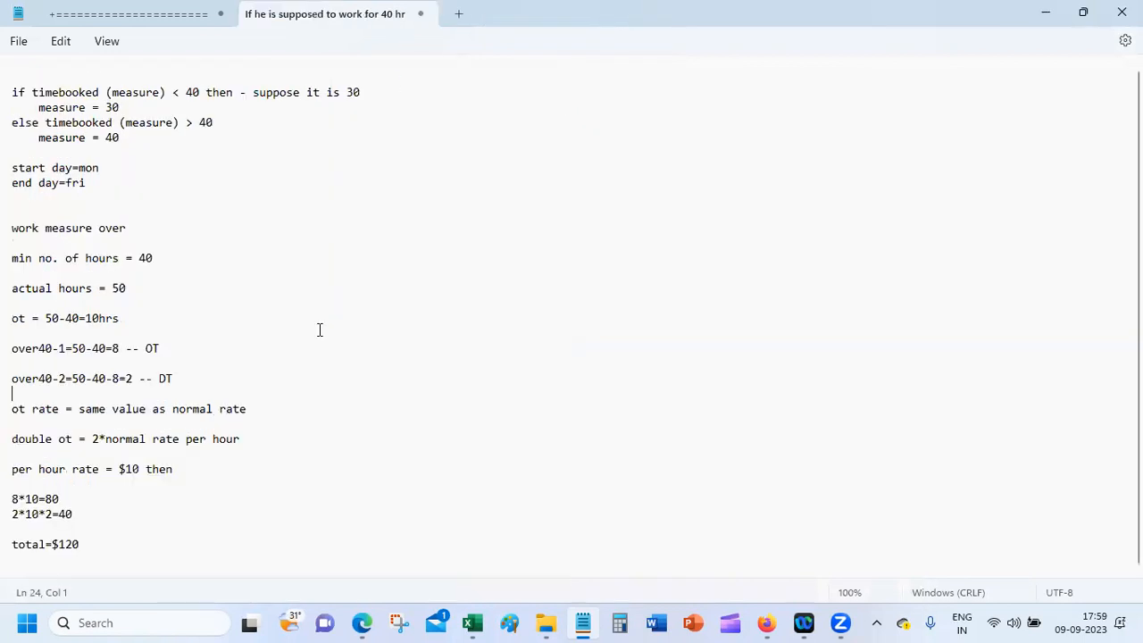
click(546, 622)
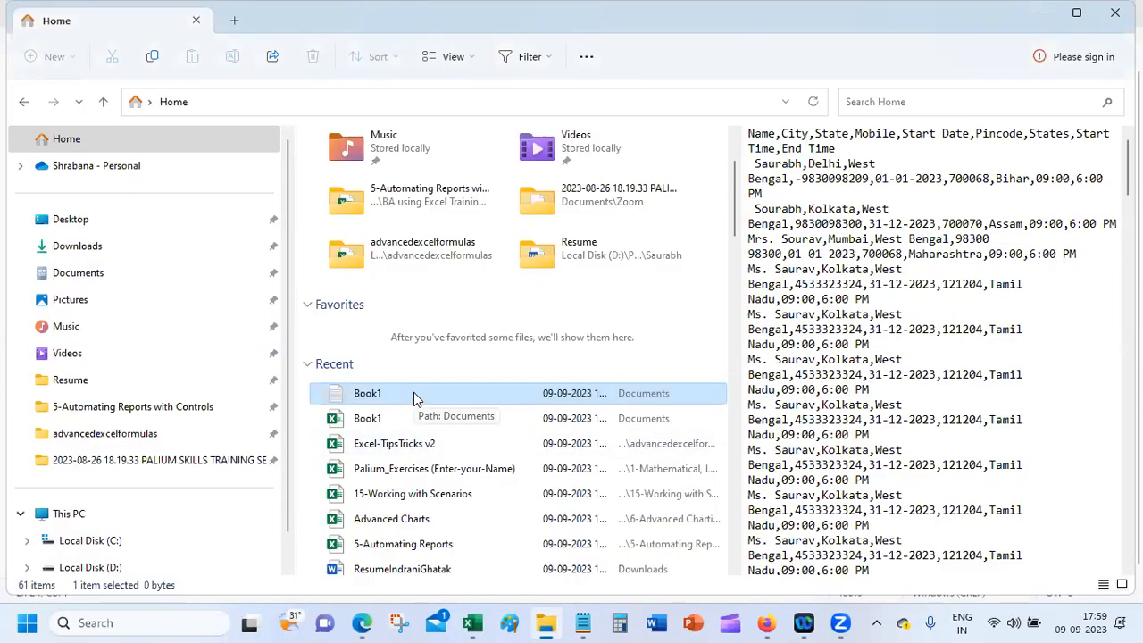
mouse_move(483, 623)
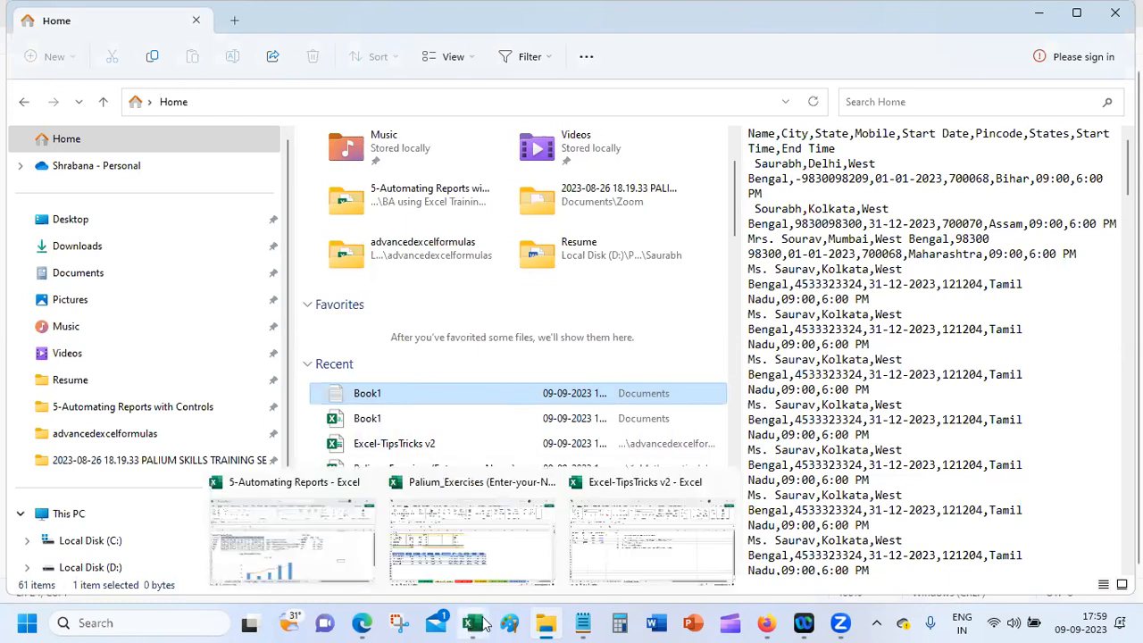
click(629, 527)
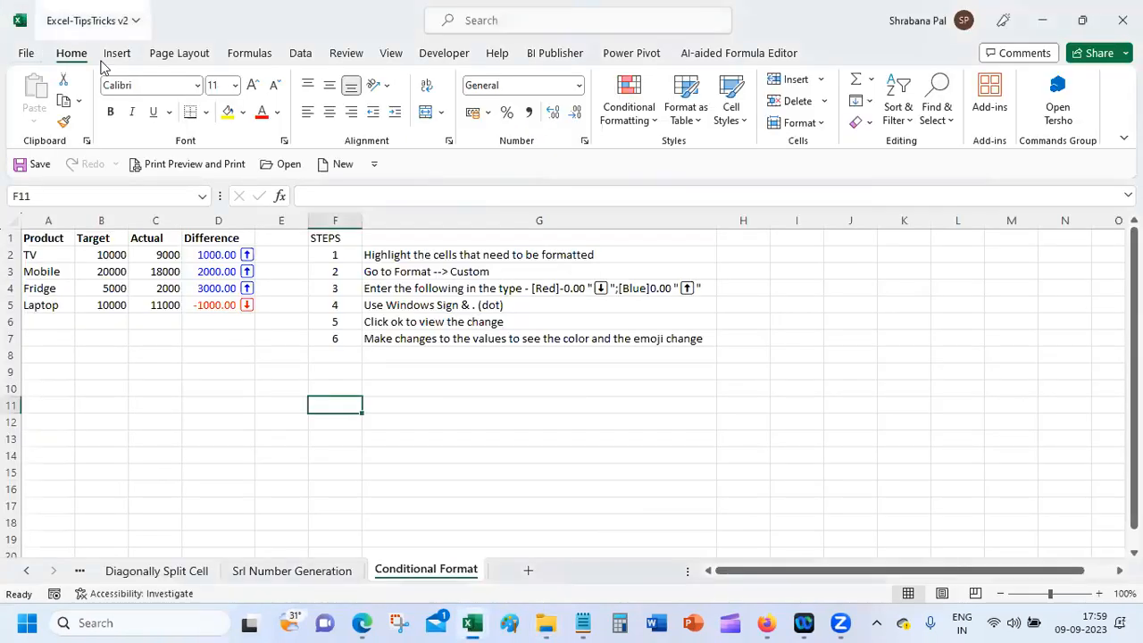
Step: Create a blank Book2 workbook and open the Browse dialog via File > Open > This PC
click(345, 165)
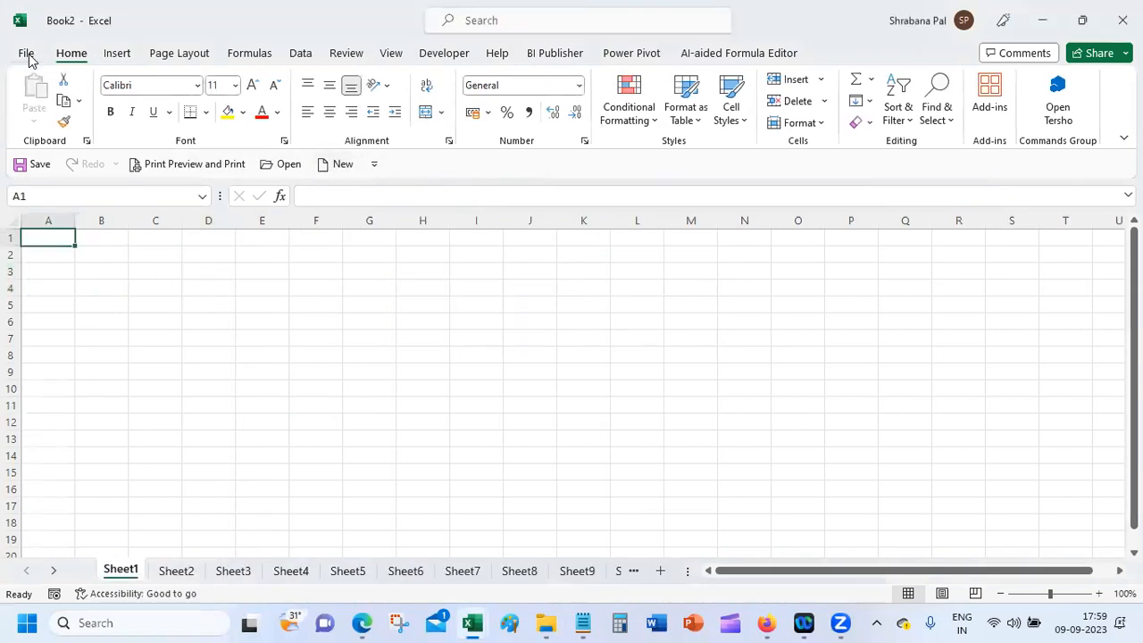
click(27, 54)
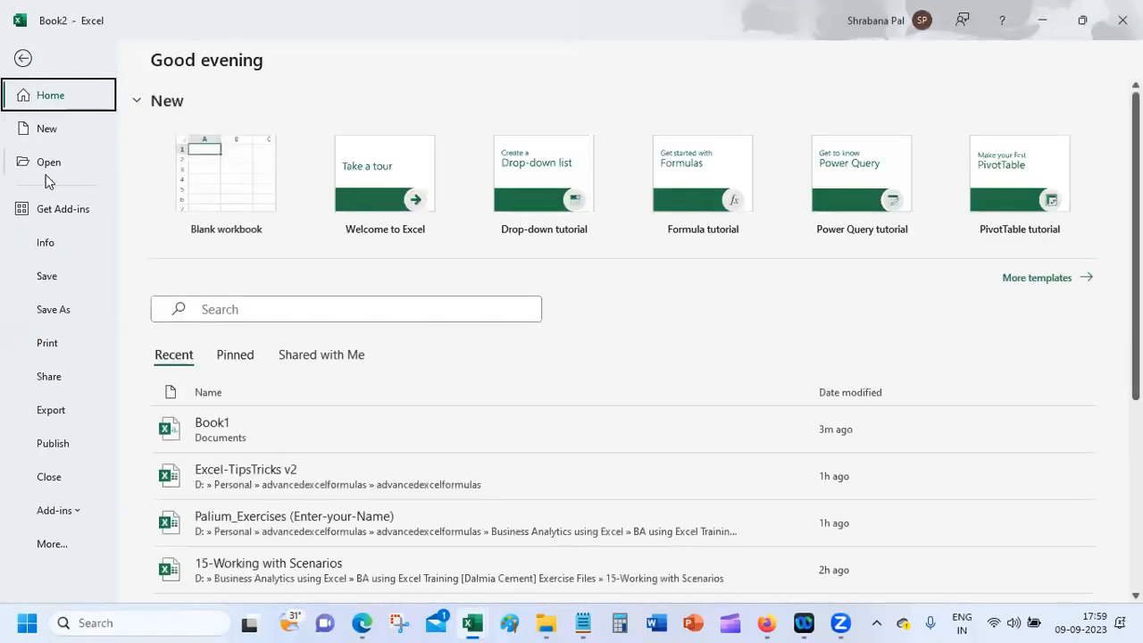
click(53, 166)
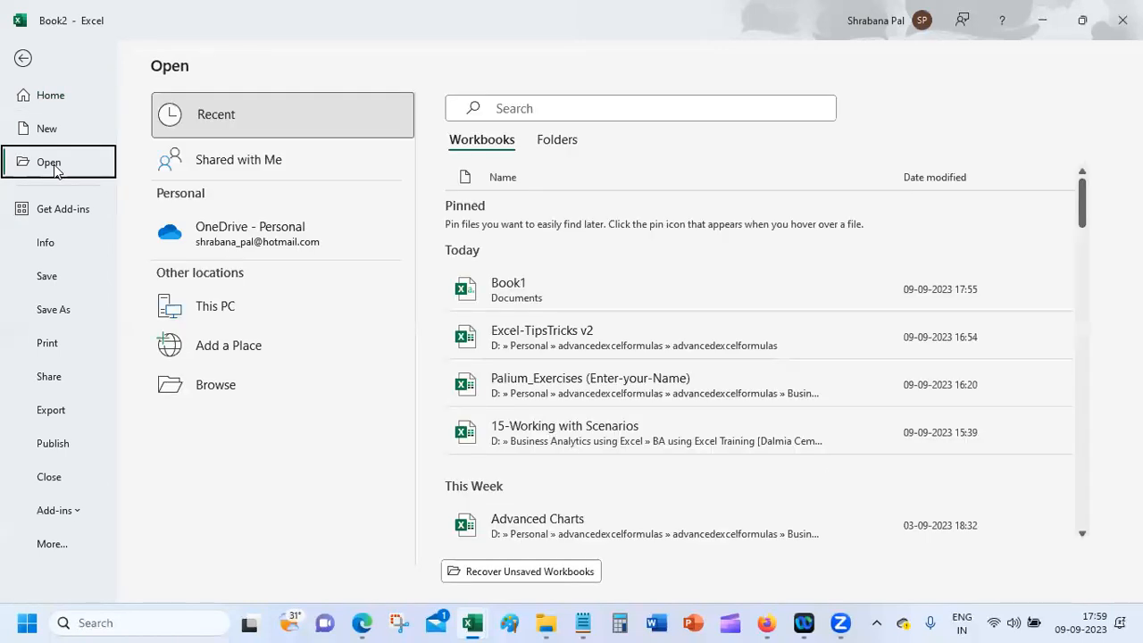
click(227, 320)
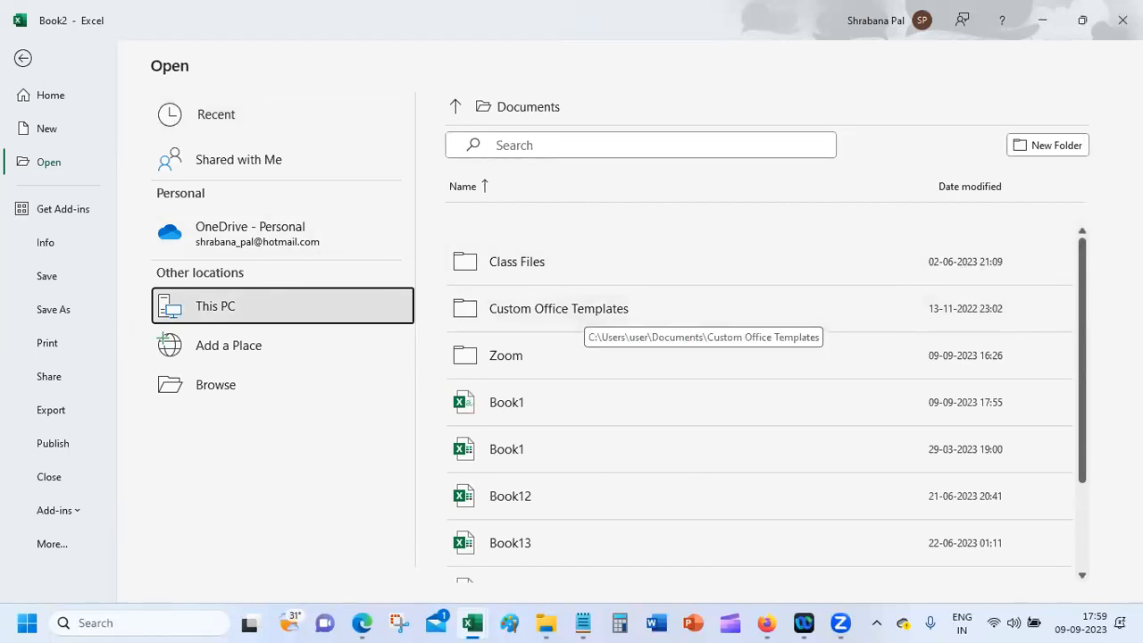
drag(1084, 268, 1066, 222)
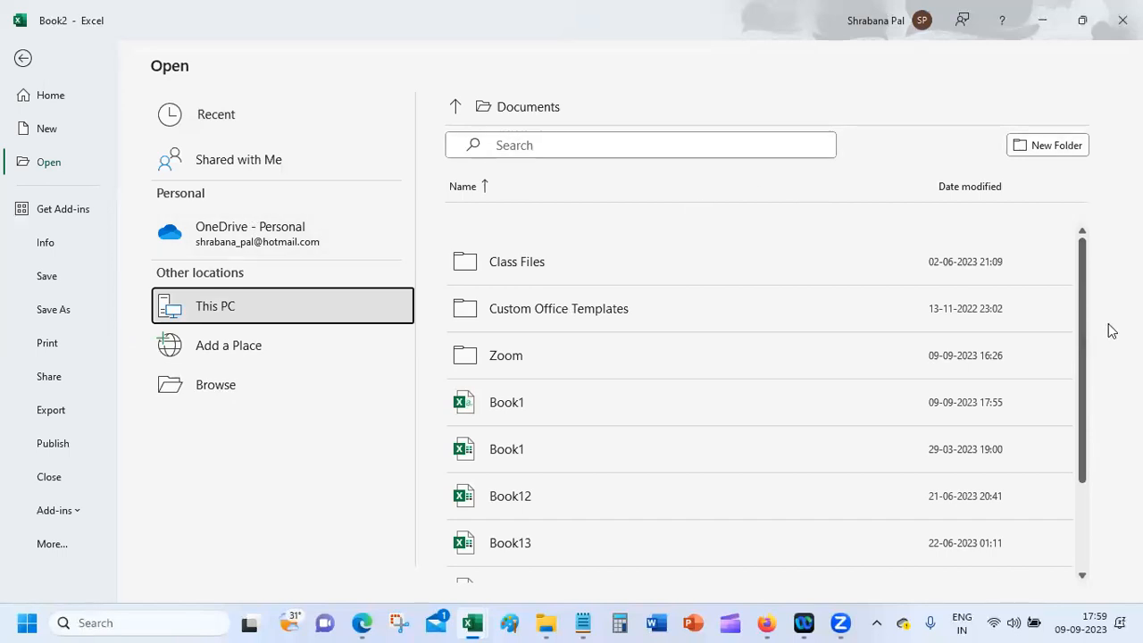
click(212, 384)
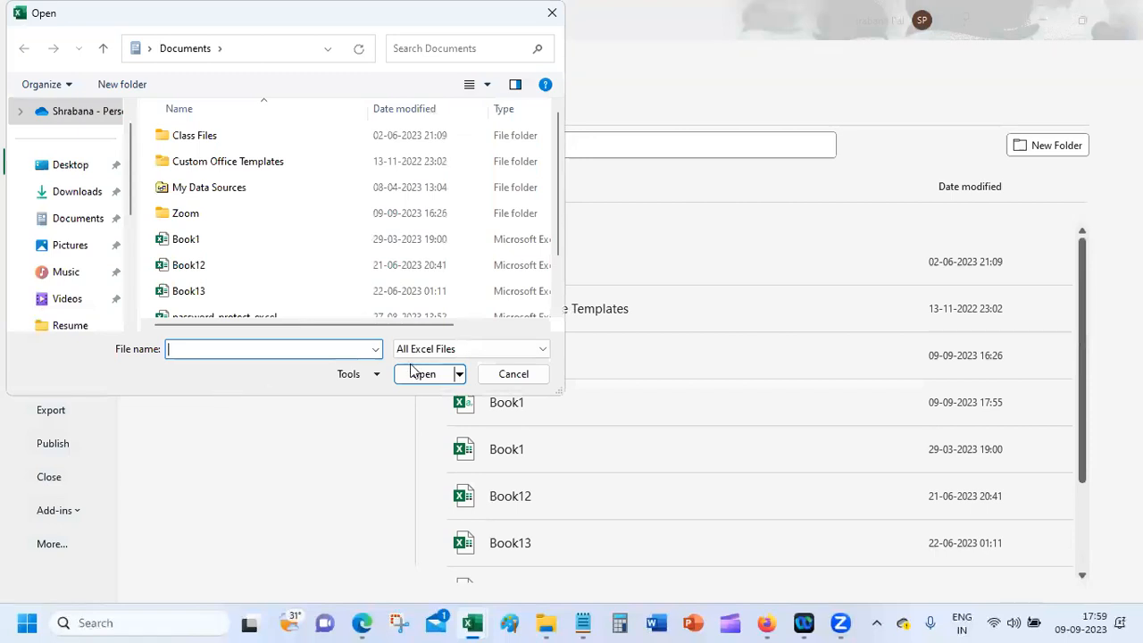
Step: Show All Files sorted by date modified and open the Book1 text file
click(480, 347)
click(475, 366)
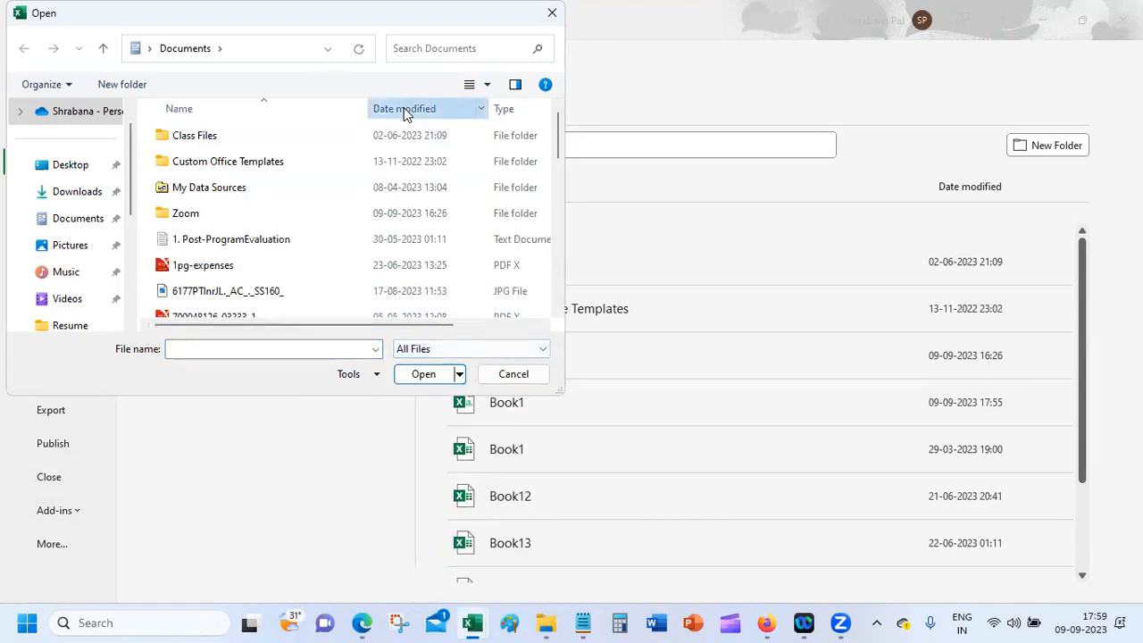
click(404, 109)
click(264, 136)
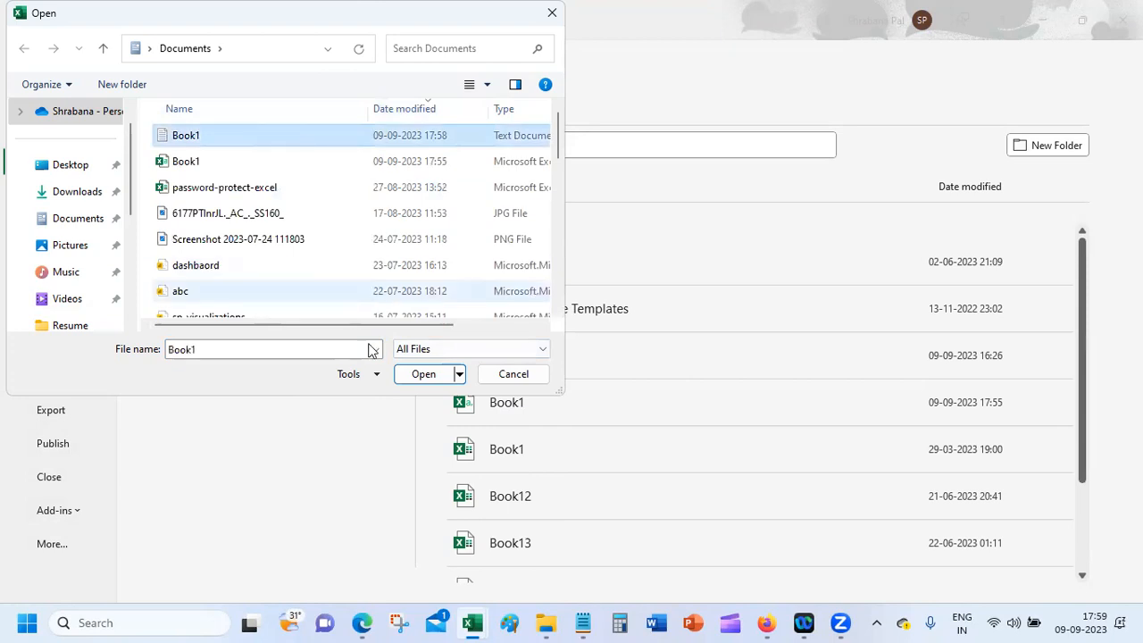
click(413, 375)
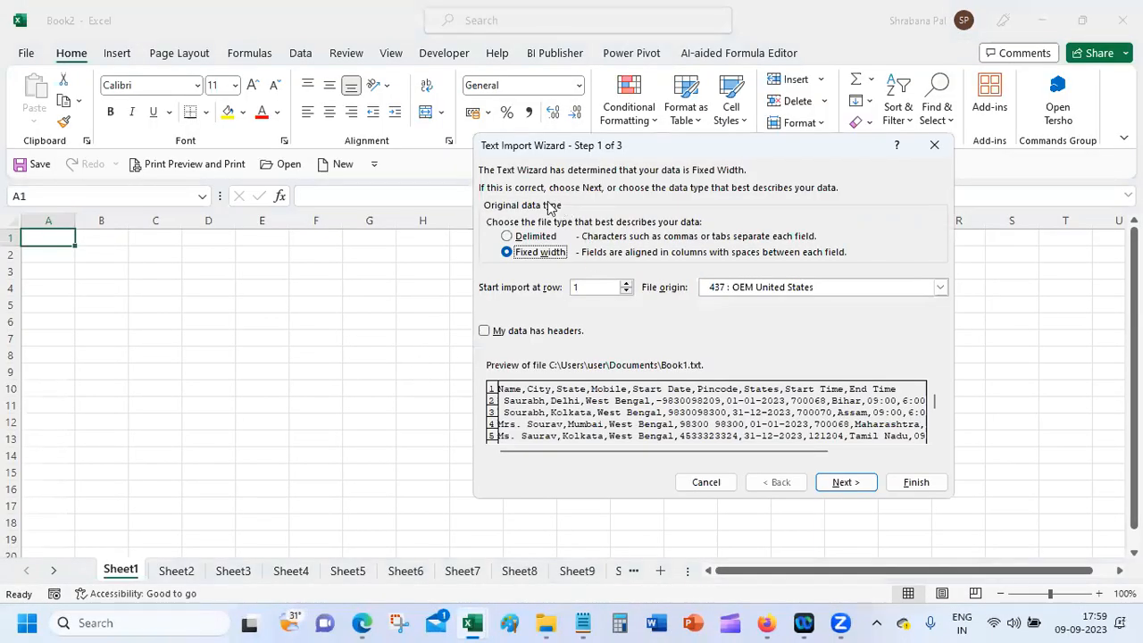
Step: Import the text as Delimited data through the Text Import Wizard with default settings
click(536, 237)
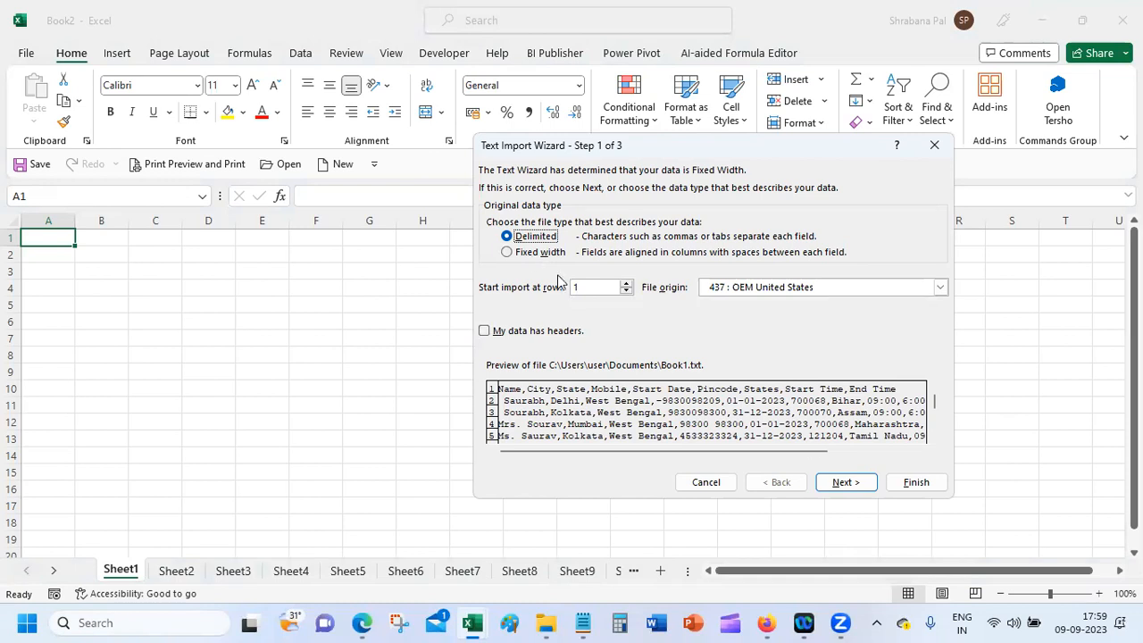
click(845, 483)
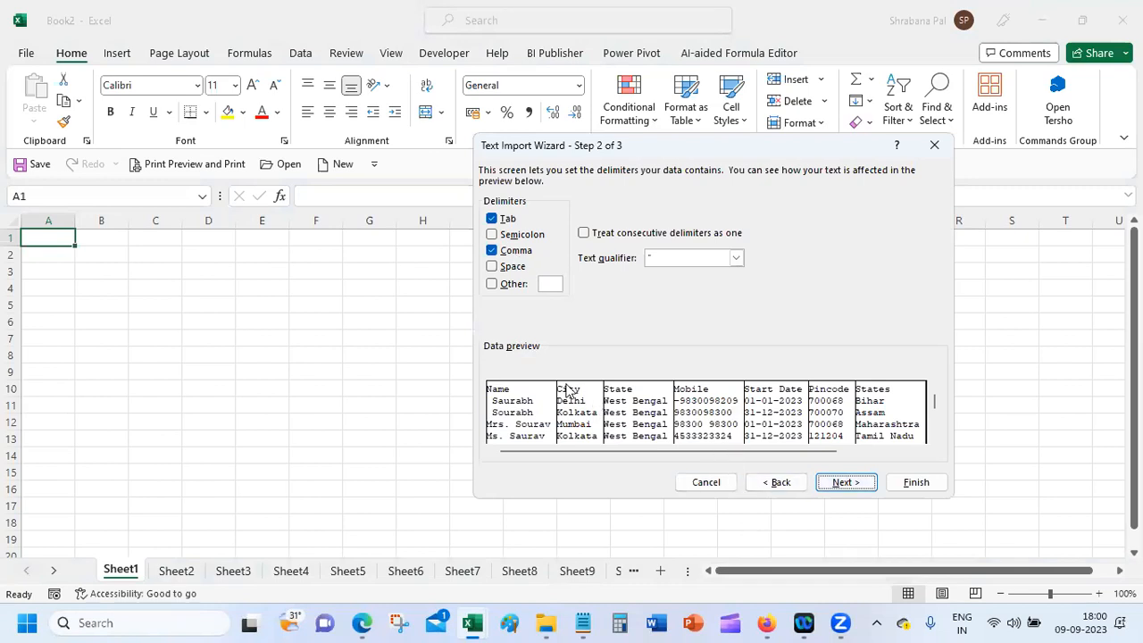
drag(936, 407, 938, 438)
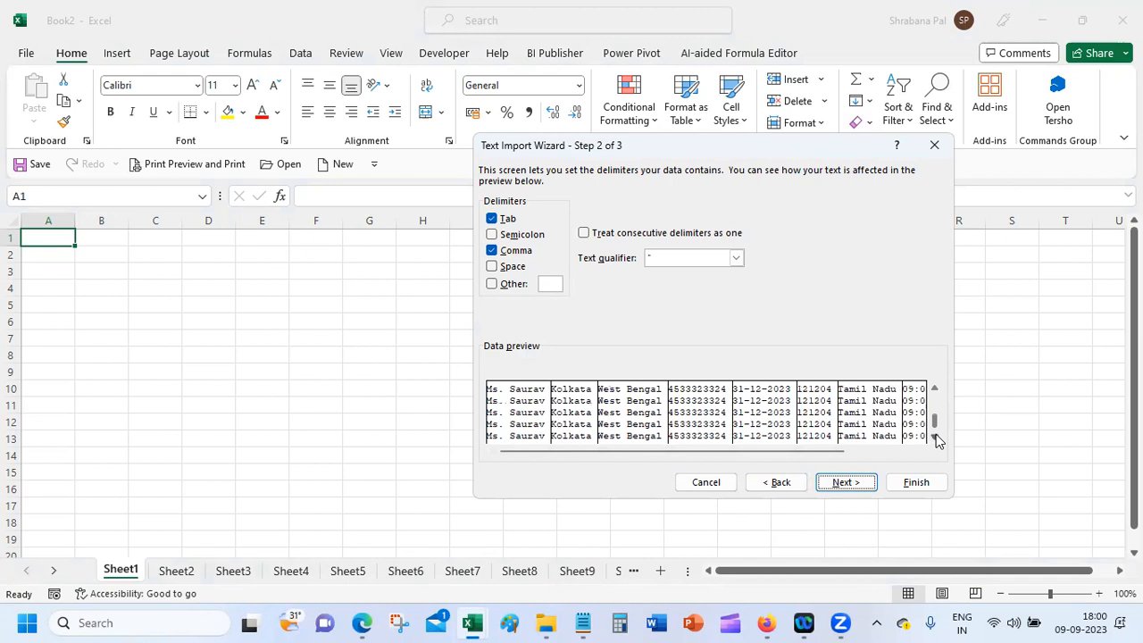
click(858, 487)
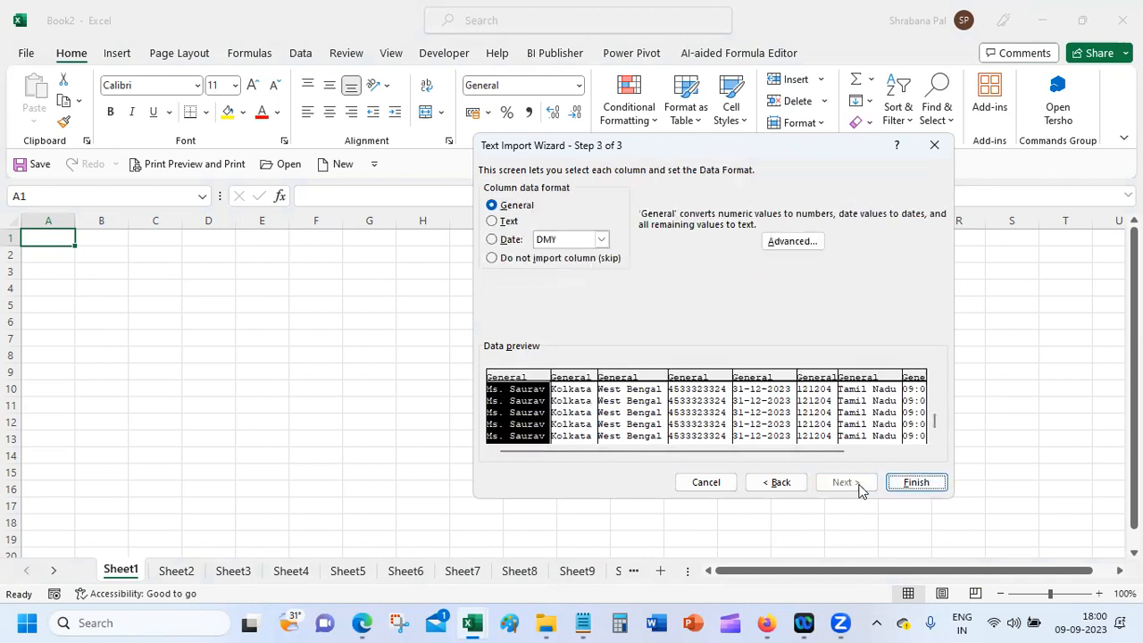
click(910, 486)
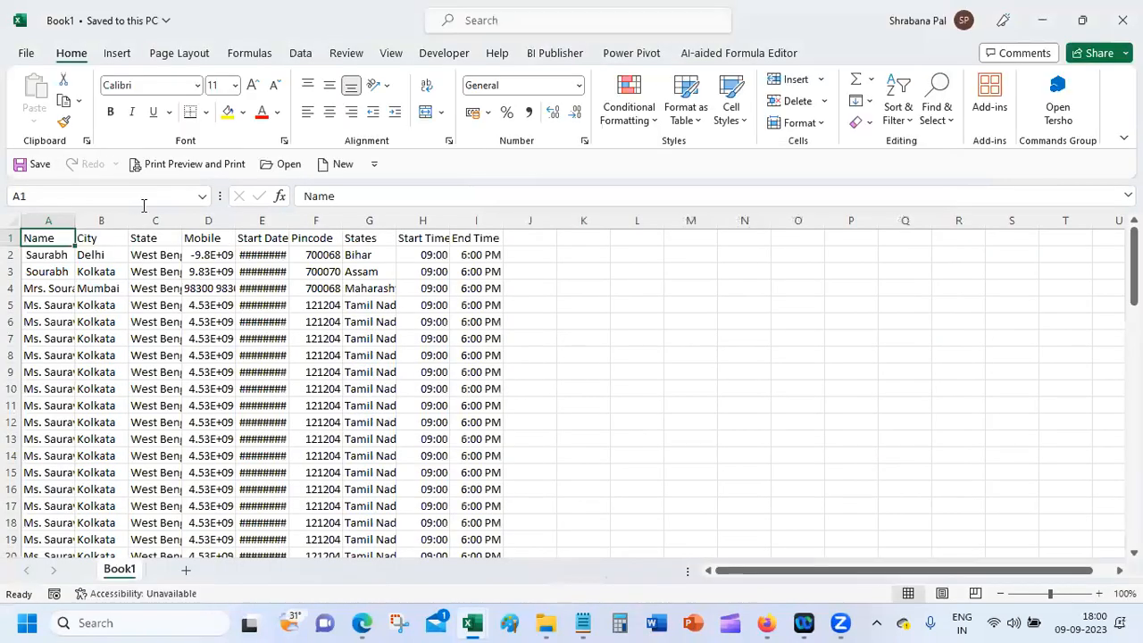
Step: Autofit columns E and G, then enter 'Conversion of Excel File to Text File' in M2
double_click(288, 219)
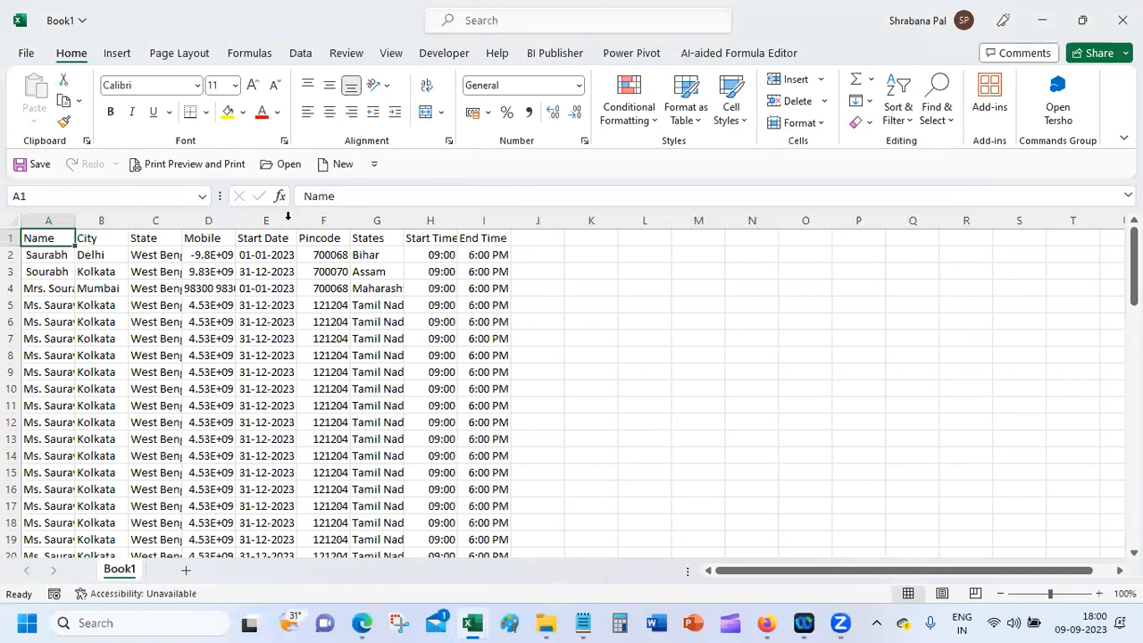
double_click(398, 220)
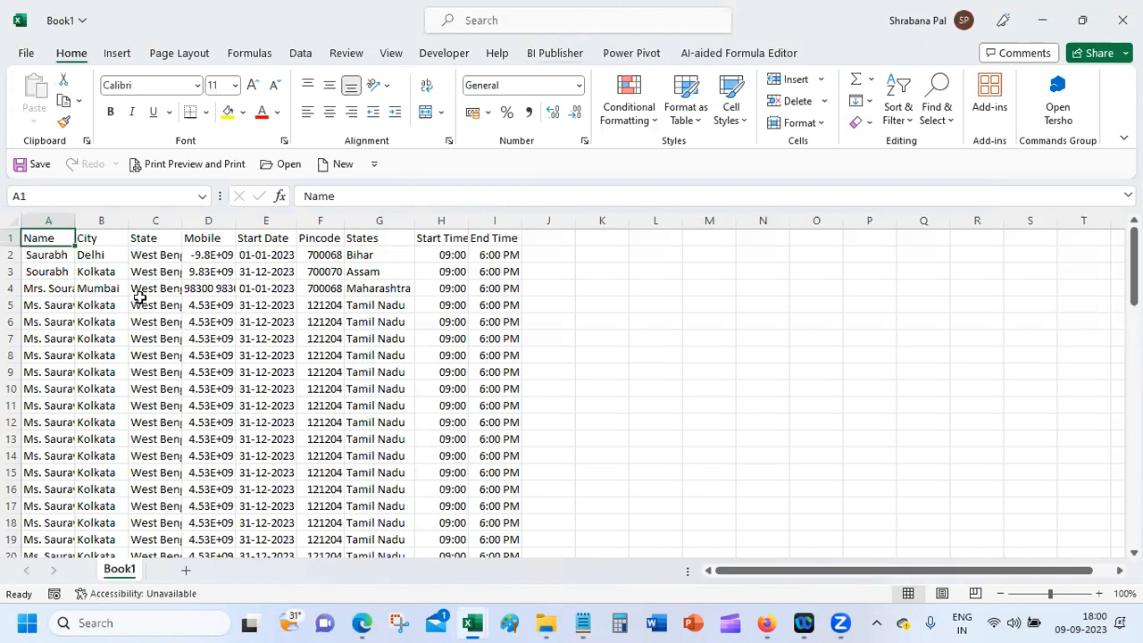
click(717, 255)
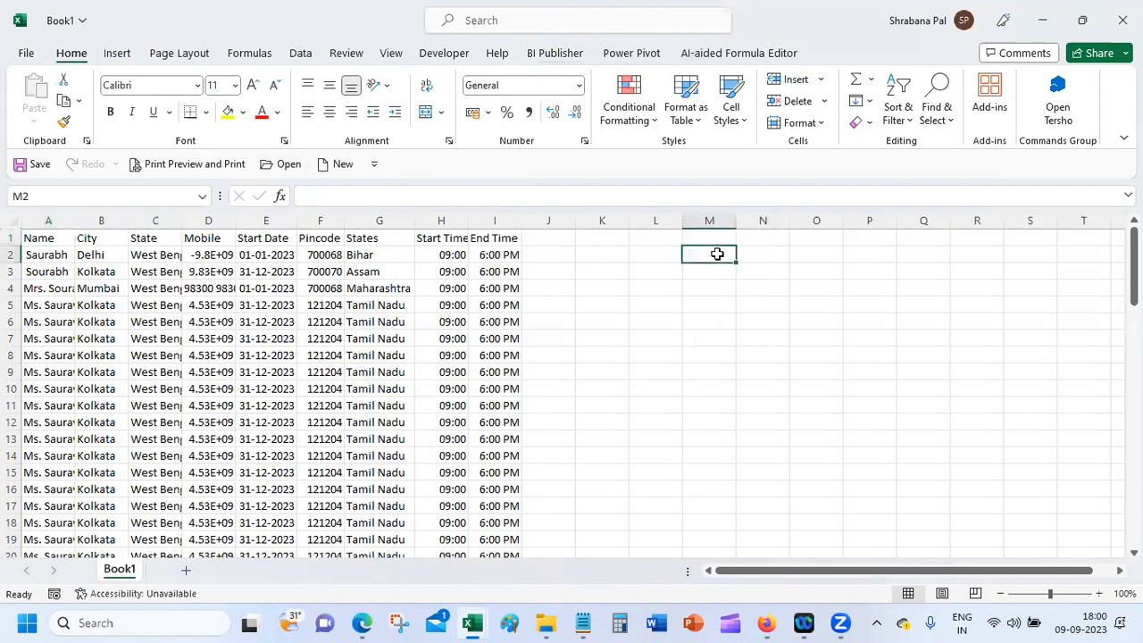
text(Conve)
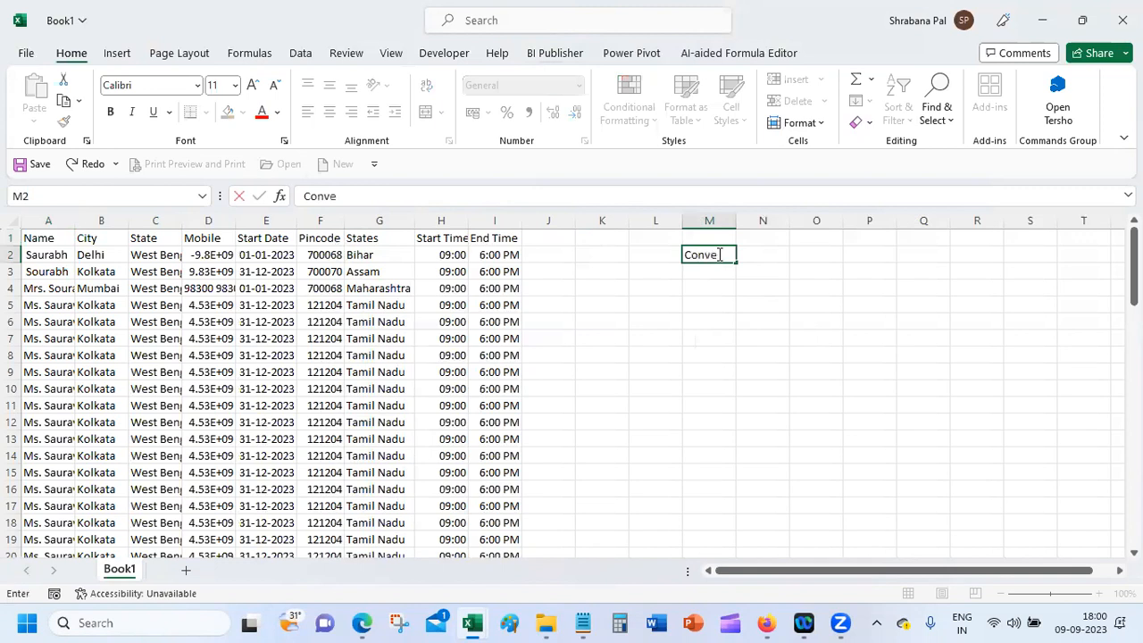
text(rsion of Excel File to Text File)
key(Return)
key(Return)
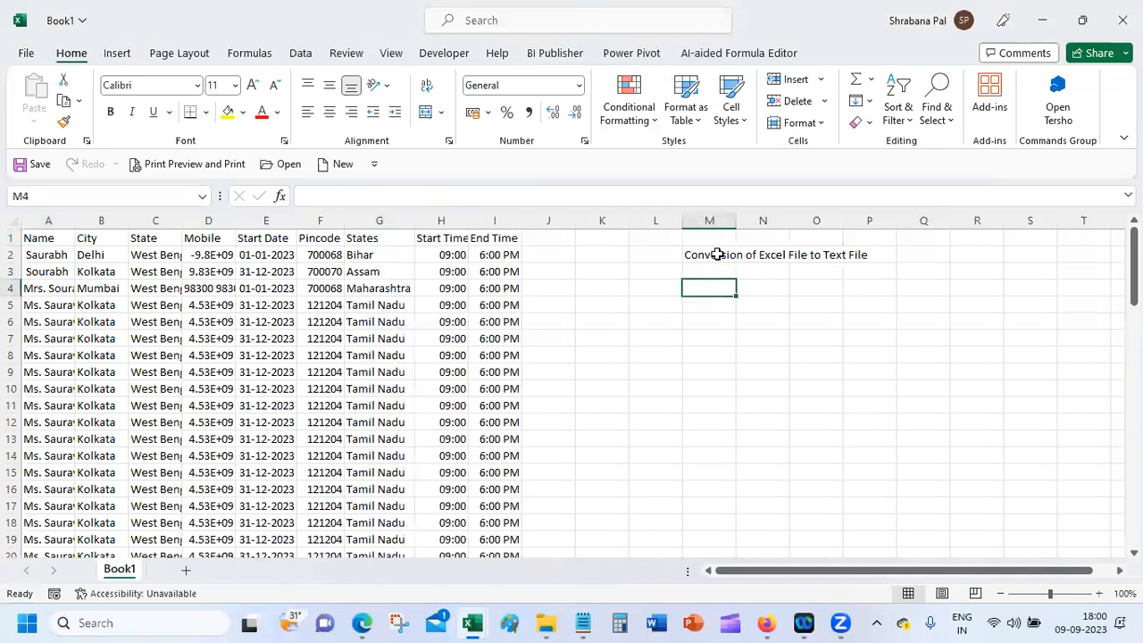
Step: Enter Step1 in L4 with the note 'Save Excel File as CSV by doing File --> Save As'
key(Left)
text(Step1)
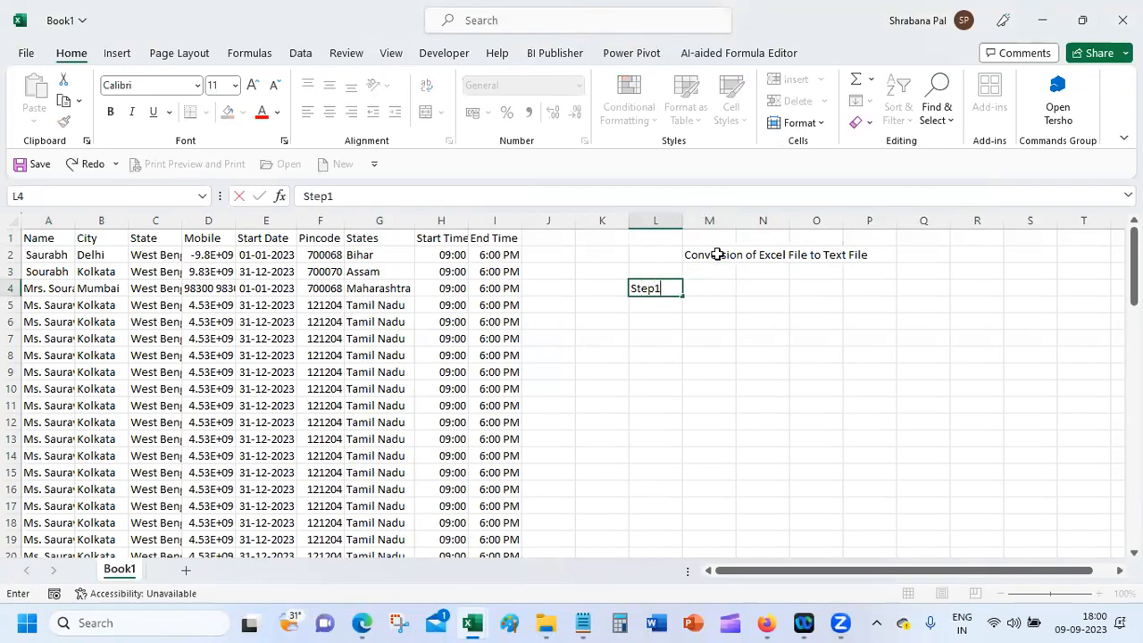
key(Tab)
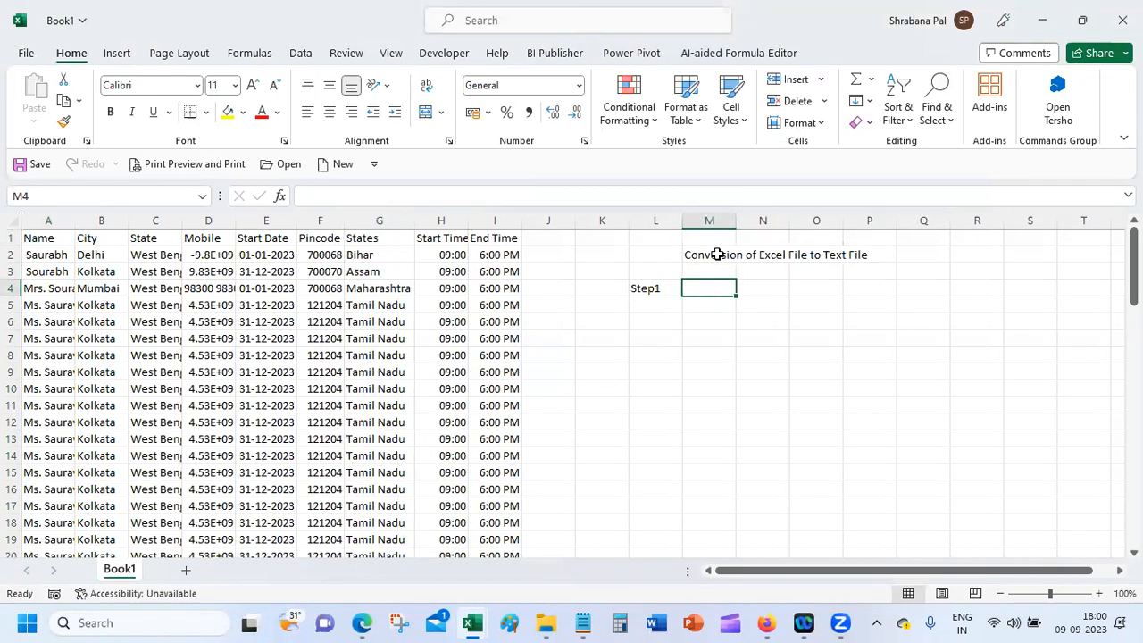
text(Save Excel F)
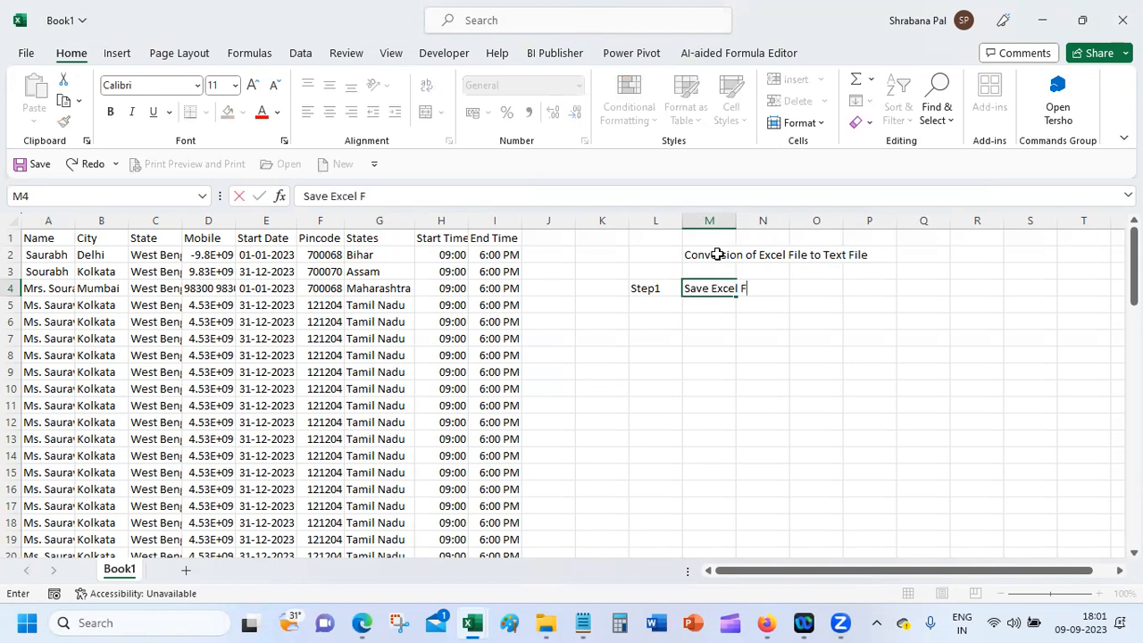
text(ile as CSV by doing File S)
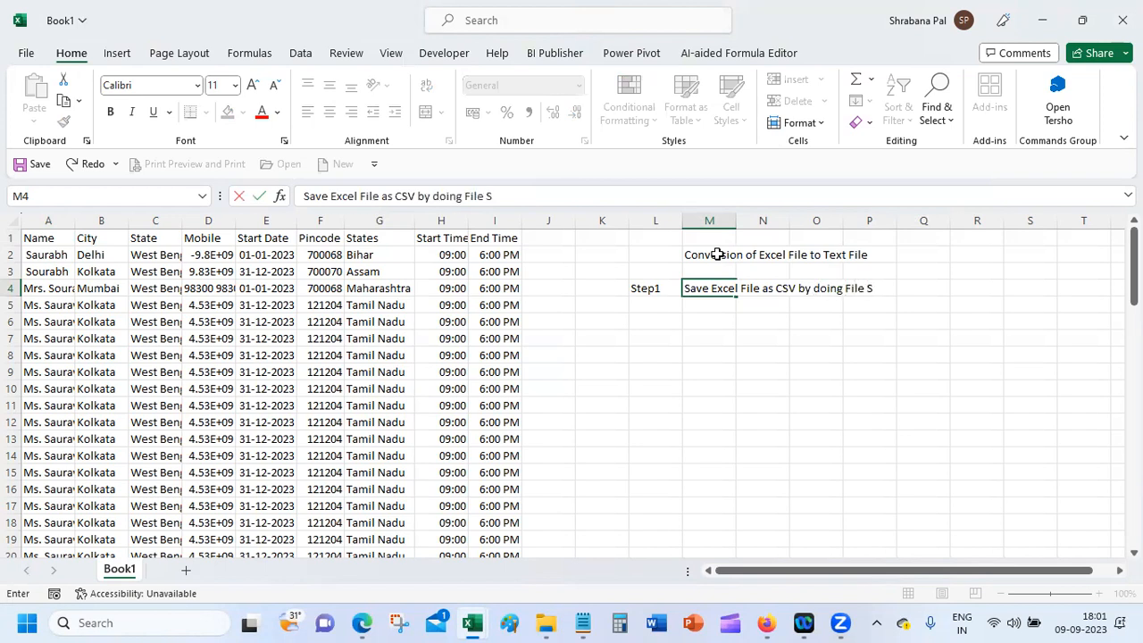
text(ave As)
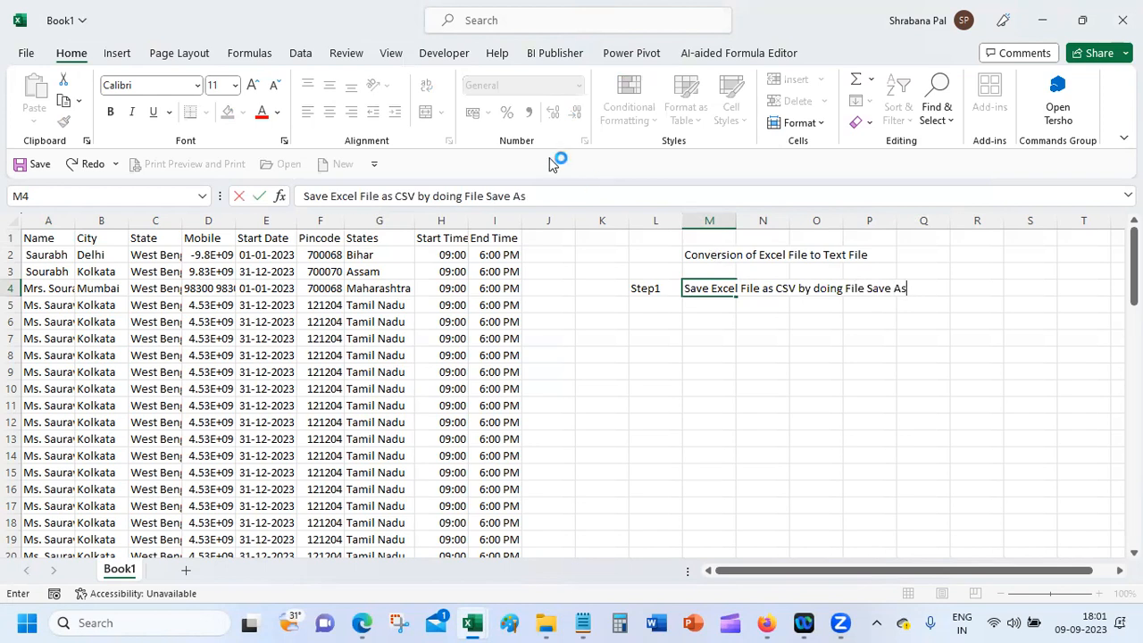
click(483, 195)
text(-->)
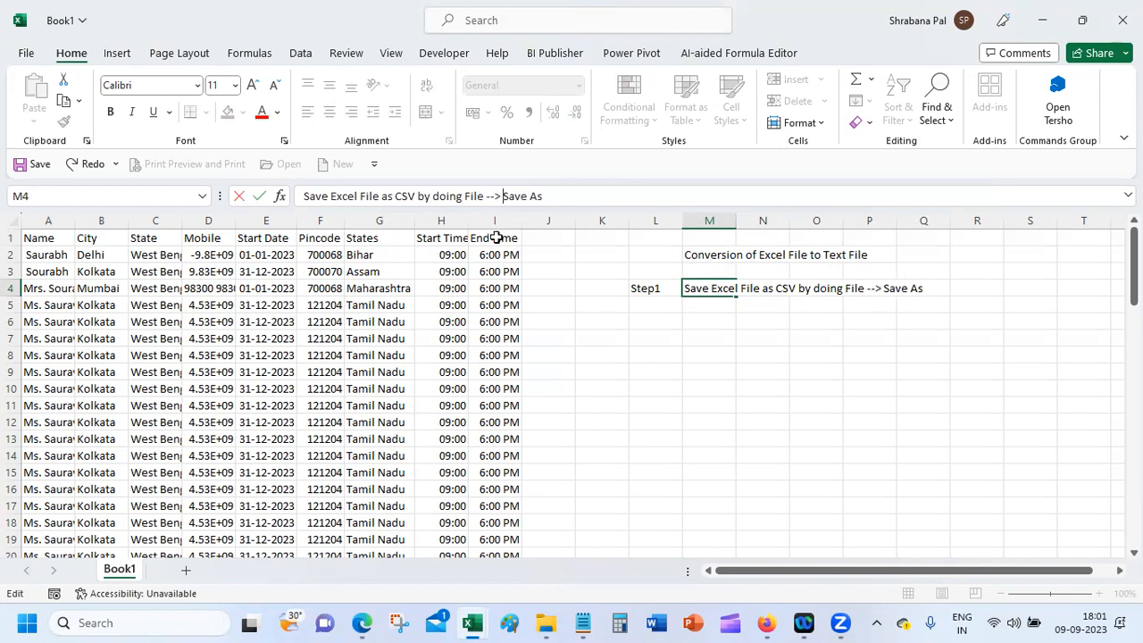
Step: Enter step2 in L5 with the note 'Choose CSV(Comma Delimited) as the extension' in M5
click(652, 304)
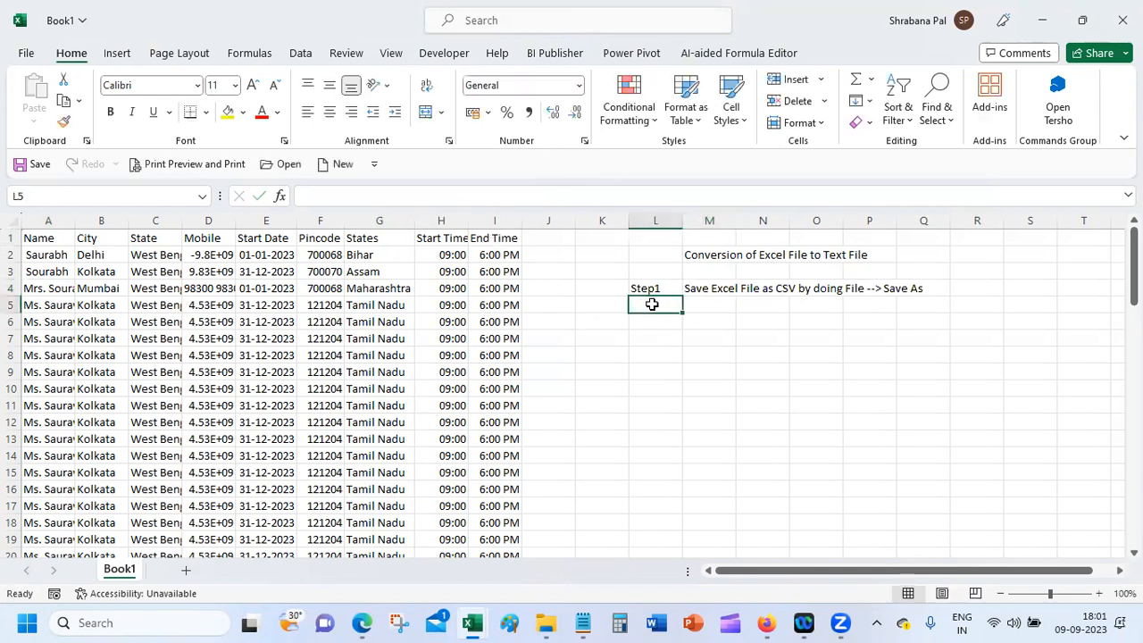
text(step1)
key(BackSpace)
text(2)
key(Tab)
text(Choose)
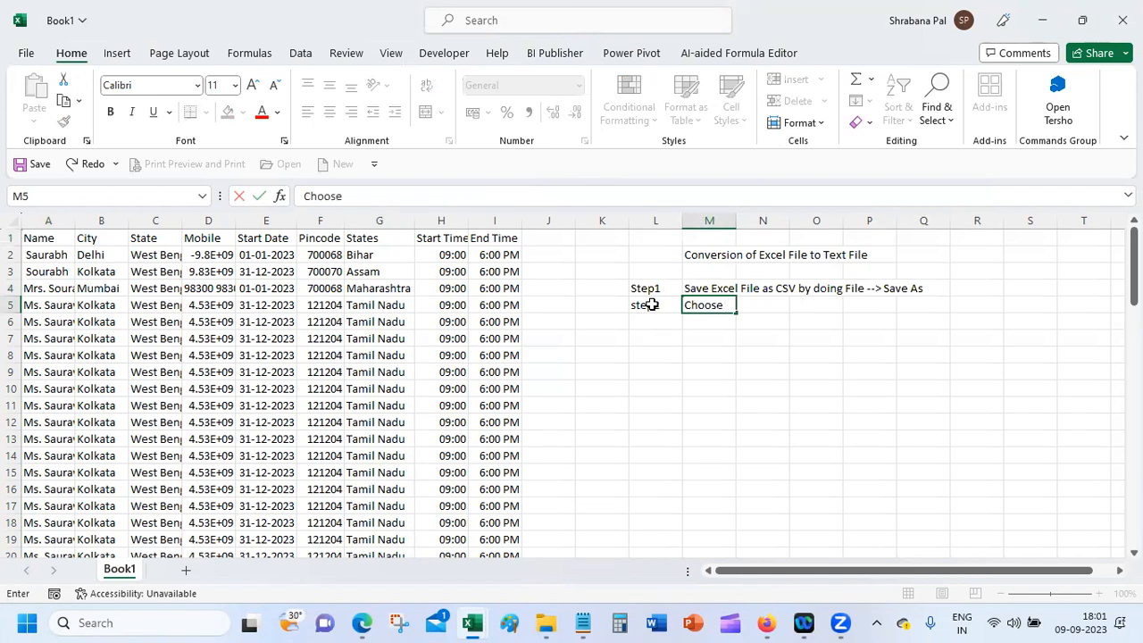
text( Comma Delimited)
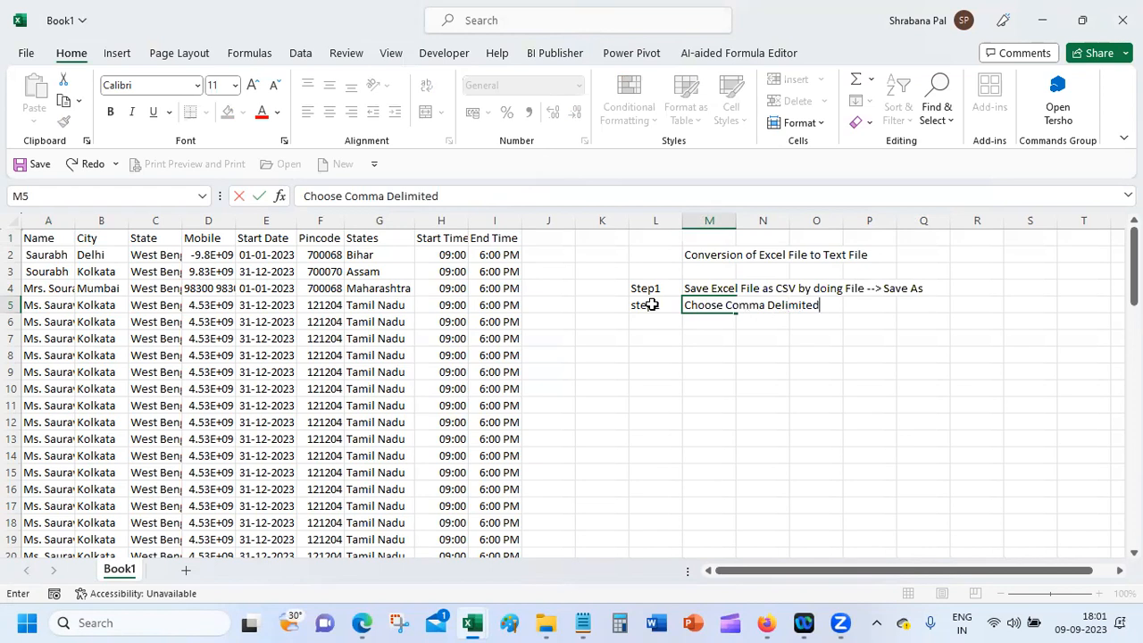
click(349, 196)
text(CSV()
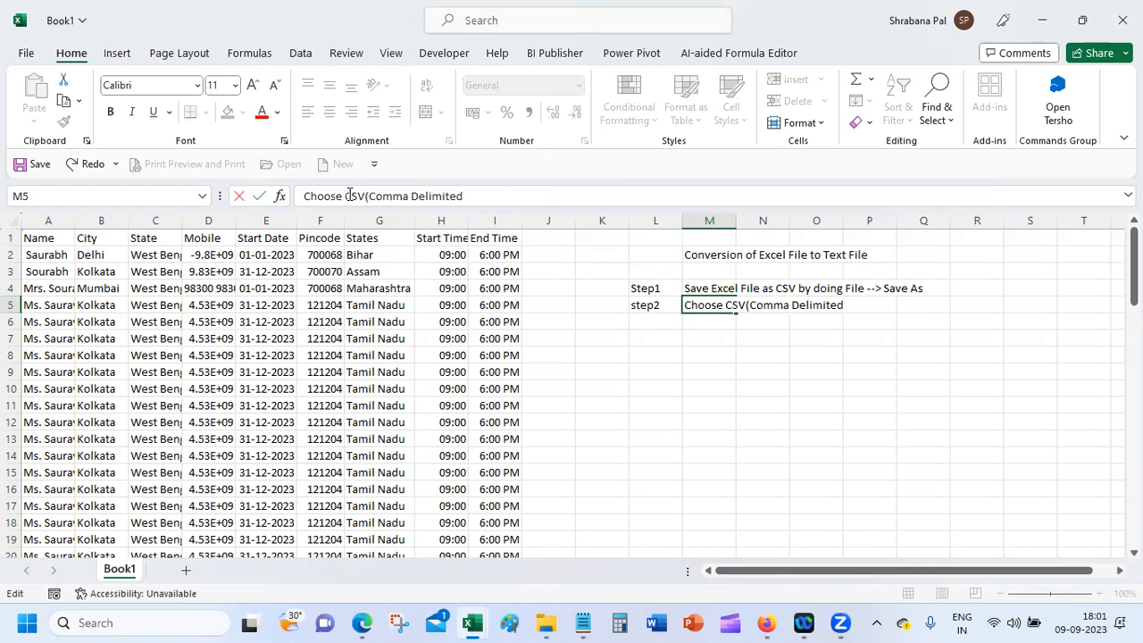
click(579, 194)
text() as the exgtens)
key(BackSpace)
key(BackSpace)
key(BackSpace)
key(BackSpace)
key(BackSpace)
text(tens)
key(BackSpace)
key(BackSpace)
text(ension)
key(Return)
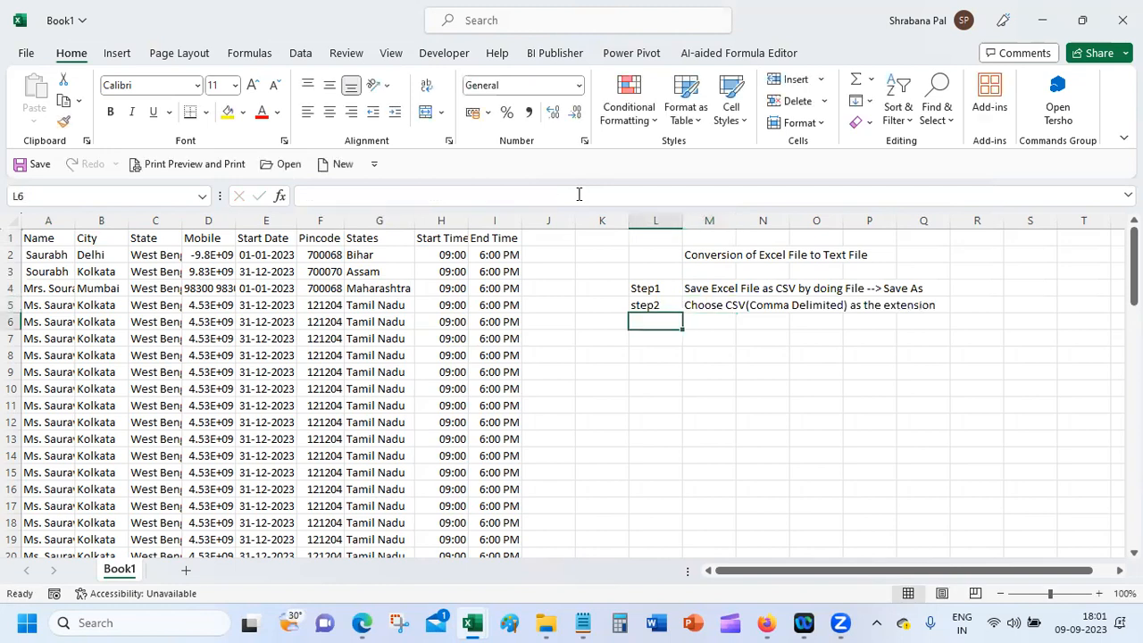
click(645, 305)
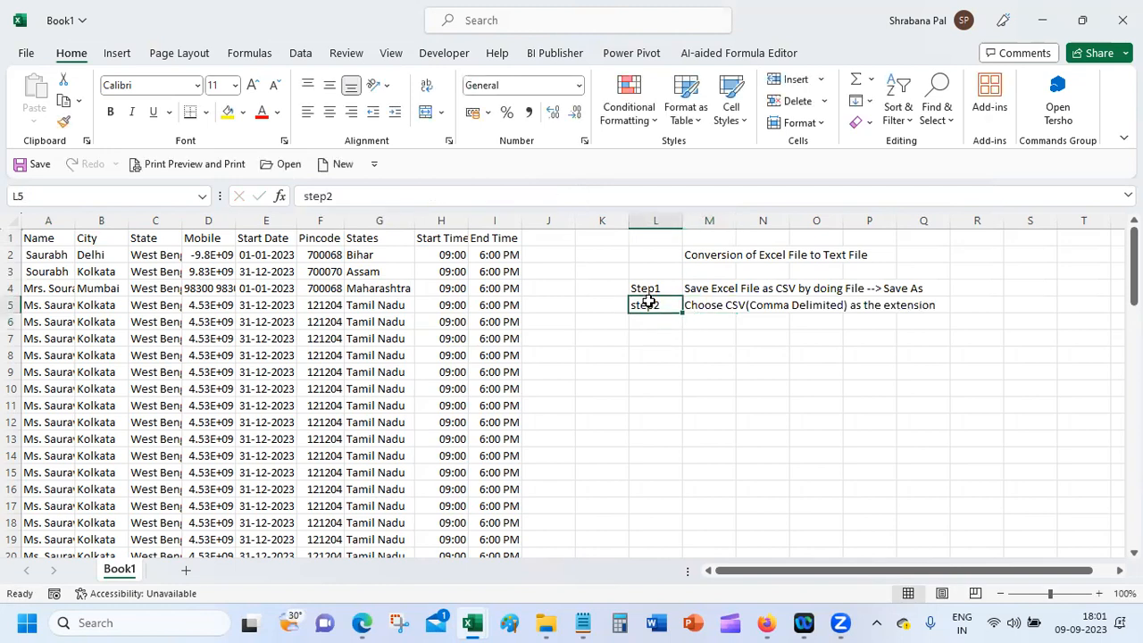
Step: Correct the L5 label from step2 to Step2
click(305, 196)
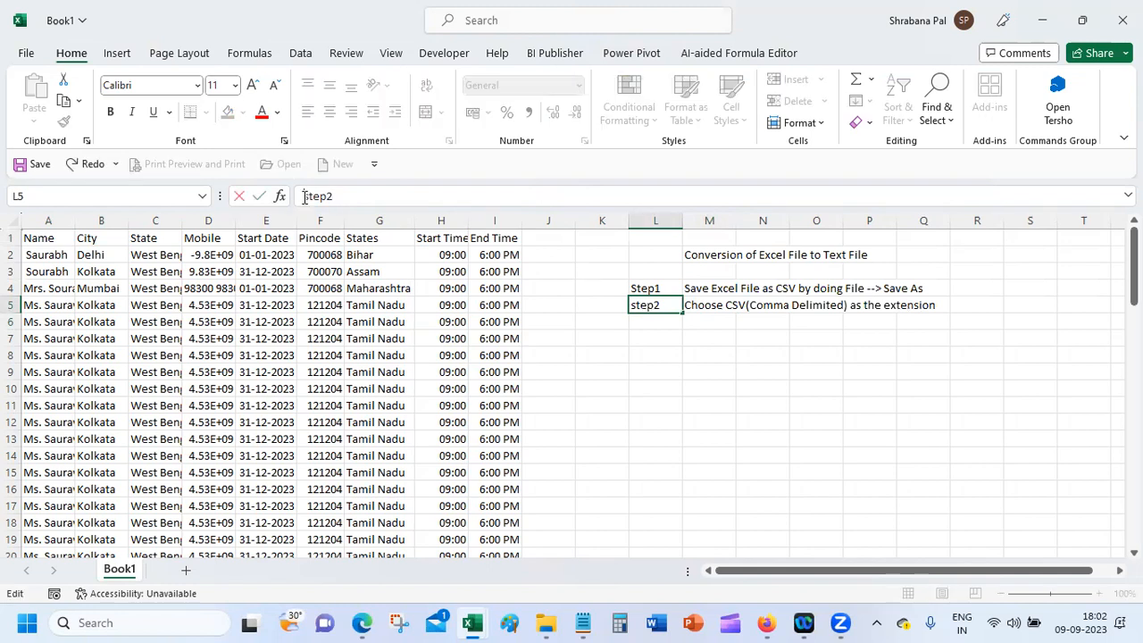
key(Delete)
text(S)
key(Return)
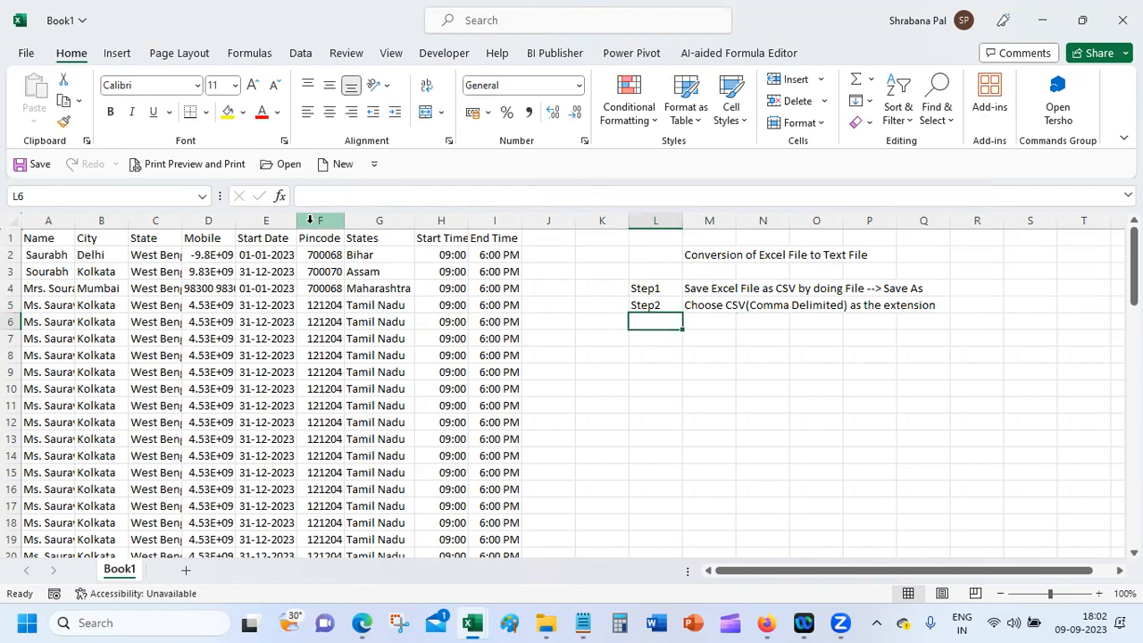
Step: Enter Step3 in L6 with the note 'Open CSV with Notepad'
text(Step3)
key(Tab)
text(PO)
key(BackSpace)
key(BackSpace)
text(Open SV)
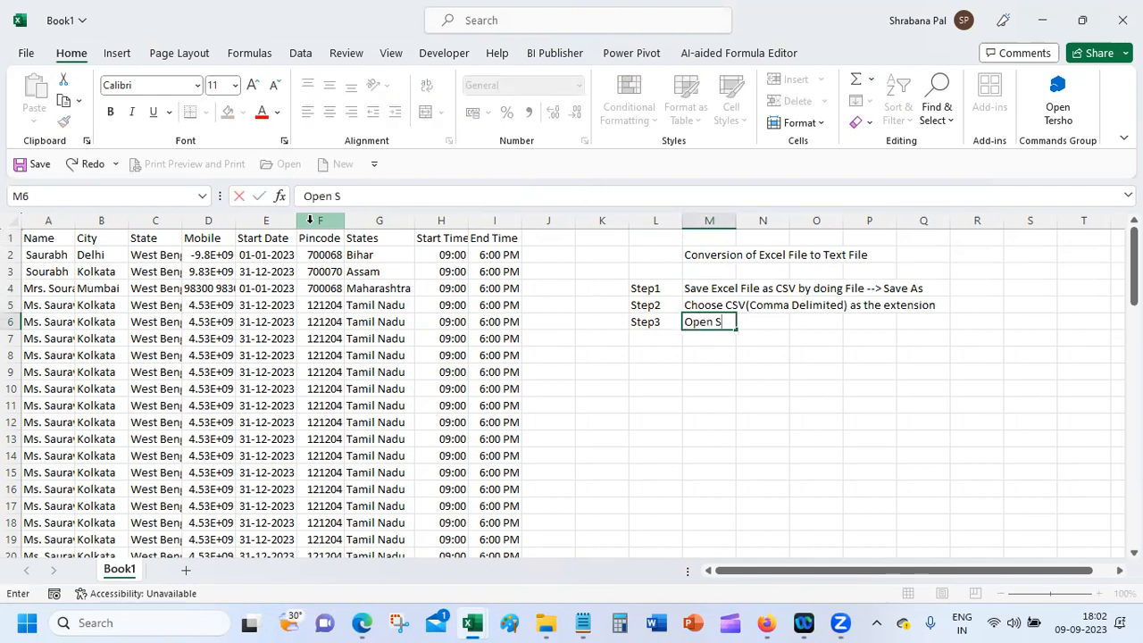
key(BackSpace)
key(BackSpace)
text(CV)
key(BackSpace)
text(SV wo)
key(BackSpace)
text(otj)
key(BackSpace)
key(BackSpace)
key(BackSpace)
text(ith Notepad)
key(Return)
Step: Enter Step4 in L7 with the note 'Save the file as .txt'
text(Step4)
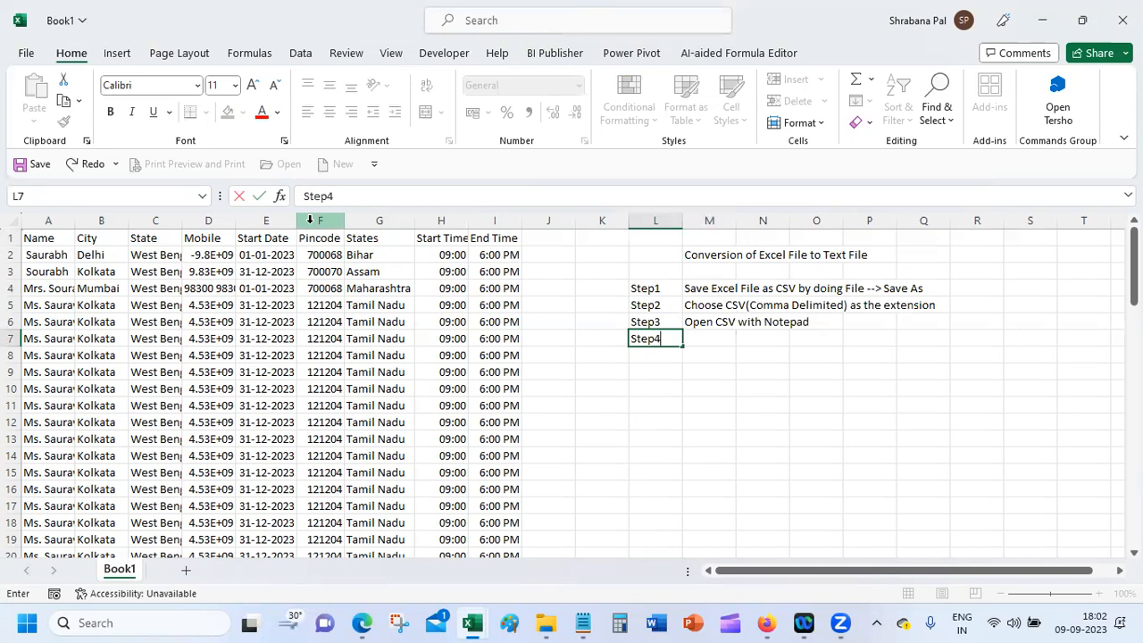
key(Tab)
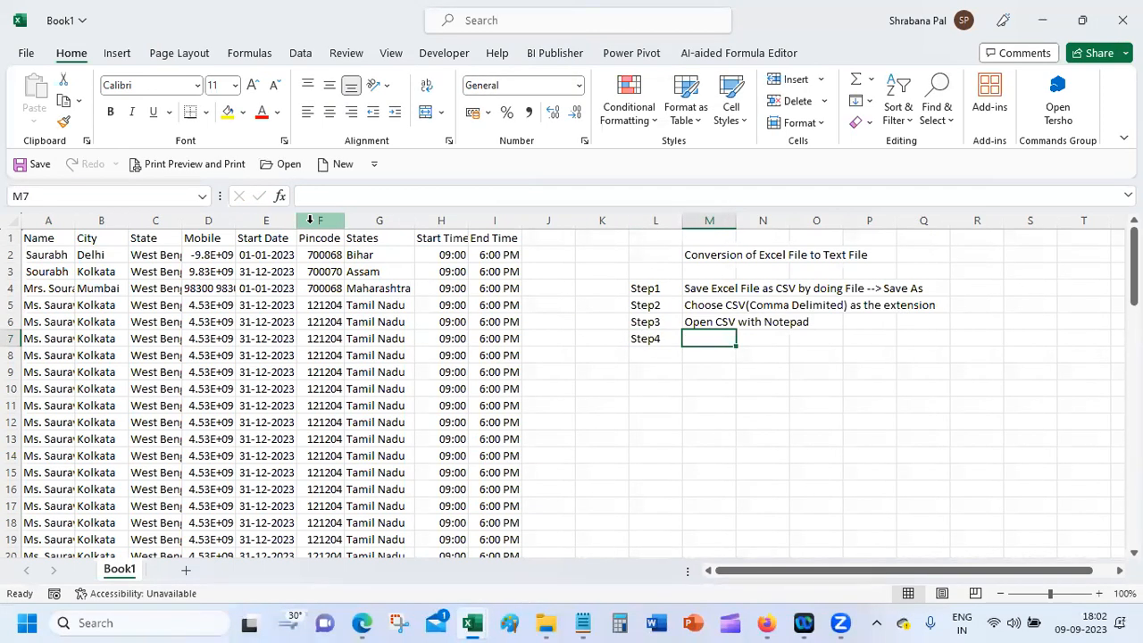
text(Open)
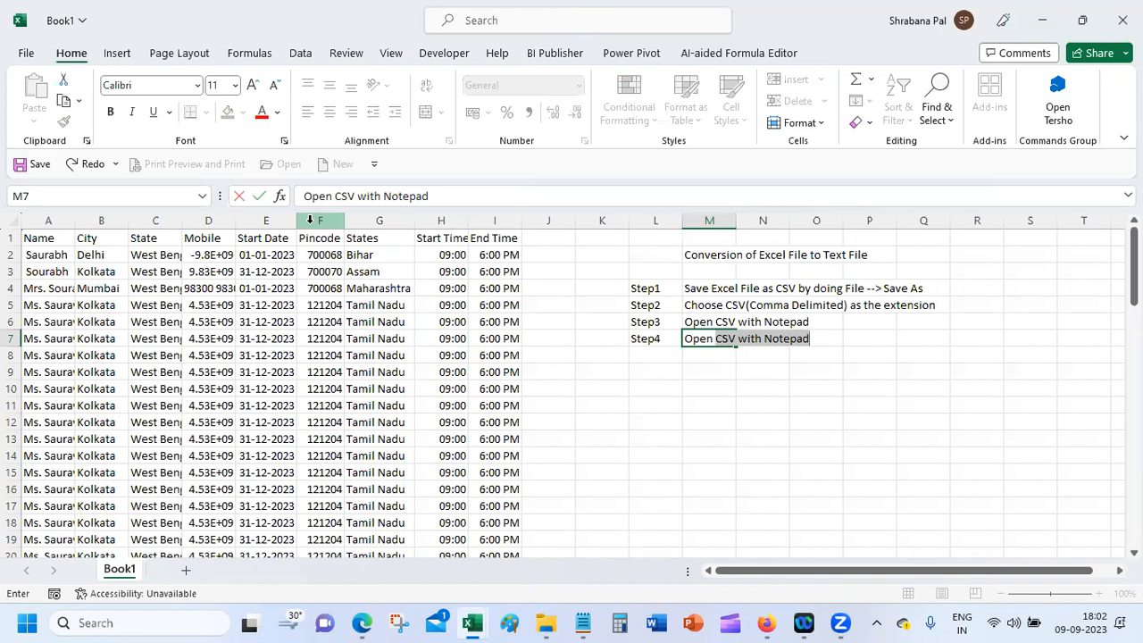
key(BackSpace)
key(BackSpace)
key(BackSpace)
key(BackSpace)
key(BackSpace)
key(BackSpace)
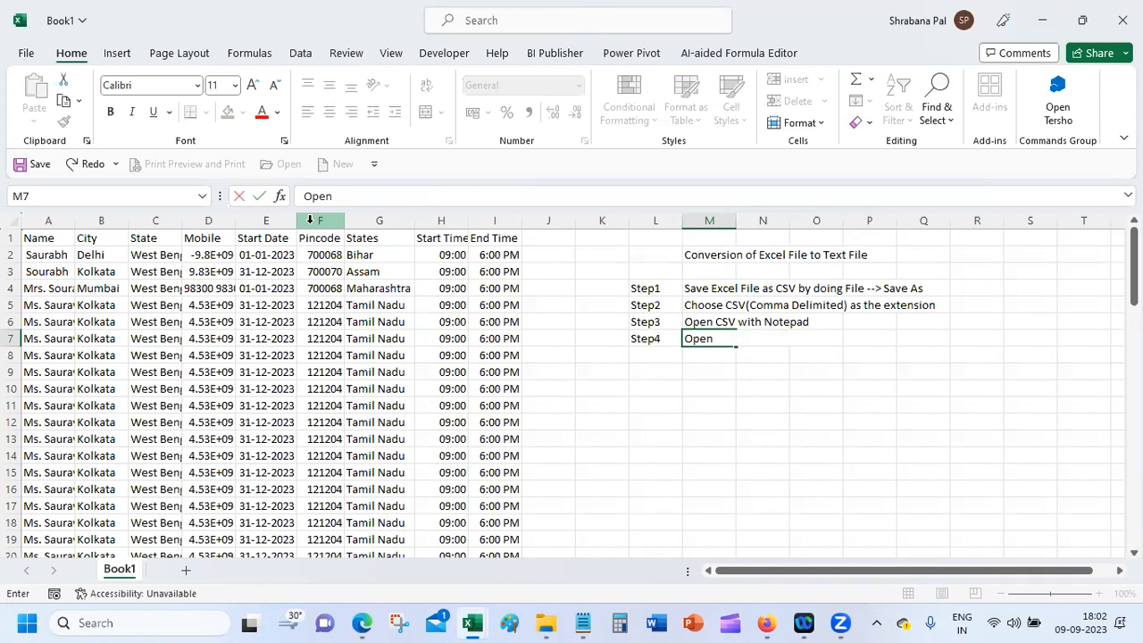
text(Save the file)
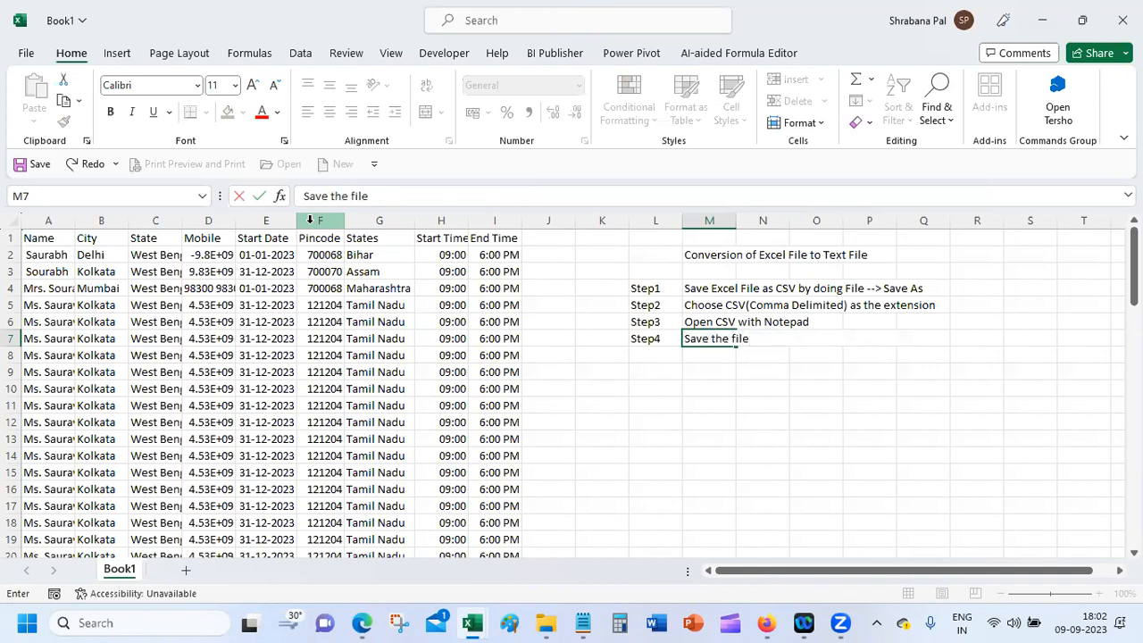
text( as .txt)
key(Return)
Step: Label L8 Step5 and start its note 'Open the txt file in Excel by doing File --> Open'
text(Step4)
key(BackSpace)
text(5)
key(Tab)
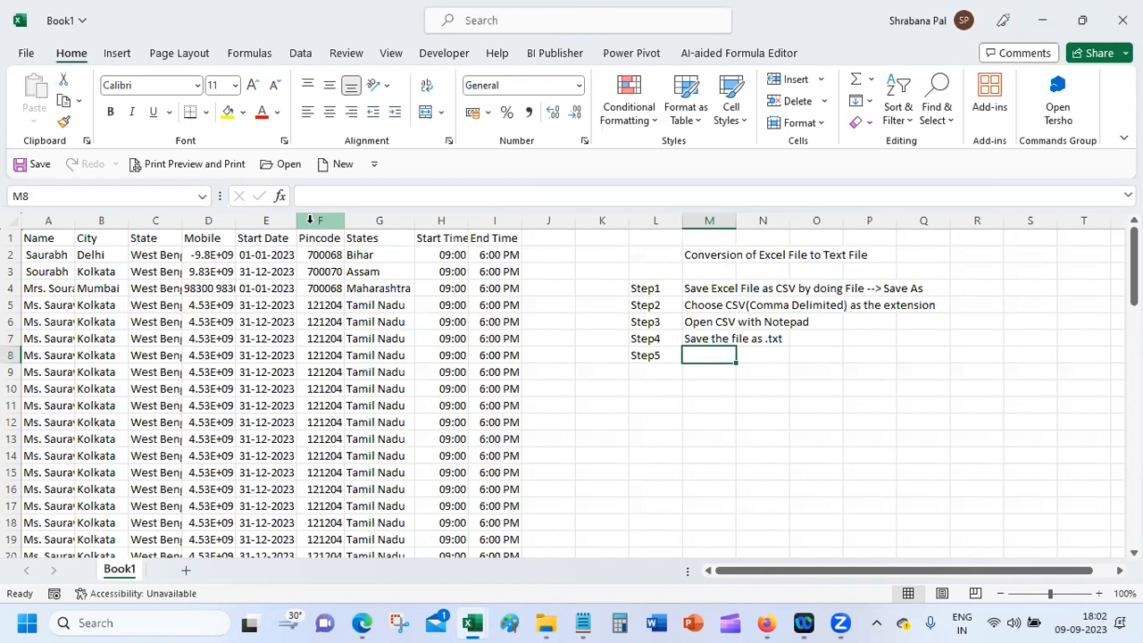
text(Open)
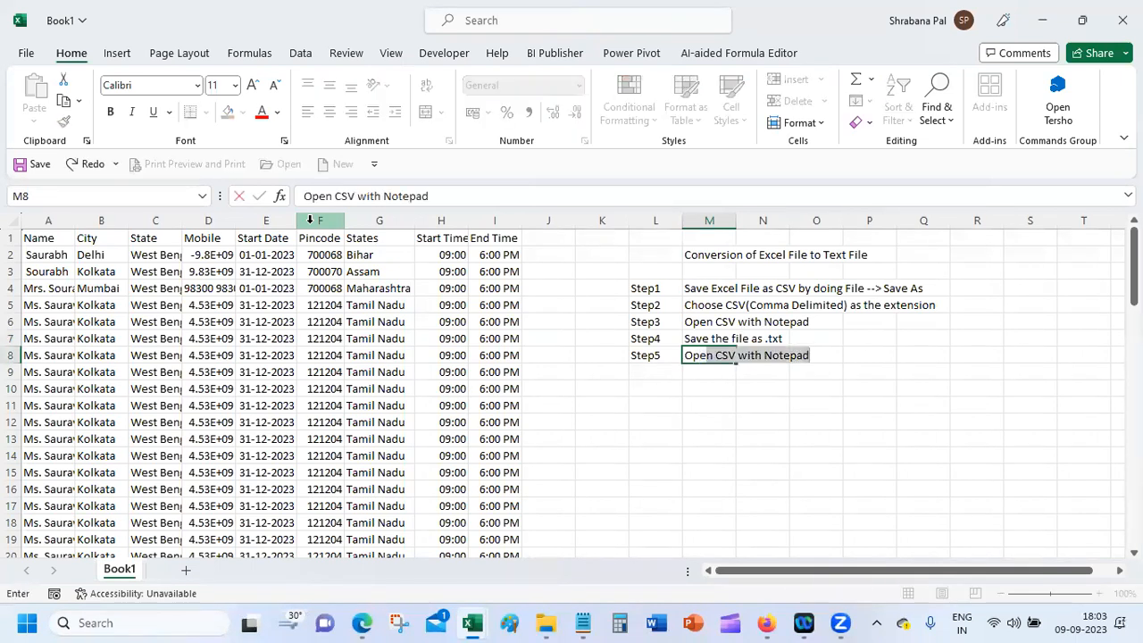
text( the)
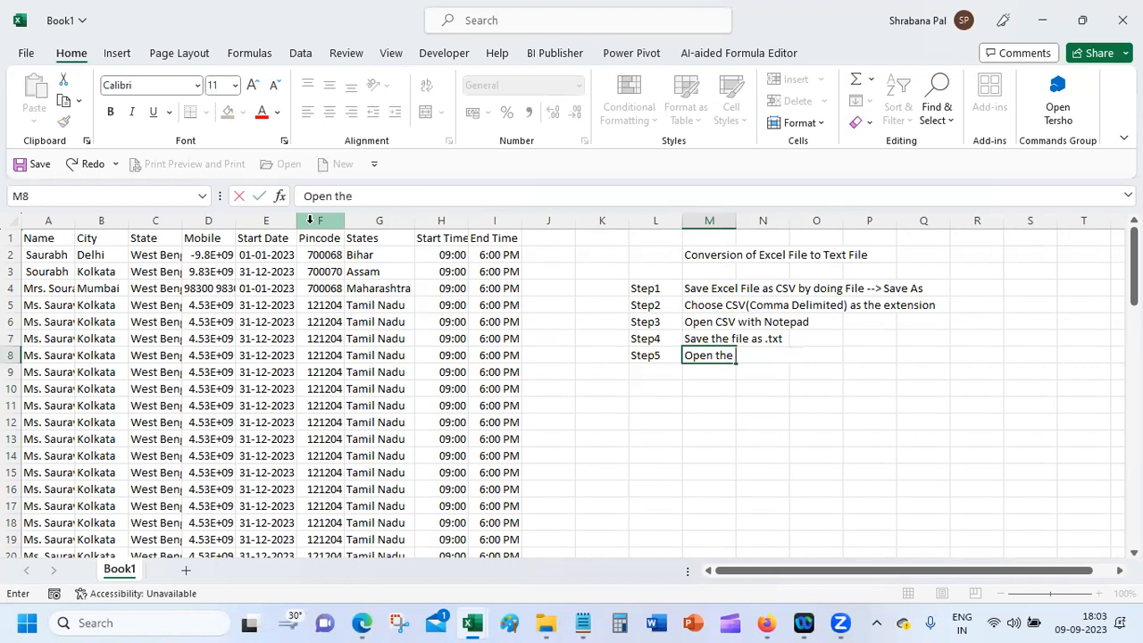
text( txt file in E)
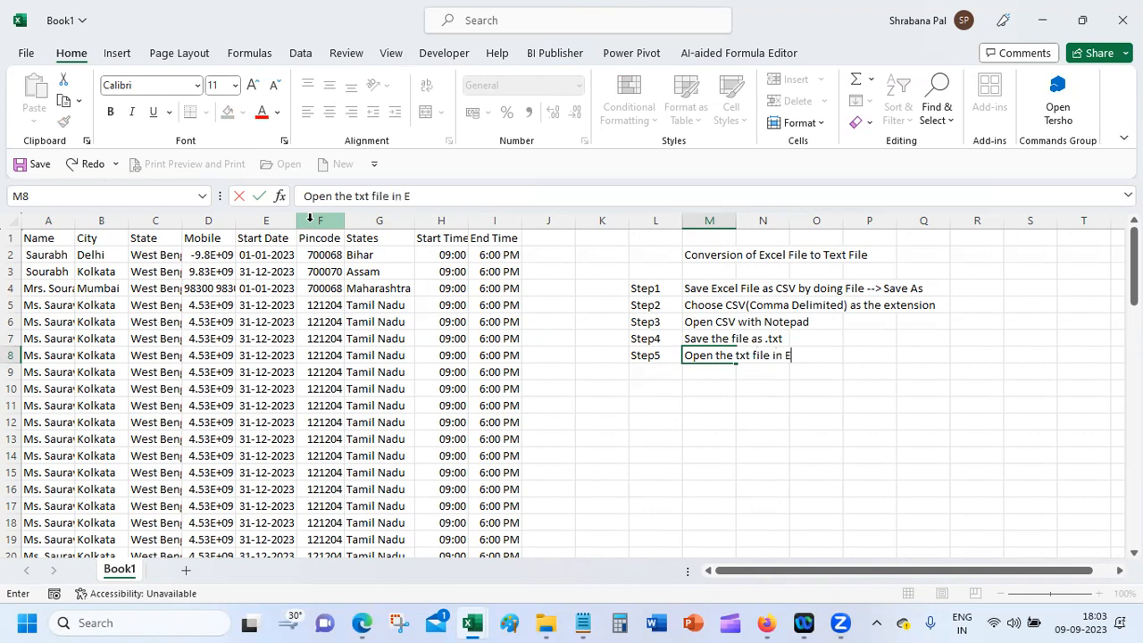
text(xcel by do)
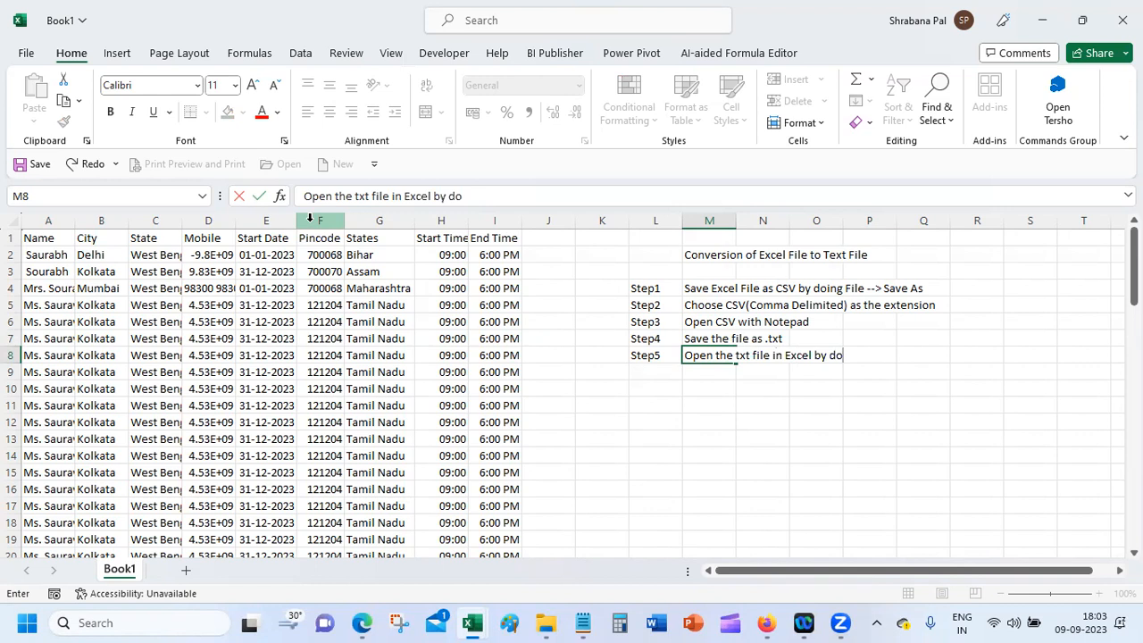
text(ing File --> Open)
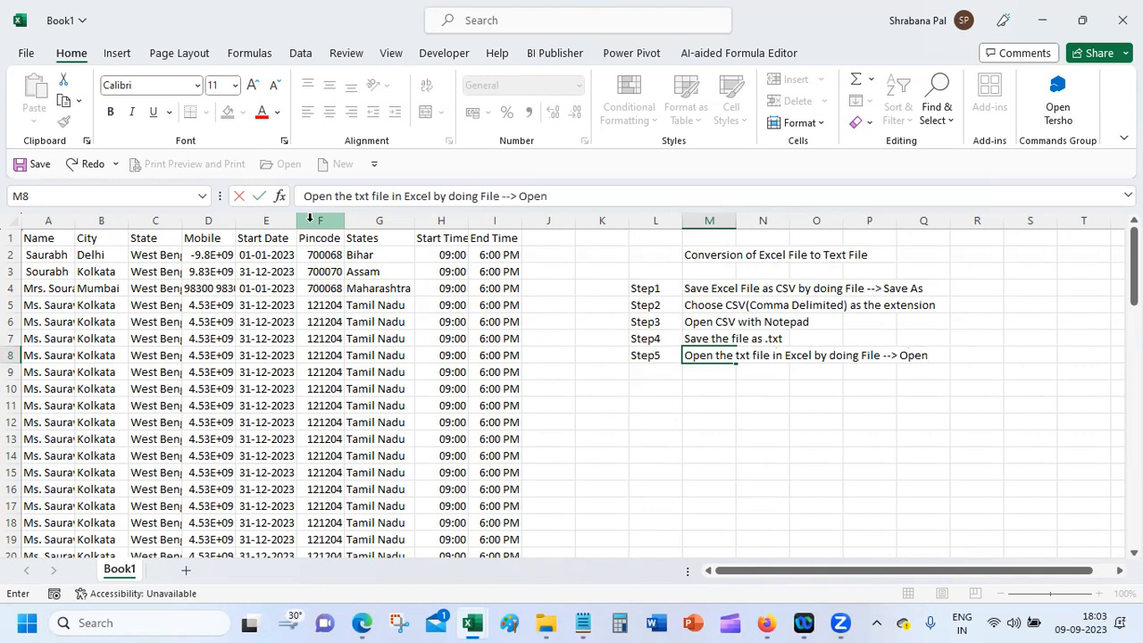
click(18, 51)
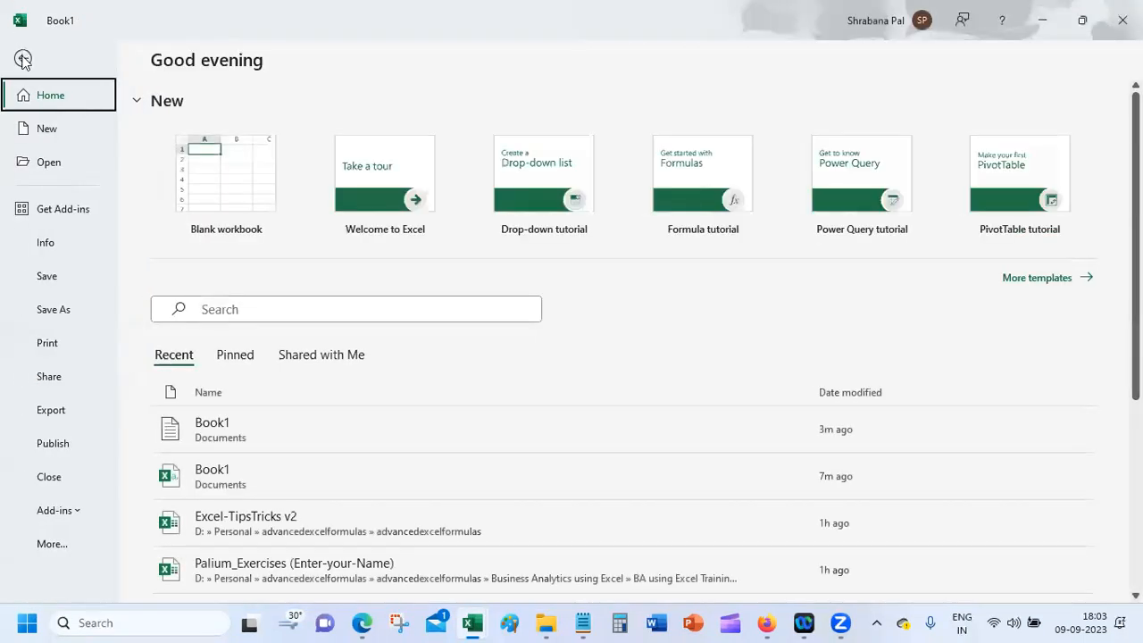
click(61, 170)
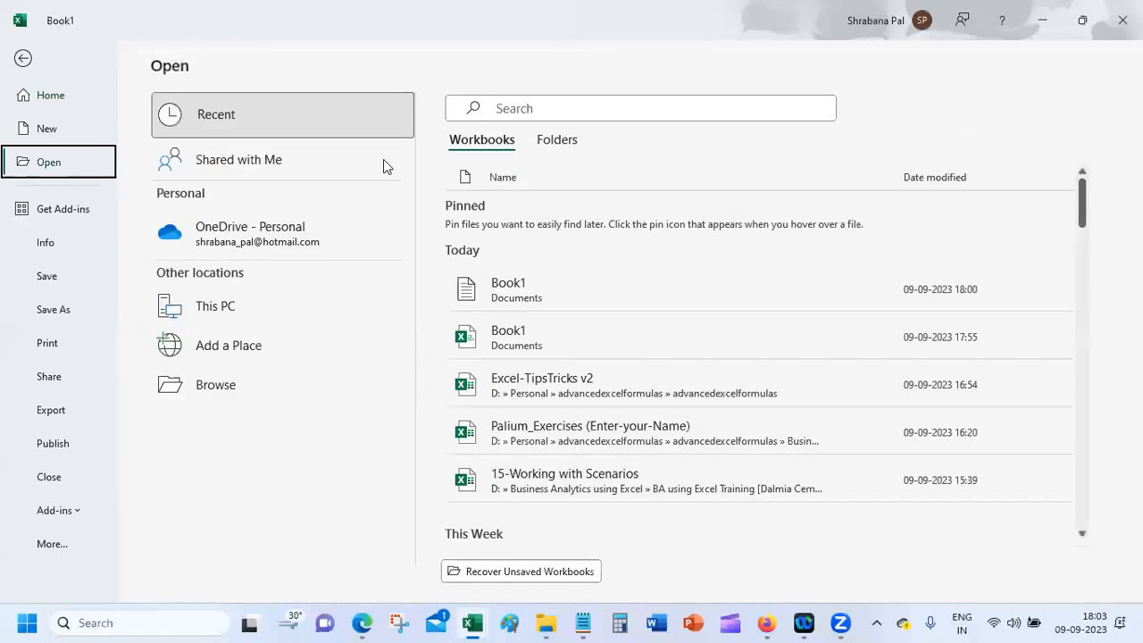
click(306, 401)
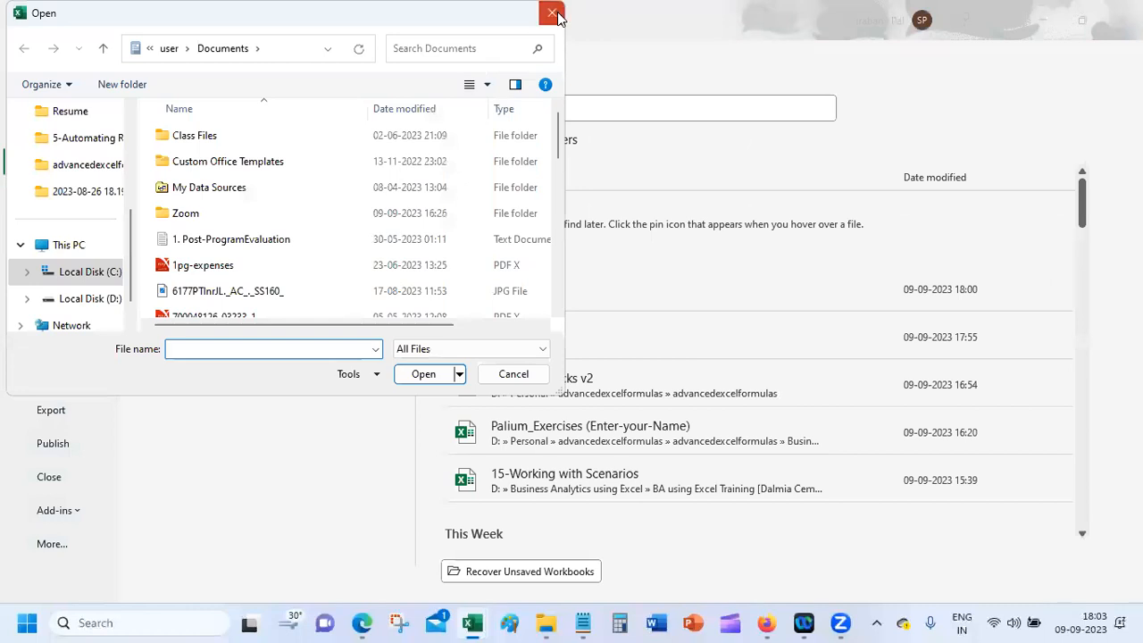
click(548, 13)
click(25, 58)
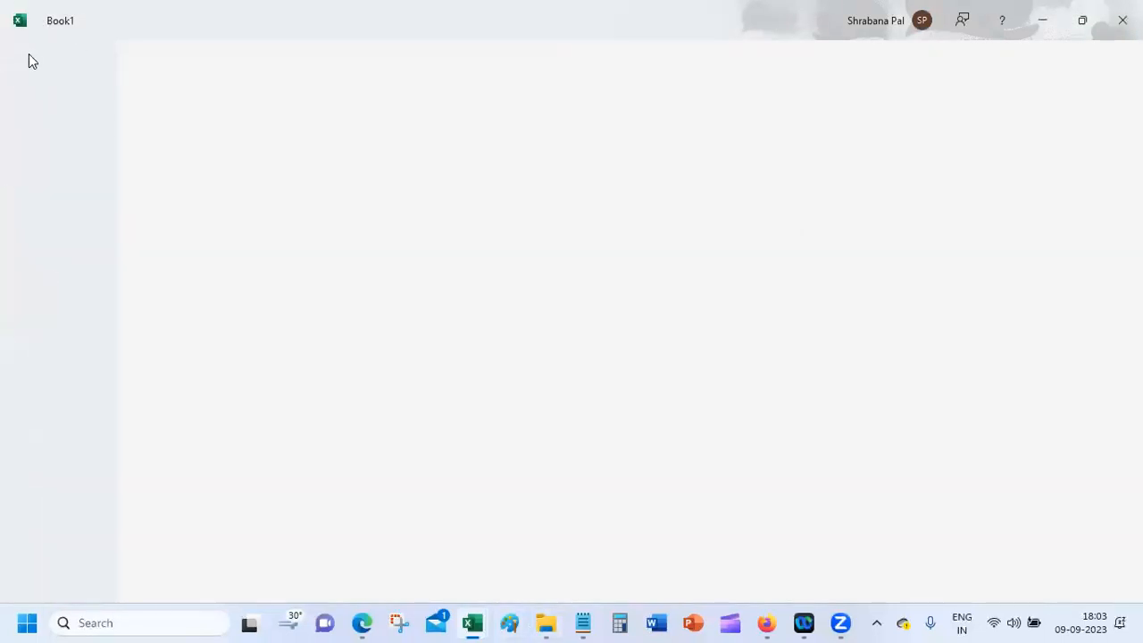
click(585, 195)
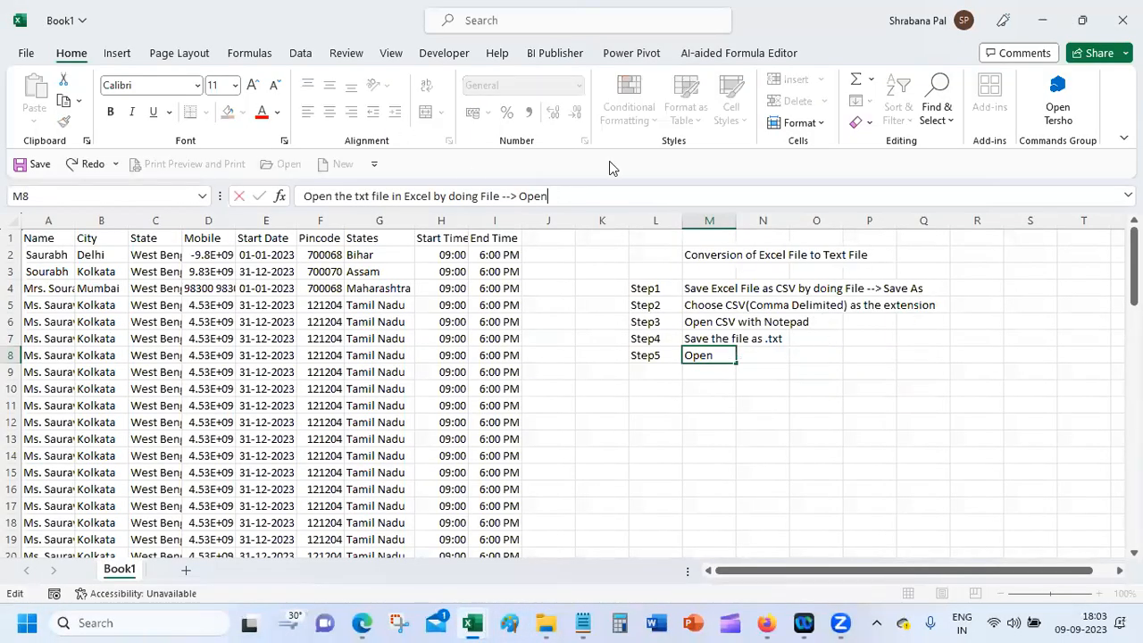
Step: Finish the Step5 note with '--> Browse and choose the txt file'
text(--> Browse and choose th e text)
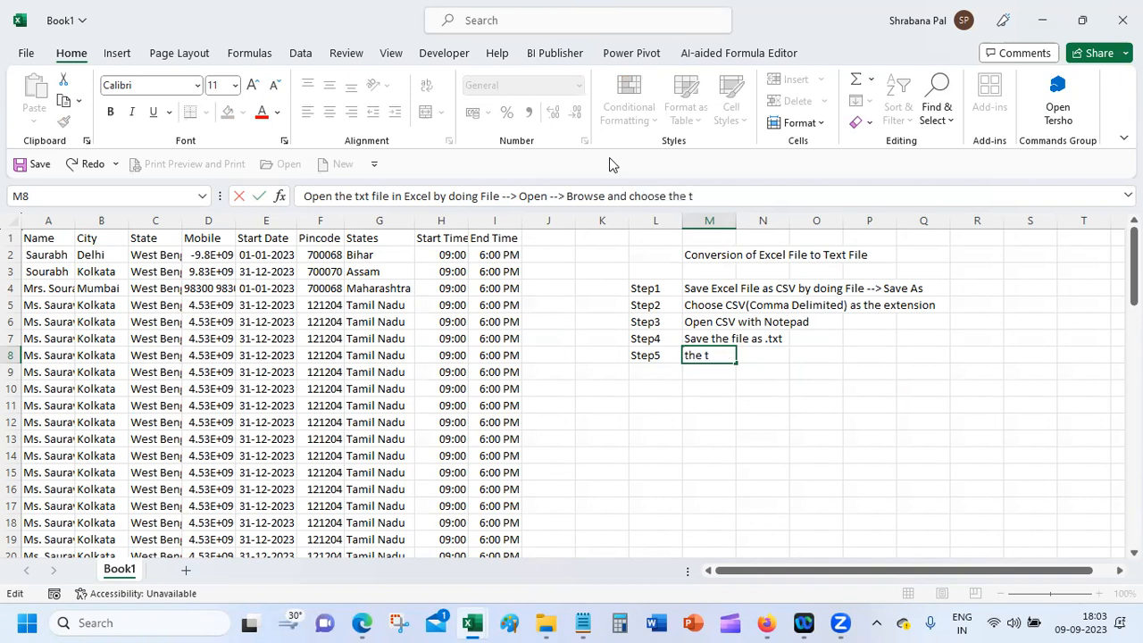
key(BackSpace)
key(BackSpace)
key(BackSpace)
key(BackSpace)
text(xt file)
key(Return)
Step: Enter Step6 in L9 with 'Choose the Delimitted as the option for the data', then label L10 Step6
text(Step5)
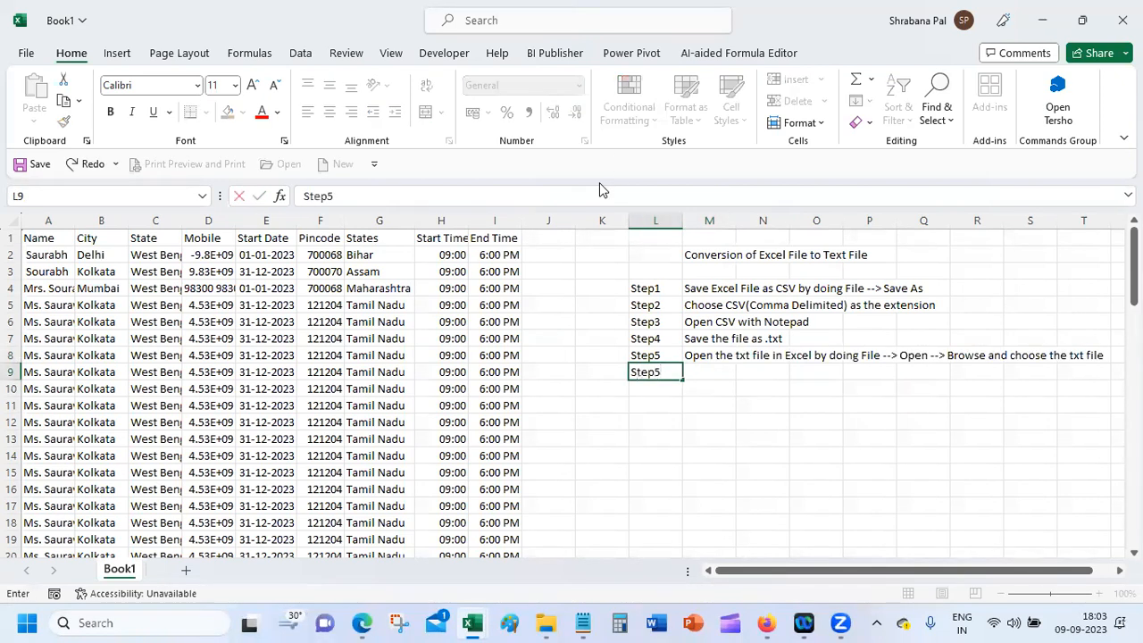
key(BackSpace)
text(6)
key(Tab)
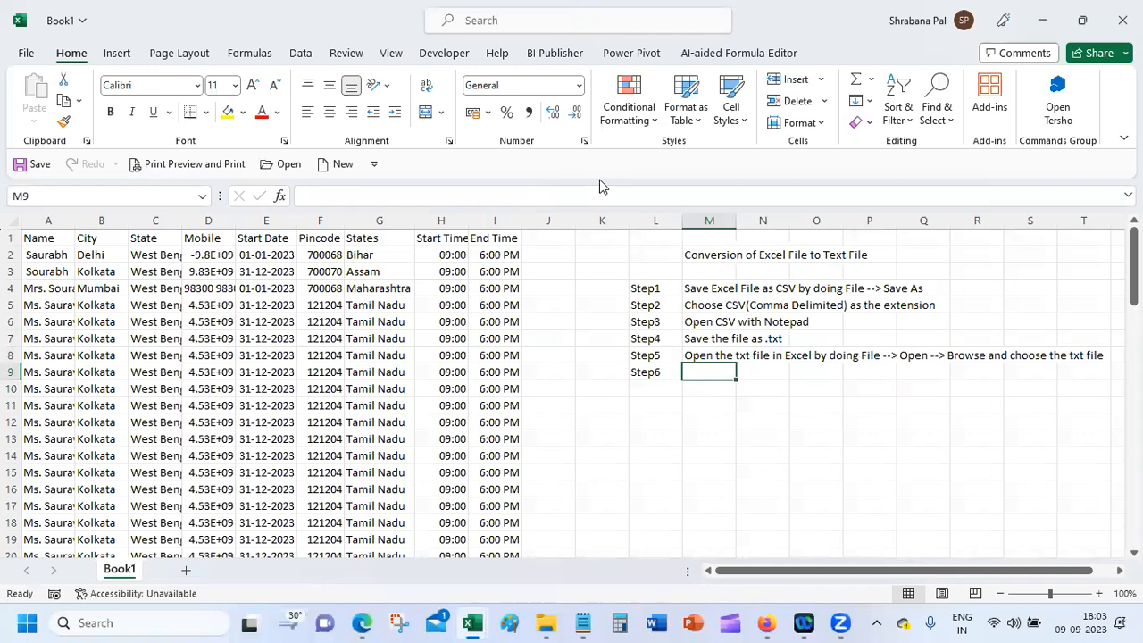
text(Choose )
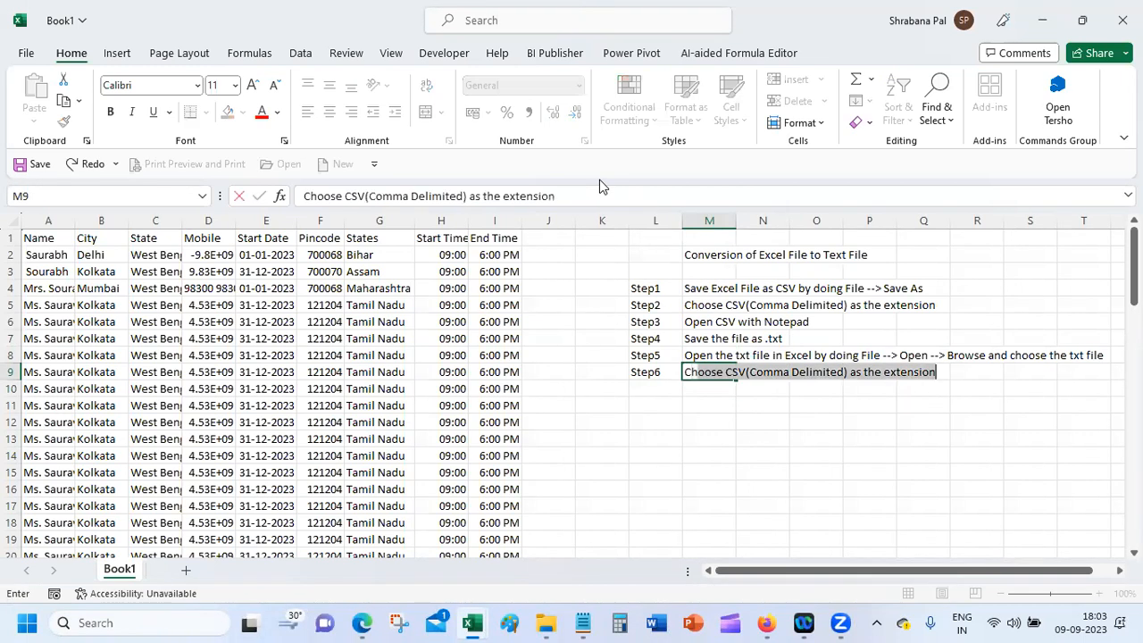
text(the Delimiter)
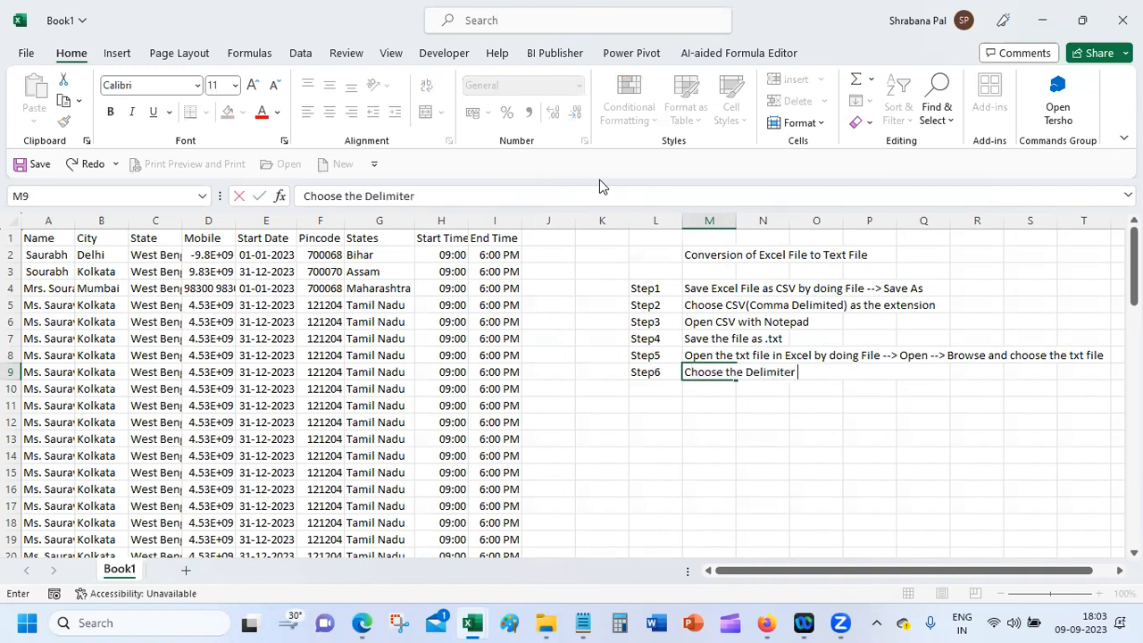
key(BackSpace)
key(BackSpace)
text(ted as the ope)
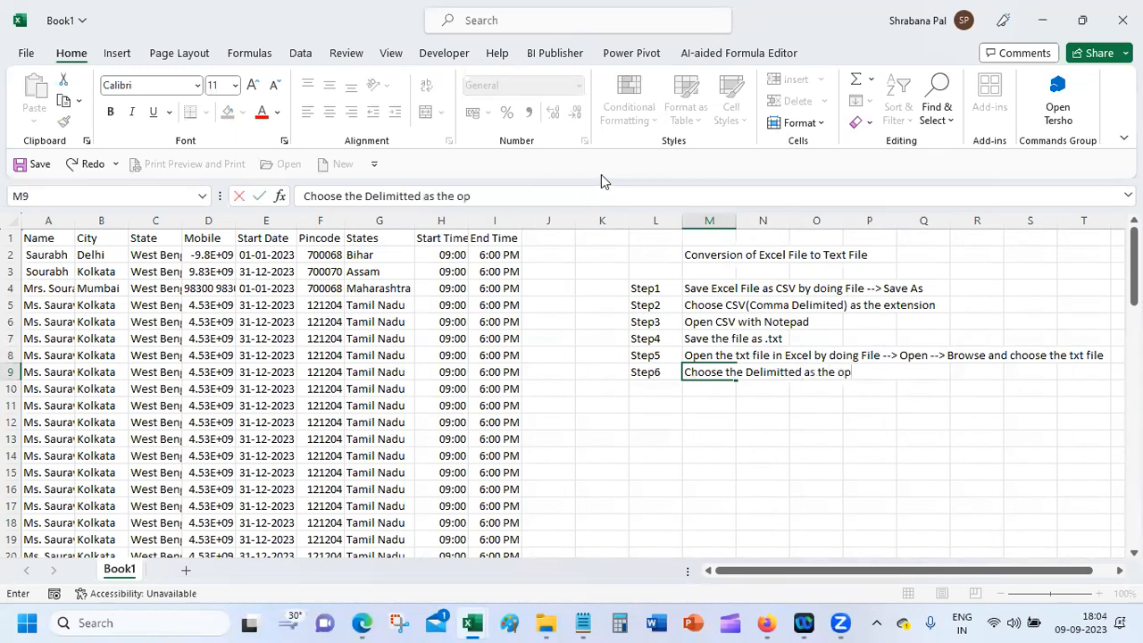
key(BackSpace)
text(t)
text(ion for the data)
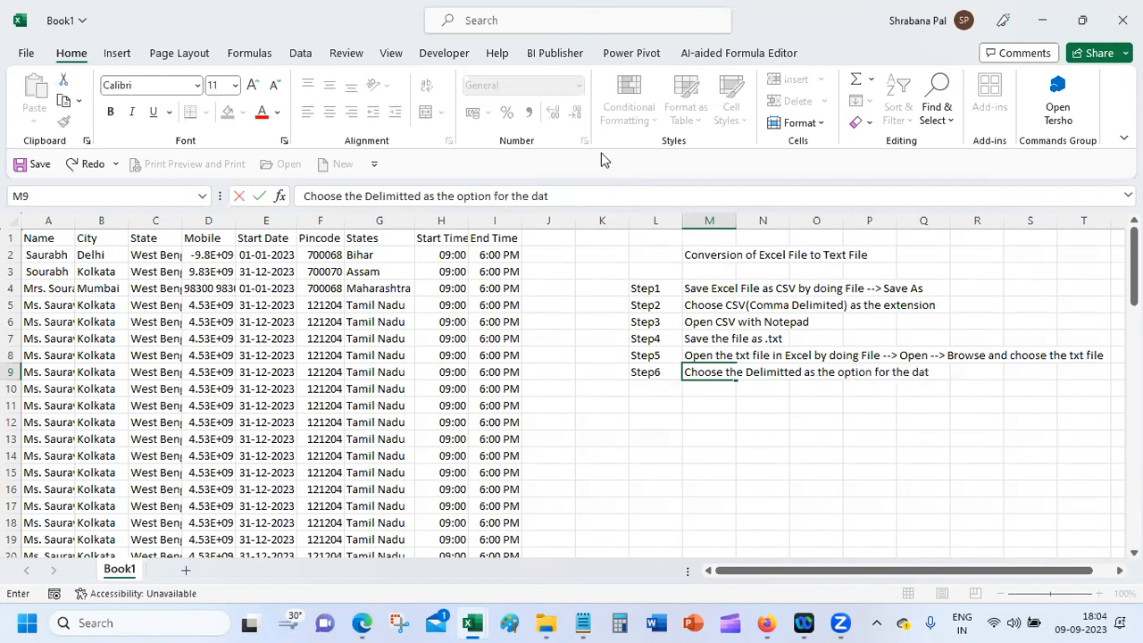
key(Return)
text(Step6)
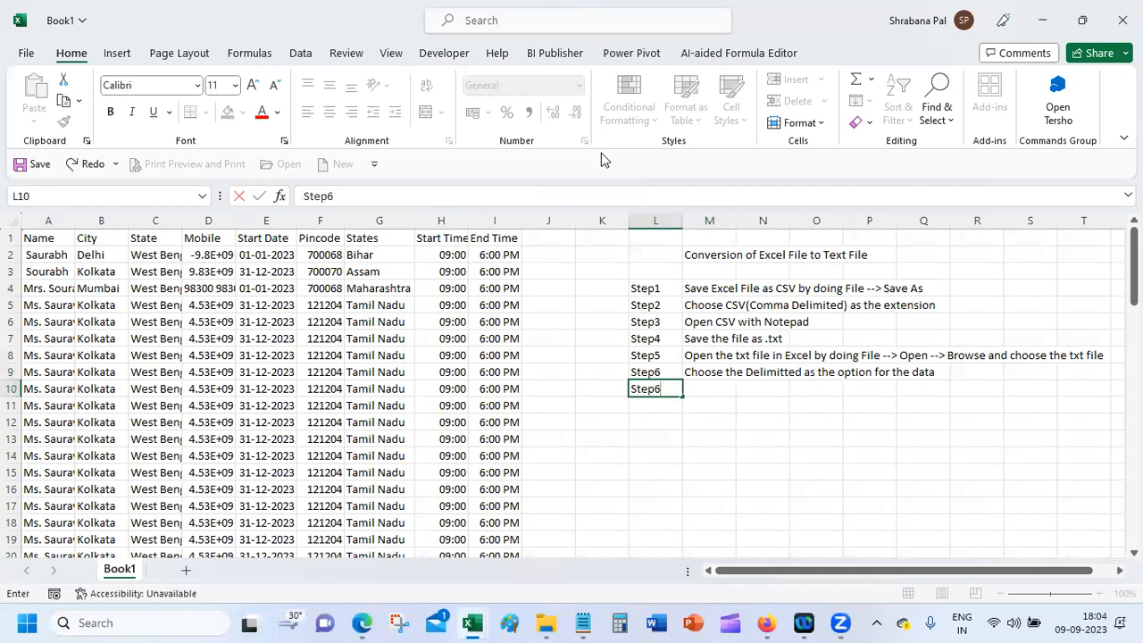
key(Tab)
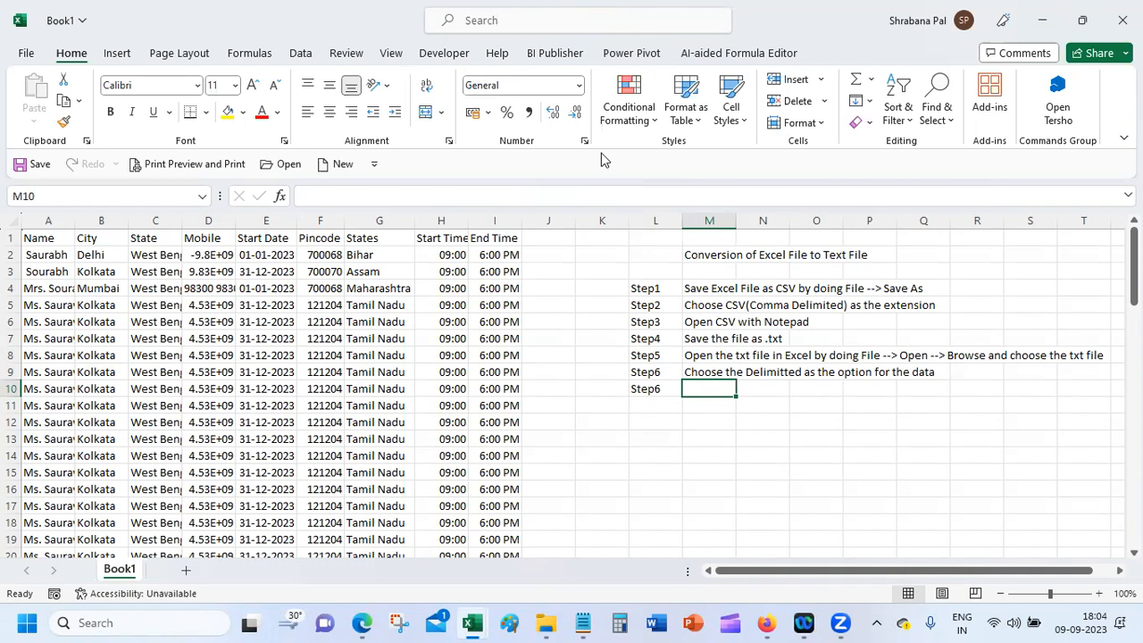
Step: Mute the microphone in the Google Meet call, then minimize Firefox back to Excel
mouse_move(765, 622)
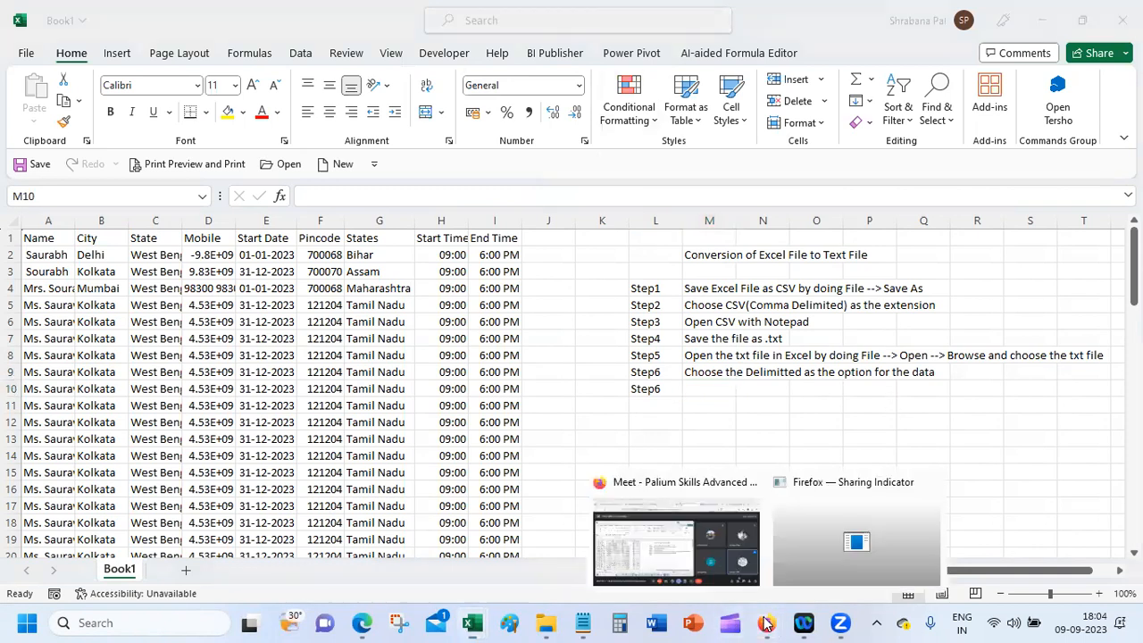
click(681, 541)
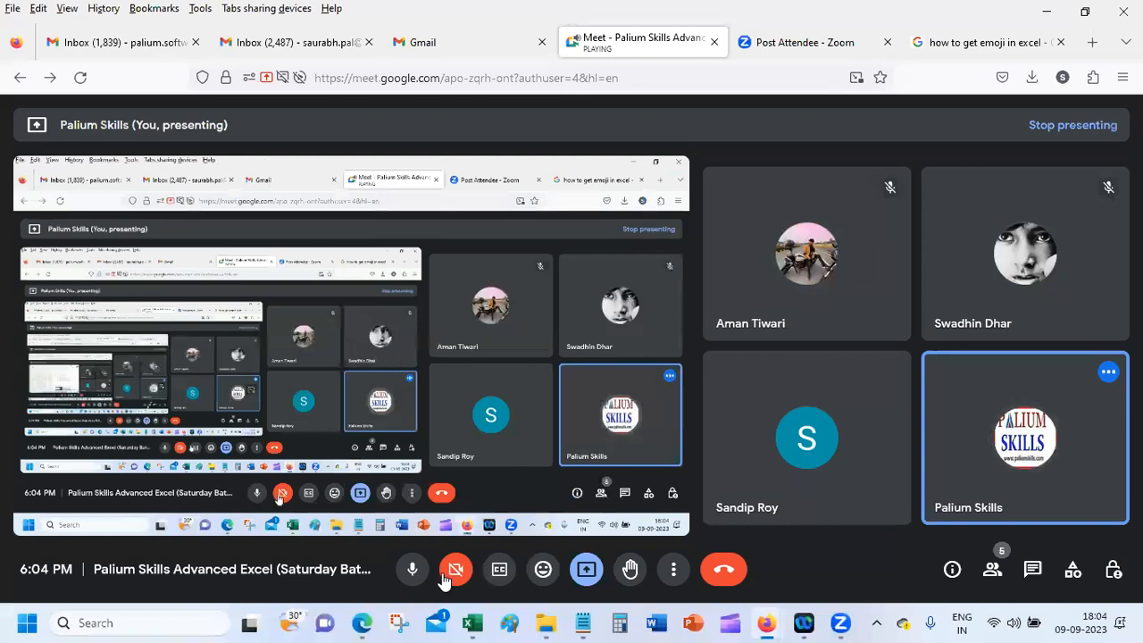
click(413, 569)
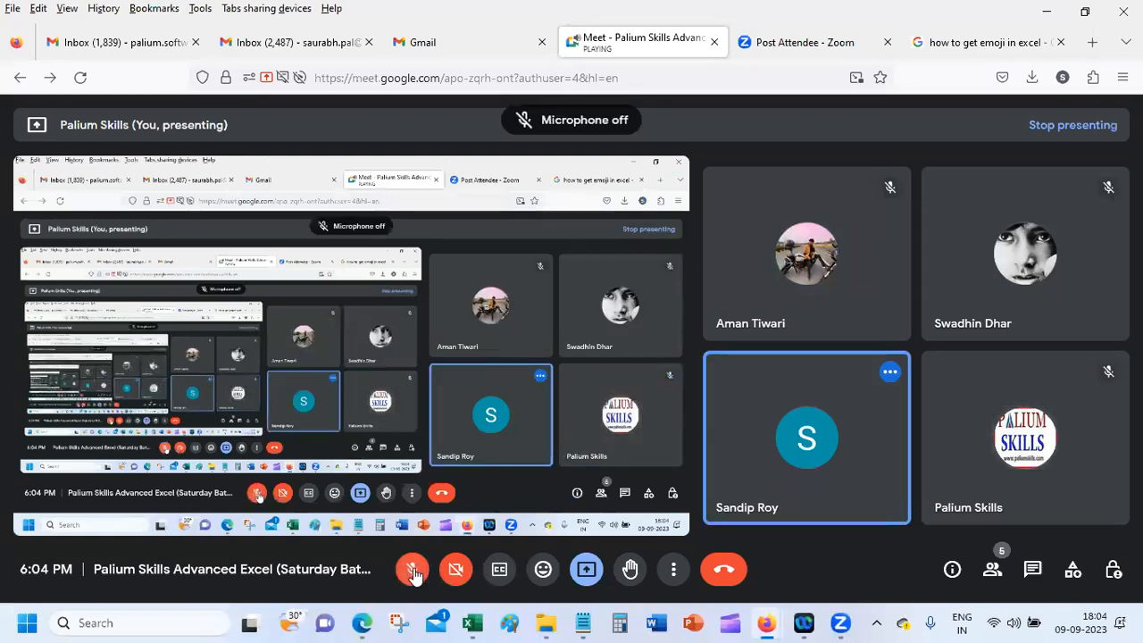
click(1050, 13)
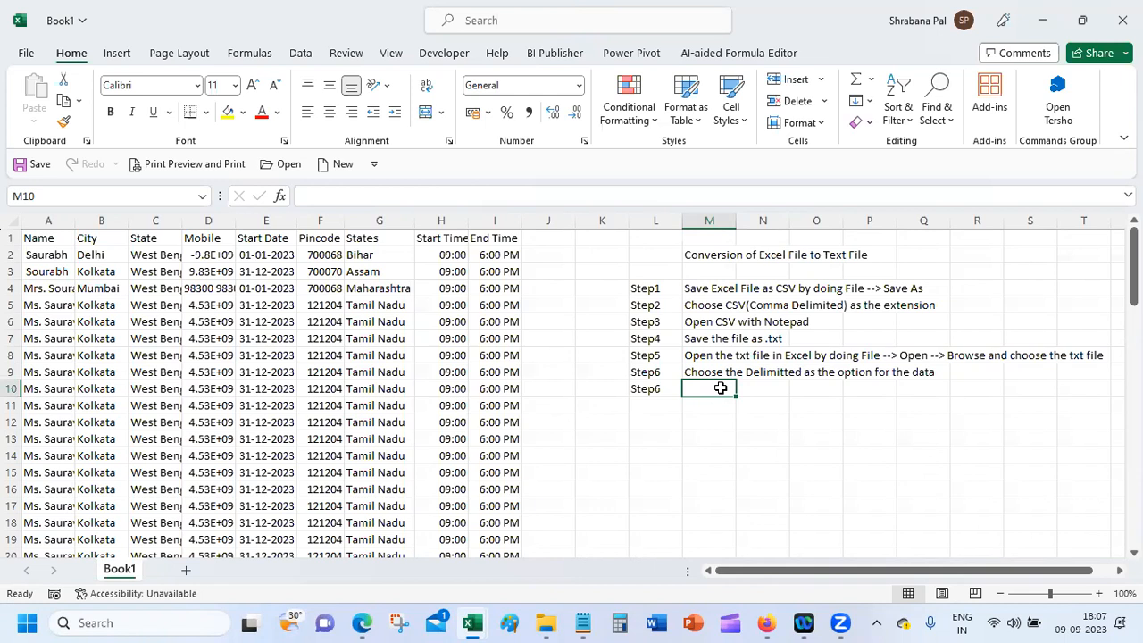
Step: Minimize the Book1, Book2, Excel-TipsTricks v2, File Explorer, Notepad, Palium_Exercises and browser windows
click(1051, 9)
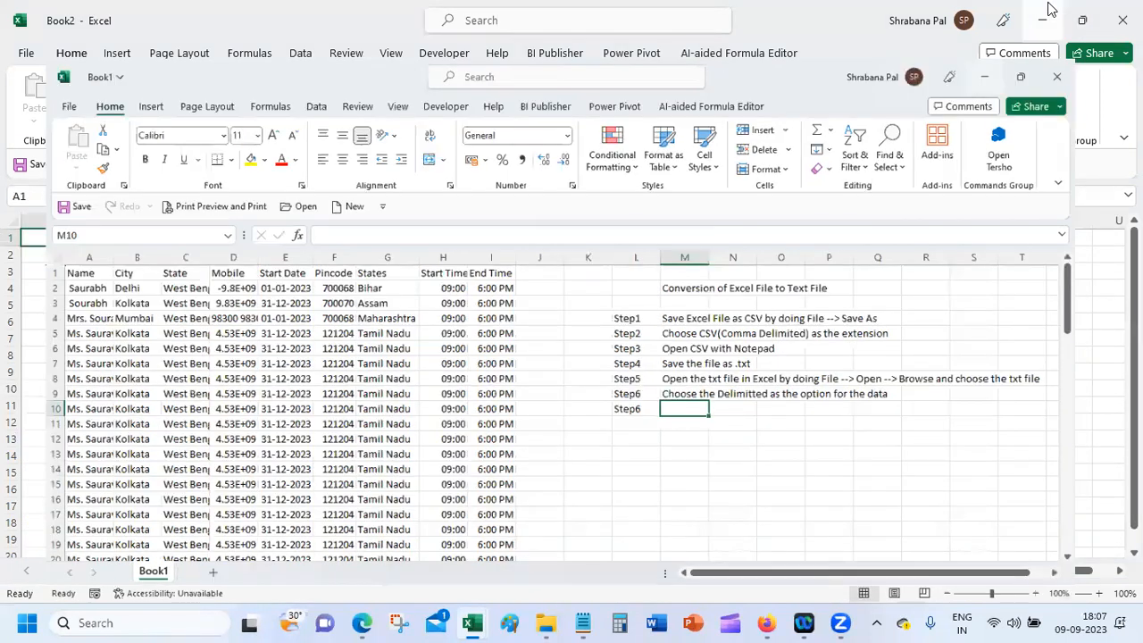
click(1047, 18)
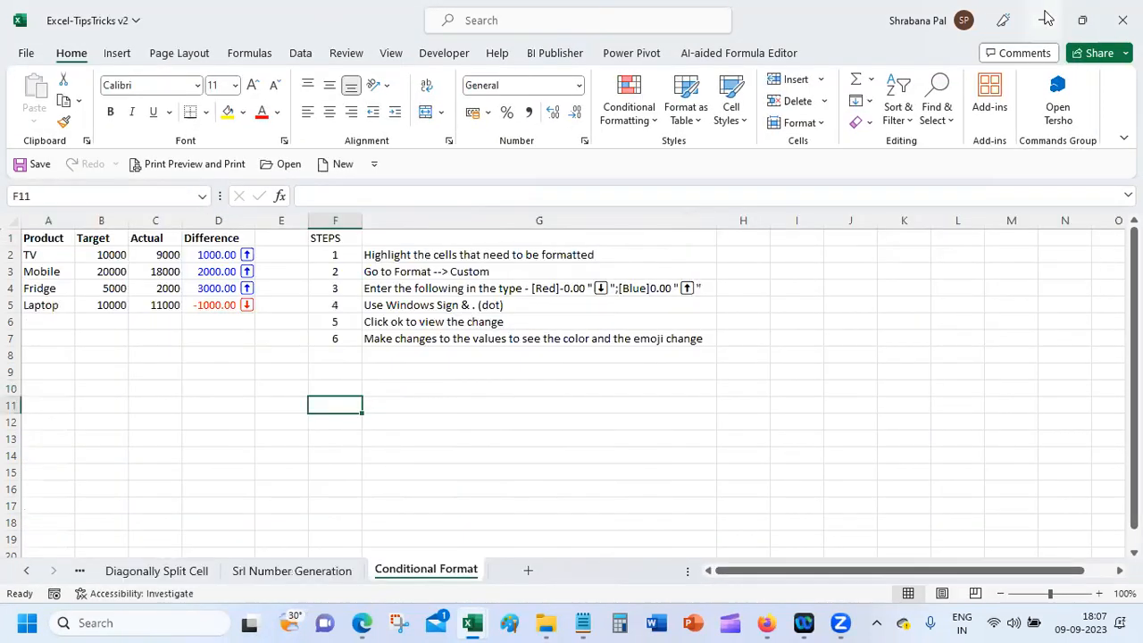
click(1046, 18)
click(1047, 18)
click(1046, 16)
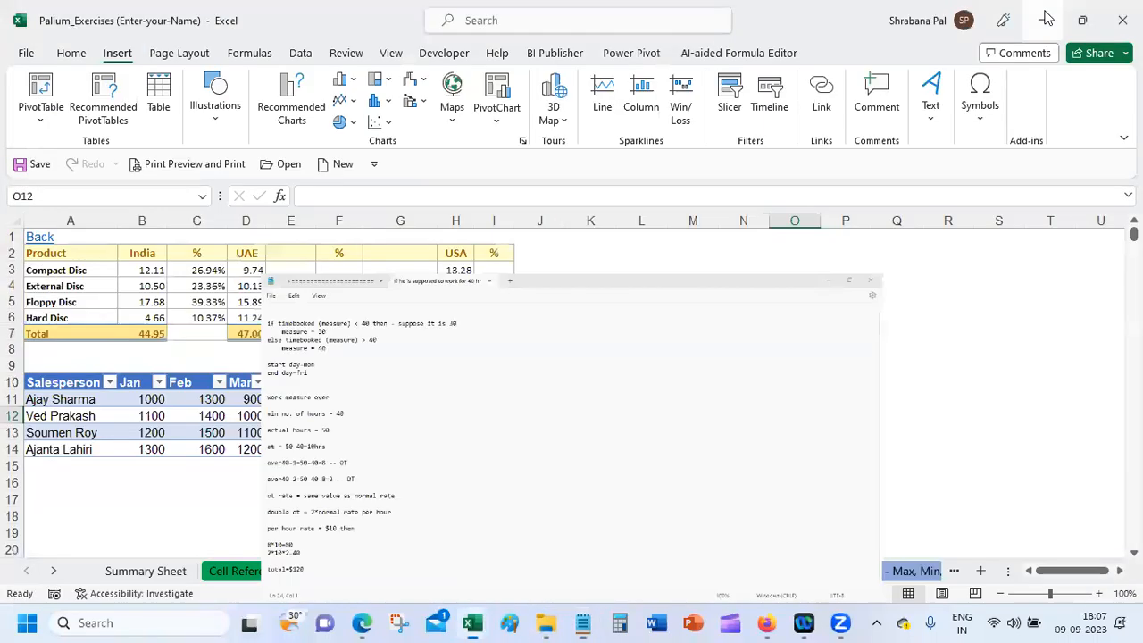
click(1043, 19)
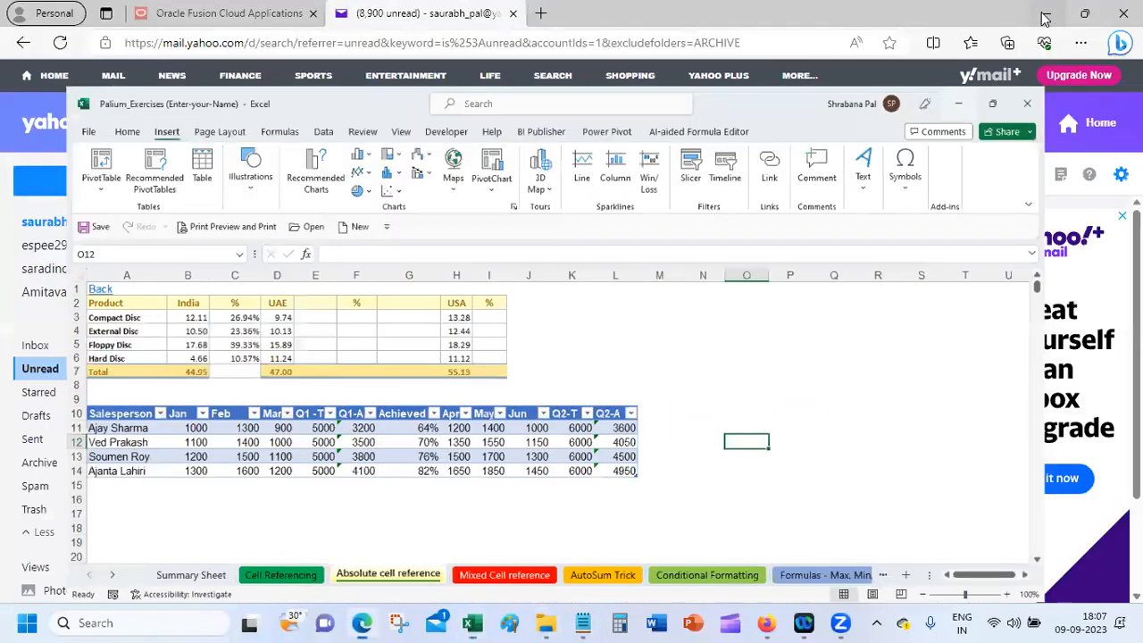
click(1043, 11)
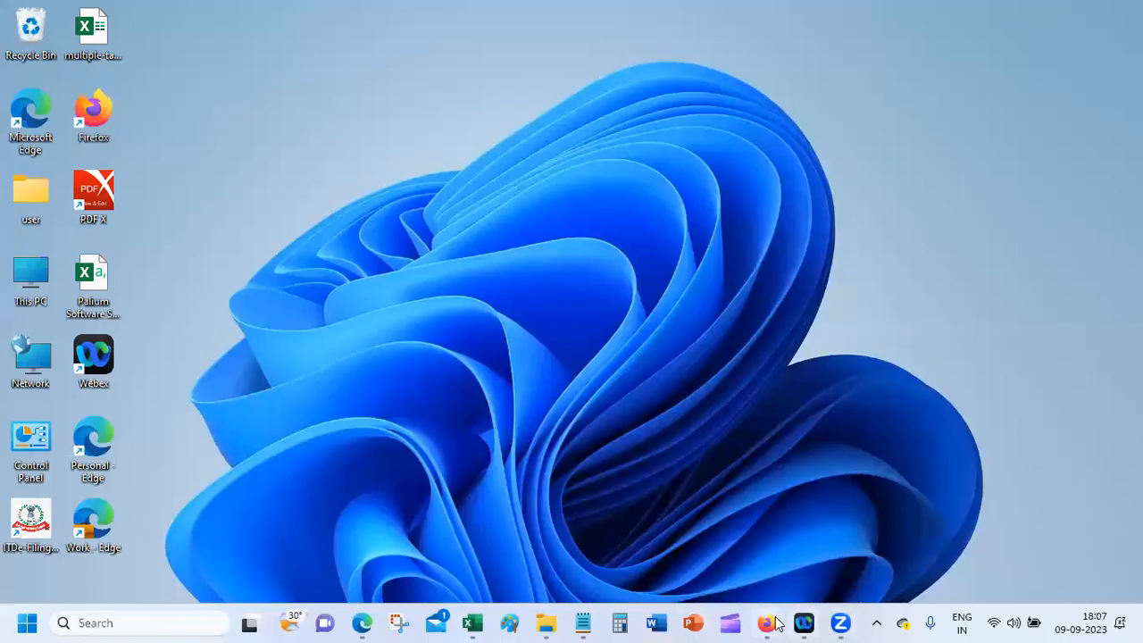
Step: Restore the Google Meet window, unmute the microphone, and return to the Book1 workbook
mouse_move(770, 623)
click(693, 524)
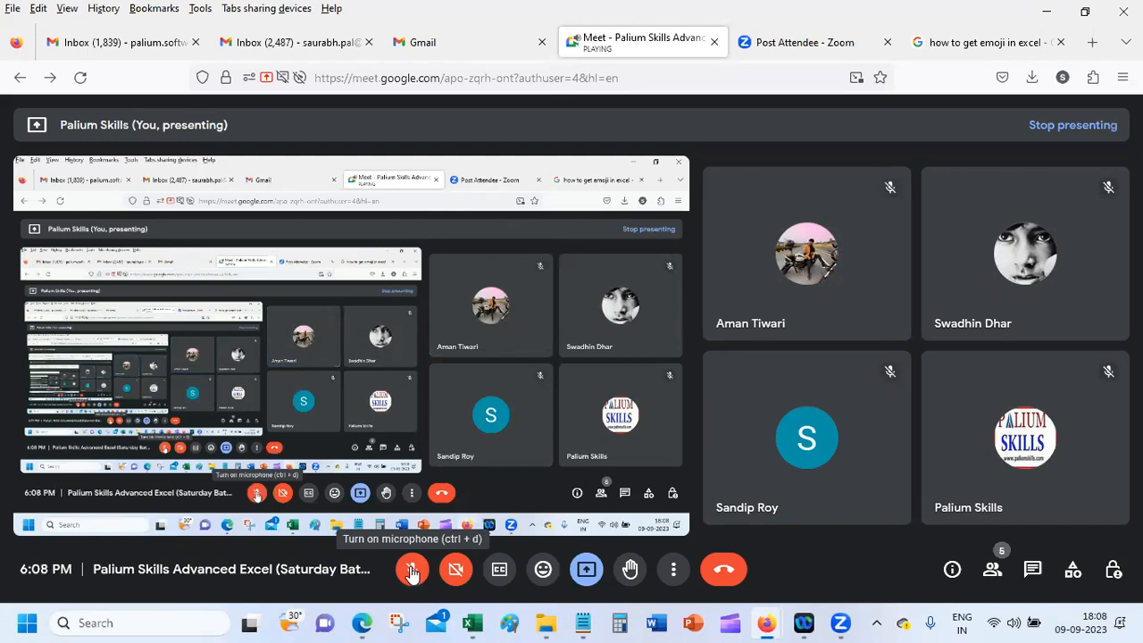
click(412, 572)
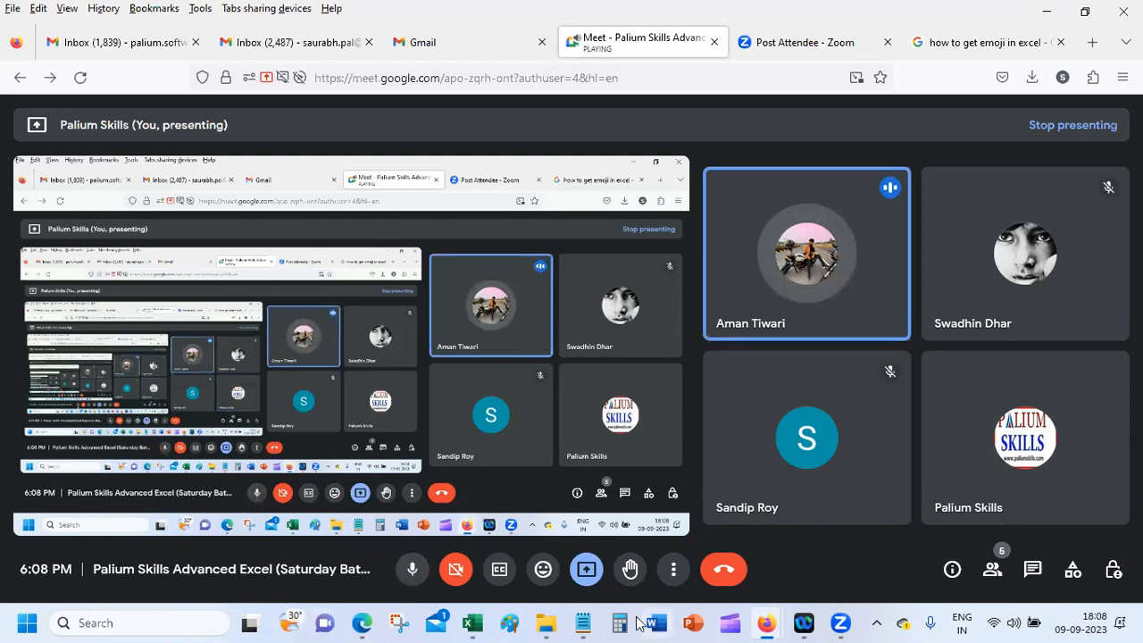
mouse_move(493, 612)
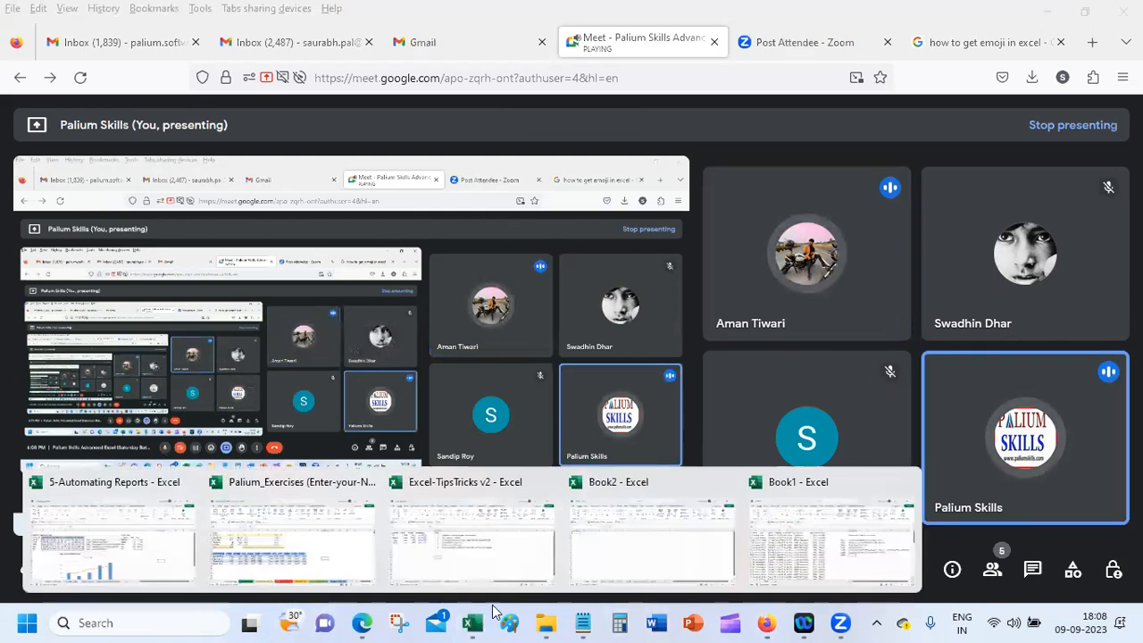
click(786, 526)
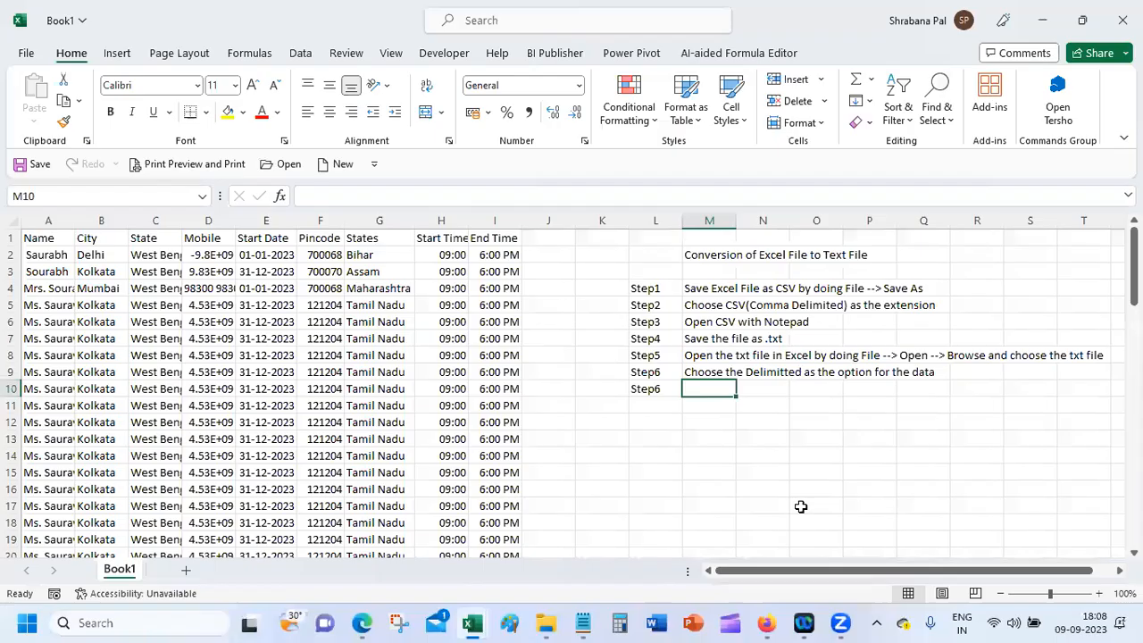
Step: Autofit column M, add "Then choose 'comma' as the separator" in M10, and save Book1
click(720, 374)
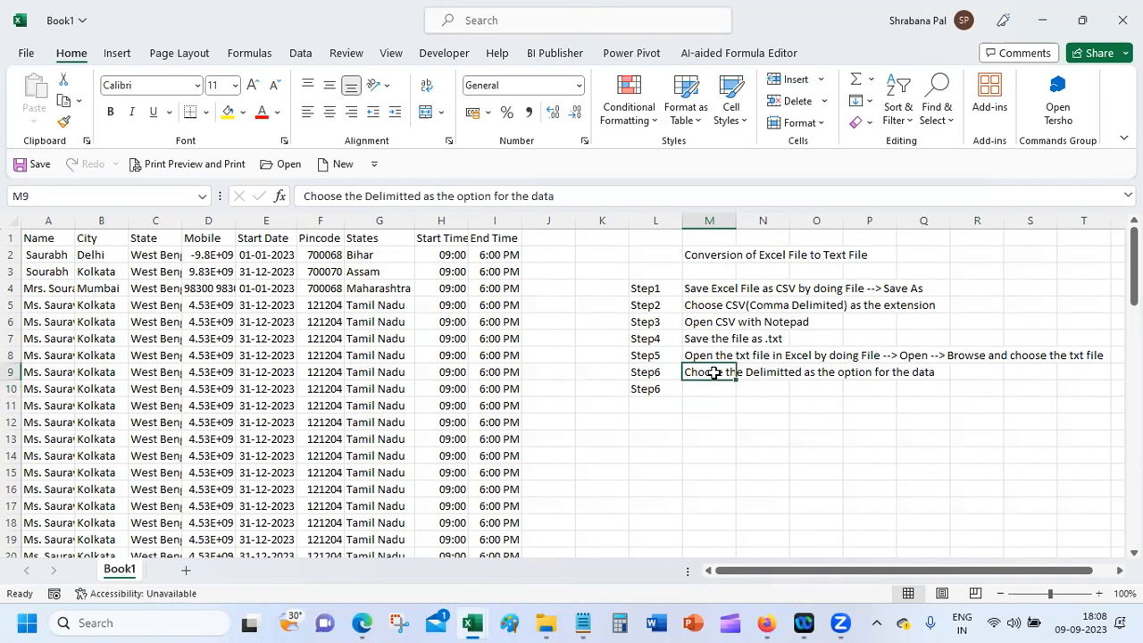
click(767, 623)
double_click(736, 220)
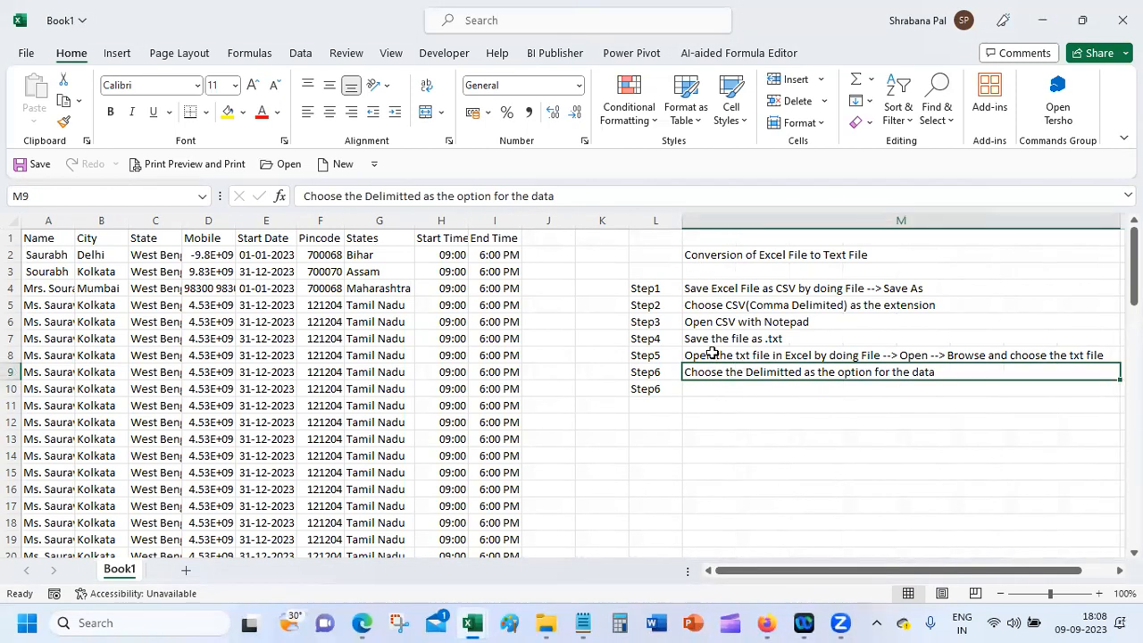
click(756, 387)
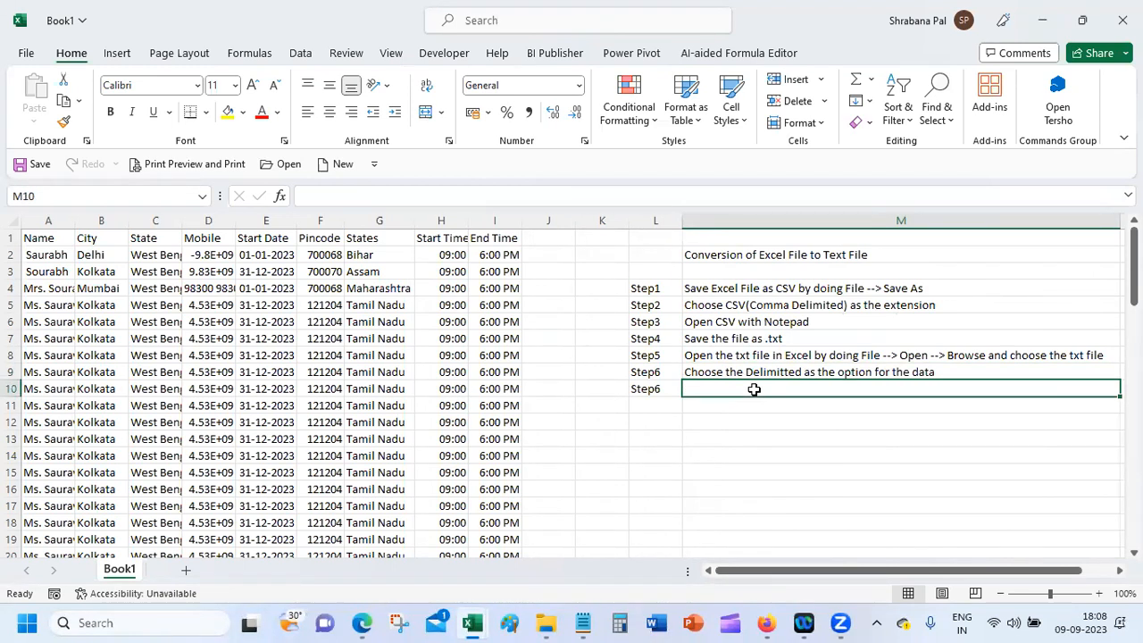
text(Then choose)
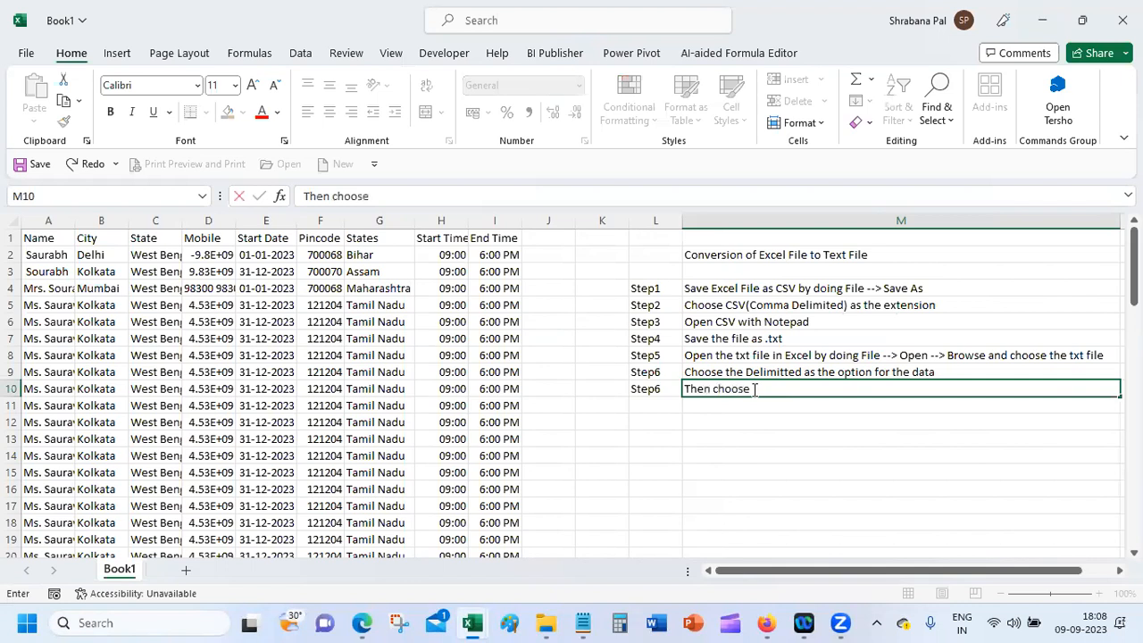
text( 'comma' as the)
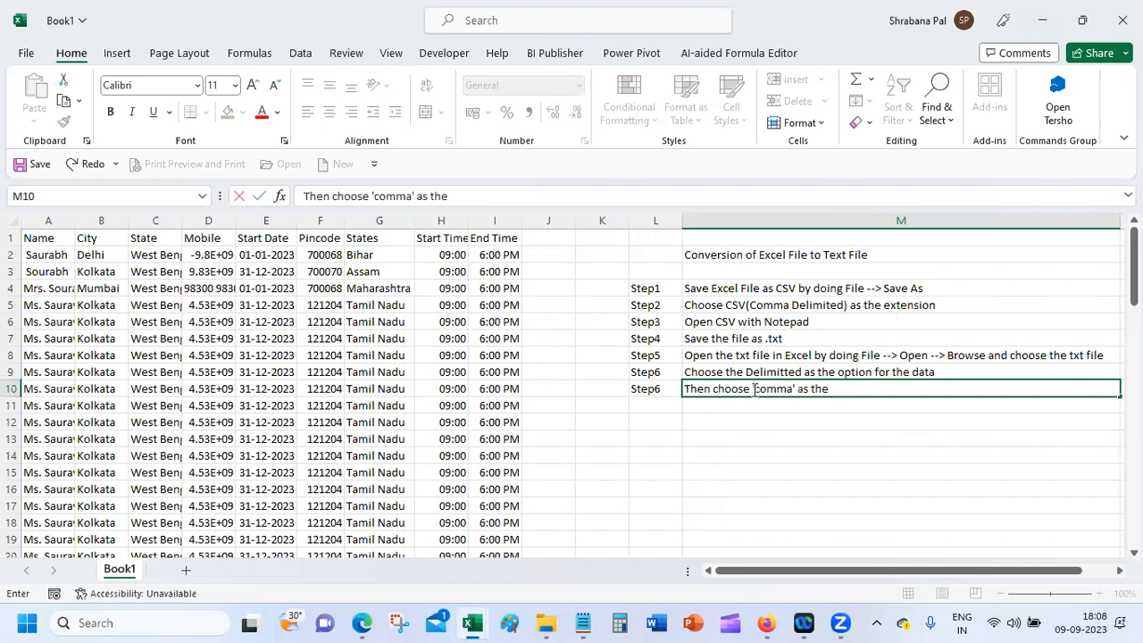
text( separate)
key(BackSpace)
text(or)
key(Return)
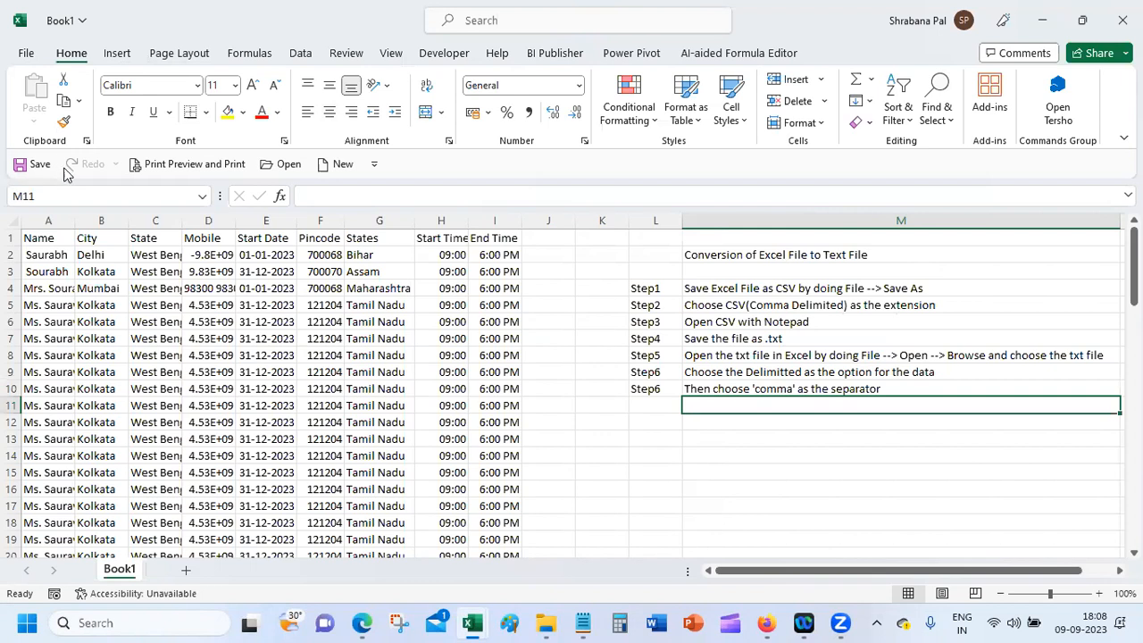
click(23, 166)
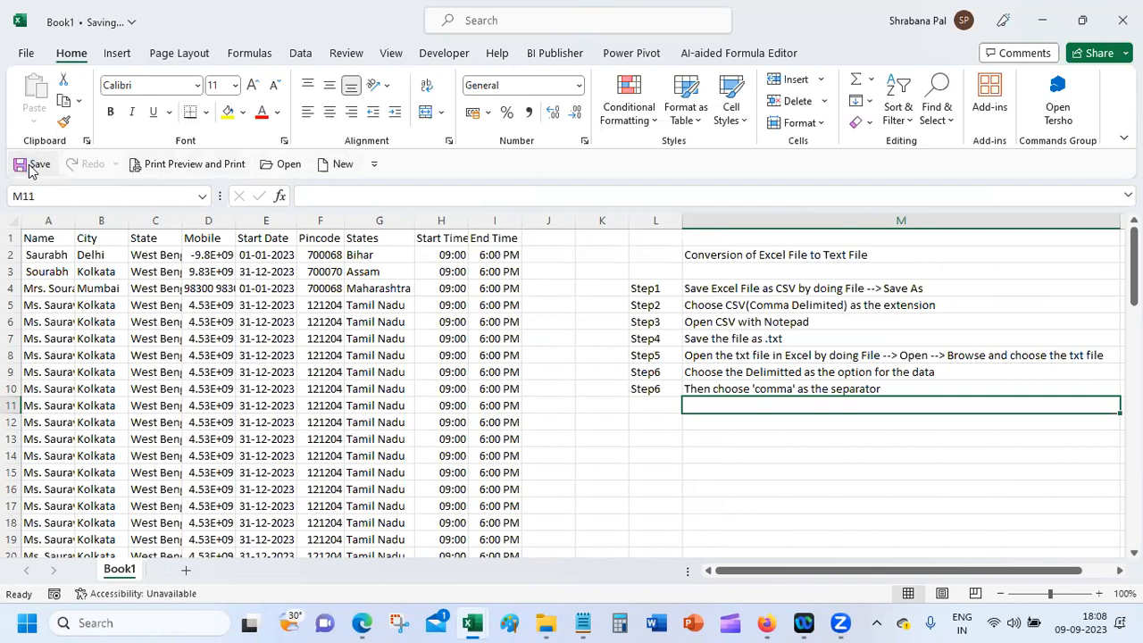
Step: Fit column L to the step labels, narrow column M, and bold the title in M2
click(766, 389)
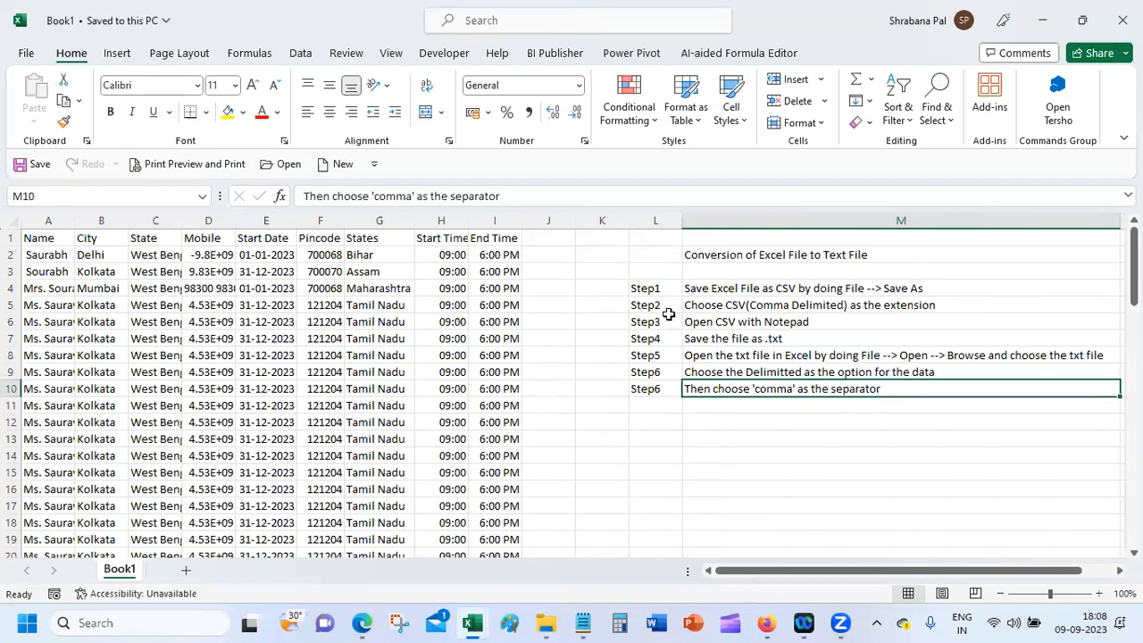
click(662, 289)
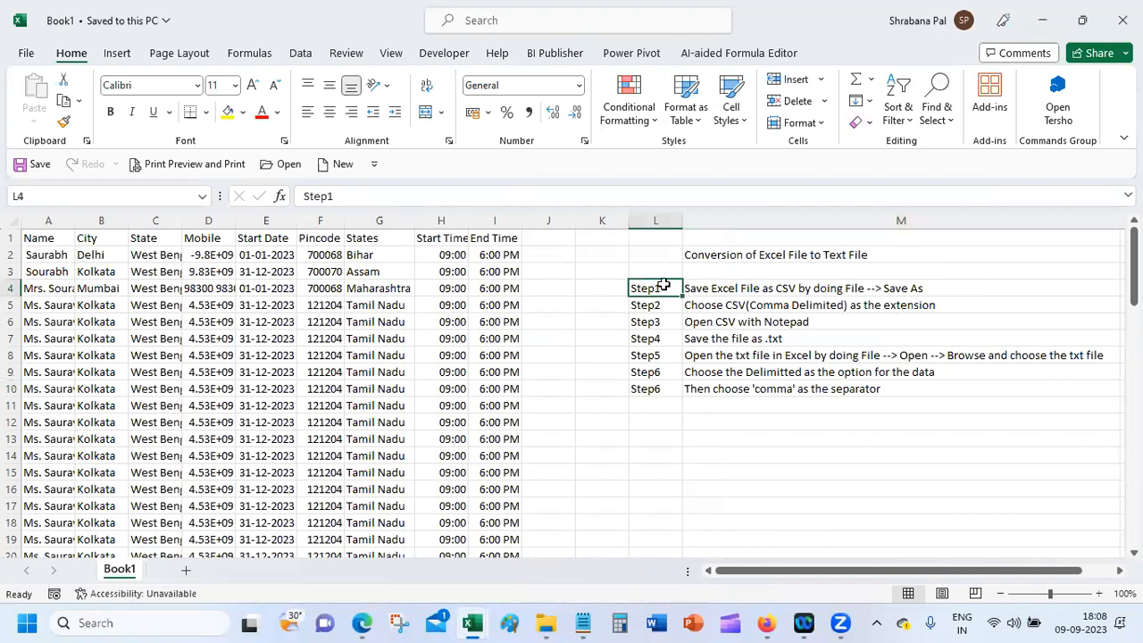
double_click(681, 224)
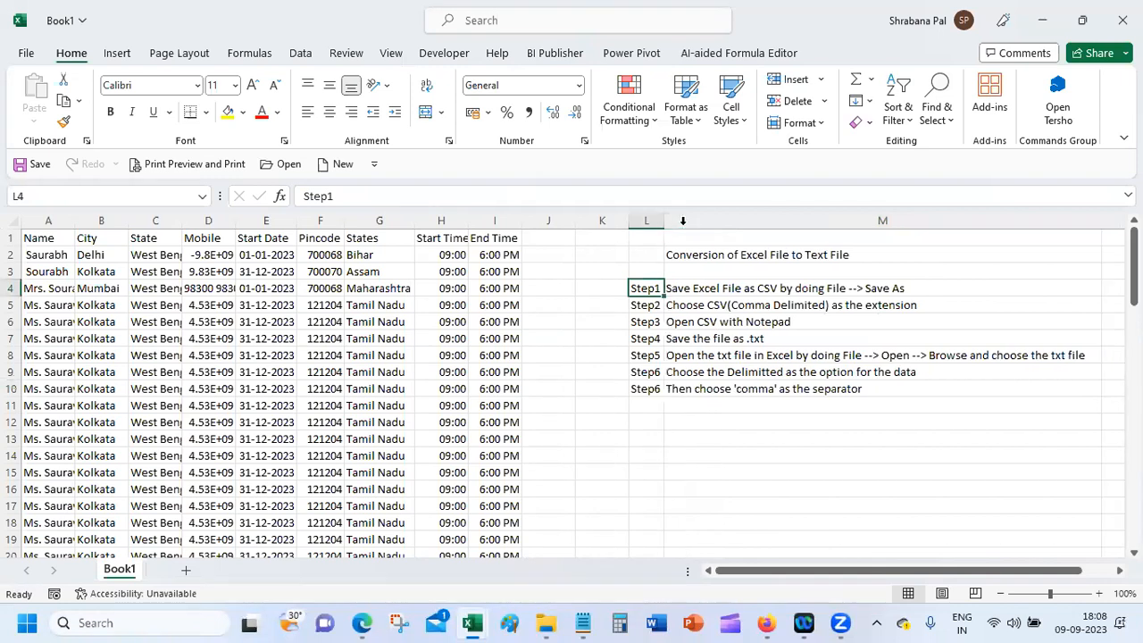
click(757, 371)
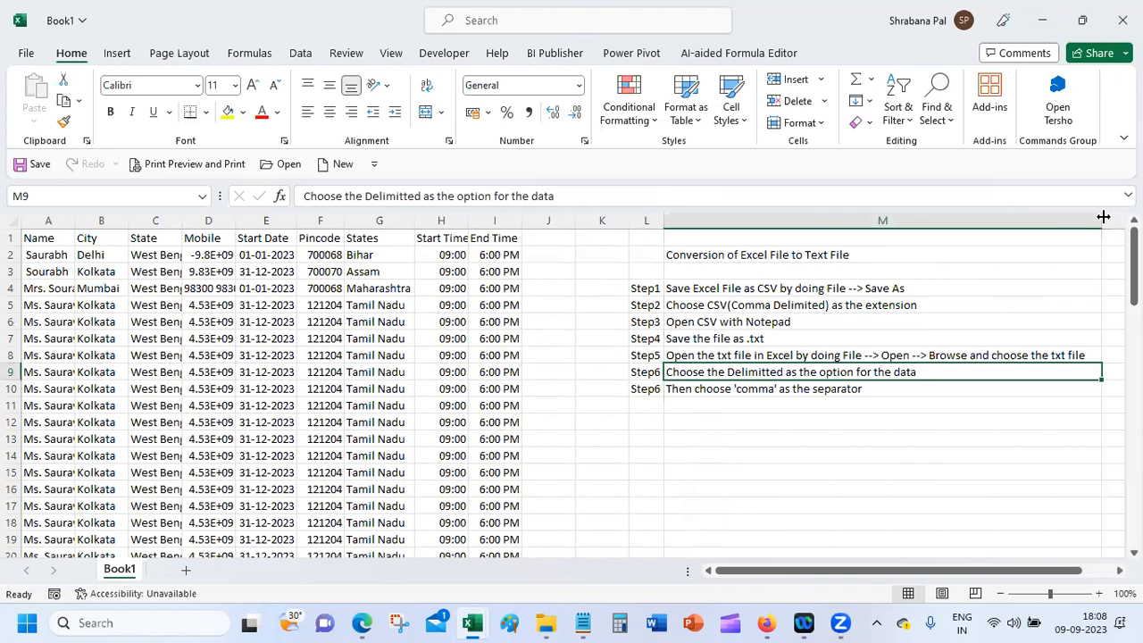
drag(1104, 217, 1096, 217)
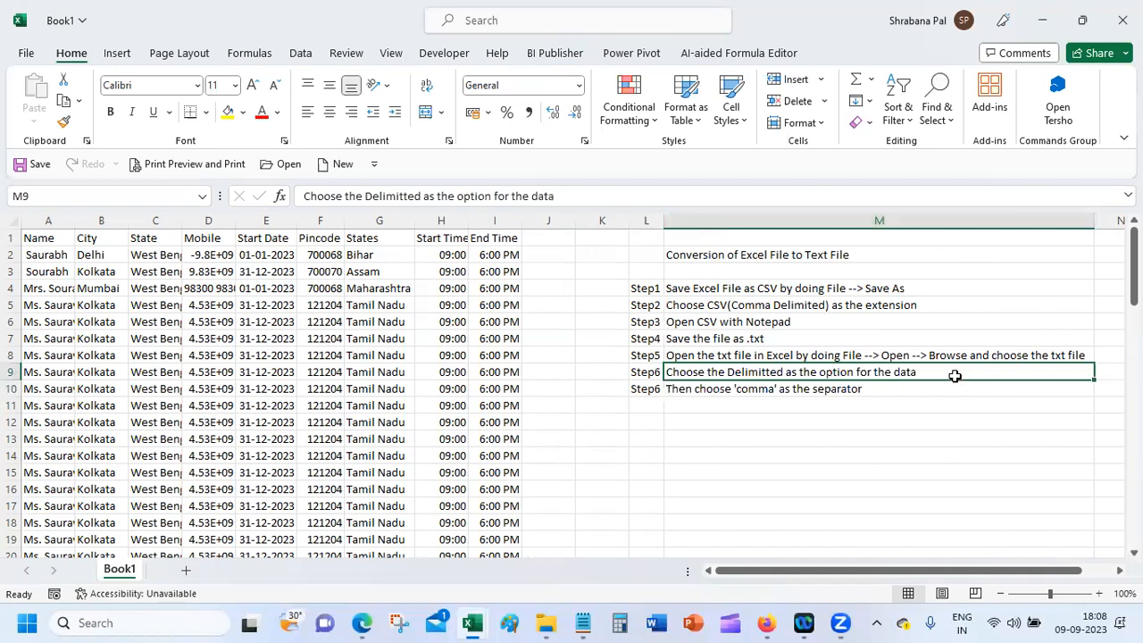
click(735, 251)
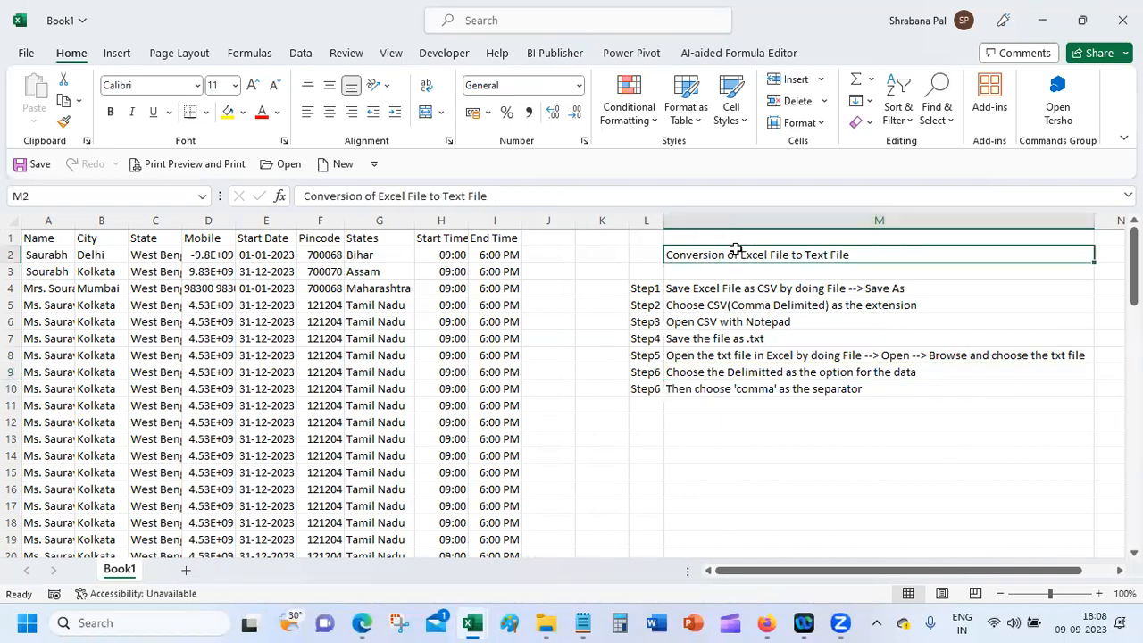
key(ctrl+b)
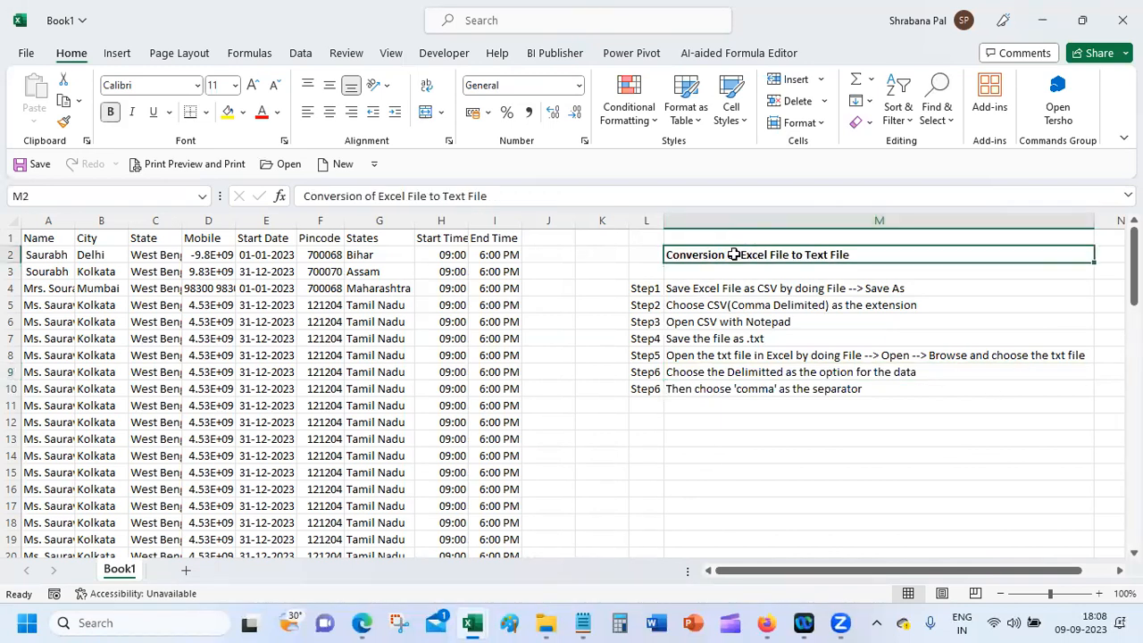
click(757, 410)
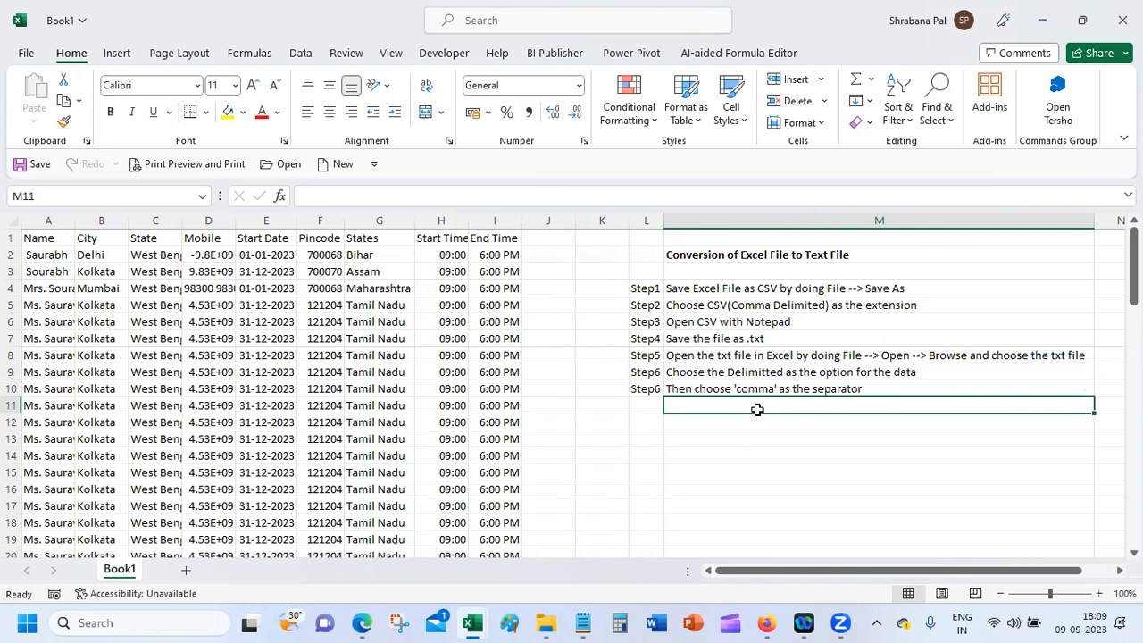
Step: Renumber L10 to Step7 and add Step8 'Choose Next and click ok to import the data into Excel'
click(646, 388)
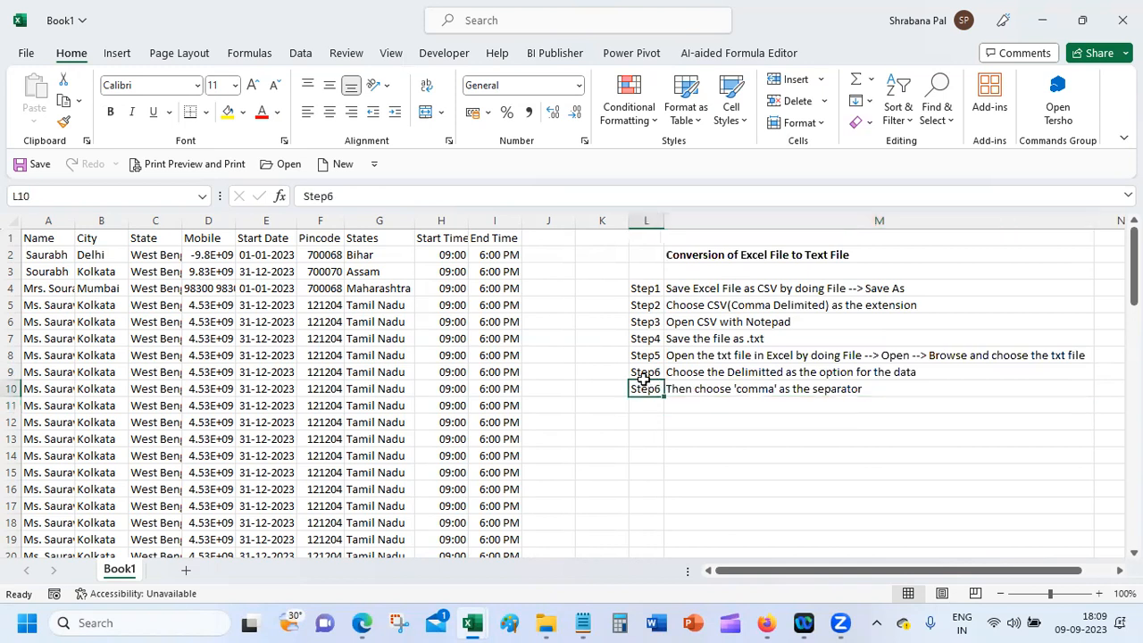
double_click(356, 196)
click(356, 195)
key(BackSpace)
text(7)
key(Return)
text(Step)
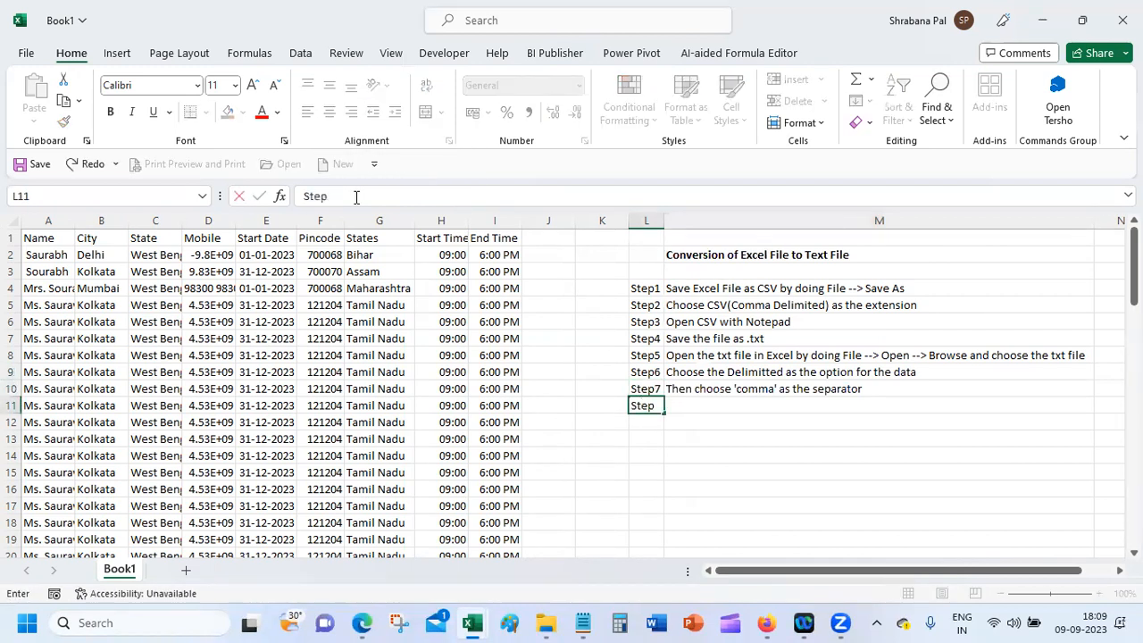
text(8)
key(Tab)
text(Ch)
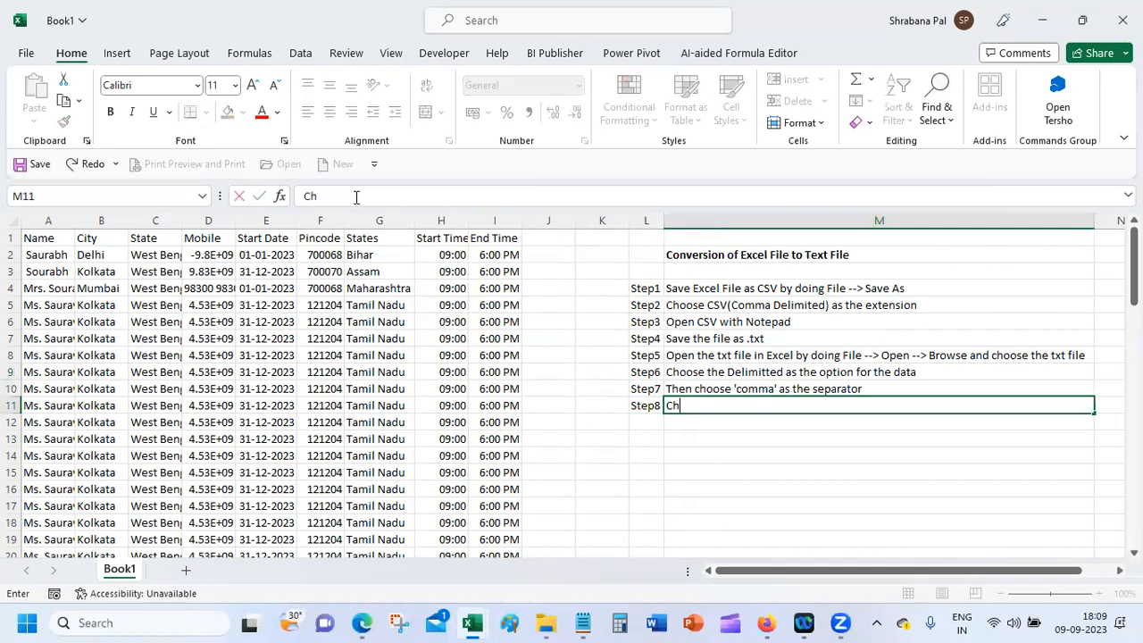
text(oose Next and c)
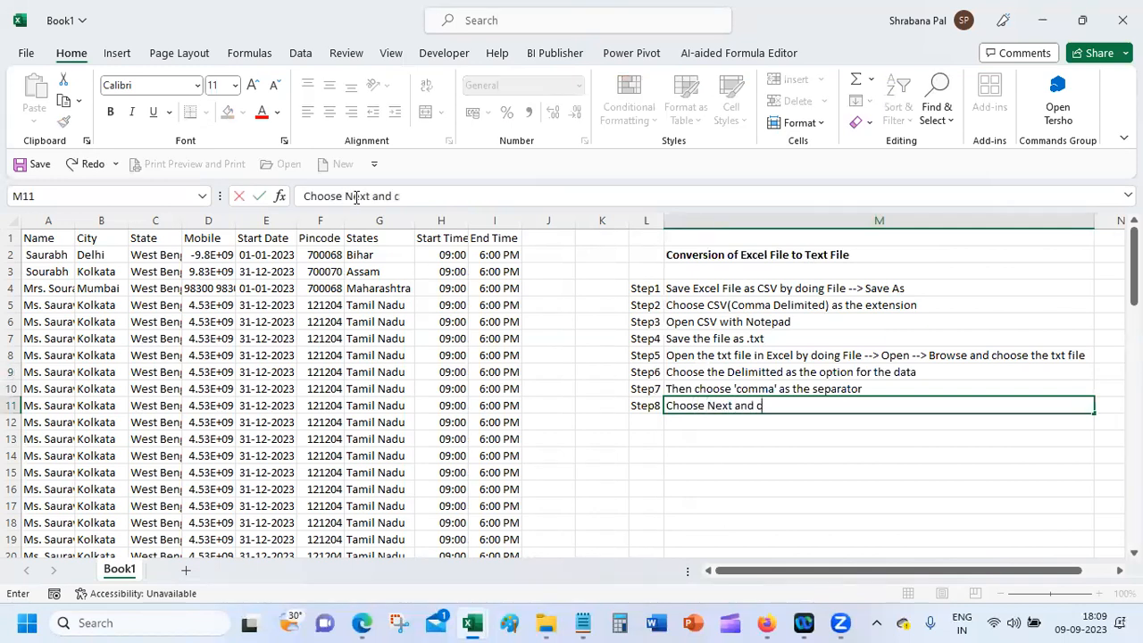
text(lick ok to import the data into Excel)
key(Return)
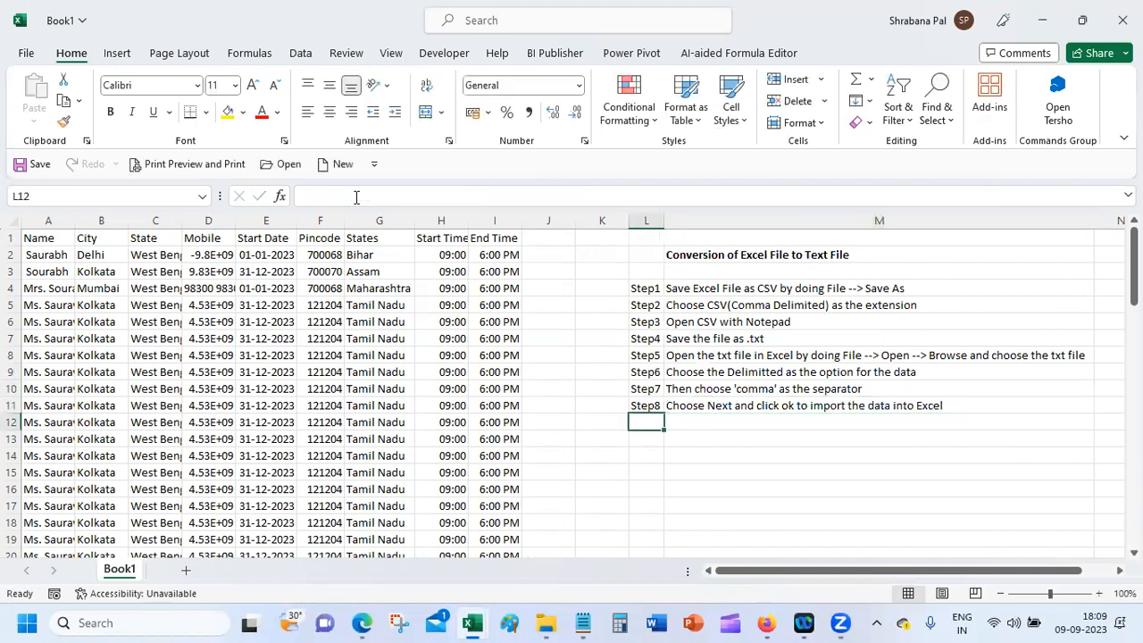
Step: Autofit the Mobile column so phone numbers display in full
click(719, 306)
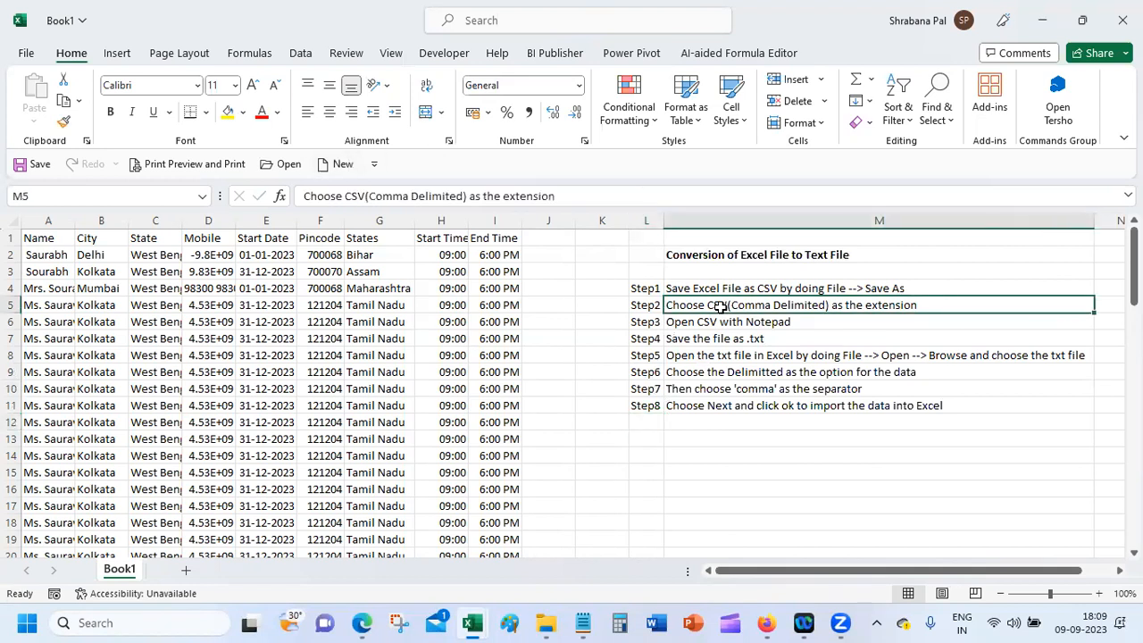
double_click(240, 221)
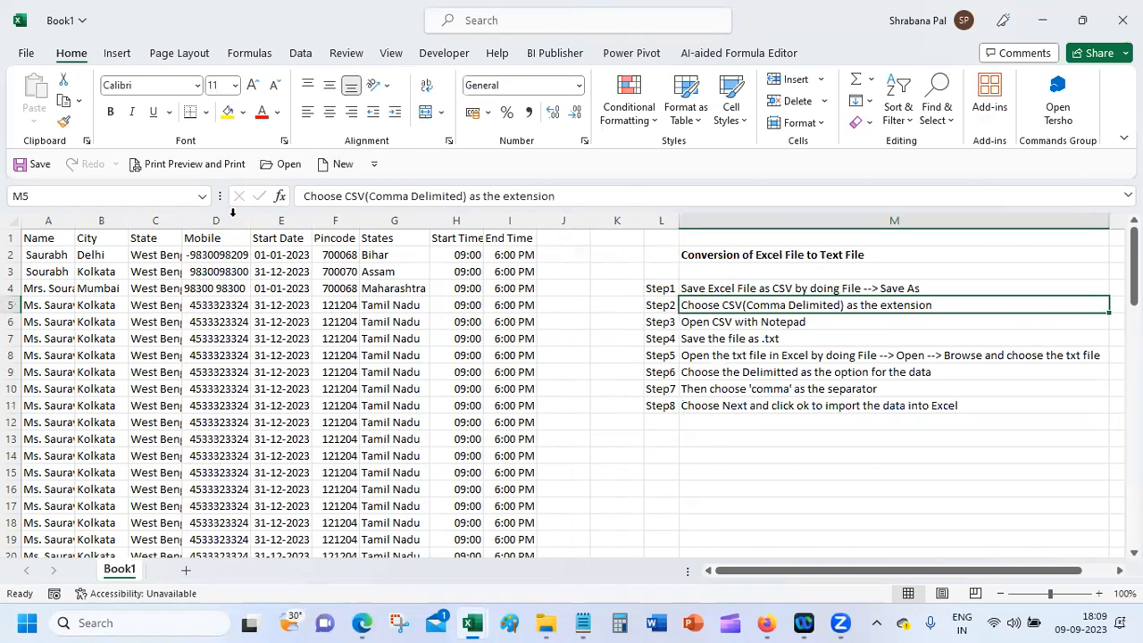
click(281, 323)
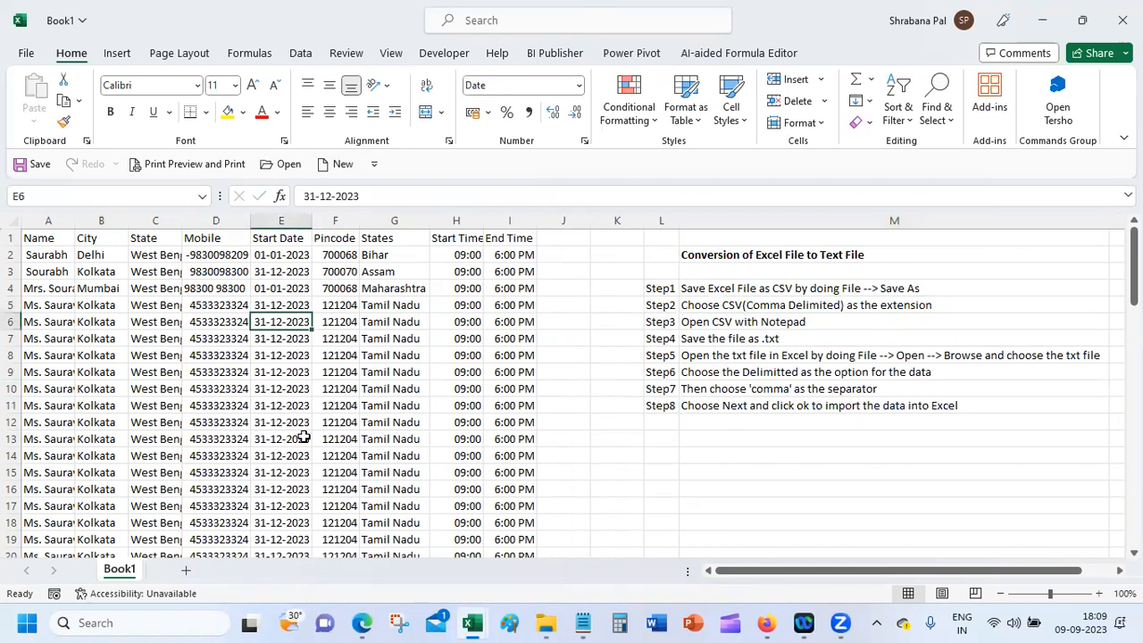
Step: In Palium_Exercises' Mixed Cell reference sheet, start a Save As to Documents as CSV (Comma delimited)
mouse_move(473, 622)
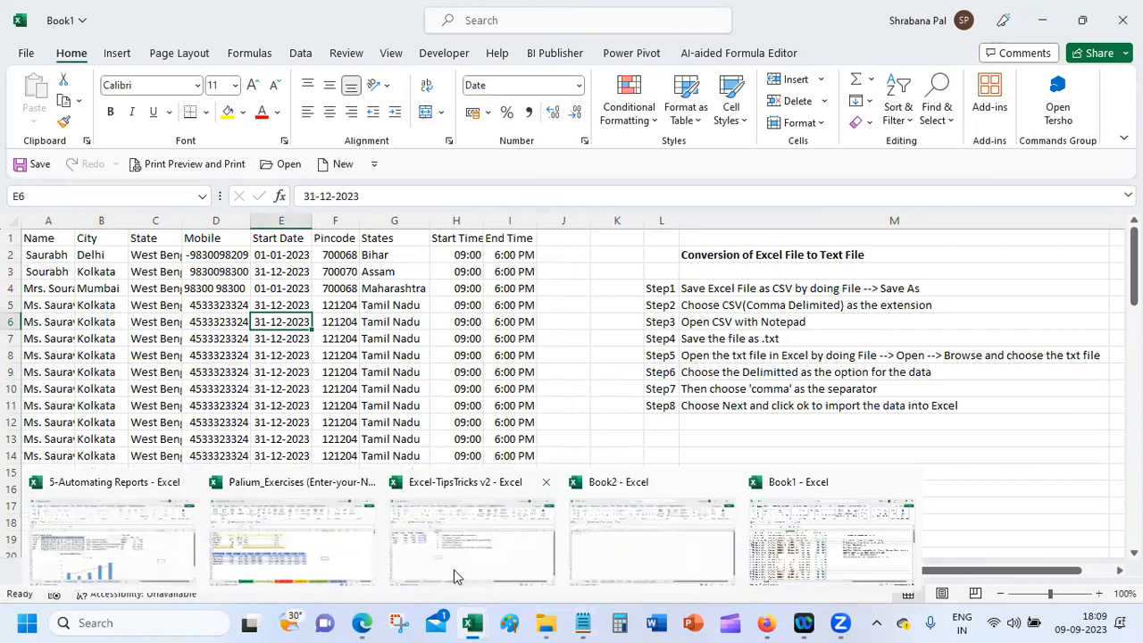
click(247, 537)
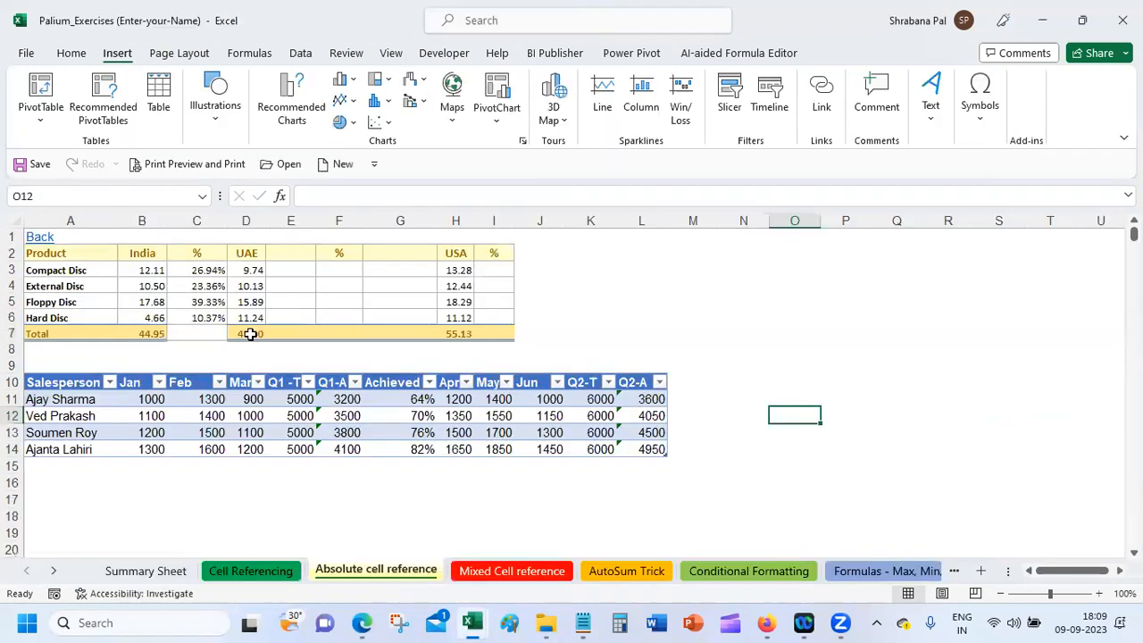
click(485, 576)
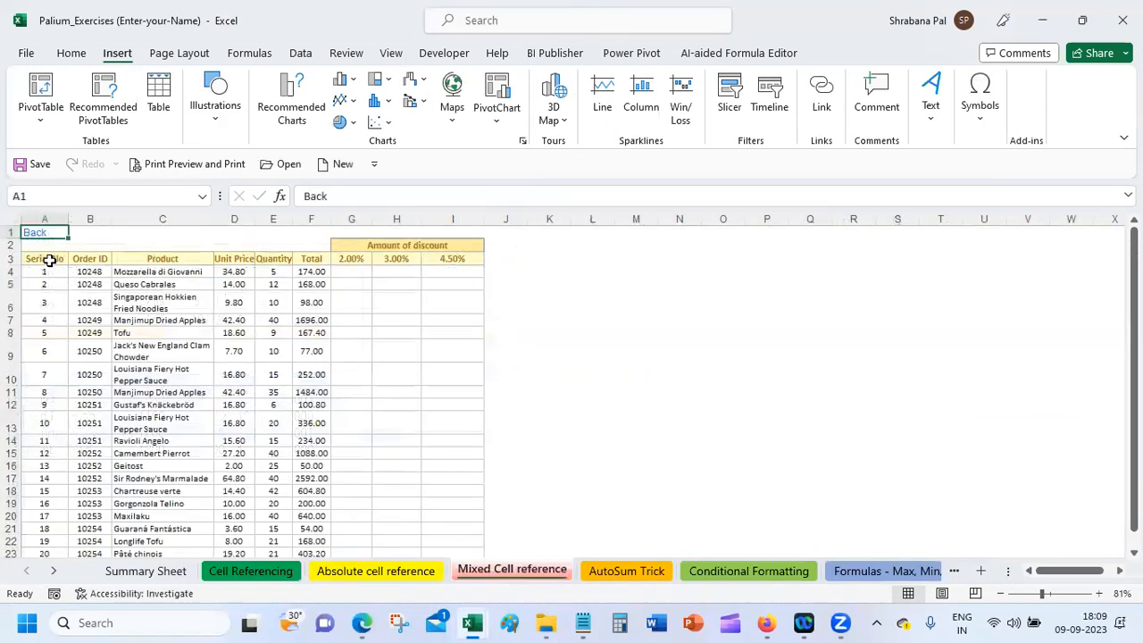
click(131, 288)
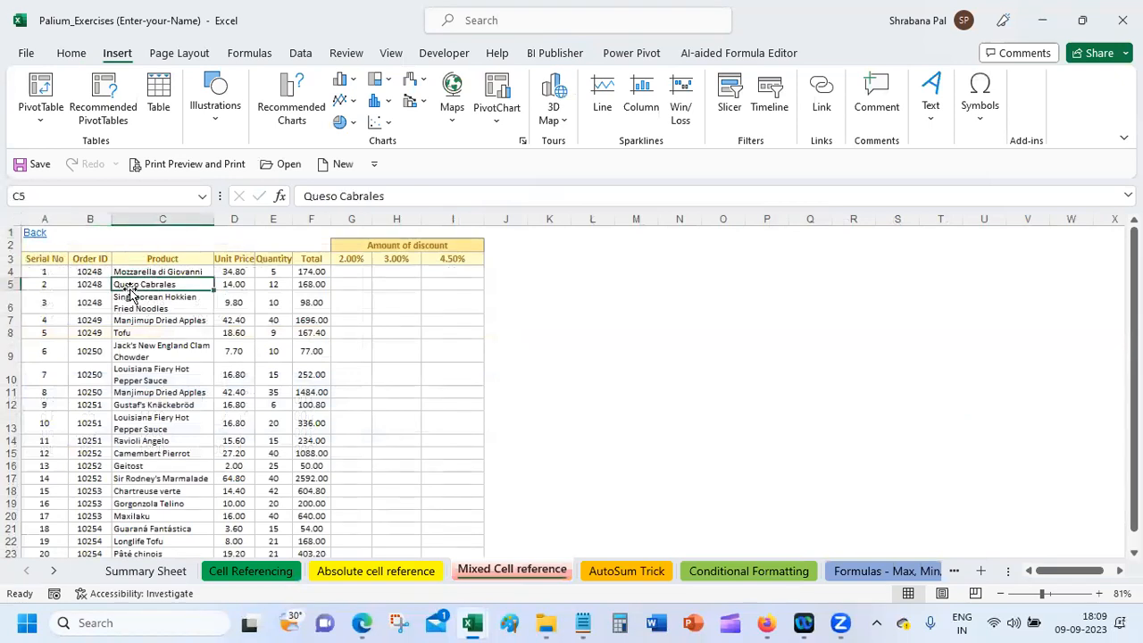
click(29, 53)
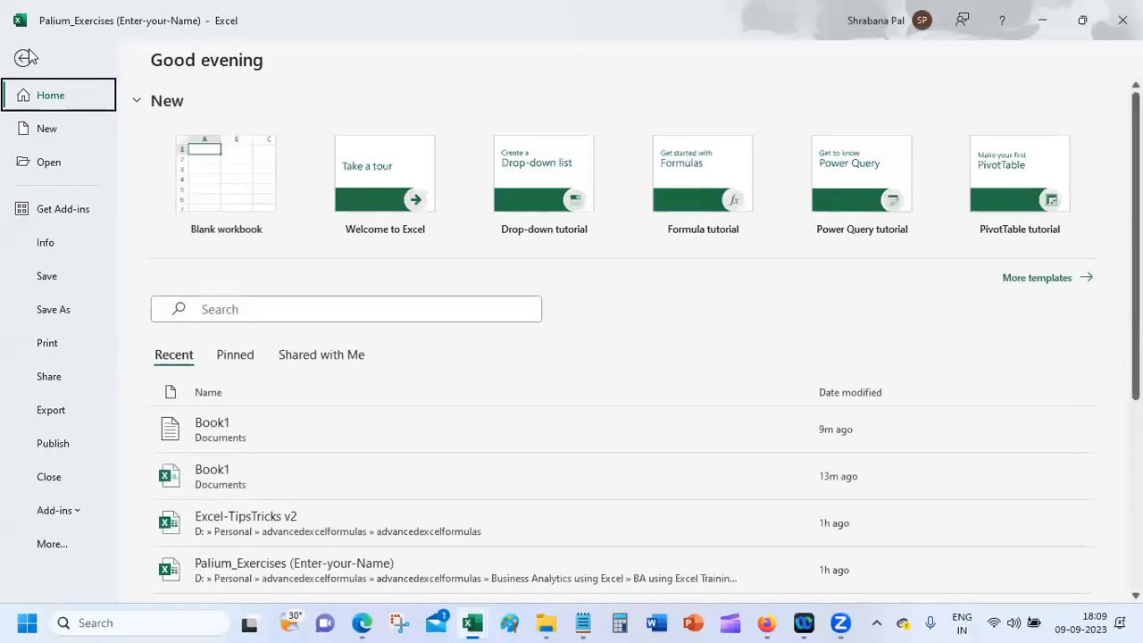
click(64, 310)
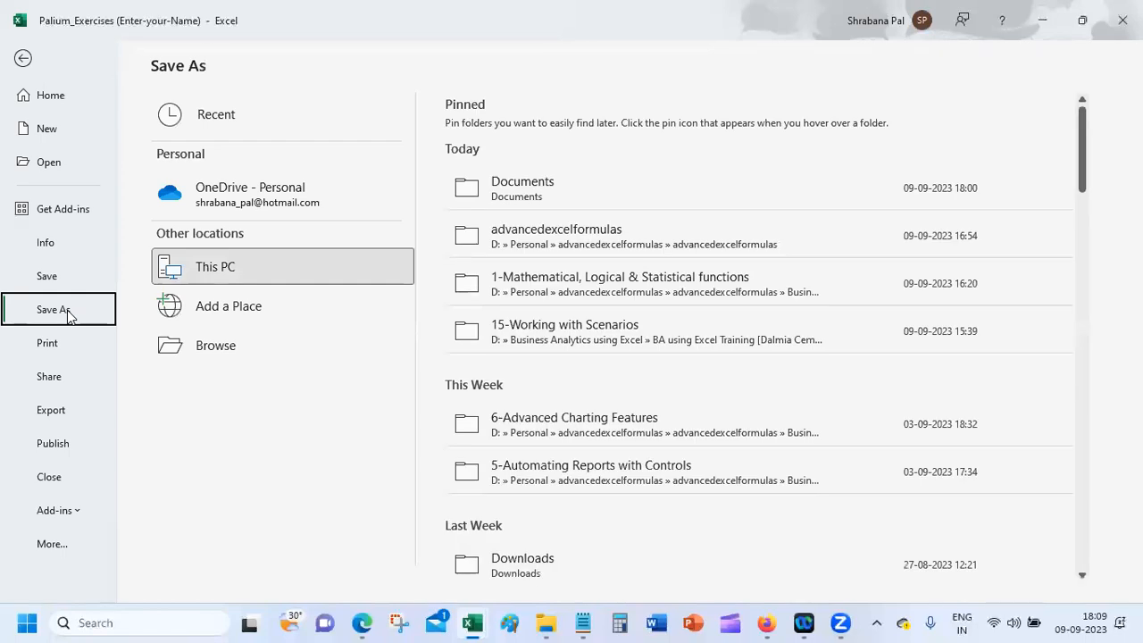
click(674, 189)
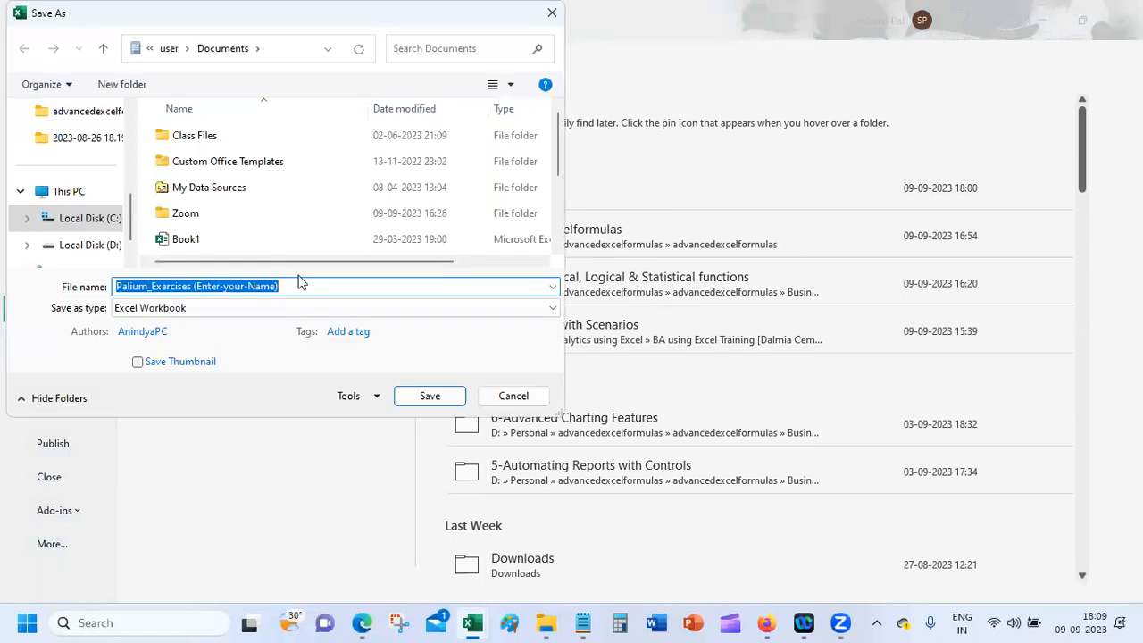
click(246, 310)
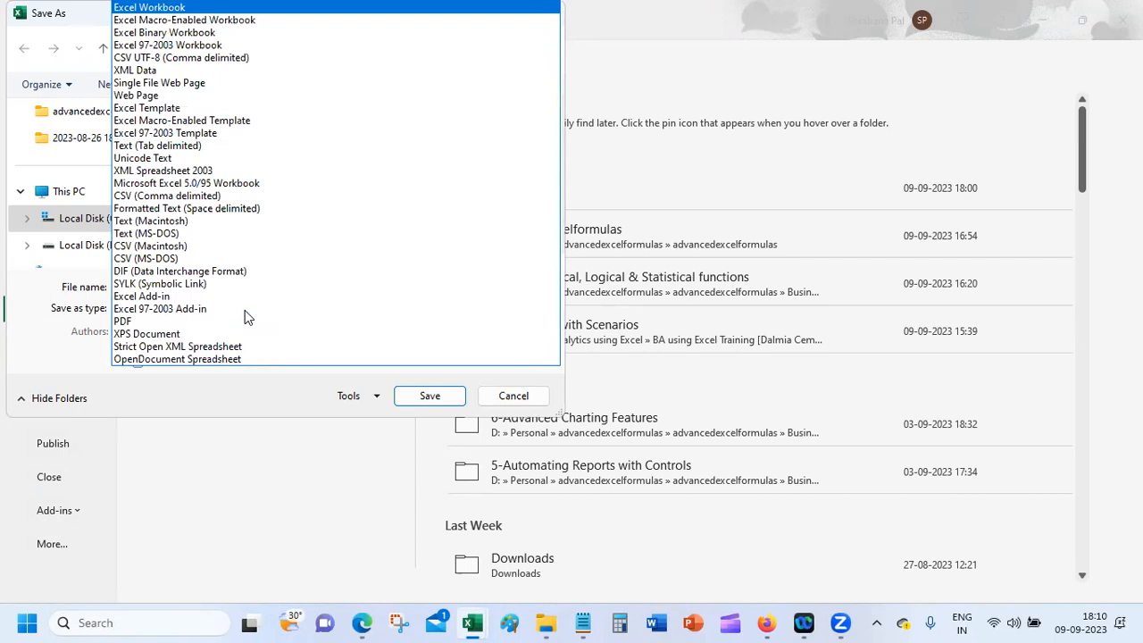
click(186, 198)
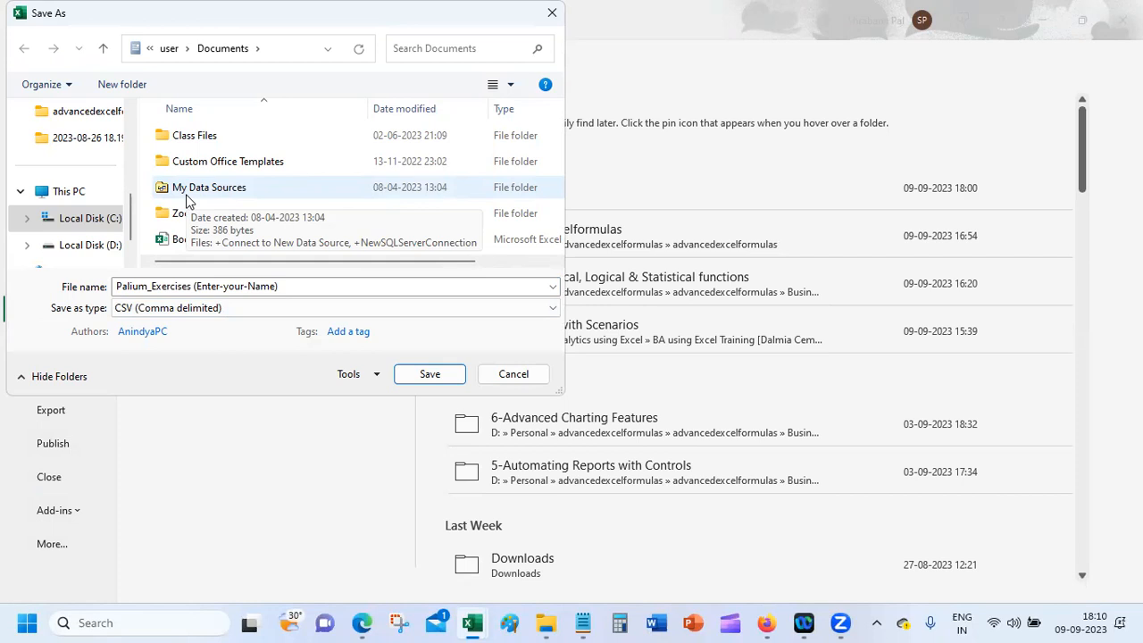
Step: Check the Meet call, reselect CSV (Comma delimited) in the save dialog, then cancel the save
mouse_move(777, 623)
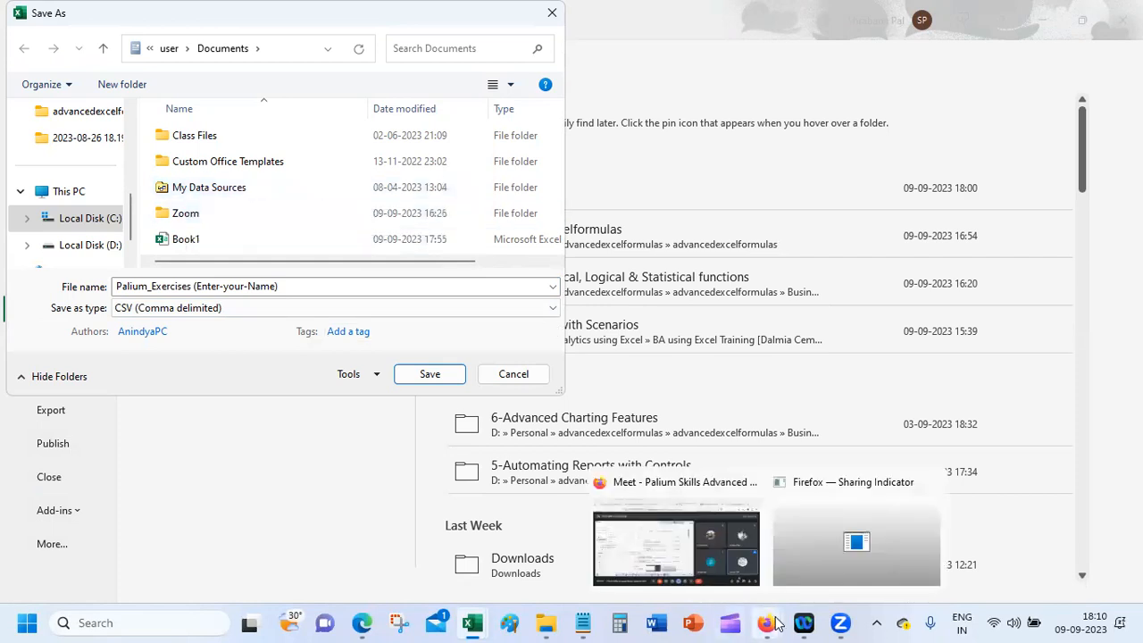
click(635, 549)
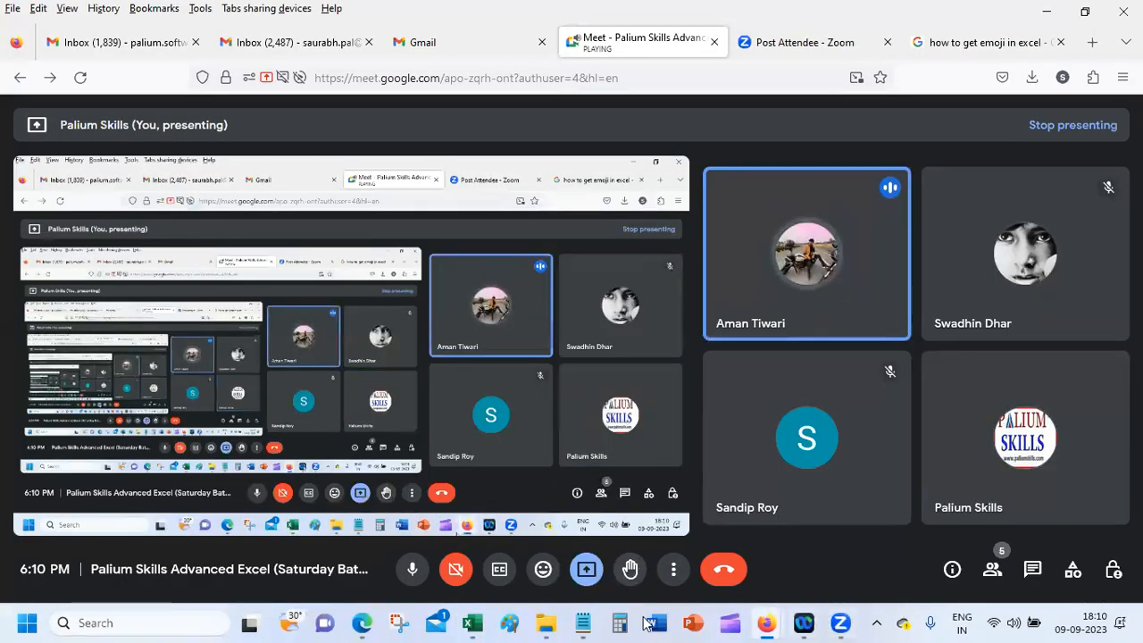
mouse_move(472, 623)
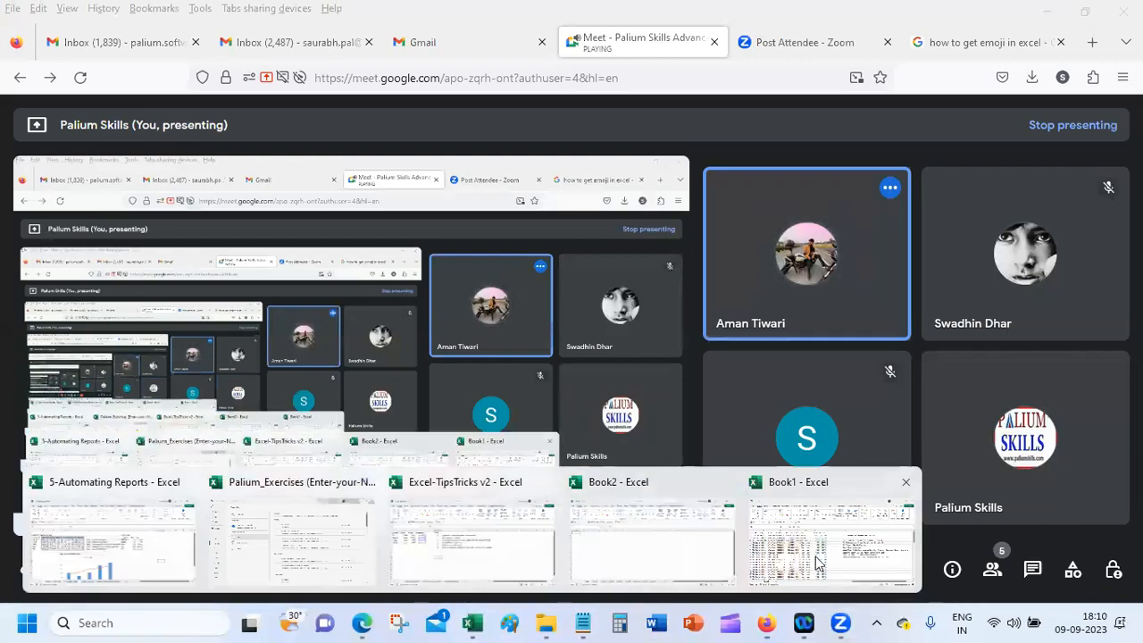
click(317, 567)
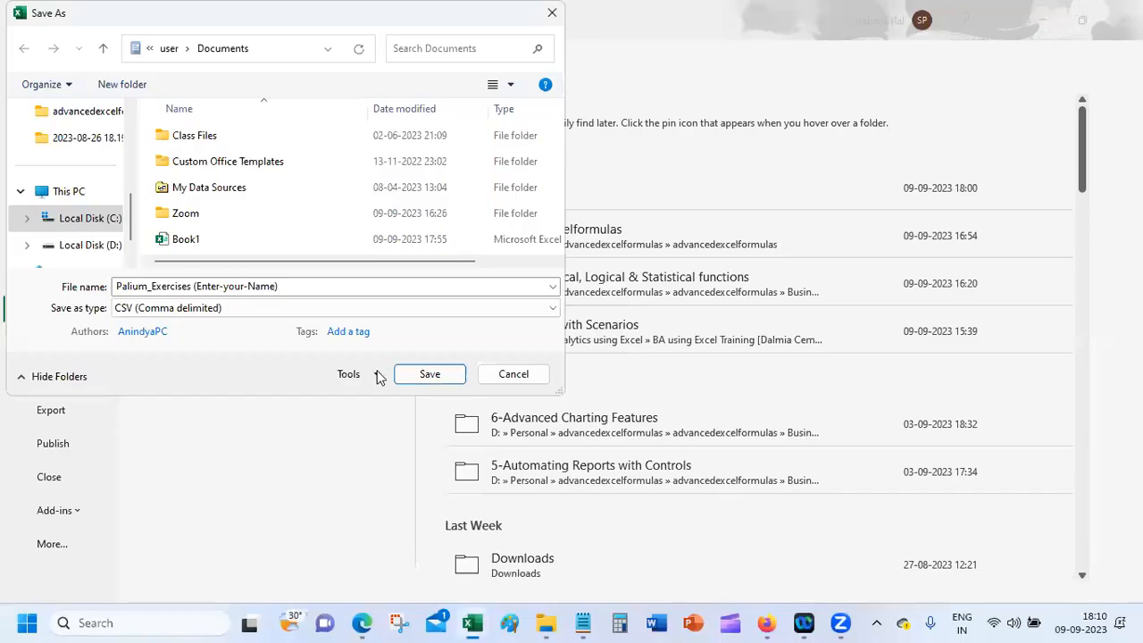
click(223, 308)
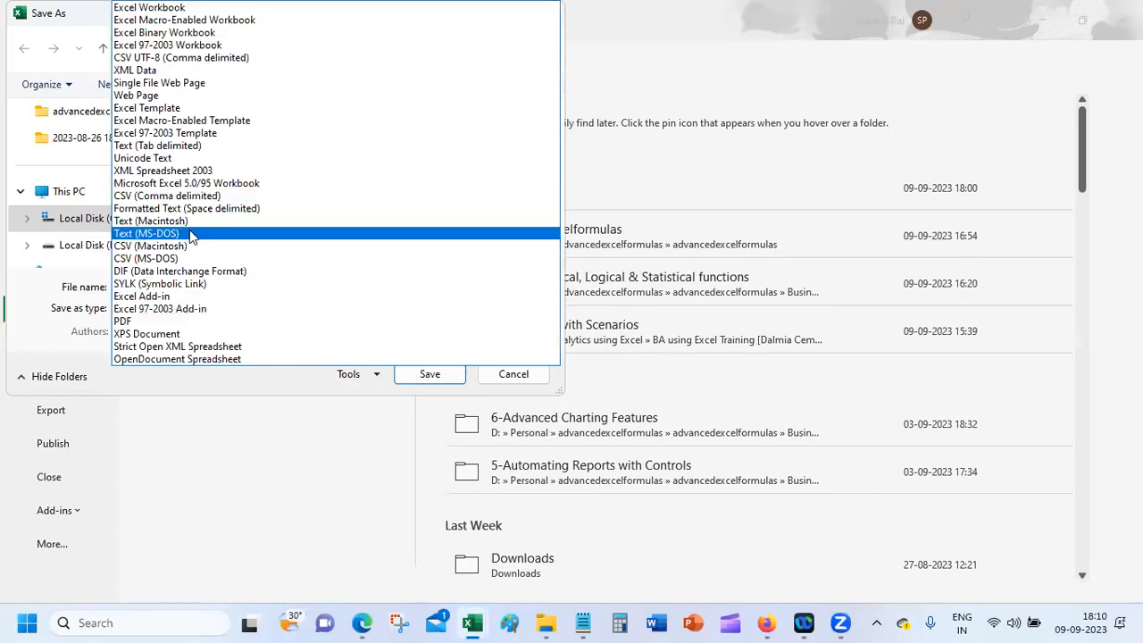
click(202, 195)
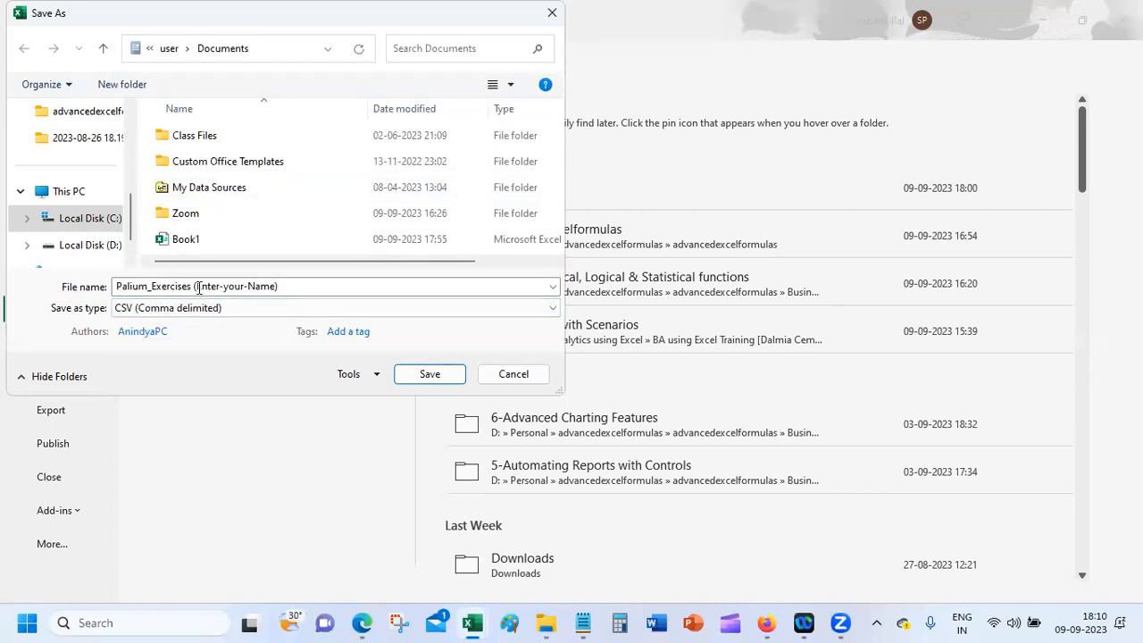
click(533, 376)
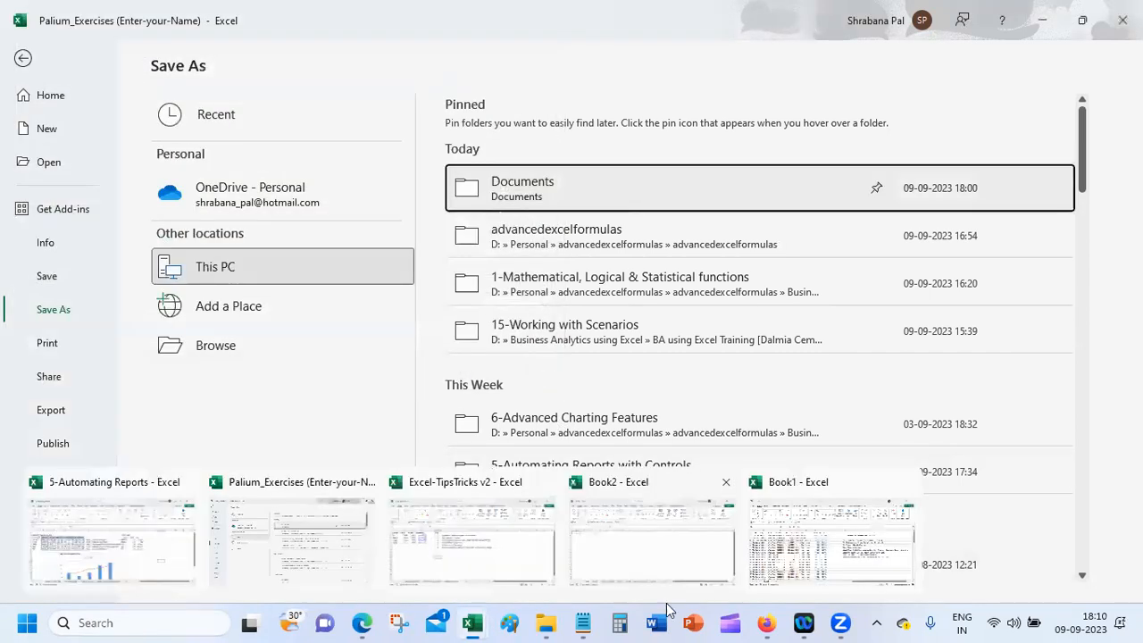
Step: Preview Book1's comma-separated contents from File Explorer's Recent files, then go back to Excel
click(545, 622)
click(412, 417)
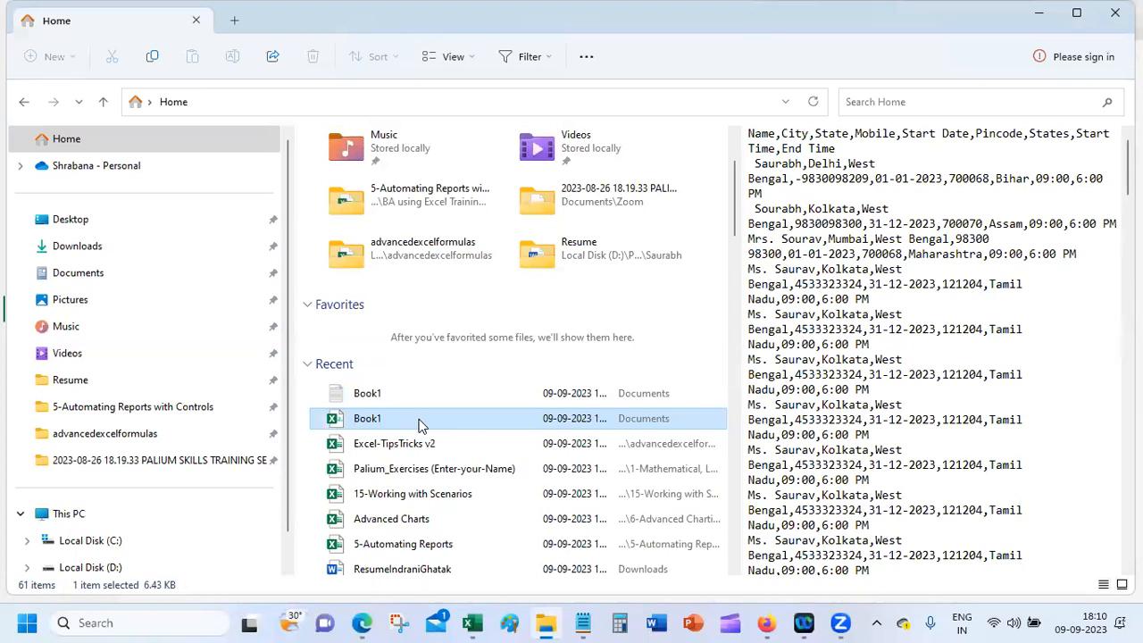
click(505, 444)
click(478, 424)
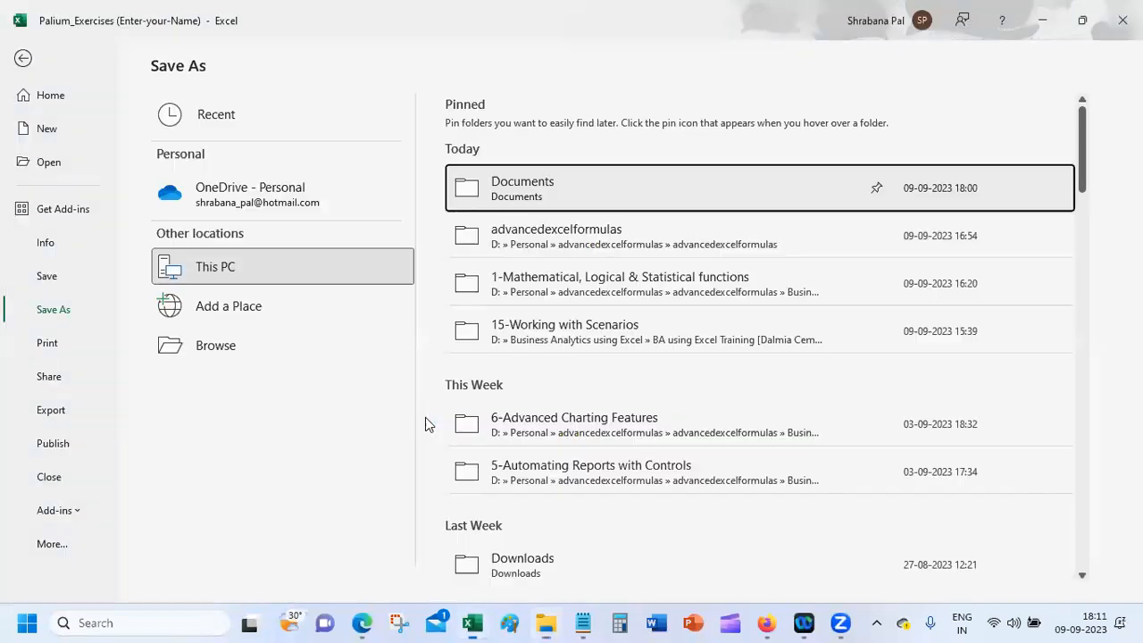
click(24, 57)
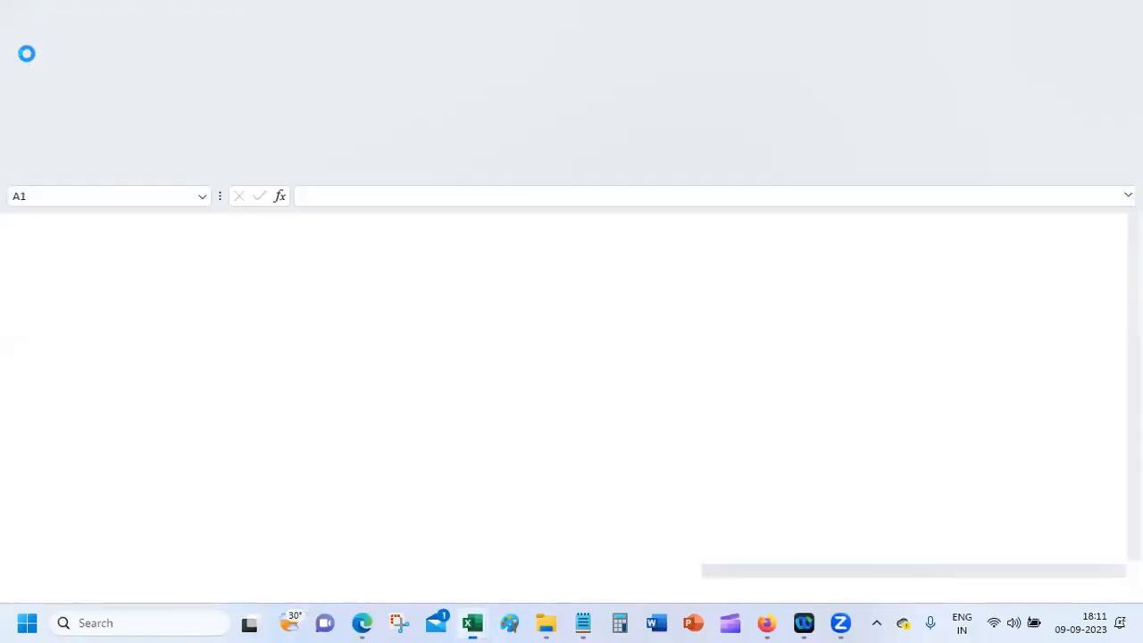
Step: Autofit the Start Date column in Book1.csv, then close it without saving
click(183, 349)
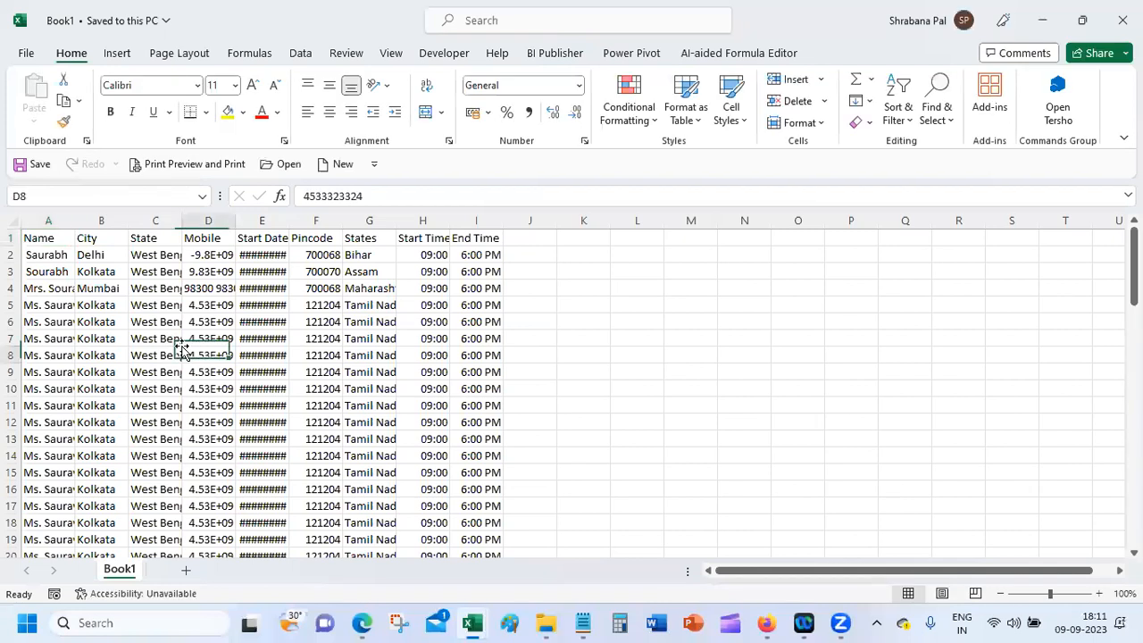
double_click(288, 221)
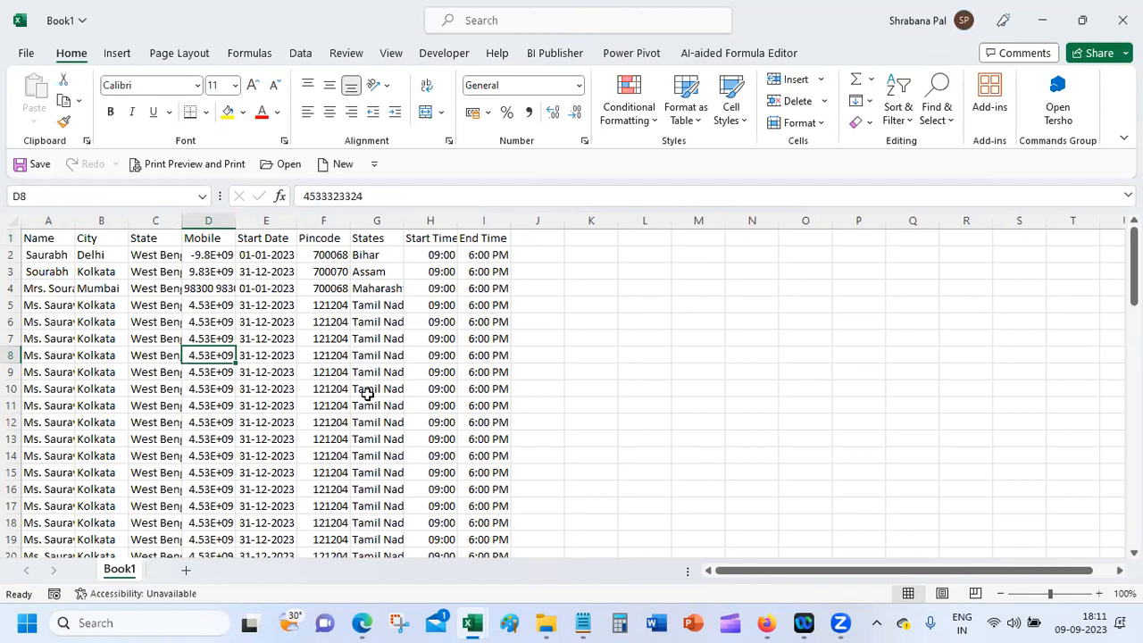
click(1123, 19)
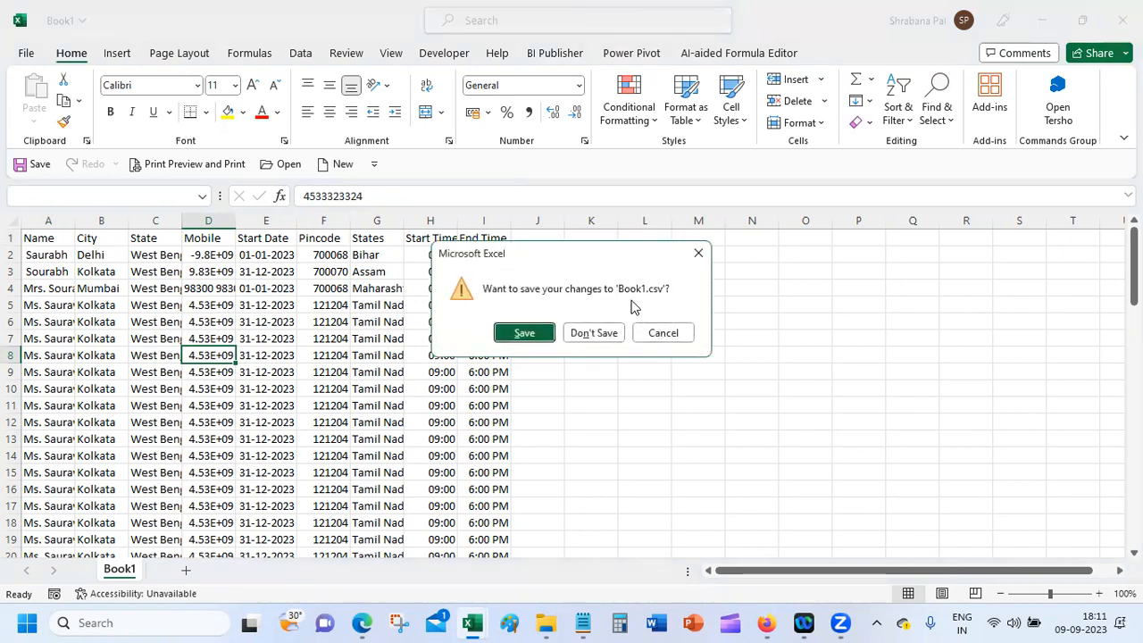
click(594, 333)
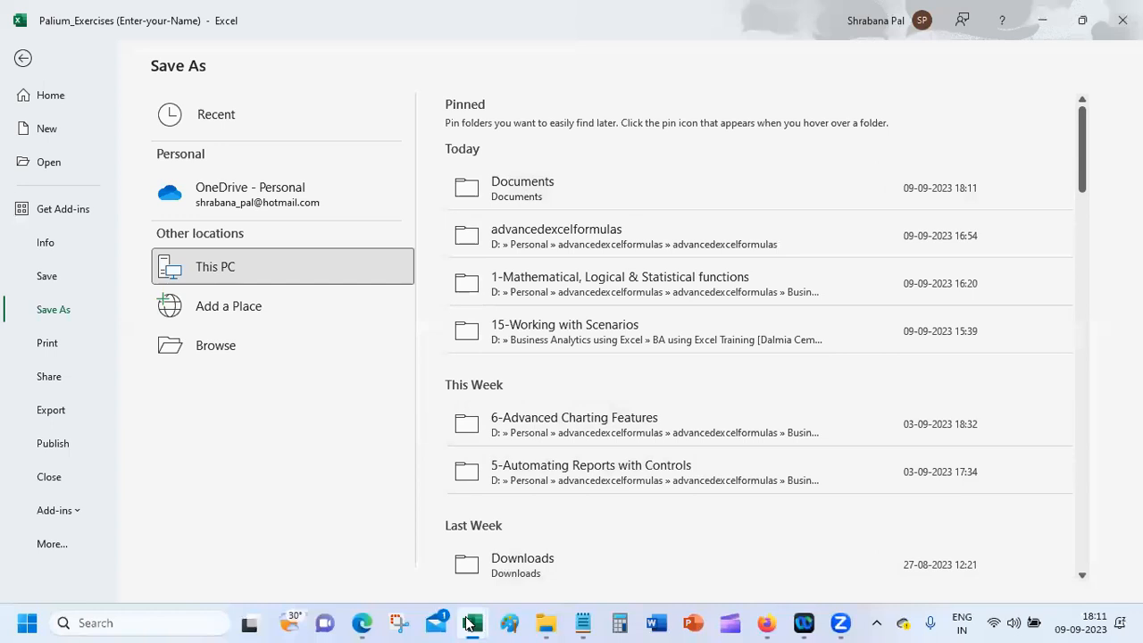
click(546, 623)
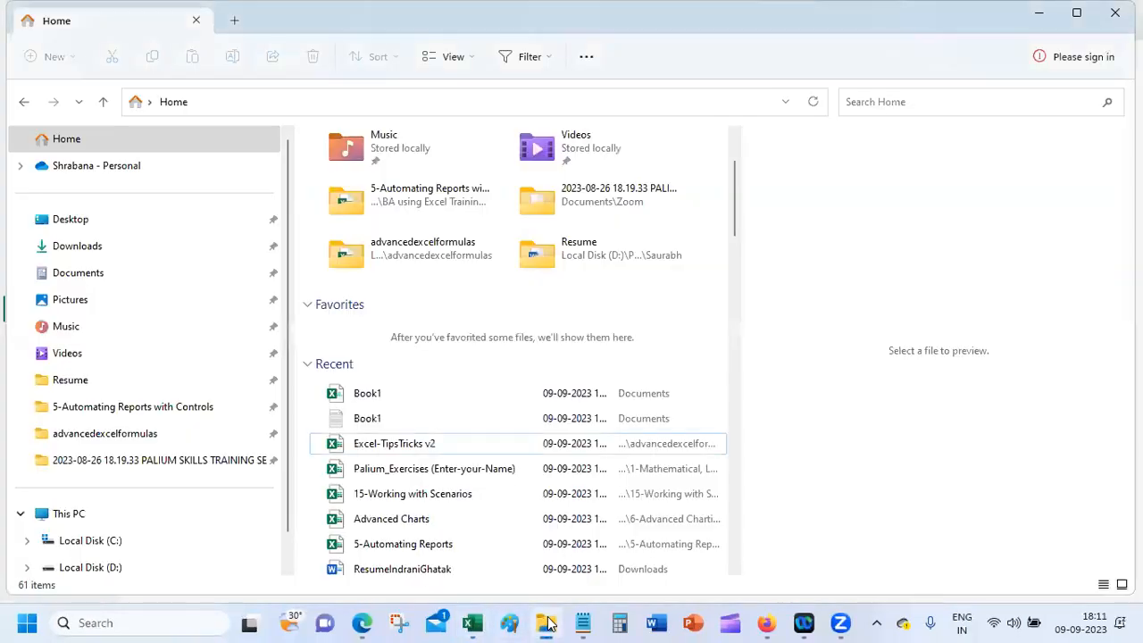
Step: Right-click the Book1 CSV under Recent and show its Open with app choices
click(430, 404)
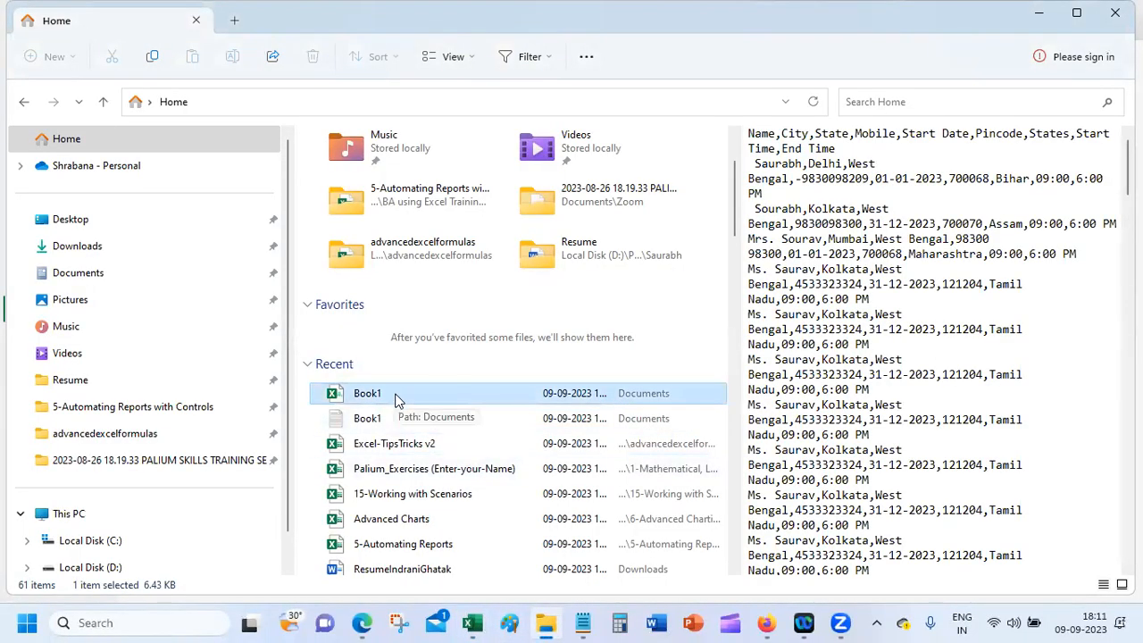
right_click(398, 401)
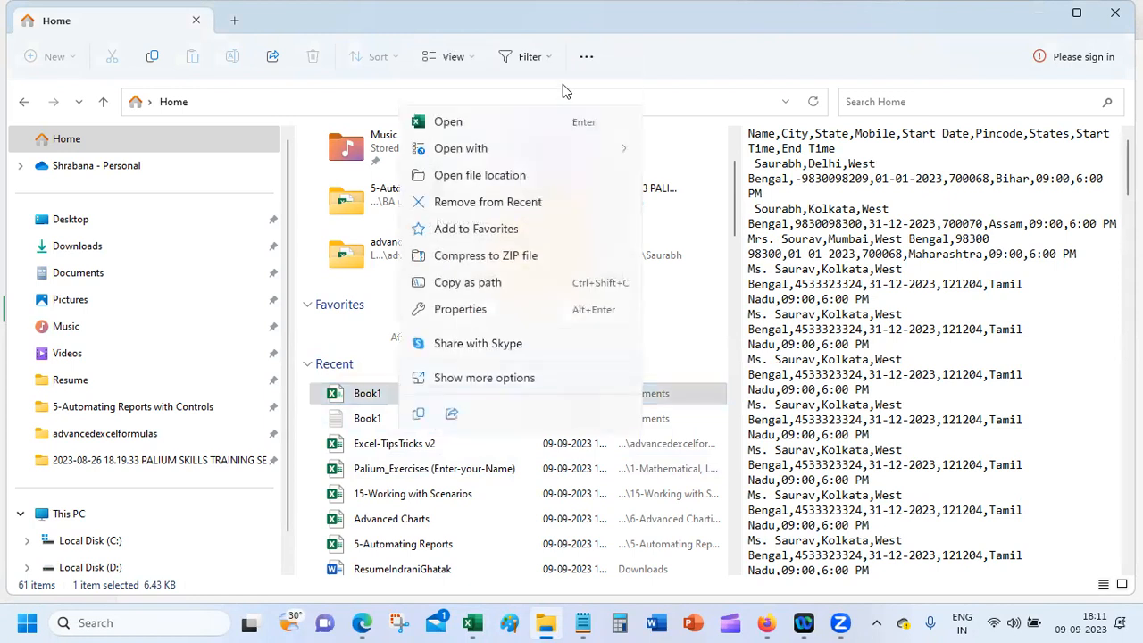
mouse_move(562, 150)
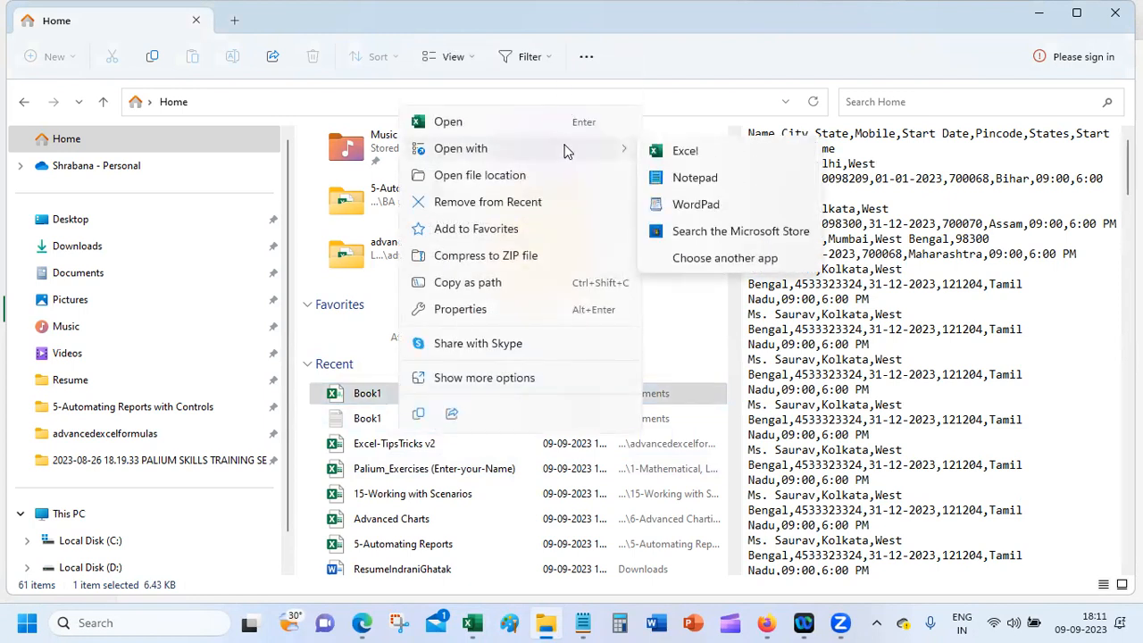
Step: Open the Book1 CSV in Notepad to view its rows, then close that tab
click(714, 180)
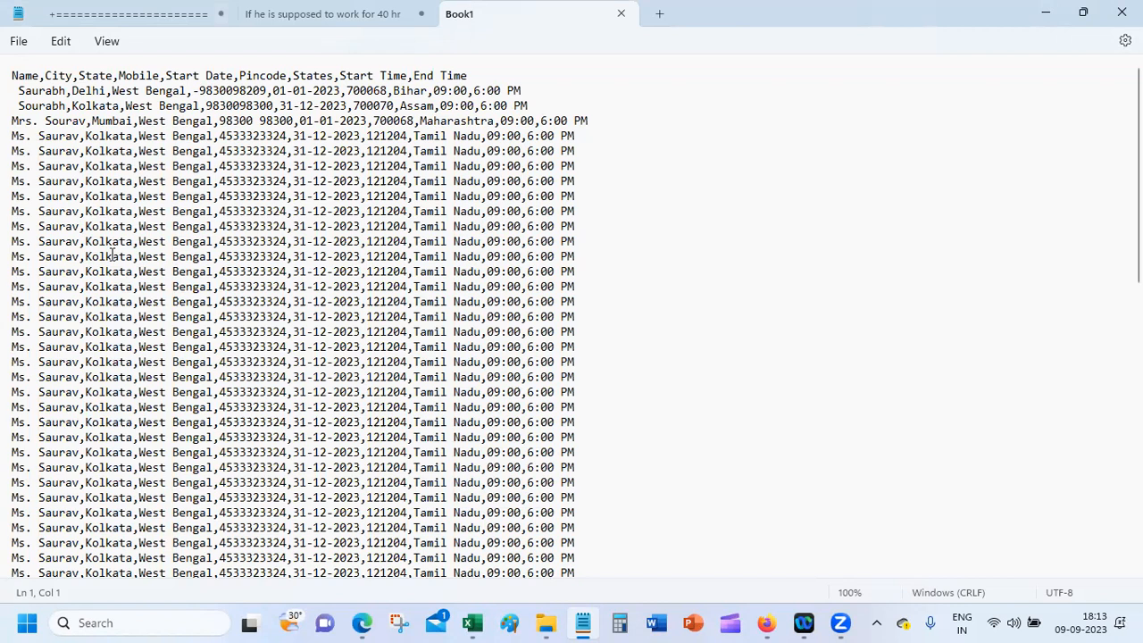
click(621, 13)
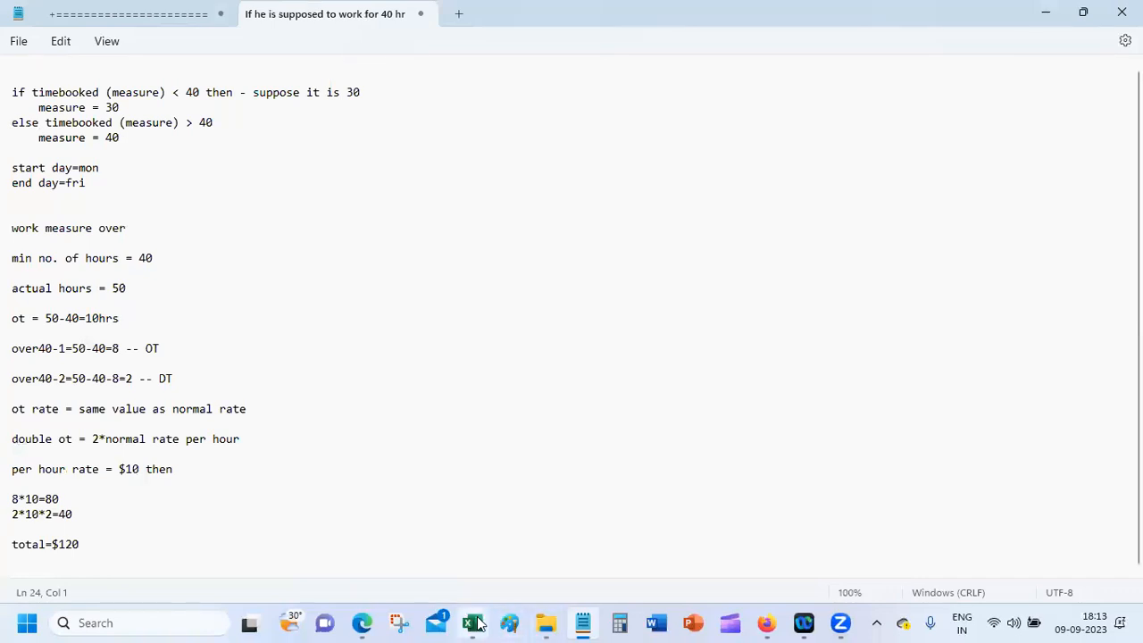
Step: From Book2, browse Documents in the Open dialog sorted by Date modified and pick the Book1 text document
mouse_move(478, 623)
click(602, 520)
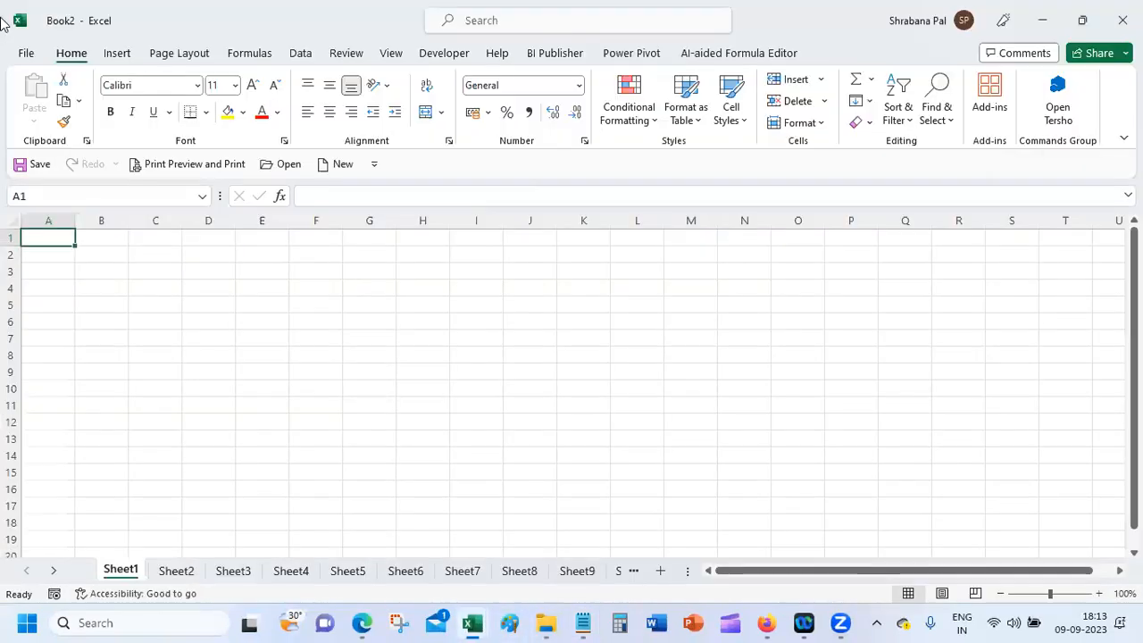
click(24, 53)
click(45, 161)
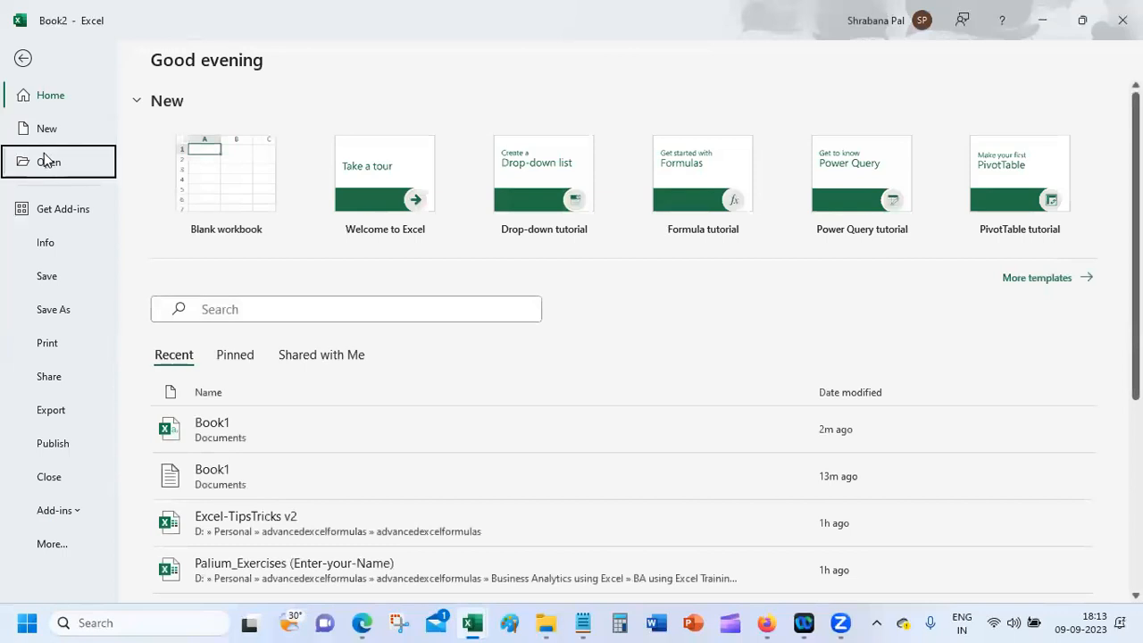
click(241, 399)
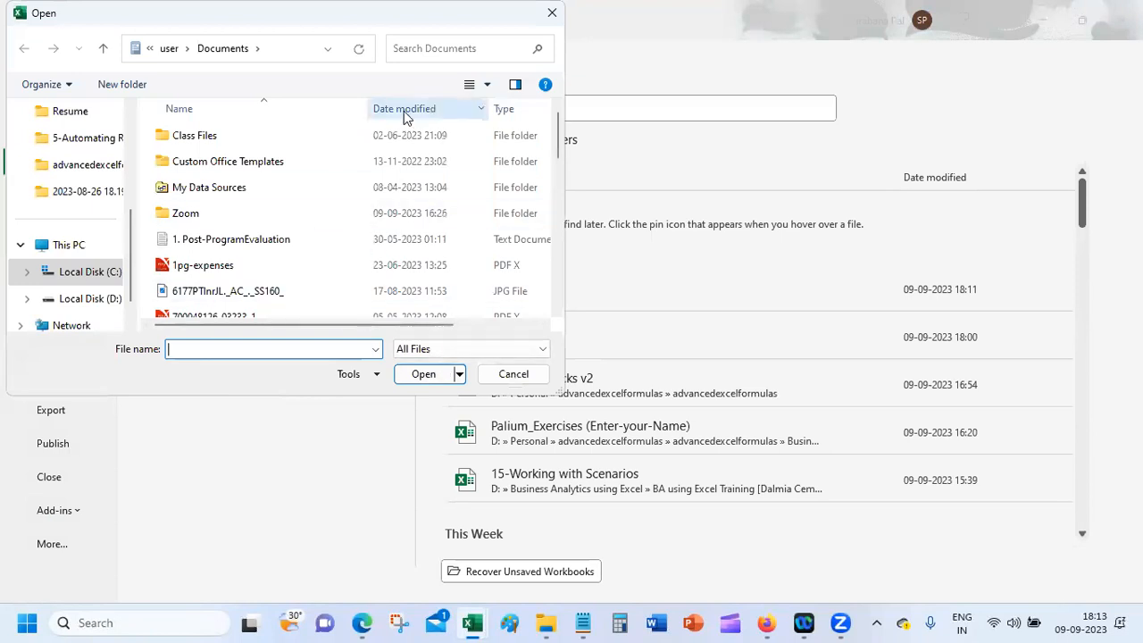
click(403, 110)
click(298, 134)
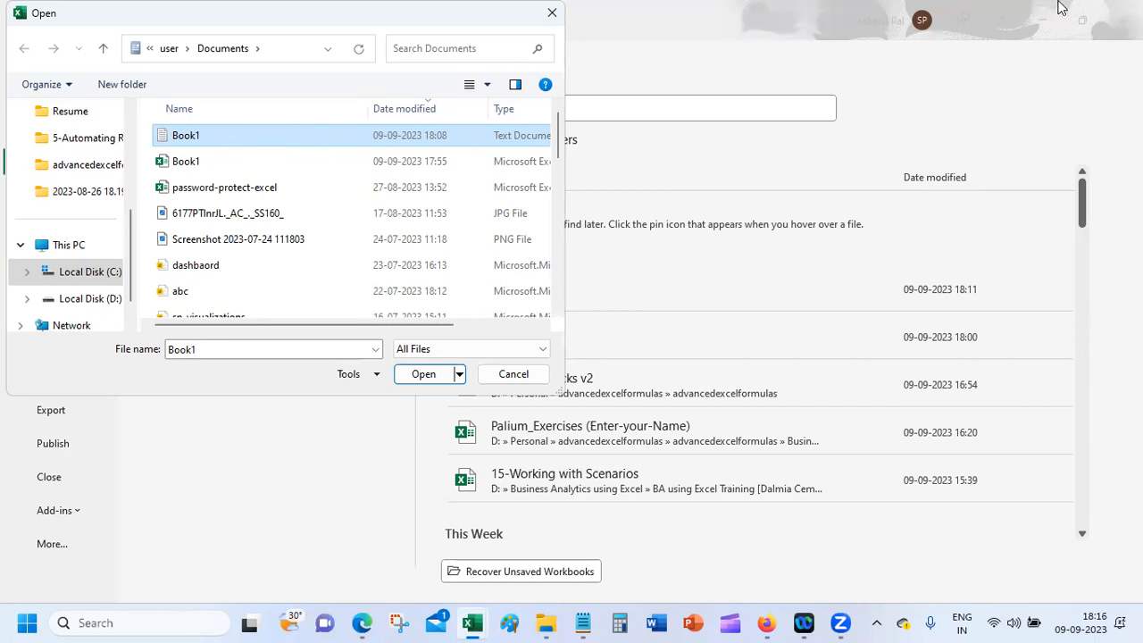
Step: Close the Open dialog and return to the empty Book2 Sheet1
click(551, 12)
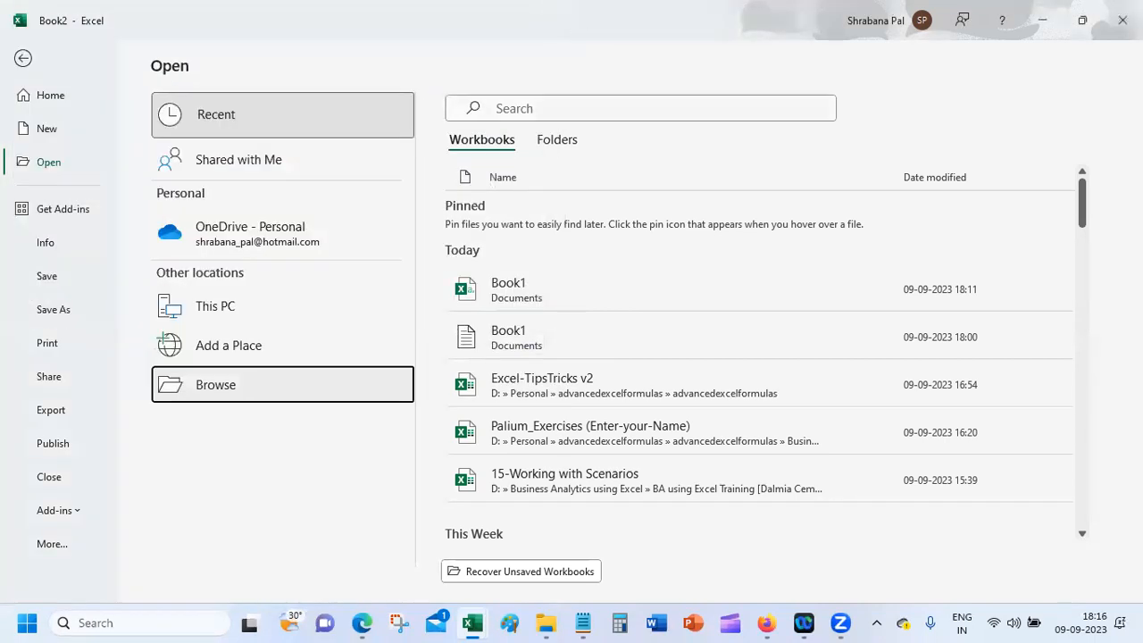
click(24, 60)
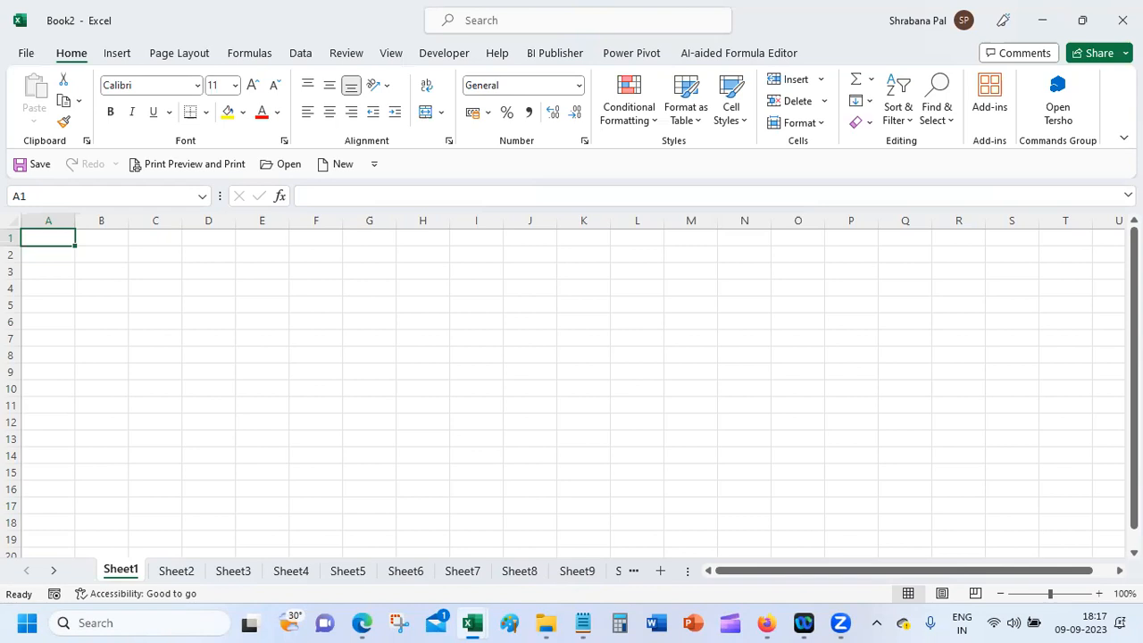
Step: Select cell B1, then close the empty Book2 workbook window
click(87, 236)
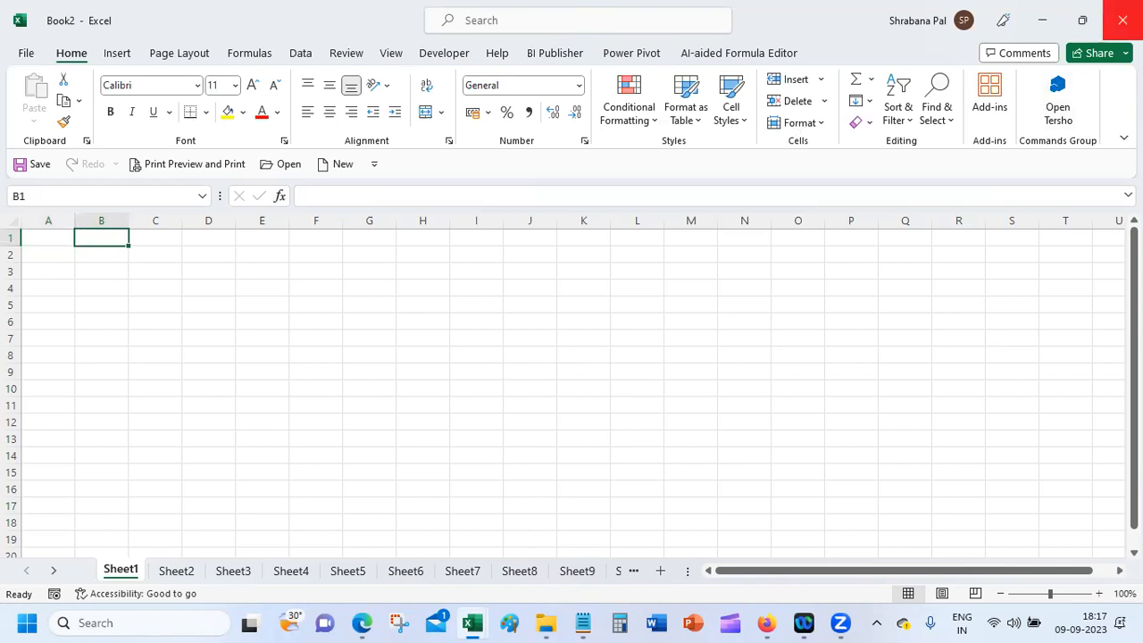
click(1123, 27)
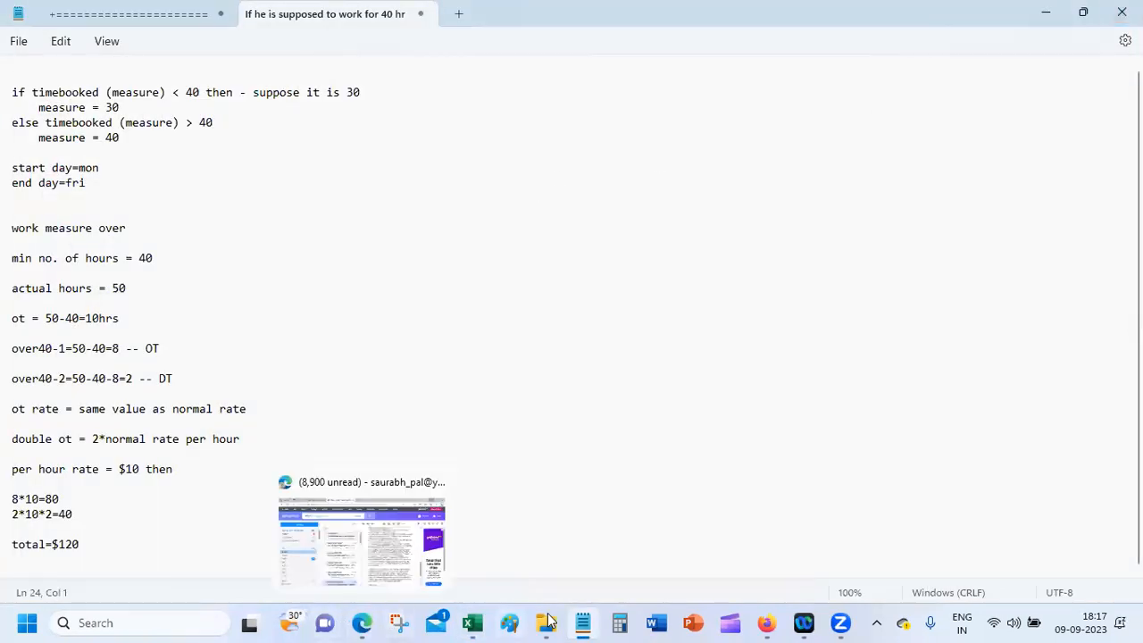
Step: Bring the Book1 workbook to the front and insert a new blank Sheet1
click(474, 622)
click(745, 541)
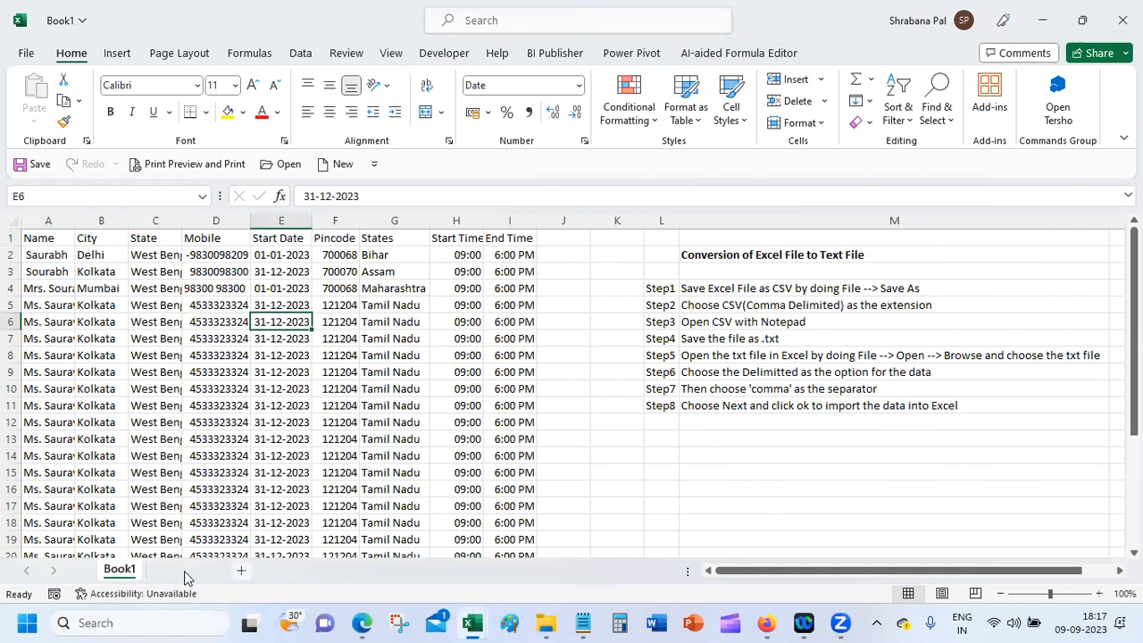
click(186, 570)
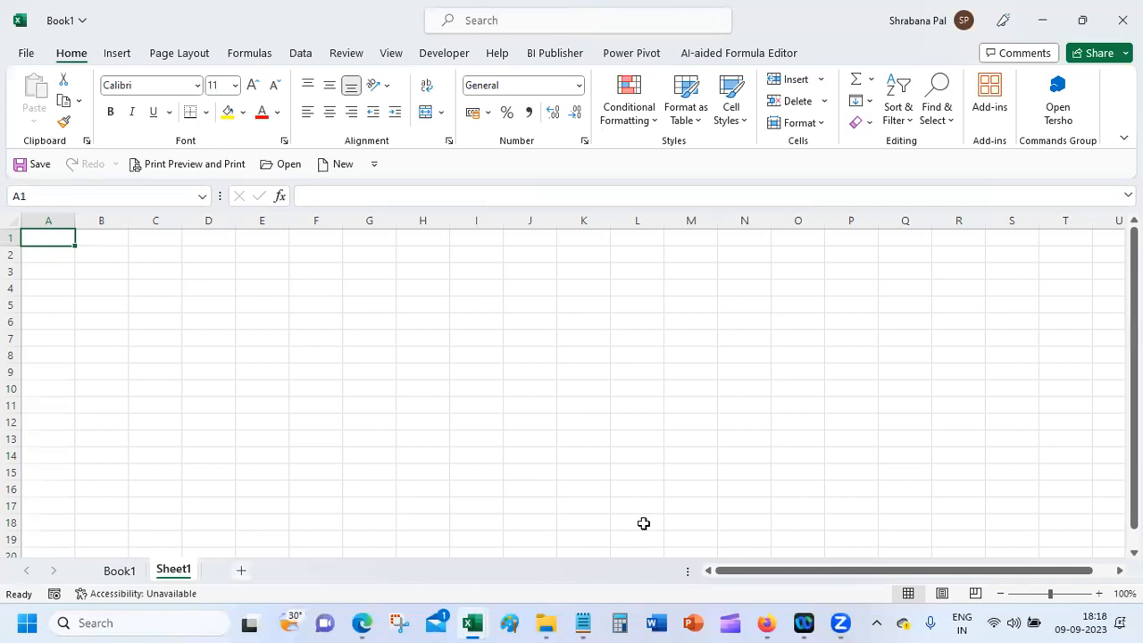
Step: Return to Book1's data sheet and AutoFit columns C and A to their widest entries
mouse_move(766, 623)
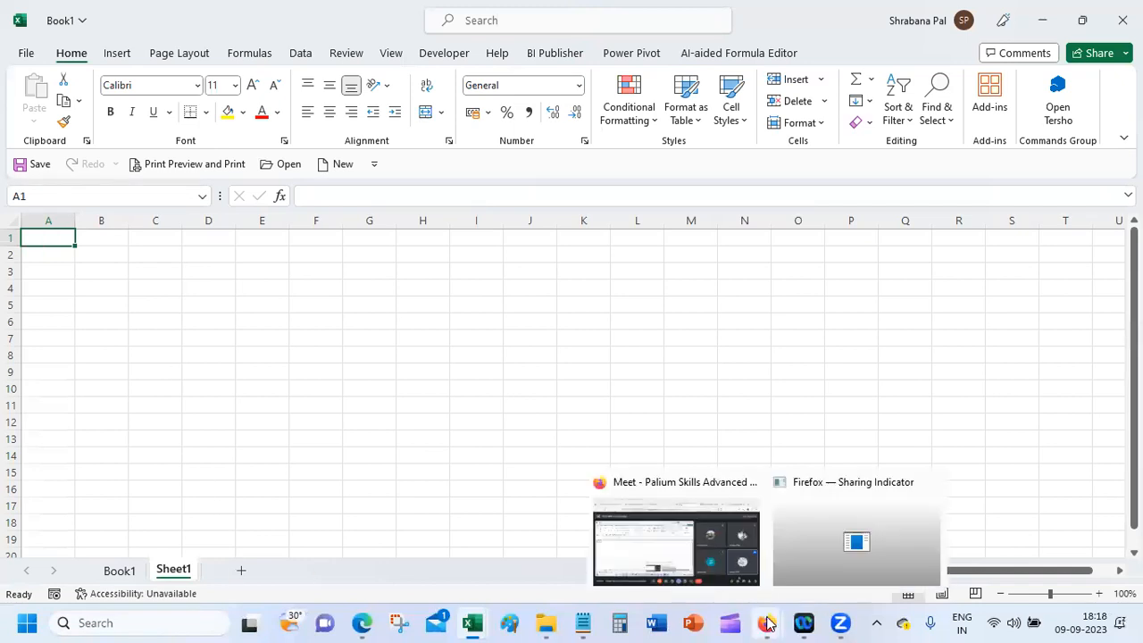
click(655, 536)
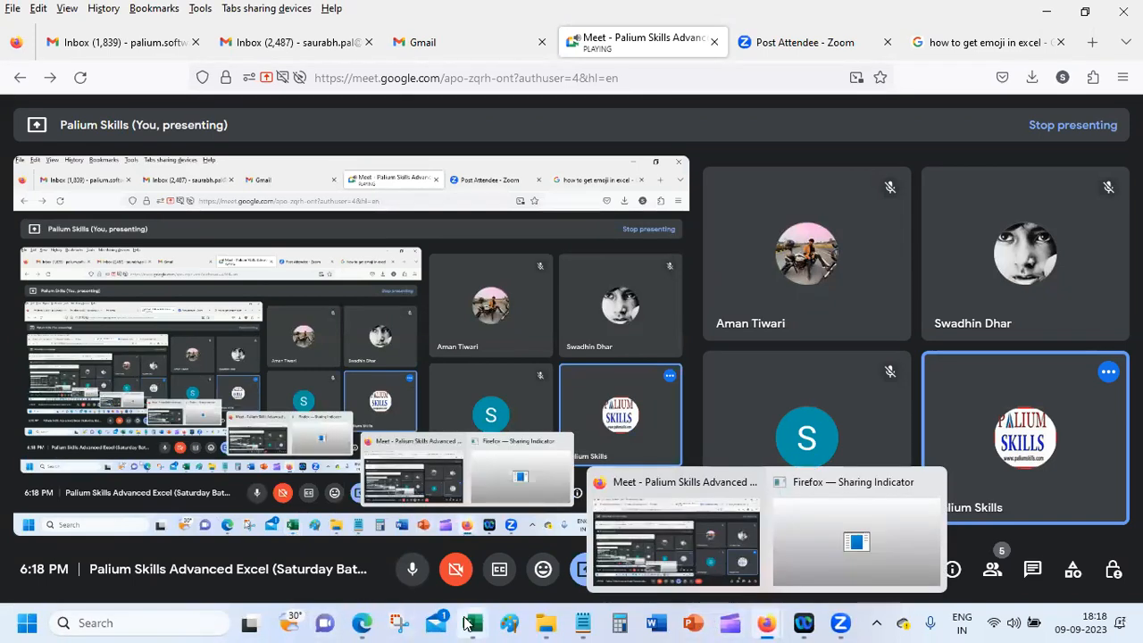
mouse_move(473, 622)
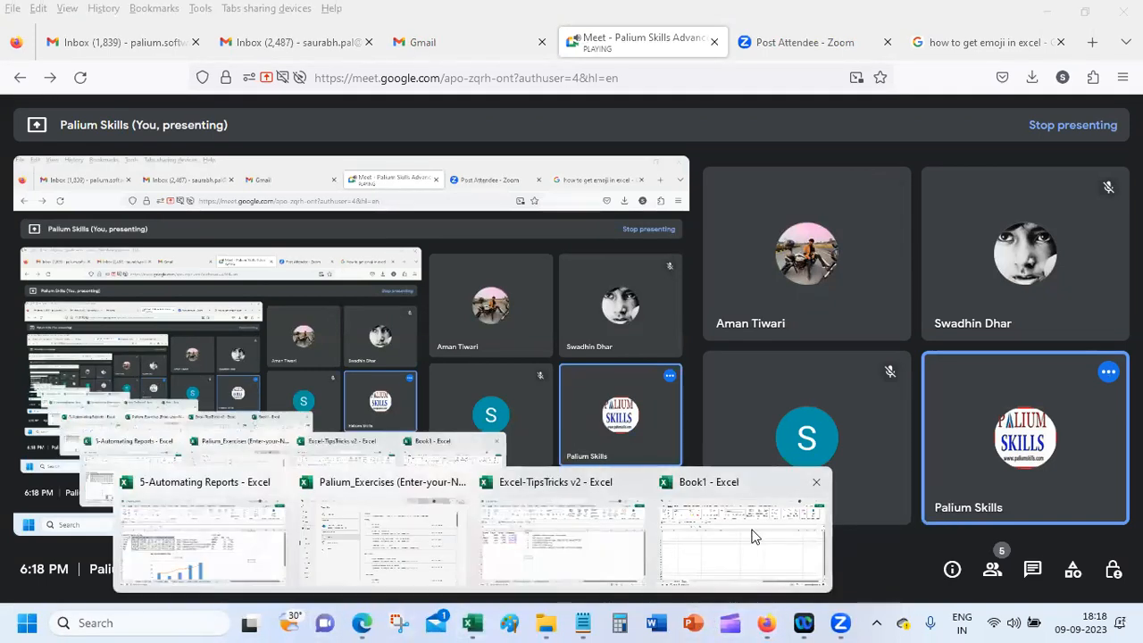
click(753, 534)
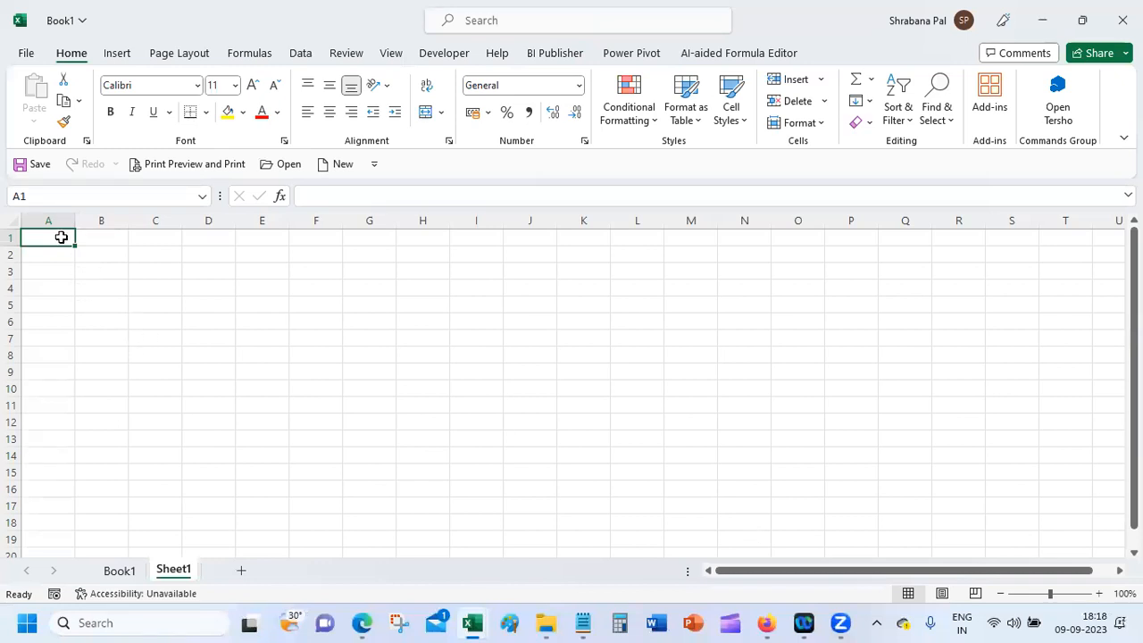
click(125, 572)
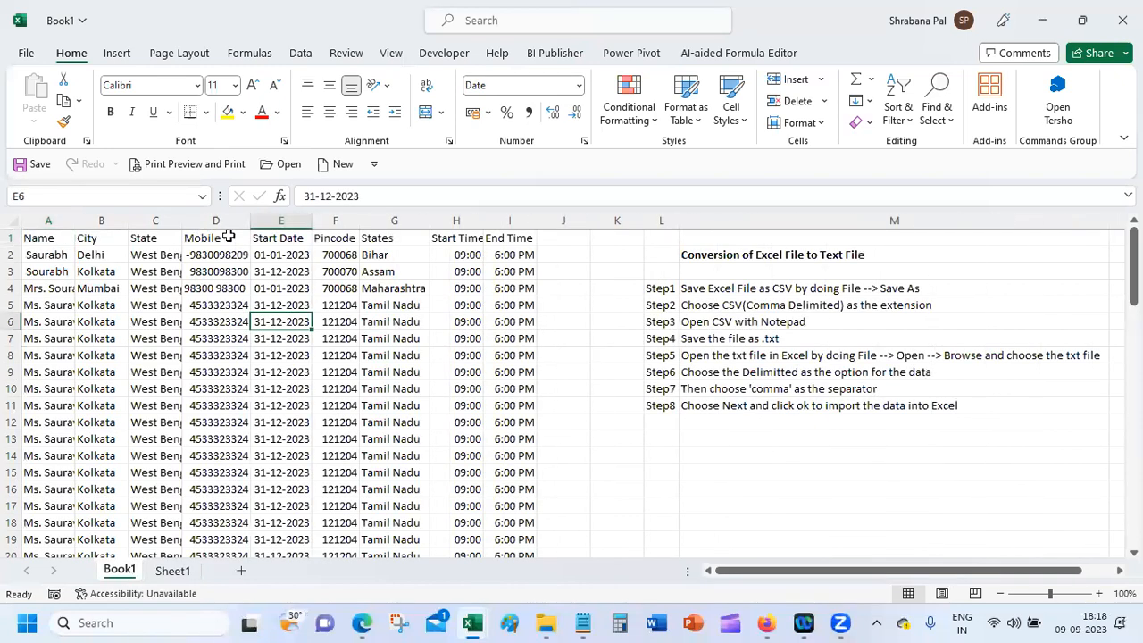
double_click(183, 219)
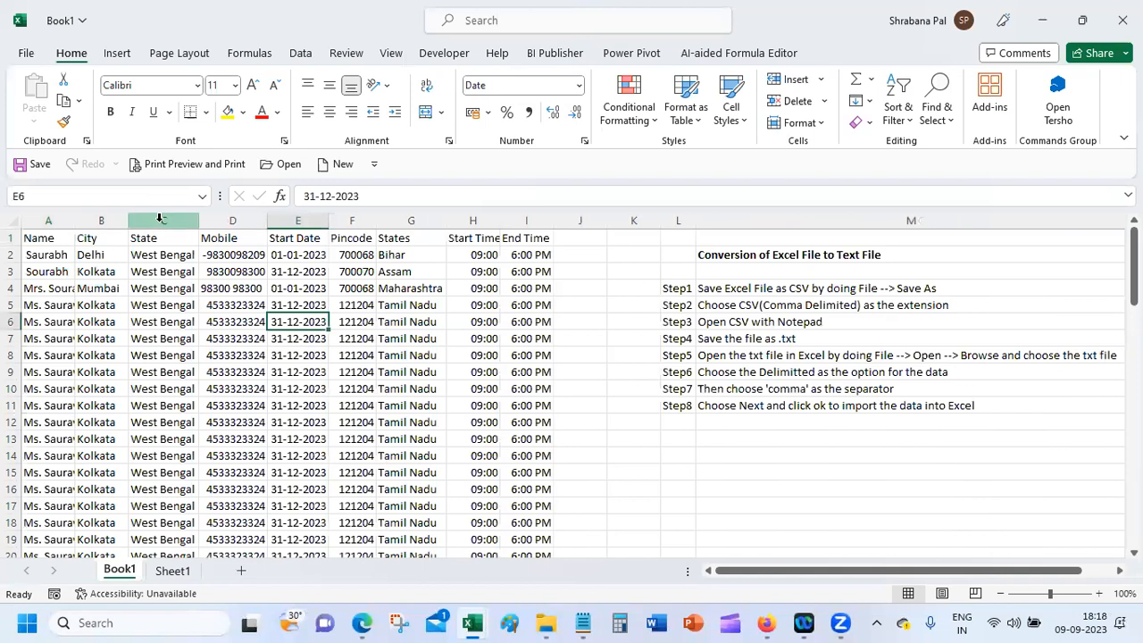
double_click(76, 216)
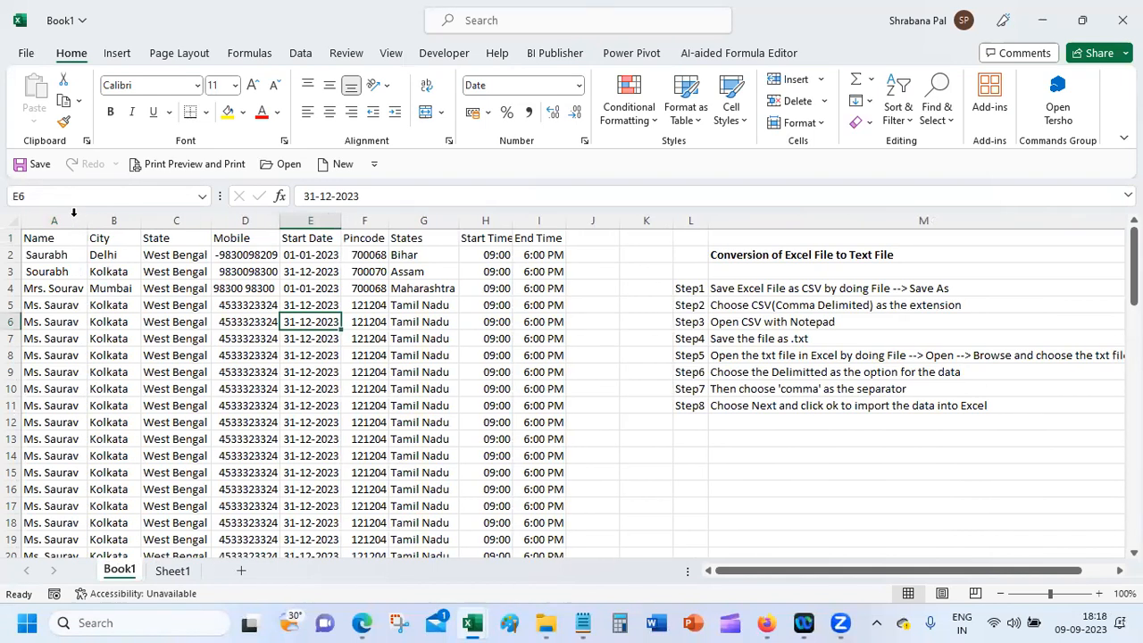
Step: Delete the leading space from the names in cells A2 and A3
click(60, 255)
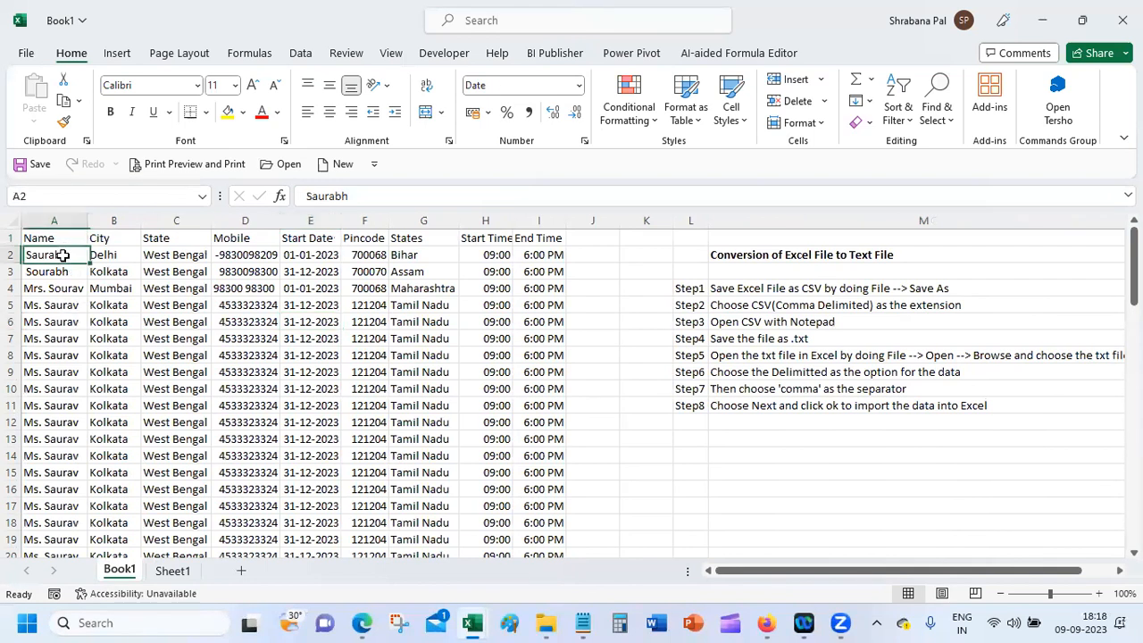
click(313, 196)
key(Delete)
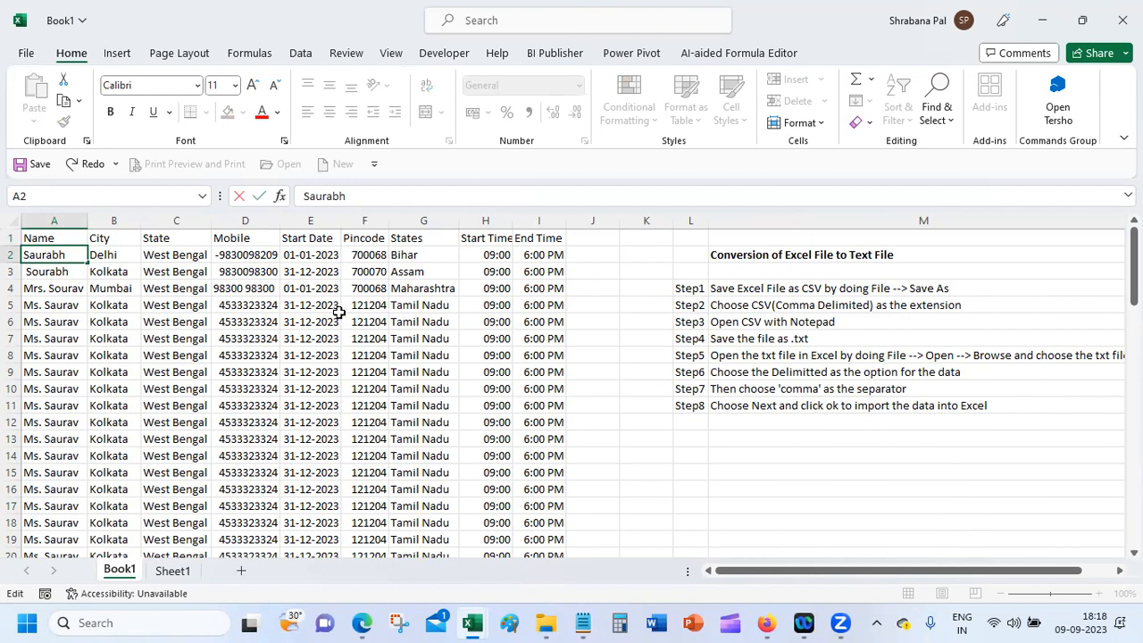
key(Return)
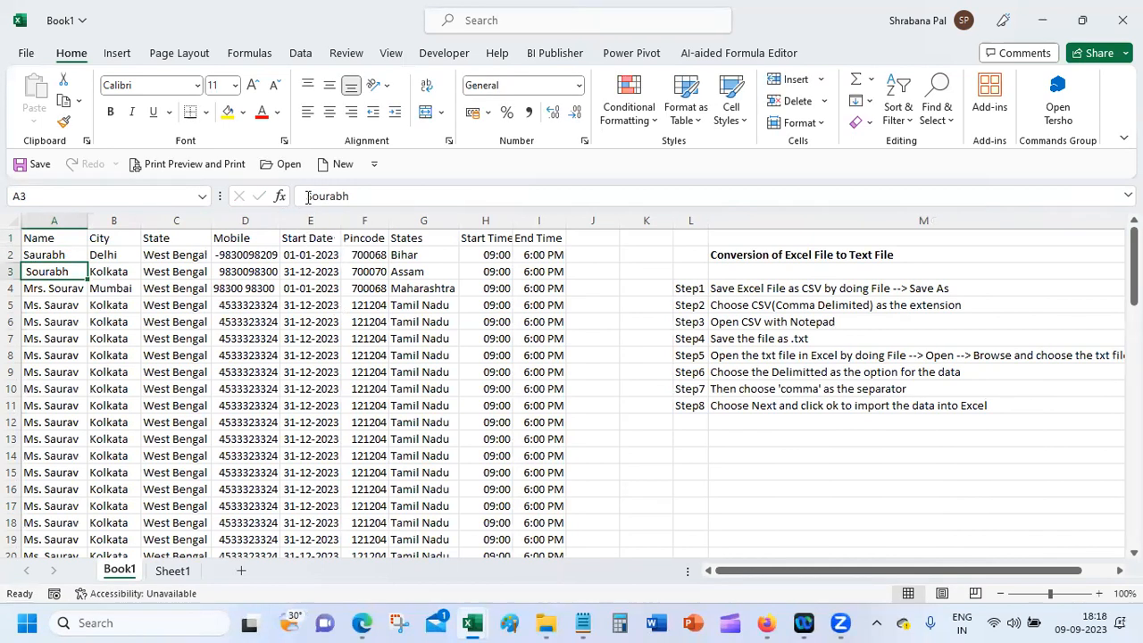
key(F2)
key(Home)
key(Delete)
key(Return)
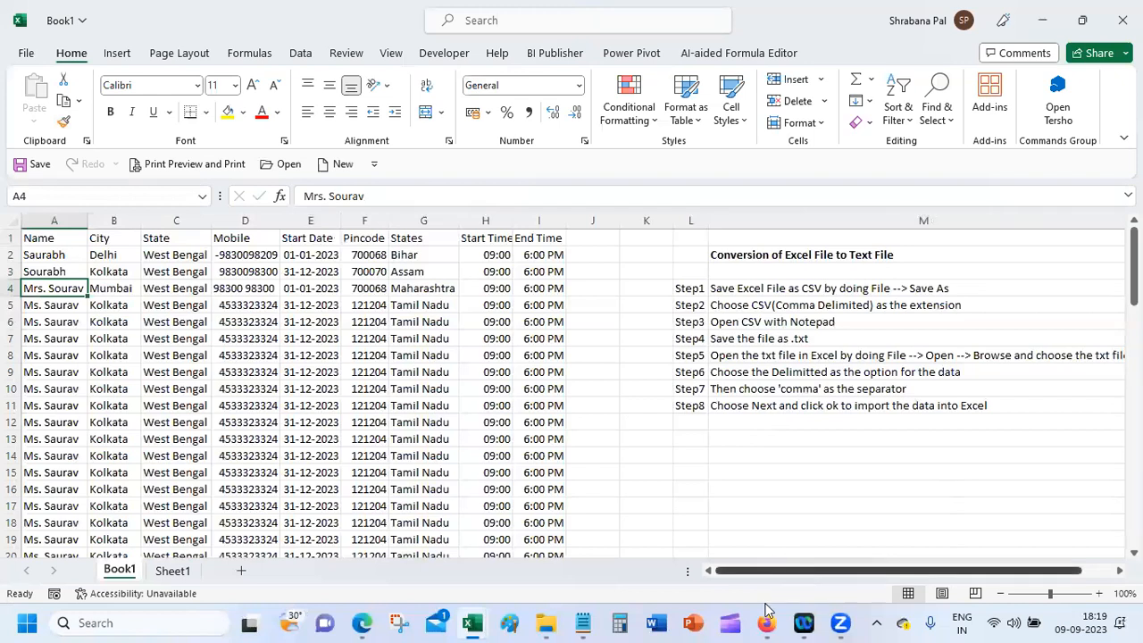
Step: Open File Explorer from the taskbar
mouse_move(583, 622)
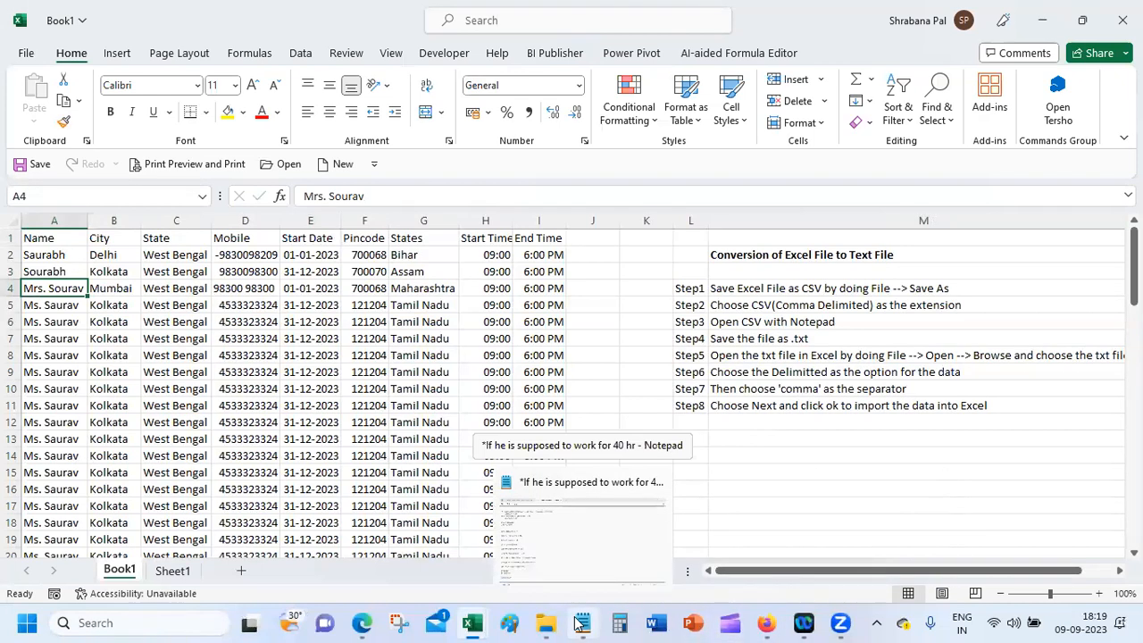
click(546, 622)
mouse_move(757, 622)
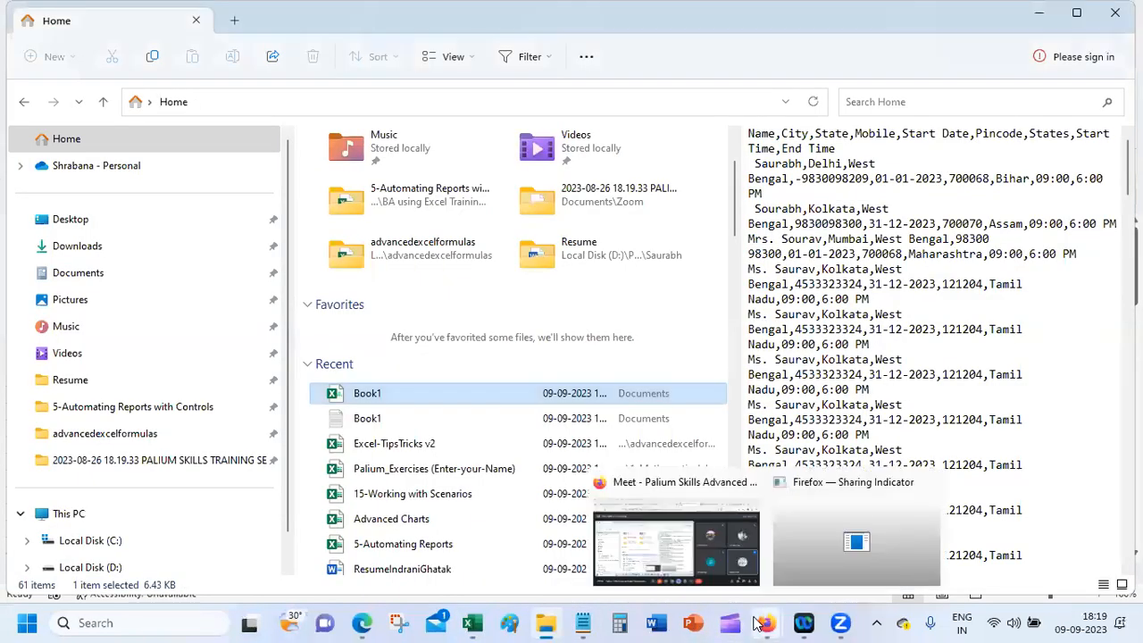
Step: Minimize the Meet window and open the recent Book1 text file in Notepad
click(686, 565)
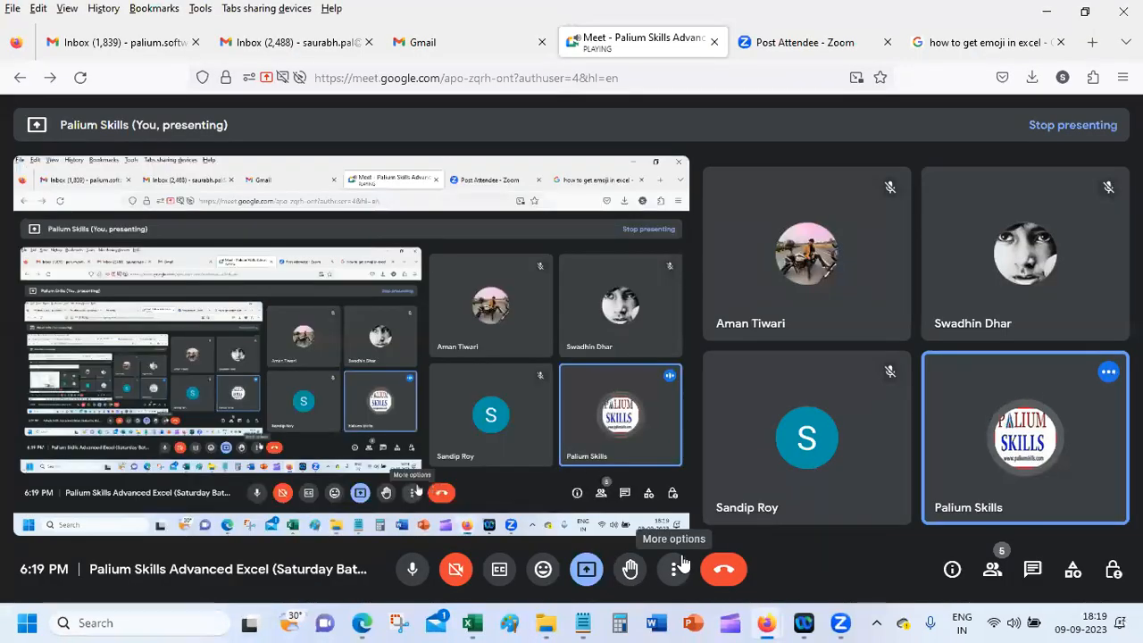
click(1048, 12)
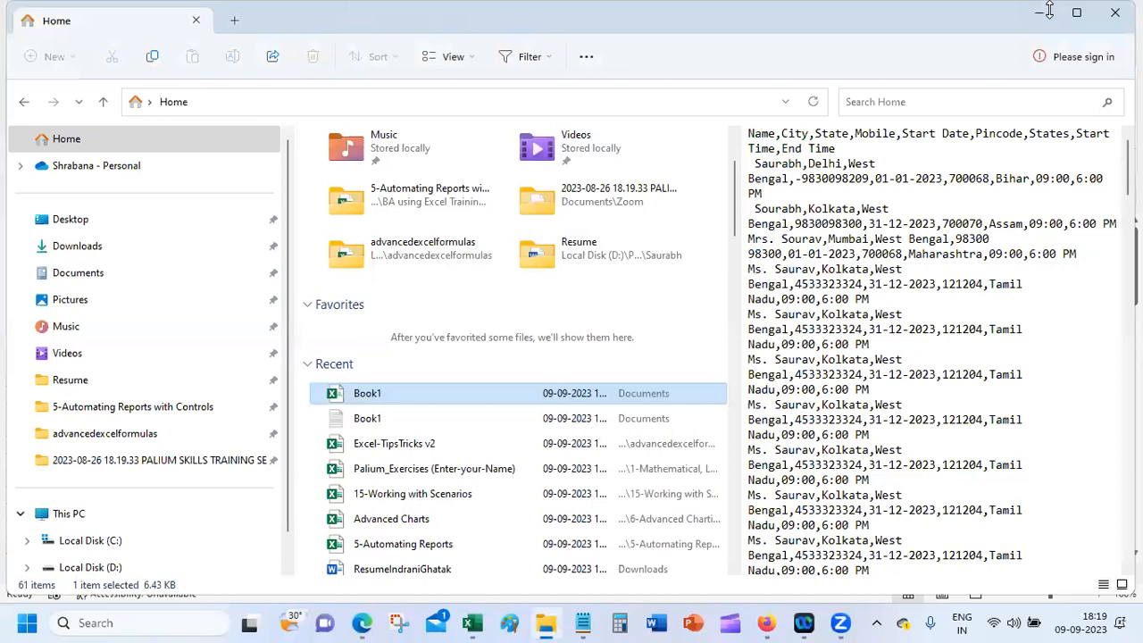
double_click(373, 419)
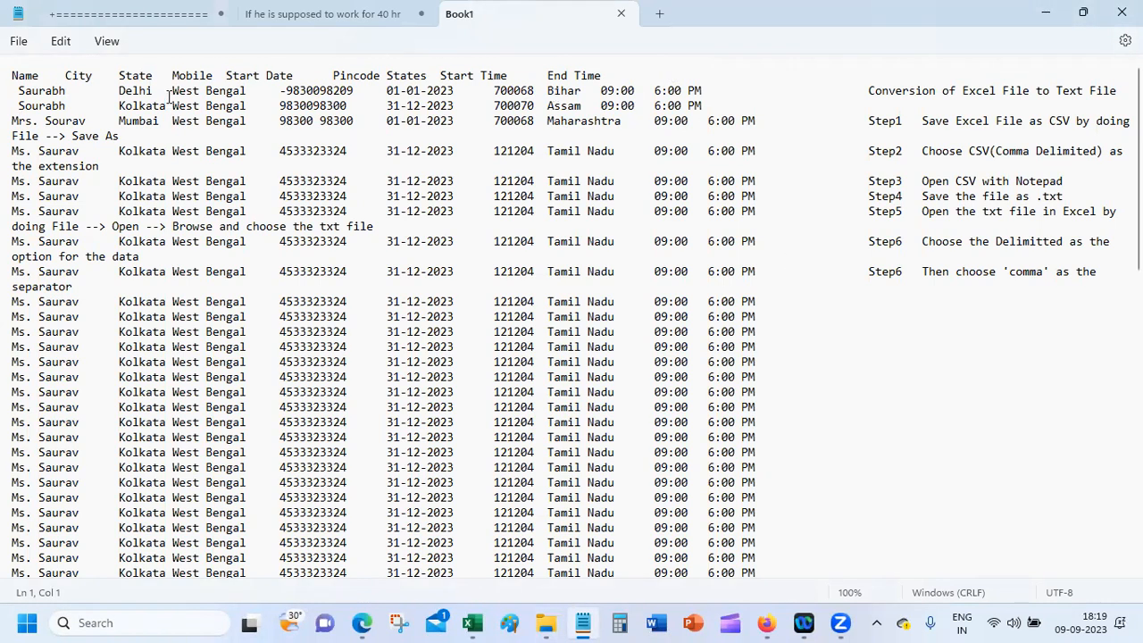
Step: Select all the Book1 text in Notepad and switch back to Book1 in Excel
key(ctrl+a)
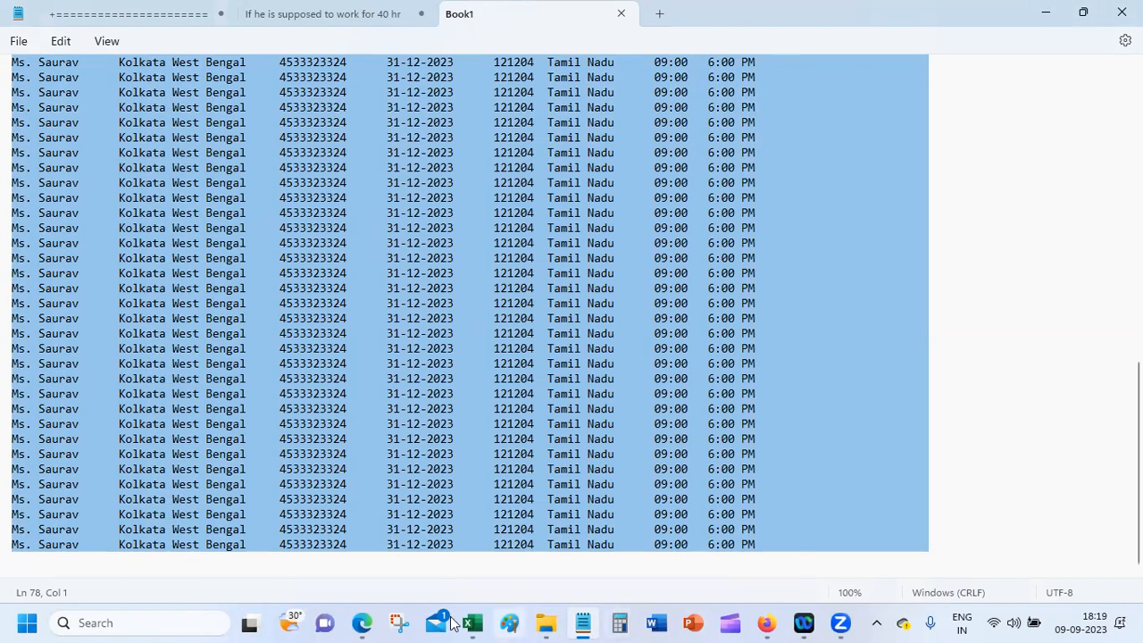
mouse_move(469, 623)
click(741, 555)
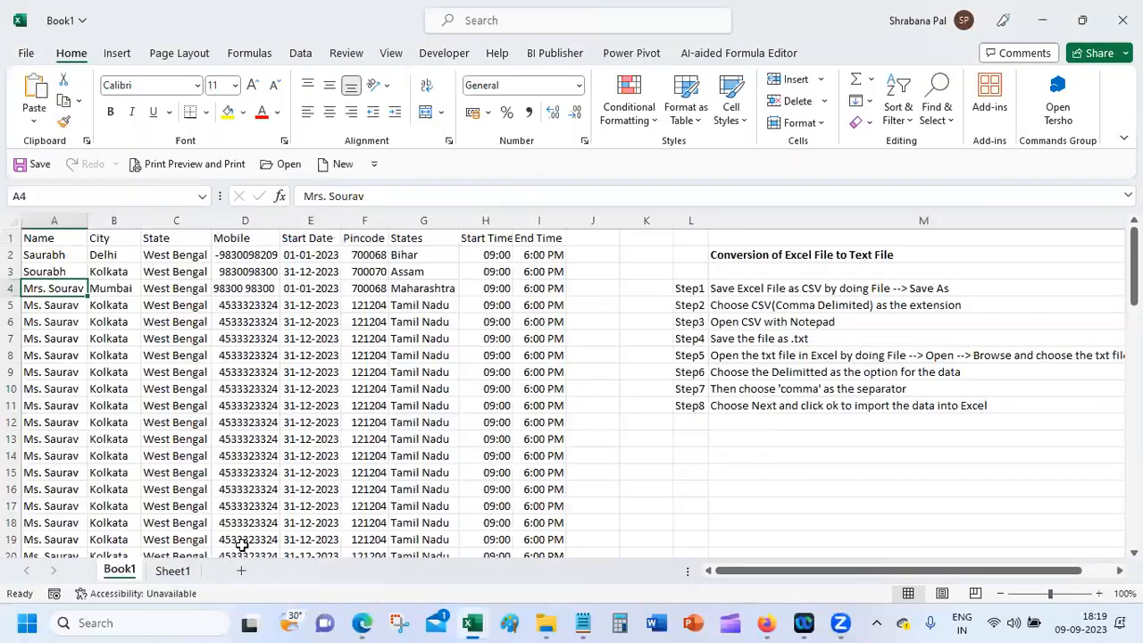
Step: Paste the copied table into a new Sheet2 and AutoFit columns A, B and E
click(240, 572)
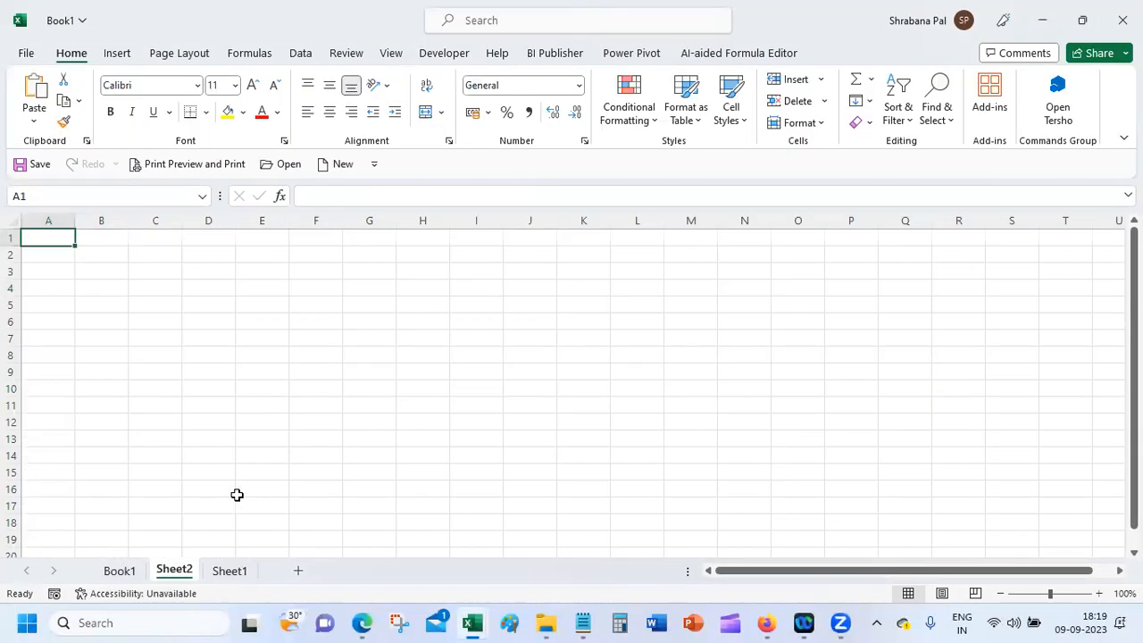
key(ctrl+v)
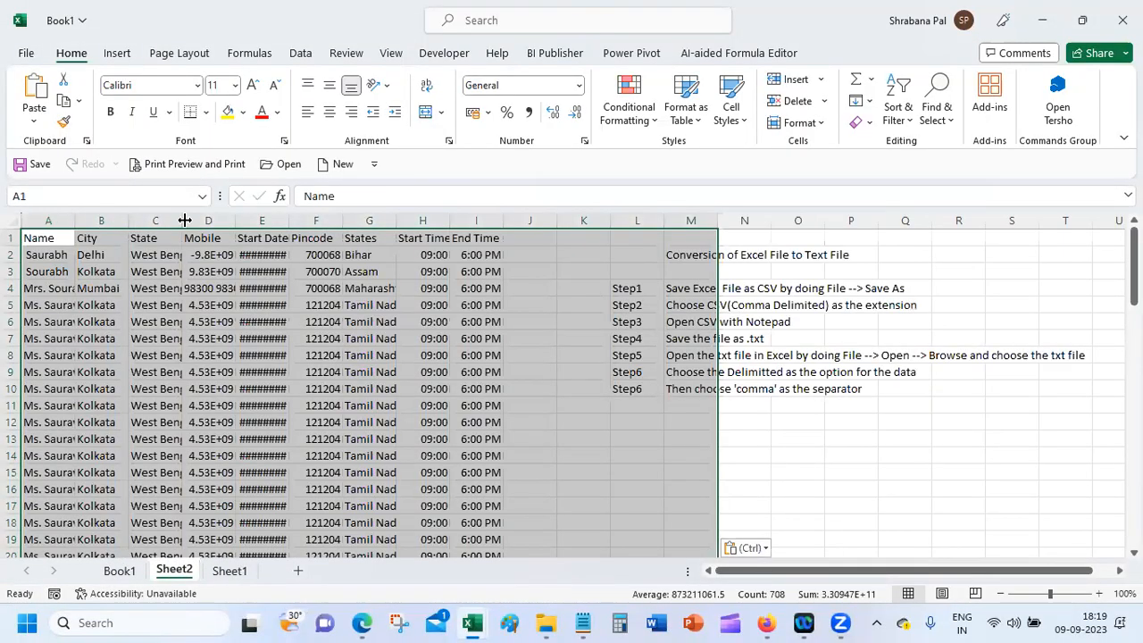
double_click(75, 220)
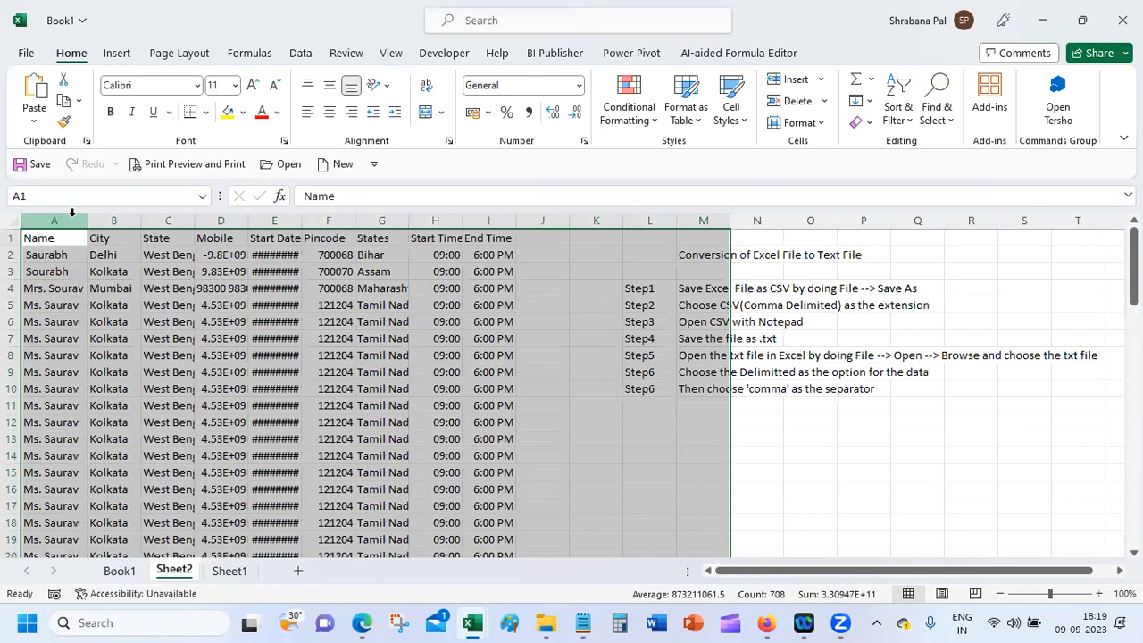
double_click(140, 221)
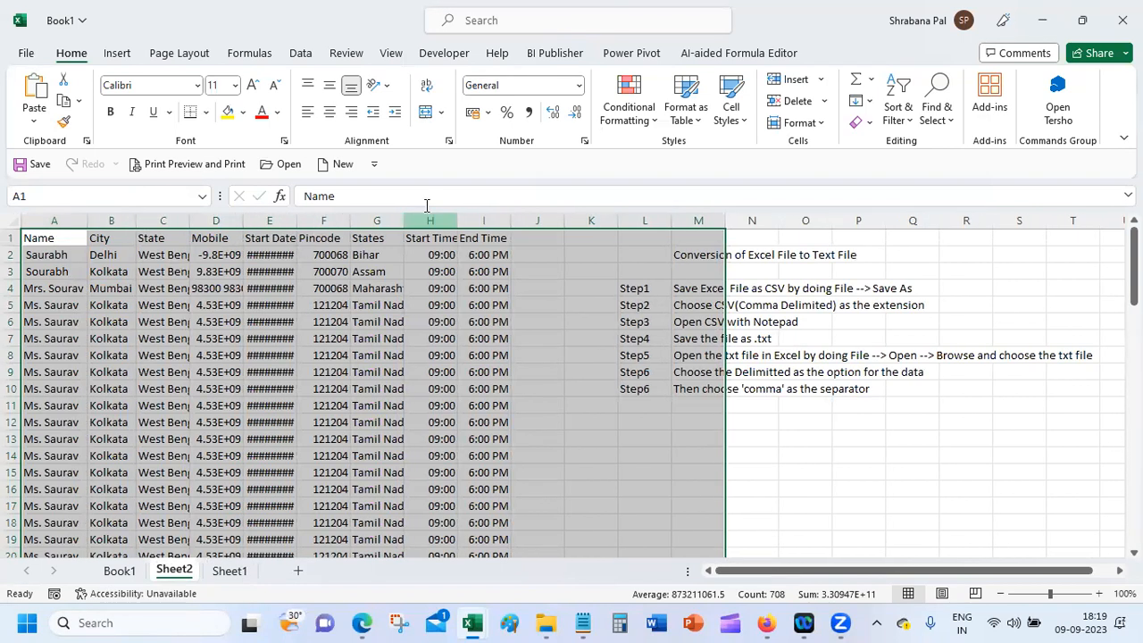
double_click(296, 221)
Step: Close Book1.txt without saving and switch to the Excel-TipsTricks v2 workbook
click(1122, 20)
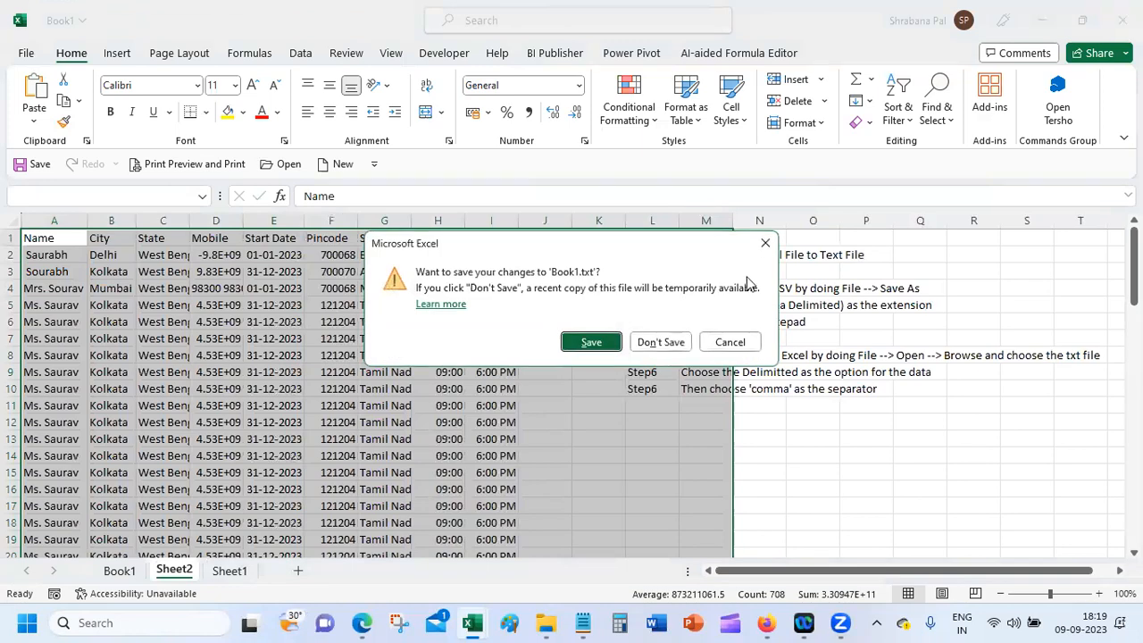
click(666, 342)
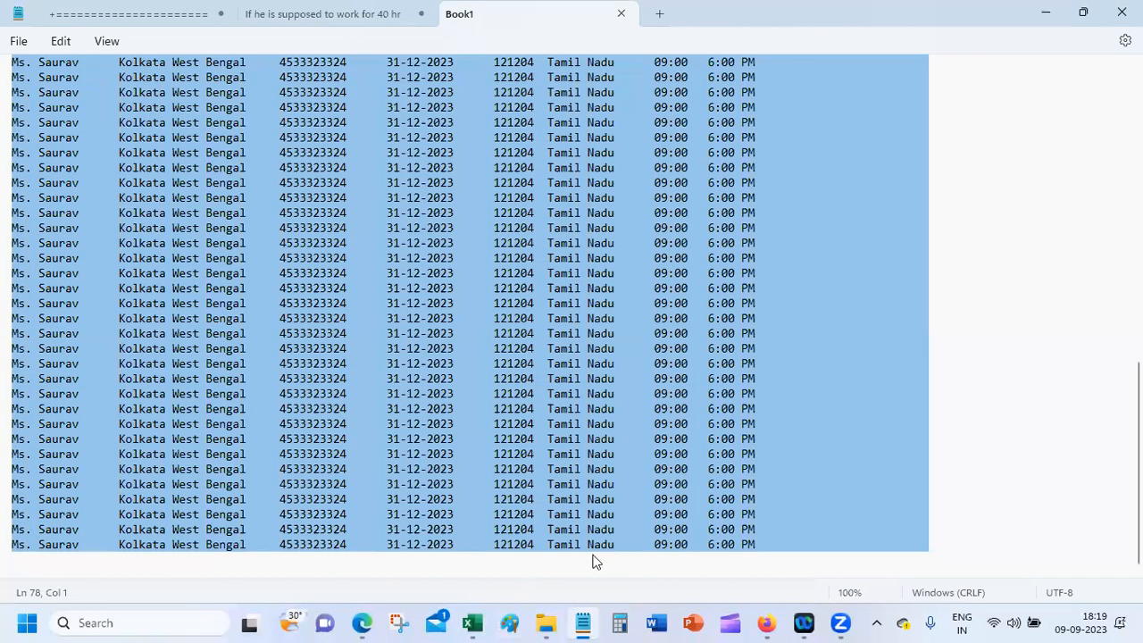
mouse_move(473, 623)
click(611, 551)
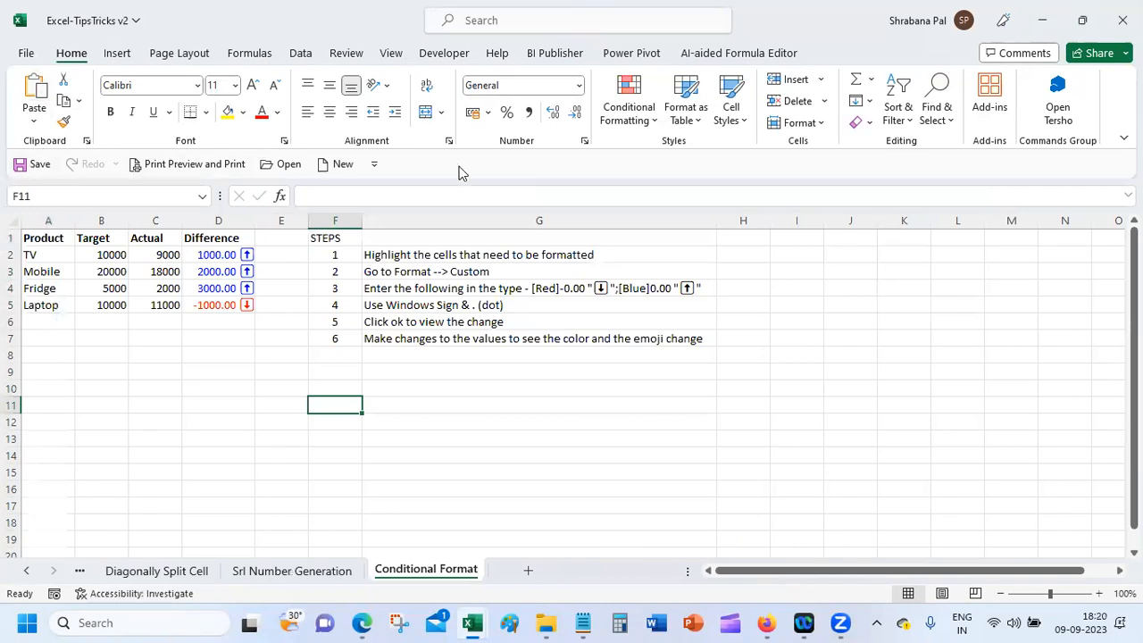
Step: Paste the copied table at A1 of a new blank workbook, Book3
click(340, 166)
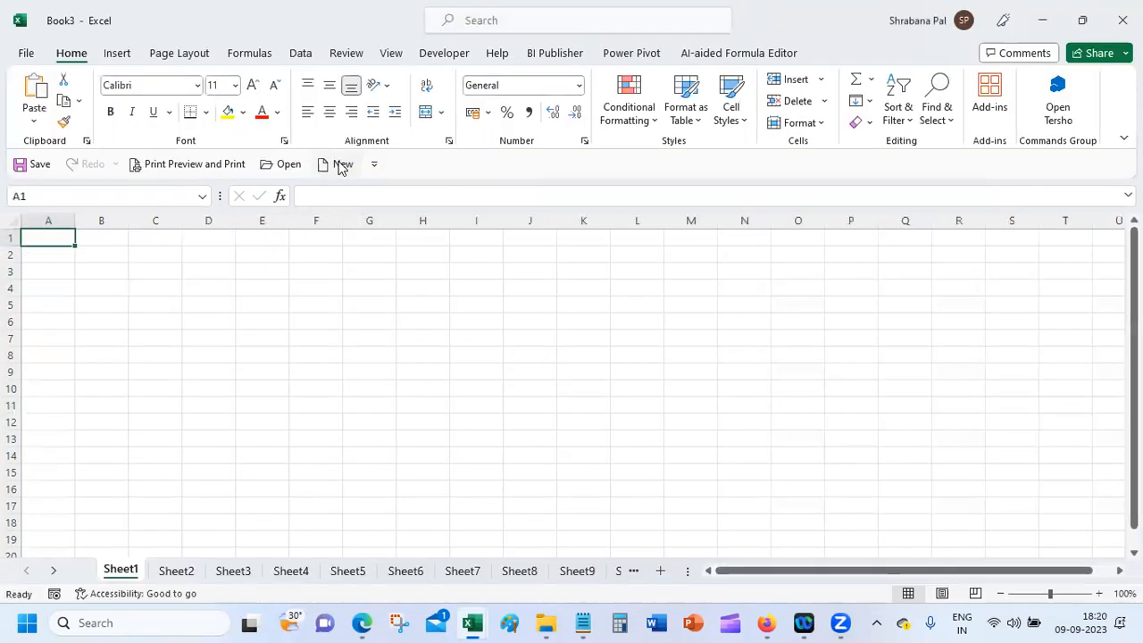
key(ctrl+v)
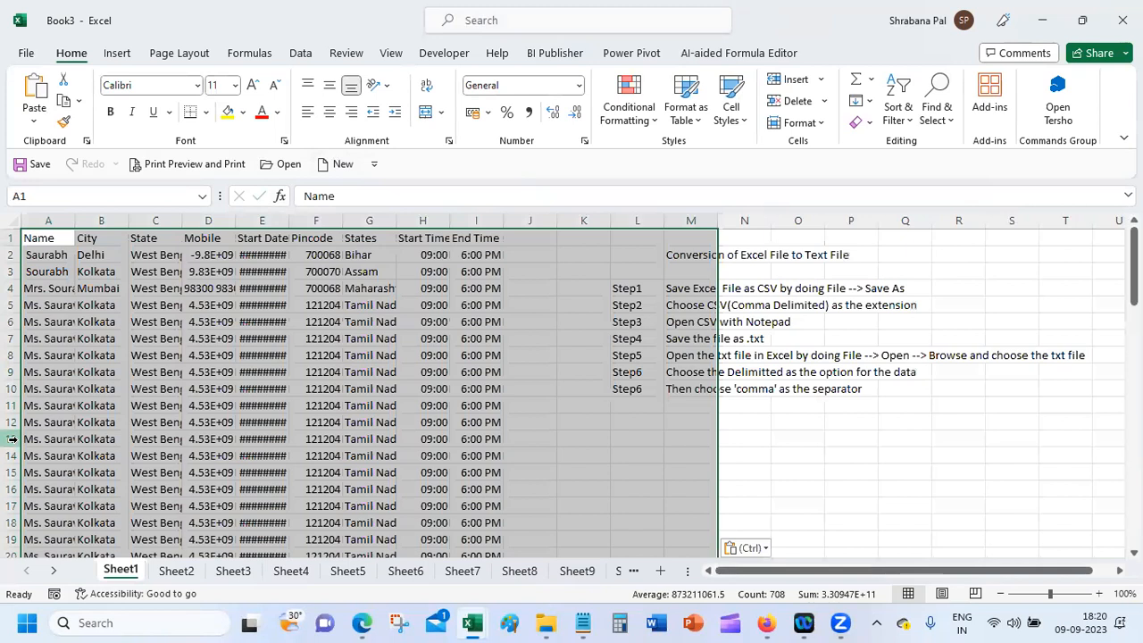
click(170, 337)
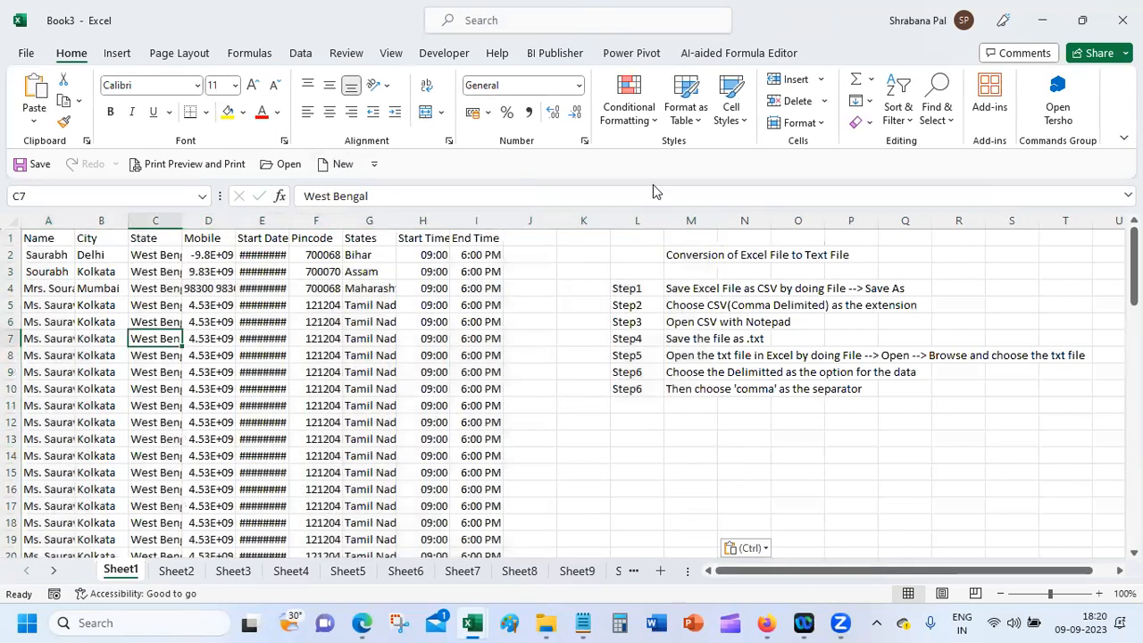
click(1122, 20)
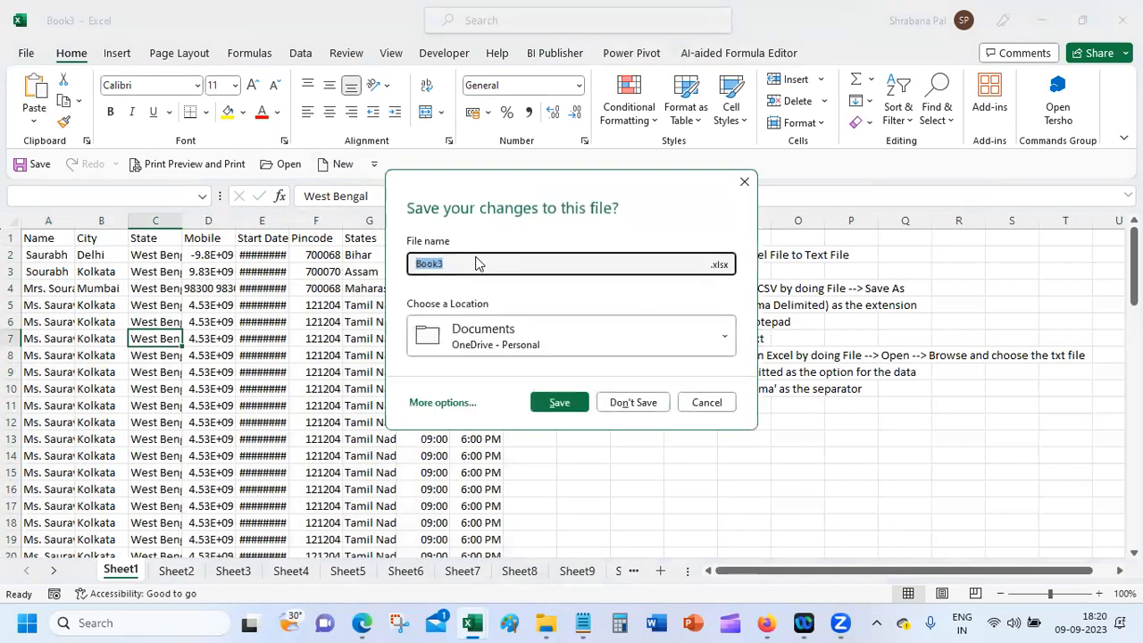
Step: Try Text to Columns on the whole sheet, then on columns A:I, dismissing each one-column warning
click(11, 223)
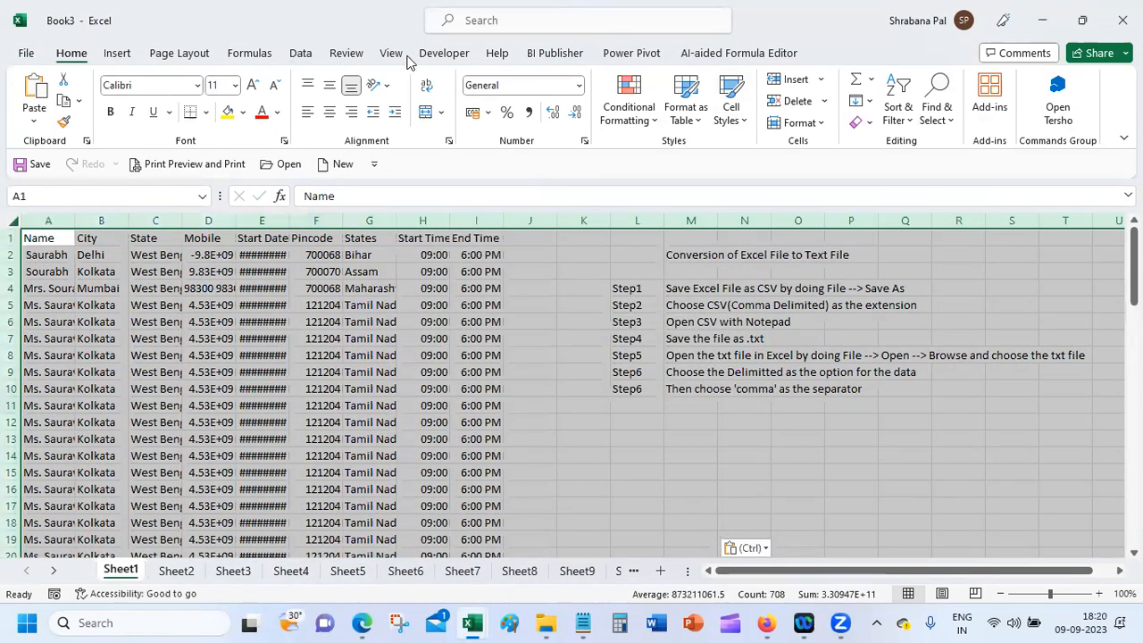
click(300, 52)
click(684, 100)
click(578, 355)
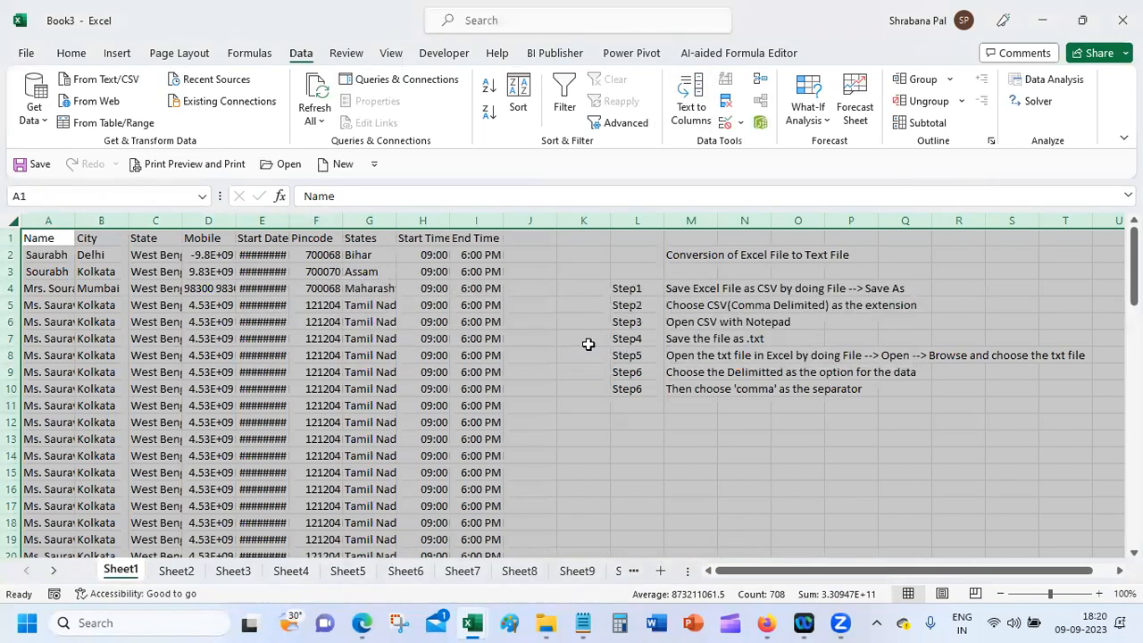
click(87, 344)
drag(36, 219, 477, 255)
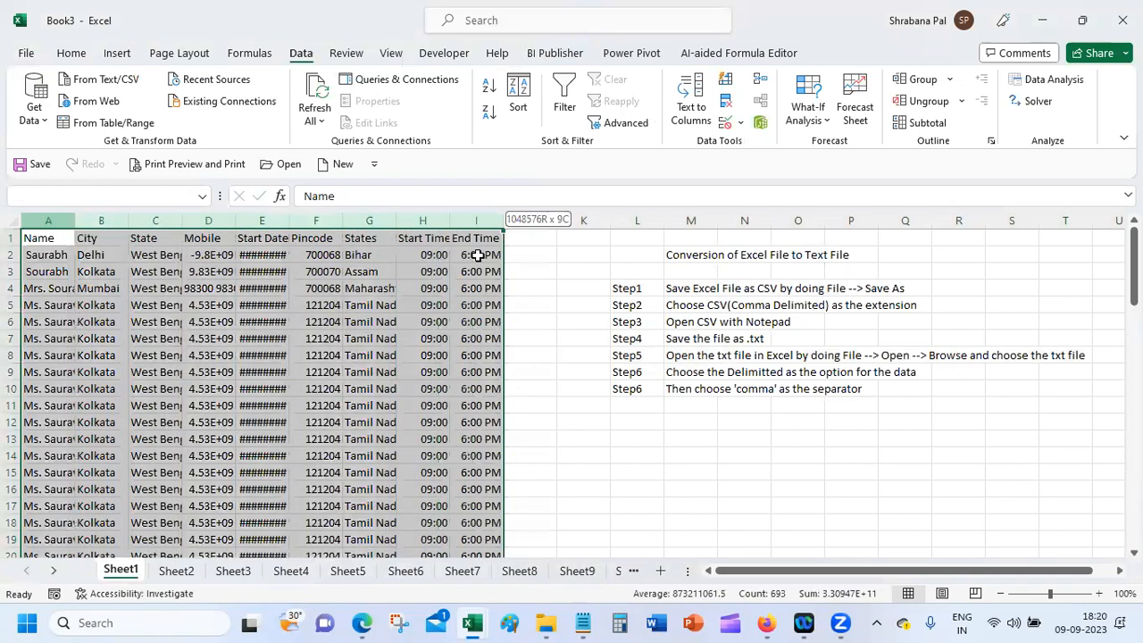
click(692, 101)
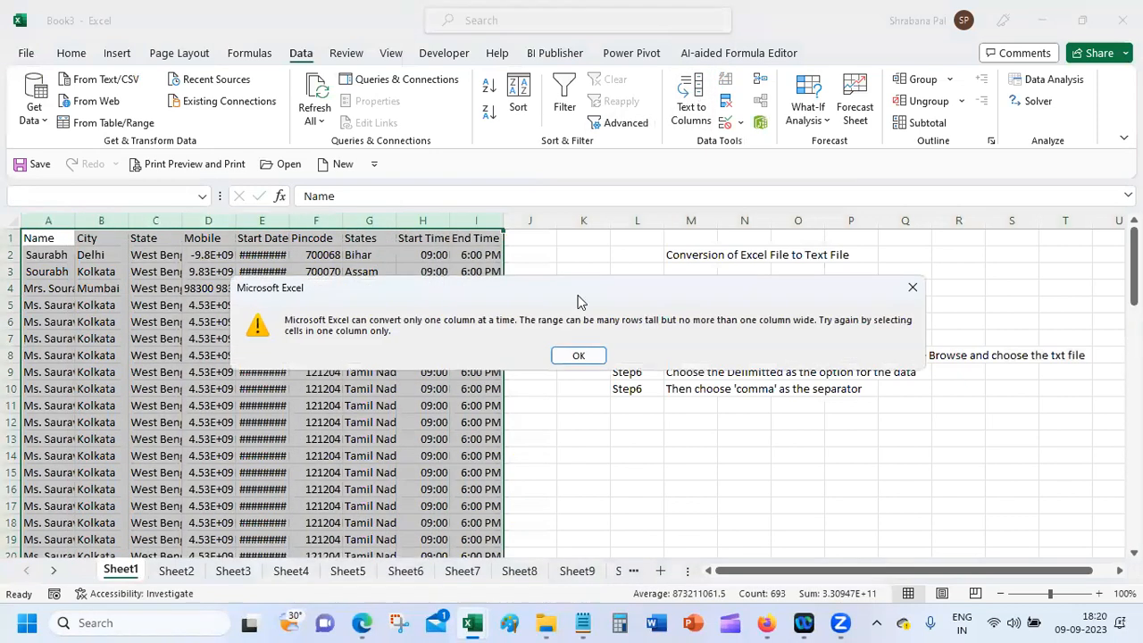
click(579, 357)
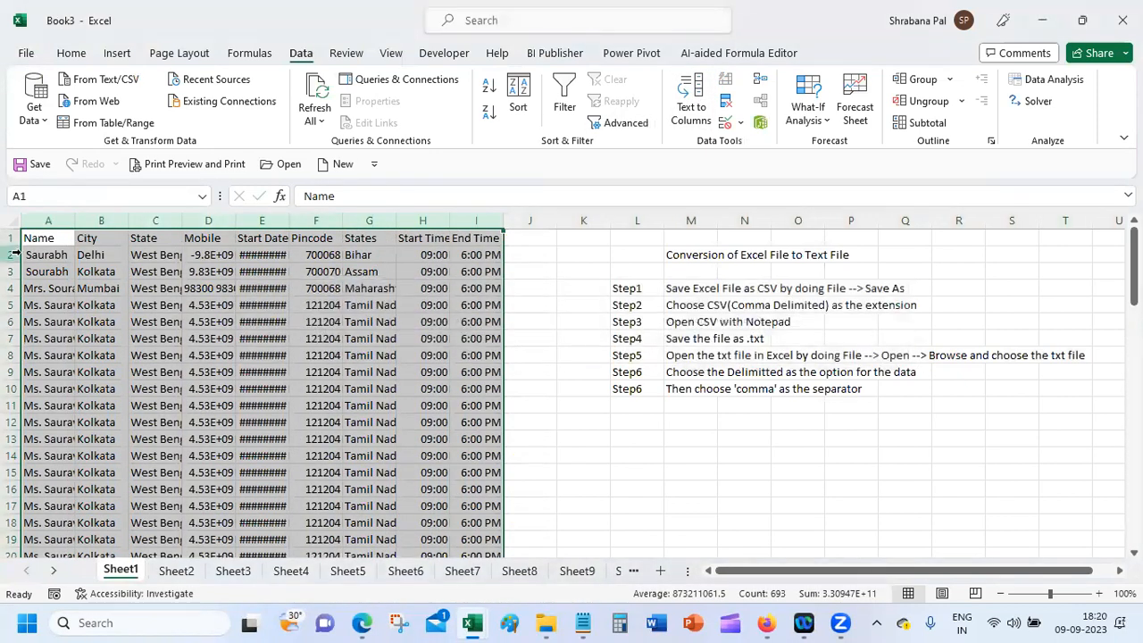
Step: Try Text to Columns on A1:I77, dismiss the warnings, and close Book3 without saving
drag(299, 459, 483, 506)
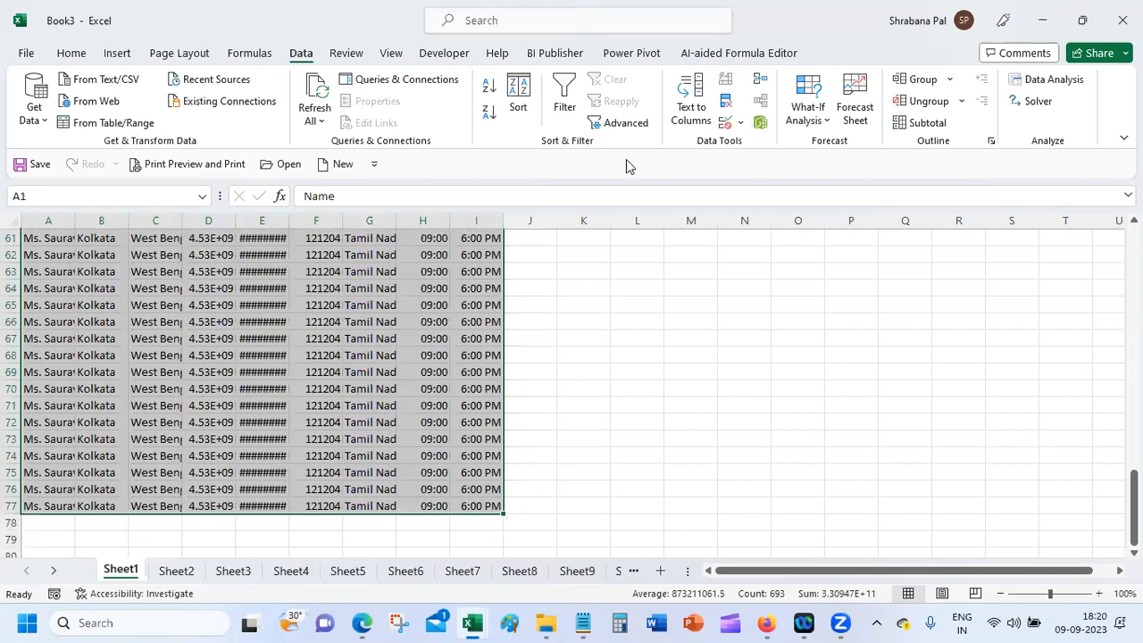
click(691, 98)
click(578, 356)
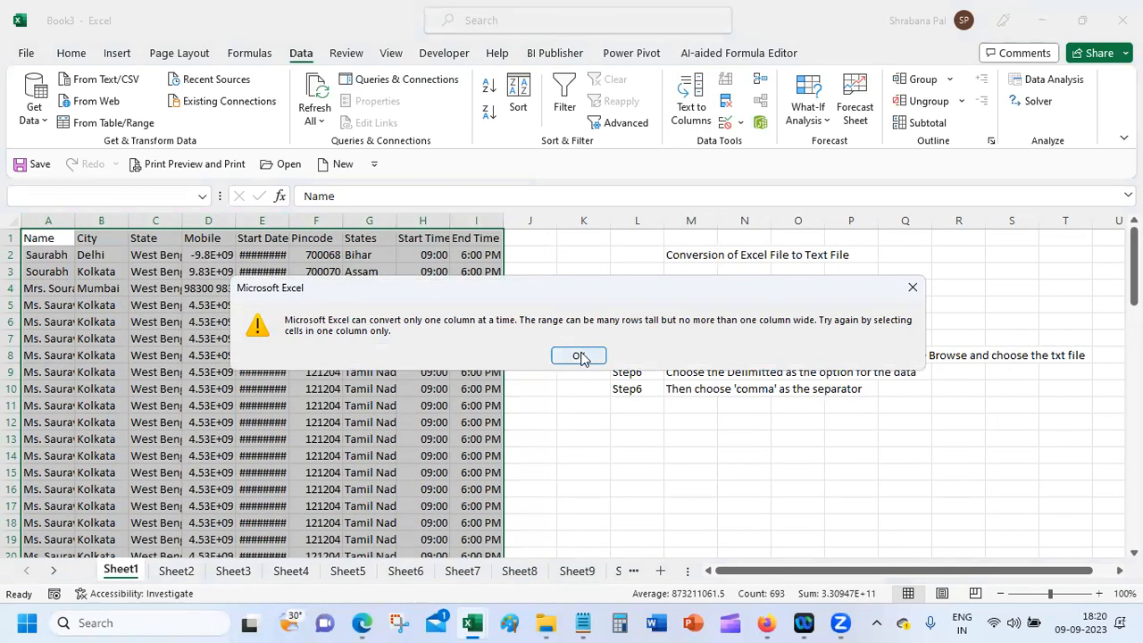
click(579, 357)
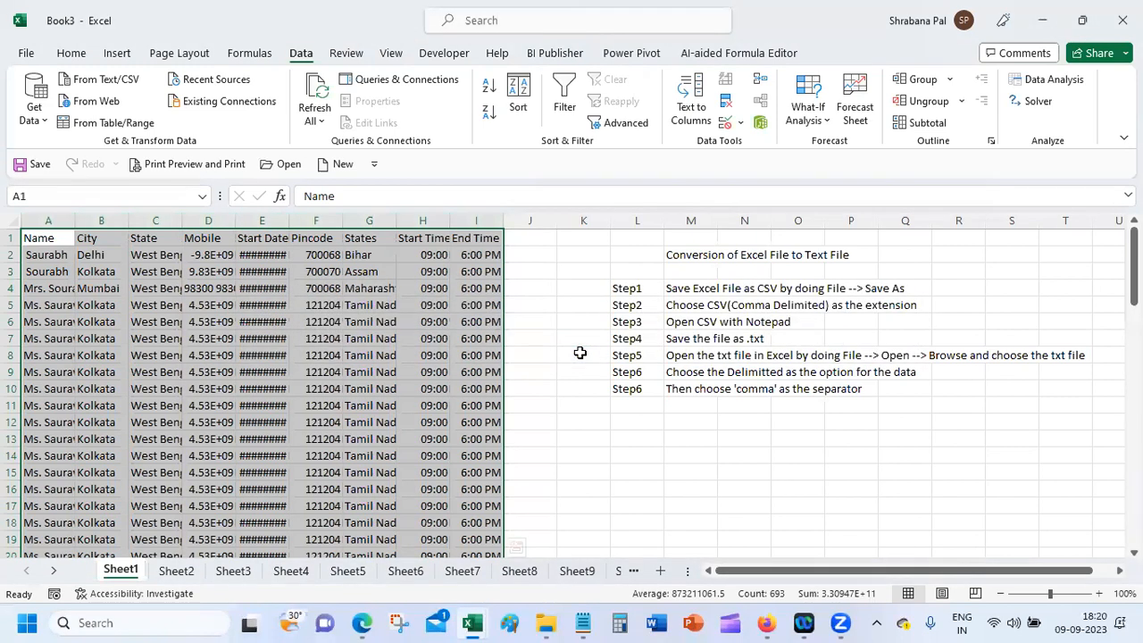
click(530, 355)
click(1123, 20)
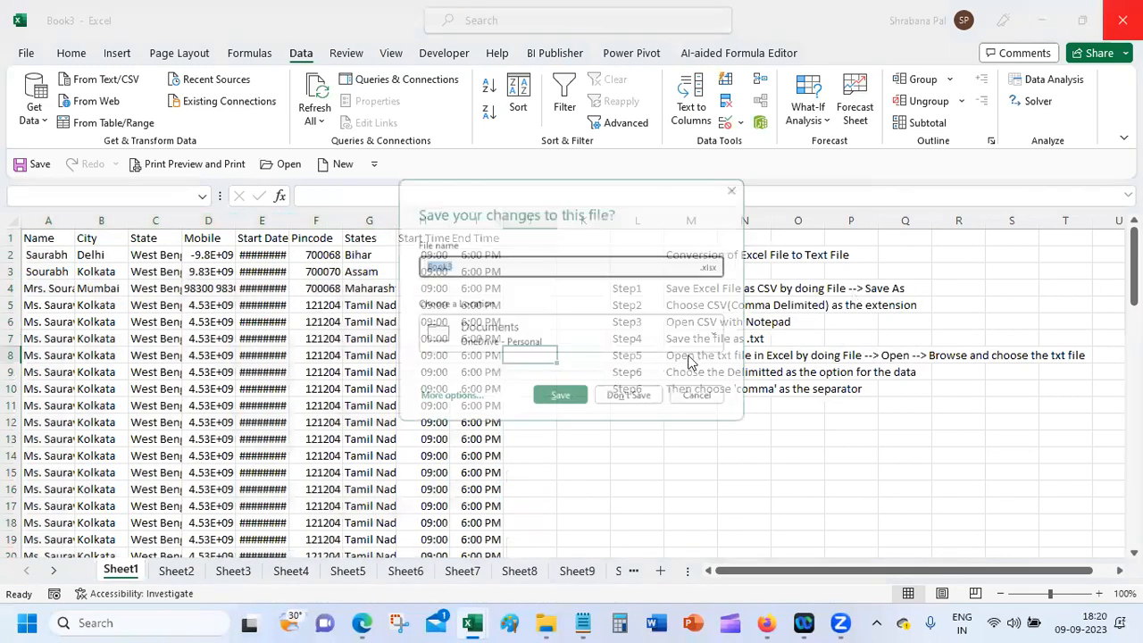
click(633, 403)
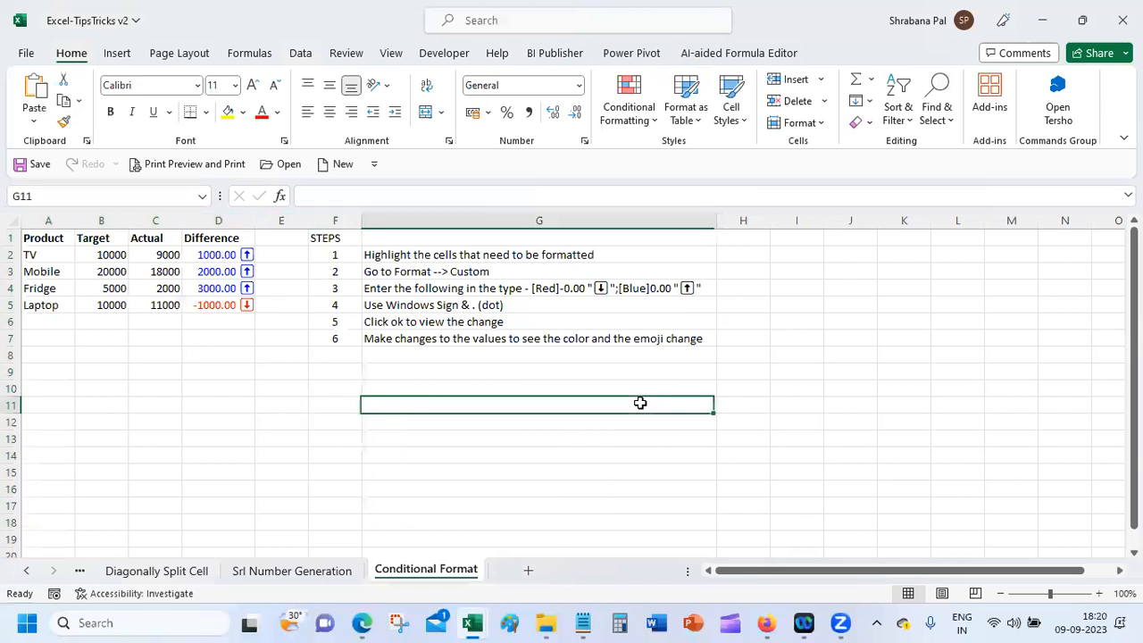
Step: Open the recent Palium_Exercises workbook from the File start page
click(295, 571)
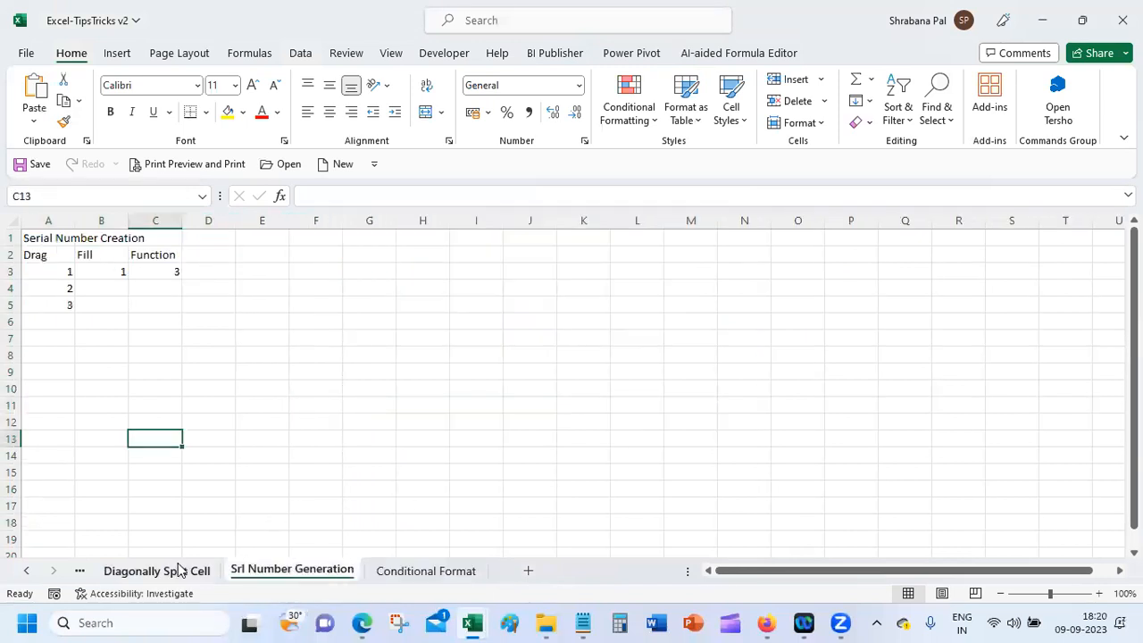
click(158, 571)
click(26, 570)
click(26, 571)
click(25, 571)
click(26, 570)
click(26, 52)
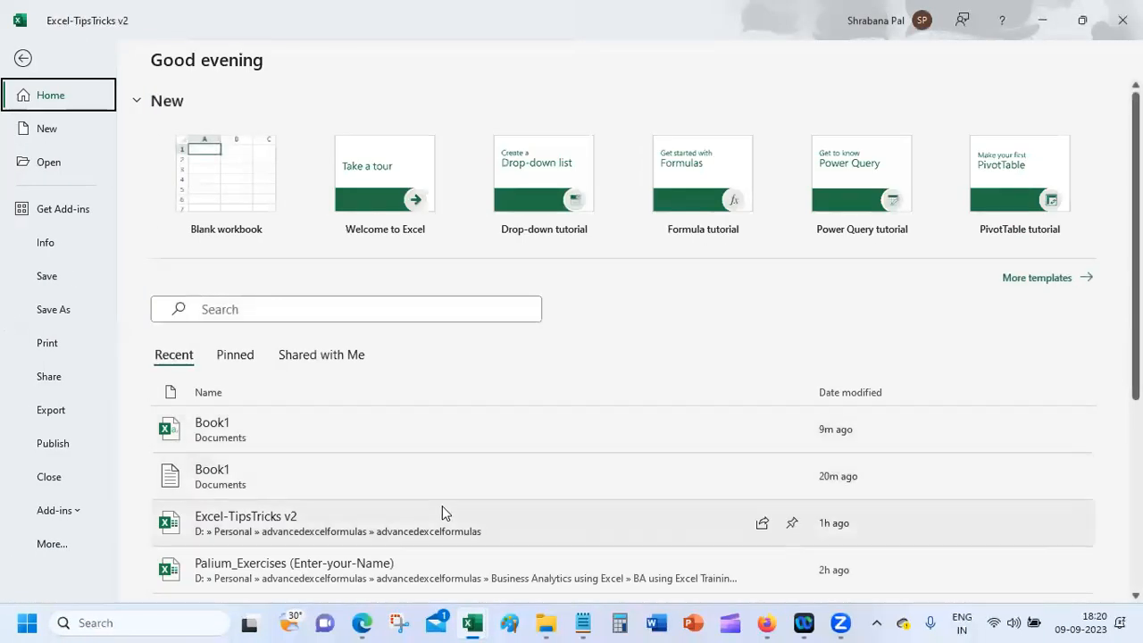
click(414, 562)
Step: Copy the order rows B4:F23 and paste them at A1 of a new workbook, Book4
click(184, 319)
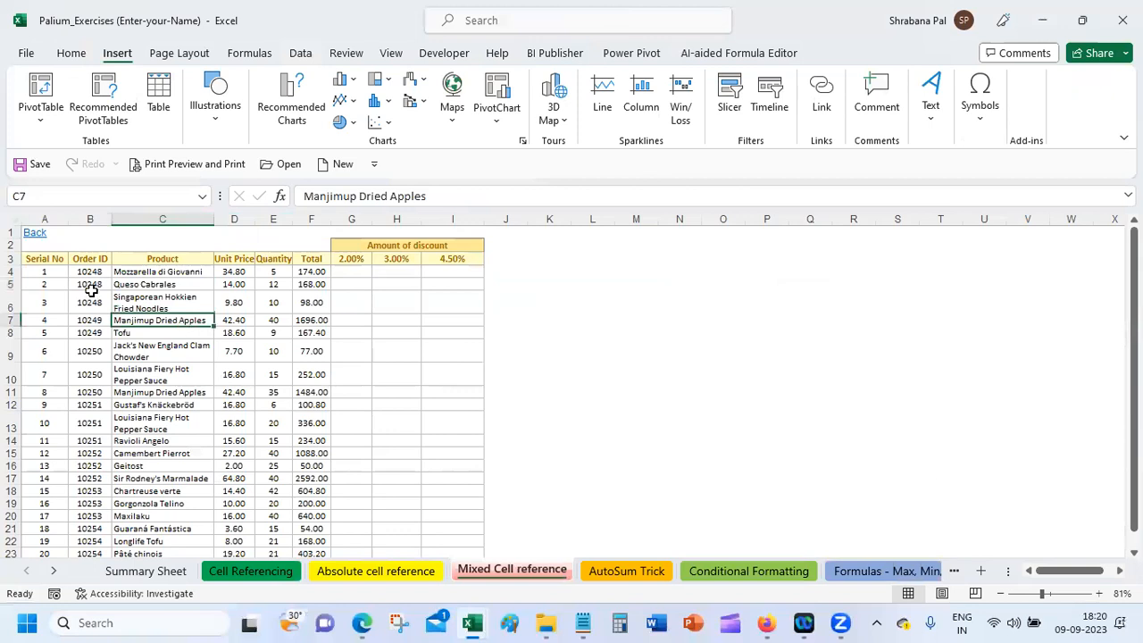
drag(84, 273, 317, 491)
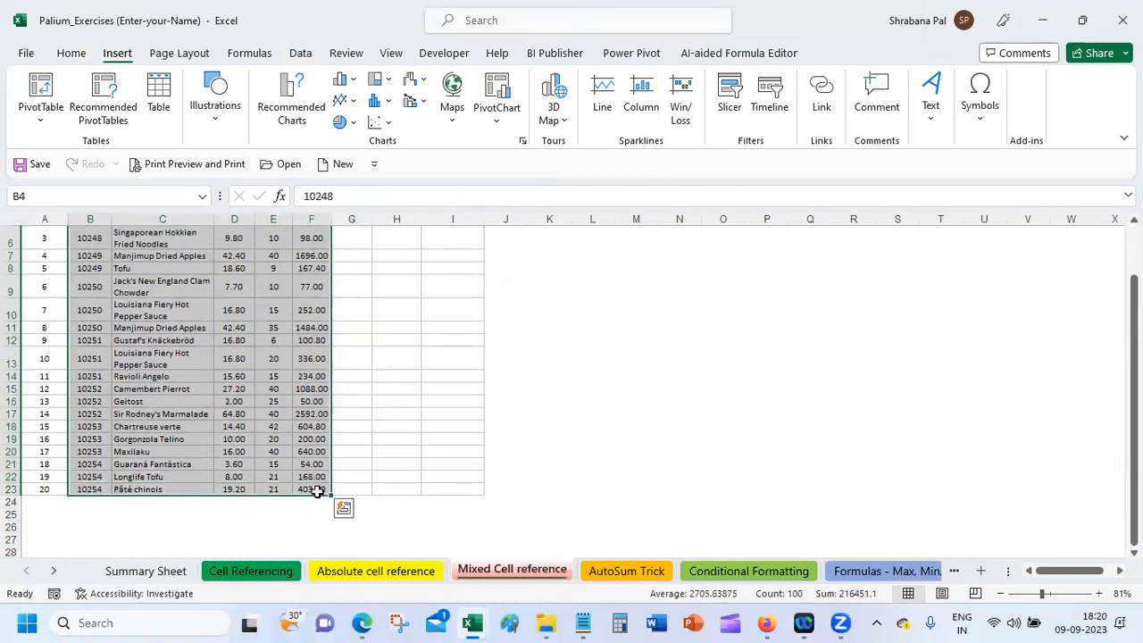
key(ctrl+c)
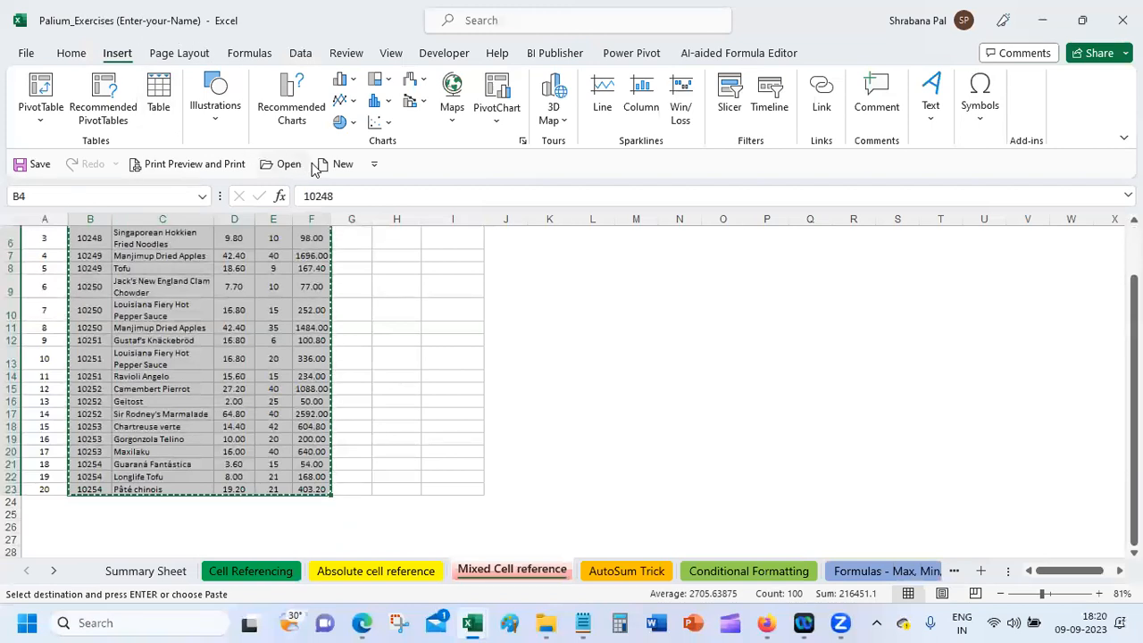
click(338, 164)
key(ctrl+v)
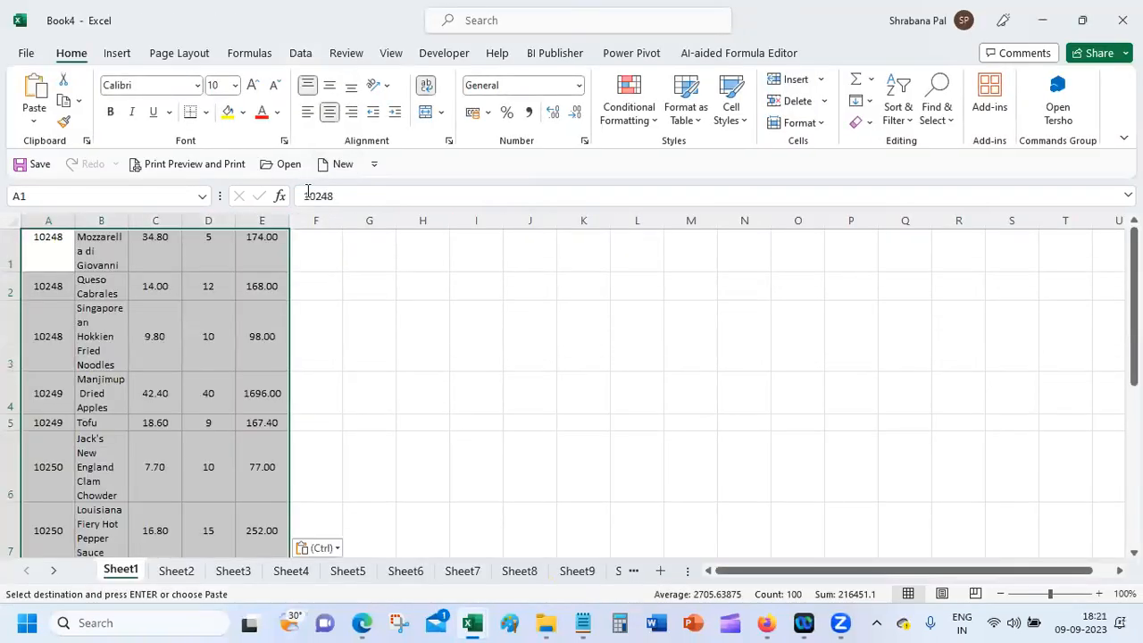
Step: Save Book4 to the Documents folder
click(32, 54)
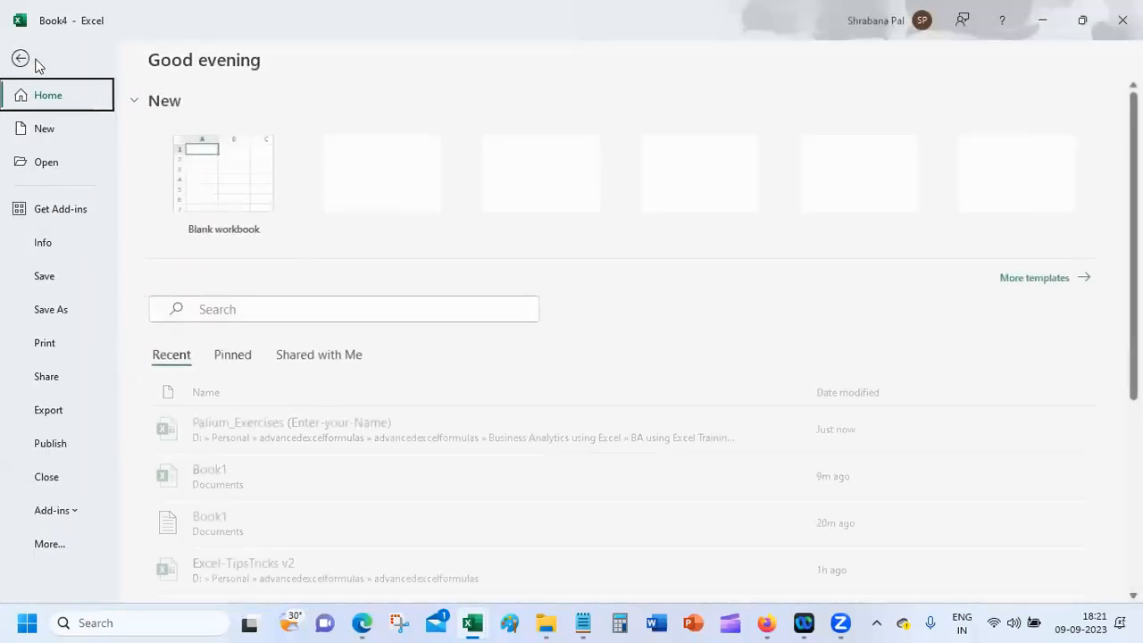
click(76, 316)
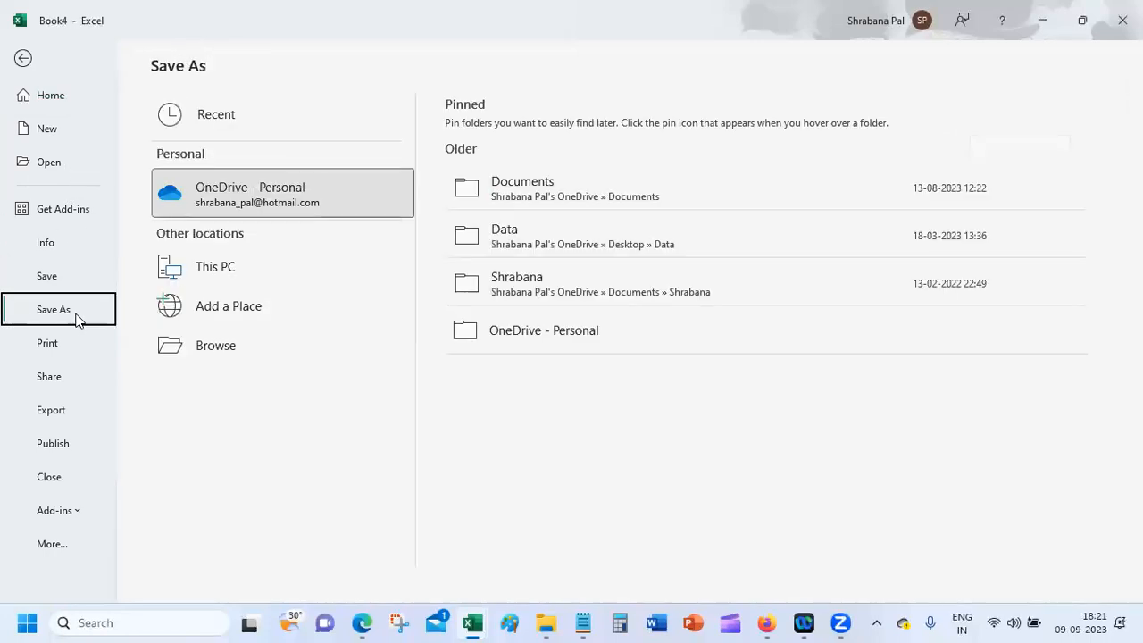
click(609, 180)
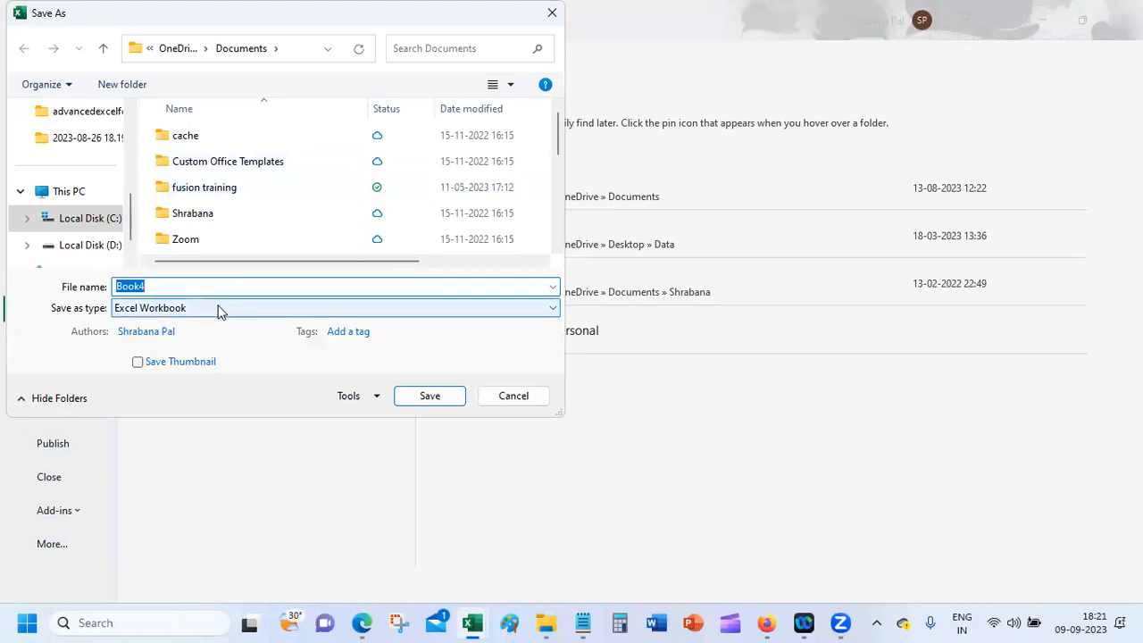
click(438, 400)
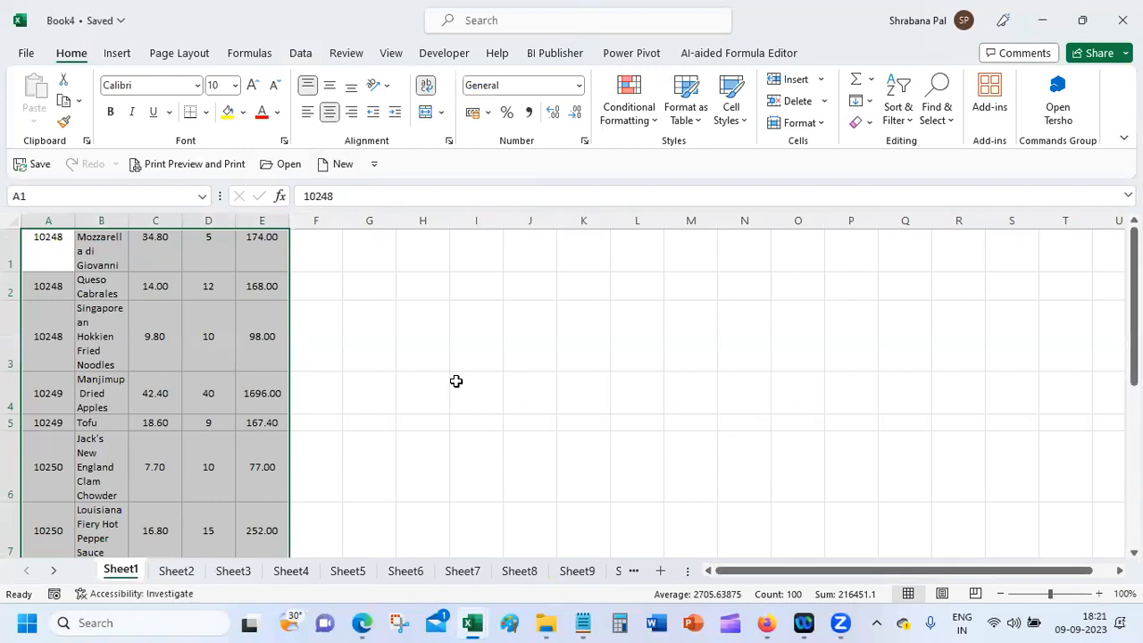
Step: Widen column B and tighten the heights of rows 1–3 so product names wrap less
drag(128, 215, 171, 220)
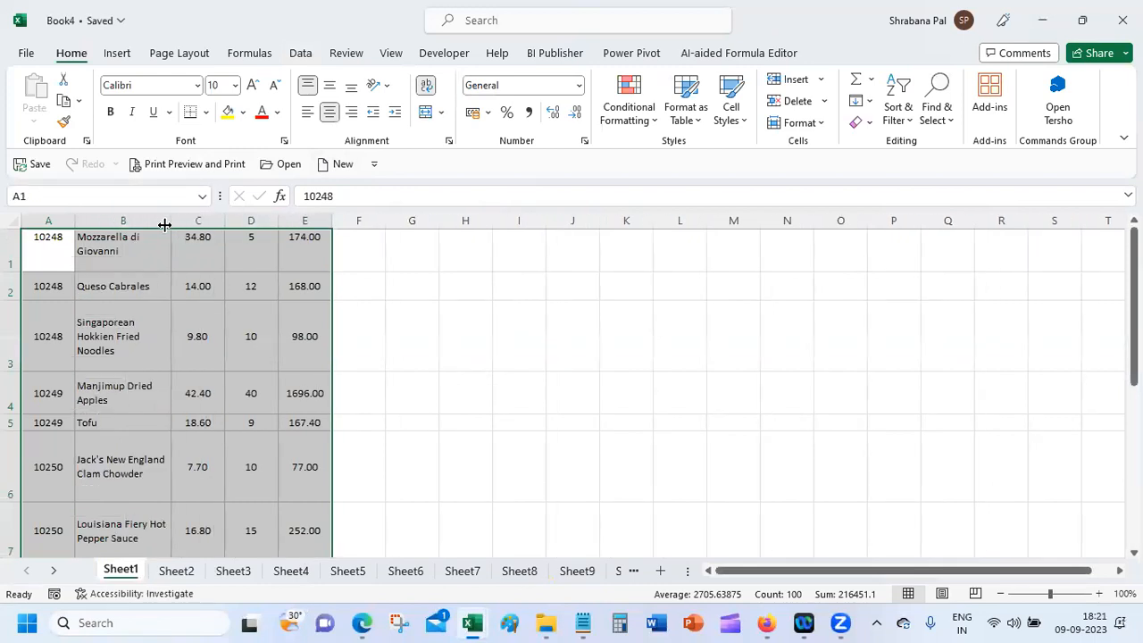
drag(12, 263, 11, 256)
double_click(12, 286)
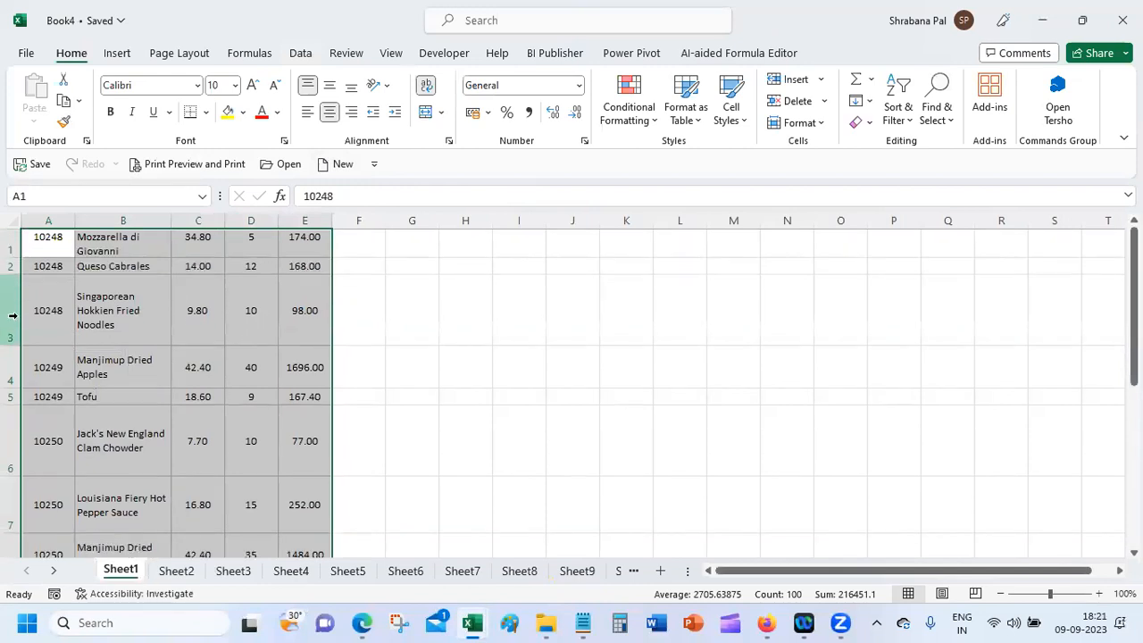
double_click(12, 344)
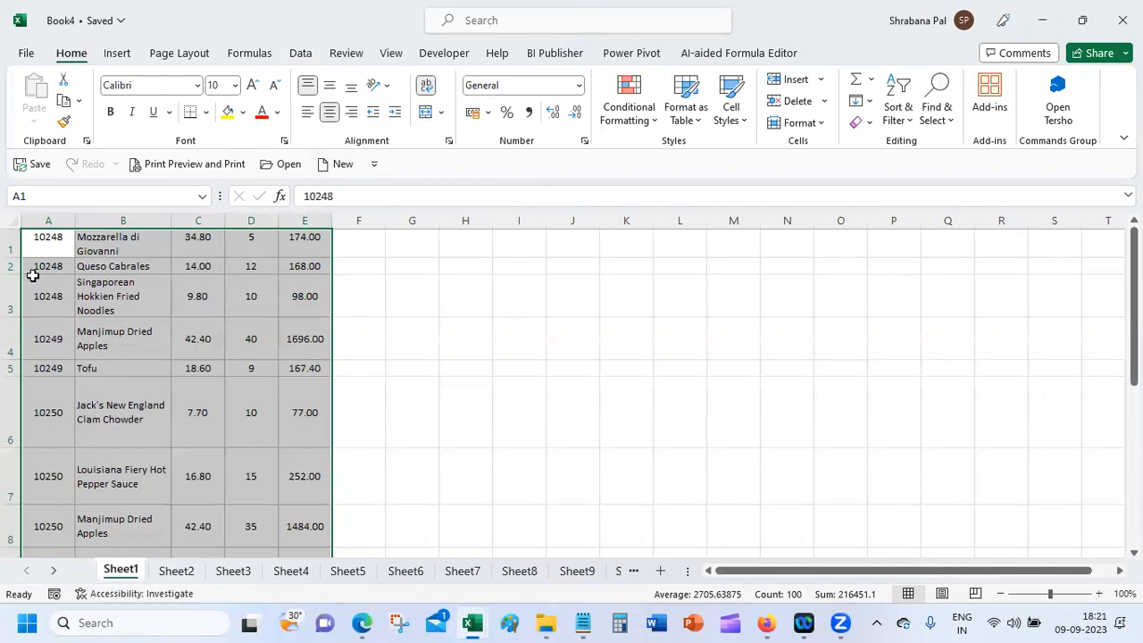
click(49, 241)
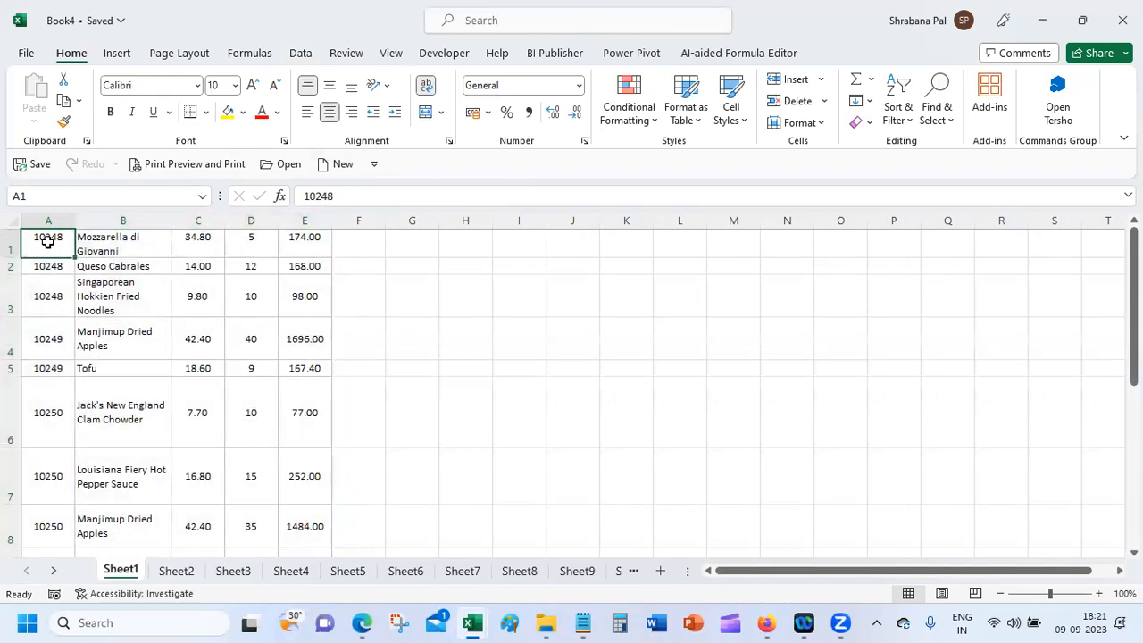
click(26, 53)
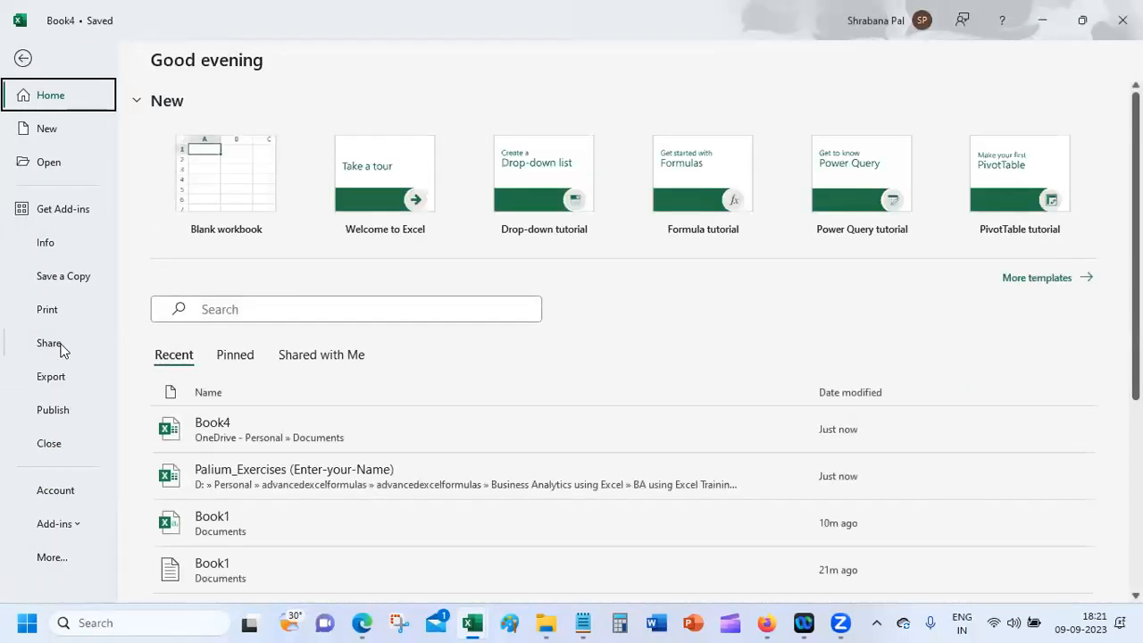
Step: Save a copy of Book4 as a CSV (Comma delimited) file, keeping only the active sheet
click(63, 279)
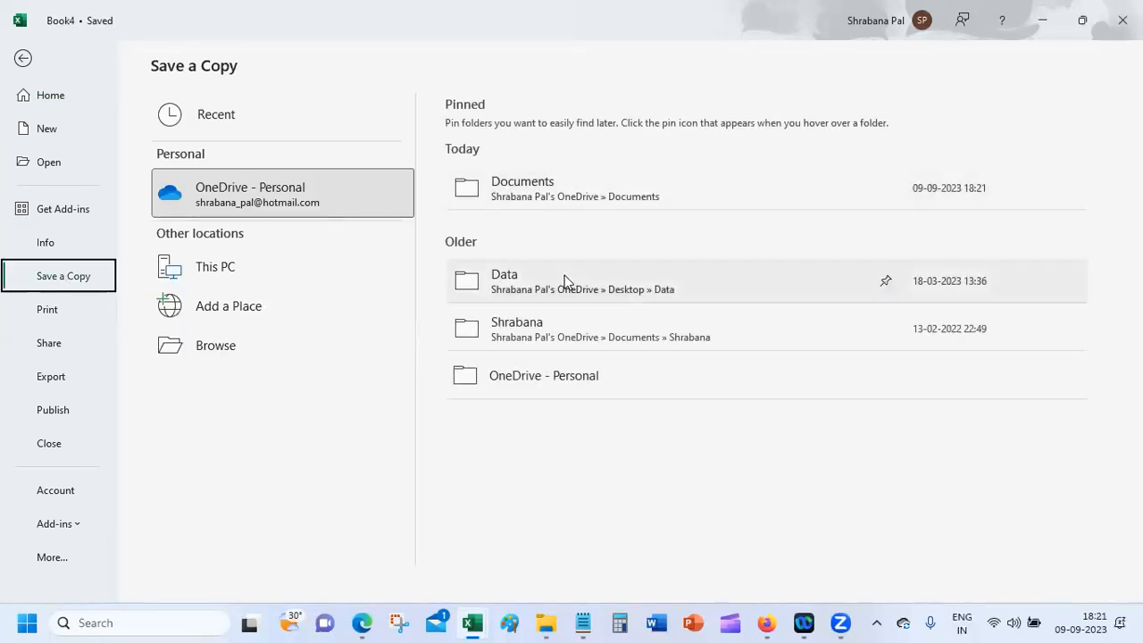
click(238, 355)
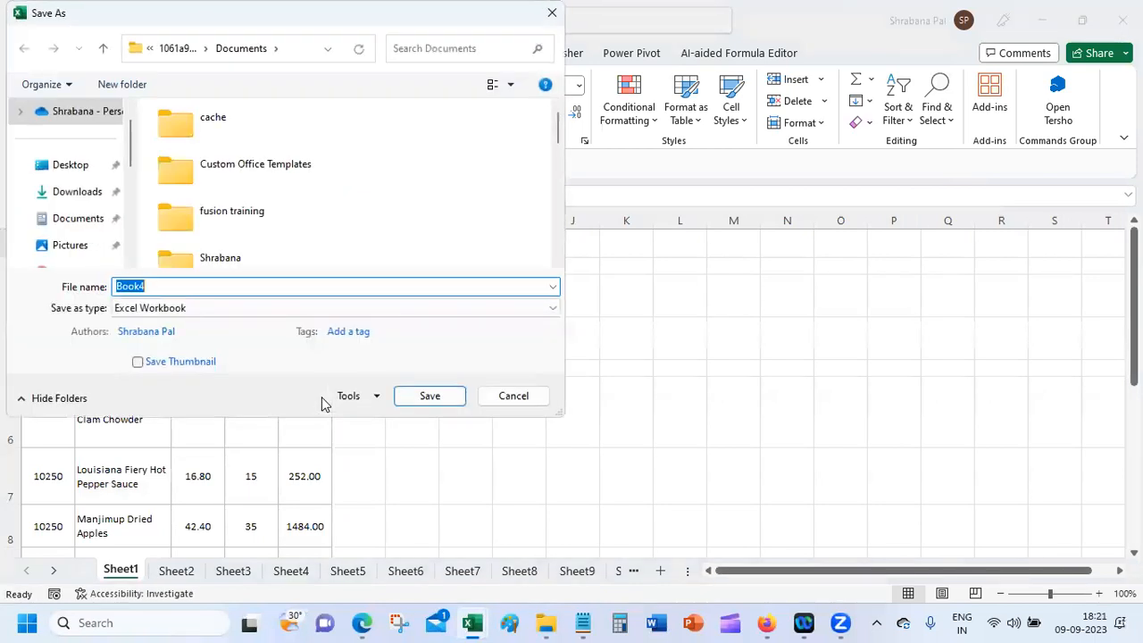
click(233, 307)
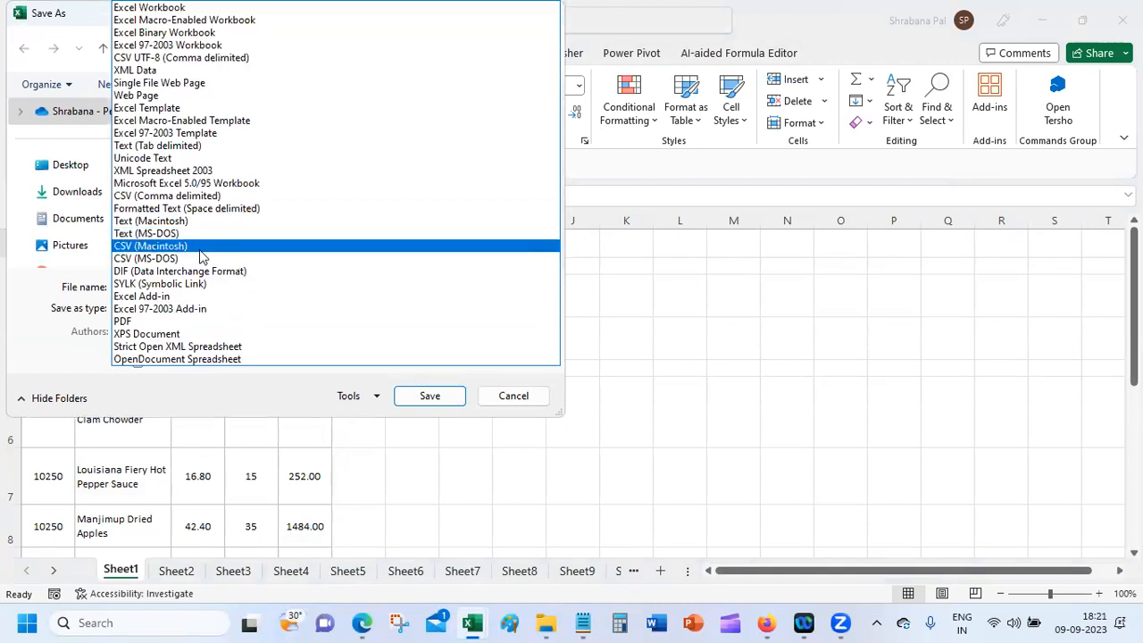
click(232, 196)
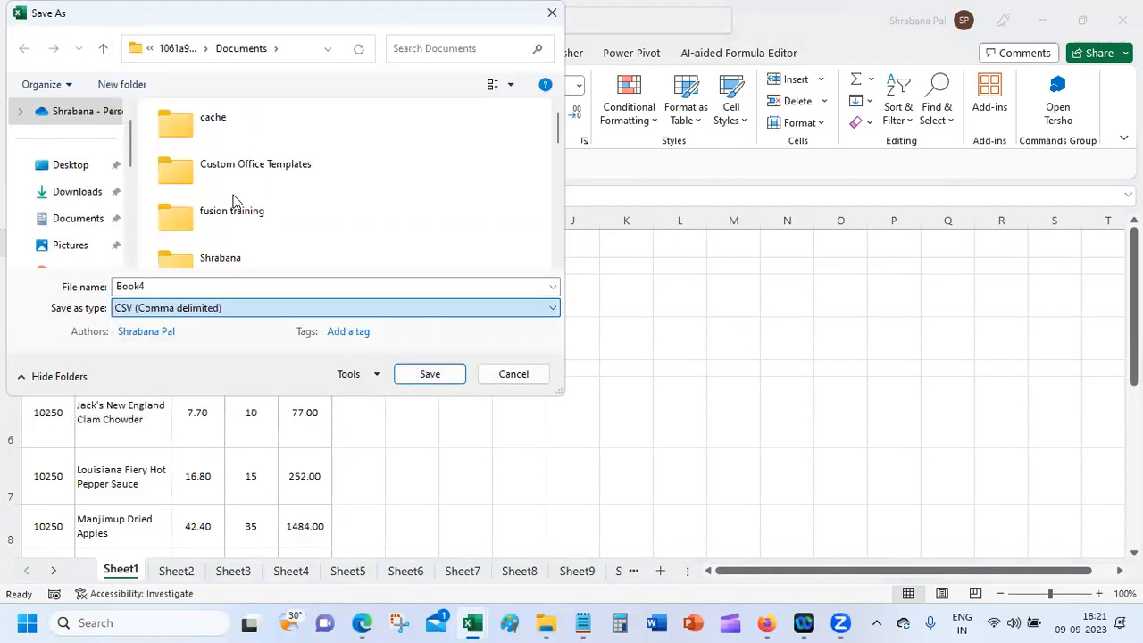
click(430, 374)
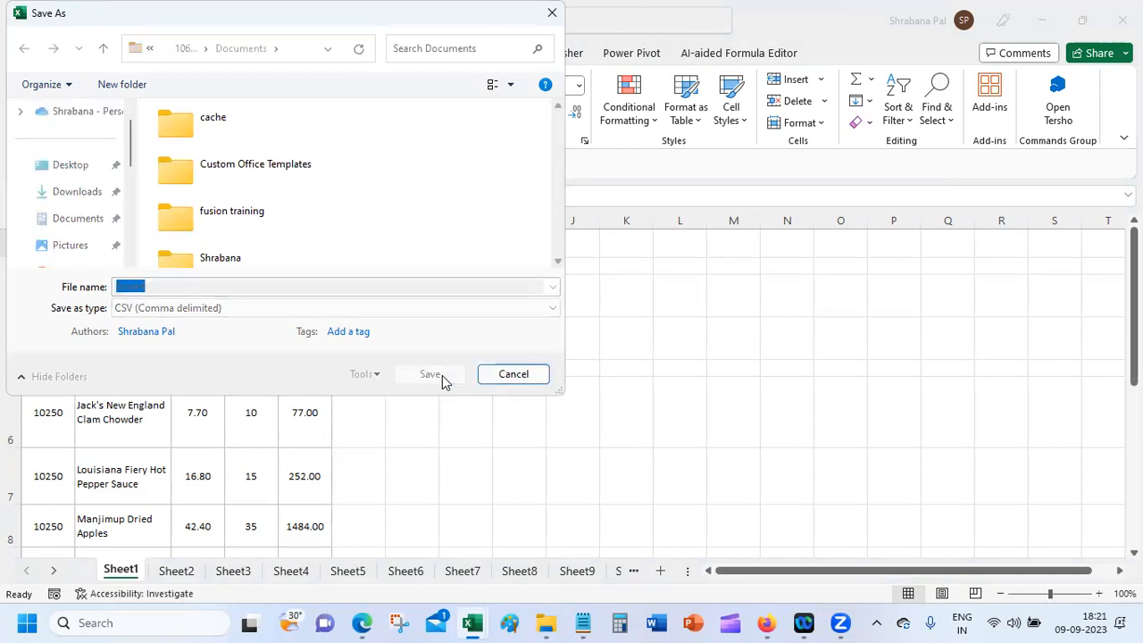
click(744, 375)
click(544, 365)
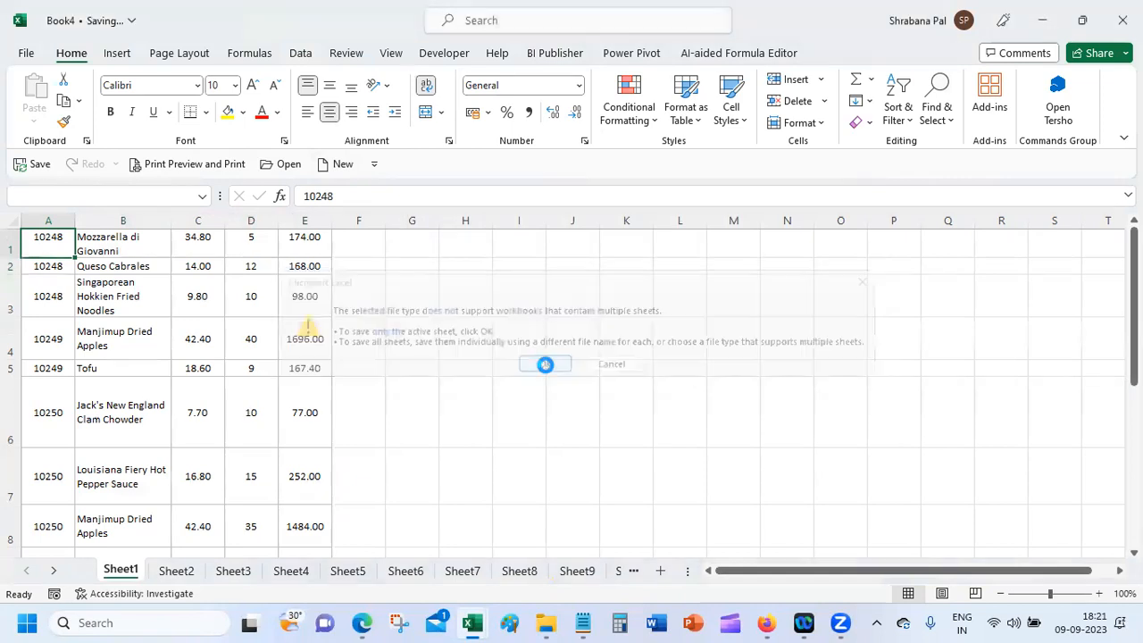
Step: Save Book4's active sheet again as CSV, this time in the Documents folder
click(27, 54)
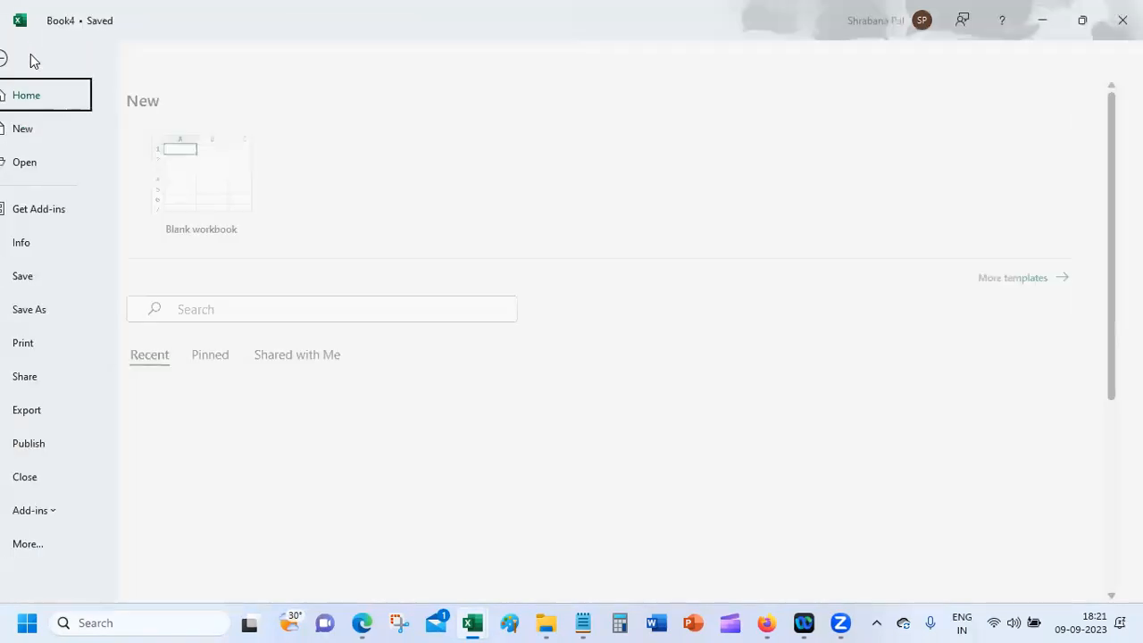
click(65, 306)
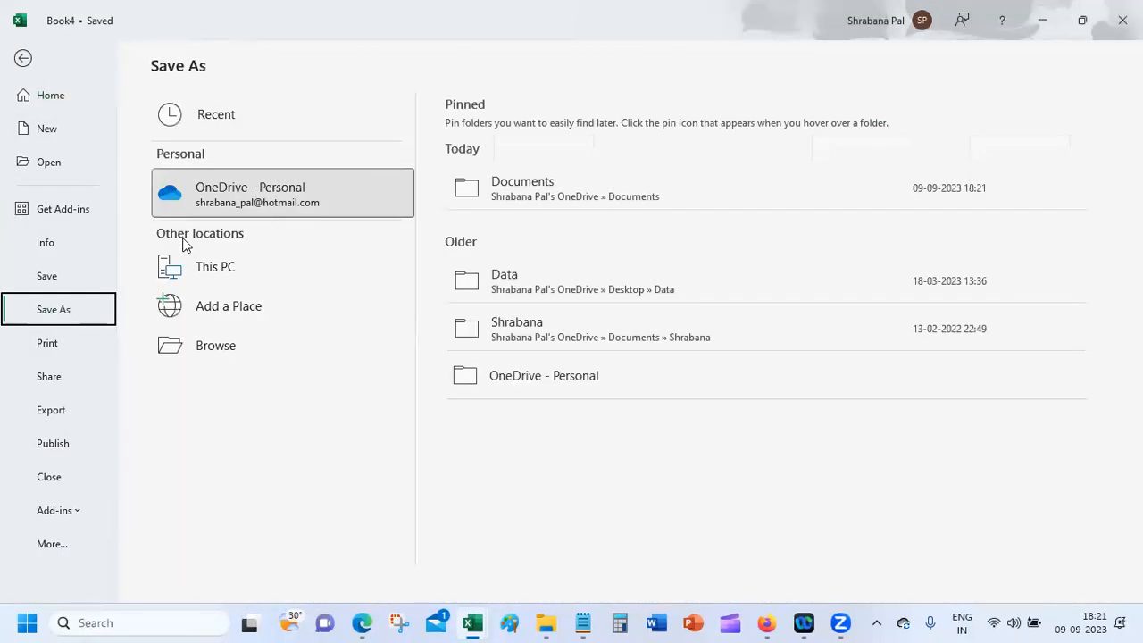
click(538, 188)
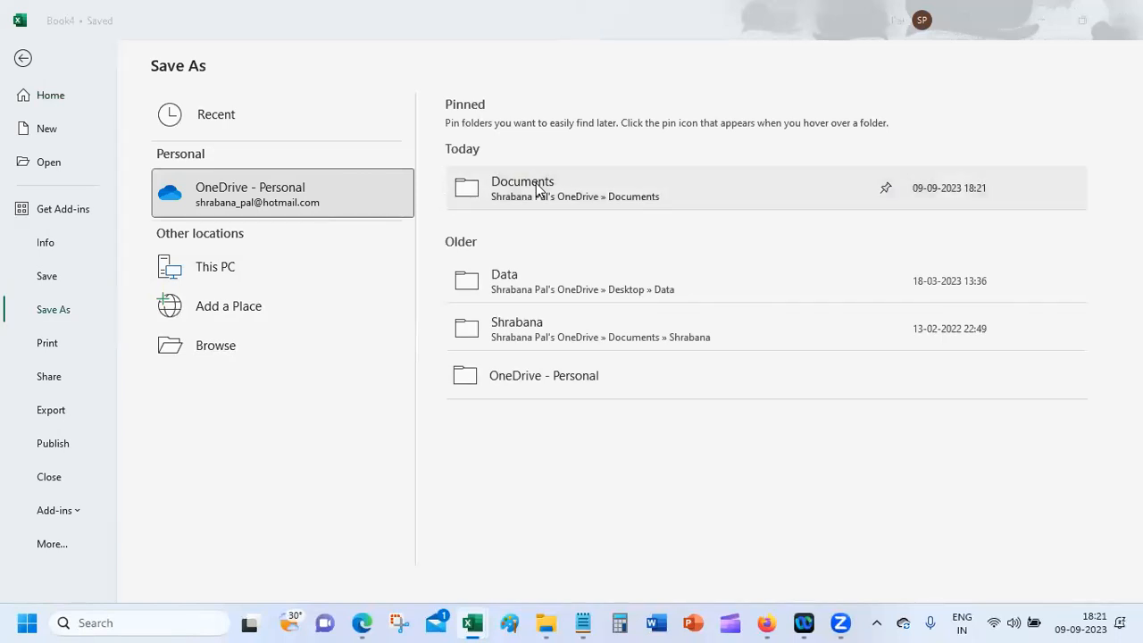
click(549, 13)
click(224, 345)
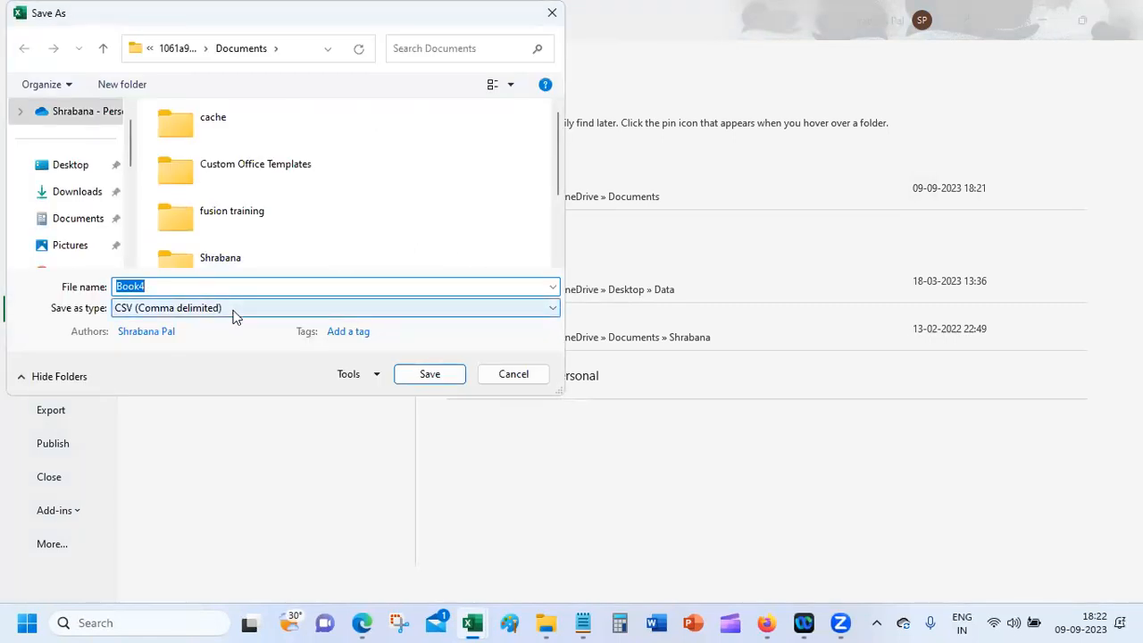
click(89, 220)
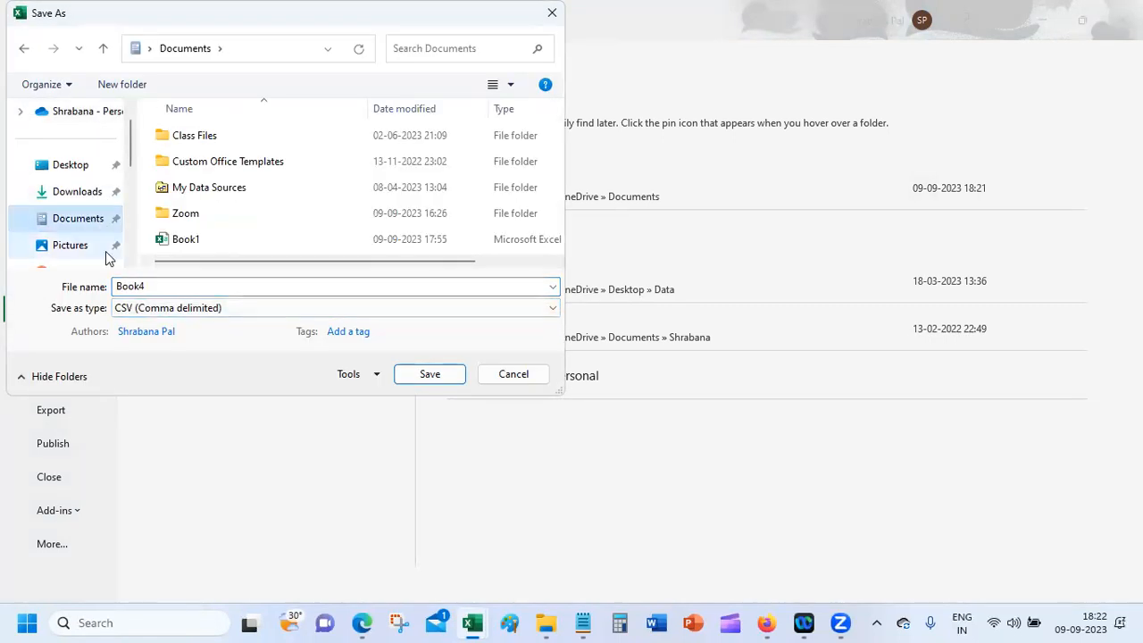
click(429, 379)
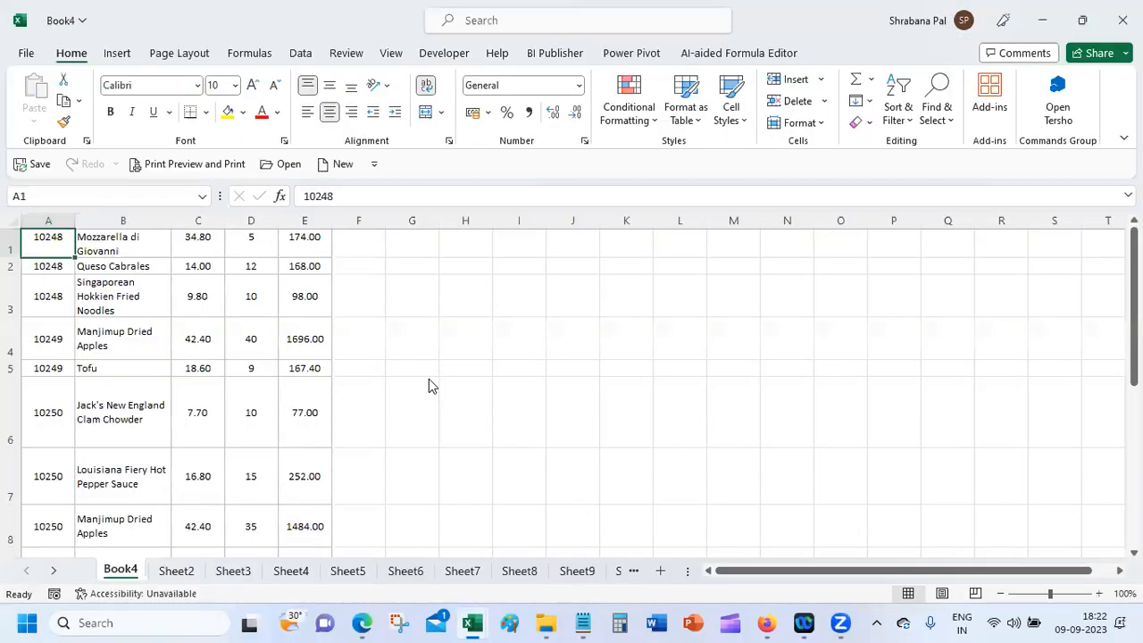
Step: Confirm saving only the active sheet, then open the Book4 CSV in Notepad from File Explorer
click(540, 366)
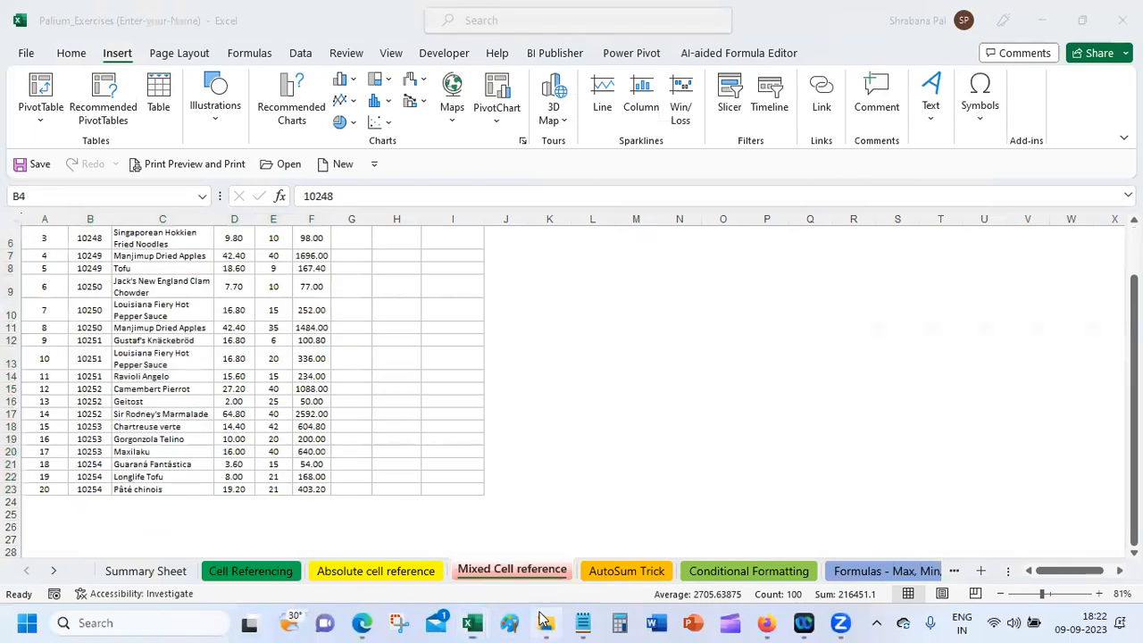
click(546, 622)
click(441, 393)
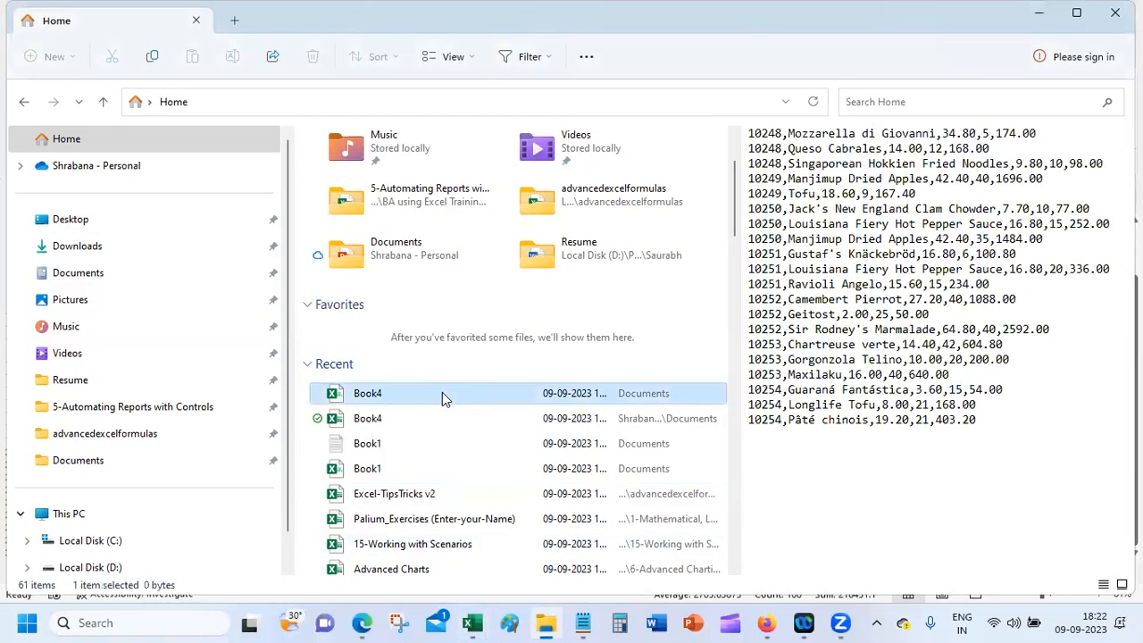
right_click(442, 392)
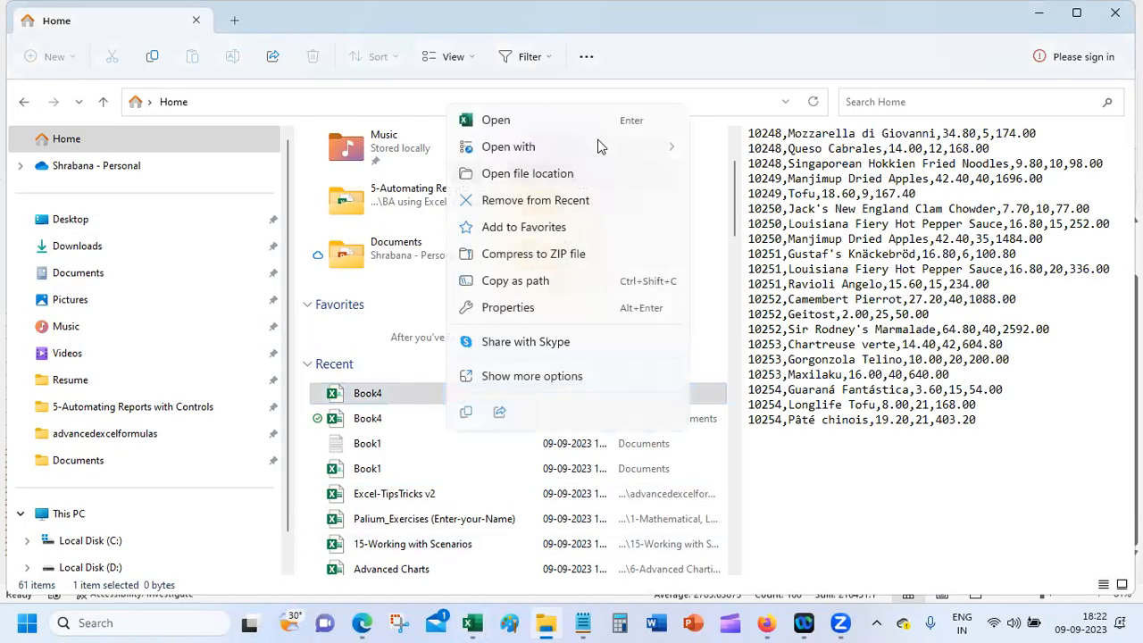
mouse_move(603, 147)
click(768, 181)
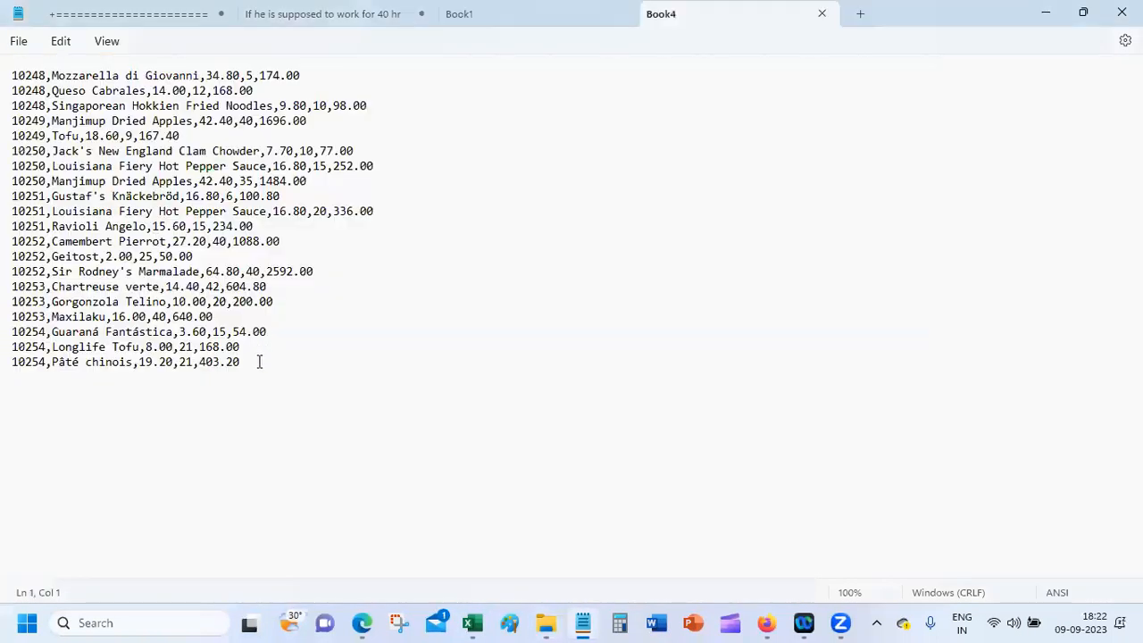
Step: Select all the comma-separated text in Notepad and return to an Excel workbook
key(ctrl+a)
key(ctrl+c)
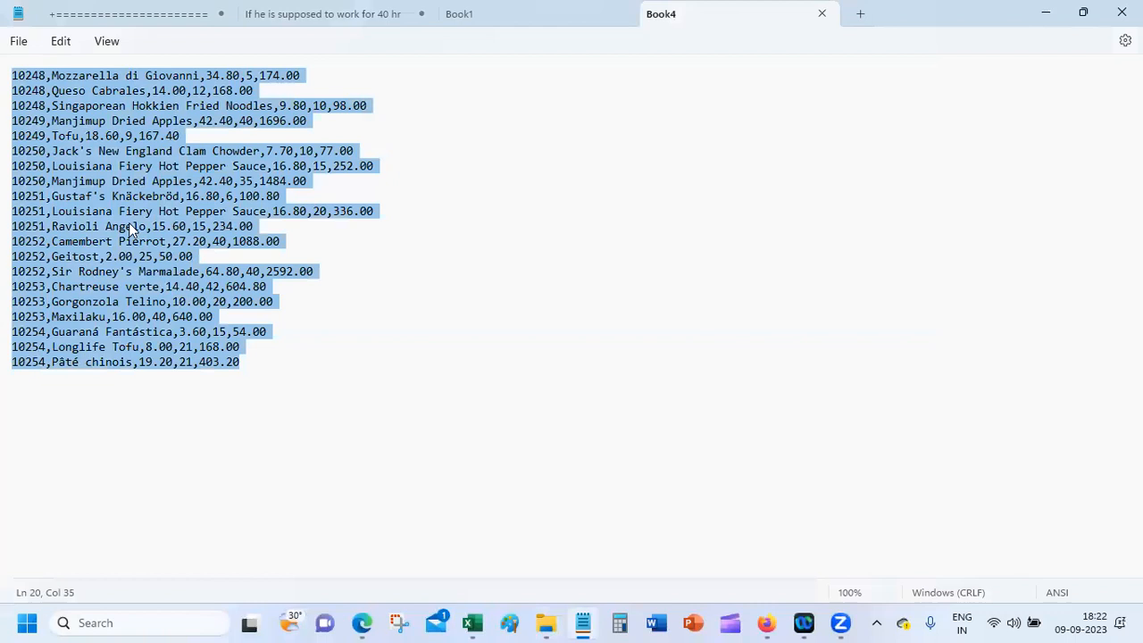
mouse_move(471, 623)
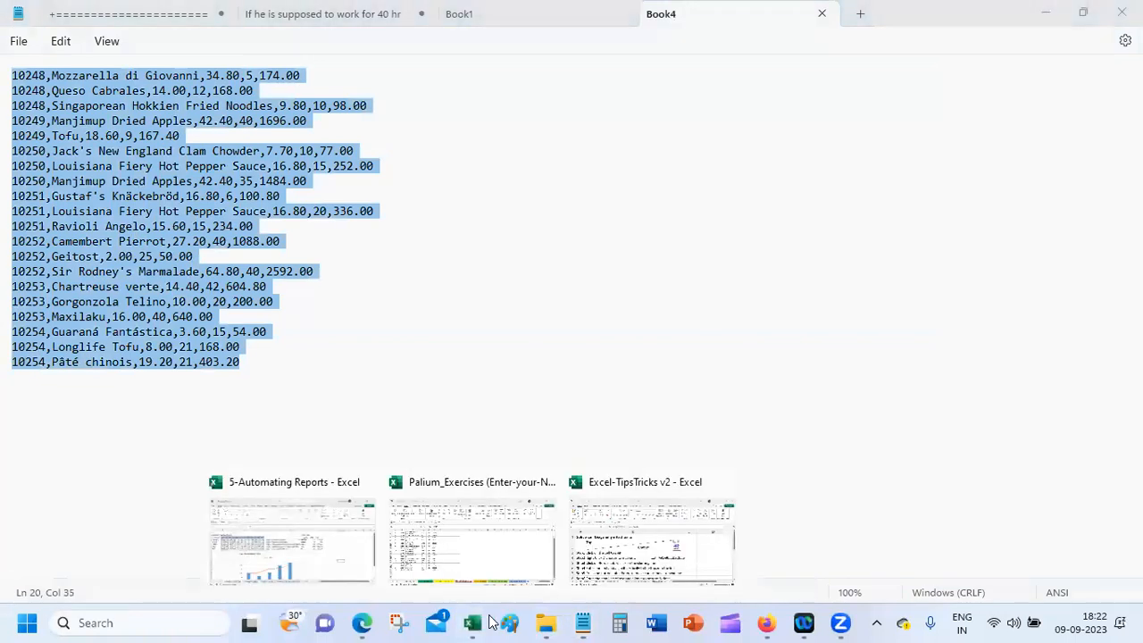
click(618, 527)
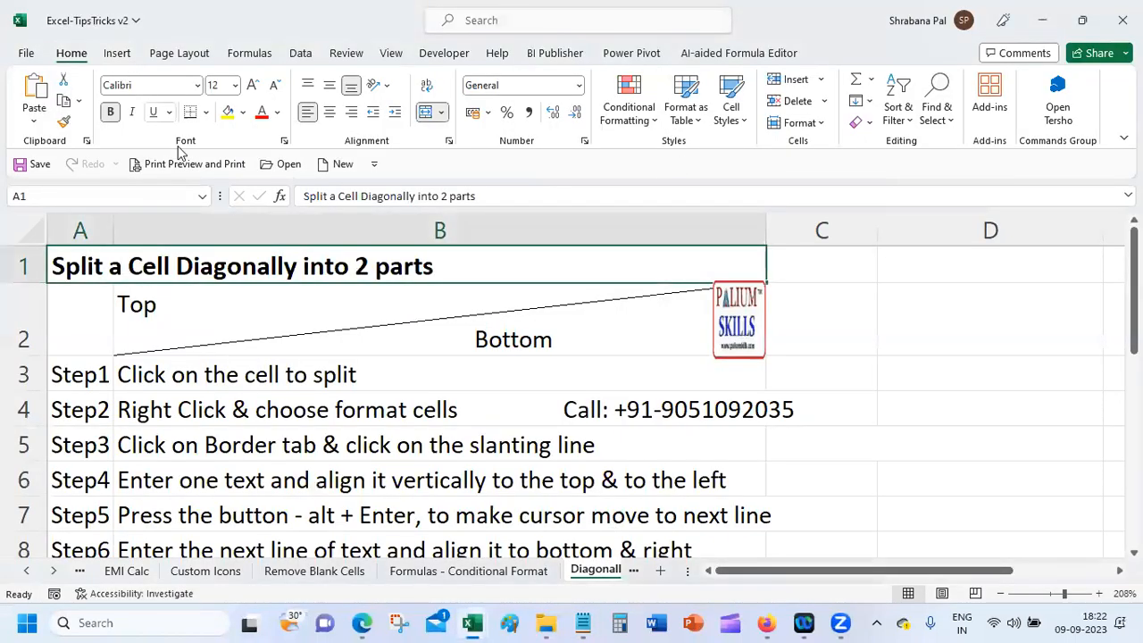
Step: Paste the CSV lines into a new blank workbook at A1 and autofit column A
click(337, 164)
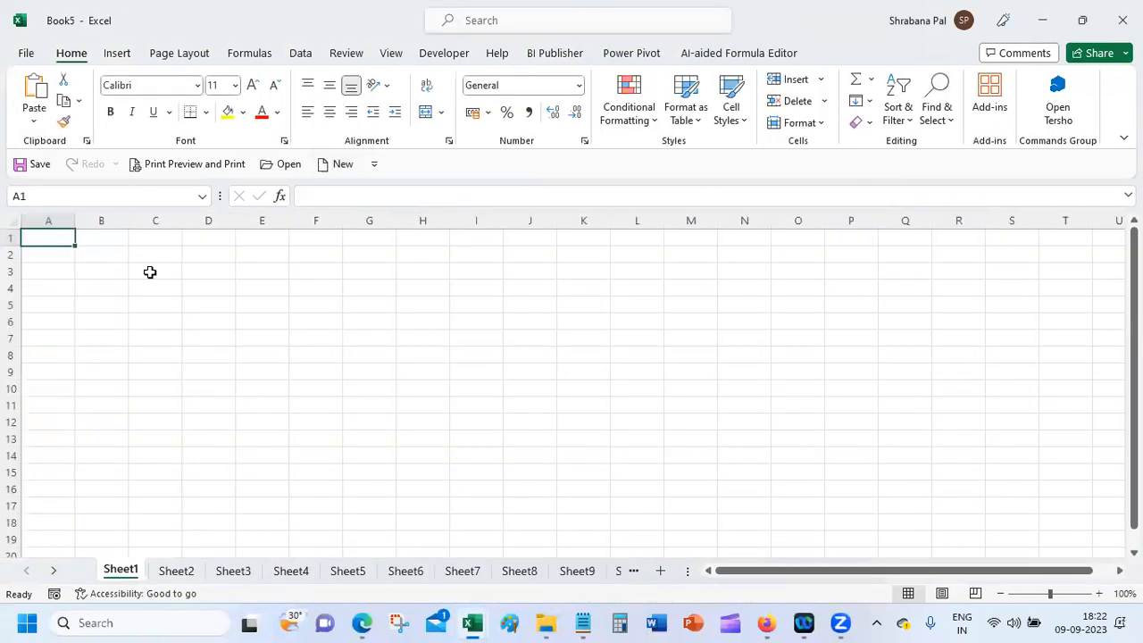
key(ctrl+v)
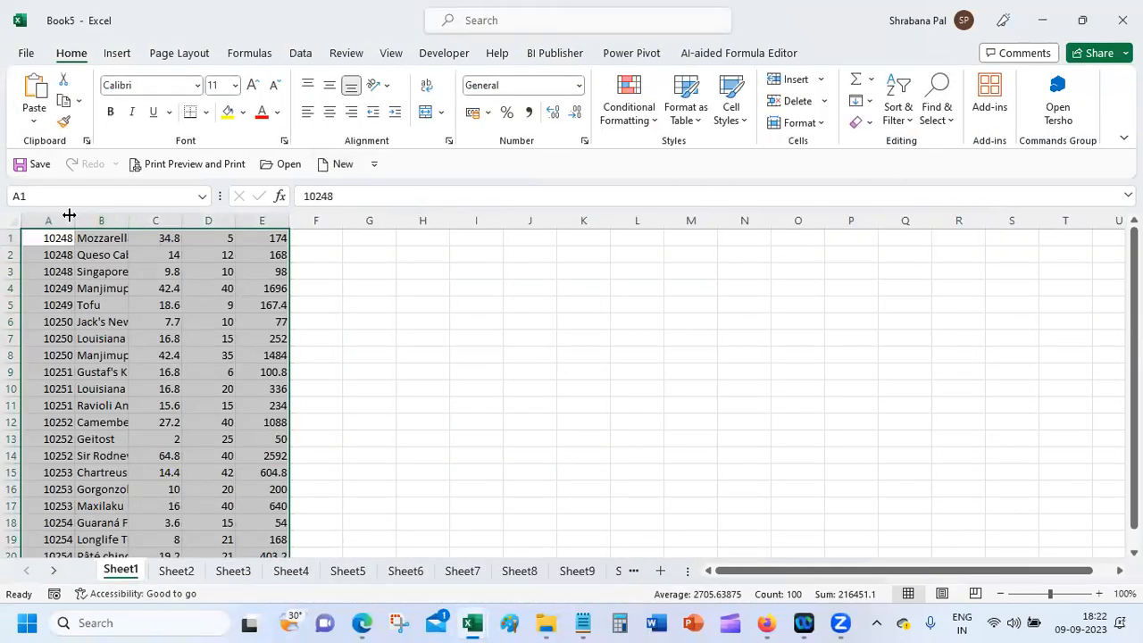
double_click(69, 215)
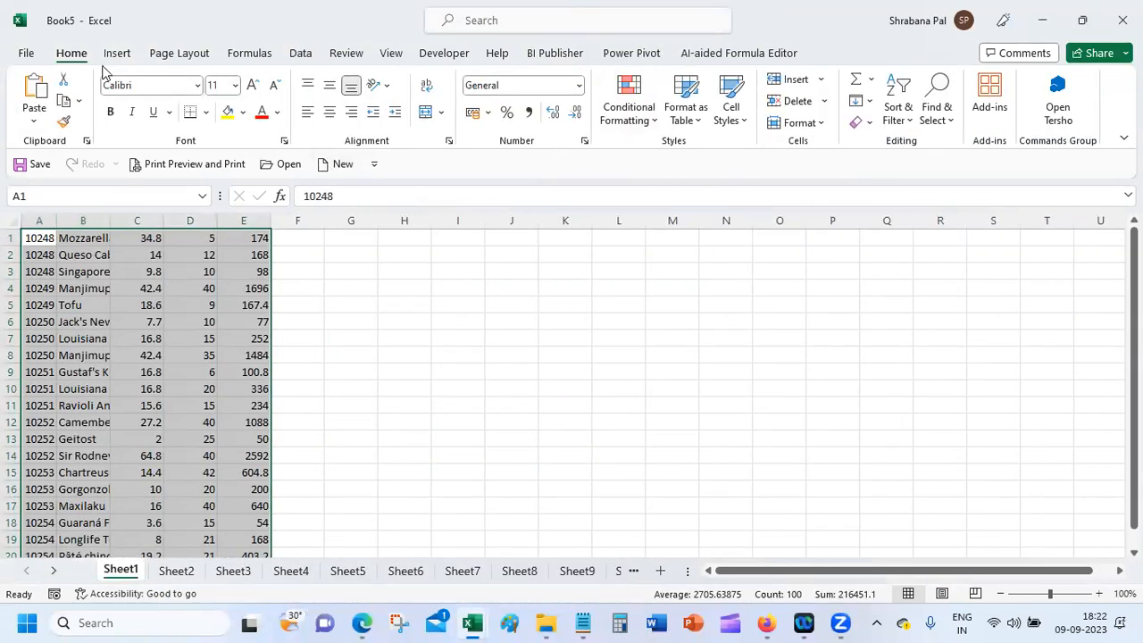
Step: Run Text to Columns but finish the wizard with no separators, leaving the data unchanged
click(301, 53)
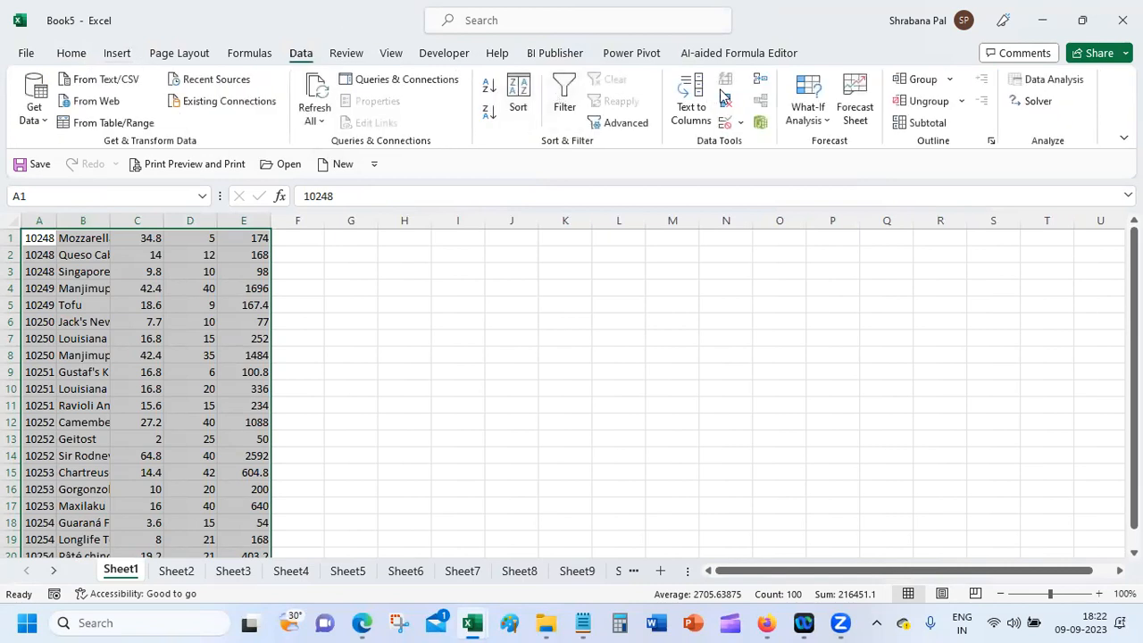
click(692, 98)
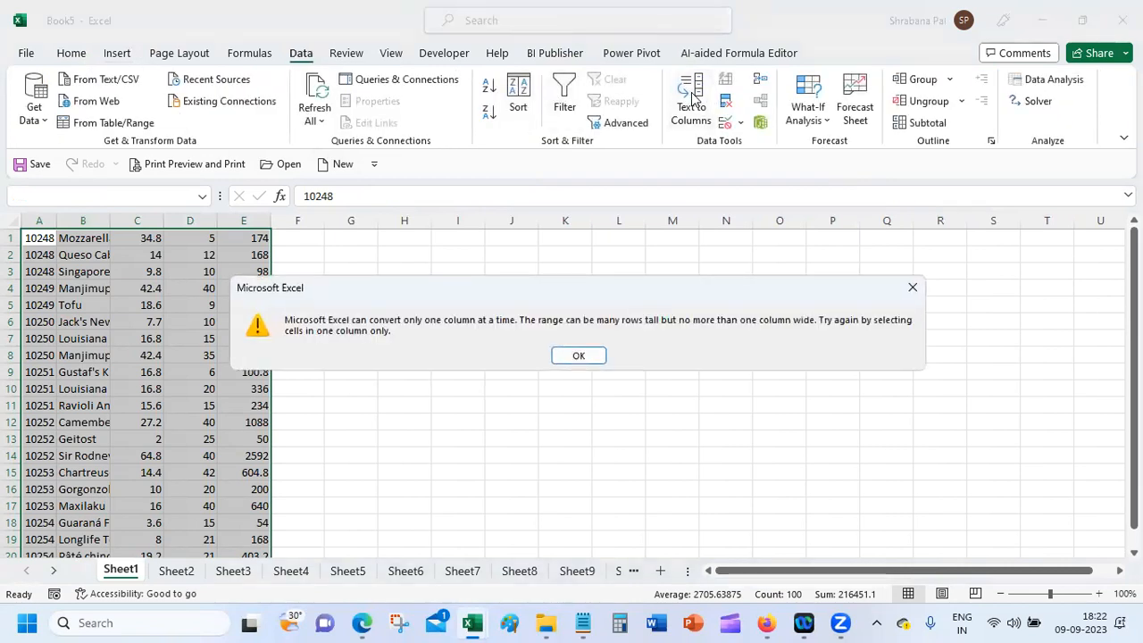
click(577, 356)
click(172, 402)
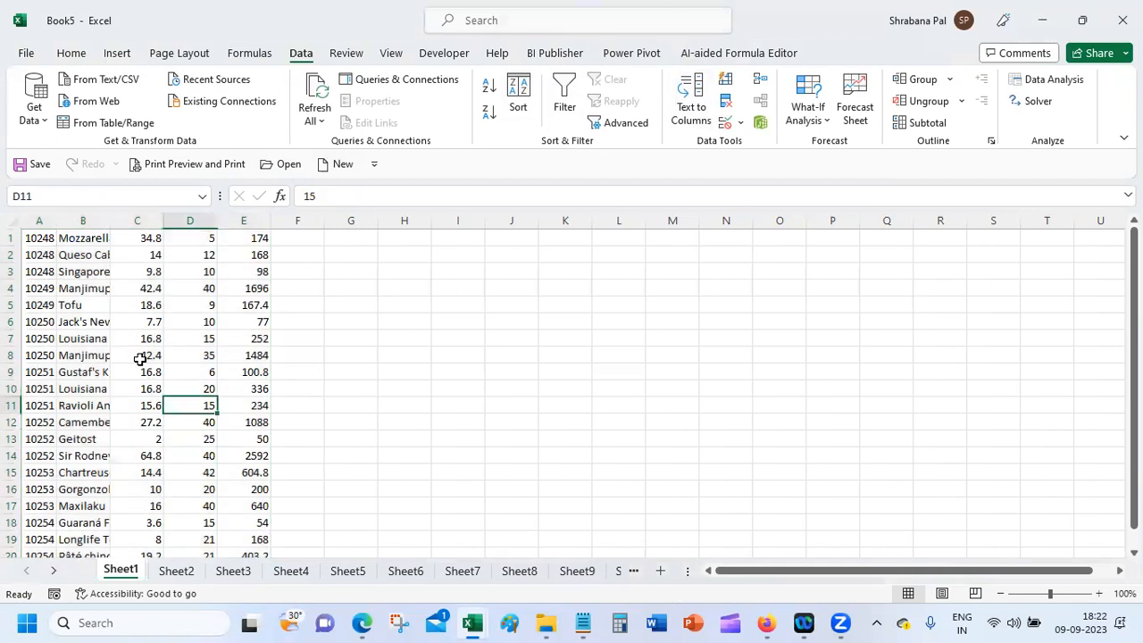
click(39, 238)
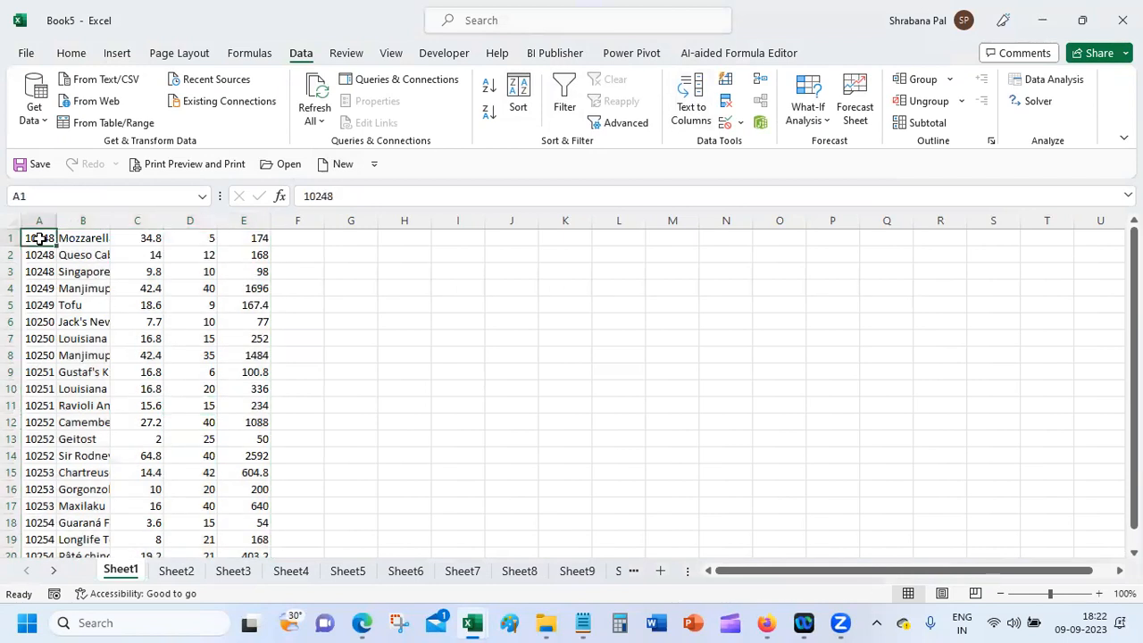
click(693, 98)
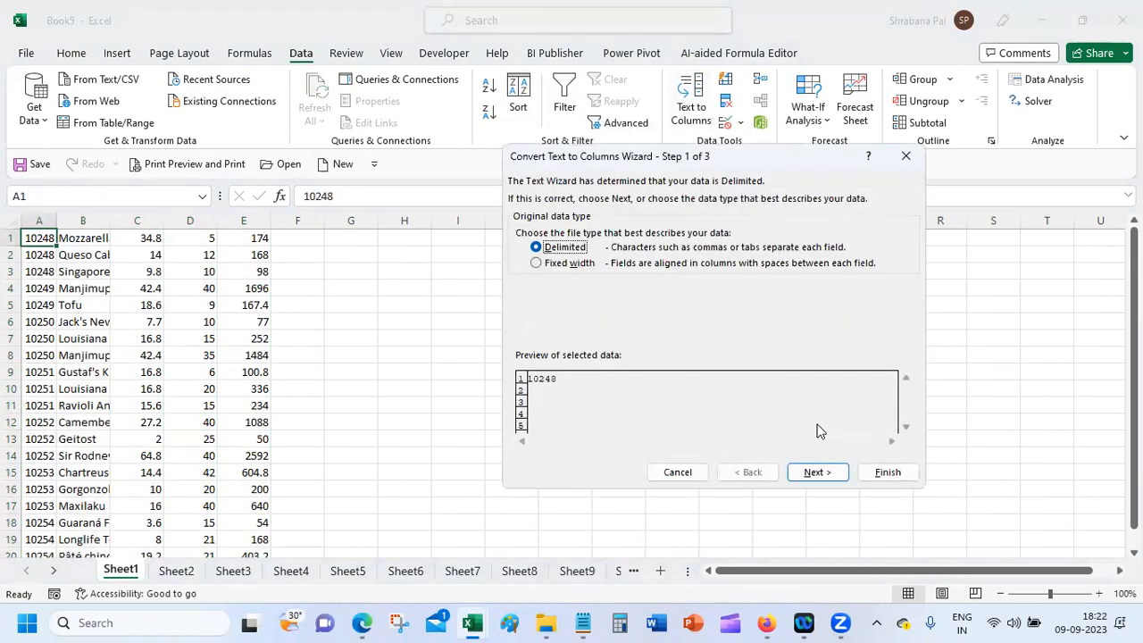
click(815, 472)
click(546, 265)
click(545, 266)
click(538, 229)
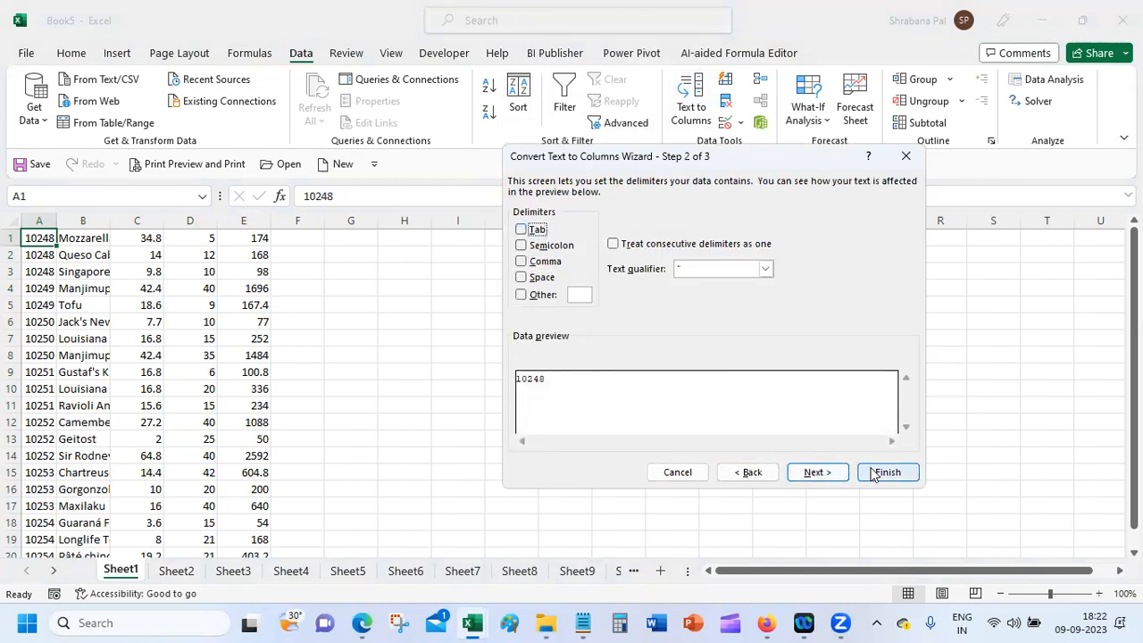
click(880, 474)
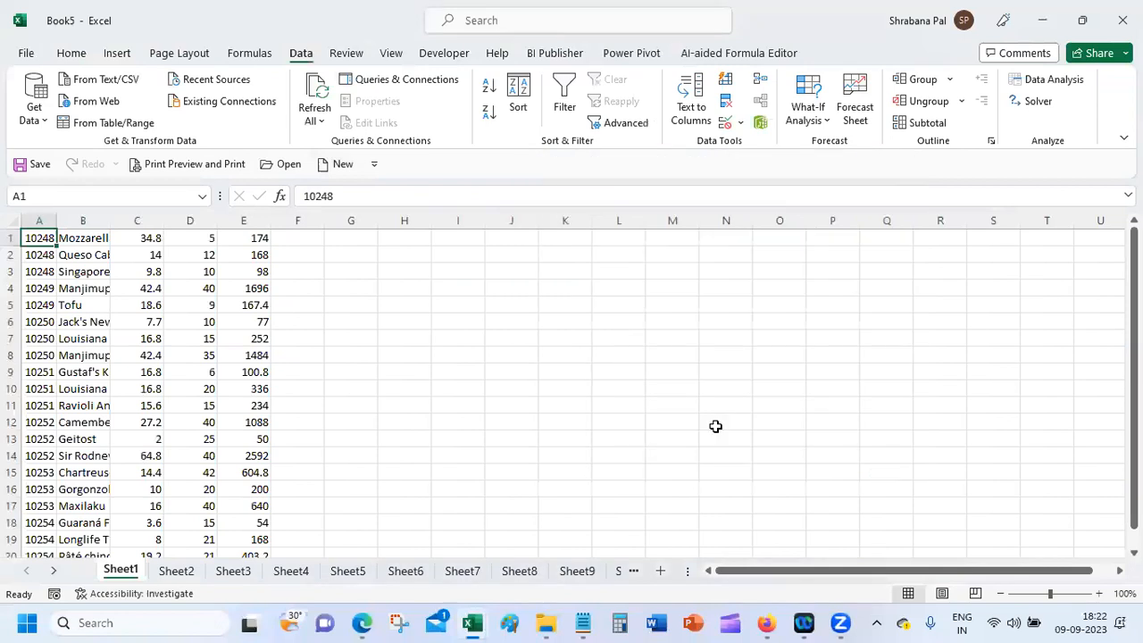
Step: Select the entire worksheet, delete all its contents and return to A1
click(12, 223)
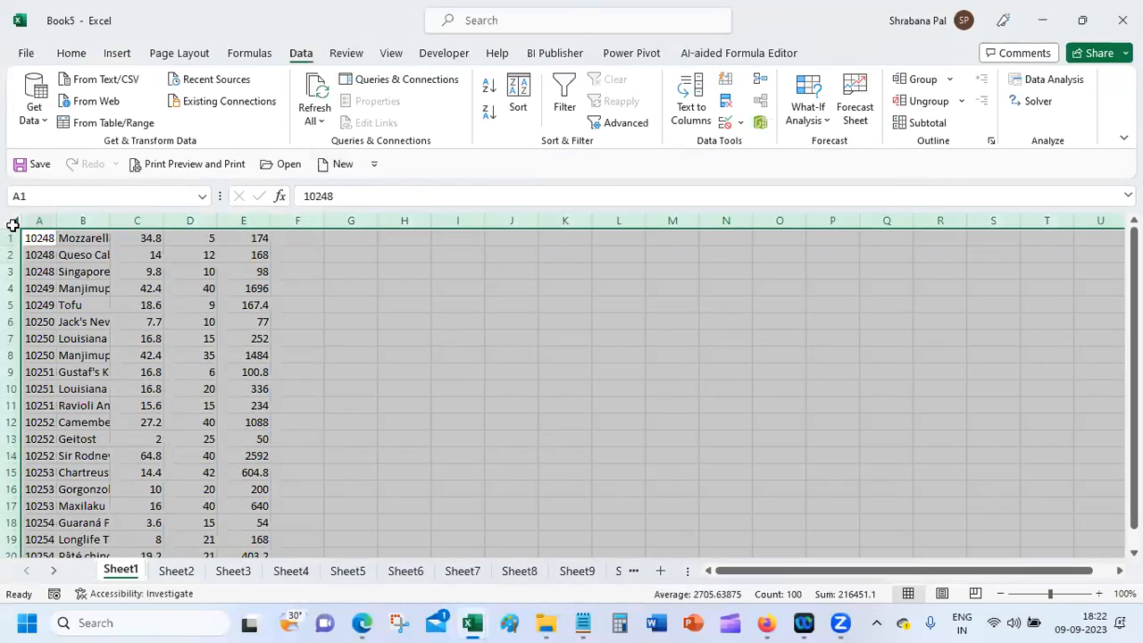
key(Delete)
click(34, 240)
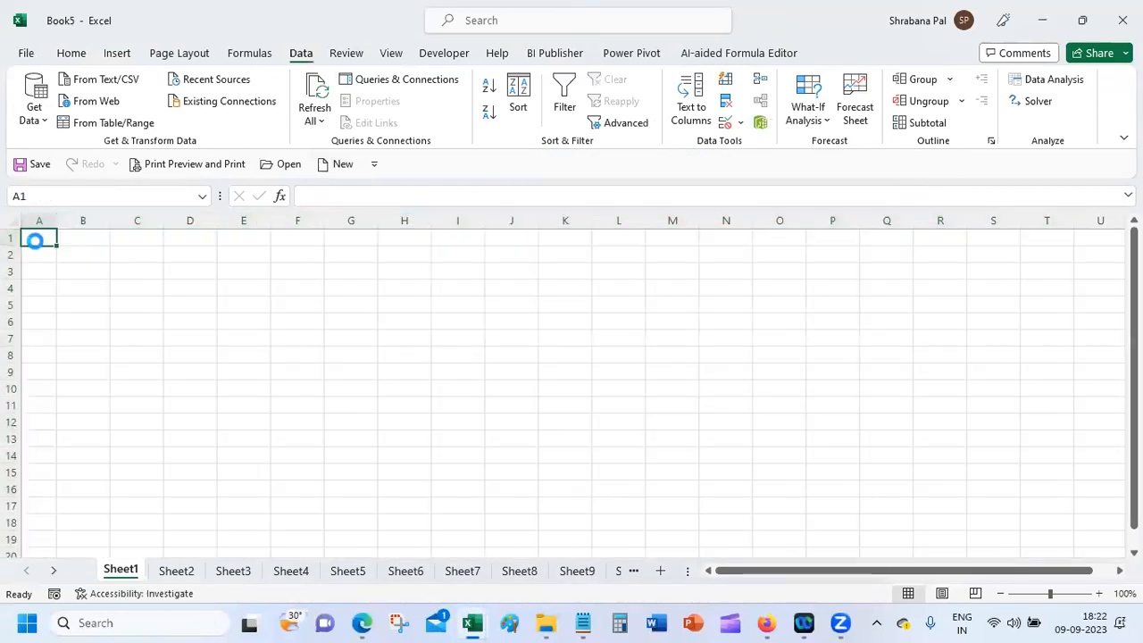
Step: Paste the 20 order lines into column A, autofit it, and select A1:A20
key(ctrl+v)
click(53, 221)
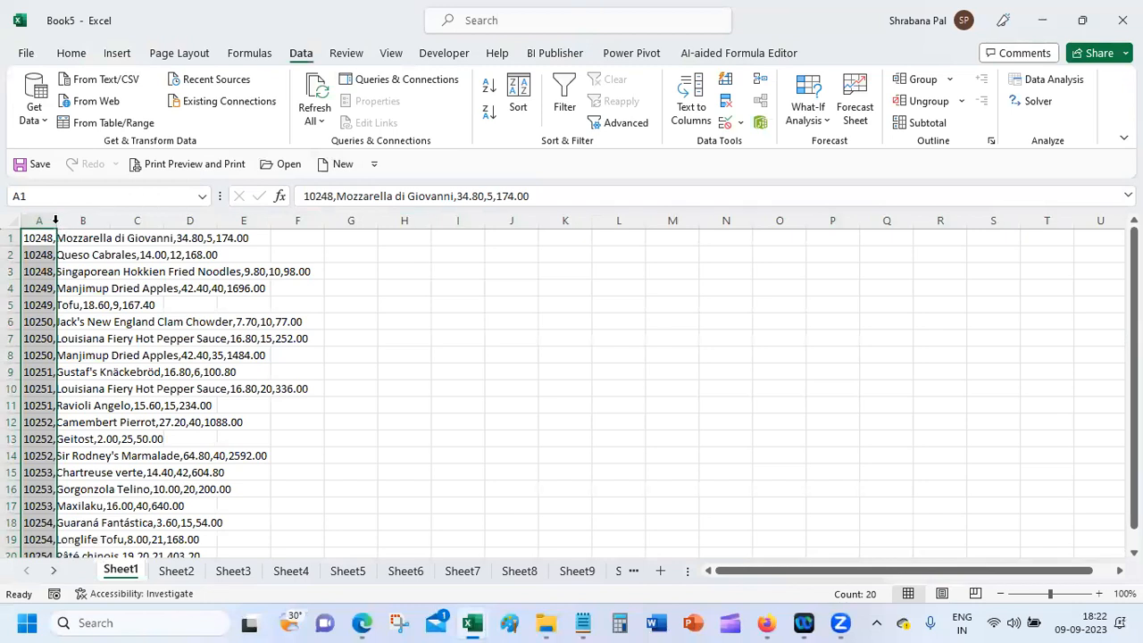
double_click(55, 220)
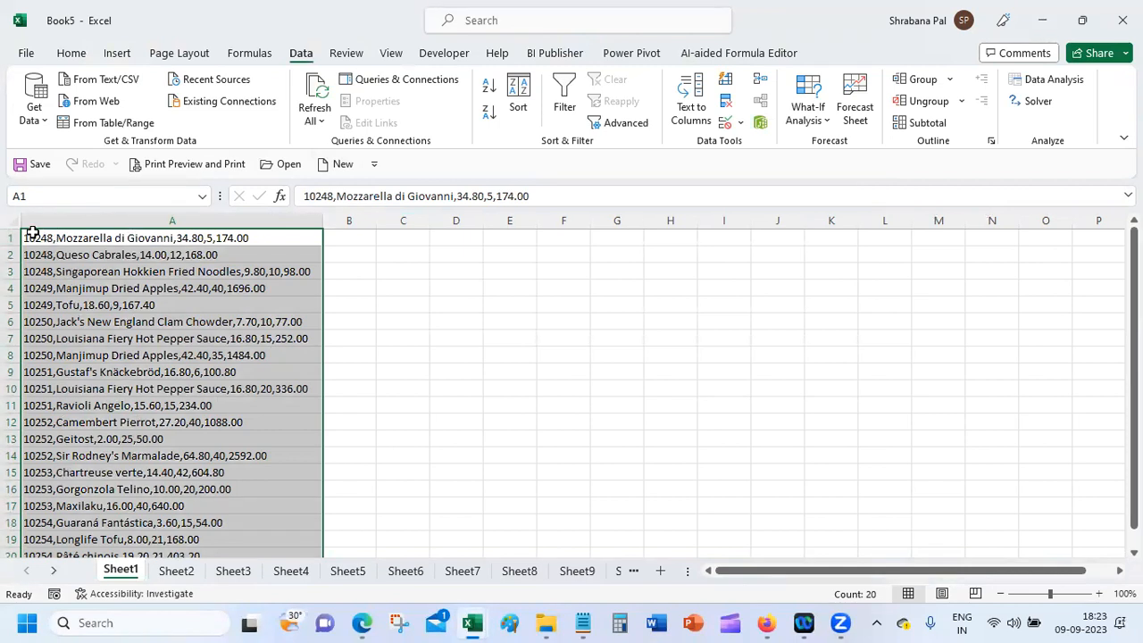
click(165, 258)
click(161, 284)
click(152, 320)
click(143, 423)
click(141, 488)
click(131, 507)
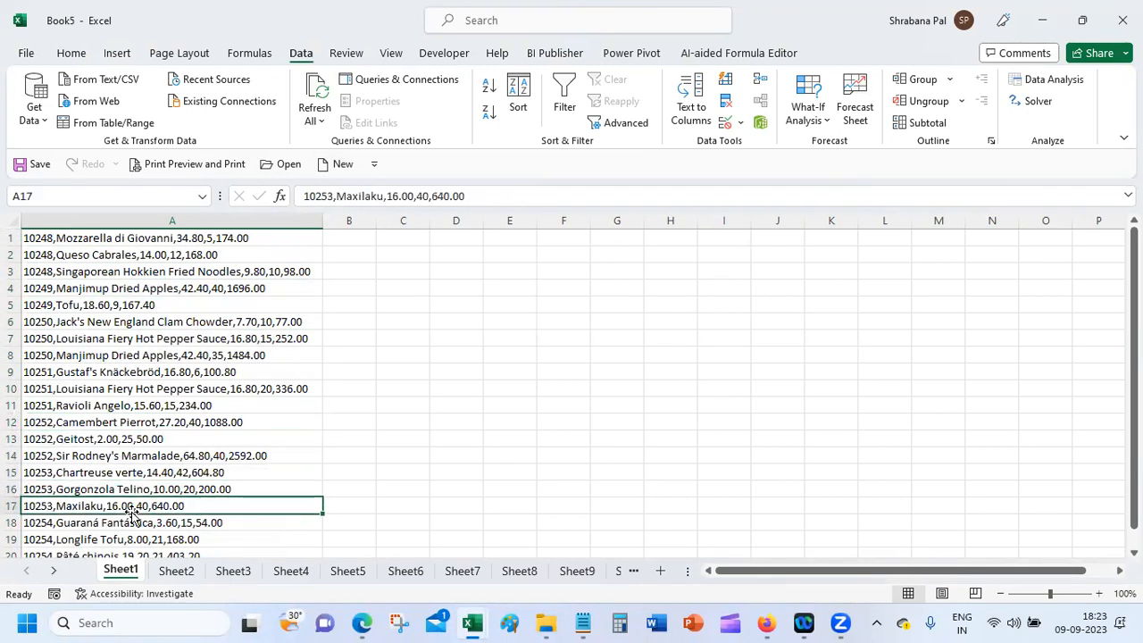
drag(129, 237, 136, 520)
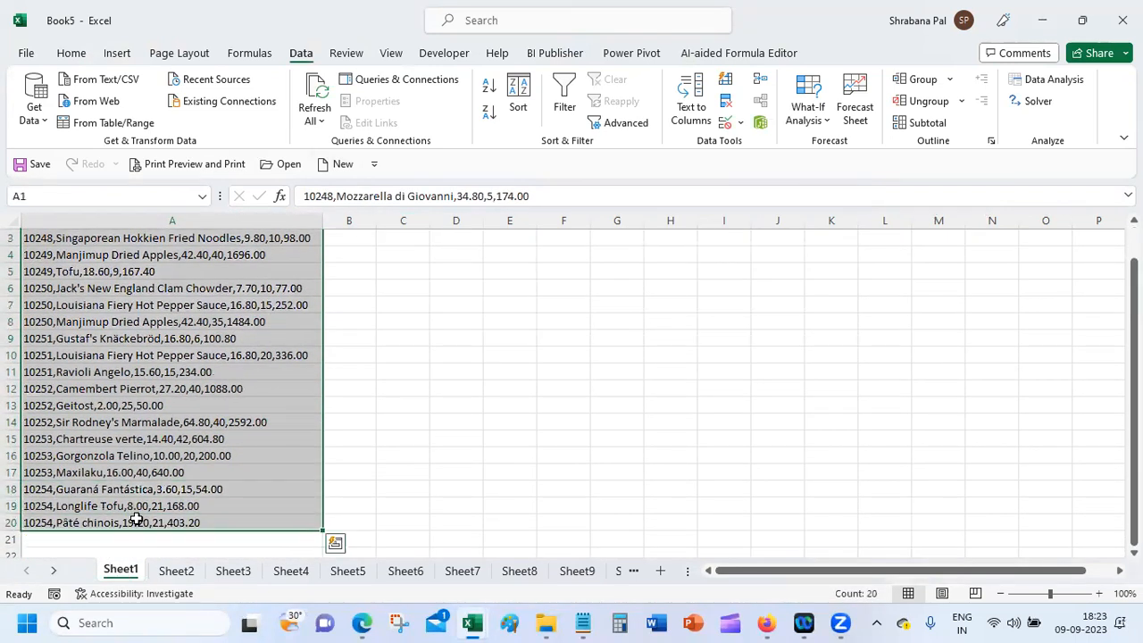
Step: Split the order lines at commas into columns A–E with Text to Columns
click(693, 97)
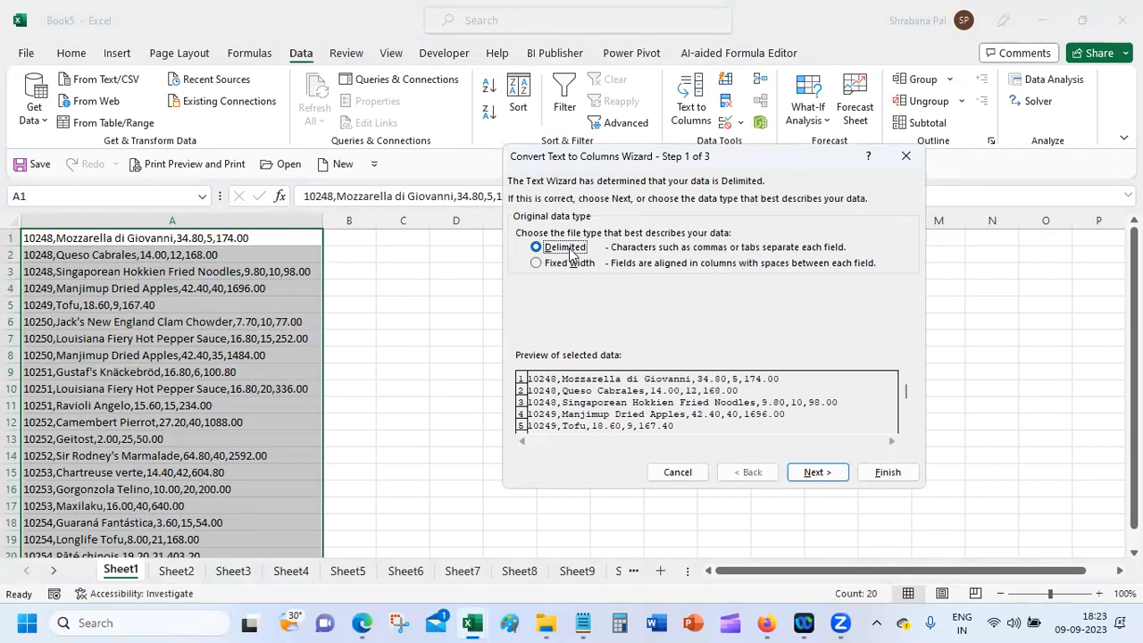
click(820, 474)
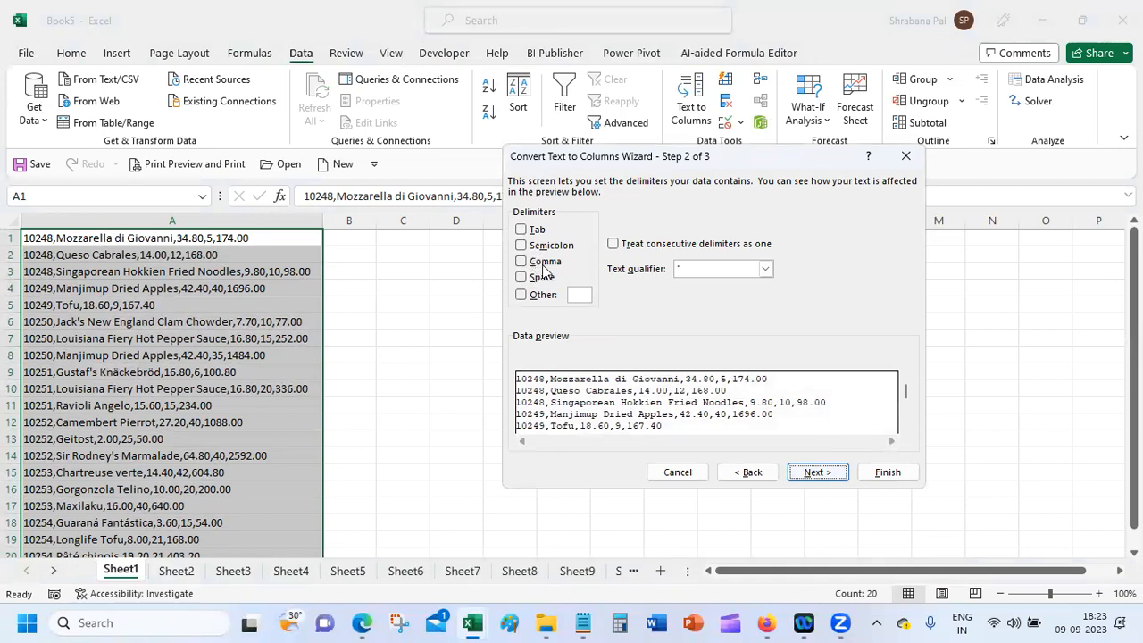
click(542, 265)
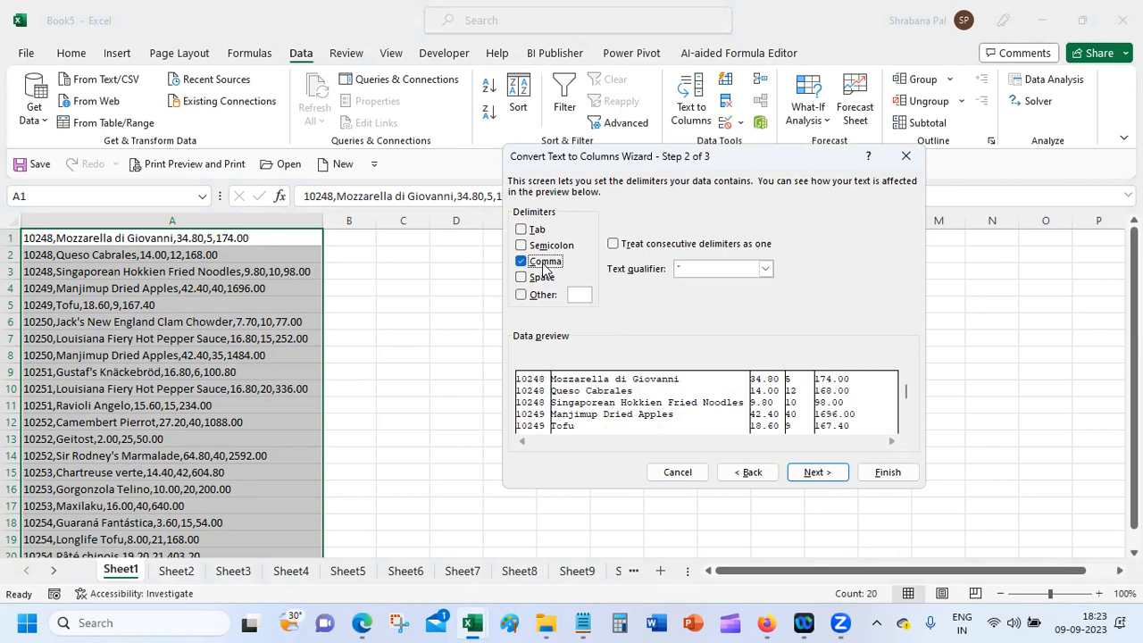
click(834, 475)
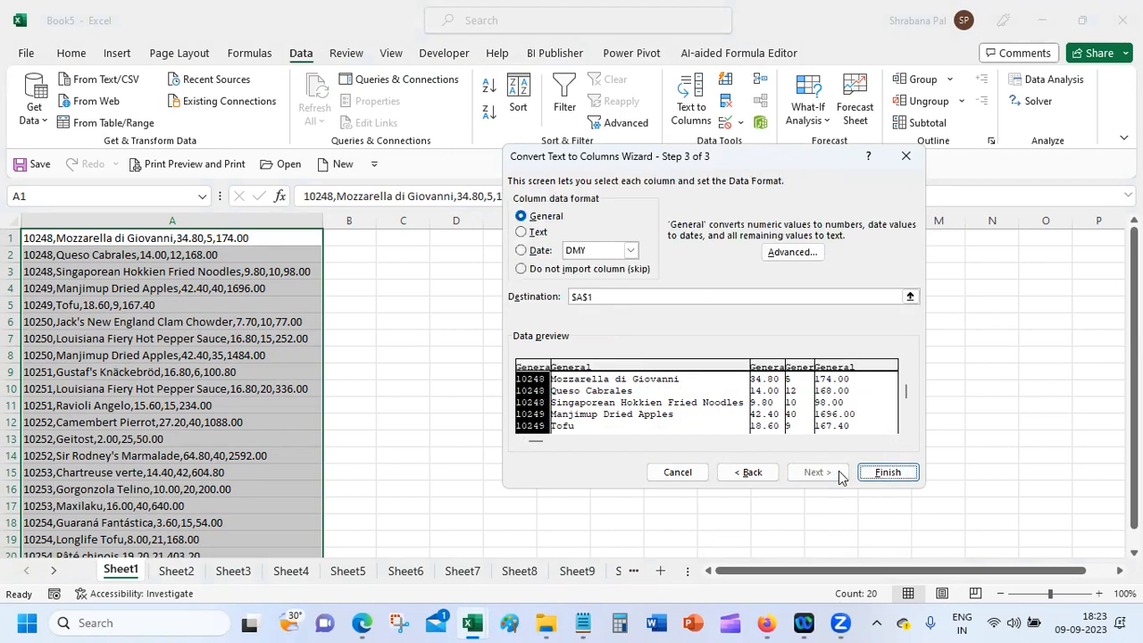
click(902, 472)
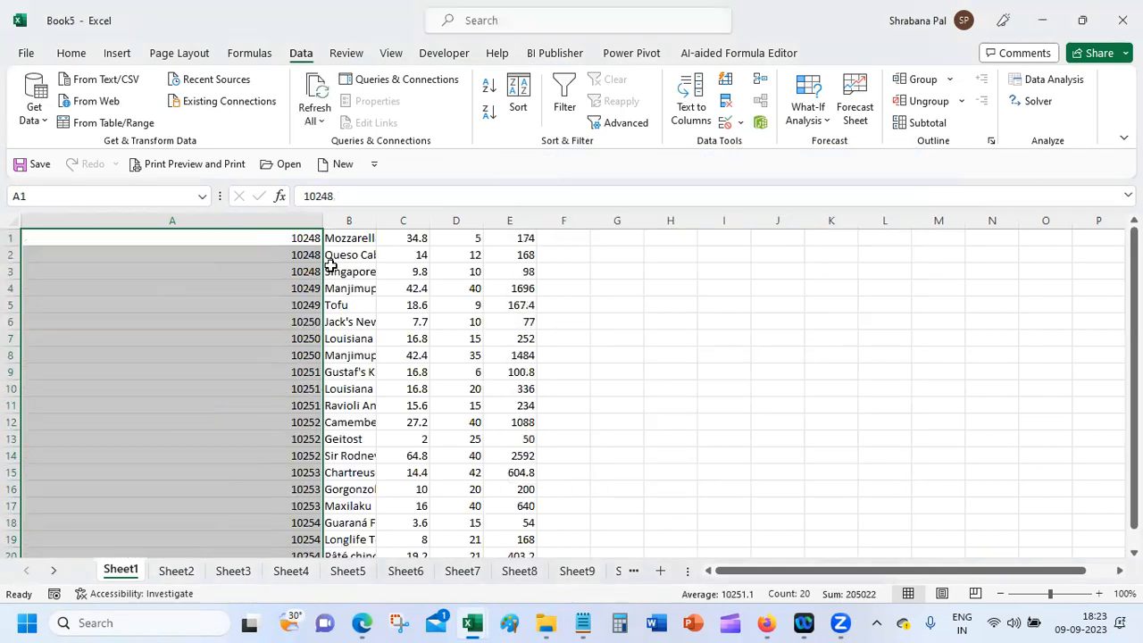
Step: Autofit columns A and B to the order numbers and product names
click(440, 304)
double_click(318, 219)
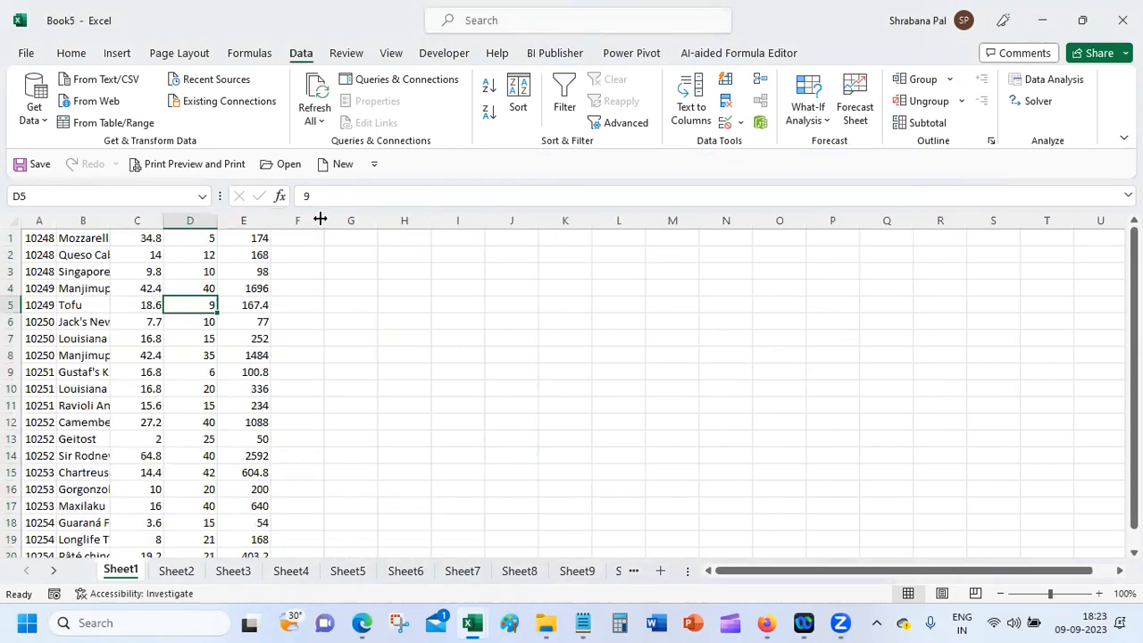
double_click(109, 219)
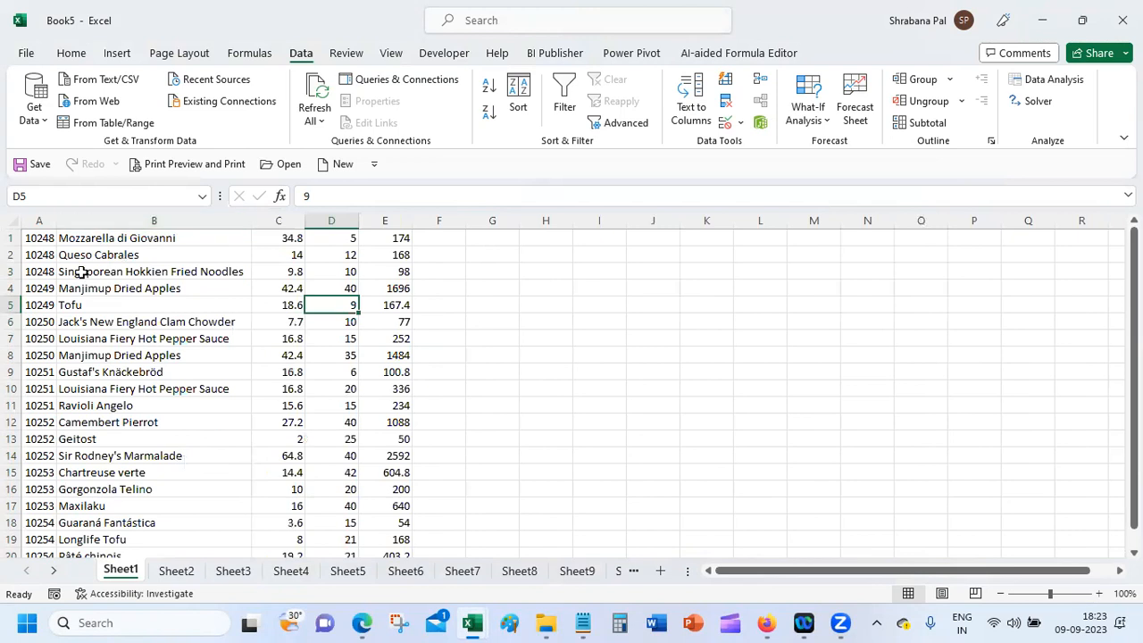
click(91, 237)
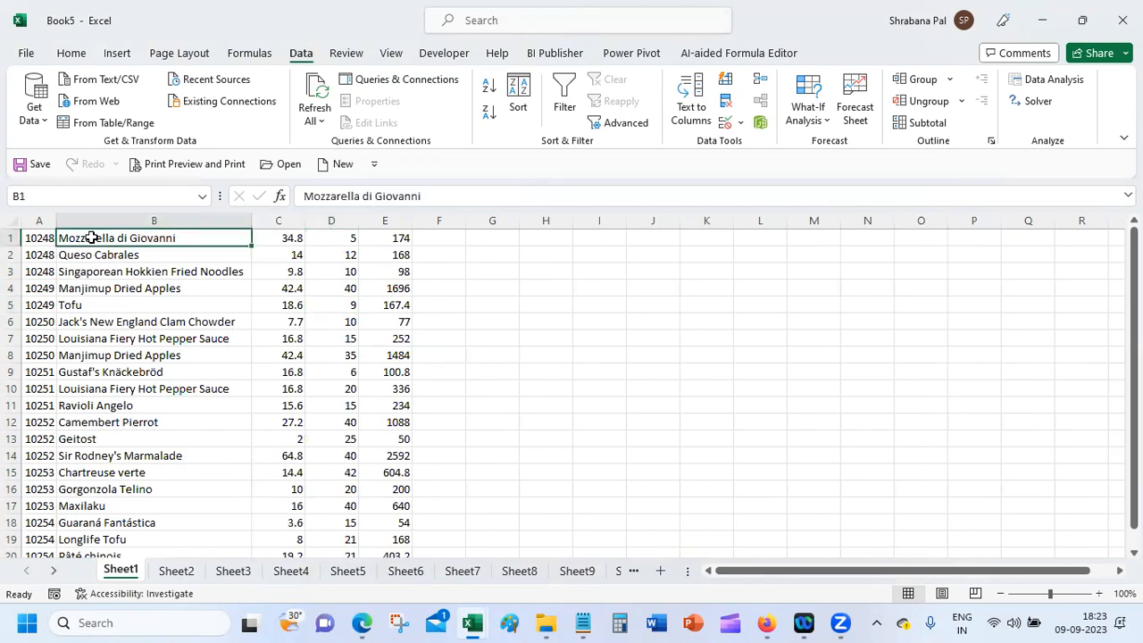
Step: Widen column A and left-align its contents
drag(56, 220, 127, 216)
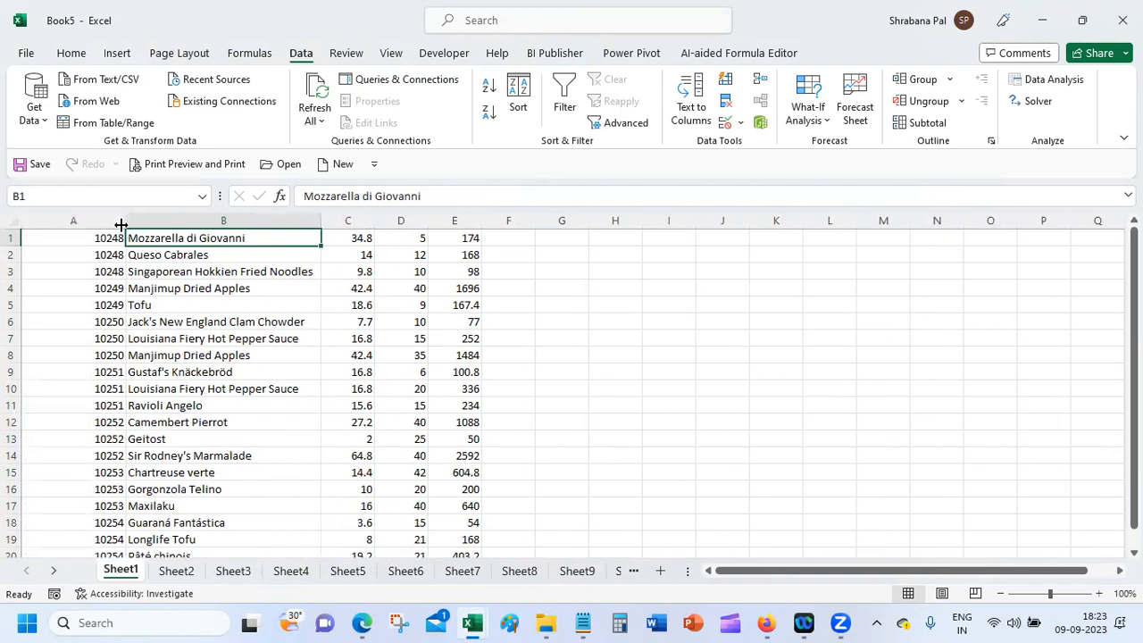
click(84, 221)
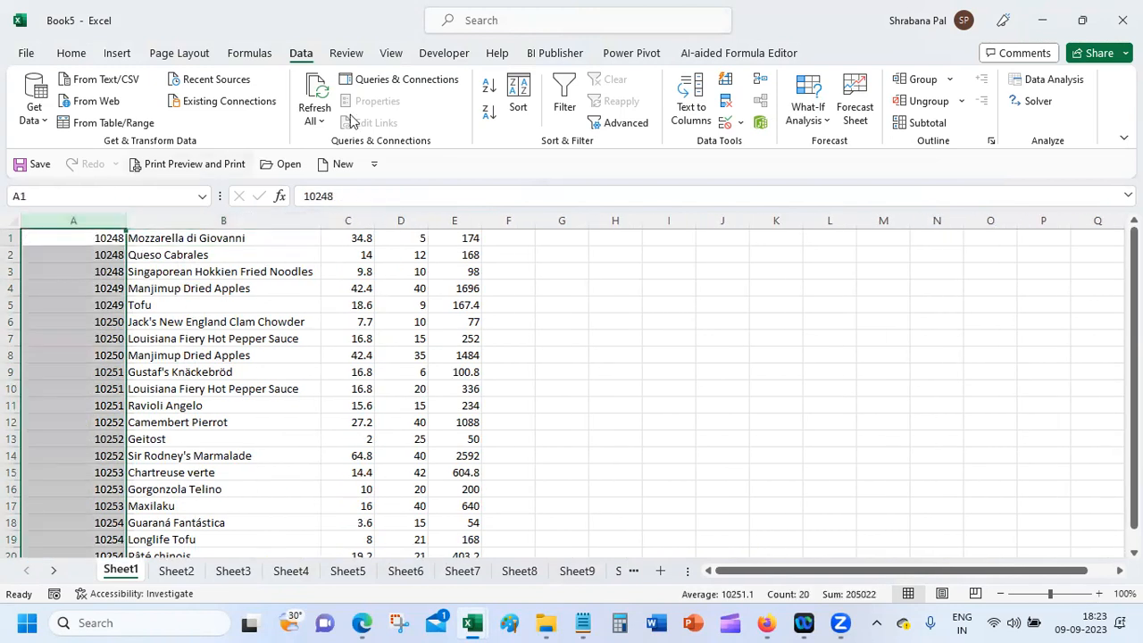
click(80, 52)
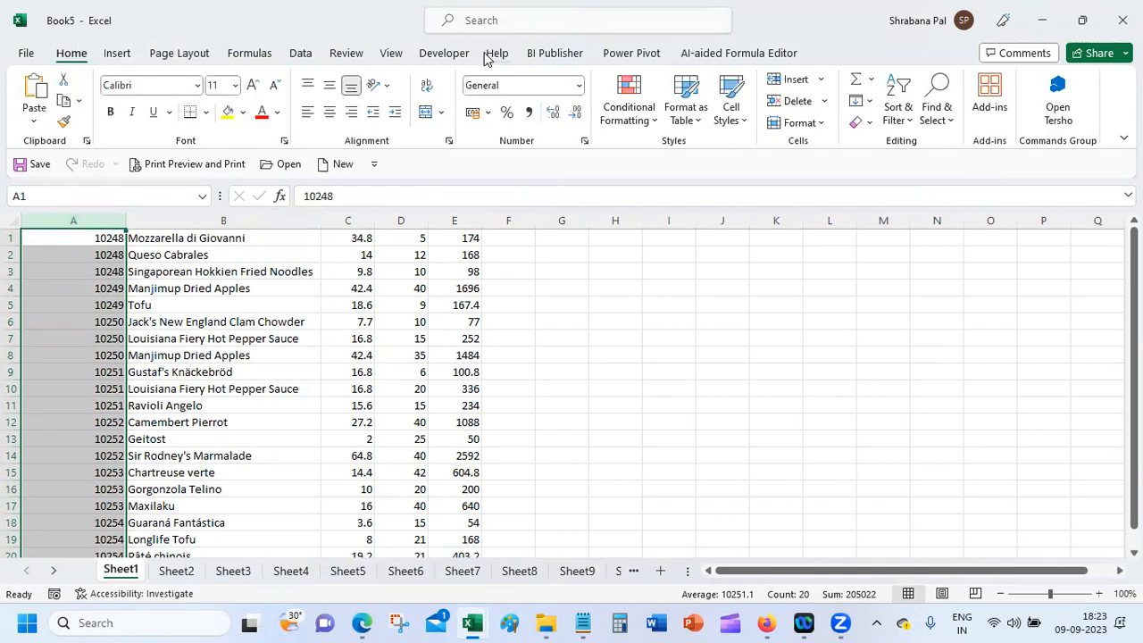
click(308, 111)
click(186, 306)
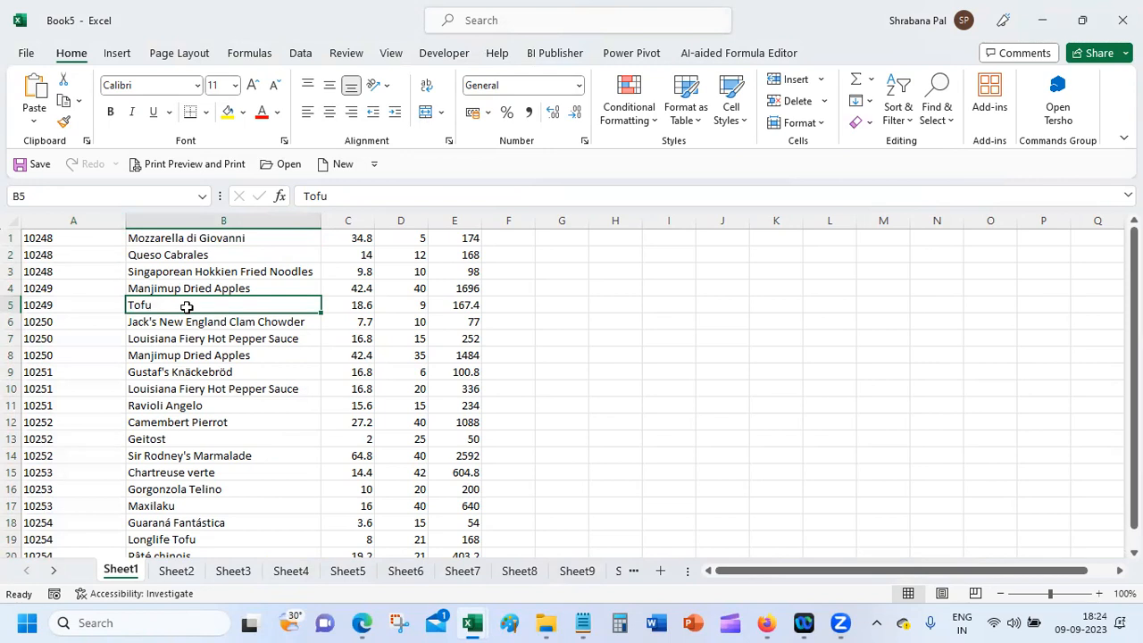
Step: Undo back to the comma-separated lines, autofit column A, and bring Notepad forward
key(ctrl+z)
key(ctrl+z)
key(ctrl+z)
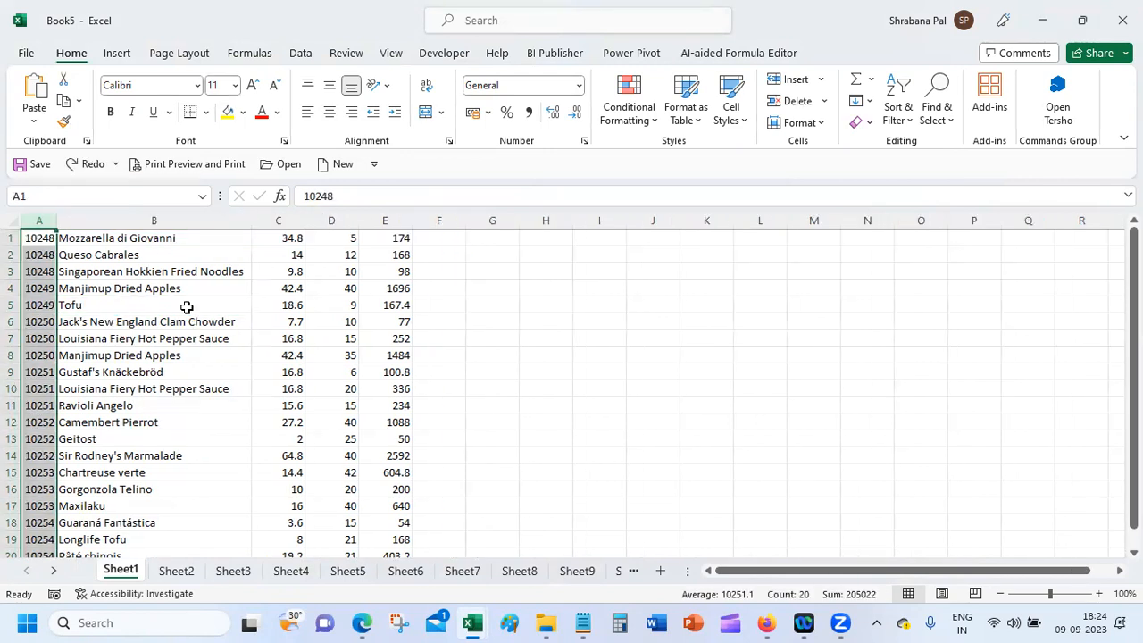
key(ctrl+z)
key(ctrl+z)
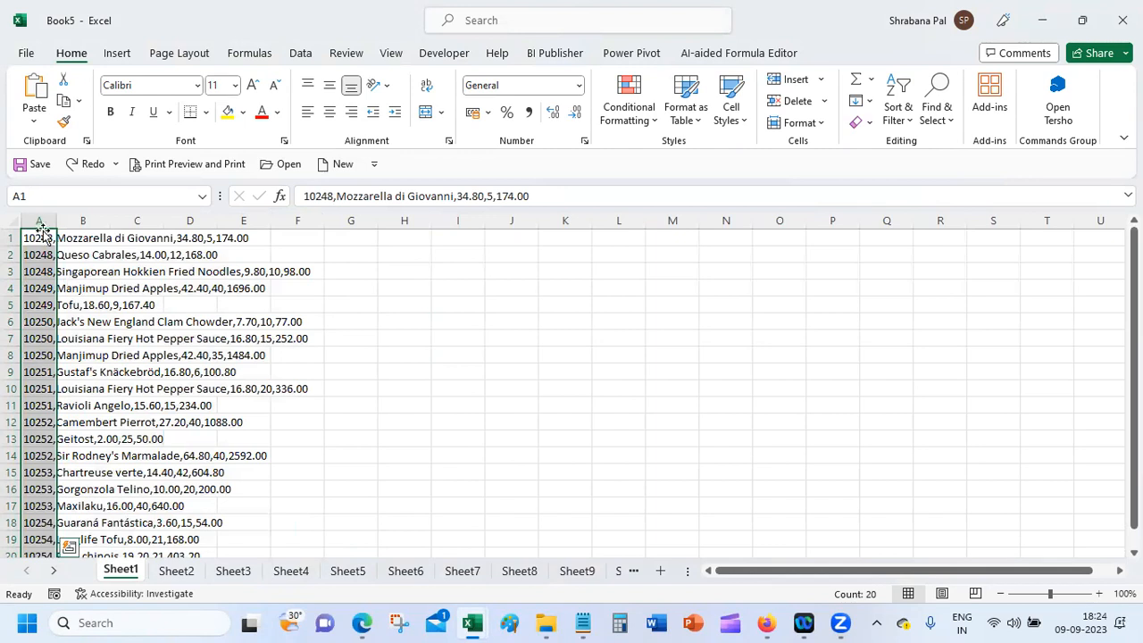
double_click(58, 217)
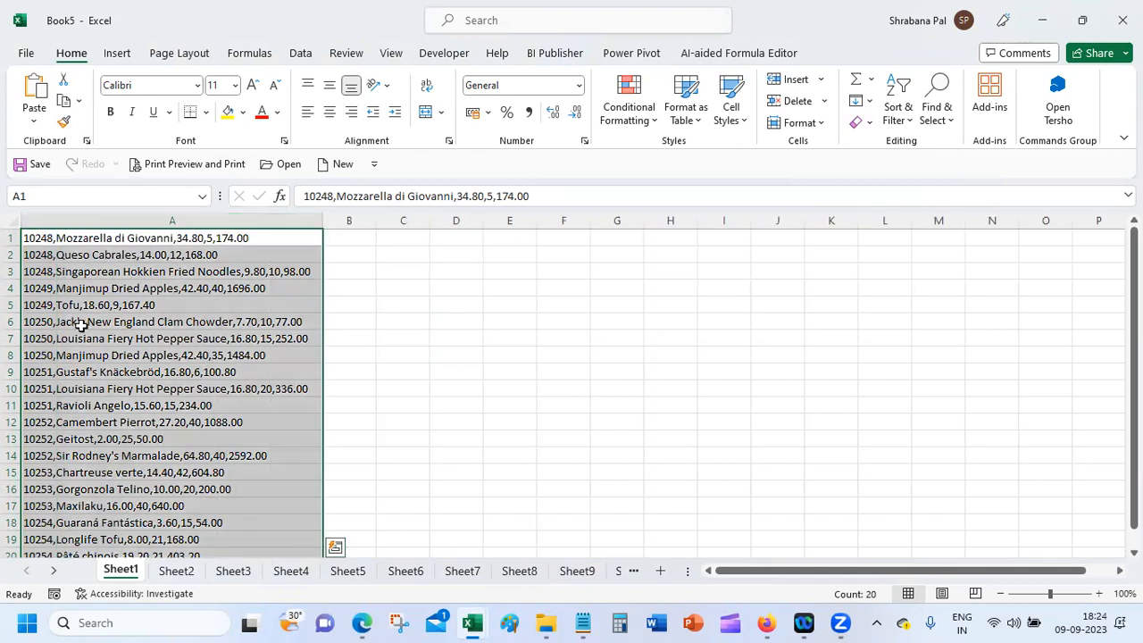
mouse_move(840, 622)
click(582, 622)
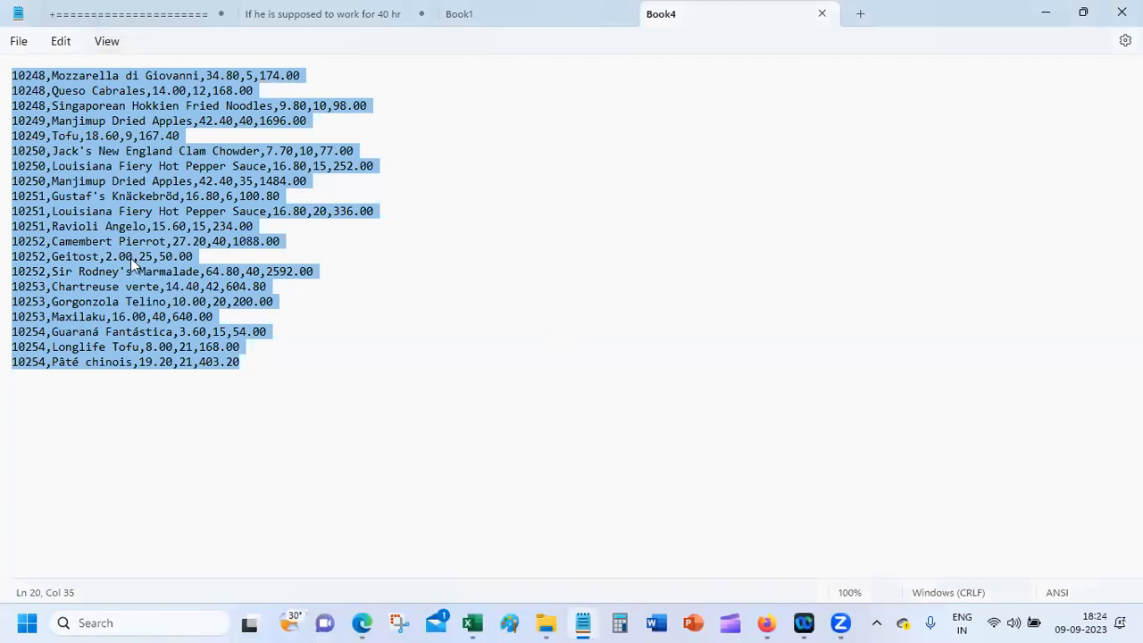
click(1044, 12)
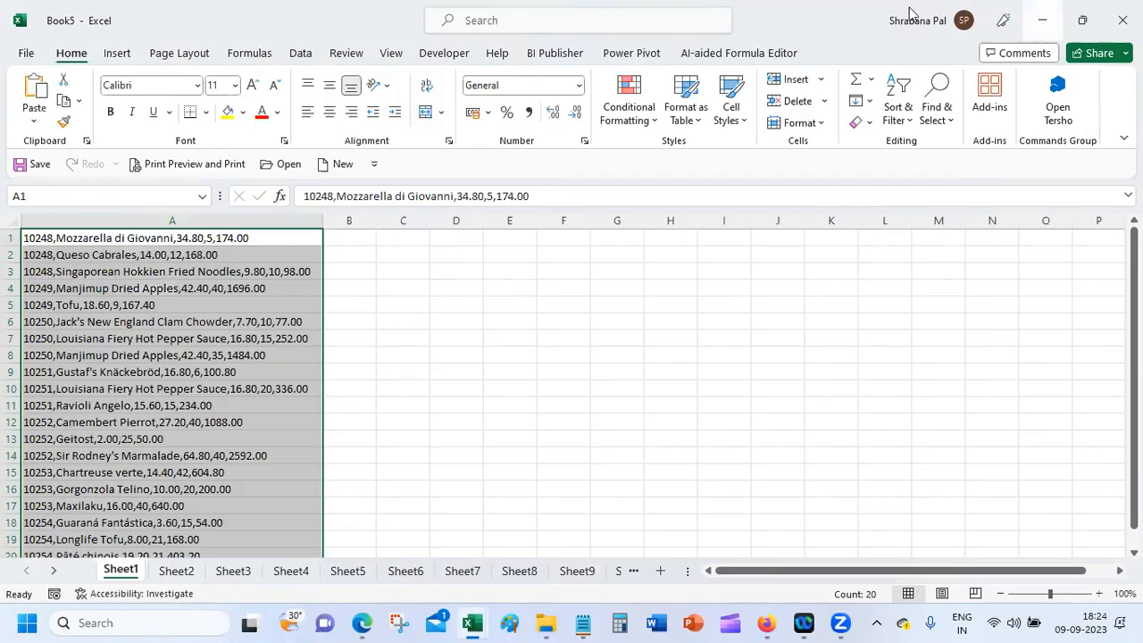
click(132, 238)
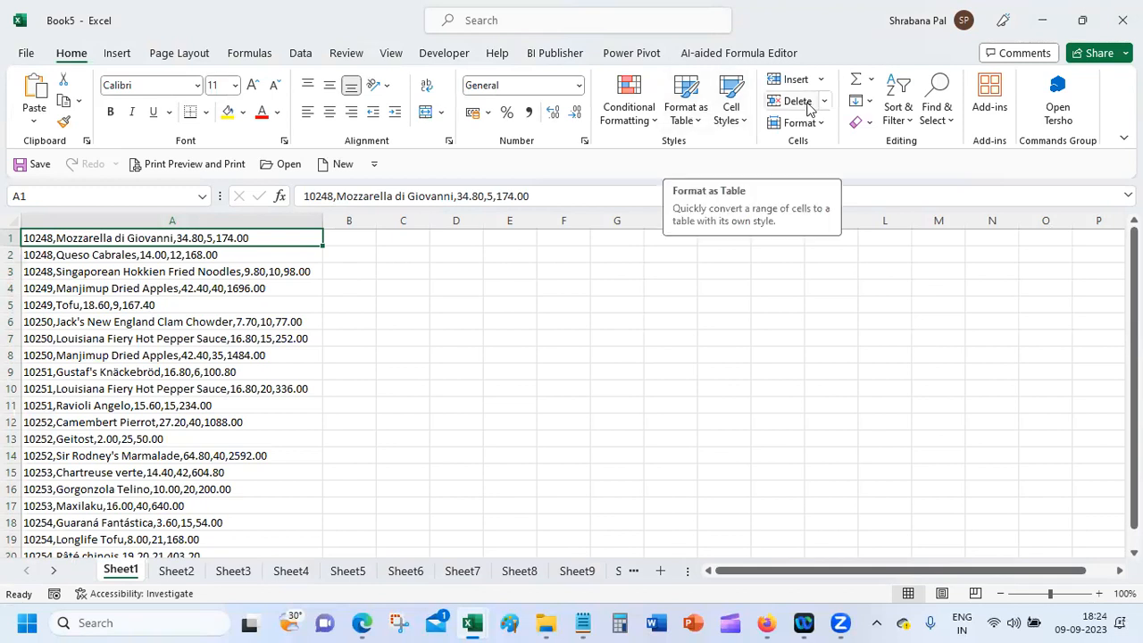
Step: Select column A and split it at commas into columns A–E with Text to Columns
click(300, 53)
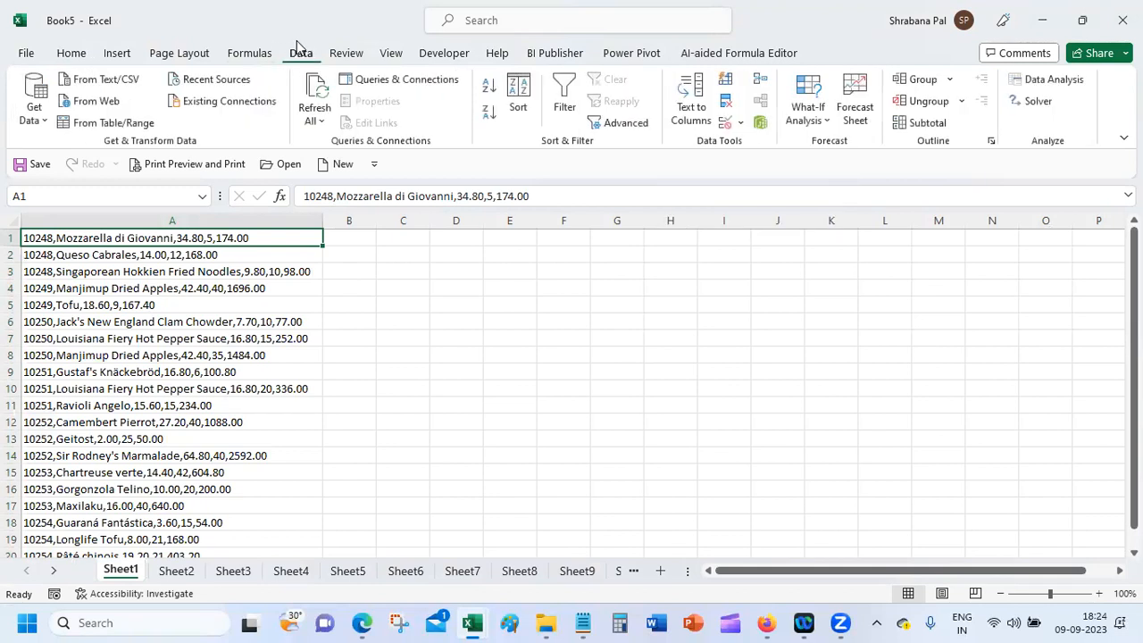
click(696, 108)
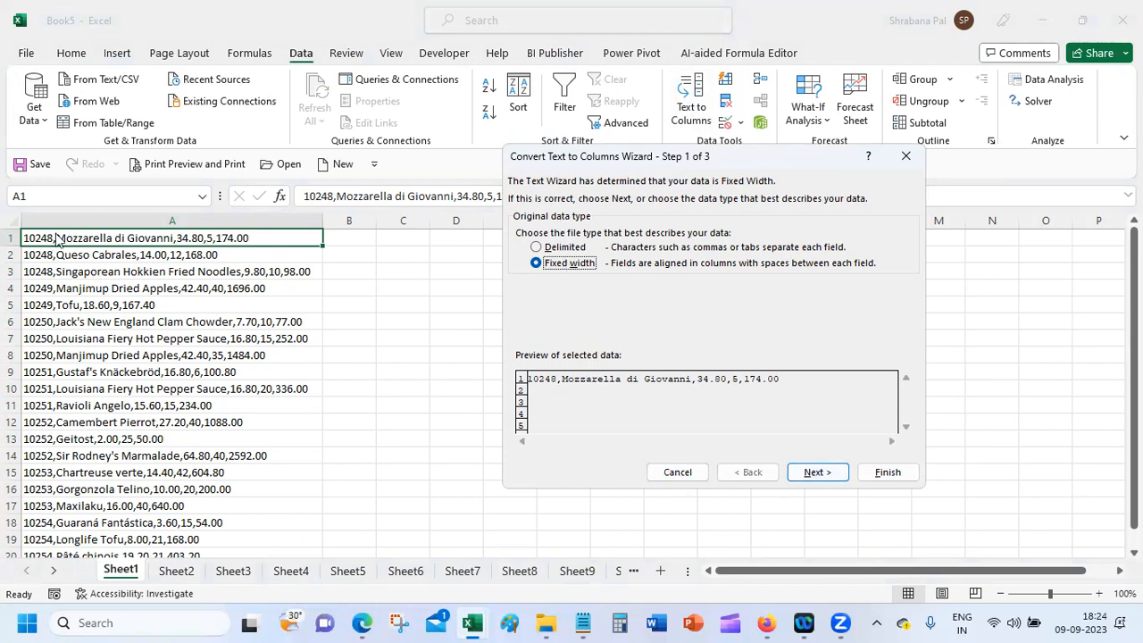
click(677, 471)
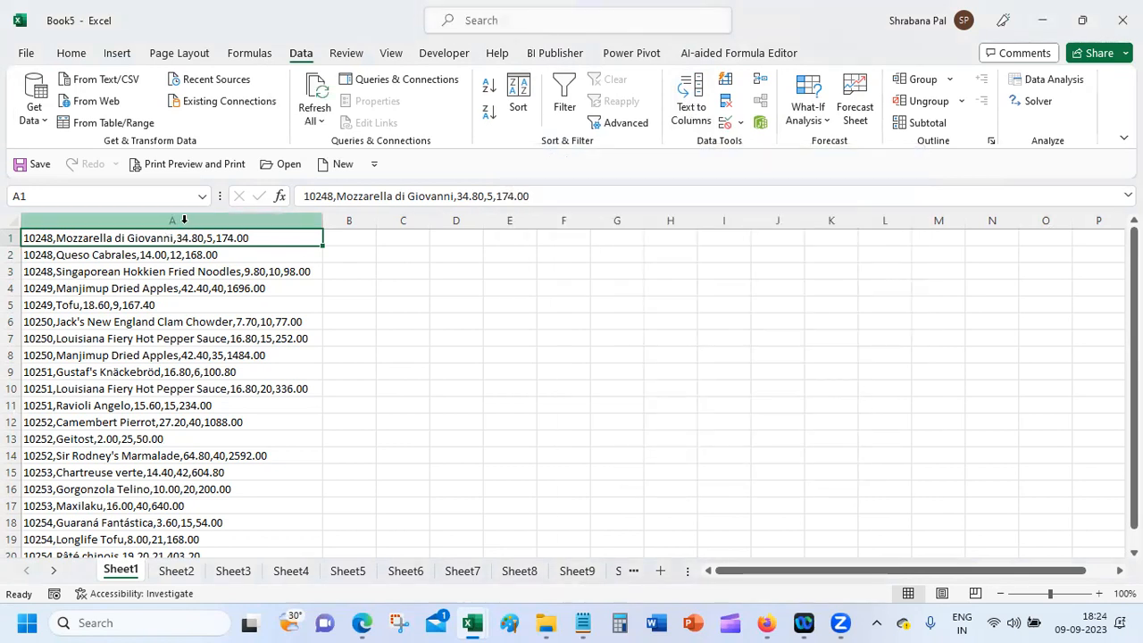
click(184, 219)
click(689, 106)
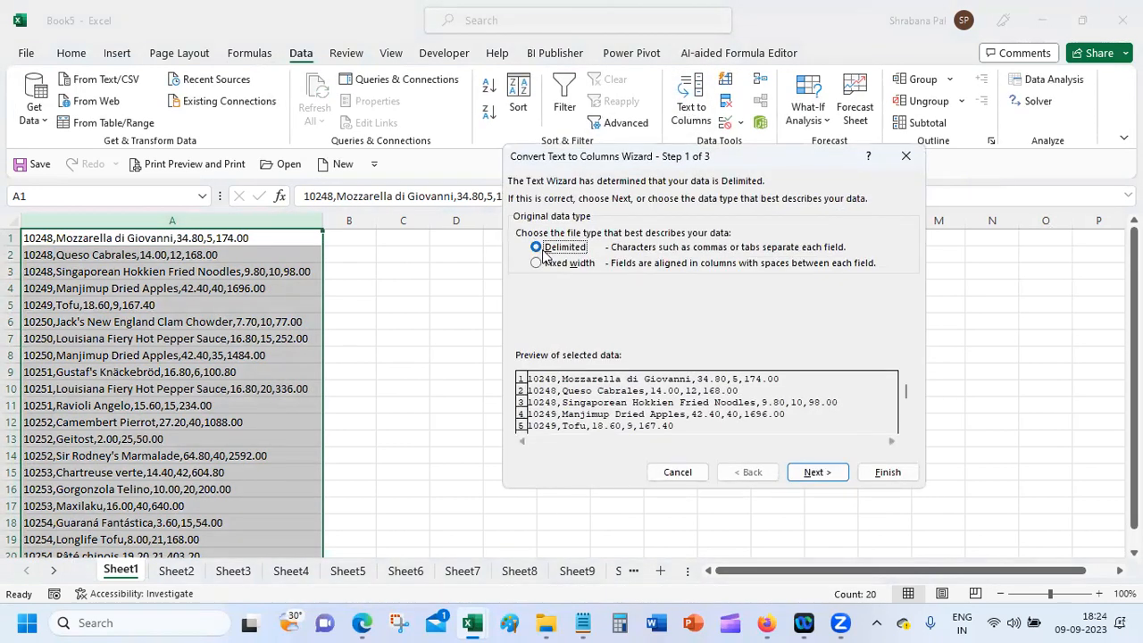
click(809, 472)
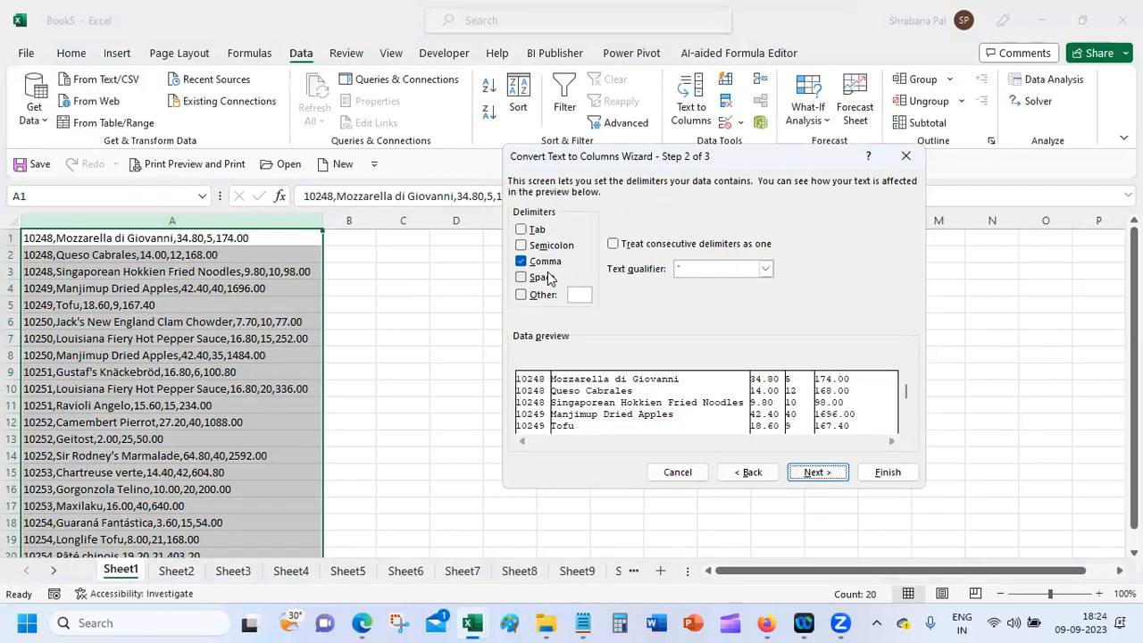
click(884, 471)
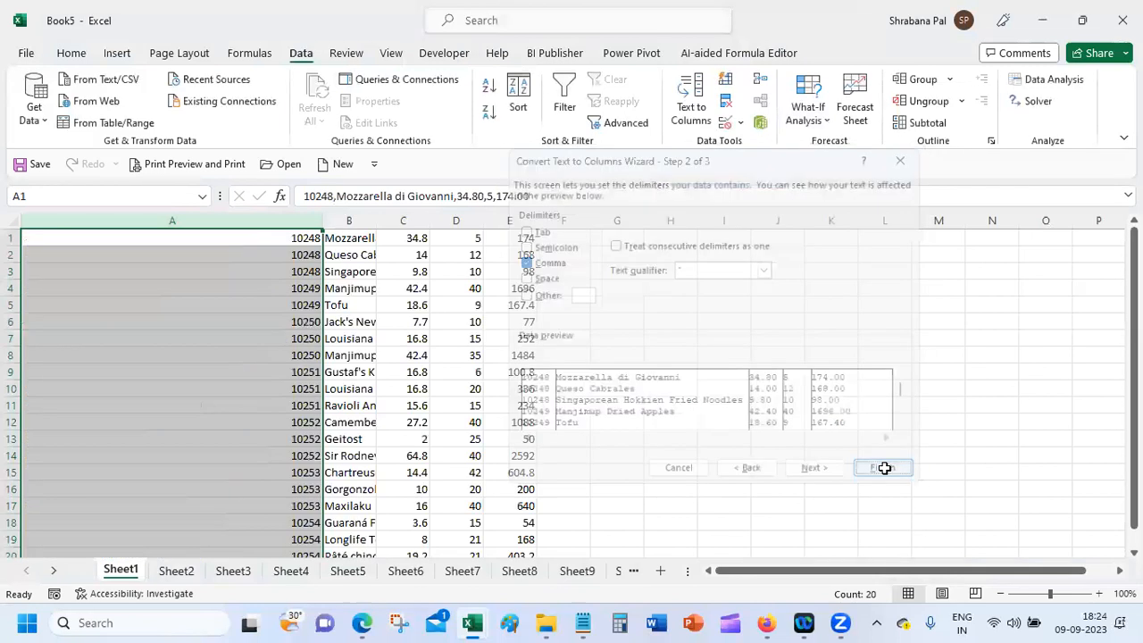
Step: Autofit column A to the order numbers and column B to the product names
double_click(321, 217)
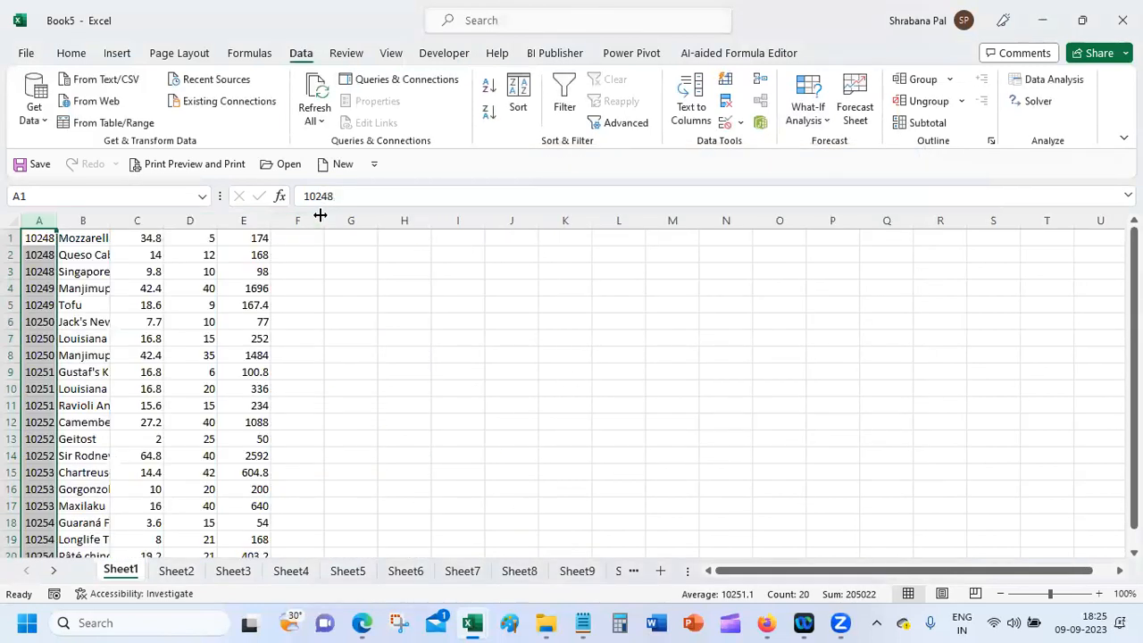
double_click(108, 217)
click(163, 407)
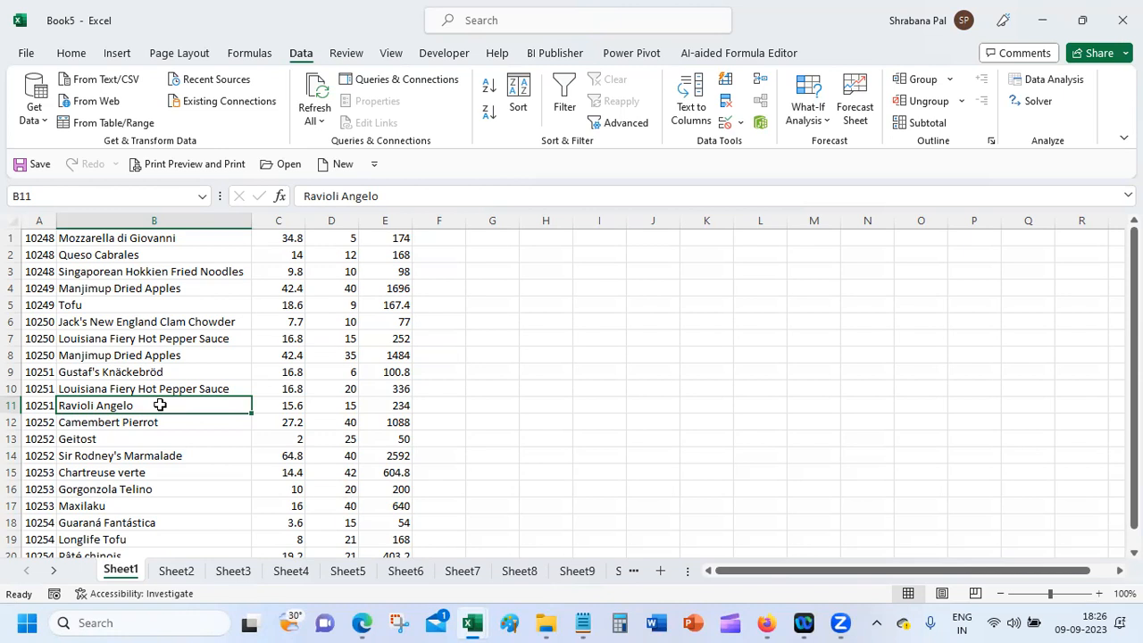
click(1043, 21)
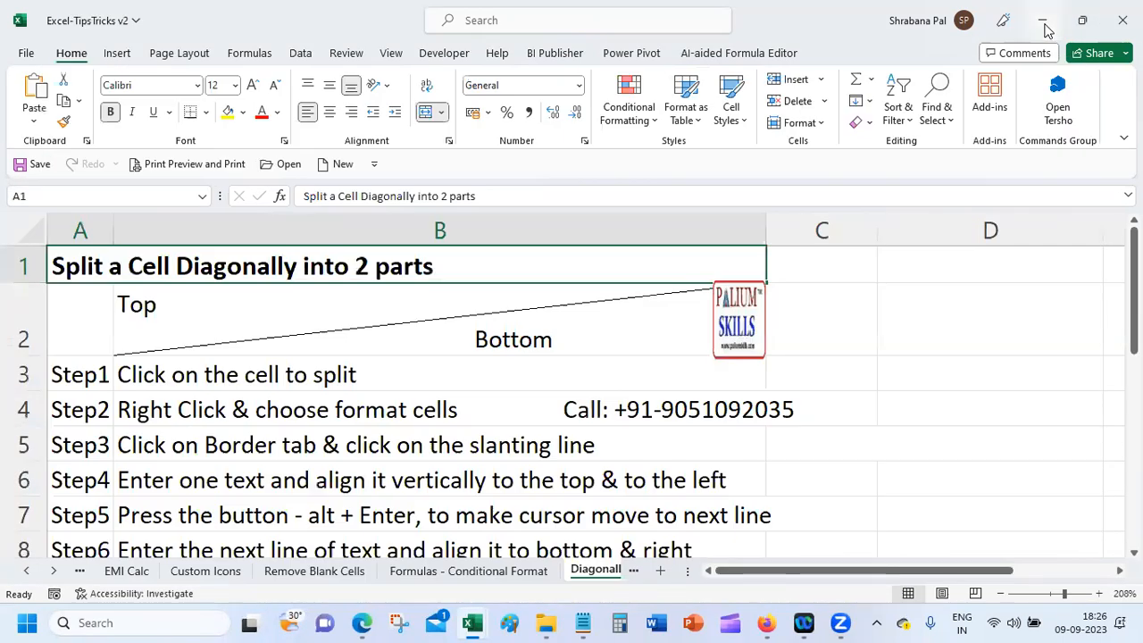
click(1045, 25)
click(1050, 20)
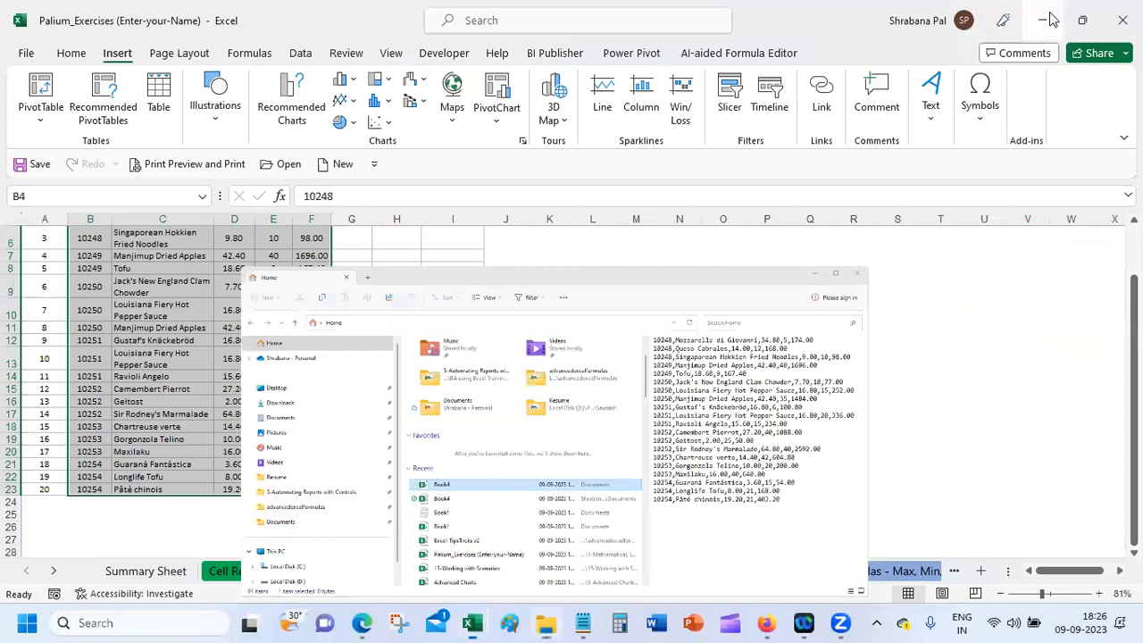
click(633, 329)
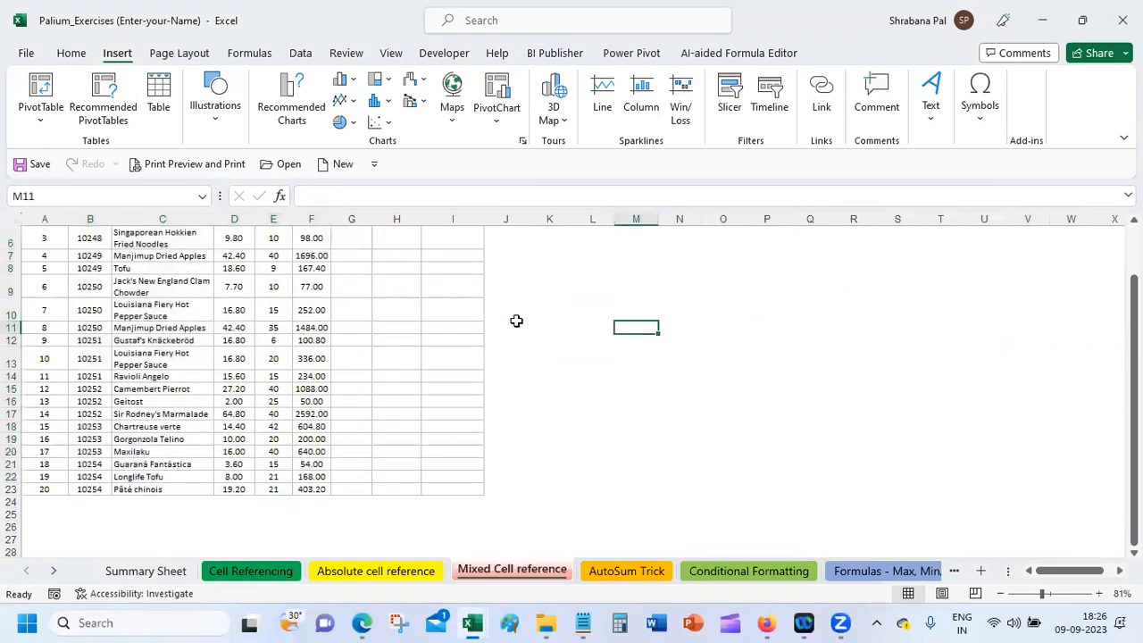
click(69, 52)
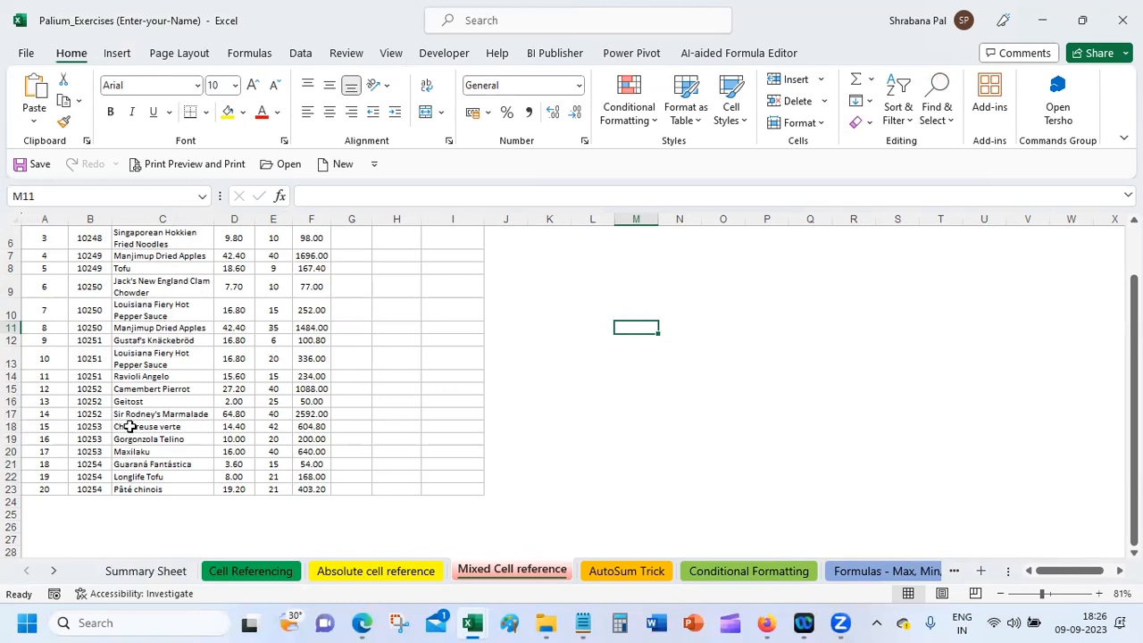
mouse_move(472, 622)
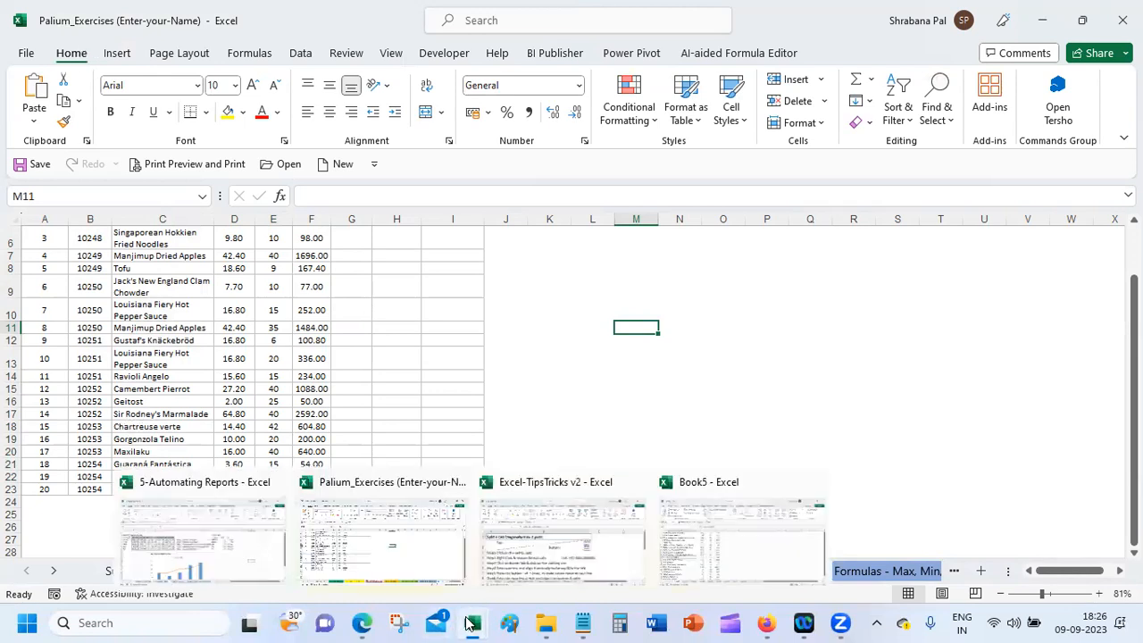
click(722, 558)
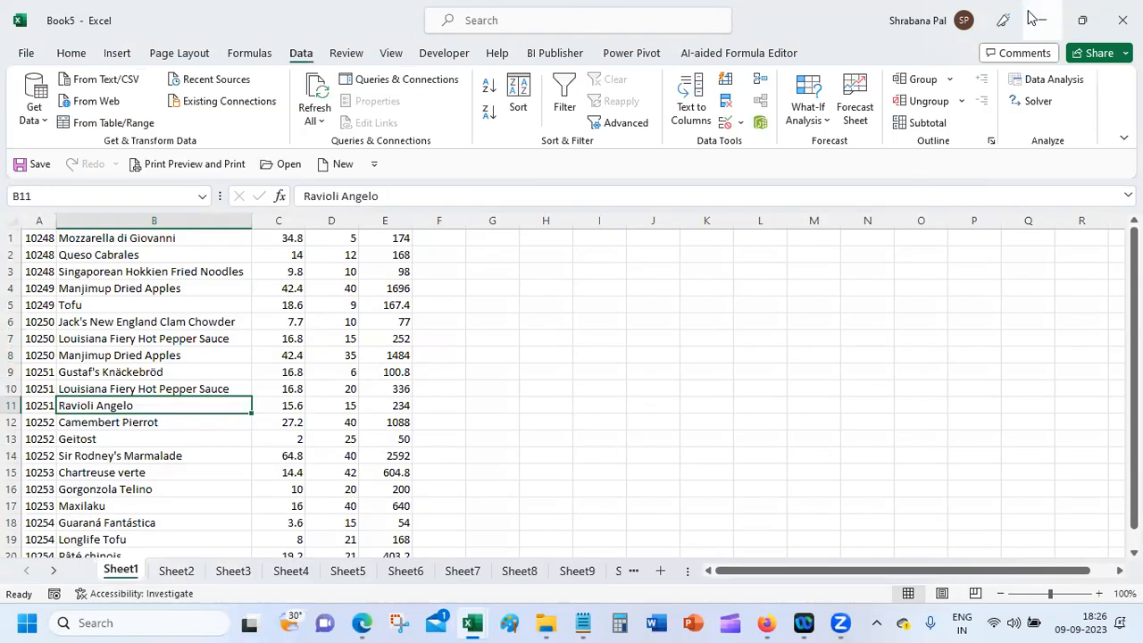
click(78, 59)
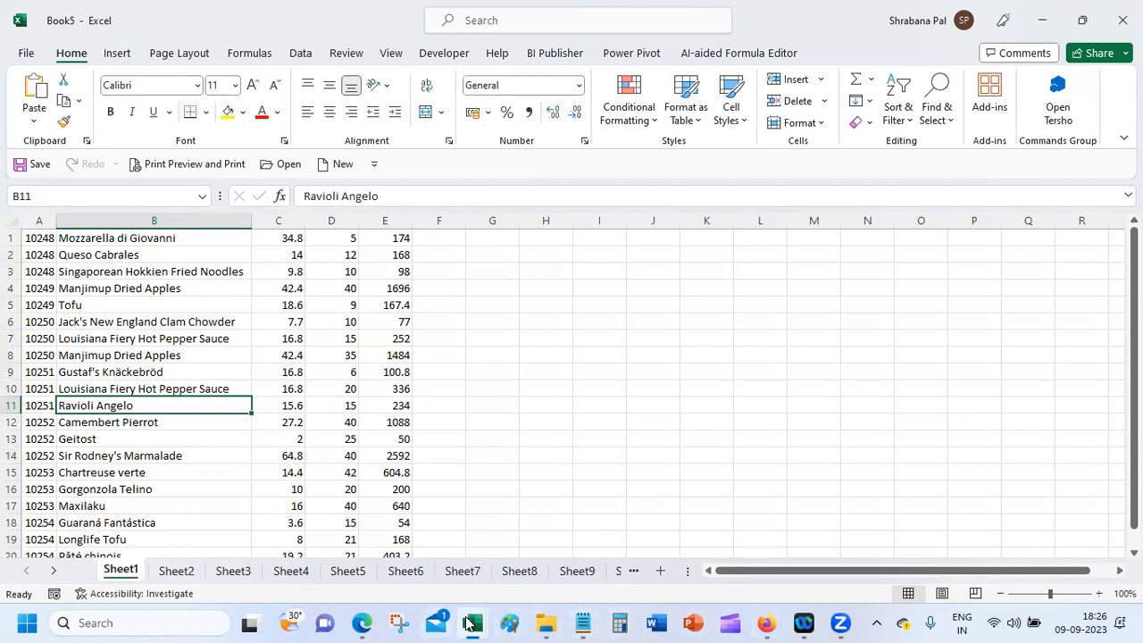
mouse_move(468, 623)
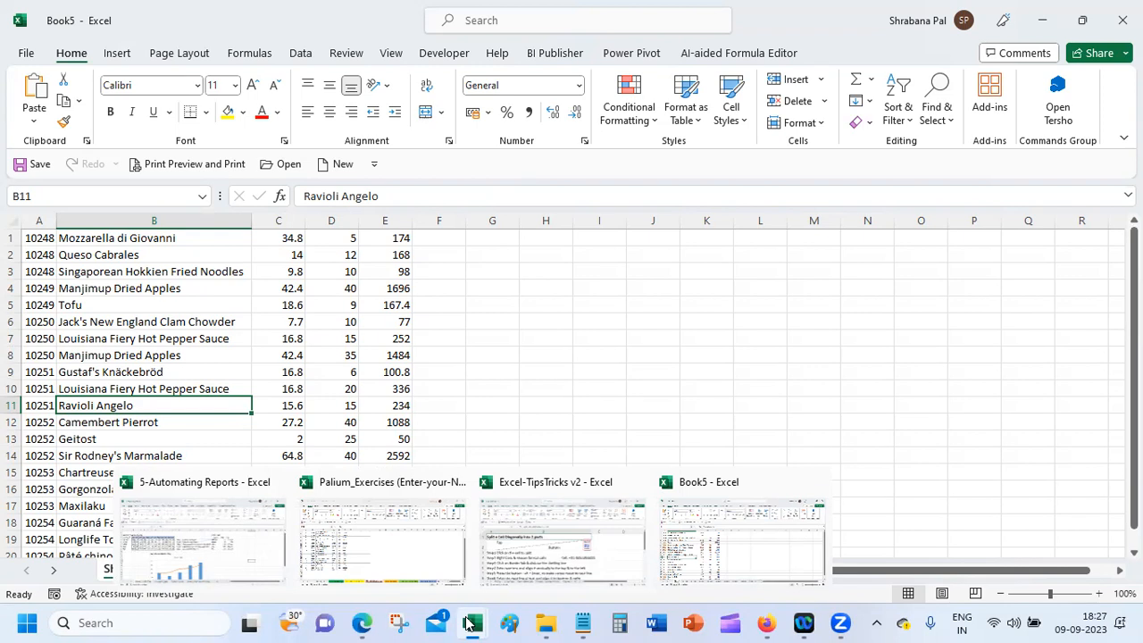
Step: Switch to Palium_Exercises and look through its cell-reference and AutoSum Trick sheets
click(466, 271)
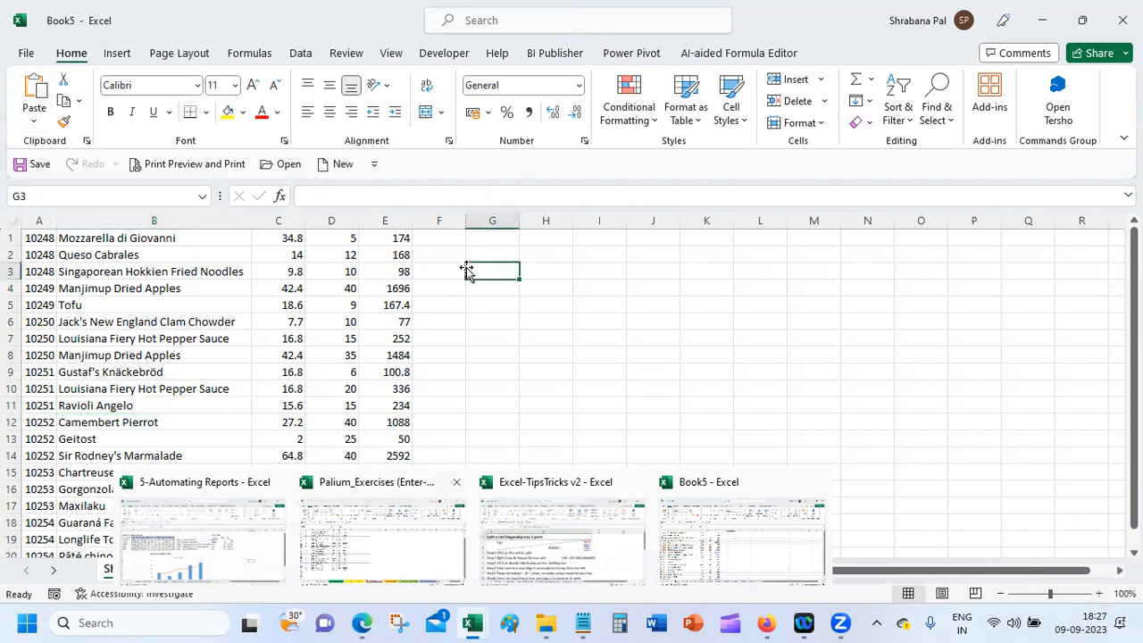
click(476, 255)
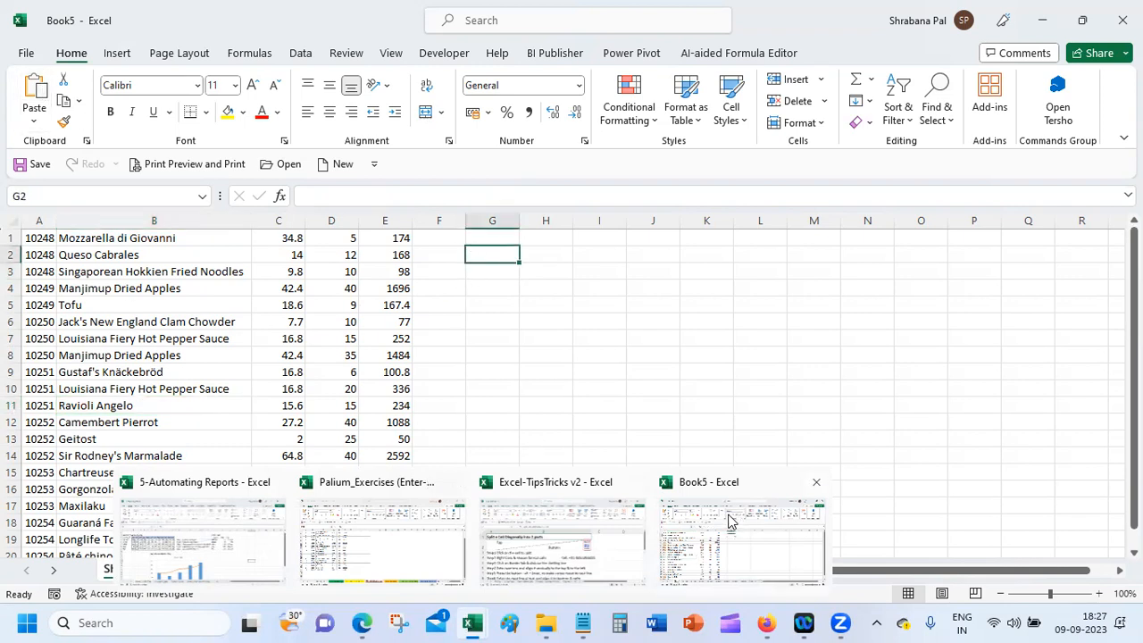
click(358, 538)
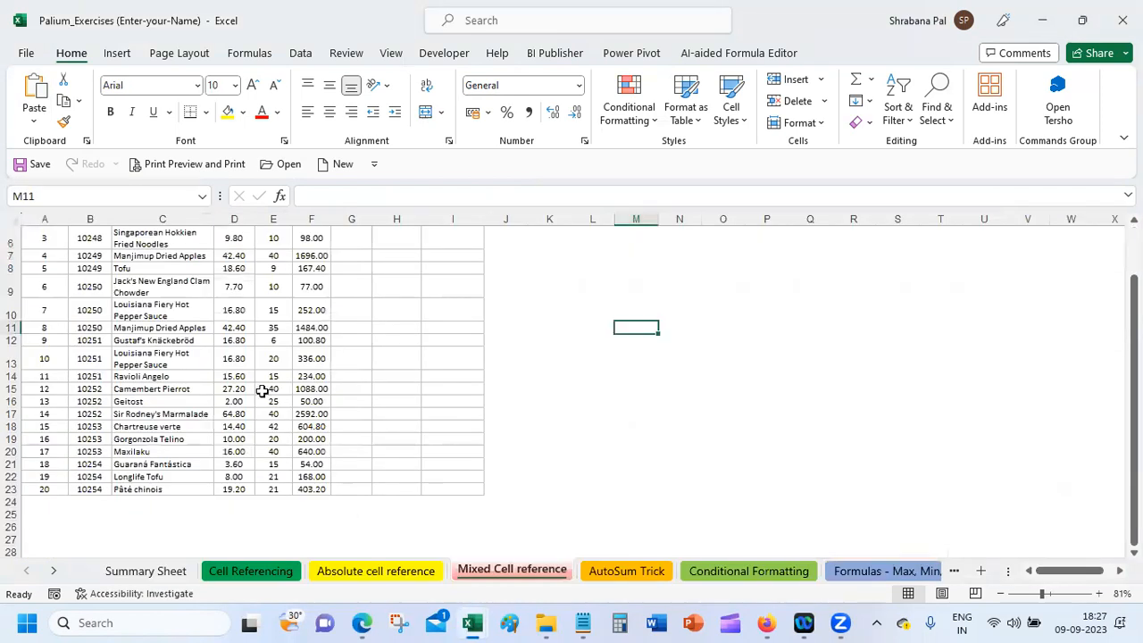
click(202, 303)
click(333, 571)
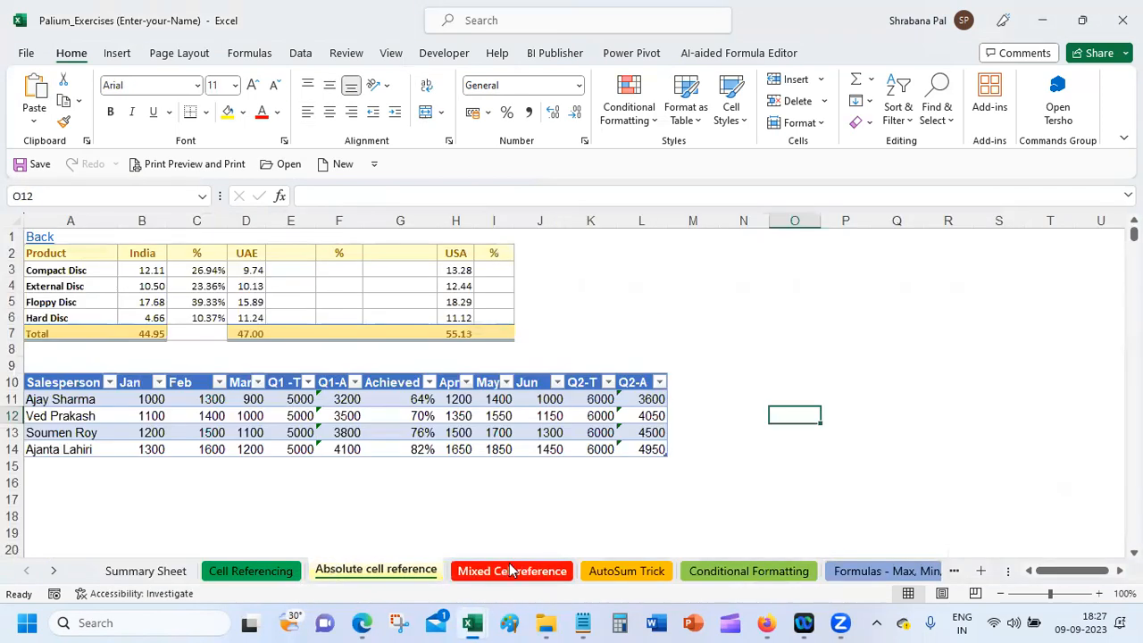
click(512, 570)
click(650, 576)
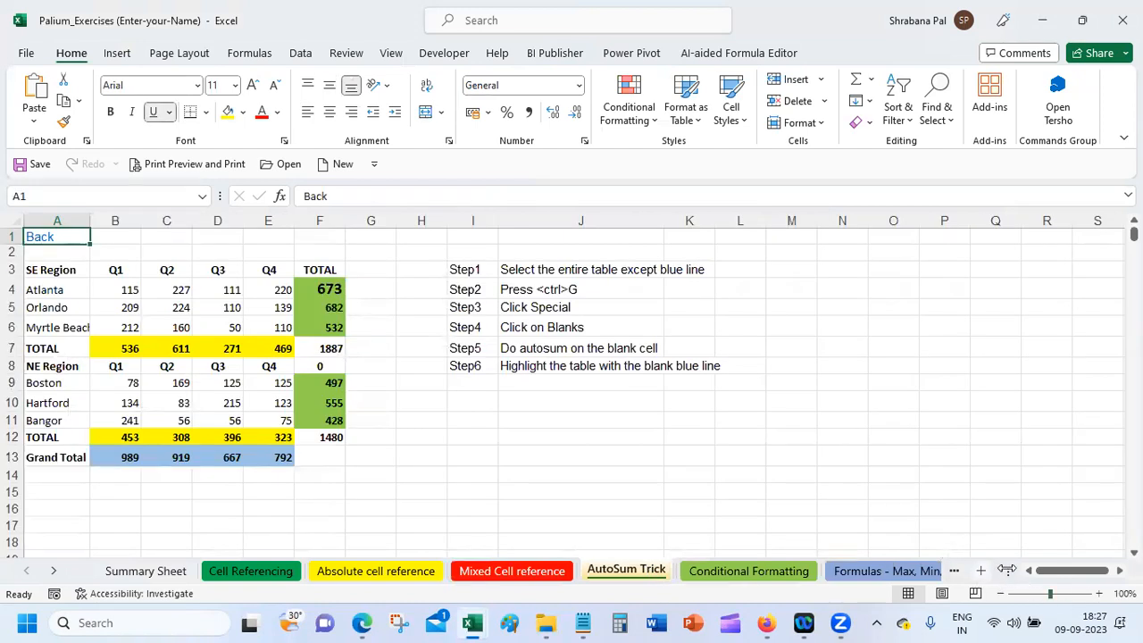
Step: Open the Sales Data sheet and select its invoice table starting at A6
drag(1008, 569, 1082, 570)
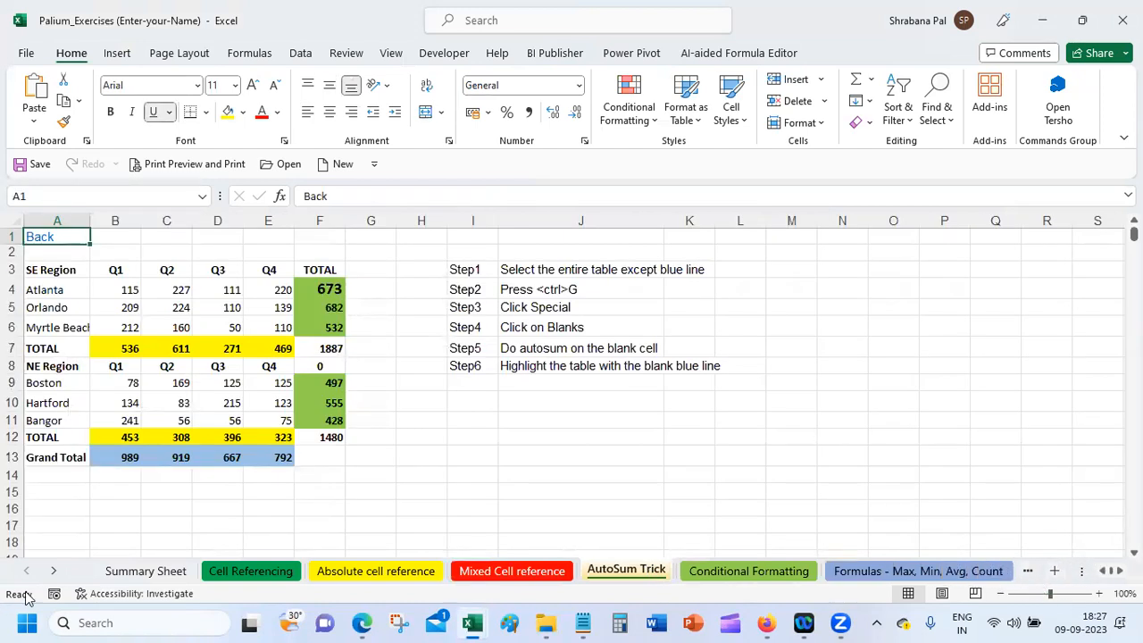
click(55, 572)
click(55, 572)
click(55, 571)
click(54, 572)
click(54, 572)
click(54, 571)
click(55, 572)
click(54, 572)
click(55, 571)
click(55, 571)
click(54, 572)
click(55, 572)
click(54, 572)
click(55, 572)
click(55, 572)
click(55, 572)
click(55, 572)
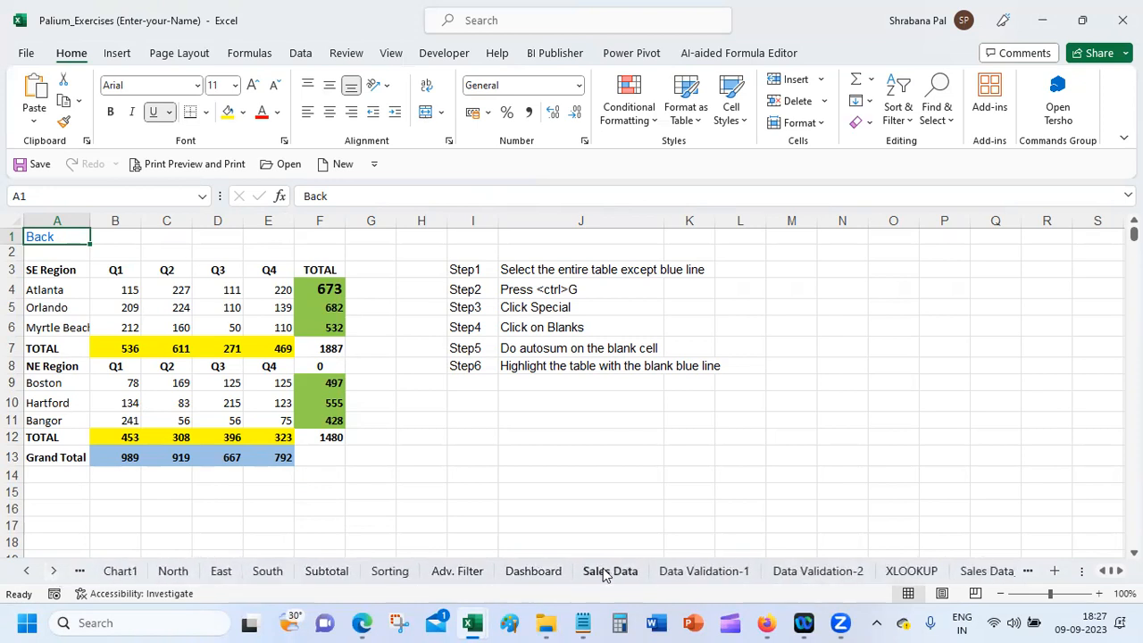
click(603, 572)
drag(40, 320, 393, 518)
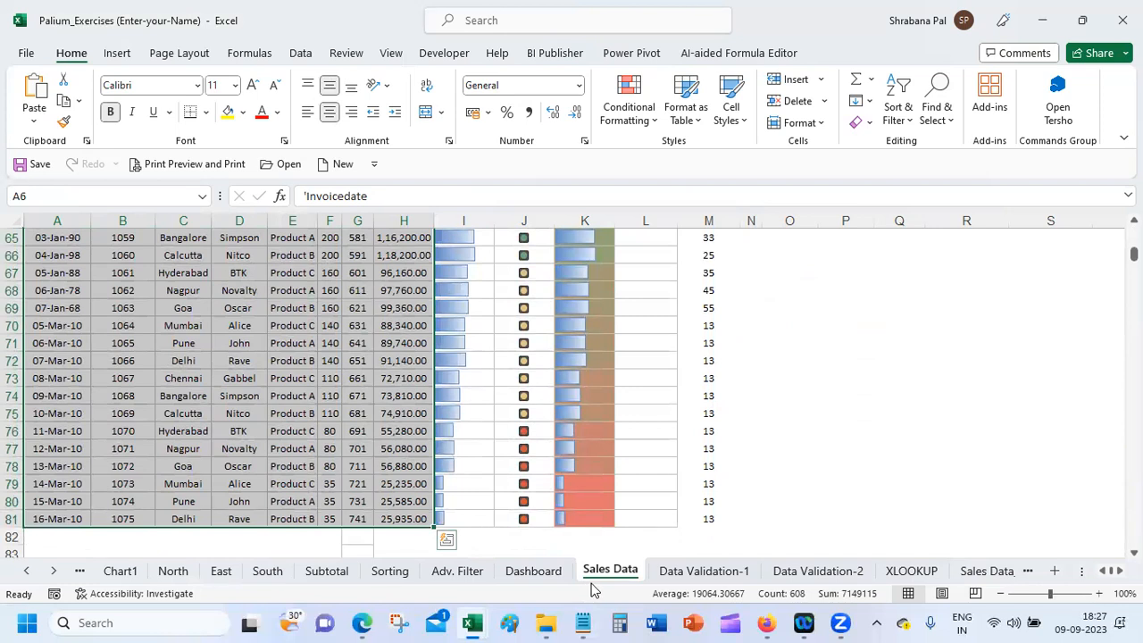
Step: Copy the sales table into a new Book6 workbook, pasted as plain values
key(ctrl+c)
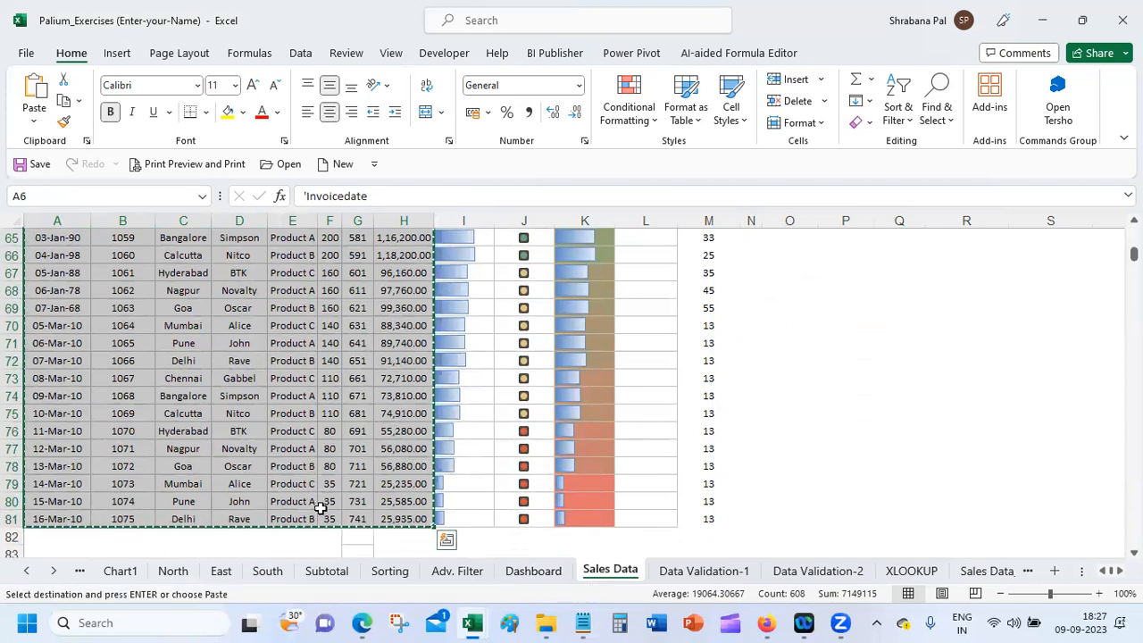
click(340, 164)
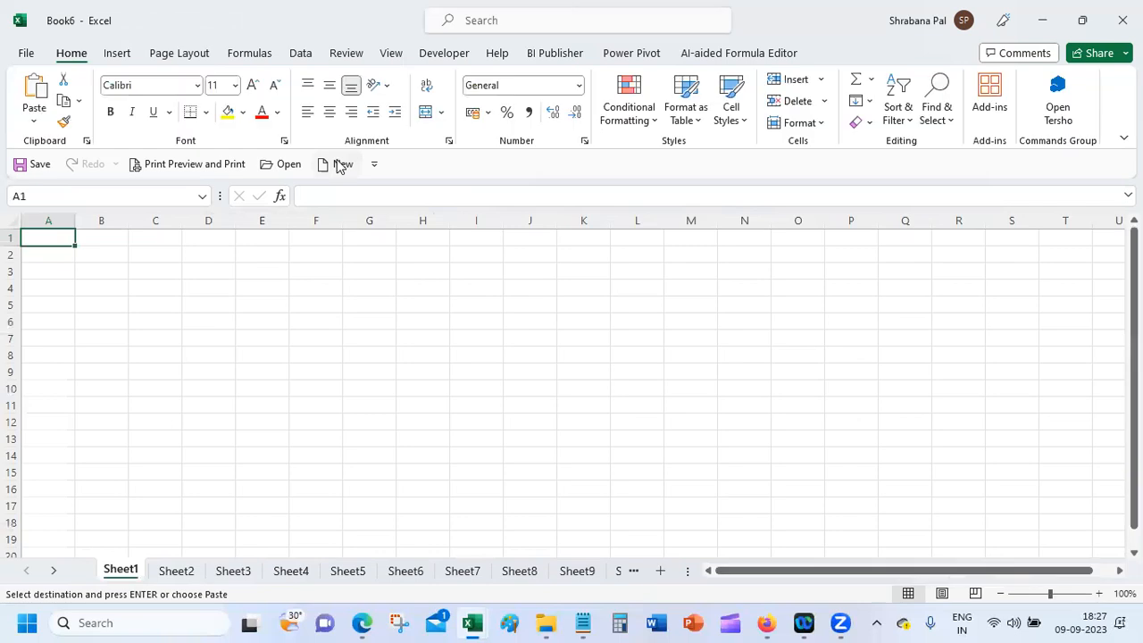
key(ctrl+v)
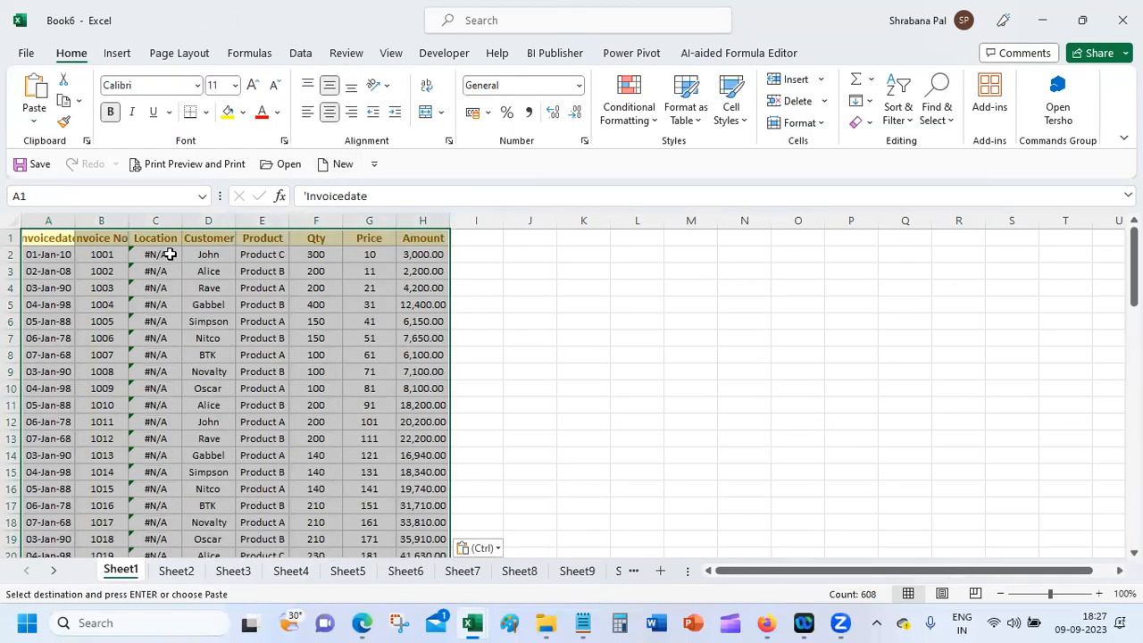
click(39, 120)
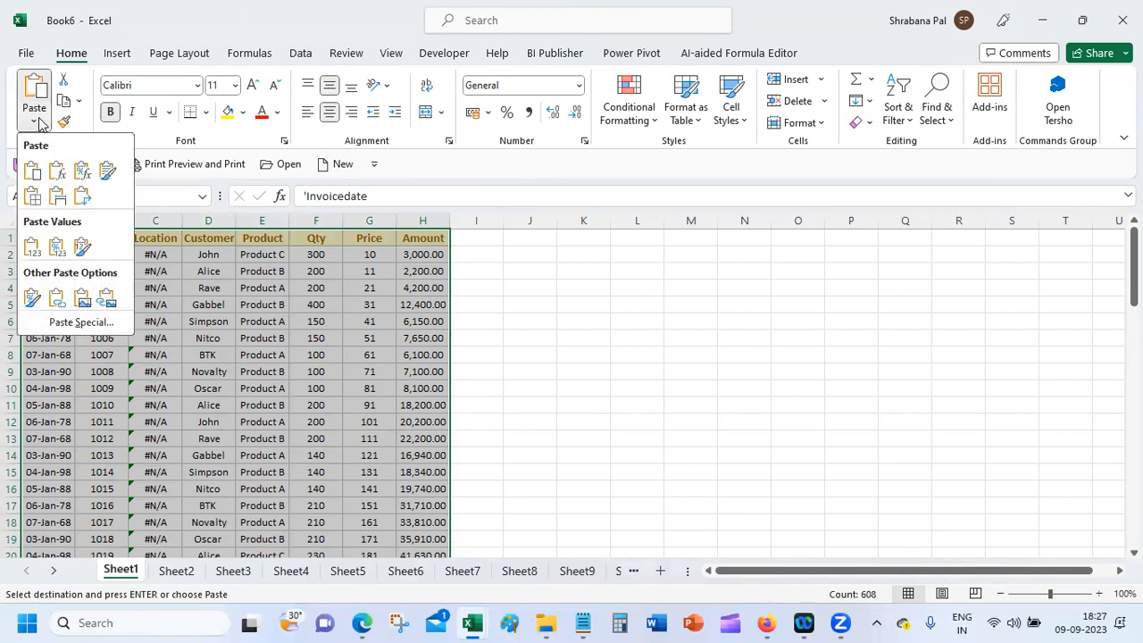
click(31, 243)
click(208, 357)
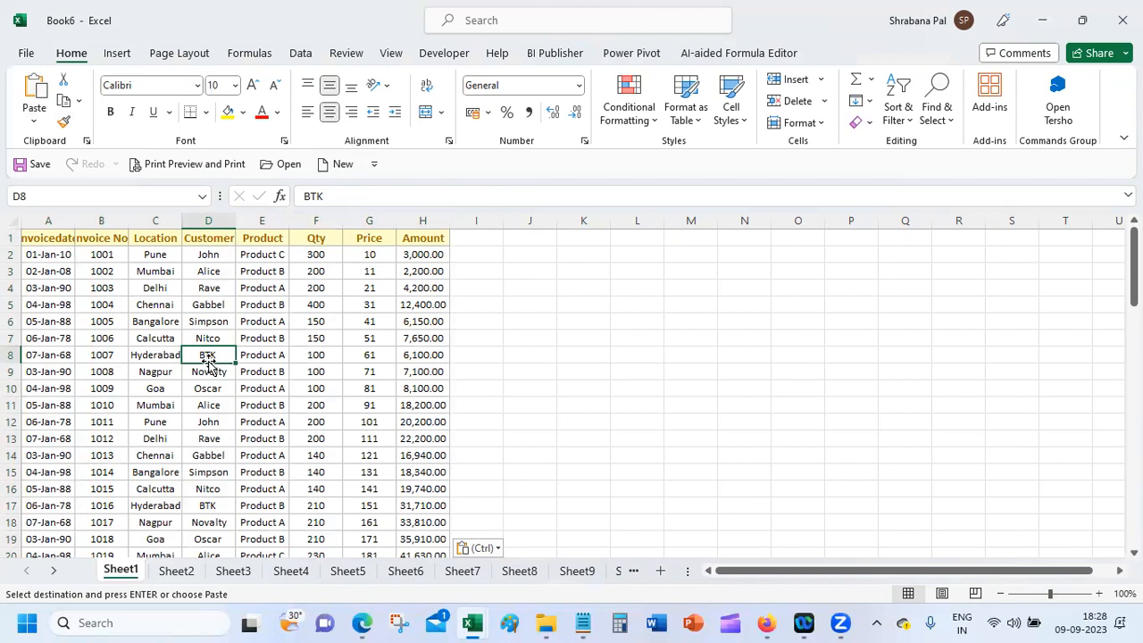
Step: Widen the Customer column and start correcting the A1 header to 'Invoice date'
drag(234, 219, 233, 220)
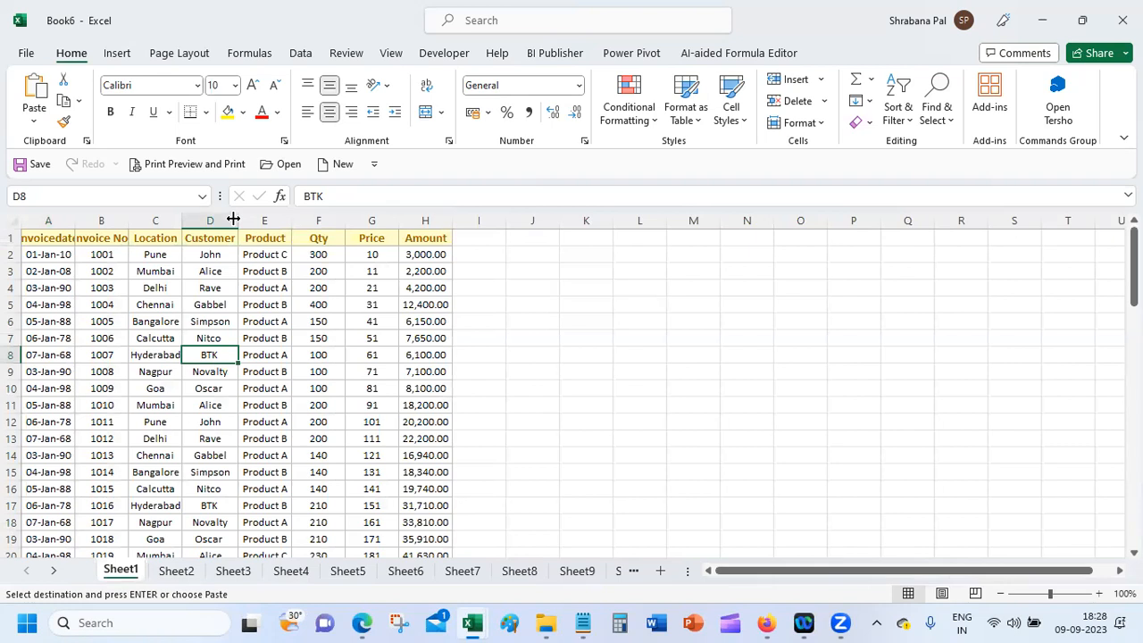
click(39, 238)
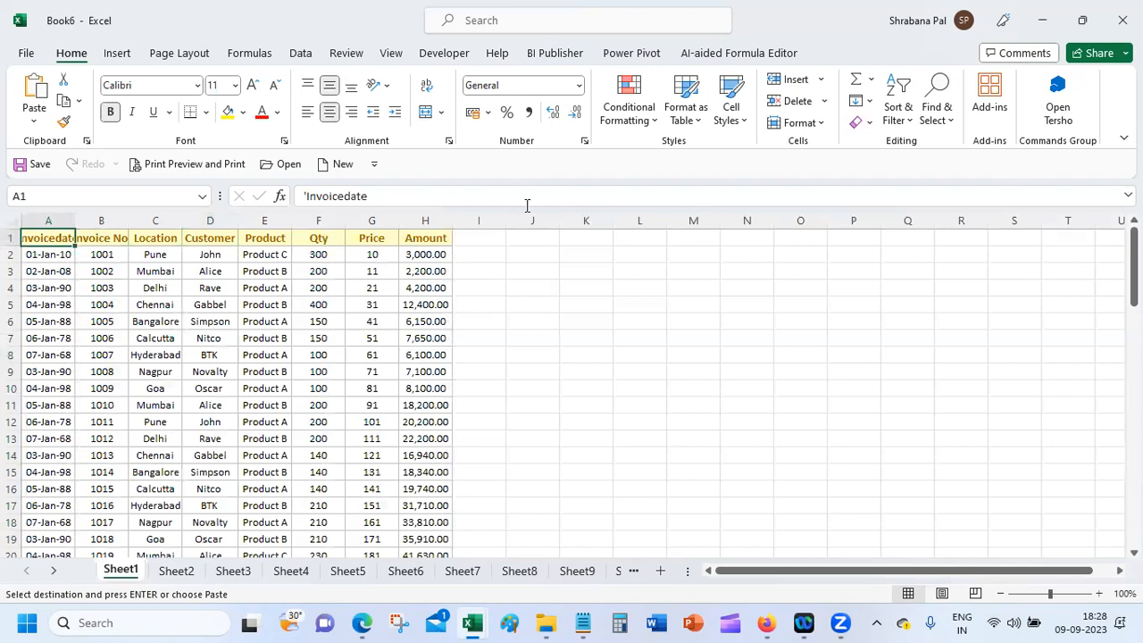
click(344, 196)
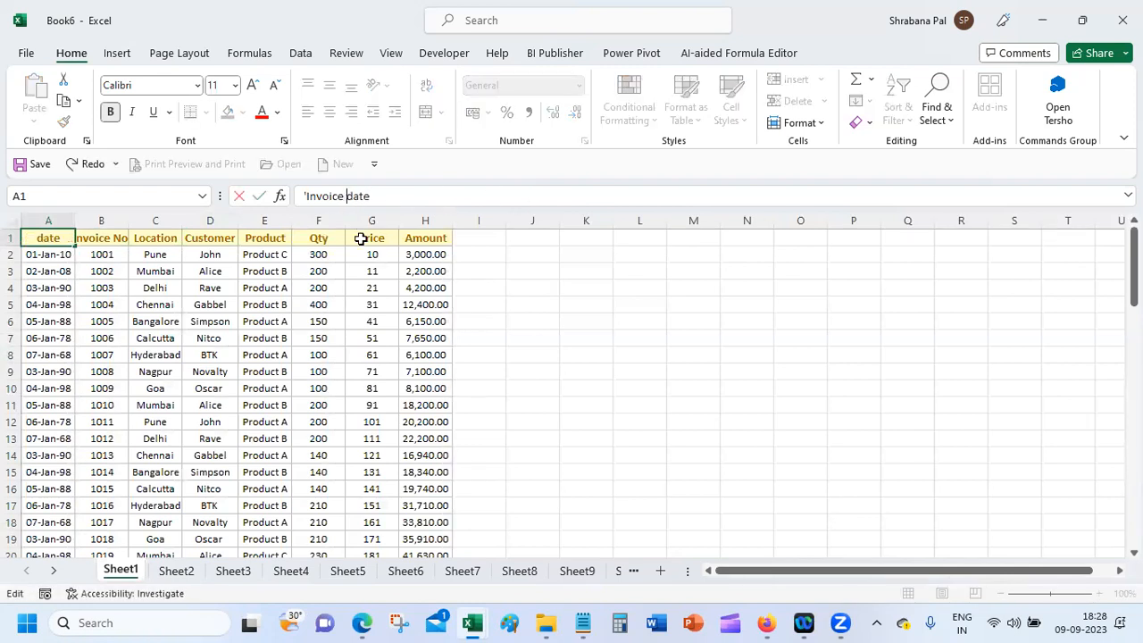
Step: Commit the 'Invoice date' header and sort the sales rows by Location, A to Z
key(Return)
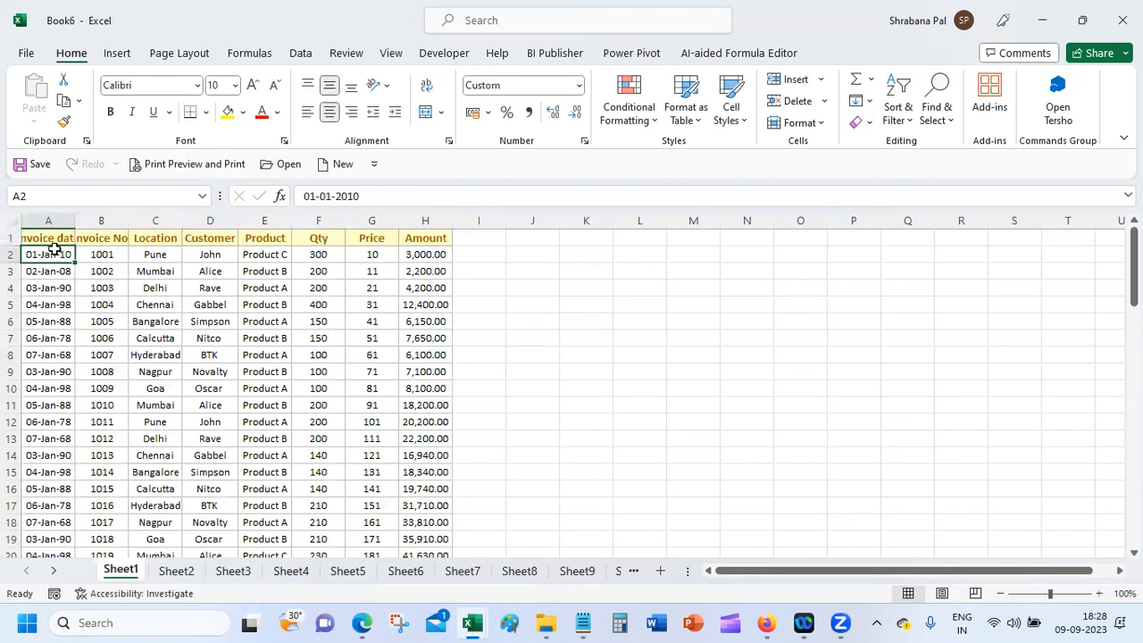
drag(19, 237, 398, 530)
drag(406, 618, 438, 561)
scroll(161, 242, up, 12)
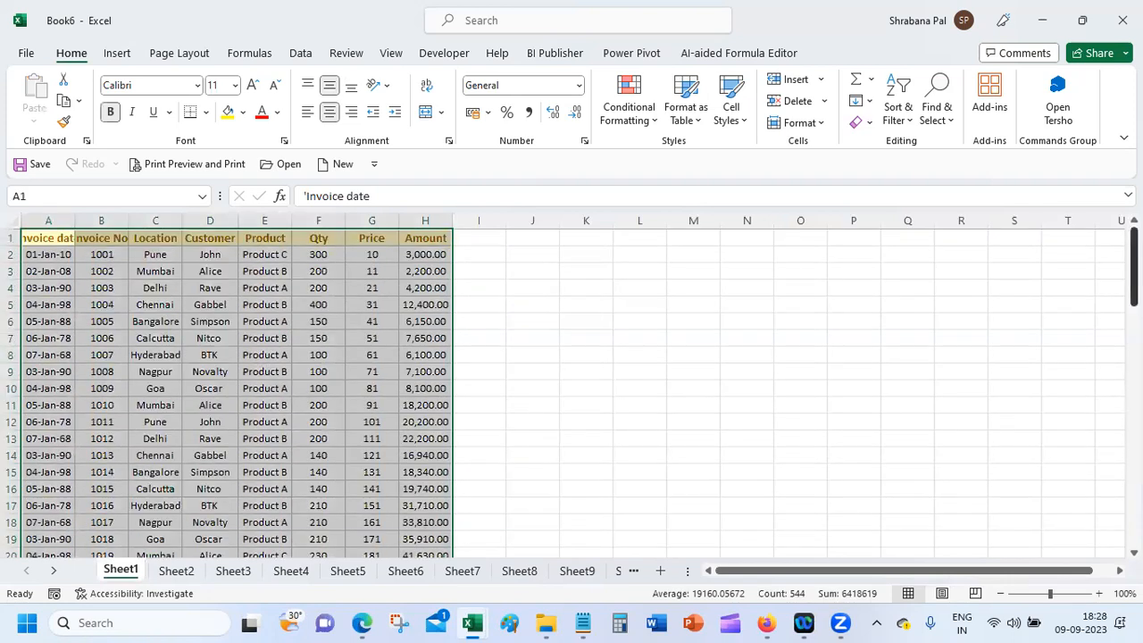
click(156, 257)
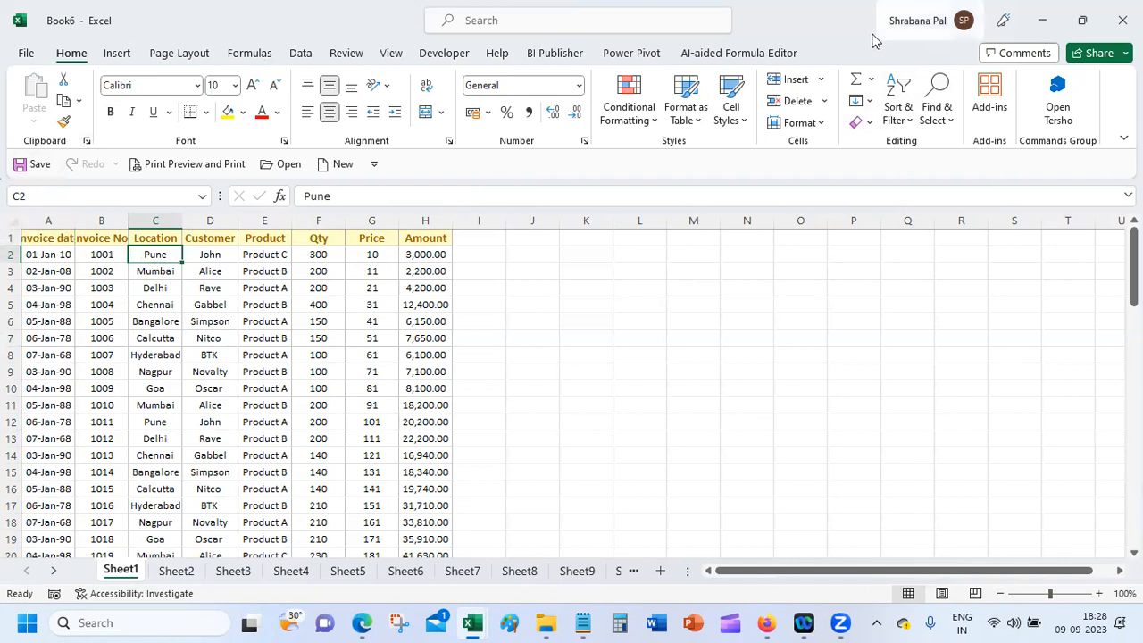
click(908, 119)
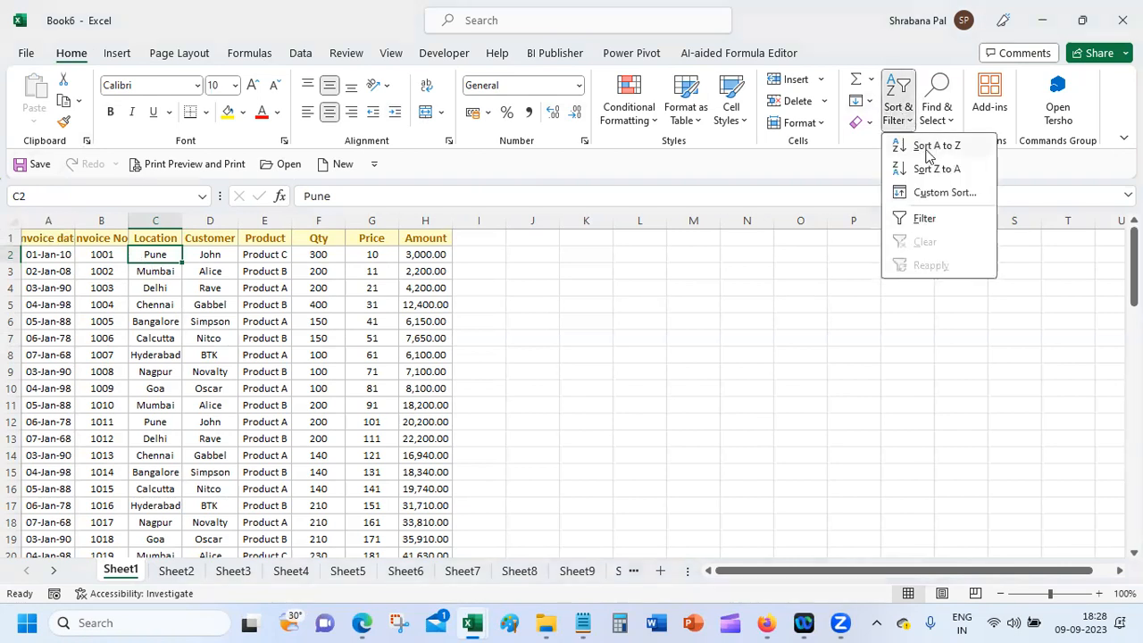
click(933, 146)
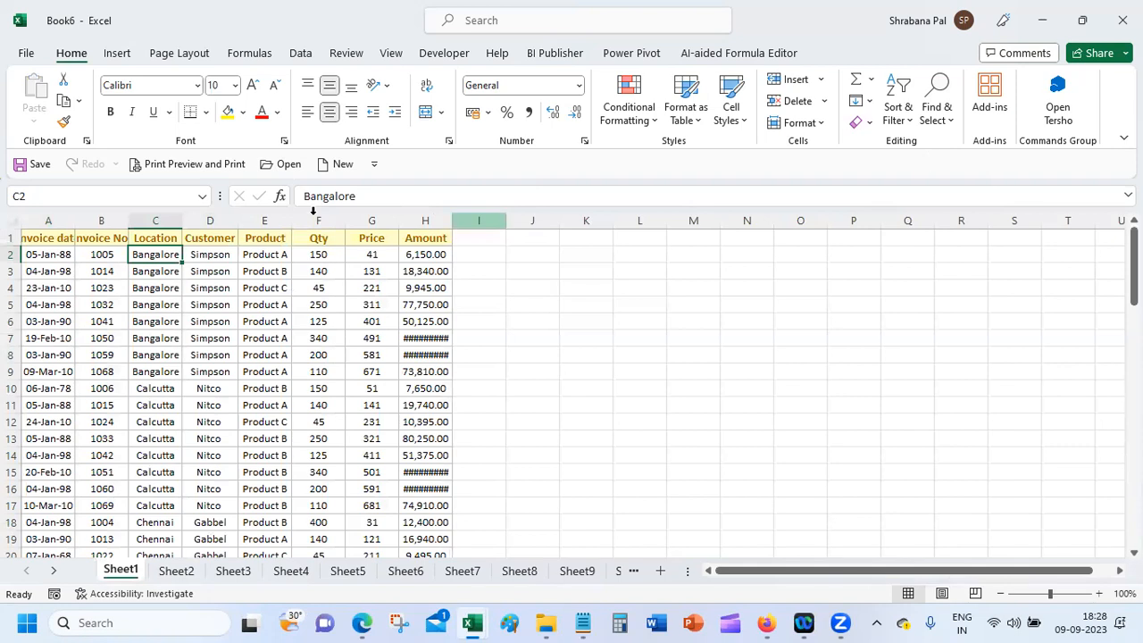
Step: Autofit the Amount, Invoice No. and Invoice date columns
double_click(451, 215)
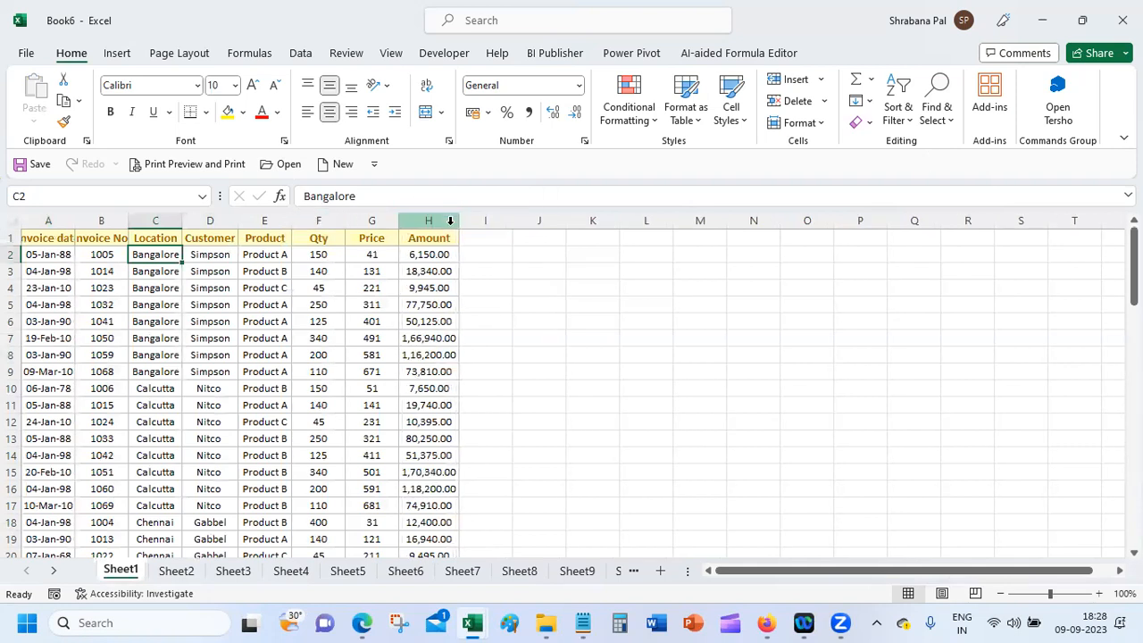
double_click(130, 221)
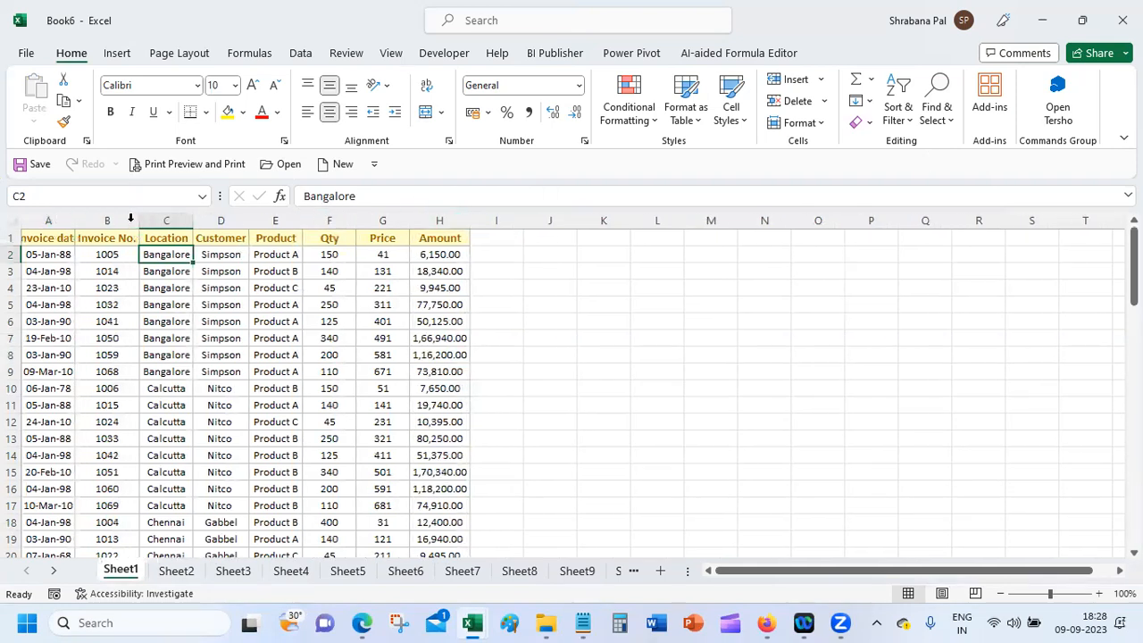
double_click(70, 219)
click(64, 237)
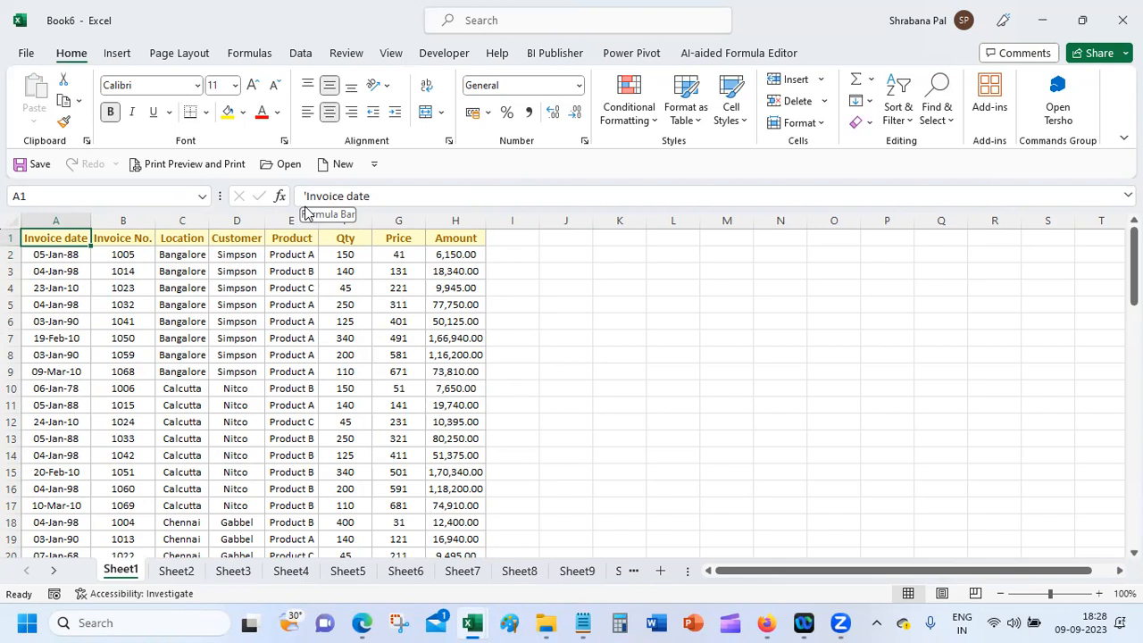
Step: Select a cell in the Location column and bring up the Data tab's outline tools
click(179, 256)
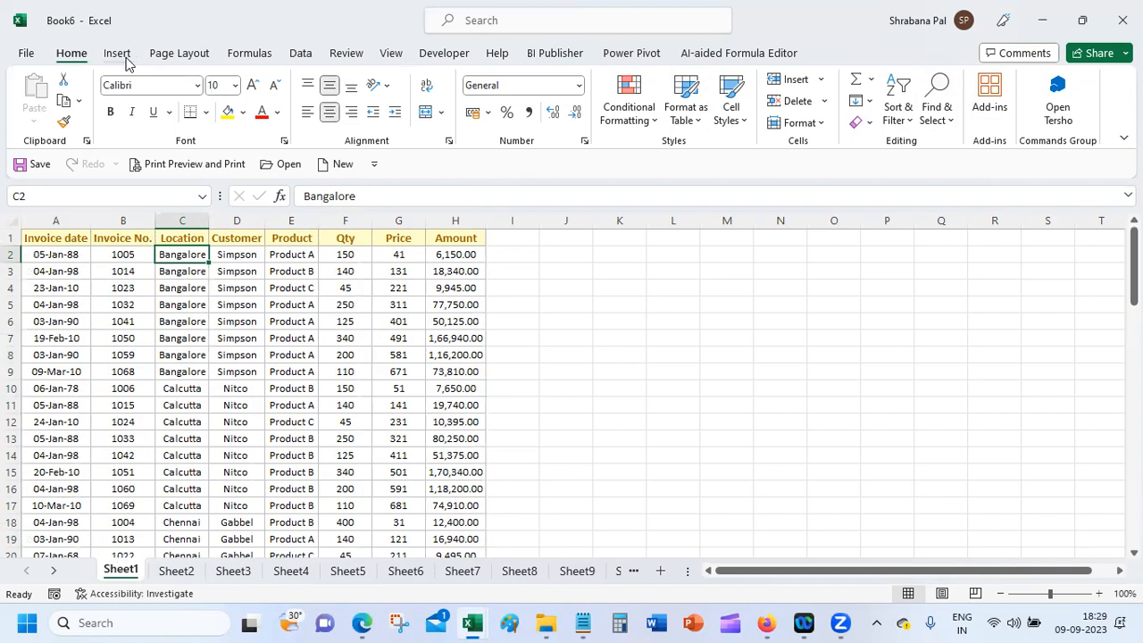
click(252, 54)
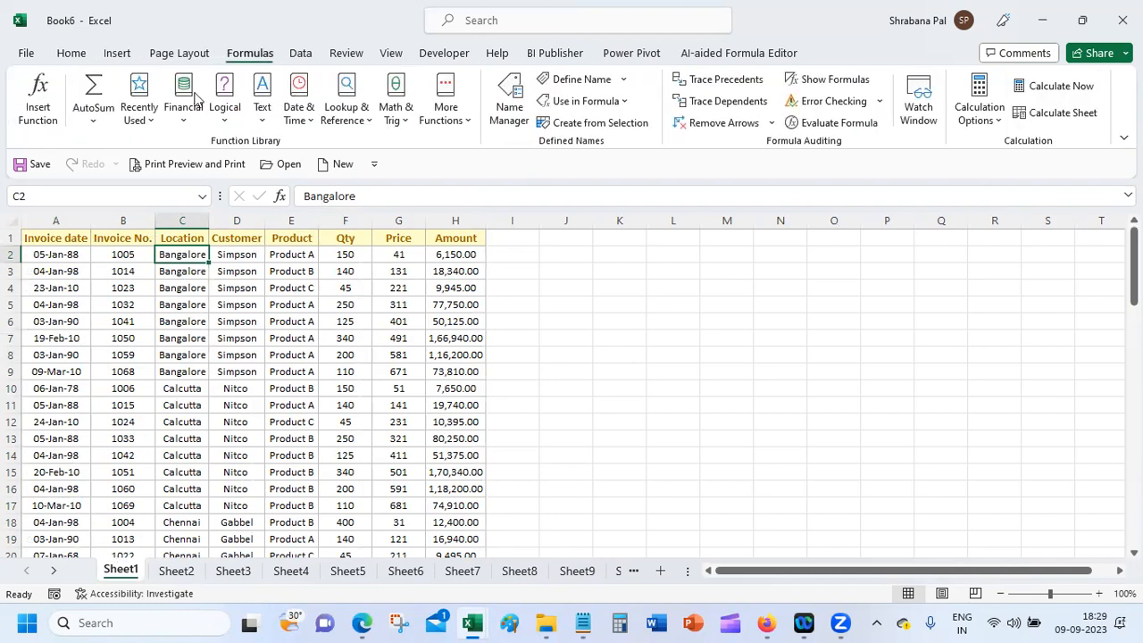
click(122, 55)
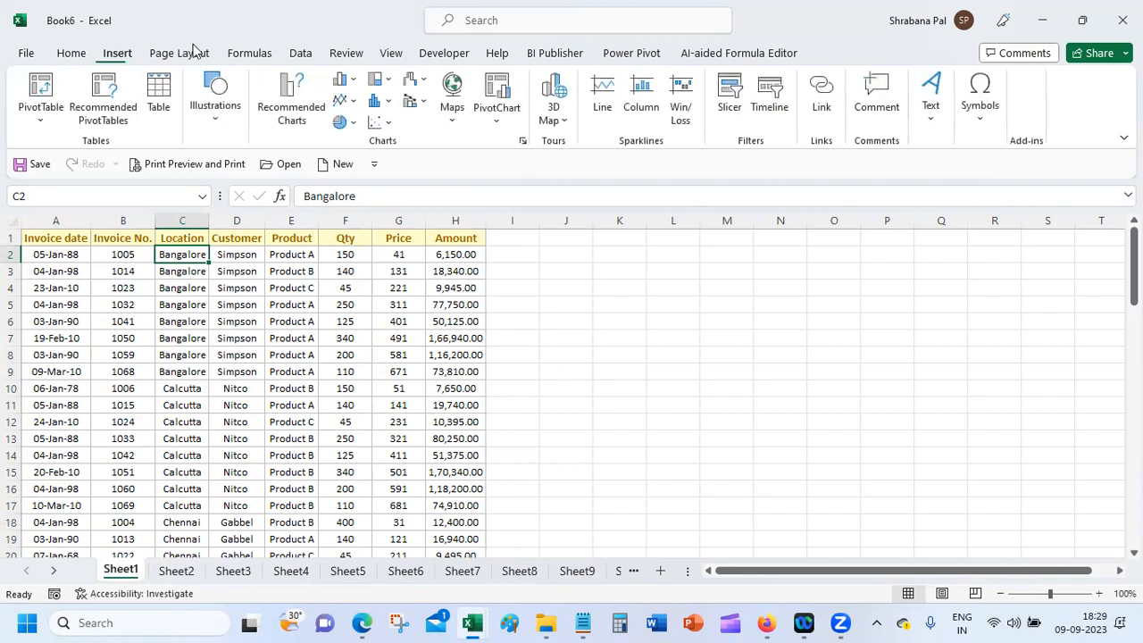
click(300, 53)
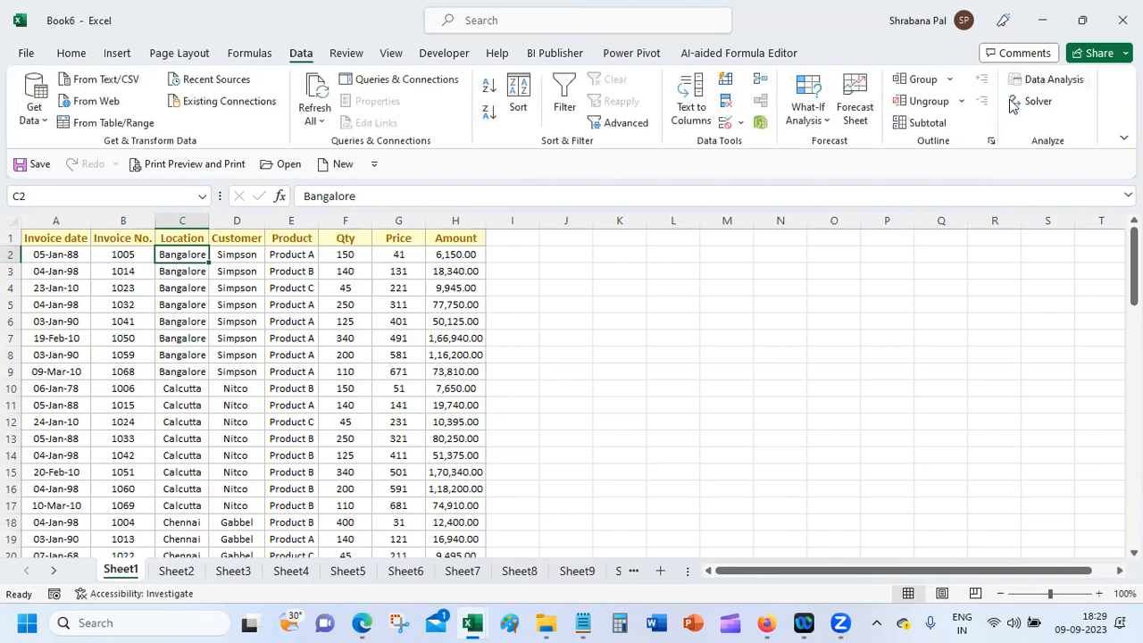
Step: Subtotal Amount with Sum at each change in Location, giving Bangalore Total 5,19,260.00
click(934, 122)
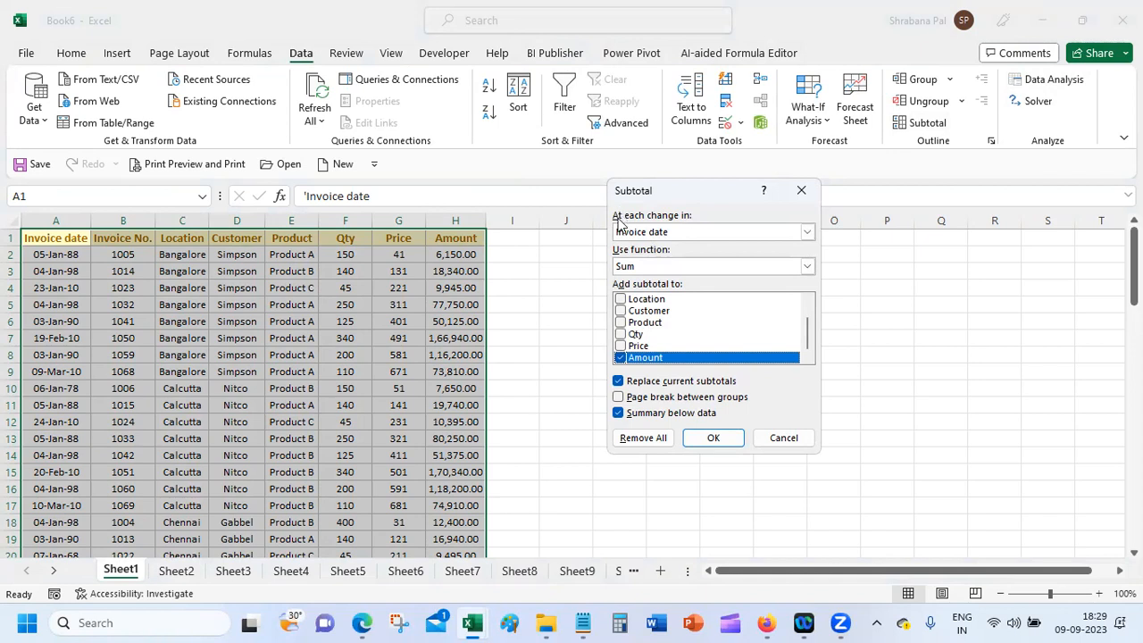
click(676, 234)
click(676, 269)
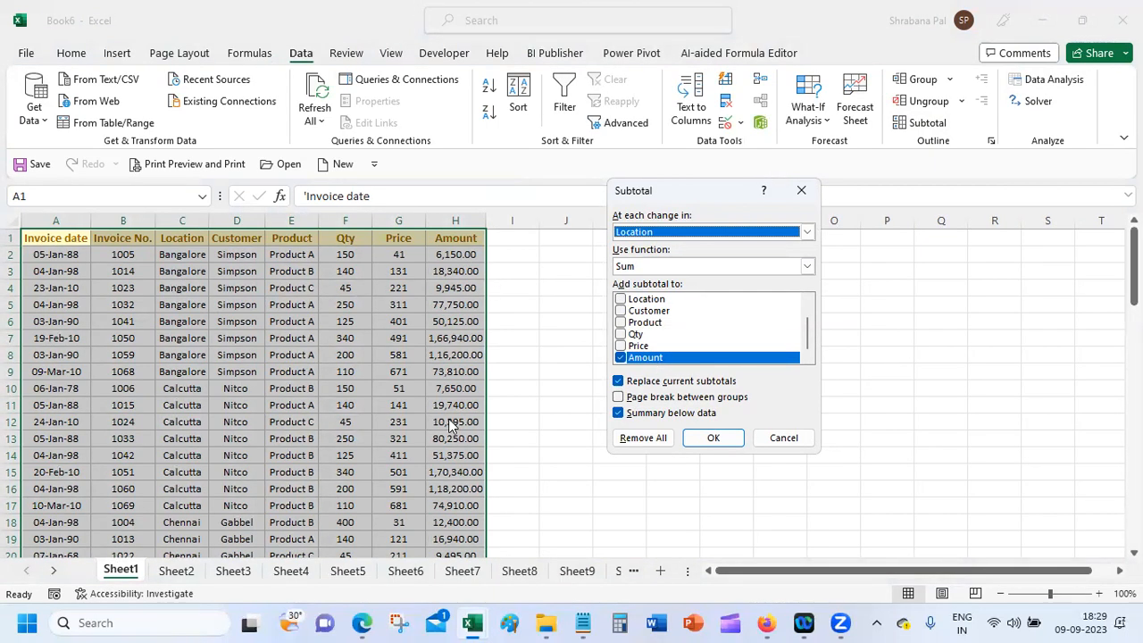
click(714, 438)
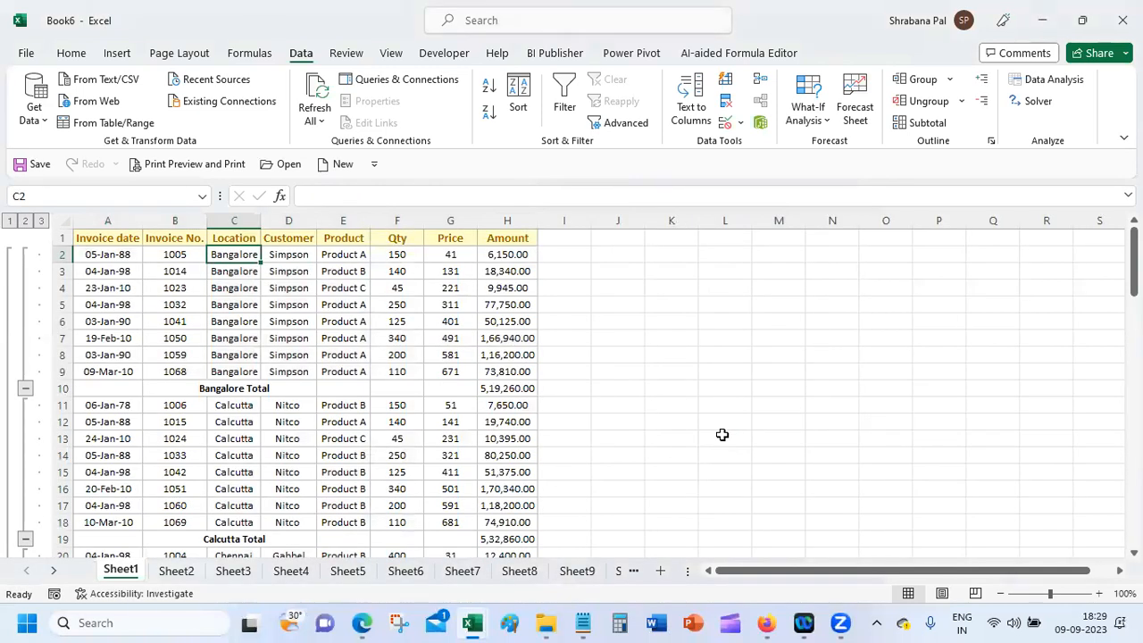
Step: Collapse the Bangalore, Calcutta, Chennai and Delhi groups and autofit the Location column
click(228, 391)
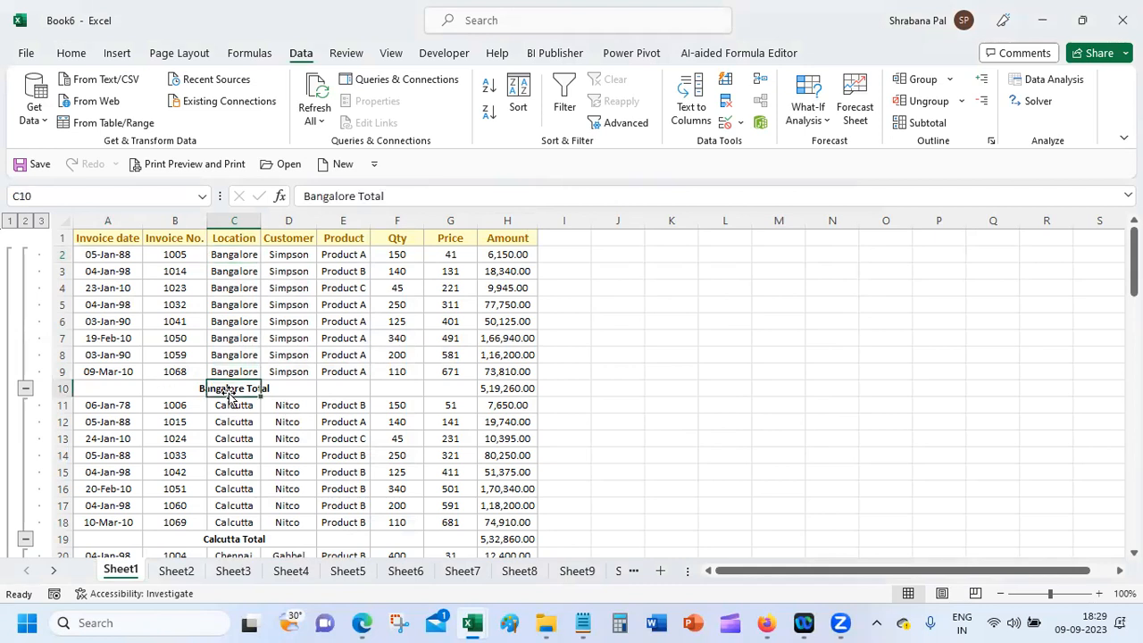
click(25, 388)
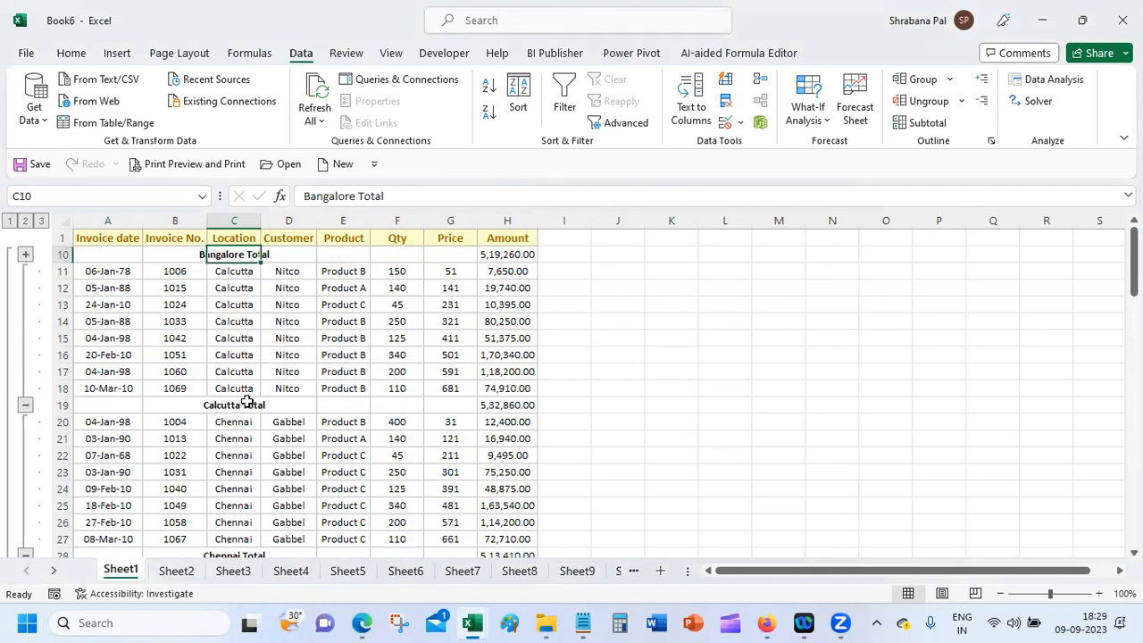
click(25, 404)
click(219, 424)
click(25, 422)
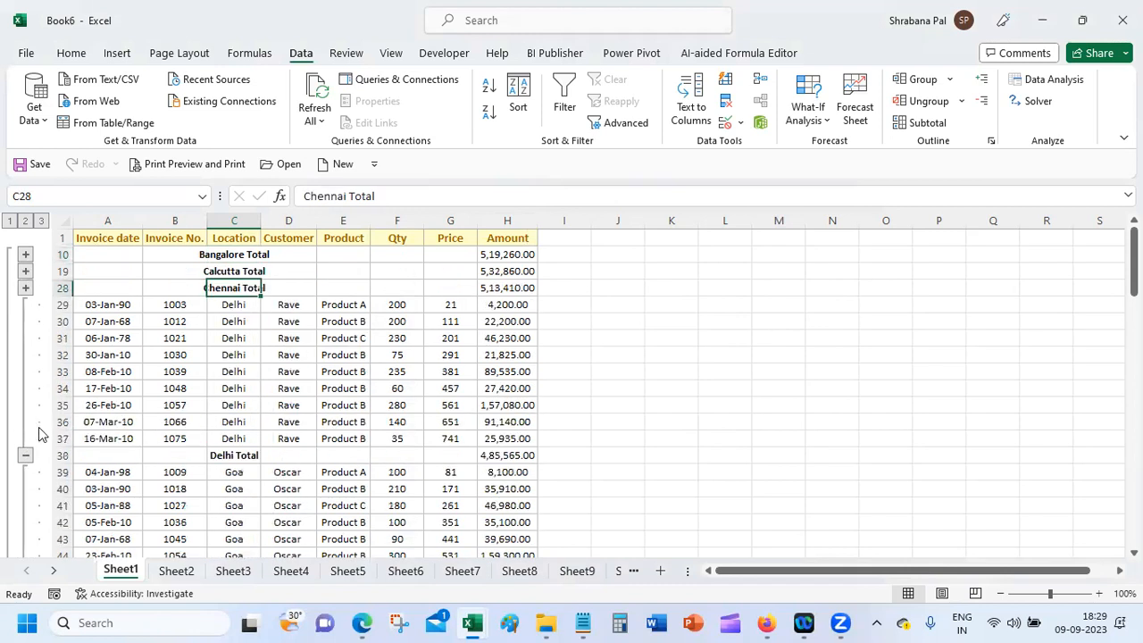
click(25, 455)
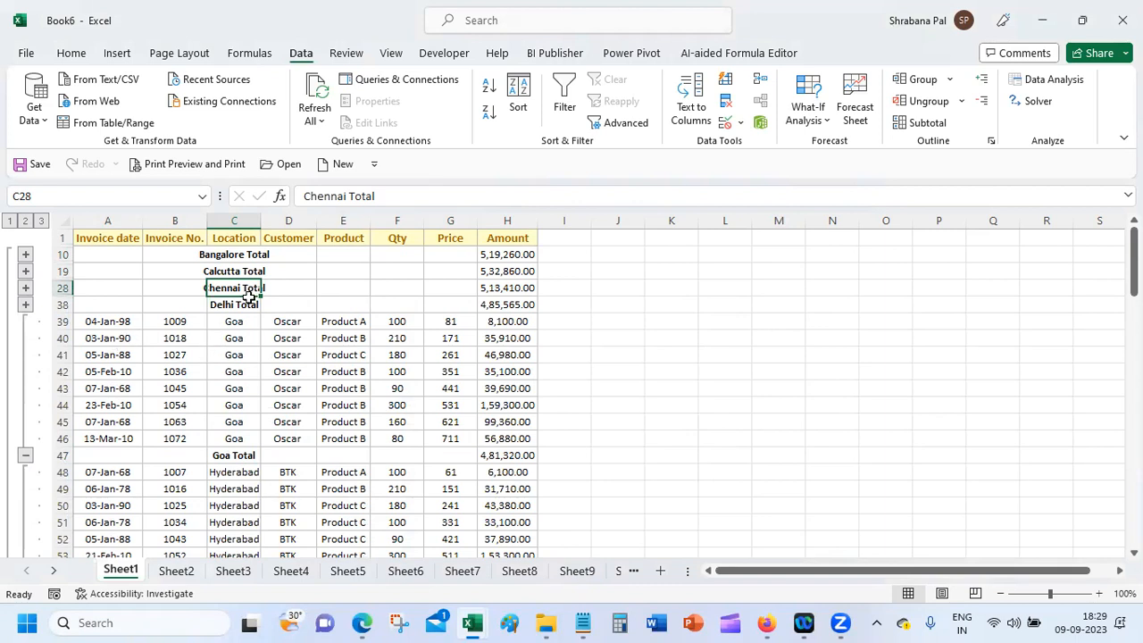
double_click(261, 221)
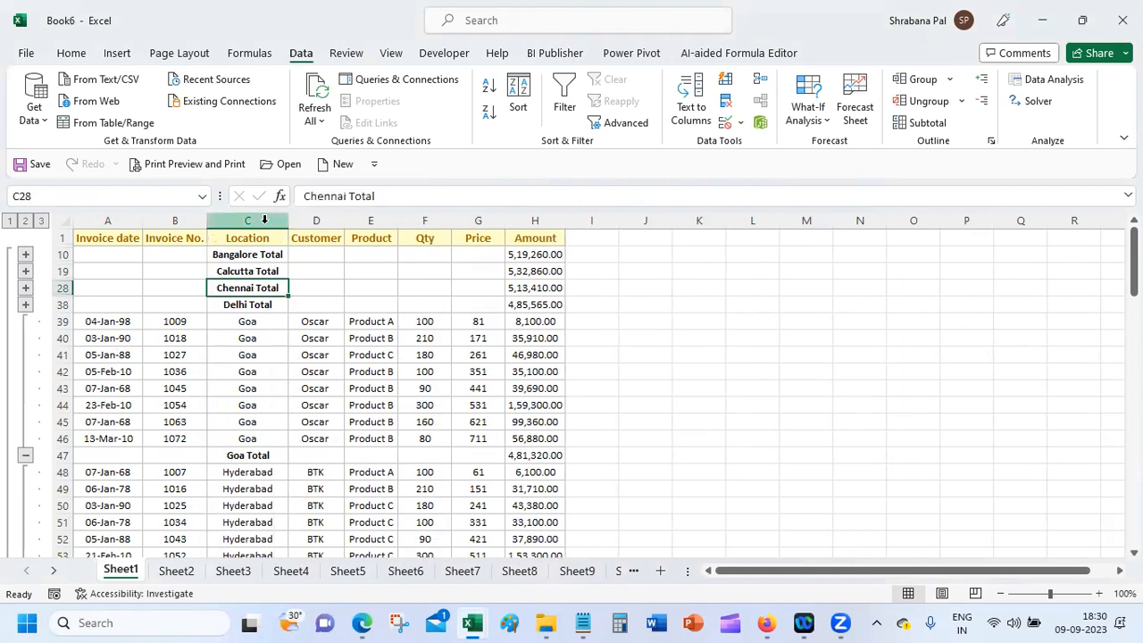
Step: Collapse Goa through Pune, autofit Amount to show 43,90,415.00, and re-expand Bangalore
click(24, 456)
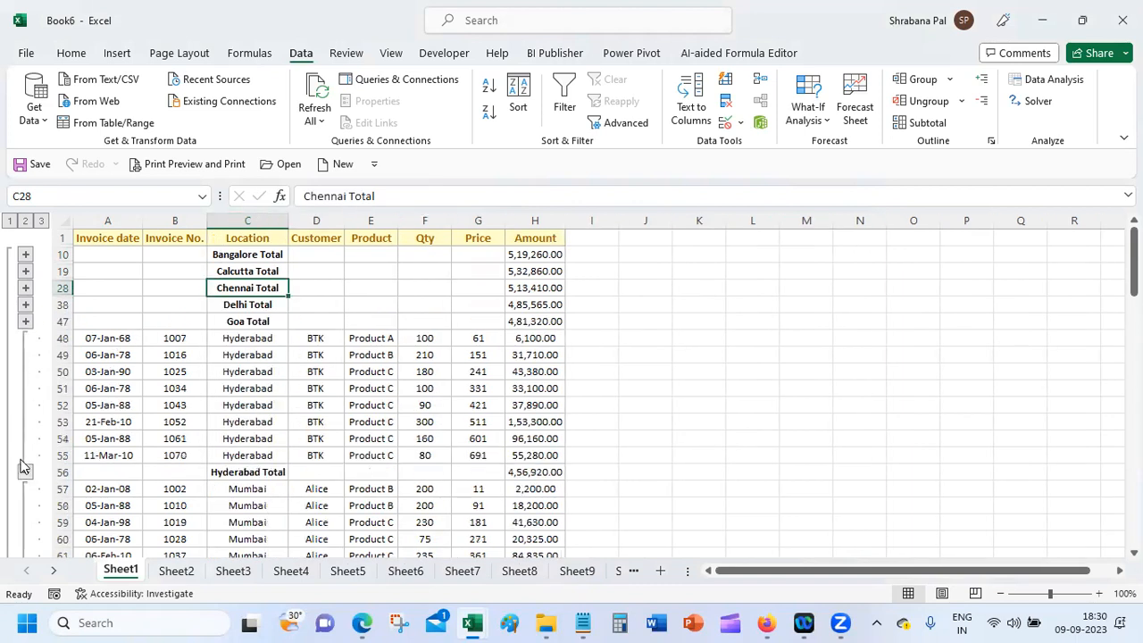
click(25, 472)
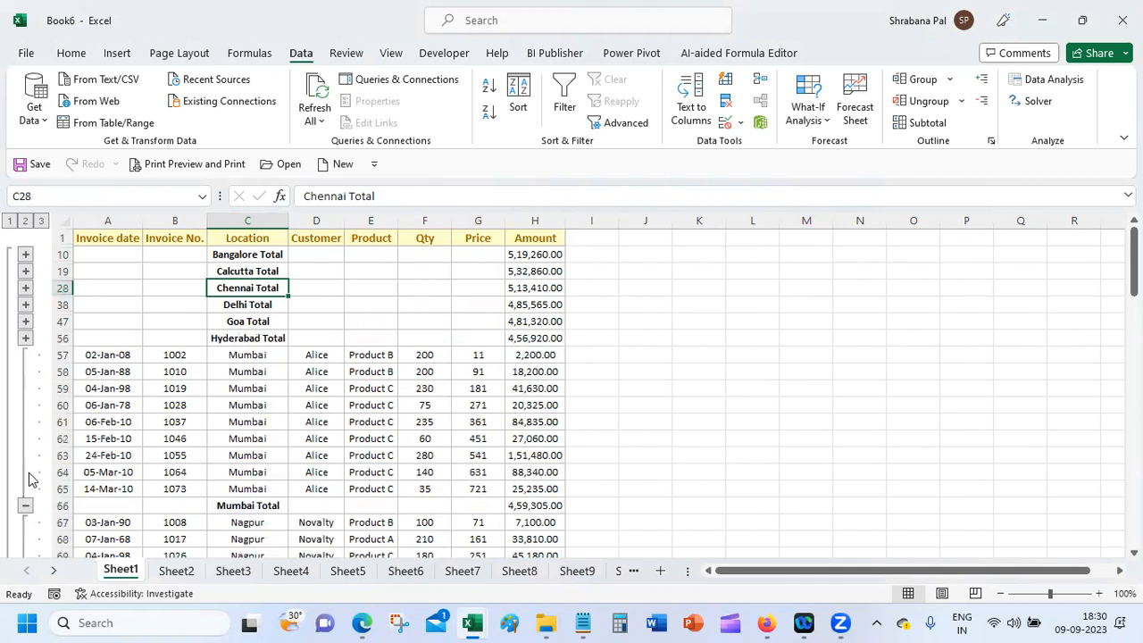
click(25, 505)
click(25, 505)
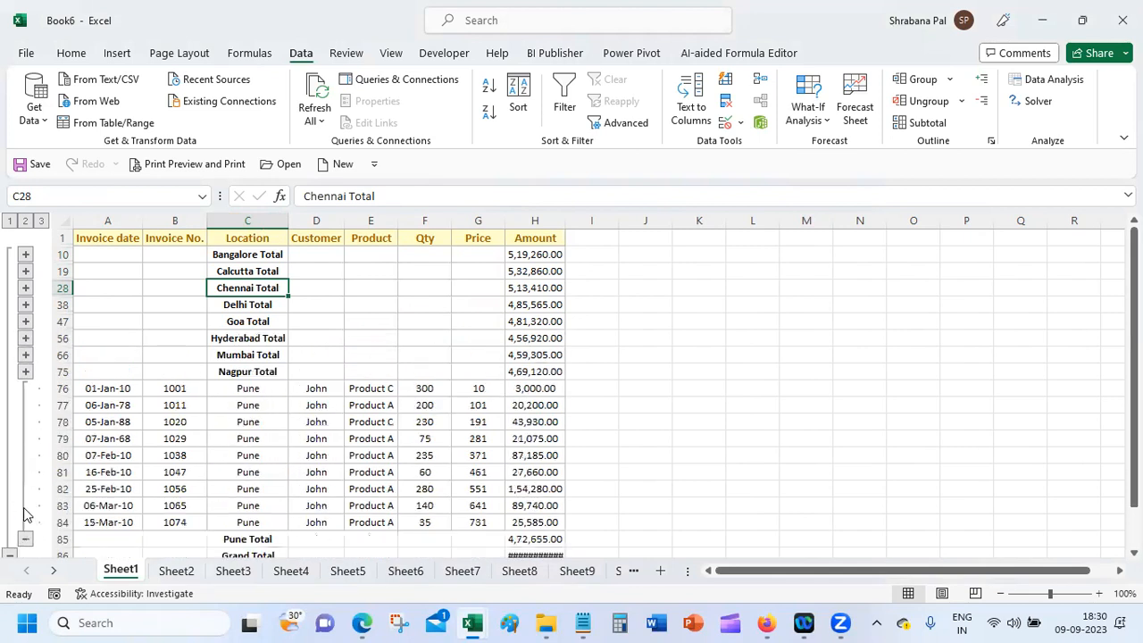
click(25, 539)
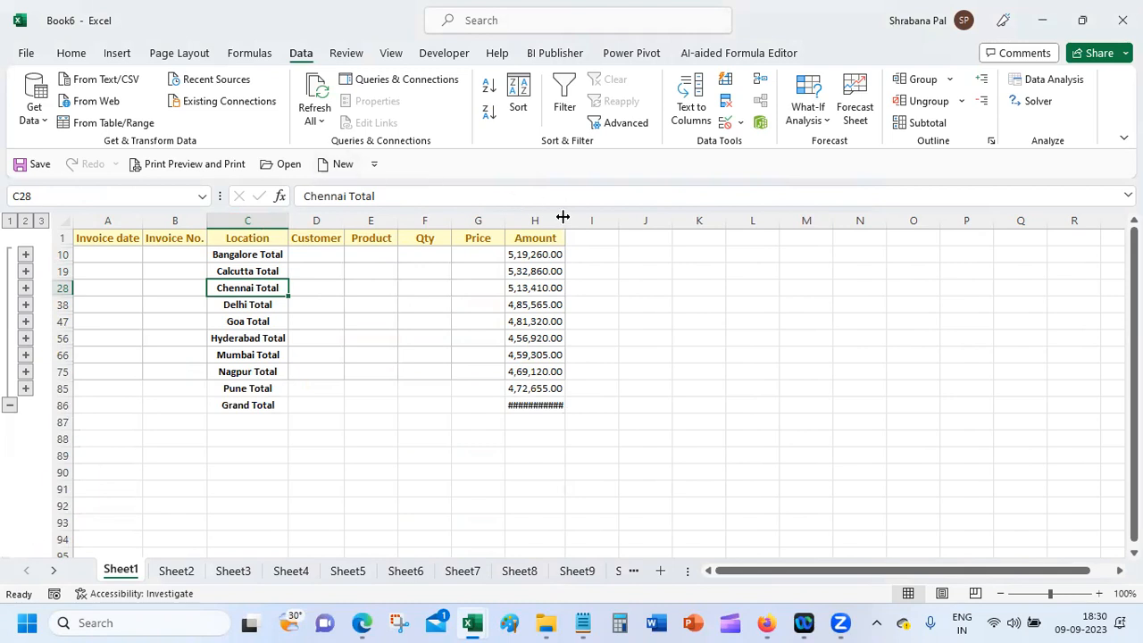
double_click(566, 217)
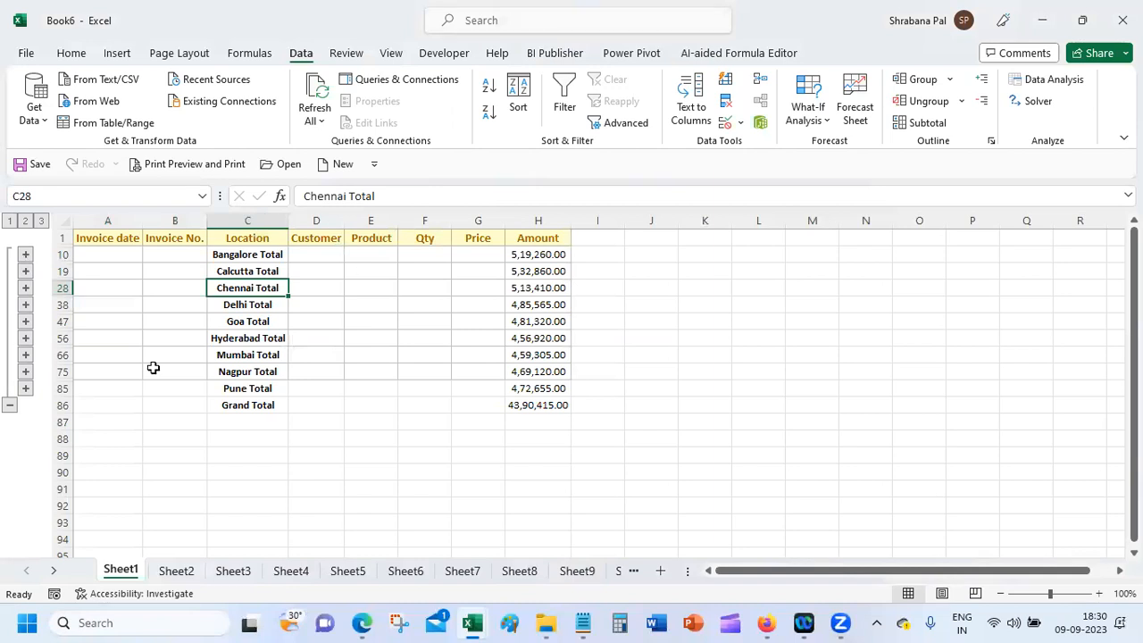
click(26, 254)
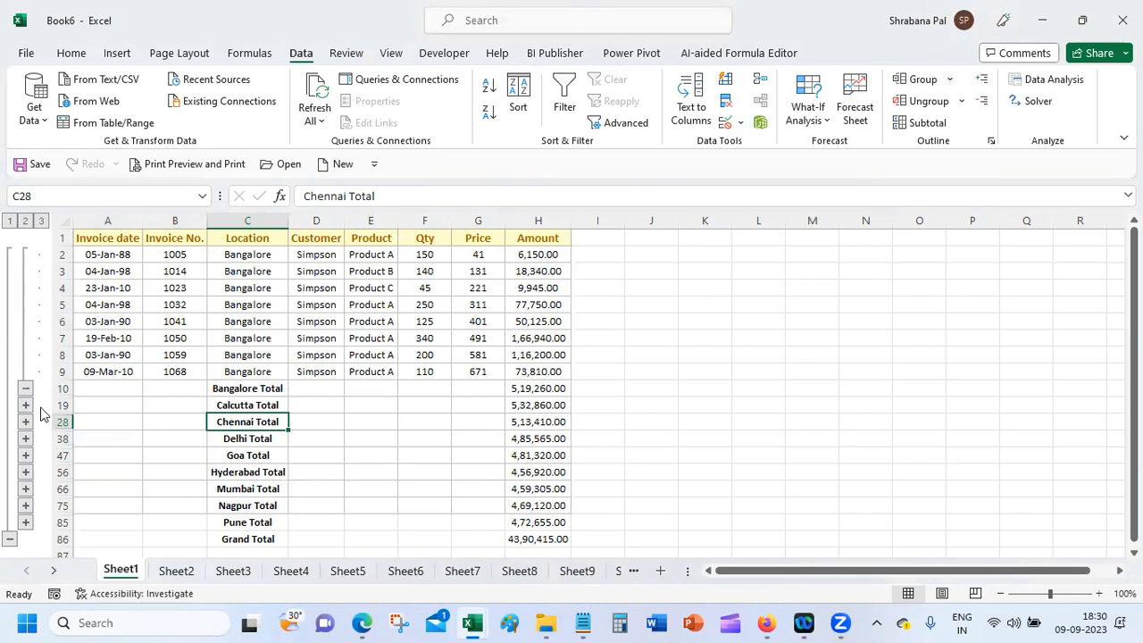
Step: Collapse the Bangalore and Calcutta groups back to their total rows, then bring up Ungroup
drag(106, 254, 531, 373)
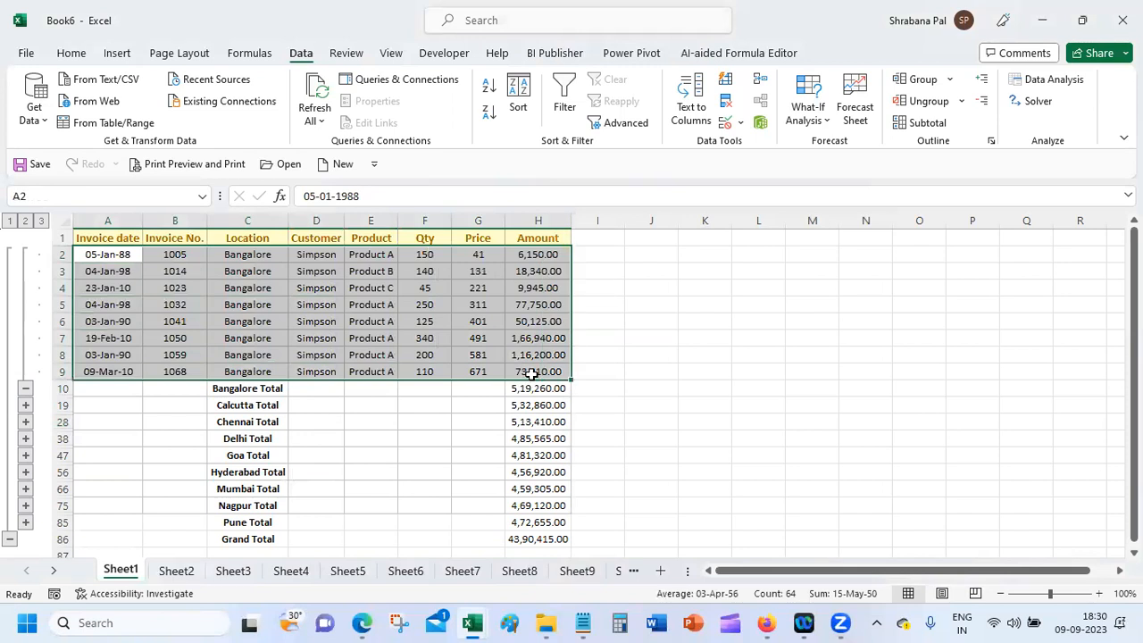
click(25, 388)
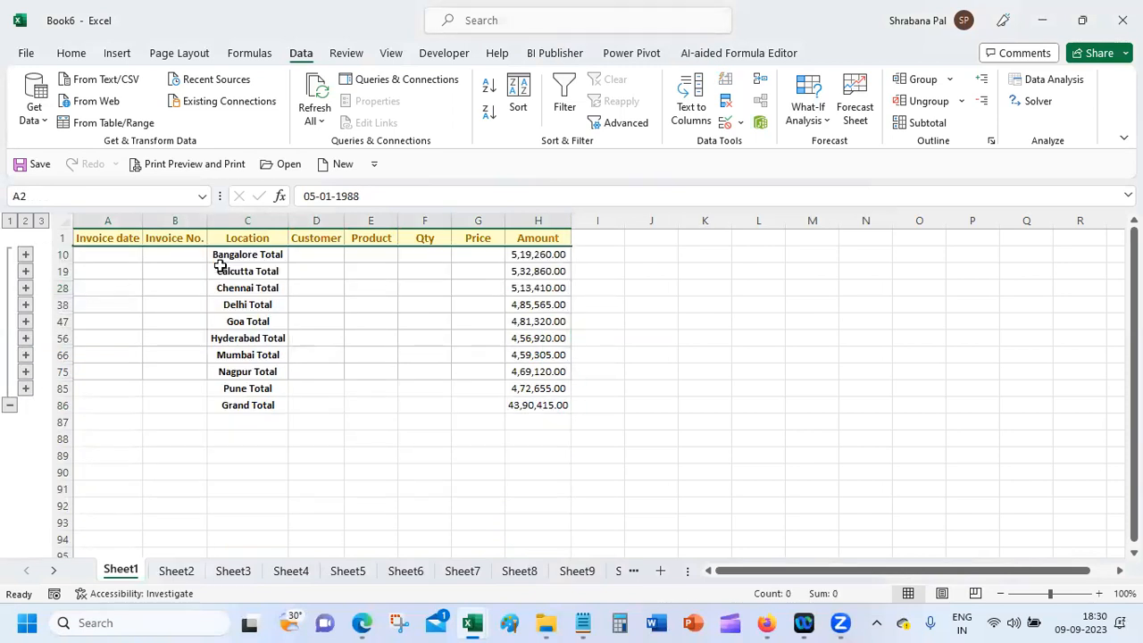
click(25, 270)
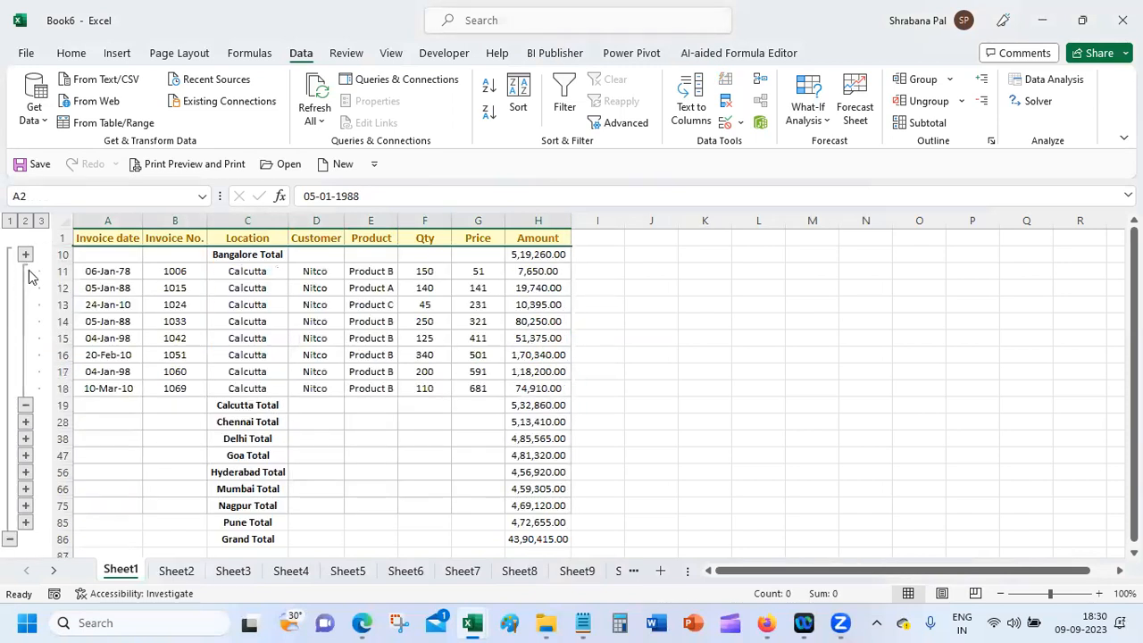
click(337, 332)
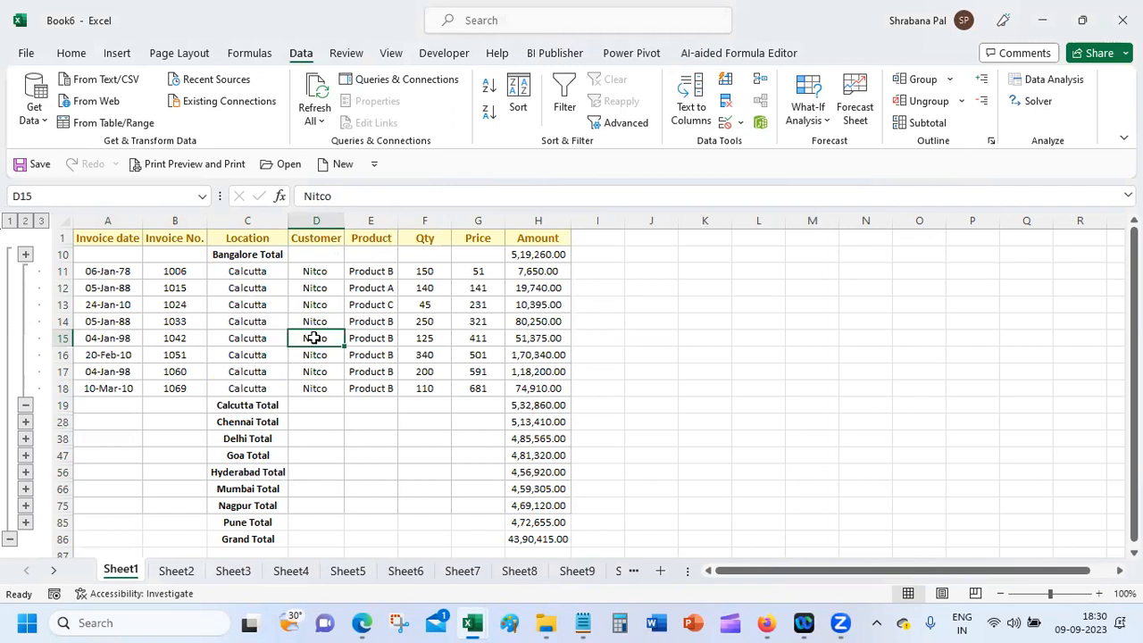
click(26, 405)
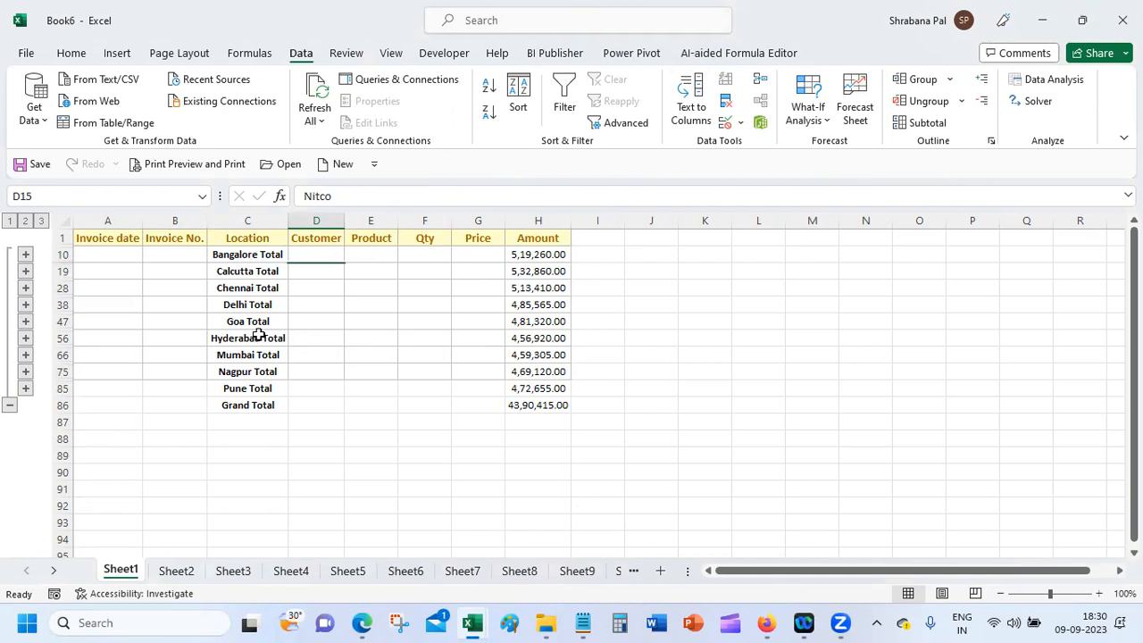
click(253, 287)
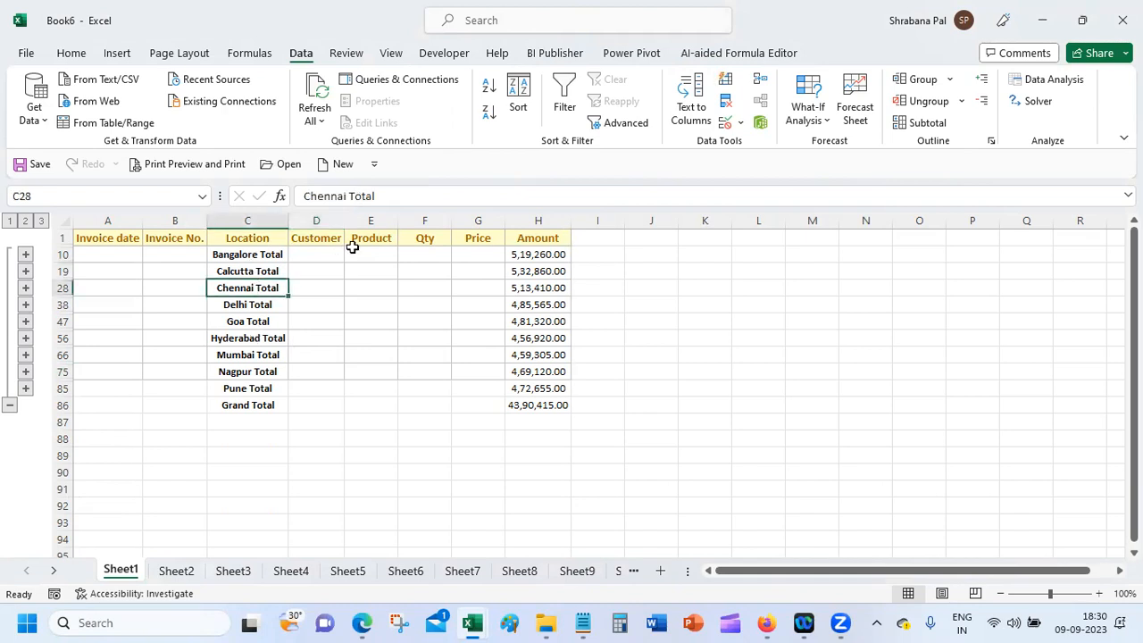
click(961, 101)
Step: Ungroup the subtotal rows, then undo that ungroup
click(943, 124)
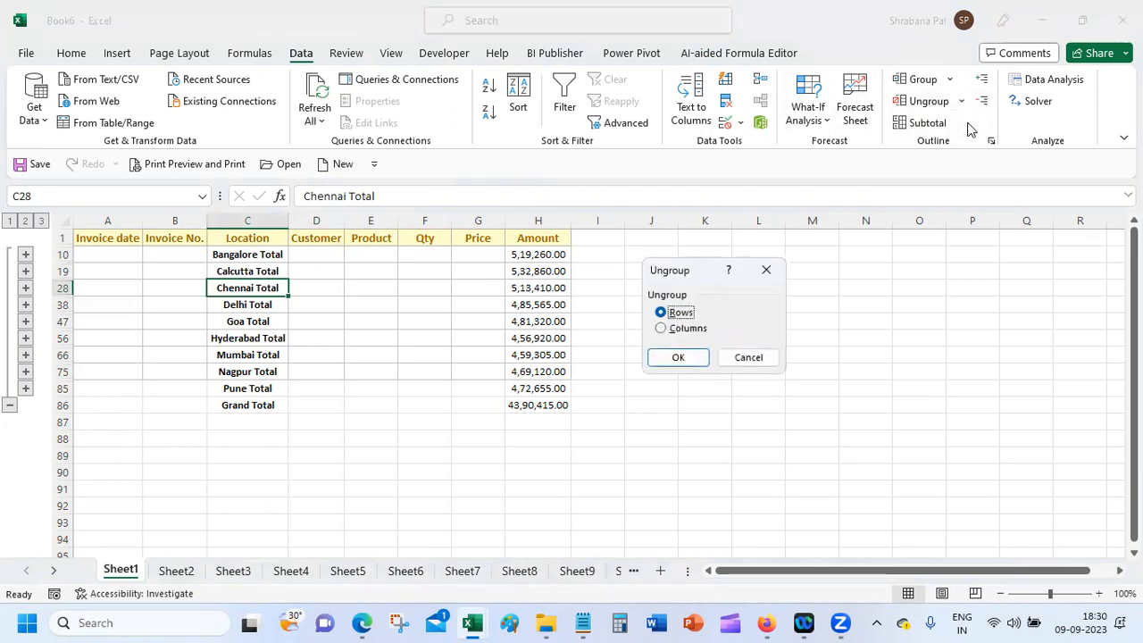
click(676, 356)
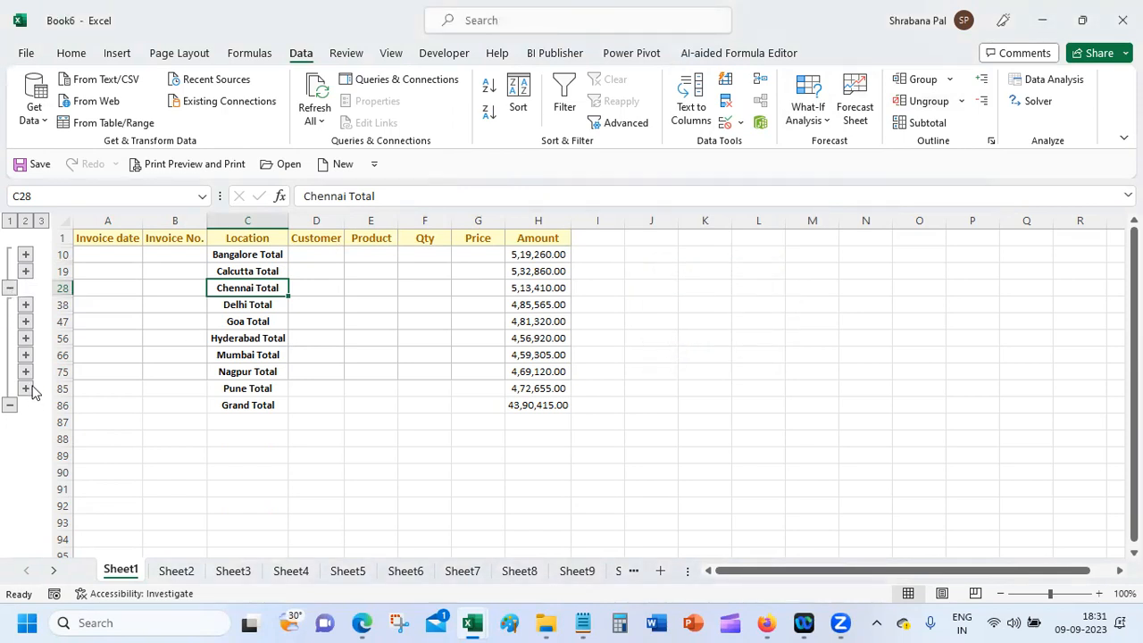
key(ctrl+z)
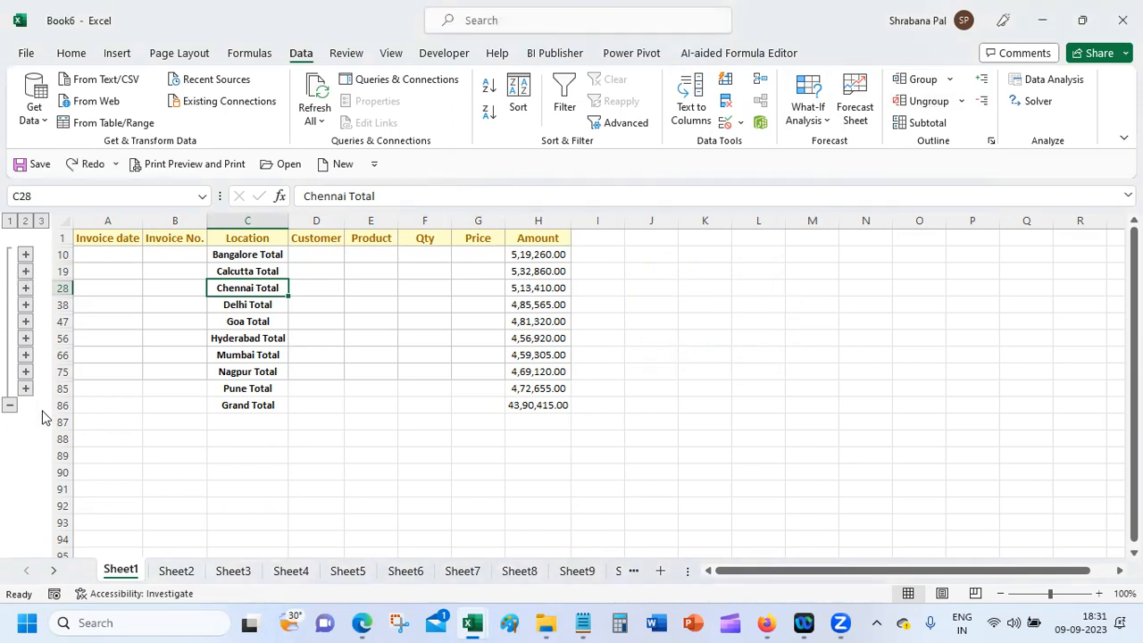
Step: Undo repeatedly until the Location subtotals and outline are gone, leaving the plain list
click(91, 272)
key(ctrl+a)
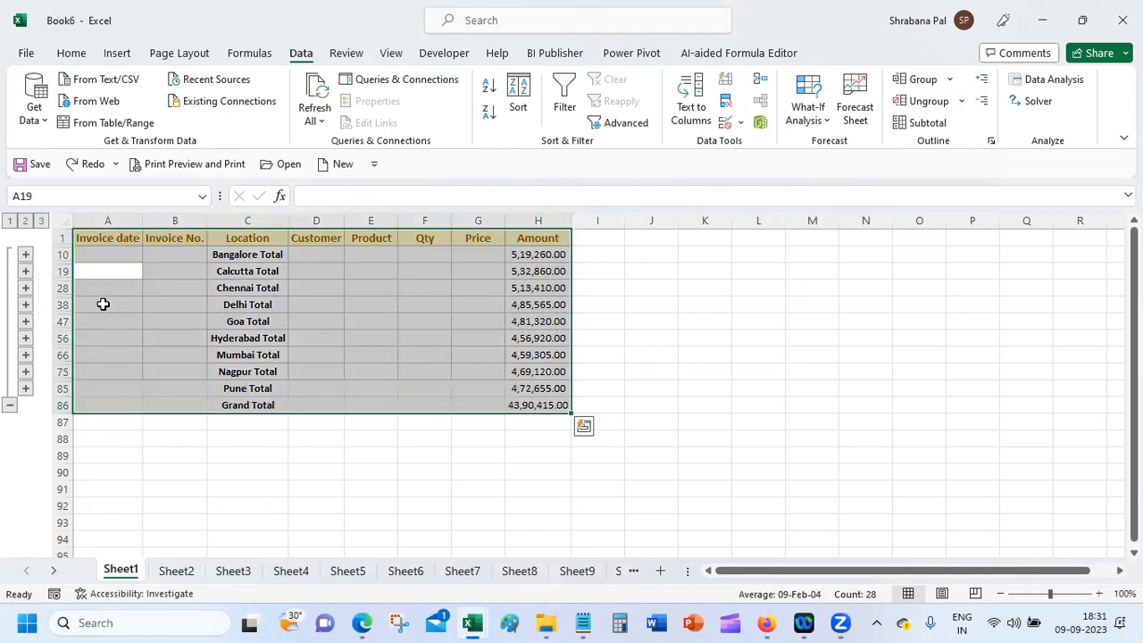
key(ctrl+z)
key(ctrl+z)
key(ctrl+z)
key(ctrl+z)
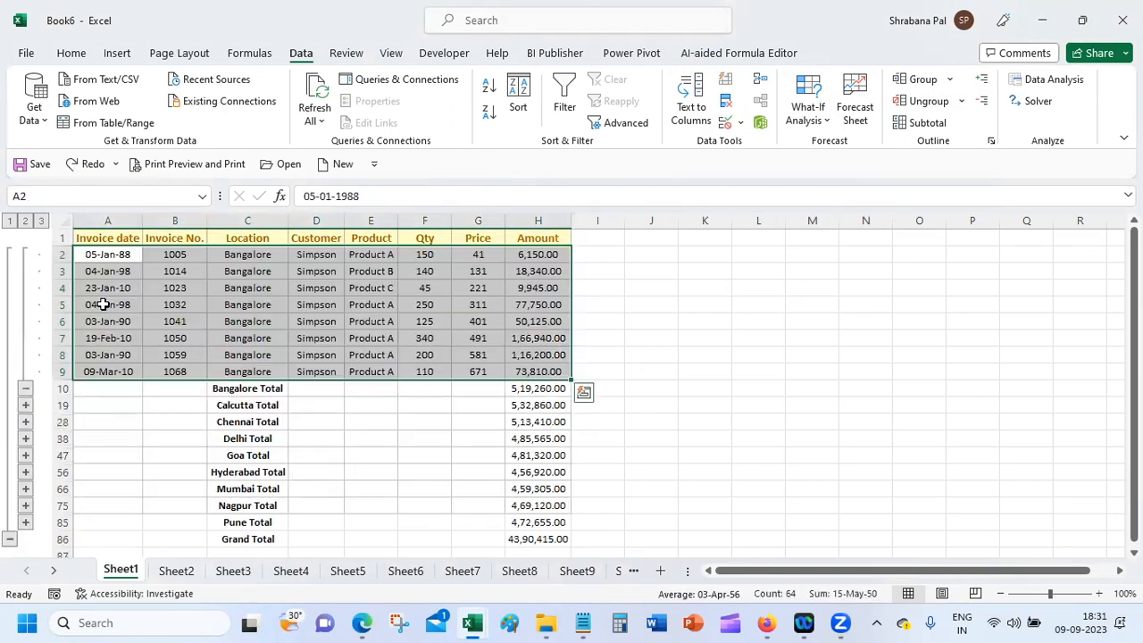
key(ctrl+z)
key(ctrl+z)
key(ctrl+z)
key(ctrl+z)
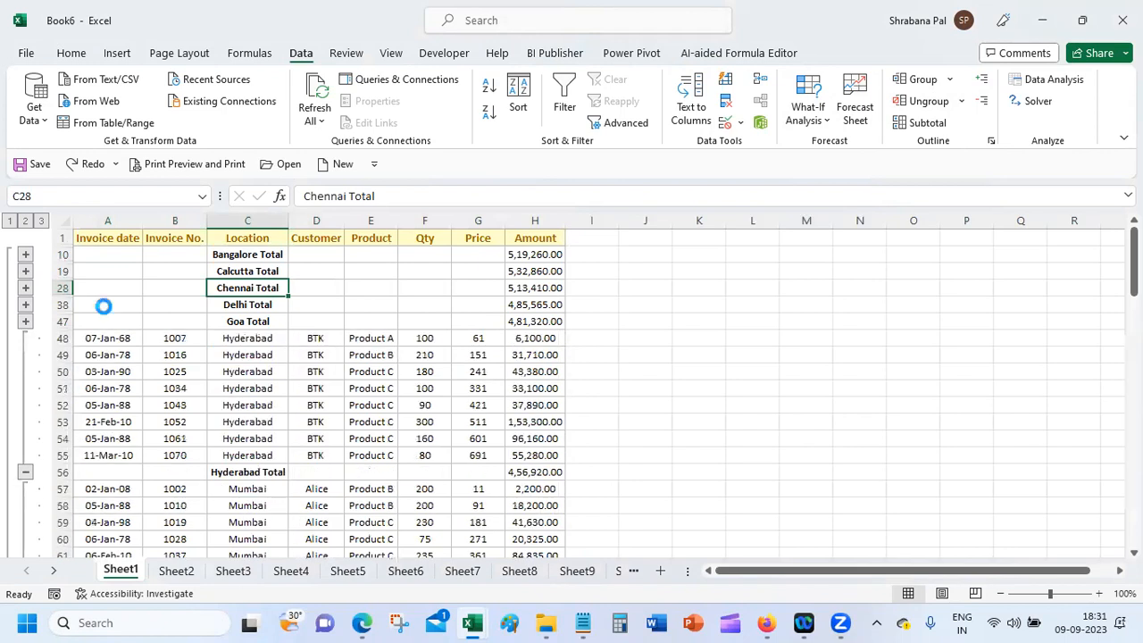
key(ctrl+z)
key(ctrl+z)
key(ctrl+z)
key(ctrl+z)
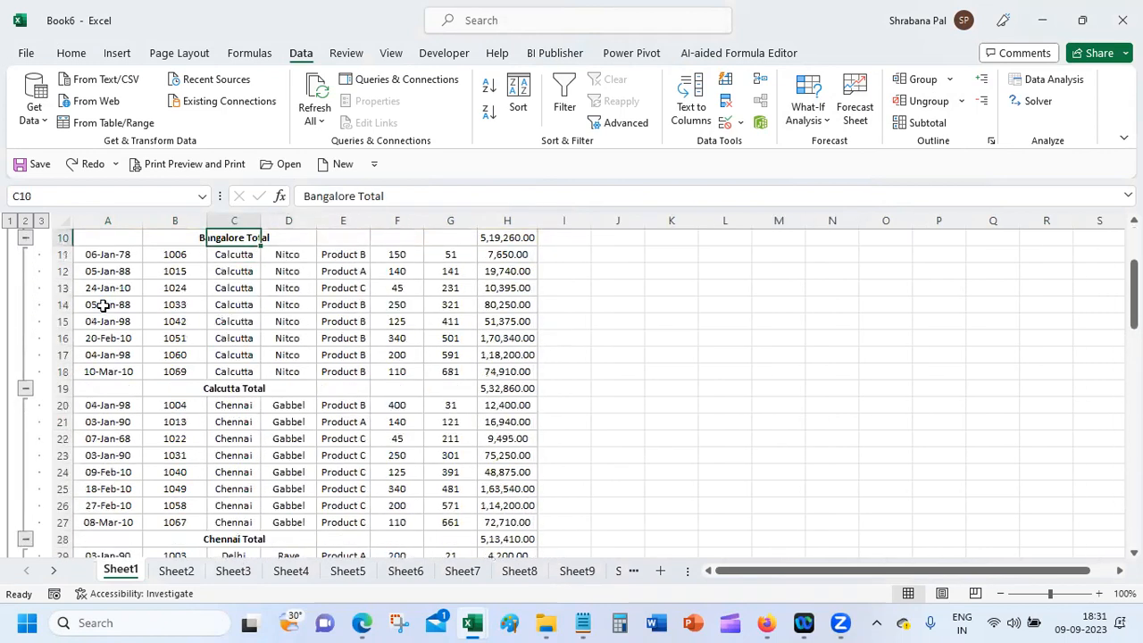
key(ctrl+z)
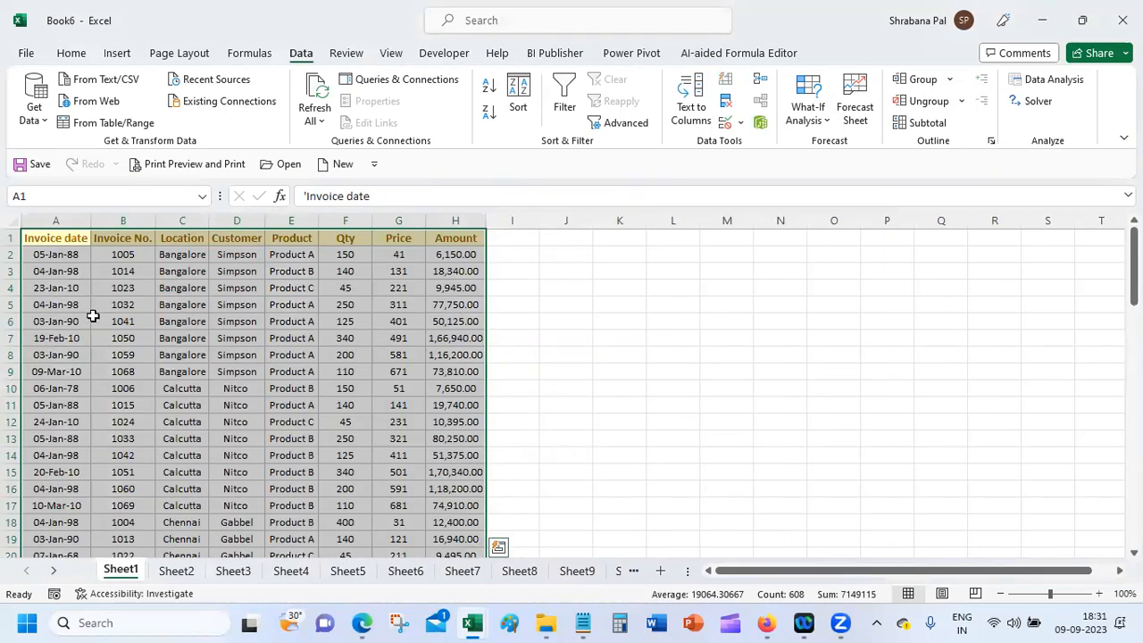
click(176, 284)
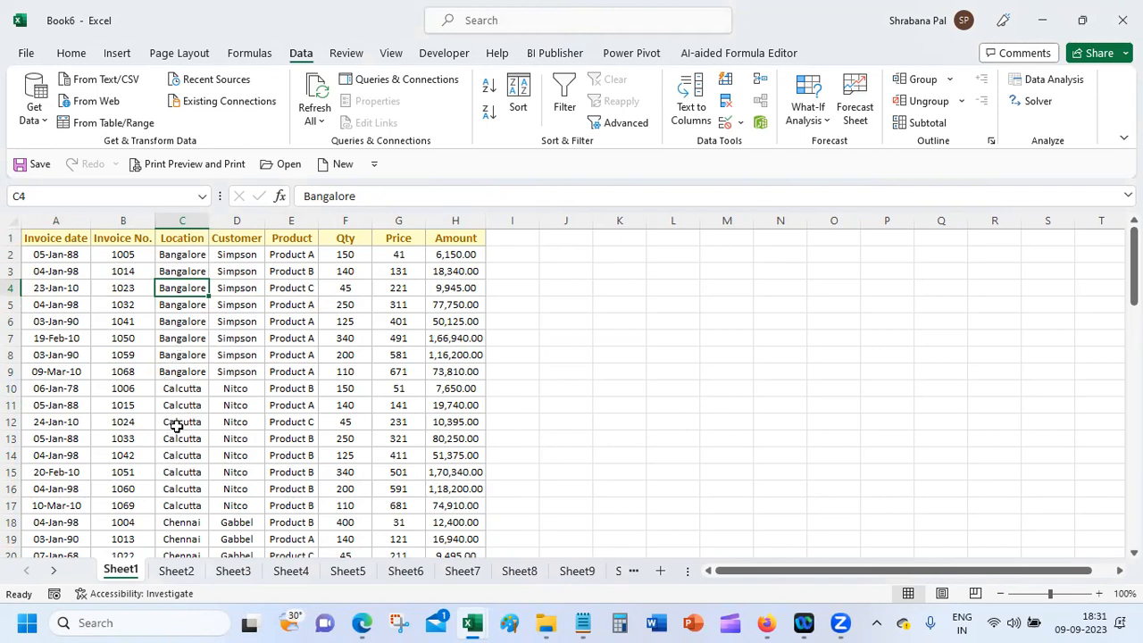
click(251, 254)
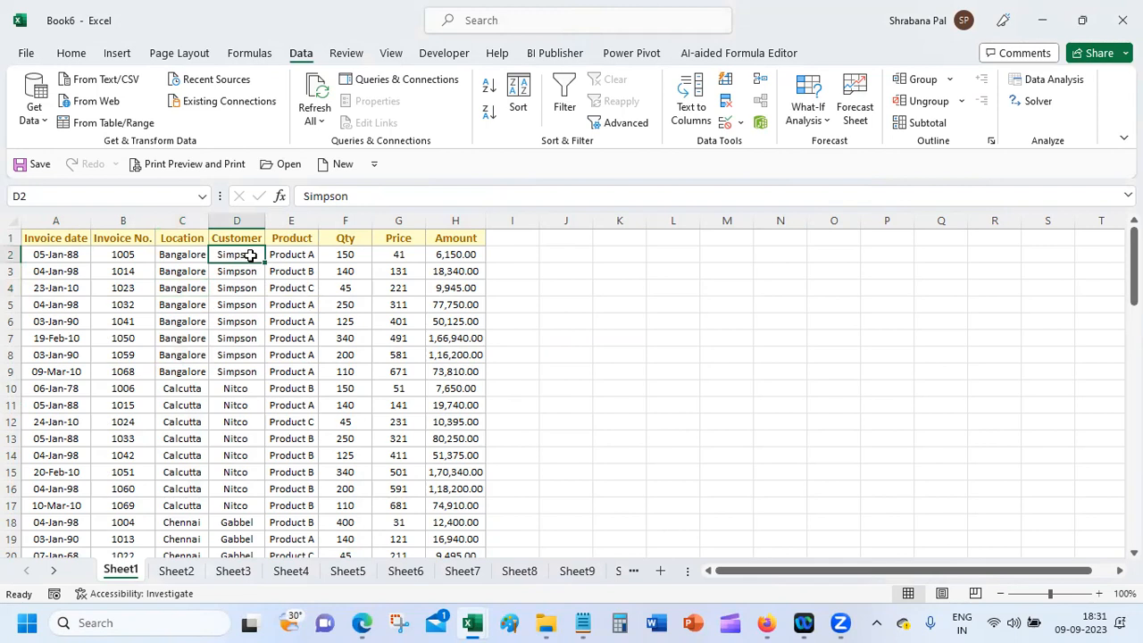
Step: Sort the data A to Z by Customer so Alice, BTK and Gabbel come first
click(71, 53)
click(898, 116)
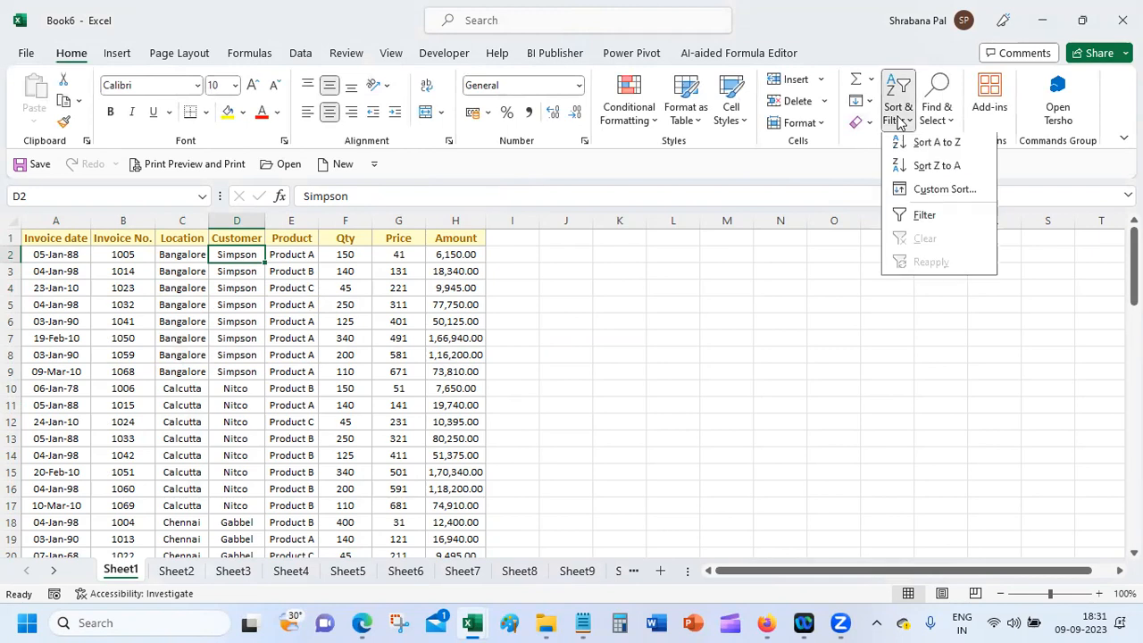
click(917, 145)
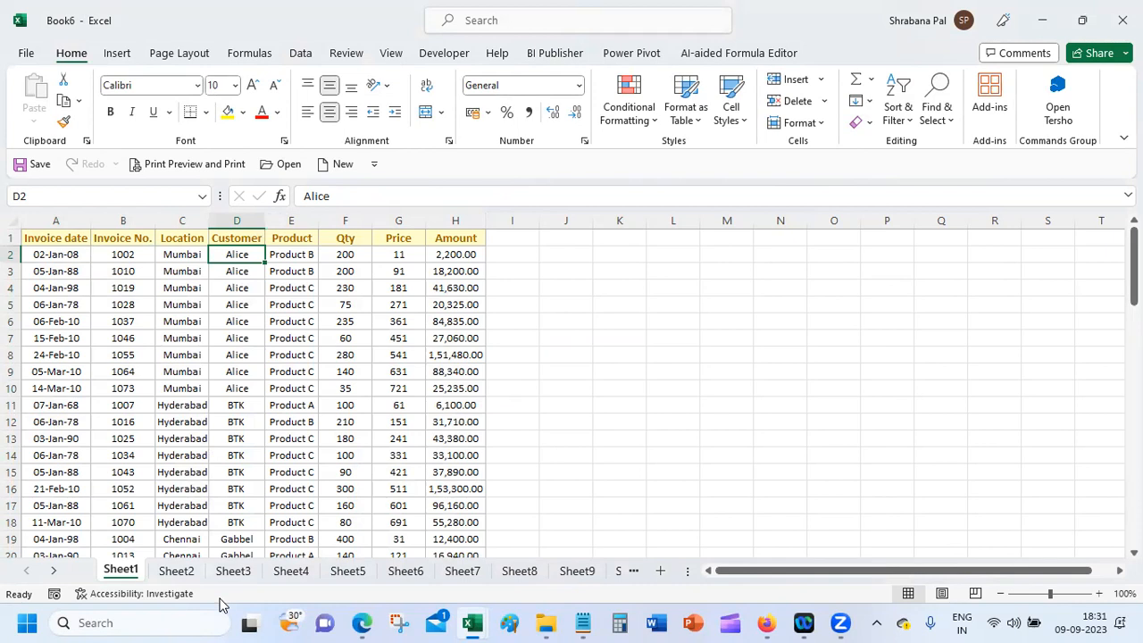
click(900, 122)
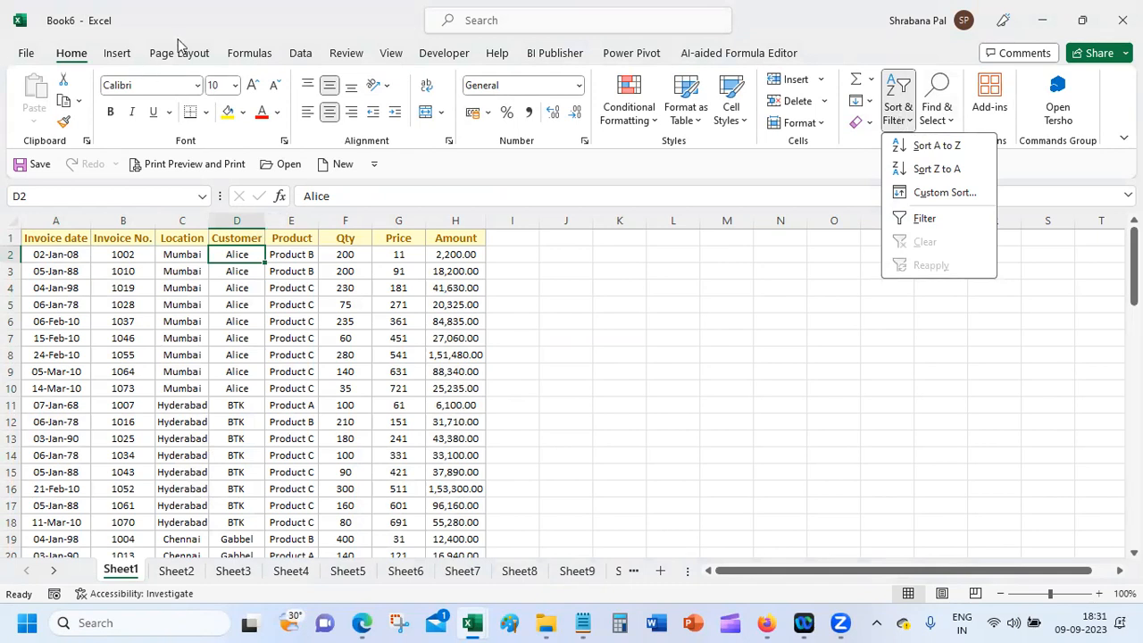
click(294, 53)
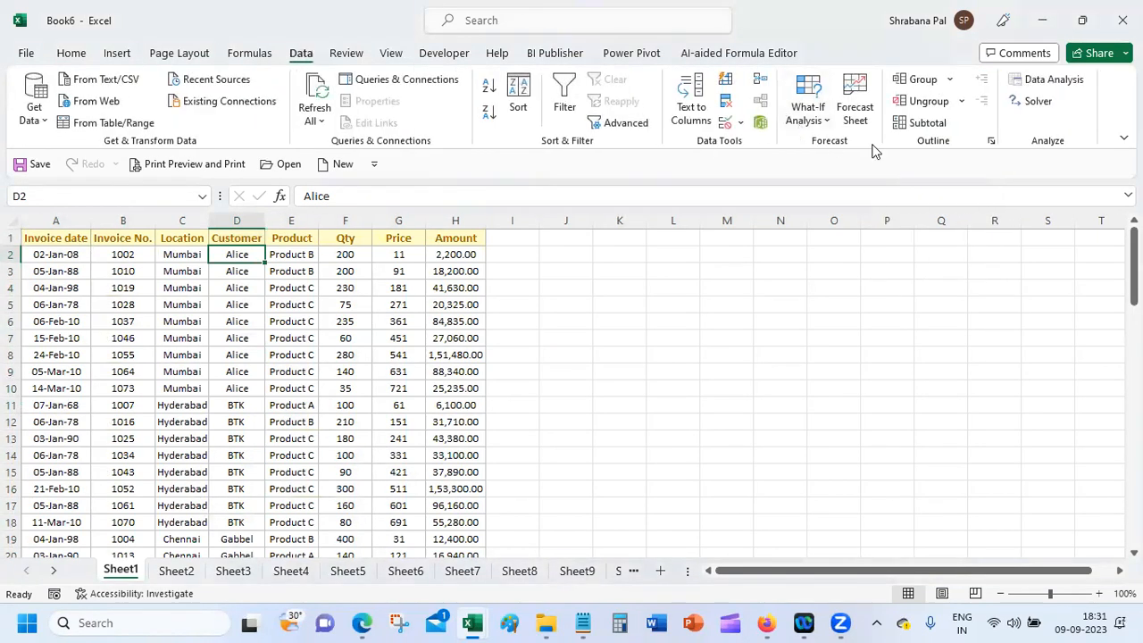
click(914, 125)
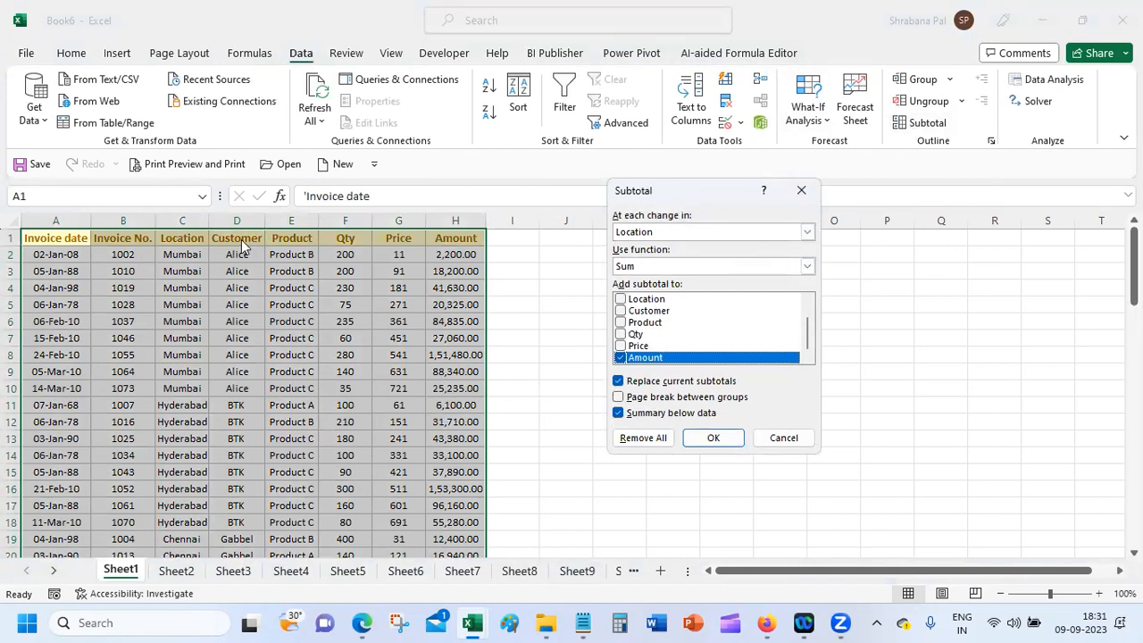
Step: Subtotal by Customer summing Qty and Amount, with totals placed above each group
click(703, 231)
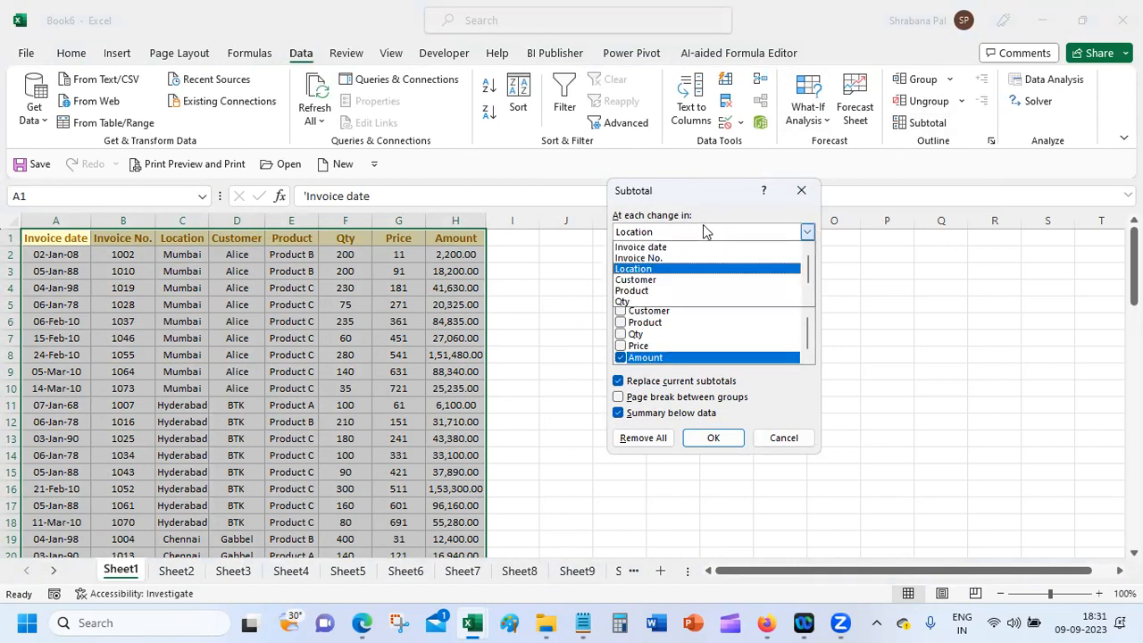
click(677, 281)
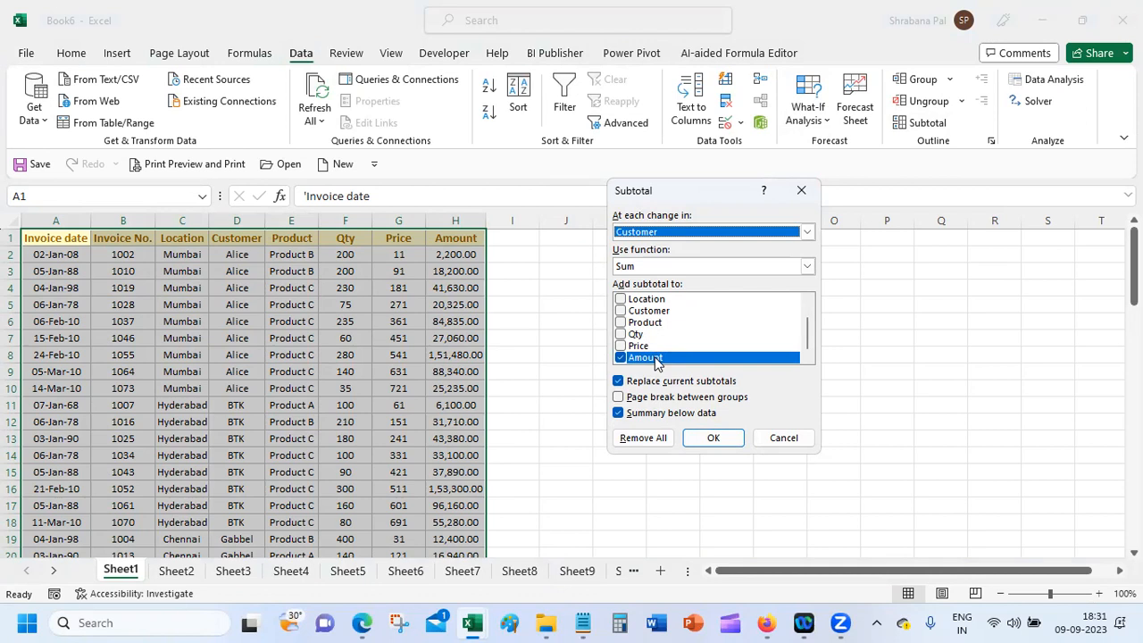
click(623, 334)
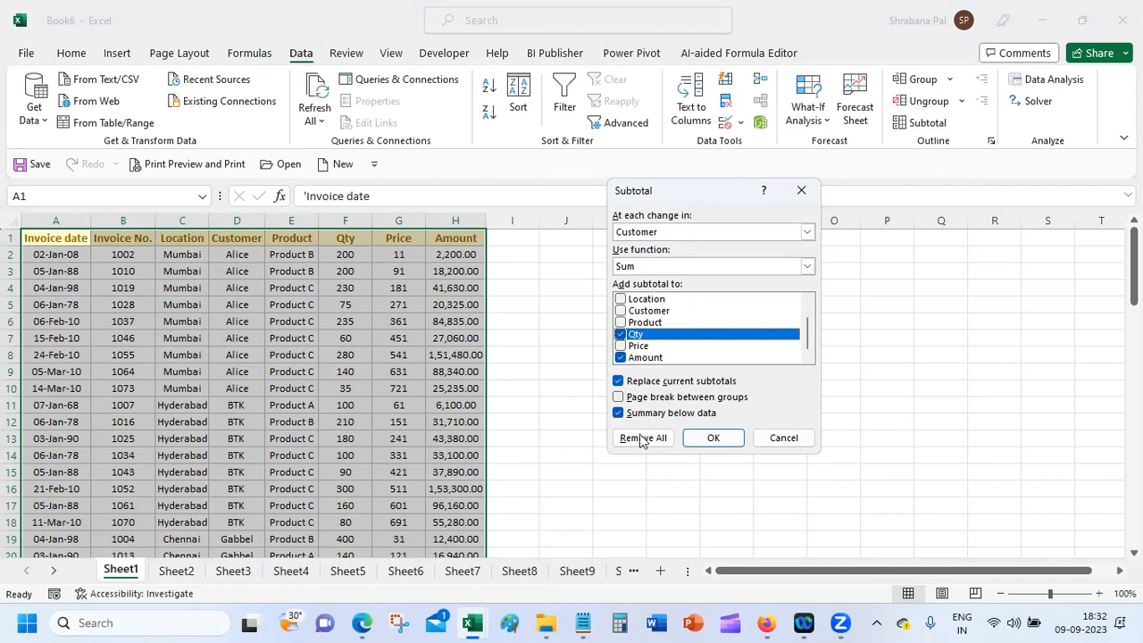
click(618, 413)
click(714, 438)
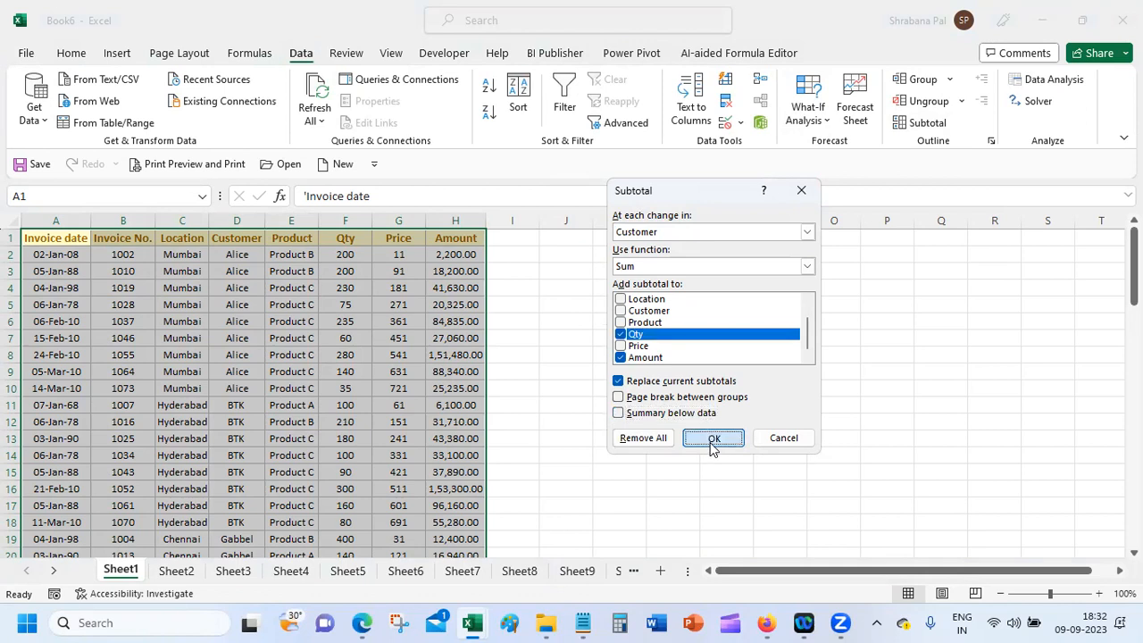
Step: Autofit column H, collapse every customer group from Alice to Simpson, and autofit column D
double_click(536, 221)
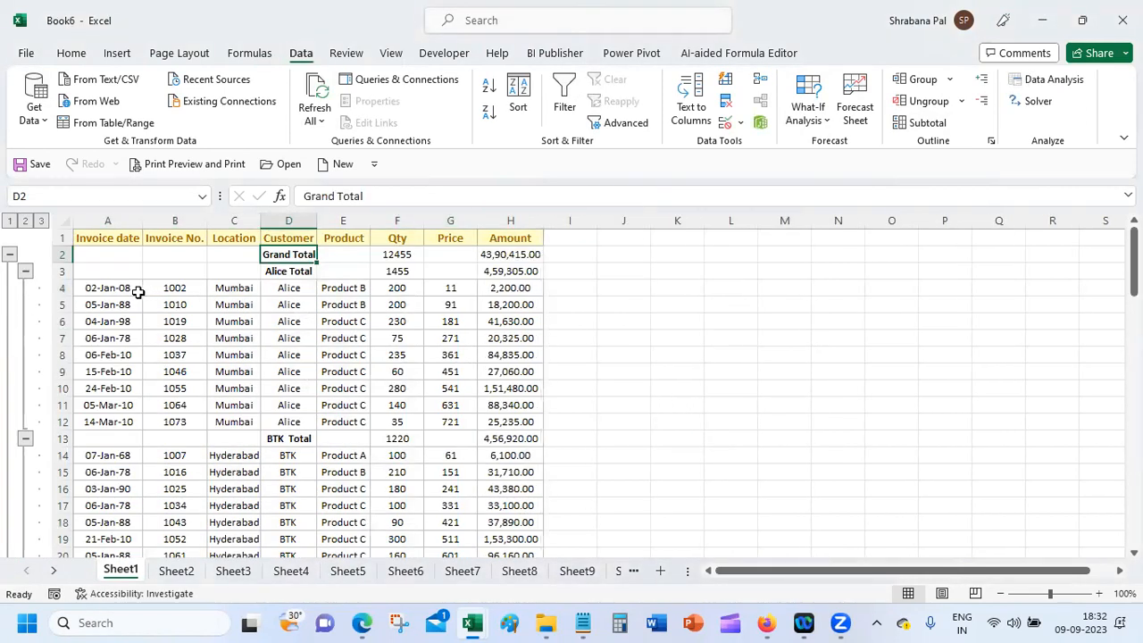
click(25, 272)
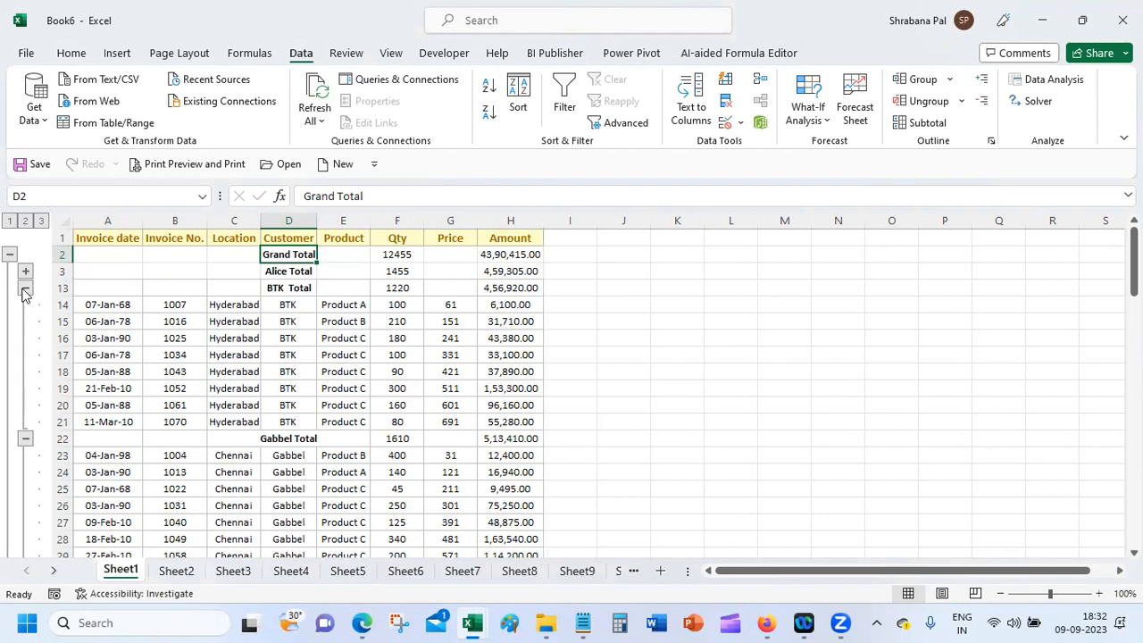
click(25, 289)
click(25, 305)
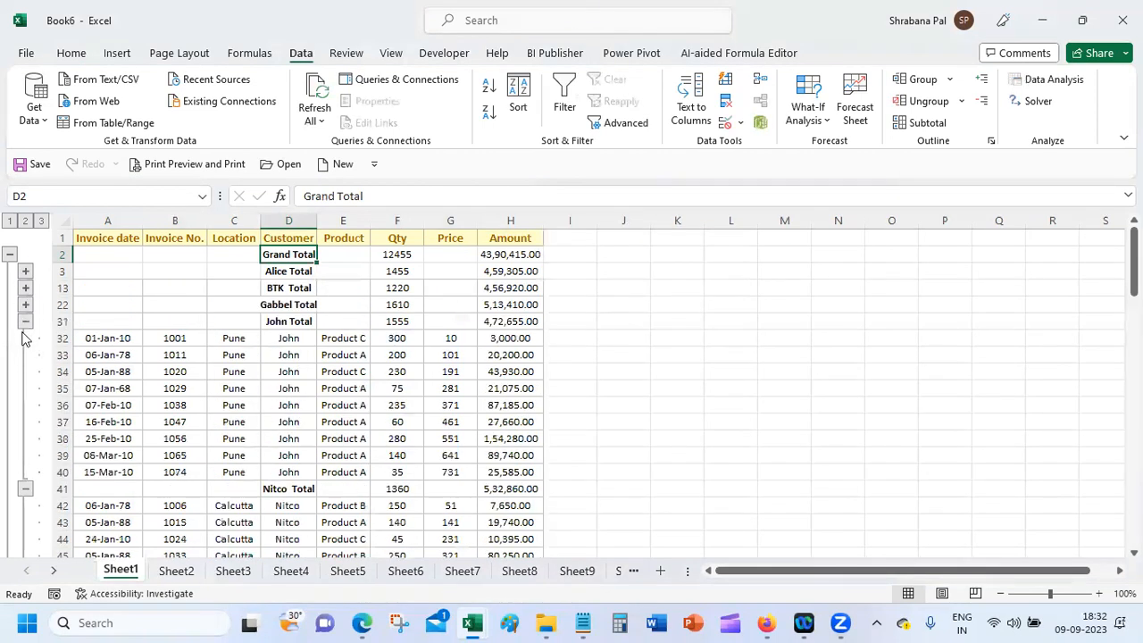
click(25, 321)
click(25, 339)
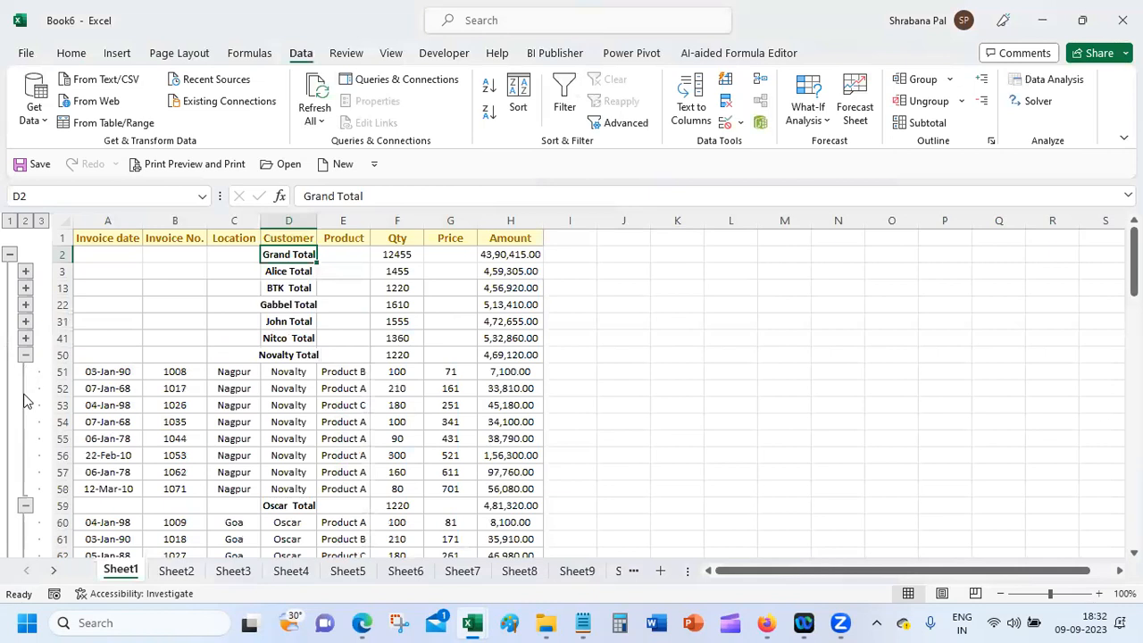
click(25, 355)
click(25, 372)
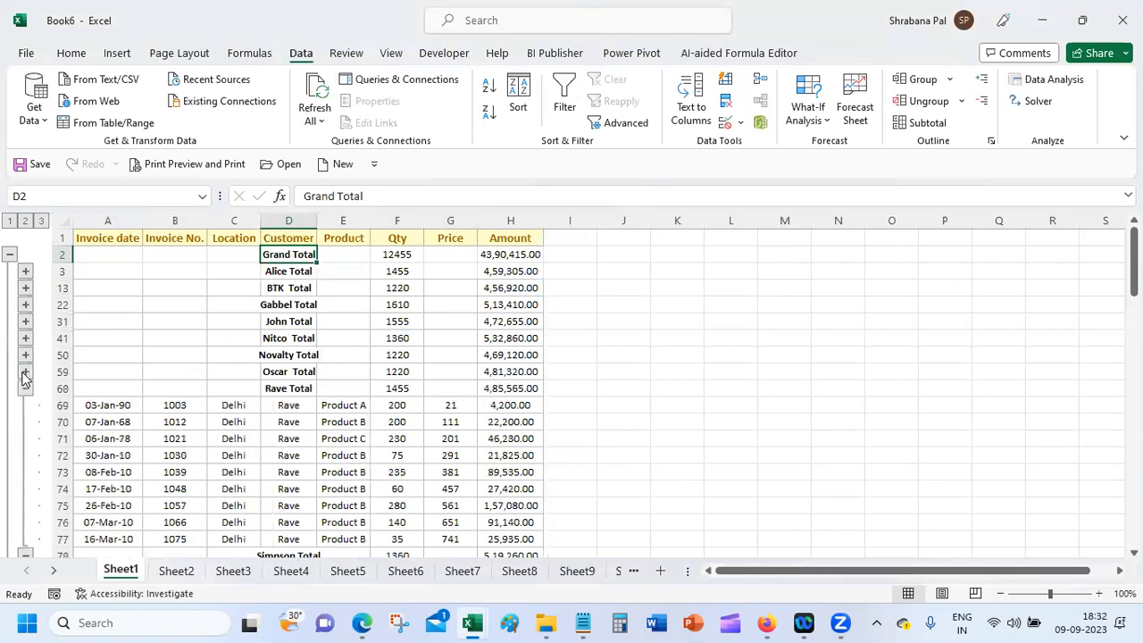
click(25, 389)
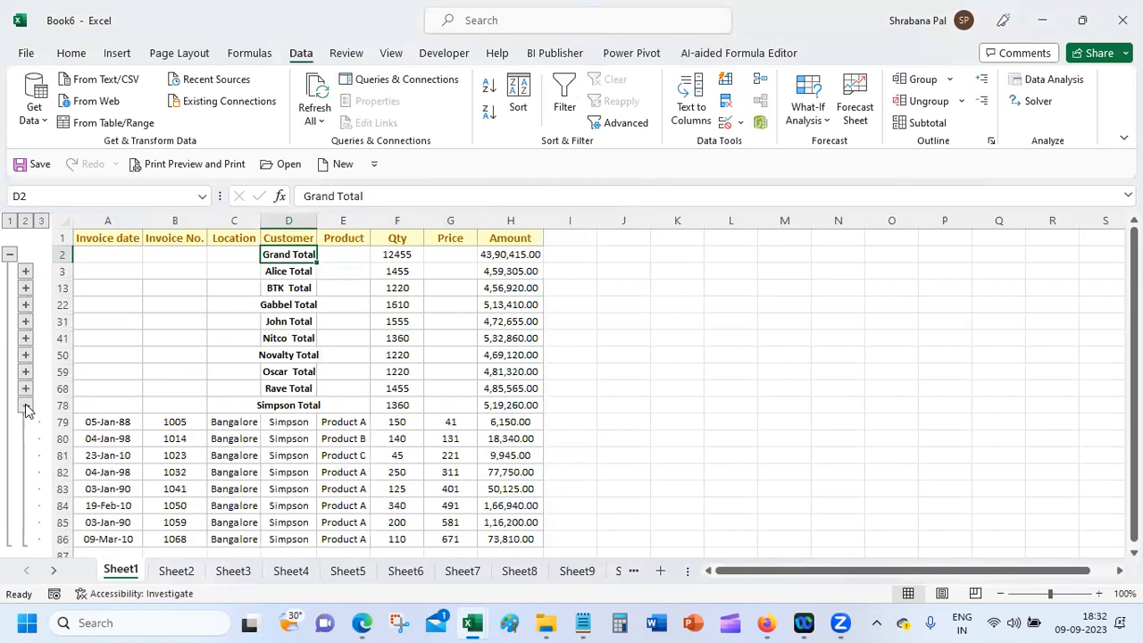
click(25, 404)
double_click(316, 220)
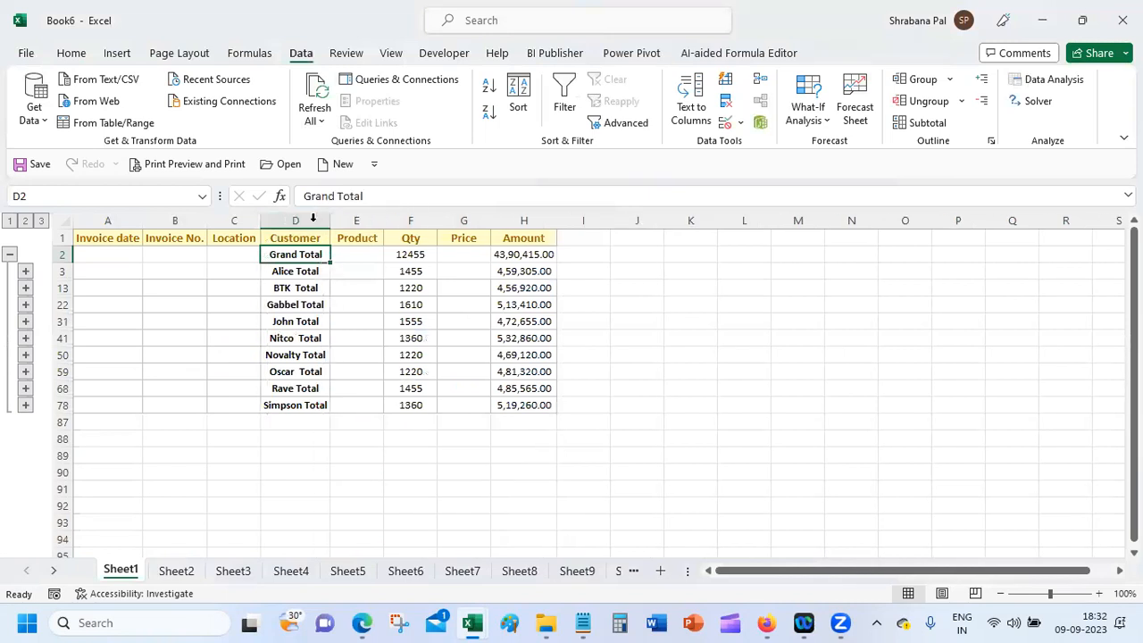
Step: Expand Alice's rows and clear the entire subtotal outline from the data
click(308, 453)
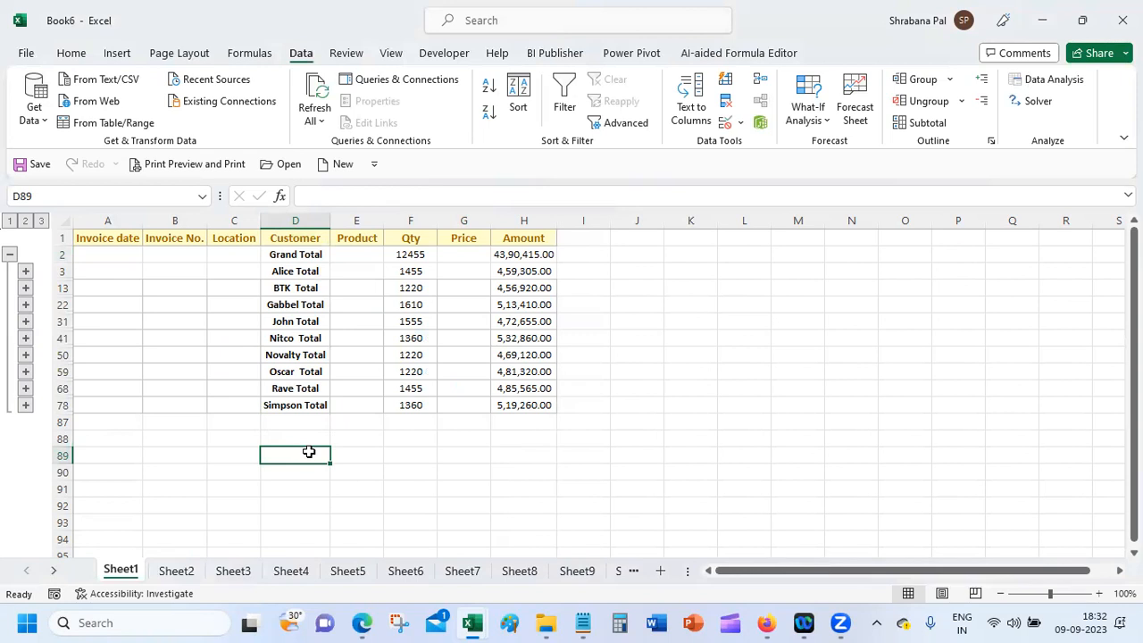
mouse_move(241, 623)
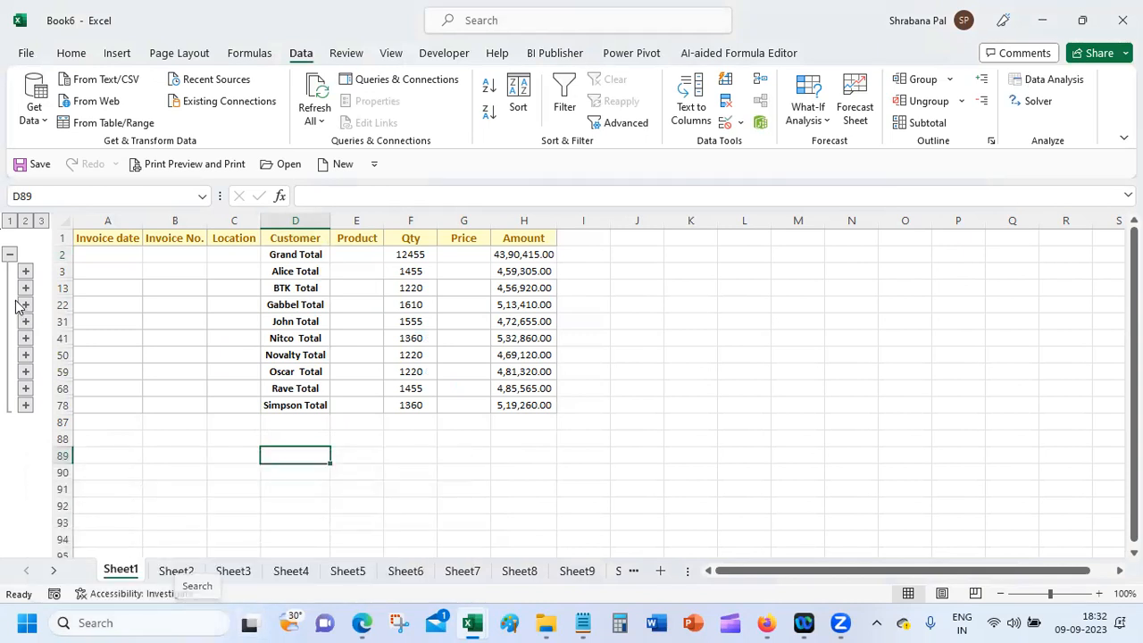
click(25, 271)
click(229, 308)
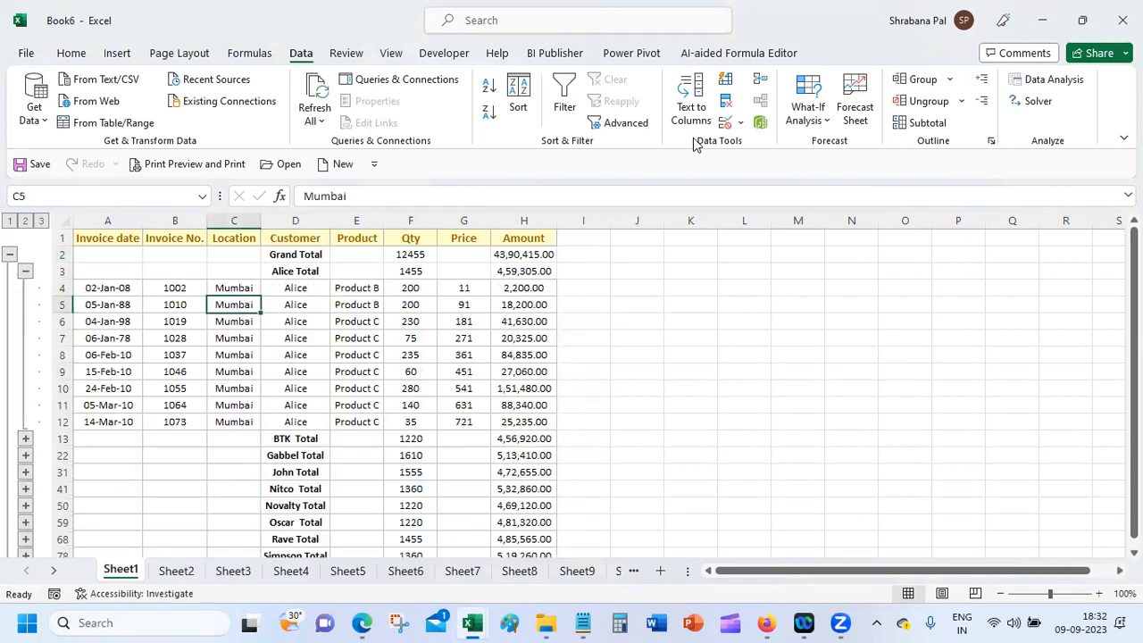
click(962, 101)
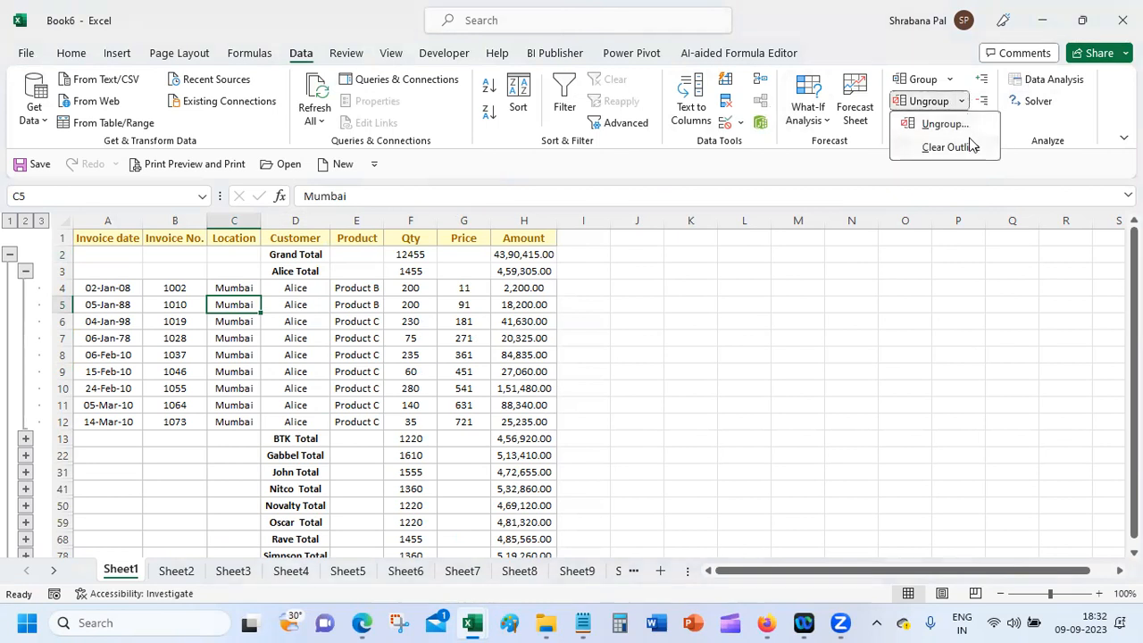
click(970, 148)
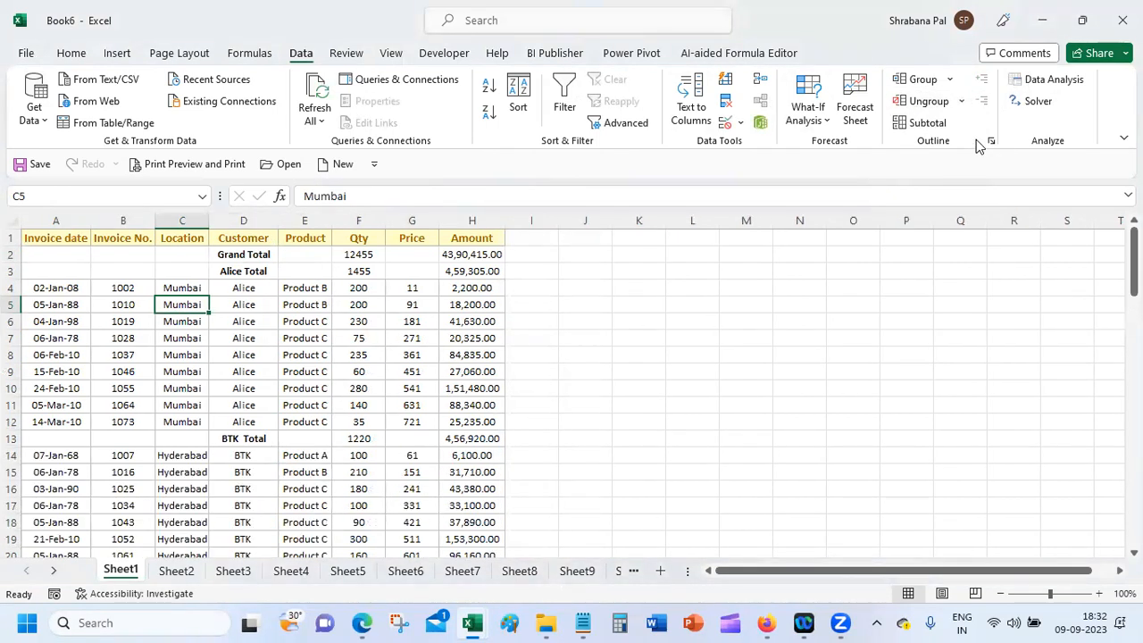
click(36, 249)
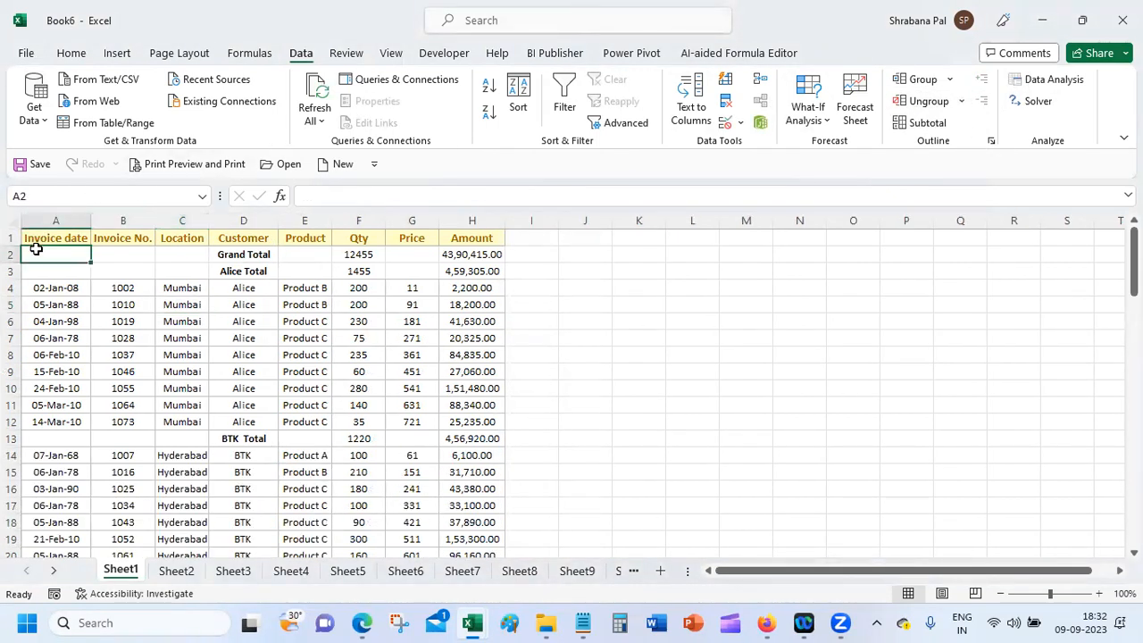
click(84, 53)
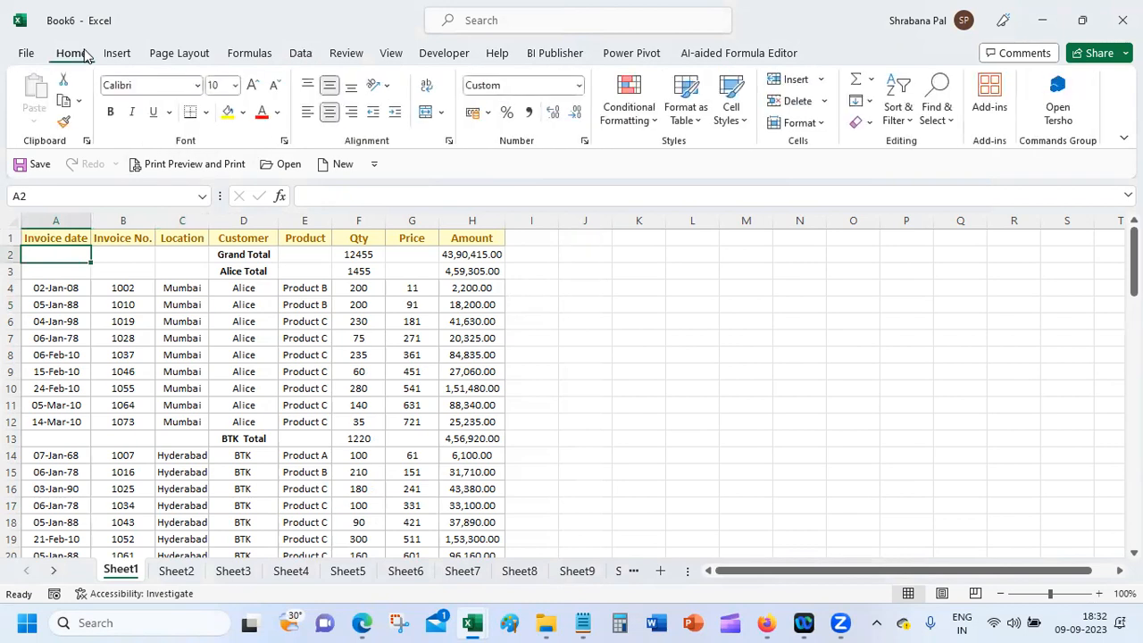
Step: Sort the rows ascending by Invoice date and autofit the Location column
click(898, 97)
click(925, 145)
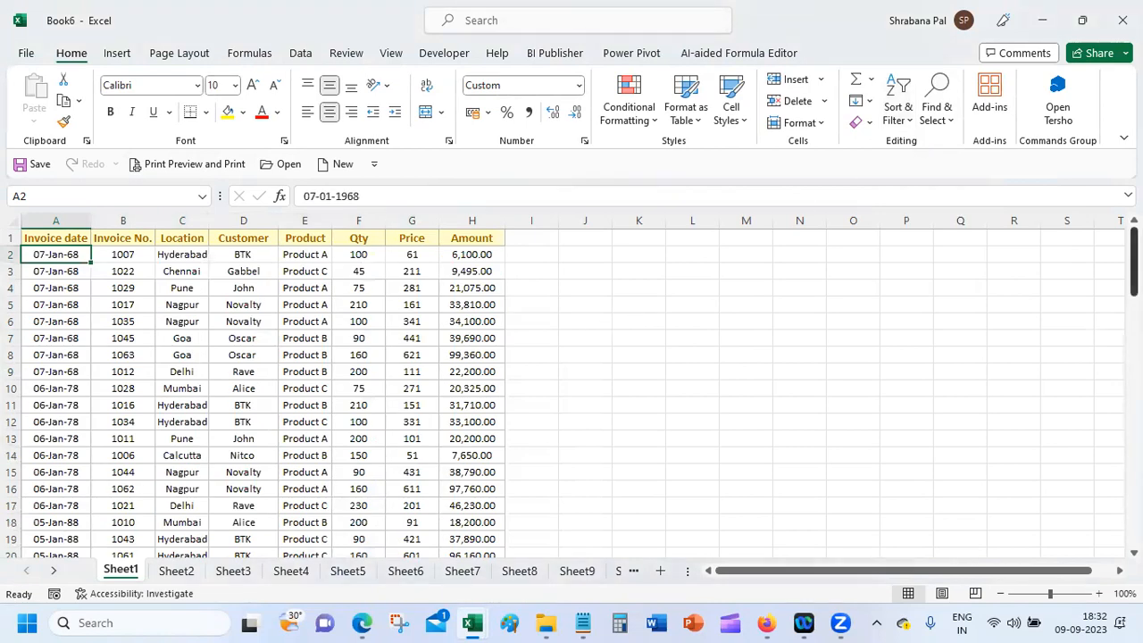
scroll(571, 393, down, 18)
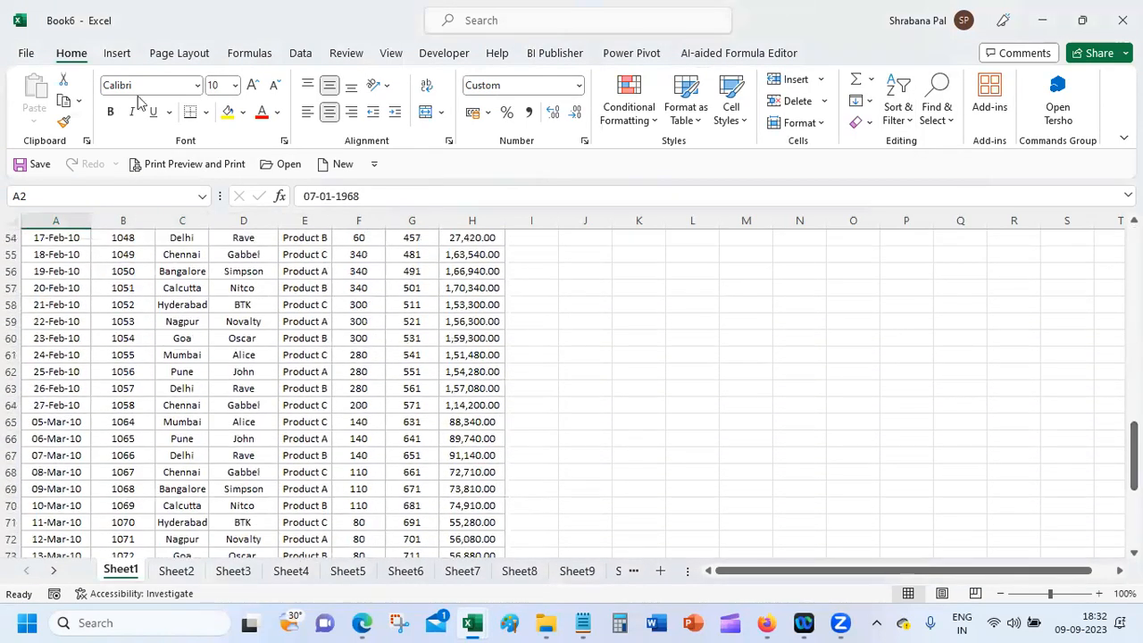
click(308, 57)
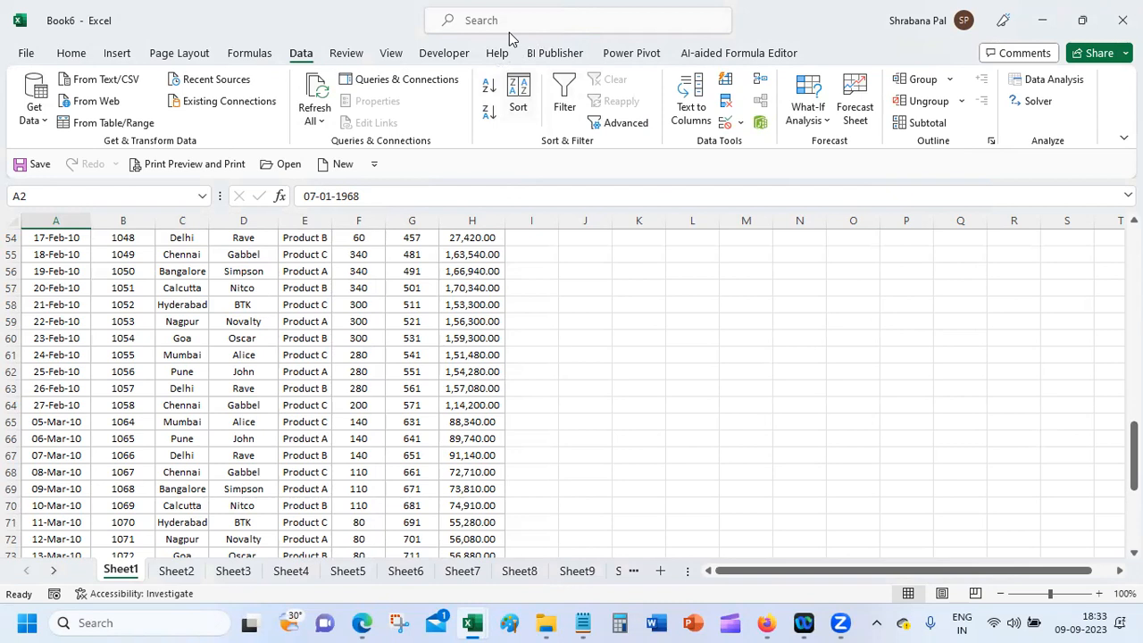
scroll(1134, 455, down, 1)
scroll(1134, 464, up, 18)
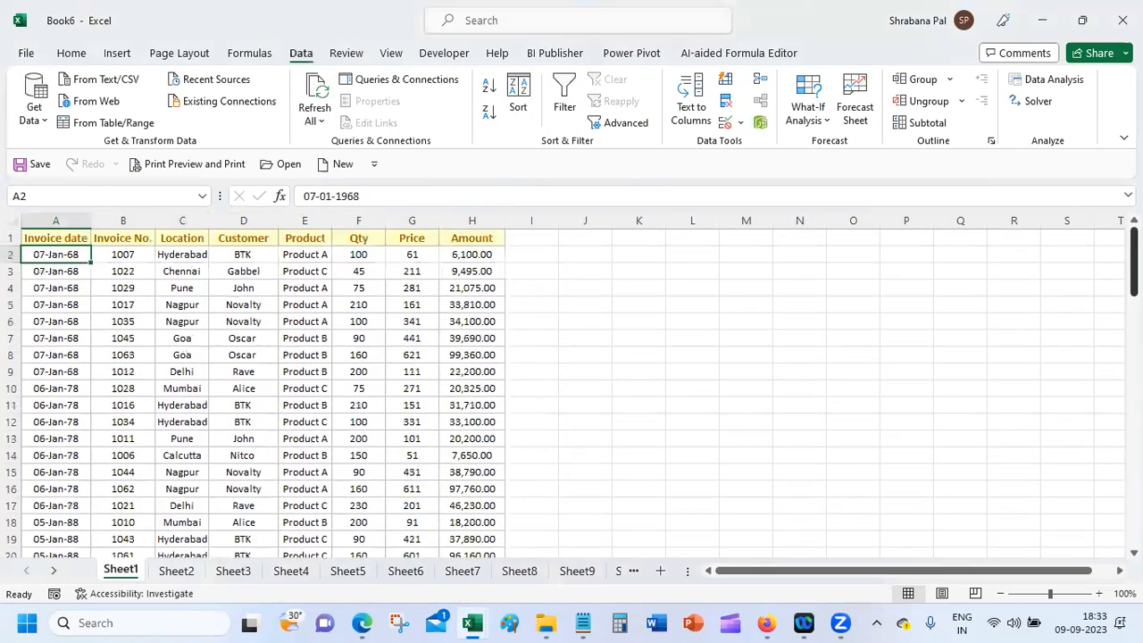
click(198, 256)
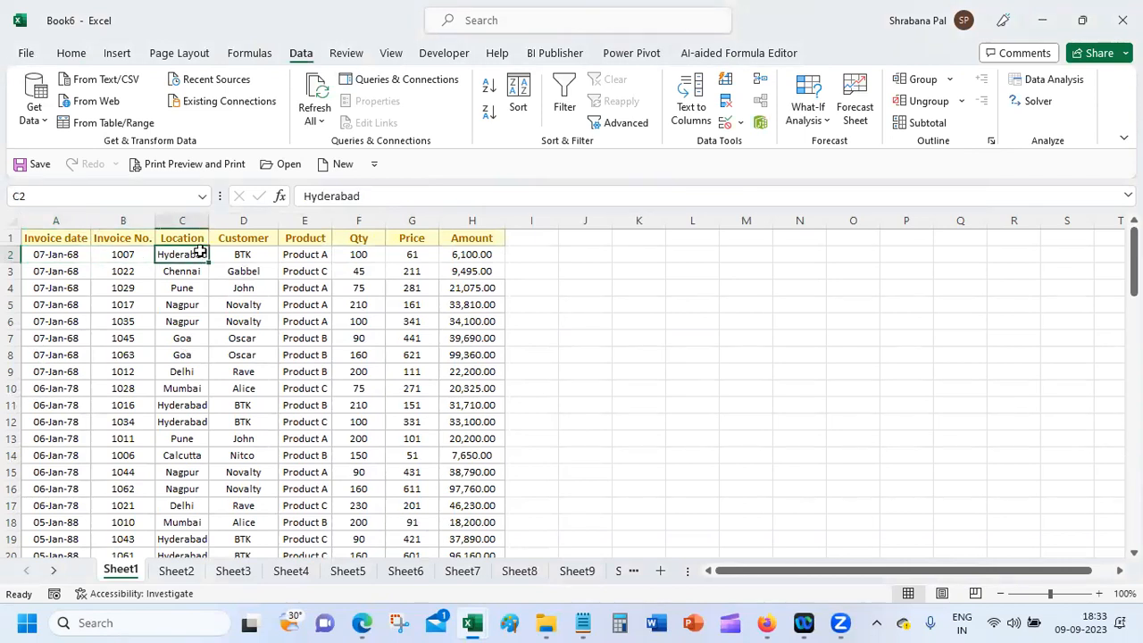
double_click(205, 217)
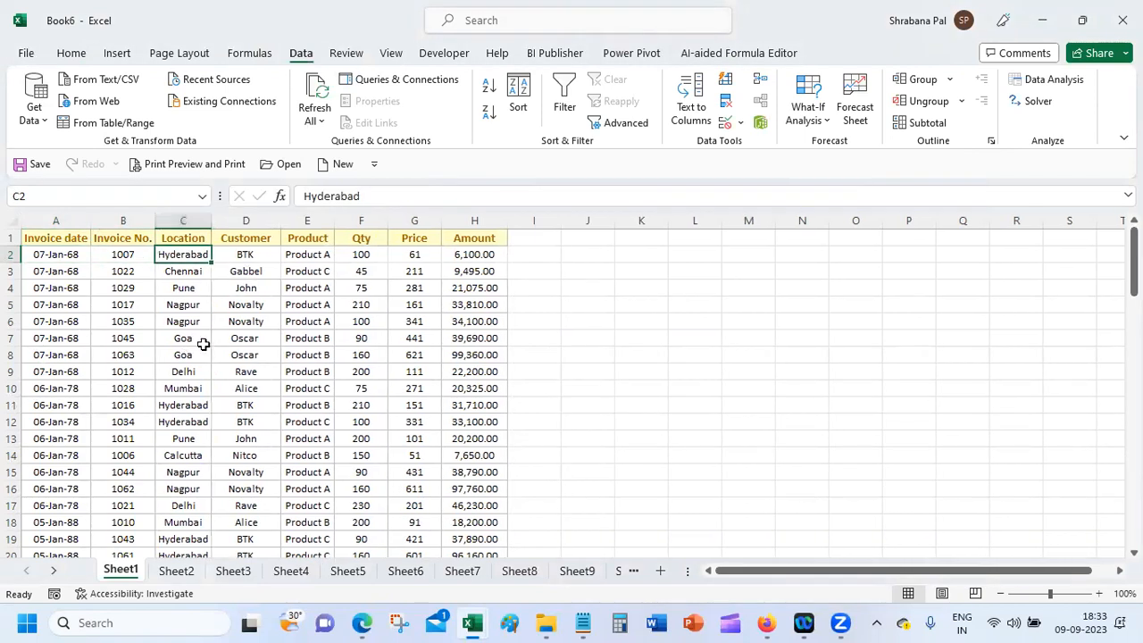
Step: Delete the leftover Grand Total and customer total rows 77 to 86
scroll(572, 392, down, 20)
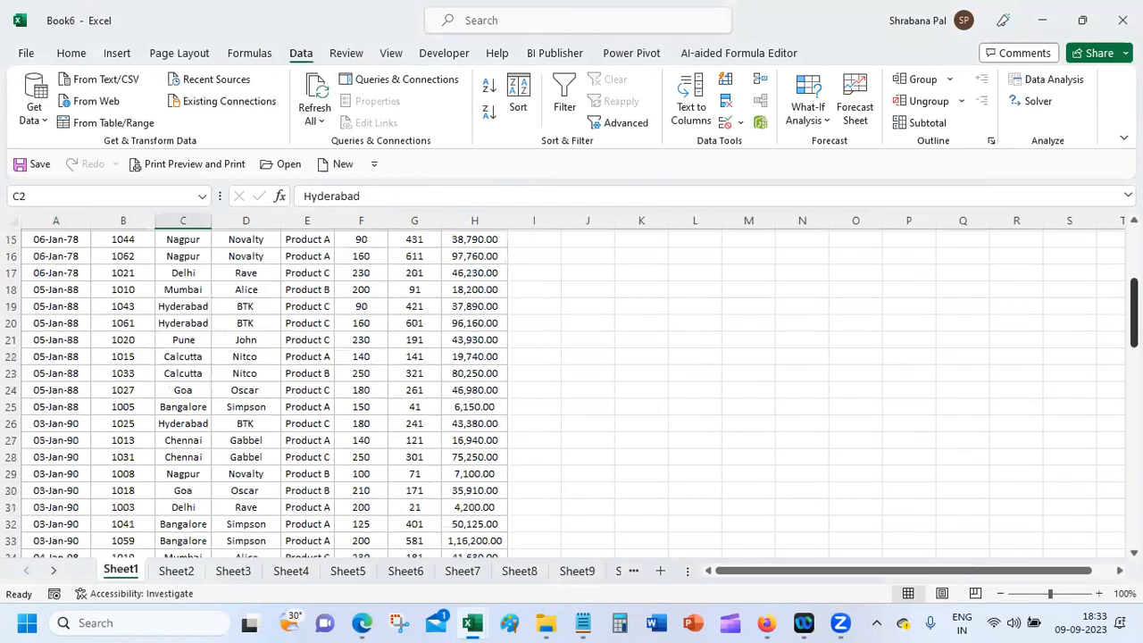
scroll(1118, 491, down, 2)
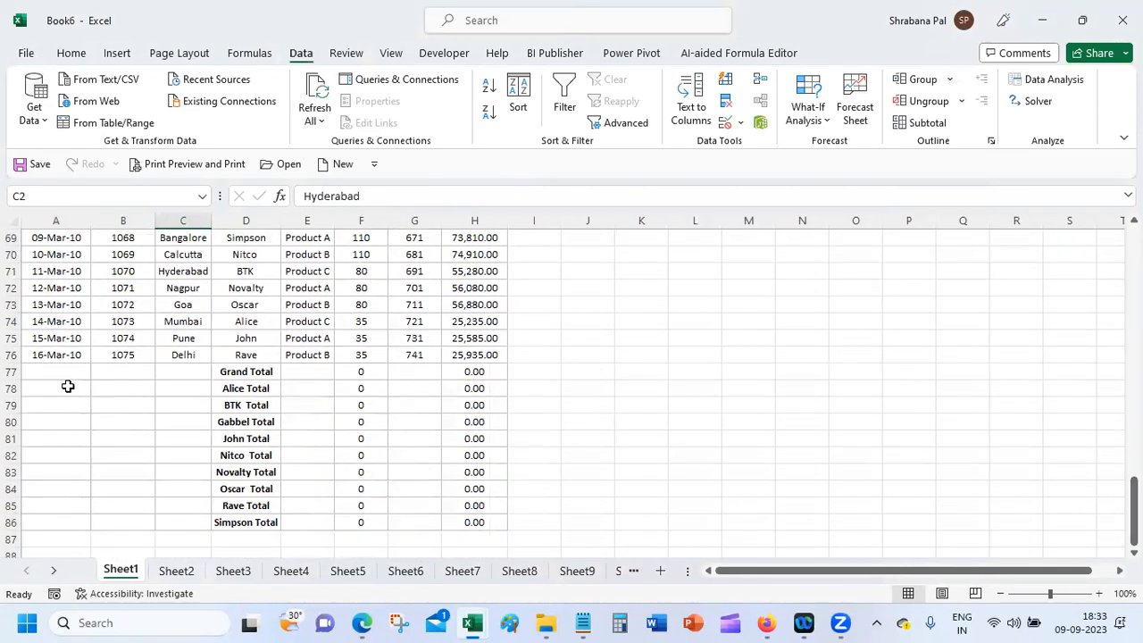
drag(11, 372, 11, 405)
drag(6, 487, 5, 522)
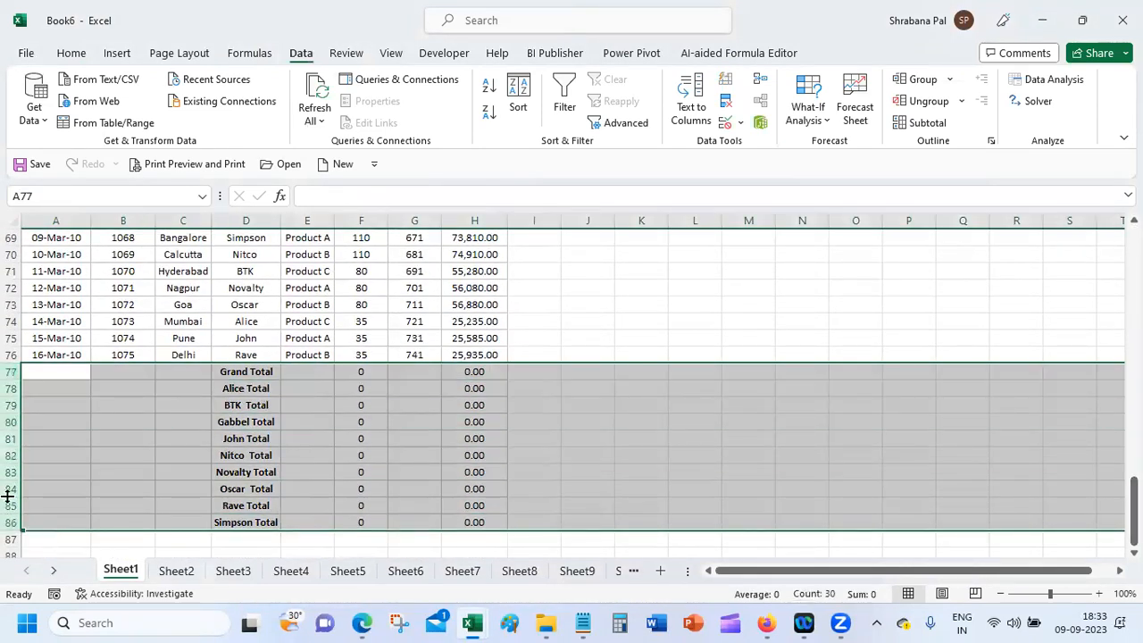
right_click(9, 502)
click(51, 362)
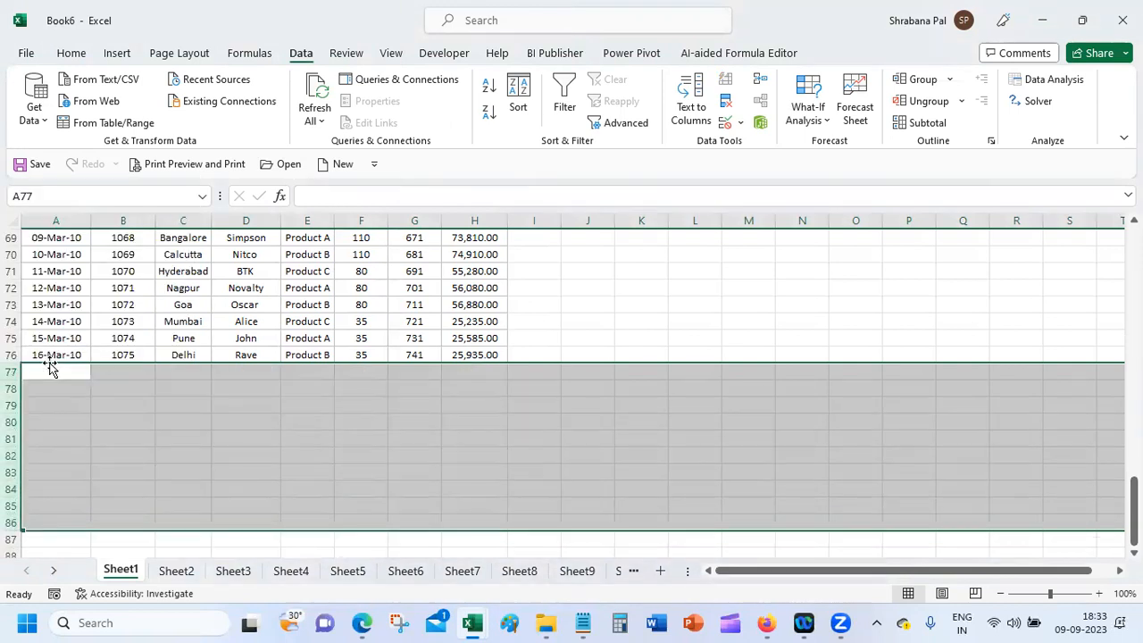
scroll(208, 251, up, 20)
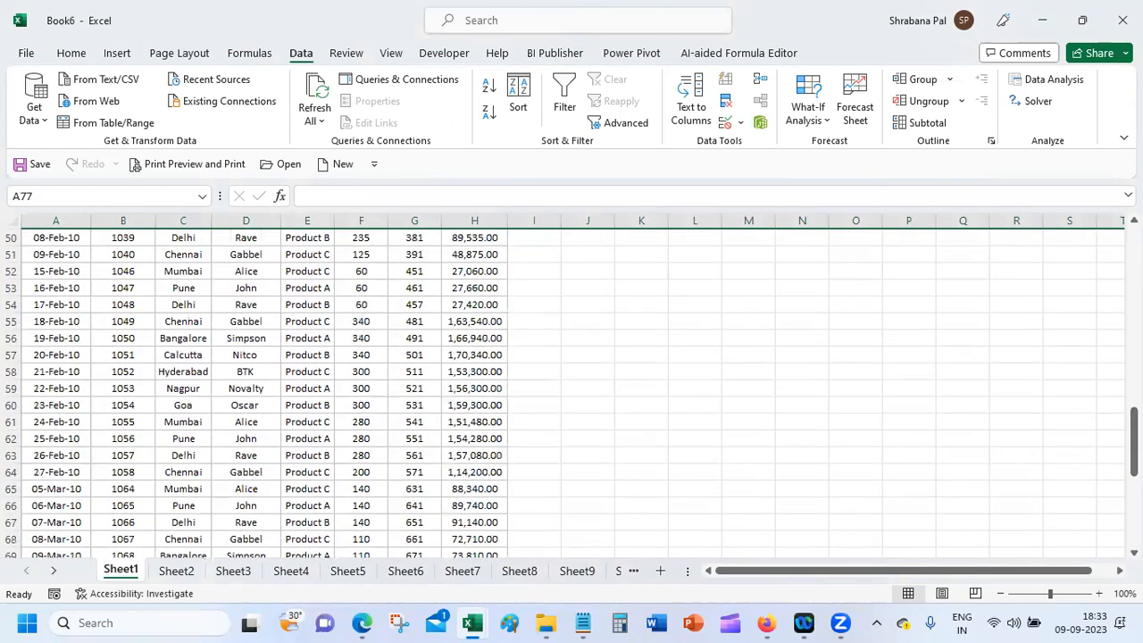
click(187, 253)
click(171, 319)
click(188, 256)
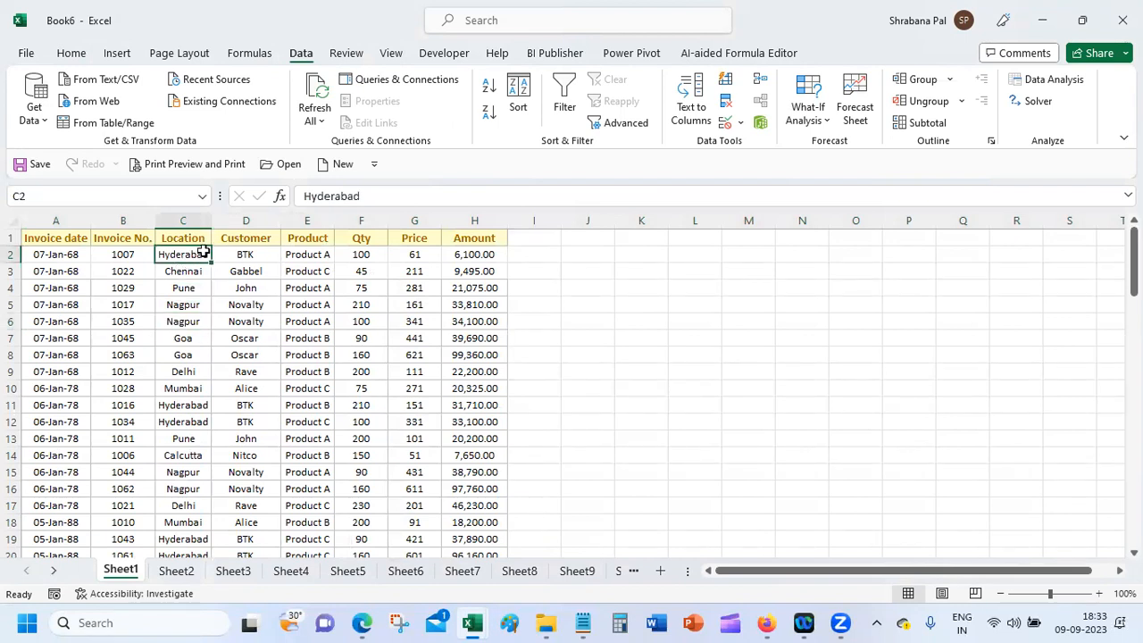
click(74, 53)
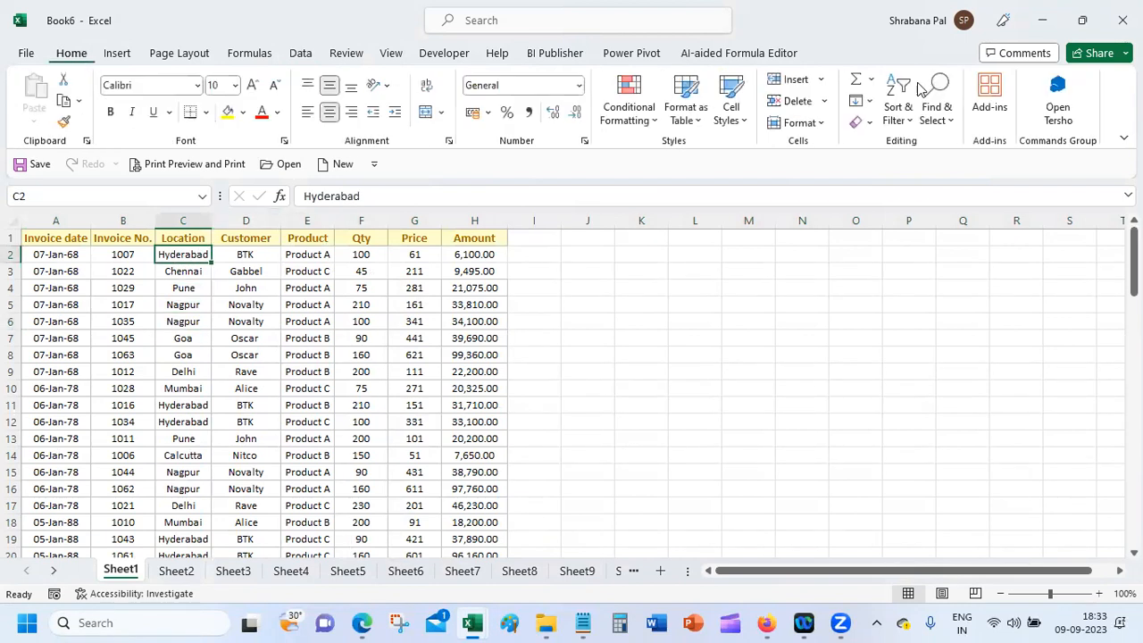
Step: Sort the invoice rows A to Z by Location, putting Bangalore, Calcutta, Chennai first
click(916, 118)
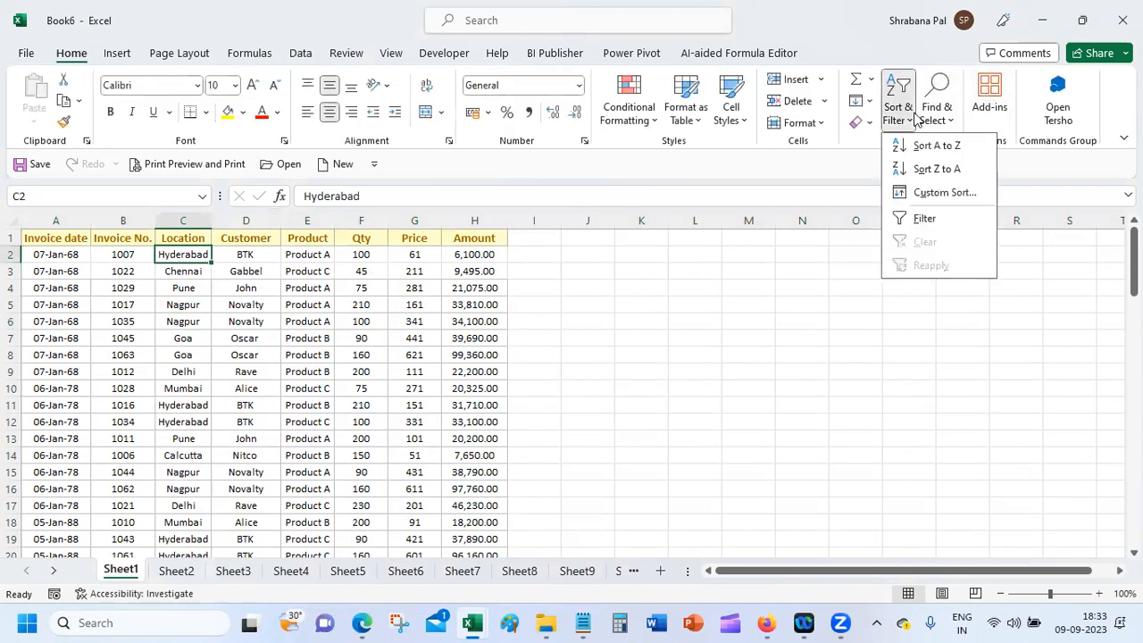
click(947, 146)
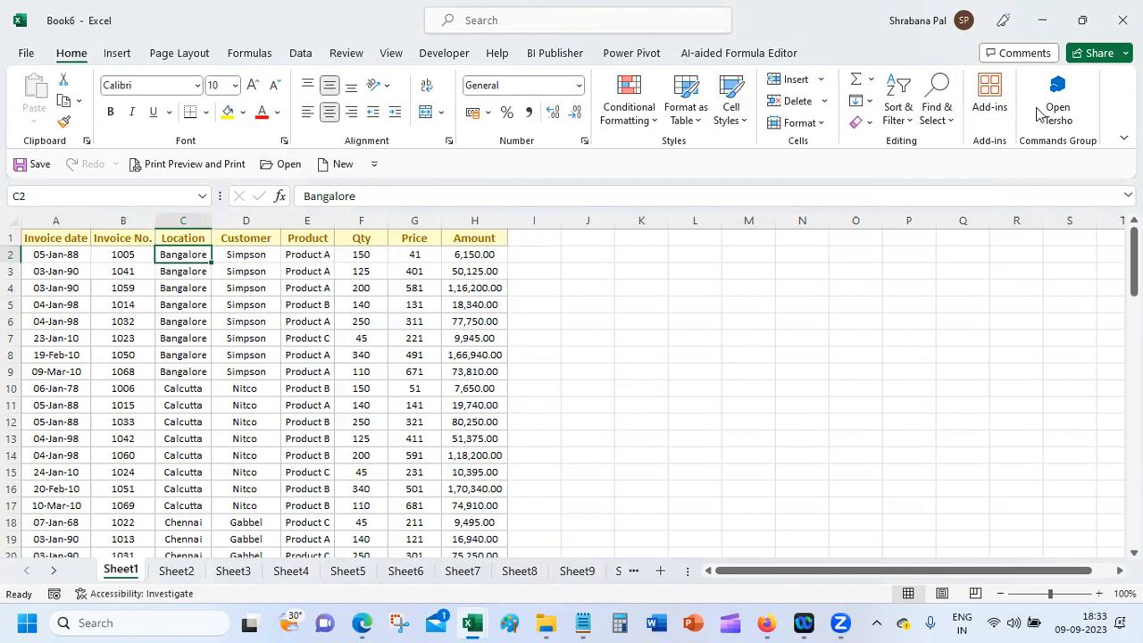
click(899, 106)
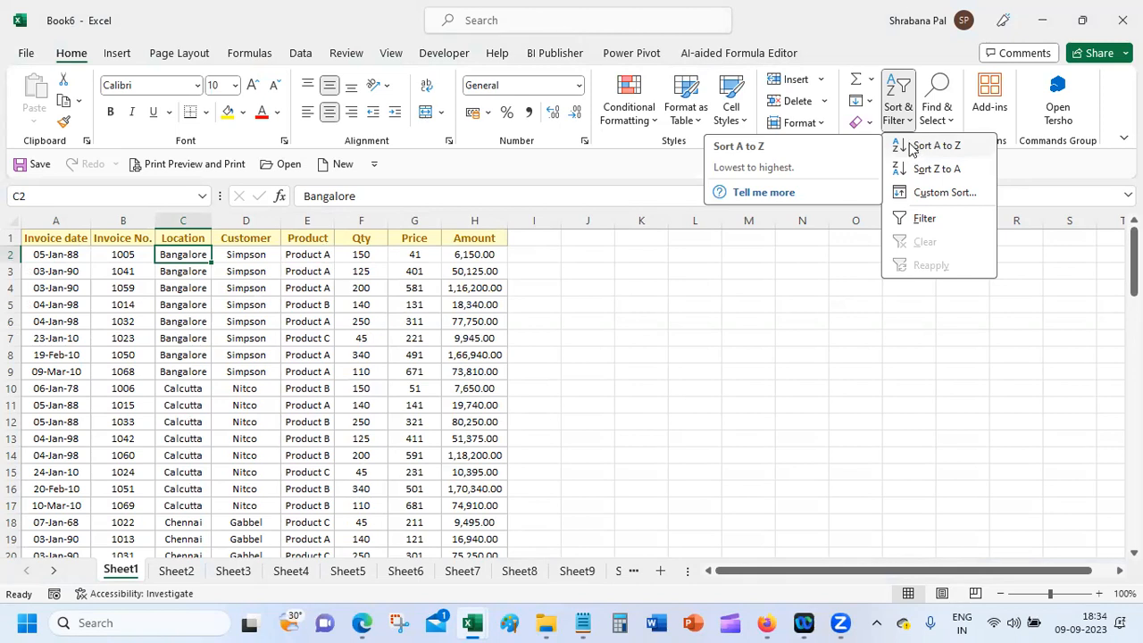
click(301, 56)
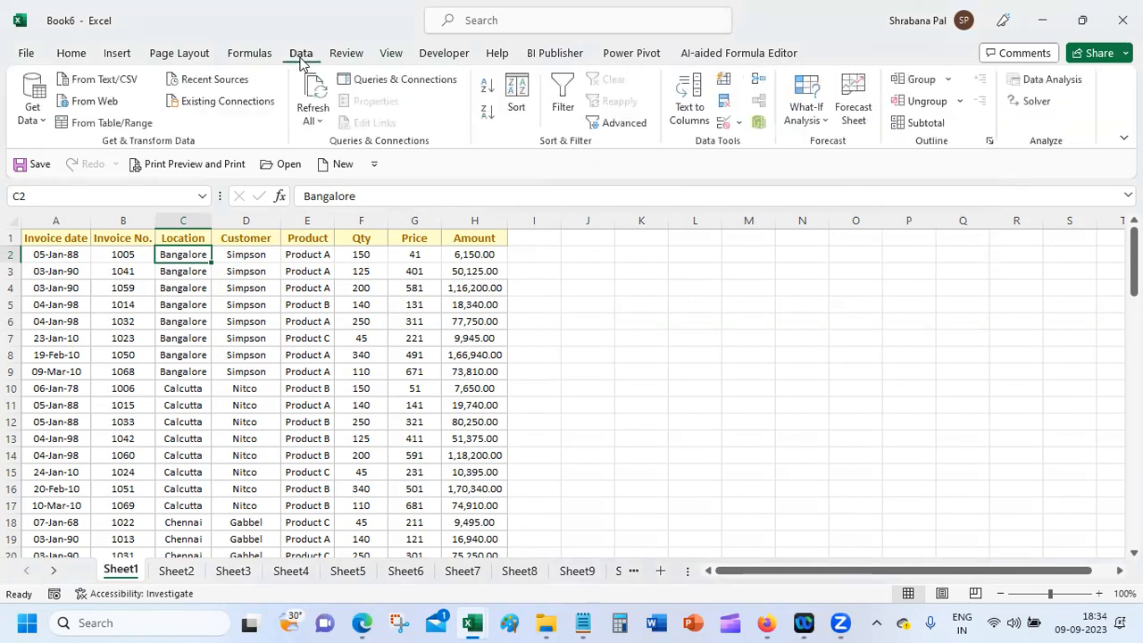
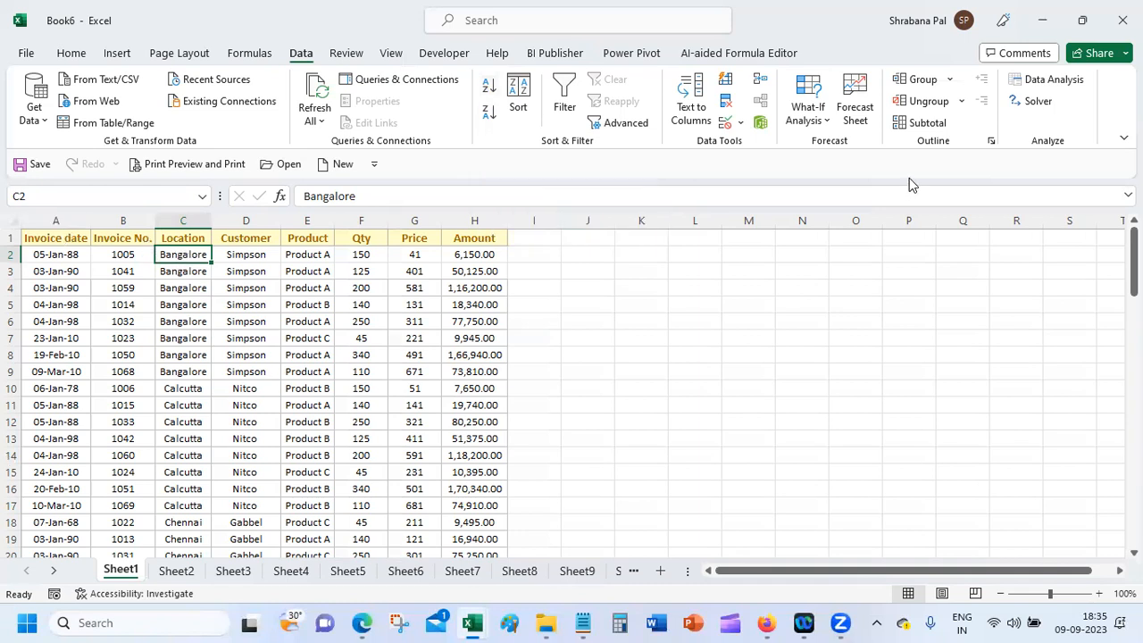
Step: Open the Subtotal dialog to Sum Qty and Amount at each change in Customer
click(921, 123)
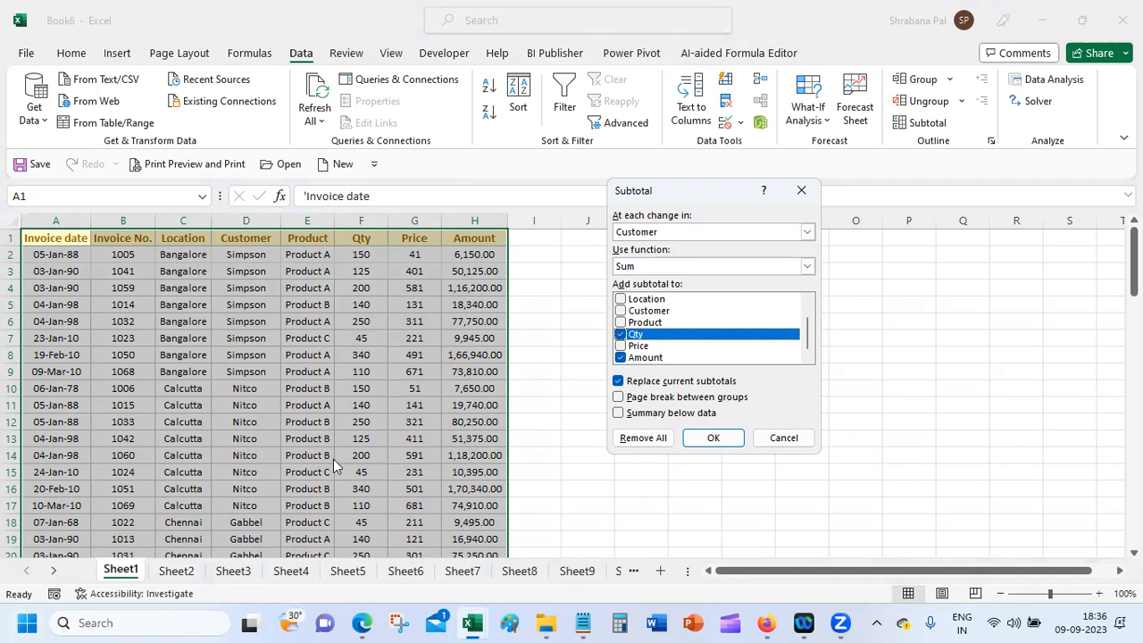
Step: Apply the per-customer subtotals and collapse the Simpson, Nitco, Gabbel, Rave and Oscar groups
click(712, 438)
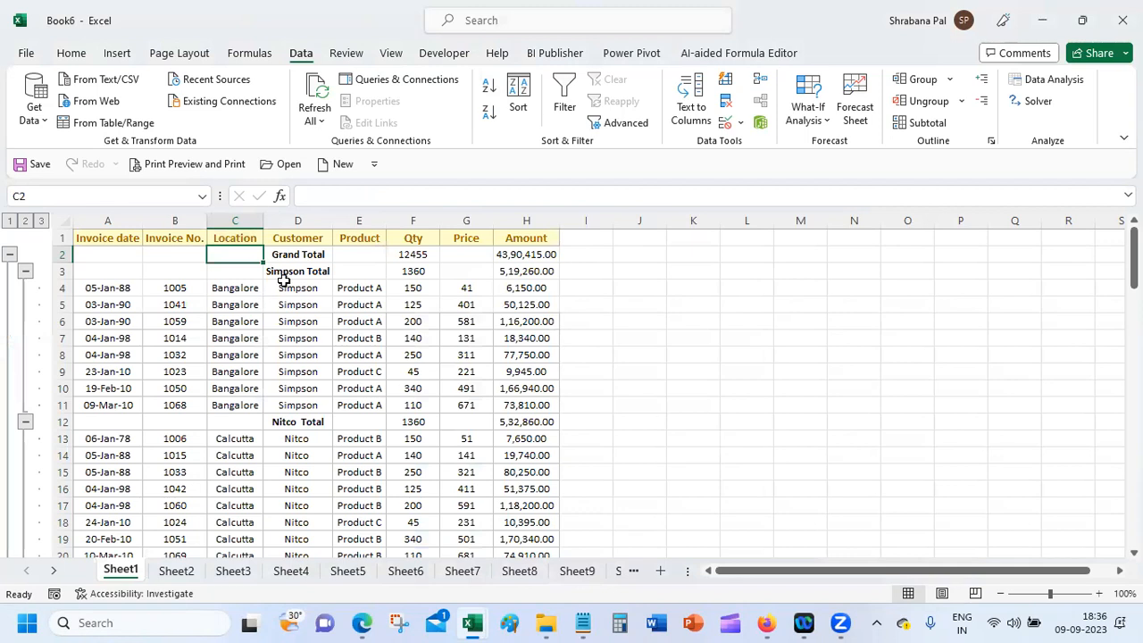
click(287, 268)
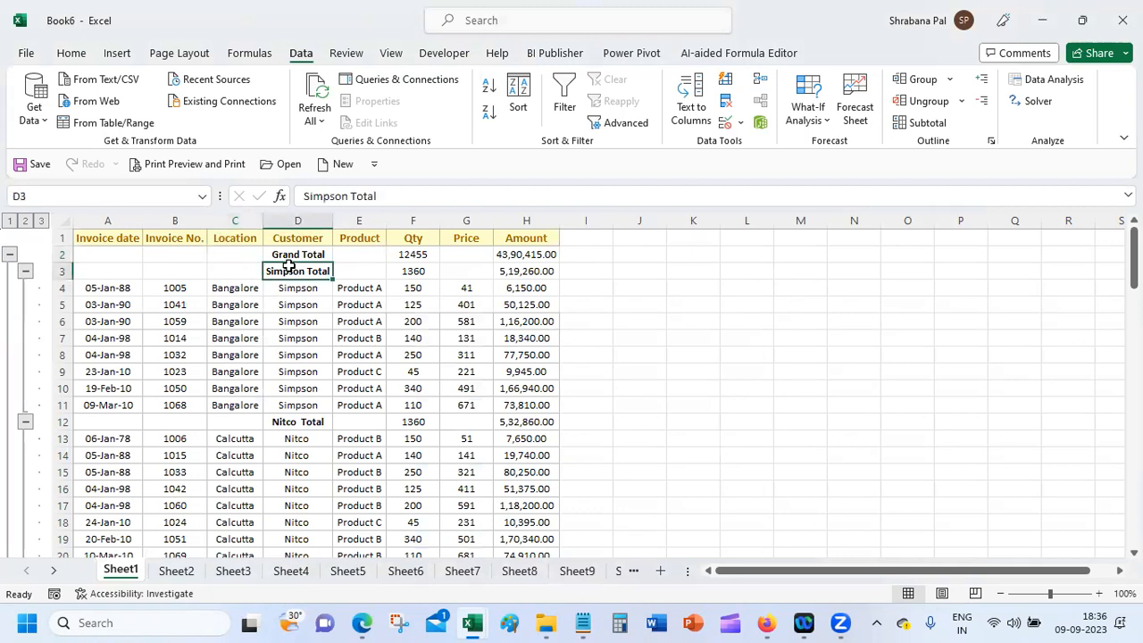
click(26, 272)
click(26, 288)
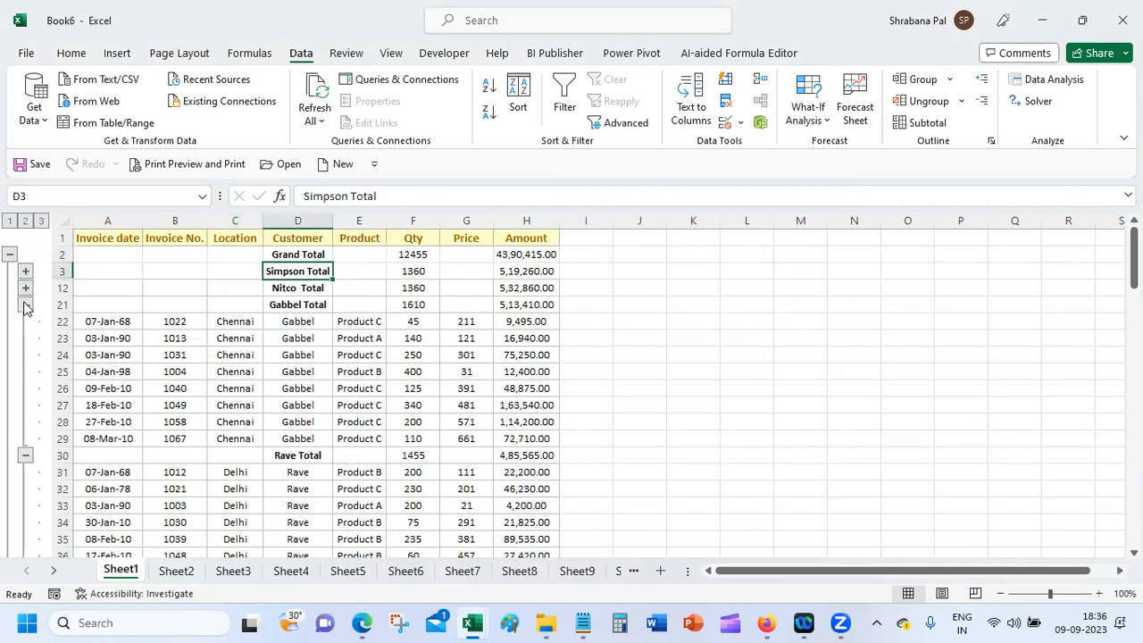
click(25, 305)
click(25, 321)
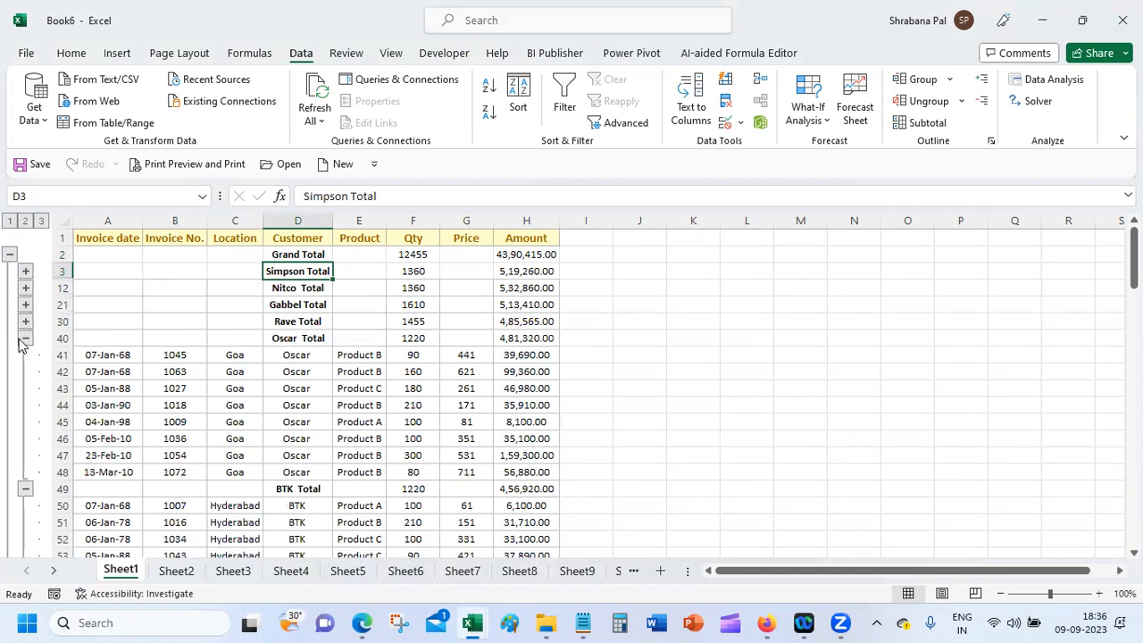
click(25, 339)
Step: Reapply the subtotals with a page break between customer groups and check the print preview
click(927, 122)
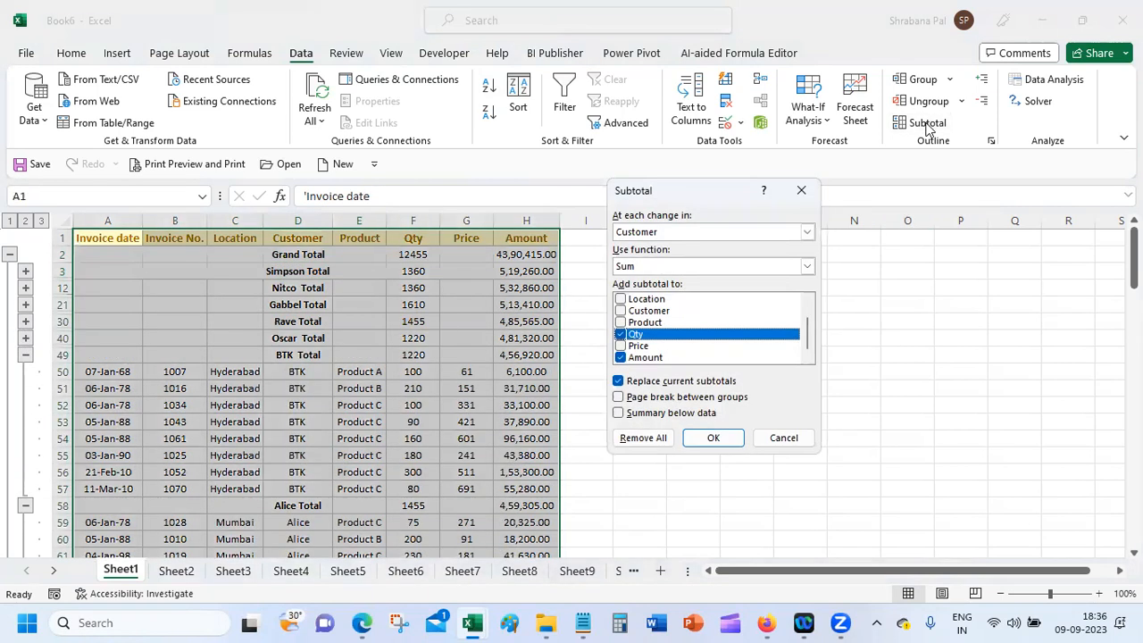
click(691, 402)
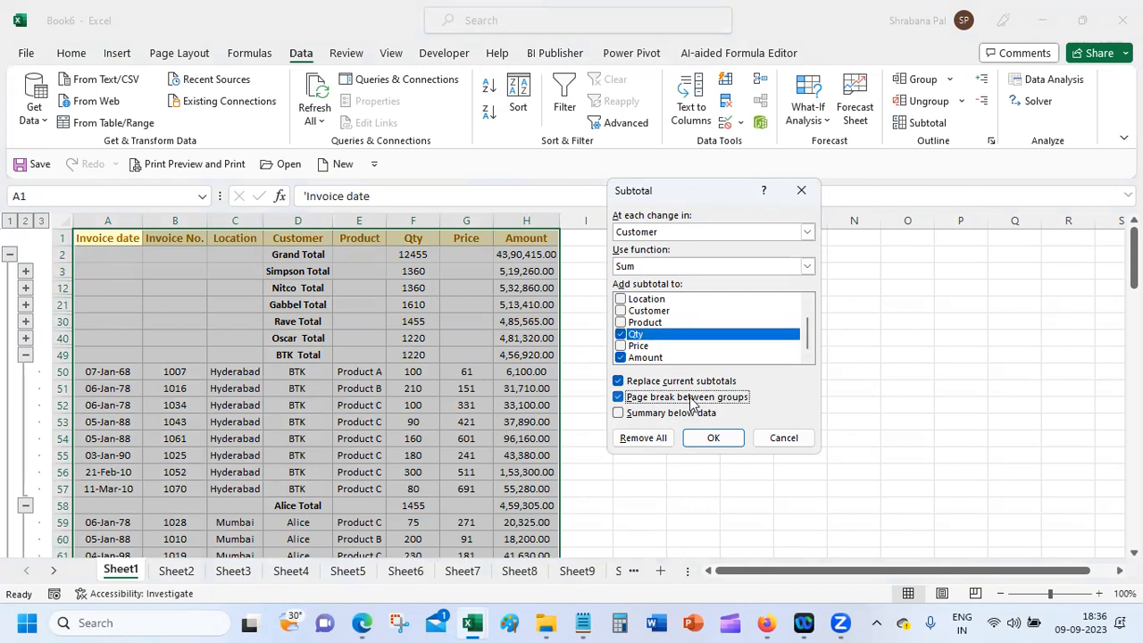
click(711, 436)
click(308, 388)
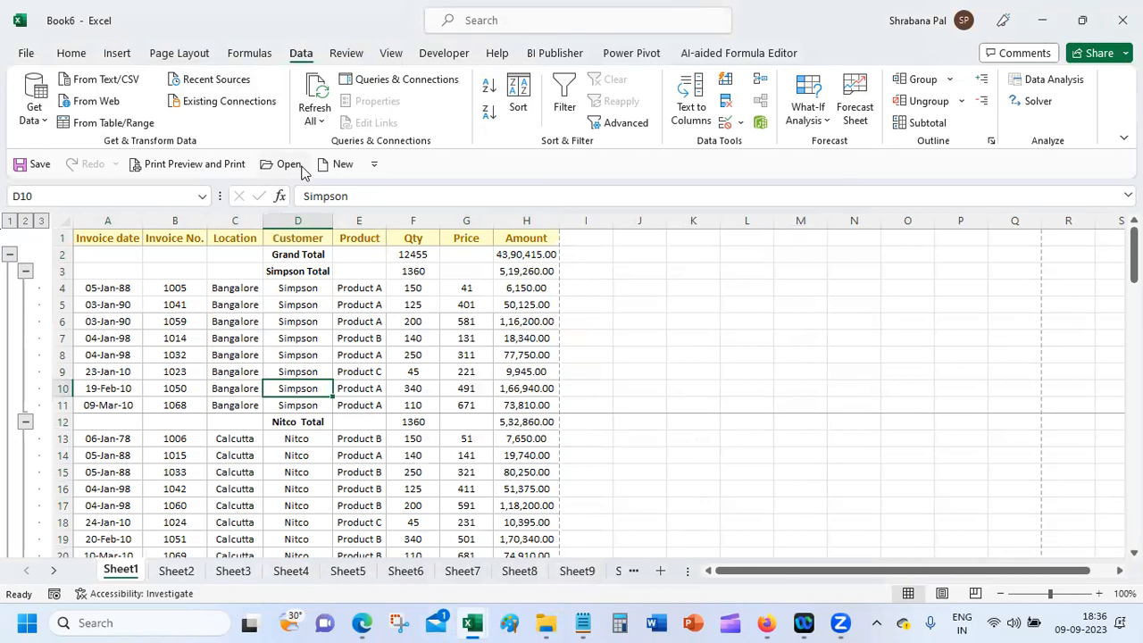
click(202, 164)
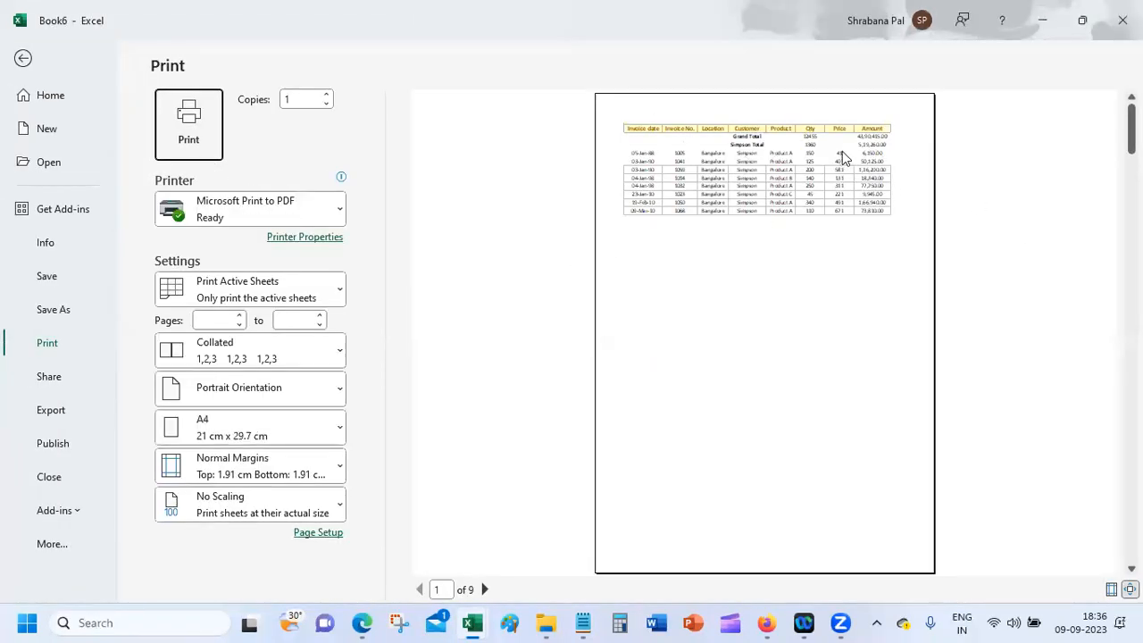
click(484, 590)
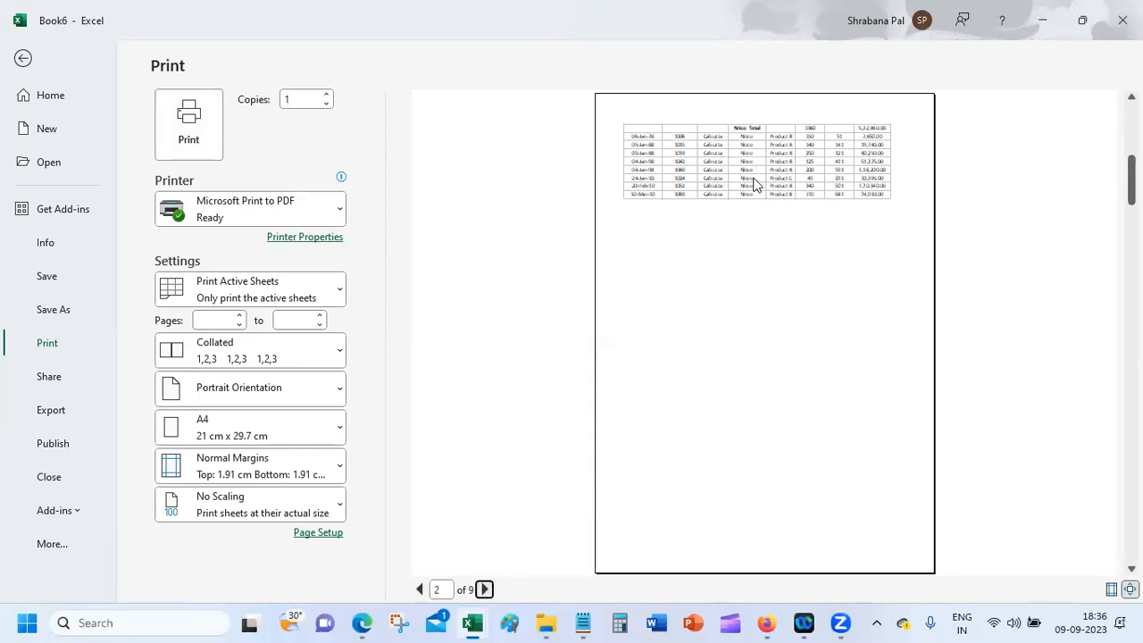
click(484, 590)
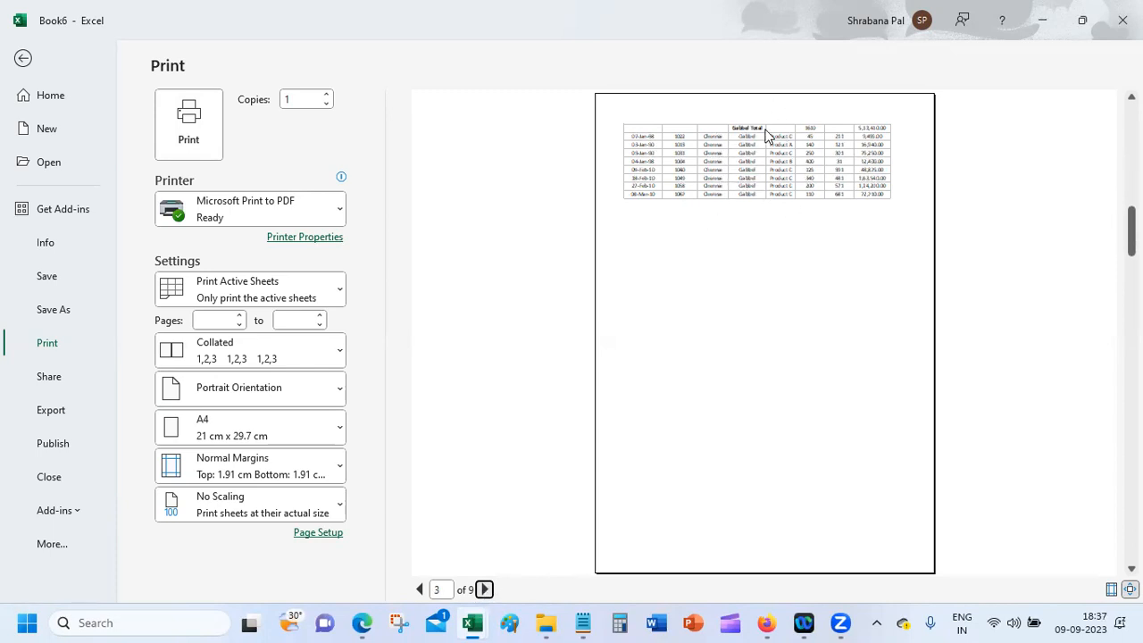
click(768, 232)
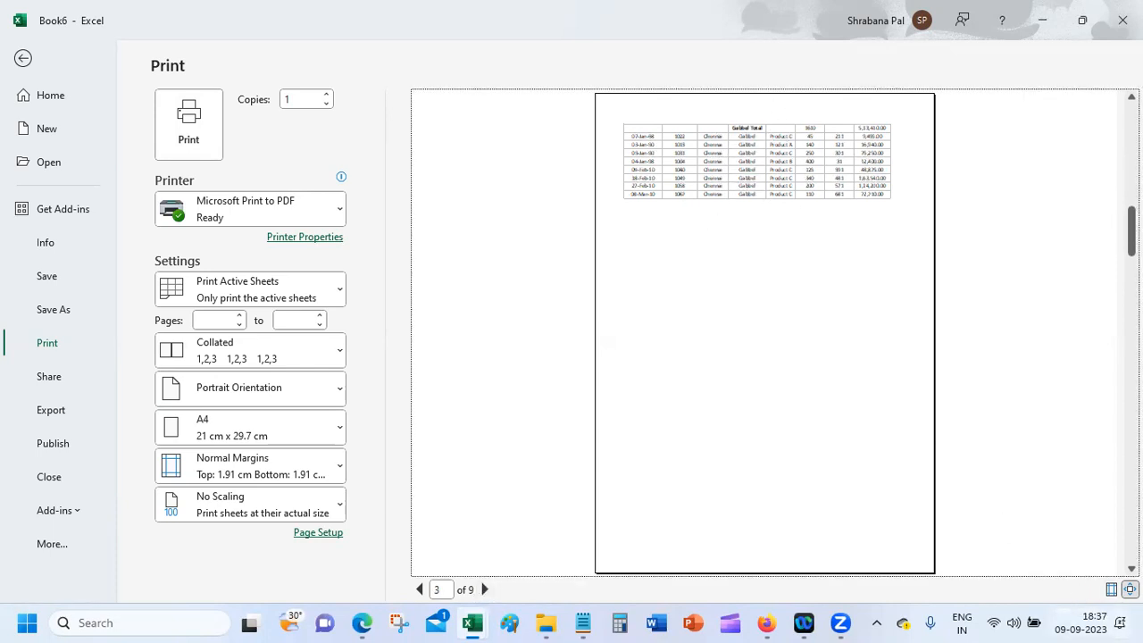
click(1112, 590)
click(1112, 590)
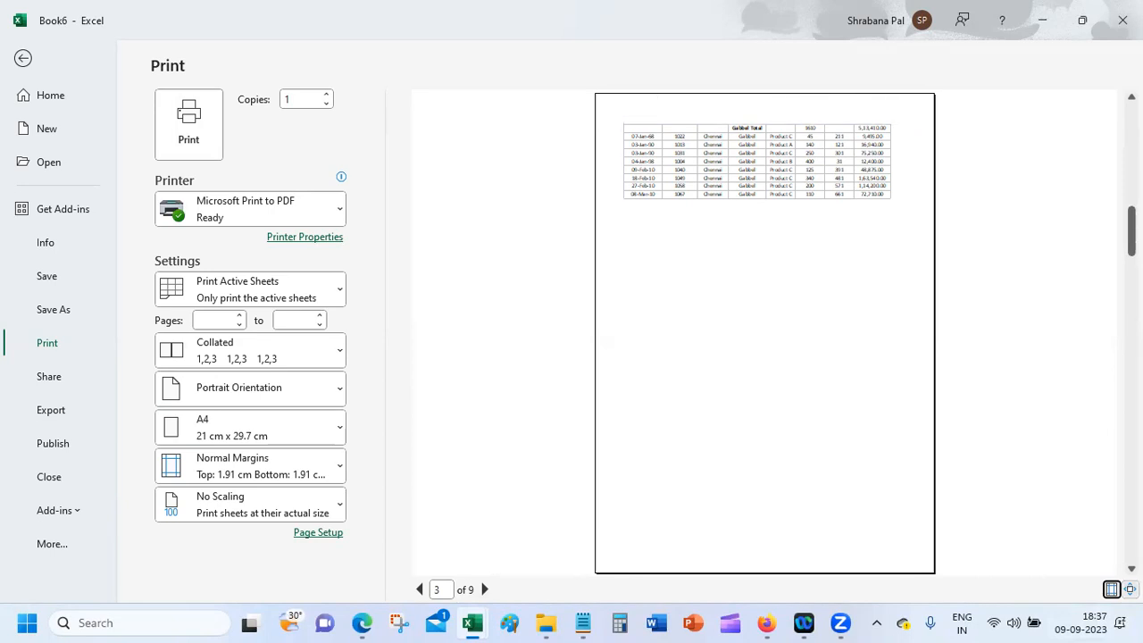
click(1130, 590)
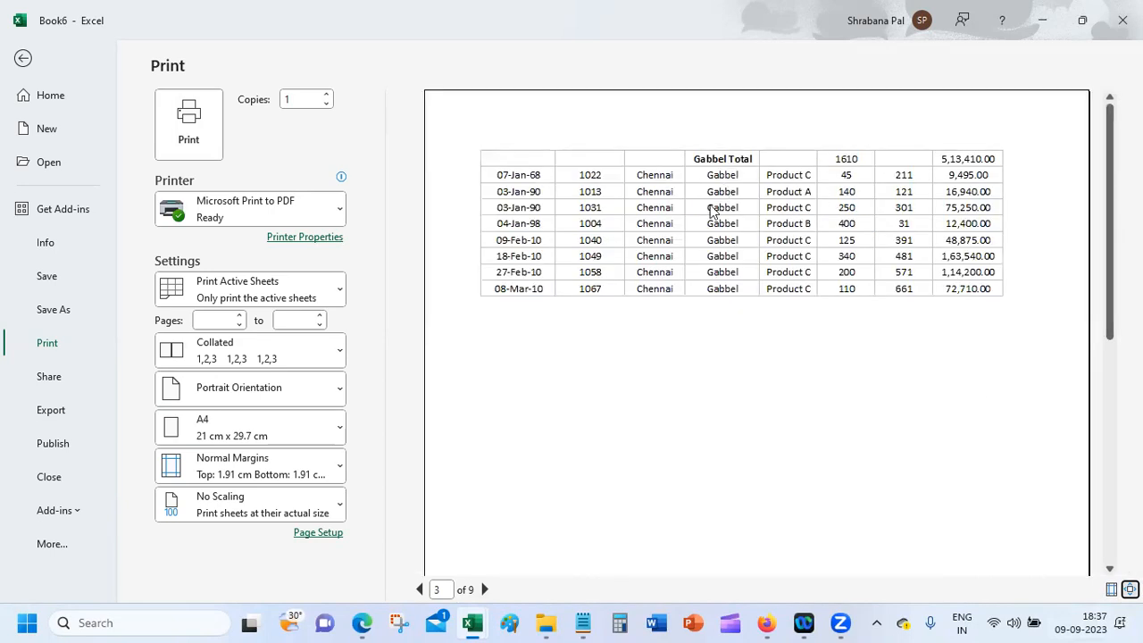
click(484, 589)
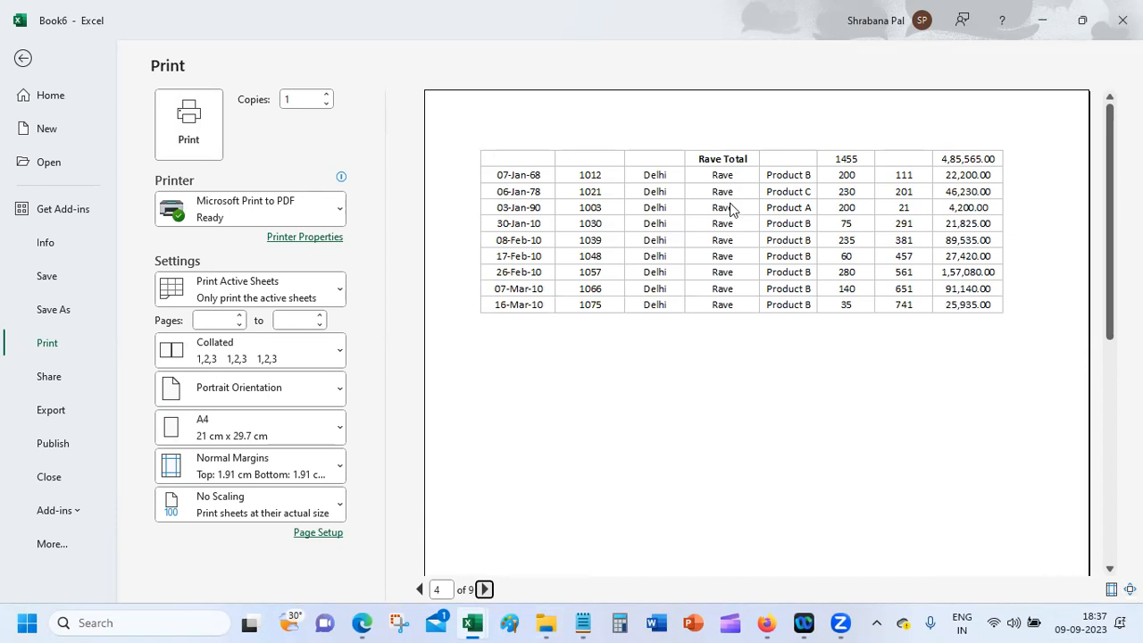
click(484, 589)
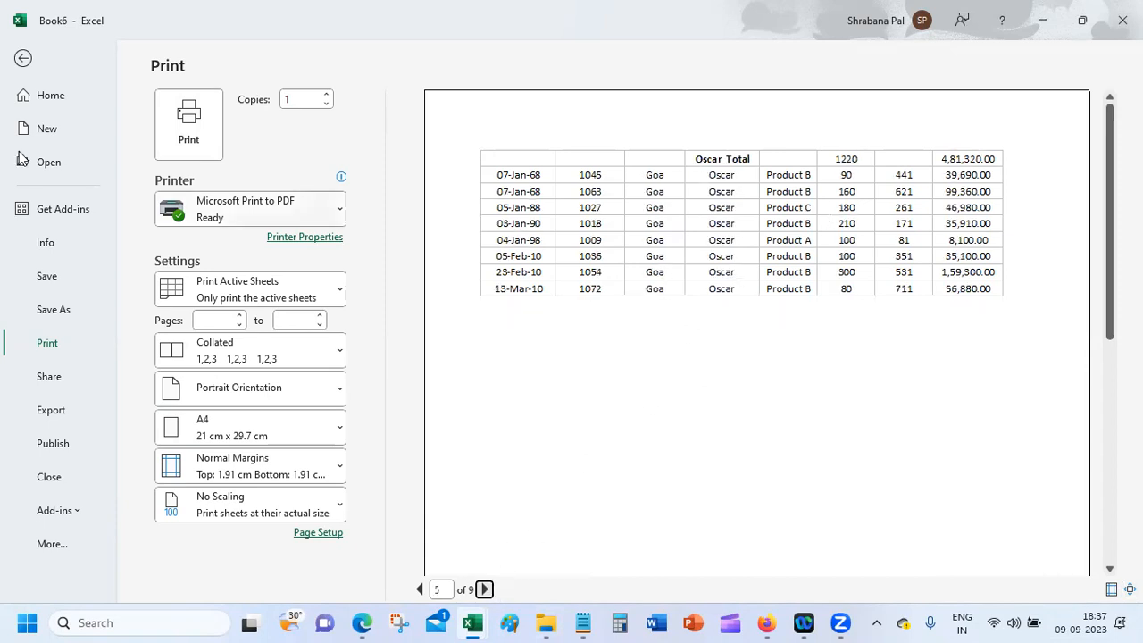
click(23, 58)
click(462, 324)
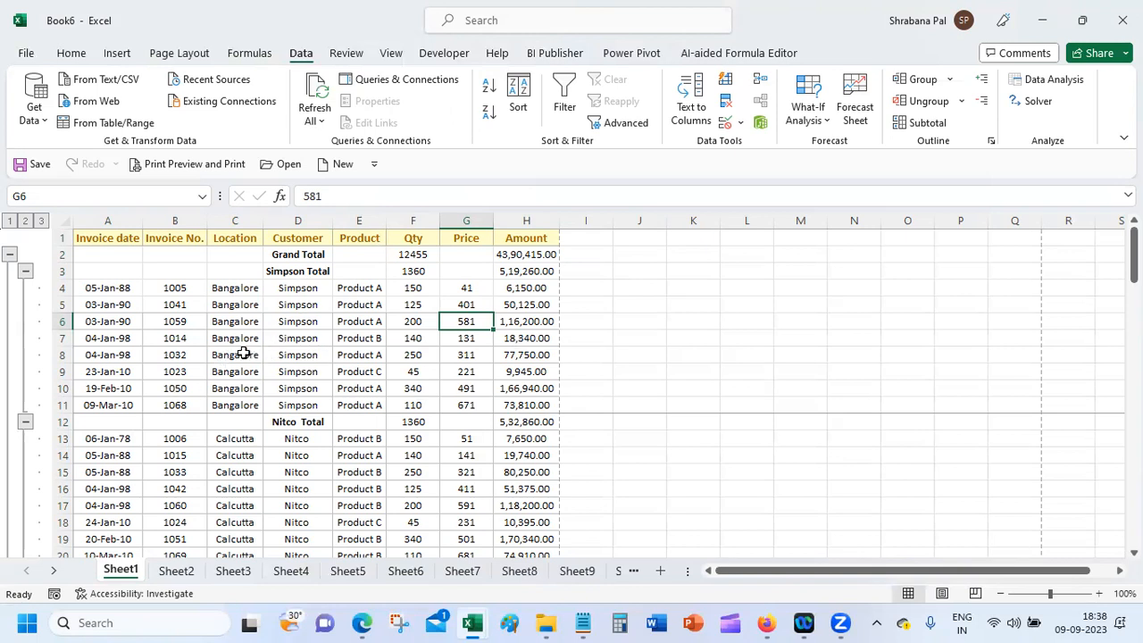
Step: Check the Location, Customer and Grand Total cells on Sheet1, then move to the empty Sheet2
click(237, 288)
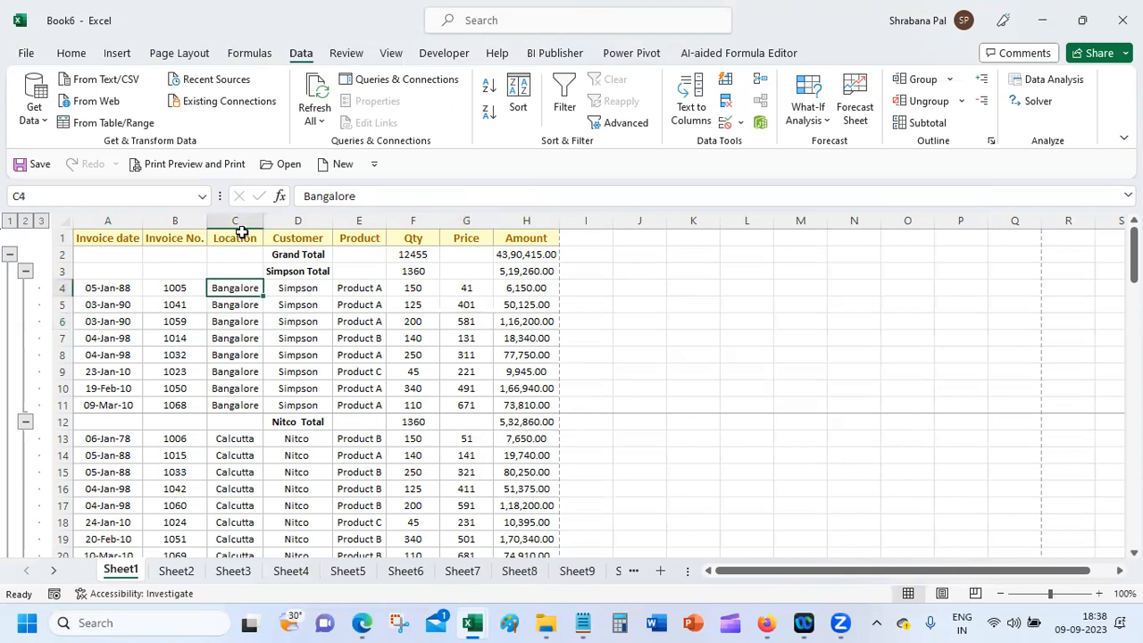
drag(235, 237, 302, 245)
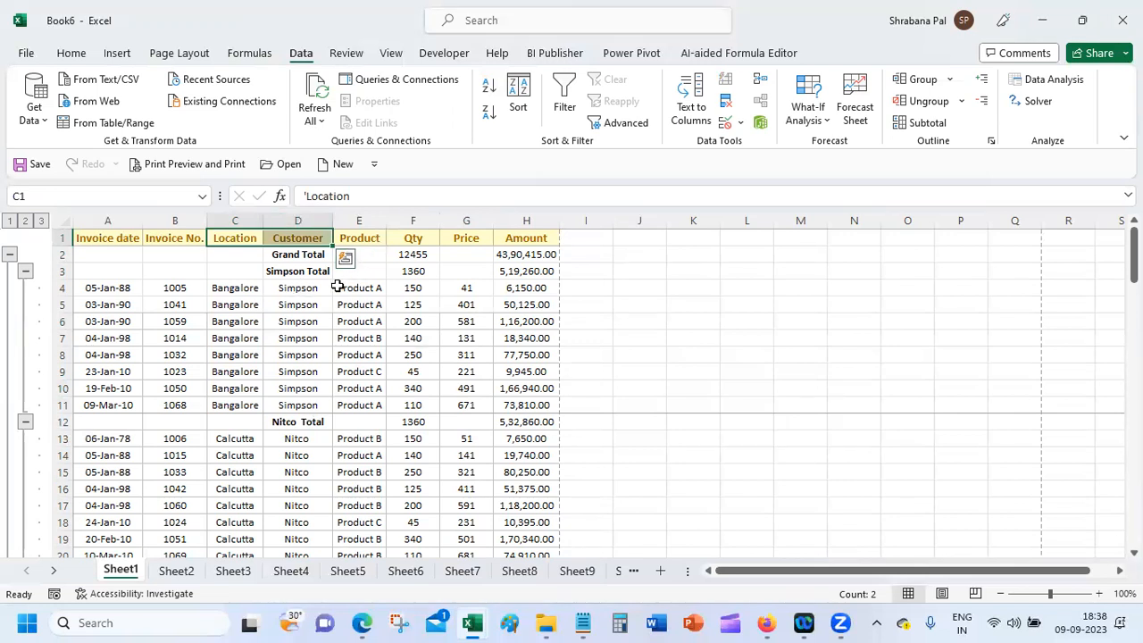
click(223, 252)
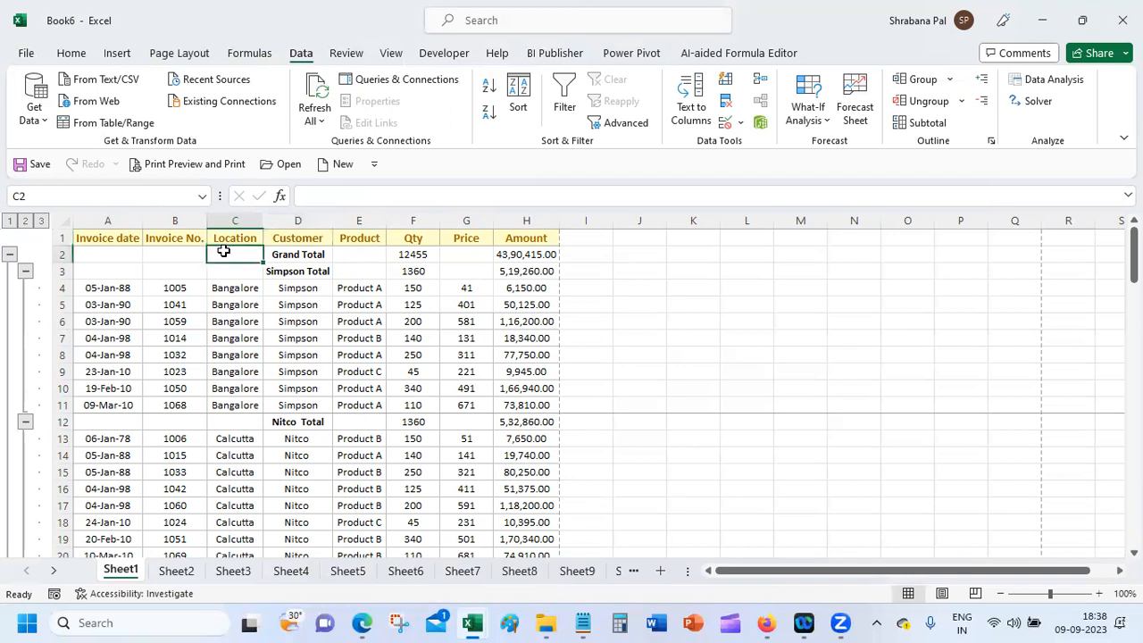
click(288, 254)
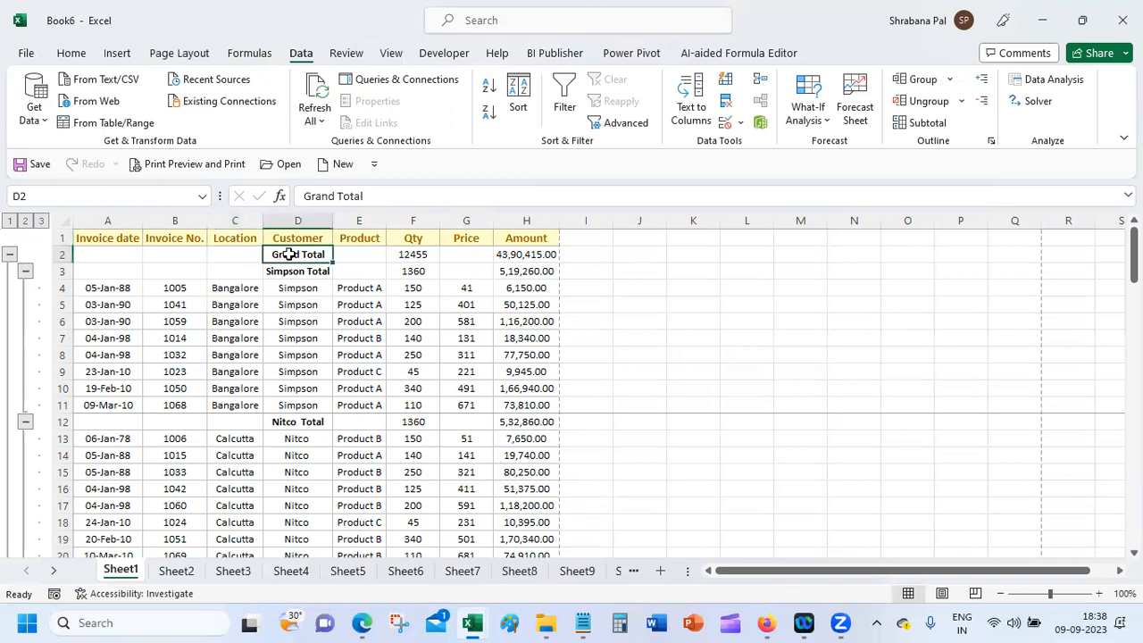
click(357, 254)
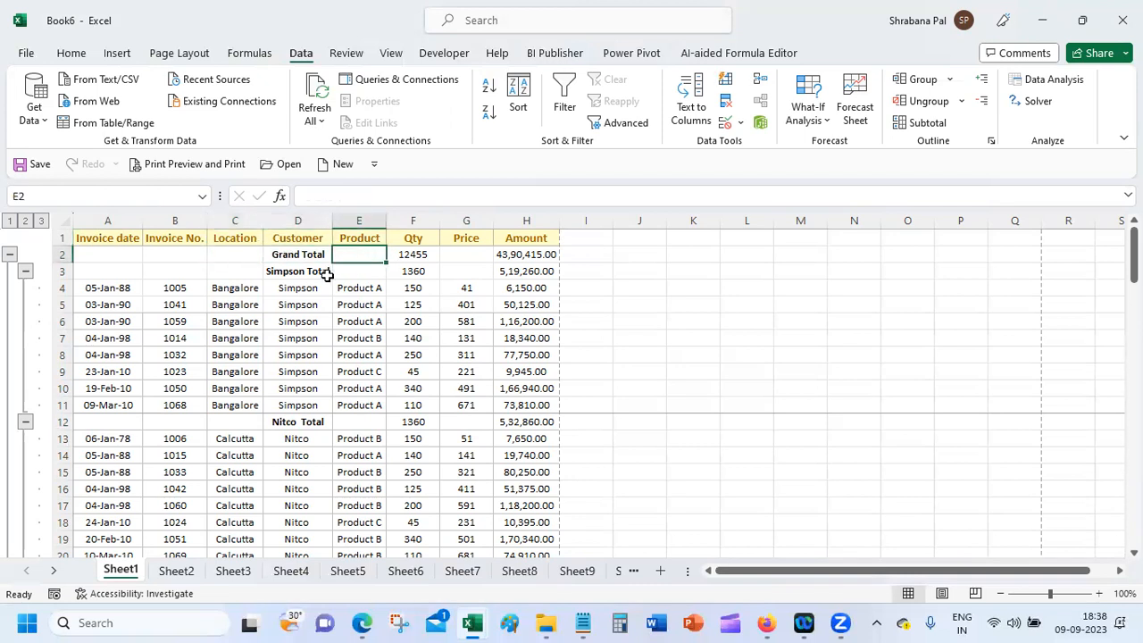
click(191, 573)
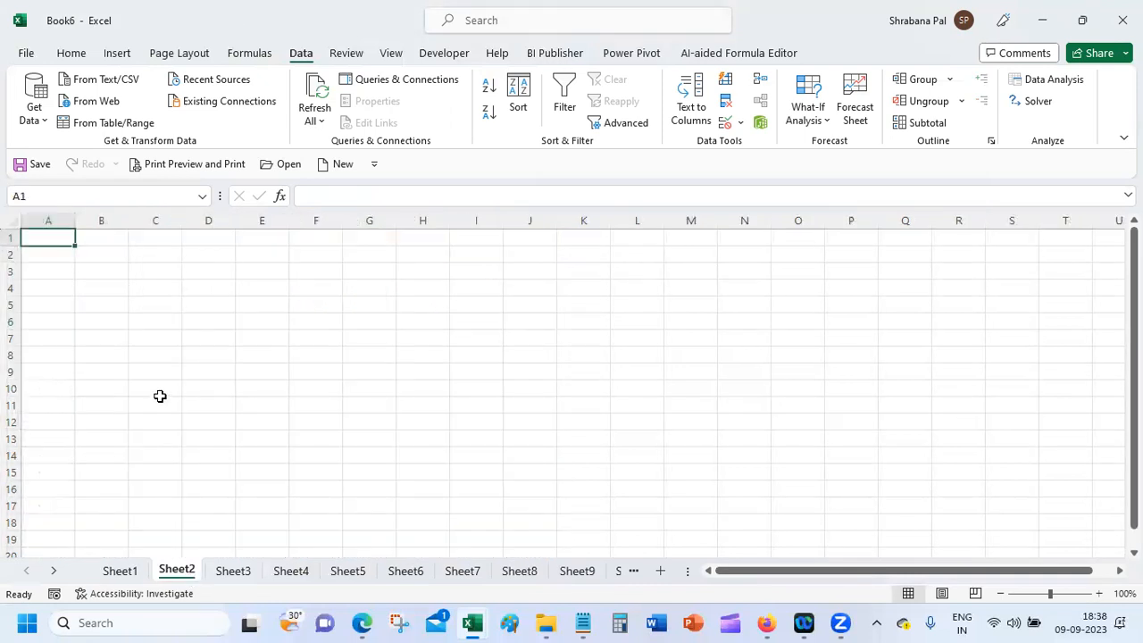
Step: Copy the Palium_Exercises sales data into Book6's Sheet2, resolving the cust_loc name conflict
mouse_move(472, 622)
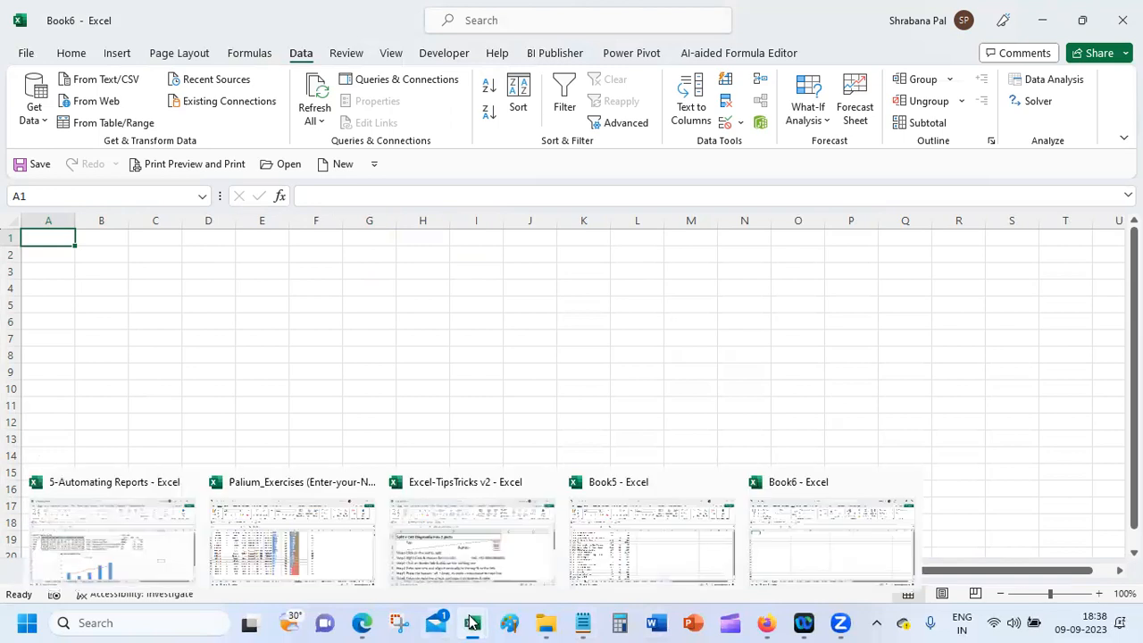
click(624, 538)
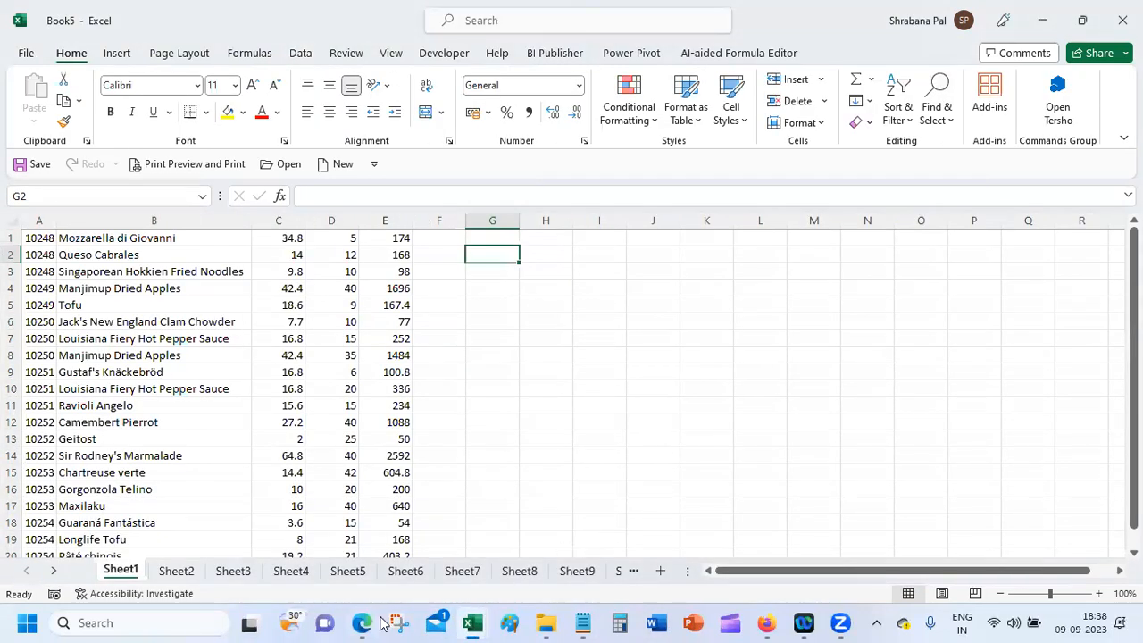
mouse_move(476, 623)
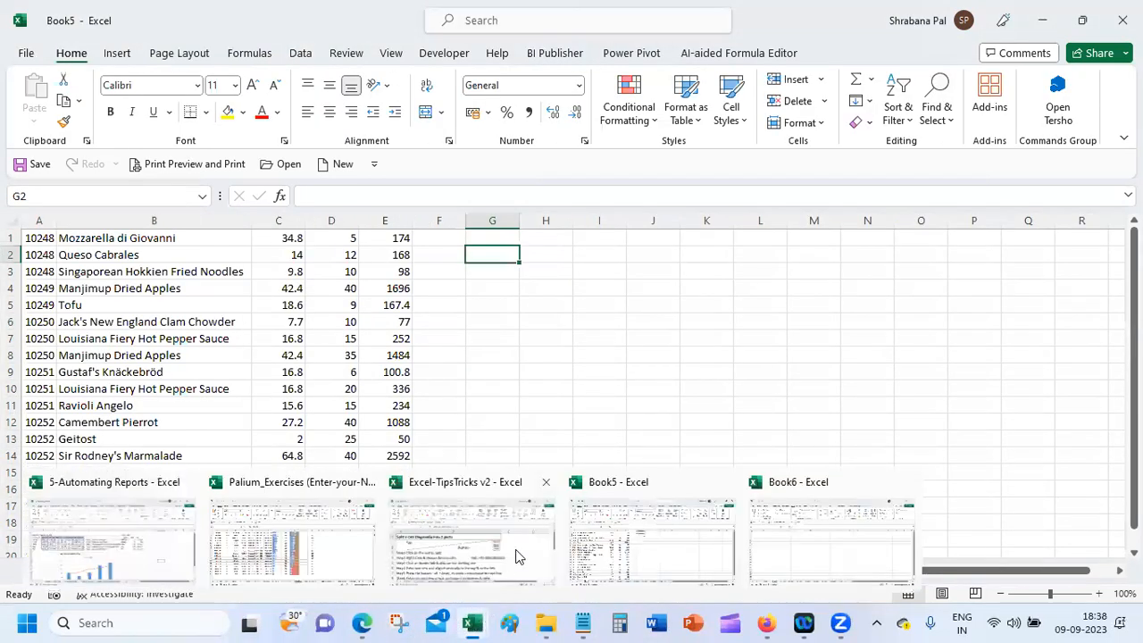
click(280, 545)
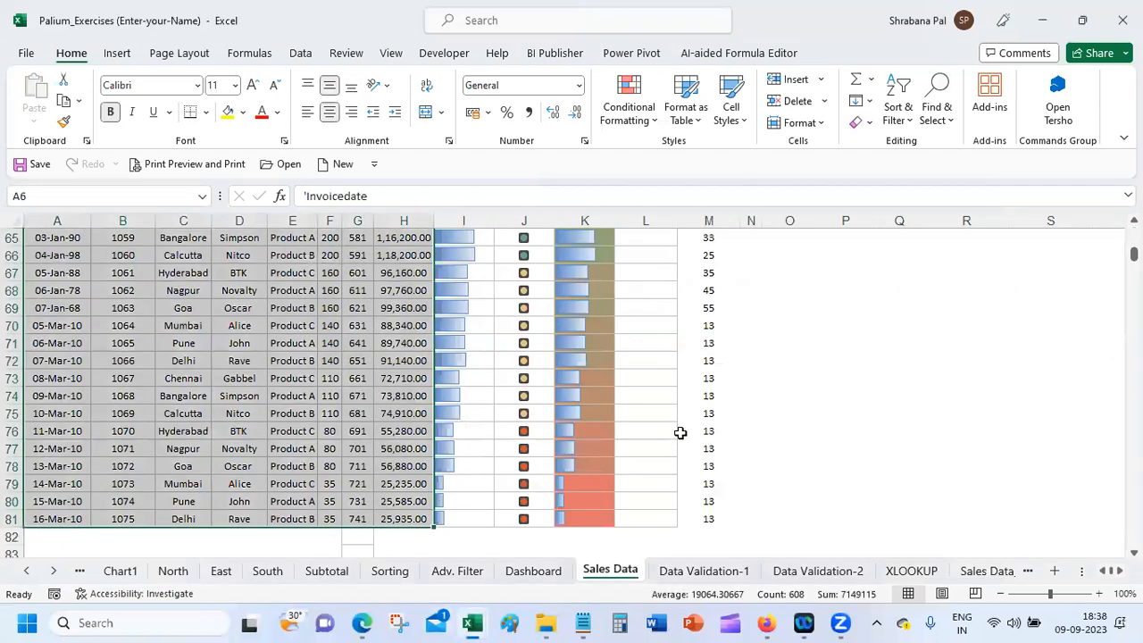
key(ctrl+c)
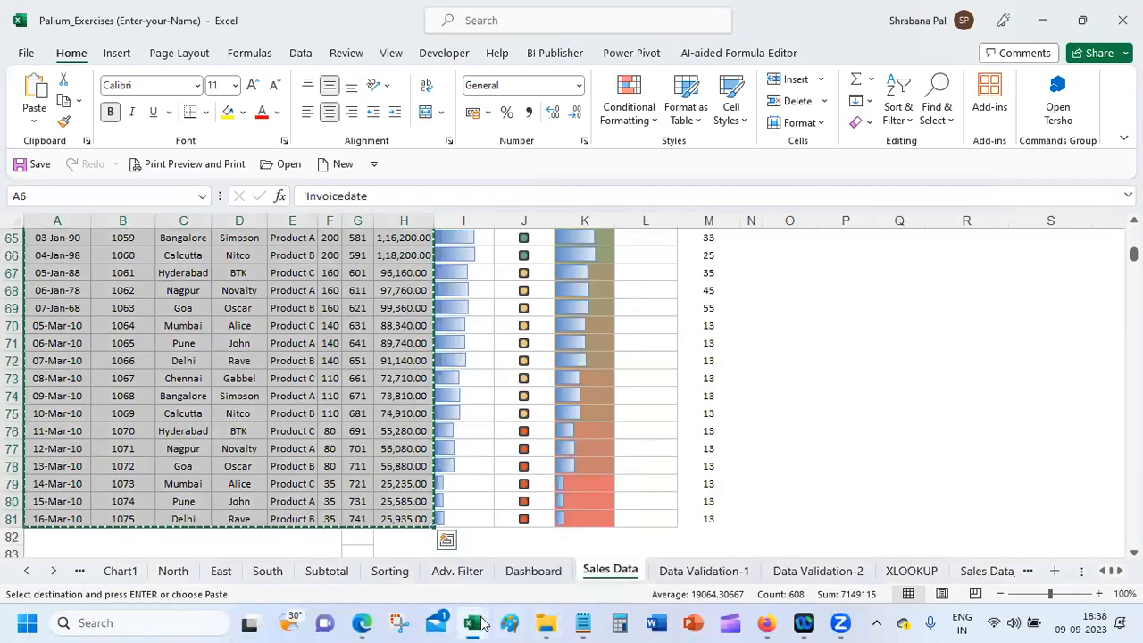
mouse_move(481, 623)
click(804, 538)
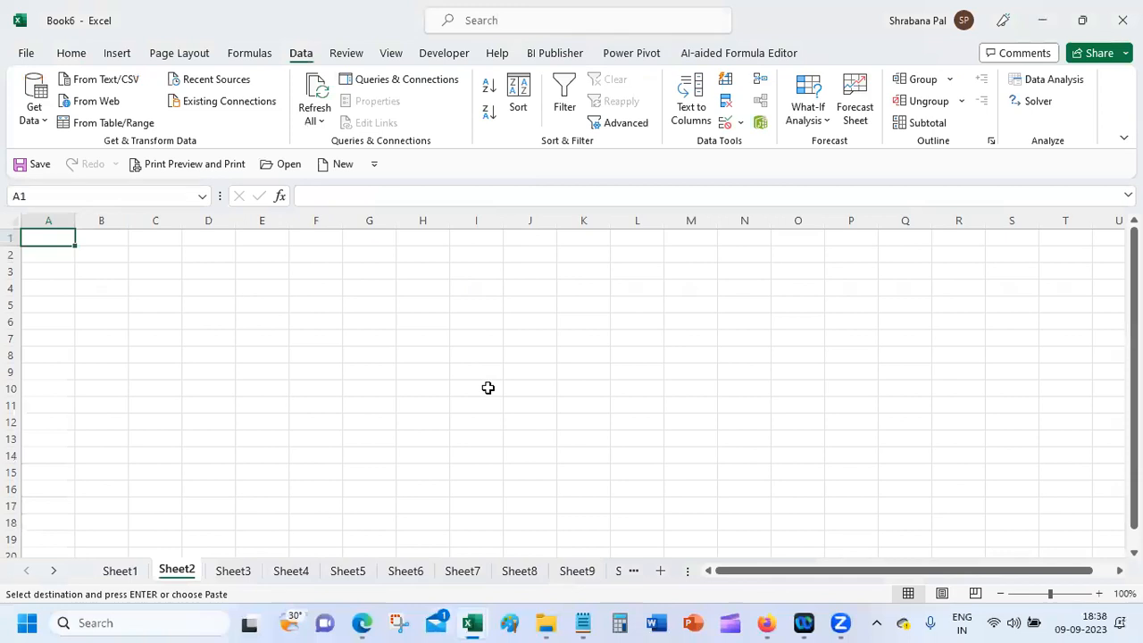
key(ctrl+v)
click(502, 357)
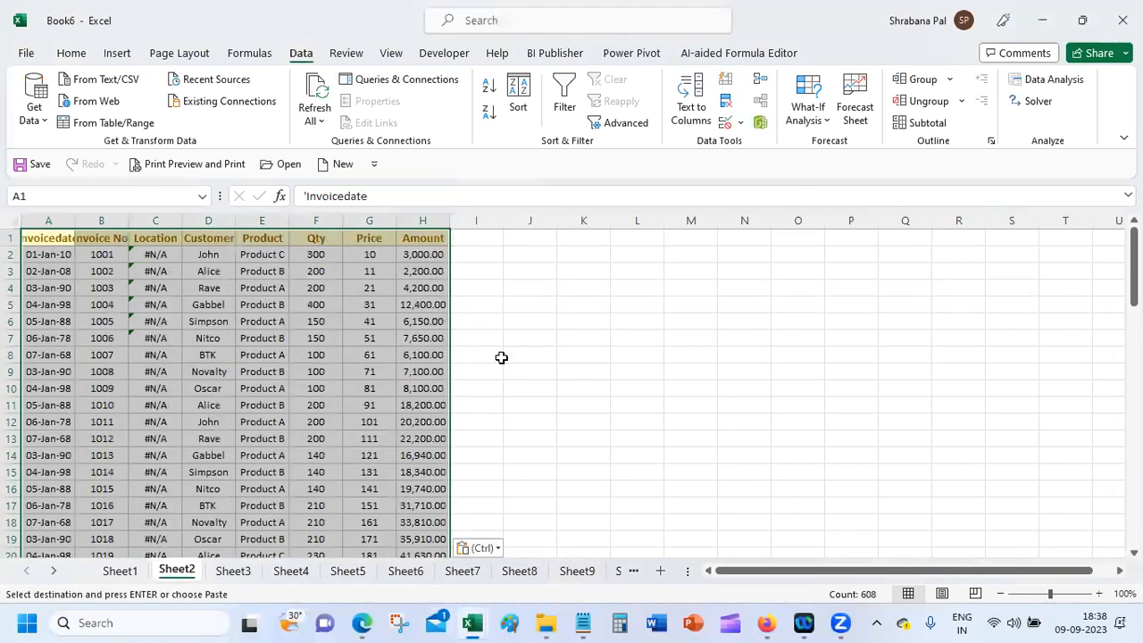
Step: Paste the table as values so Location shows city names, and widen column A
click(70, 53)
click(34, 125)
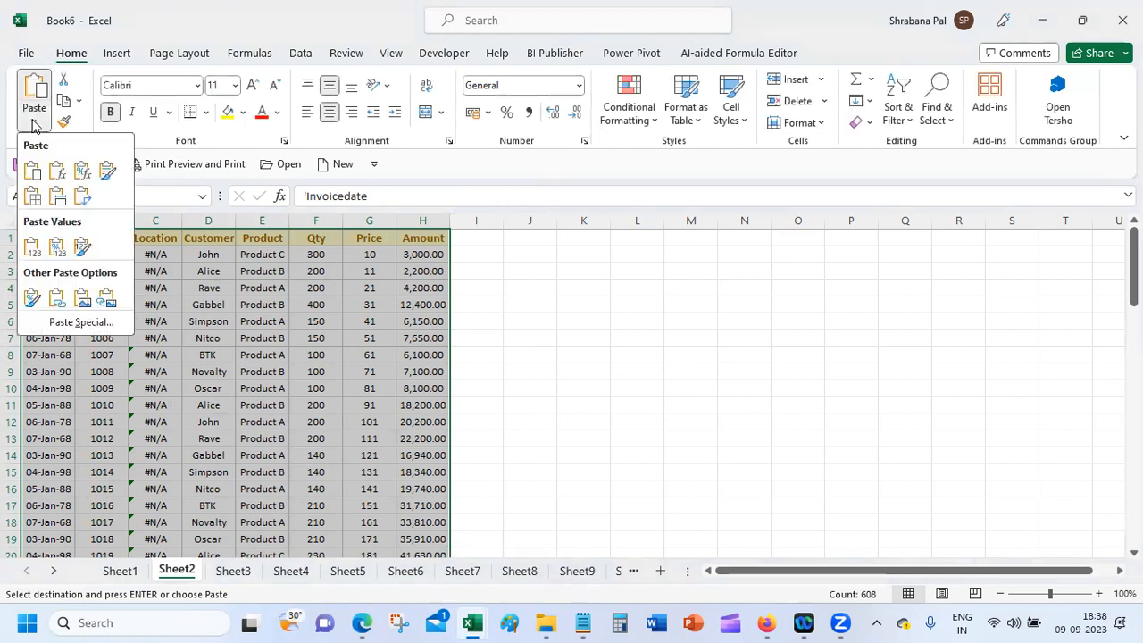
click(32, 247)
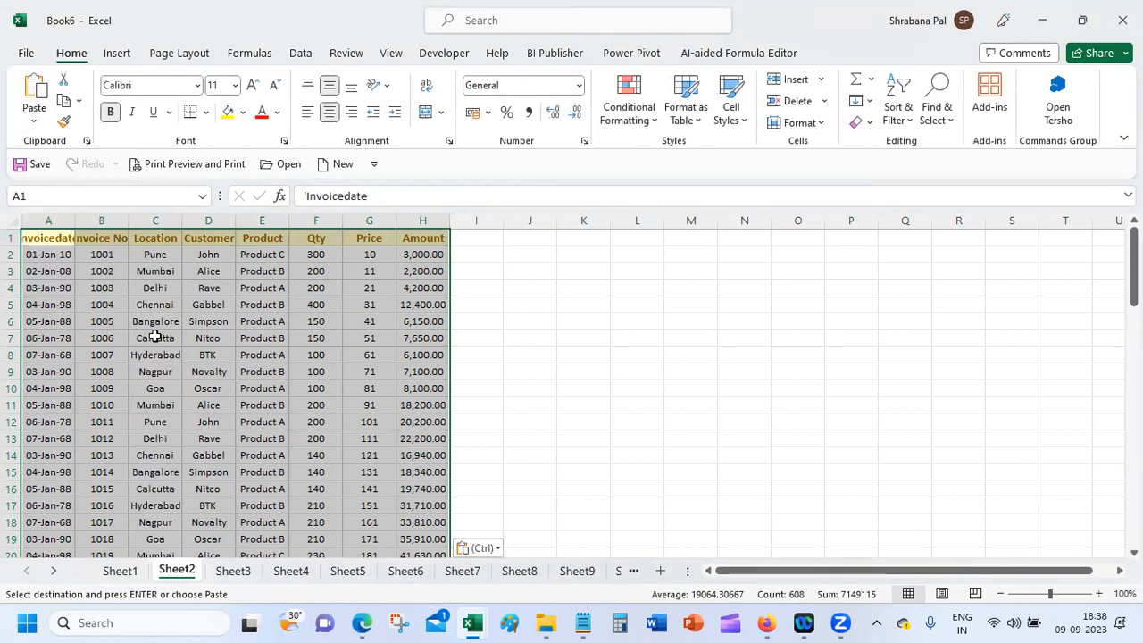
drag(75, 221, 88, 221)
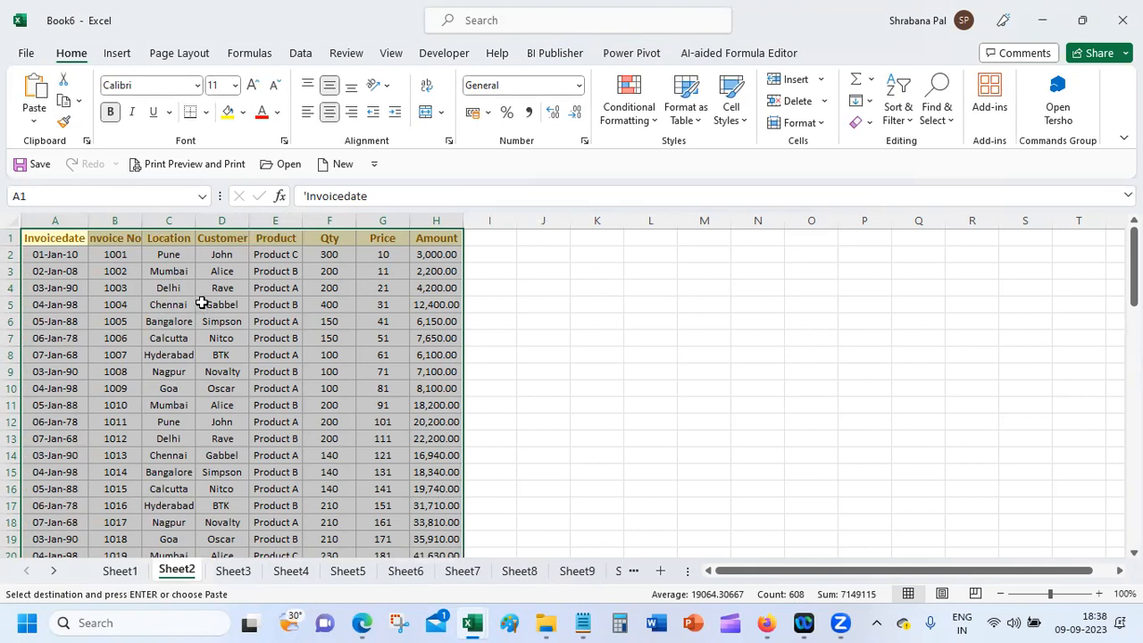
Step: Insert a PivotTable from A1:H76 at cell K1 on Sheet2 and add Location to its rows
click(111, 59)
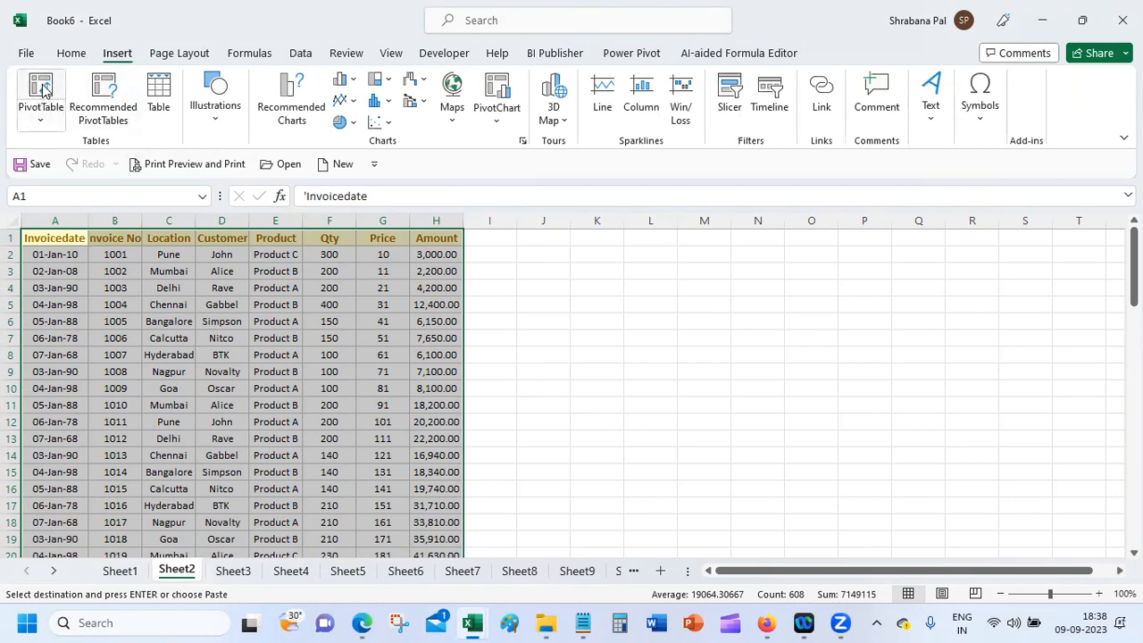
click(45, 87)
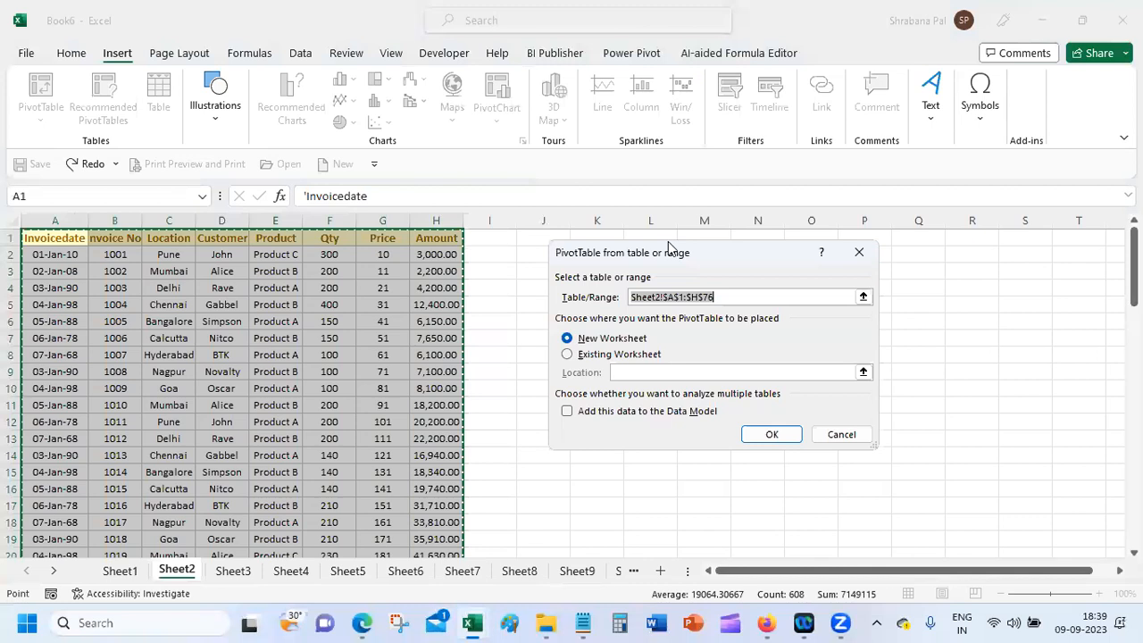
drag(668, 243, 661, 20)
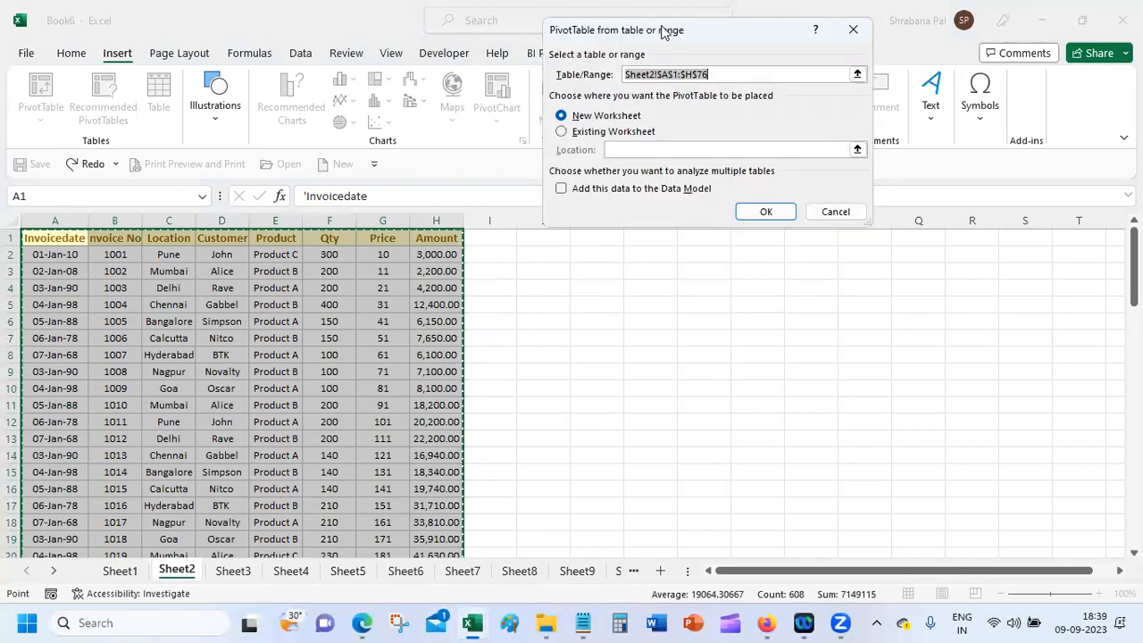
click(562, 132)
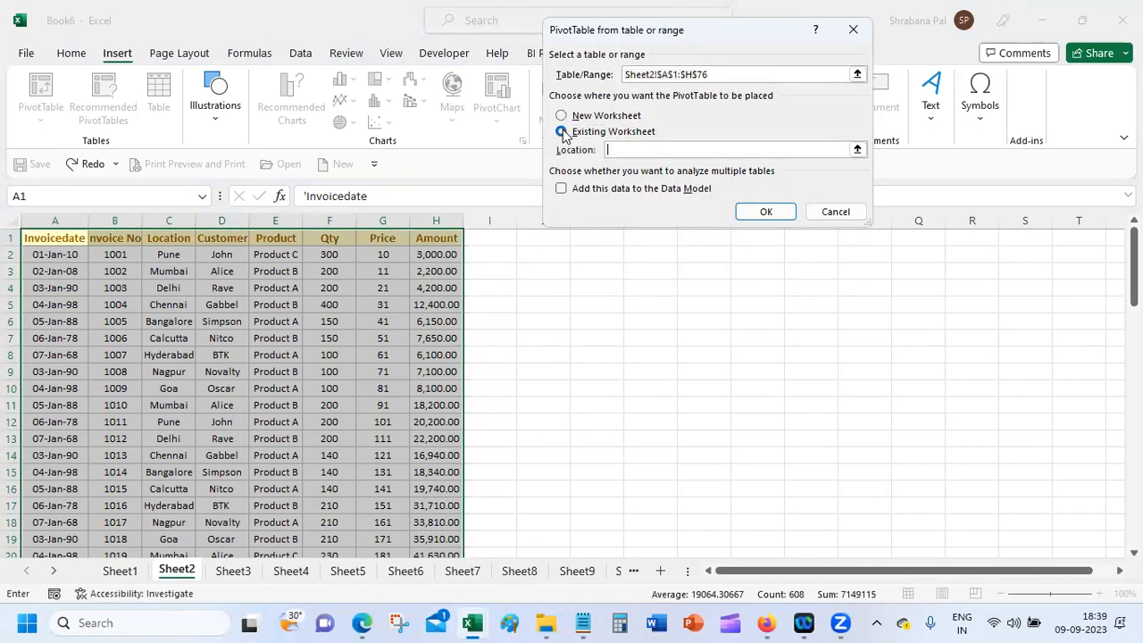
click(585, 233)
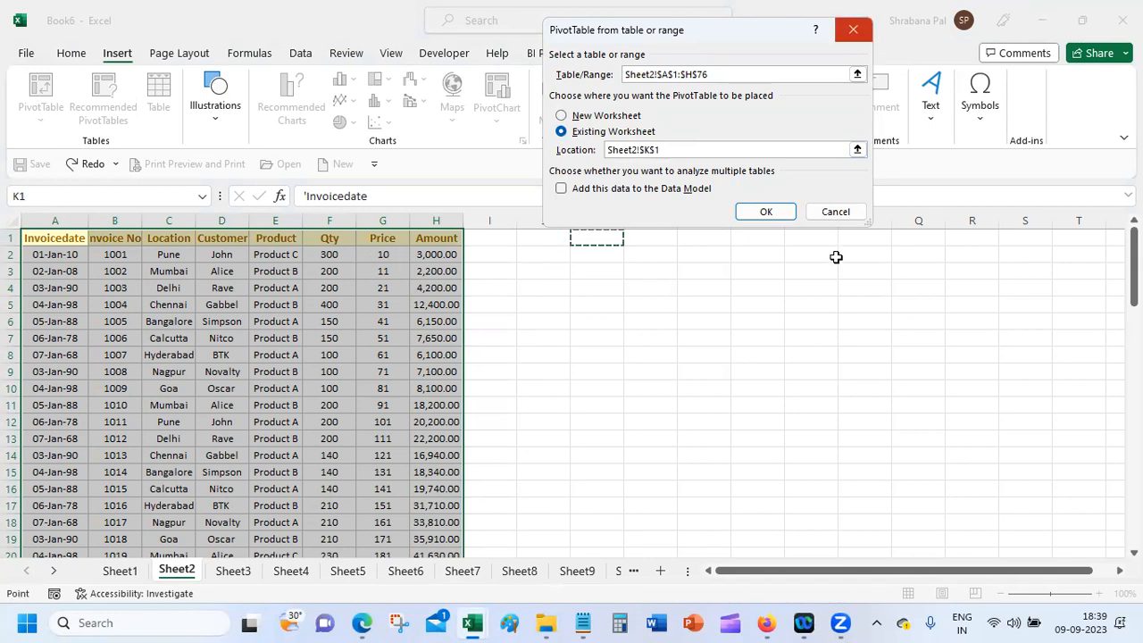
click(761, 212)
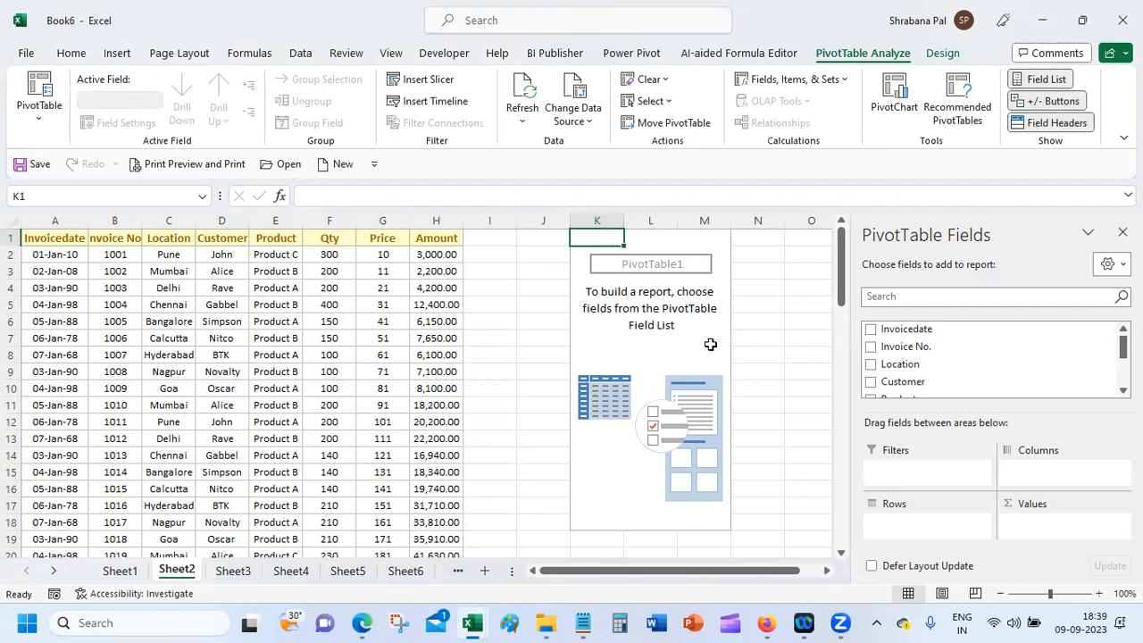
click(872, 365)
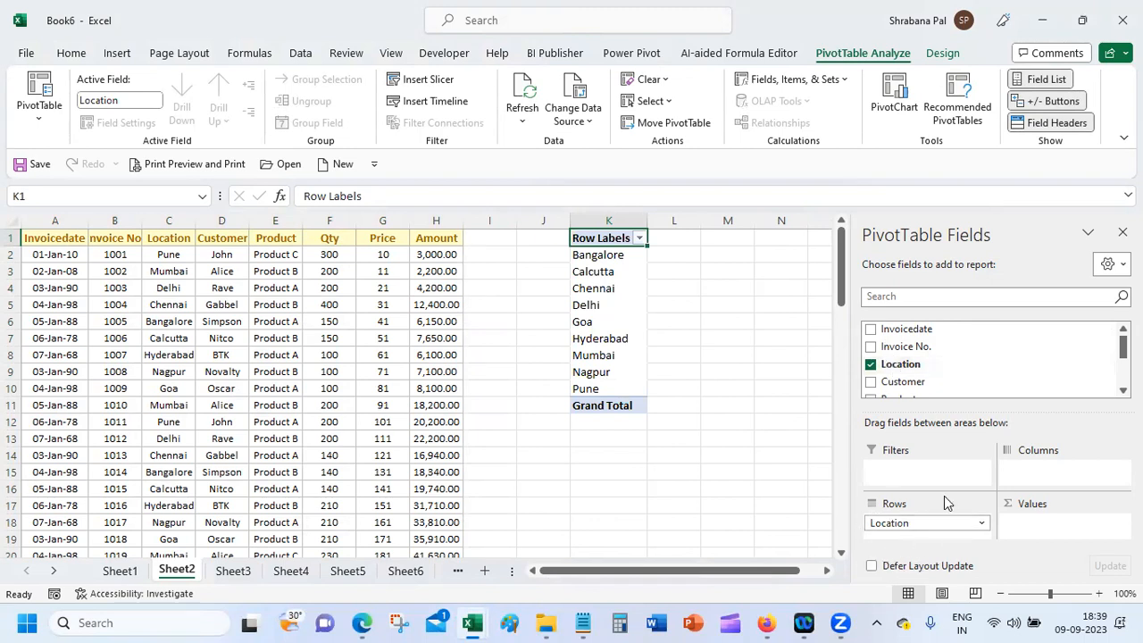
Step: Add Sum of Amount by Location to the PivotTable, remove both fields, then select C1:H76
scroll(893, 361, down, 3)
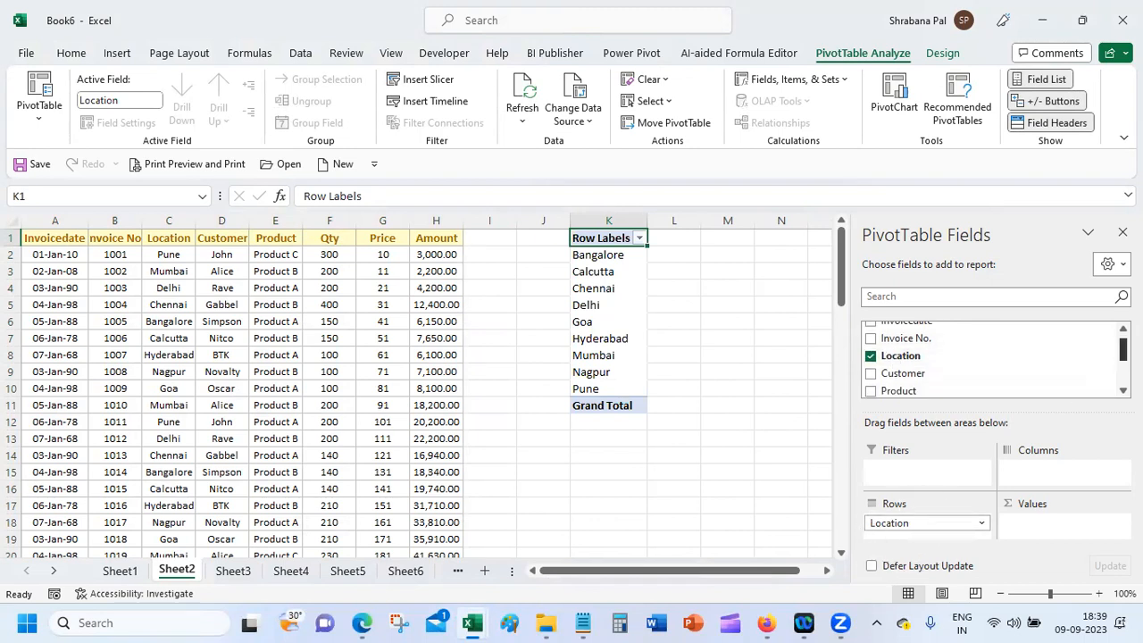
click(873, 369)
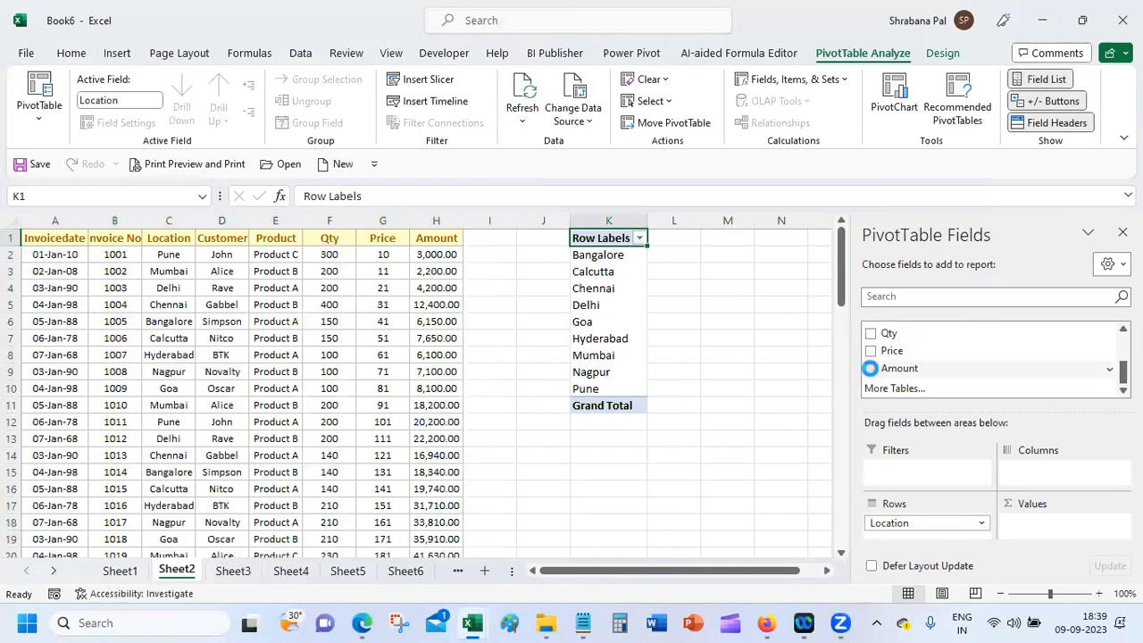
click(826, 572)
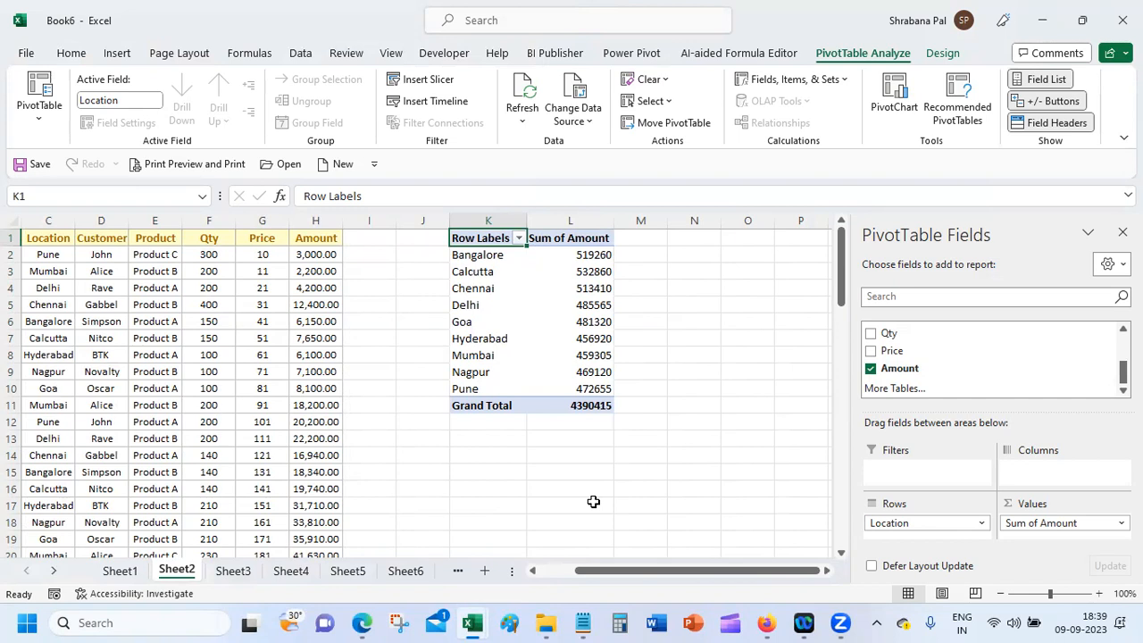
click(870, 368)
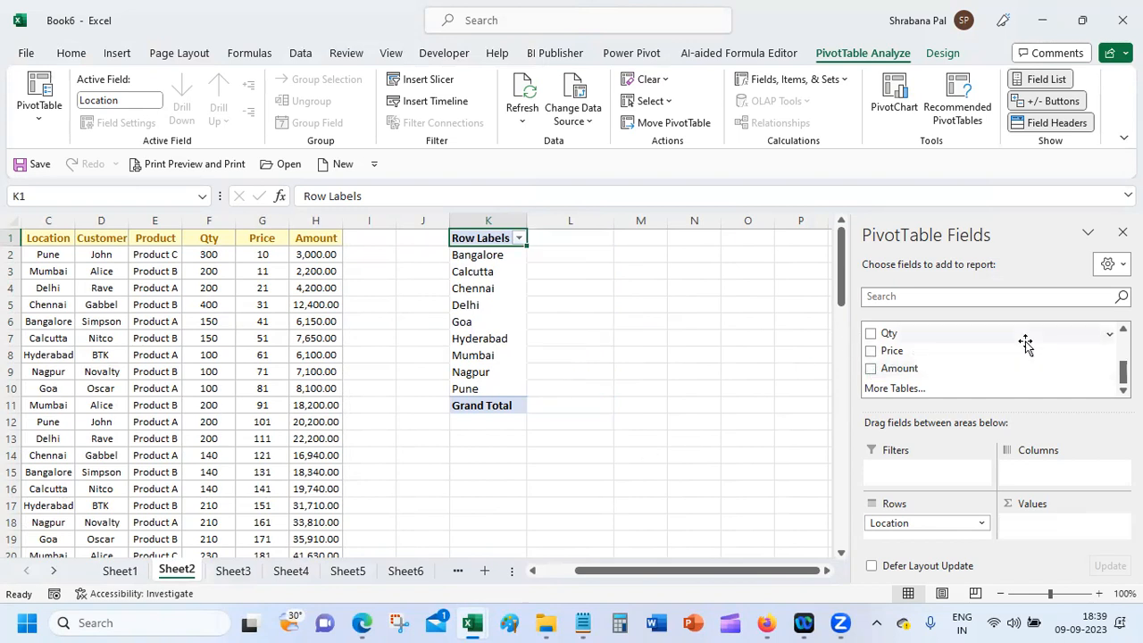
scroll(1108, 353, up, 2)
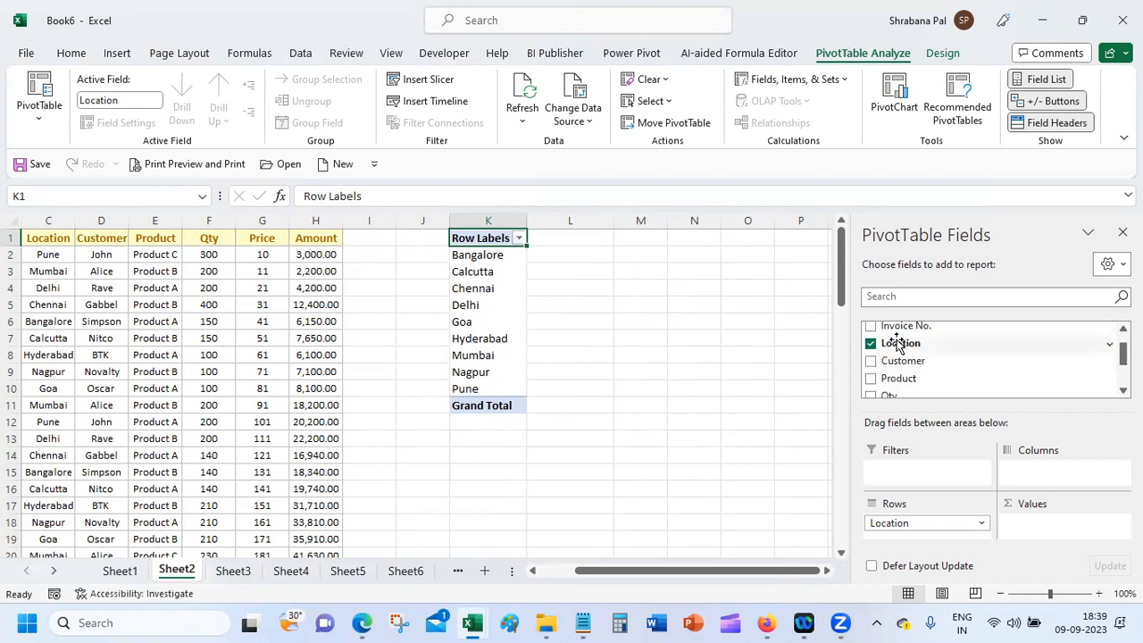
click(871, 343)
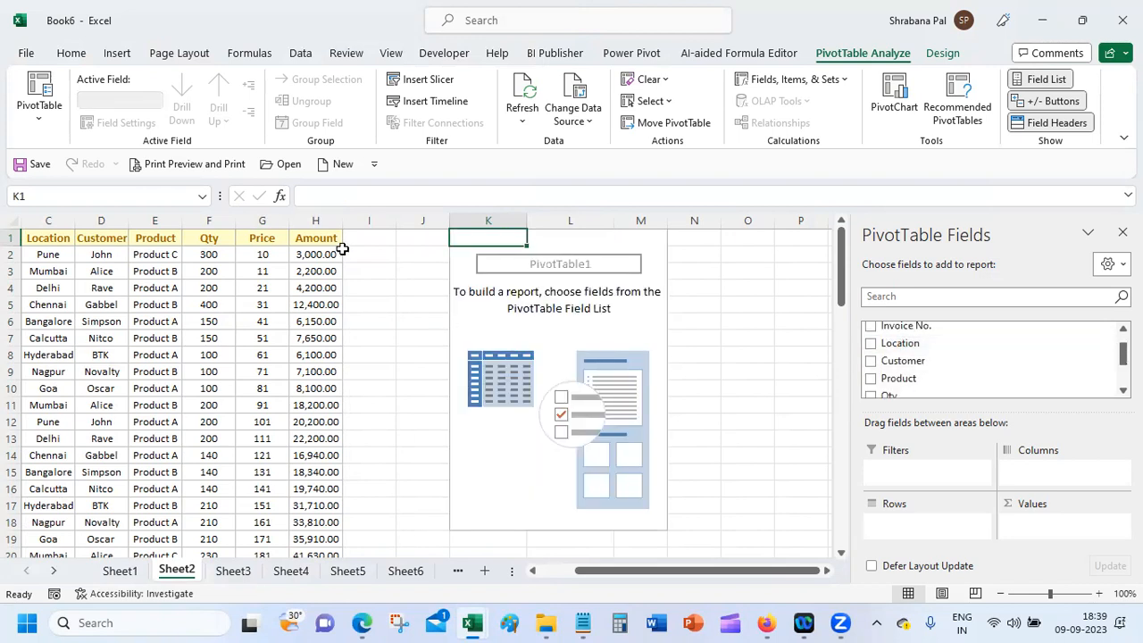
drag(30, 237, 311, 505)
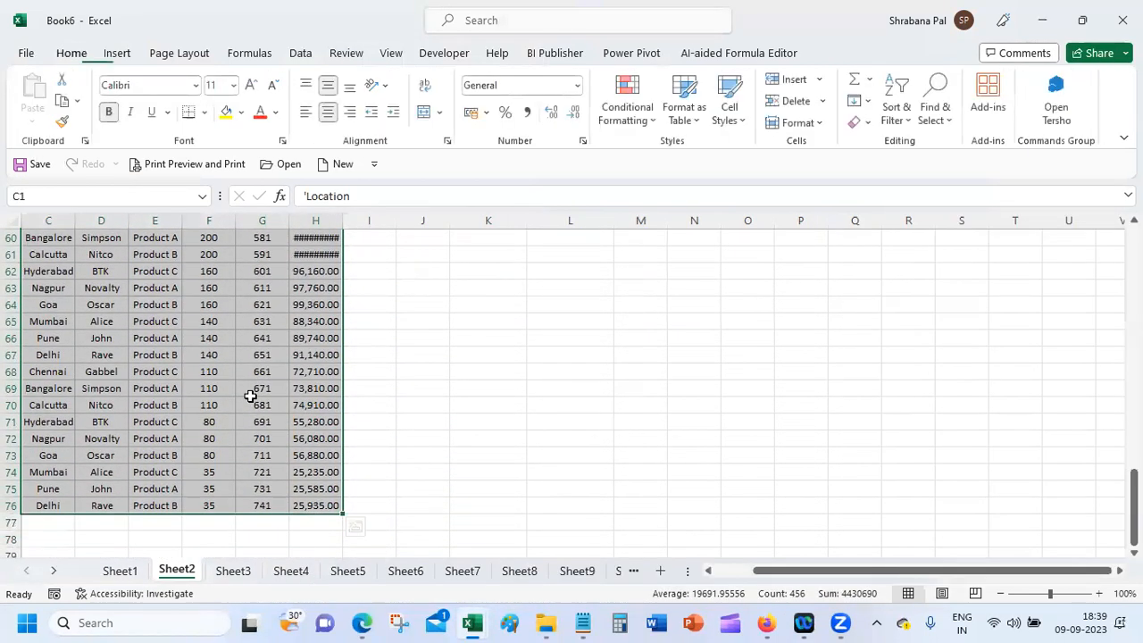
Step: Try moving cells inside PivotTable1 and dismiss the warning that they can't be changed
click(390, 325)
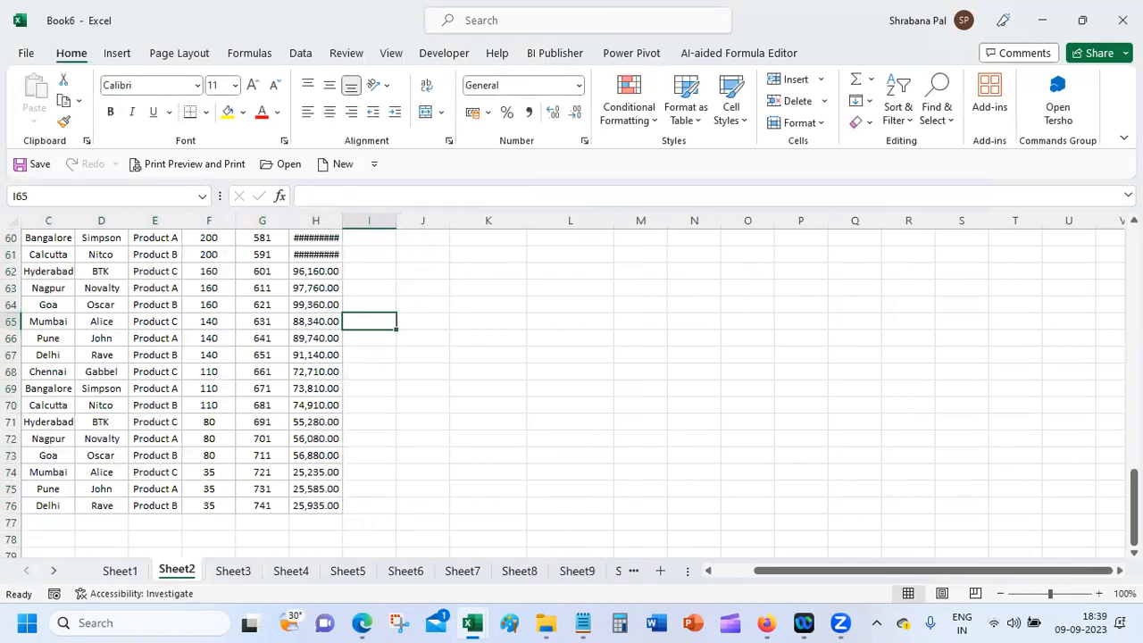
scroll(587, 300, up, 20)
click(665, 304)
click(665, 268)
click(667, 257)
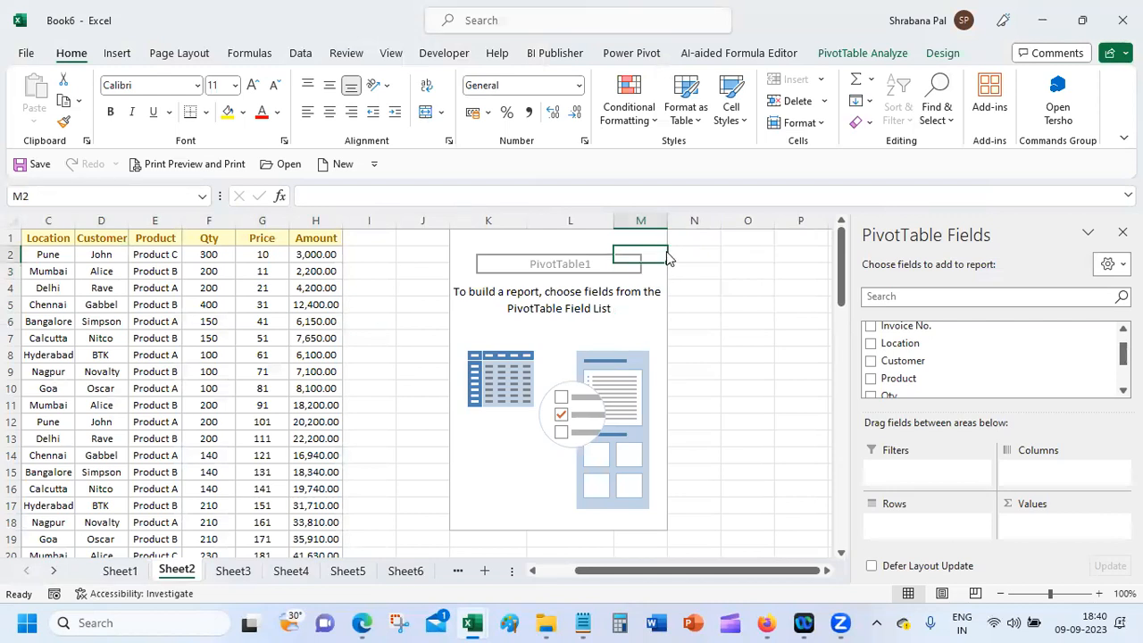
drag(665, 255, 666, 268)
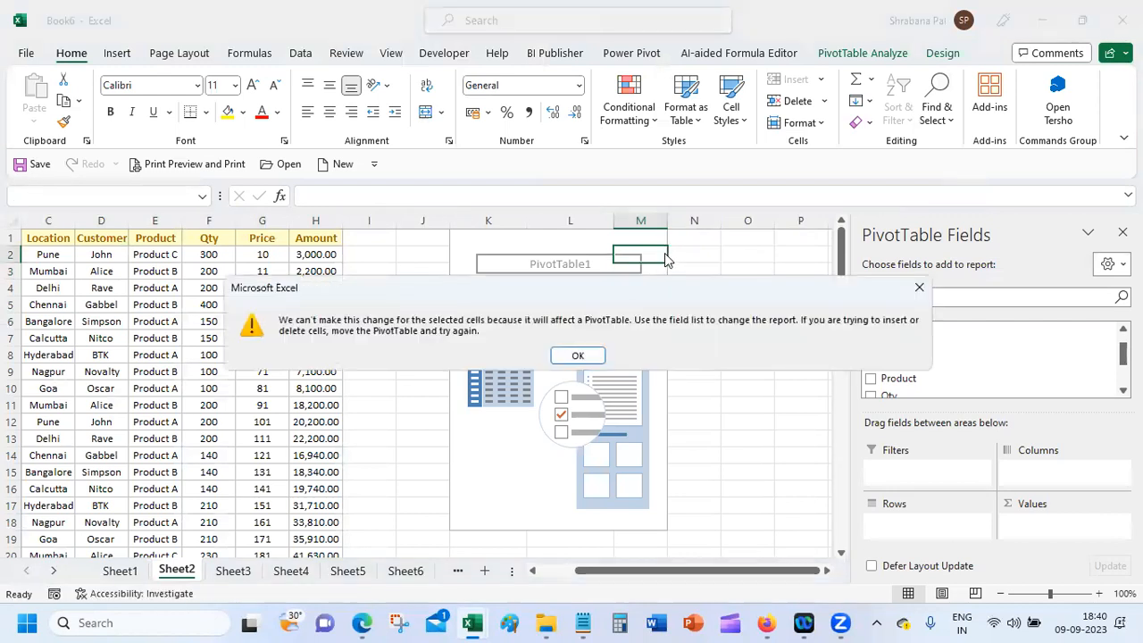
click(581, 357)
click(681, 344)
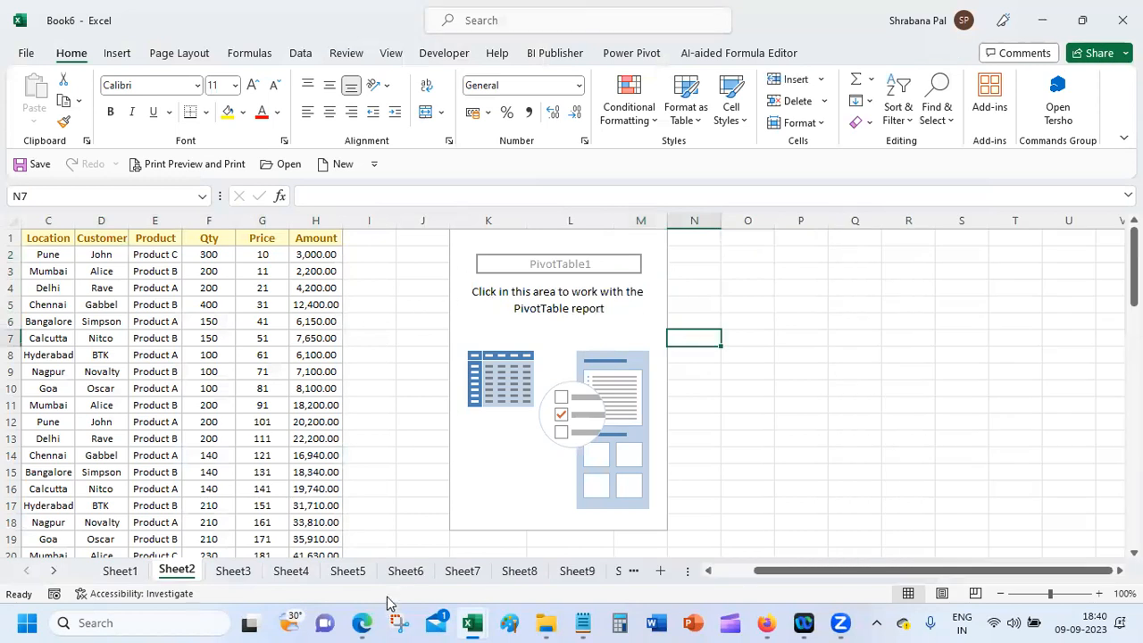
Step: Select J1:N19 and delete the cells, shifting left, to remove PivotTable1
drag(417, 536, 732, 443)
drag(674, 217, 677, 211)
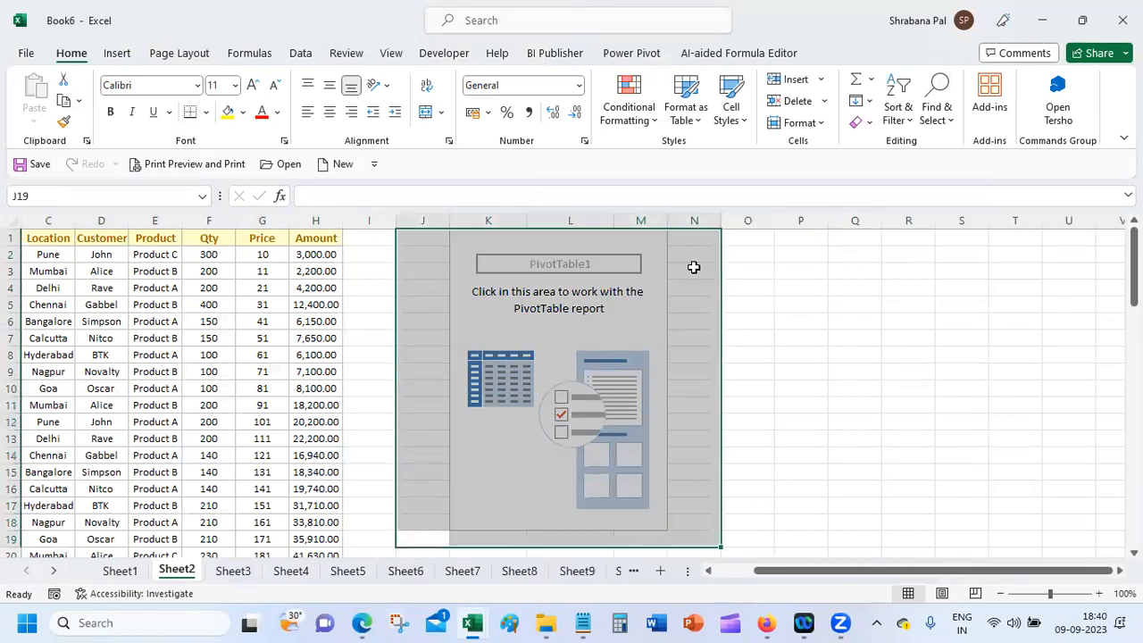
right_click(694, 268)
click(766, 319)
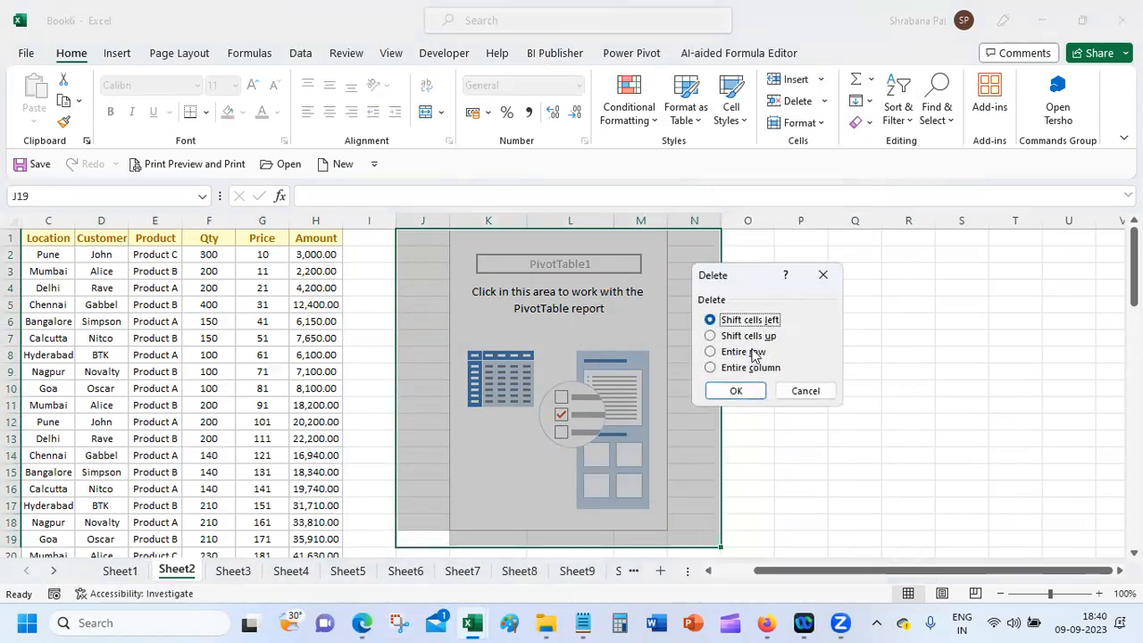
click(737, 391)
click(439, 256)
click(116, 53)
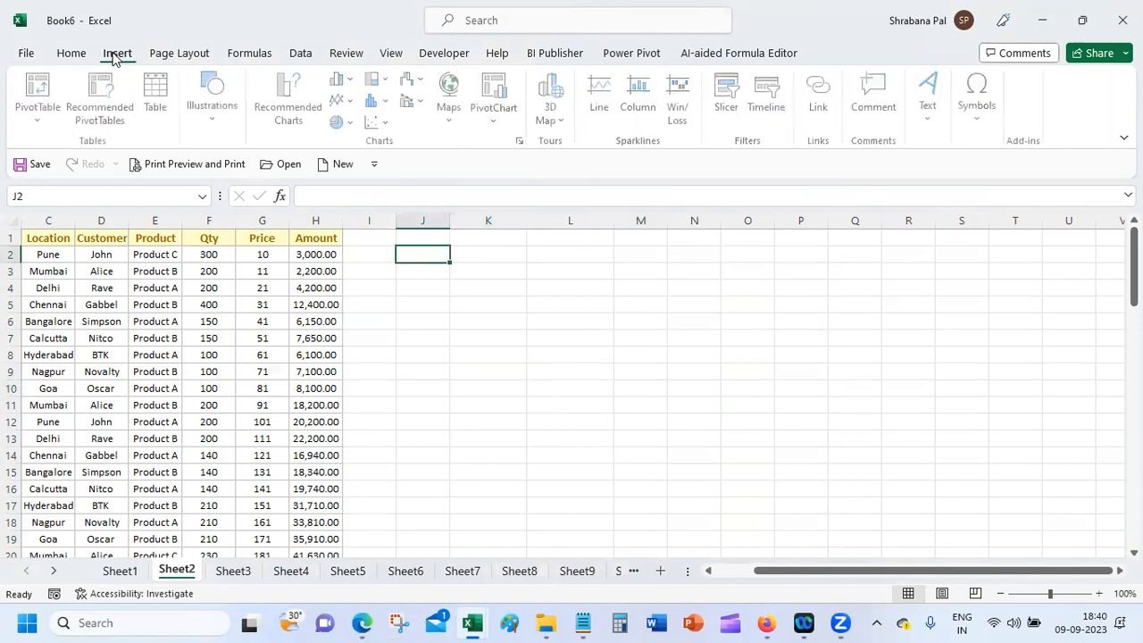
Step: Create PivotTable2 from the C1:H76 range at cell J2 on the same sheet
click(51, 89)
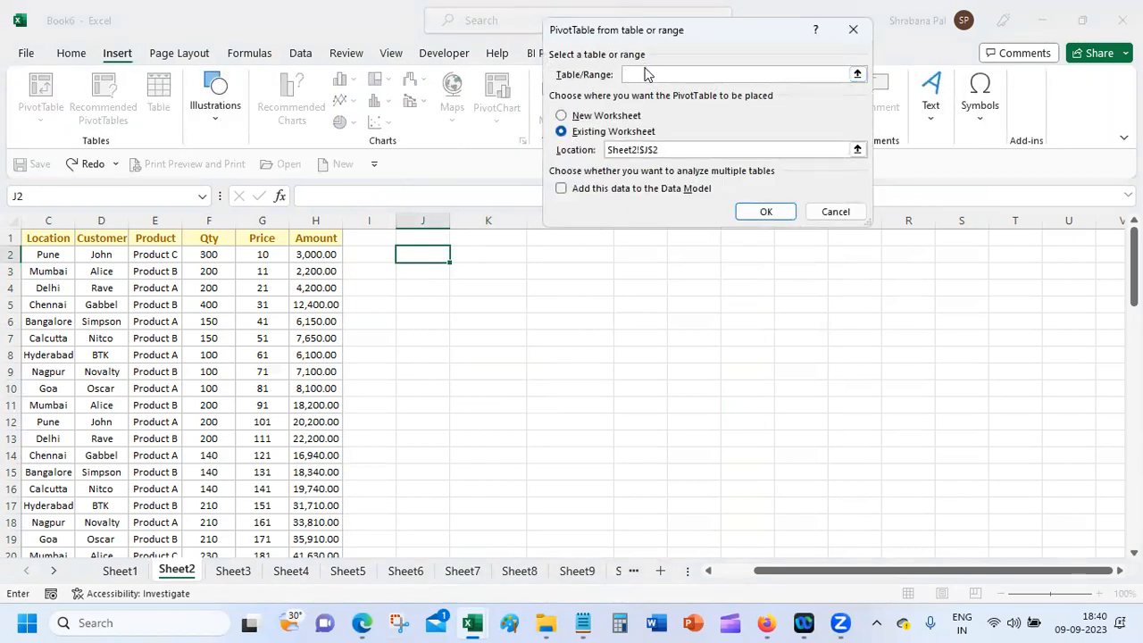
drag(39, 238, 308, 507)
click(701, 145)
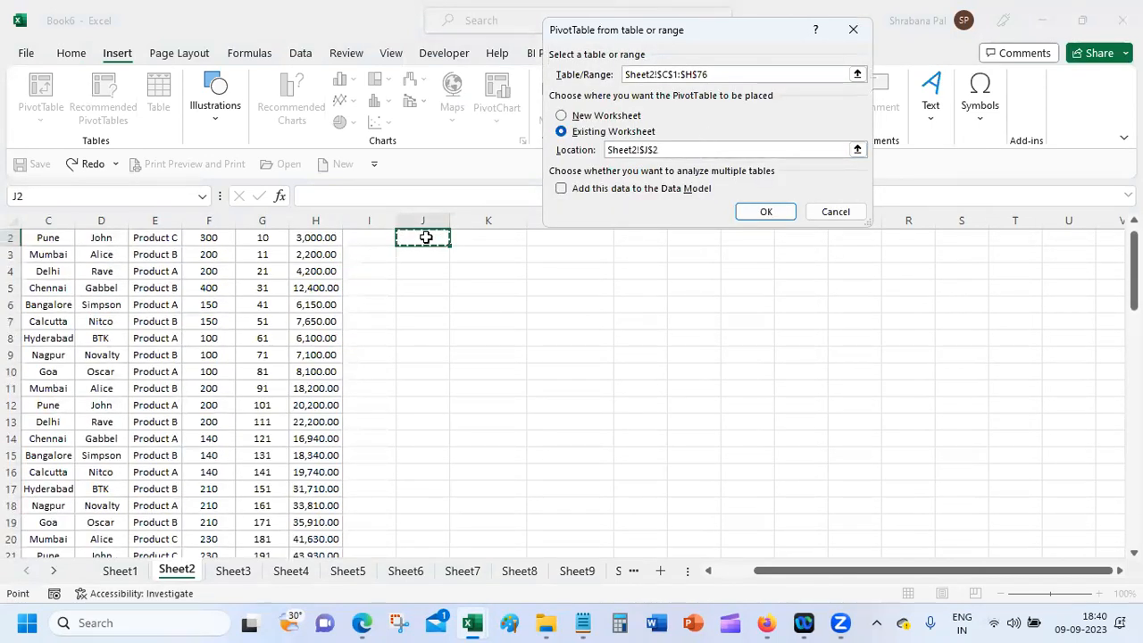
click(765, 212)
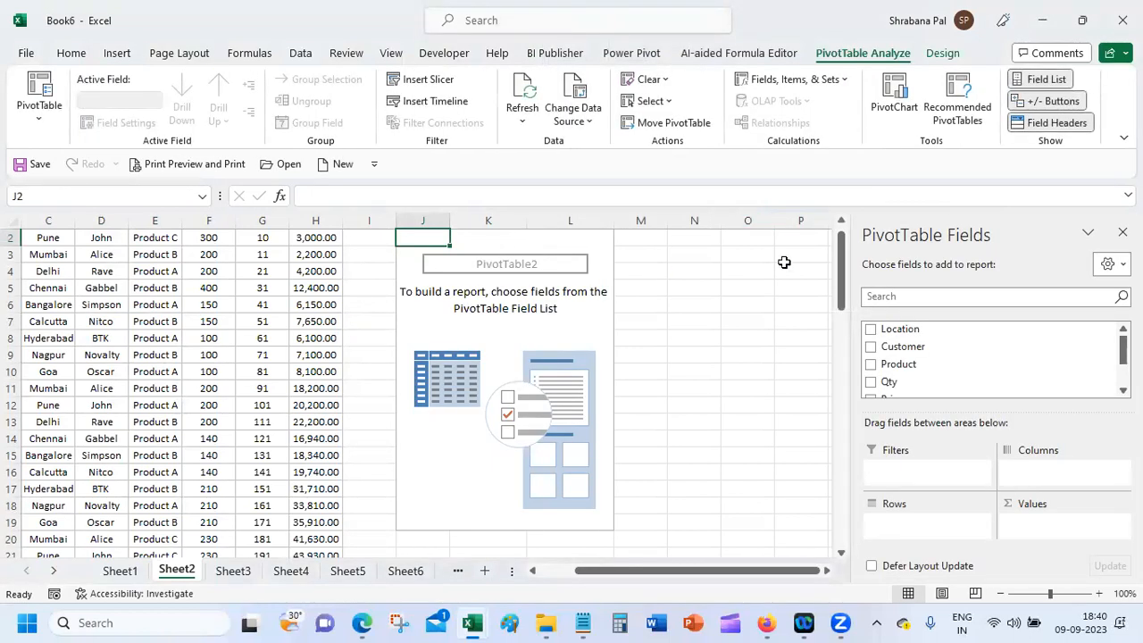
Step: Add Location to rows and Sum of Amount to values, then drag Customer toward the Columns area
click(840, 225)
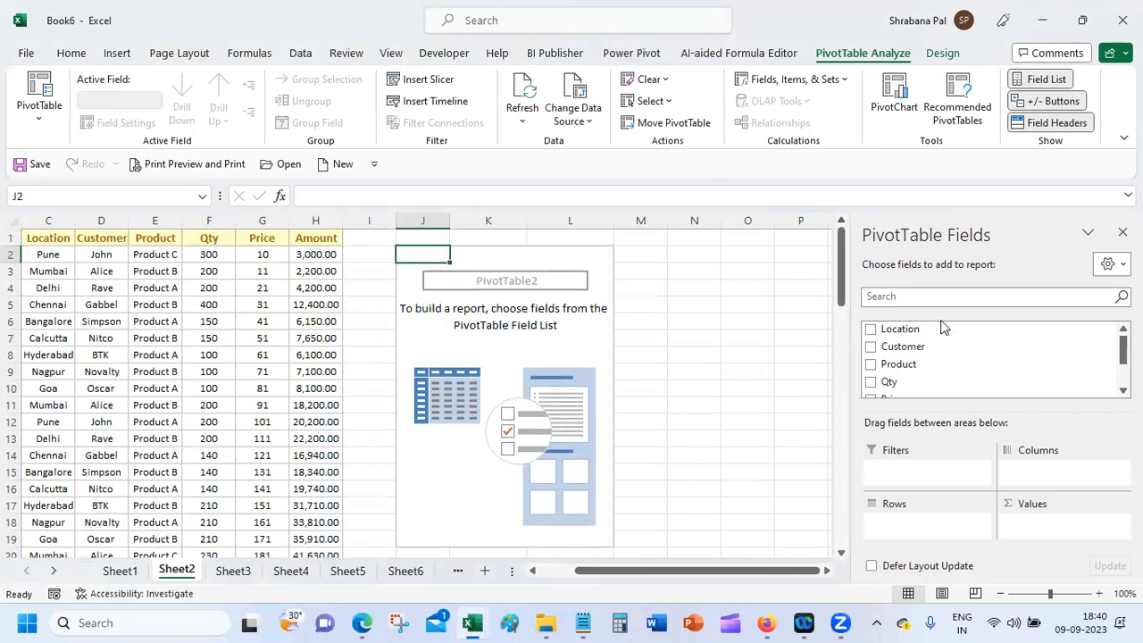
click(870, 330)
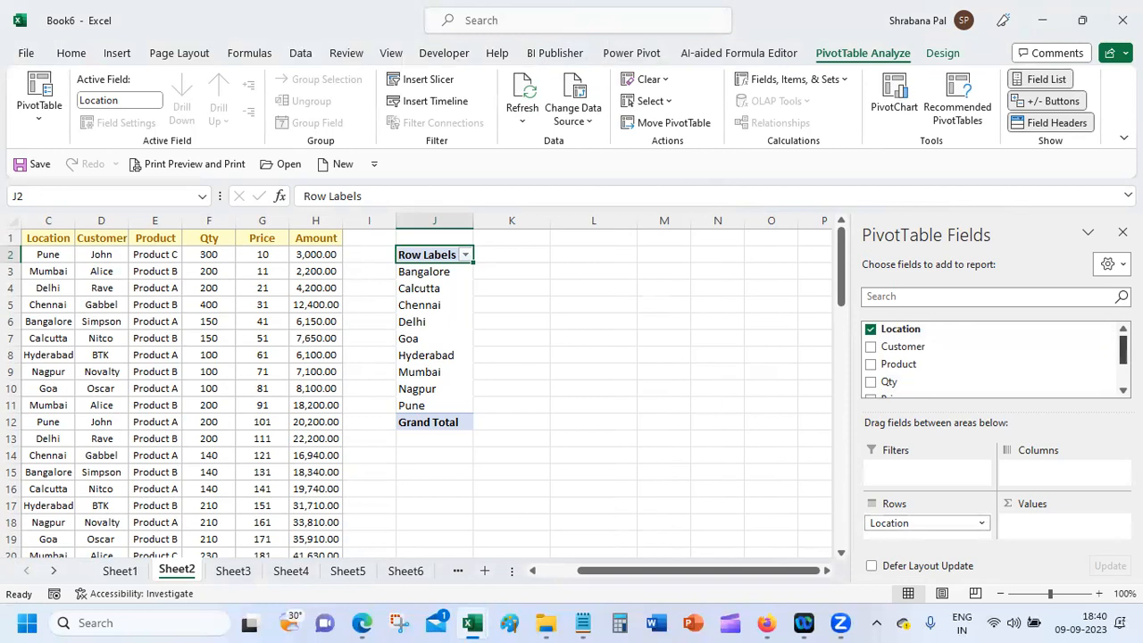
scroll(992, 360, down, 2)
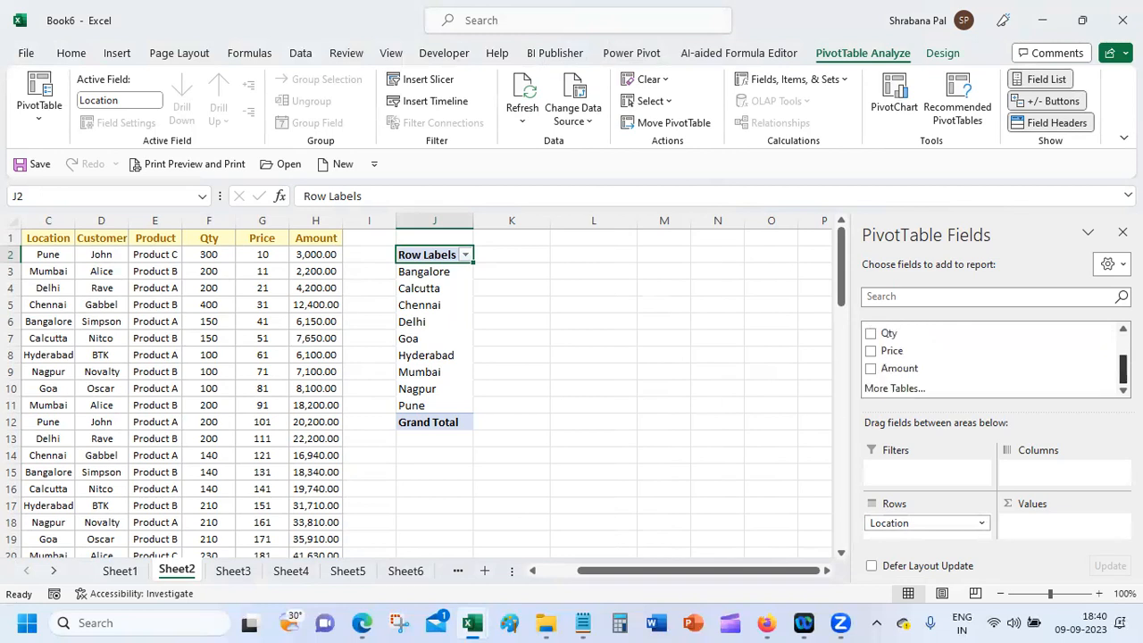
click(871, 369)
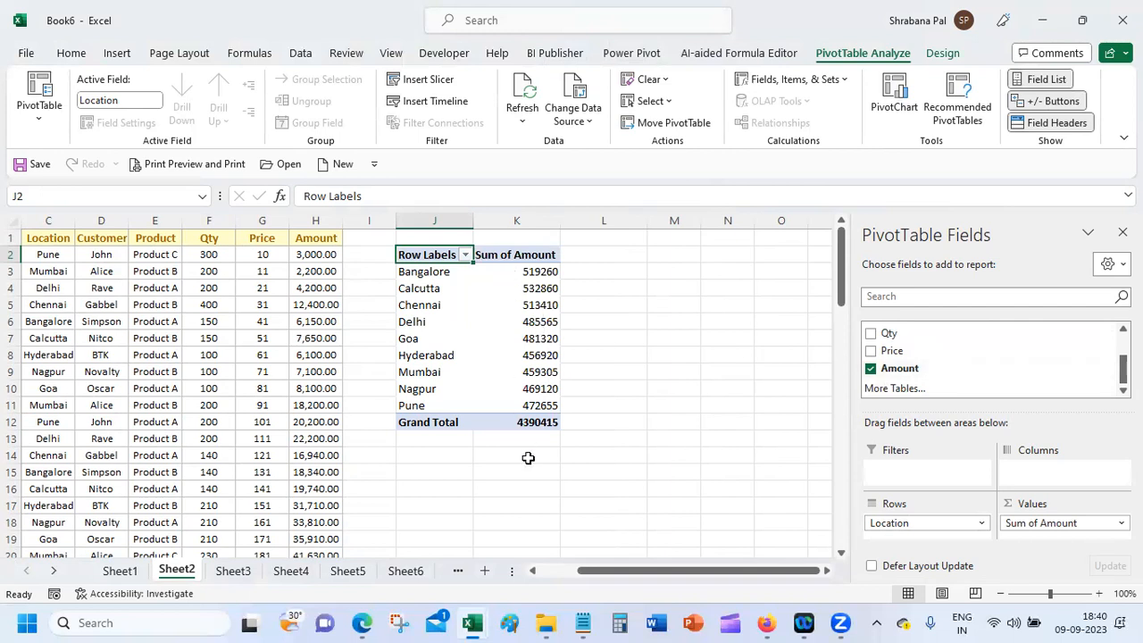
drag(1124, 368, 1124, 350)
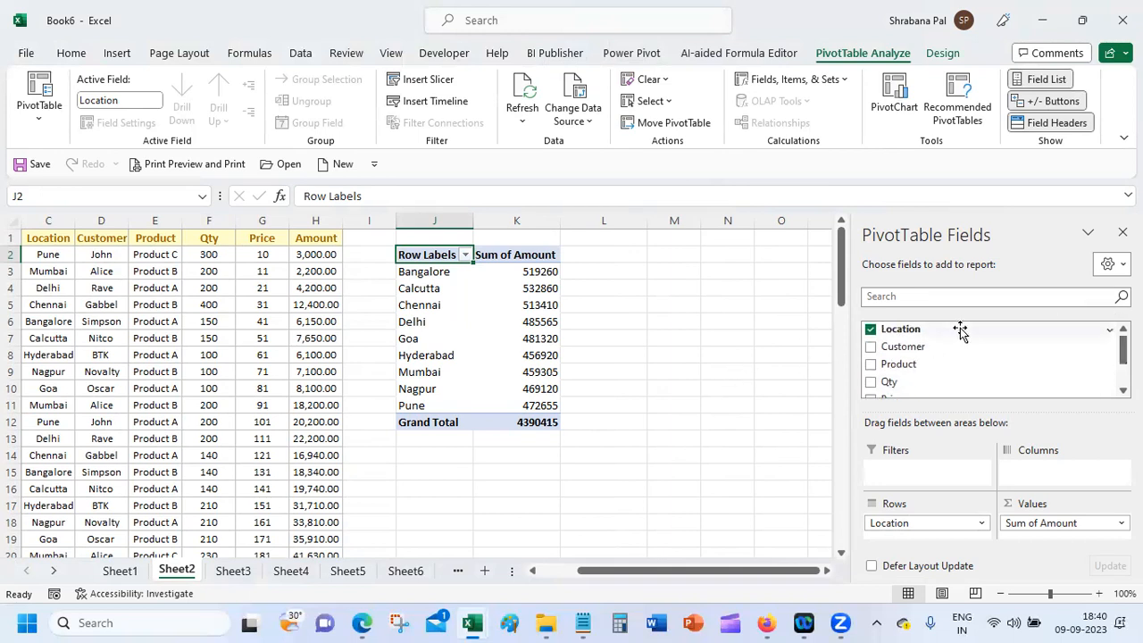
click(871, 348)
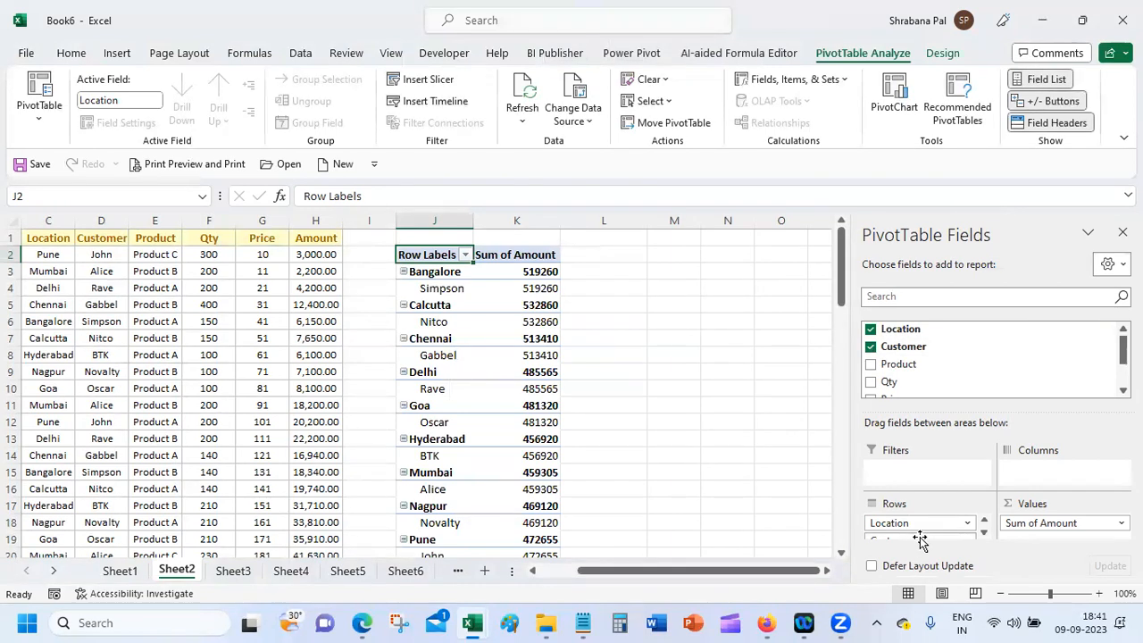
drag(914, 540, 1029, 480)
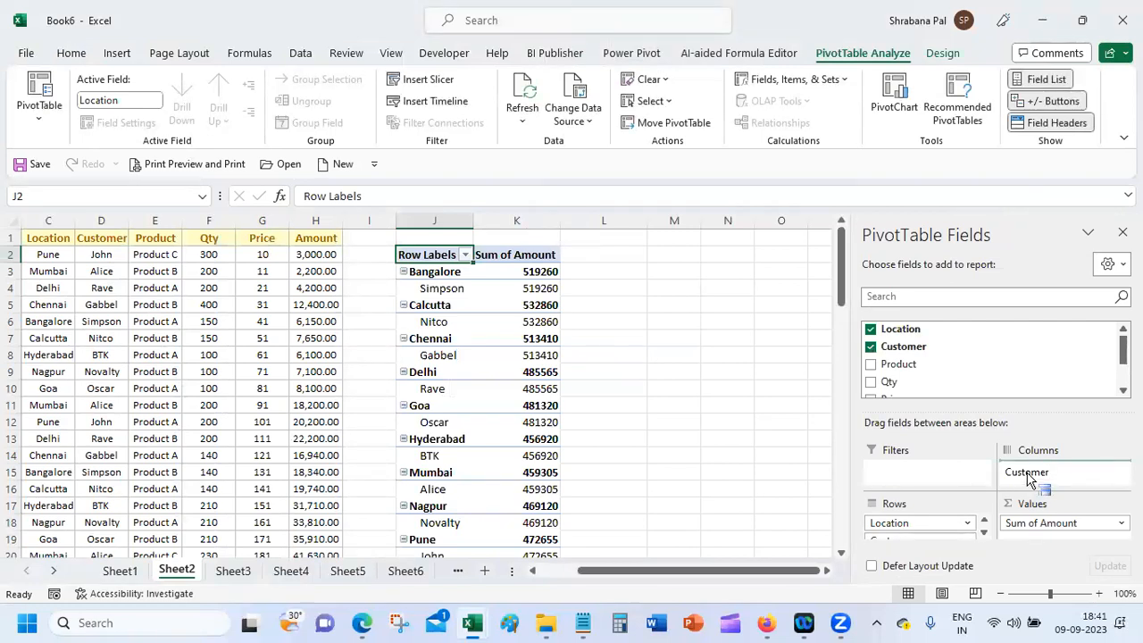
drag(1030, 479, 1030, 478)
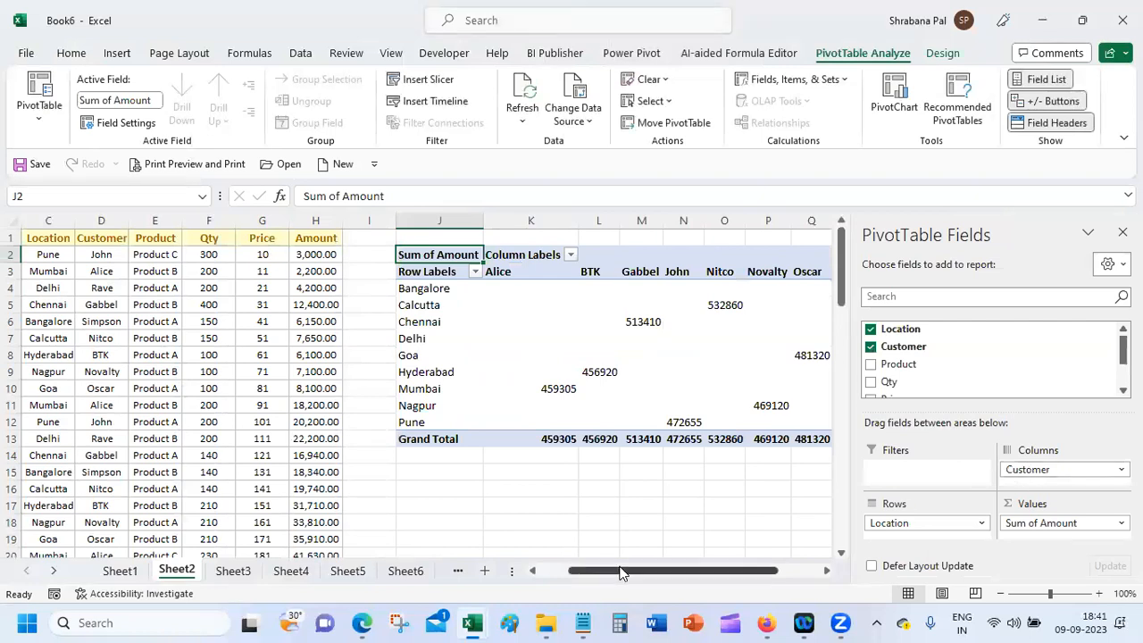
Step: Review the pivot's customer column headings, Alice to Rave, and the location row labels
drag(626, 571, 701, 571)
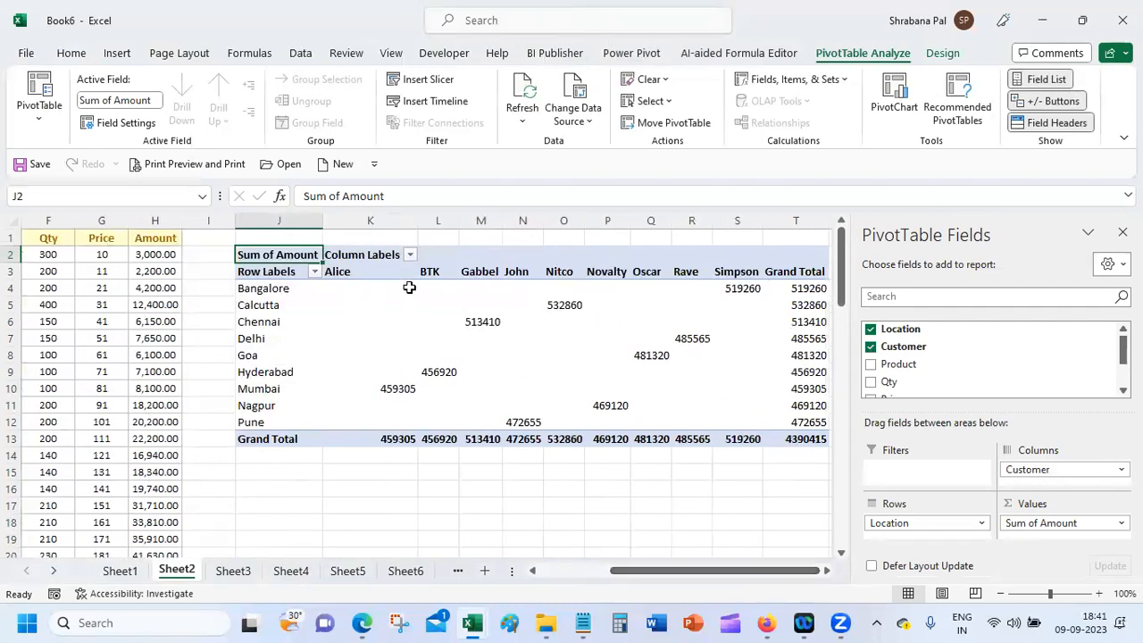
click(376, 274)
click(480, 273)
click(561, 268)
click(674, 276)
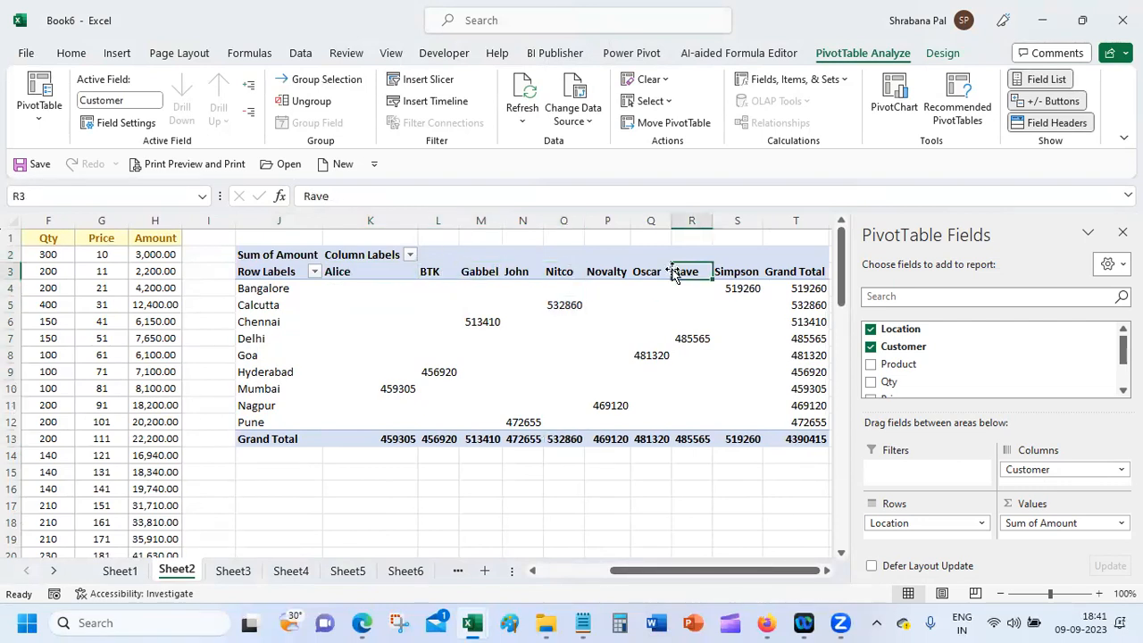
click(280, 277)
click(278, 280)
click(275, 288)
click(275, 305)
click(275, 338)
click(276, 372)
click(279, 403)
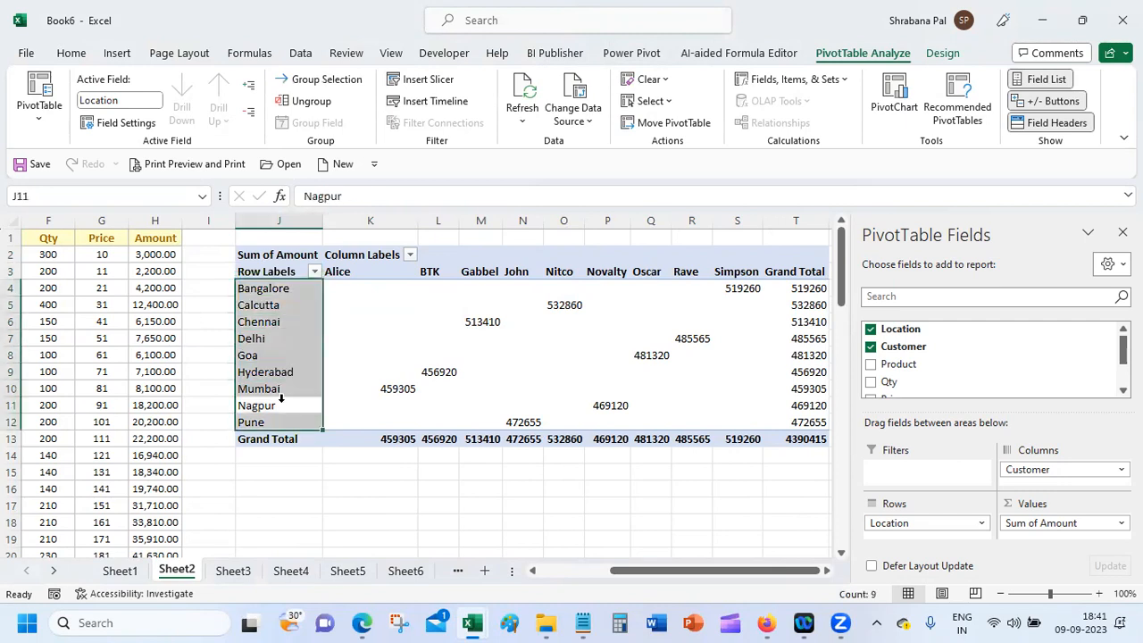
click(277, 390)
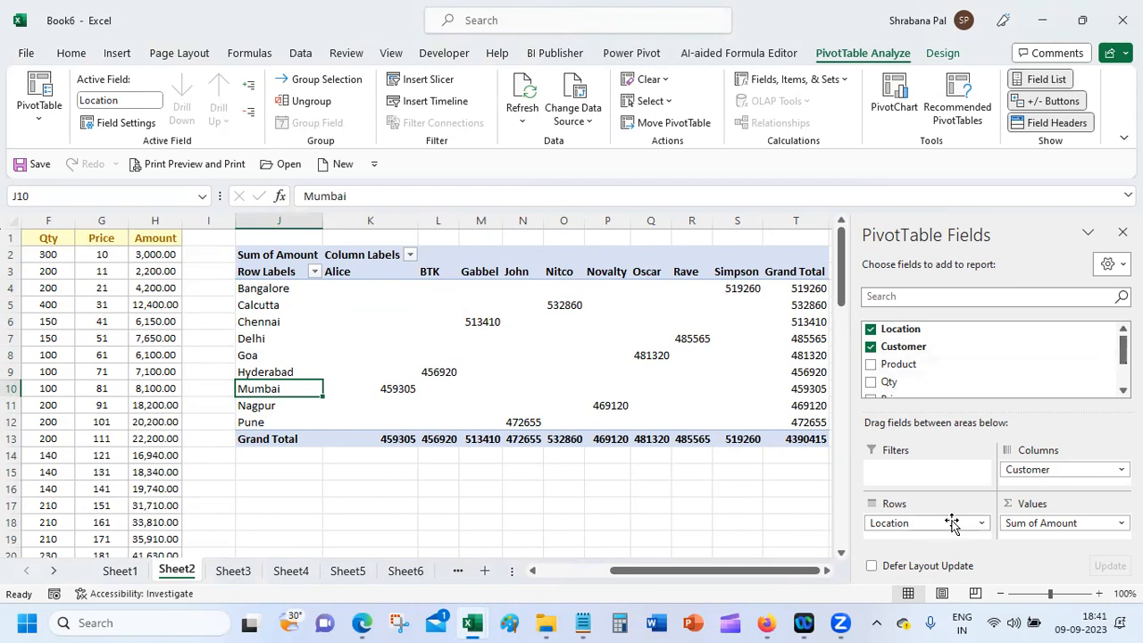
Step: Move Customer to the rows with cities as columns, and add Sum of Qty beside Sum of Amount
mouse_move(1045, 469)
mouse_down()
mouse_move(906, 523)
mouse_move(1057, 479)
mouse_up()
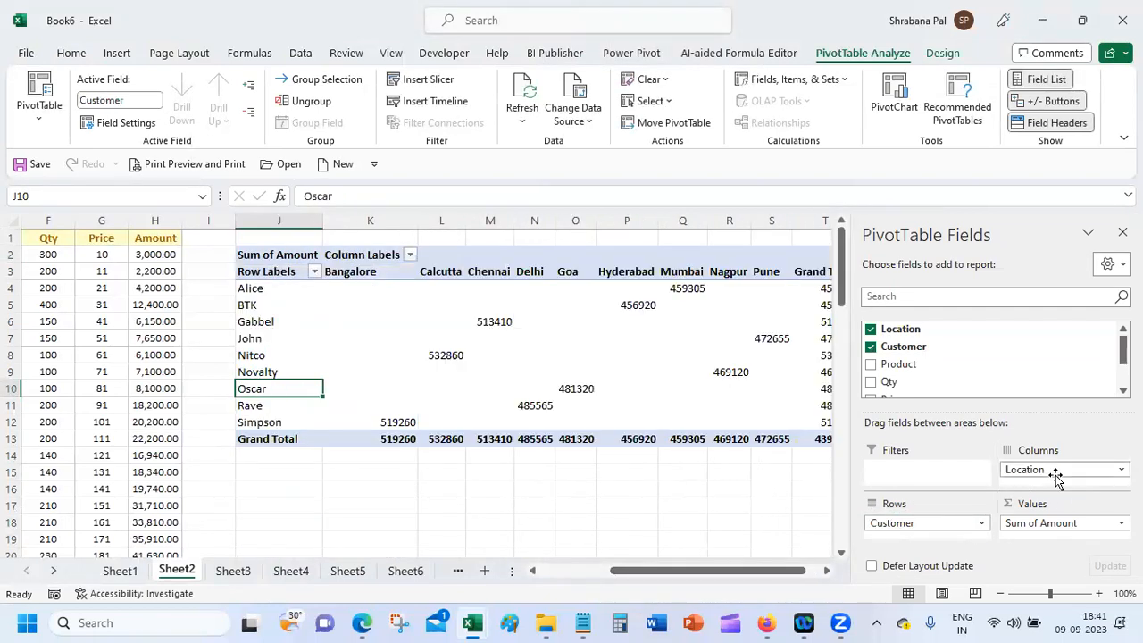
click(251, 289)
drag(356, 224, 750, 217)
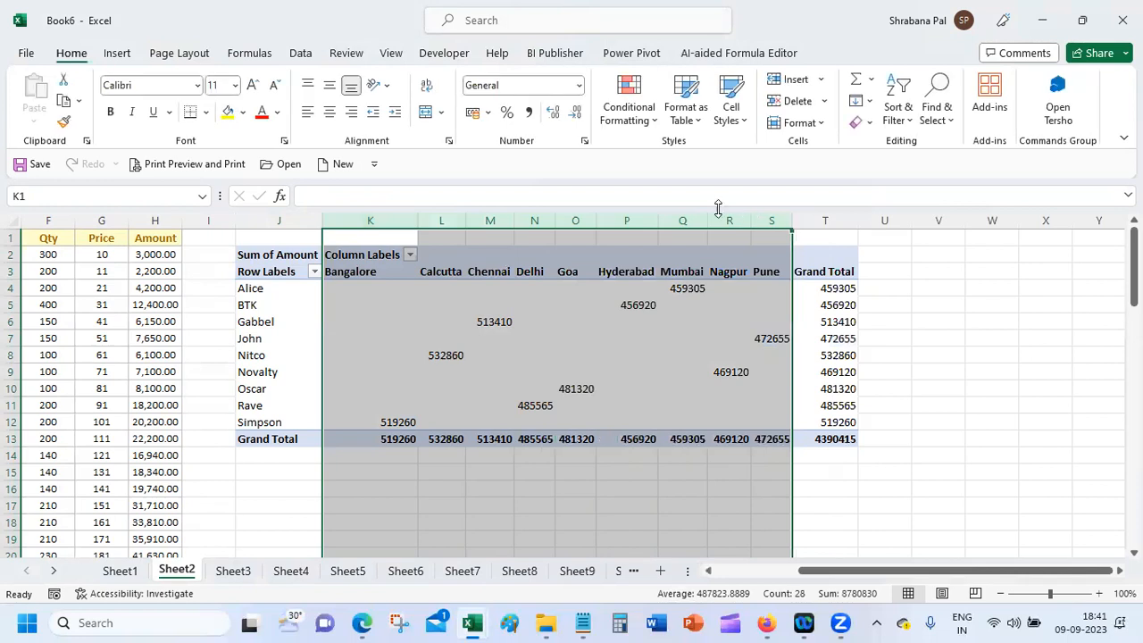
click(306, 456)
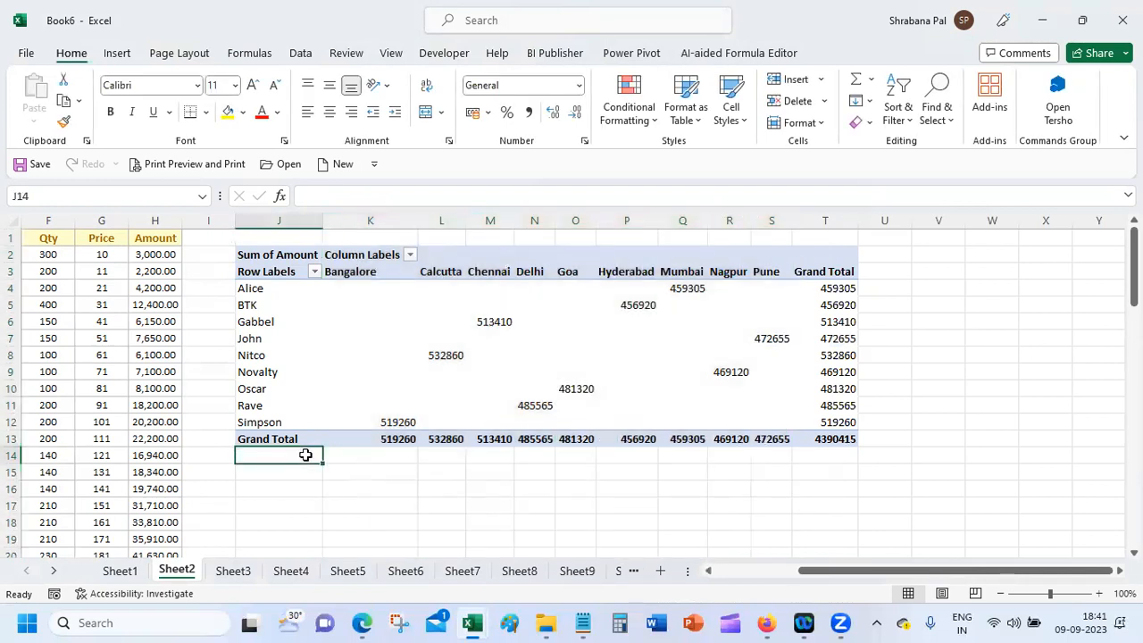
click(502, 334)
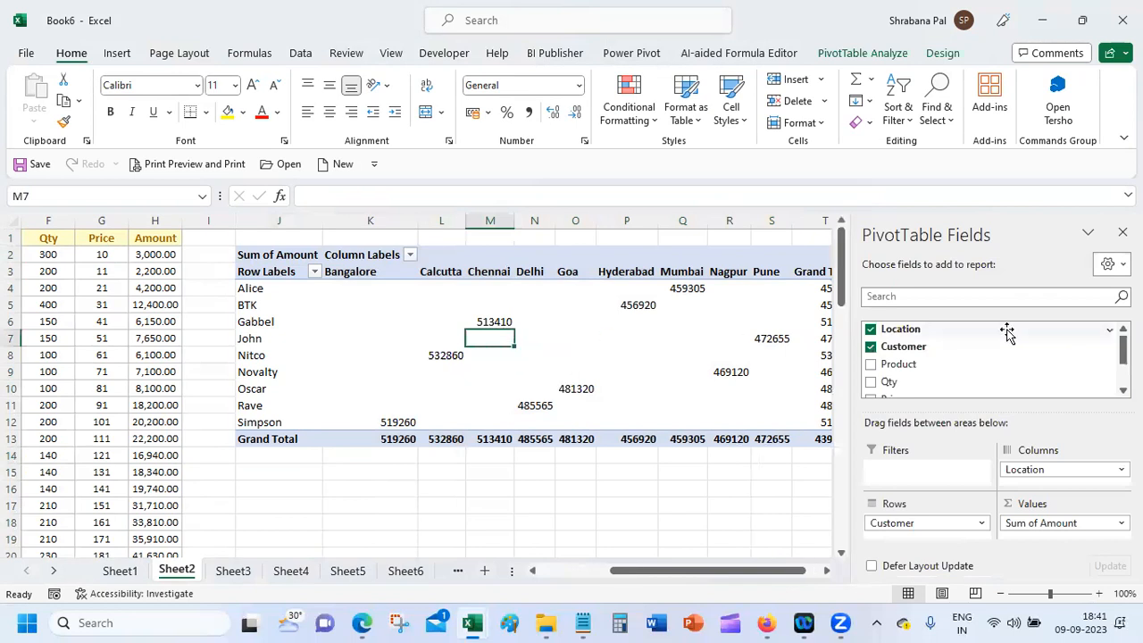
click(870, 382)
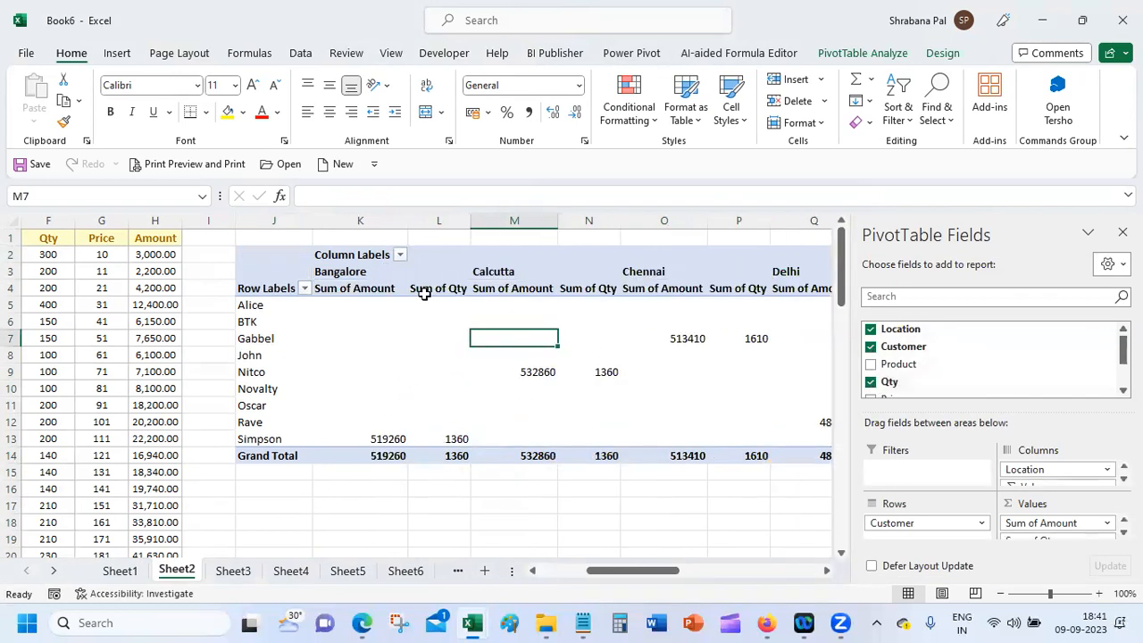
Step: Nest Product rows under each customer and check the Sum of Amount and Sum of Qty columns
click(429, 280)
click(434, 286)
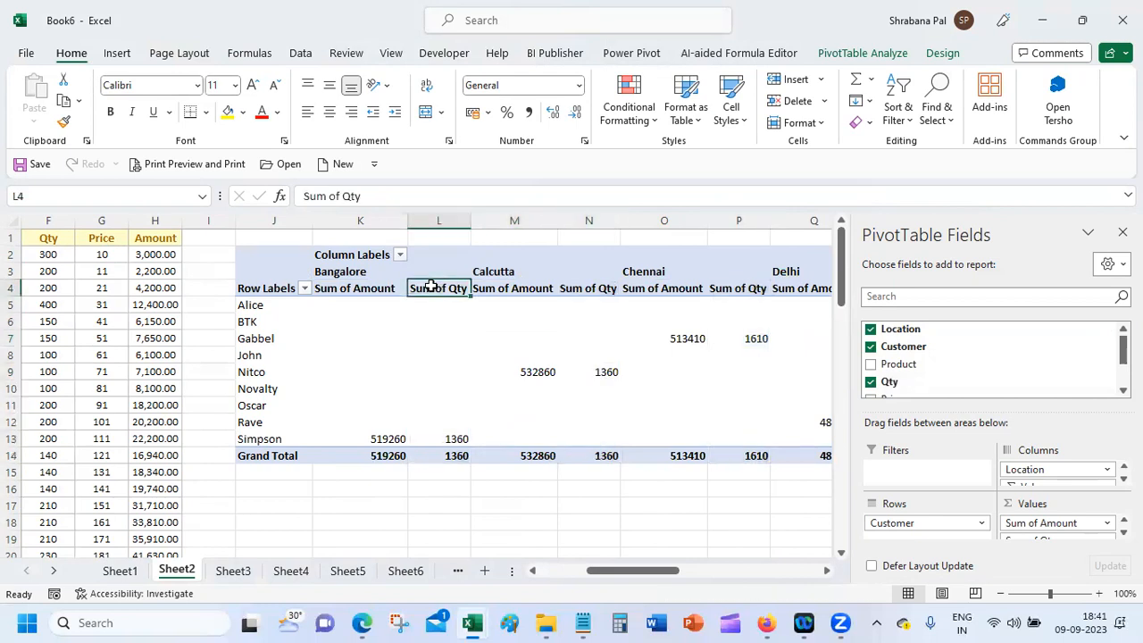
click(369, 296)
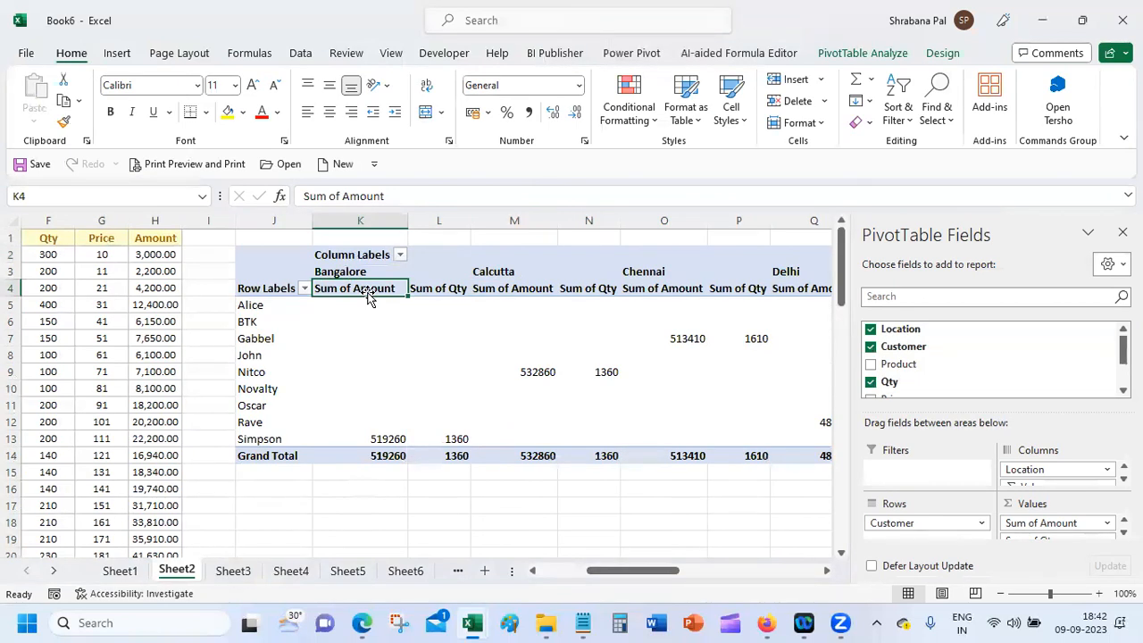
click(871, 365)
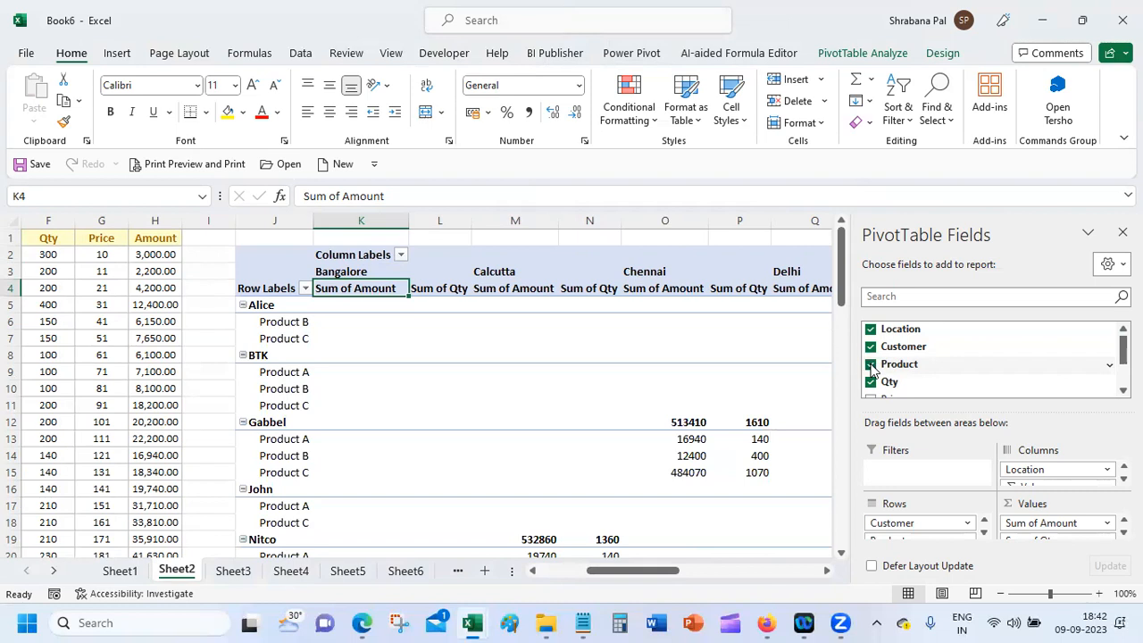
click(279, 323)
click(266, 340)
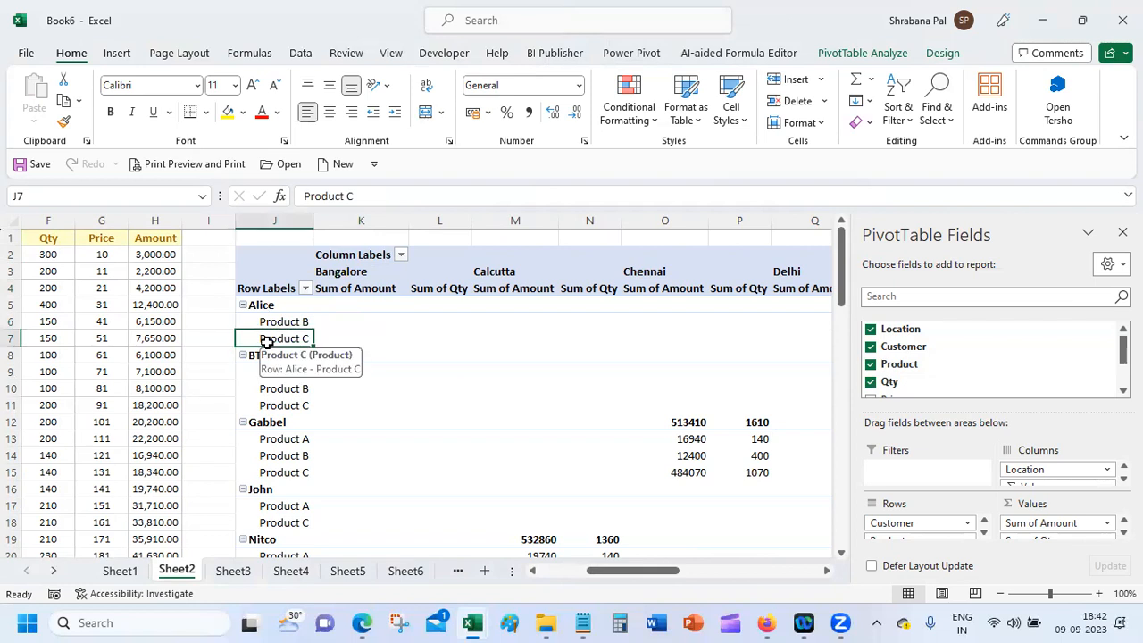
Step: Review the Bangalore, Calcutta, Chennai and Delhi location columns of the pivot
click(371, 272)
click(507, 269)
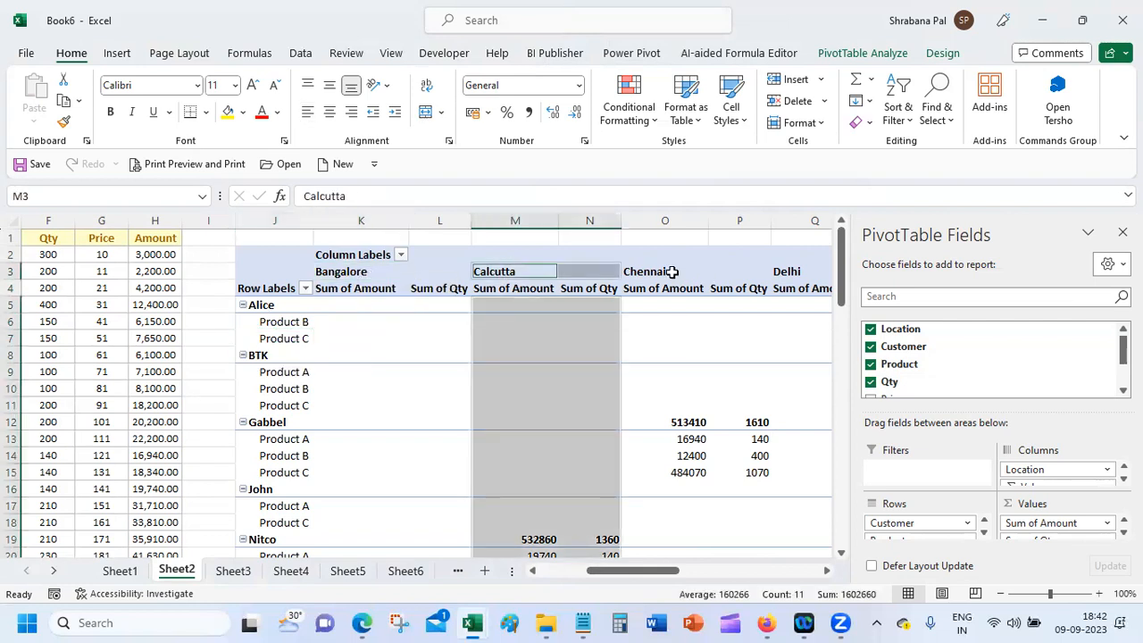
click(669, 271)
click(666, 220)
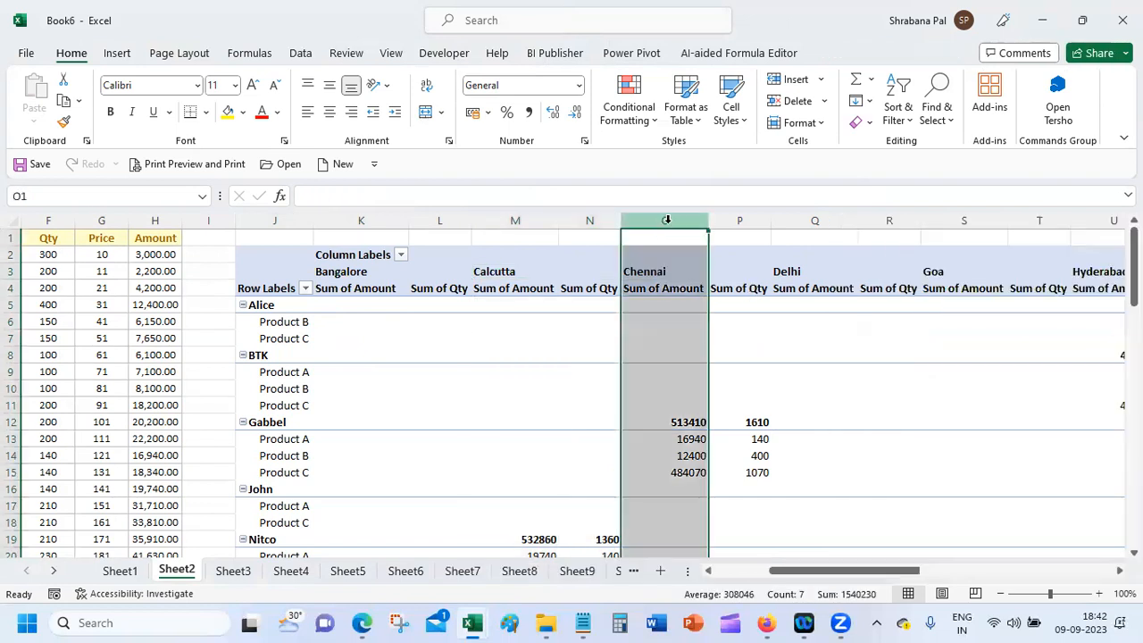
click(791, 270)
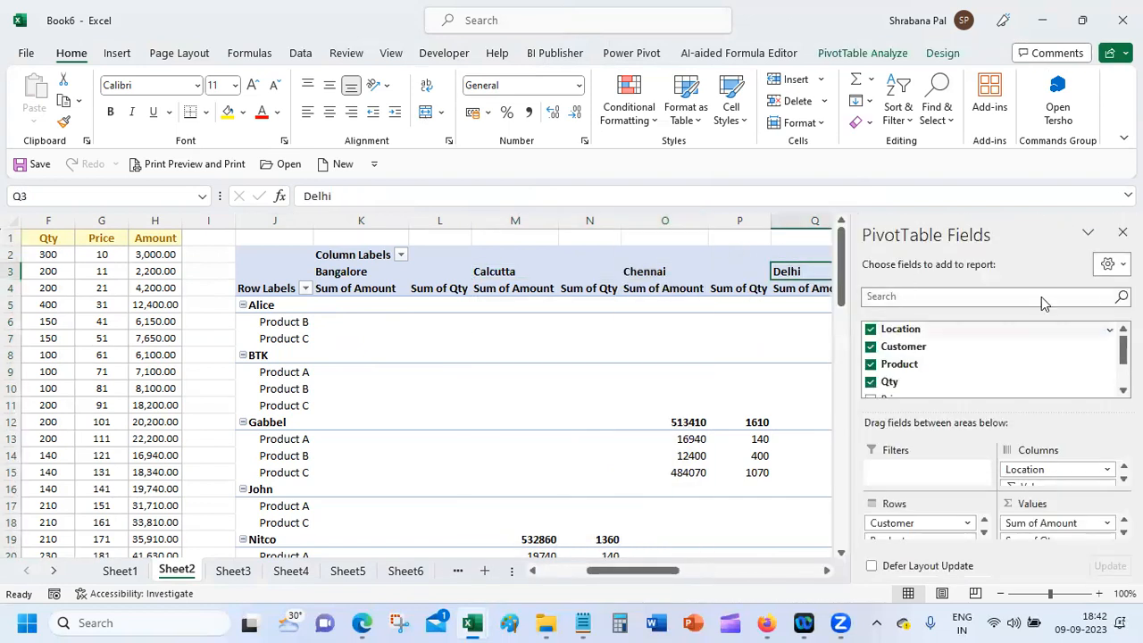
Step: Hide the PivotTable Fields pane, then reopen it from PivotTable Analyze > Field List
click(1123, 232)
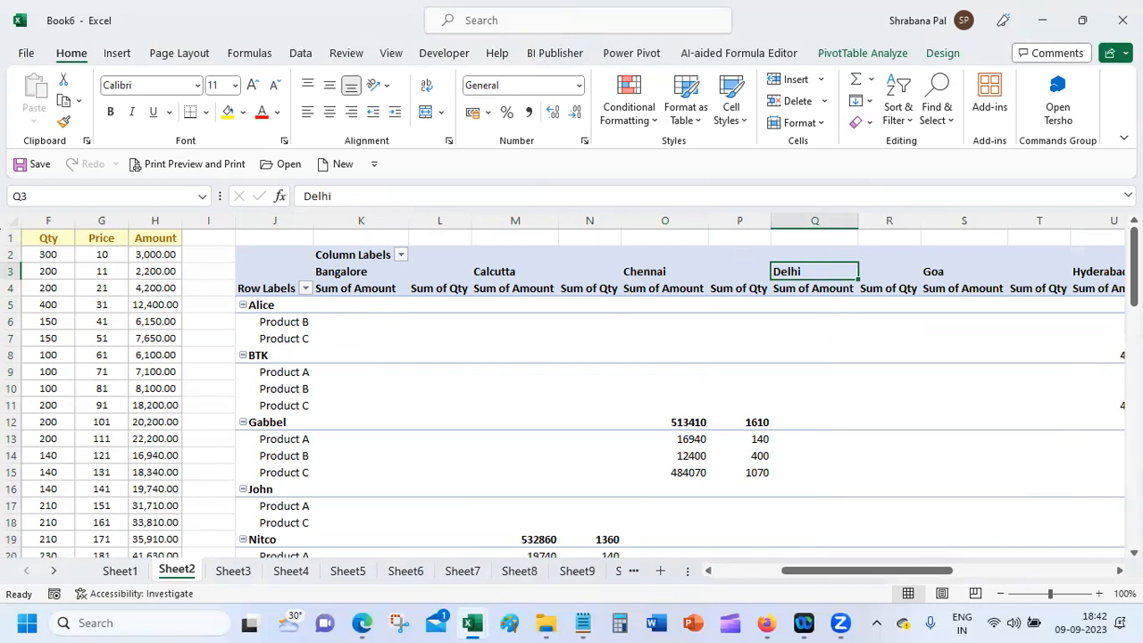
scroll(571, 393, right, 3)
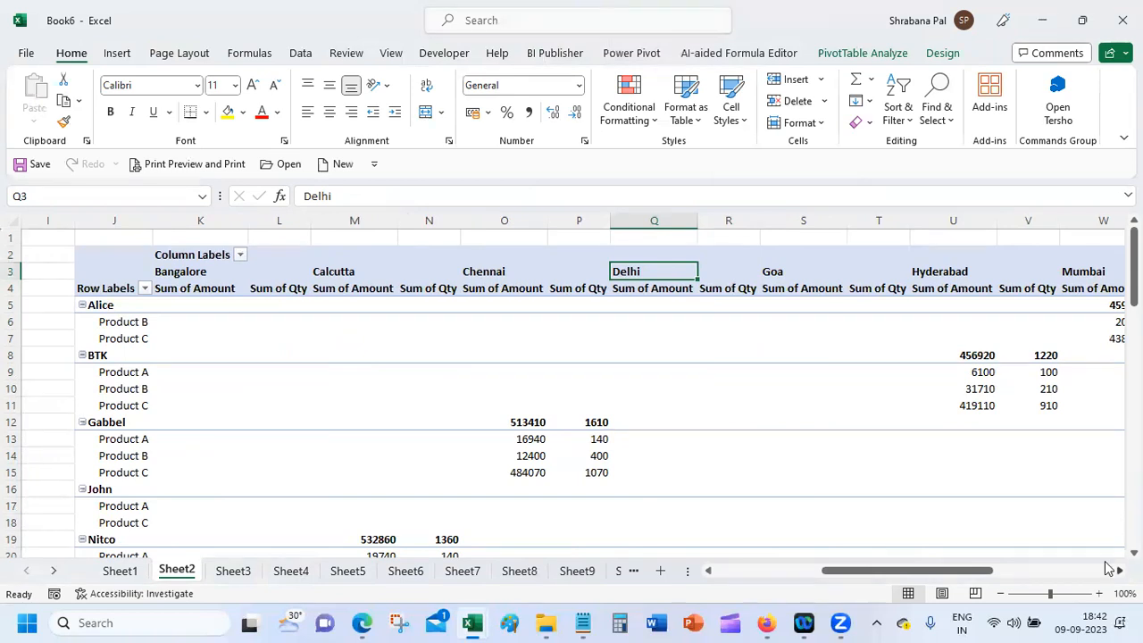
click(183, 322)
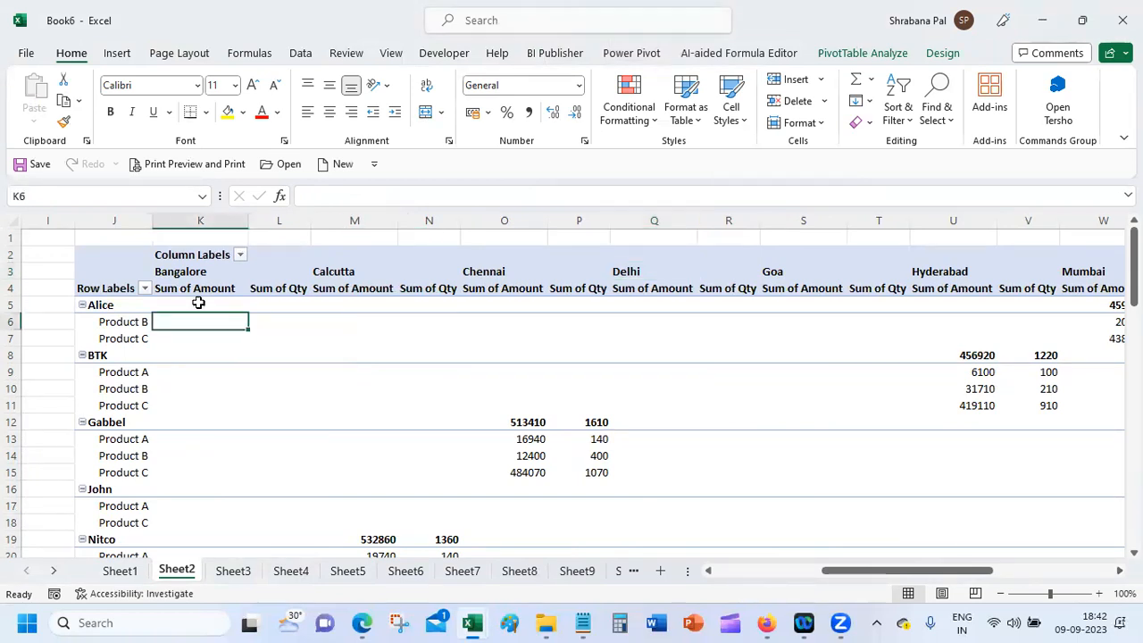
drag(961, 572, 399, 607)
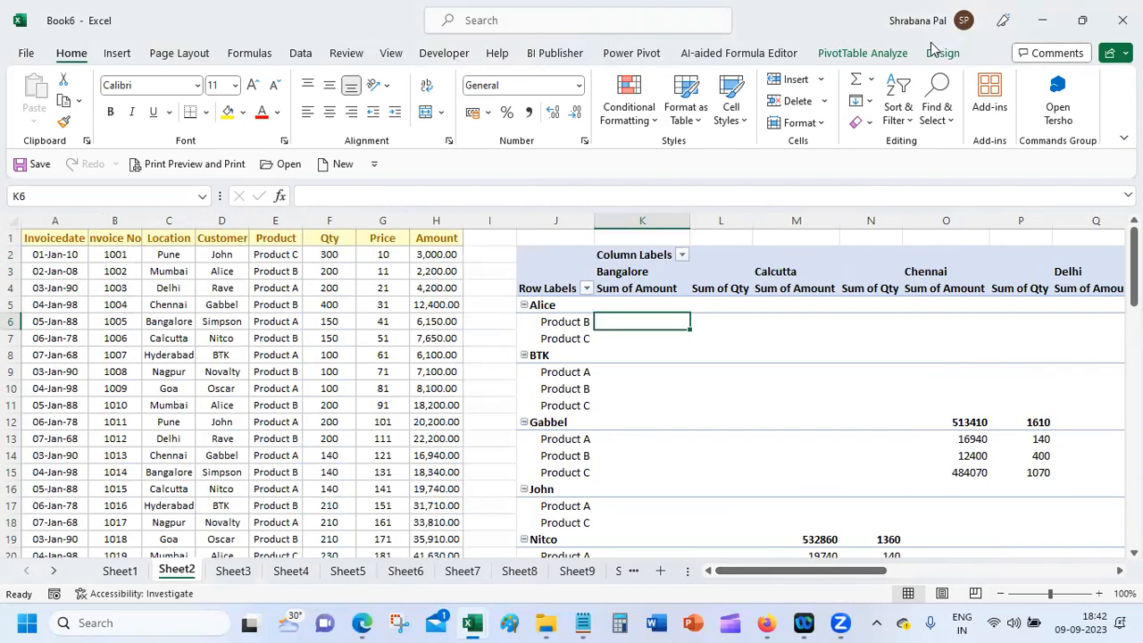
click(296, 52)
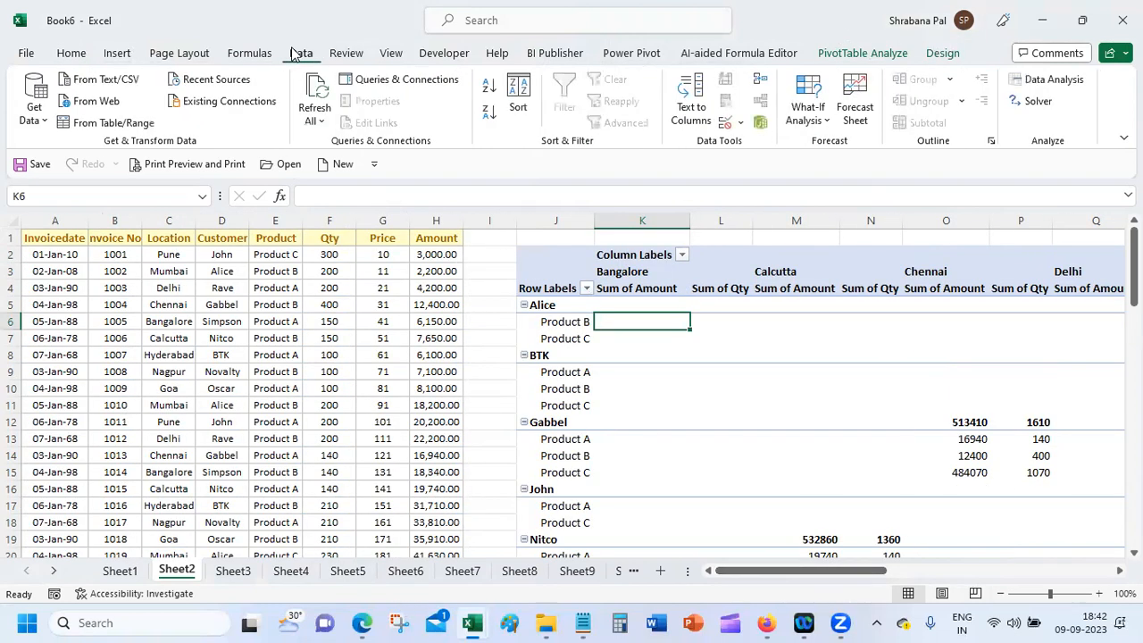
click(83, 54)
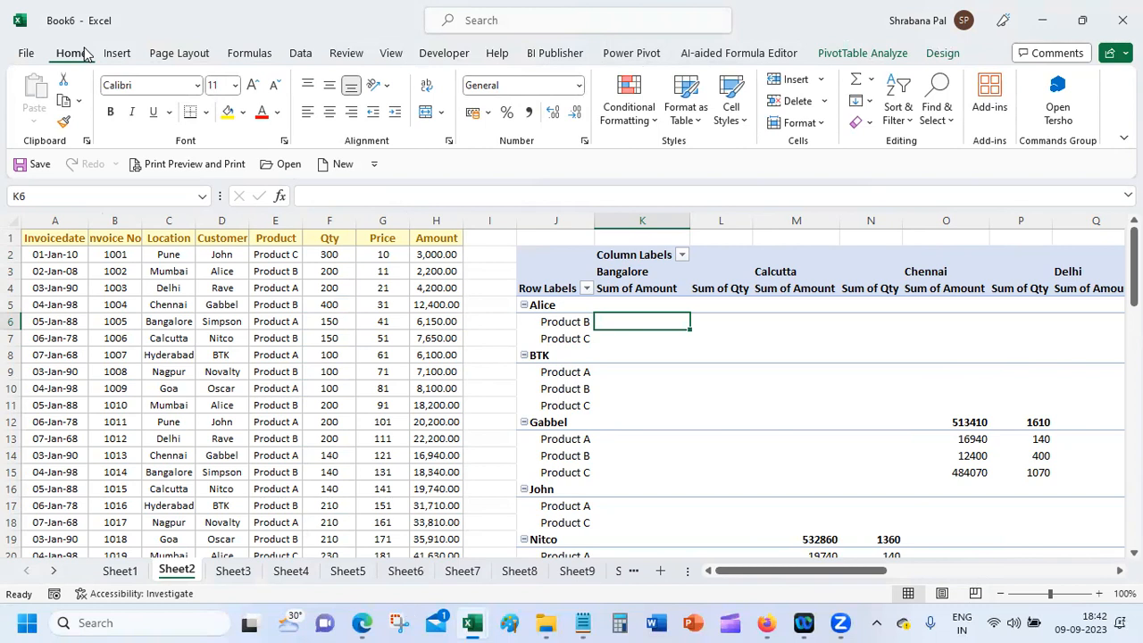
click(857, 54)
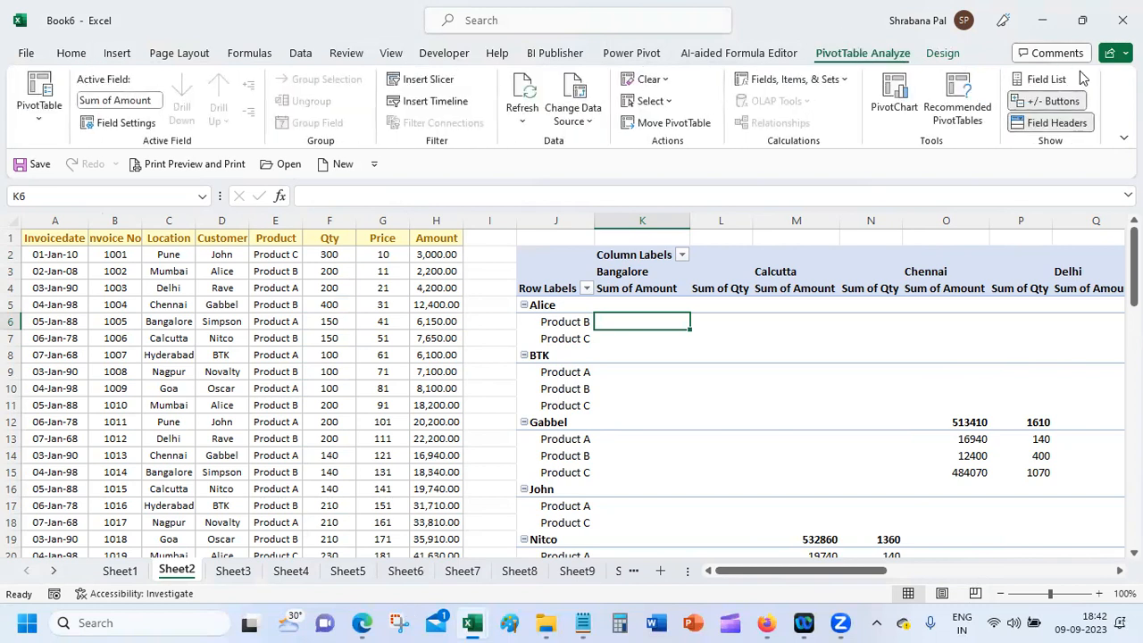
click(1047, 79)
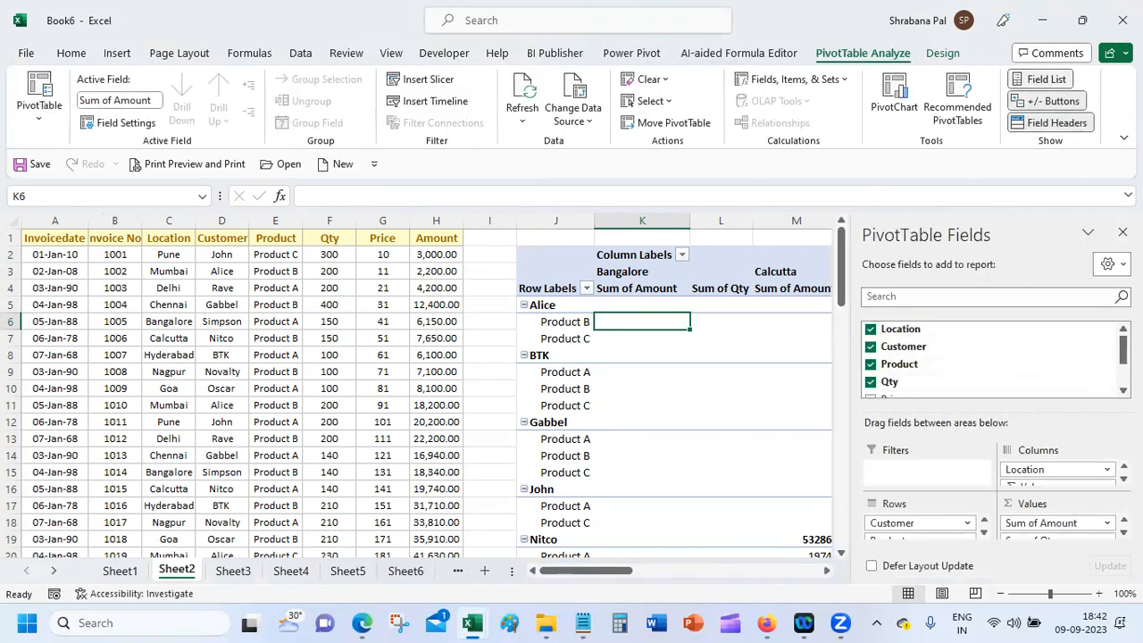
Step: Remove Location from Columns and move Product from Rows into Columns, keeping customers as rows
drag(1124, 350, 1124, 370)
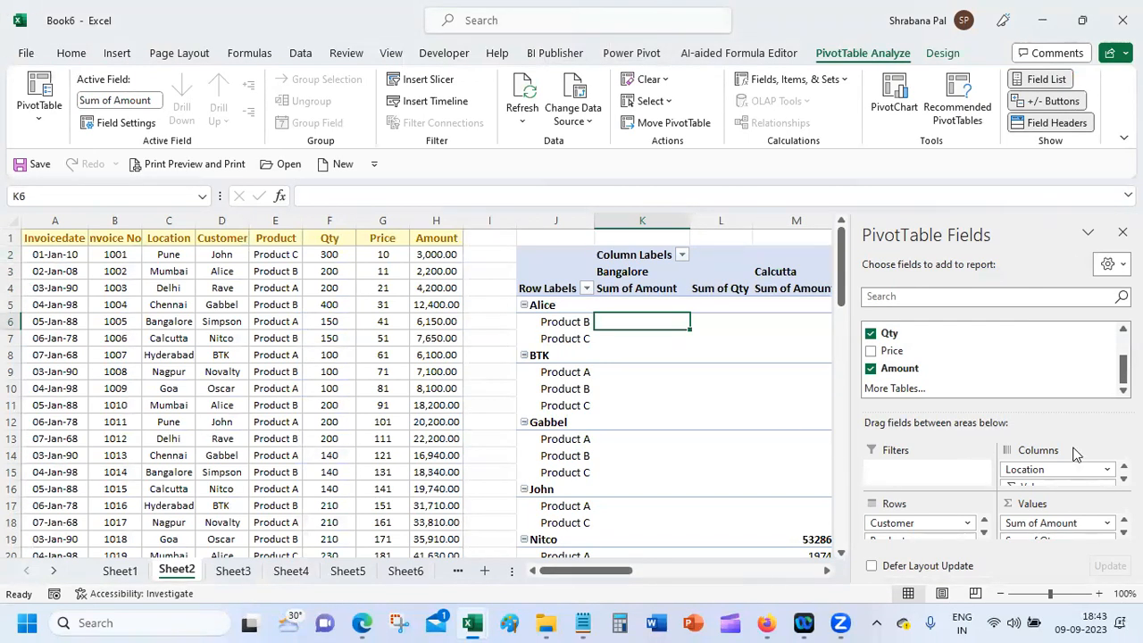
click(1104, 470)
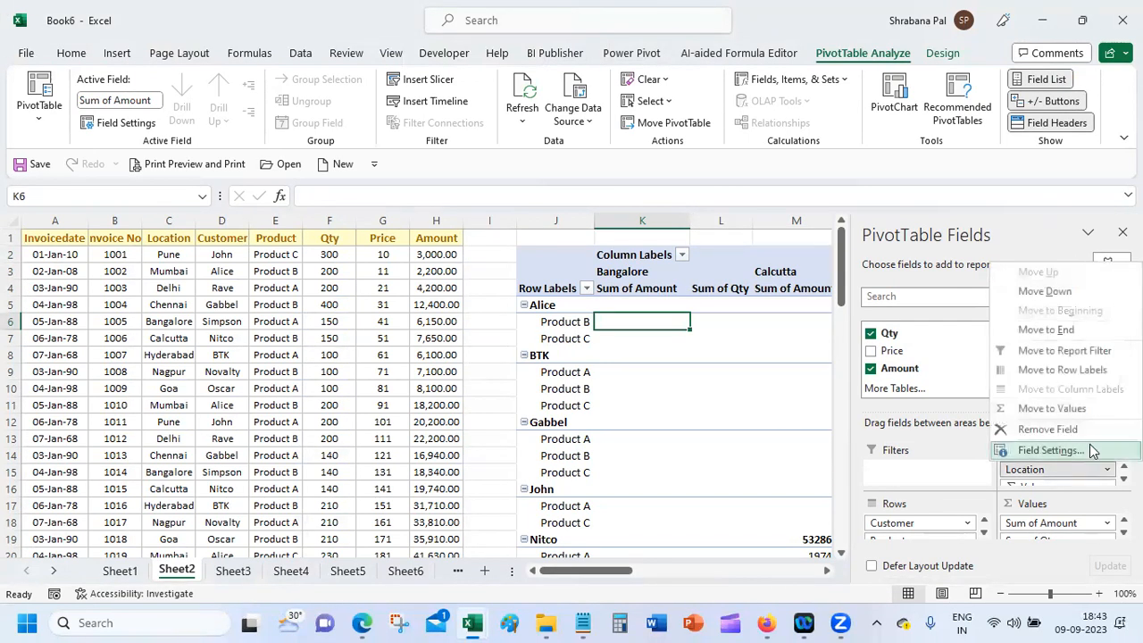
click(1089, 429)
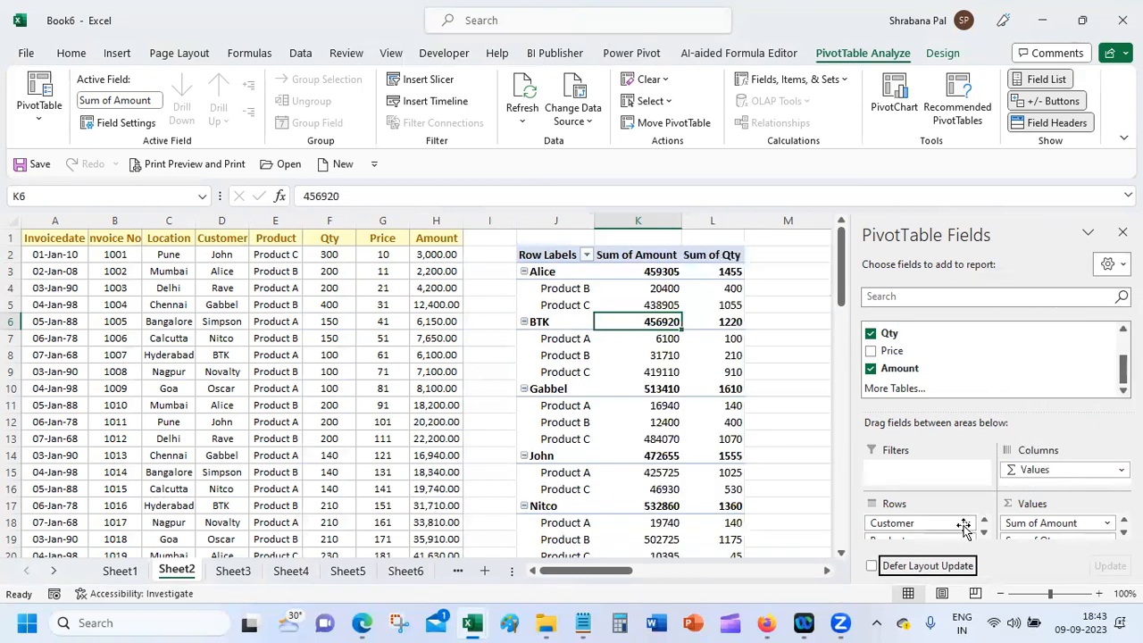
drag(964, 540, 1061, 470)
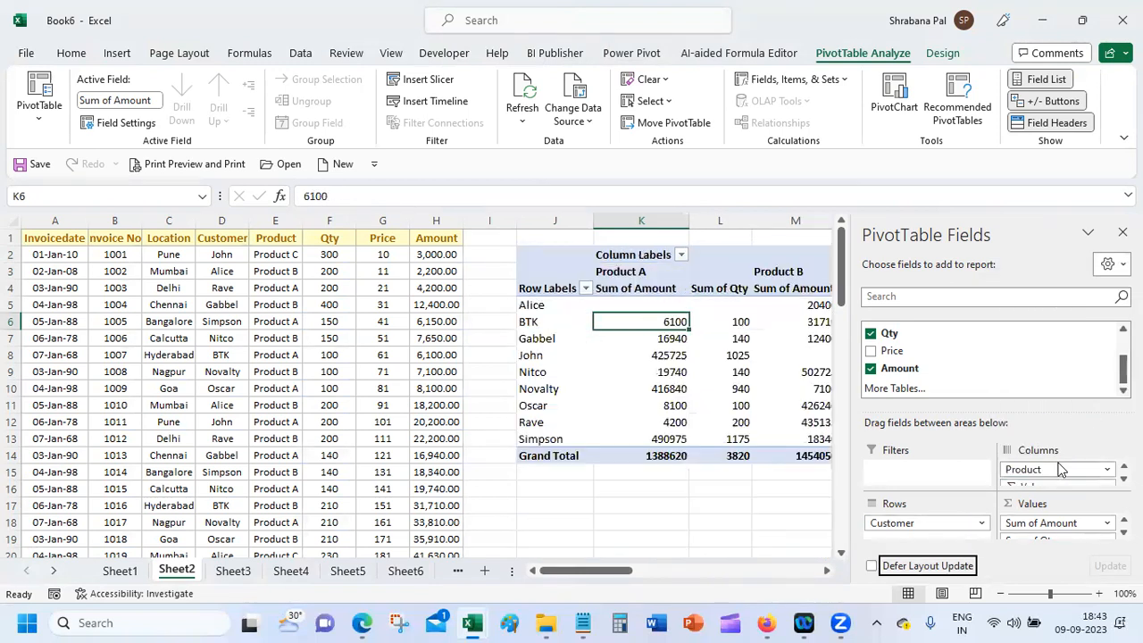
drag(576, 576, 626, 574)
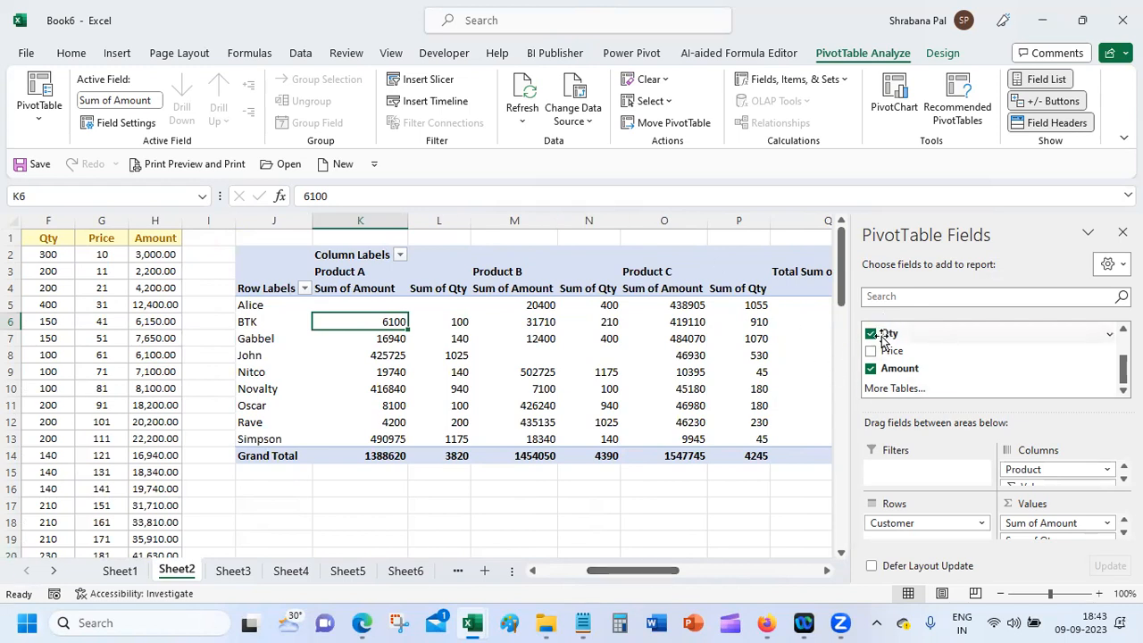
scroll(920, 346, up, 1)
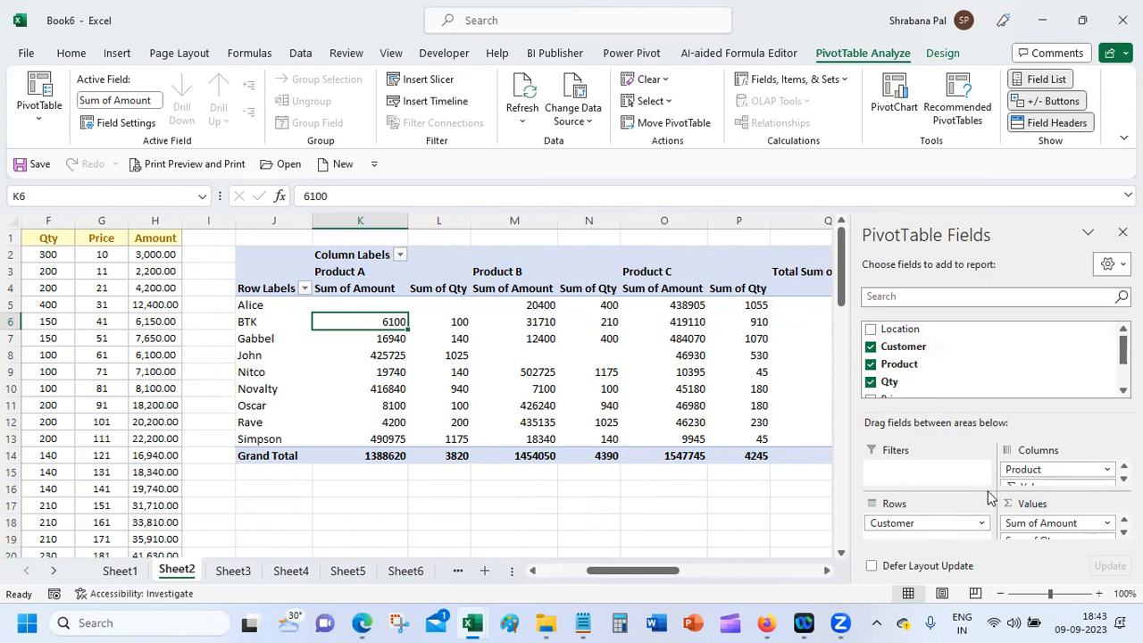
click(429, 522)
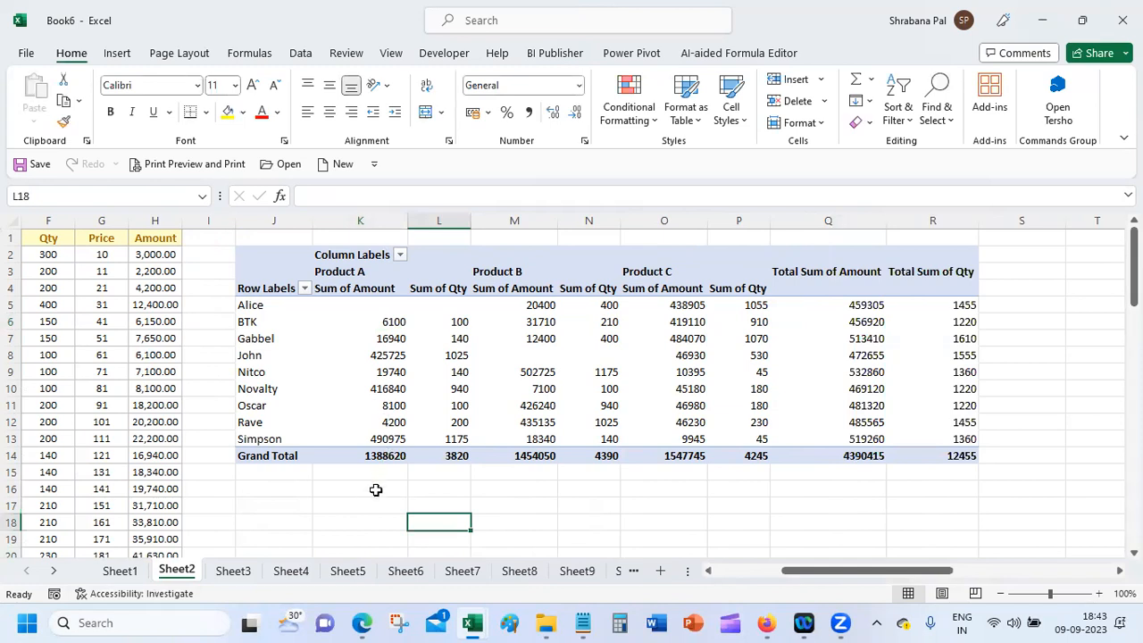
click(377, 324)
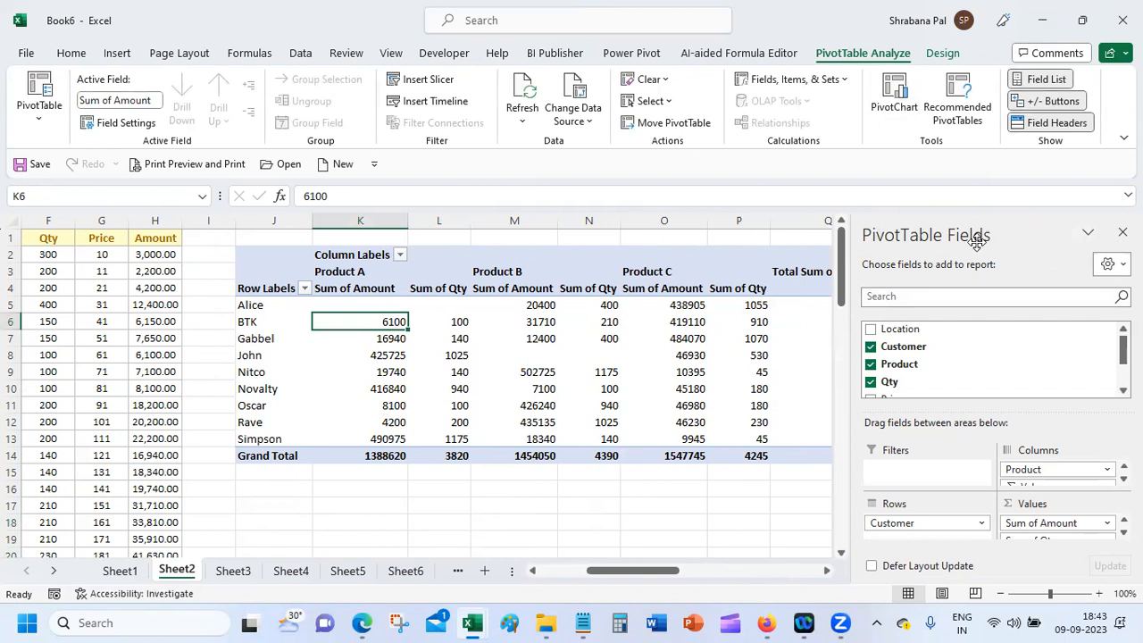
click(384, 507)
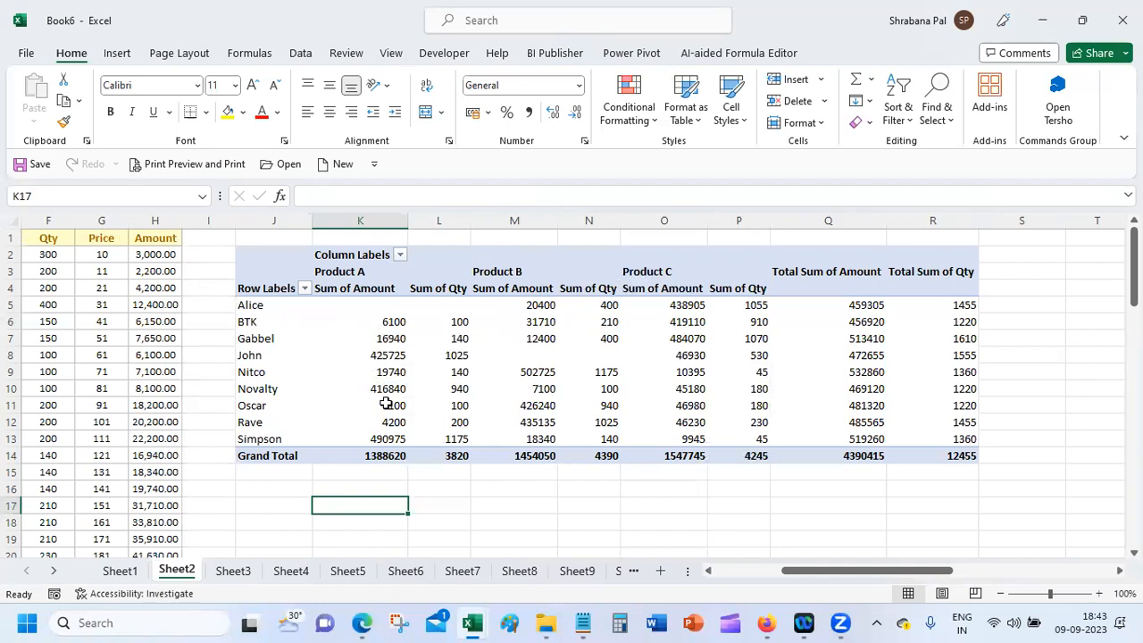
click(376, 318)
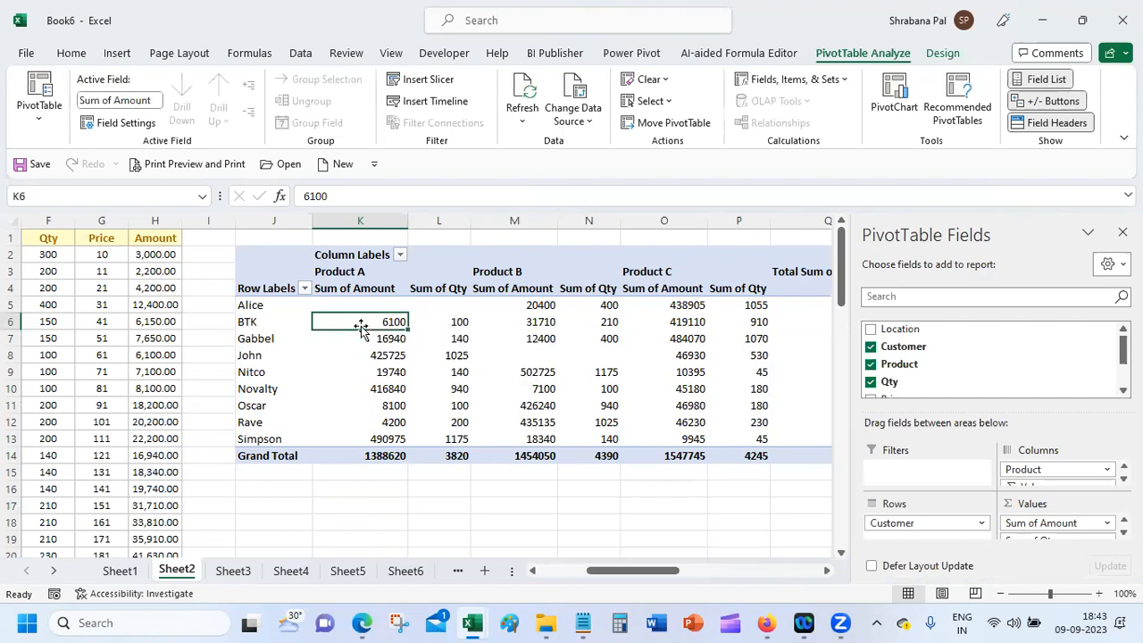
double_click(360, 321)
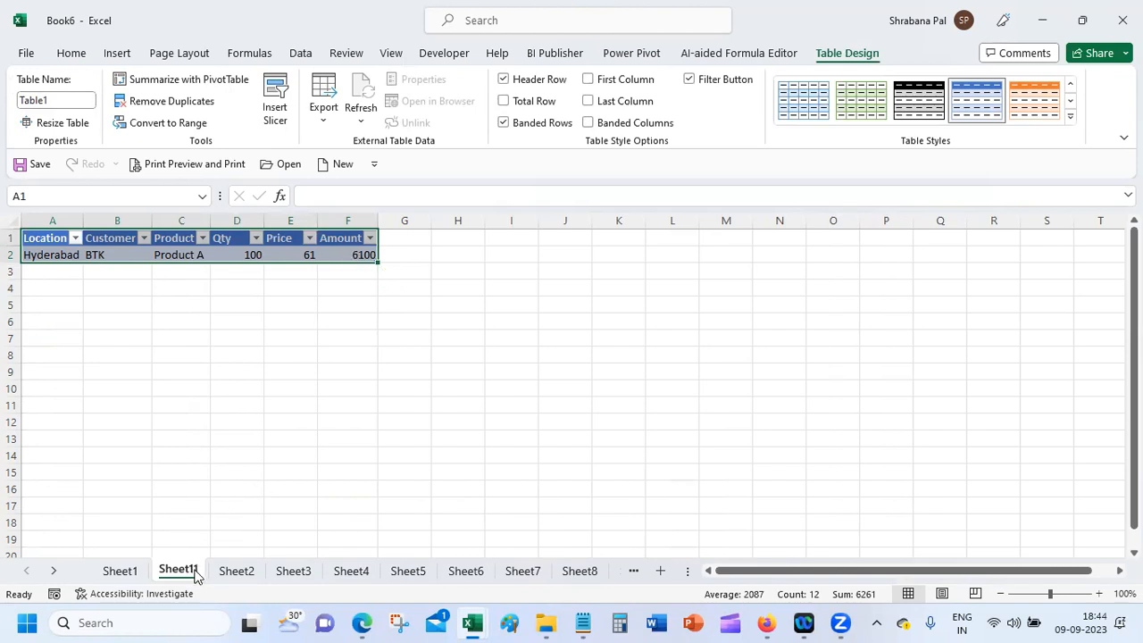
Step: Look at the Sheet1 sales data, then go back to the Sheet2 pivot table
click(120, 570)
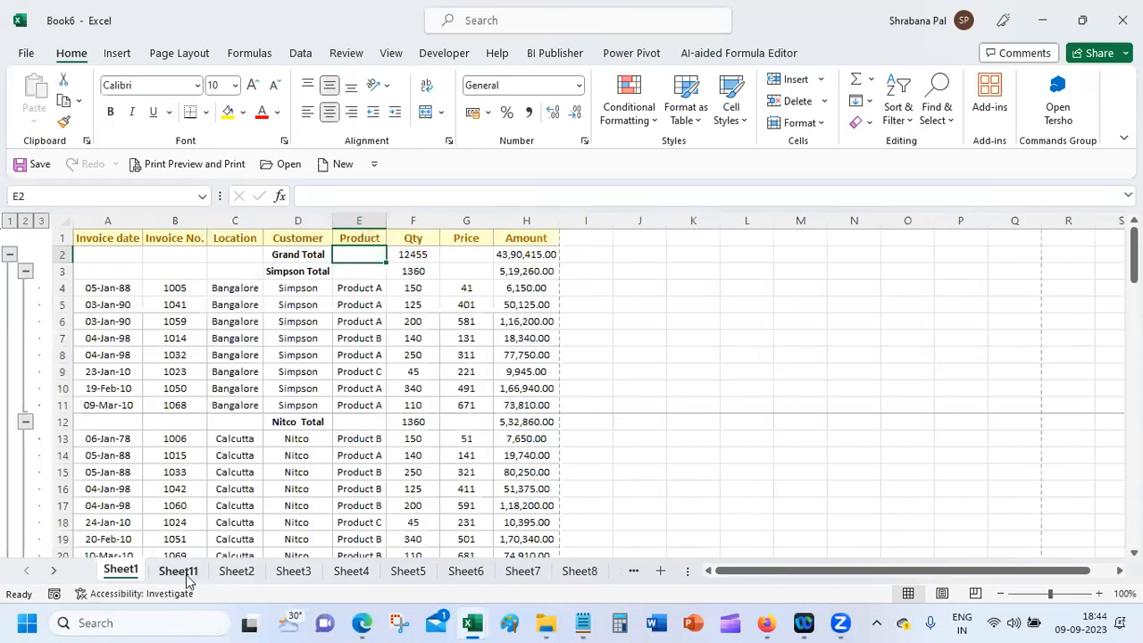
click(234, 571)
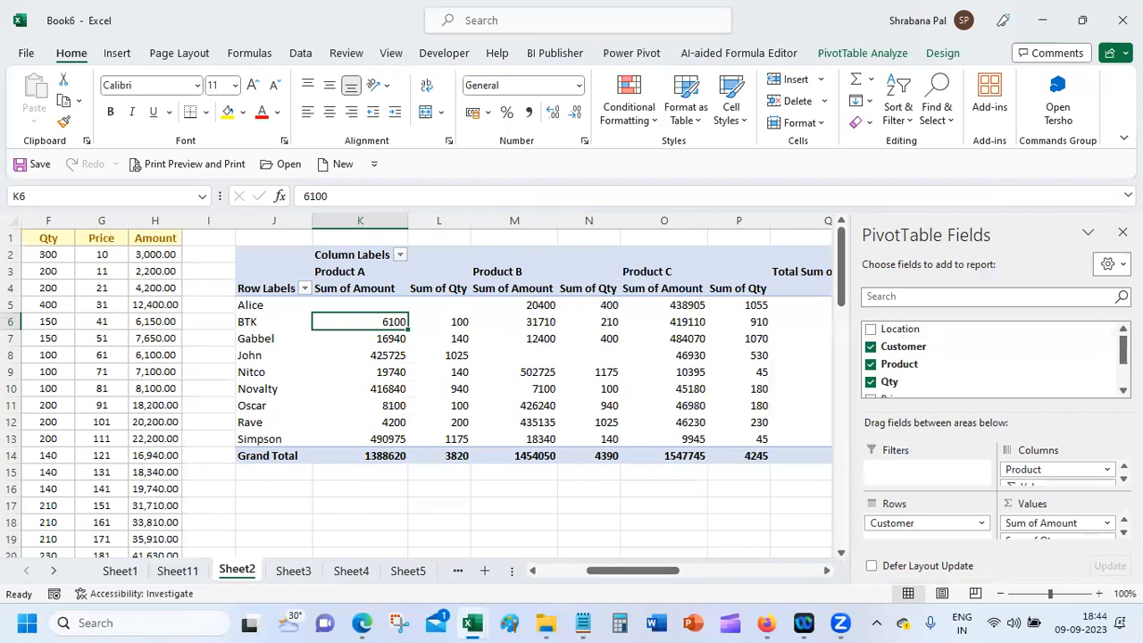
Step: Remove the Product field from the pivot columns
click(1108, 469)
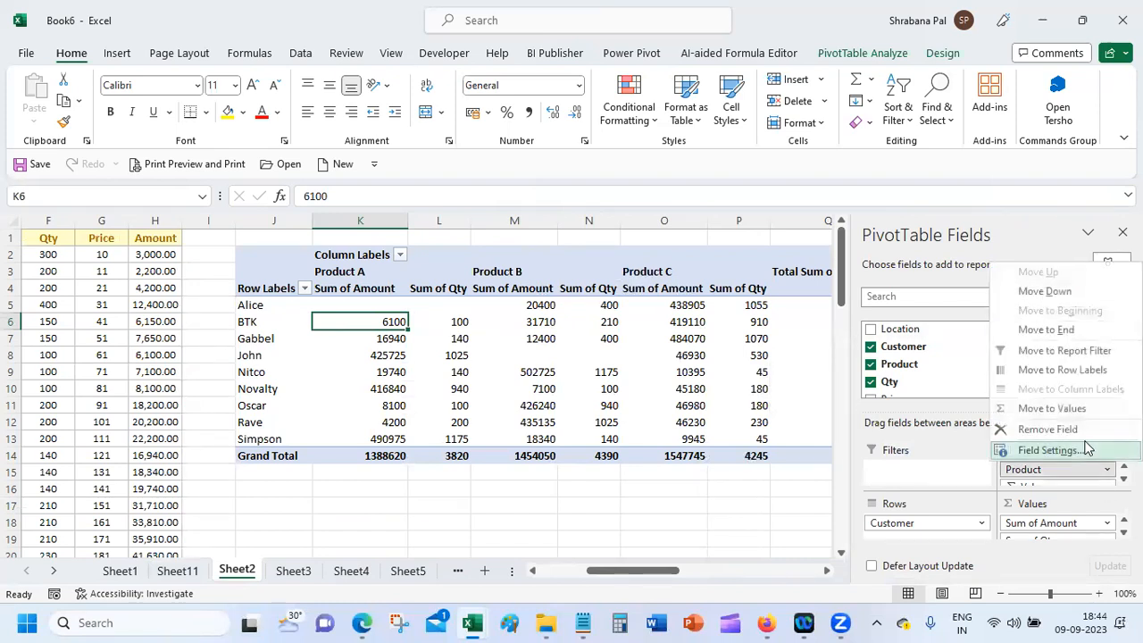
click(1086, 446)
click(345, 454)
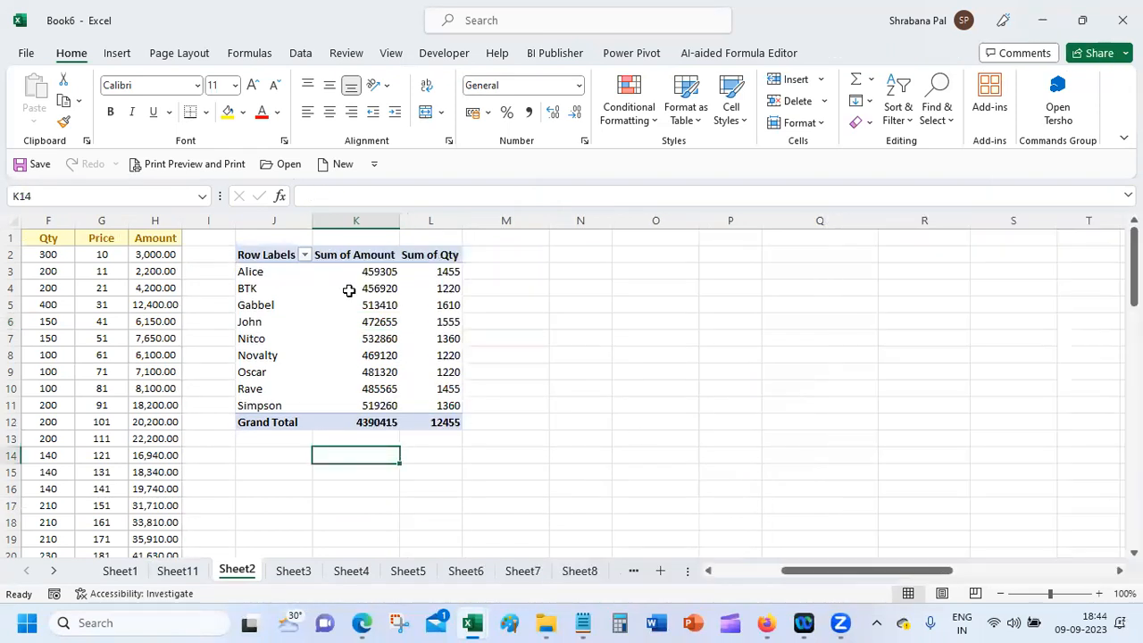
Step: Drill into Gabbel's 513410 Amount total to list its records on Sheet12
click(378, 309)
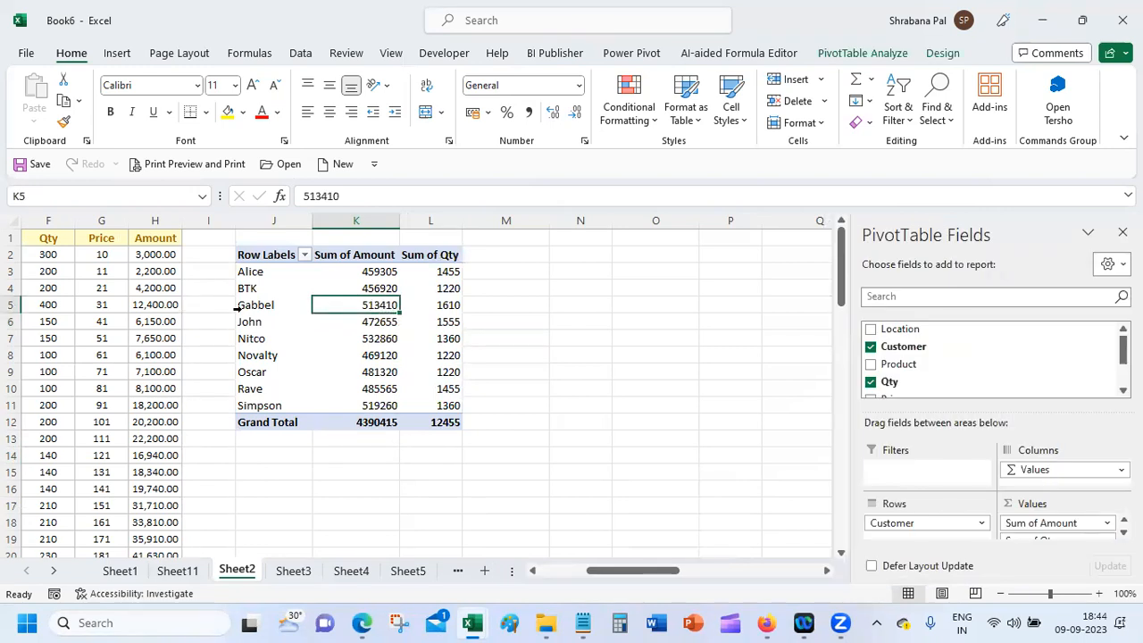
double_click(369, 304)
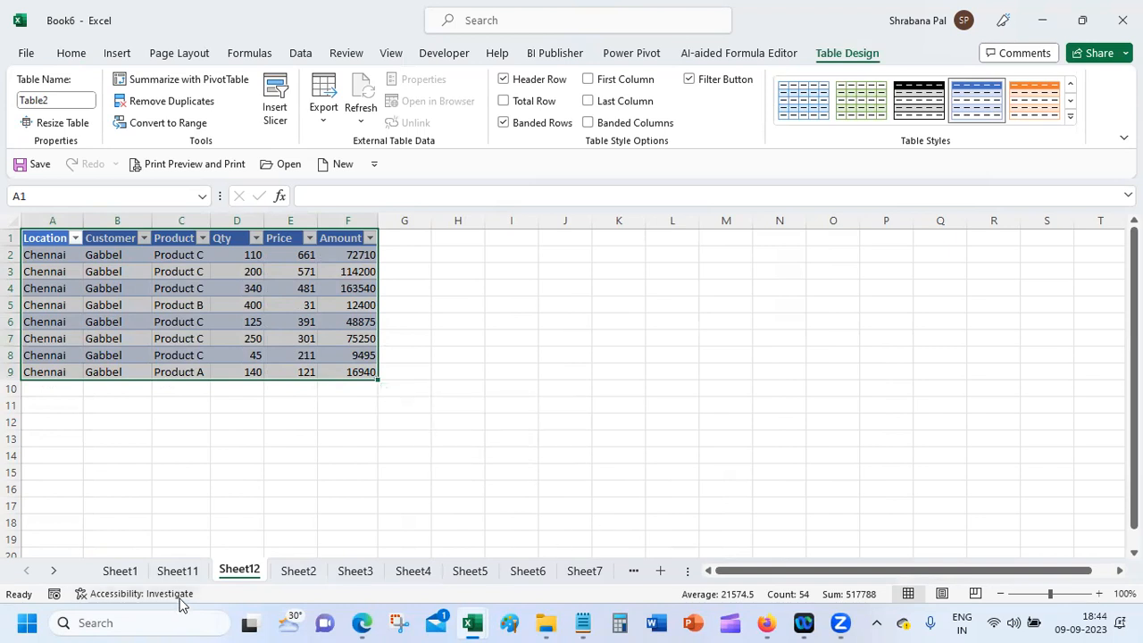
right_click(246, 576)
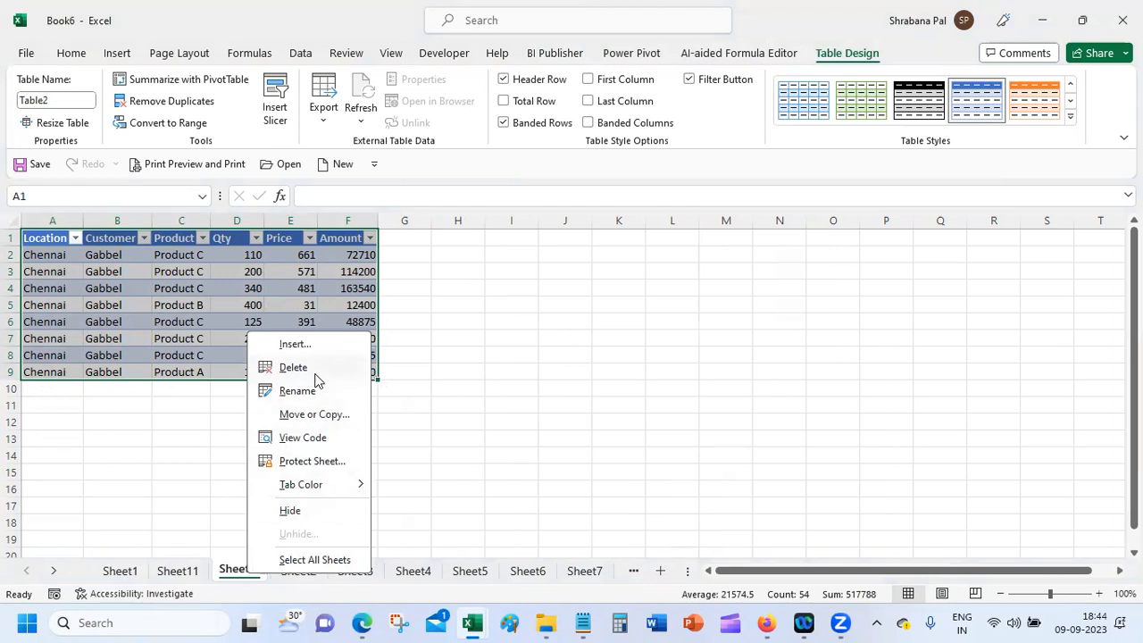
Step: Delete Sheet11 and Sheet12 with confirmation, then select Gabbel's Sum of Qty value 1610
click(402, 356)
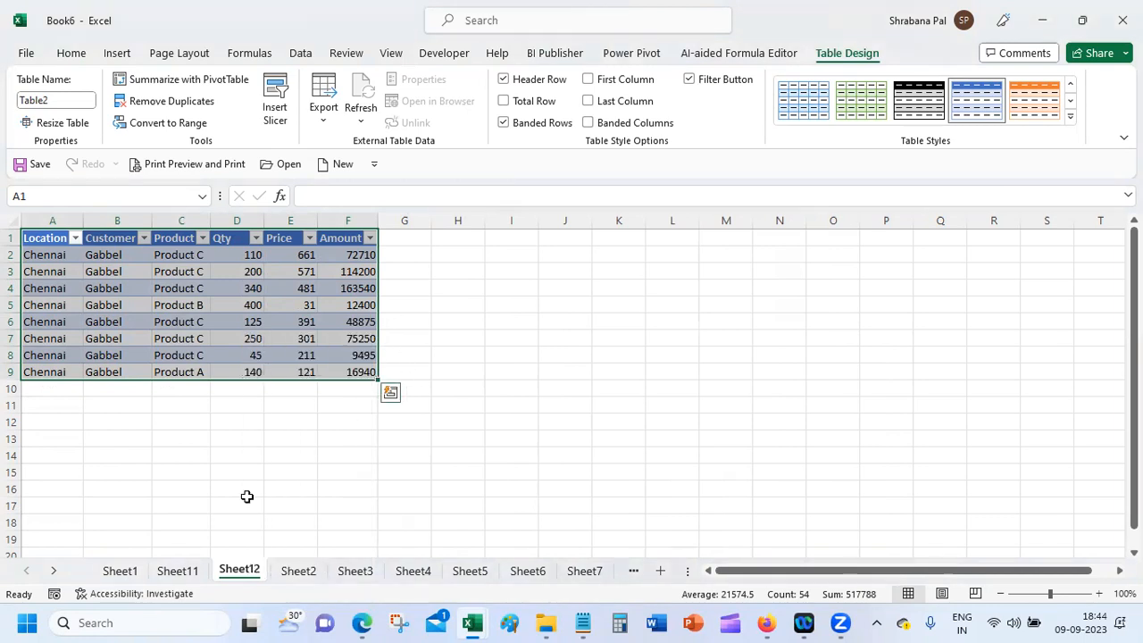
click(178, 578)
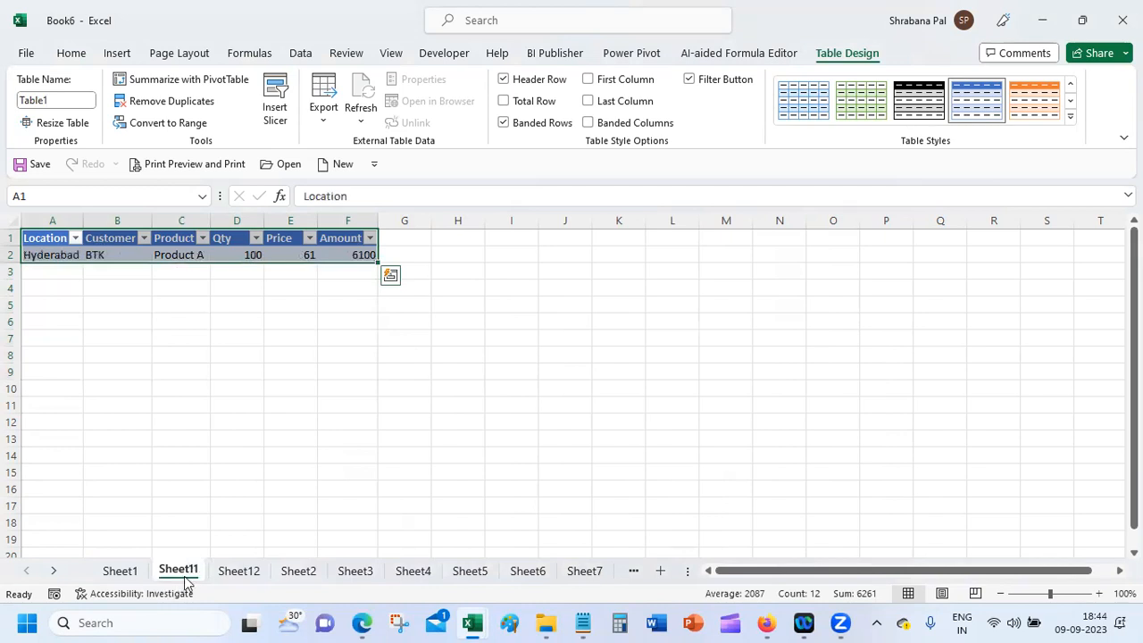
right_click(185, 578)
click(255, 376)
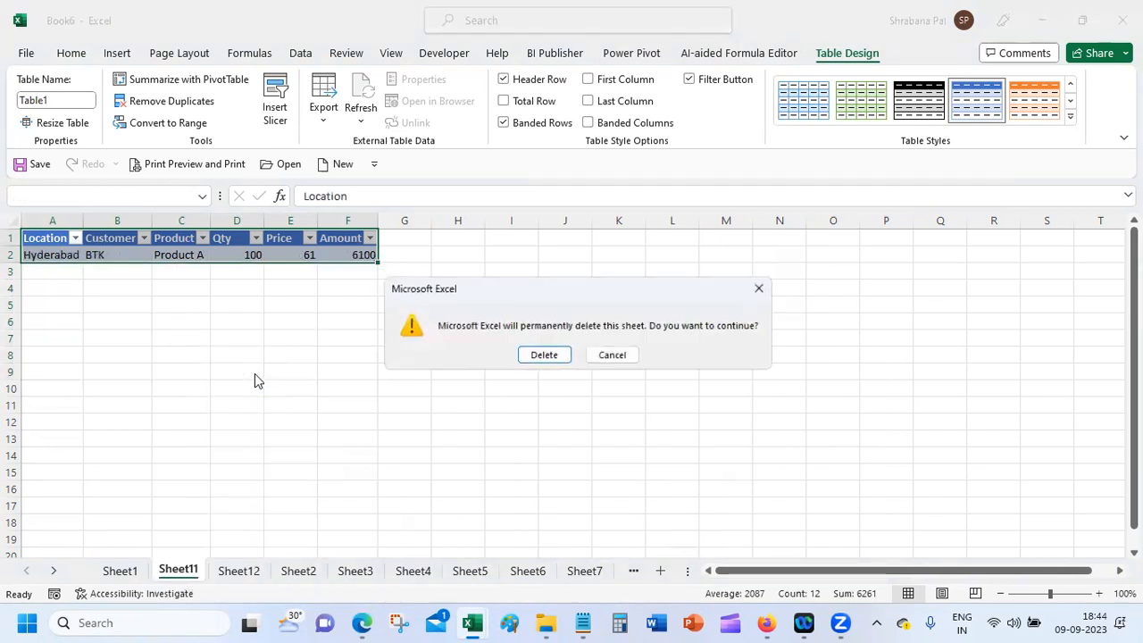
click(543, 355)
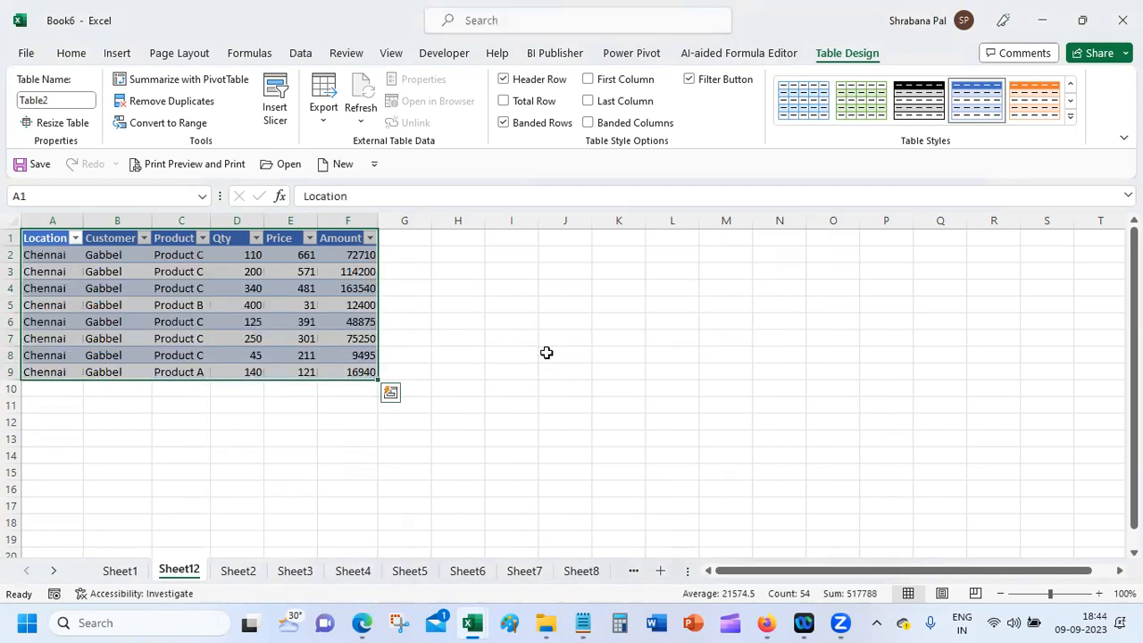
right_click(172, 578)
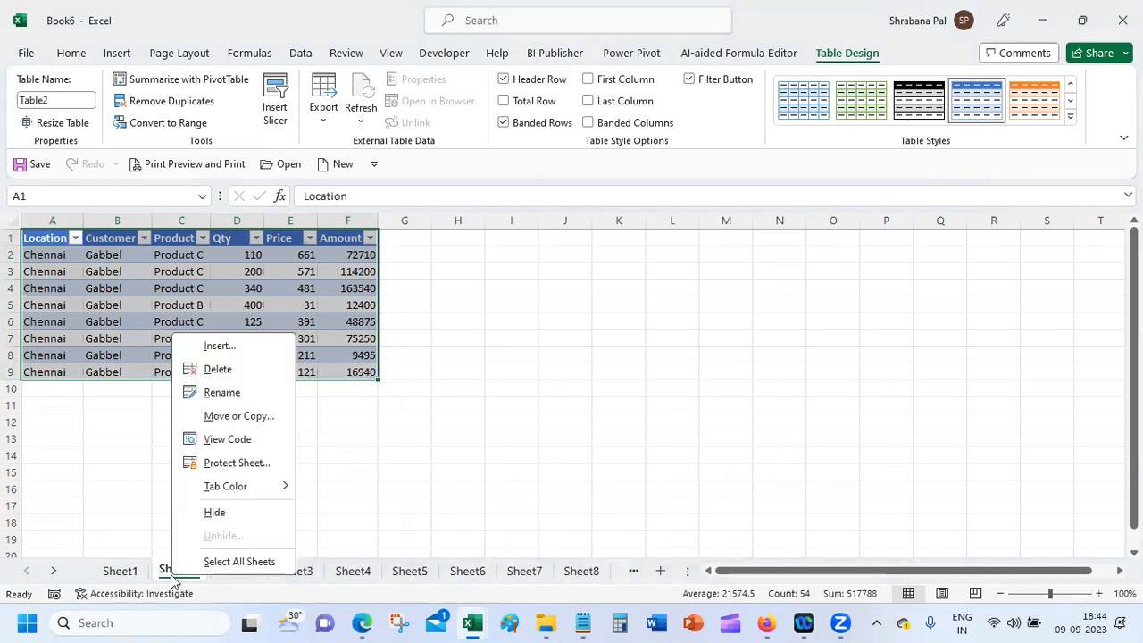
click(237, 371)
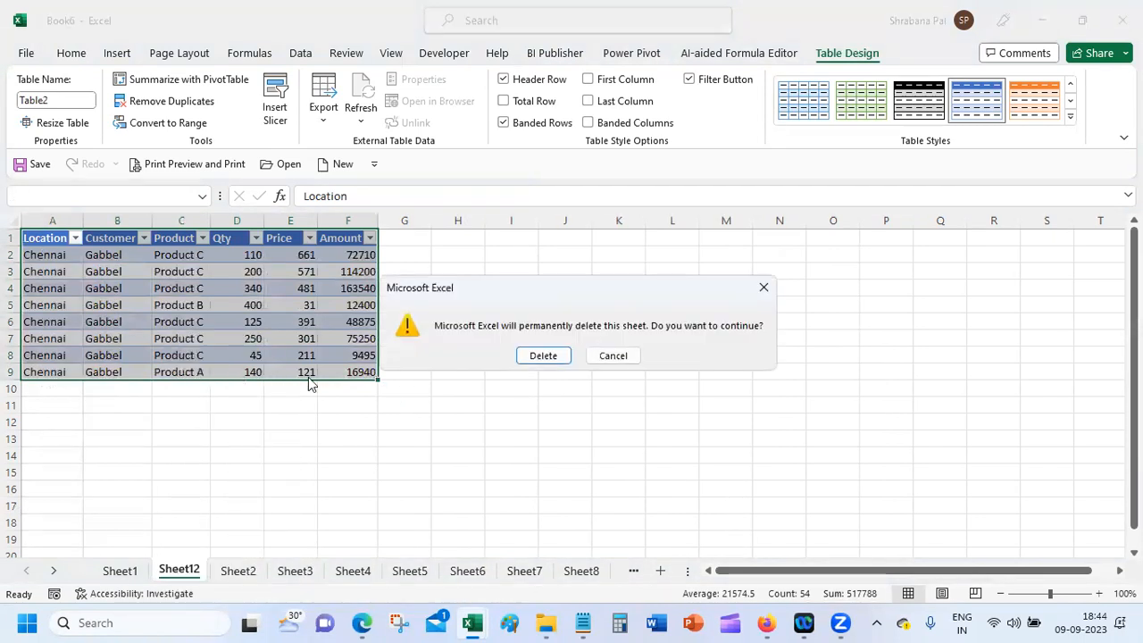
click(540, 356)
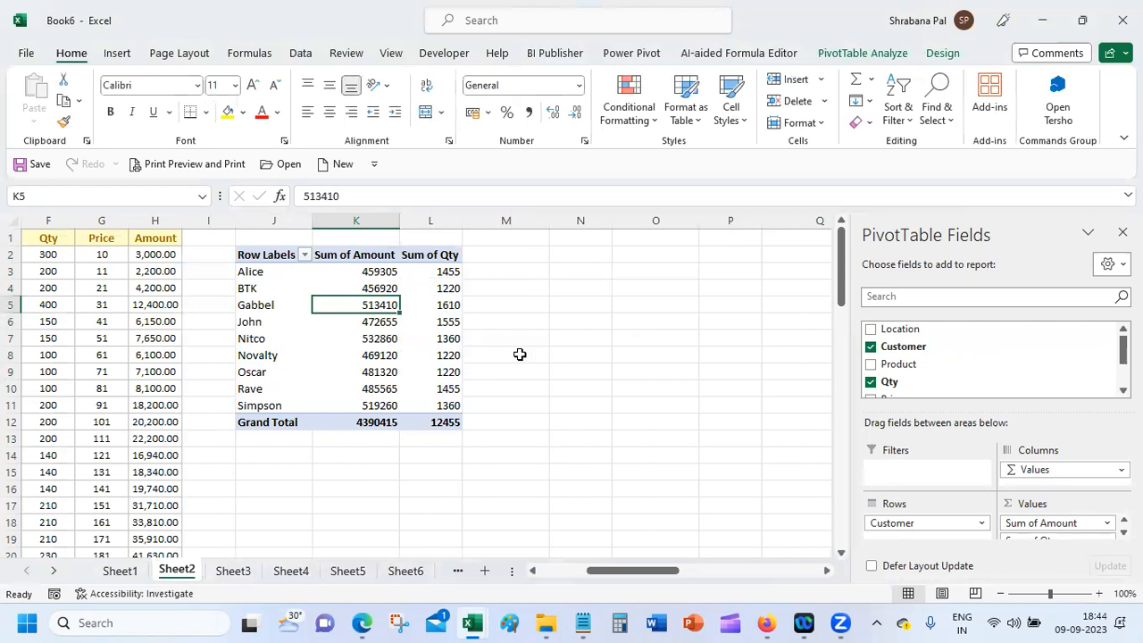
click(441, 305)
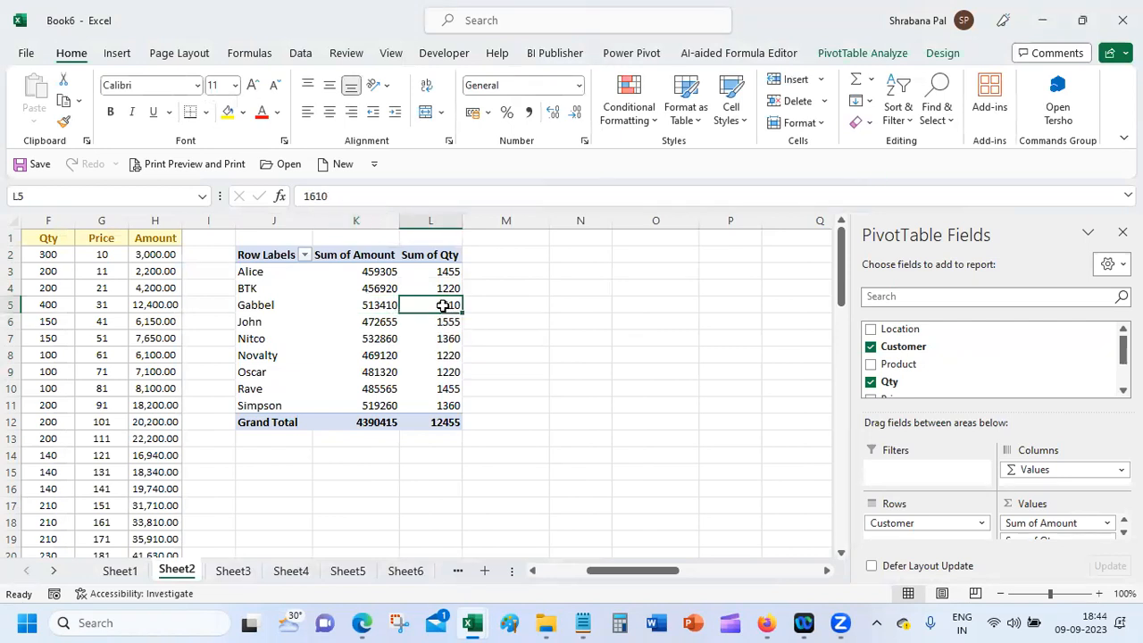
Step: Drill into Gabbel's 1610 Qty total, cancel closing the workbook, and return to Sheet2
double_click(442, 306)
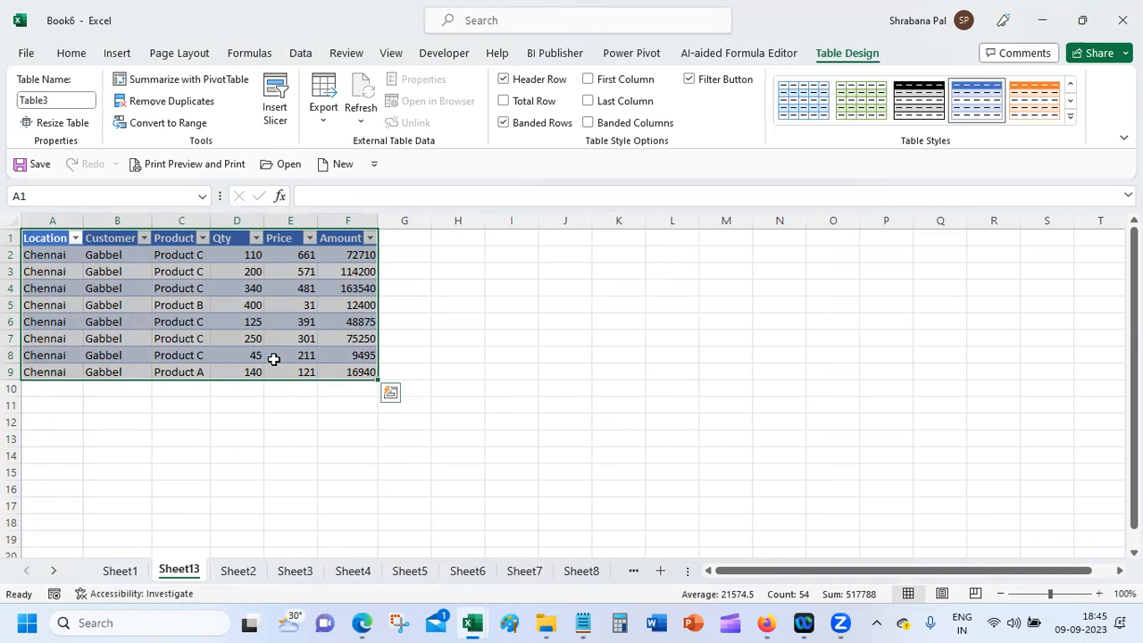
click(1122, 20)
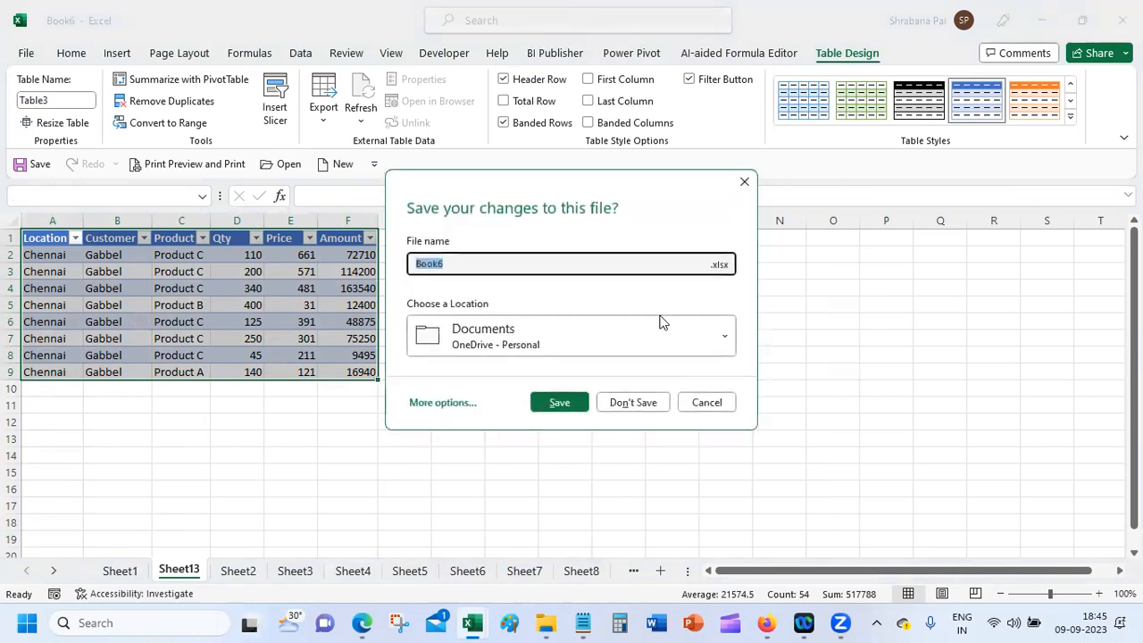
click(710, 407)
click(253, 571)
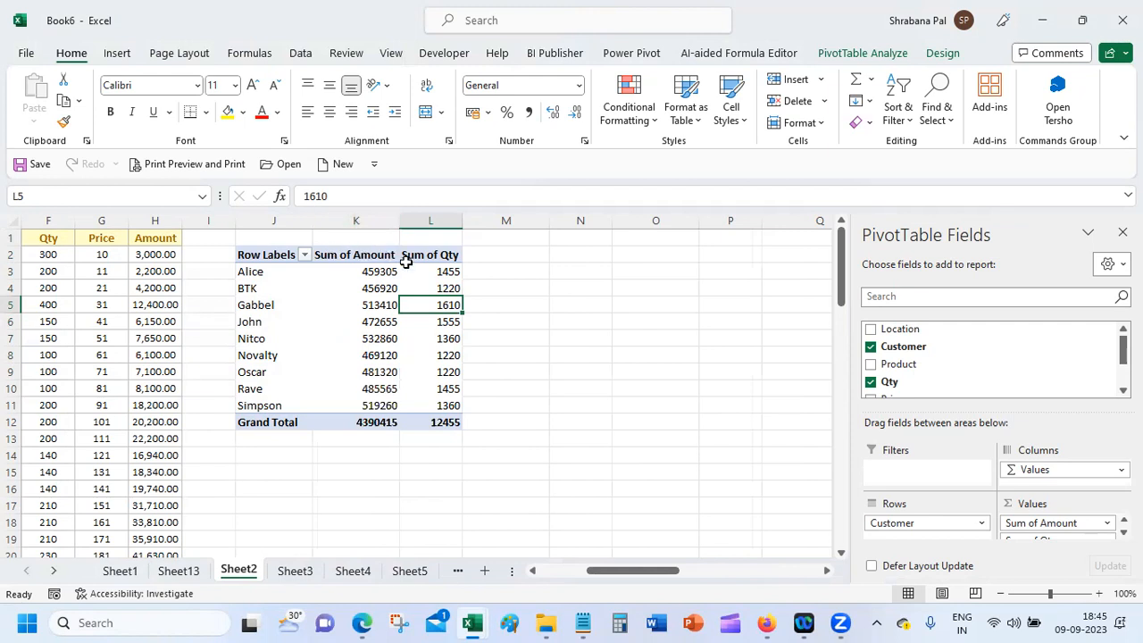
Step: Try a green Light pivot style, then apply the orange Pivot Style Medium 3
click(942, 54)
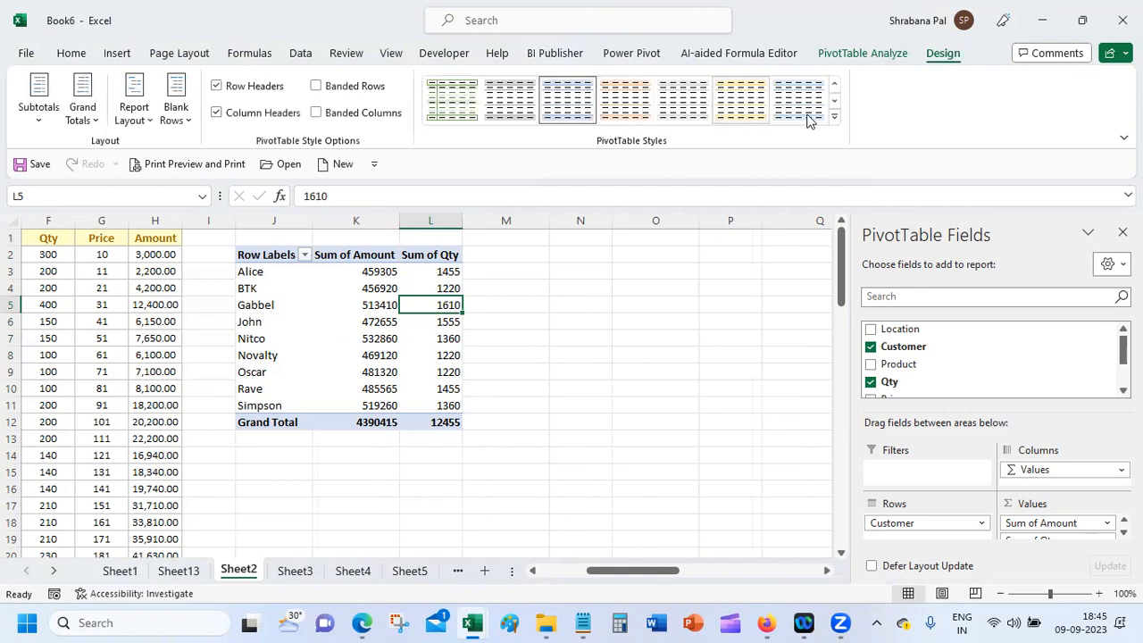
click(834, 117)
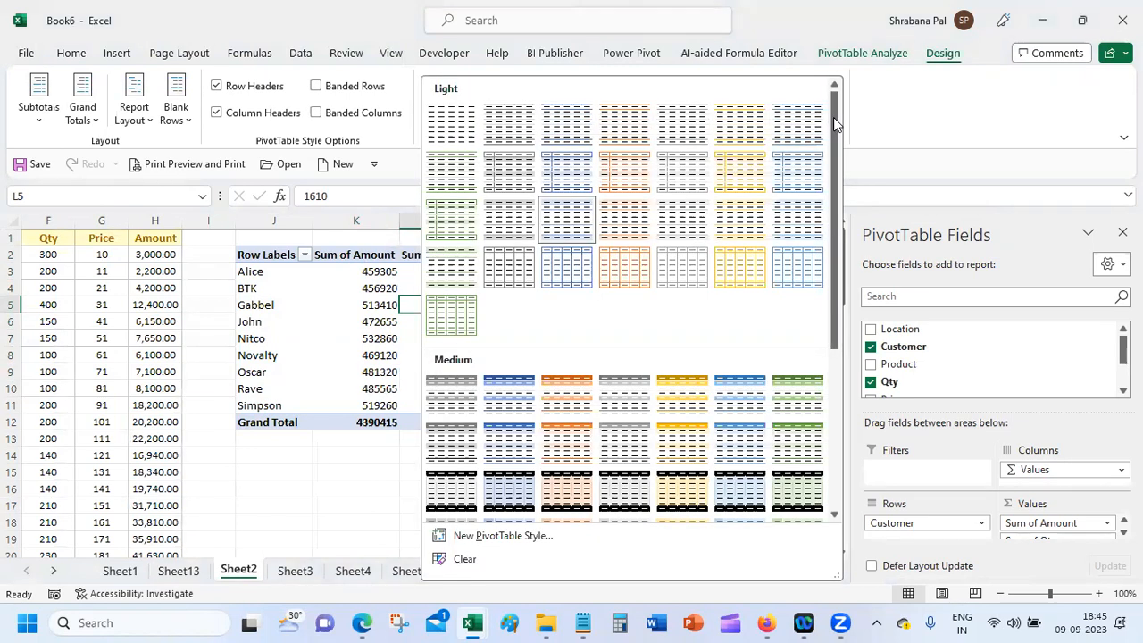
click(454, 326)
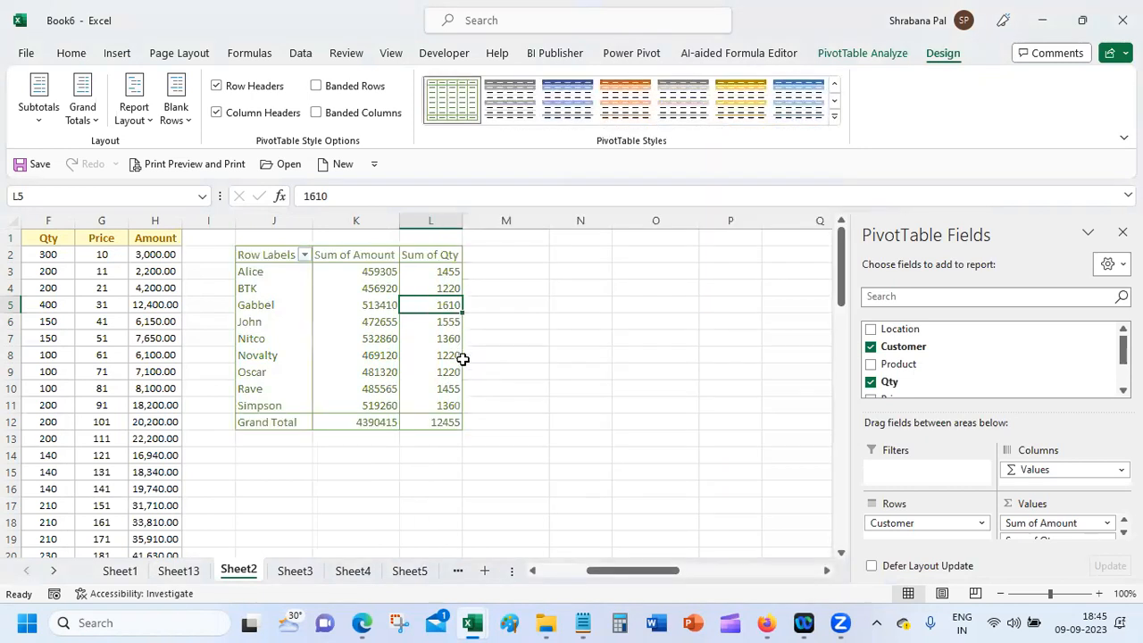
click(835, 117)
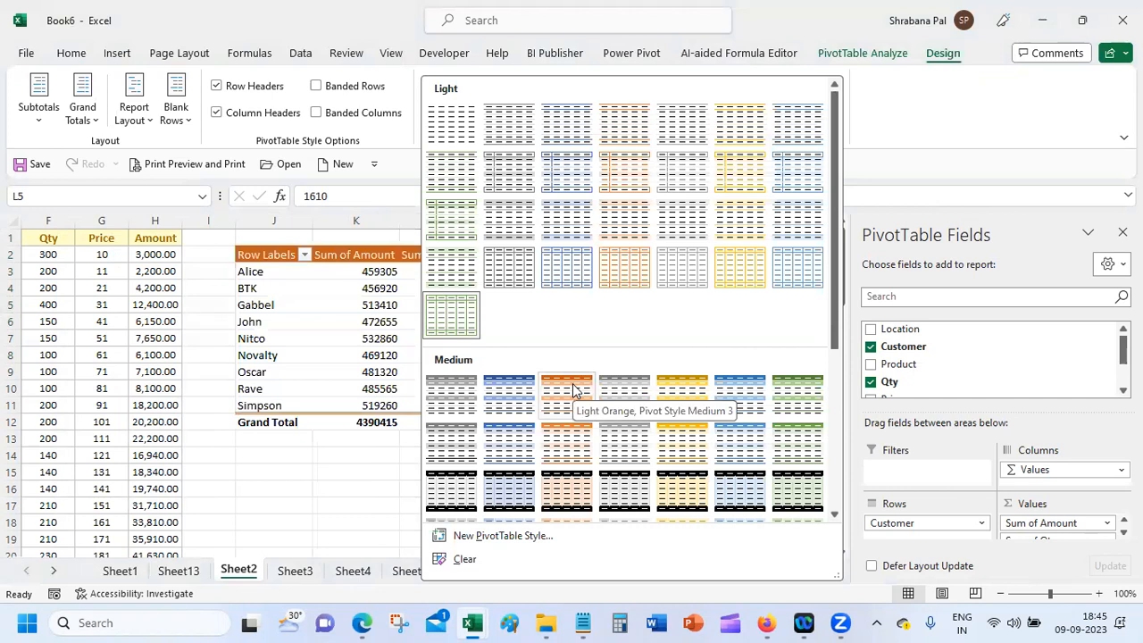
click(914, 121)
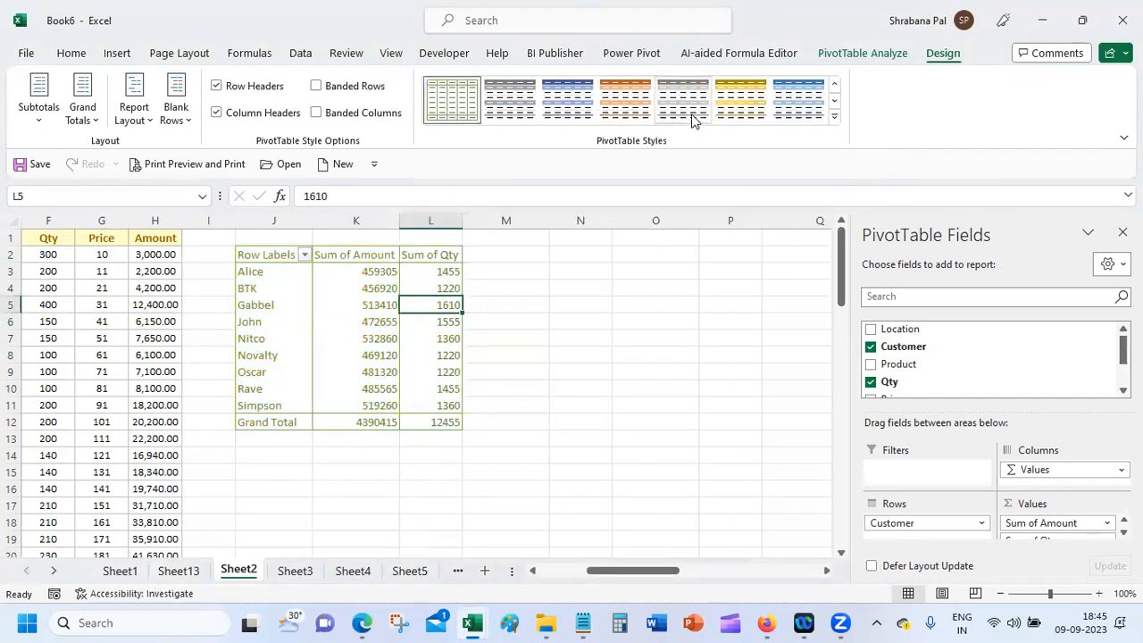
click(619, 96)
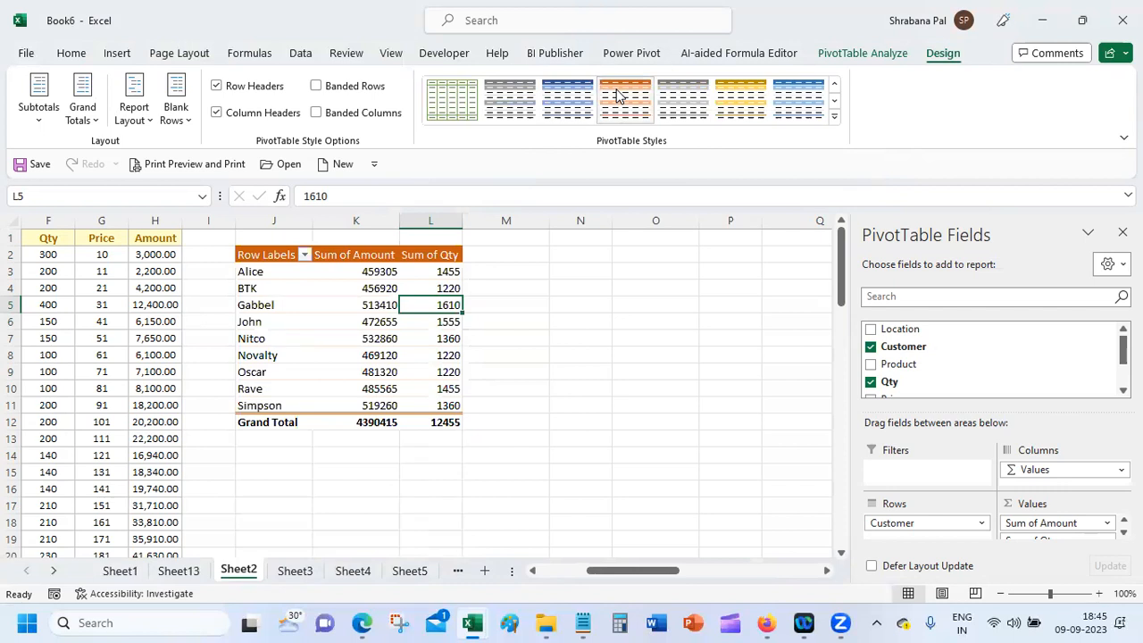
Step: Browse the style gallery again without changes, keeping the orange style, then bring Google Meet forward
click(834, 116)
click(351, 304)
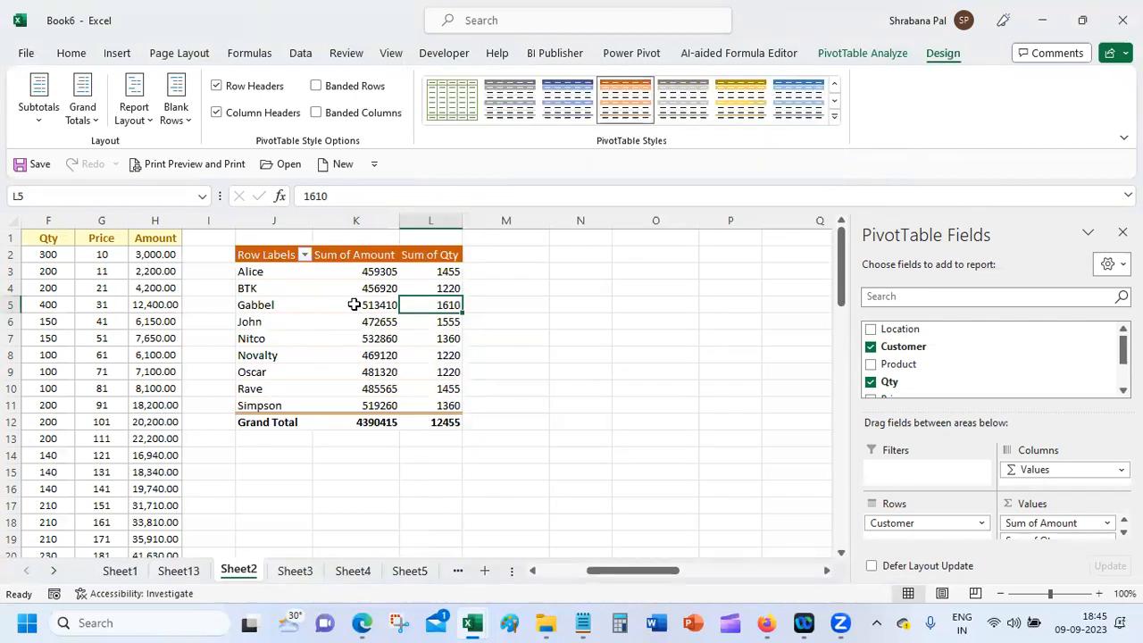
mouse_move(352, 310)
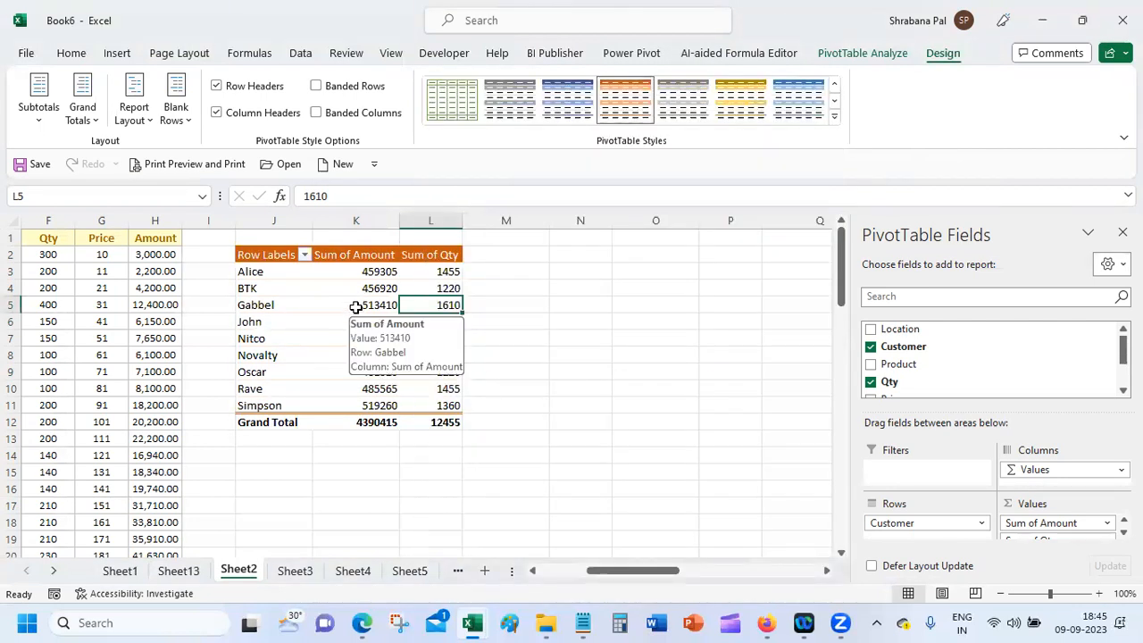
click(834, 116)
drag(835, 120, 828, 308)
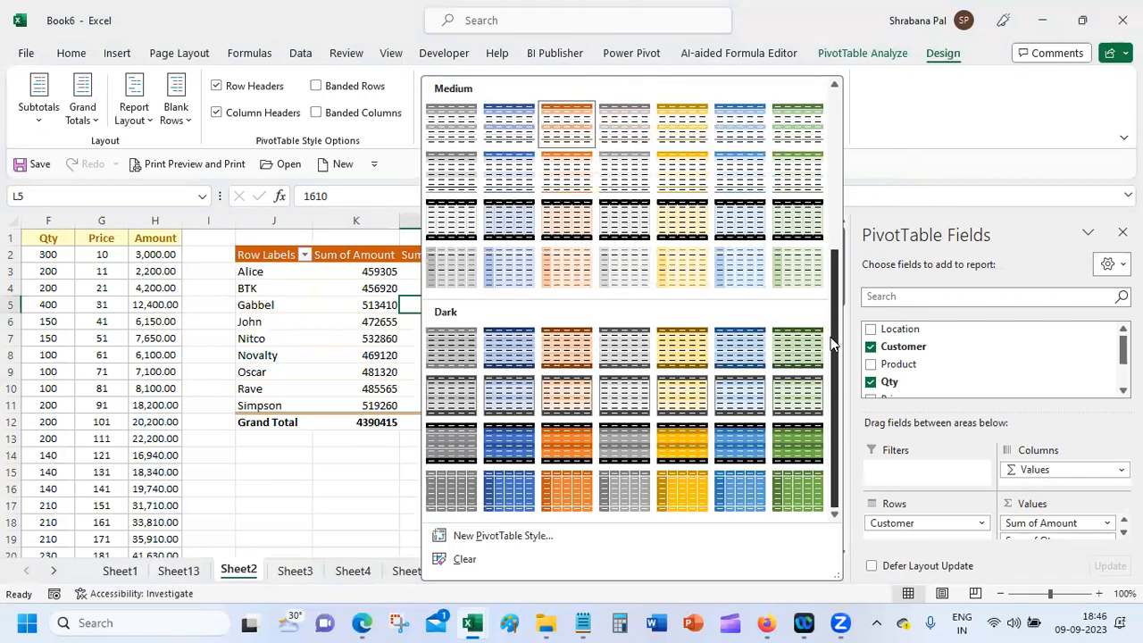
click(960, 147)
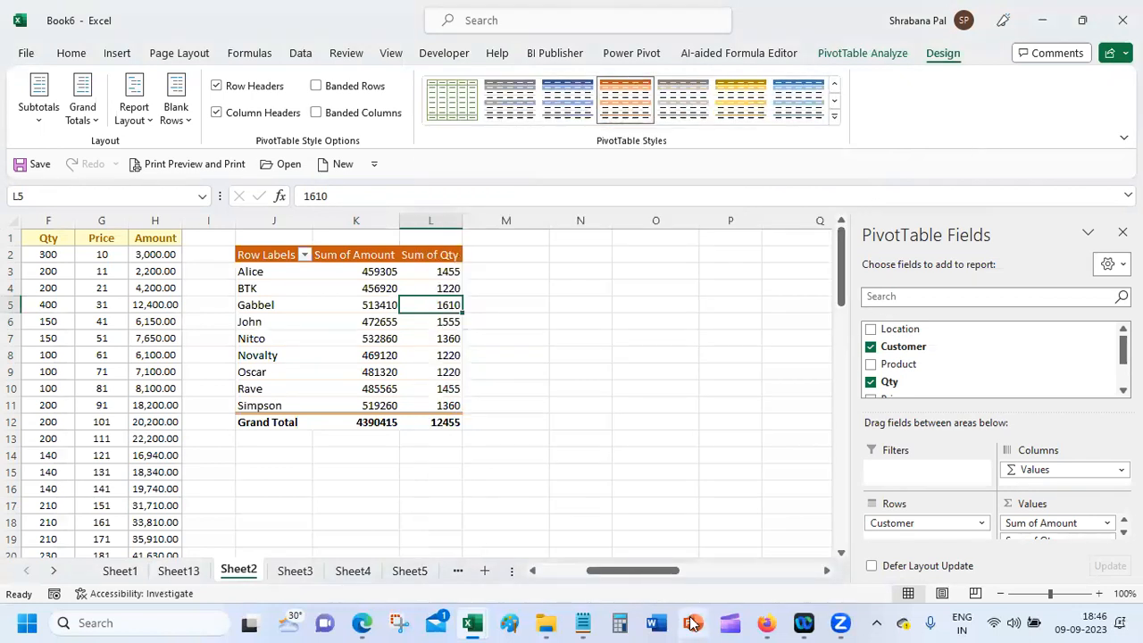
mouse_move(766, 622)
click(679, 549)
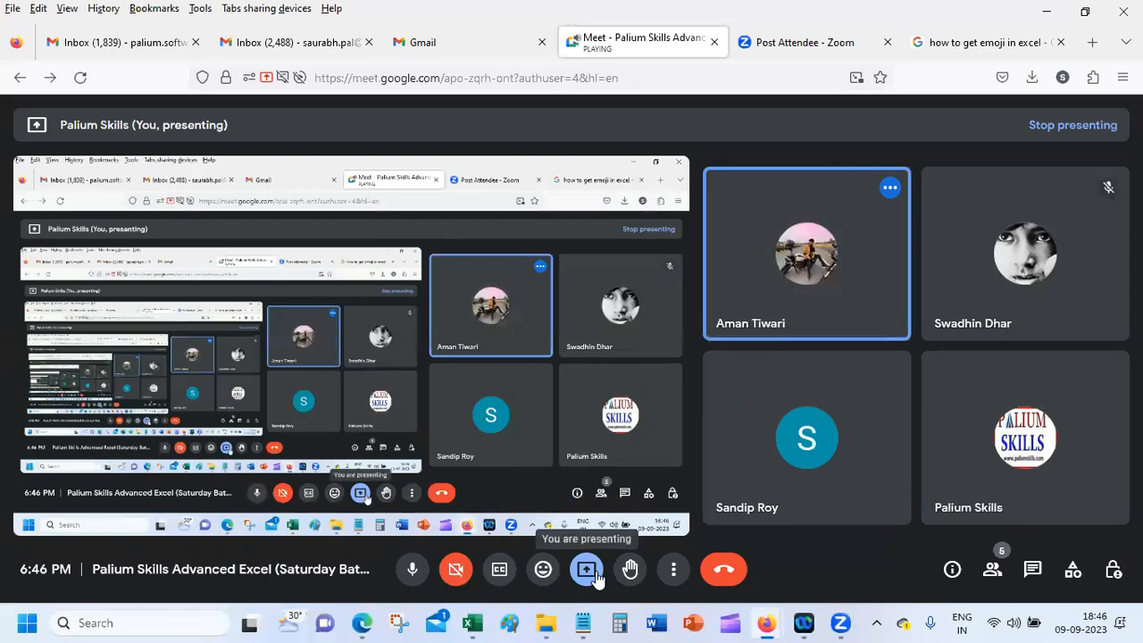
Step: Stop presenting in Meet, re-share the entire screen, and return to the Book6 workbook
click(590, 571)
click(661, 518)
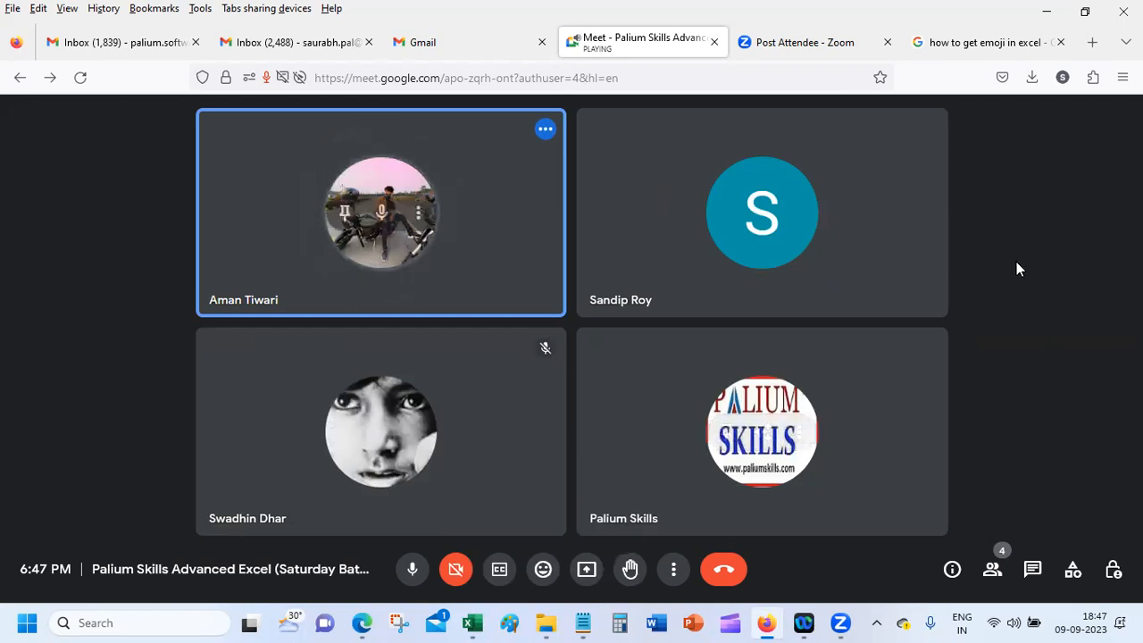
click(587, 569)
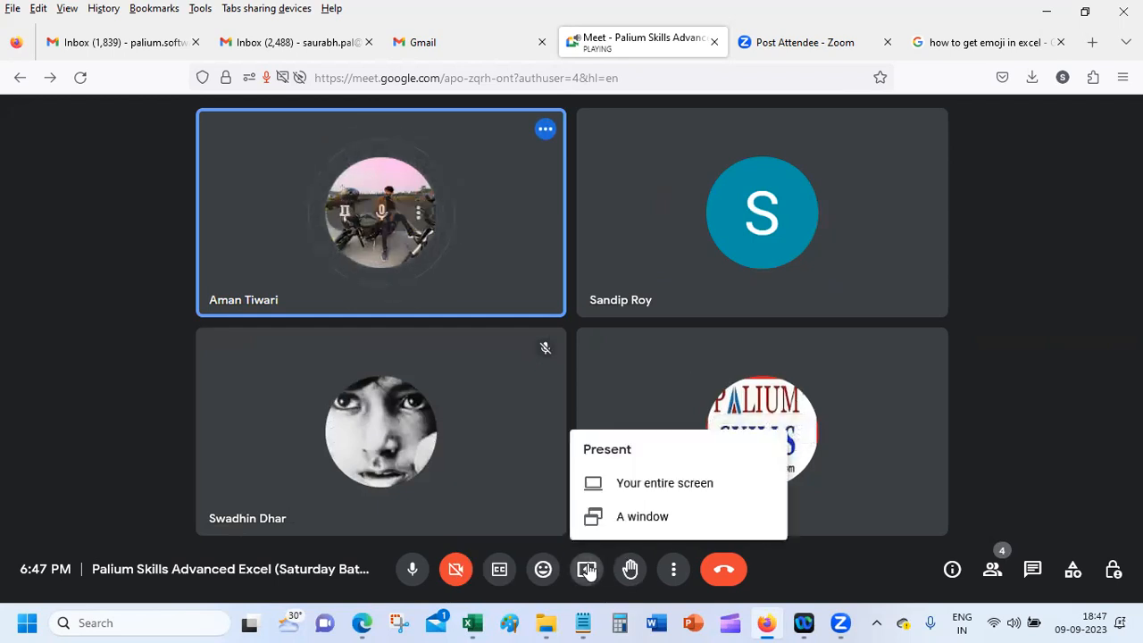
click(683, 484)
click(466, 145)
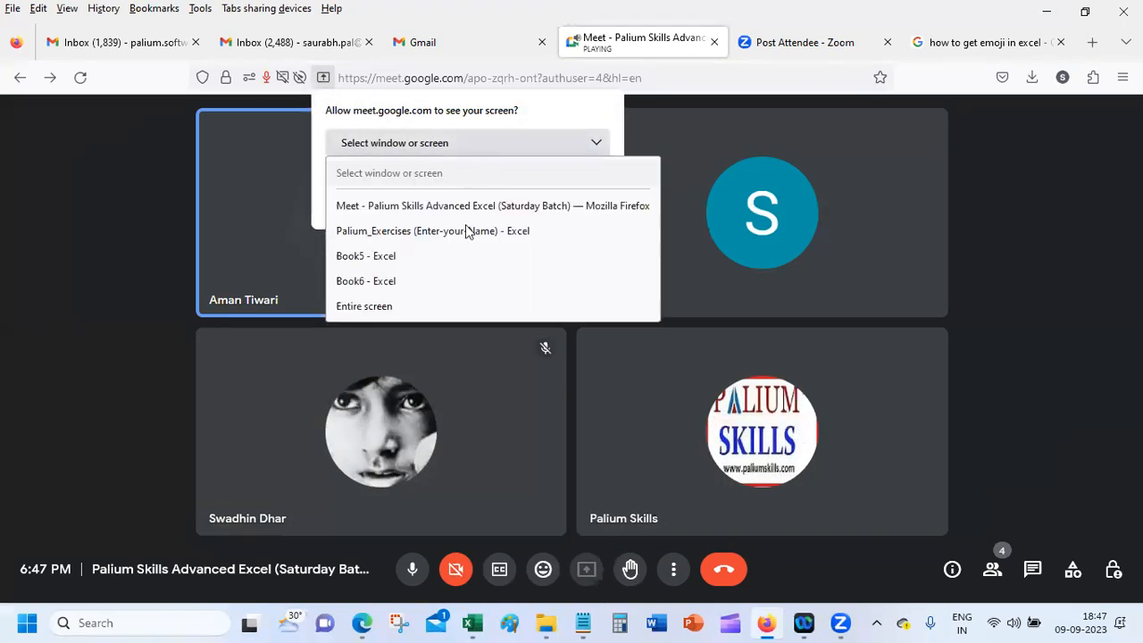
click(440, 306)
click(481, 430)
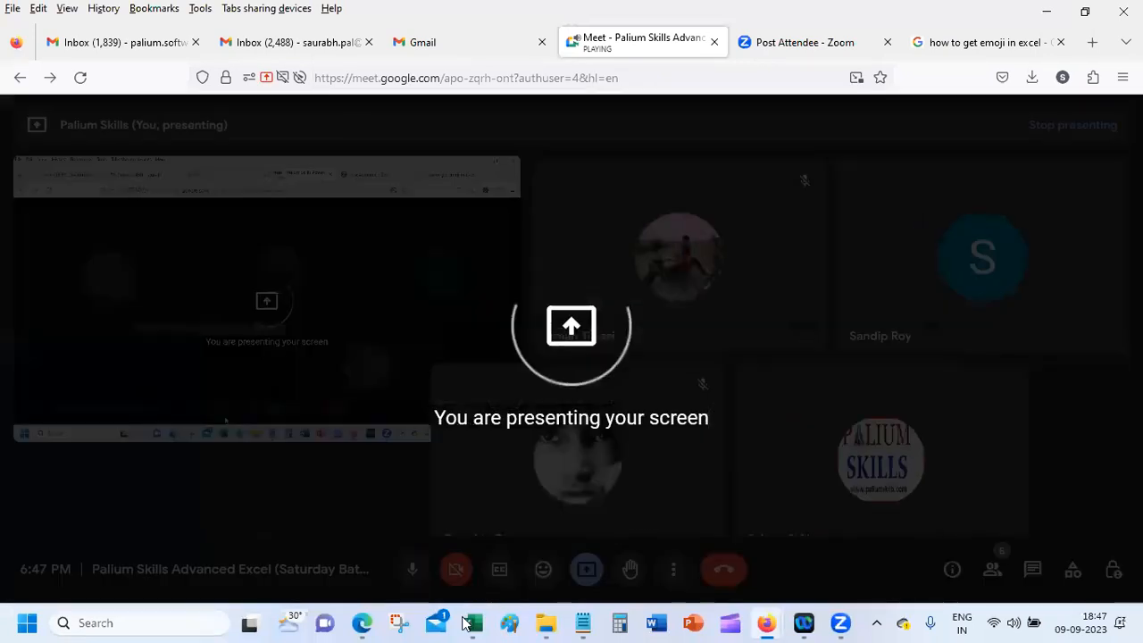
mouse_move(473, 623)
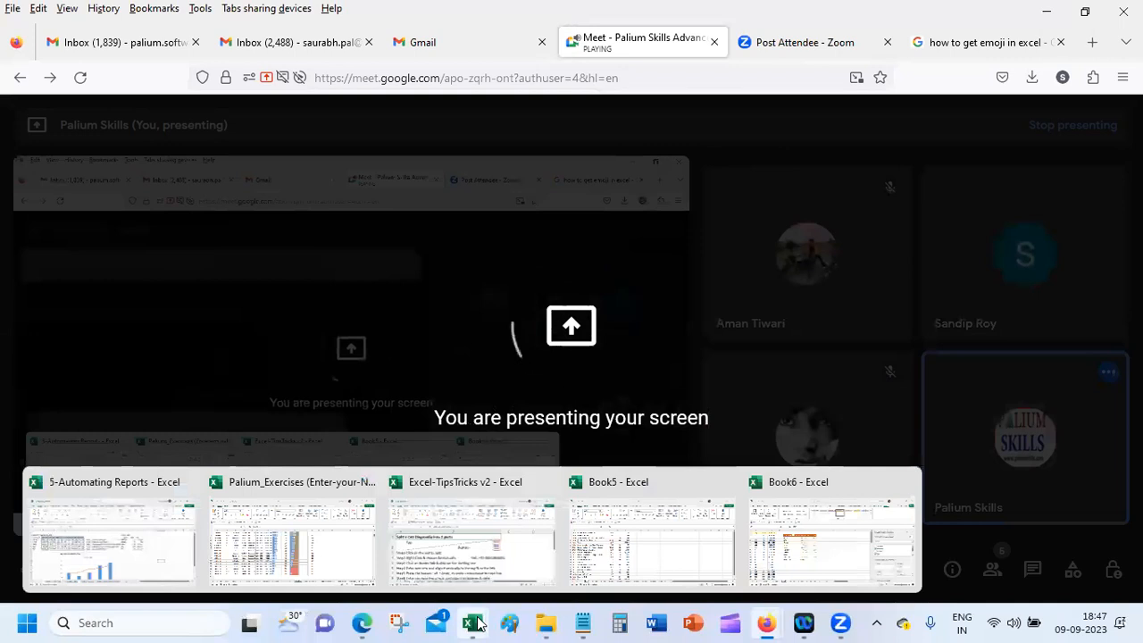
click(835, 538)
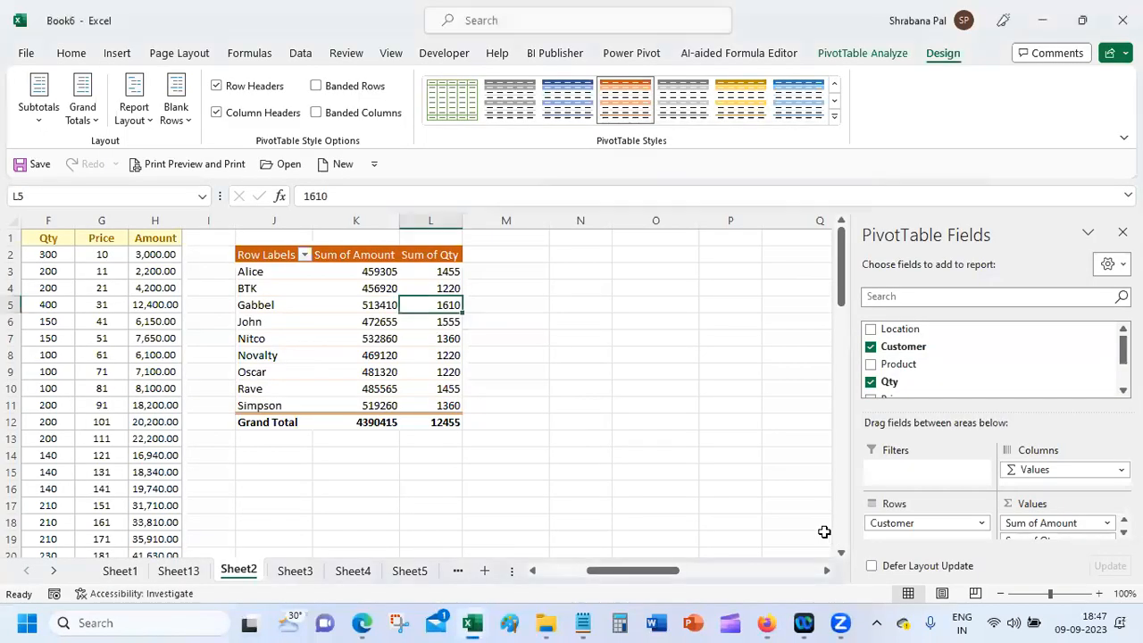
Step: Add Product as the pivot's column headings and move Location into the Filters area
click(871, 364)
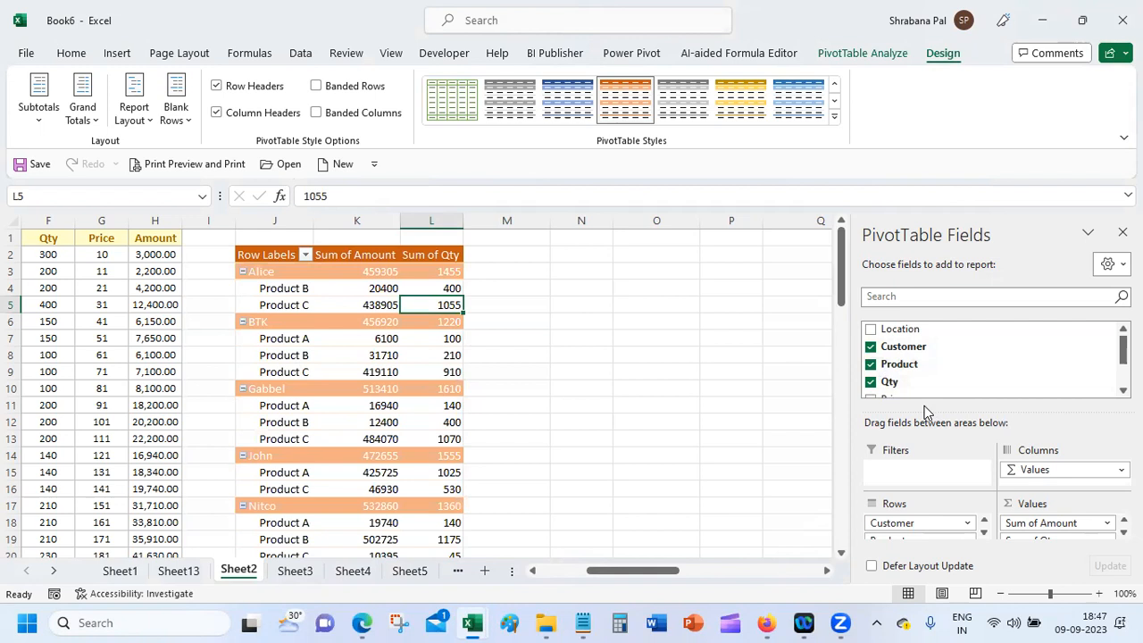
drag(914, 539, 1003, 479)
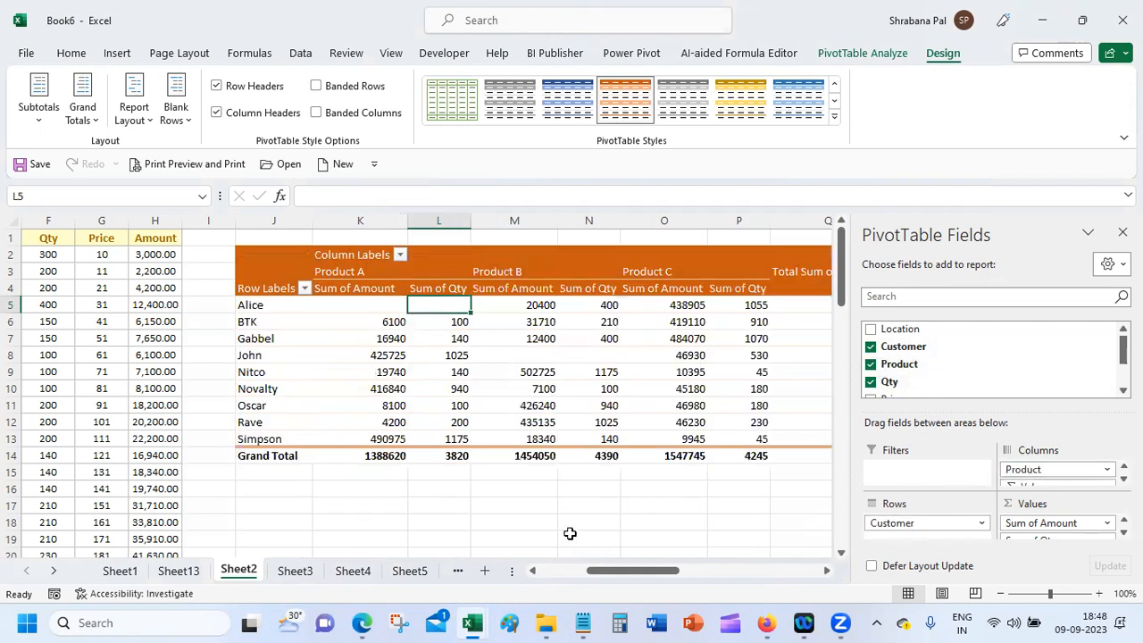
drag(655, 572, 676, 591)
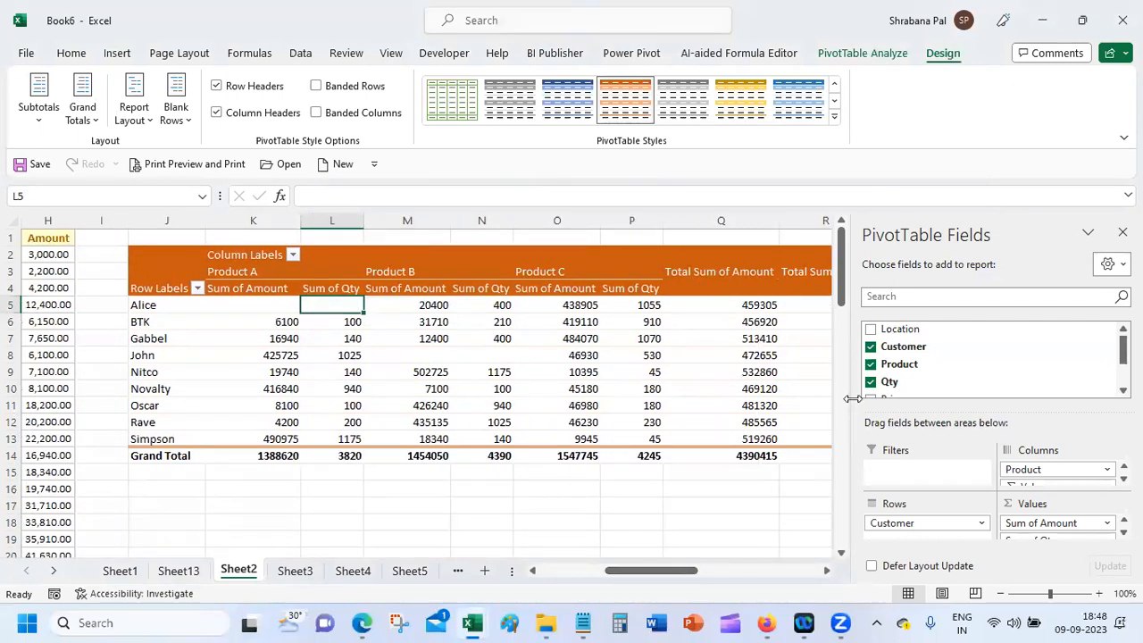
click(916, 330)
drag(930, 330, 913, 476)
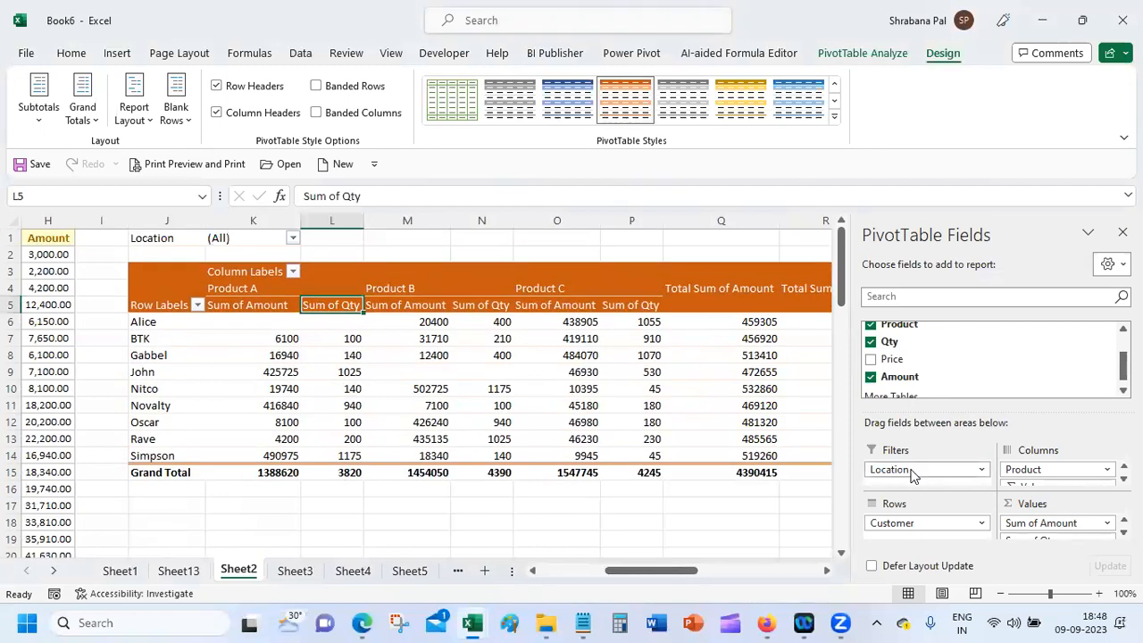
Step: Filter the pivot by Location to Bangalore, then Calcutta, then Chennai
click(149, 237)
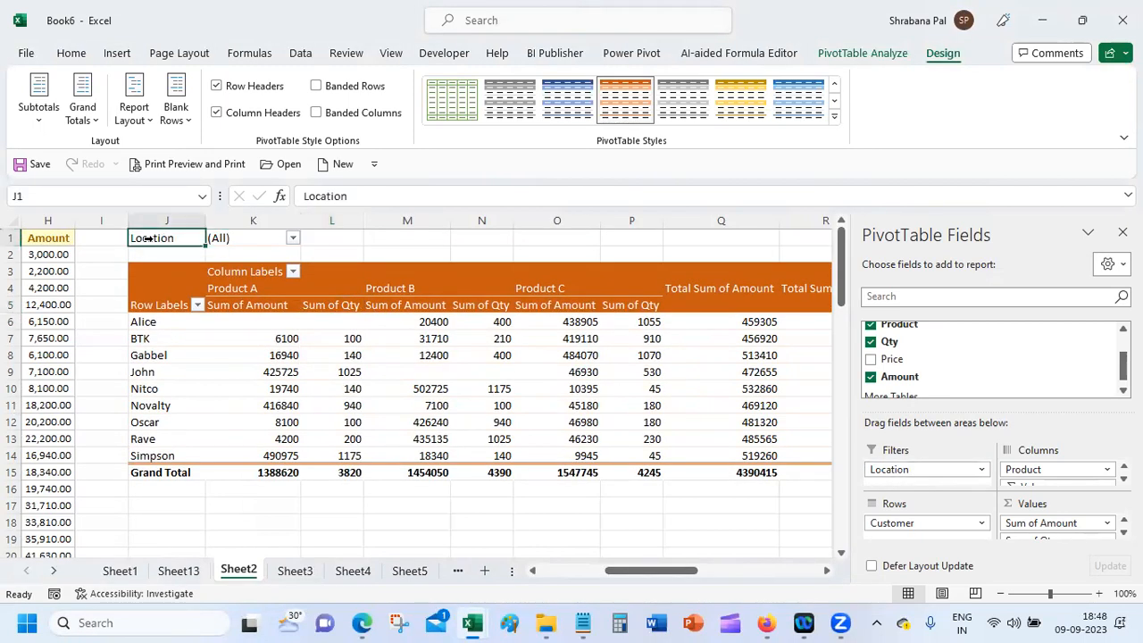
click(292, 238)
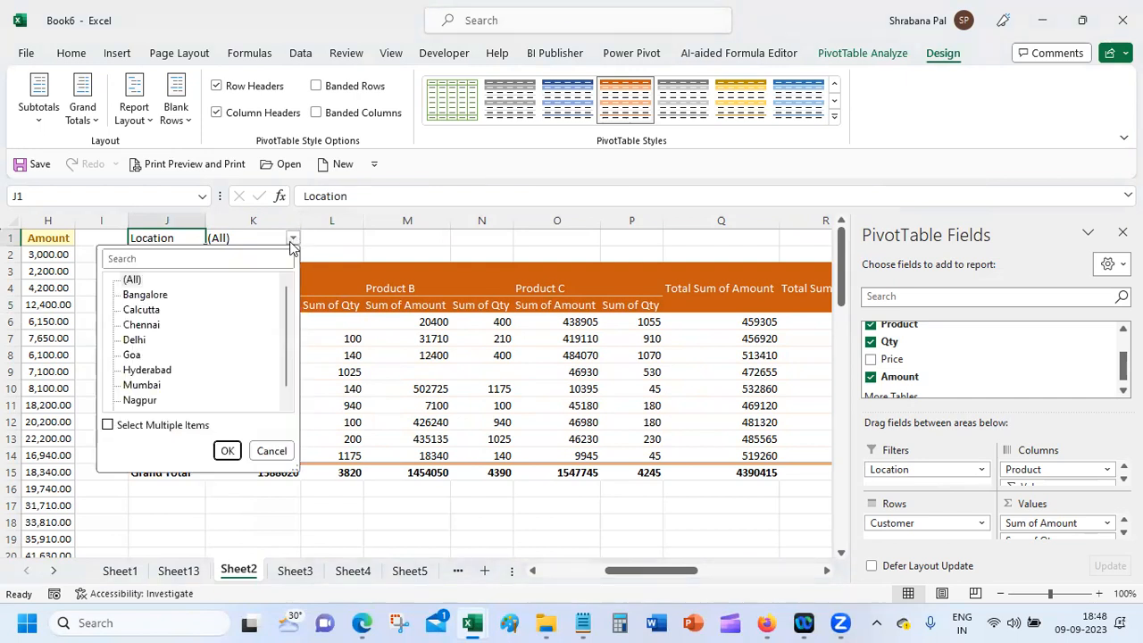
click(159, 302)
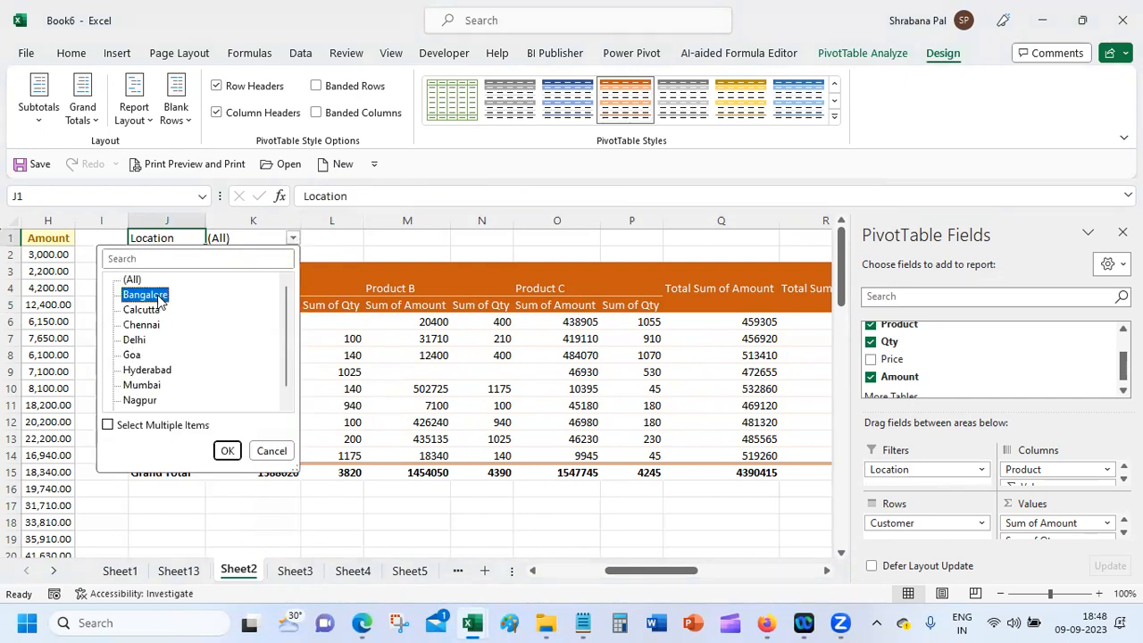
click(228, 451)
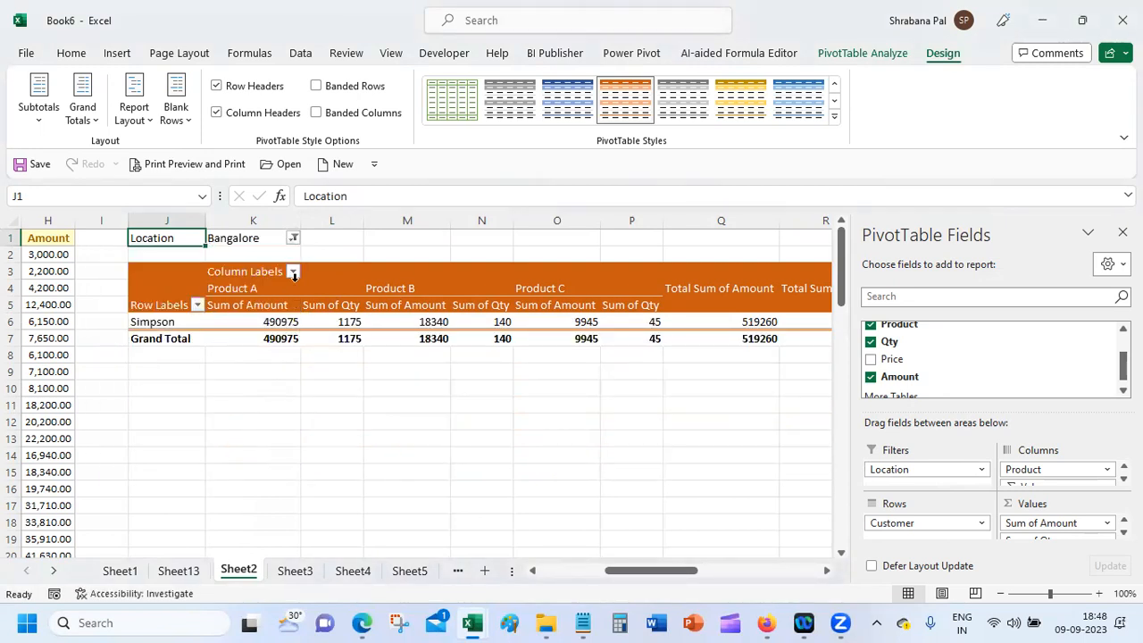
click(294, 238)
click(154, 310)
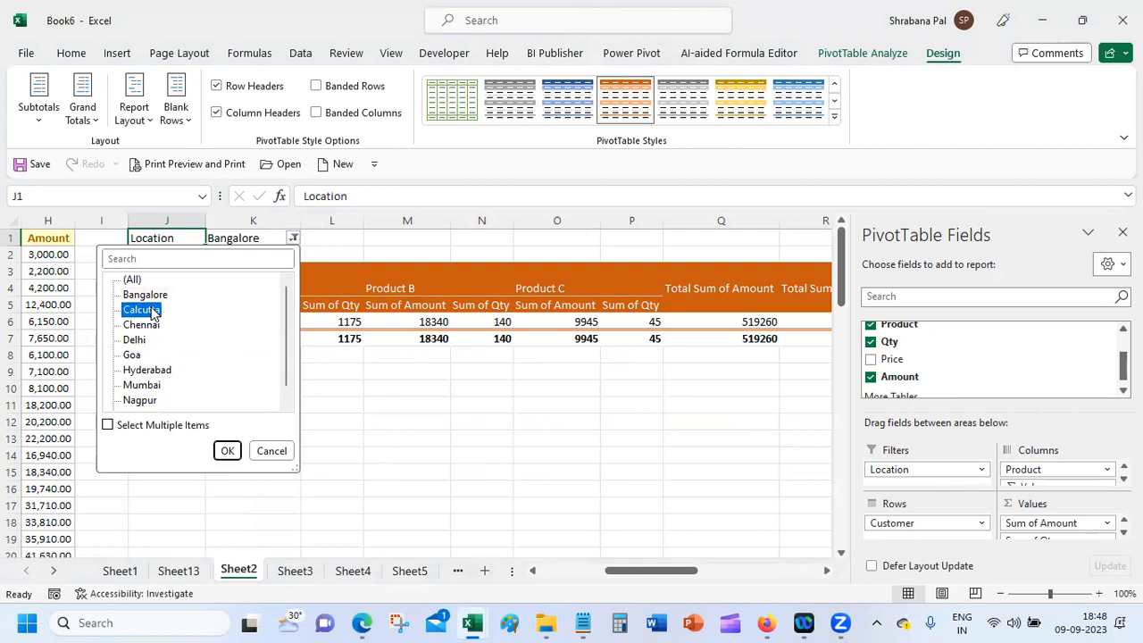
click(227, 450)
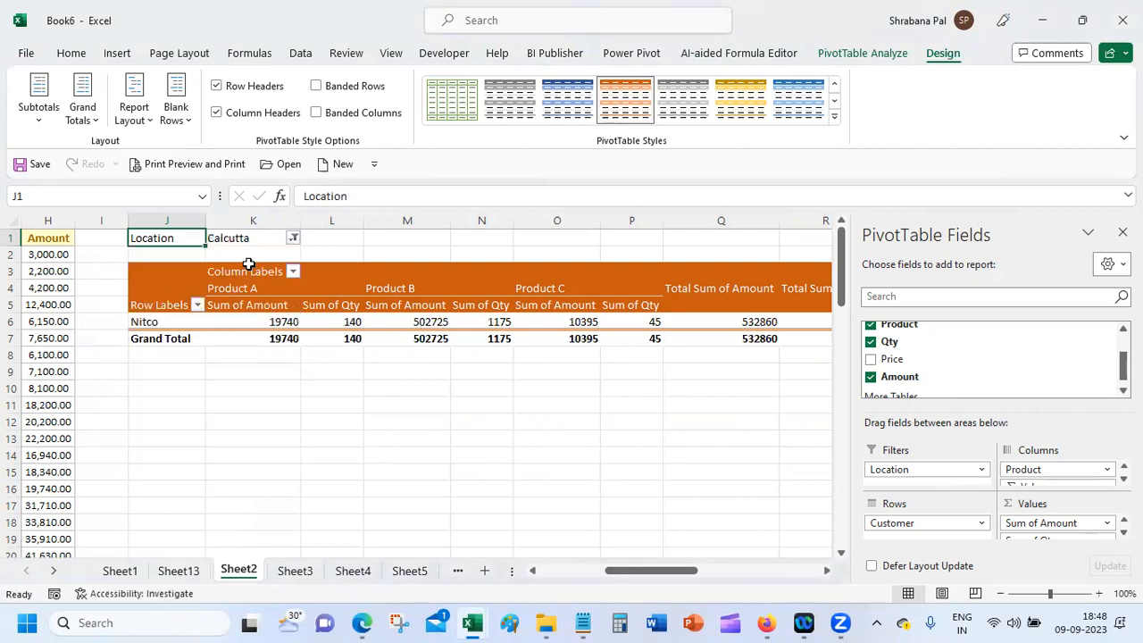
click(294, 240)
click(152, 327)
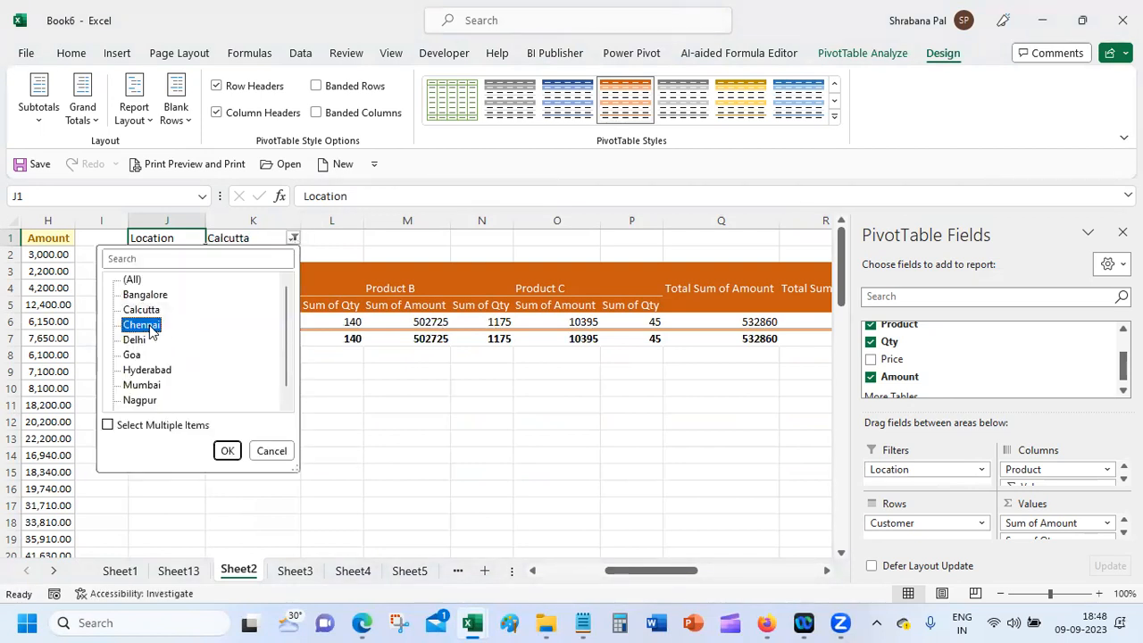
click(228, 451)
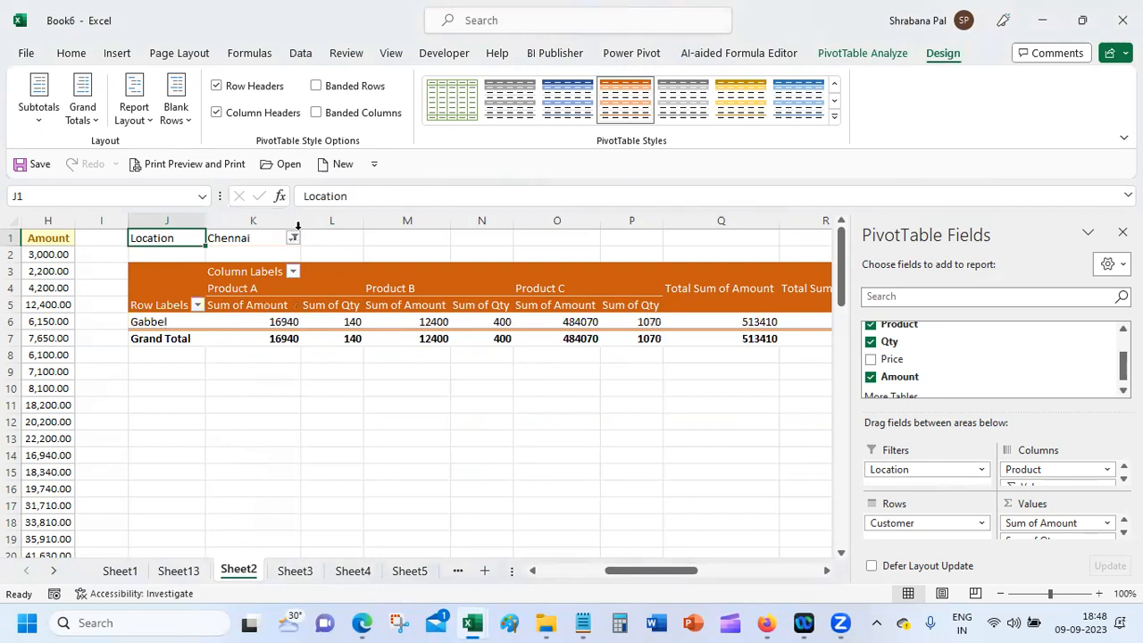
Step: Switch the Location filter to Delhi, then finally to Goa, and click an empty cell
click(294, 239)
click(136, 342)
click(228, 452)
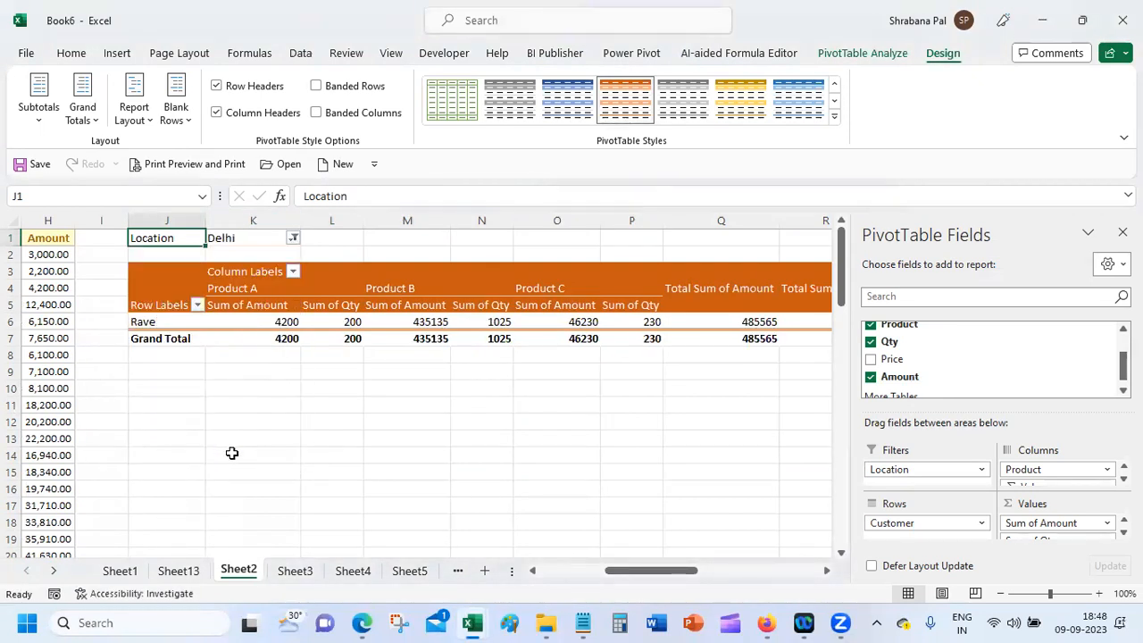
click(294, 239)
click(132, 355)
click(227, 451)
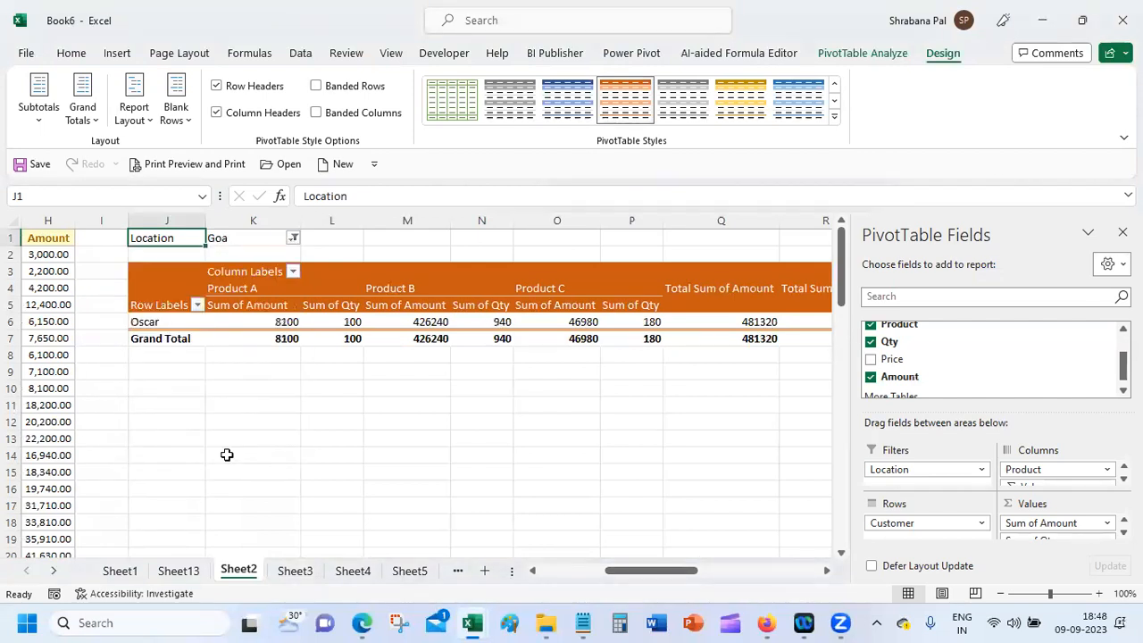
click(360, 402)
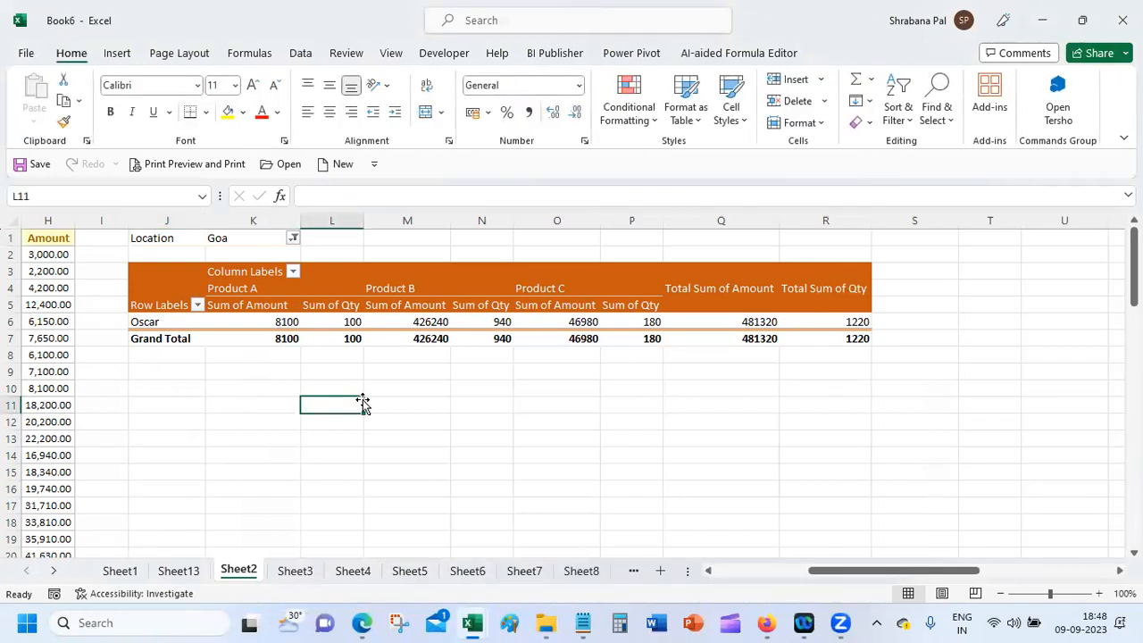
Step: Filter the pivot table's Location to Goa and Bangalore
click(271, 322)
click(290, 237)
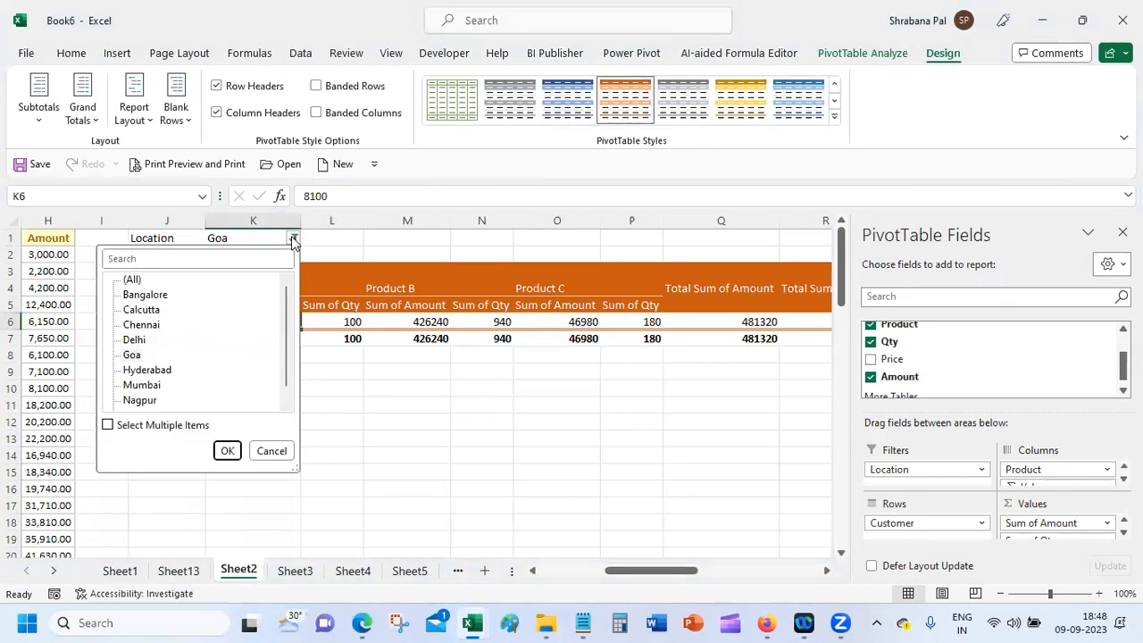
click(144, 426)
click(118, 297)
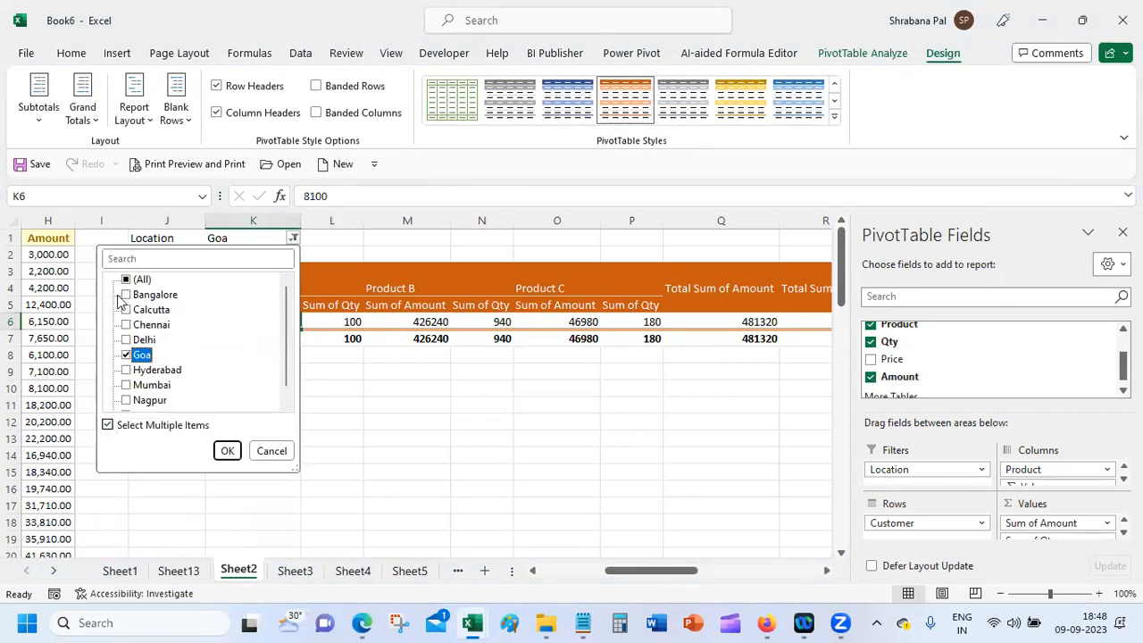
click(126, 295)
click(225, 451)
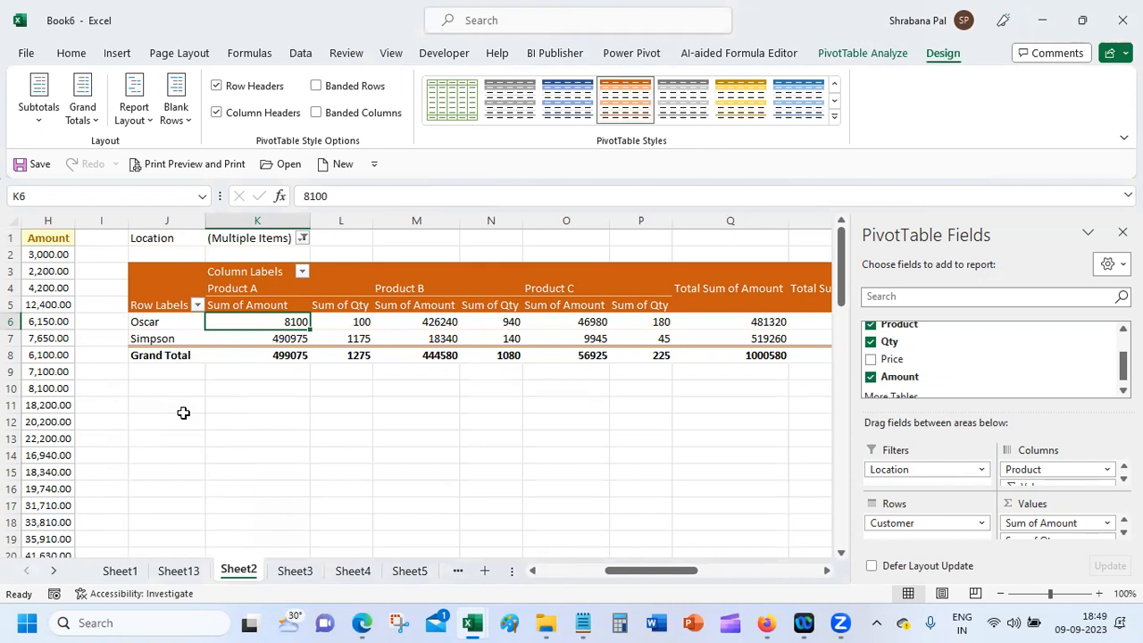
Step: Move Product to Rows and back to Columns, then Location to Rows and back to Filters
drag(945, 328, 929, 534)
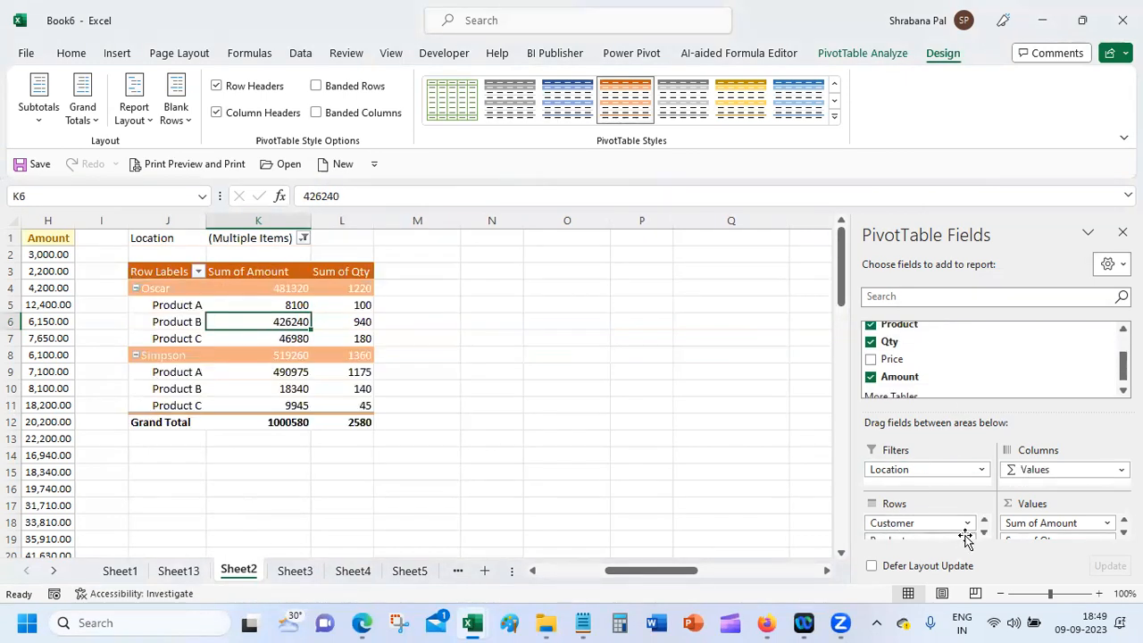
click(967, 538)
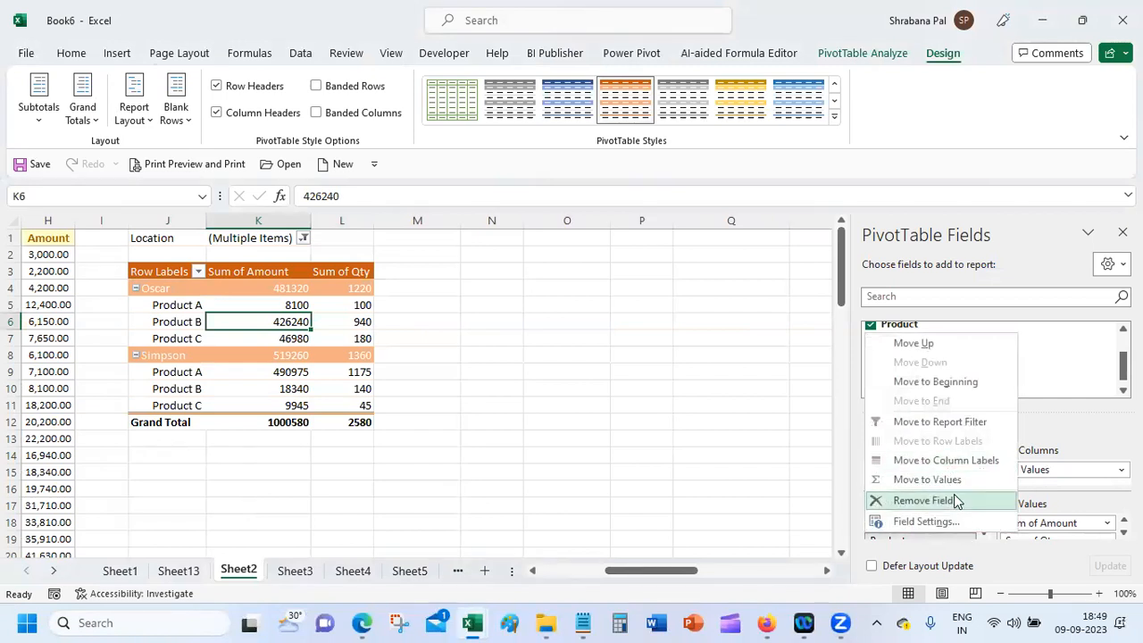
click(951, 461)
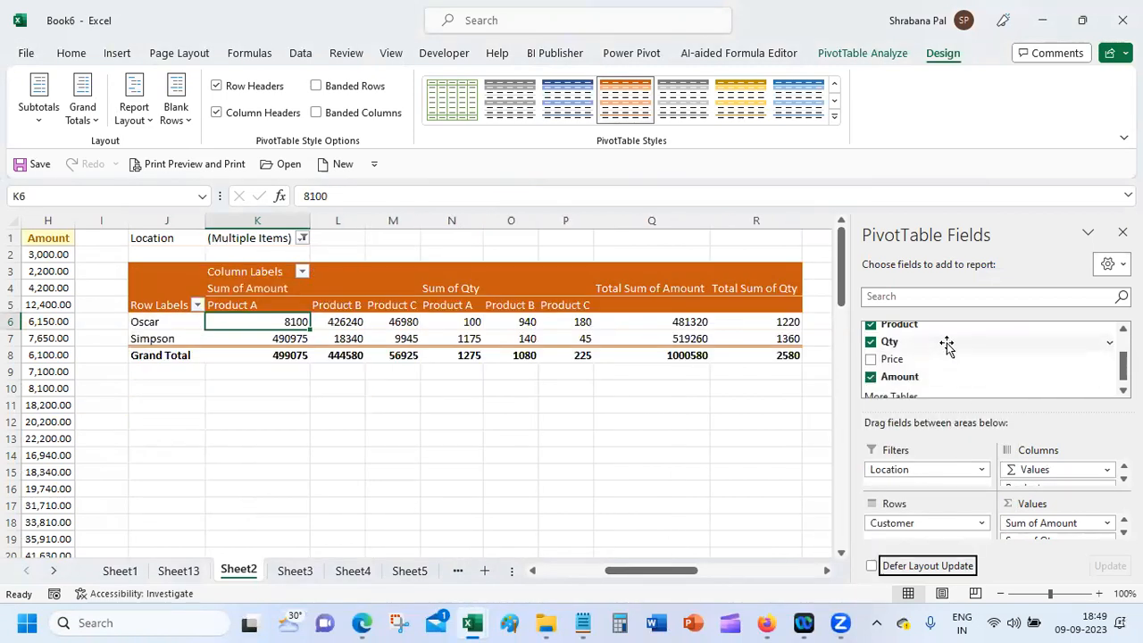
scroll(1107, 339, up, 2)
drag(918, 331, 927, 530)
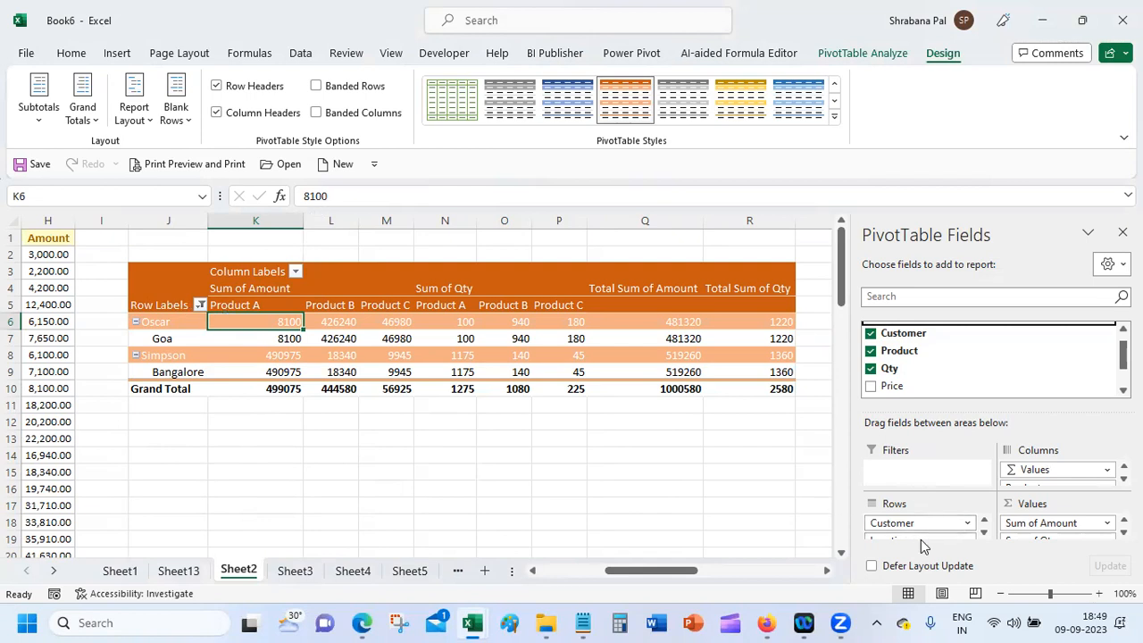
click(985, 533)
drag(947, 531, 938, 474)
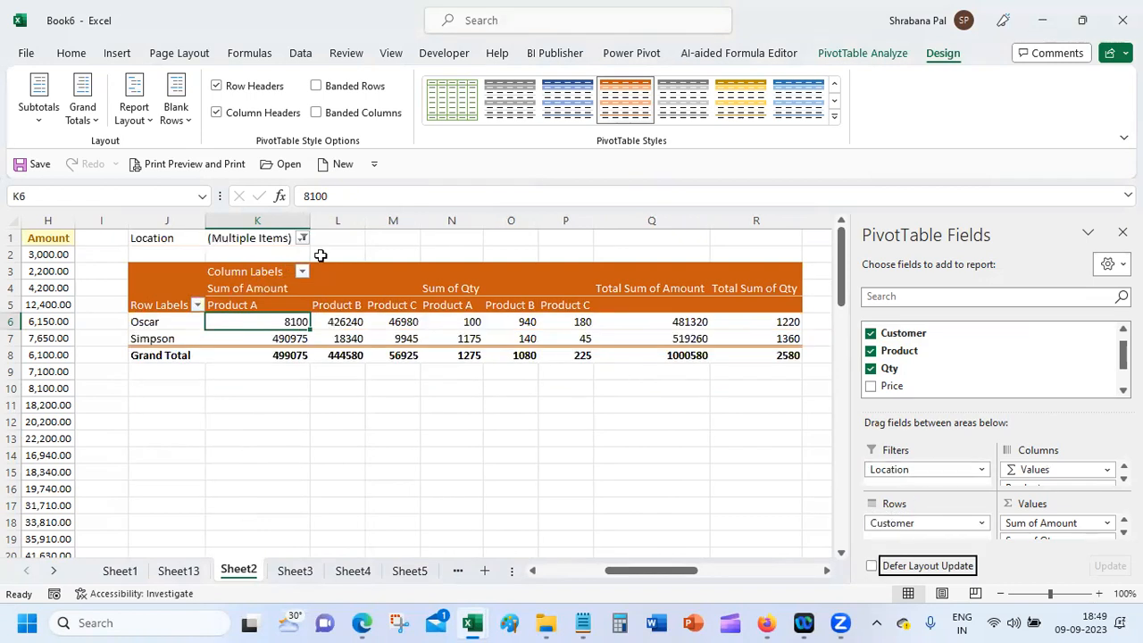
Step: Change the Location filter to only Calcutta and Delhi, showing Nitco's total of 532860
click(303, 238)
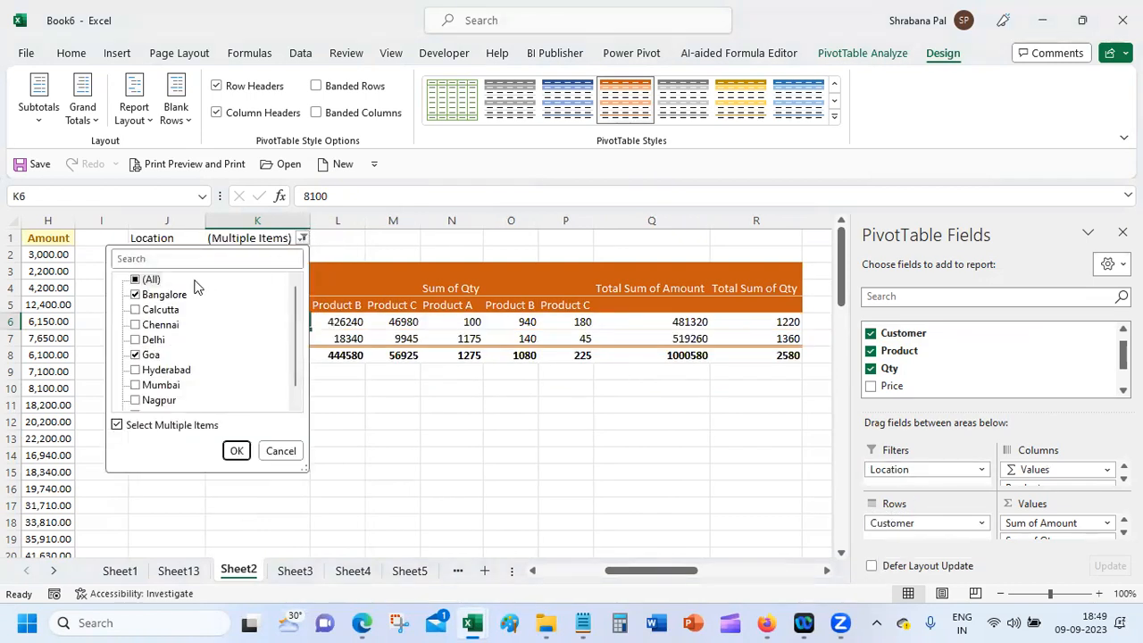
click(138, 280)
click(145, 279)
click(141, 282)
click(140, 280)
click(136, 310)
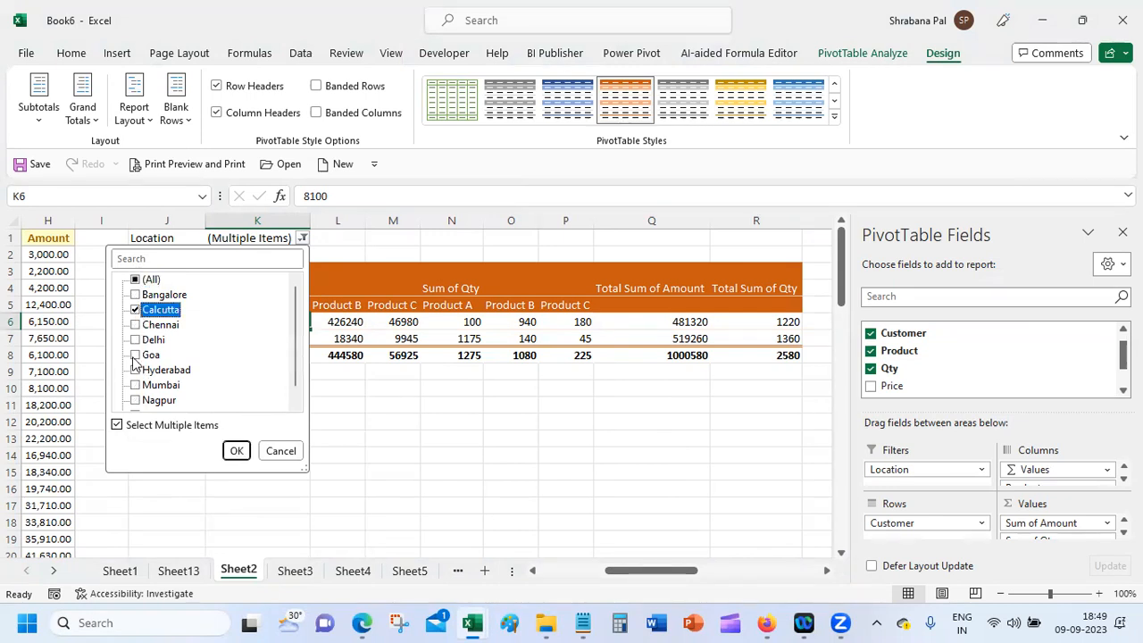
click(136, 340)
click(235, 450)
click(275, 425)
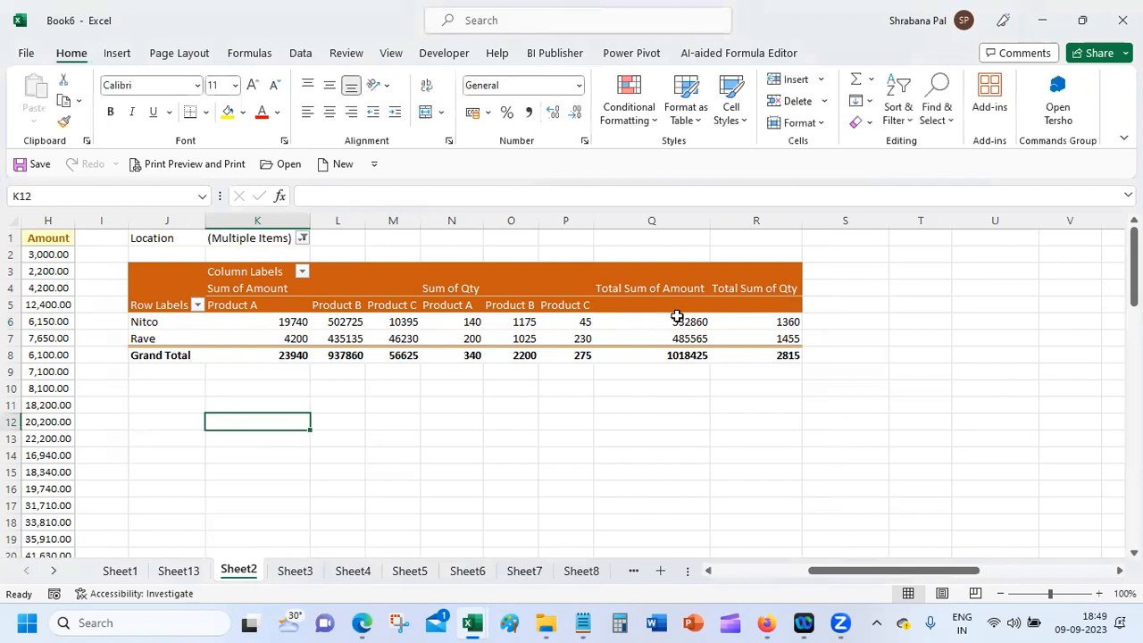
click(670, 320)
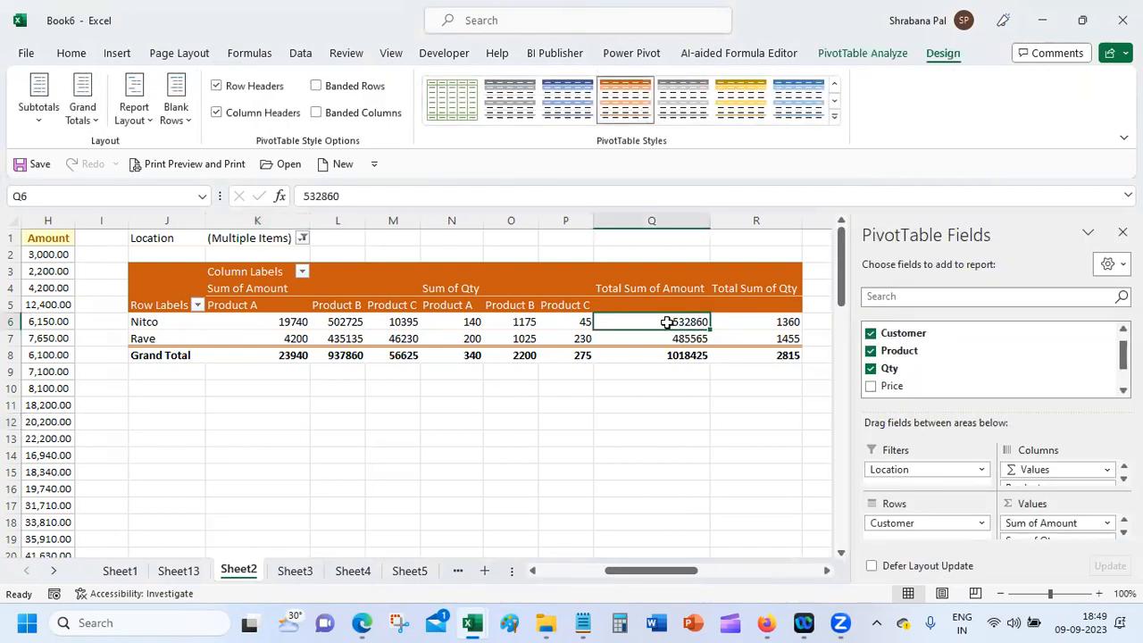
double_click(668, 322)
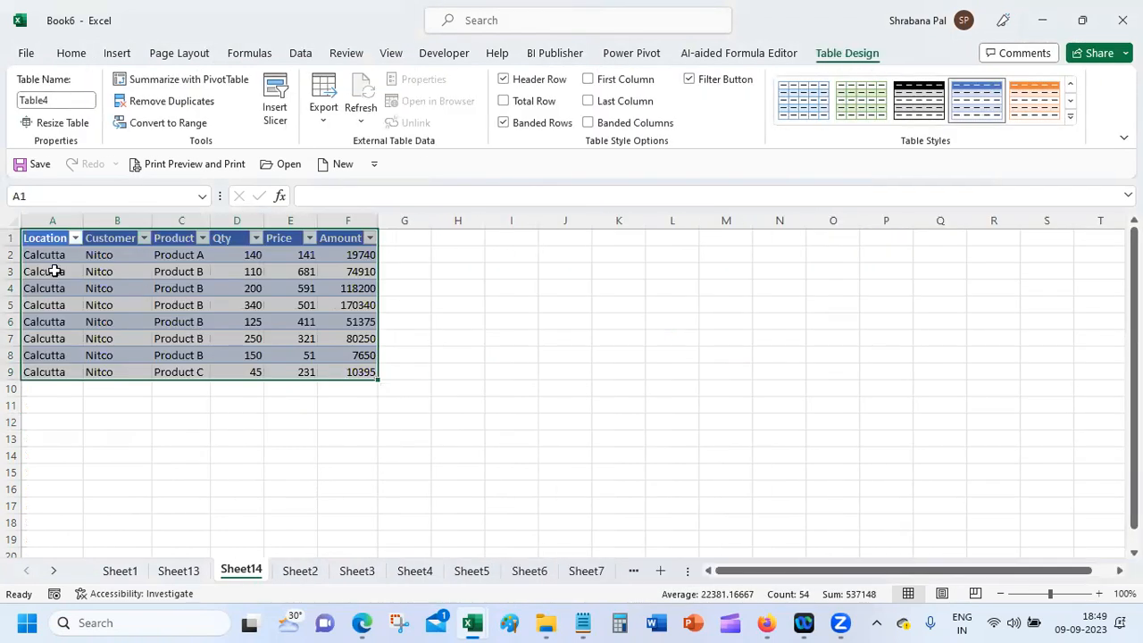
click(54, 268)
click(36, 388)
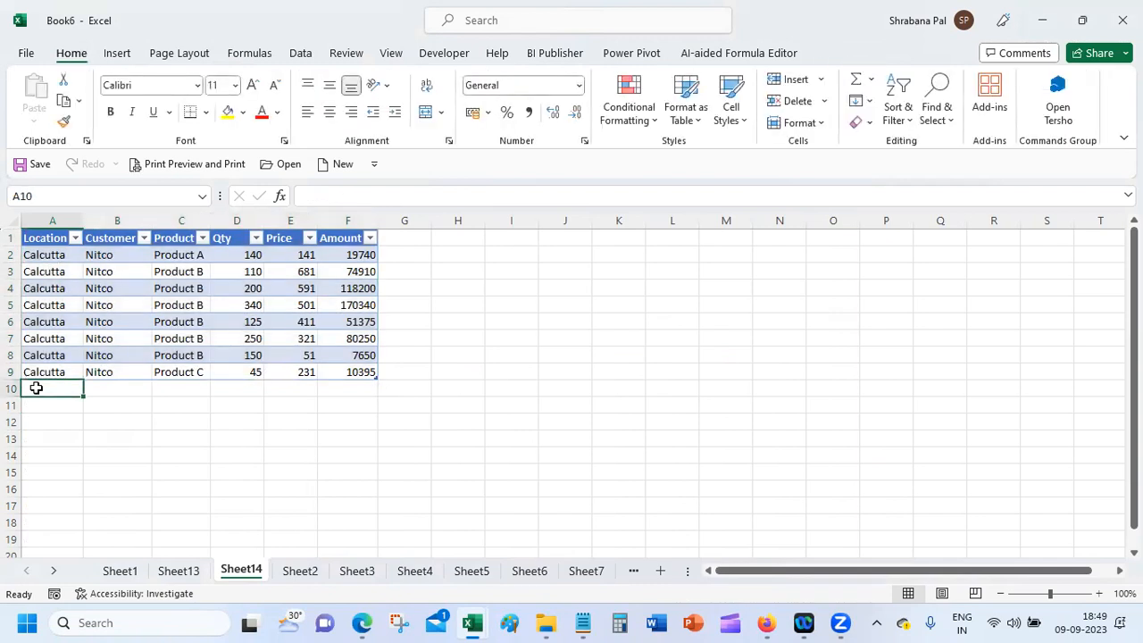
click(300, 572)
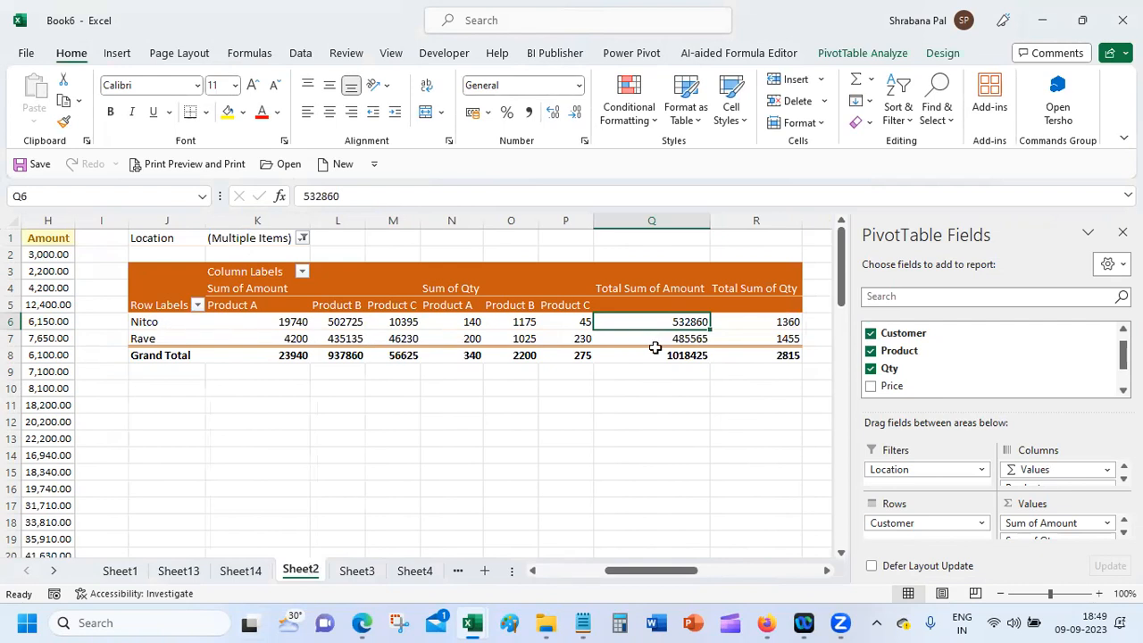
click(661, 338)
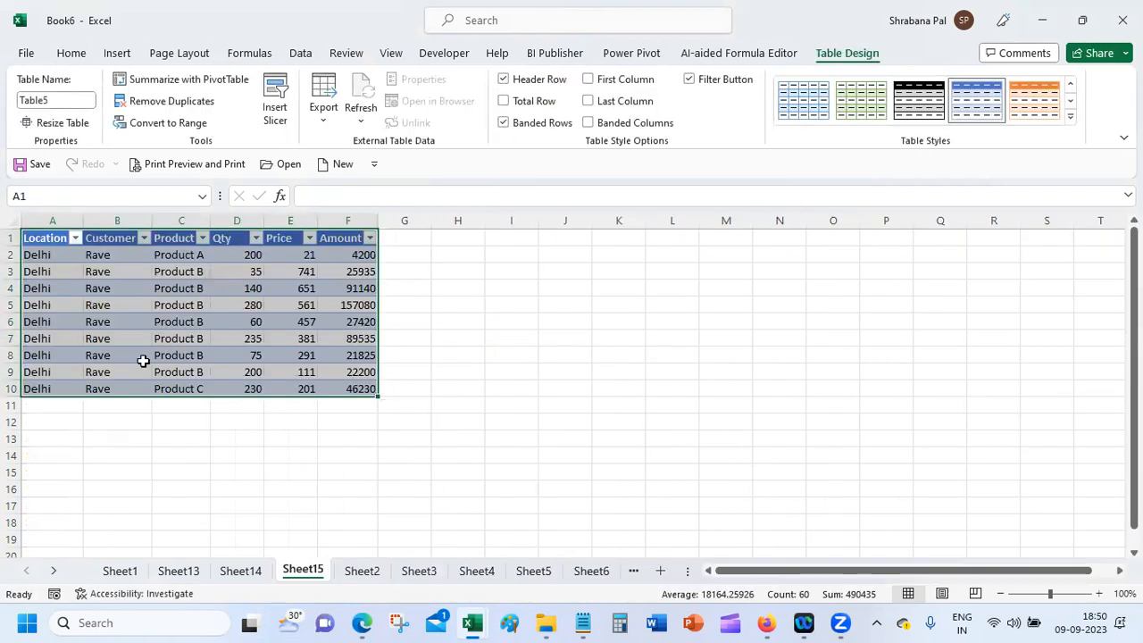
click(243, 575)
right_click(245, 576)
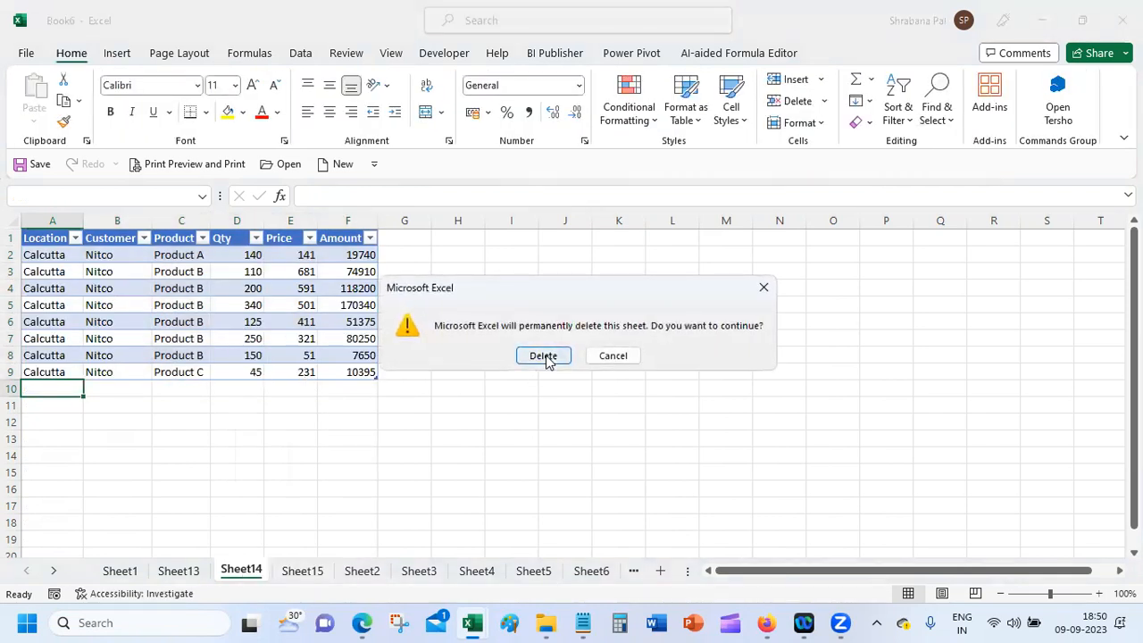
click(546, 356)
right_click(246, 573)
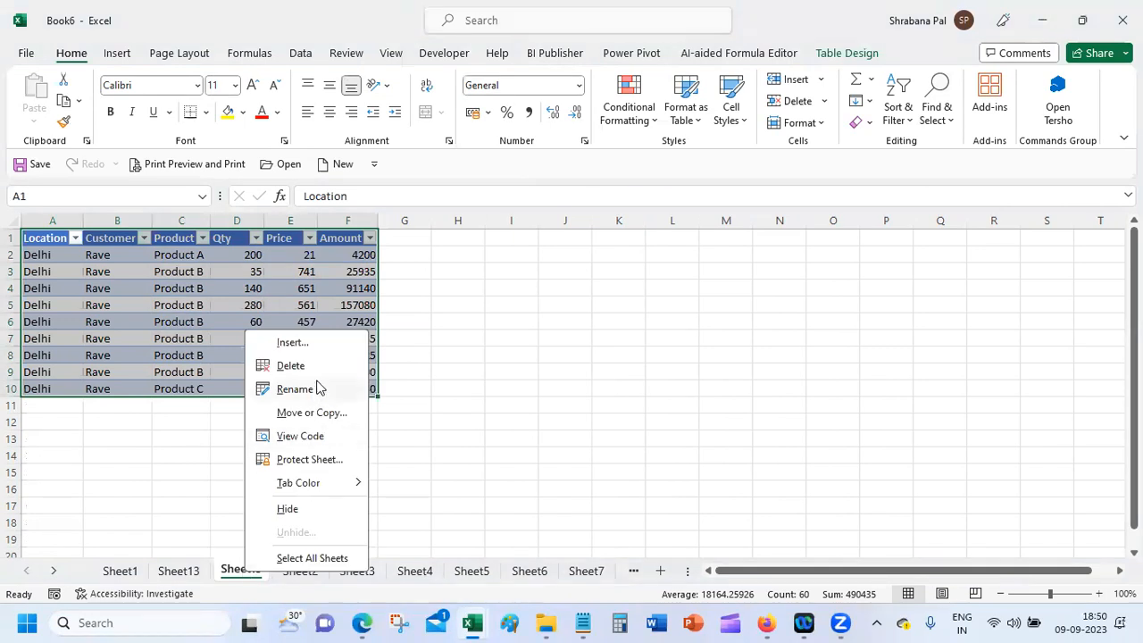
click(320, 366)
click(561, 356)
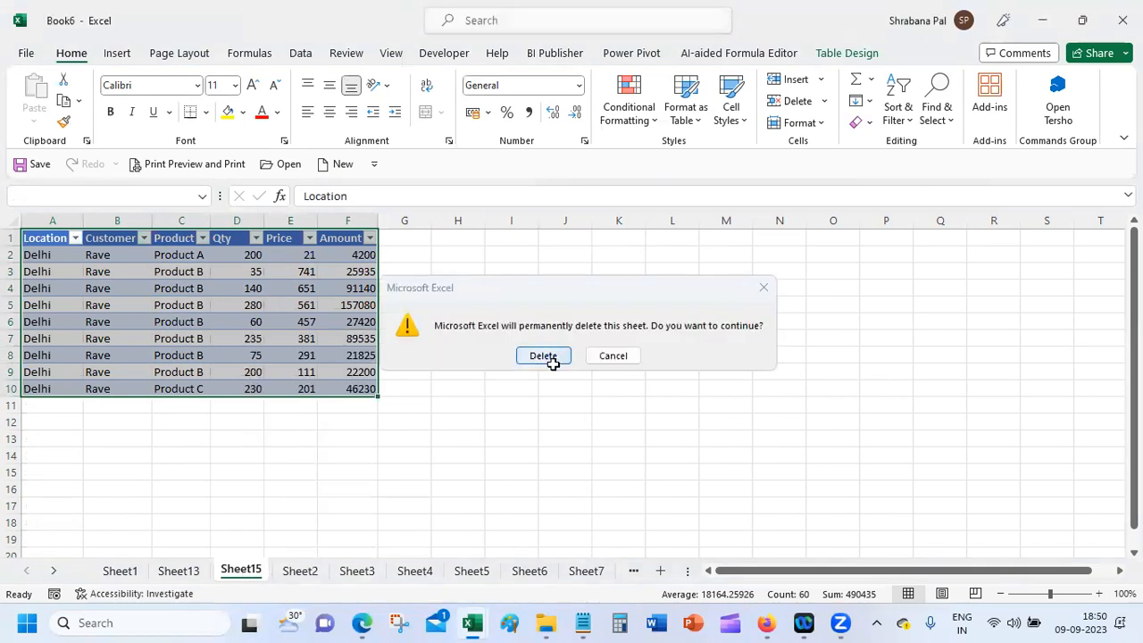
click(319, 306)
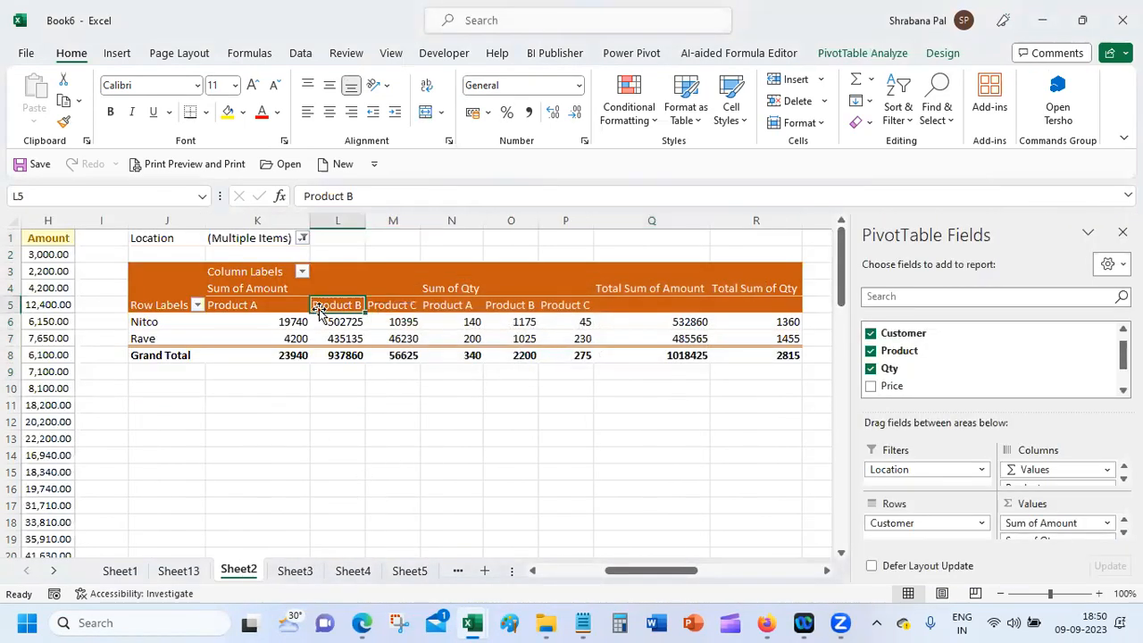
Step: Reset the Location filter to (All) so all nine customers appear, totalling 4390415 Amount
click(303, 240)
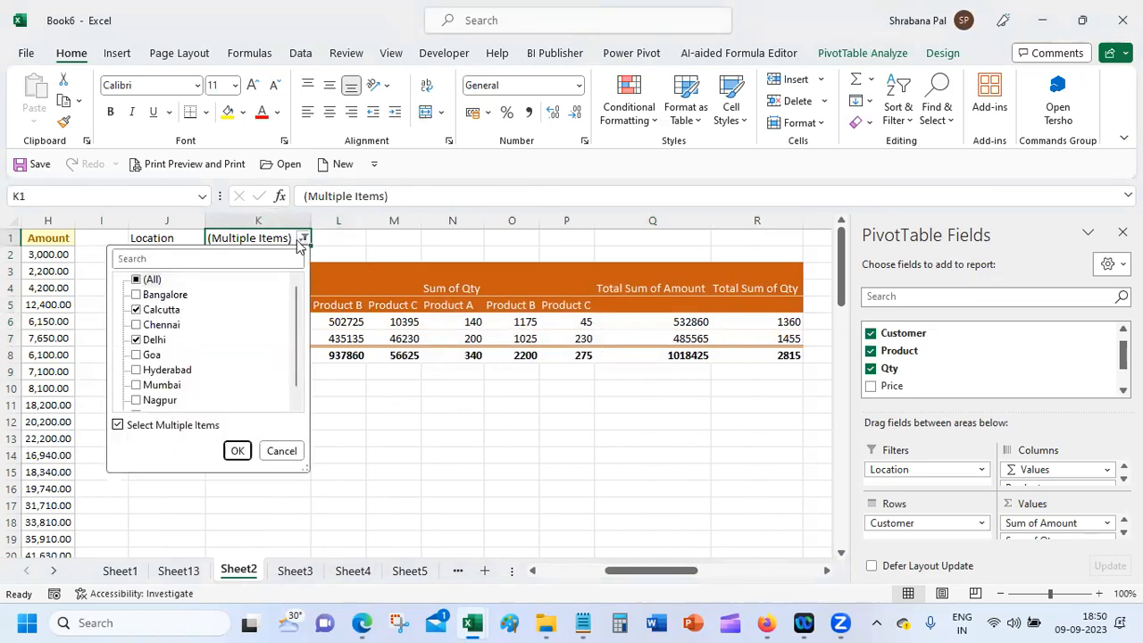
click(136, 279)
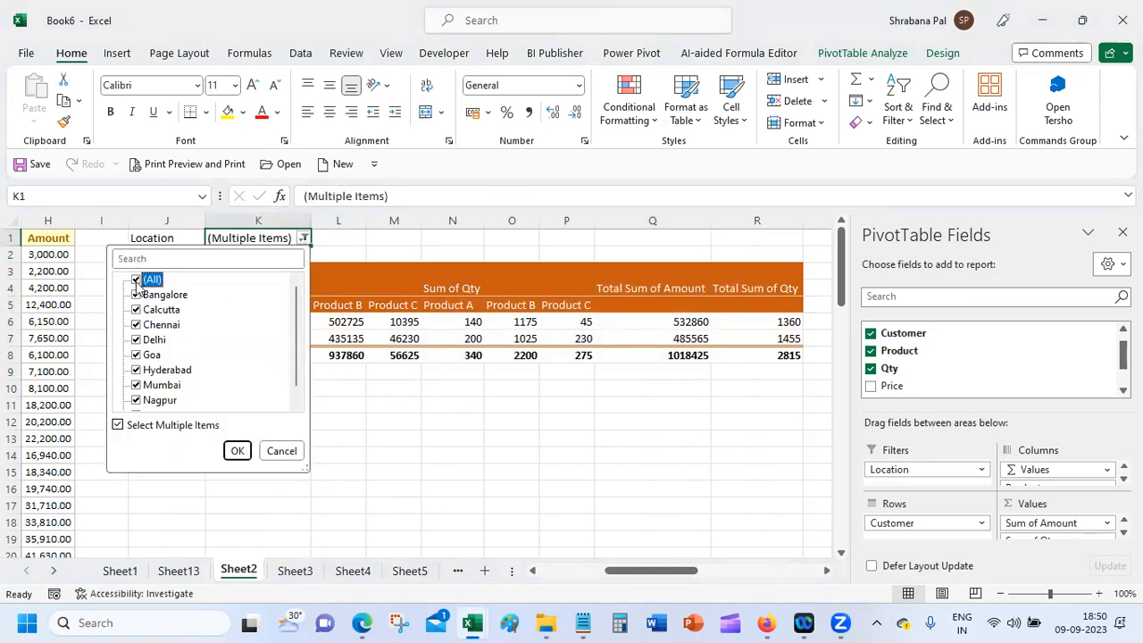
click(236, 450)
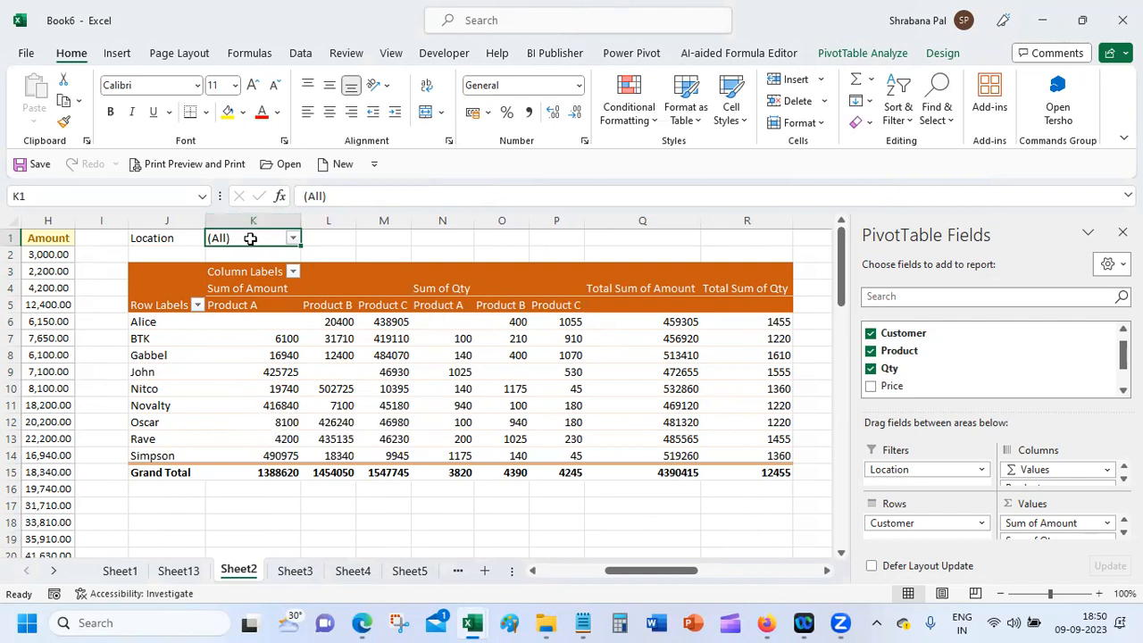
click(865, 54)
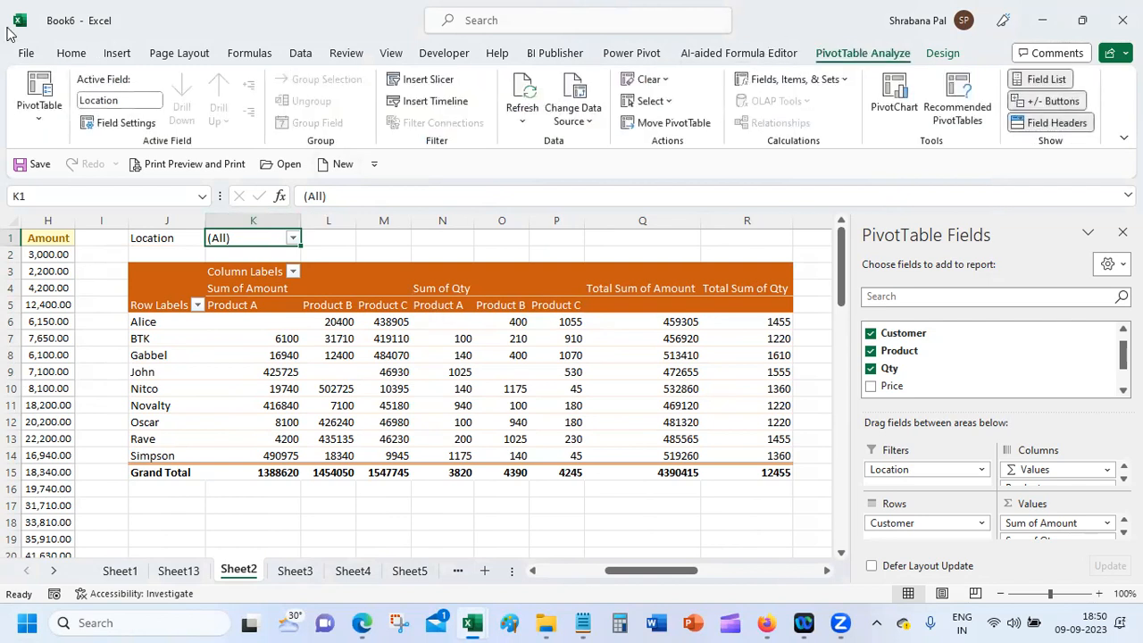
click(46, 121)
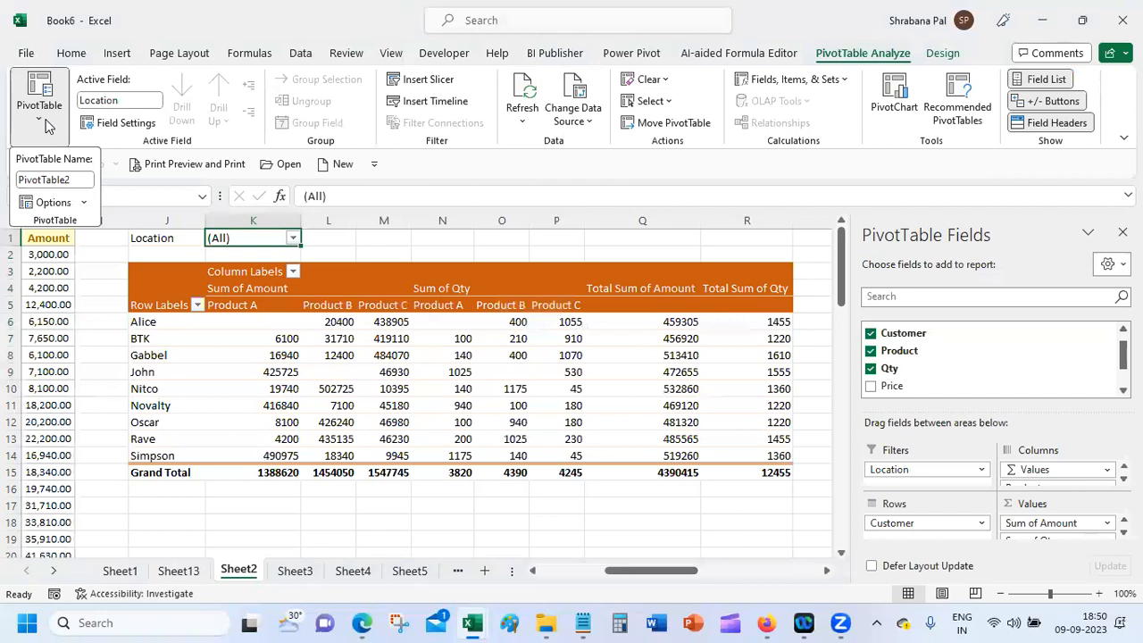
click(45, 202)
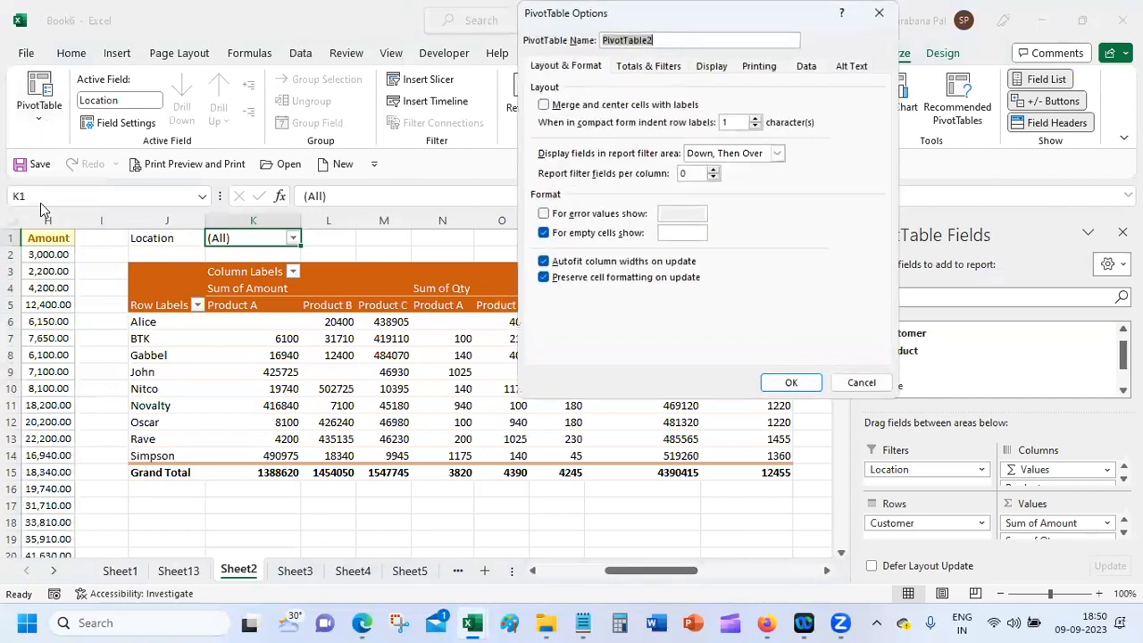
click(861, 382)
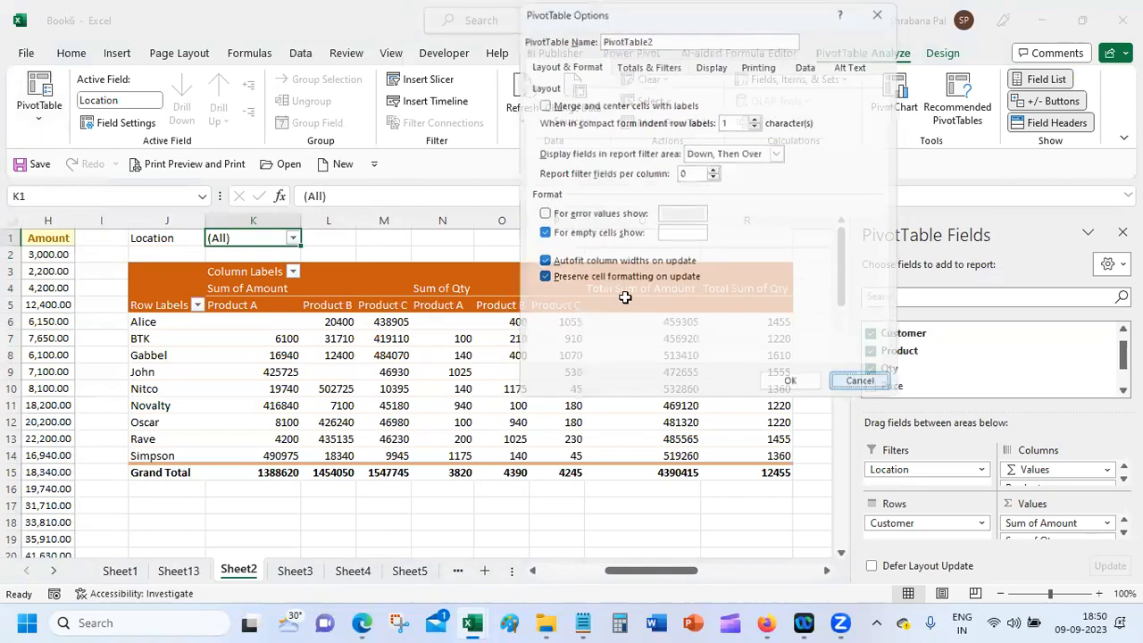
click(38, 120)
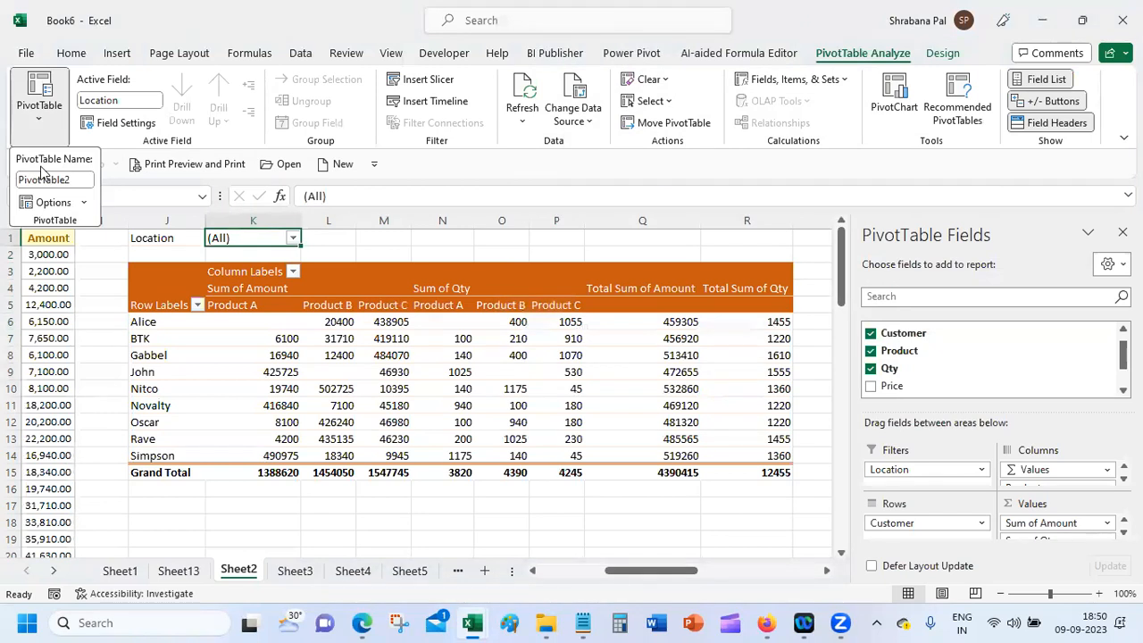
click(85, 203)
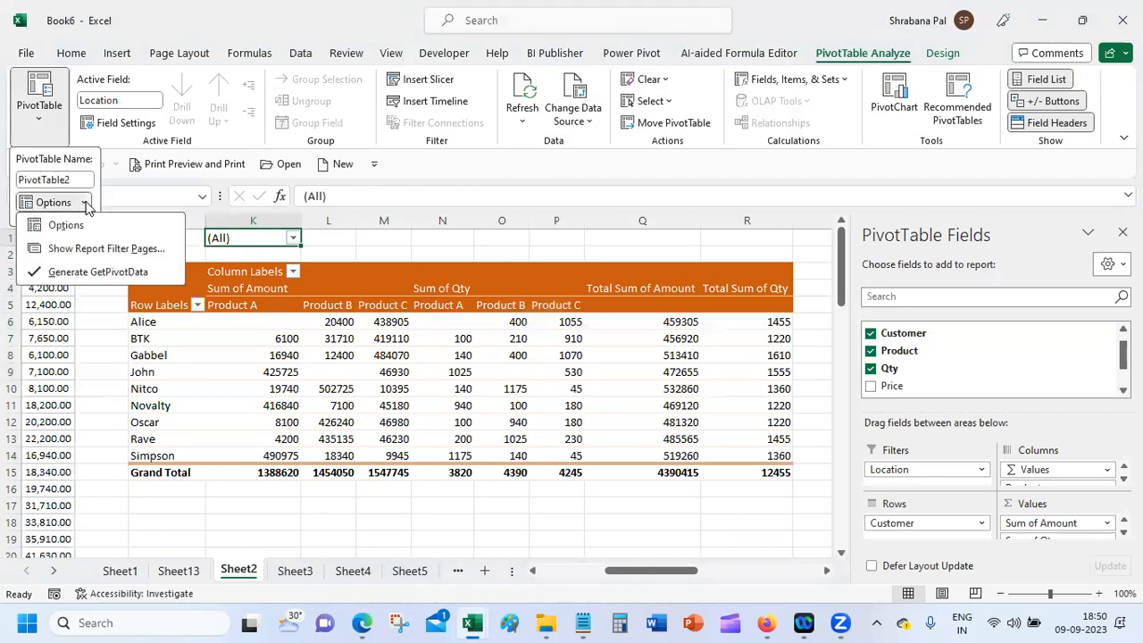
click(117, 250)
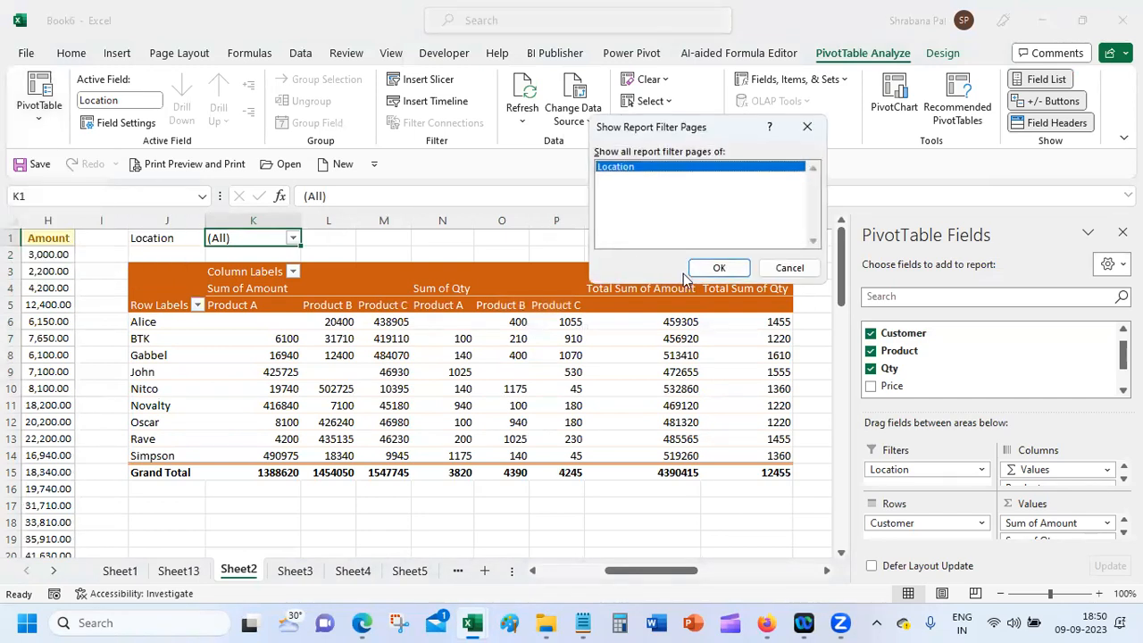
click(715, 266)
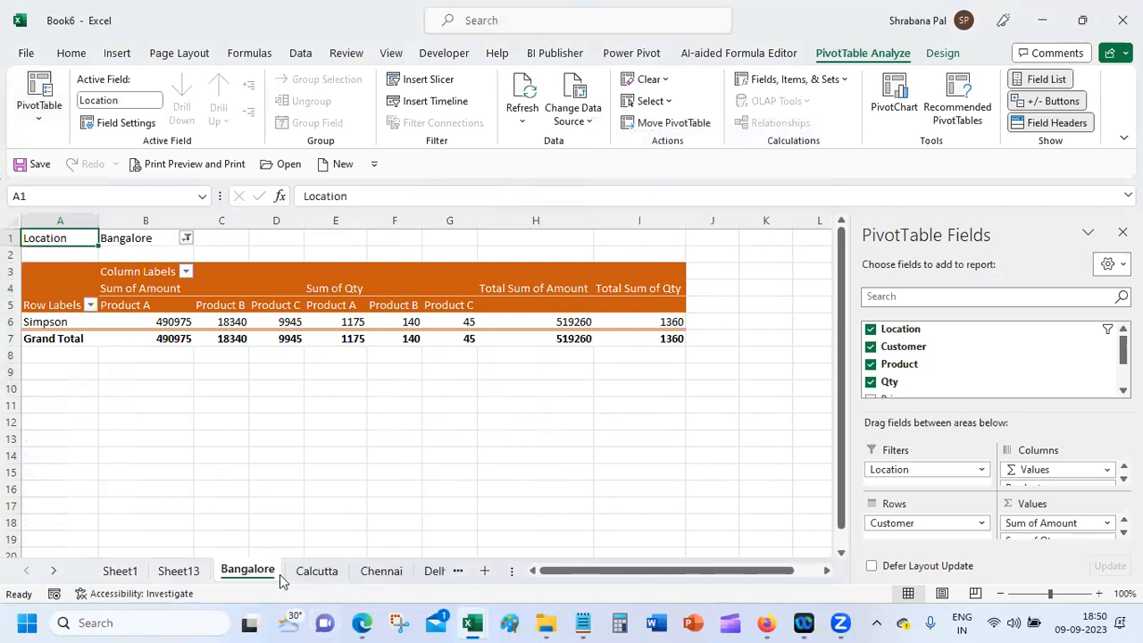
click(308, 576)
click(382, 576)
click(434, 576)
drag(512, 571, 749, 569)
click(428, 576)
click(488, 576)
click(561, 572)
click(624, 572)
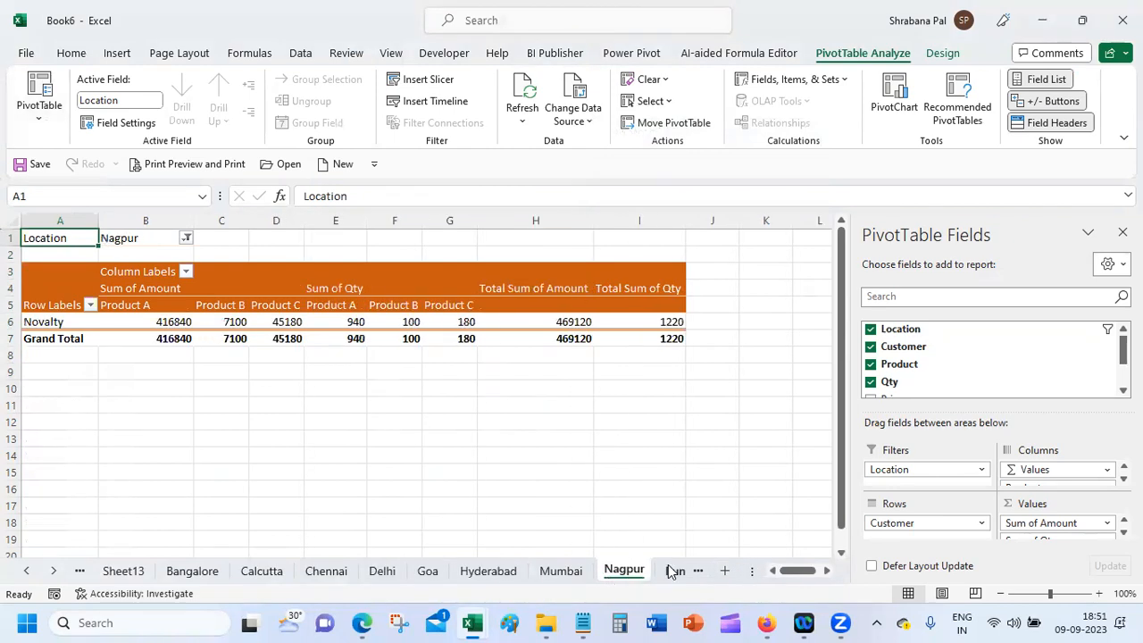
click(676, 572)
click(565, 574)
click(498, 576)
click(412, 576)
click(365, 576)
click(318, 576)
click(254, 575)
click(188, 574)
click(130, 575)
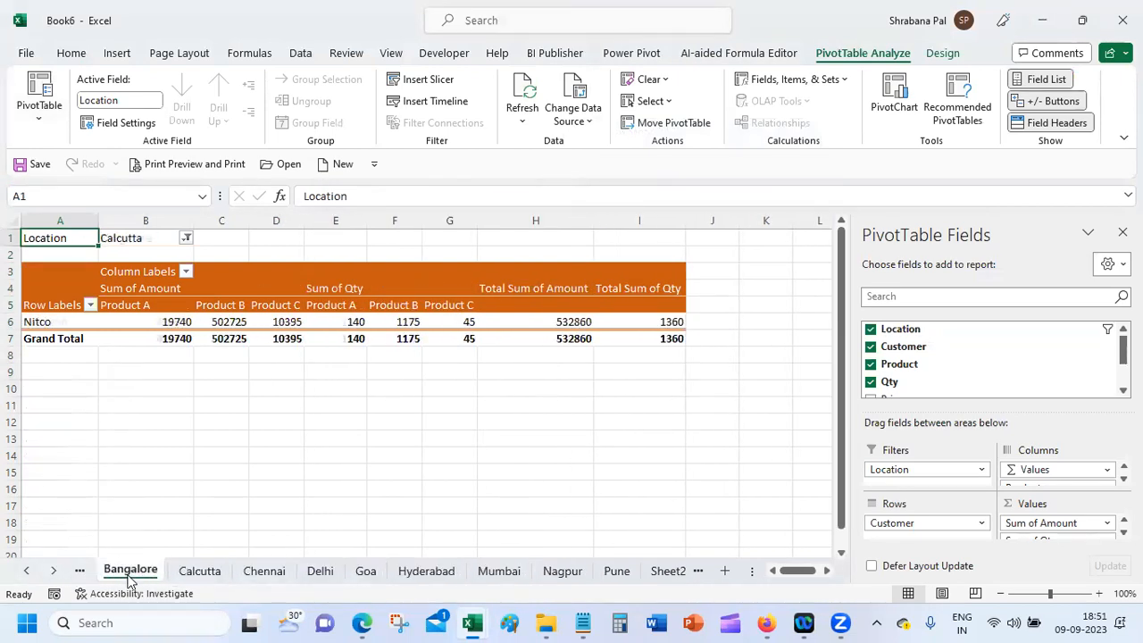
Step: Run Show Report Filter Pages on Location to create sheets Calcutta (2) through Pune (2)
click(41, 118)
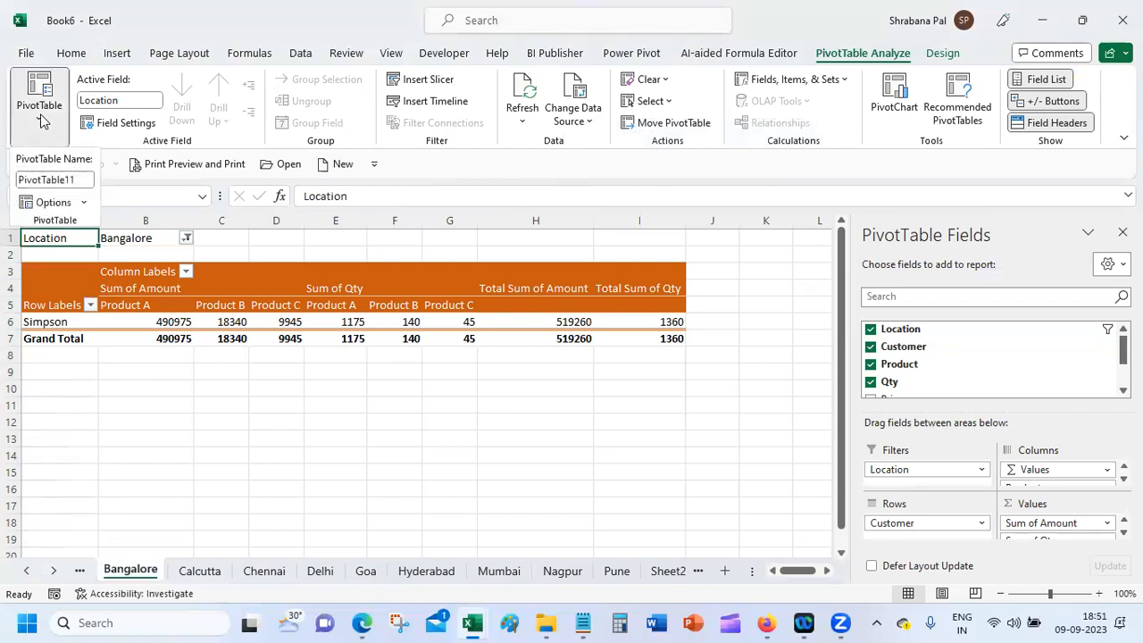
click(87, 202)
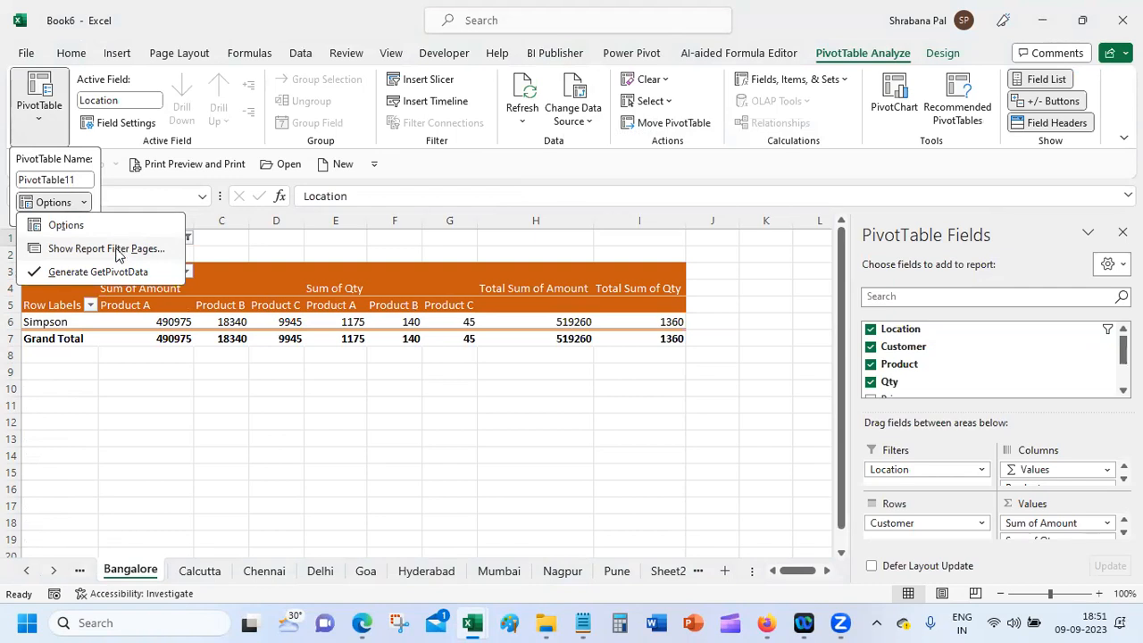
click(125, 249)
click(719, 268)
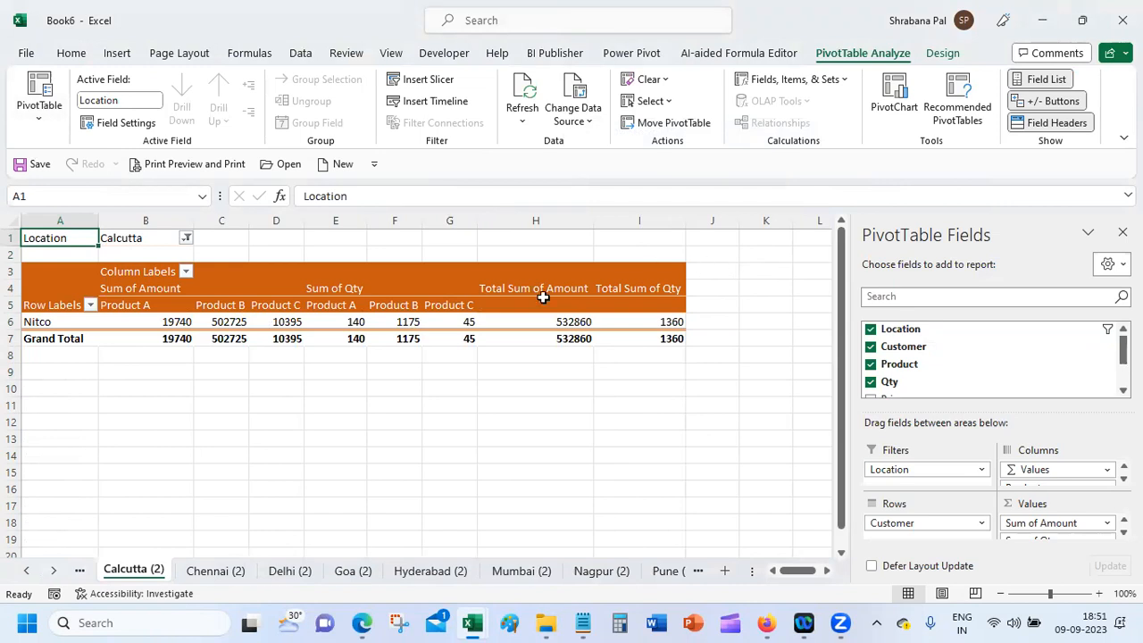
Step: Delete the Calcutta (2), Chennai (2) and Delhi (2) sheets one by one
right_click(112, 577)
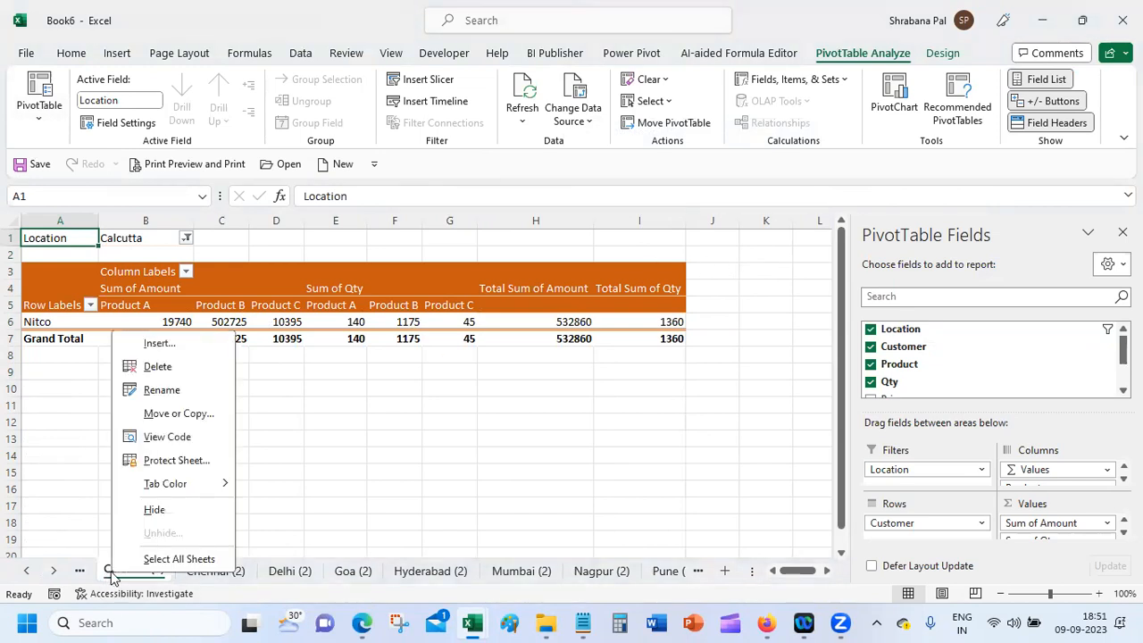
click(188, 367)
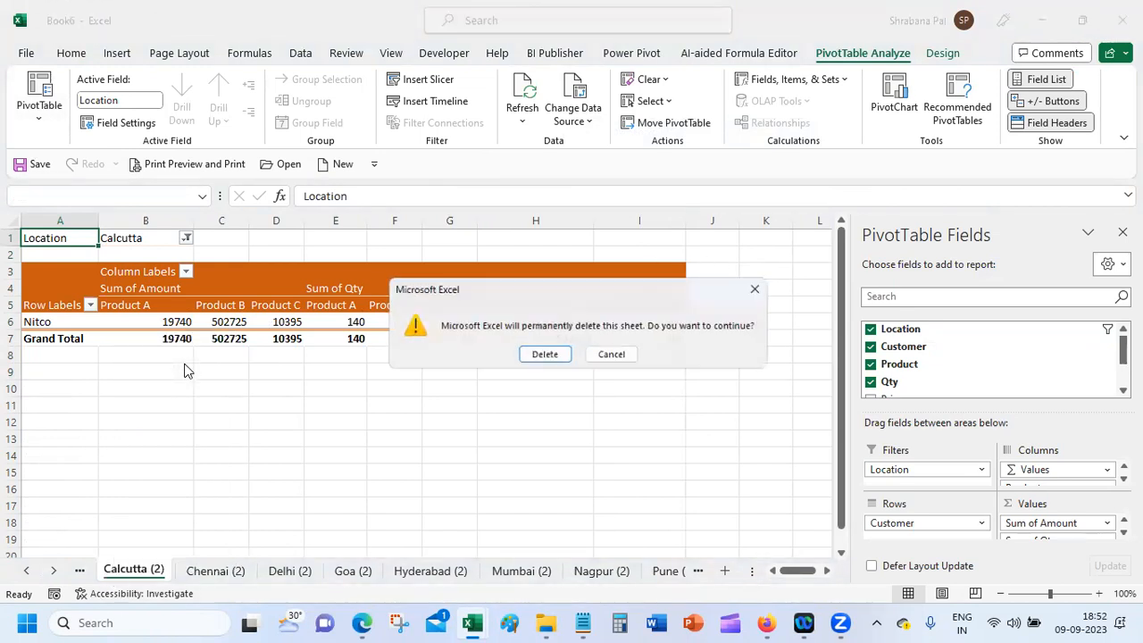
click(544, 356)
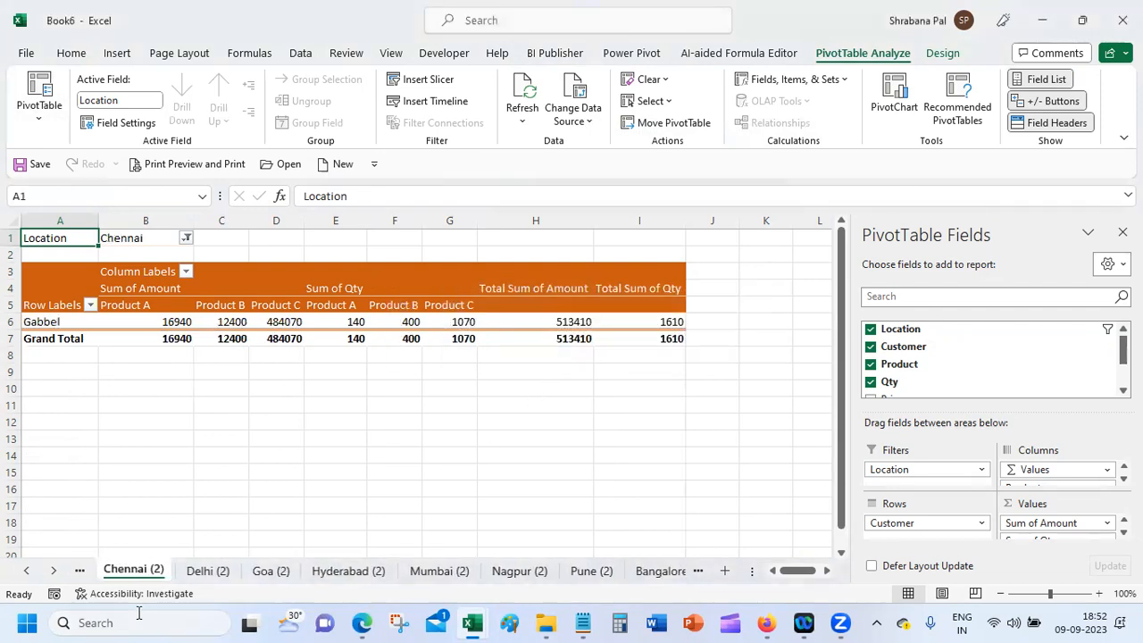
right_click(159, 576)
click(255, 365)
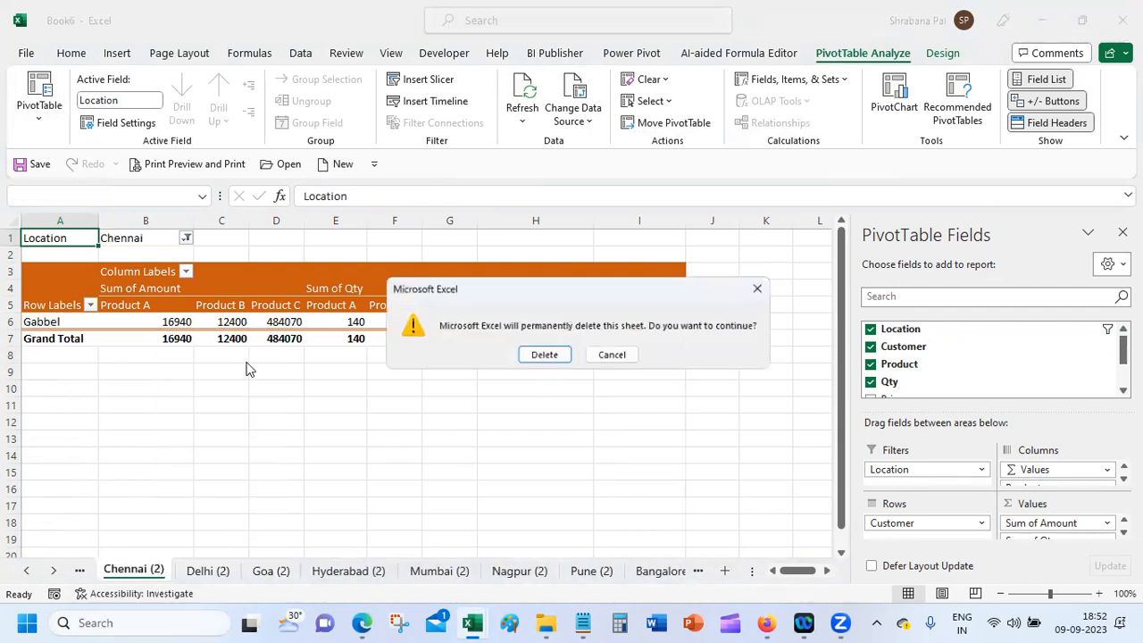
click(561, 356)
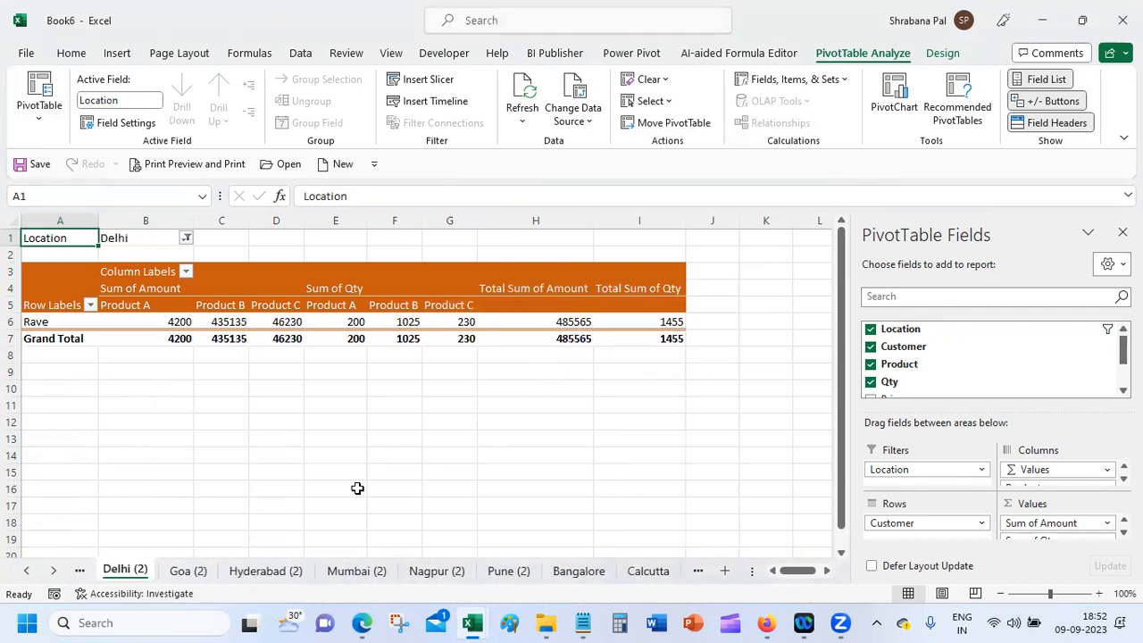
right_click(121, 572)
click(194, 361)
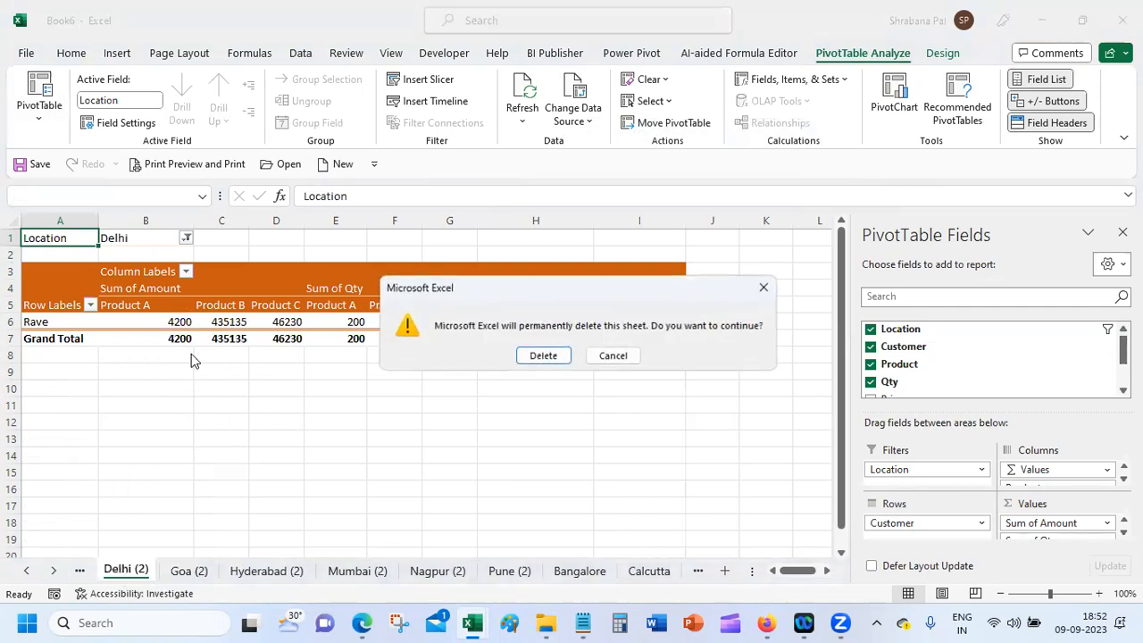
click(547, 357)
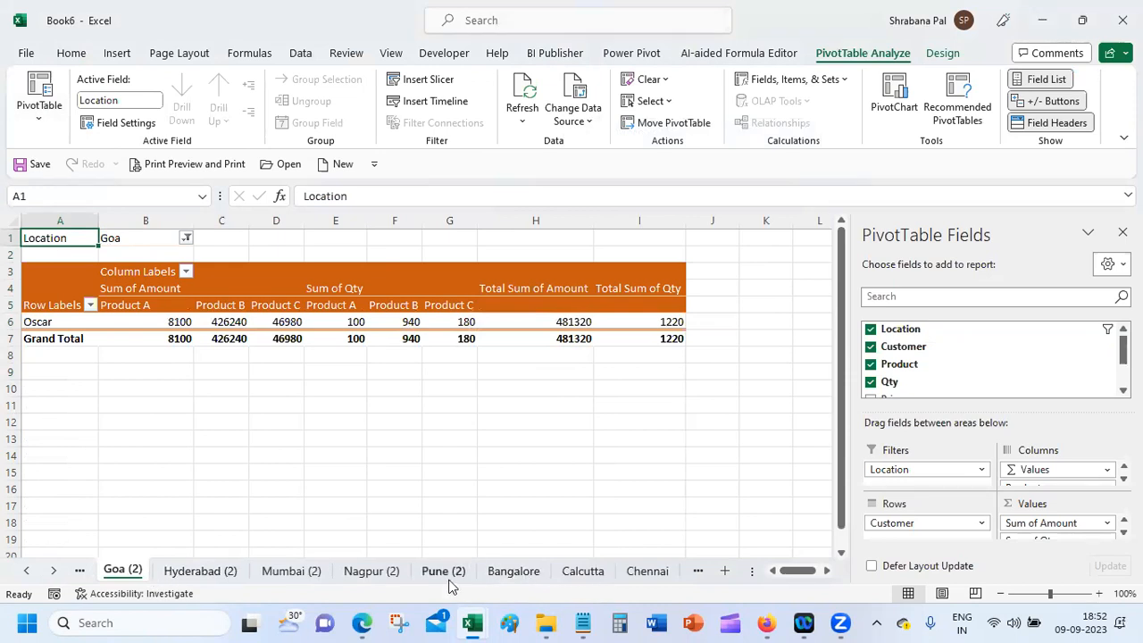
Step: Delete the remaining location sheets in two groups, Goa (2) through Chennai and Delhi through Pune
shift+click(650, 574)
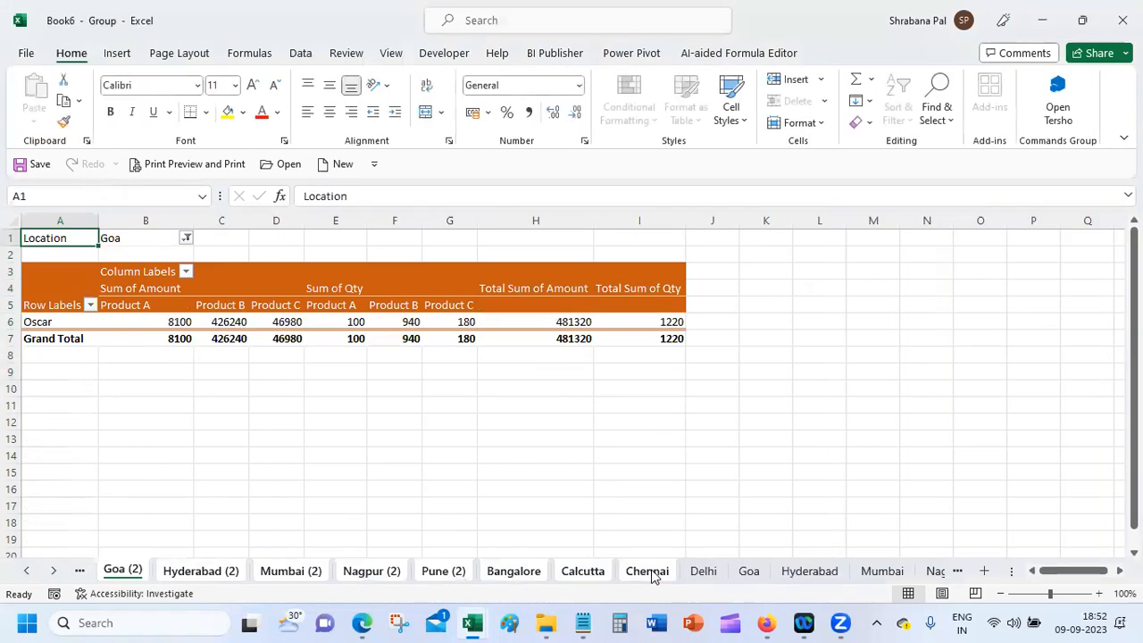
right_click(653, 575)
click(698, 342)
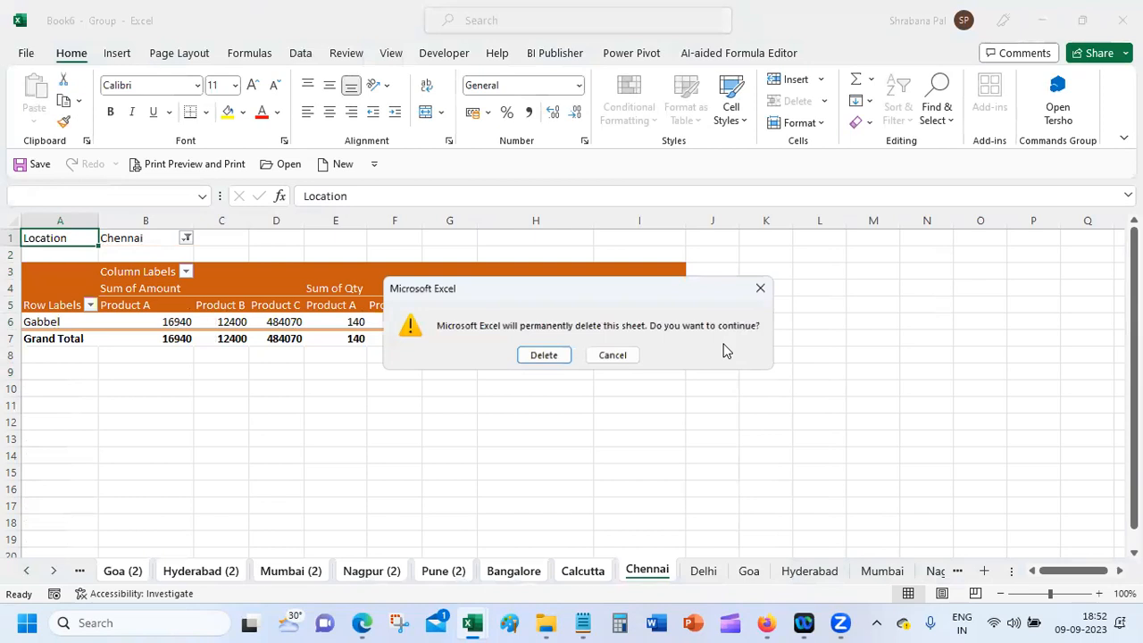
click(534, 357)
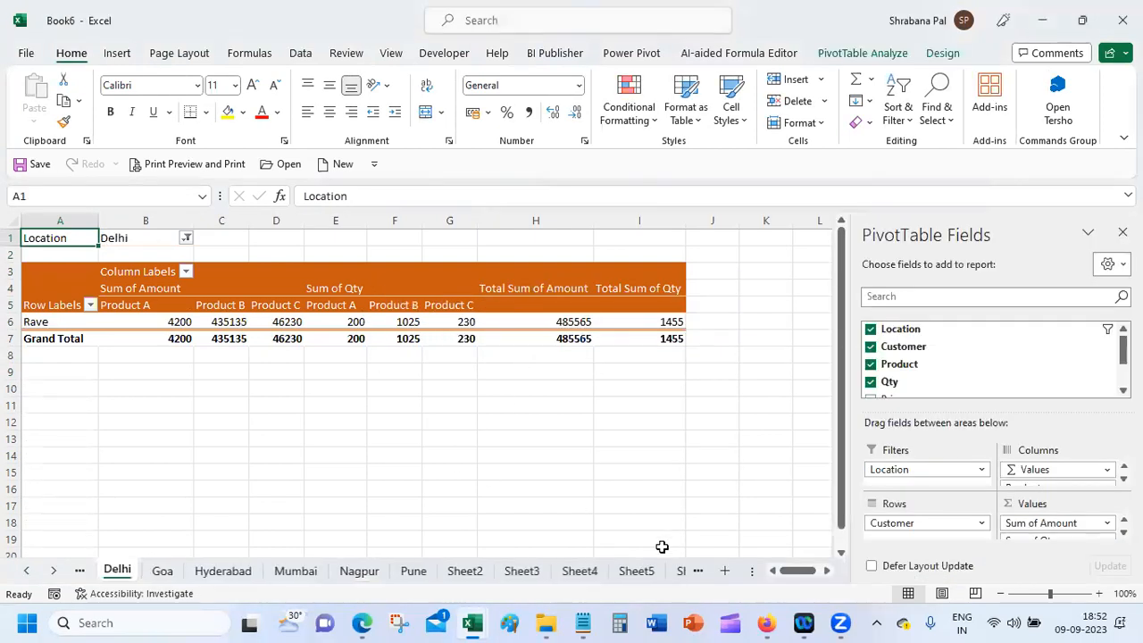
shift+click(416, 576)
right_click(417, 576)
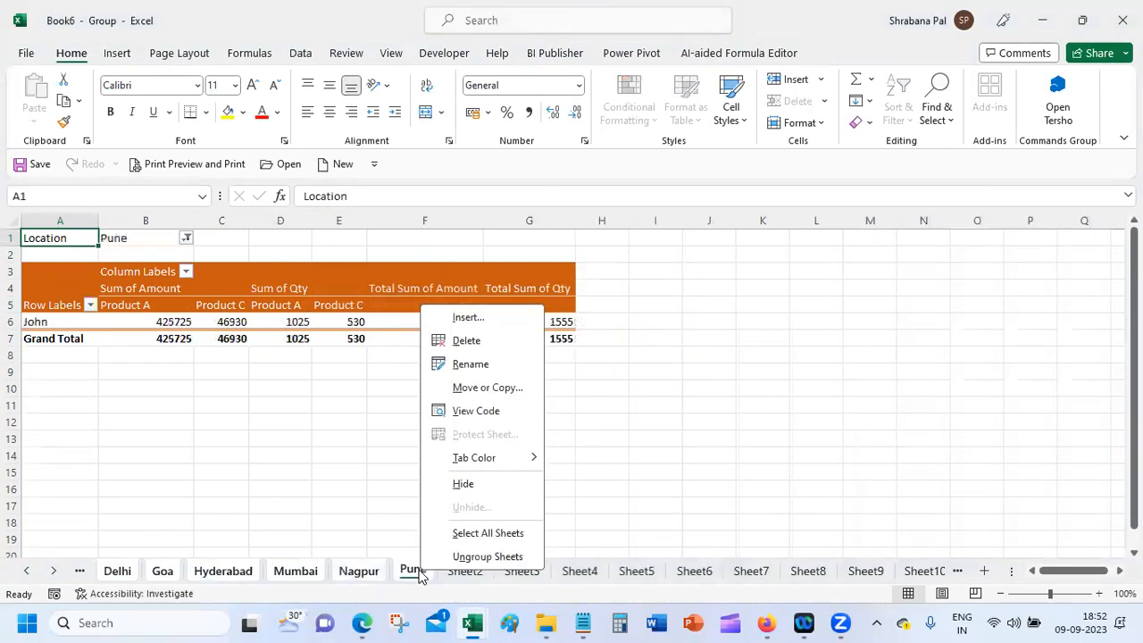
click(496, 343)
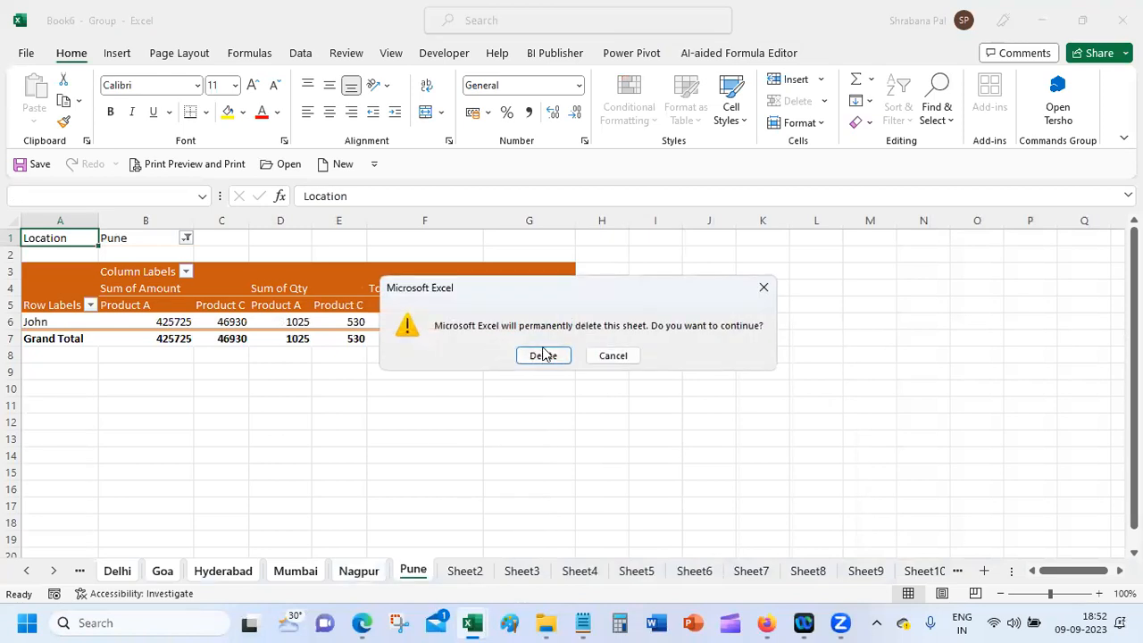
click(543, 356)
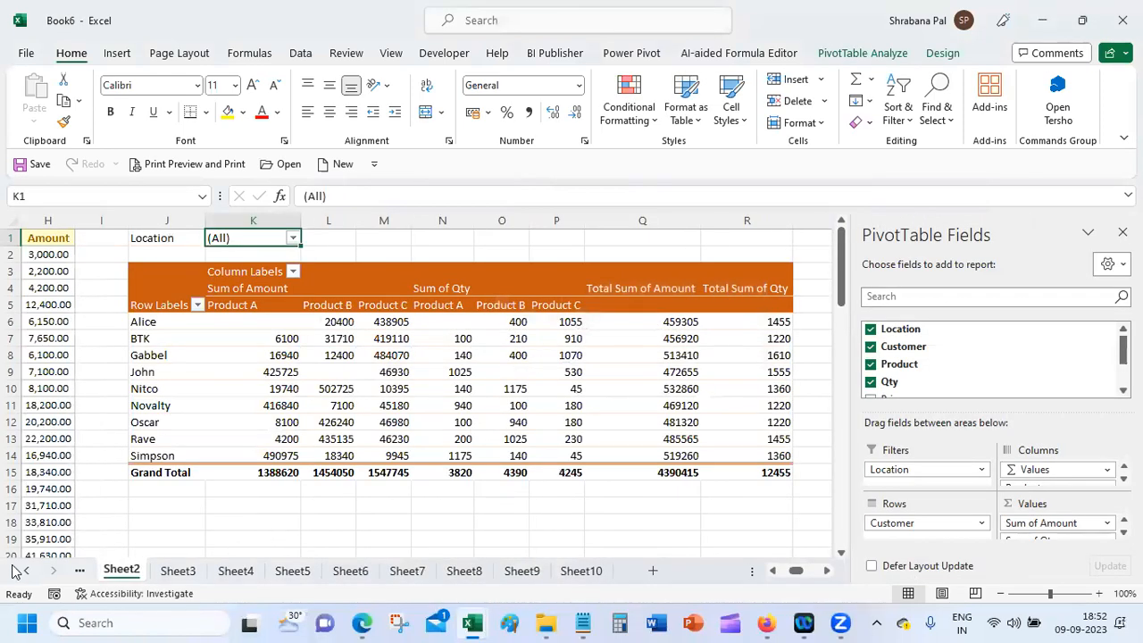
click(27, 571)
click(25, 571)
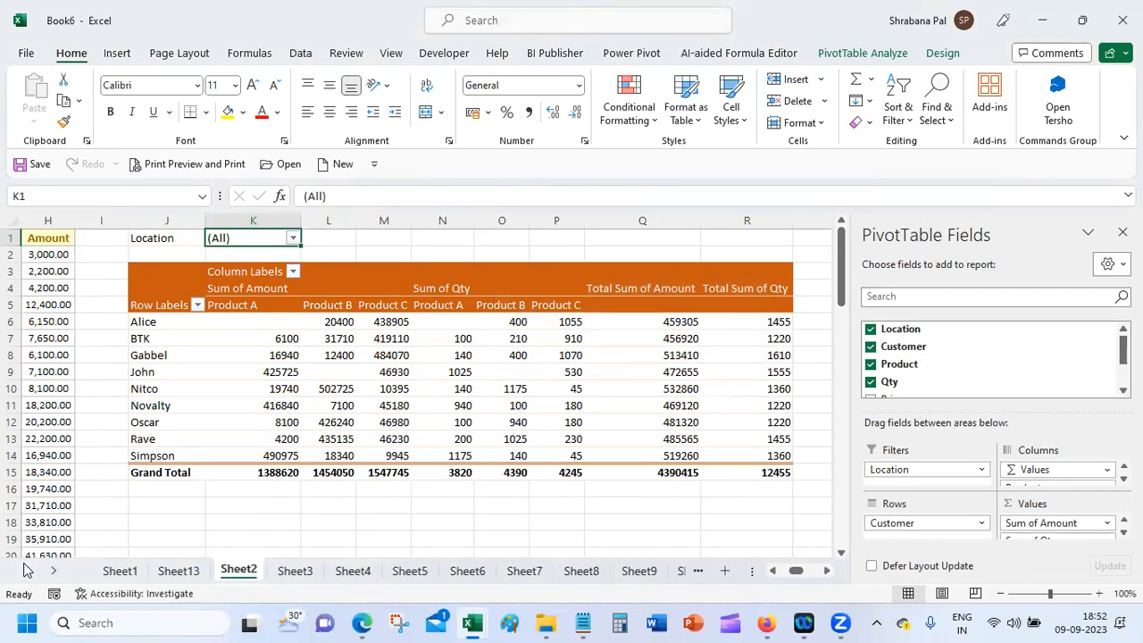
click(267, 517)
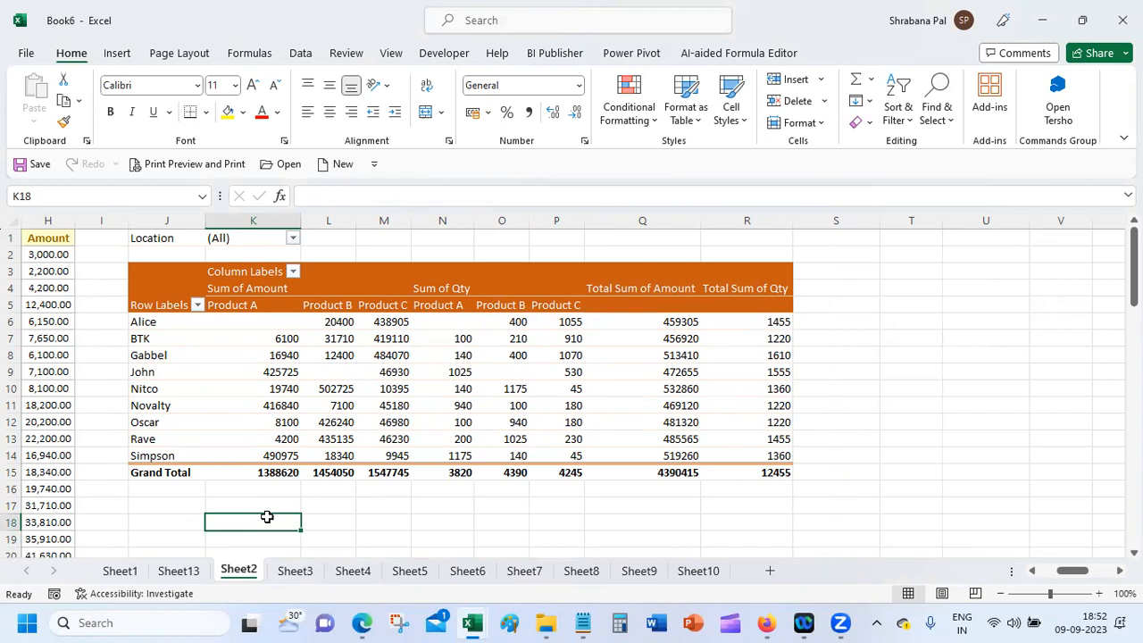
Step: Delete Sheet3 through Sheet8 as a group
click(295, 572)
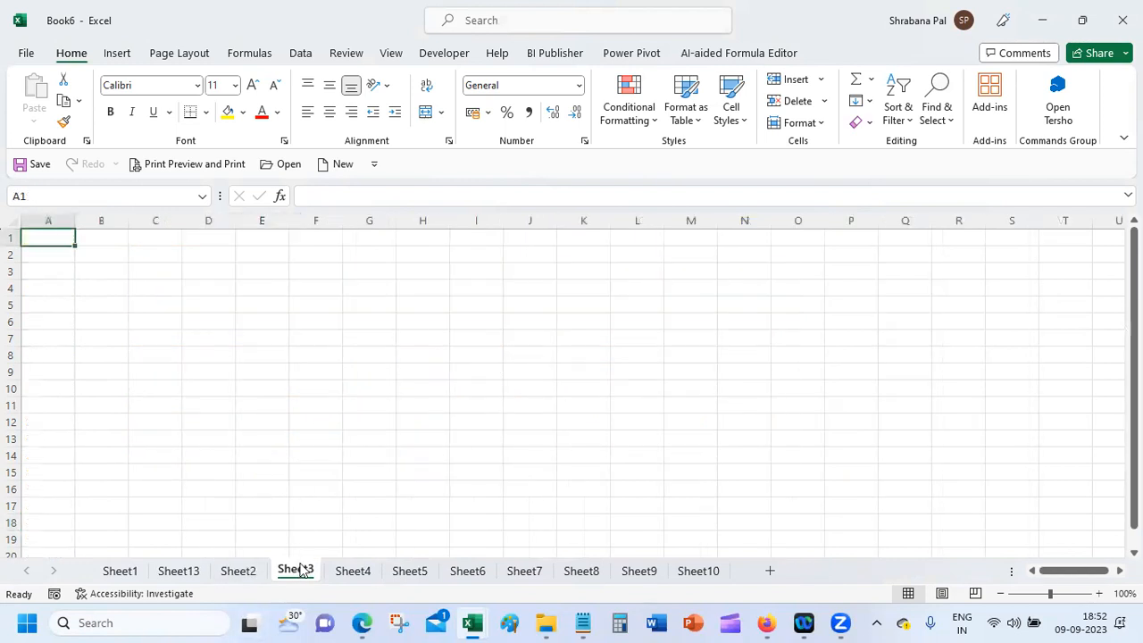
shift+click(582, 572)
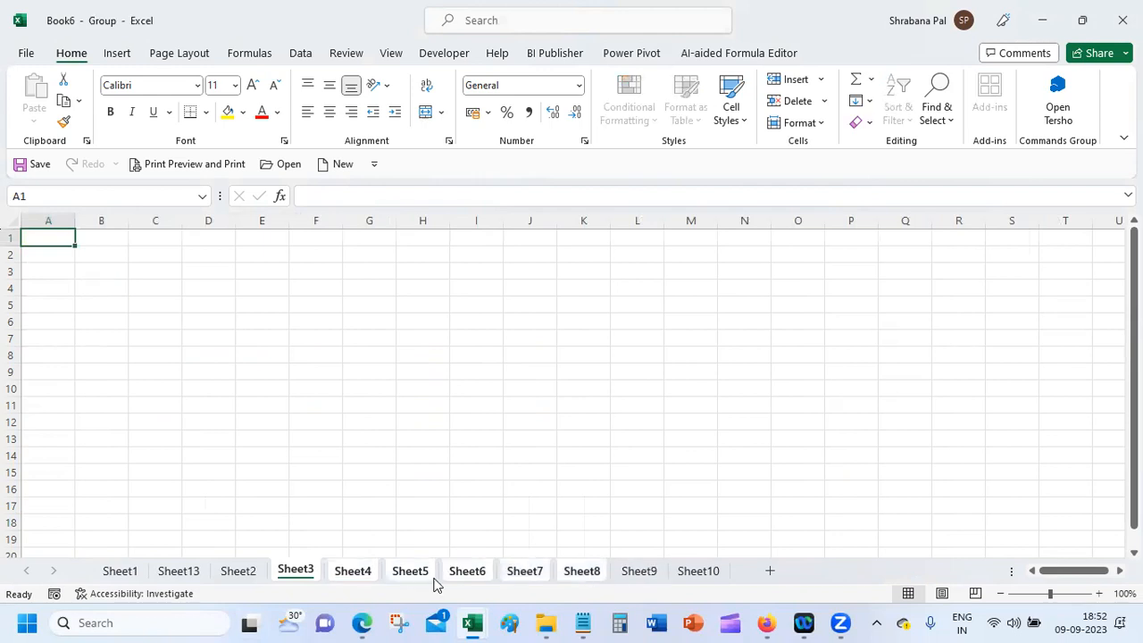
right_click(589, 576)
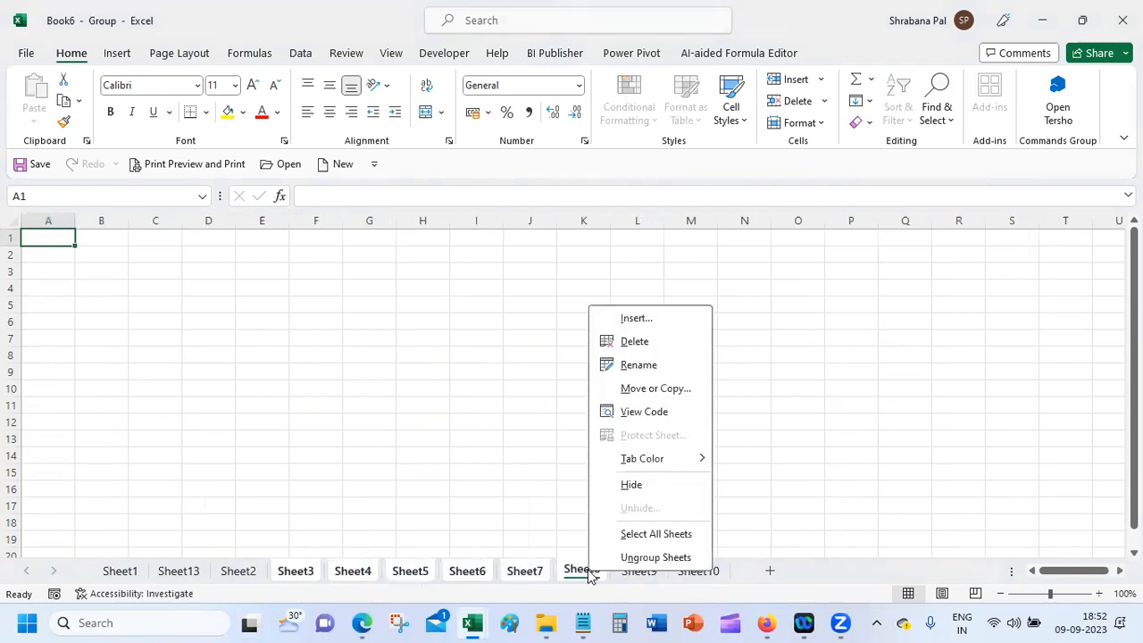
click(662, 342)
click(268, 416)
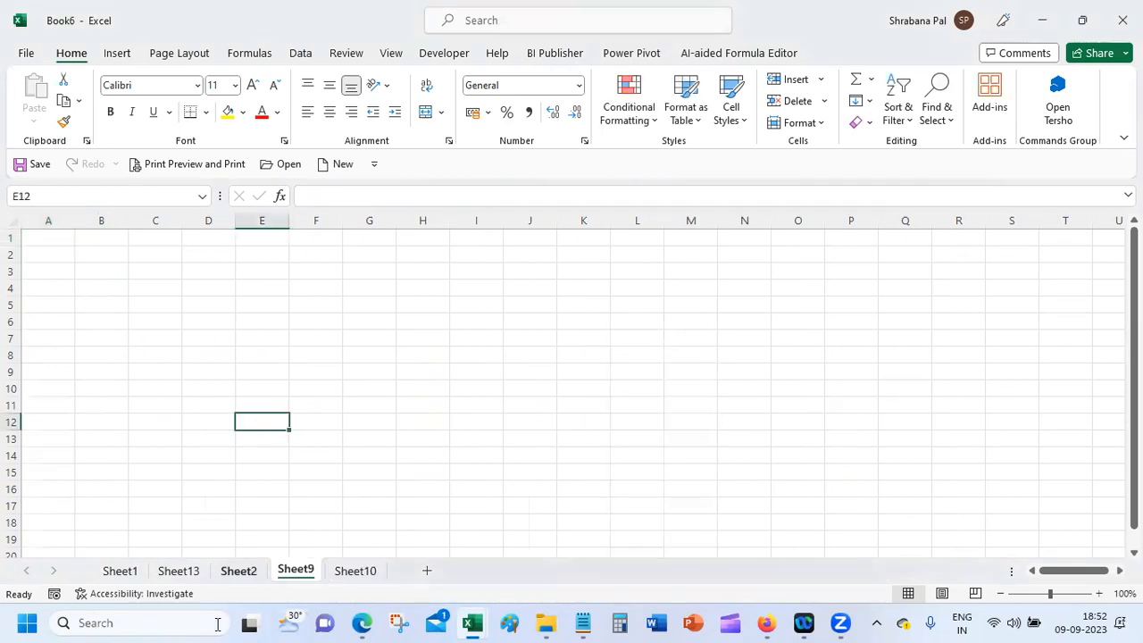
Step: Delete Sheet10 and Sheet9, leaving Sheet1, Sheet13 and Sheet2
click(231, 574)
click(296, 570)
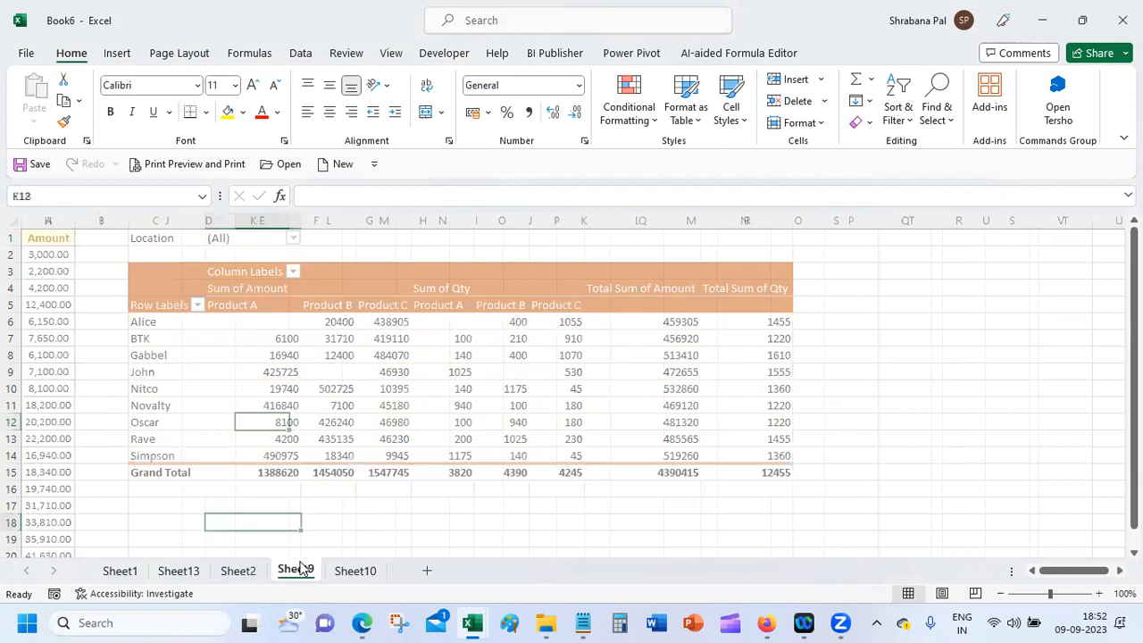
click(355, 569)
right_click(356, 570)
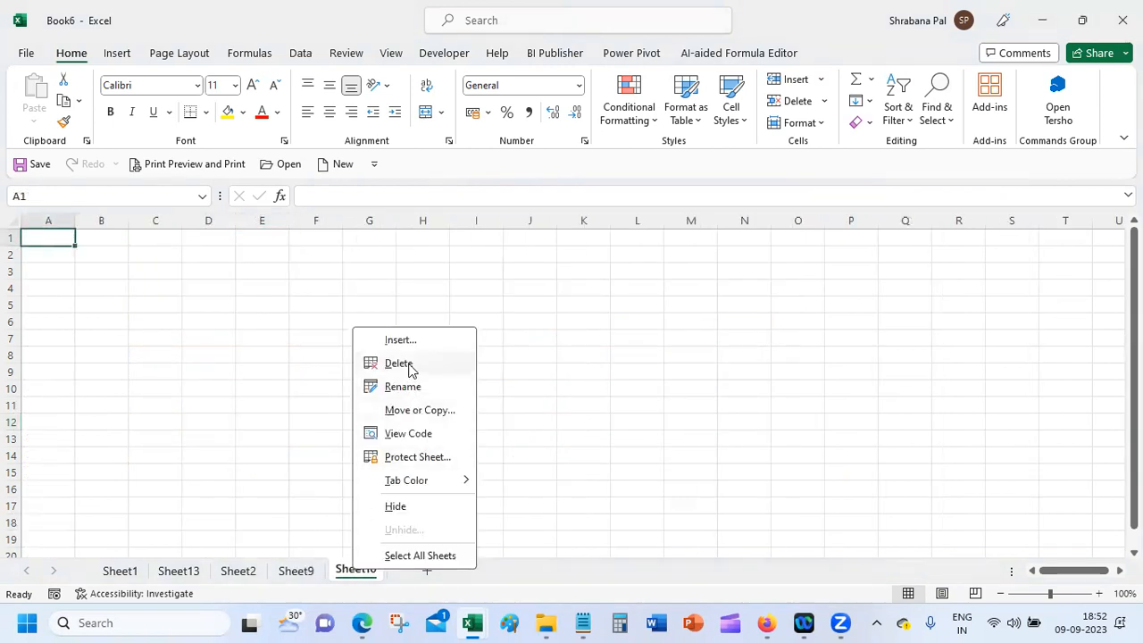
click(407, 364)
right_click(309, 577)
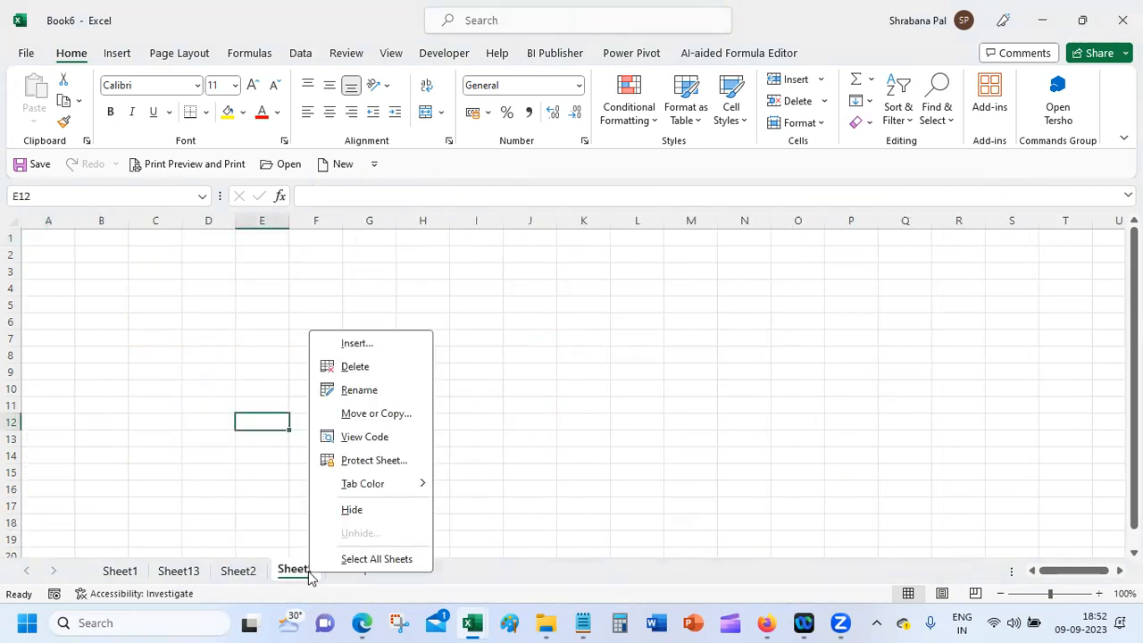
click(388, 365)
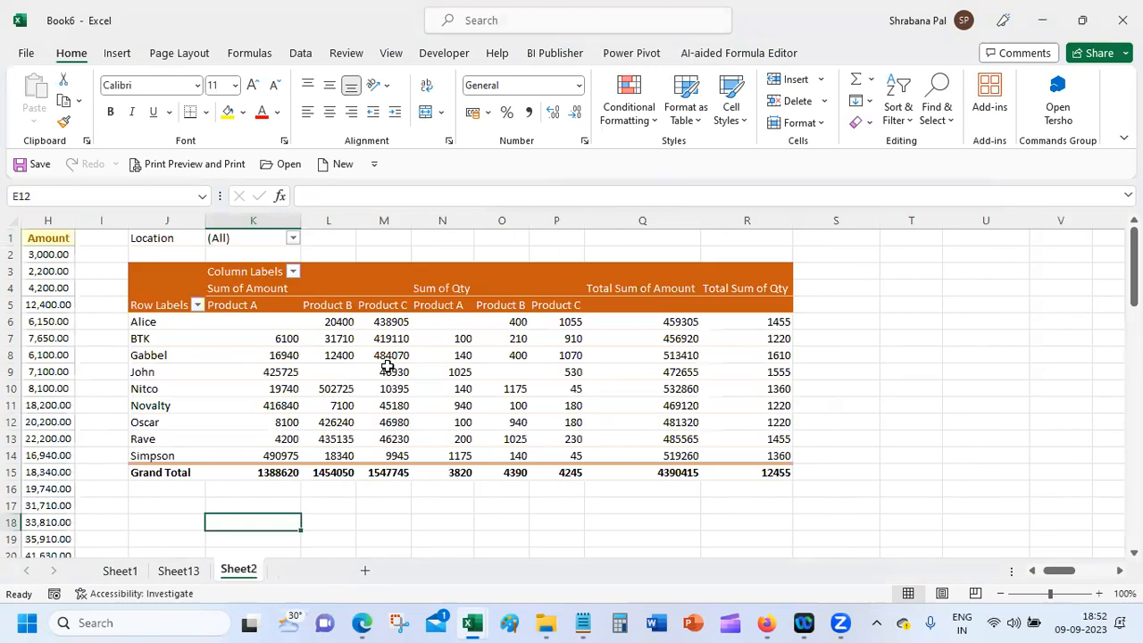
click(366, 488)
click(375, 512)
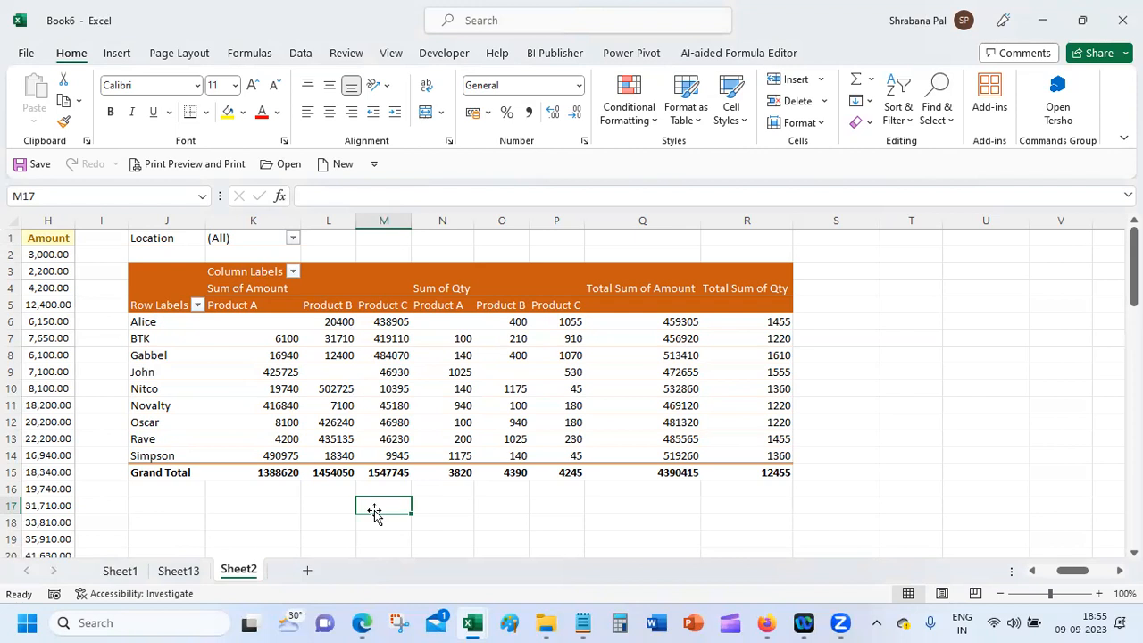
Step: Select a cell inside the Sheet2 pivot table to show the PivotTable Fields pane
click(244, 336)
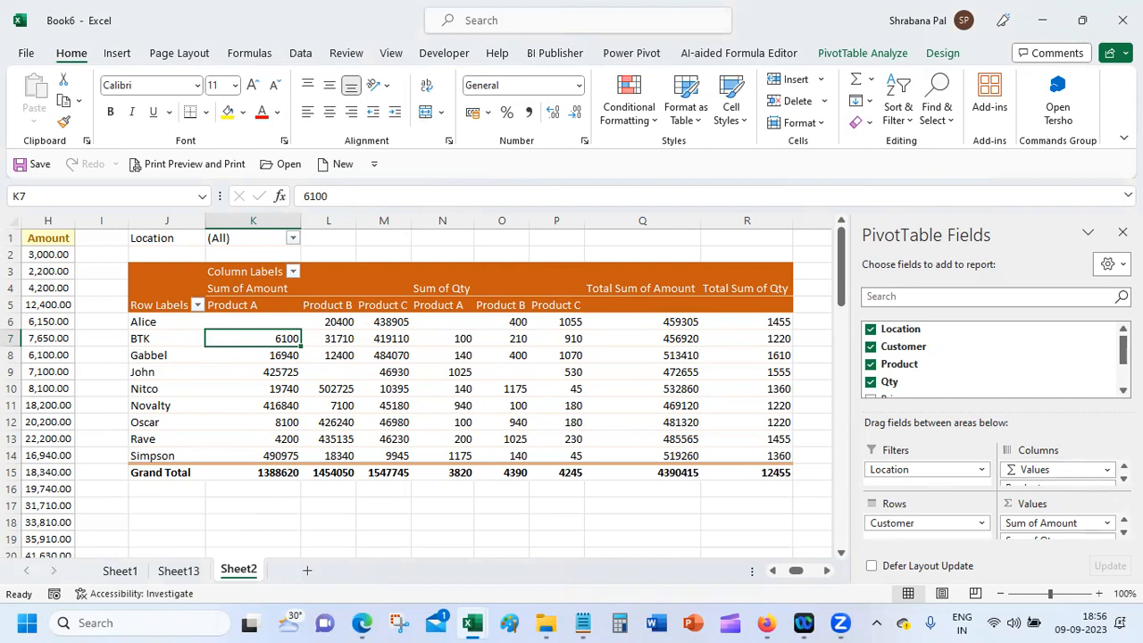
Step: Remove Sum of Qty from Values and add Amount to Values a second time
click(1123, 534)
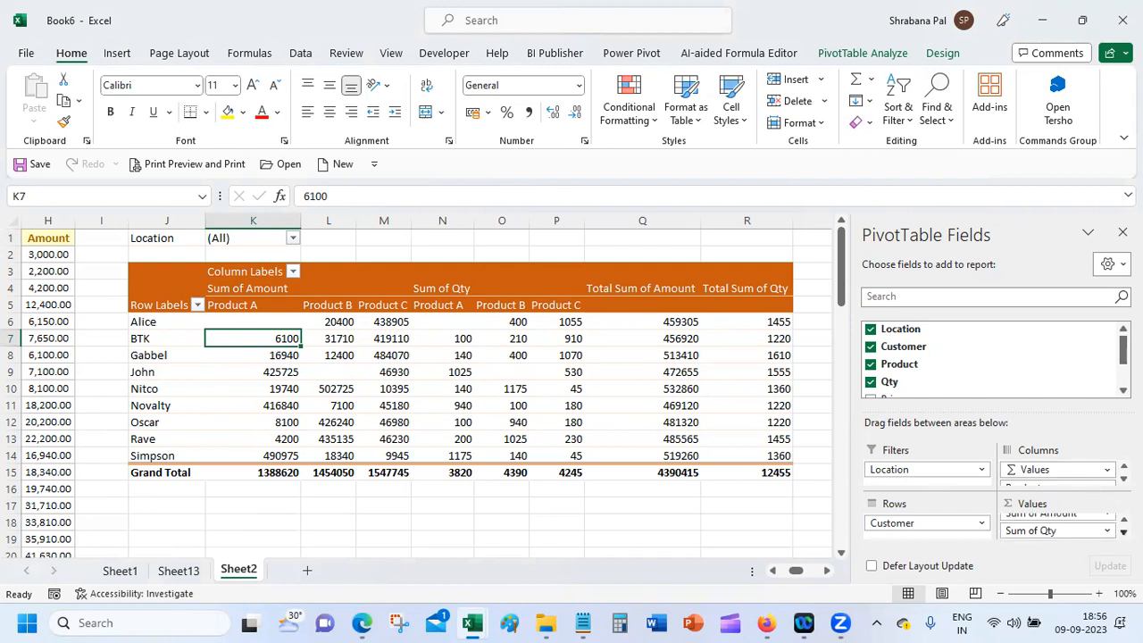
click(1104, 531)
click(1090, 494)
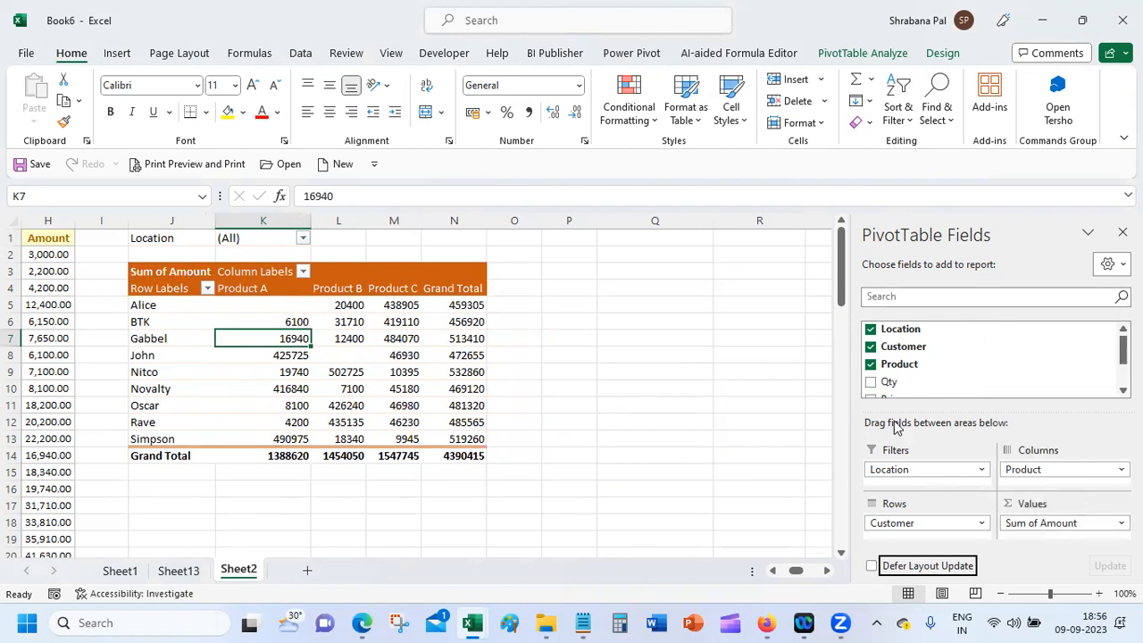
scroll(1123, 352, down, 2)
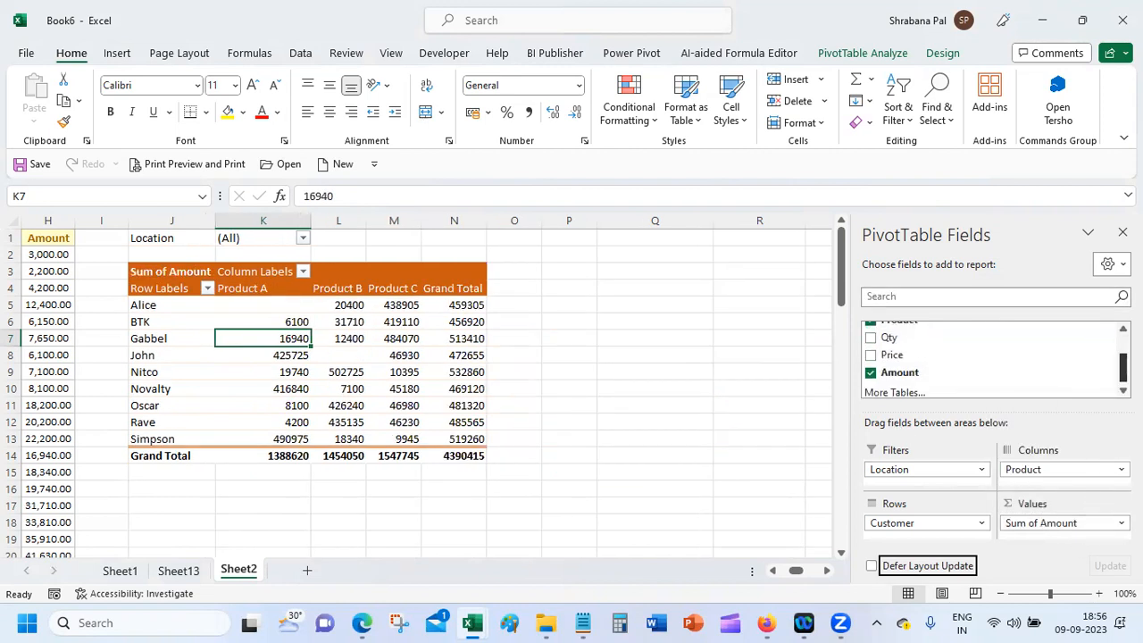
drag(982, 371, 1057, 541)
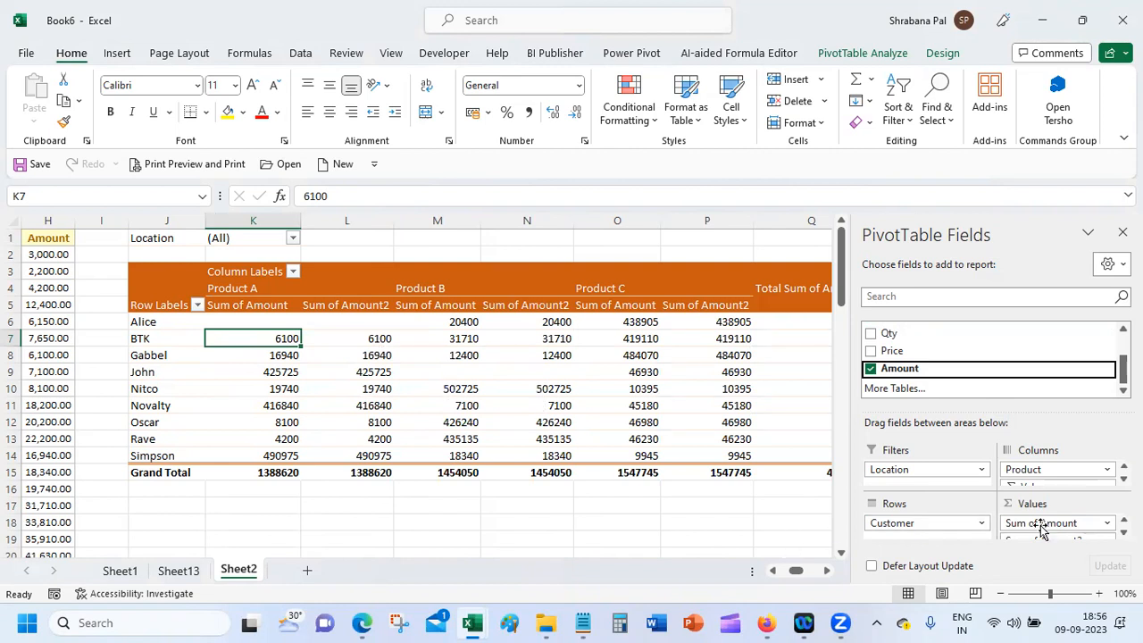
Step: Show Sum of Amount2 as % of Column Total, so each product column totals 100%
scroll(1107, 536, down, 1)
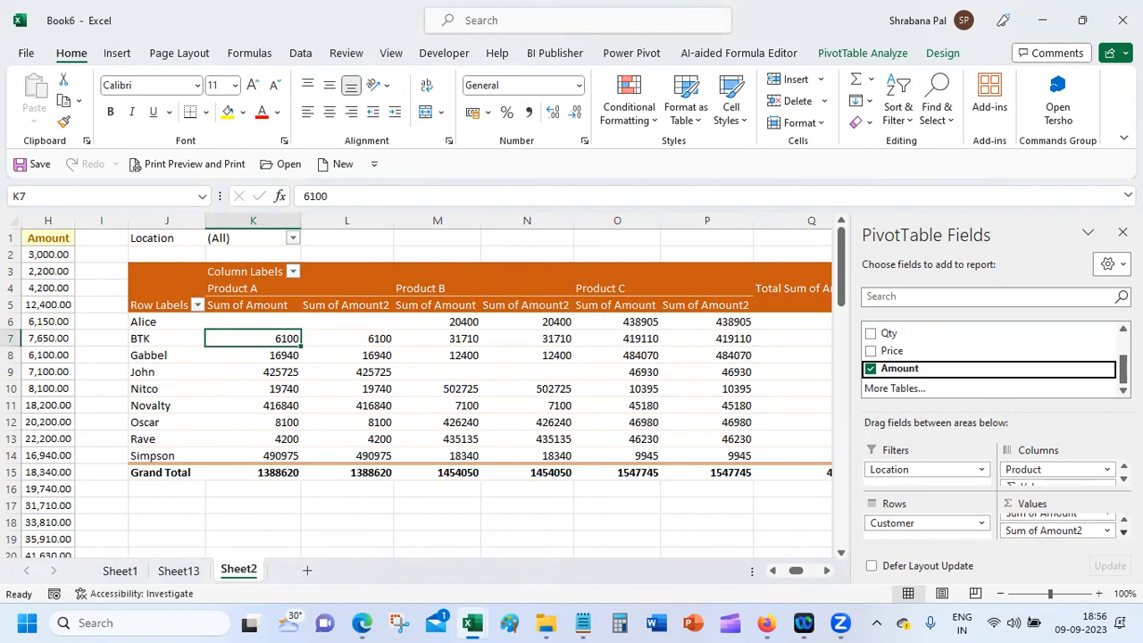
click(1104, 531)
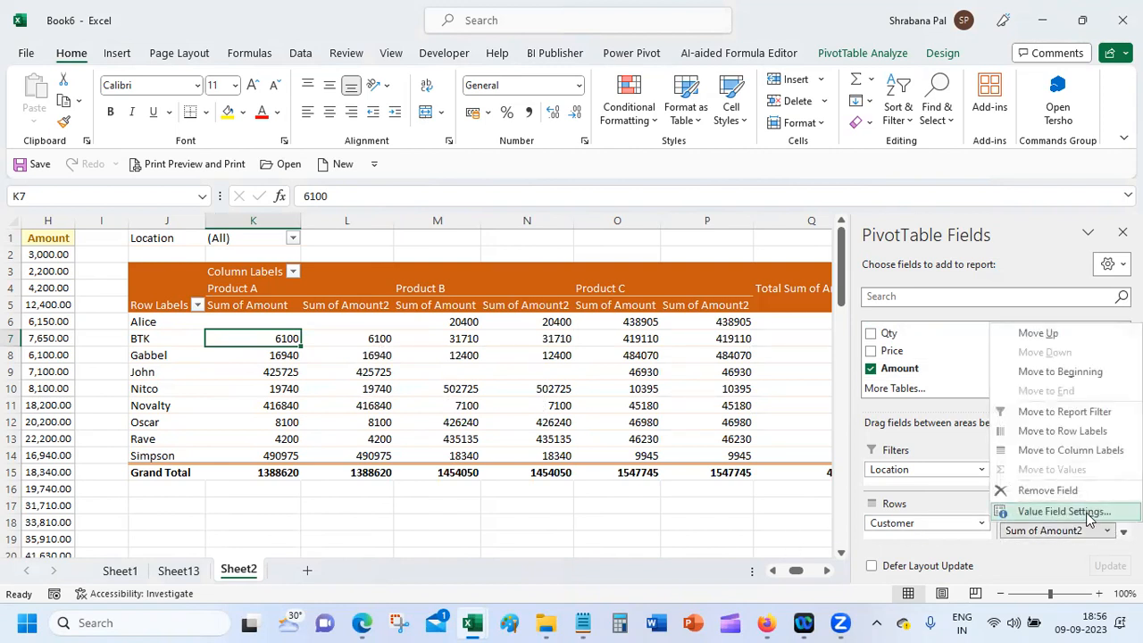
click(1087, 516)
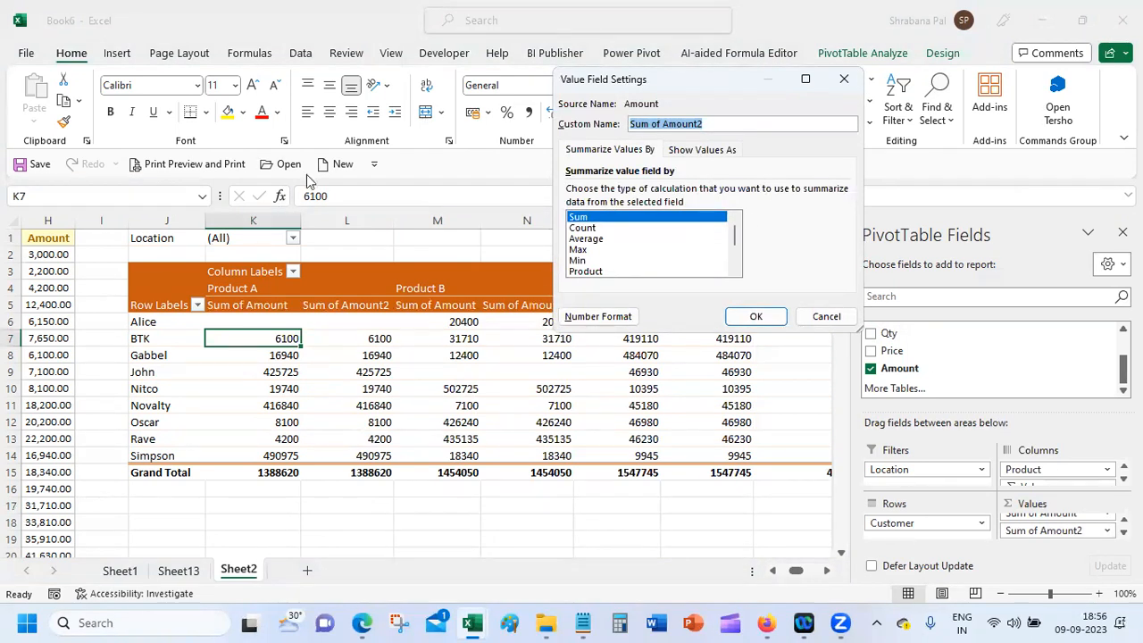
click(690, 150)
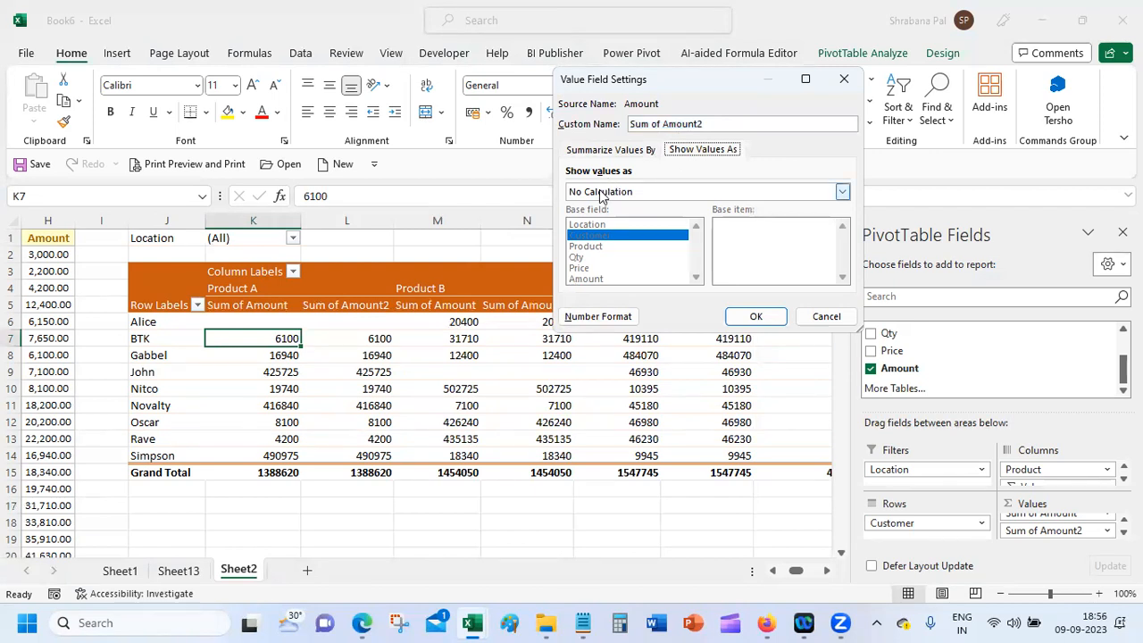
click(601, 193)
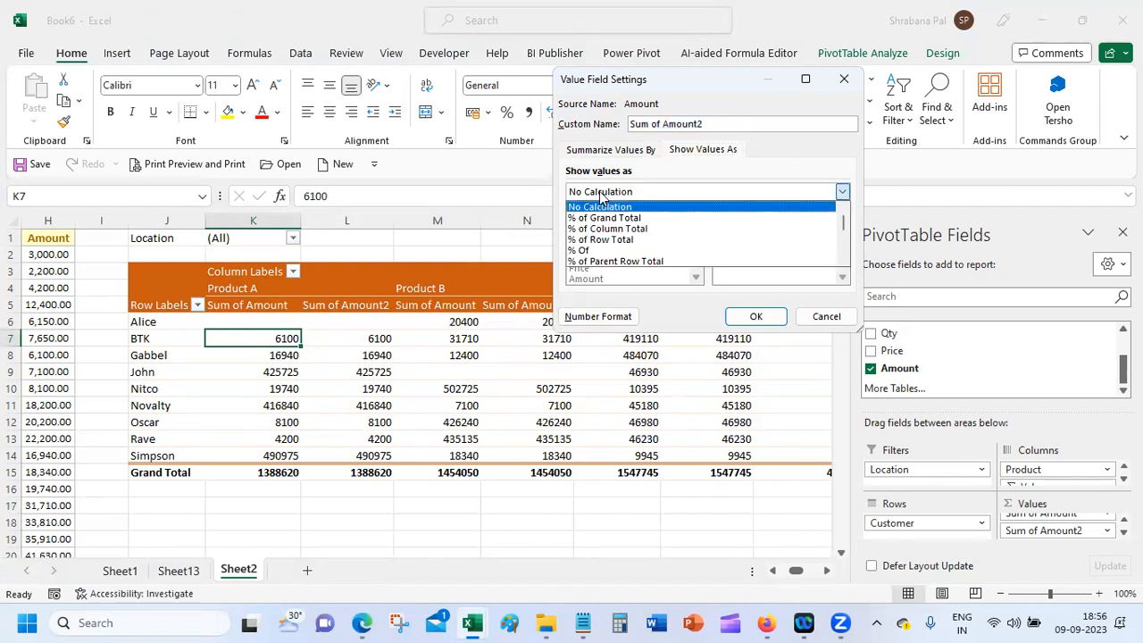
click(620, 229)
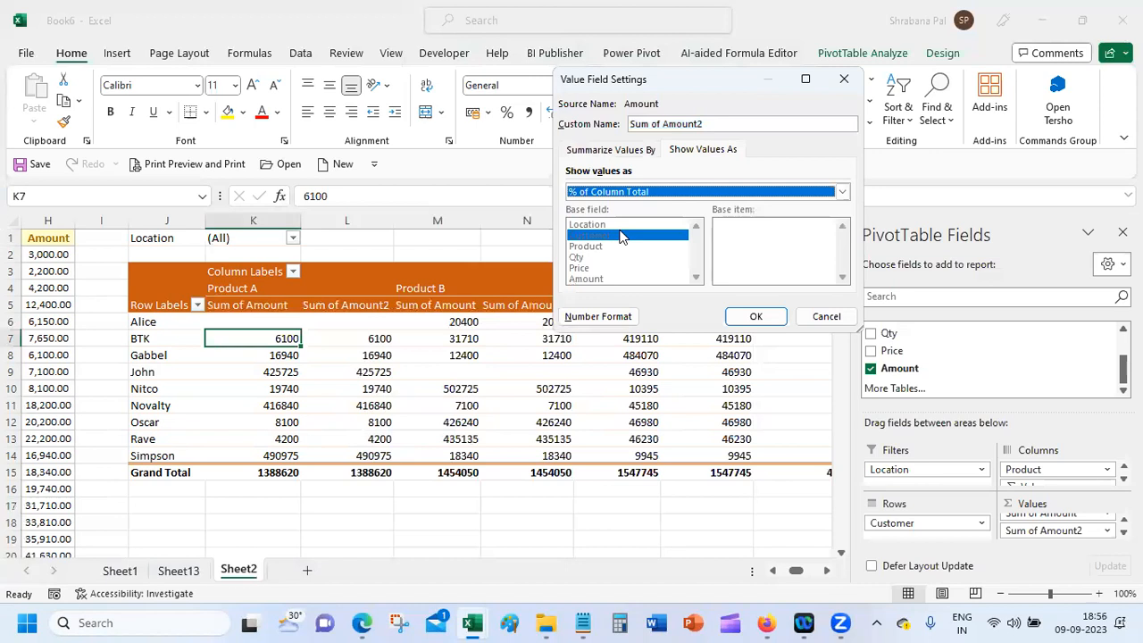
click(756, 316)
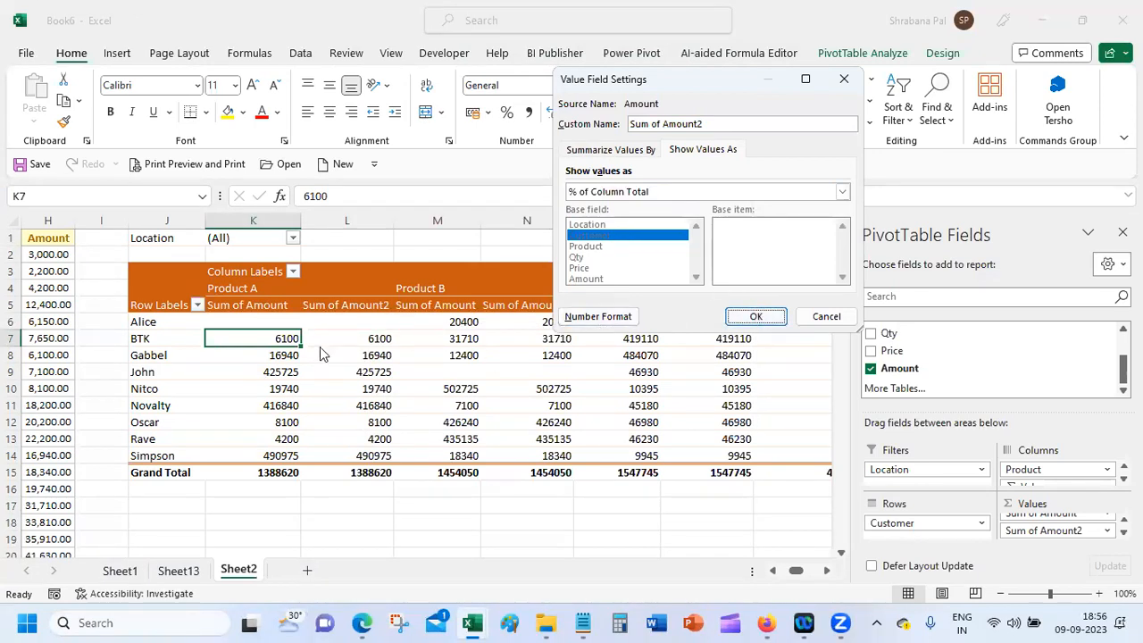
click(753, 316)
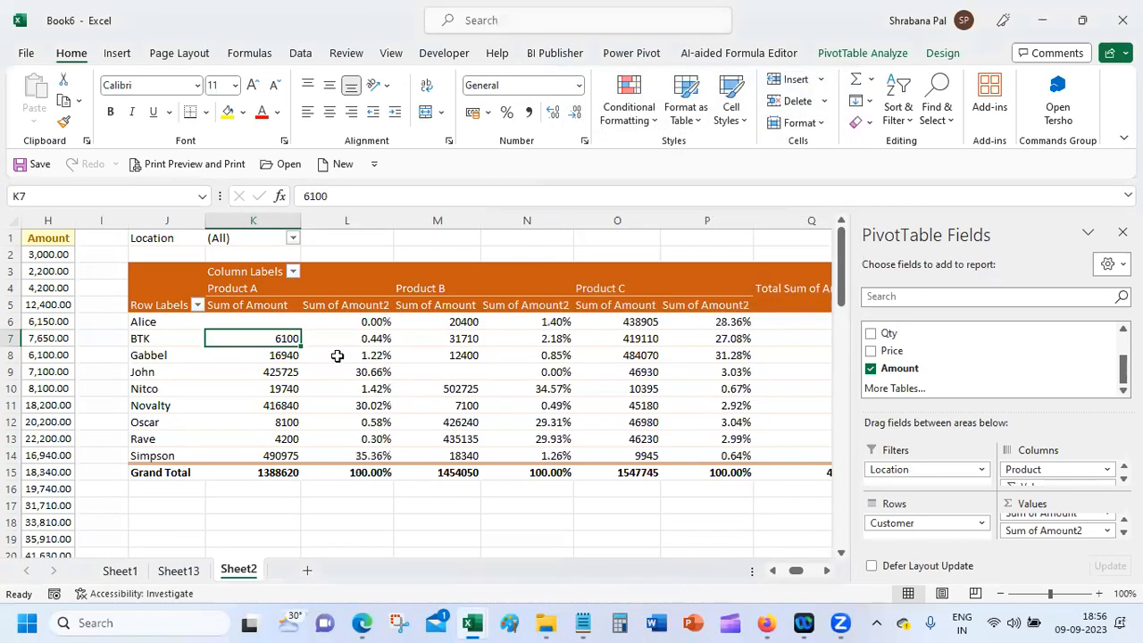
click(330, 449)
drag(330, 448, 321, 325)
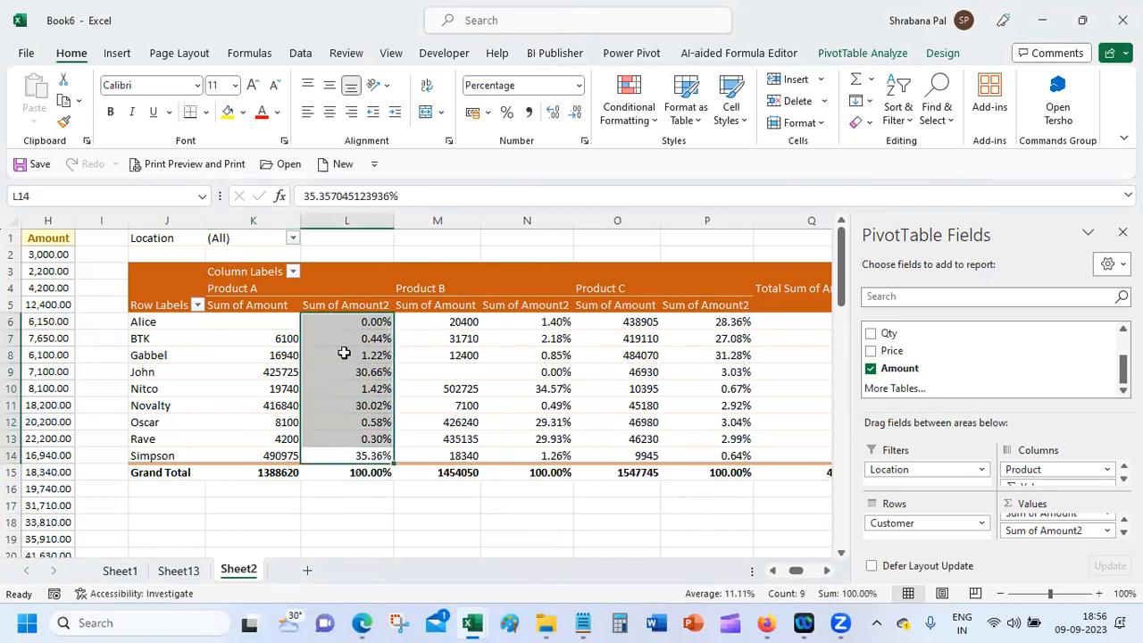
click(341, 340)
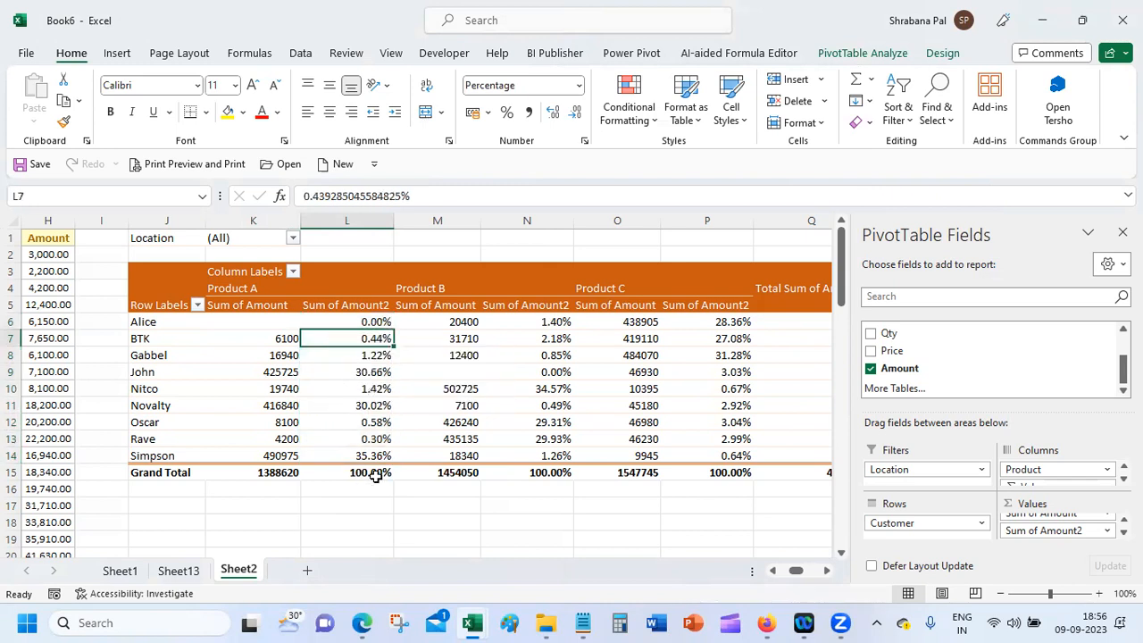
click(270, 469)
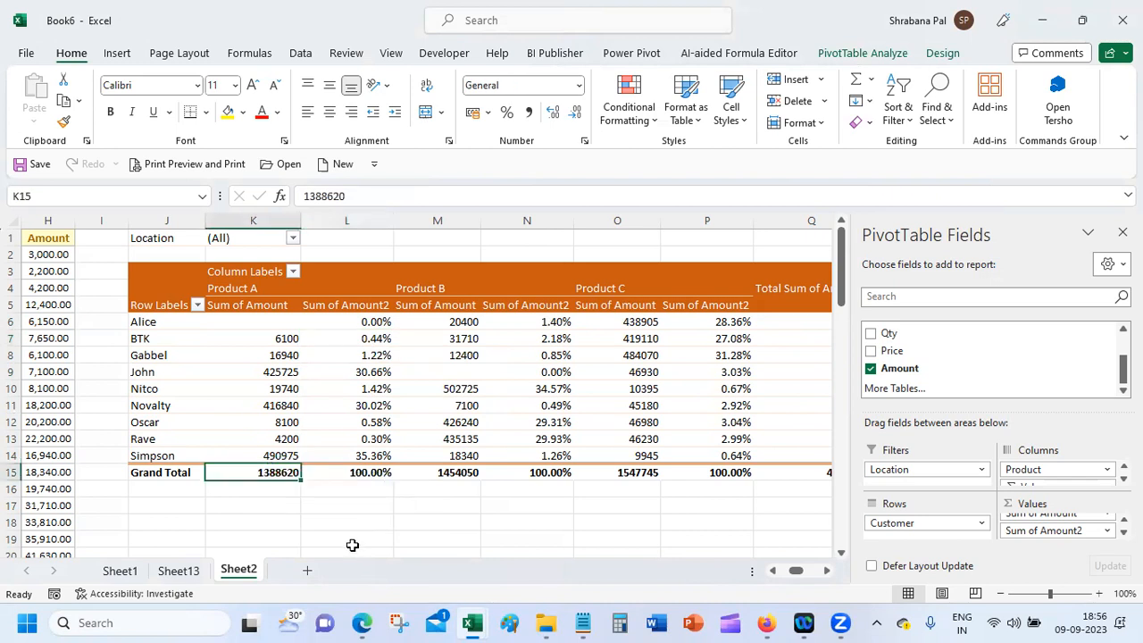
click(263, 369)
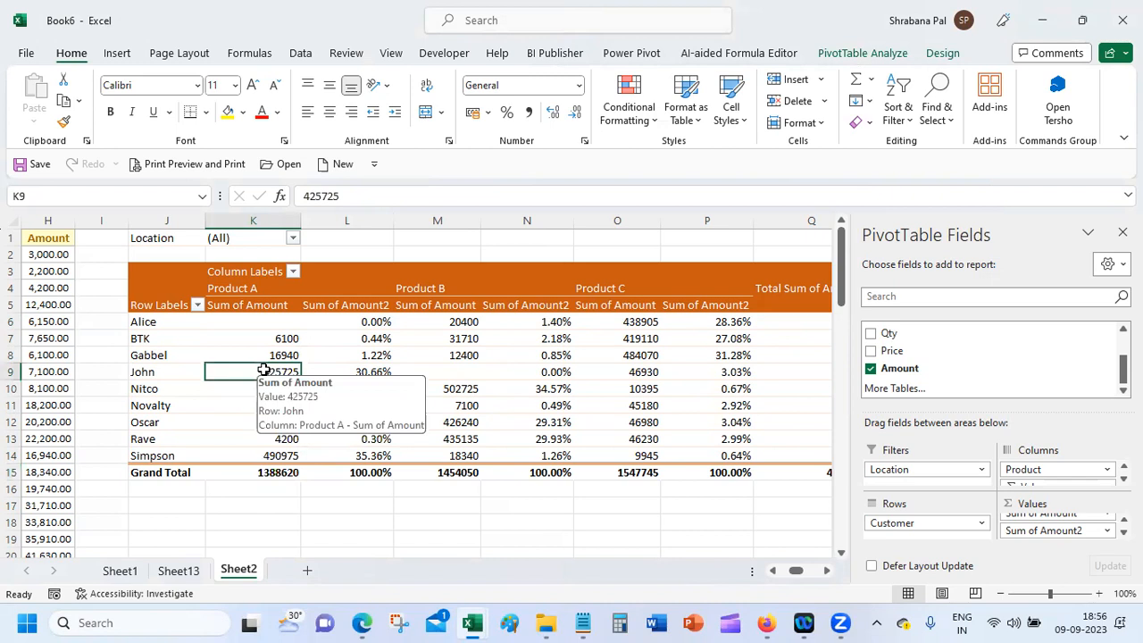
click(350, 374)
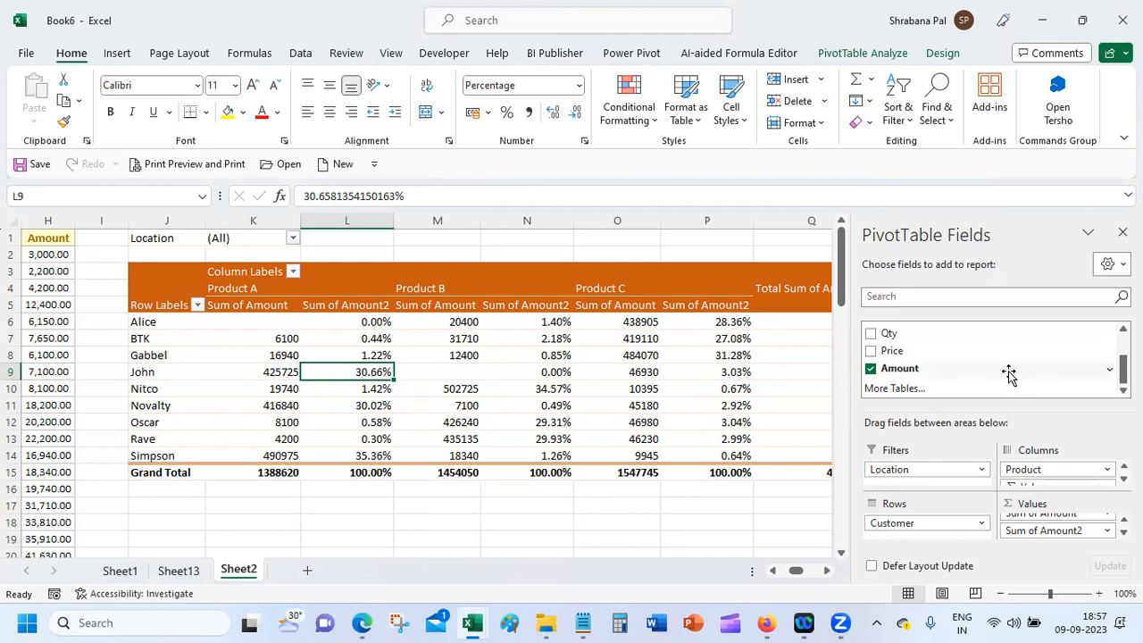
Step: Browse Sum of Amount2's Show Values As calculations, then cancel, keeping % of Column Total
click(1108, 531)
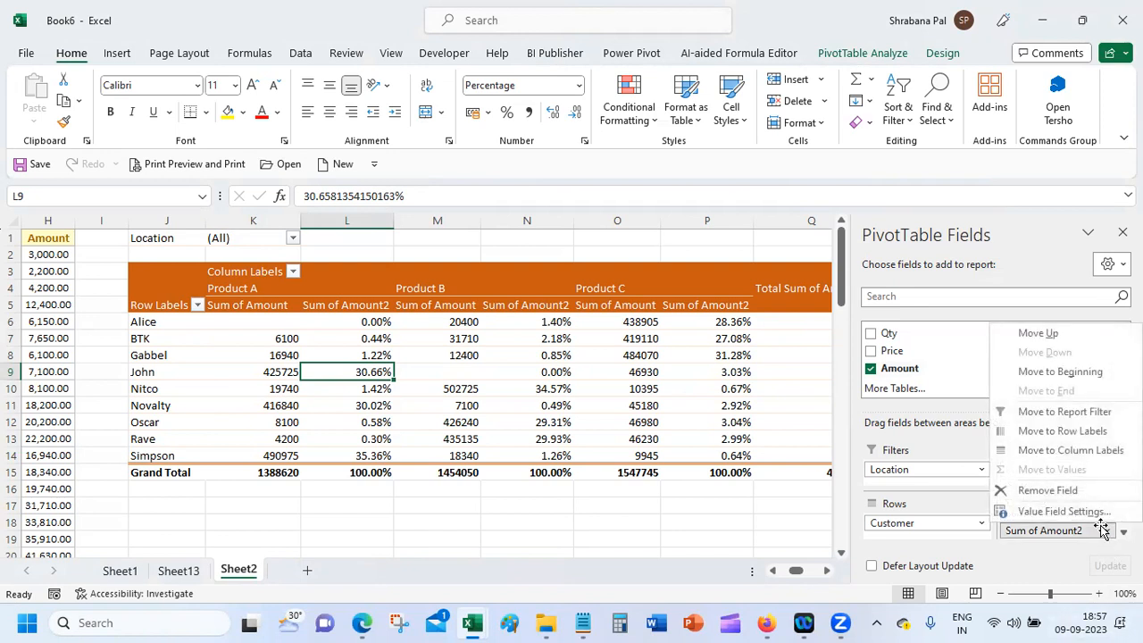
click(1090, 513)
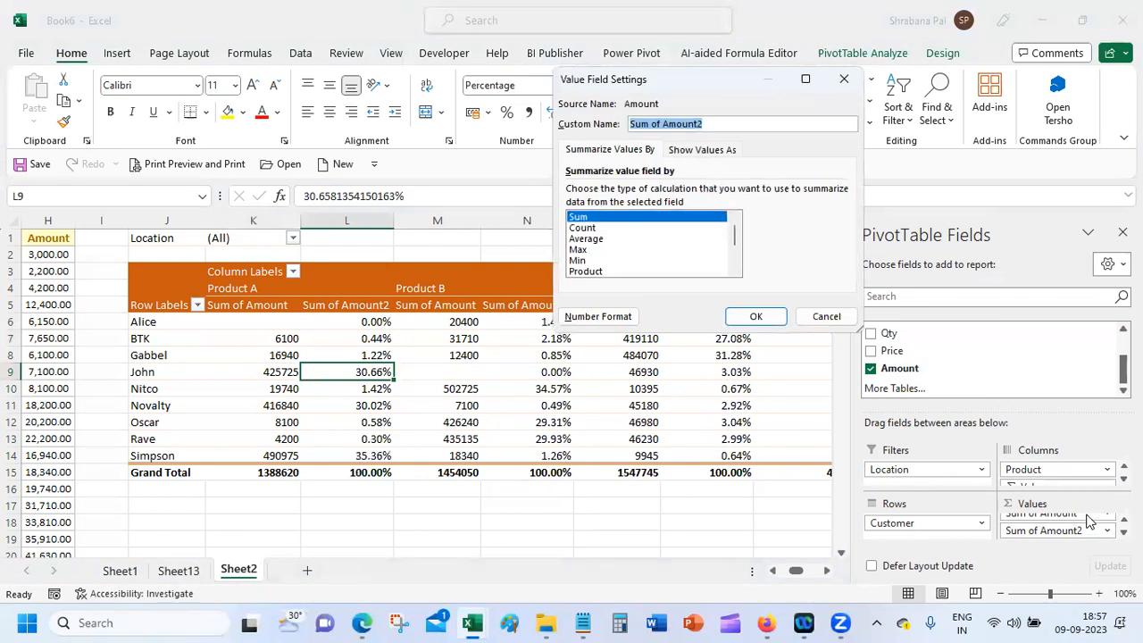
click(720, 151)
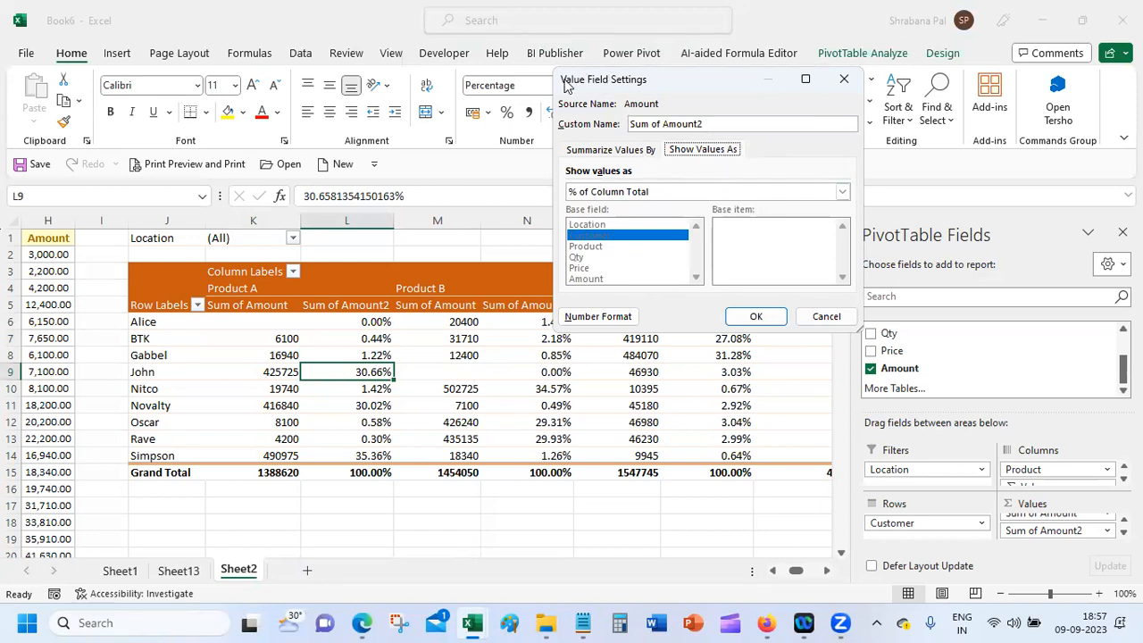
click(668, 192)
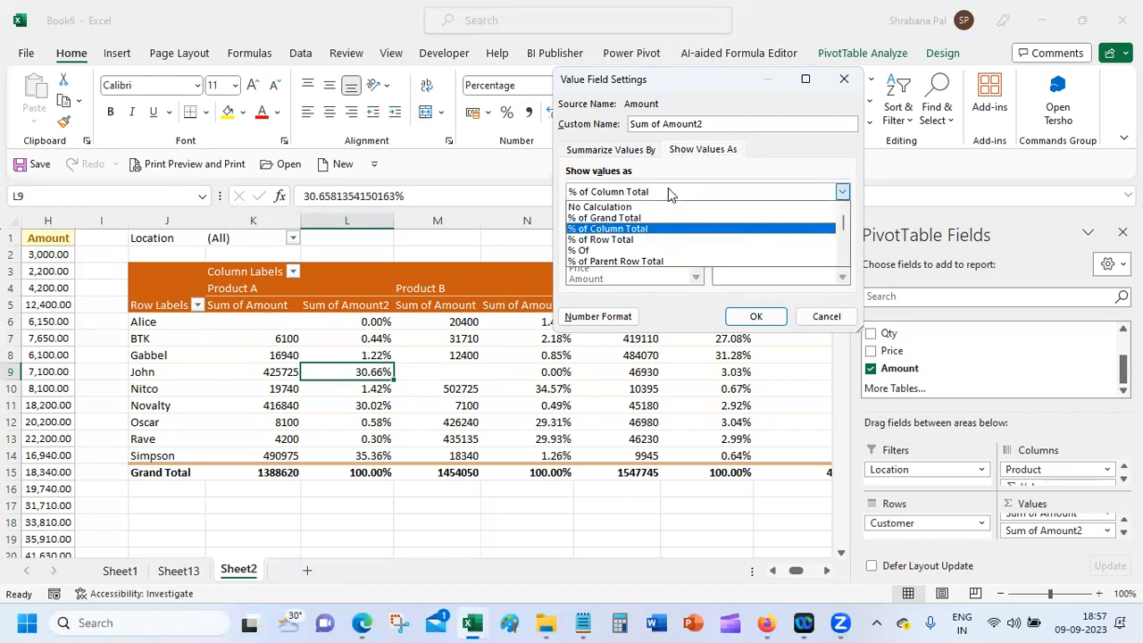
click(770, 212)
click(770, 191)
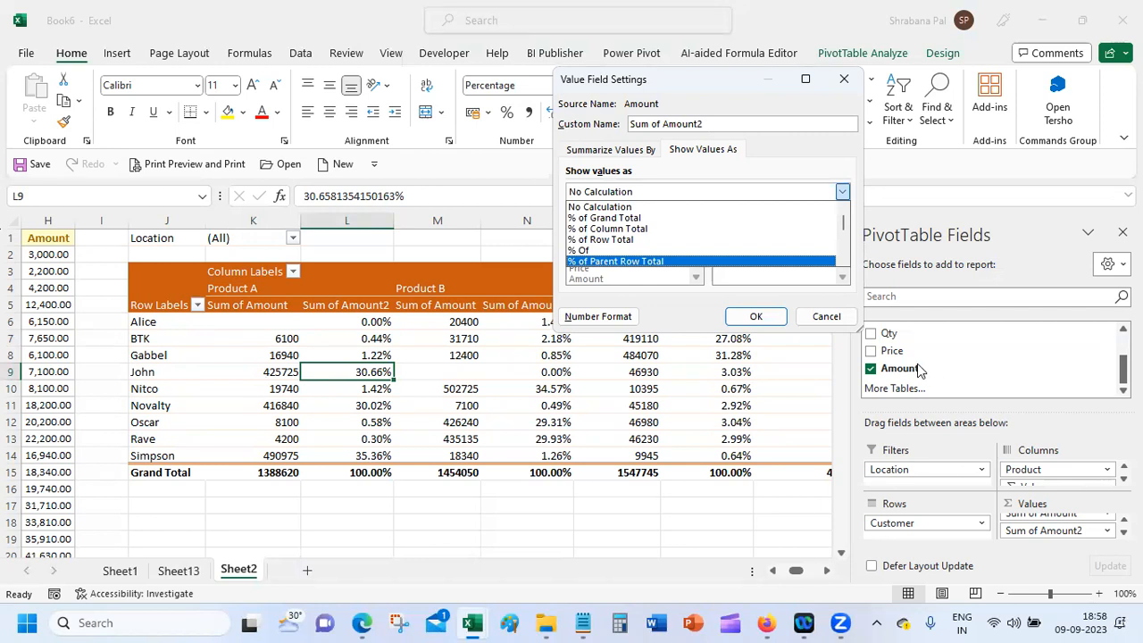
click(826, 317)
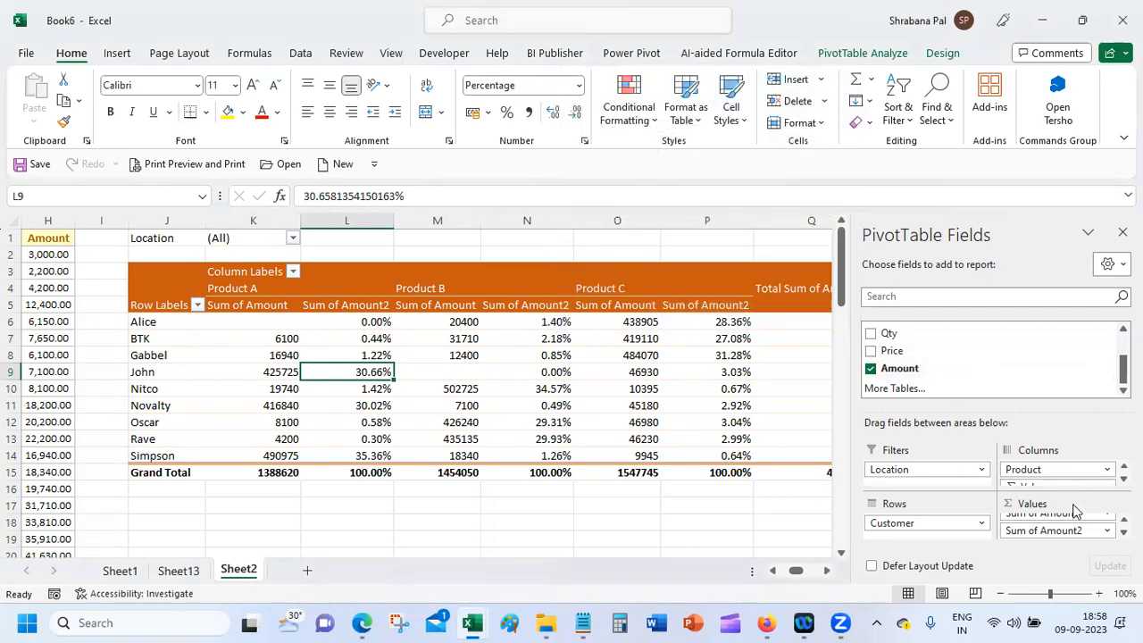
click(1076, 532)
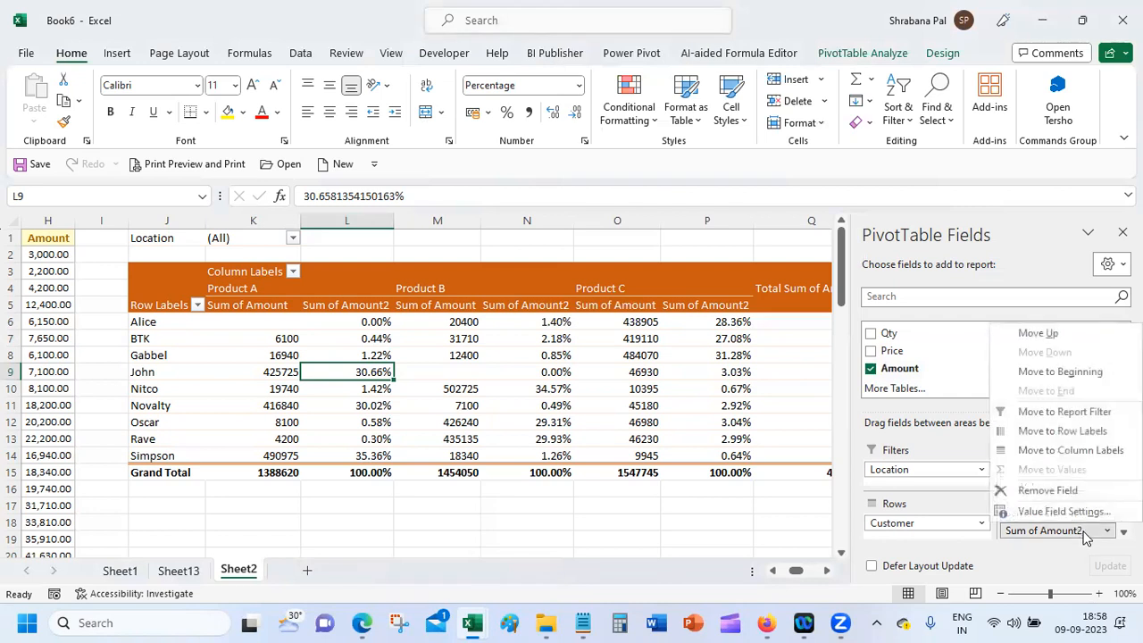
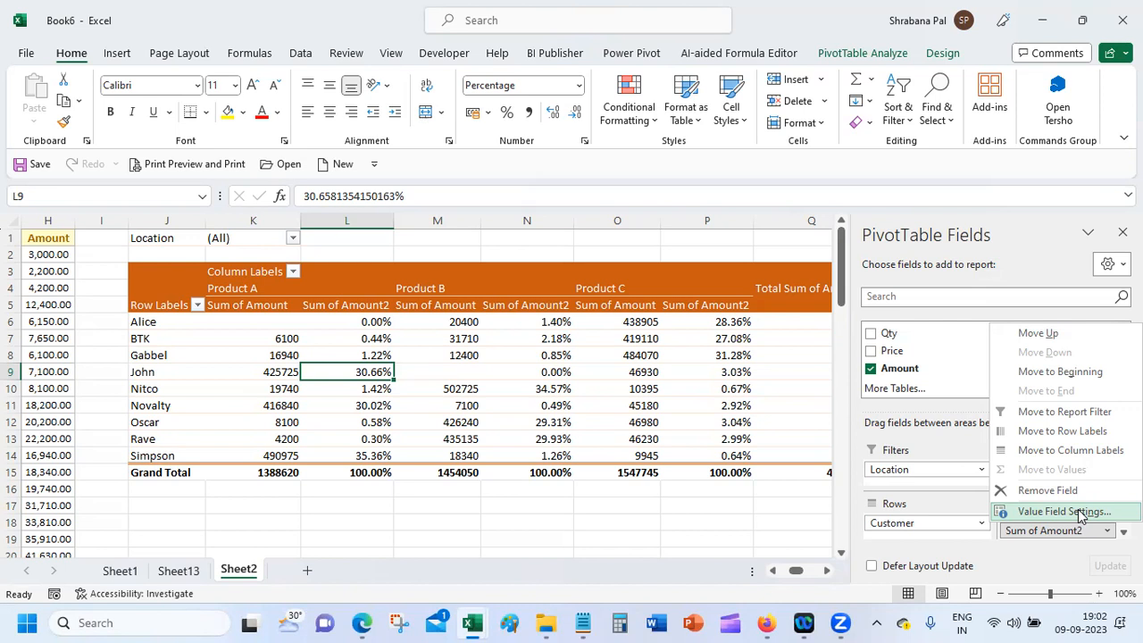
Step: Add Amount to Values again and rename it 'Difference with Previous Cust'
click(1067, 512)
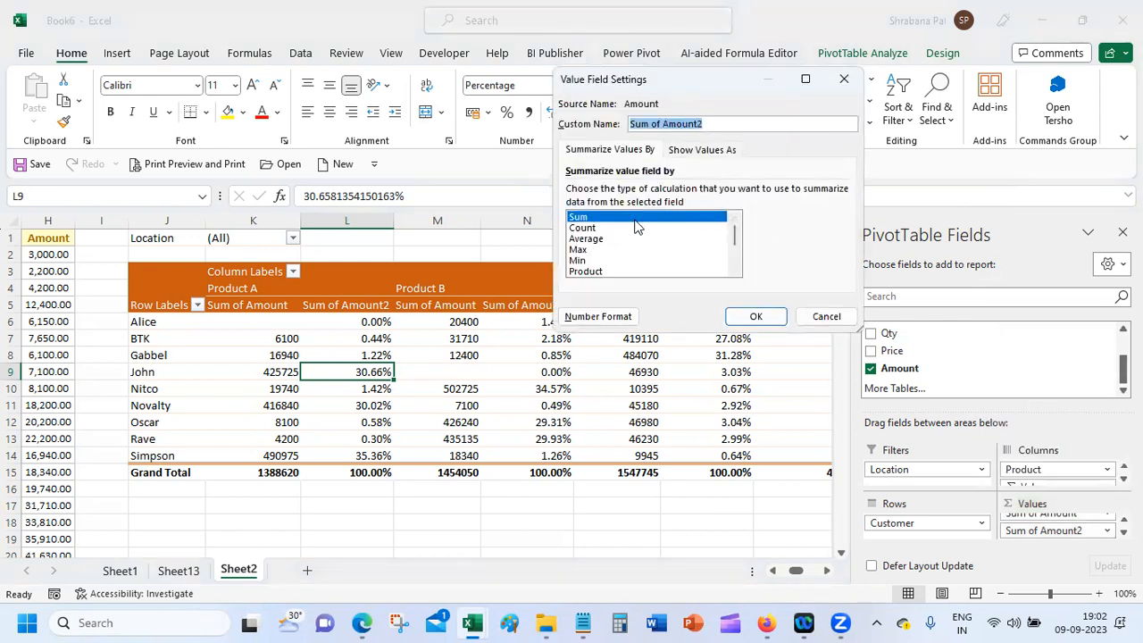
click(826, 318)
drag(941, 368, 1054, 536)
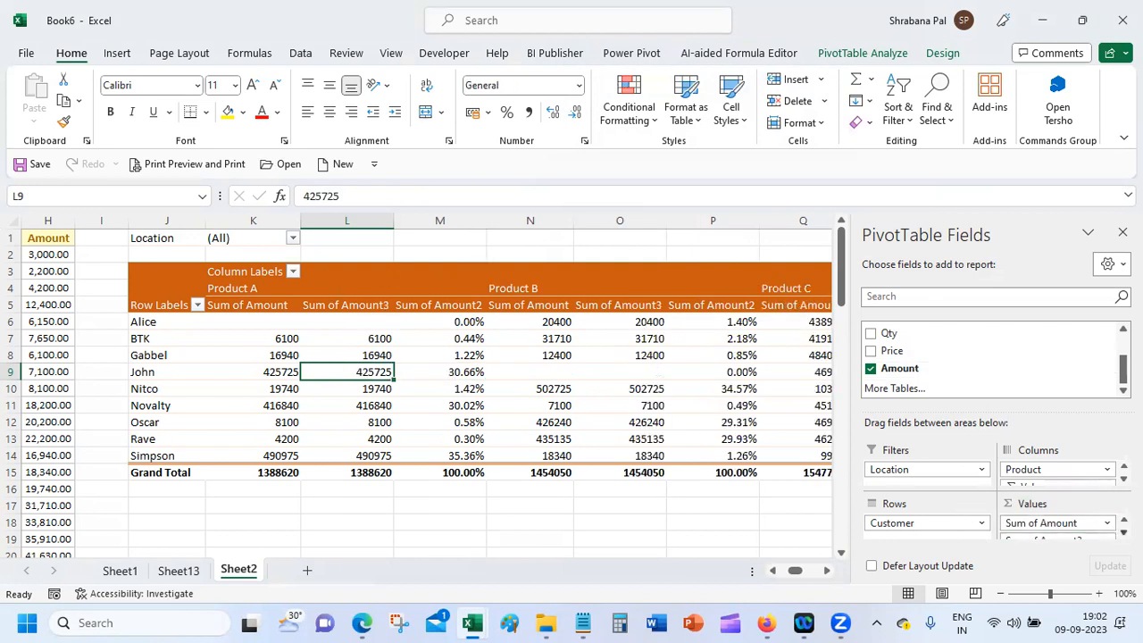
click(1107, 527)
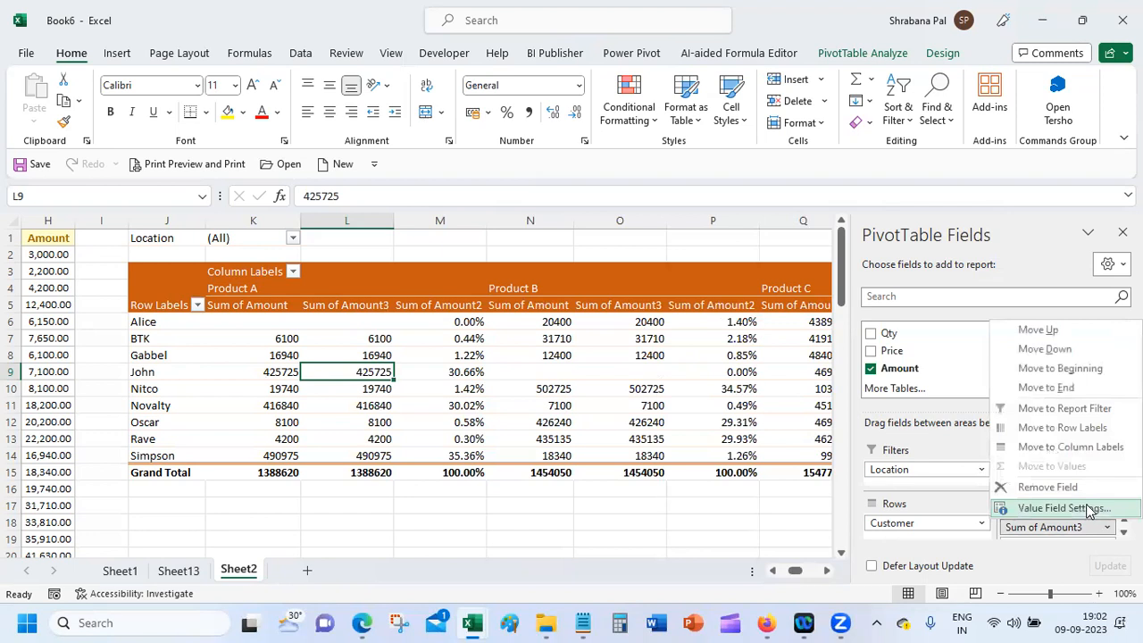
click(1088, 509)
click(713, 123)
drag(713, 123, 486, 131)
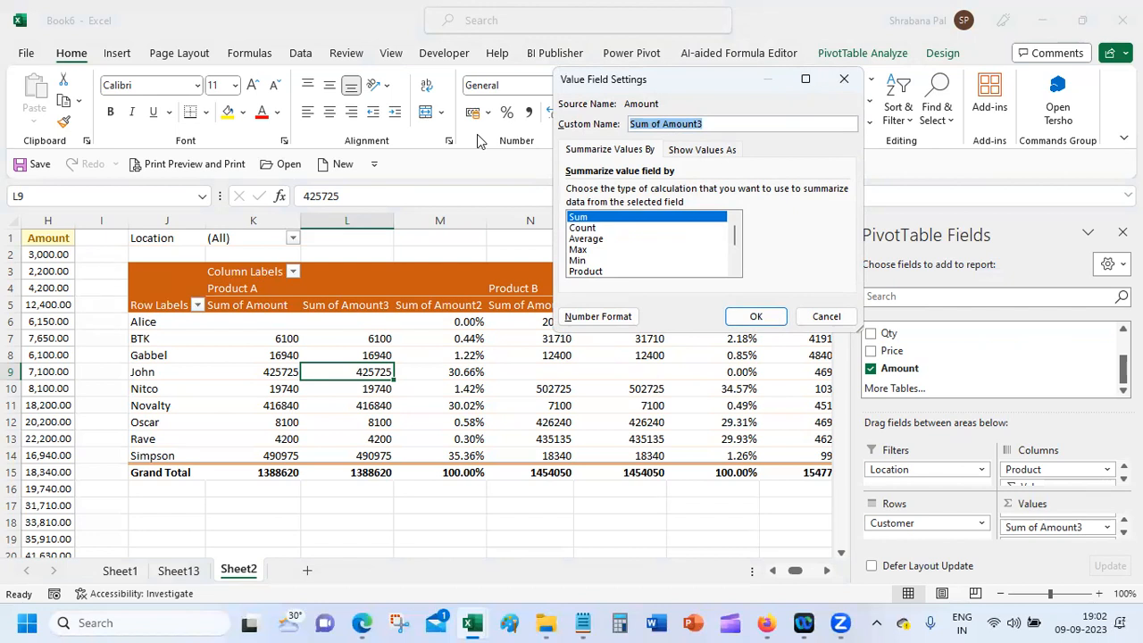
text(Differe)
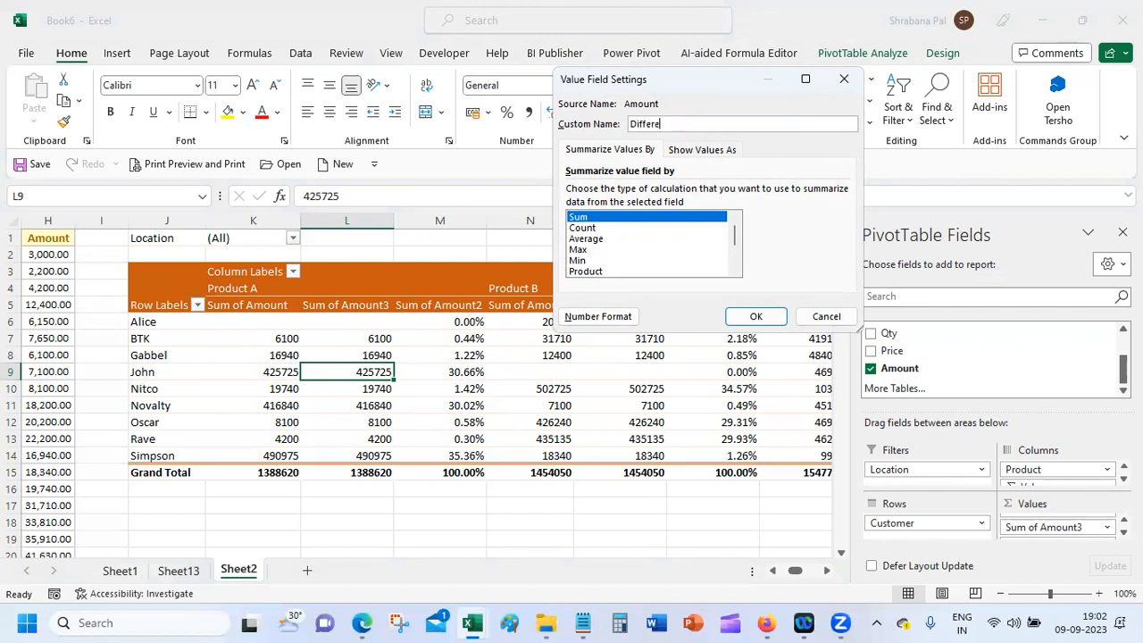
text(nce with Previous Cust)
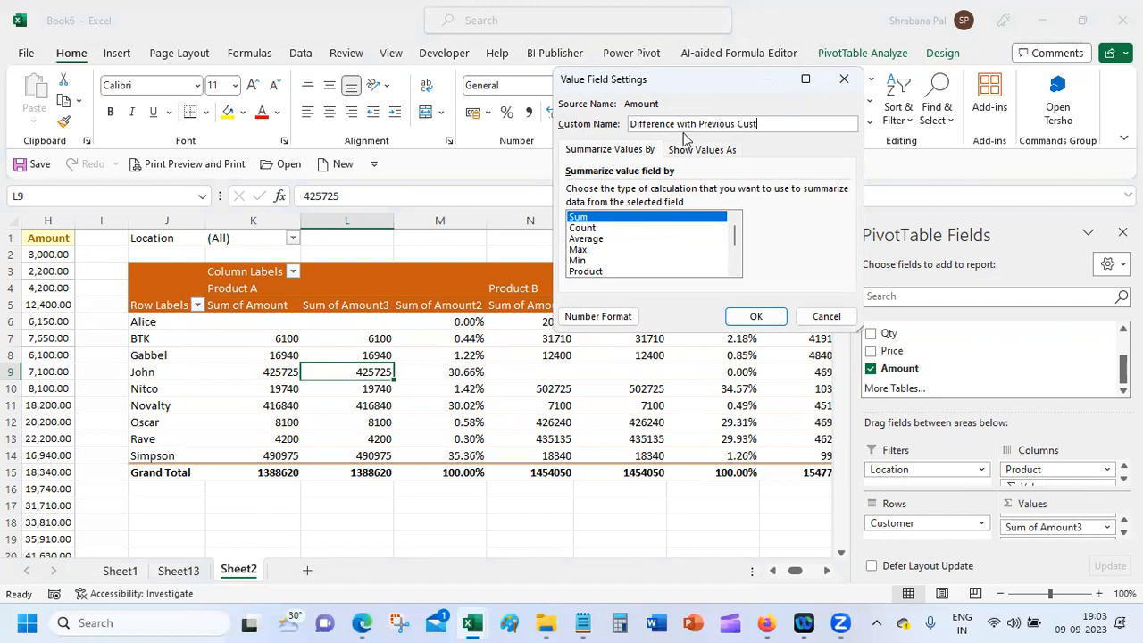
Step: Show it as Difference From, with base field Customer and base item (previous)
click(702, 149)
click(676, 192)
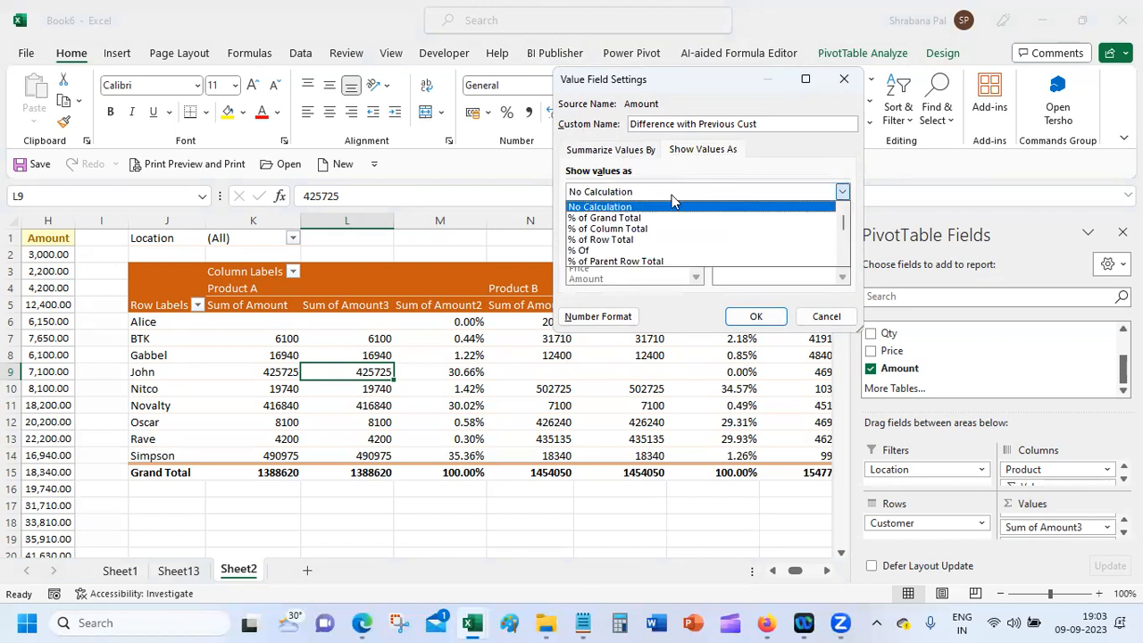
drag(844, 223, 844, 252)
click(701, 206)
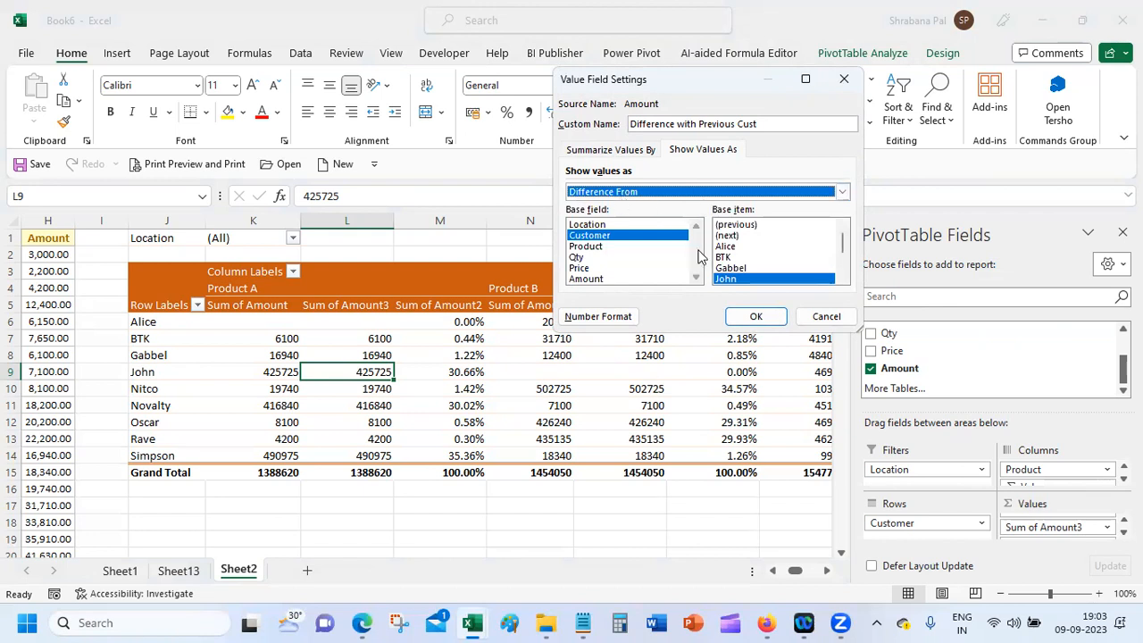
click(764, 225)
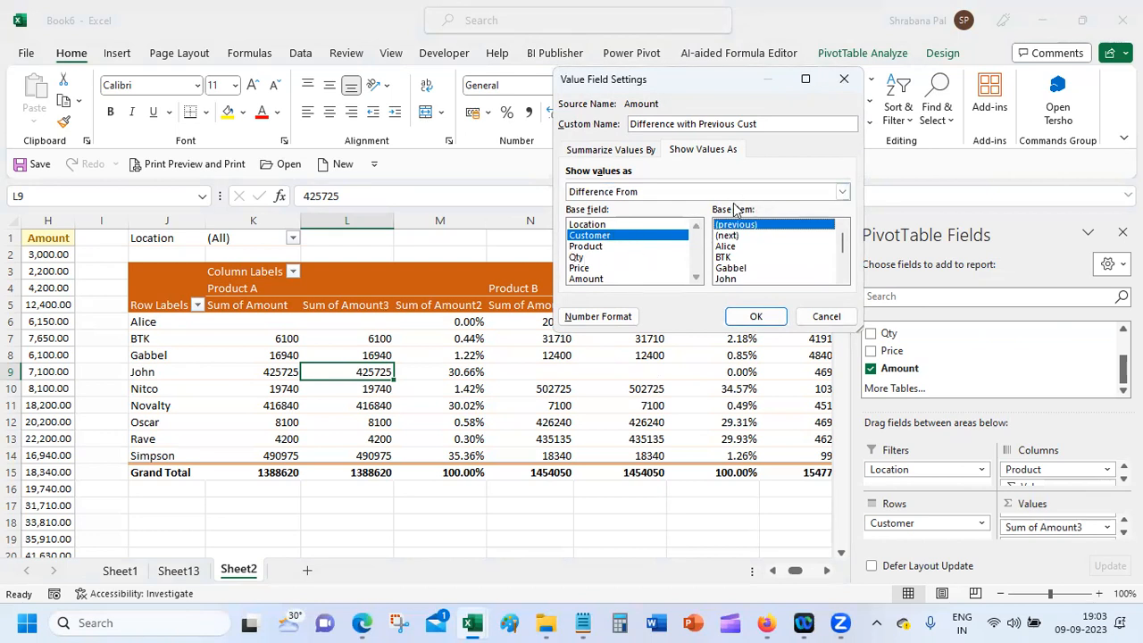
click(761, 316)
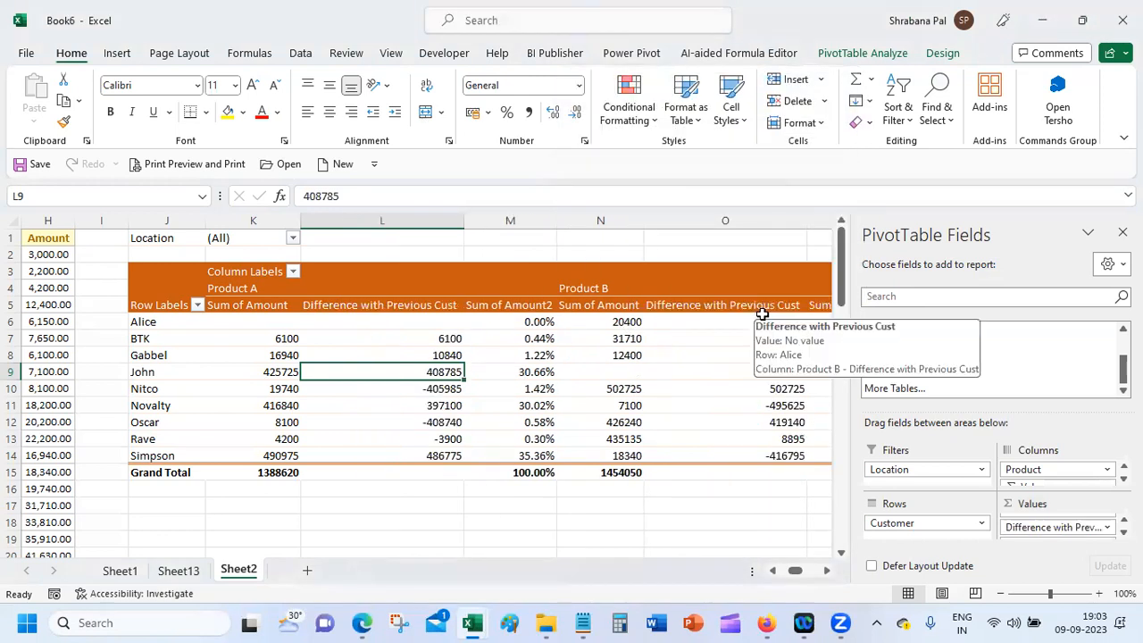
click(249, 320)
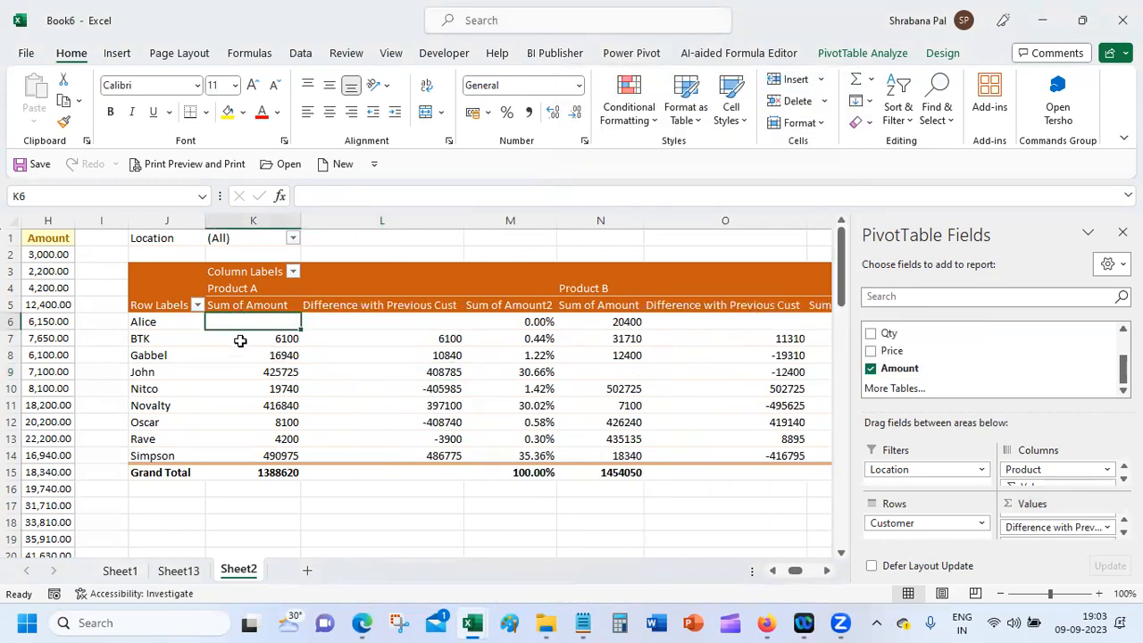
click(237, 337)
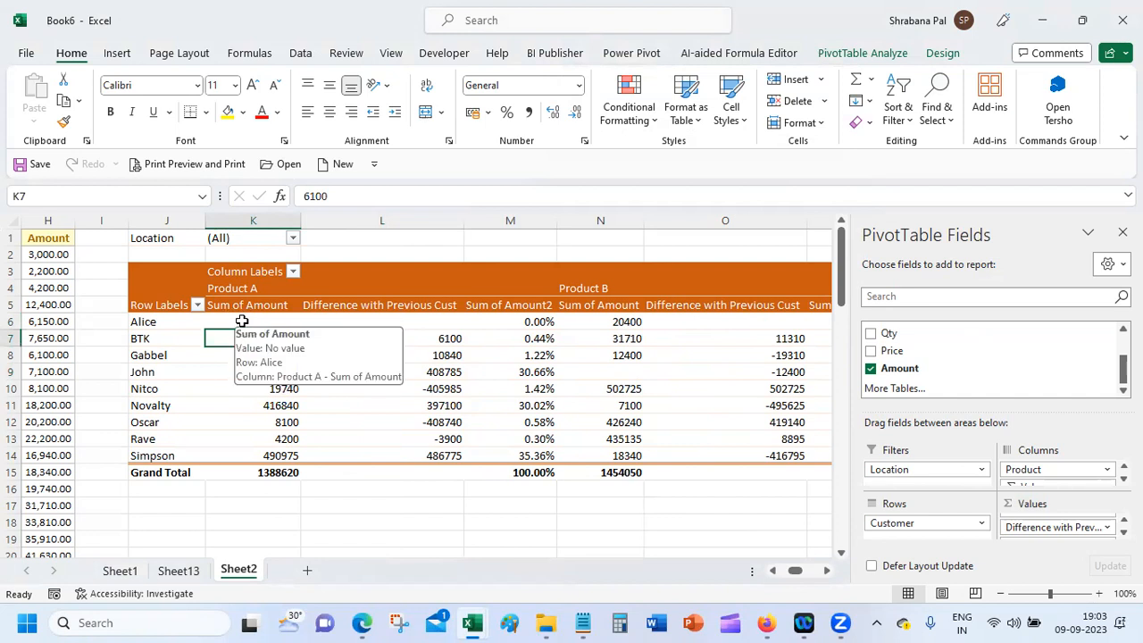
click(448, 339)
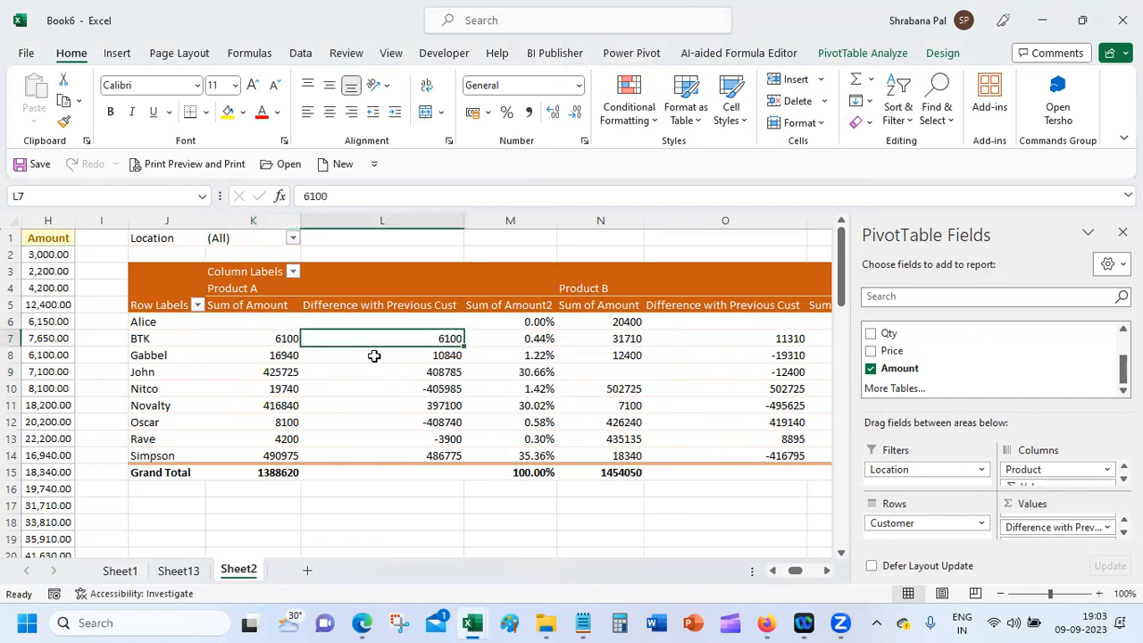
click(262, 357)
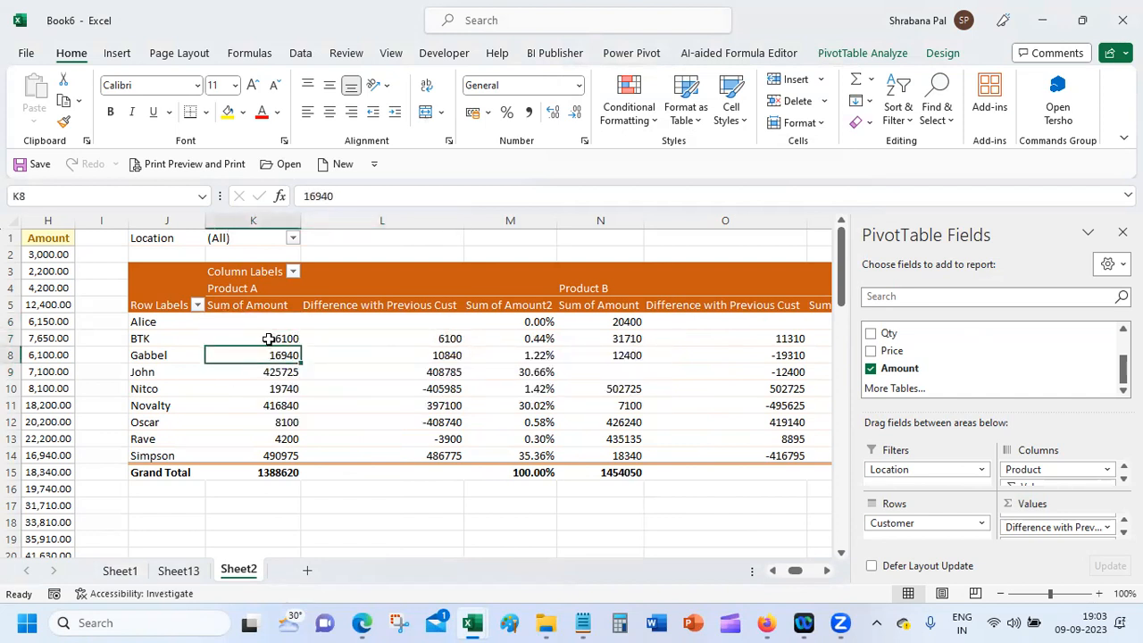
click(270, 339)
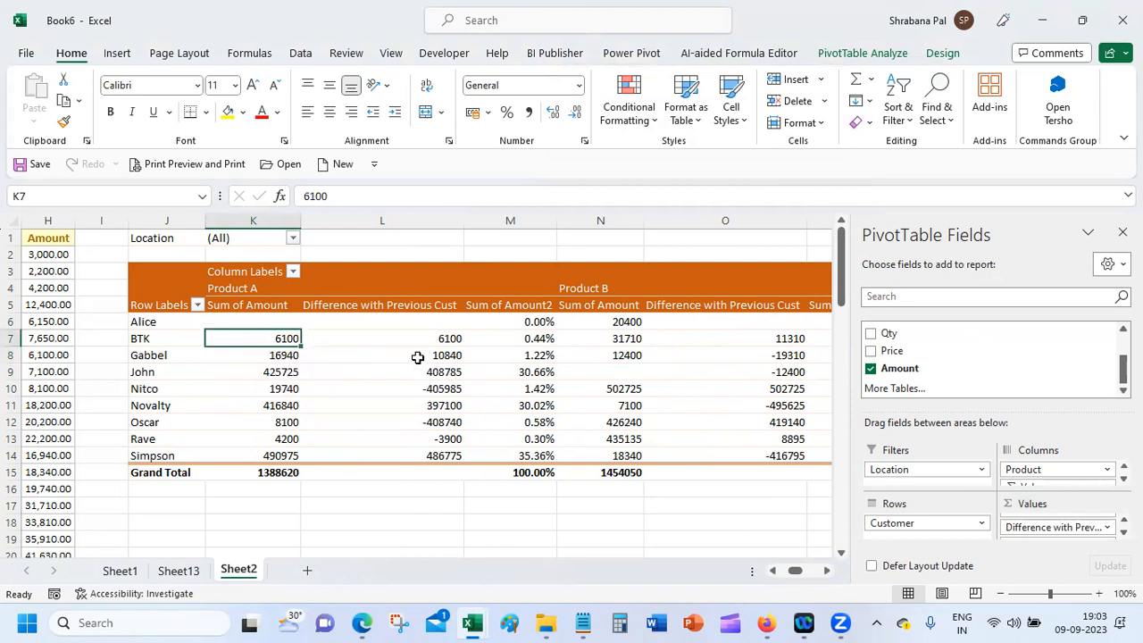
click(418, 356)
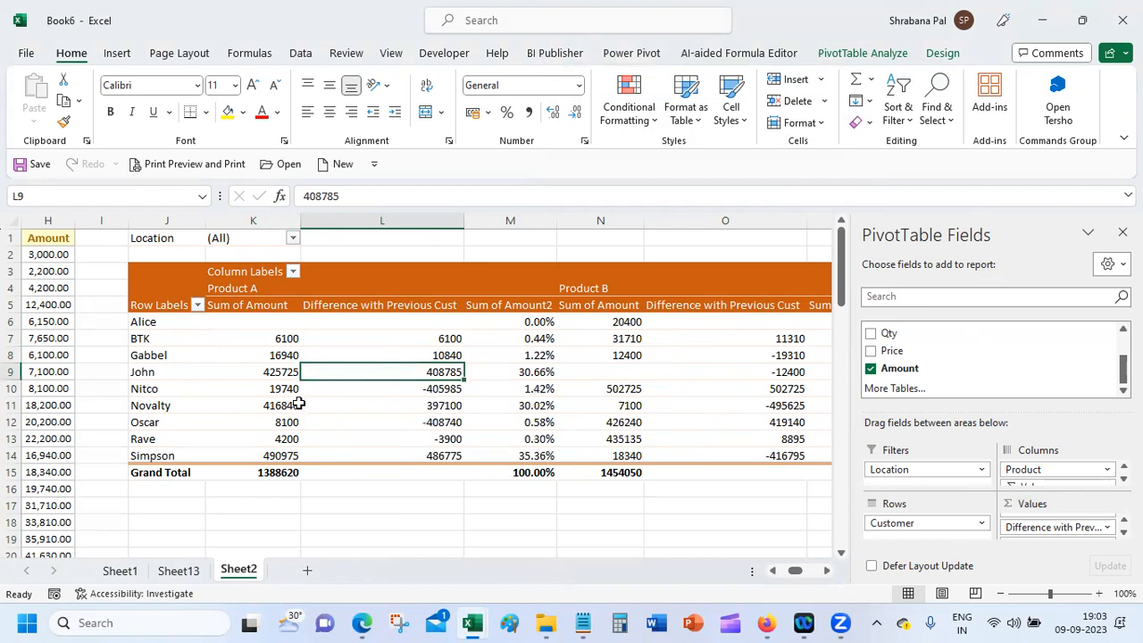
mouse_move(265, 372)
click(268, 389)
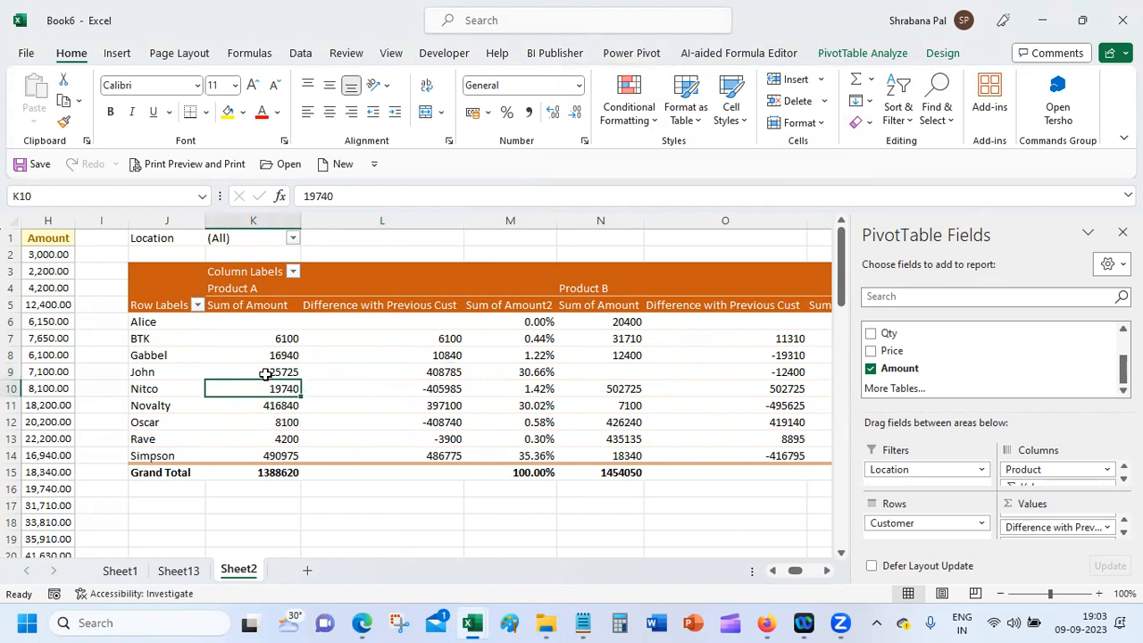
Step: Review the difference field's Show Values As list unchanged, then add another Amount to Values
mouse_move(266, 373)
click(1108, 527)
click(1091, 509)
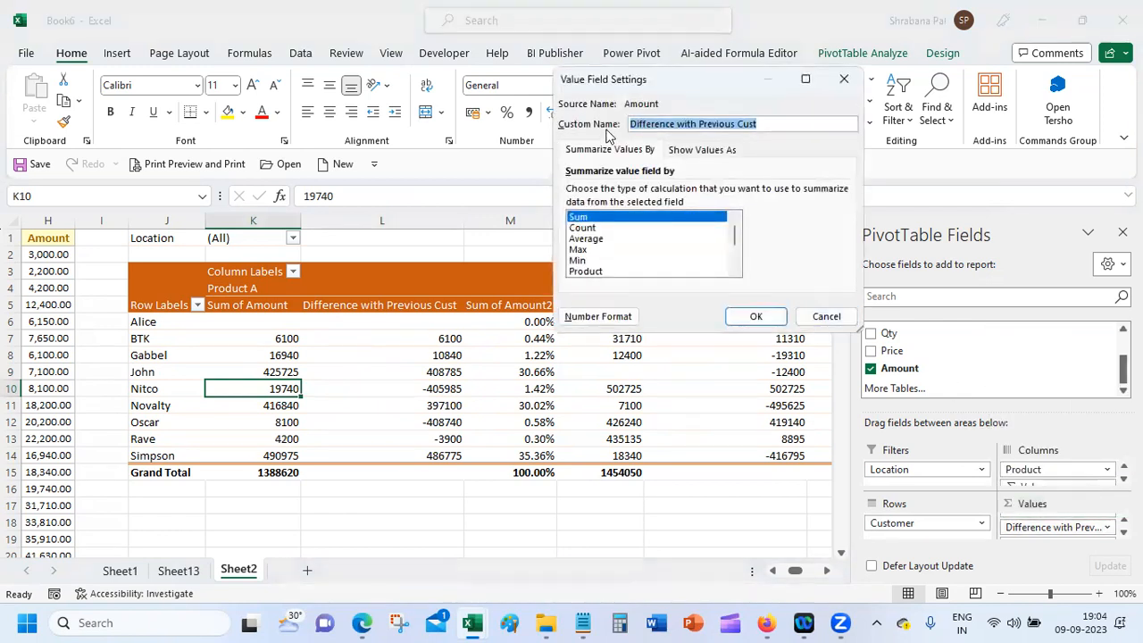
click(702, 150)
click(732, 192)
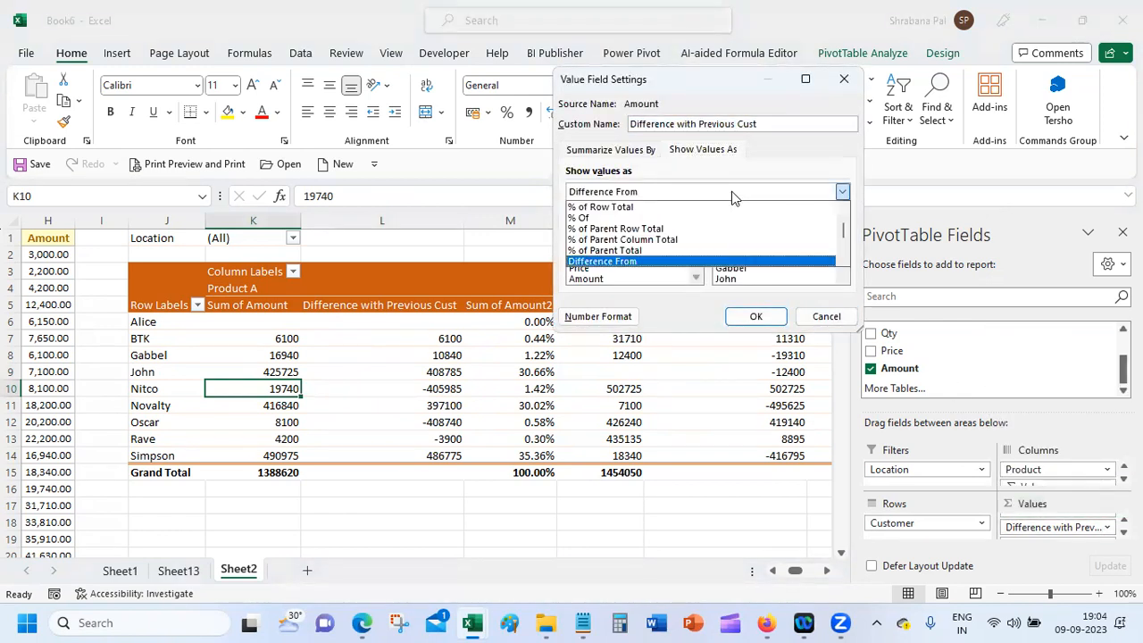
drag(844, 226, 849, 259)
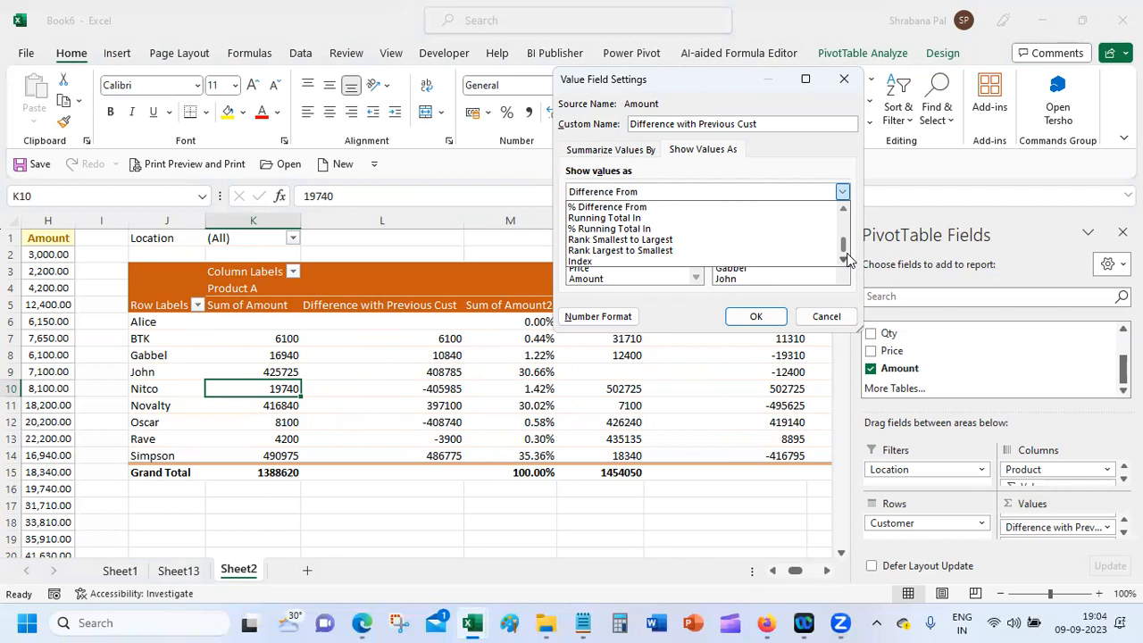
click(826, 317)
drag(1029, 370, 1079, 527)
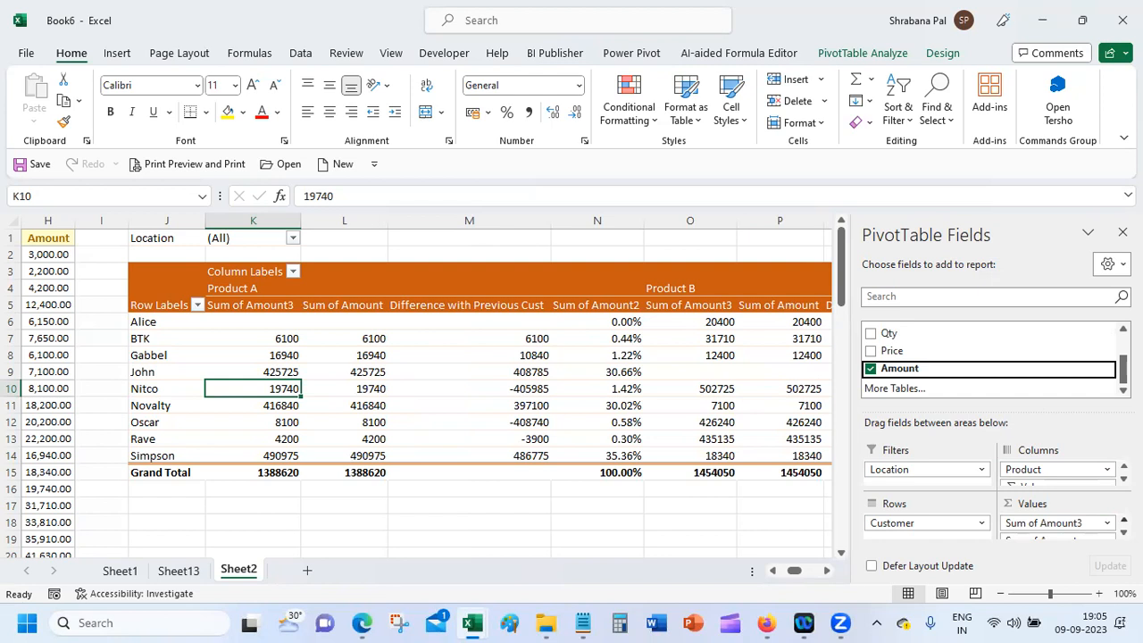
Step: Show Sum of Amount3 as Rank Smallest to Largest with Customer as the base field
click(1107, 522)
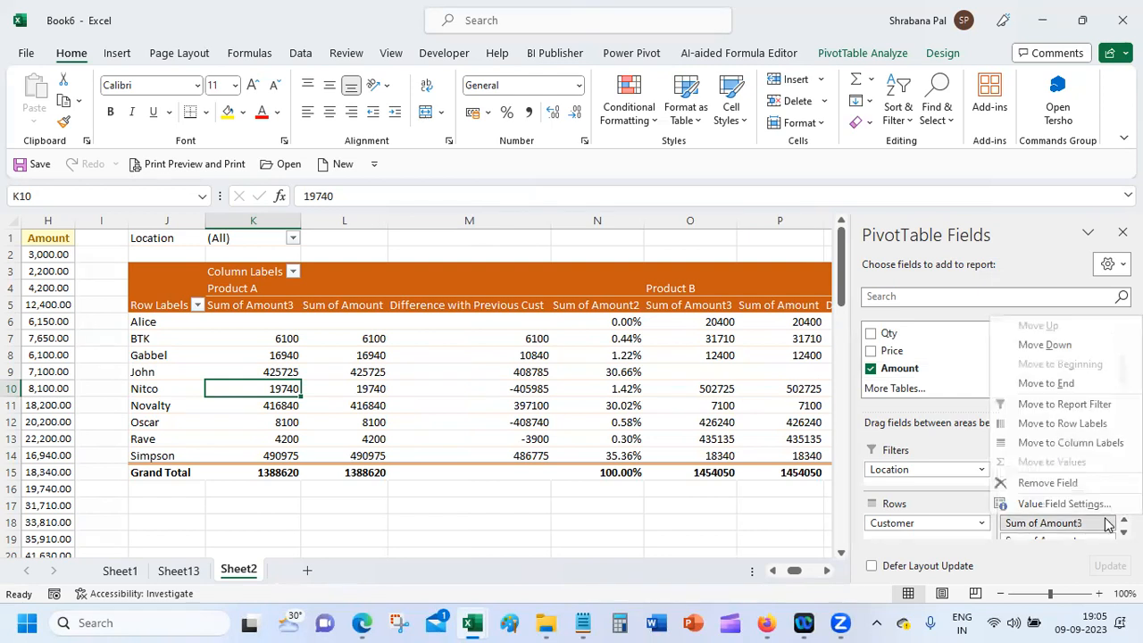
click(1083, 487)
drag(962, 372, 1077, 525)
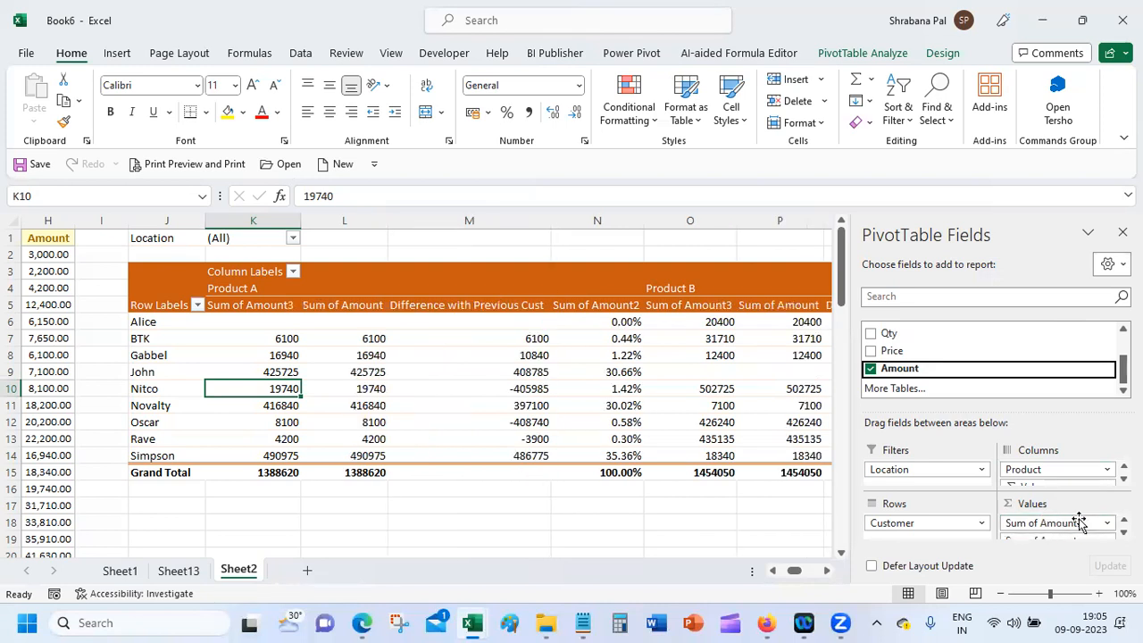
click(1107, 523)
click(1091, 505)
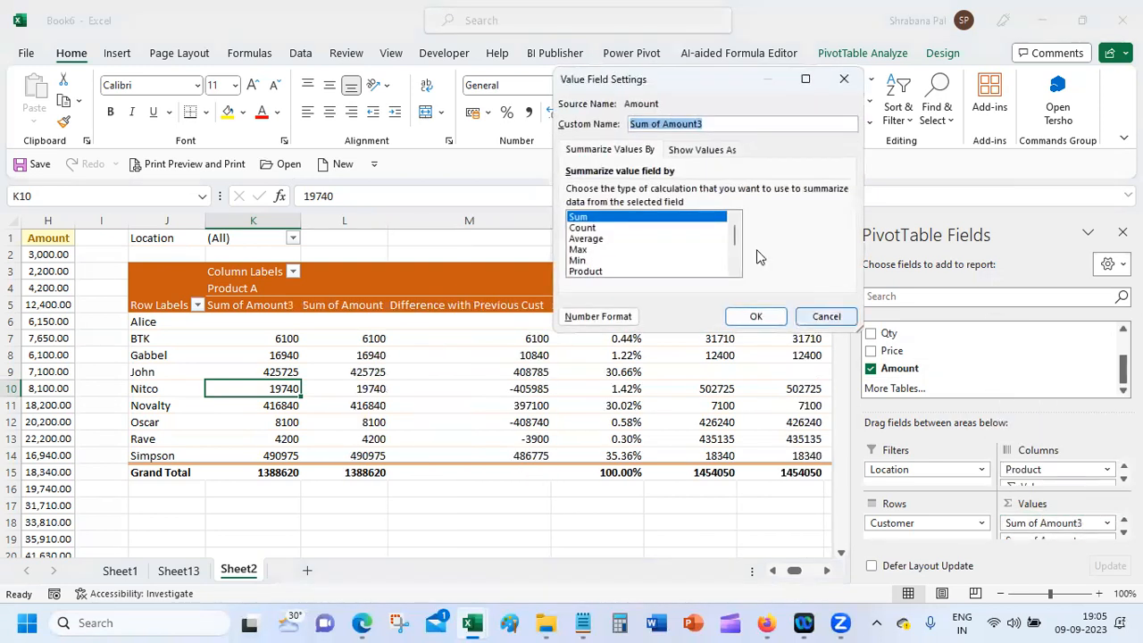
click(692, 150)
click(691, 196)
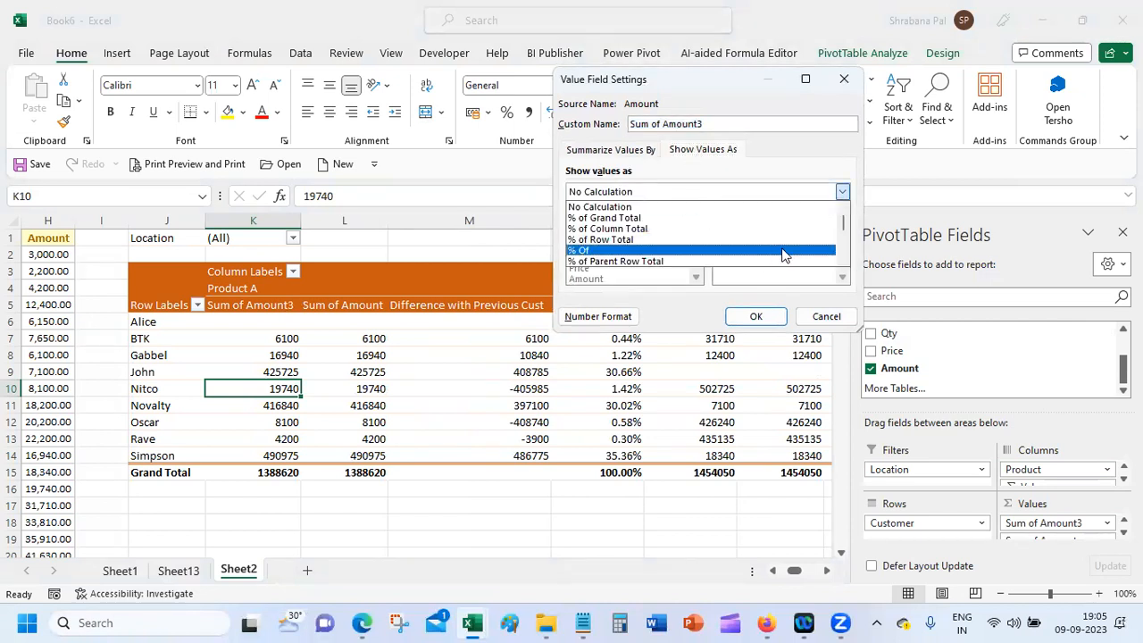
scroll(844, 259, down, 3)
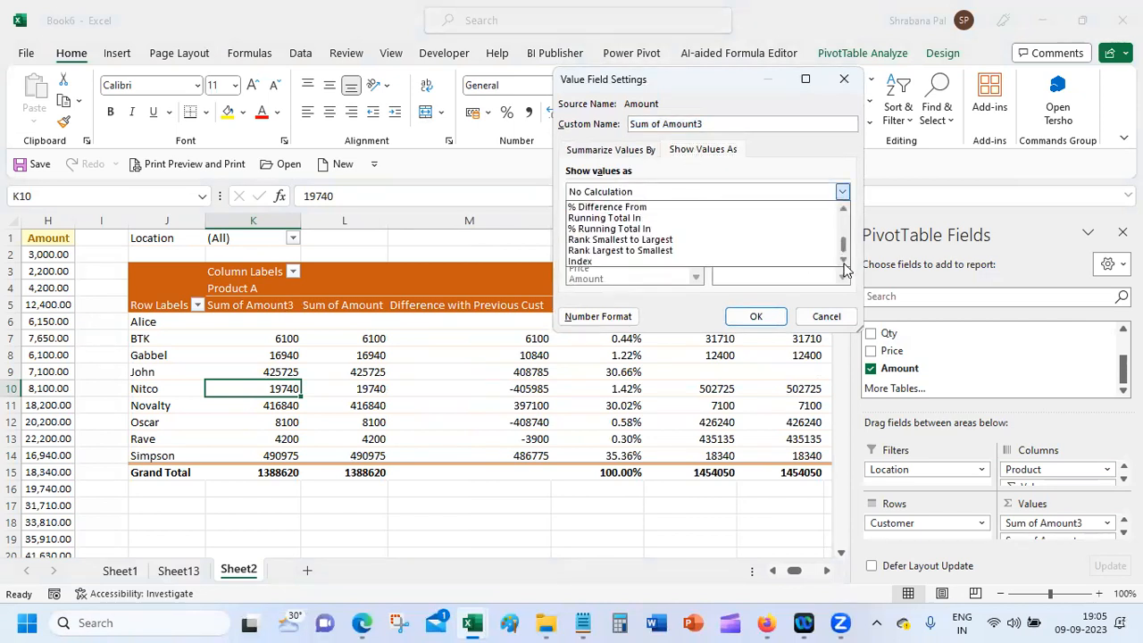
click(764, 239)
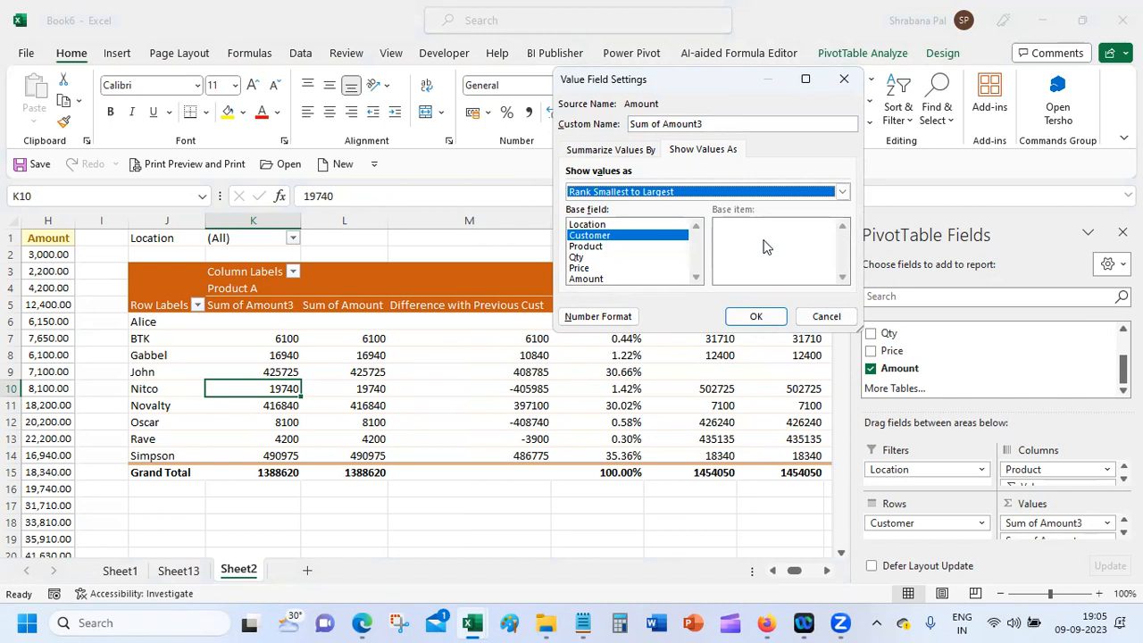
click(758, 318)
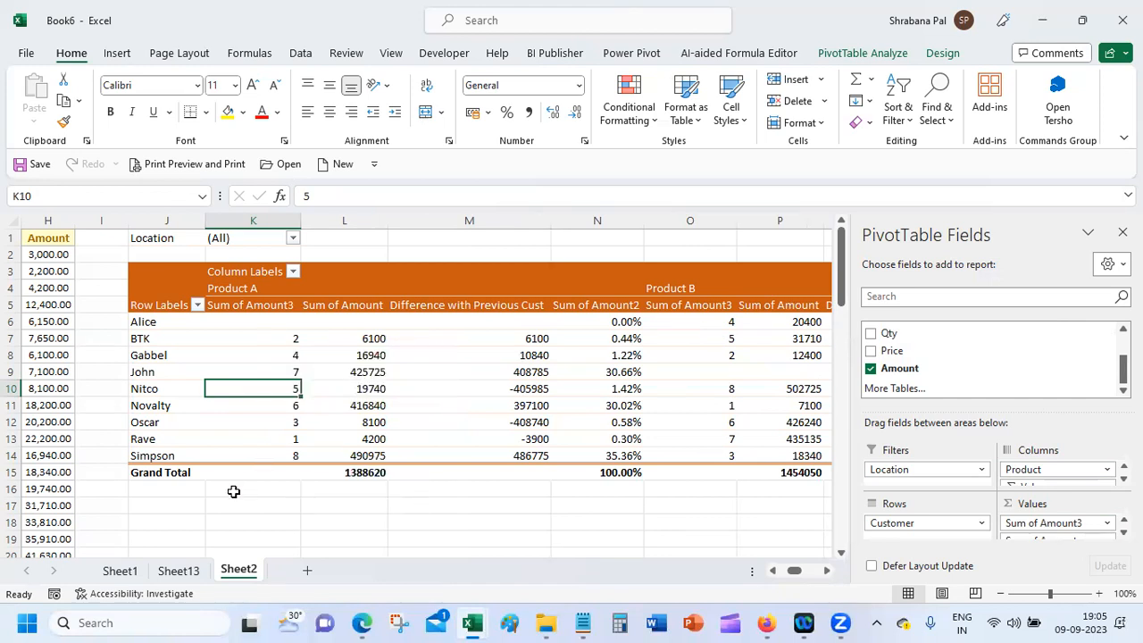
click(252, 438)
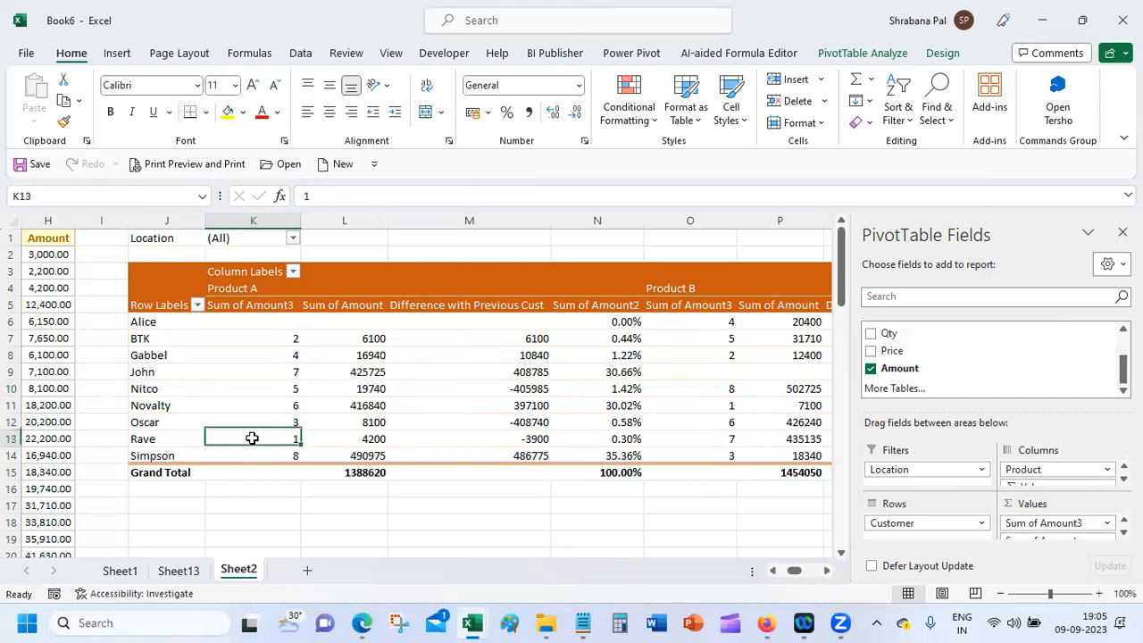
click(260, 337)
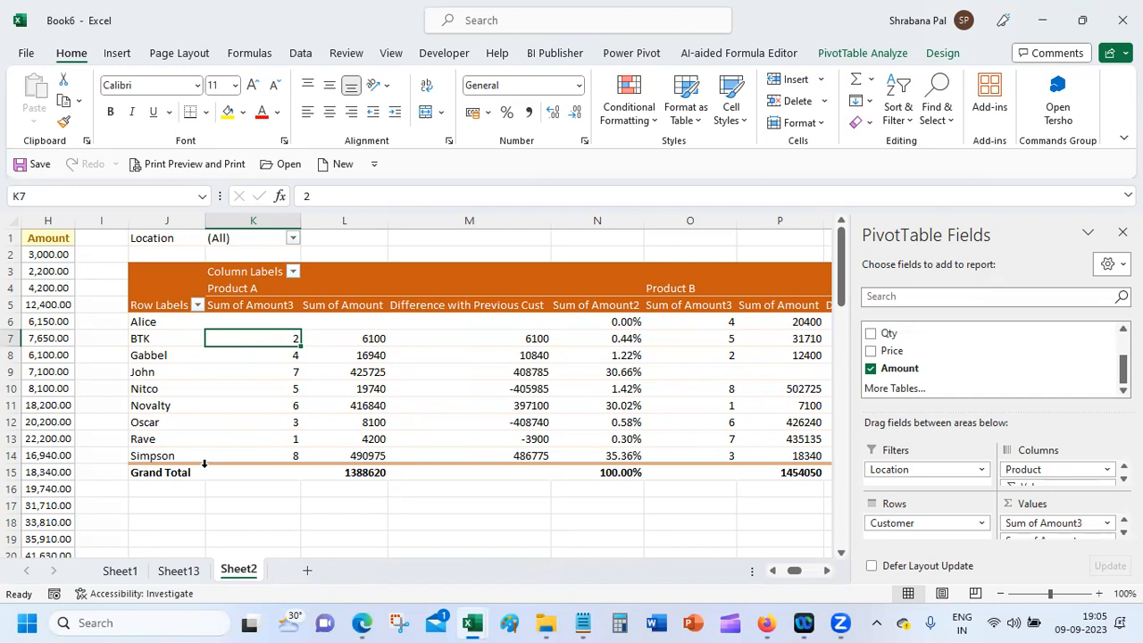
click(826, 571)
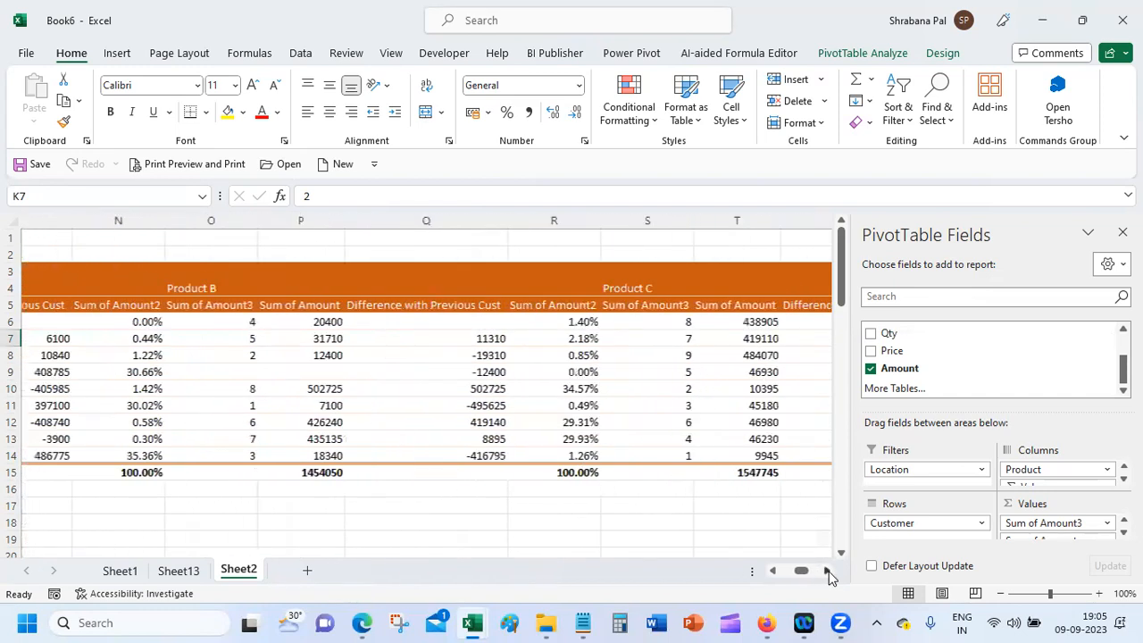
drag(544, 455, 543, 309)
click(581, 510)
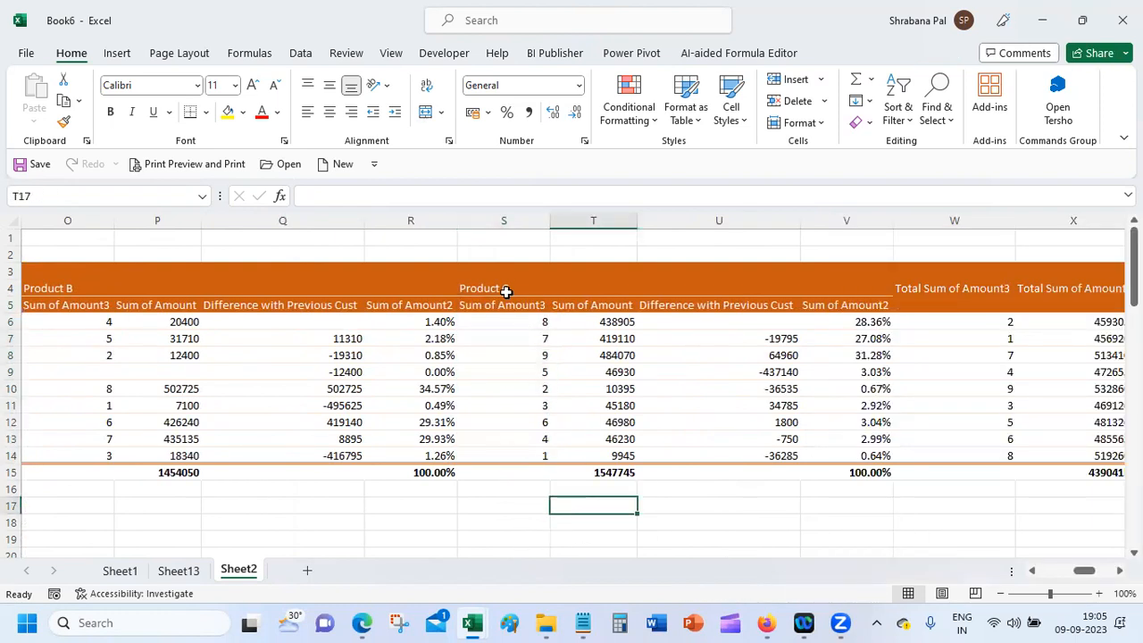
drag(513, 316, 527, 450)
click(524, 439)
click(538, 492)
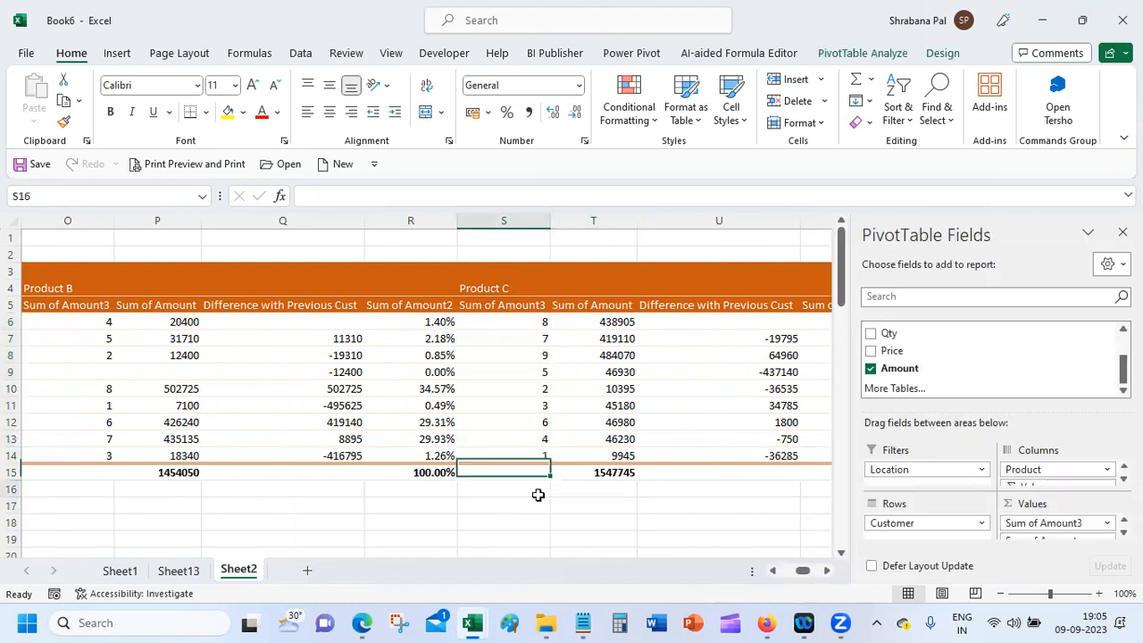
click(524, 370)
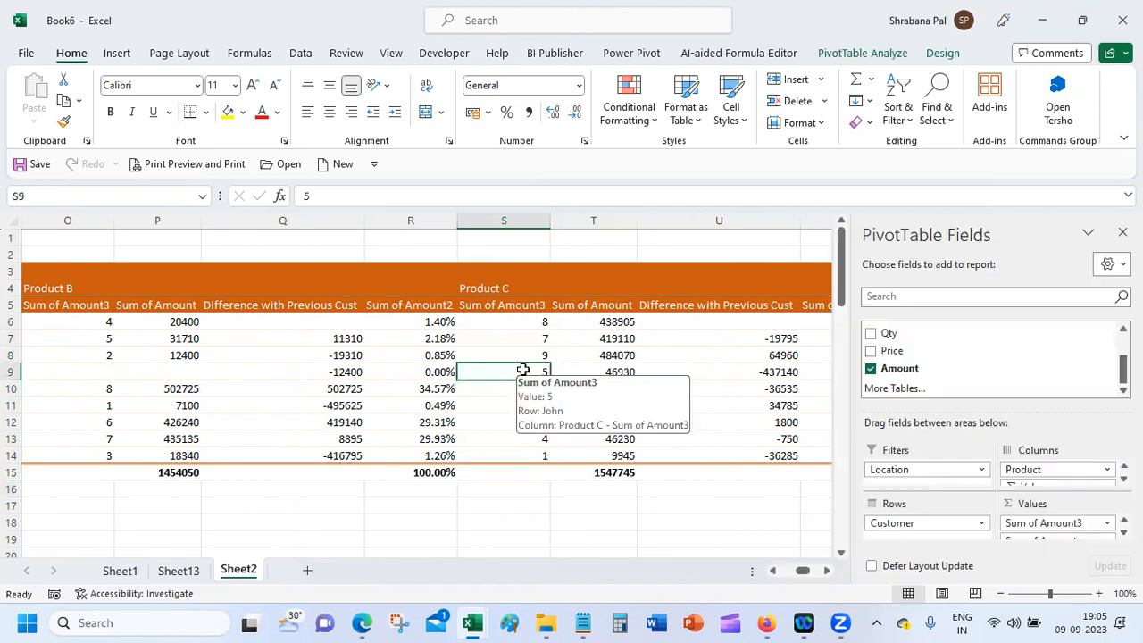
click(1124, 533)
click(1123, 533)
click(1124, 520)
click(1124, 520)
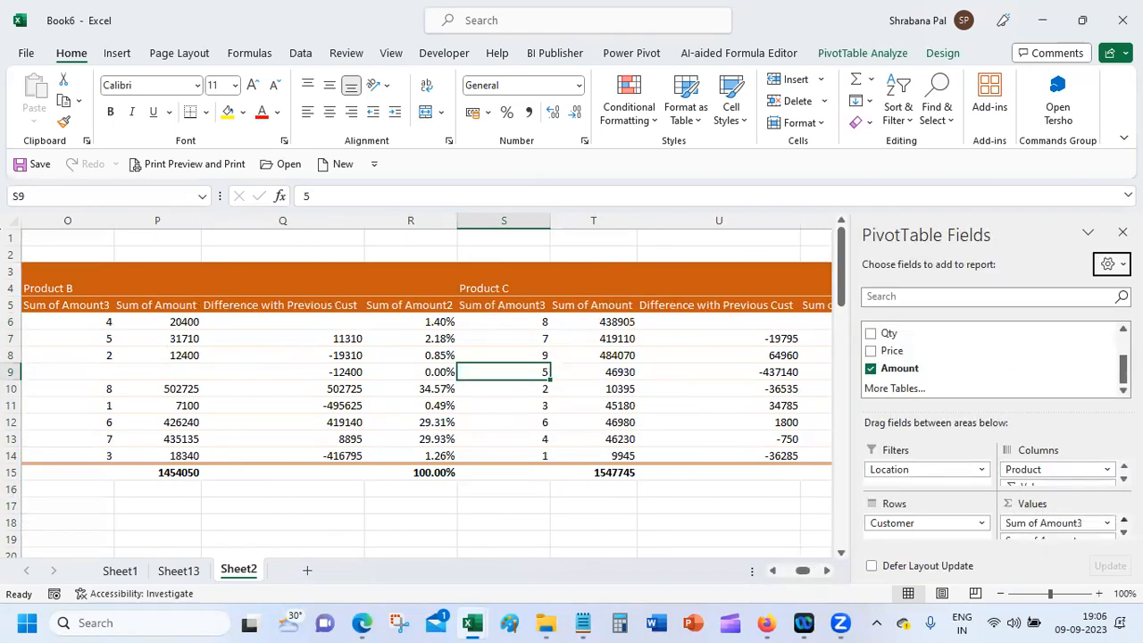
Step: Rename the Sum of Amount3 value field to 'Rank of Customer'
click(1106, 522)
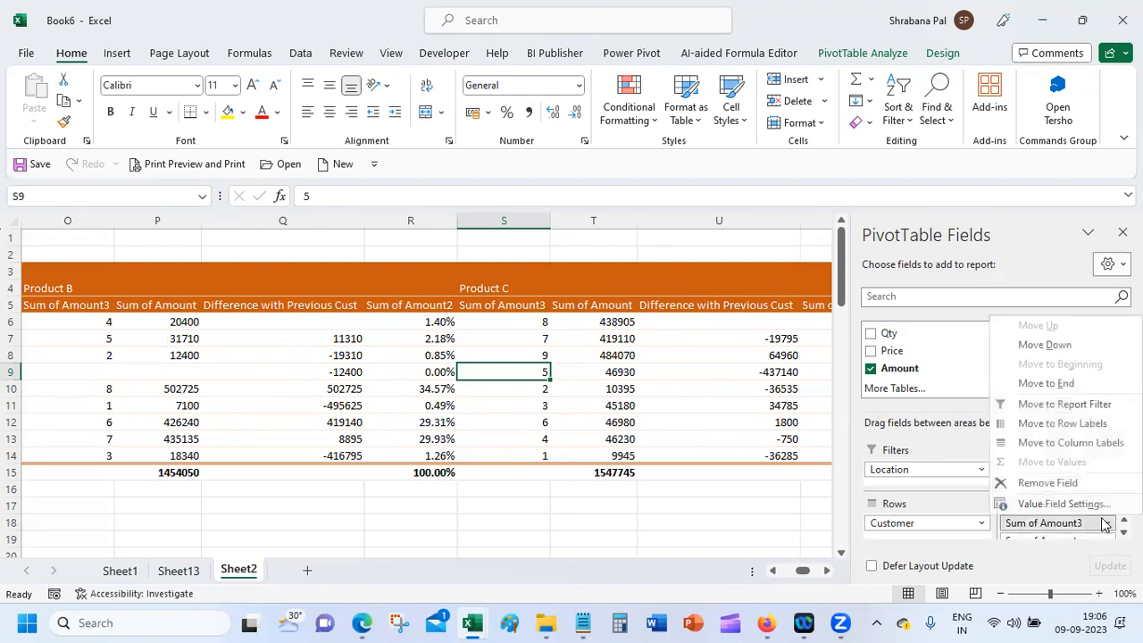
click(1098, 504)
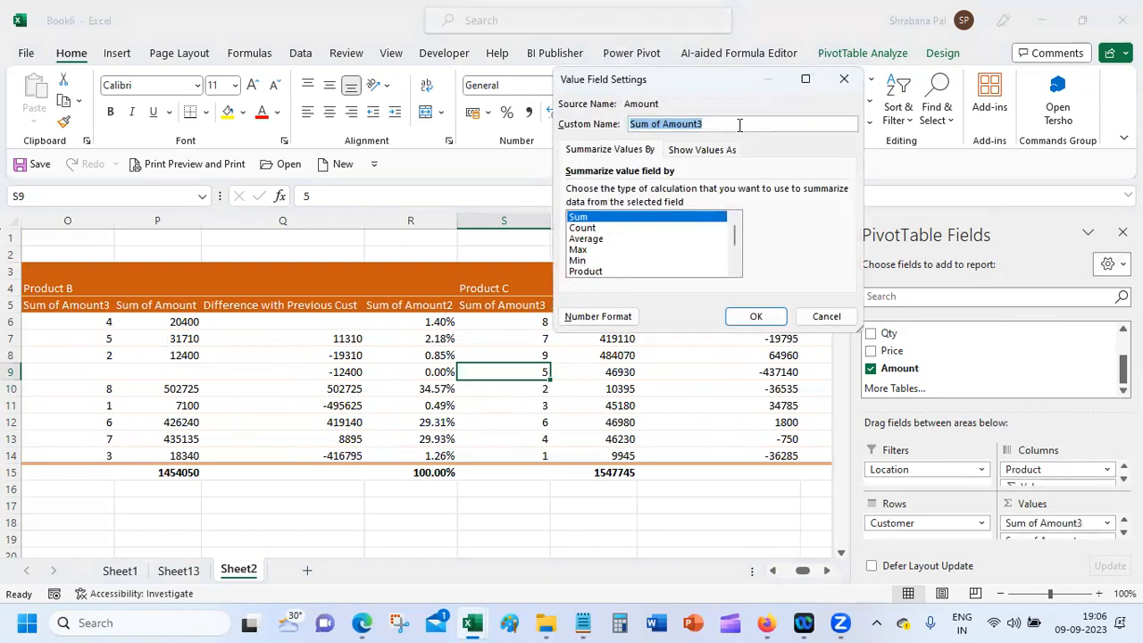
text(Rank )
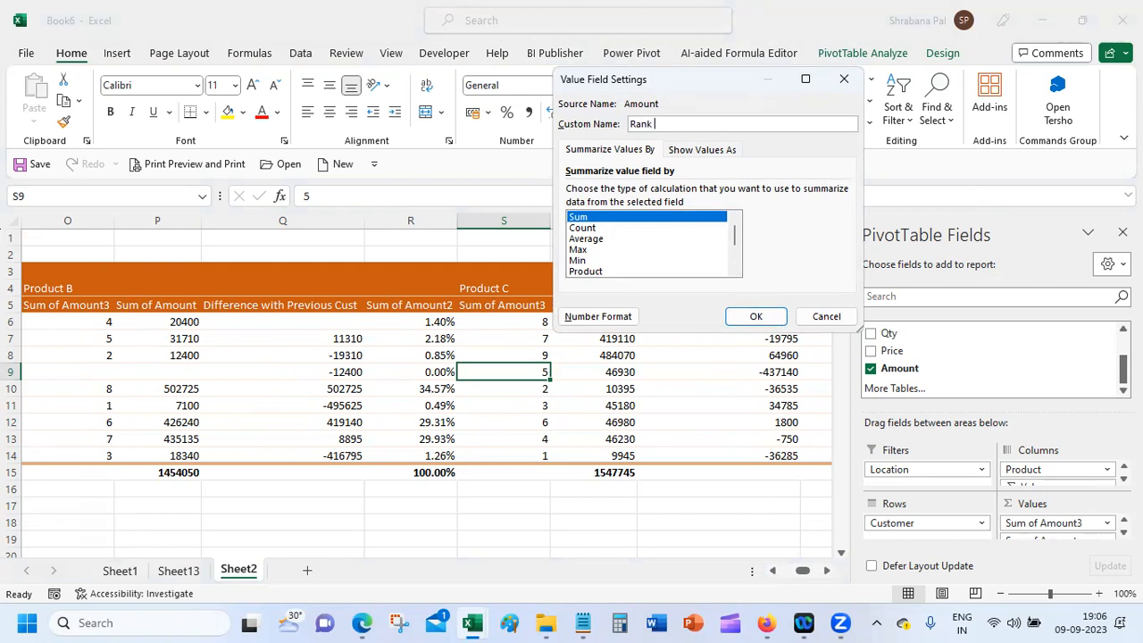
text(of Customer)
key(Return)
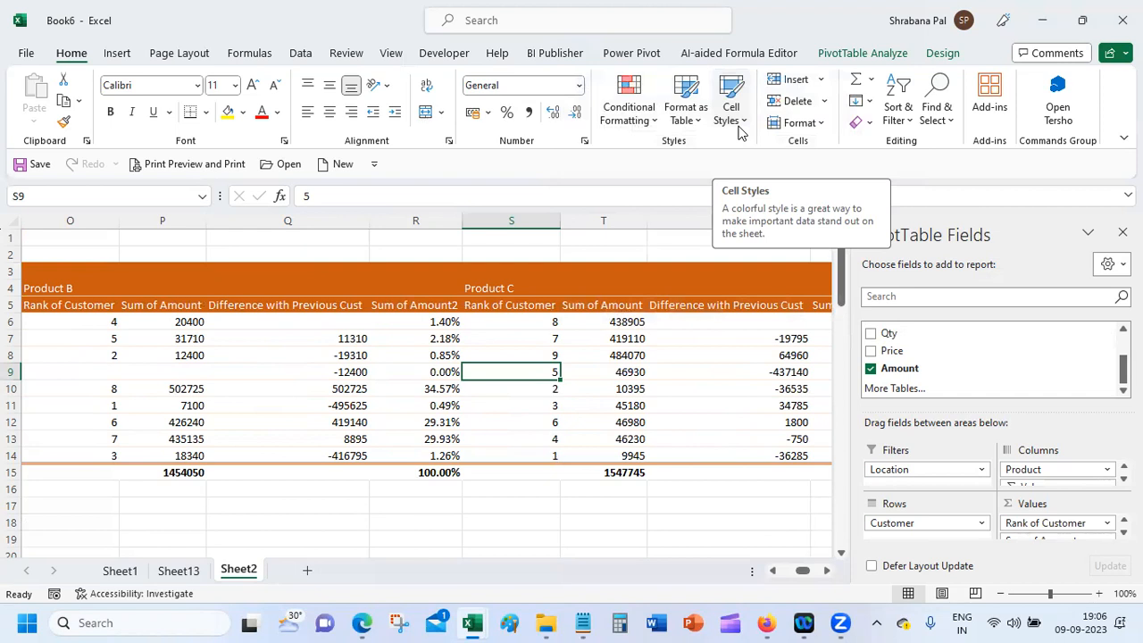
Step: Select the PivotTable and bring up Insert Slicers from PivotTable Analyze
click(765, 619)
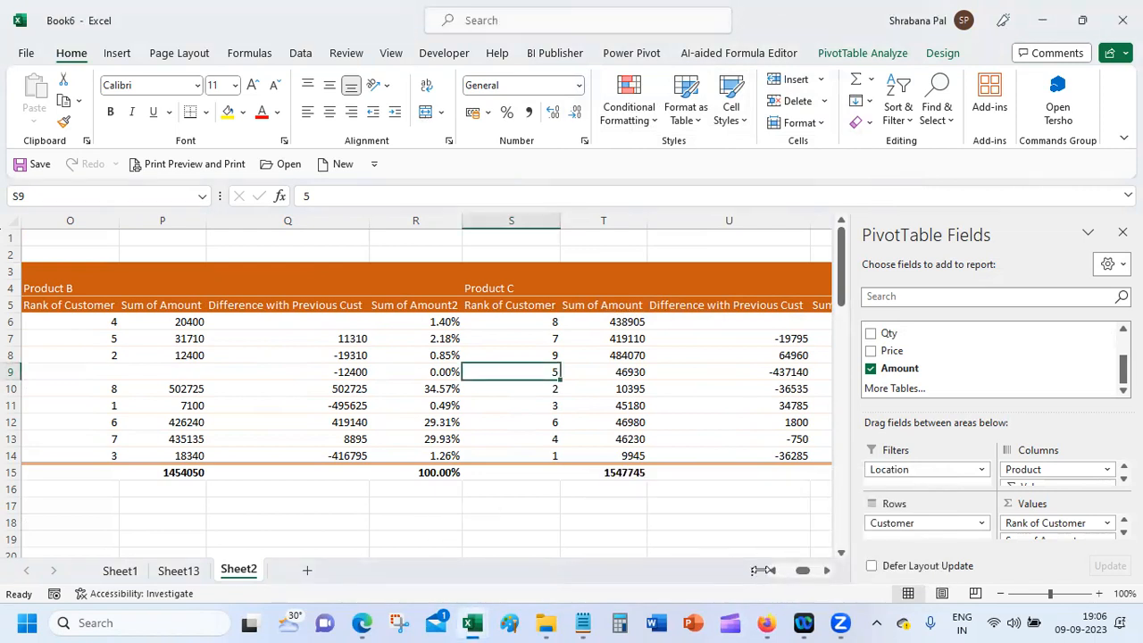
drag(753, 569, 362, 565)
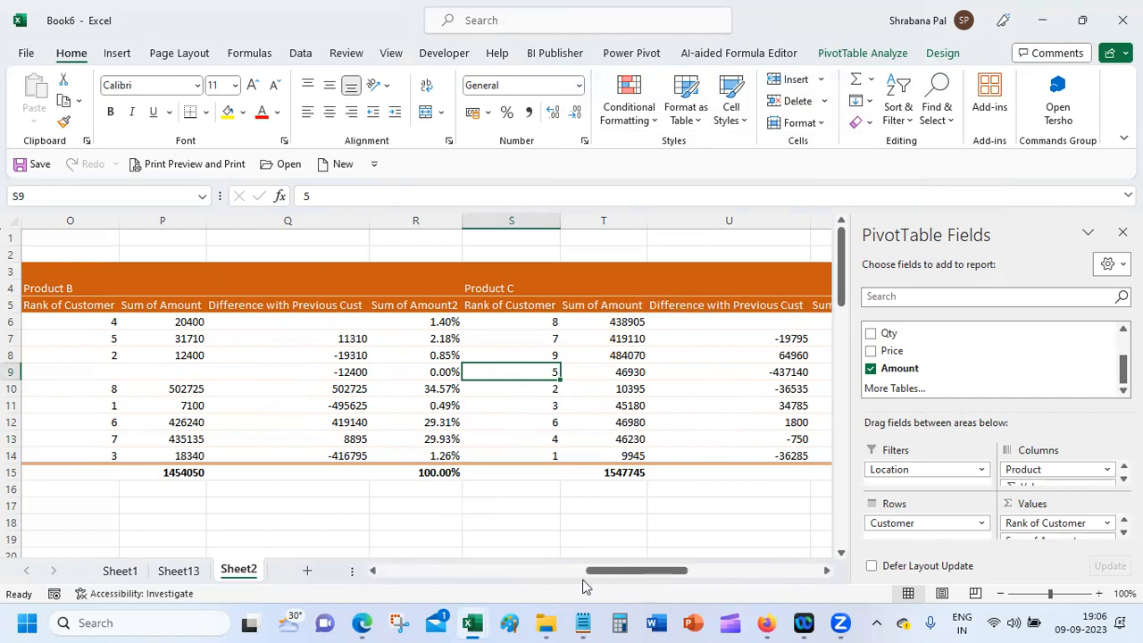
drag(604, 574, 510, 568)
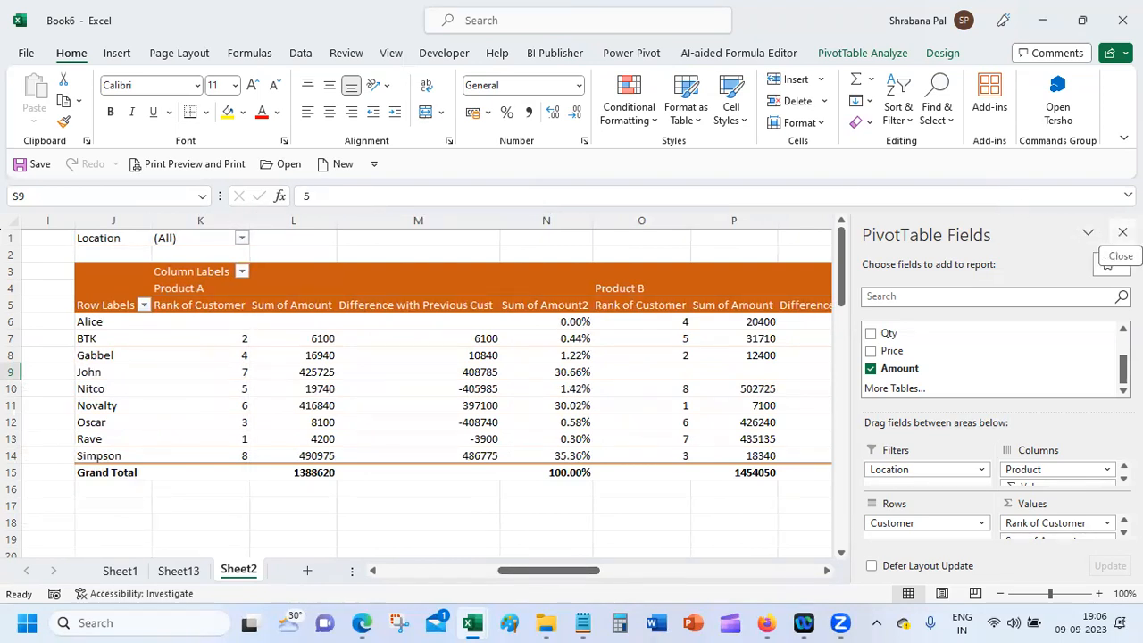
click(398, 354)
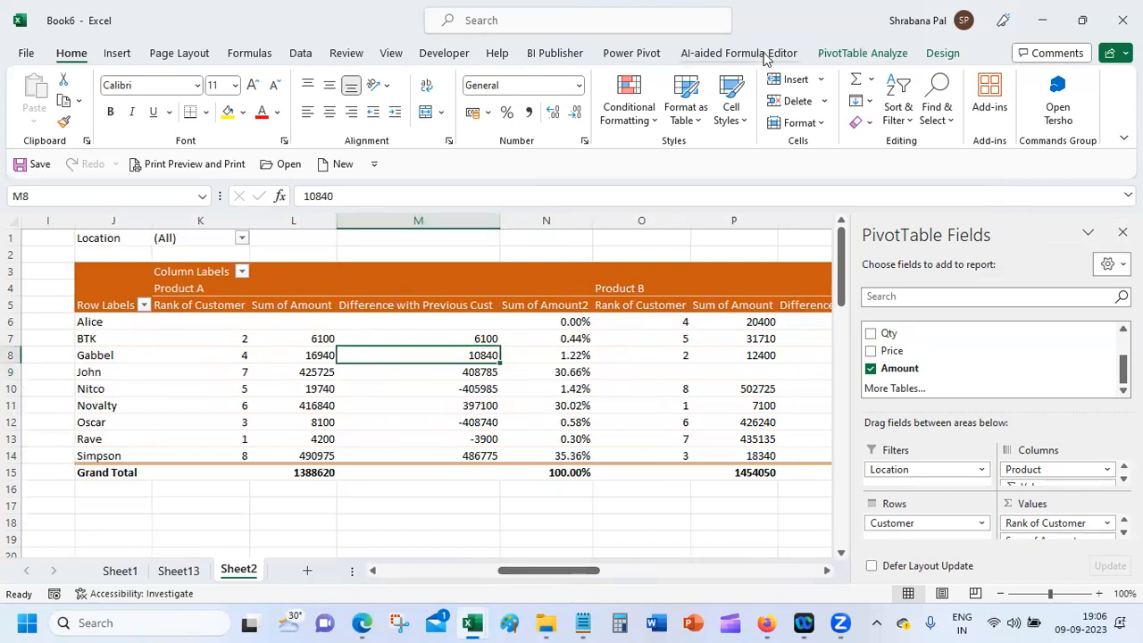
click(866, 53)
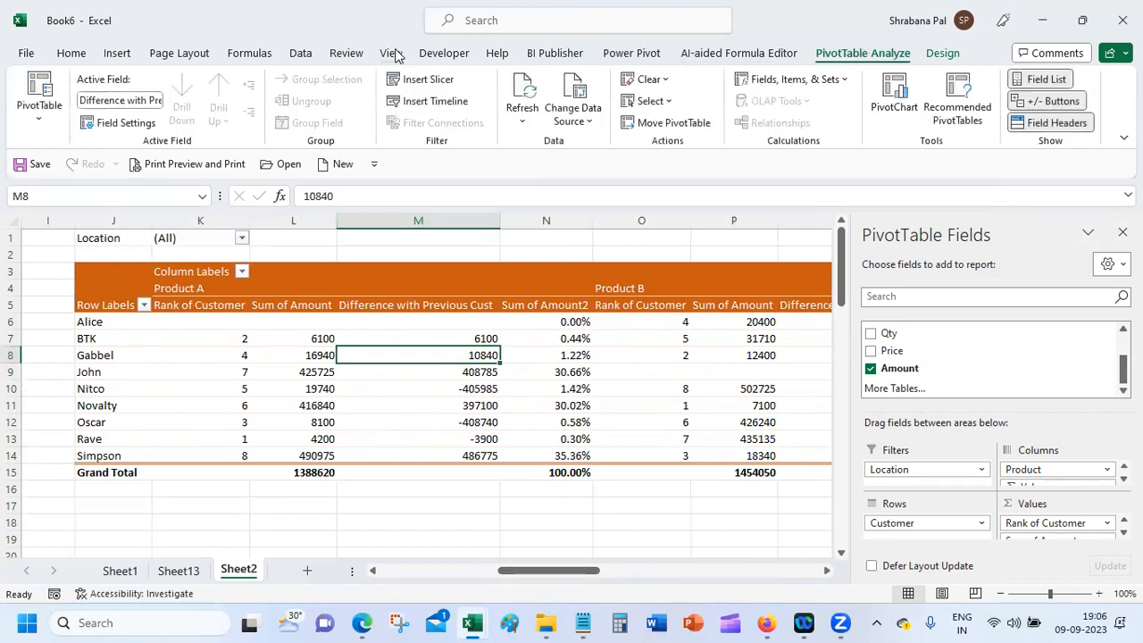
click(431, 80)
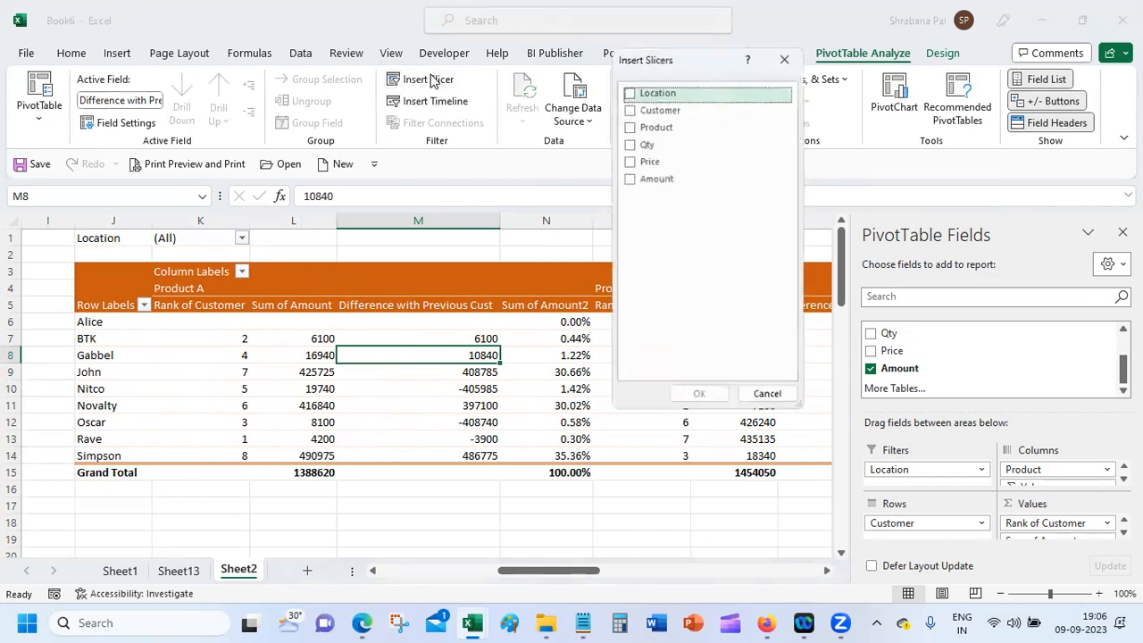
Step: Insert Location, Customer and Product slicers for the PivotTable
click(630, 94)
click(629, 107)
click(629, 125)
click(697, 398)
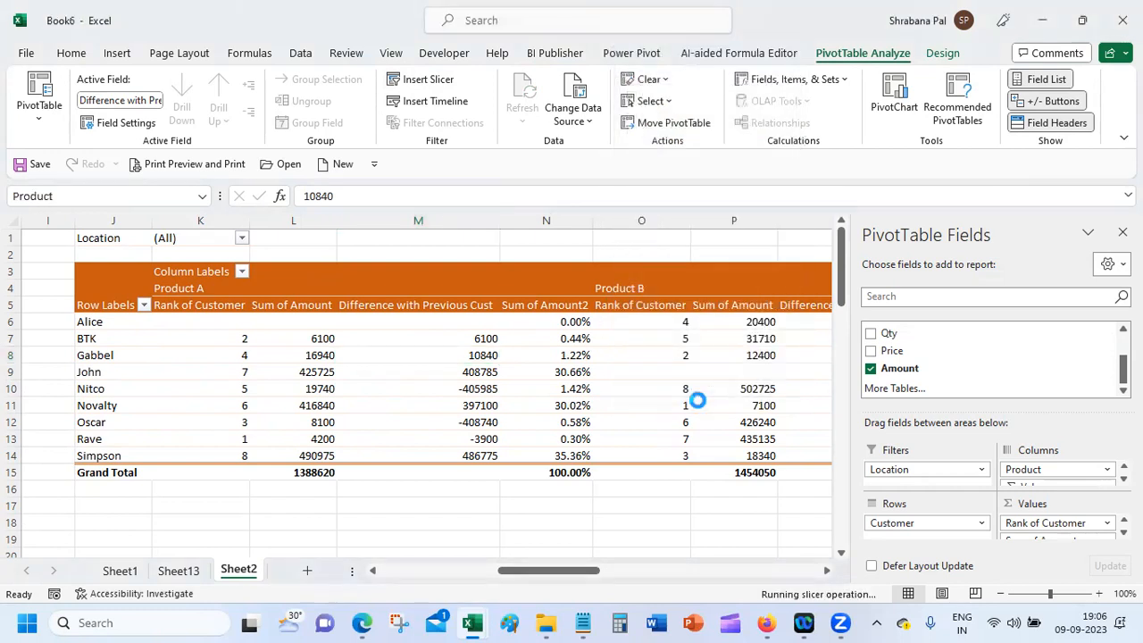
Step: Move the Location, Customer and Product slicers below the PivotTable
drag(365, 259, 110, 497)
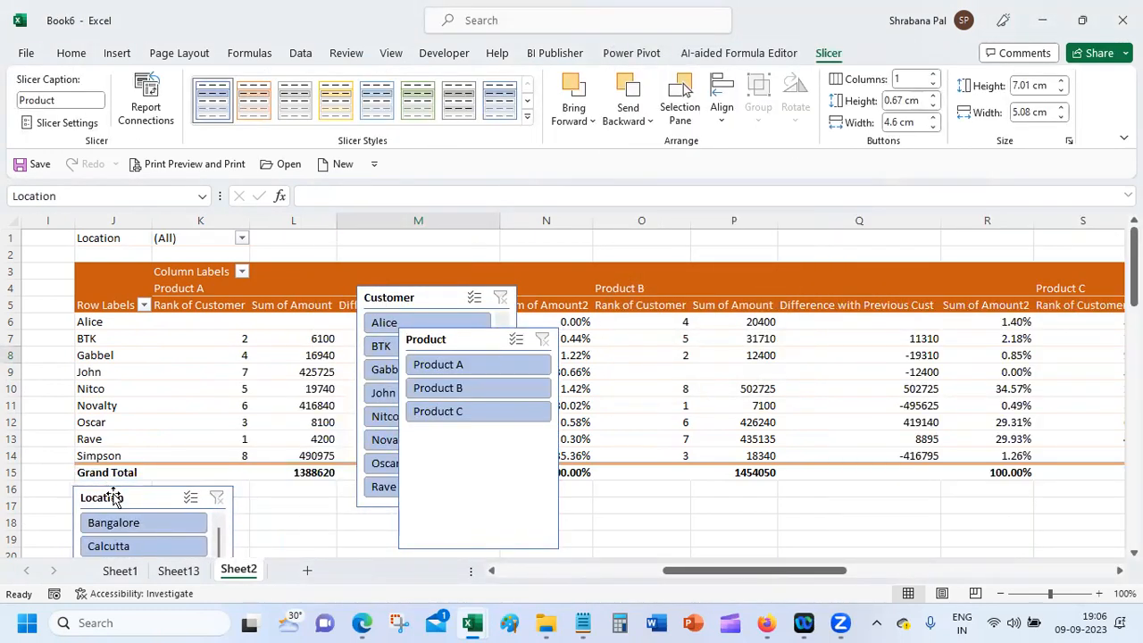
drag(457, 344, 761, 494)
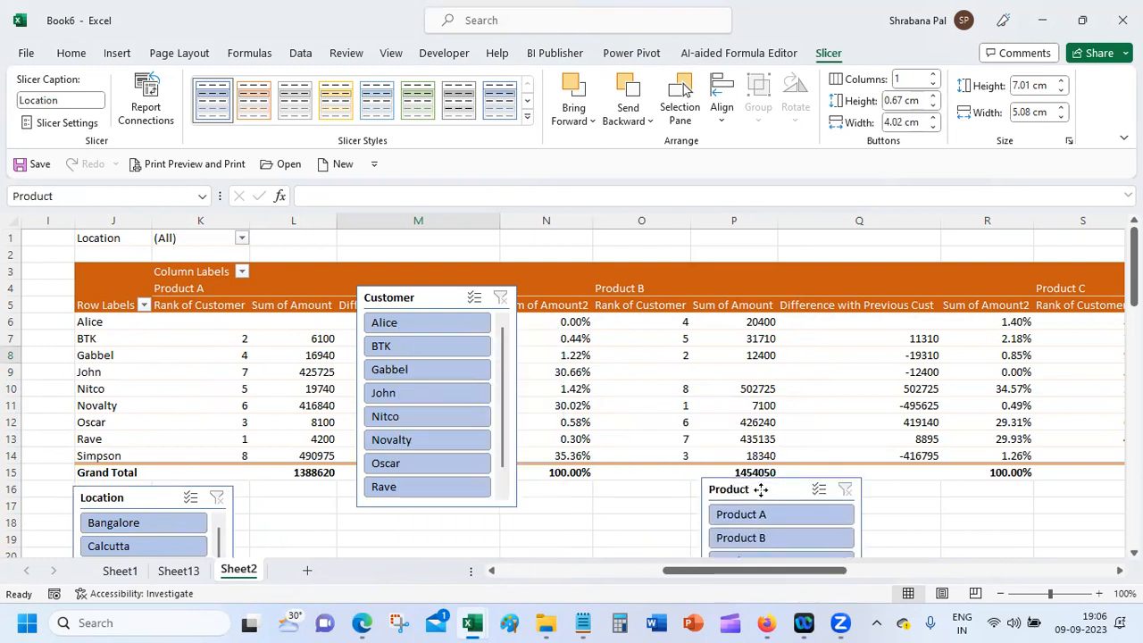
click(410, 299)
drag(393, 366, 314, 553)
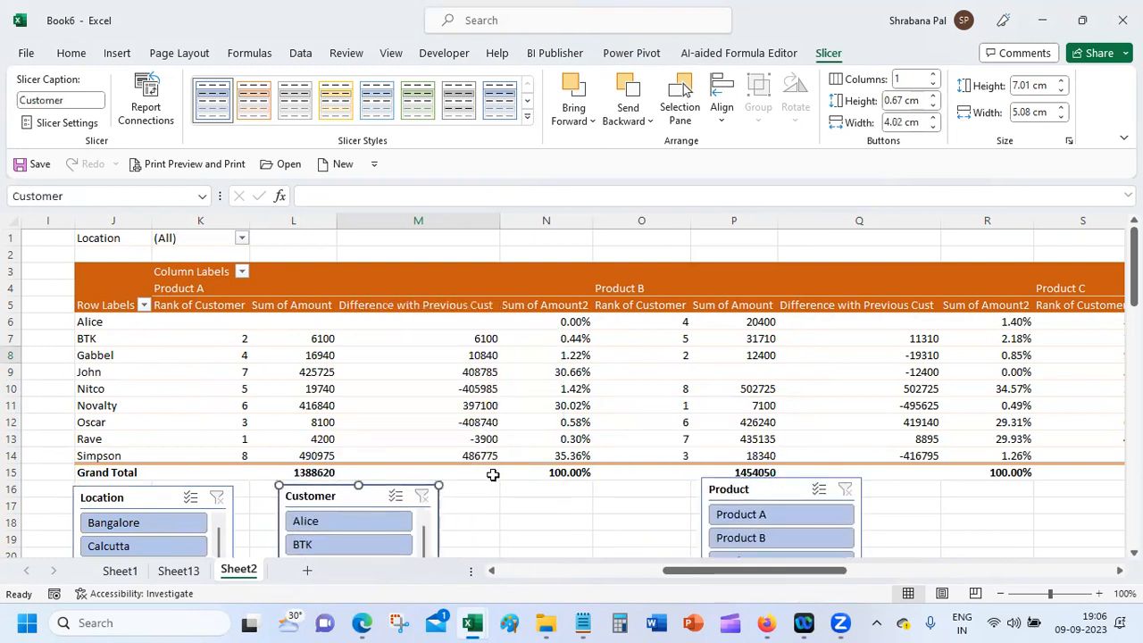
scroll(643, 402, down, 1)
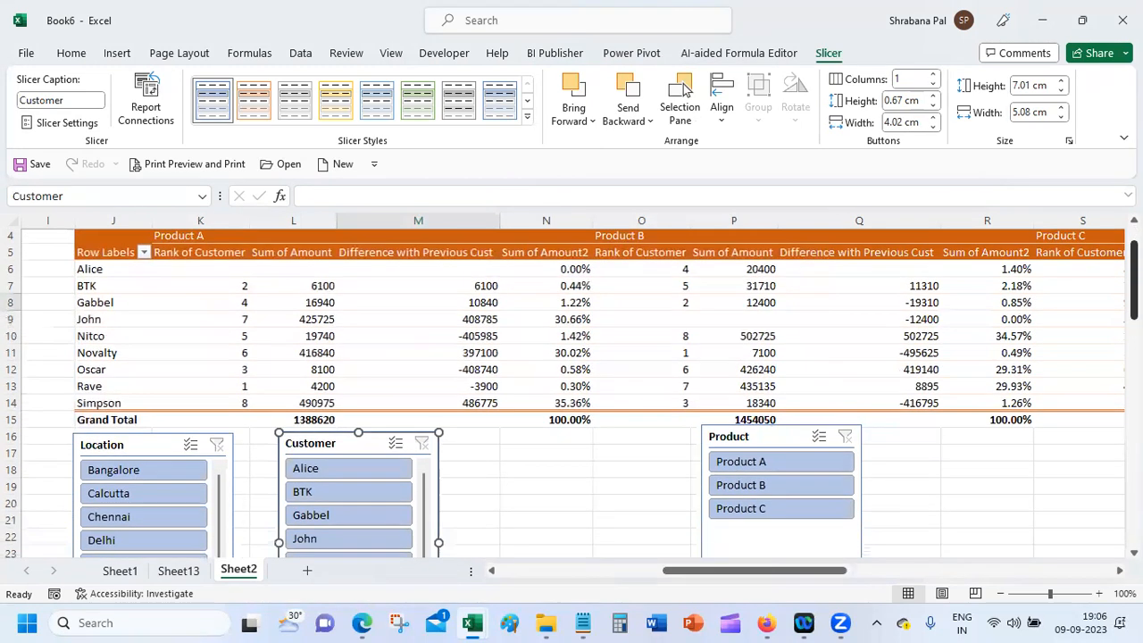
drag(755, 442, 536, 443)
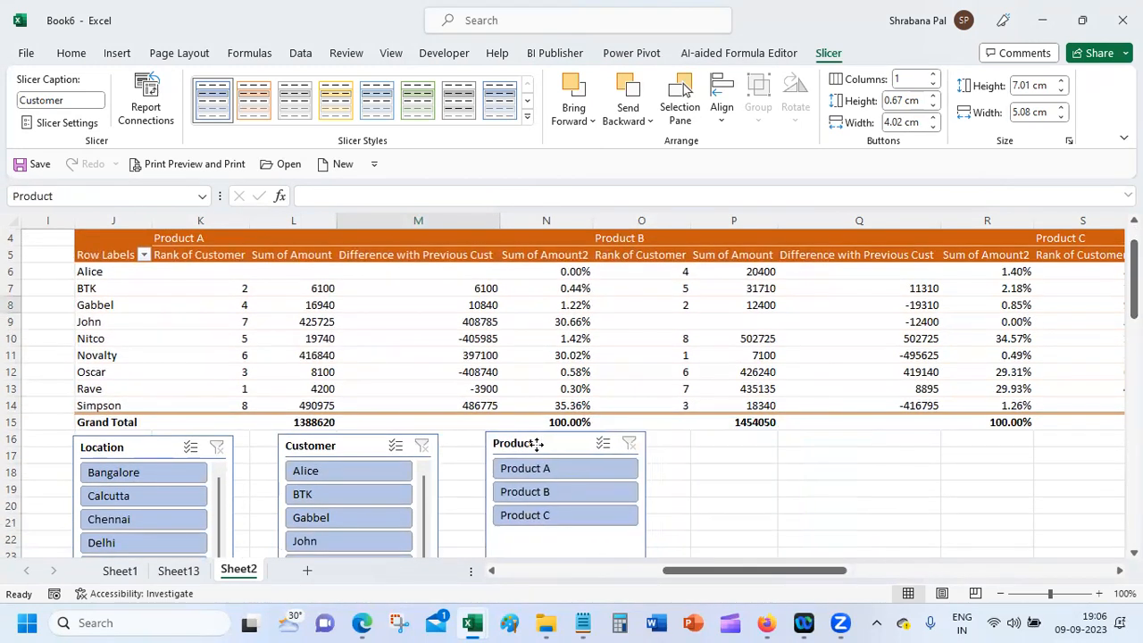
scroll(786, 449, down, 3)
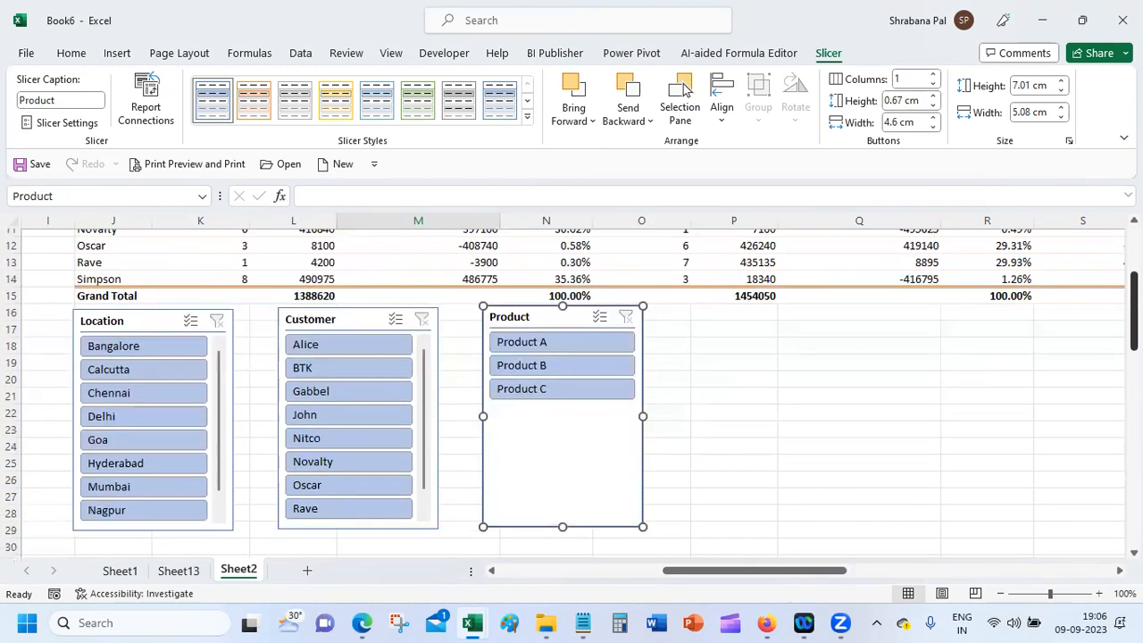
drag(563, 391, 563, 501)
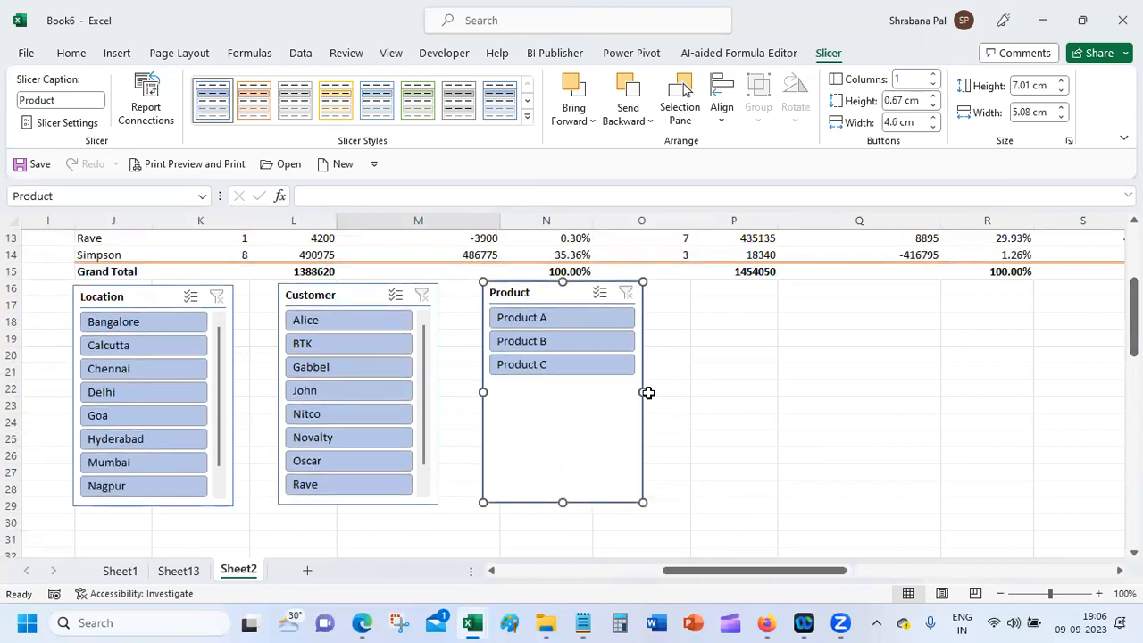
Step: Give the Product slicer 3 columns and shrink it to one row, 1.67 cm high
drag(644, 391, 866, 387)
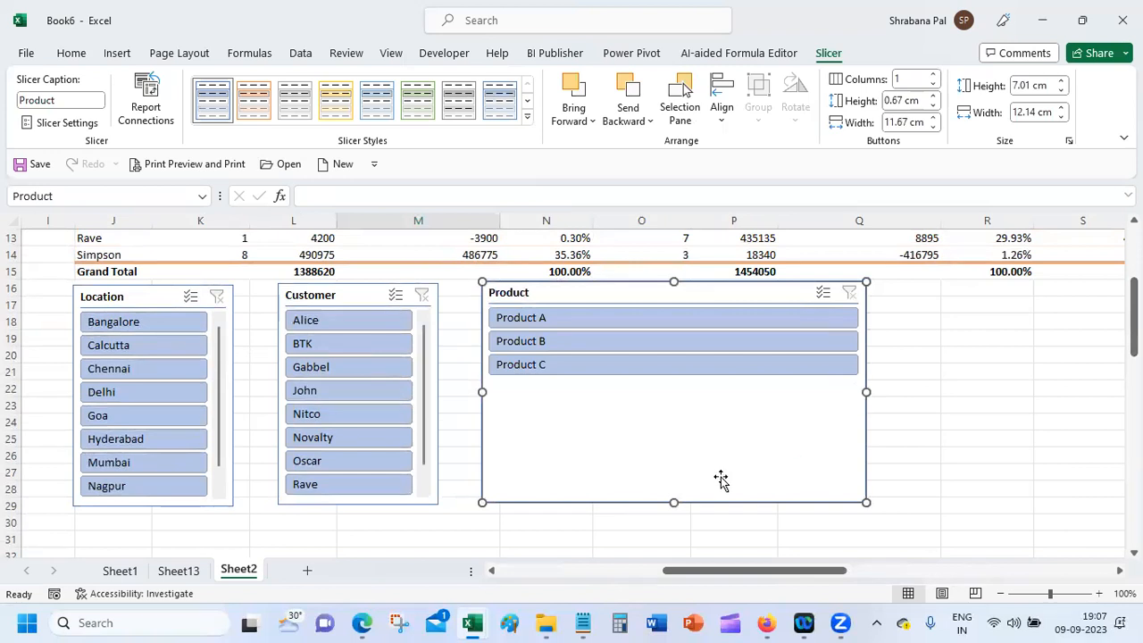
drag(673, 502, 672, 384)
click(934, 76)
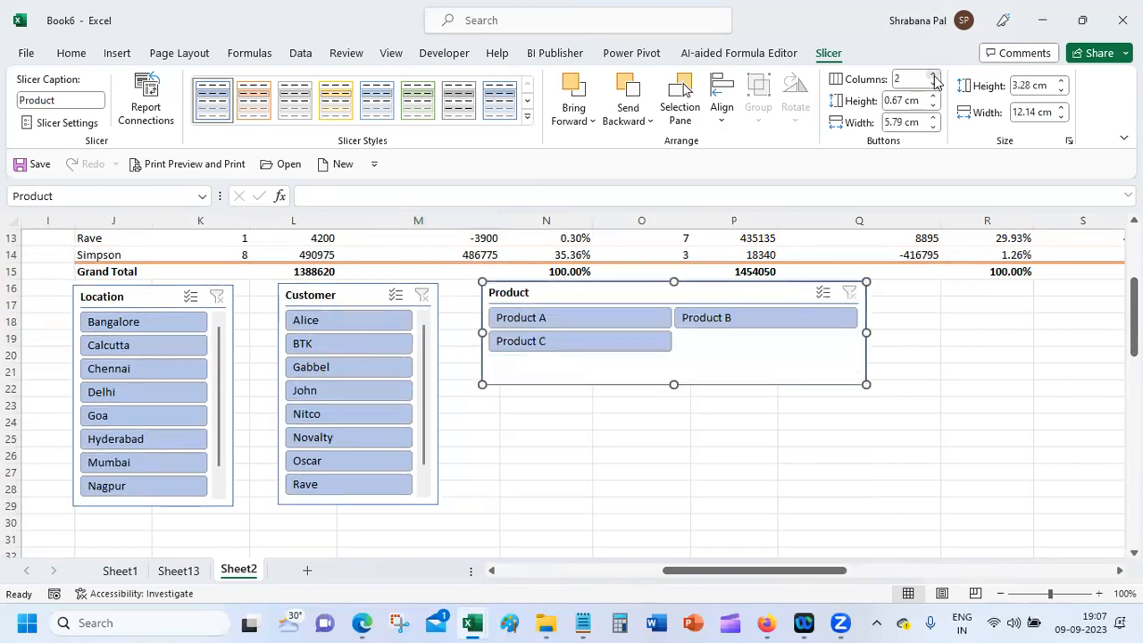
click(935, 76)
drag(675, 383, 673, 333)
click(670, 421)
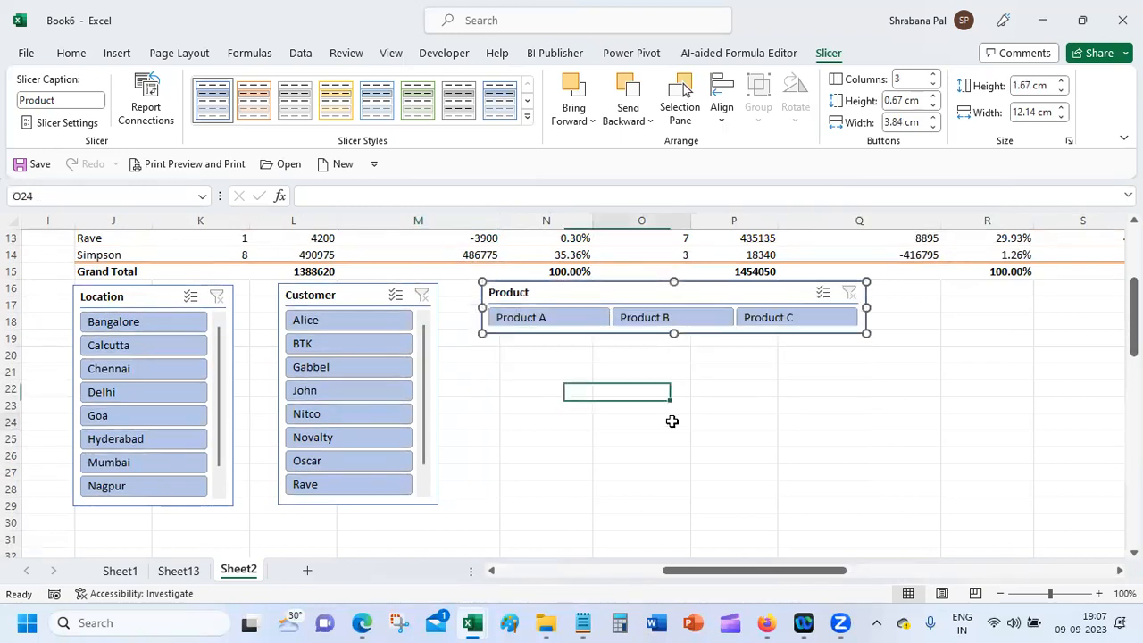
drag(635, 289, 627, 289)
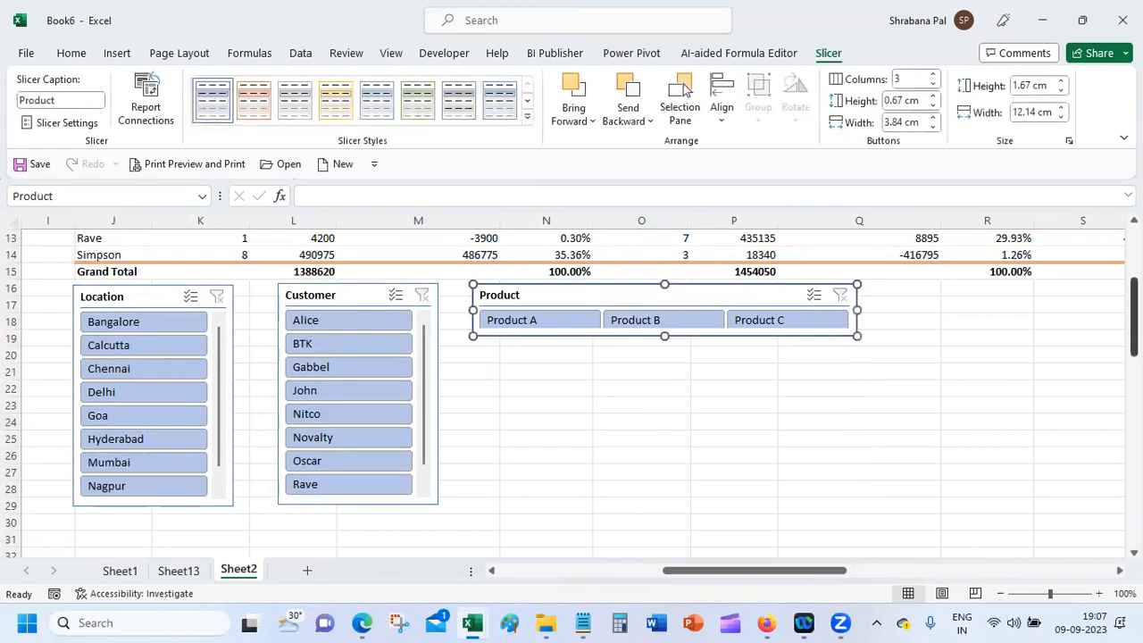
scroll(661, 375, up, 3)
scroll(683, 89, up, 1)
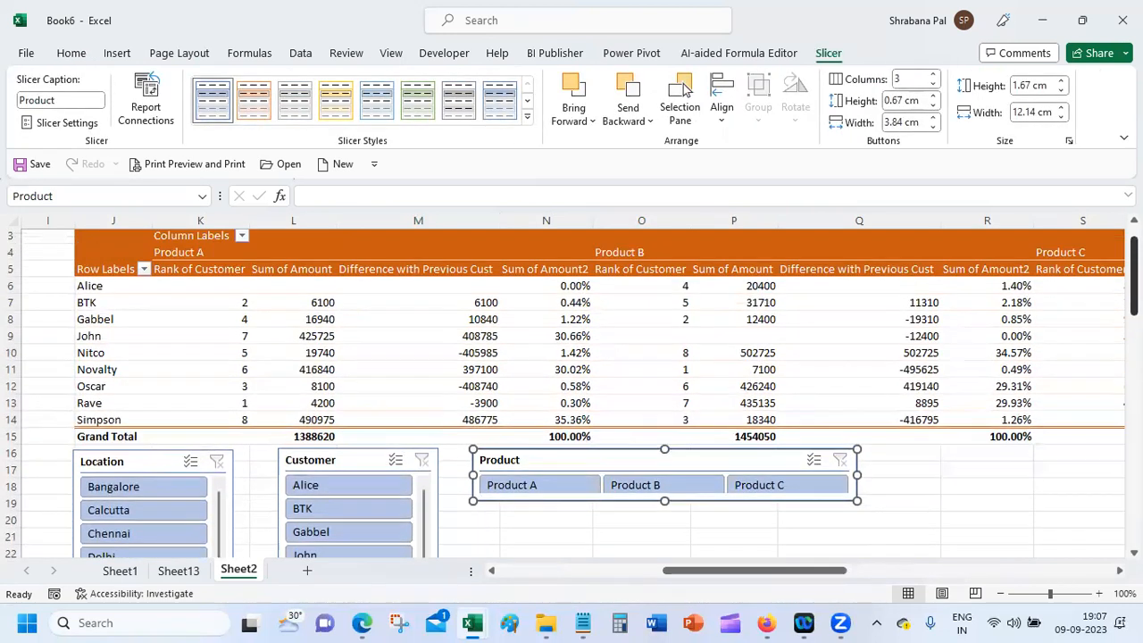
click(995, 502)
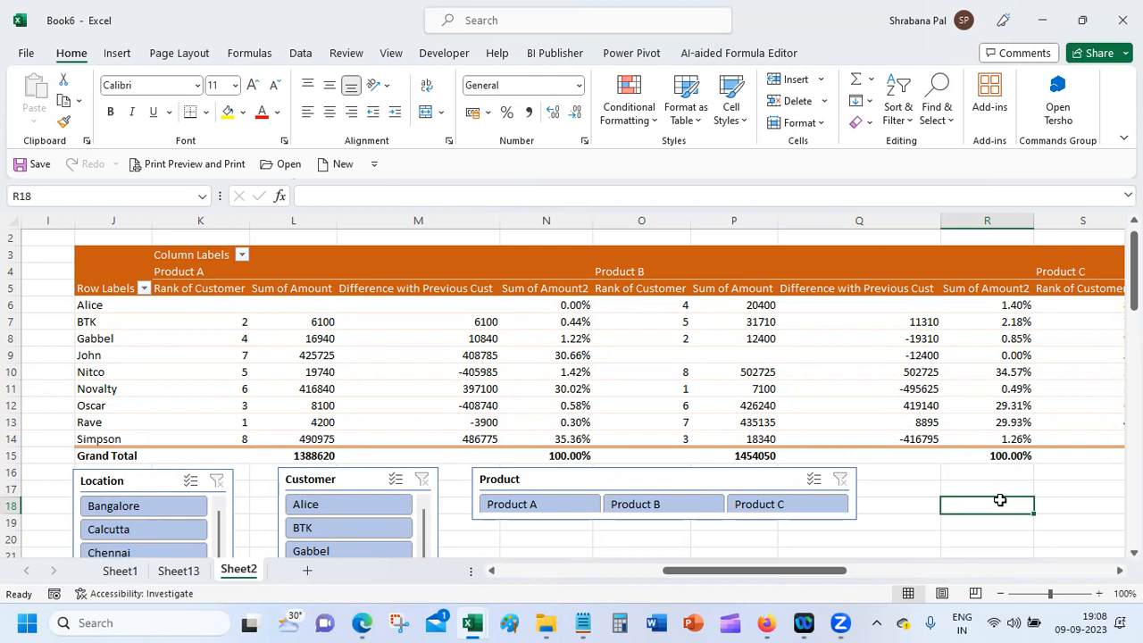
Step: Pick Product A in the Product slicer to show only its customers and totals
click(536, 507)
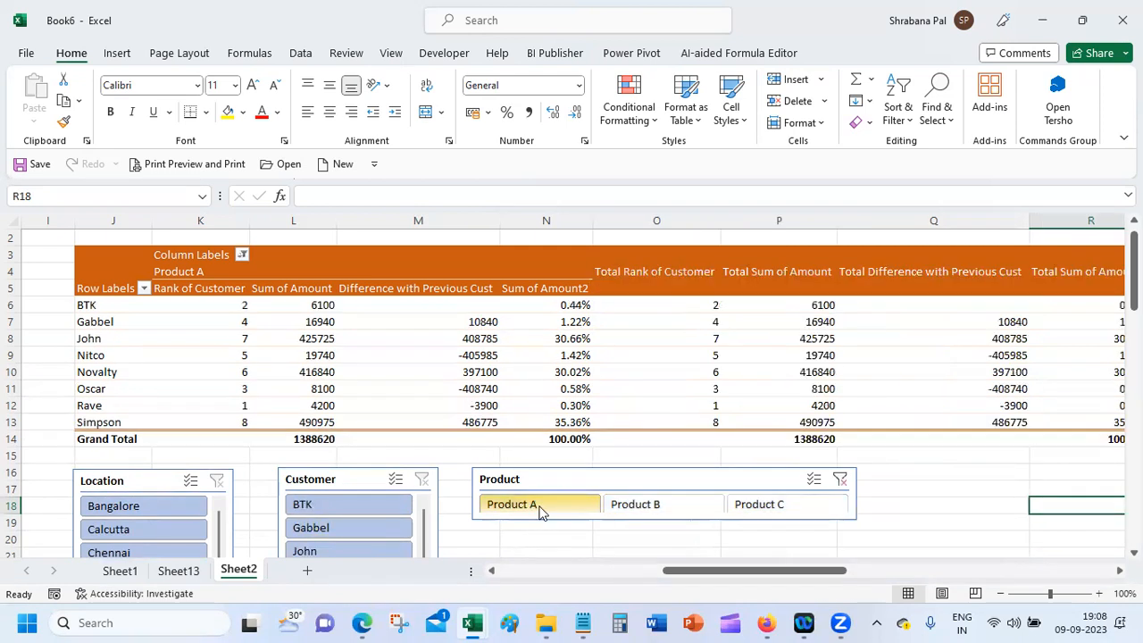
Step: Try the Product A, B, C and first-customer slicer filters, then clear the Customer filter
click(670, 505)
click(760, 505)
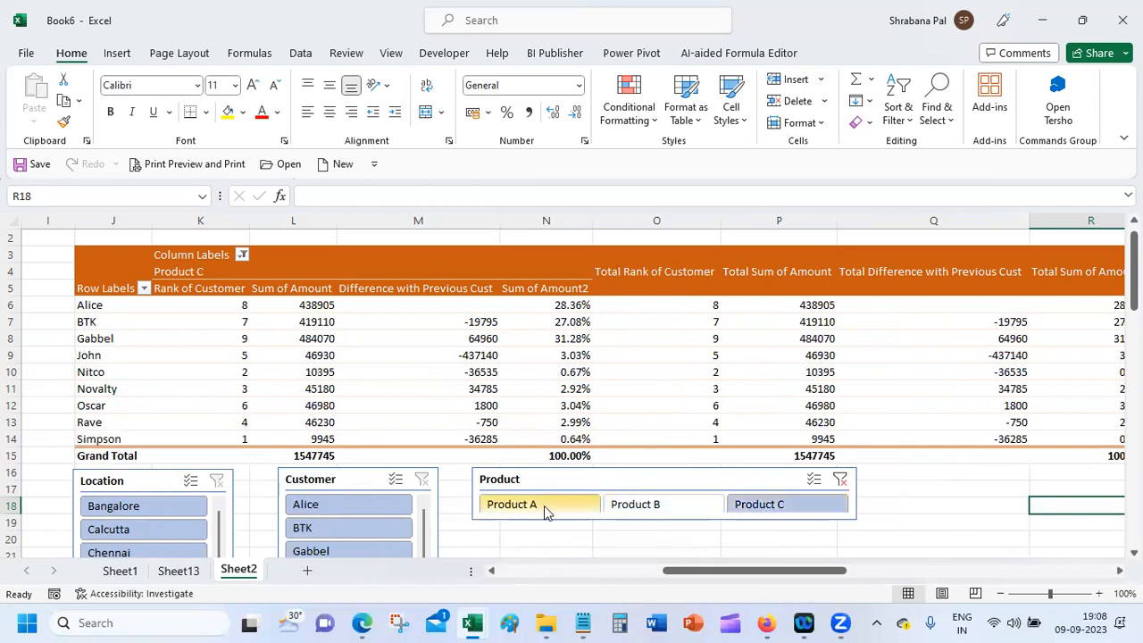
click(545, 507)
click(660, 505)
click(735, 507)
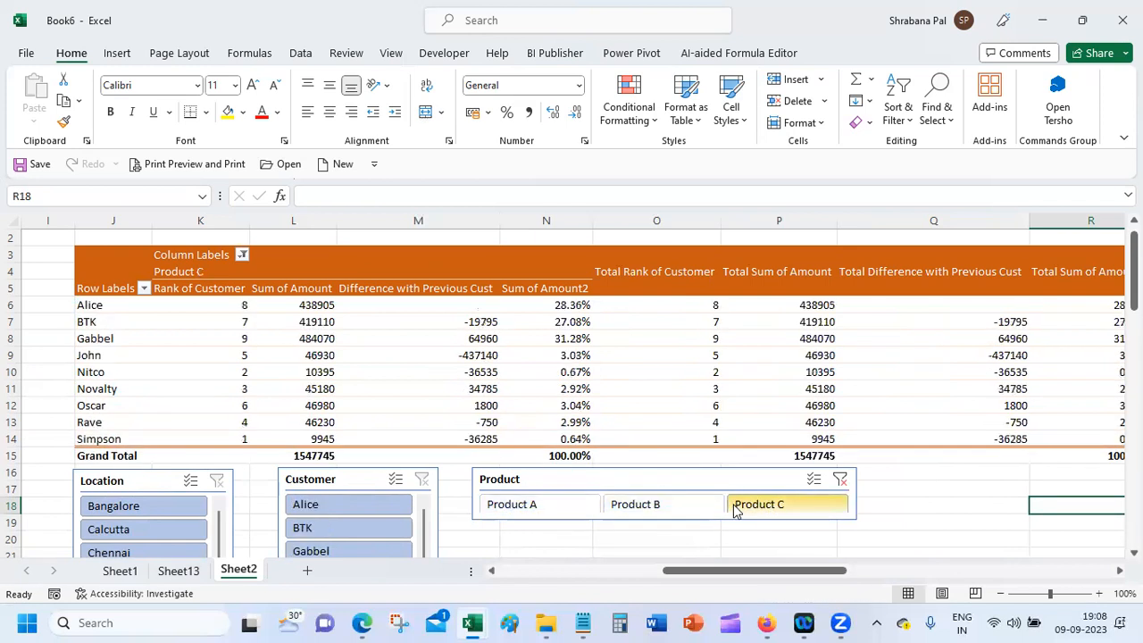
click(327, 504)
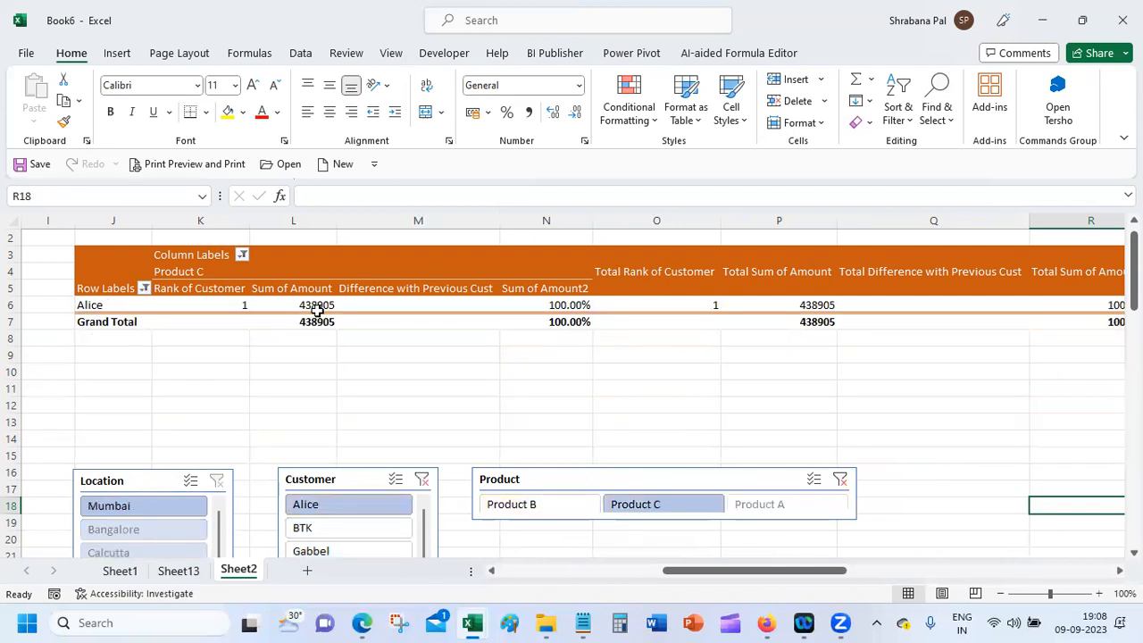
mouse_move(375, 310)
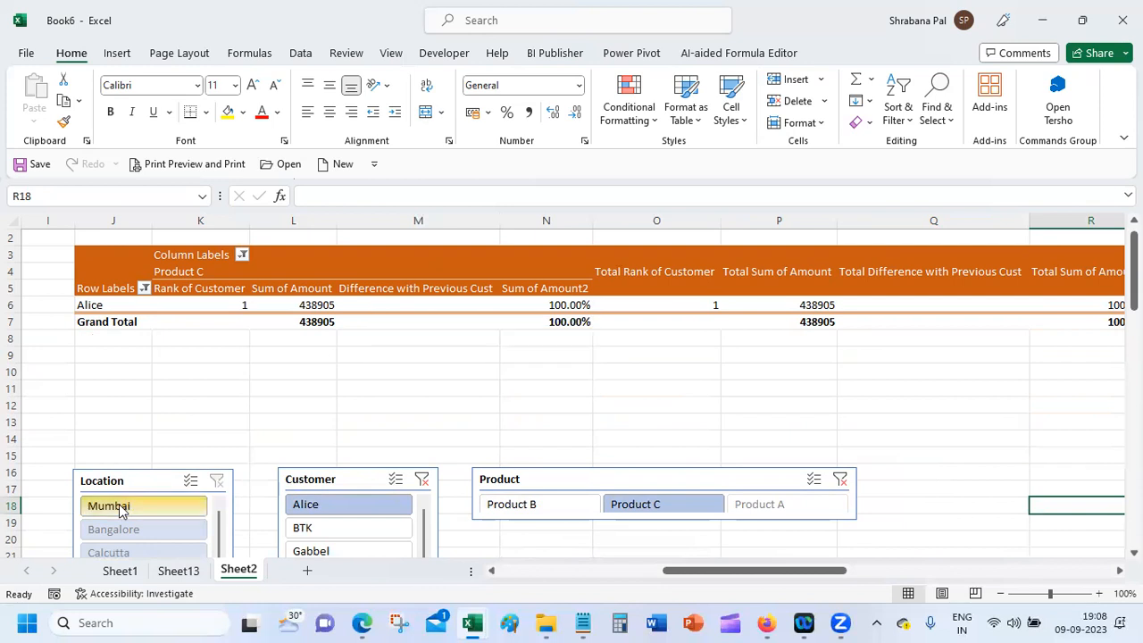
click(421, 480)
Step: Turn on Multi-Select in the Location slicer and exclude Bangalore, Calcutta and Chennai
click(191, 481)
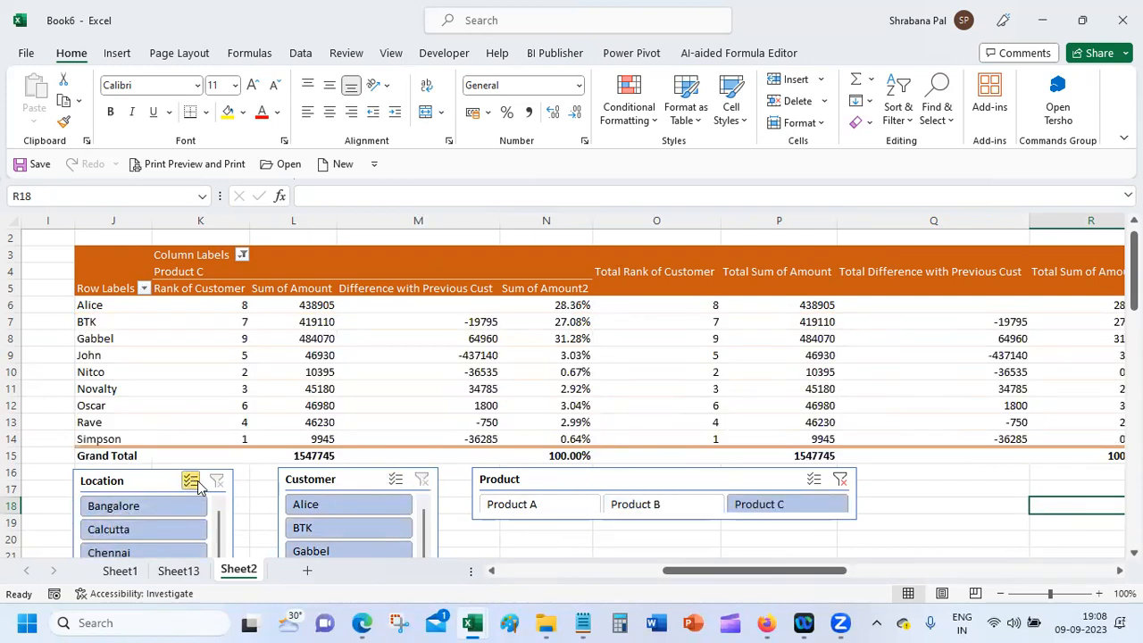
click(145, 506)
click(154, 530)
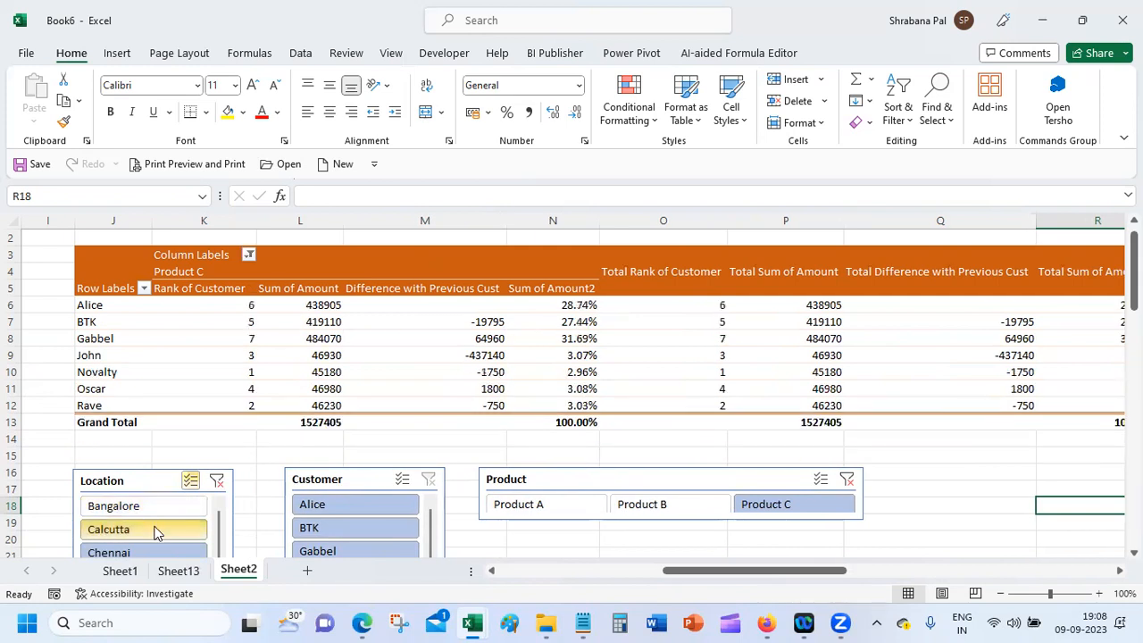
click(145, 549)
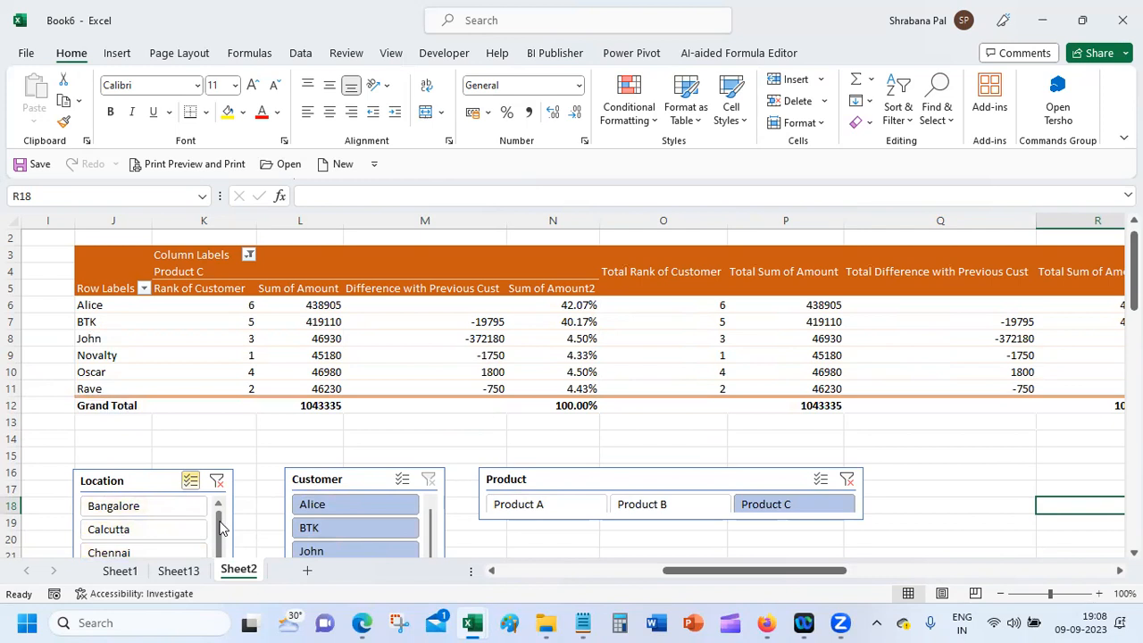
Step: Line up the three slicers in a row under the pivot and clear the Product and Location filters
drag(224, 540, 223, 572)
drag(150, 474, 146, 432)
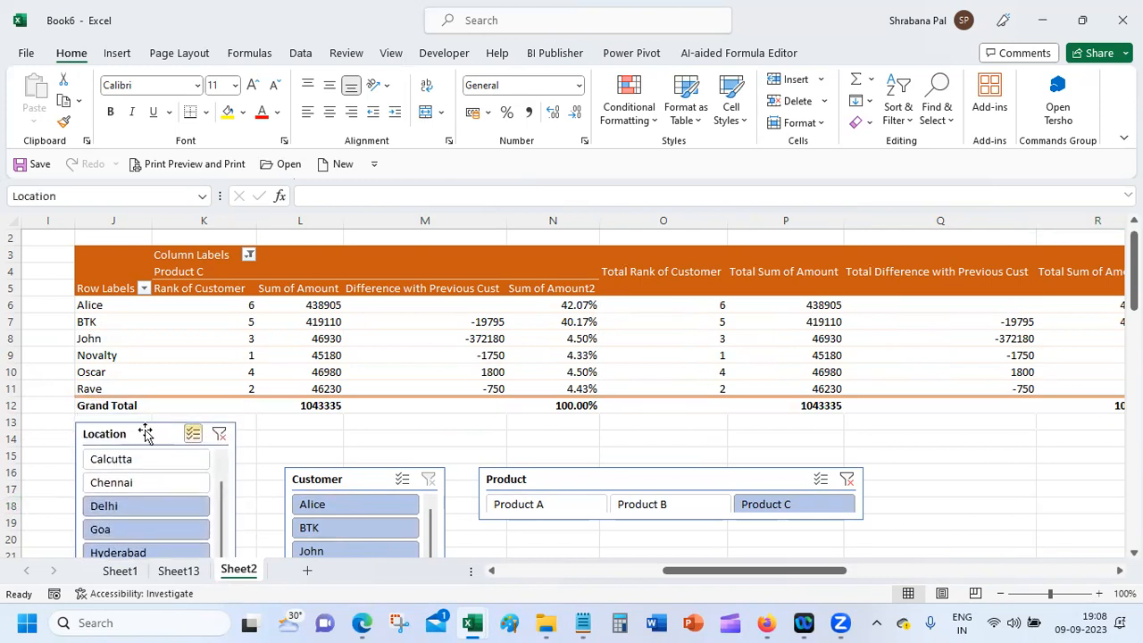
drag(1135, 273, 1134, 295)
drag(348, 378, 323, 322)
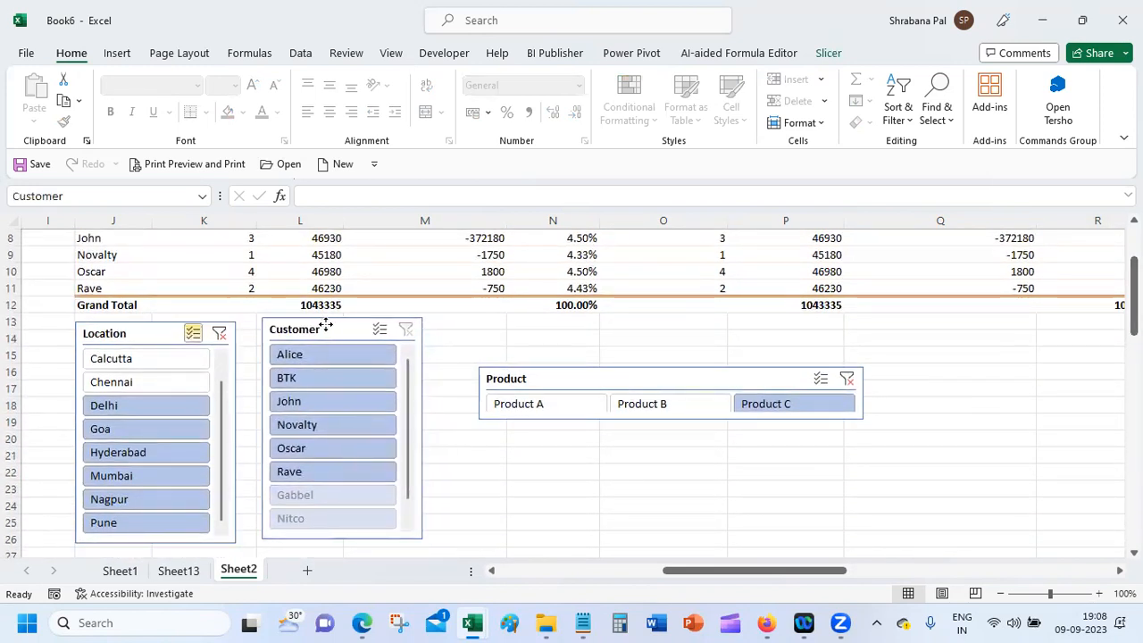
drag(663, 375, 639, 324)
drag(1134, 293, 1134, 261)
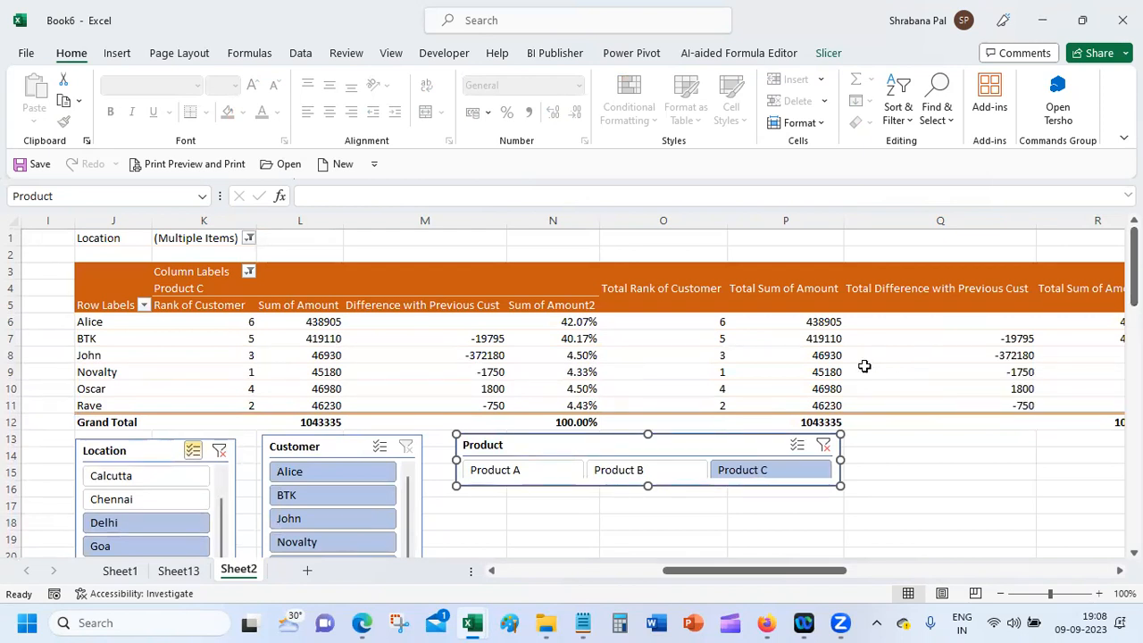
click(823, 444)
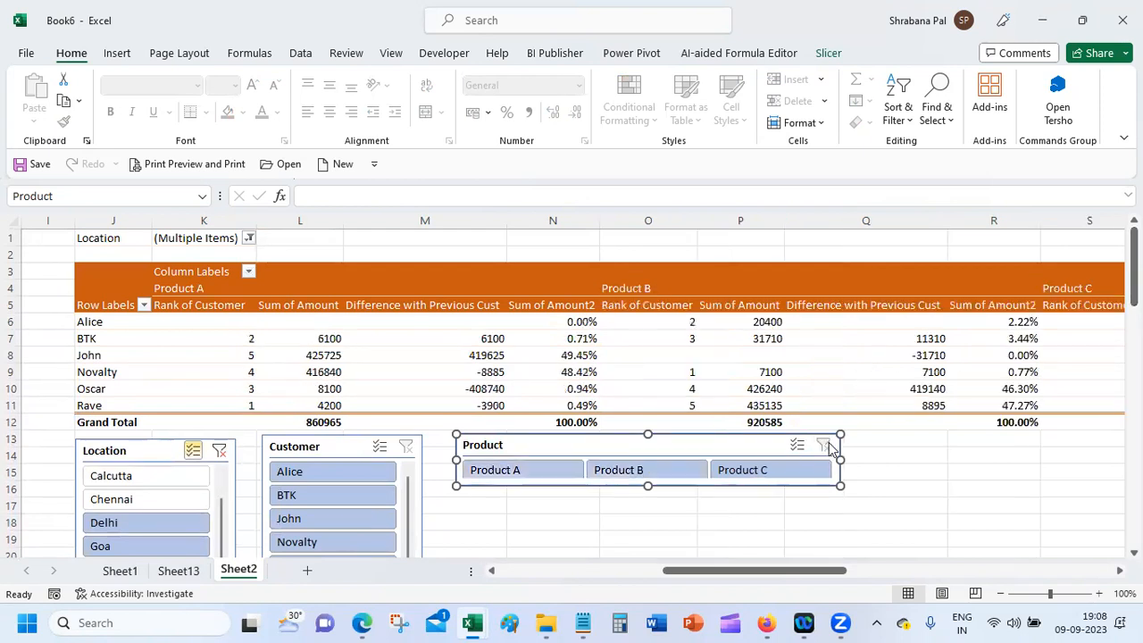
click(219, 450)
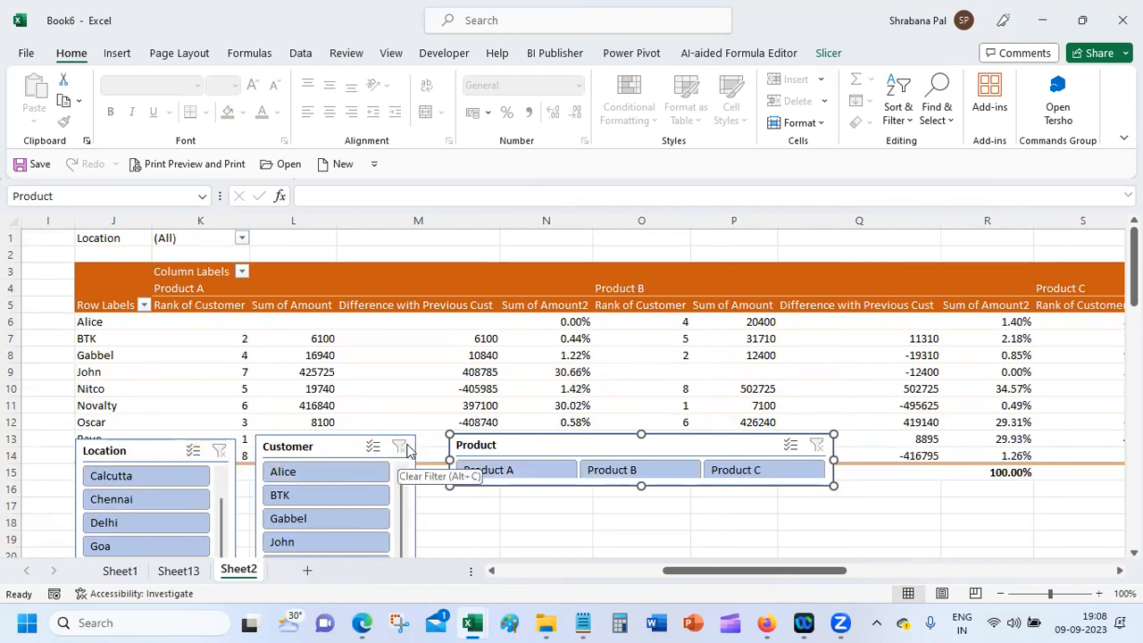
Step: Show the PivotTable Fields list and remove the Difference with Previous Cust value field
click(823, 320)
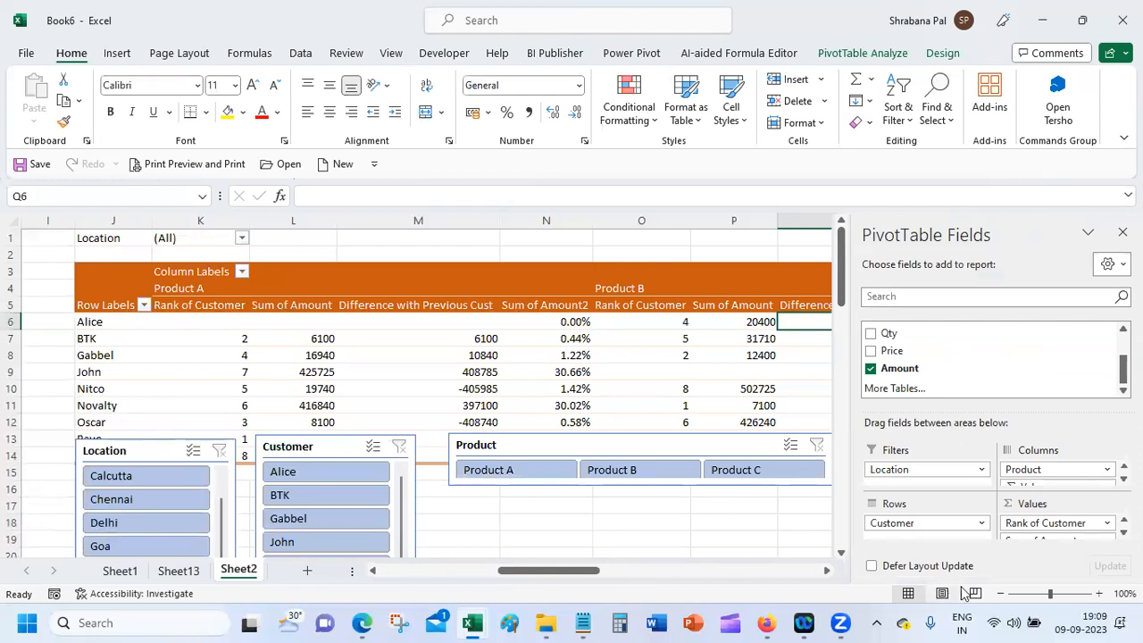
scroll(1106, 531, down, 3)
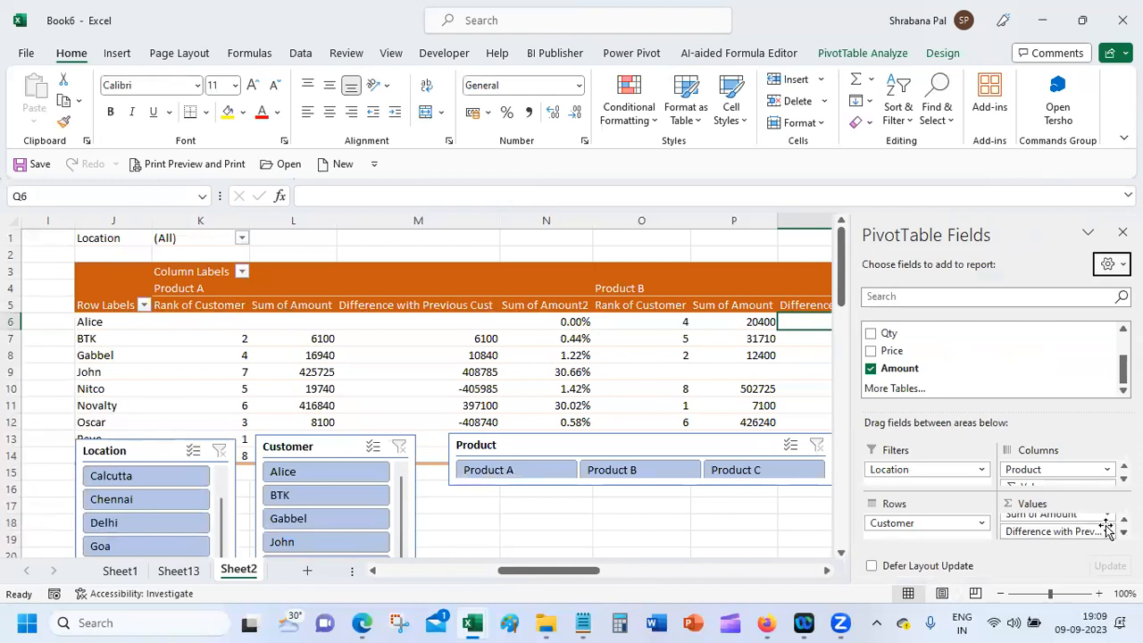
scroll(1058, 527, up, 3)
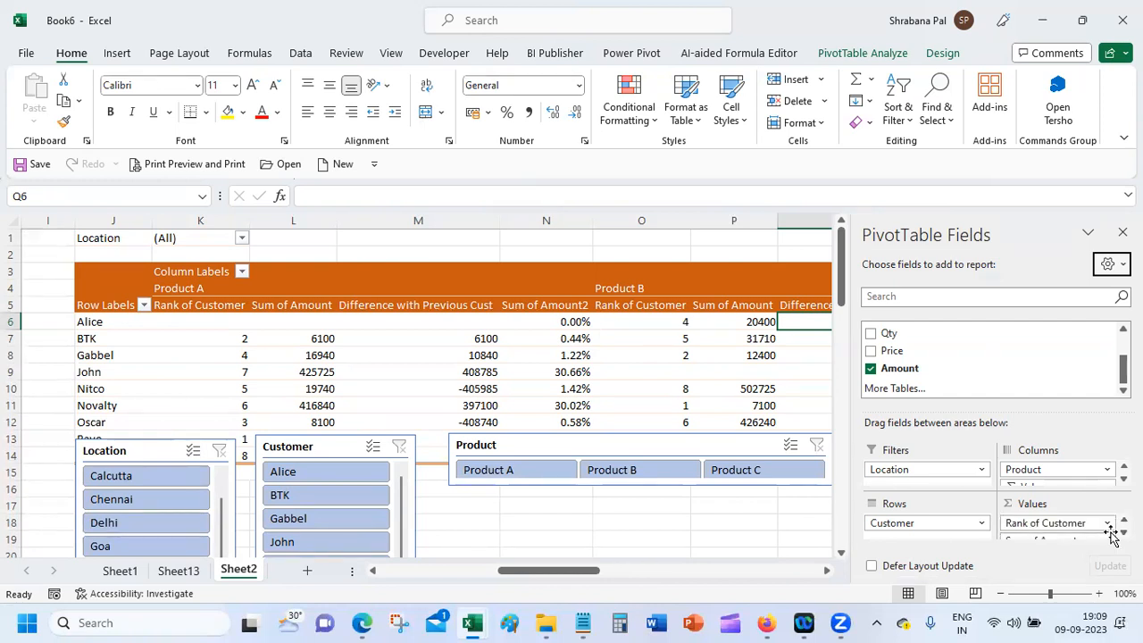
scroll(1058, 527, down, 1)
scroll(1059, 527, down, 1)
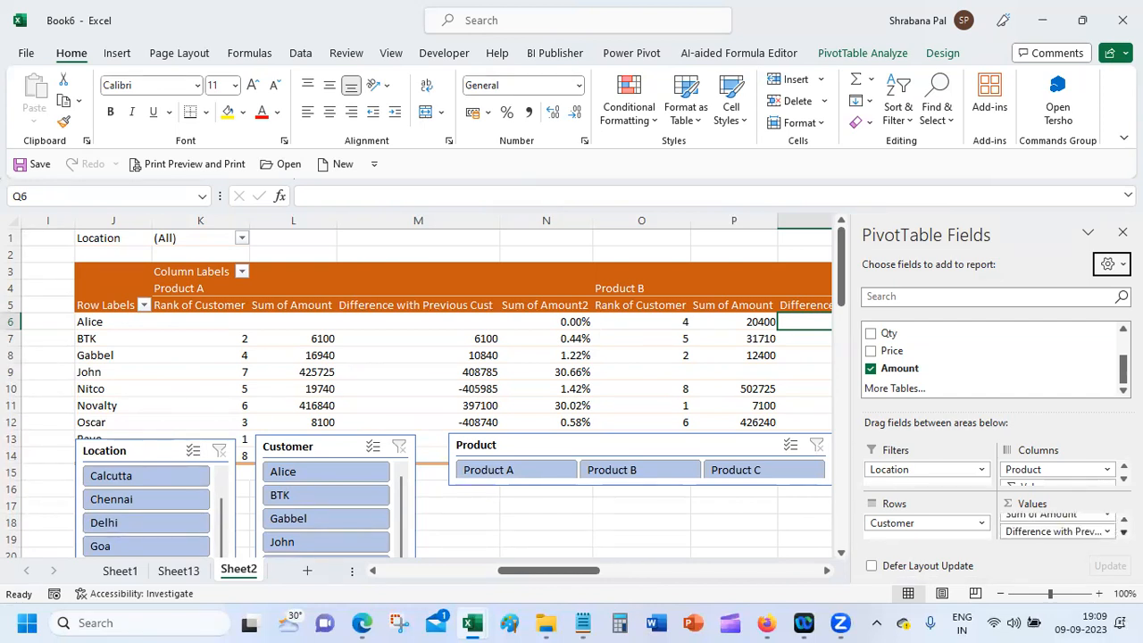
click(1108, 532)
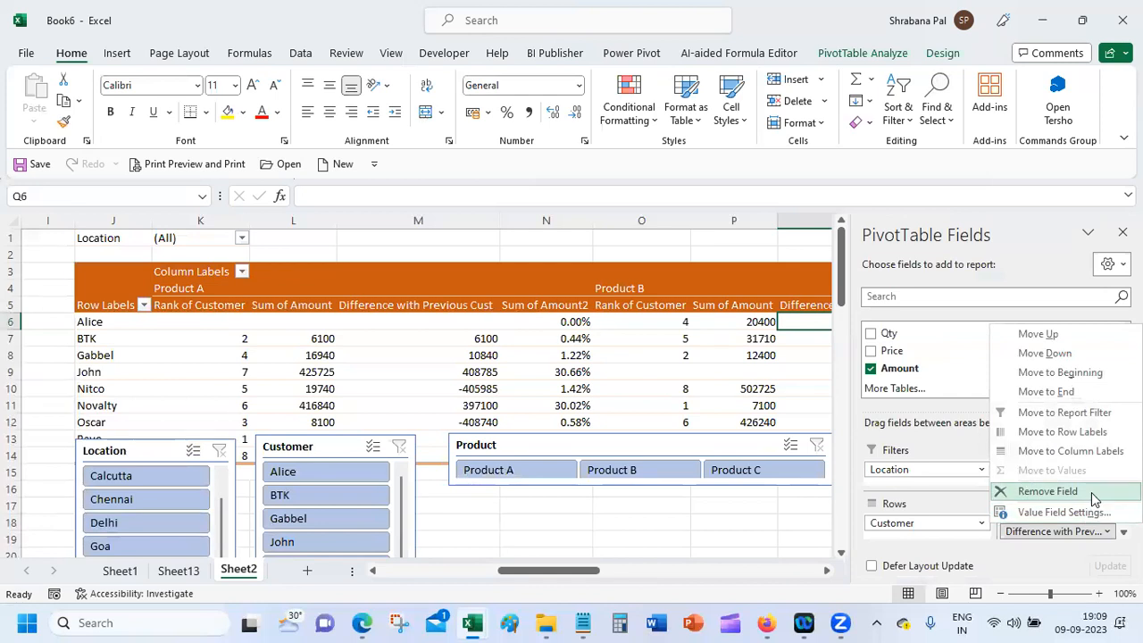
click(1085, 491)
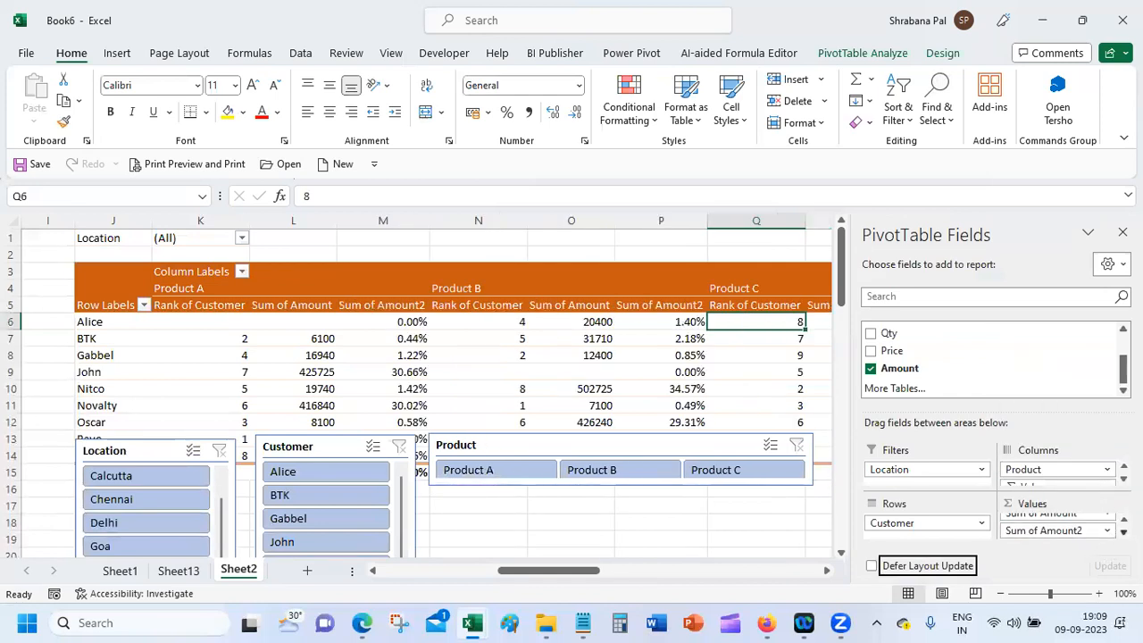
click(1123, 520)
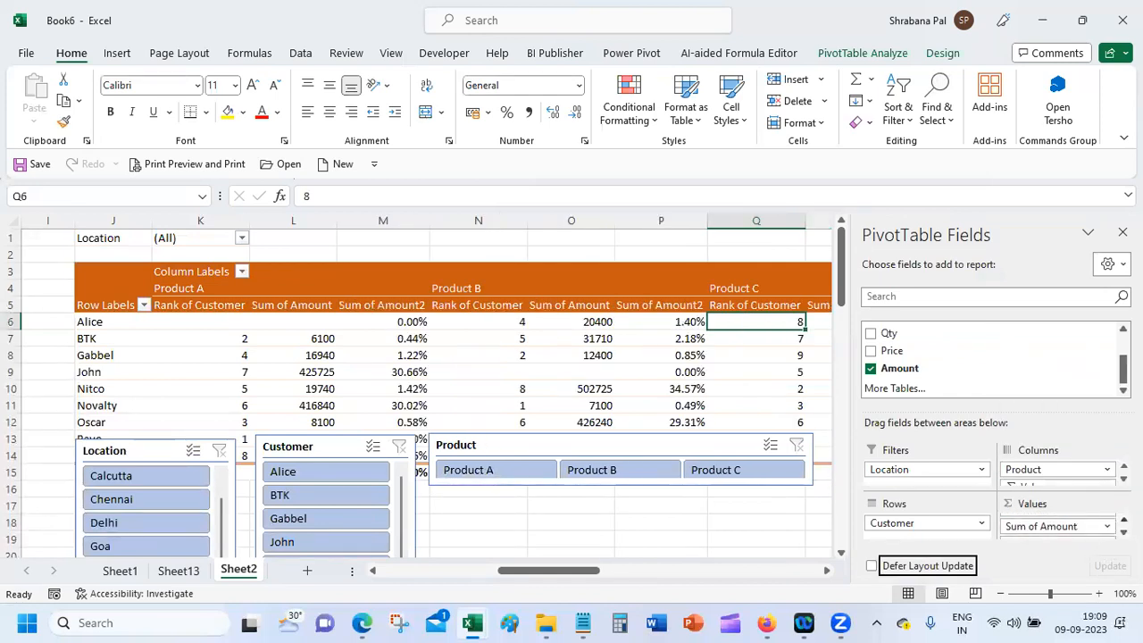
click(1123, 532)
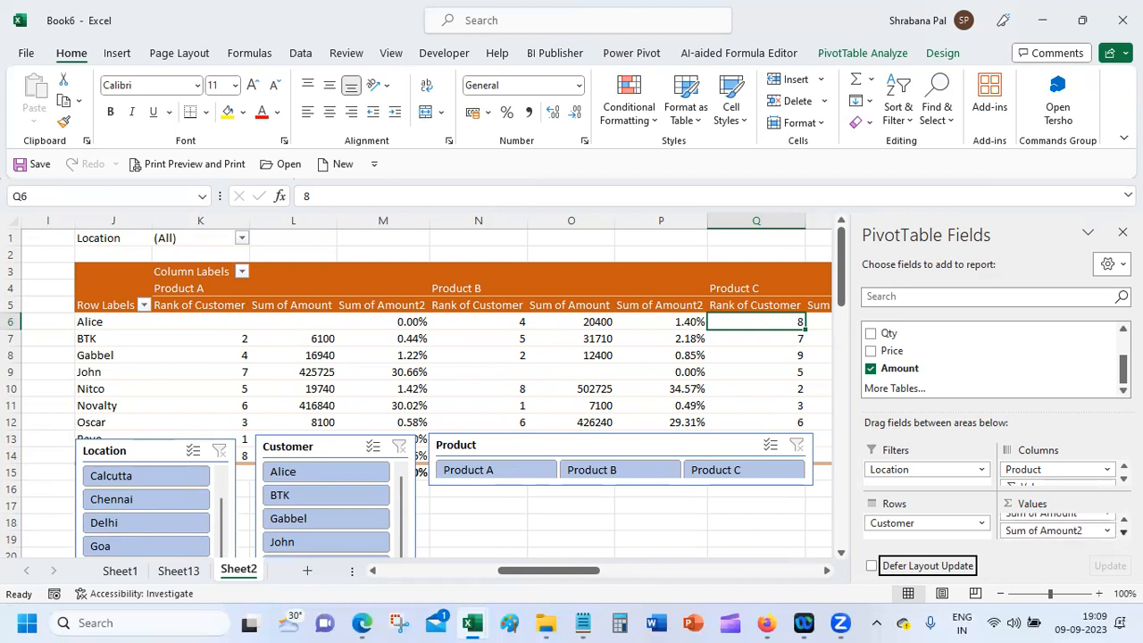
click(1105, 531)
Step: Rename Sum of Amount2 to 'Percentage' and Sum of Amount to 'Total'
click(1096, 511)
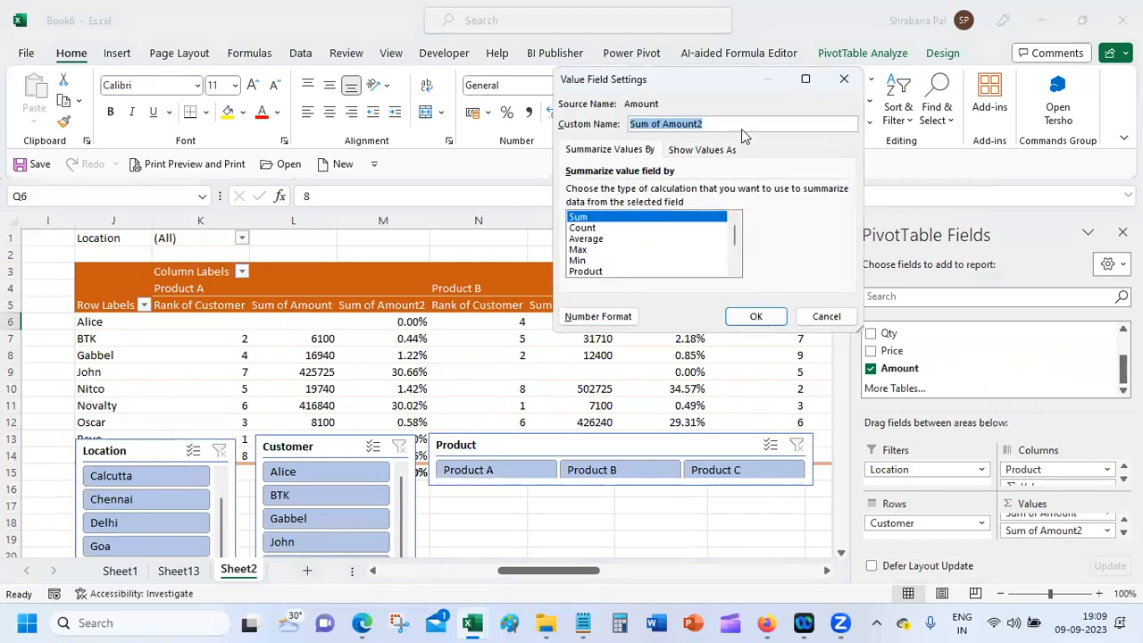
text(Percentage)
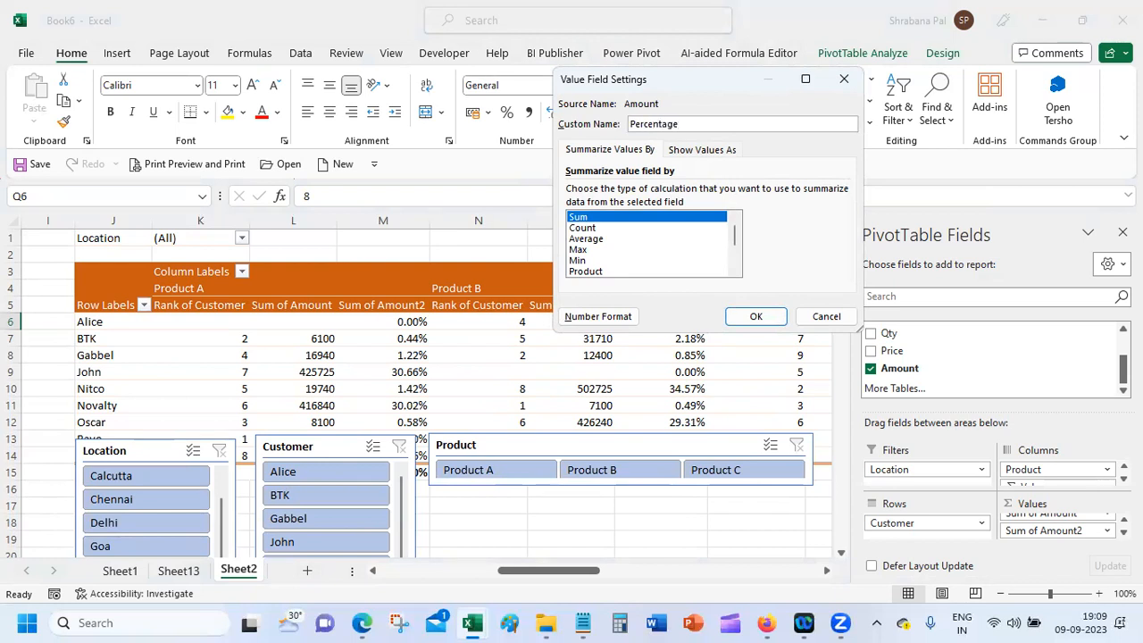
click(753, 317)
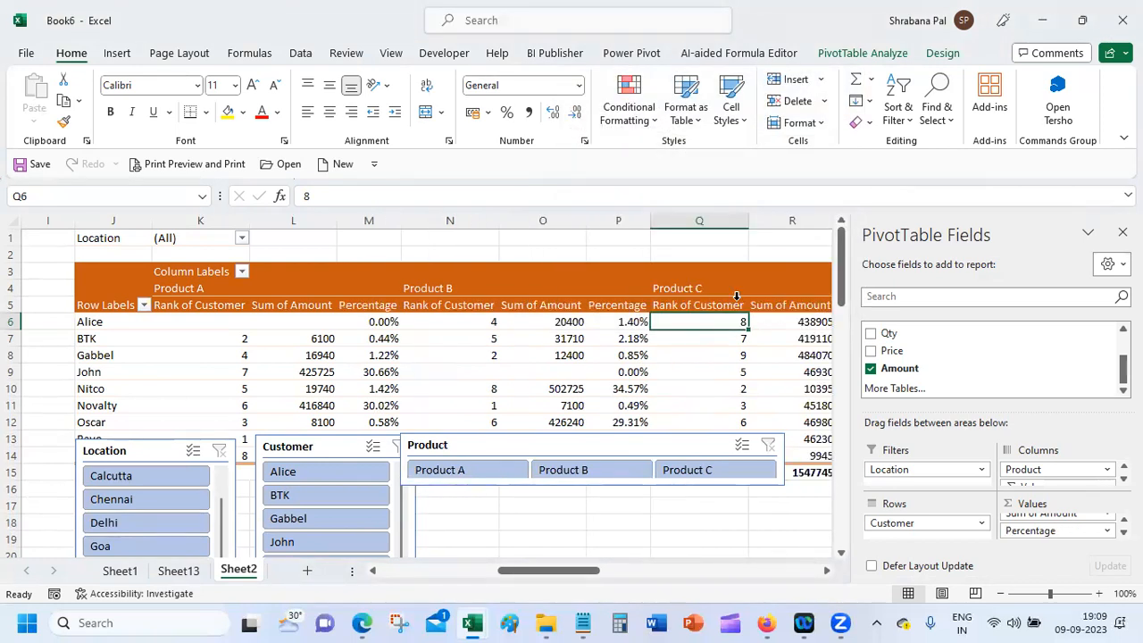
scroll(1092, 524, up, 1)
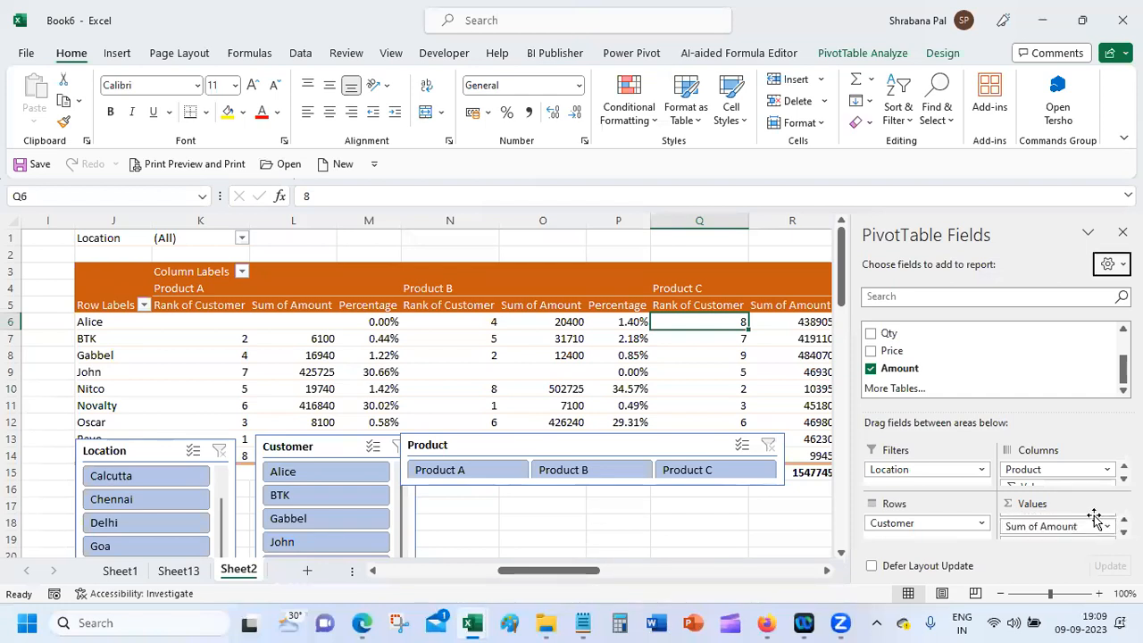
click(1097, 526)
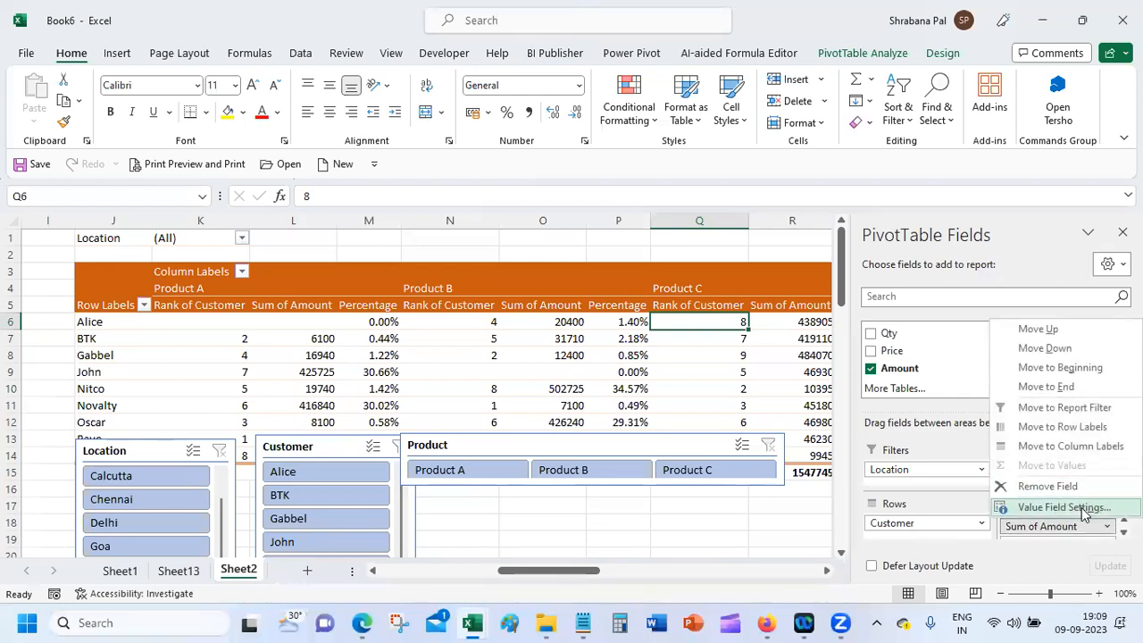
click(1086, 507)
text(Total)
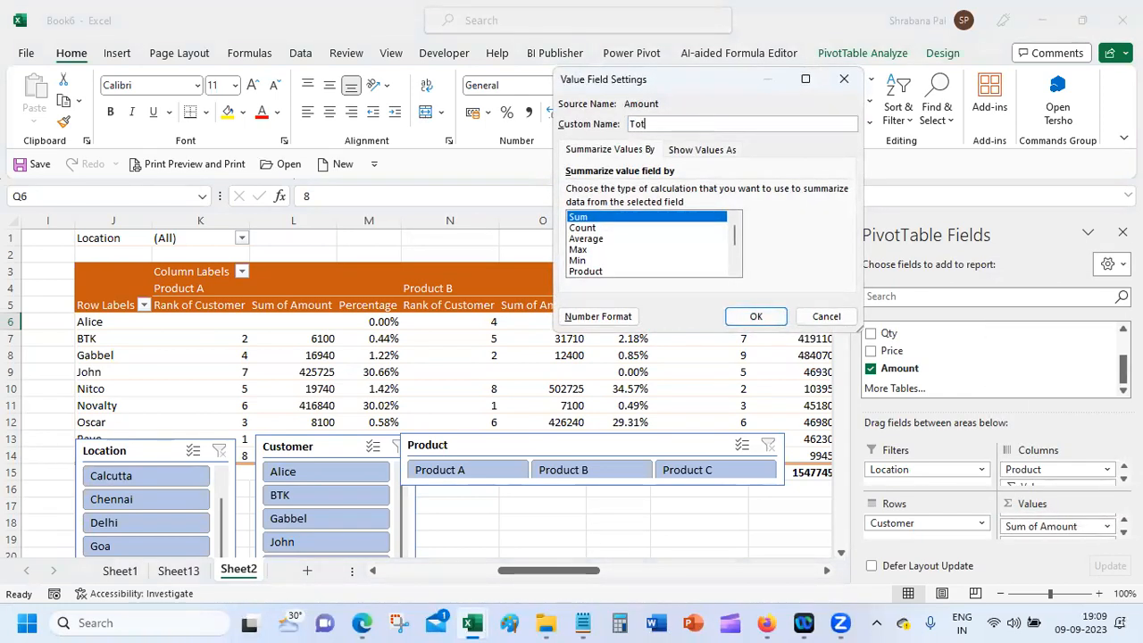
click(728, 322)
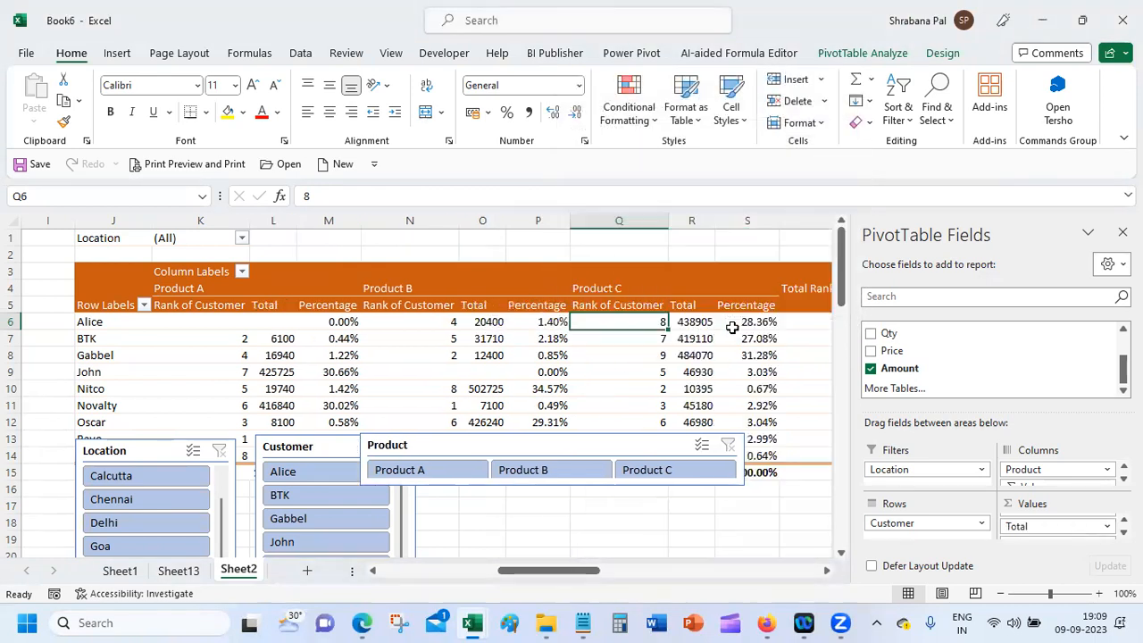
Step: Narrow columns N and T, then reselect the PivotTable at K6
click(461, 368)
drag(455, 217, 434, 217)
click(359, 219)
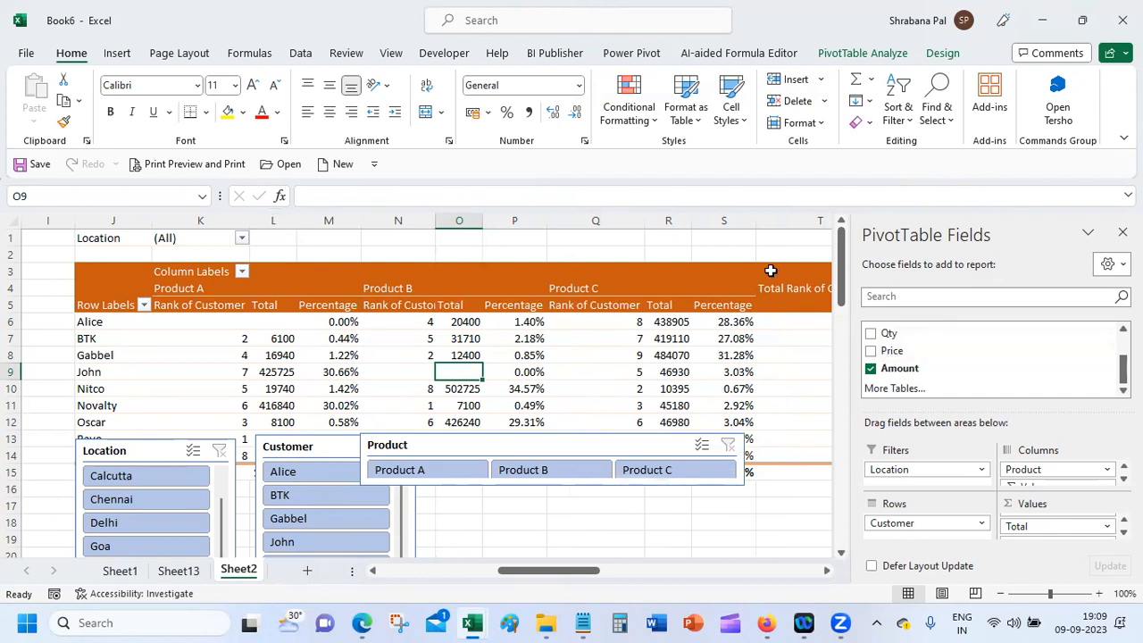
click(723, 242)
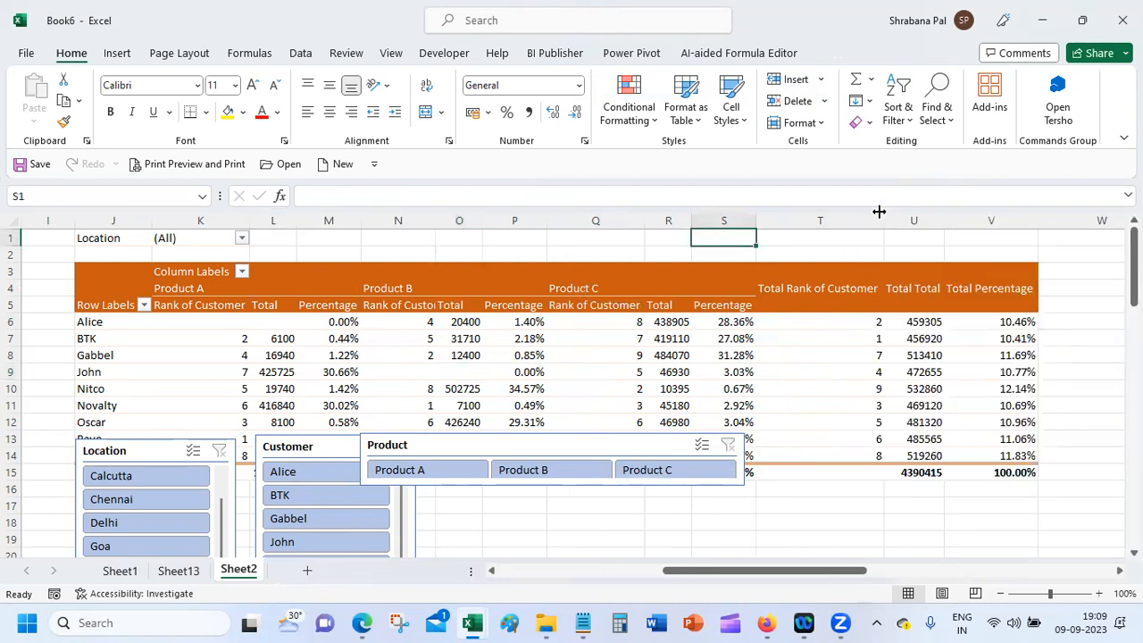
drag(884, 223, 846, 219)
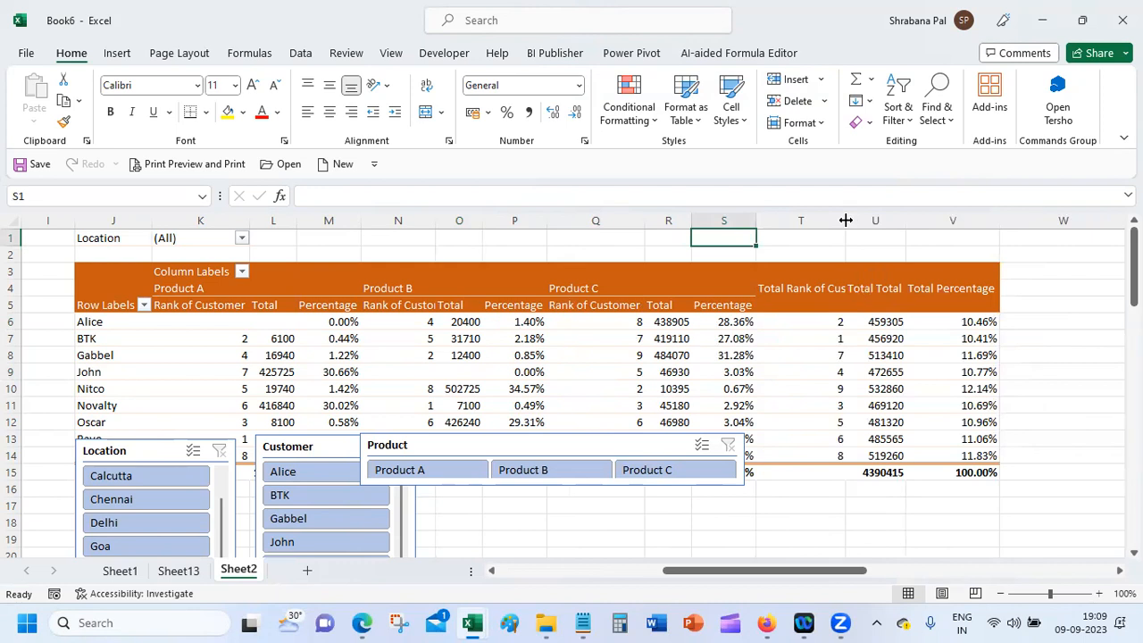
click(217, 326)
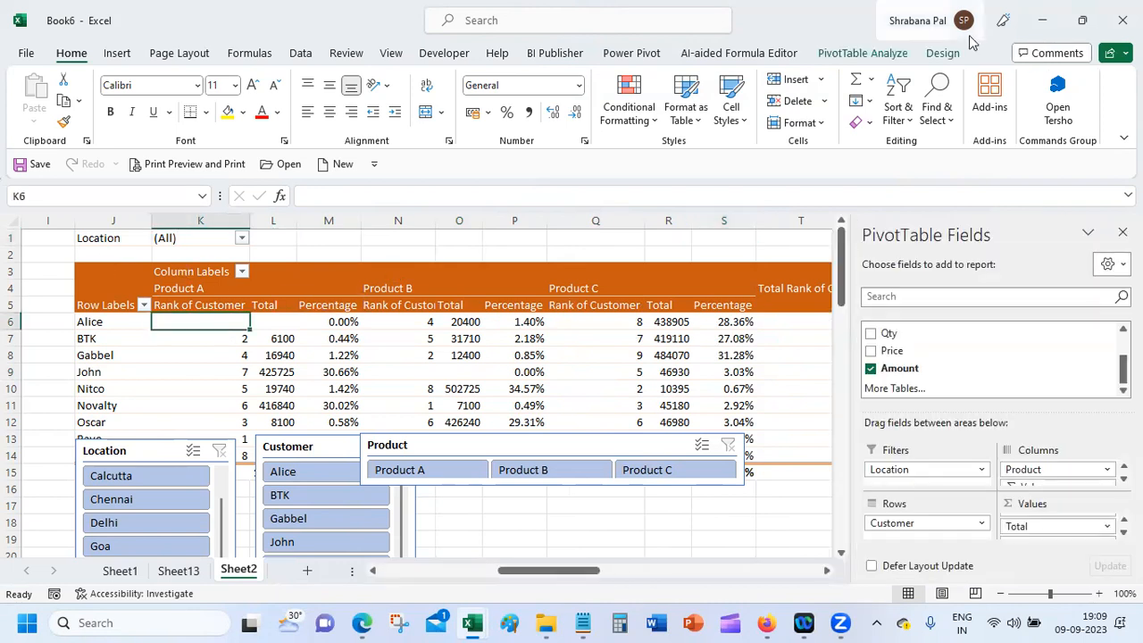
click(942, 55)
Step: Insert a 3-D Column PivotChart from the PivotTable
click(865, 54)
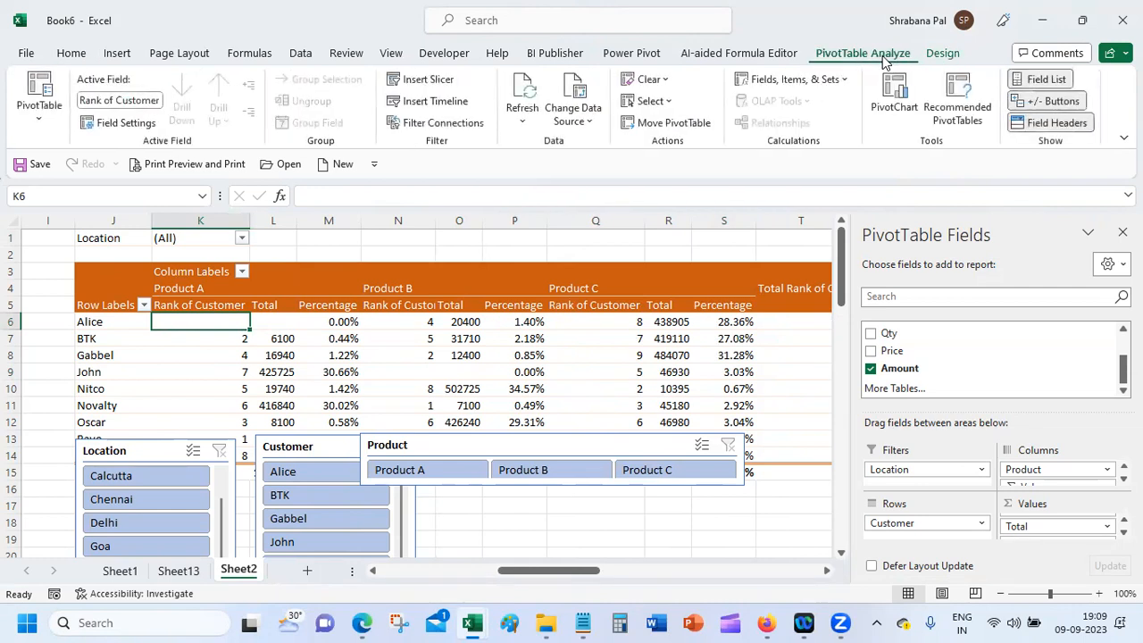
click(895, 89)
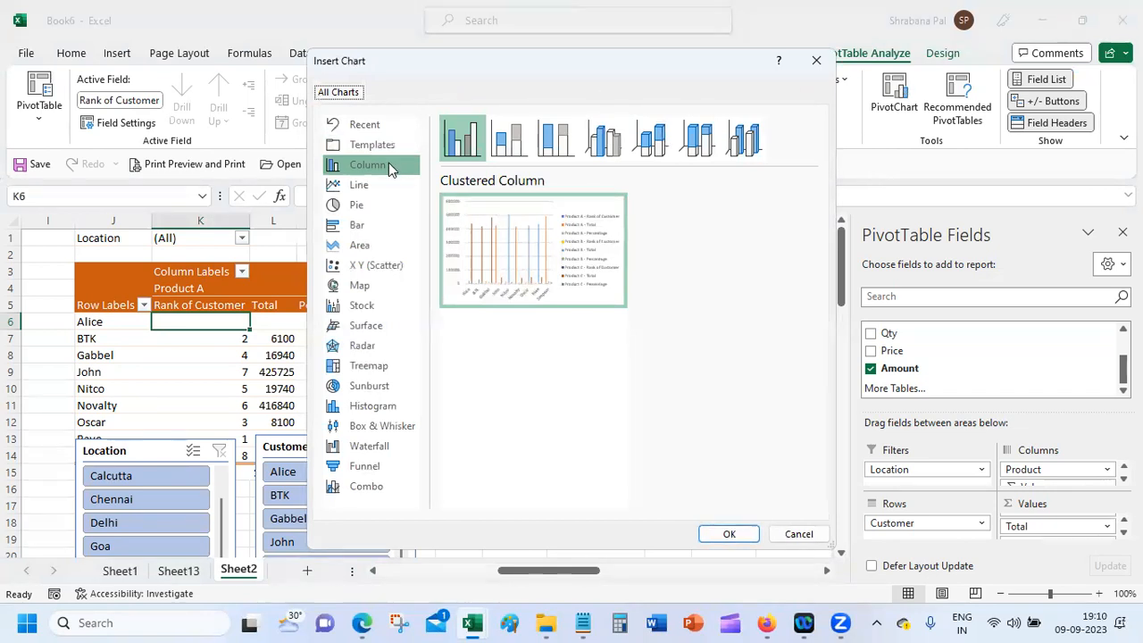
click(514, 141)
click(557, 142)
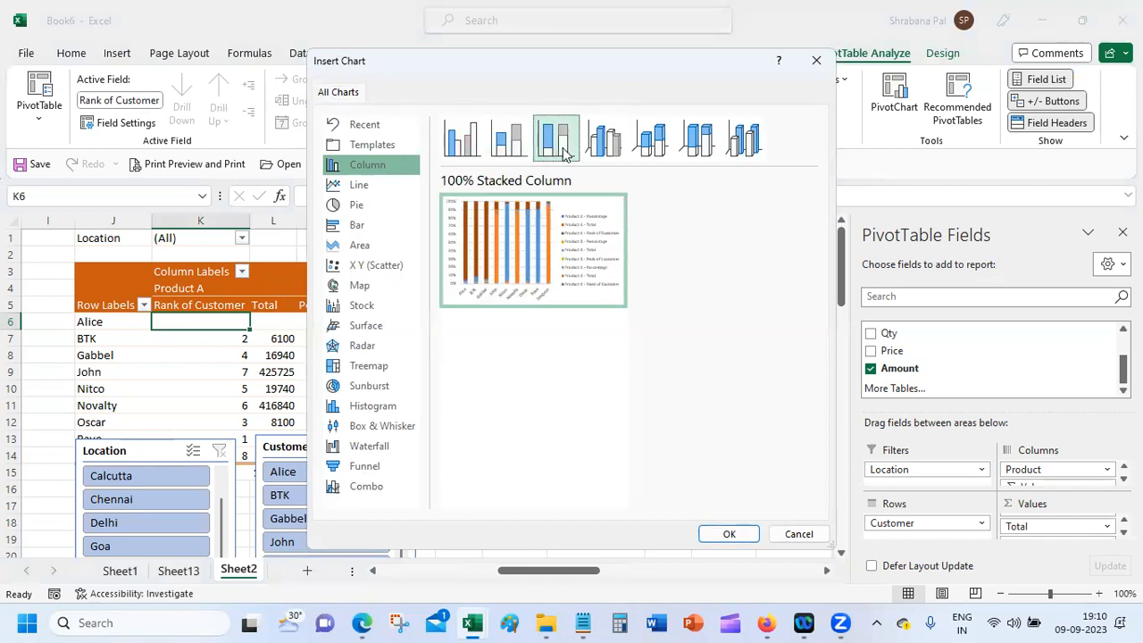
click(598, 143)
click(652, 140)
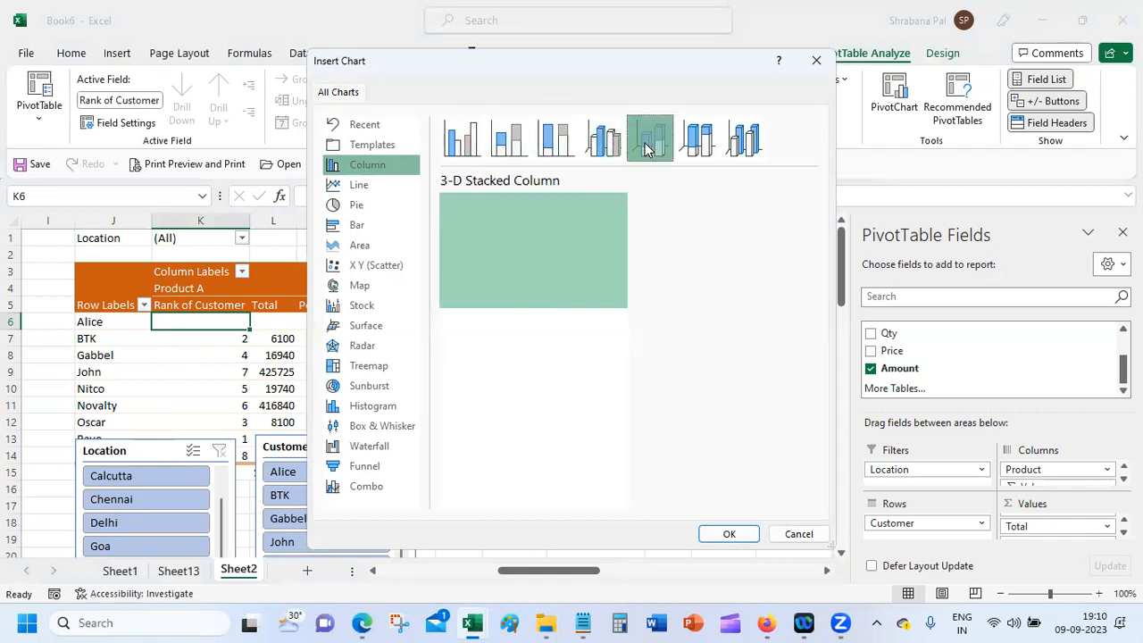
click(698, 141)
click(731, 141)
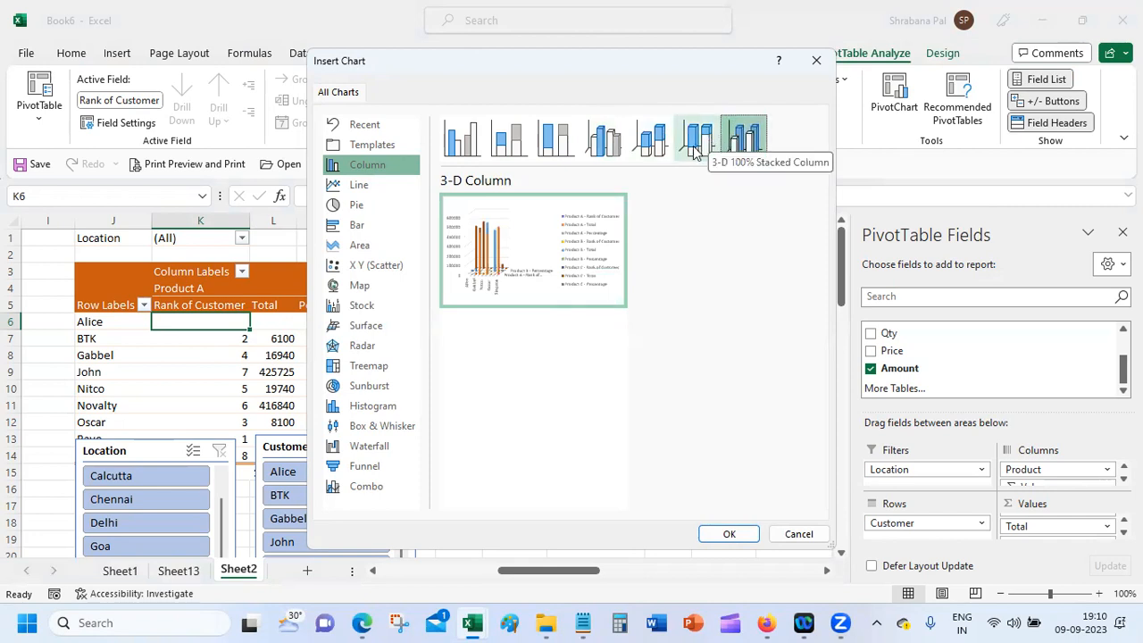
click(729, 533)
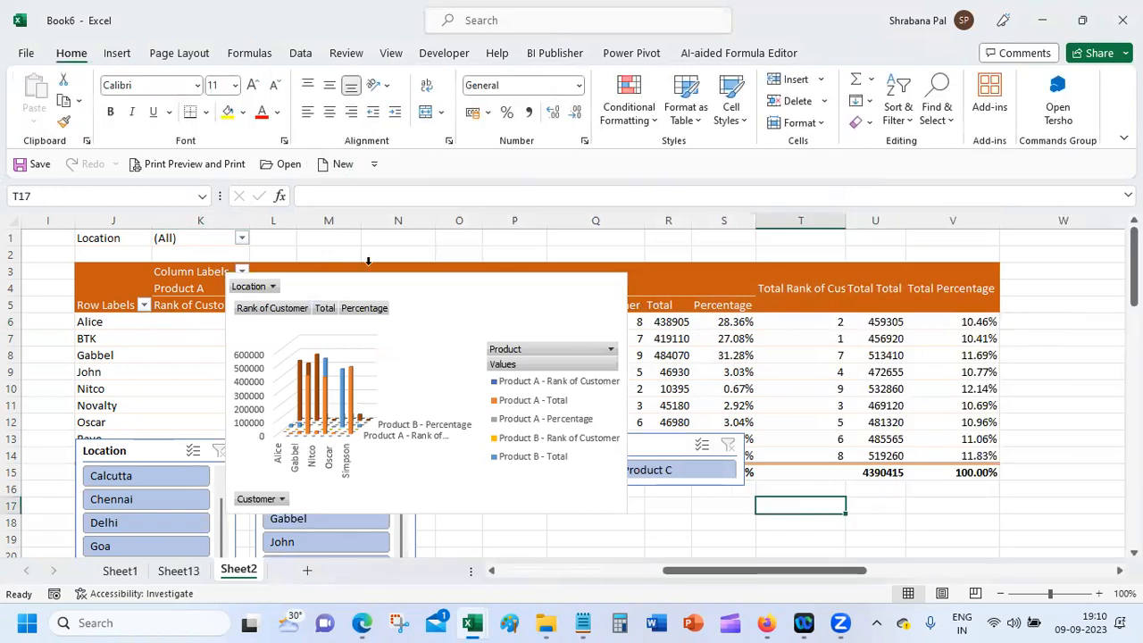
Step: Move the PivotChart below the pivot table at the right, with the Product slicer above it
click(424, 281)
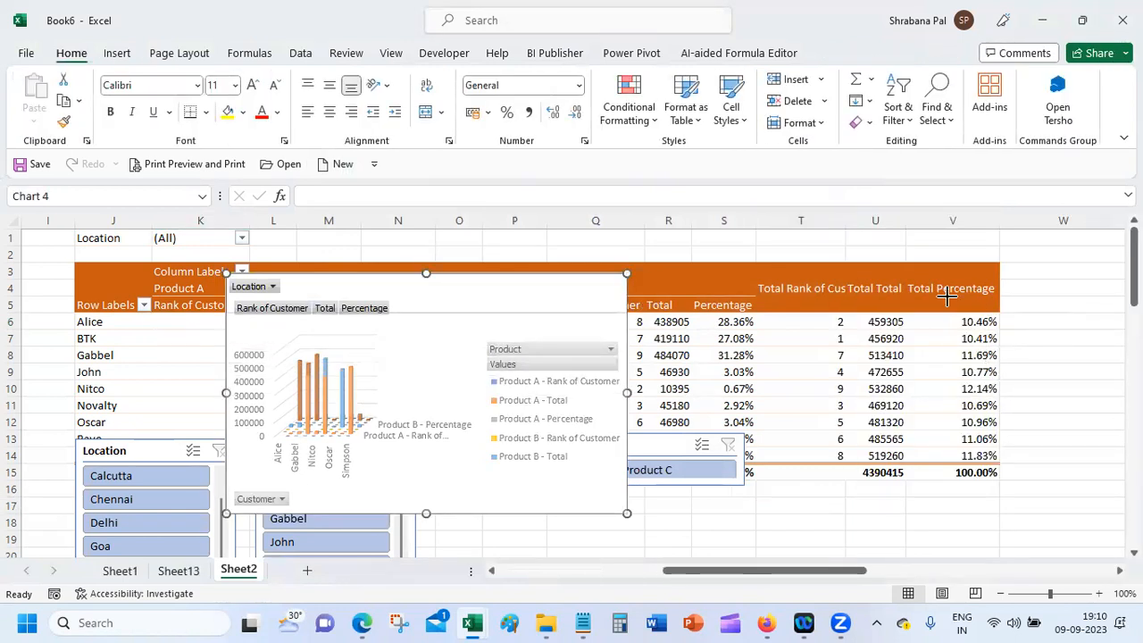
click(380, 299)
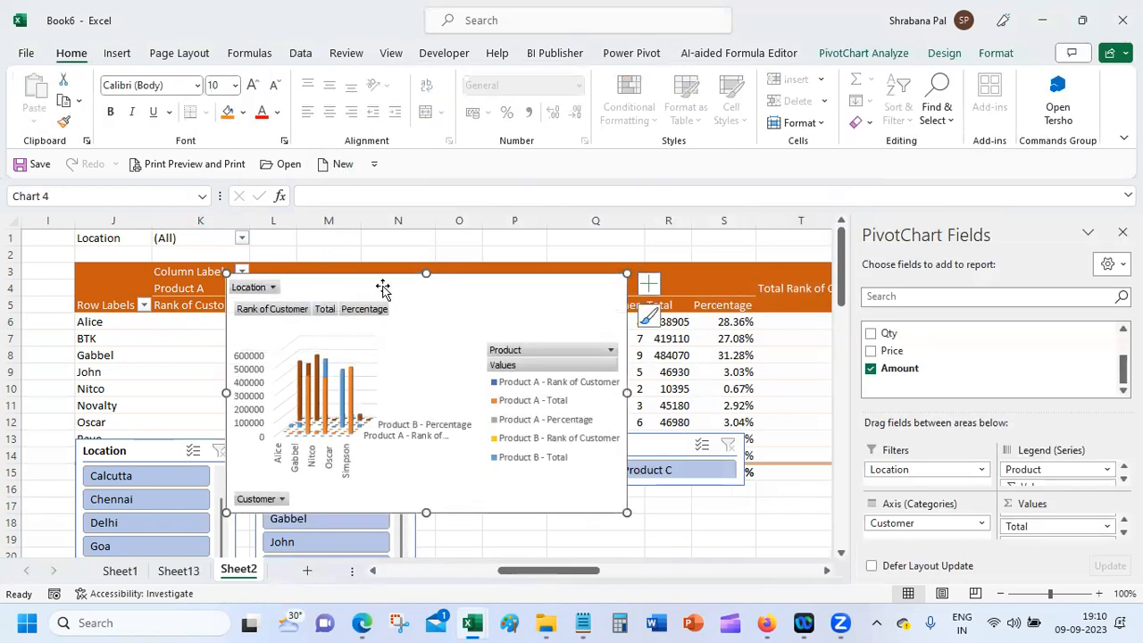
drag(382, 281, 577, 507)
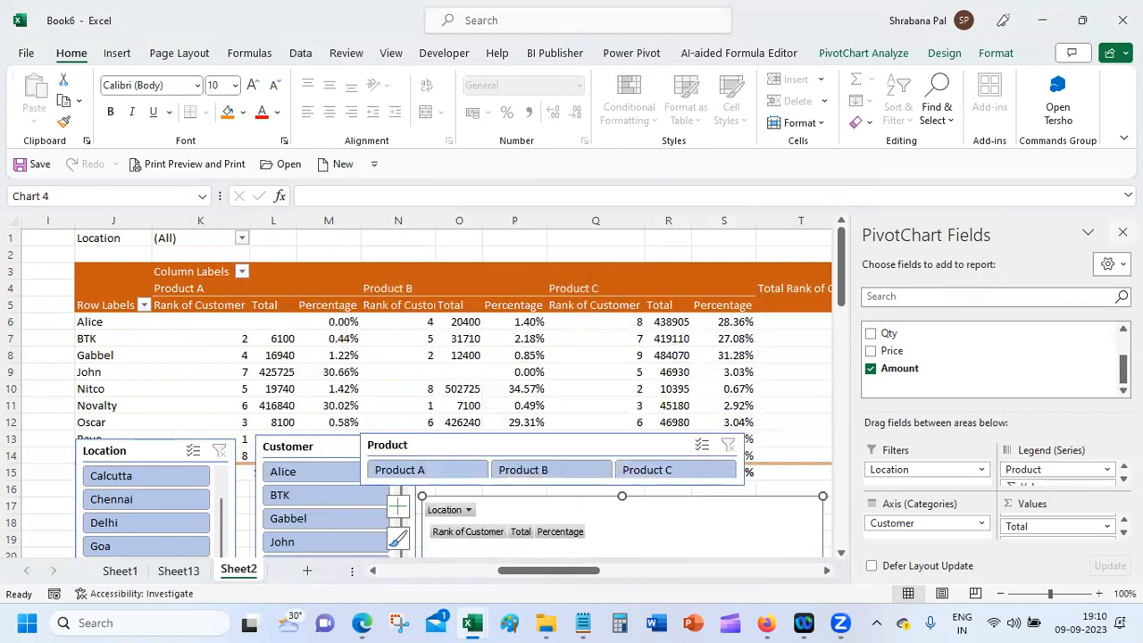
click(1122, 232)
scroll(1133, 267, down, 1)
scroll(776, 379, down, 2)
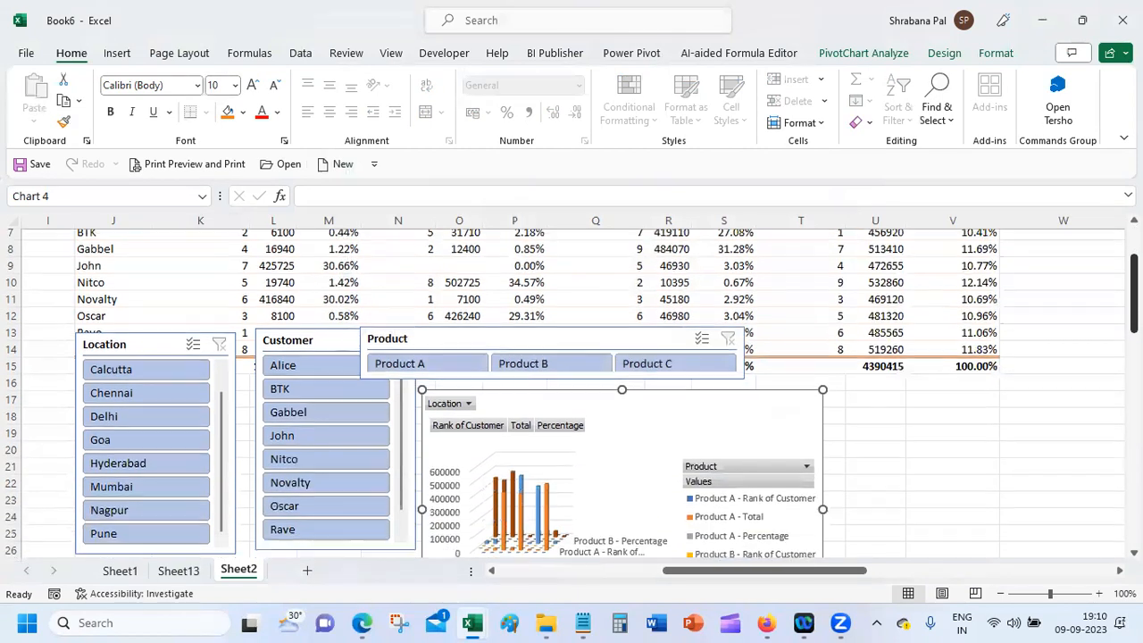
drag(776, 379, 982, 369)
drag(567, 322, 830, 301)
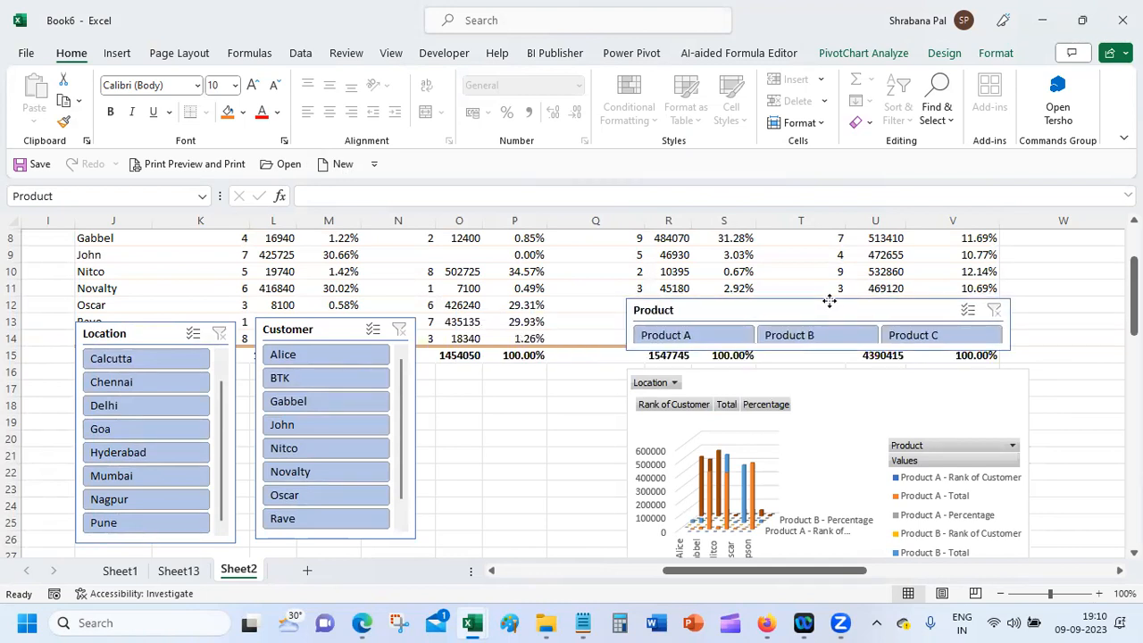
Step: Filter the tables and chart to Product A and Product B using slicer Multi-Select
click(706, 338)
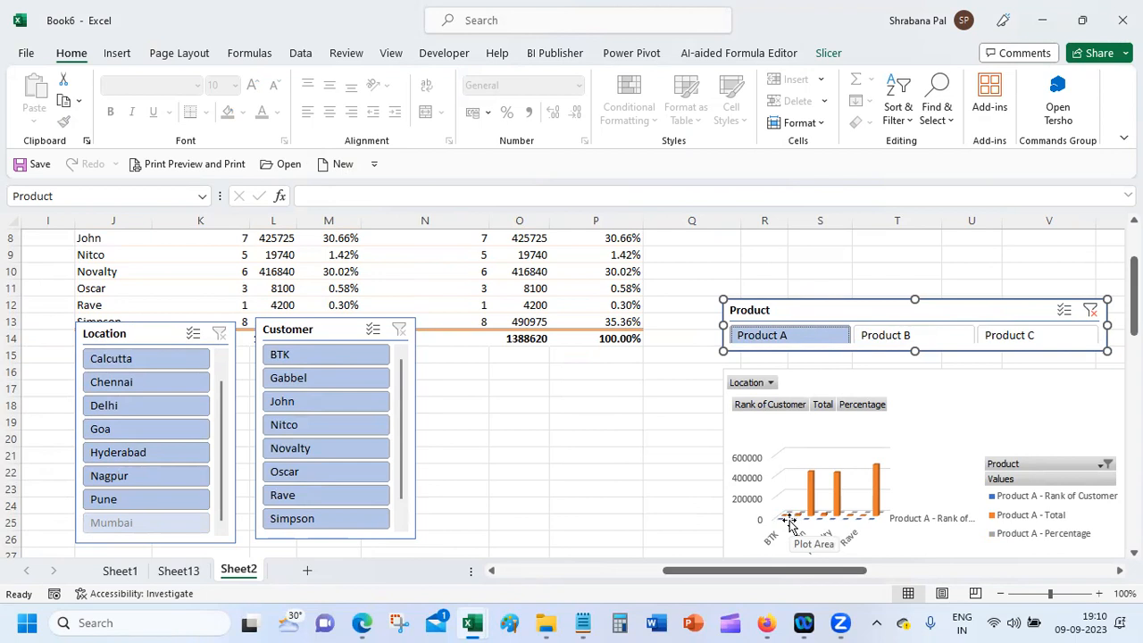
click(1065, 310)
click(884, 336)
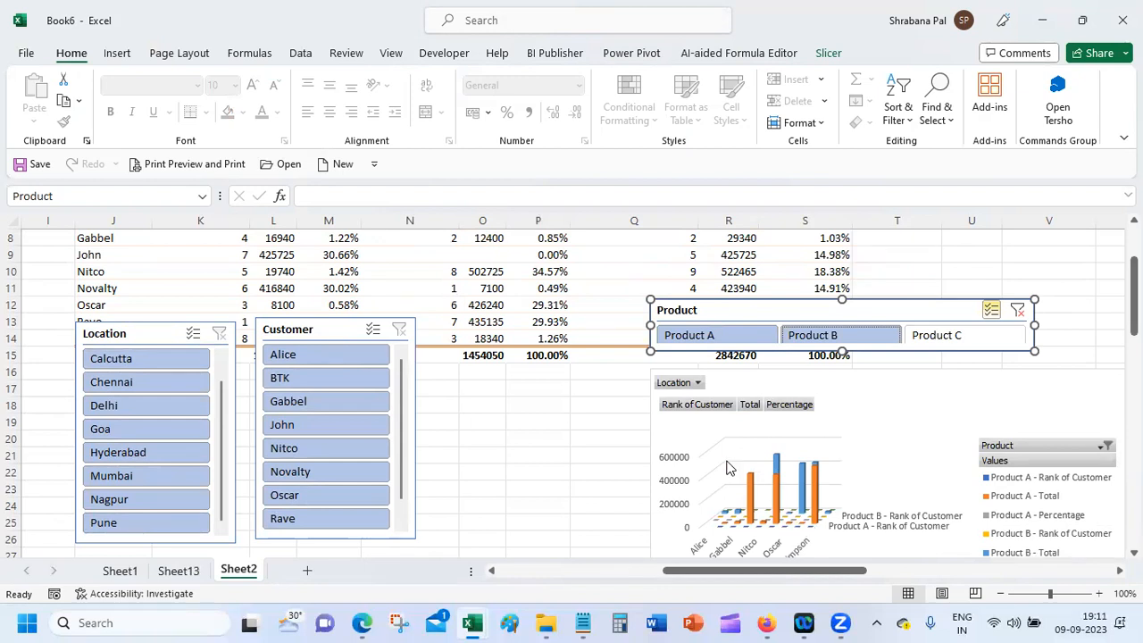
click(782, 381)
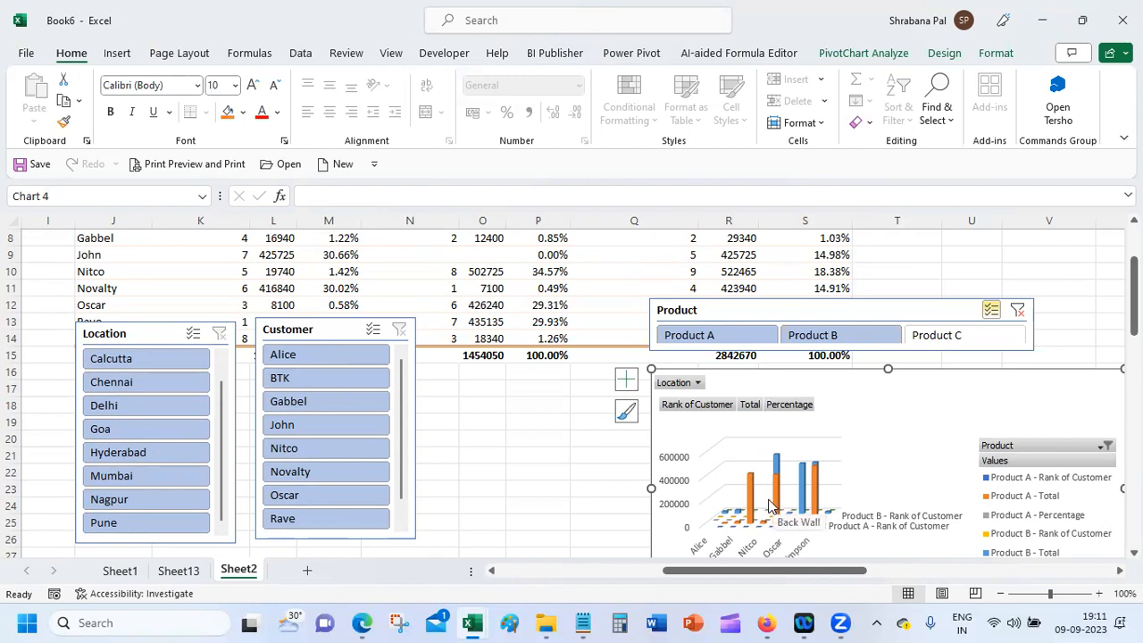
click(944, 53)
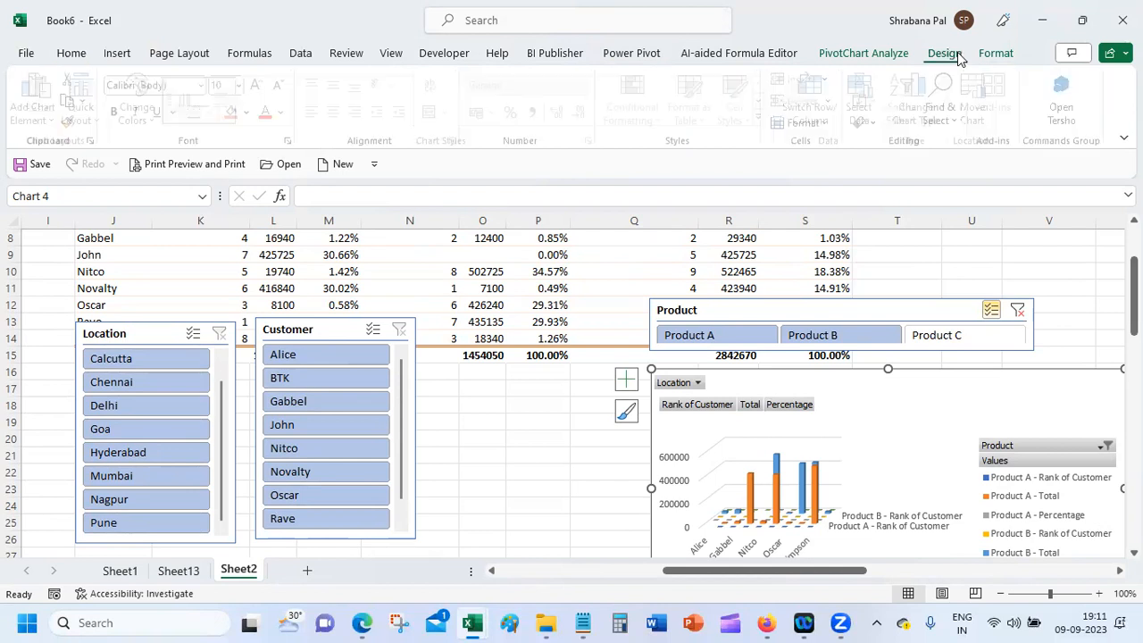
Step: Make the chart a Combo type with Product A and B Rank of Customer as secondary-axis lines
click(941, 100)
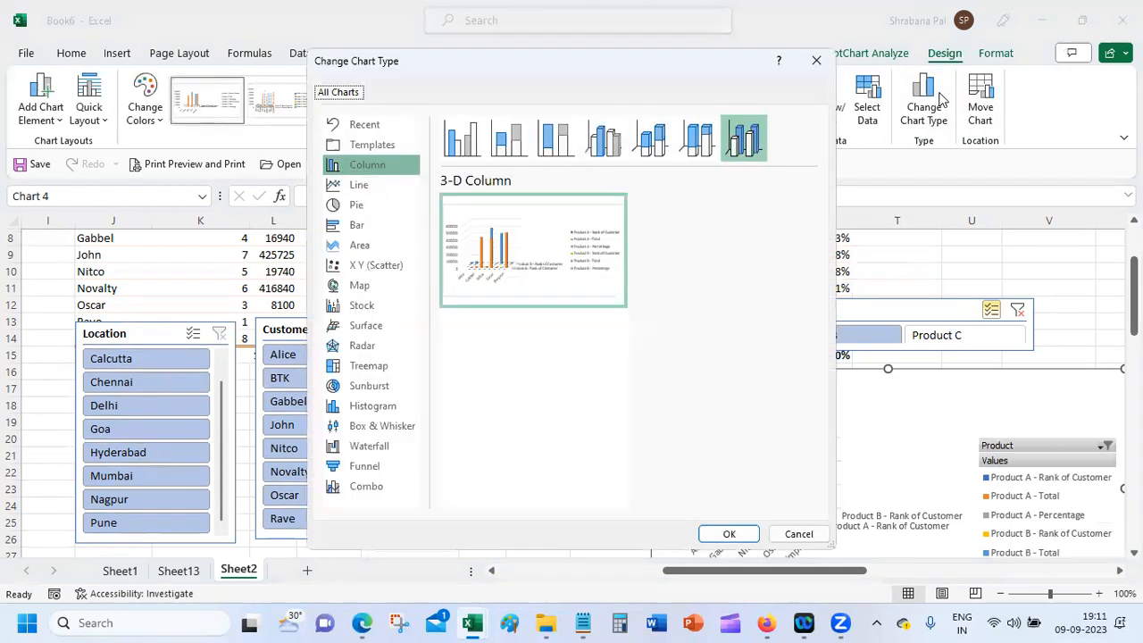
click(369, 493)
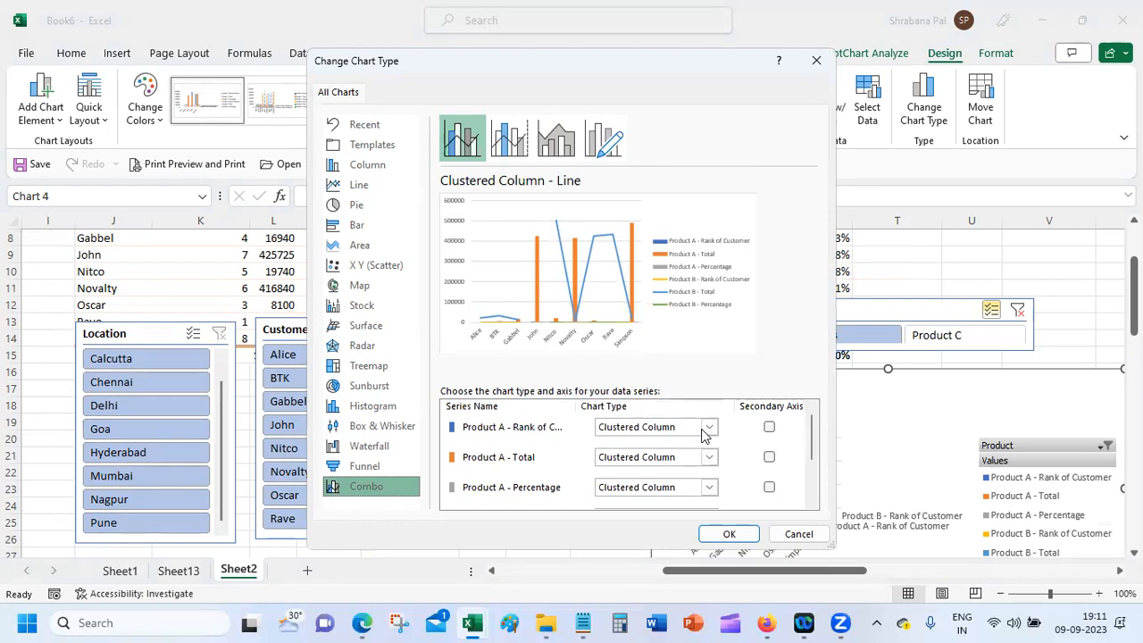
click(769, 428)
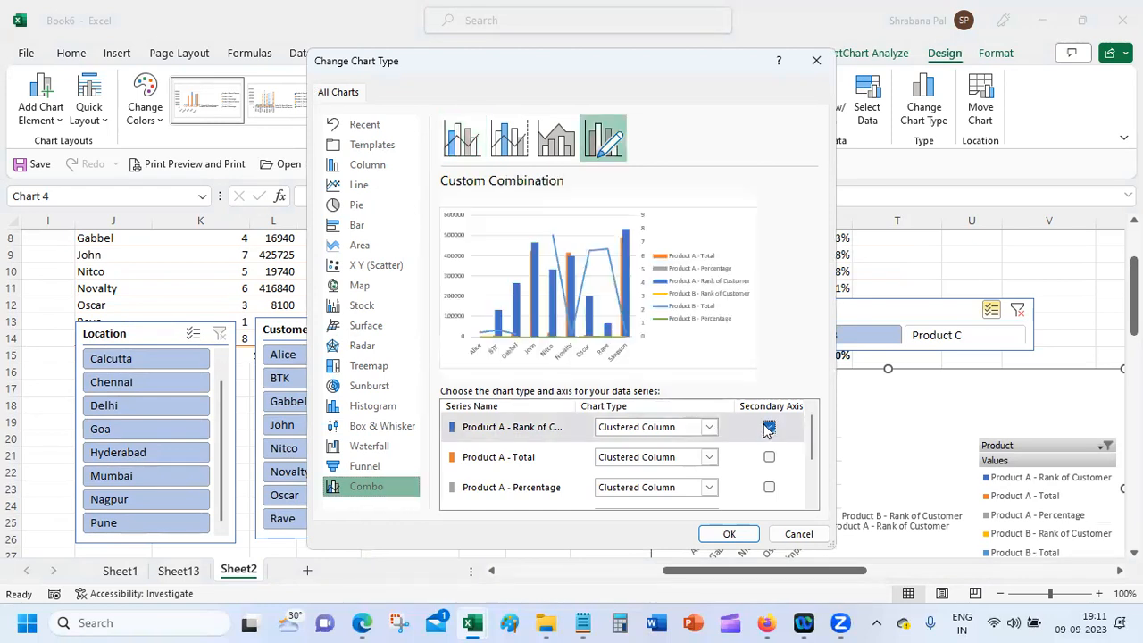
click(711, 427)
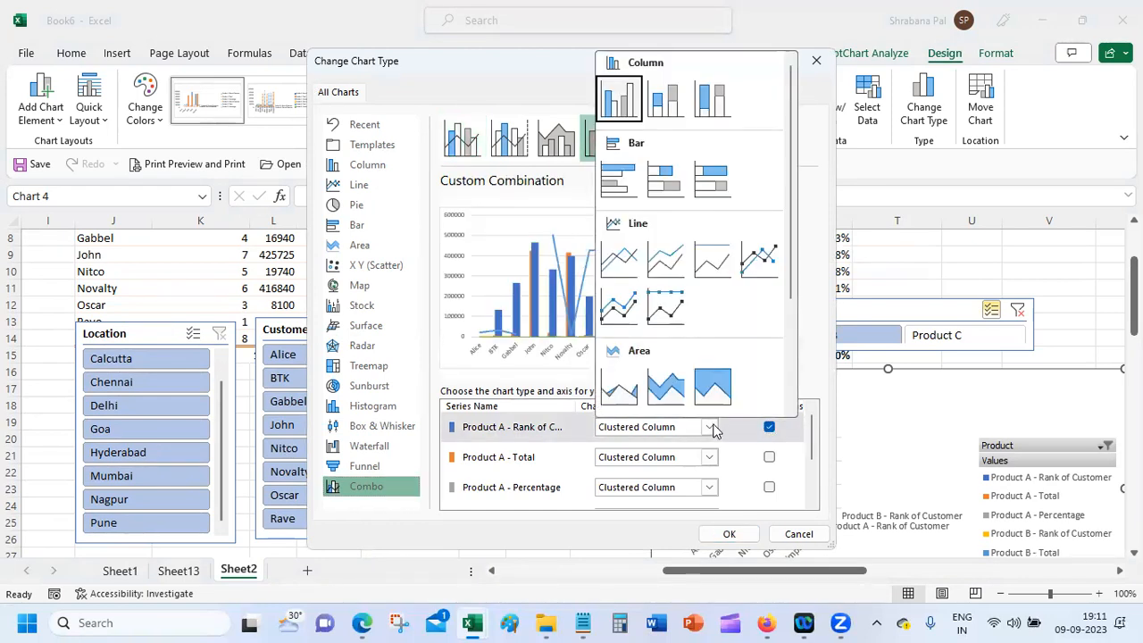
click(623, 257)
drag(811, 433, 811, 466)
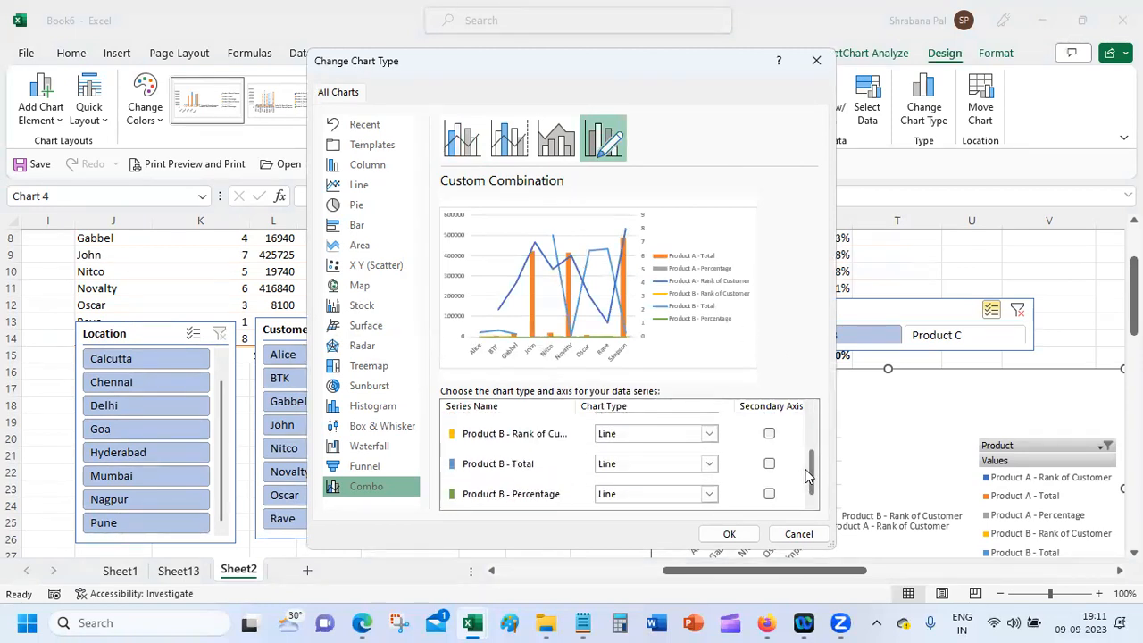
click(769, 433)
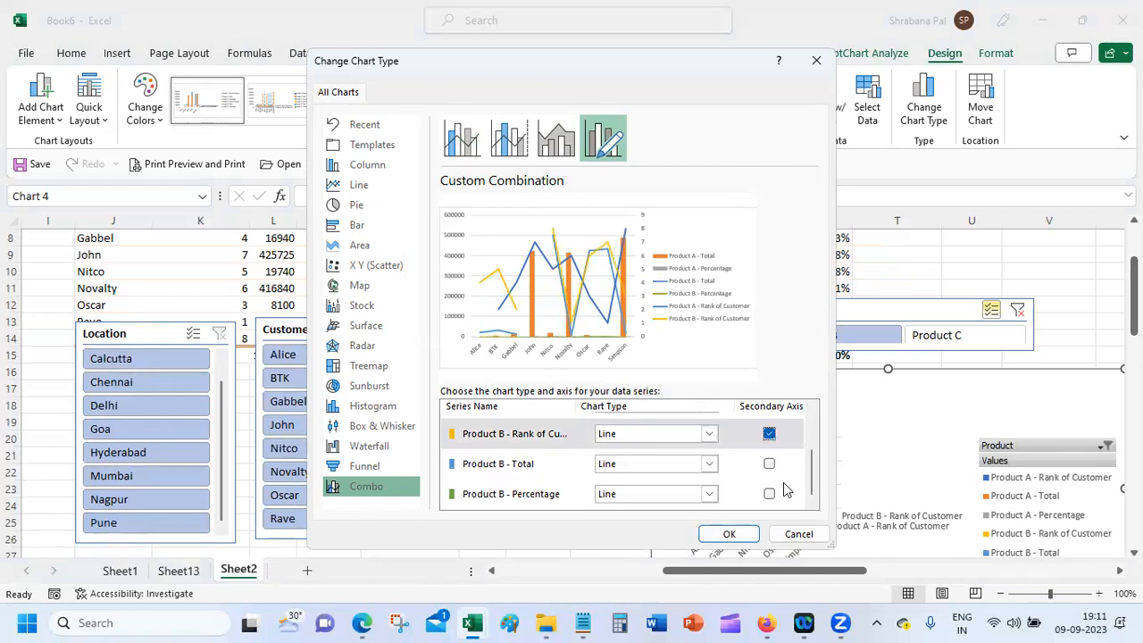
click(730, 534)
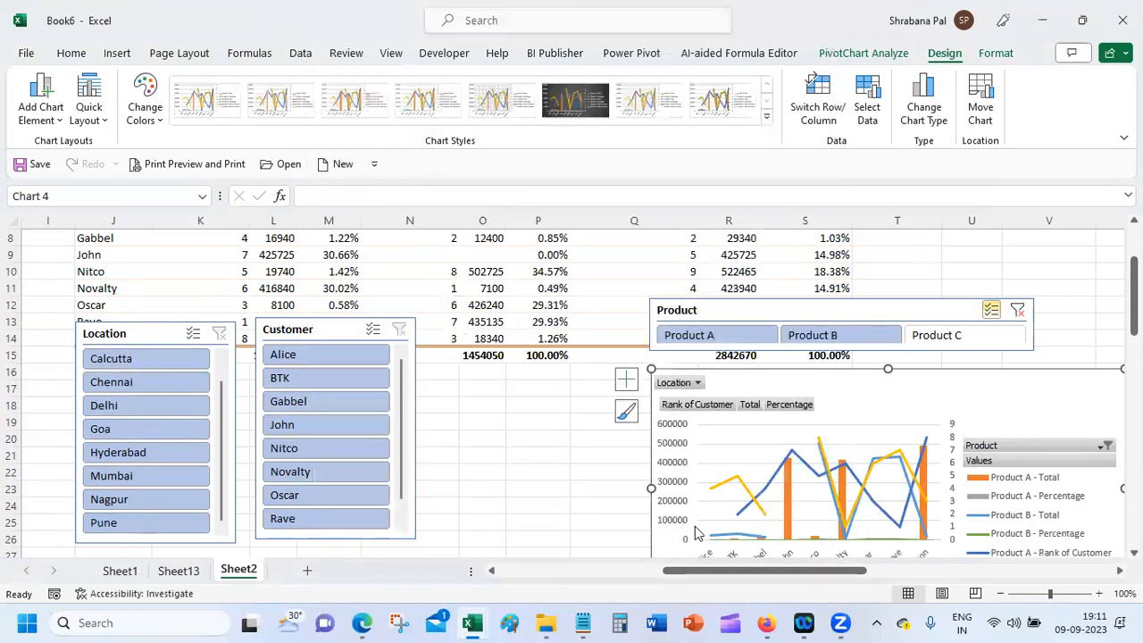
click(501, 467)
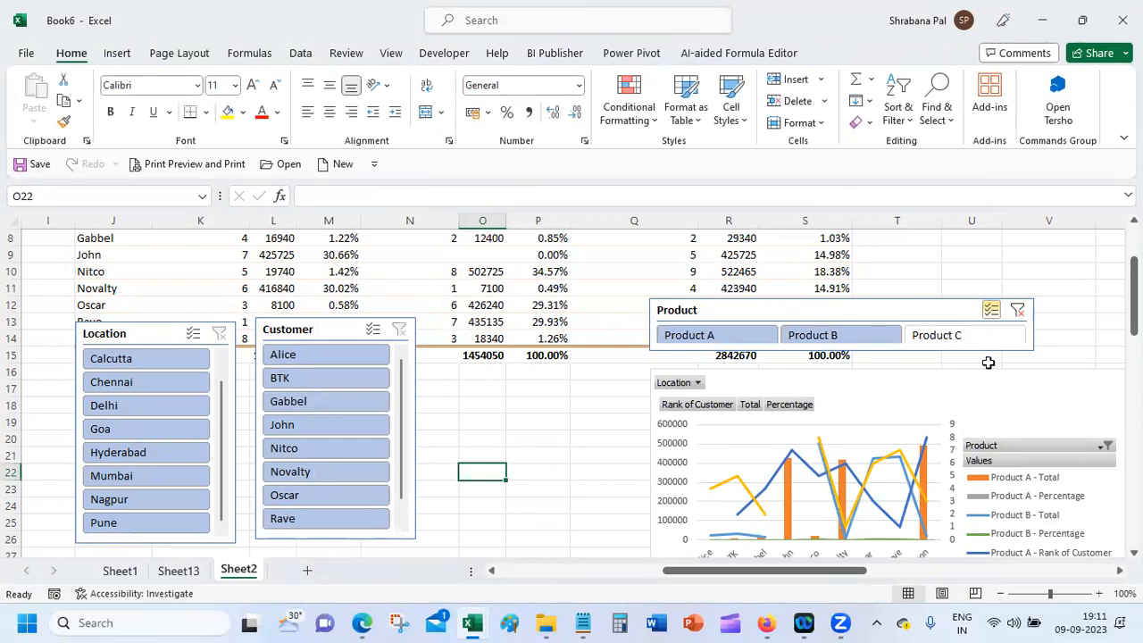
Step: Add a new sheet, Sheet33, and move the PivotChart from Sheet2 onto it
drag(998, 378, 835, 342)
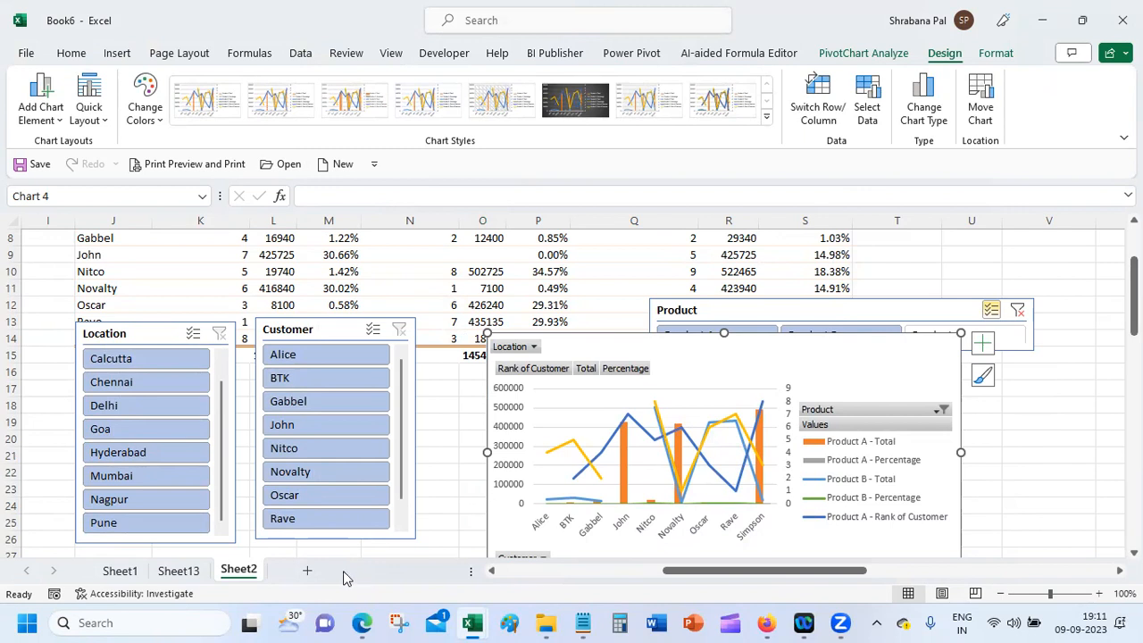
click(306, 570)
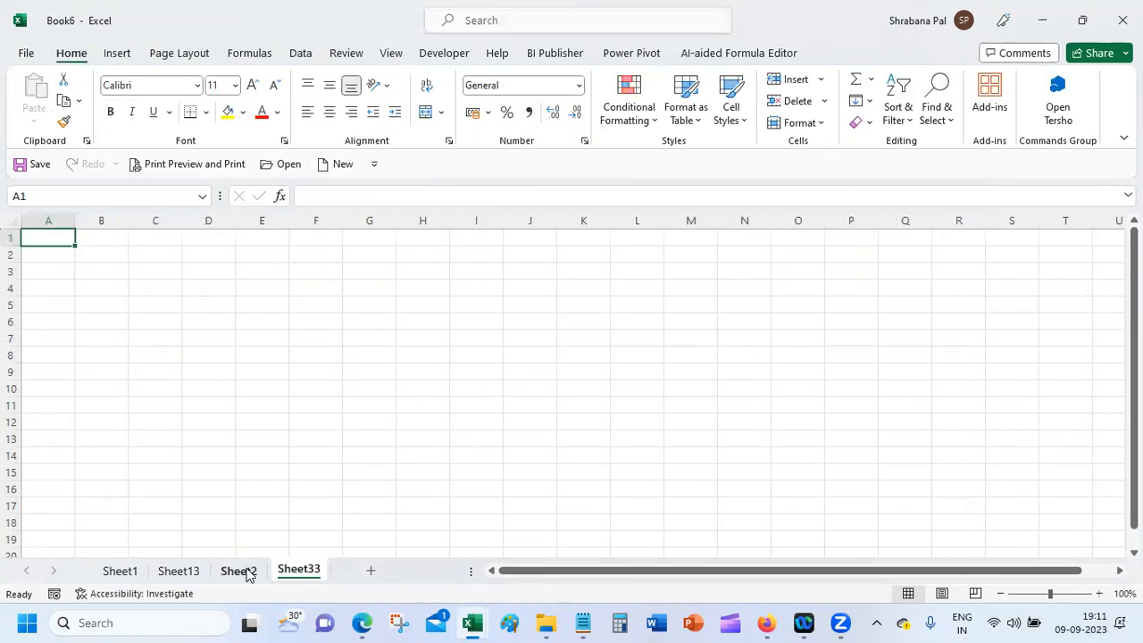
click(239, 571)
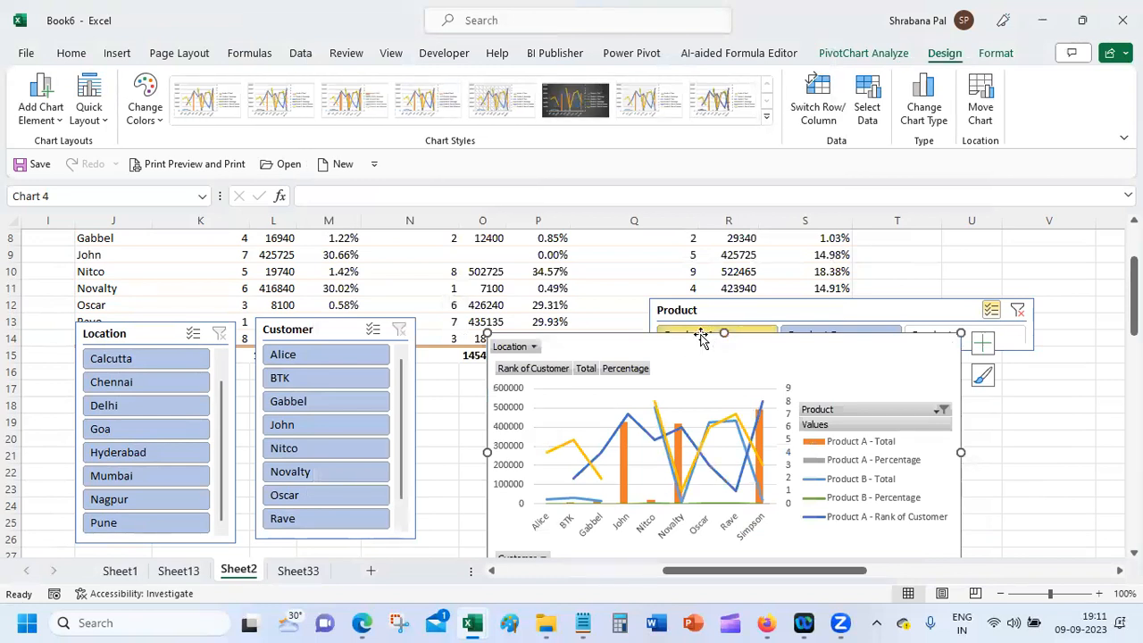
key(Delete)
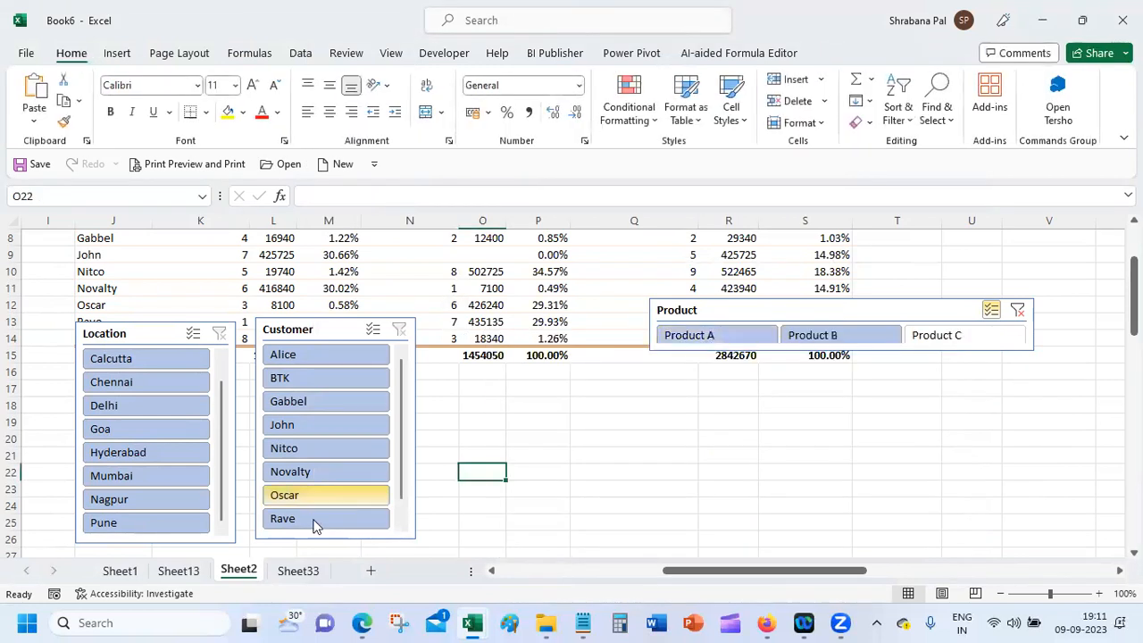
click(304, 570)
key(ctrl+v)
click(564, 435)
Step: Move the Product slicer to cell K1 on Sheet33 and clear its filter
click(246, 576)
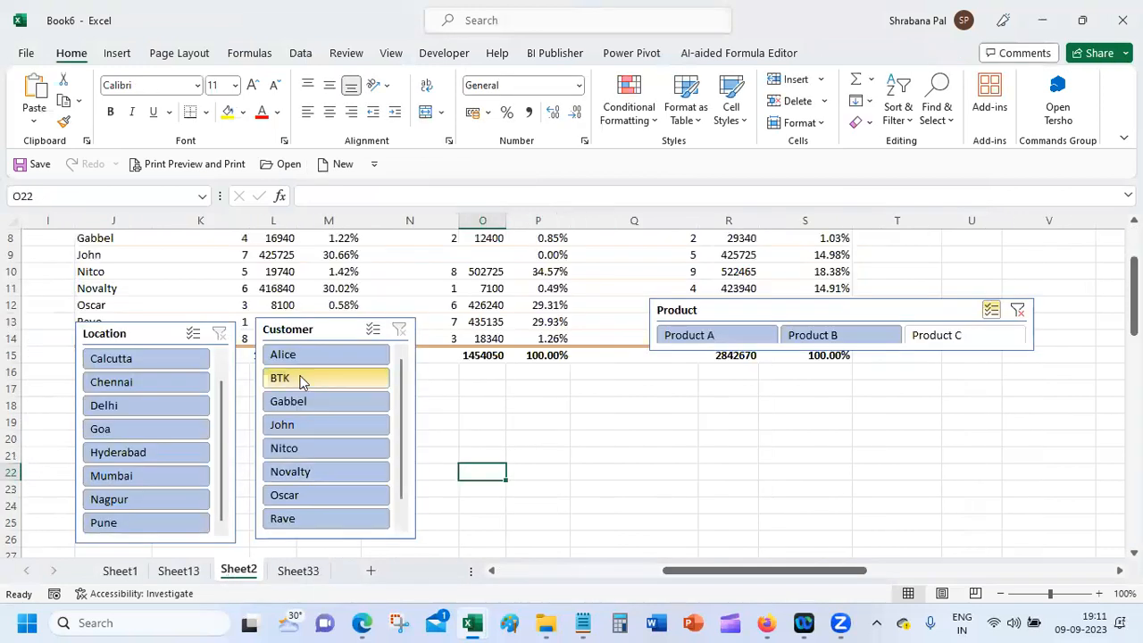
click(741, 312)
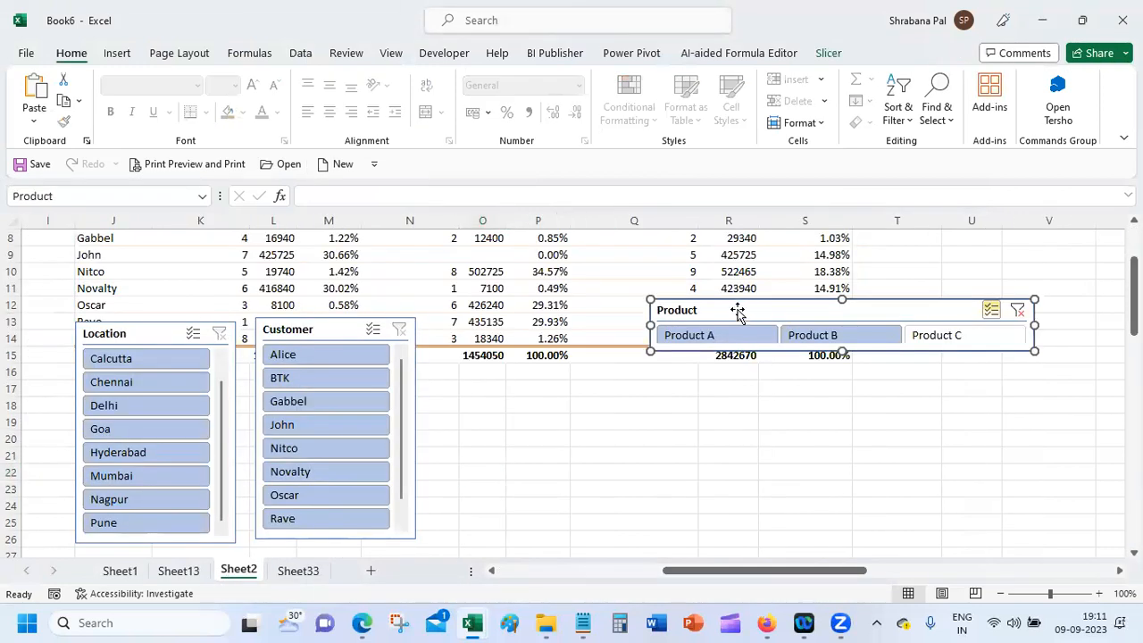
key(ctrl+x)
click(298, 571)
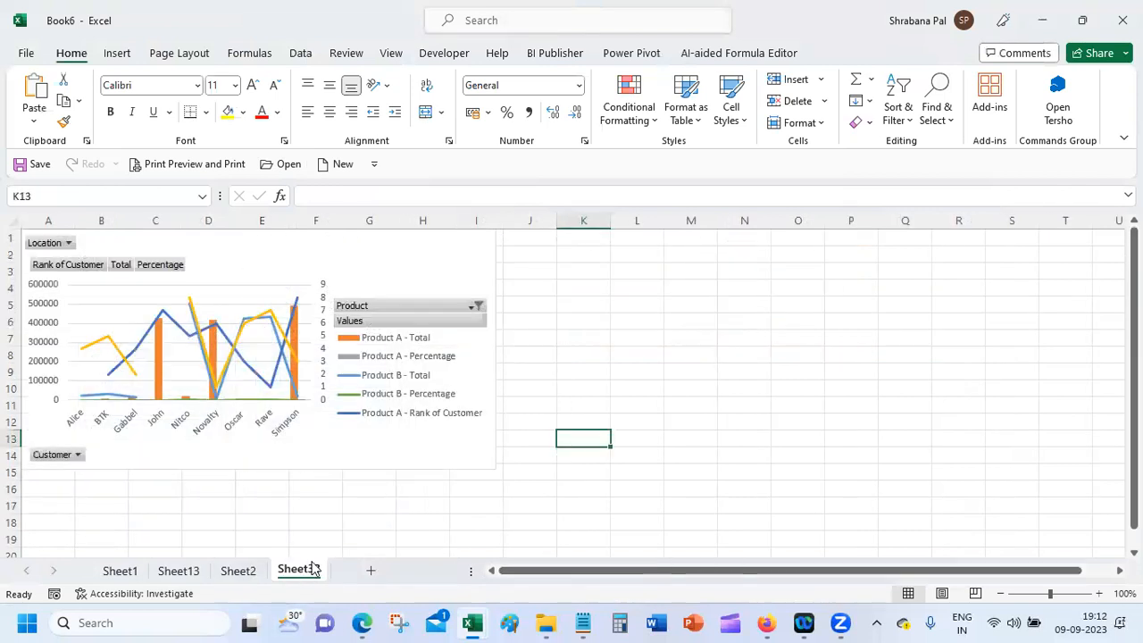
click(582, 267)
click(577, 238)
key(ctrl+v)
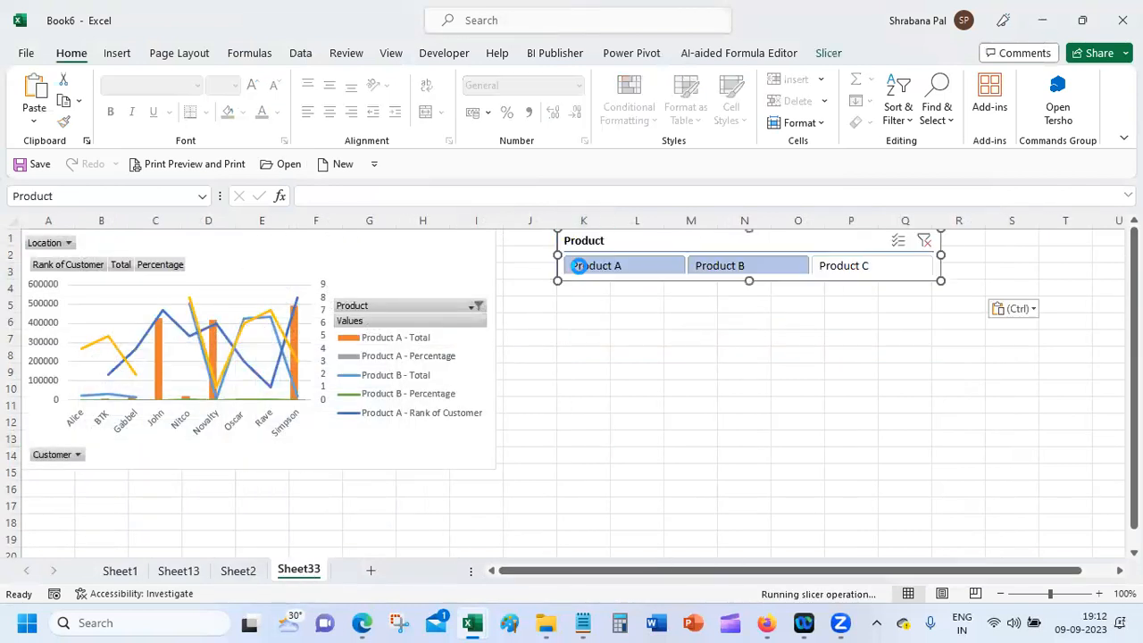
click(742, 373)
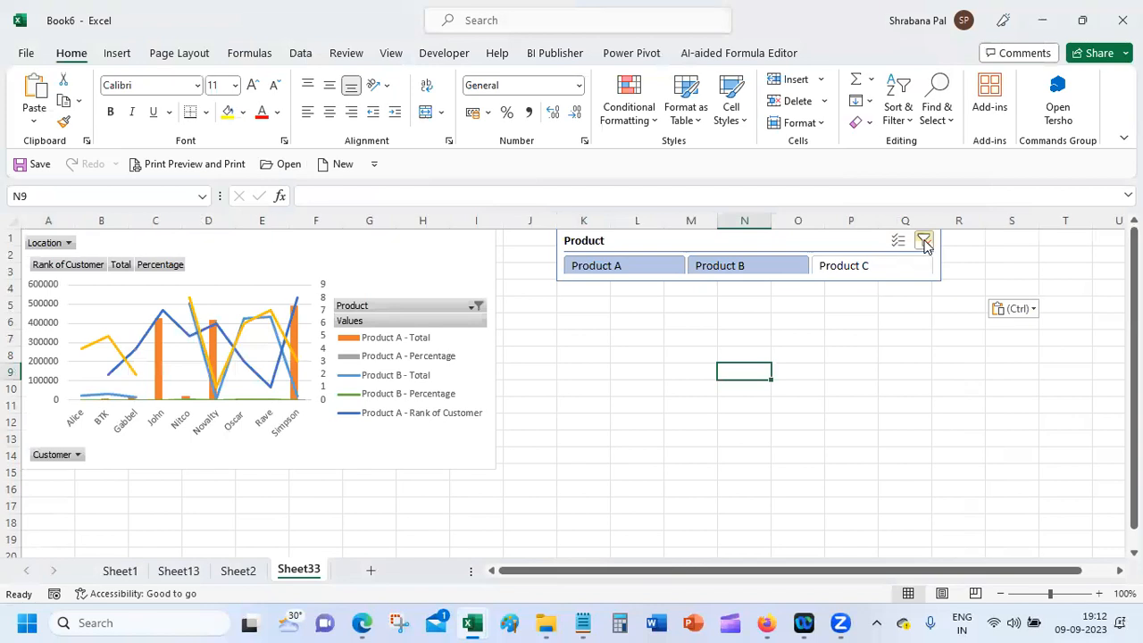
click(924, 240)
click(582, 352)
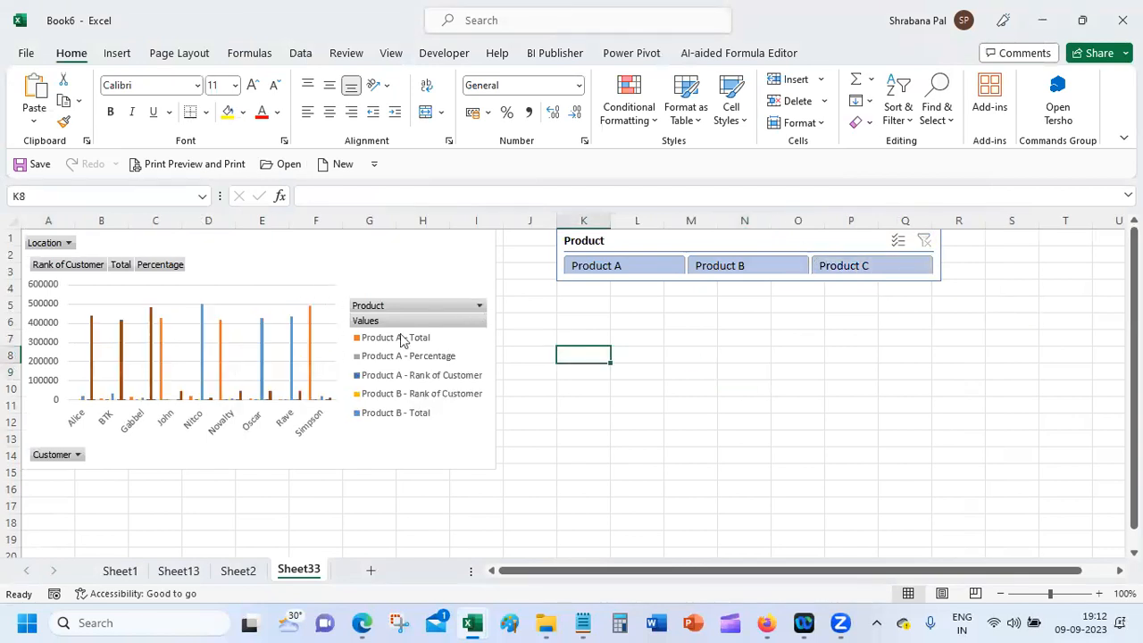
Step: Filter the chart to Product A, B and C in turn, reselect all three, then return to Sheet2
click(628, 267)
click(777, 267)
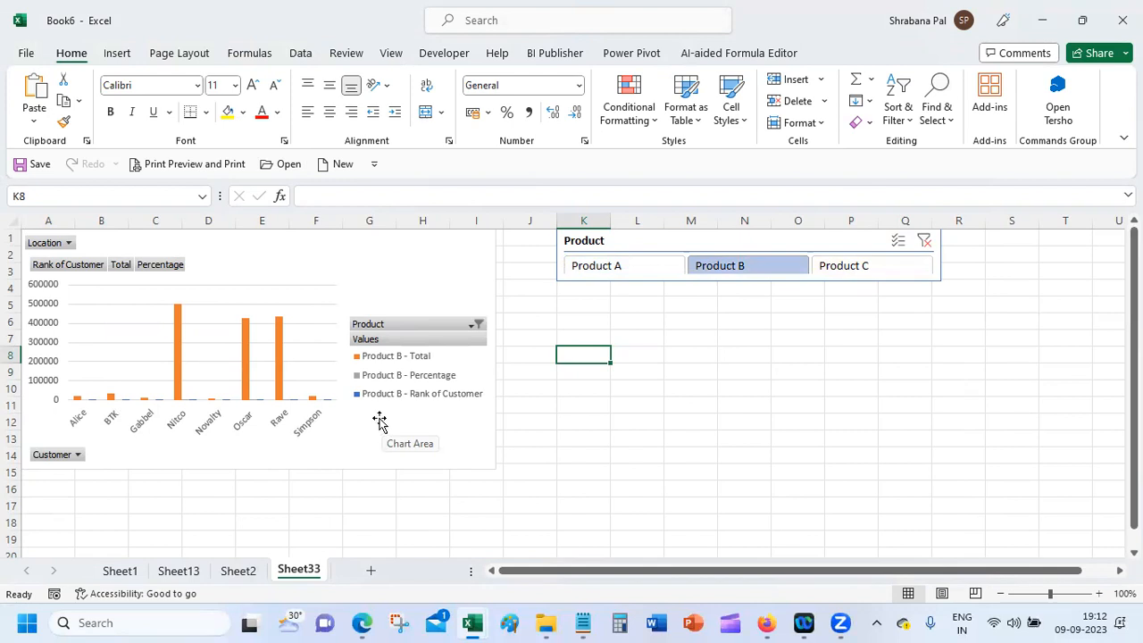
click(867, 270)
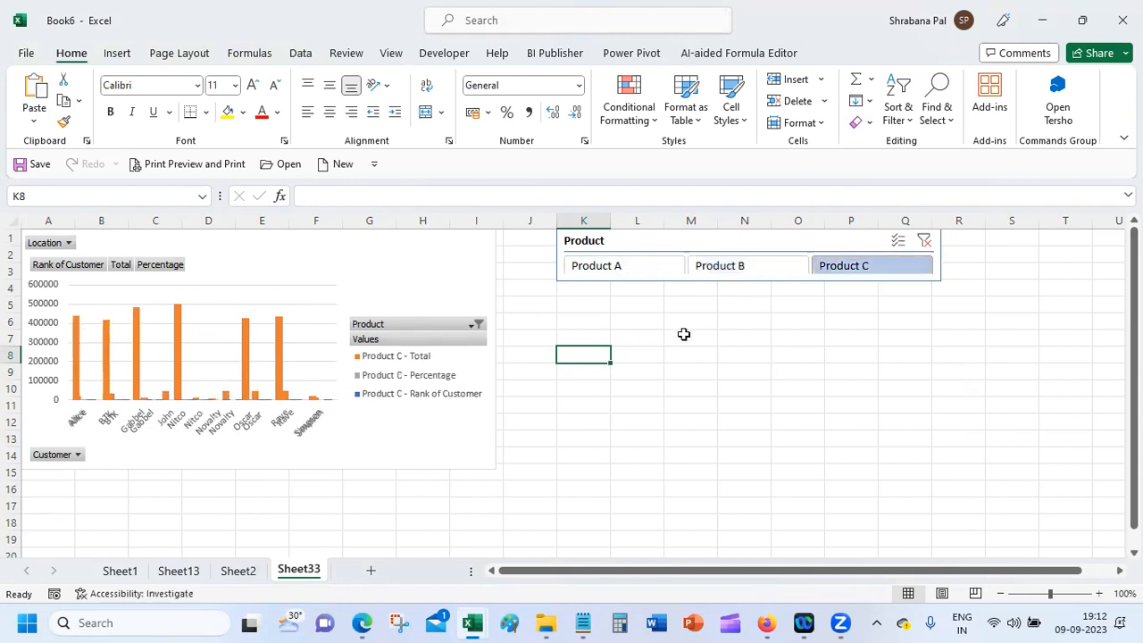
click(635, 271)
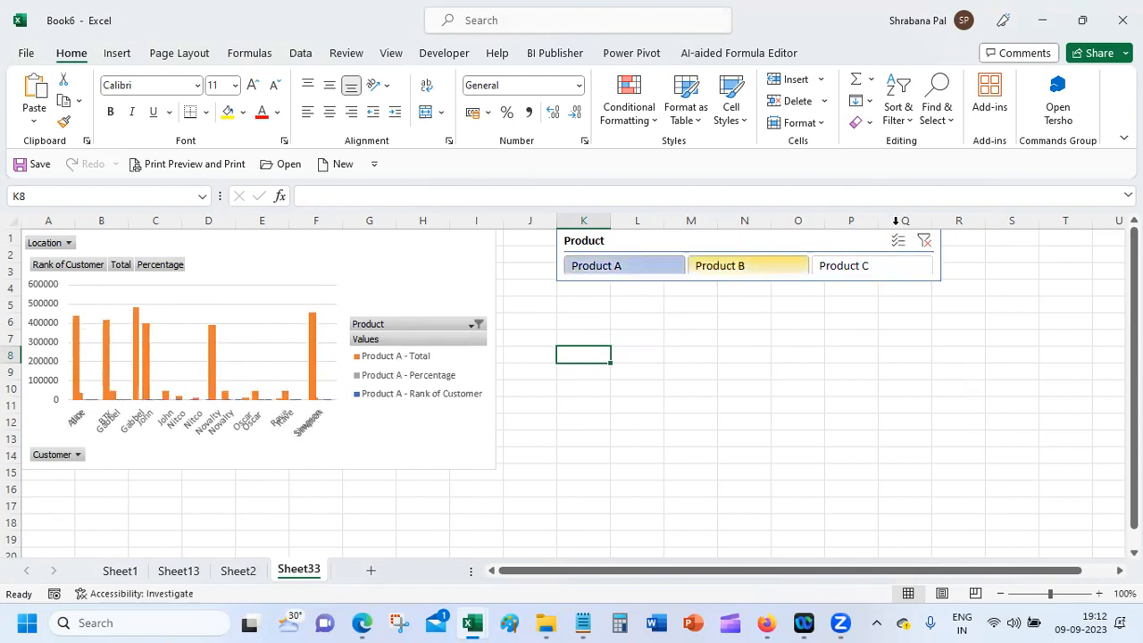
click(897, 243)
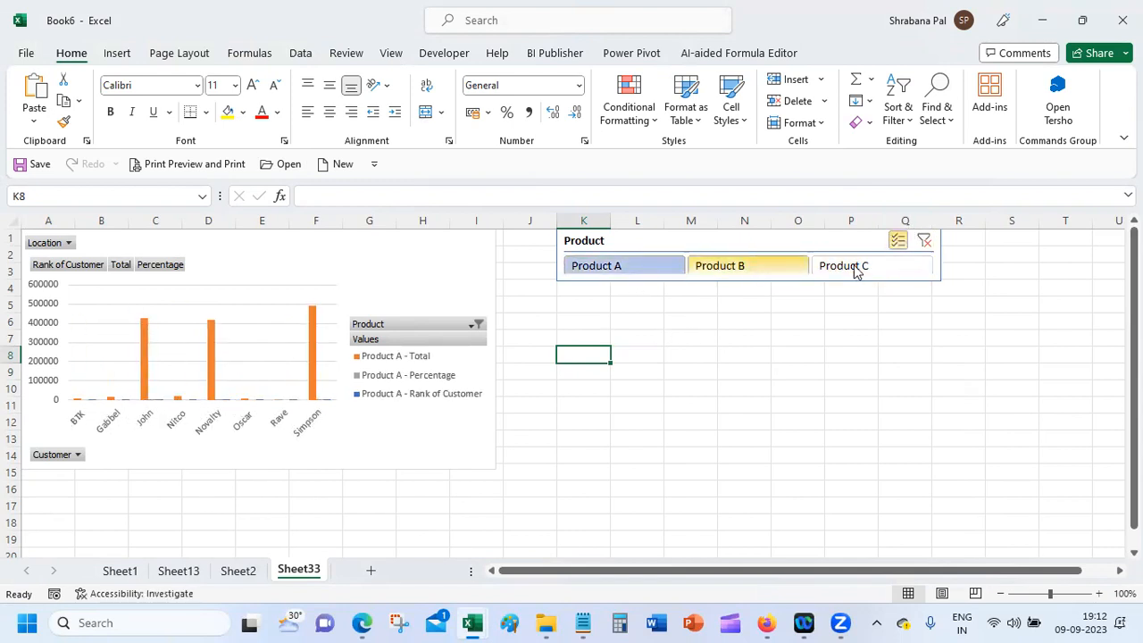
click(860, 269)
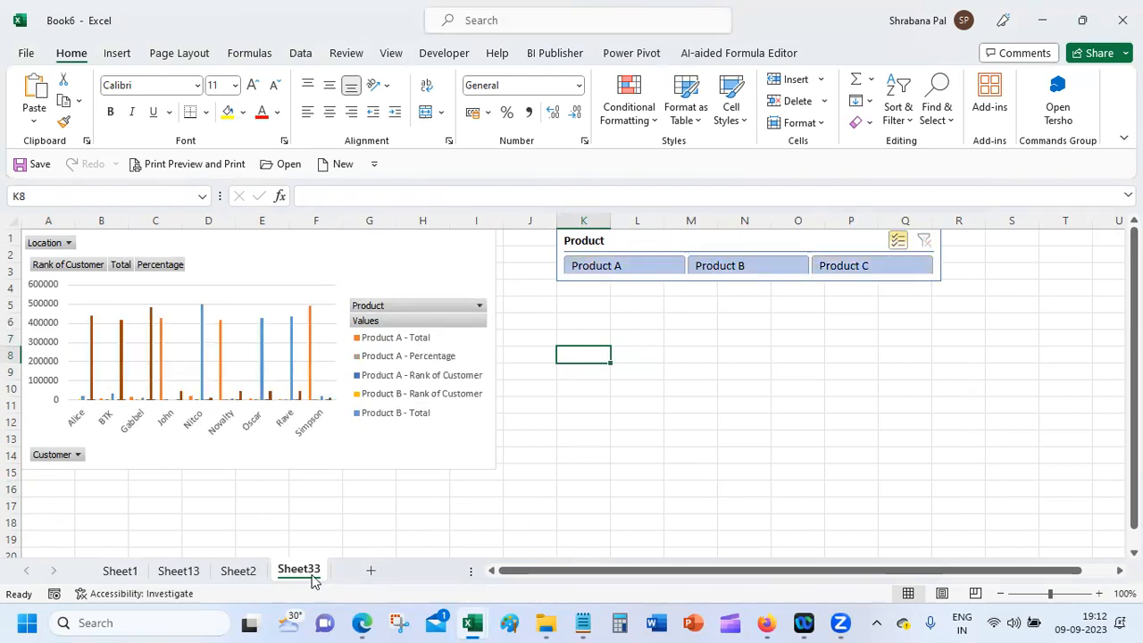
click(242, 572)
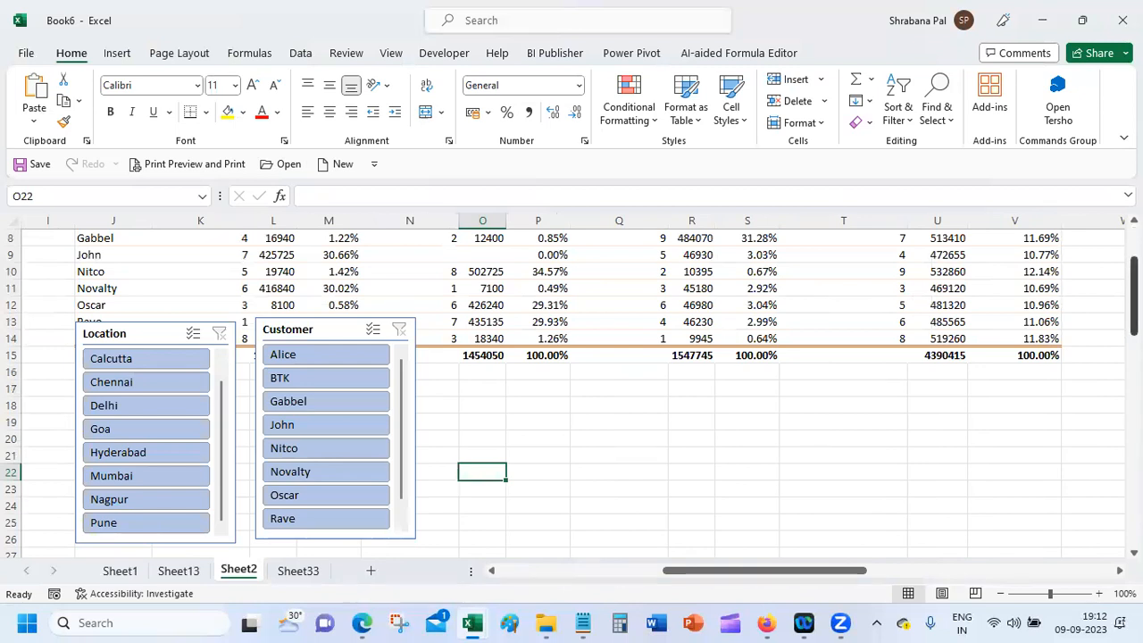
Step: Copy the PivotTable from Sheet2 and paste it at cell K5 on Sheet33
scroll(49, 286, up, 3)
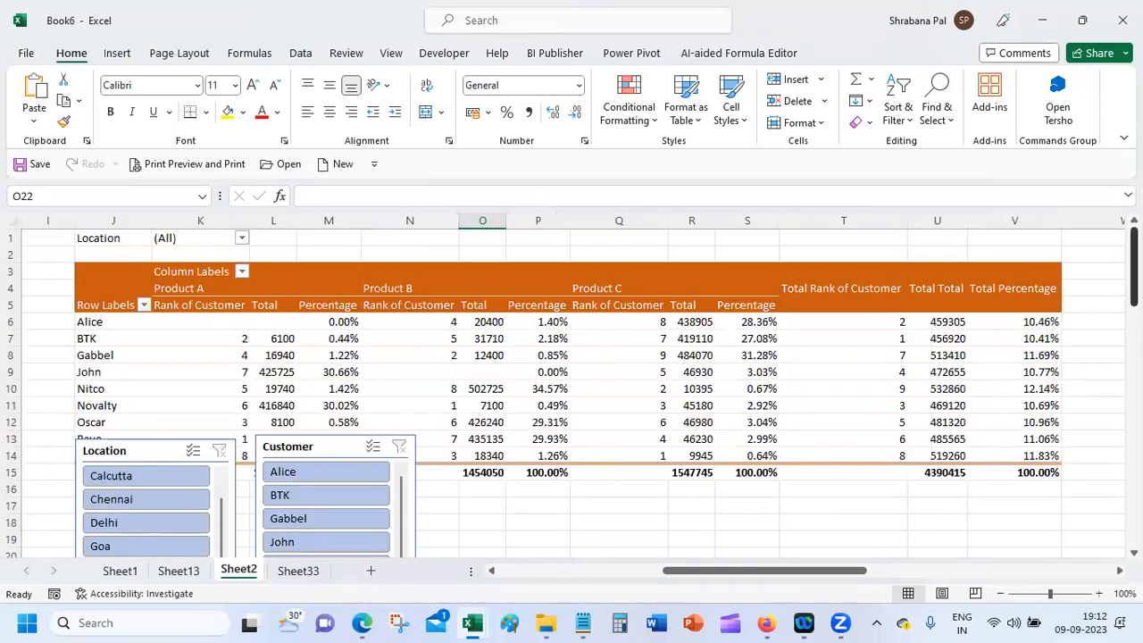
click(102, 264)
right_click(104, 274)
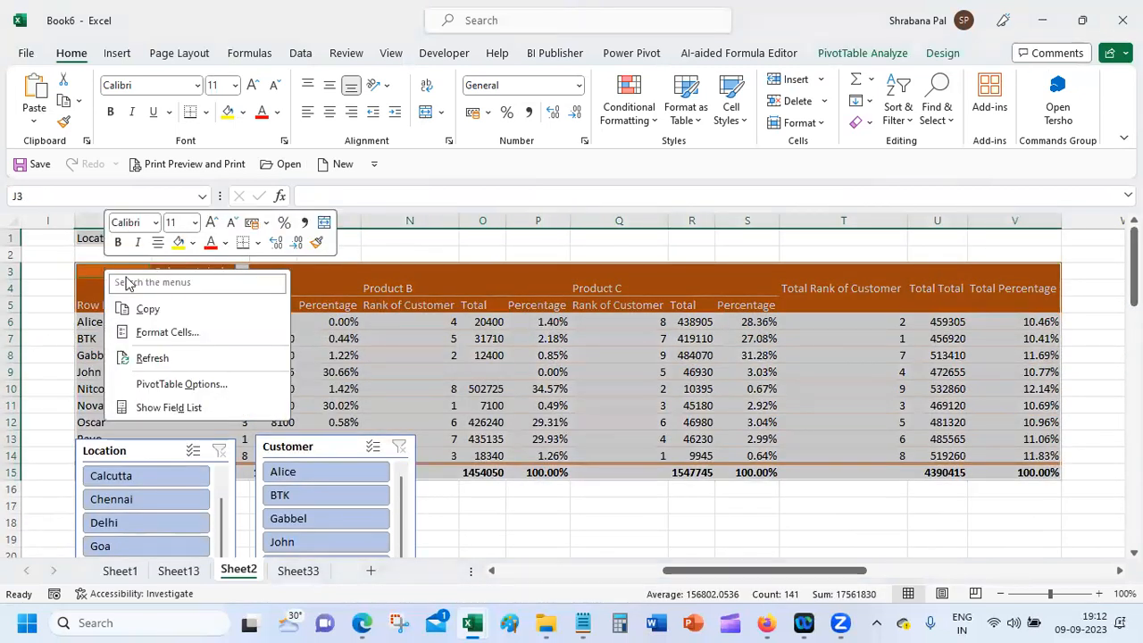
click(220, 310)
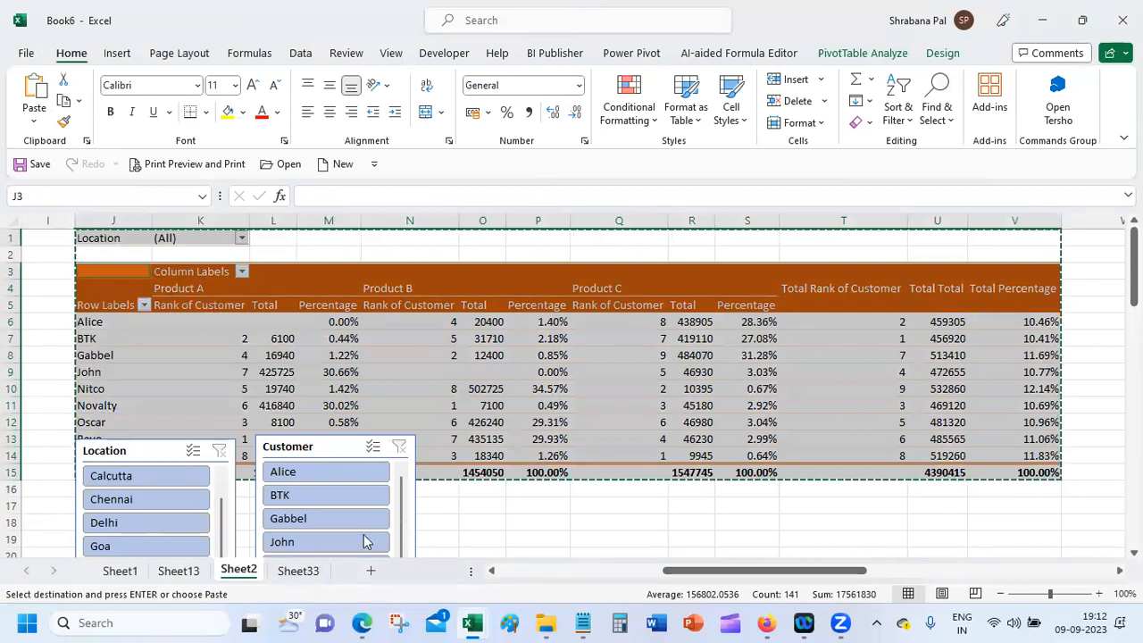
click(281, 572)
click(589, 303)
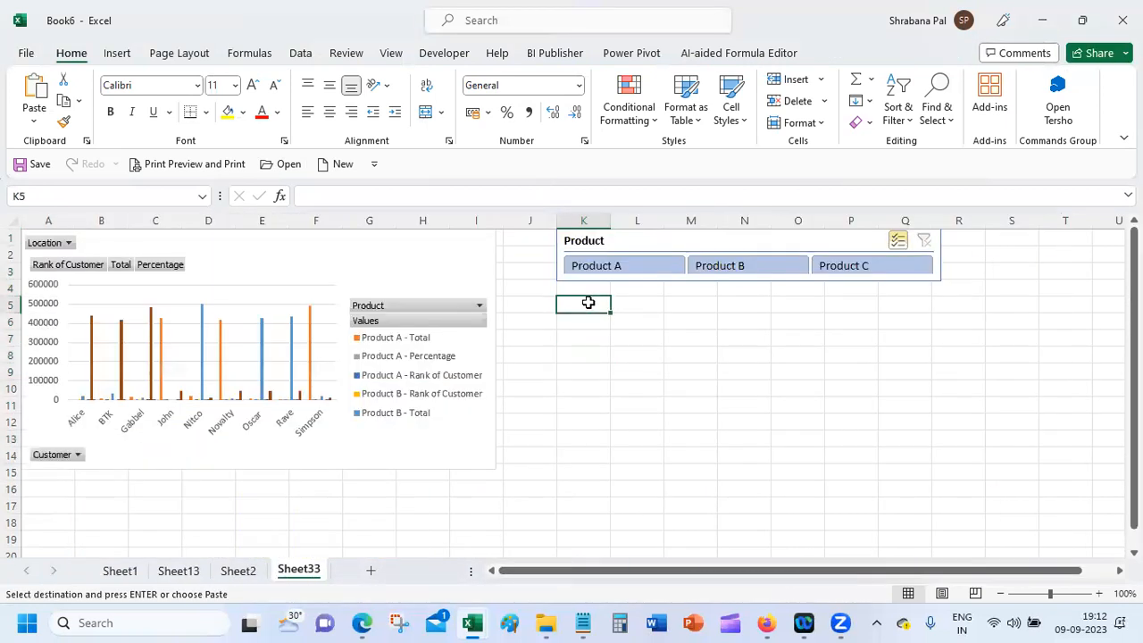
key(ctrl+v)
click(530, 357)
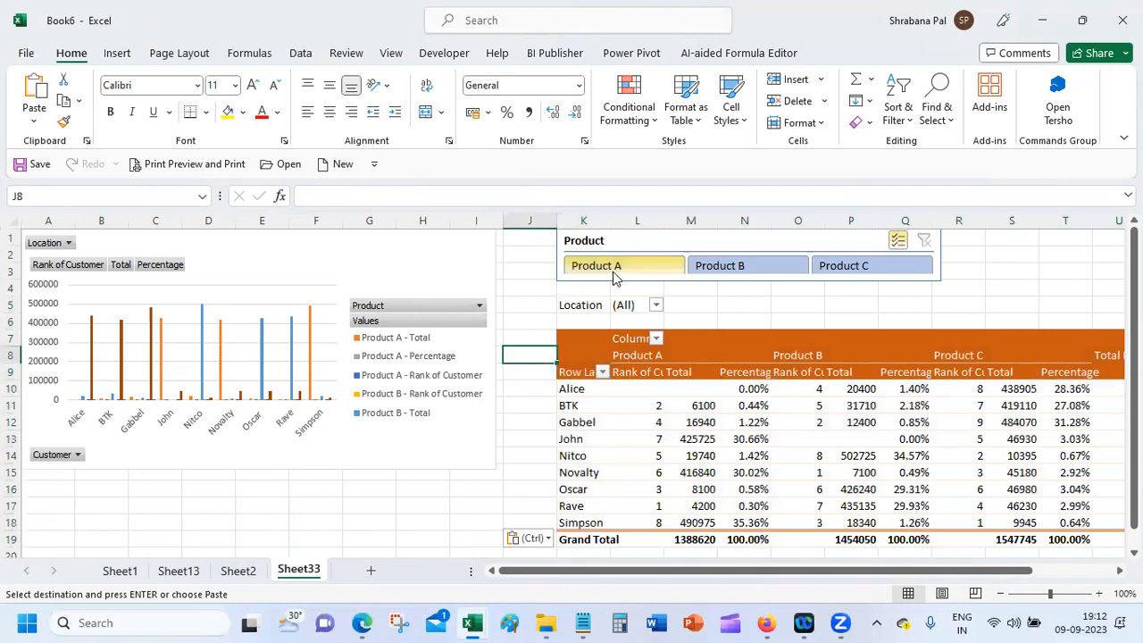
Step: Clear the Product slicer filter so Products A, B and C all show
ctrl+click(730, 265)
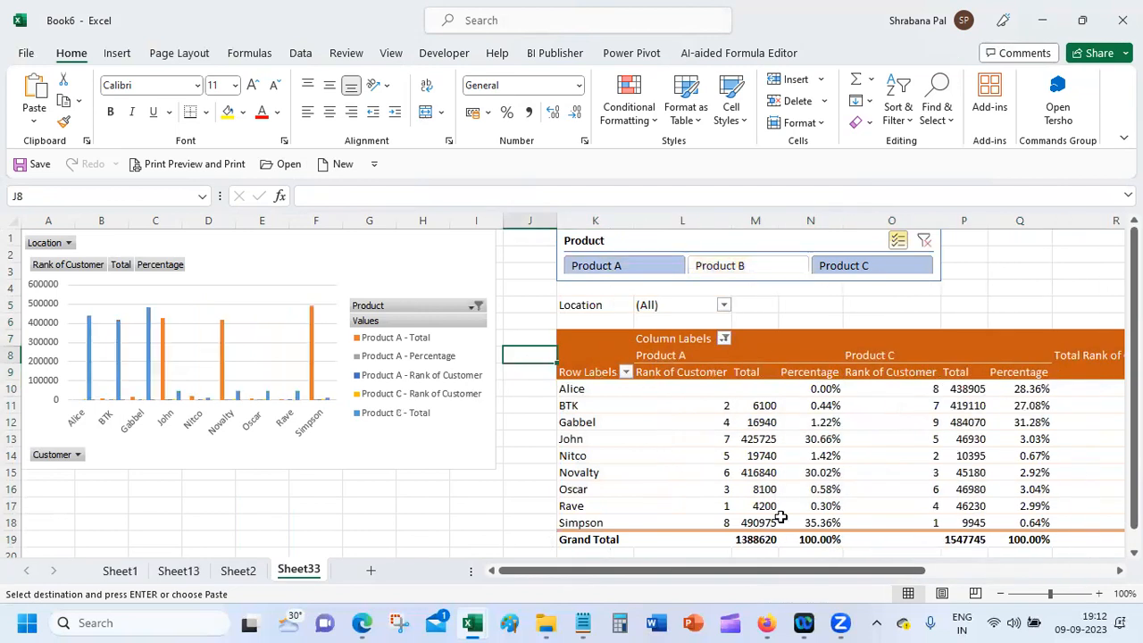
mouse_move(907, 416)
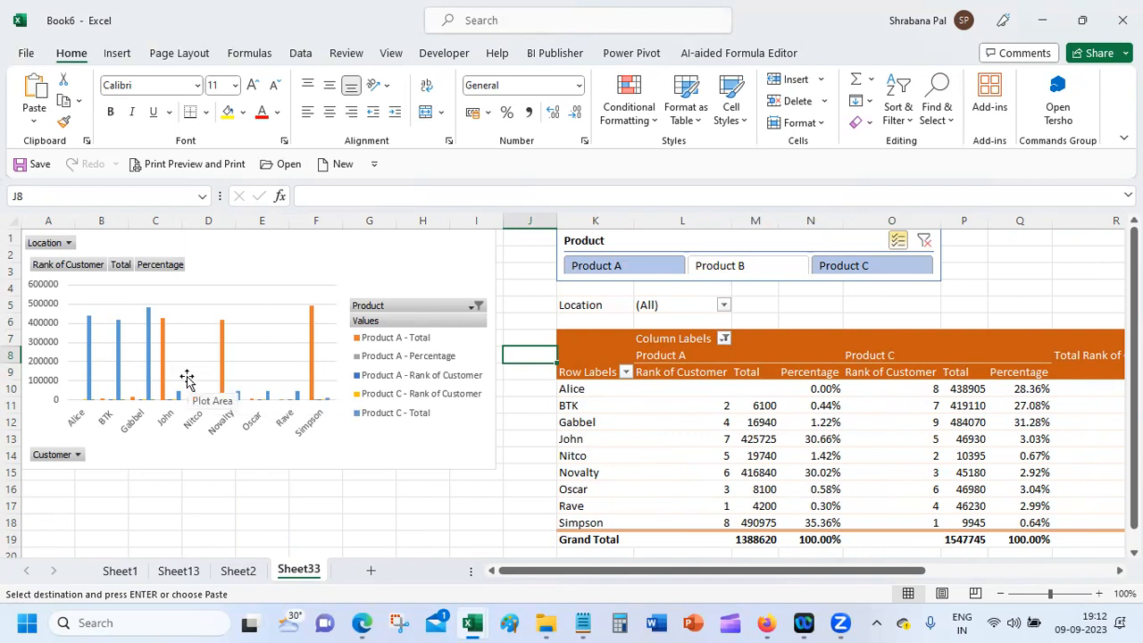
click(924, 241)
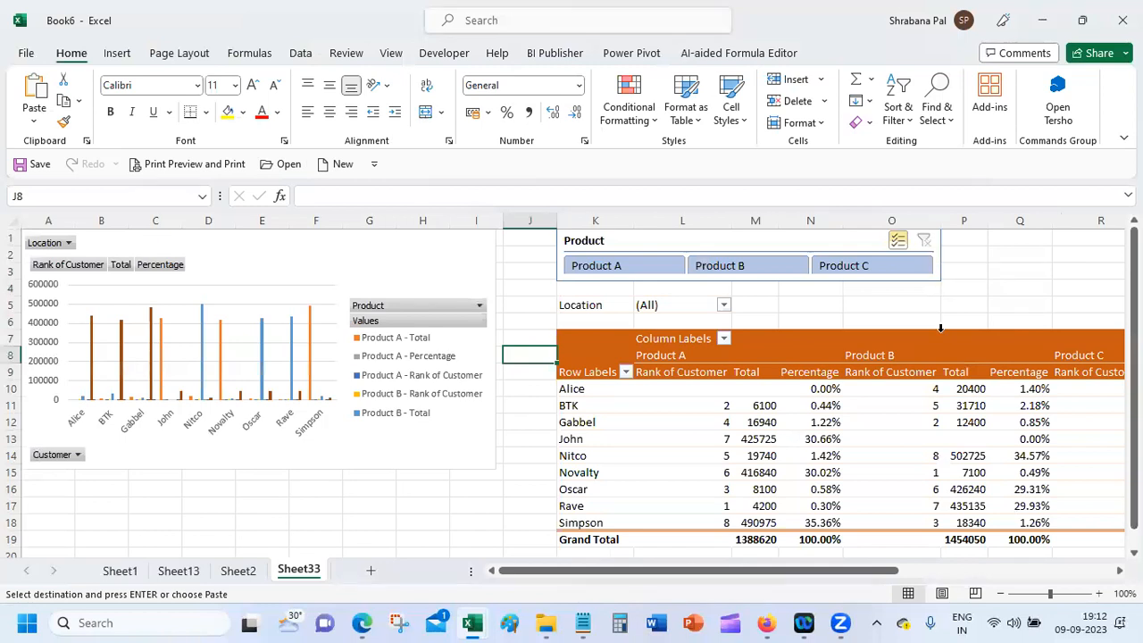
Step: Cancel the pending copy on Sheet2, then return to Sheet33
click(237, 571)
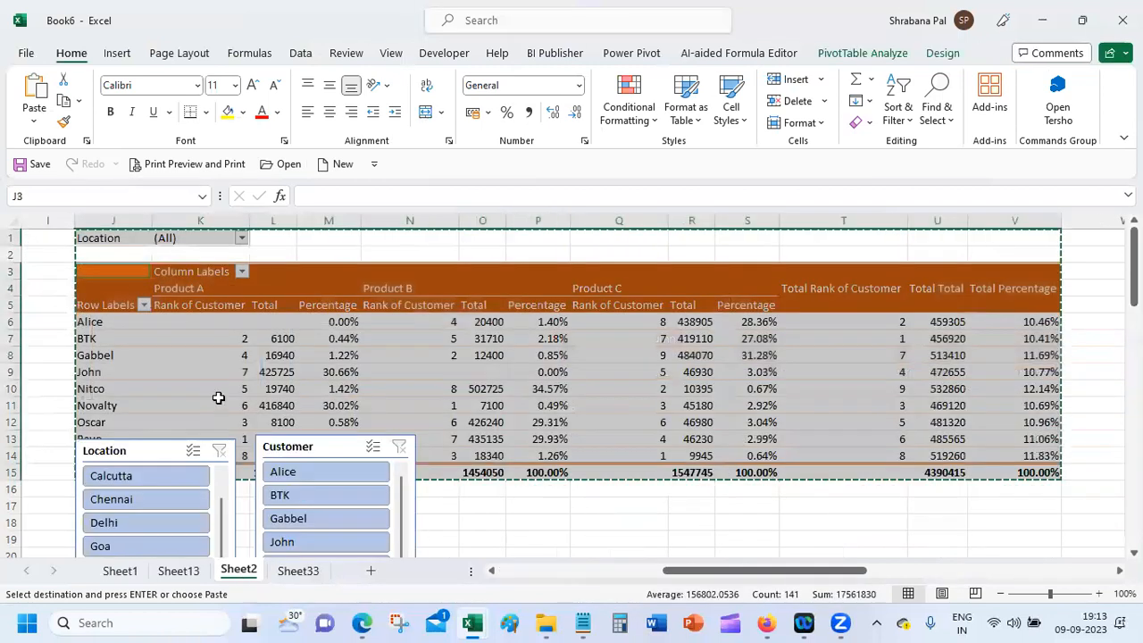
click(630, 512)
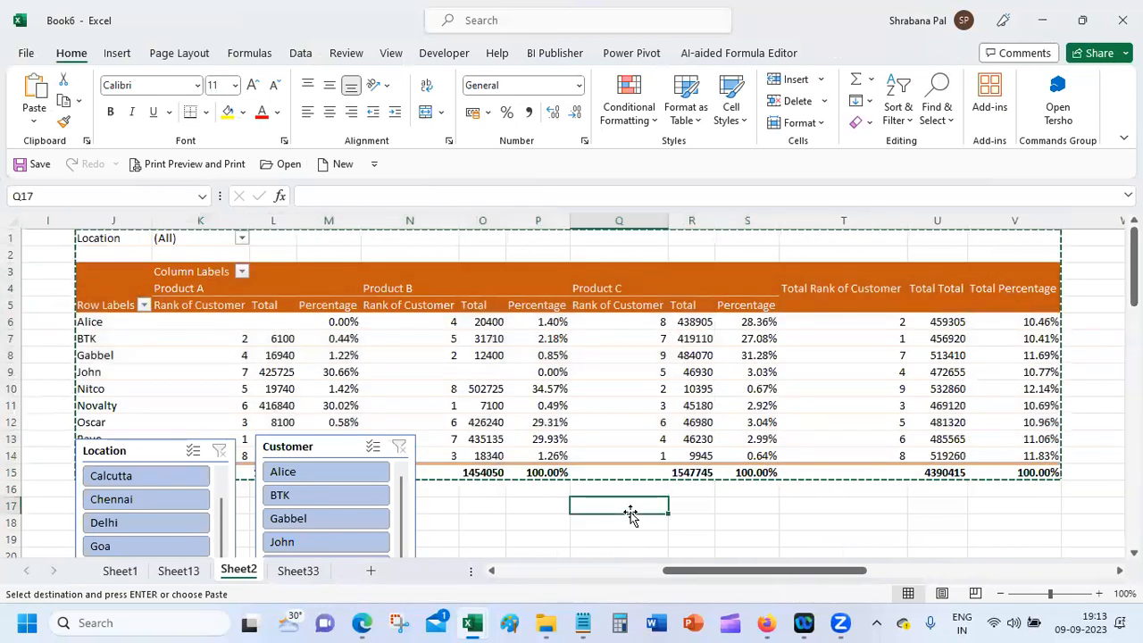
click(540, 527)
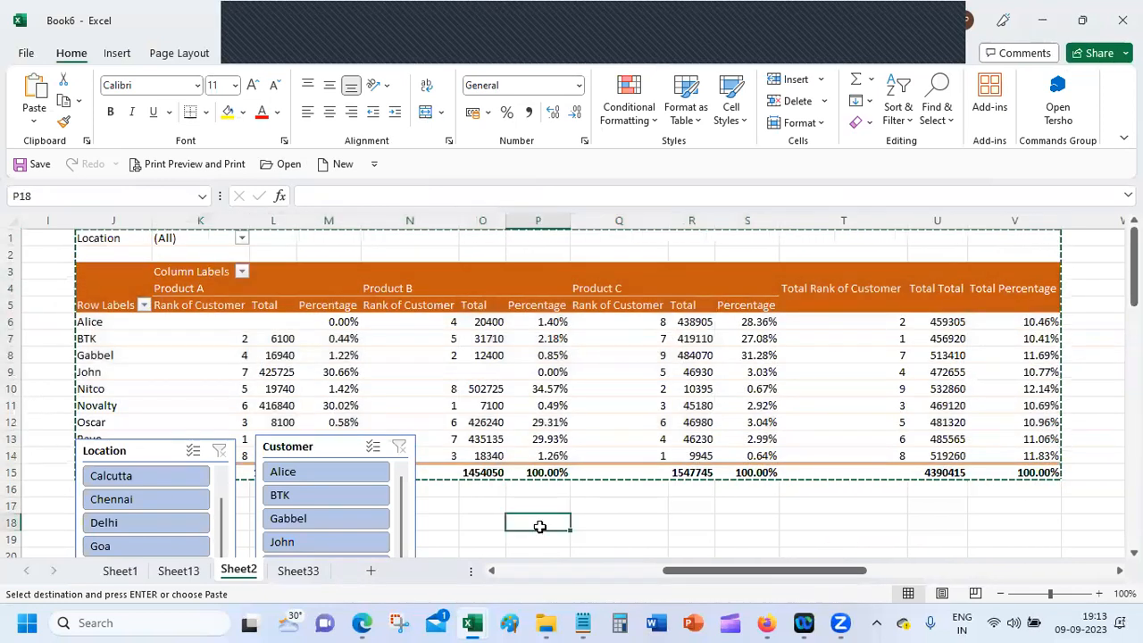
key(ctrl+z)
click(712, 240)
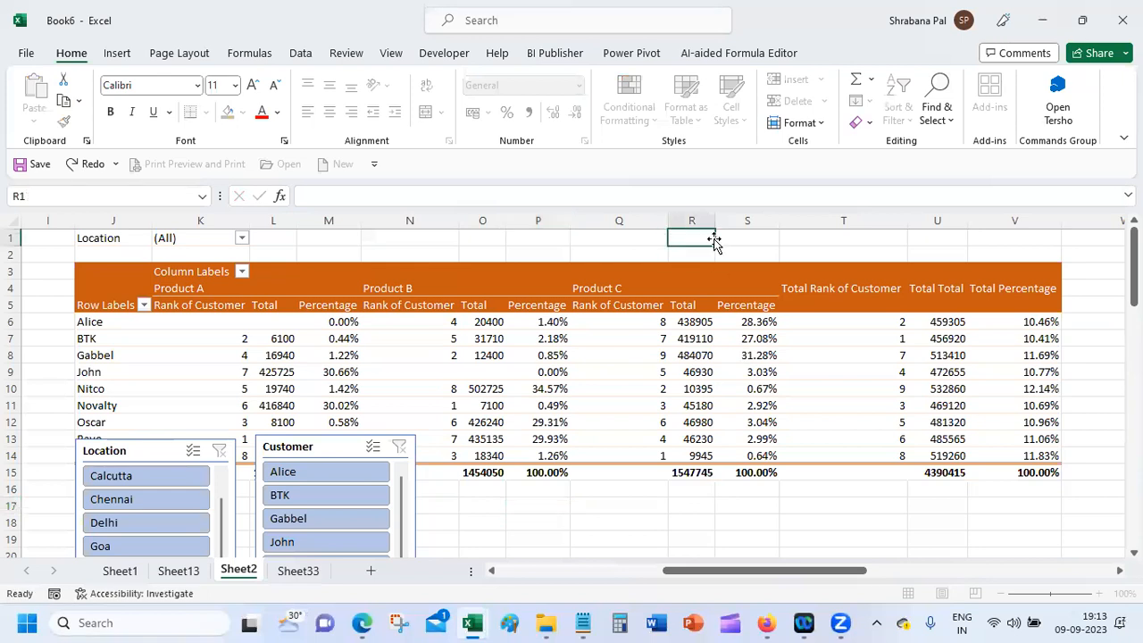
drag(772, 569, 255, 571)
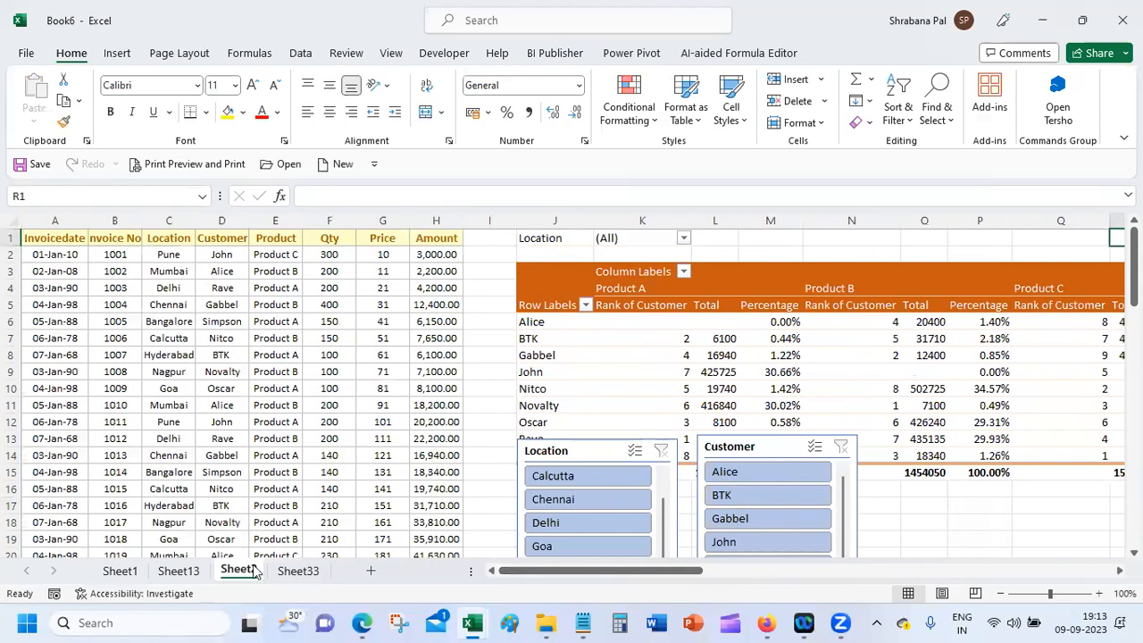
click(302, 572)
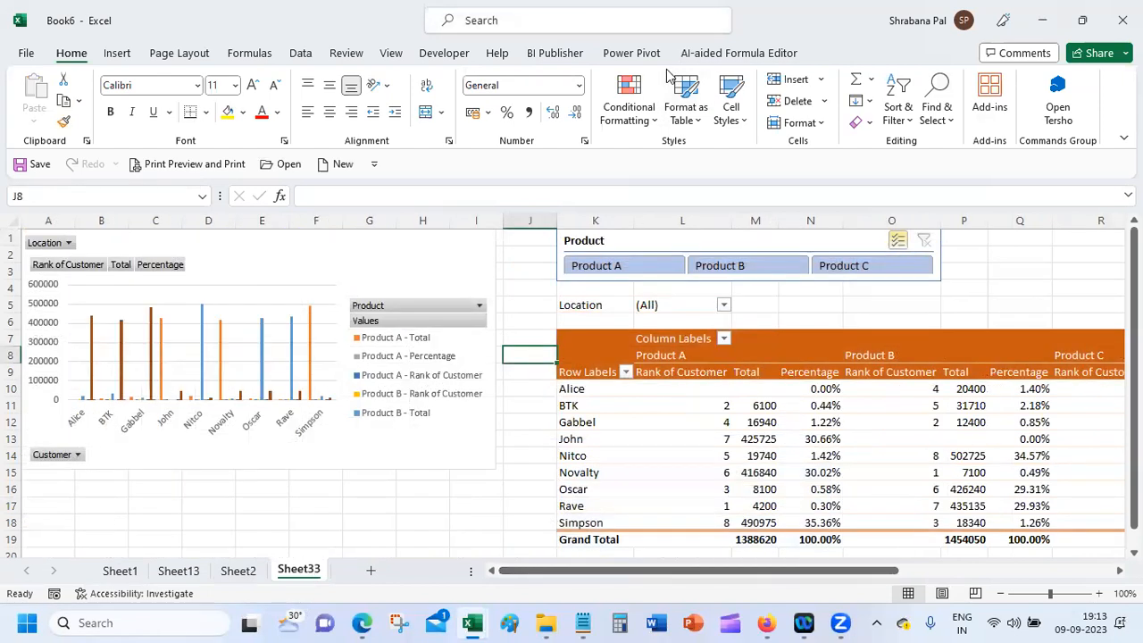
double_click(300, 576)
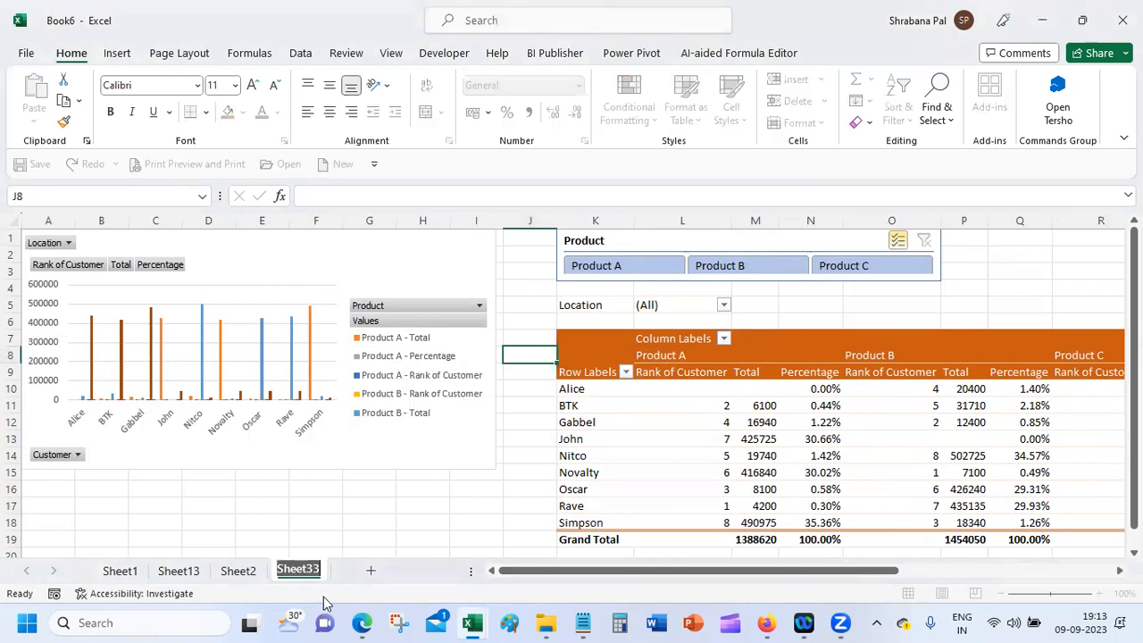
Step: Name the chart, slicer and PivotTable sheet 'Dashboard'
text(Dashboard)
key(Return)
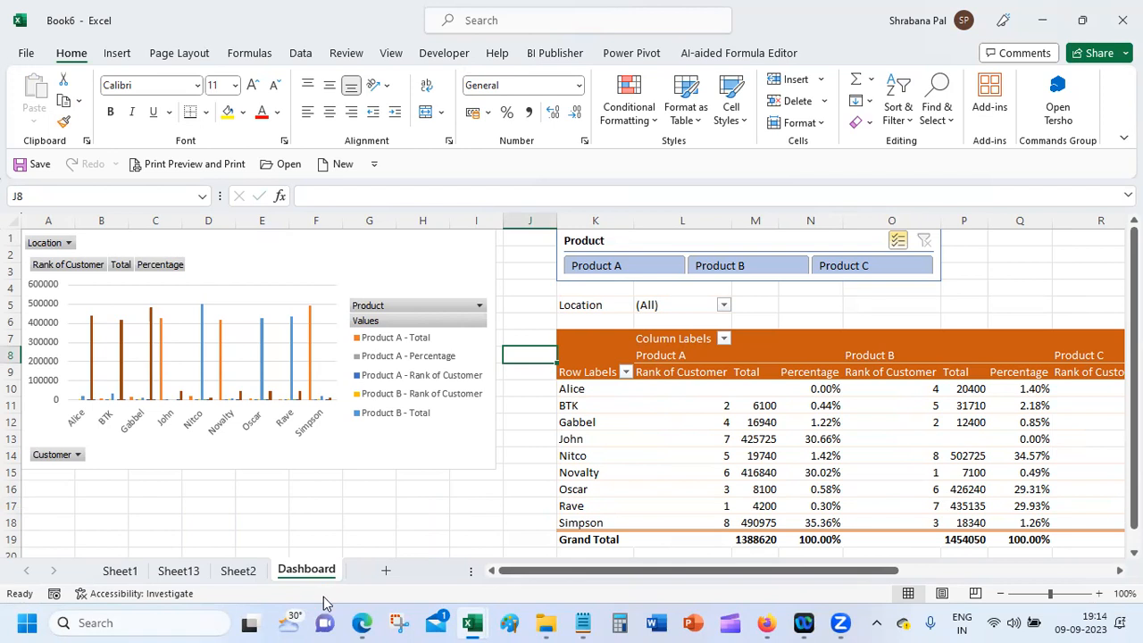
Step: Bring up the Google Meet presenting window, then go back to Book6 at cell J12
click(775, 623)
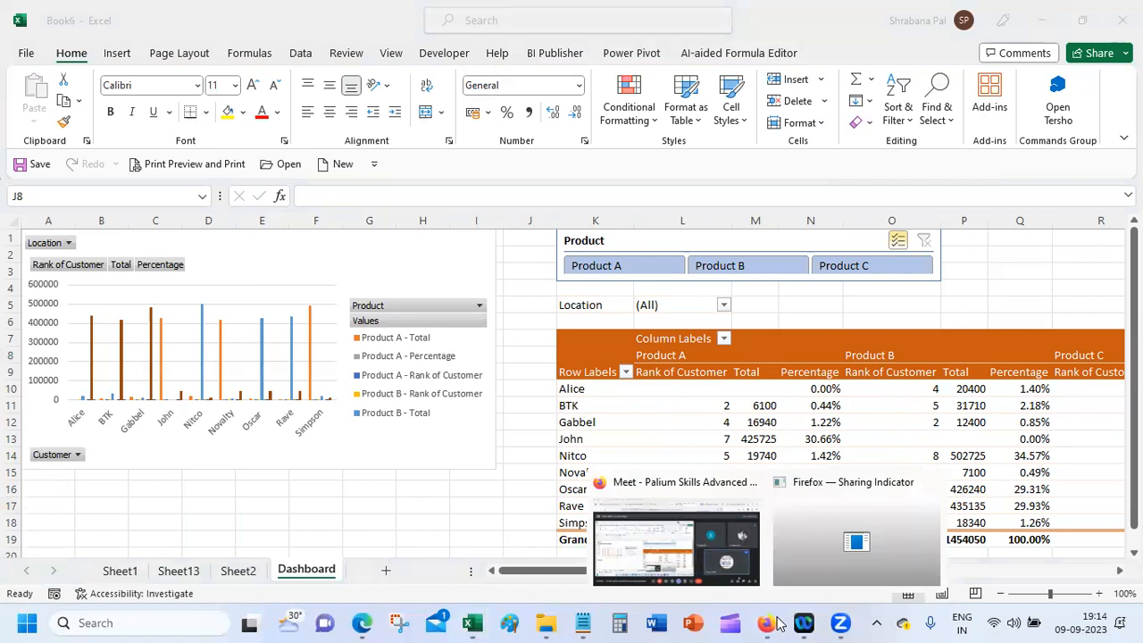
click(701, 553)
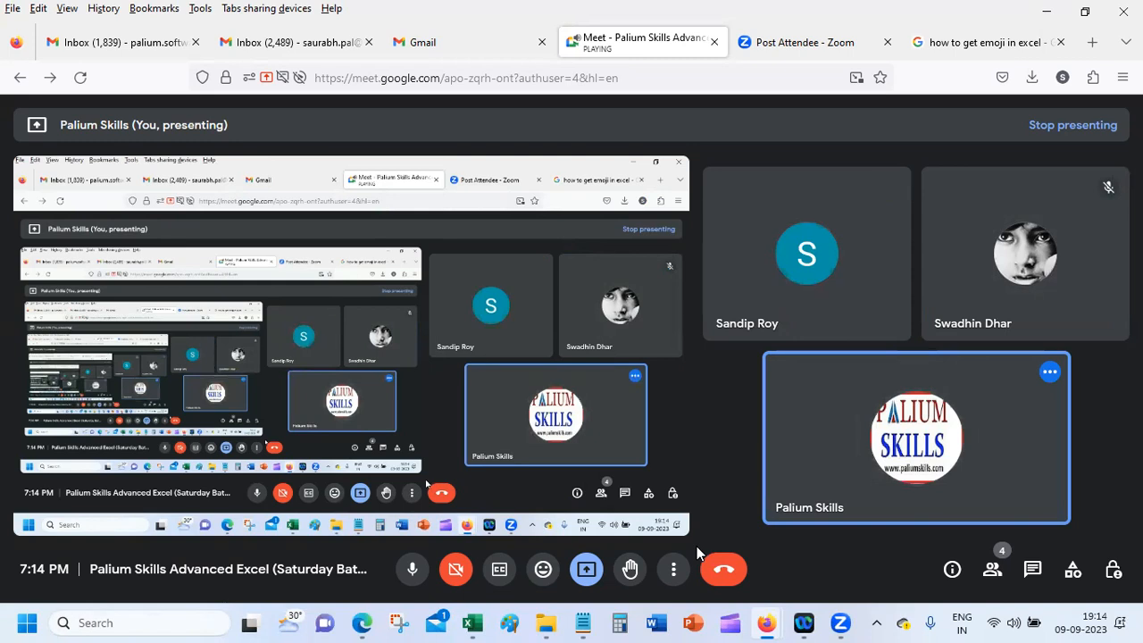
mouse_move(472, 623)
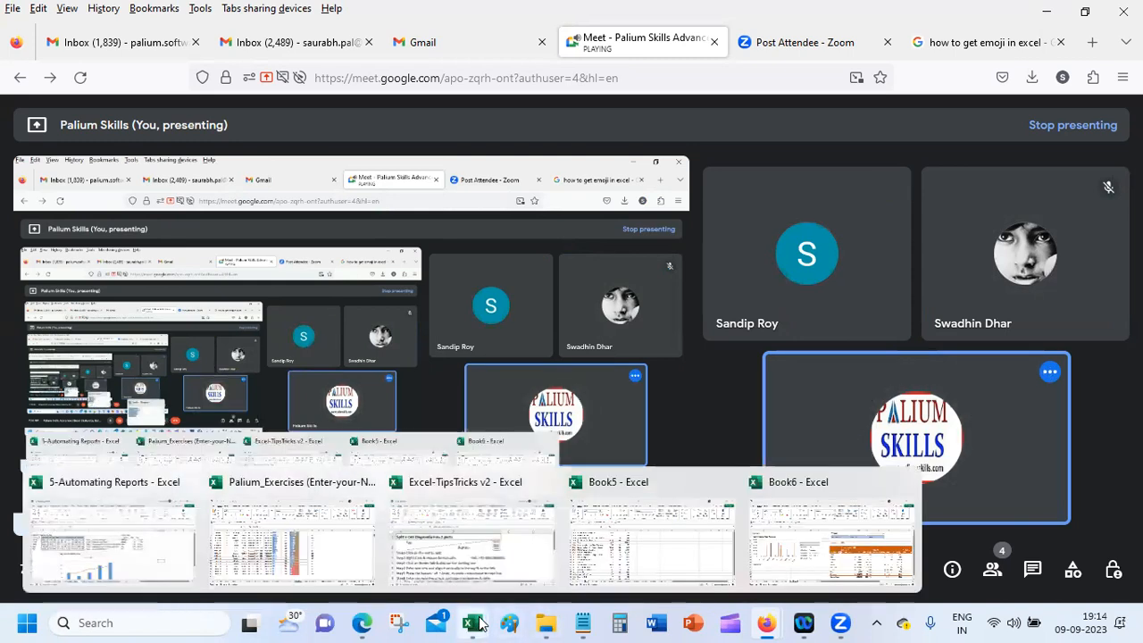
click(791, 533)
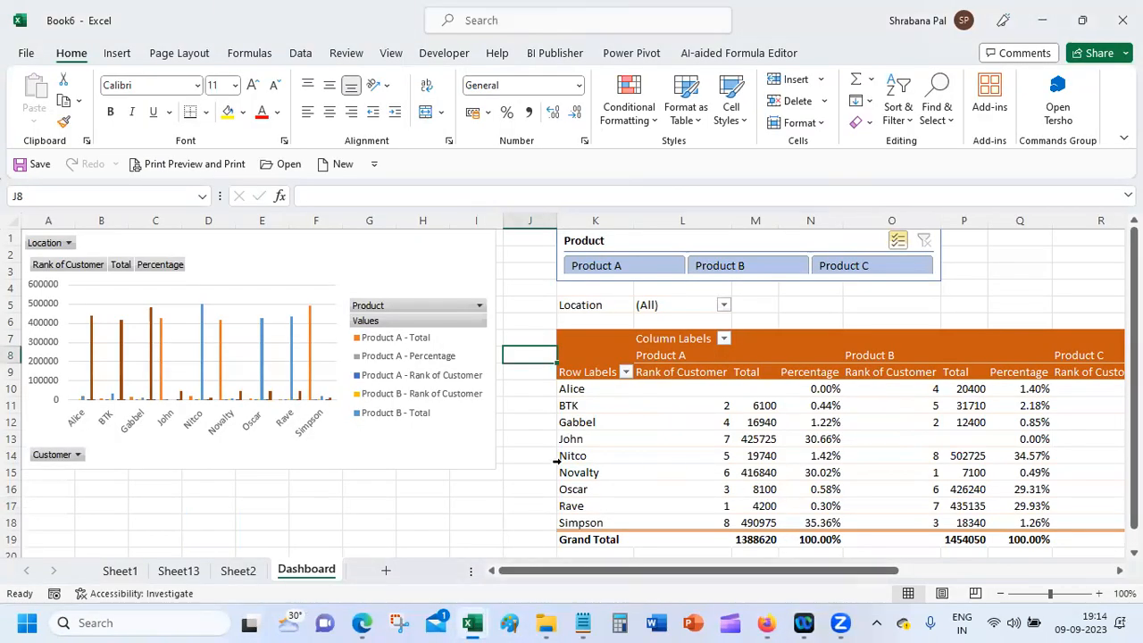
click(536, 427)
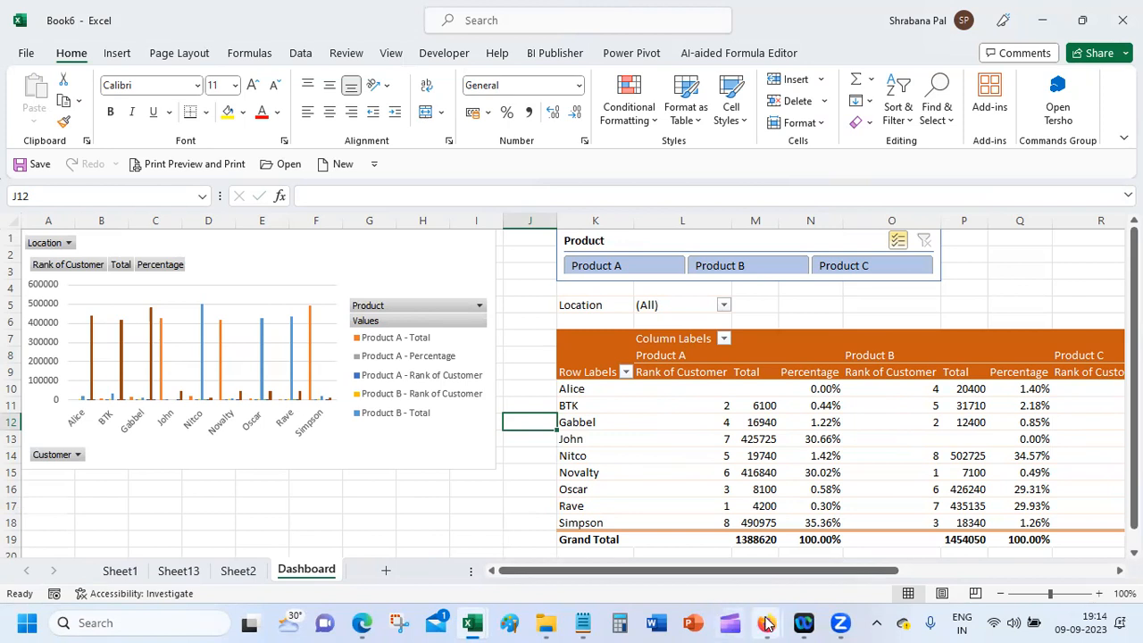
Step: Return to the Google Meet window and reveal the Stop presenting option
mouse_move(767, 622)
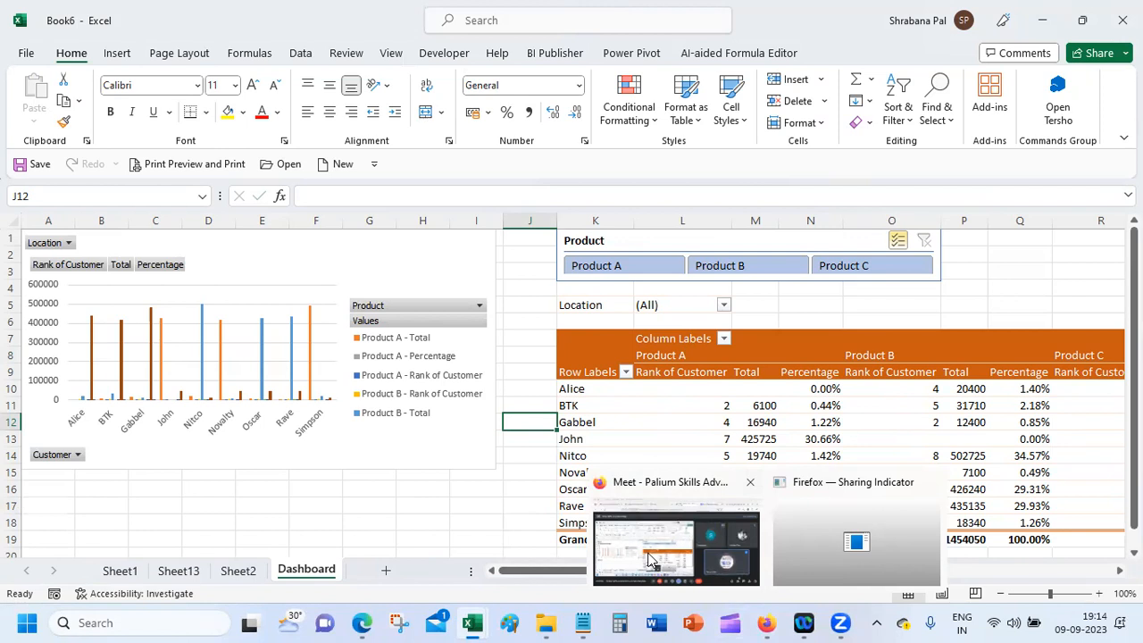
click(651, 560)
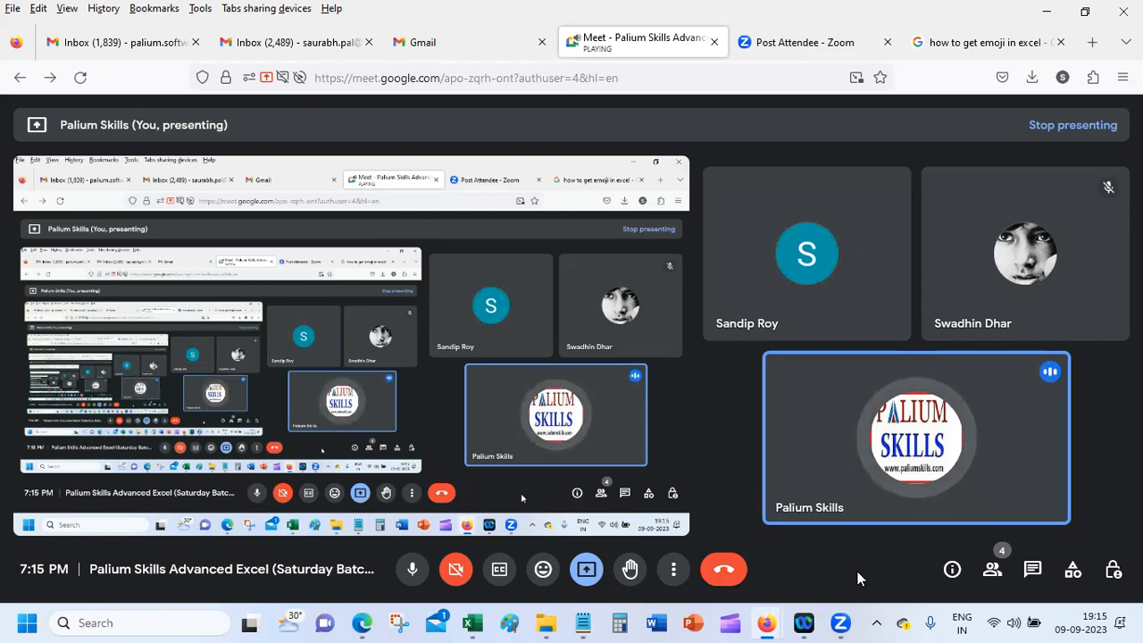
click(586, 569)
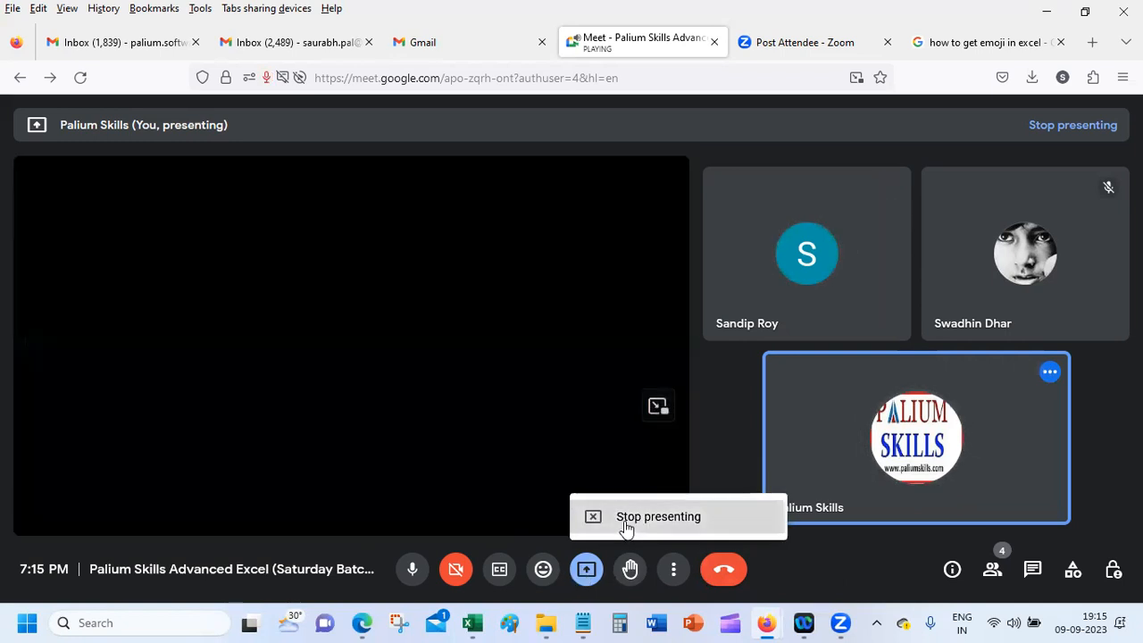
Step: Stop presenting, leave the Meet call and close the Meet page
click(626, 518)
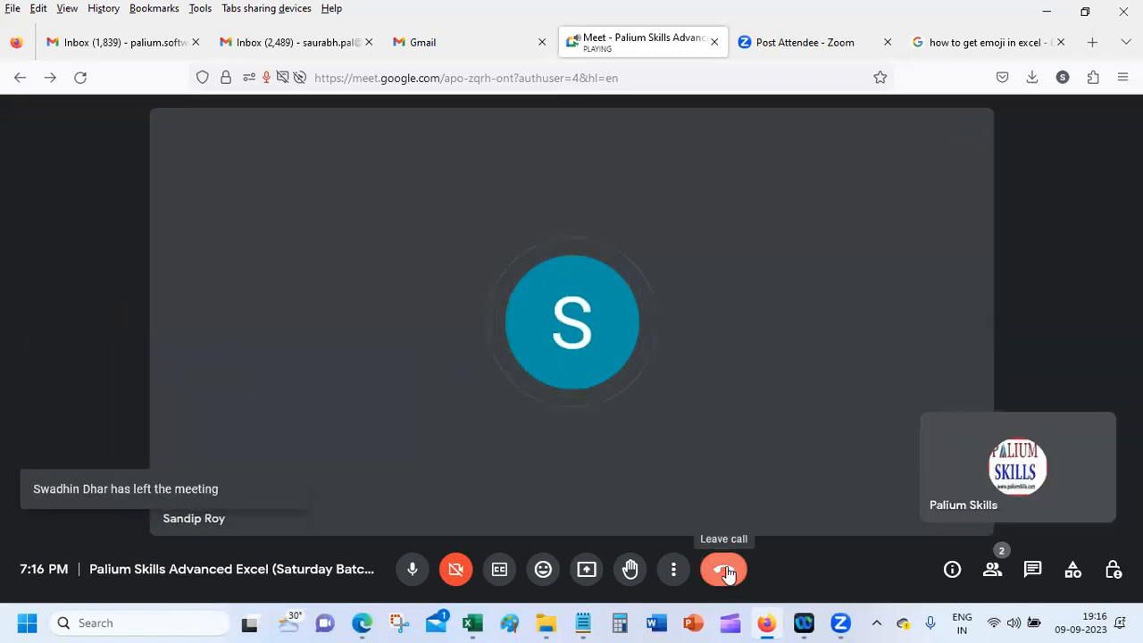
click(725, 570)
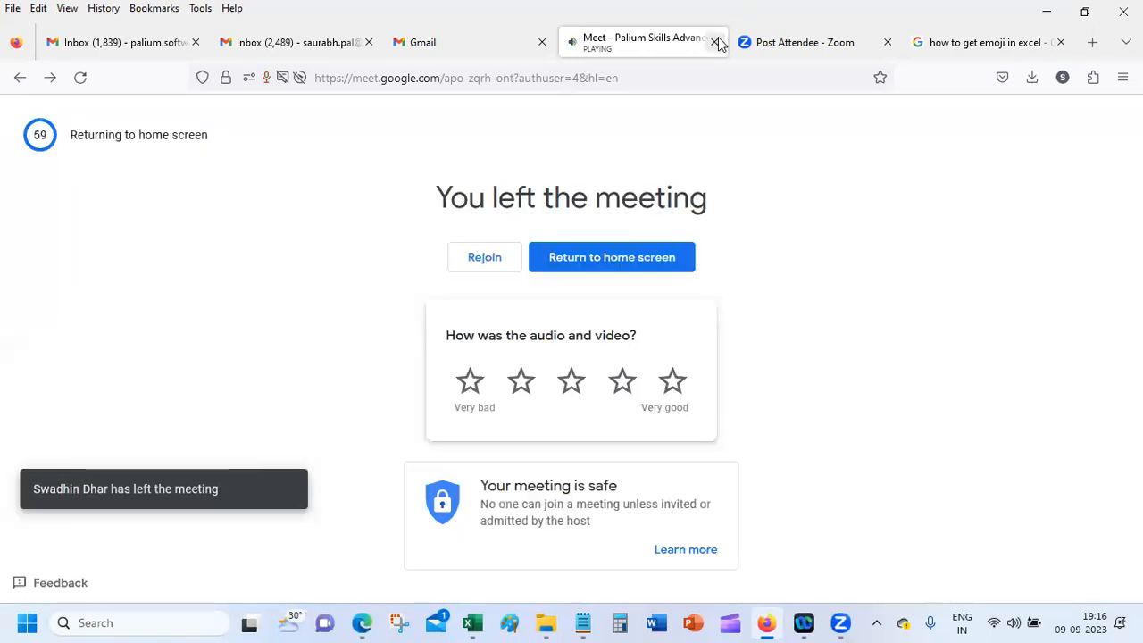
click(715, 42)
Step: Close the Zoom, Google search and extra Gmail tabs down to one Gmail inbox, then close Book6
click(714, 42)
click(716, 42)
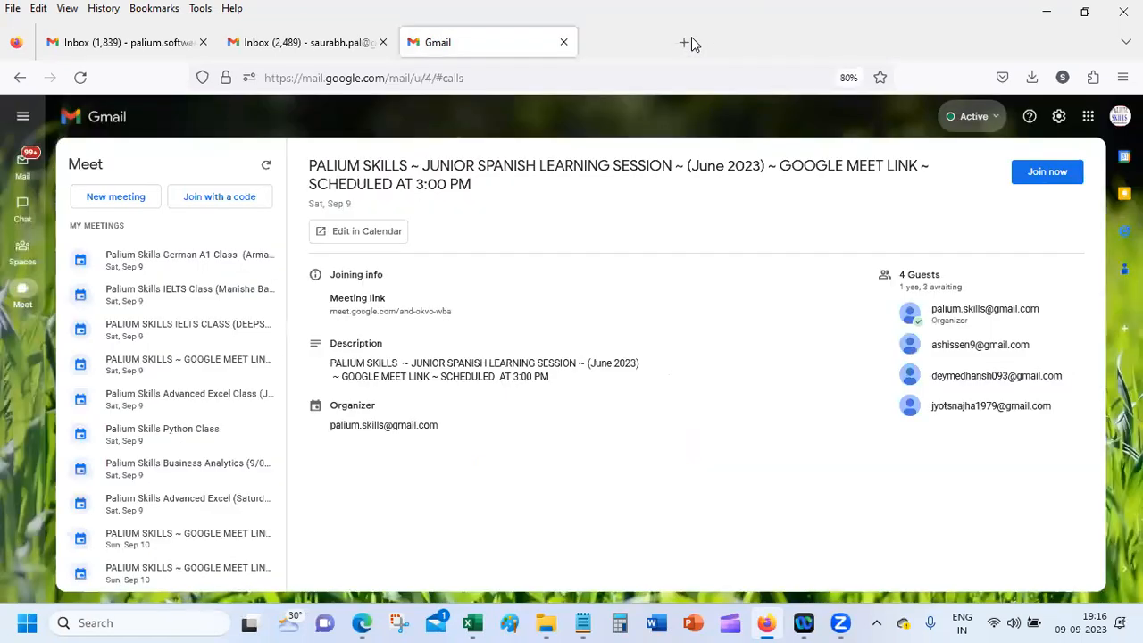
click(587, 42)
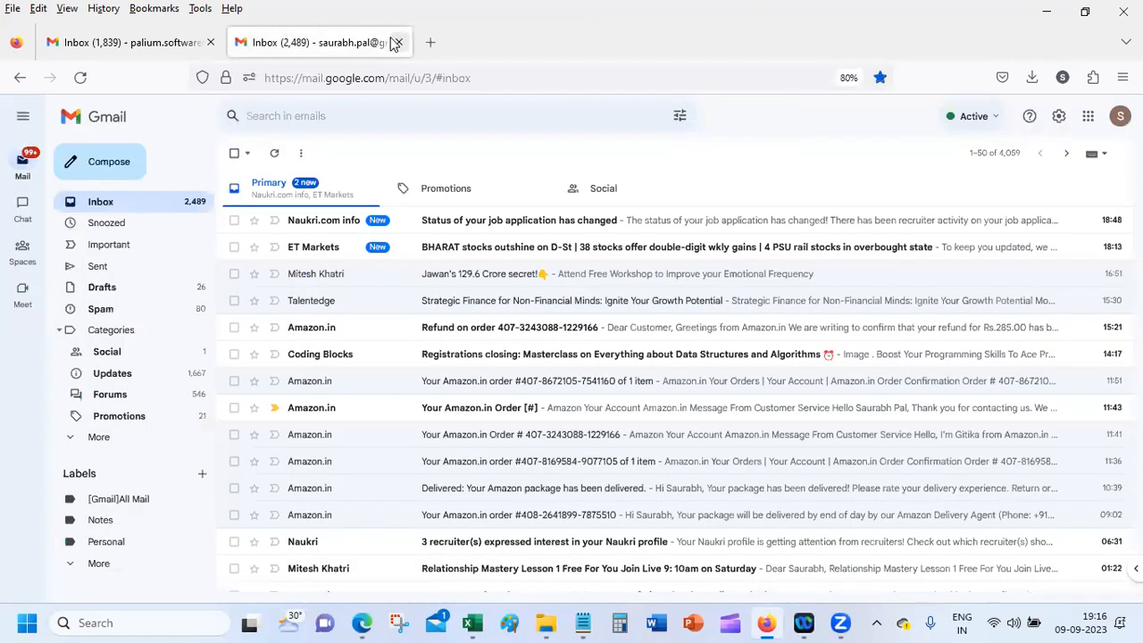
click(398, 42)
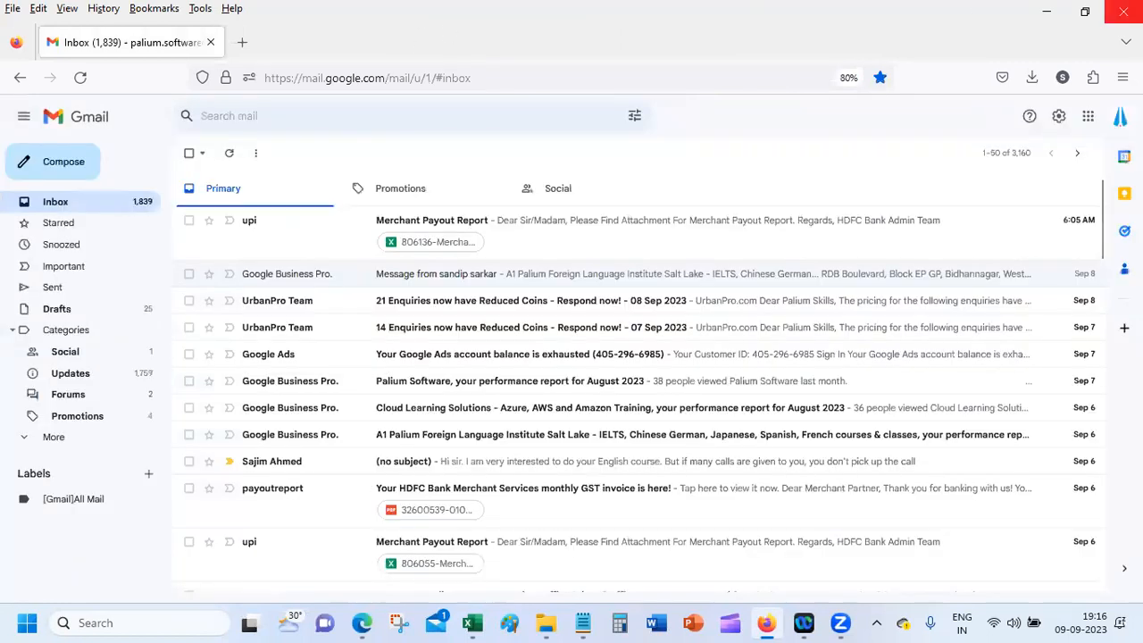
click(1122, 11)
click(1123, 20)
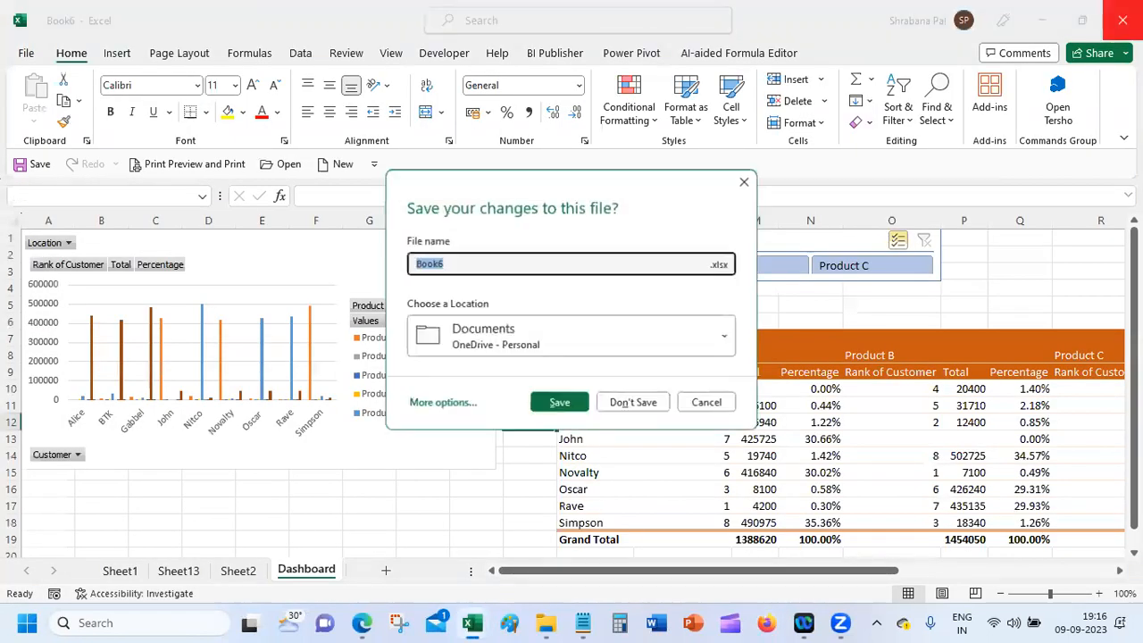
Step: Choose Don't Save to discard Book6's unsaved changes
click(631, 403)
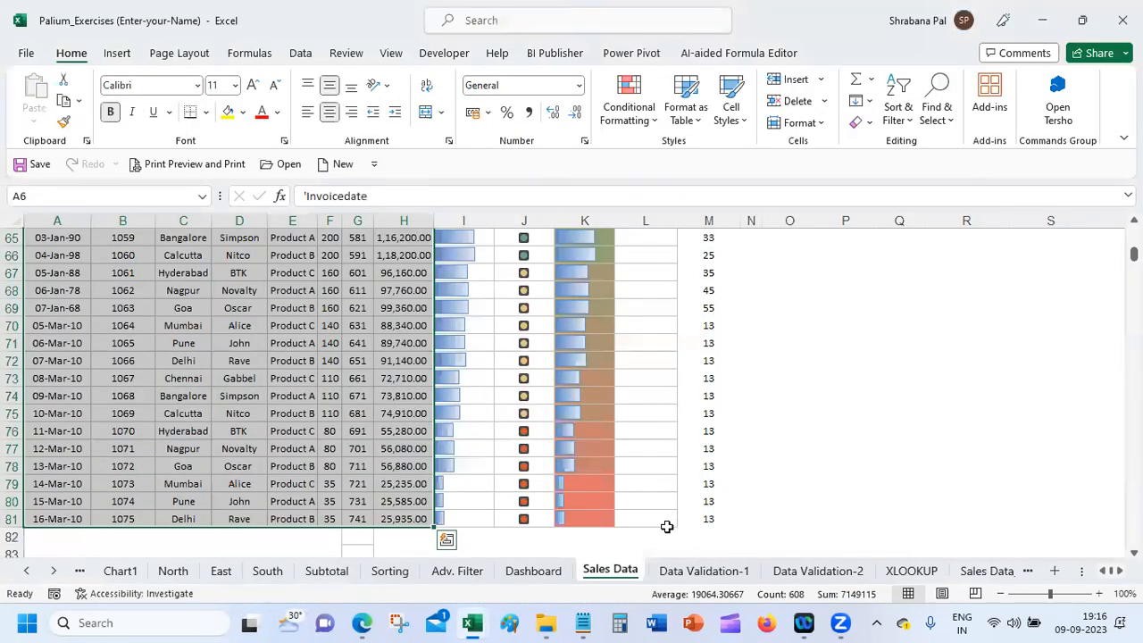